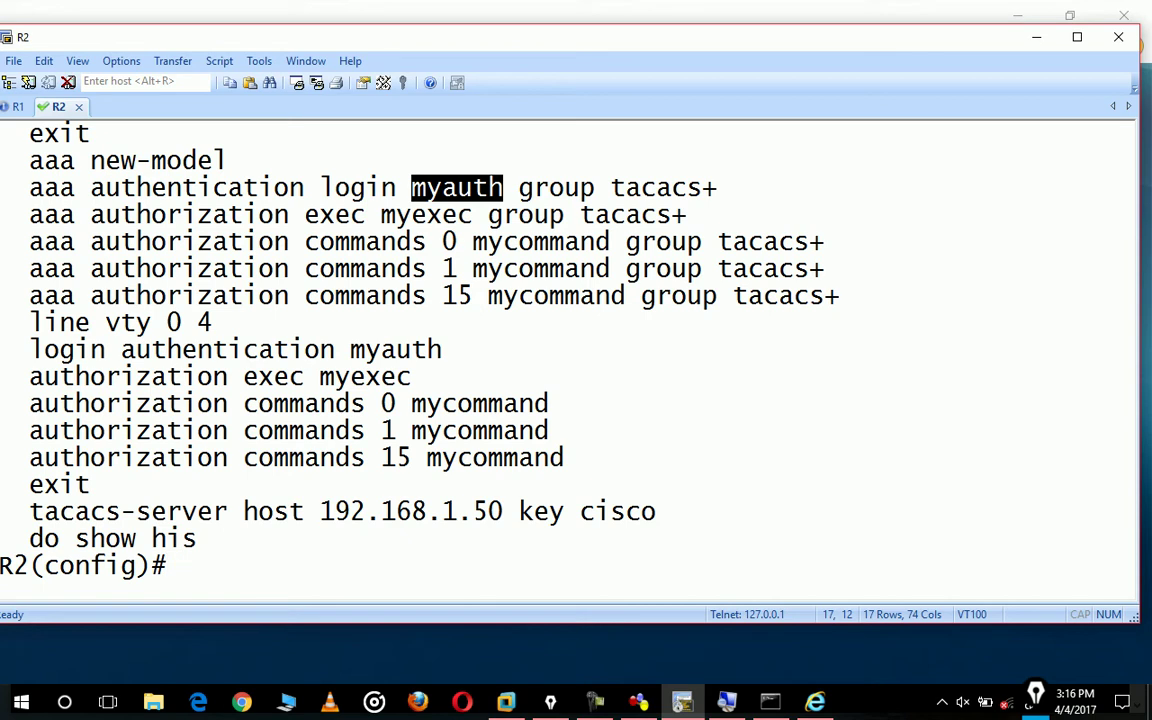
Walk through R2's vty login authentication and exec authorization lines, highlighting myexec and tacacs+
{"action": "left_click_drag", "start_coordinate": [14, 322], "coordinate": [211, 322]}
{"action": "left_click_drag", "start_coordinate": [14, 349], "coordinate": [442, 349]}
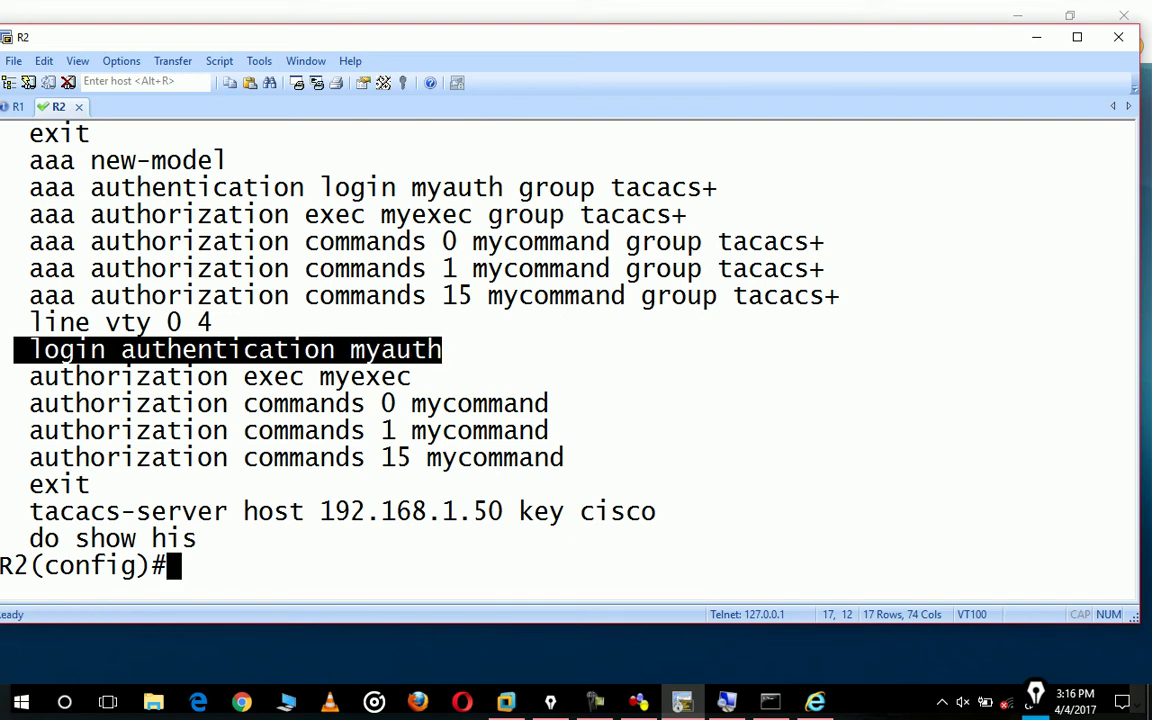
{"action": "left_click_drag", "start_coordinate": [15, 214], "coordinate": [457, 214]}
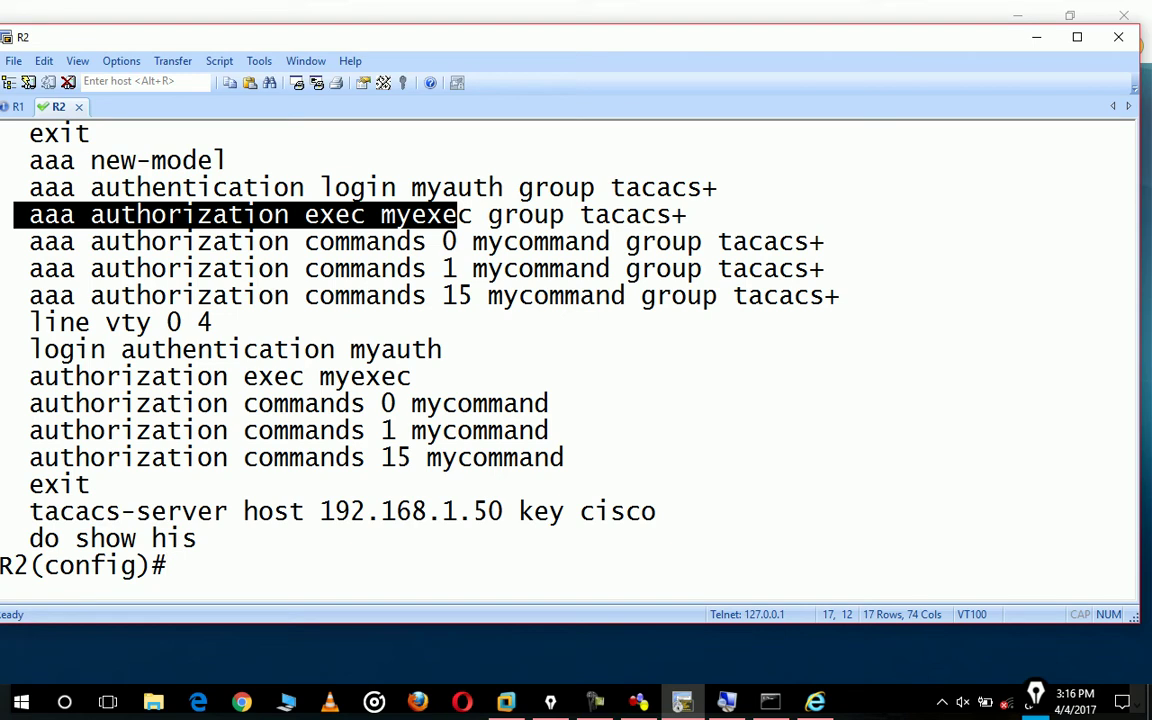
{"action": "double_click", "coordinate": [425, 214]}
{"action": "left_click_drag", "start_coordinate": [566, 214], "coordinate": [701, 214]}
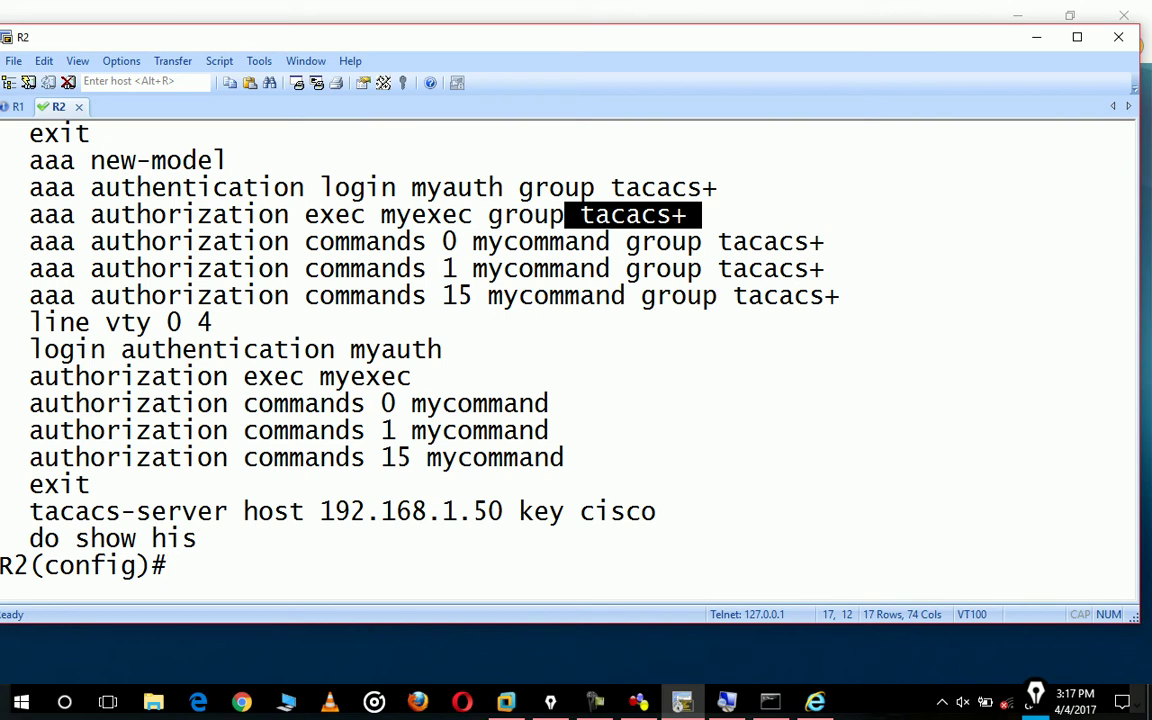
Highlight the three command authorization lines, then bring up the ACS login page
{"action": "left_click_drag", "start_coordinate": [14, 241], "coordinate": [850, 296]}
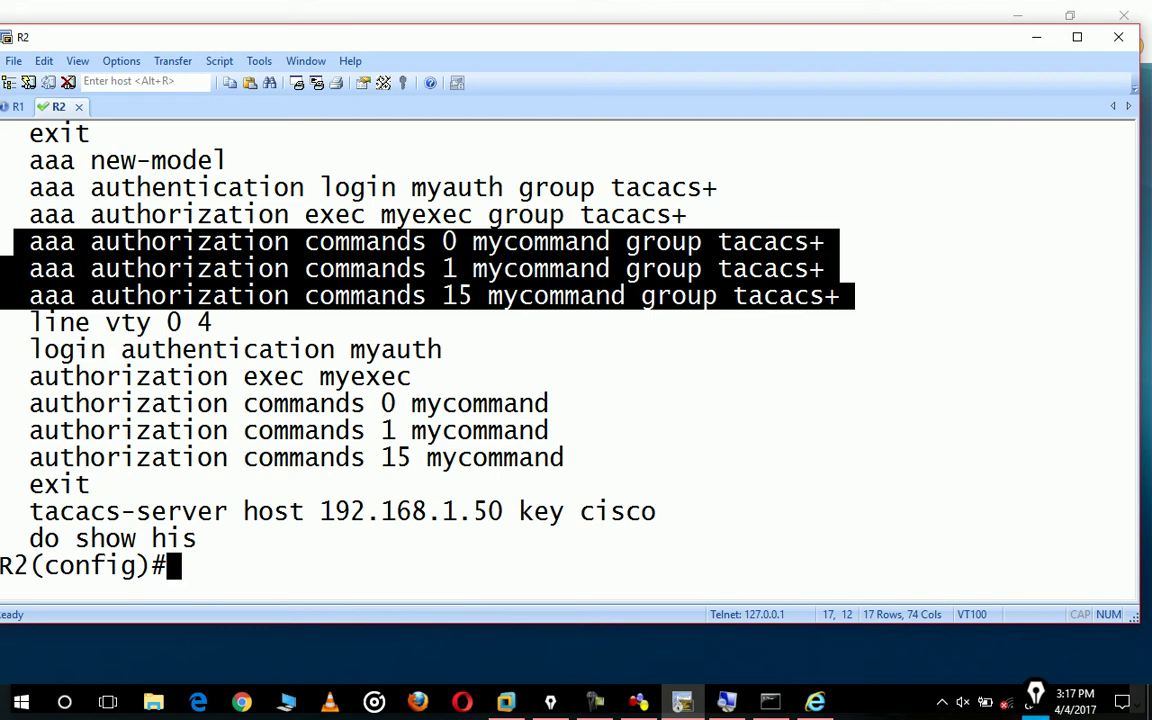
{"action": "key", "text": "alt+Tab"}
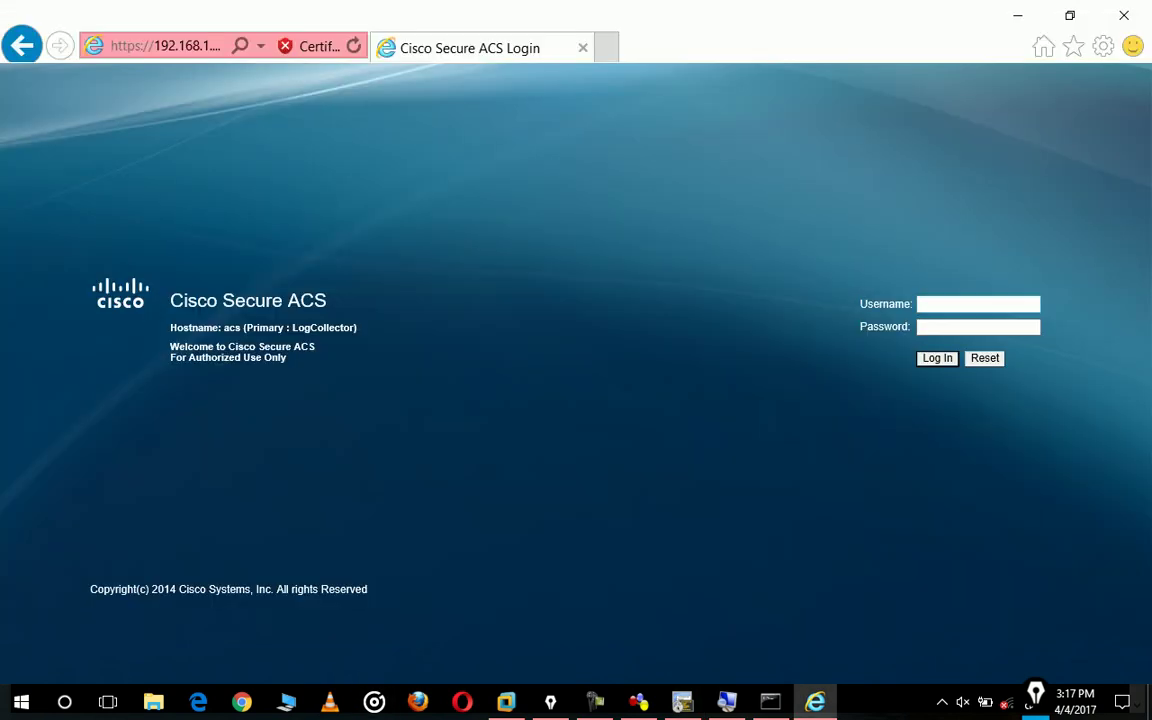
Log in to Cisco Secure ACS with the saved administrator username and password
{"action": "type", "text": "ac"}
{"action": "key", "text": "Down"}
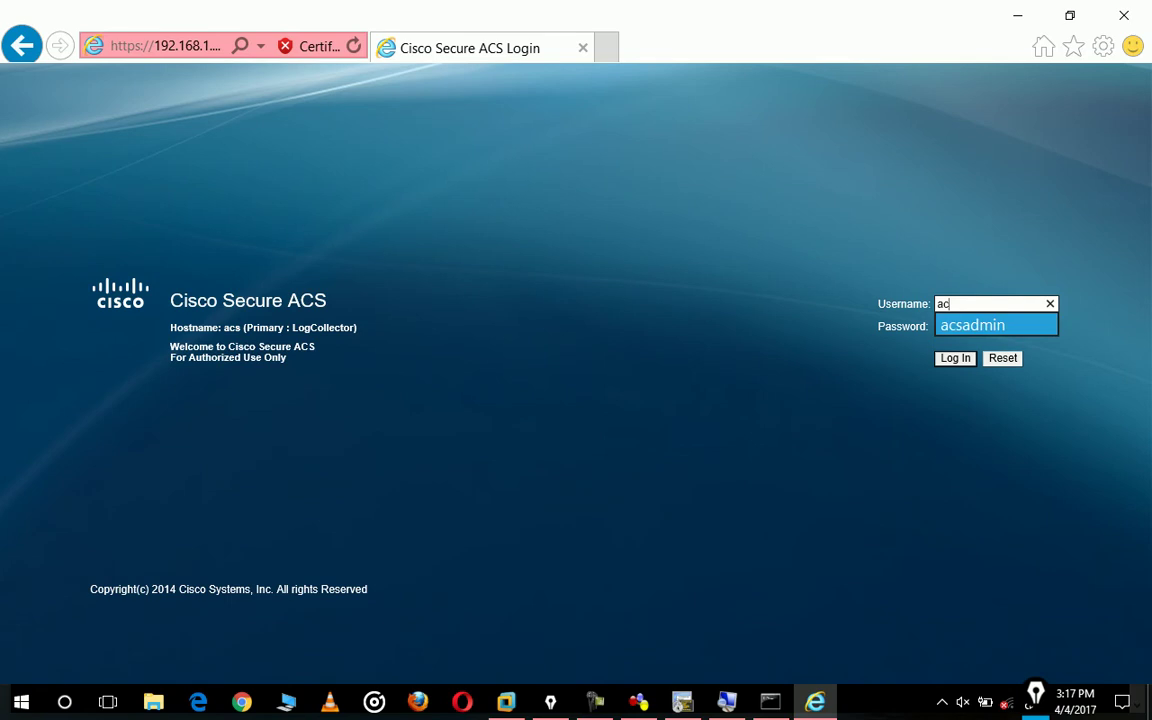
{"action": "key", "text": "Return"}
{"action": "key", "text": "Tab"}
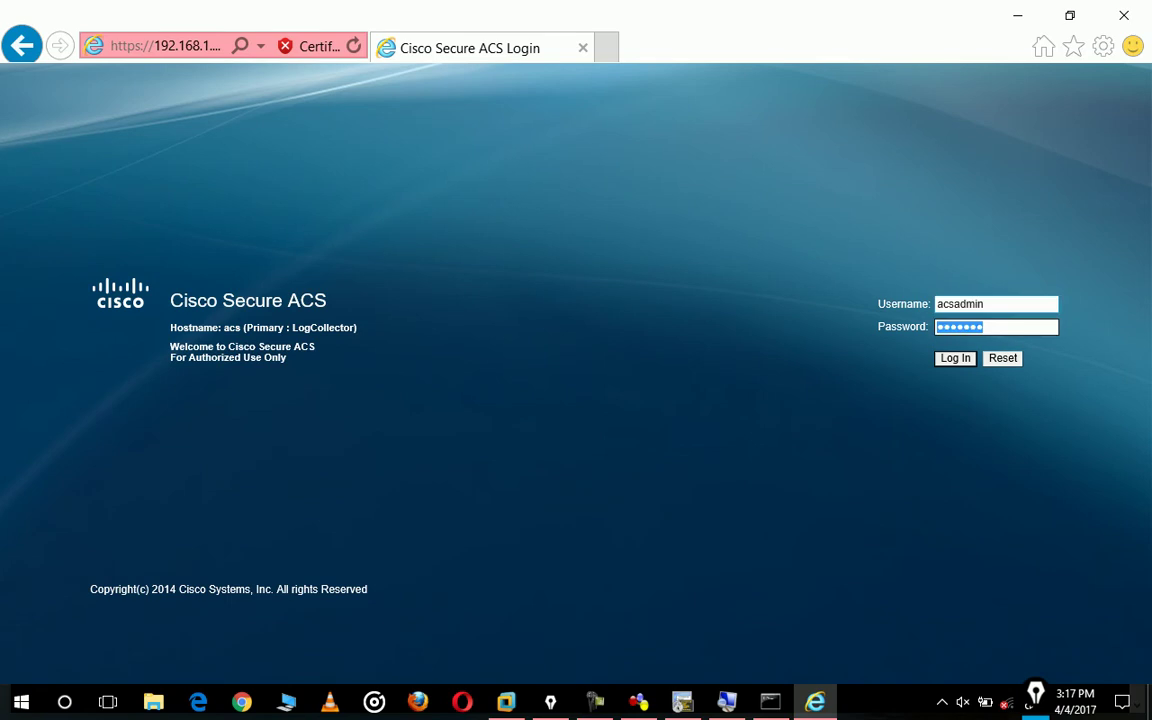
{"action": "key", "text": "Return"}
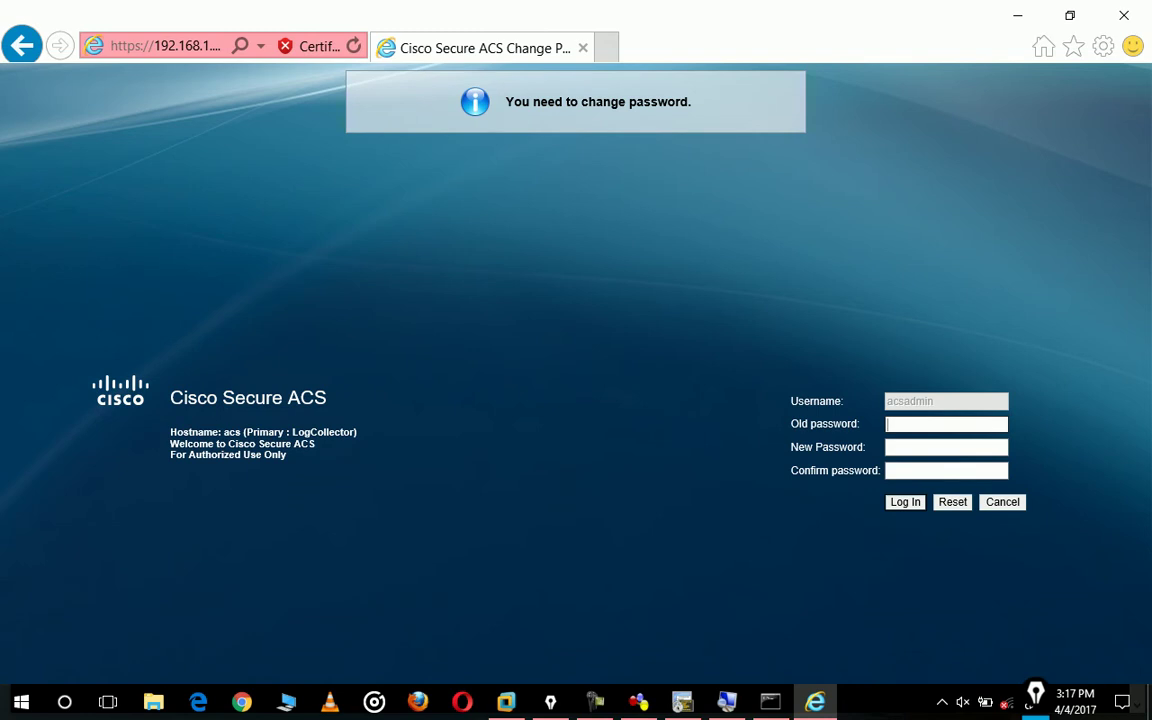
Change the administrator password by filling in the old, new and confirmation passwords
{"action": "type", "text": "xxxxxxx"}
{"action": "key", "text": "Tab"}
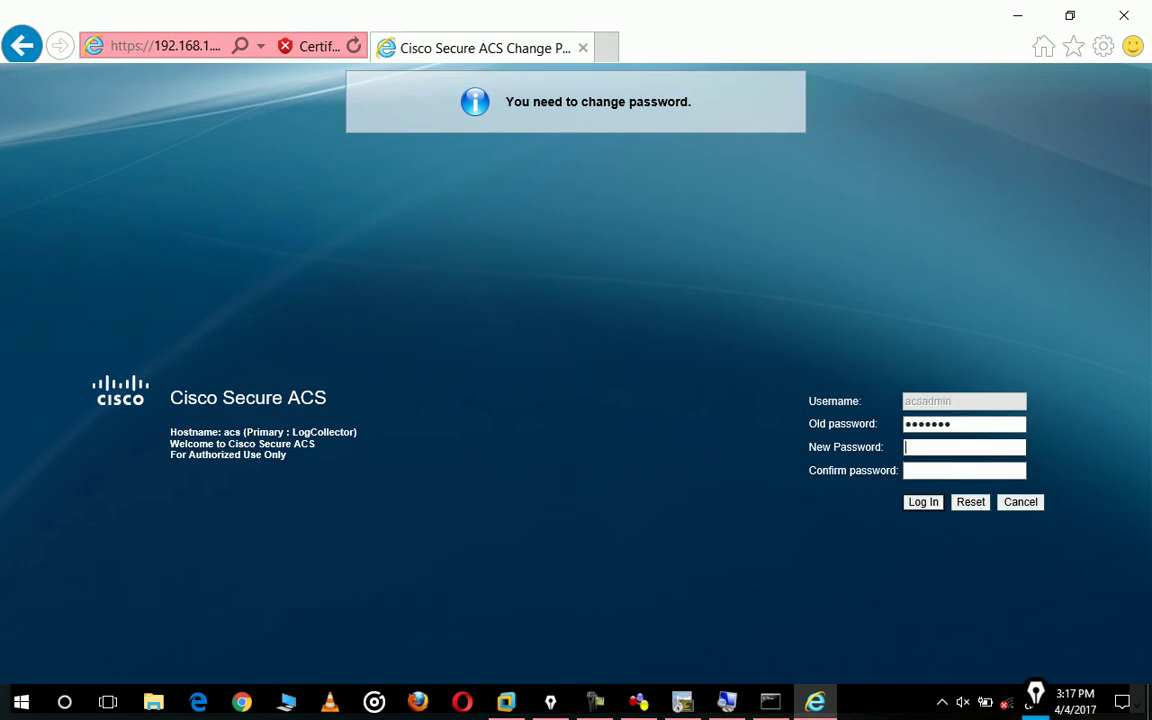
{"action": "type", "text": "xxxxxxxxxx"}
{"action": "key", "text": "Tab"}
{"action": "type", "text": "xxxxxx"}
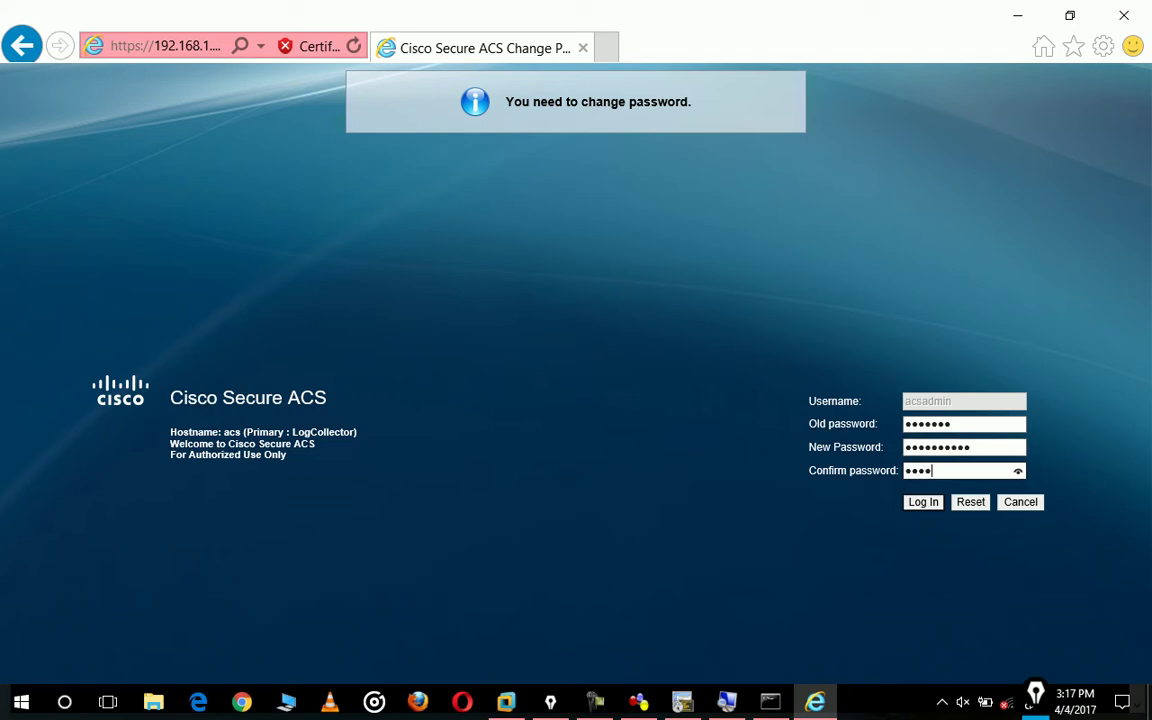
{"action": "type", "text": "xxxxx"}
{"action": "key", "text": "BackSpace"}
{"action": "key", "text": "BackSpace"}
{"action": "key", "text": "BackSpace"}
{"action": "key", "text": "BackSpace"}
{"action": "key", "text": "BackSpace"}
{"action": "key", "text": "BackSpace"}
{"action": "key", "text": "BackSpace"}
{"action": "key", "text": "BackSpace"}
{"action": "key", "text": "BackSpace"}
{"action": "key", "text": "BackSpace"}
{"action": "key", "text": "BackSpace"}
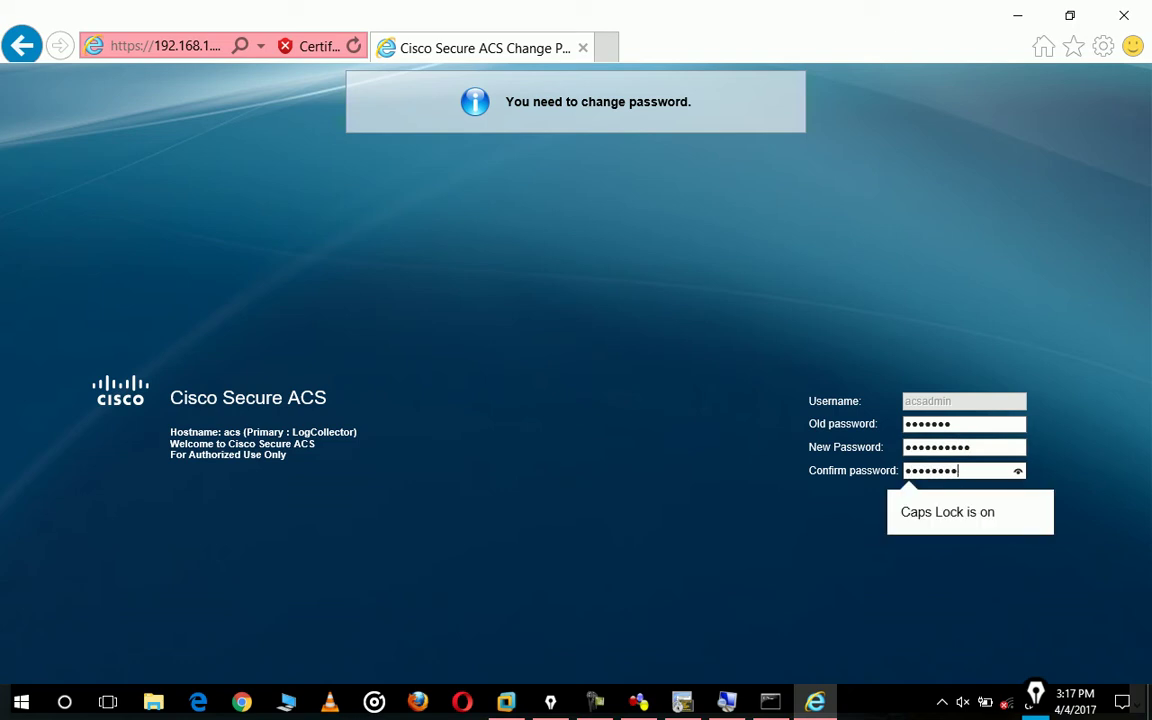
{"action": "type", "text": "xxxxxxxxxxx"}
{"action": "key", "text": "Return"}
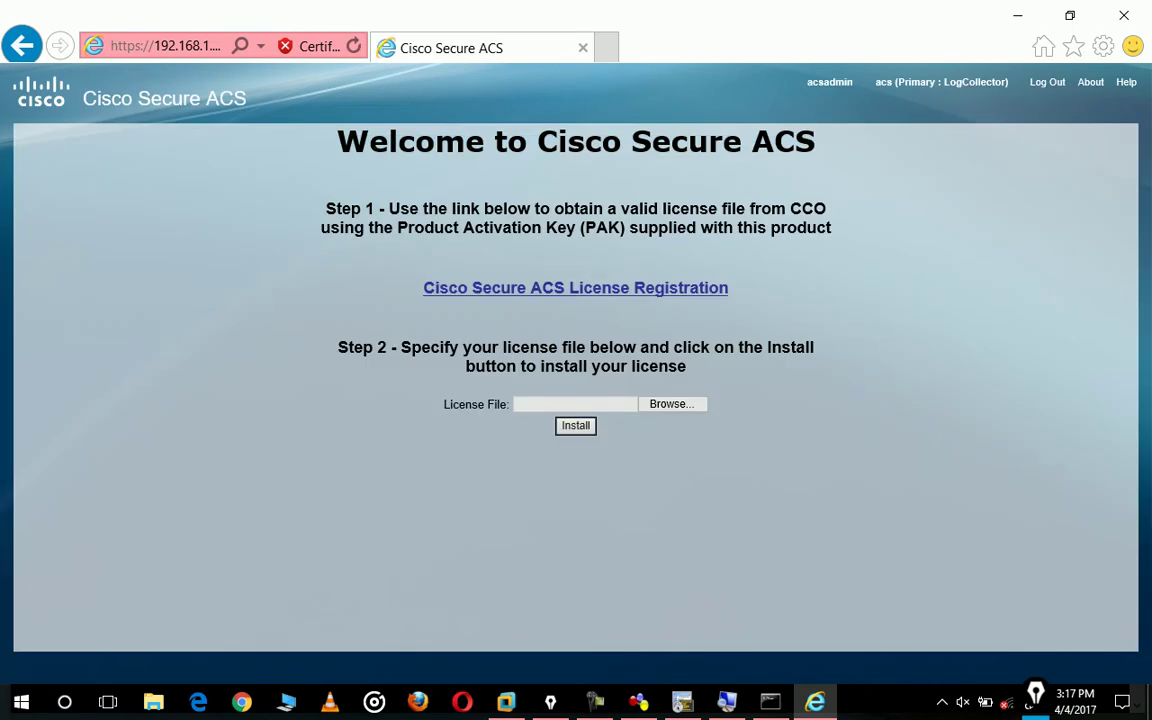
Browse to ACS5.0license.lic and install it as the ACS license
{"action": "left_click", "coordinate": [671, 404]}
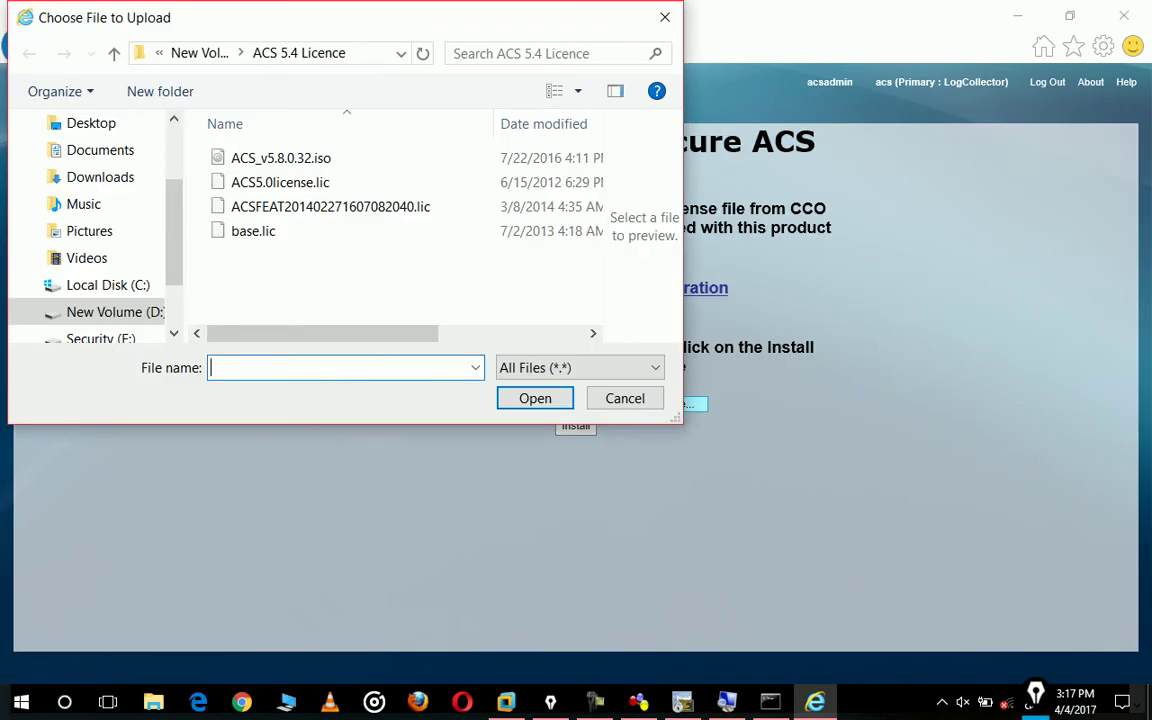
{"action": "left_click", "coordinate": [280, 182]}
{"action": "key", "text": "Return"}
{"action": "left_click", "coordinate": [575, 425]}
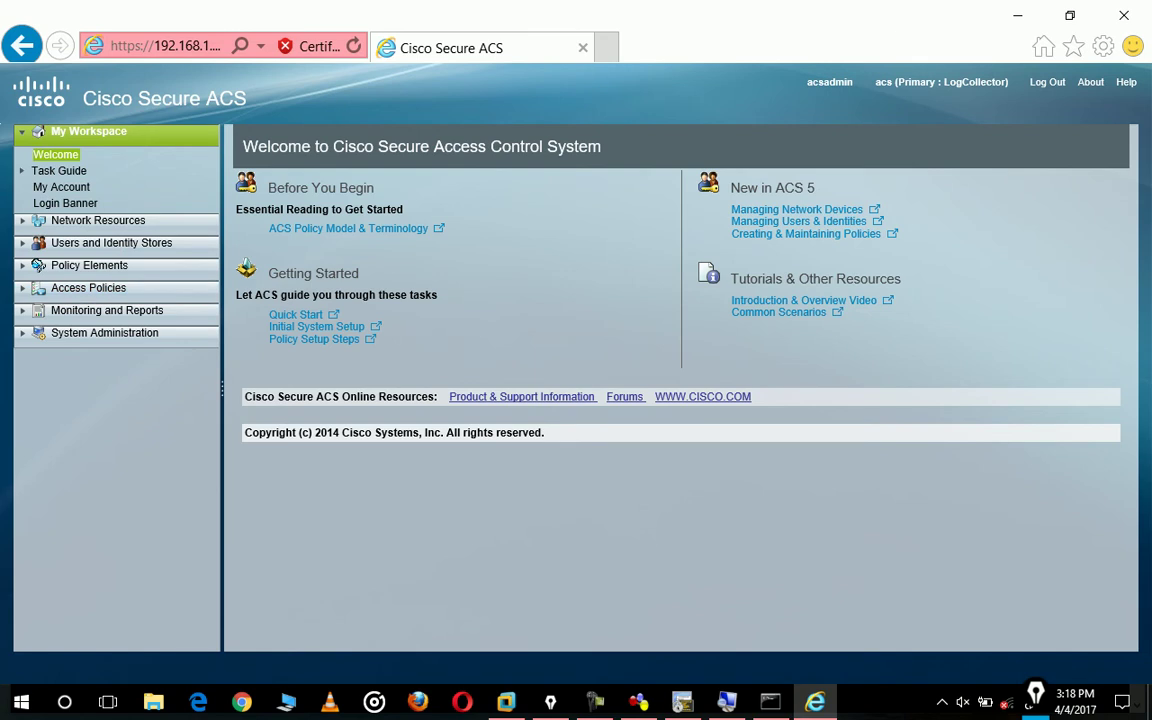
Launch the Windows Magnifier at 250% zoom and hide its toolbar
{"action": "key", "text": "super"}
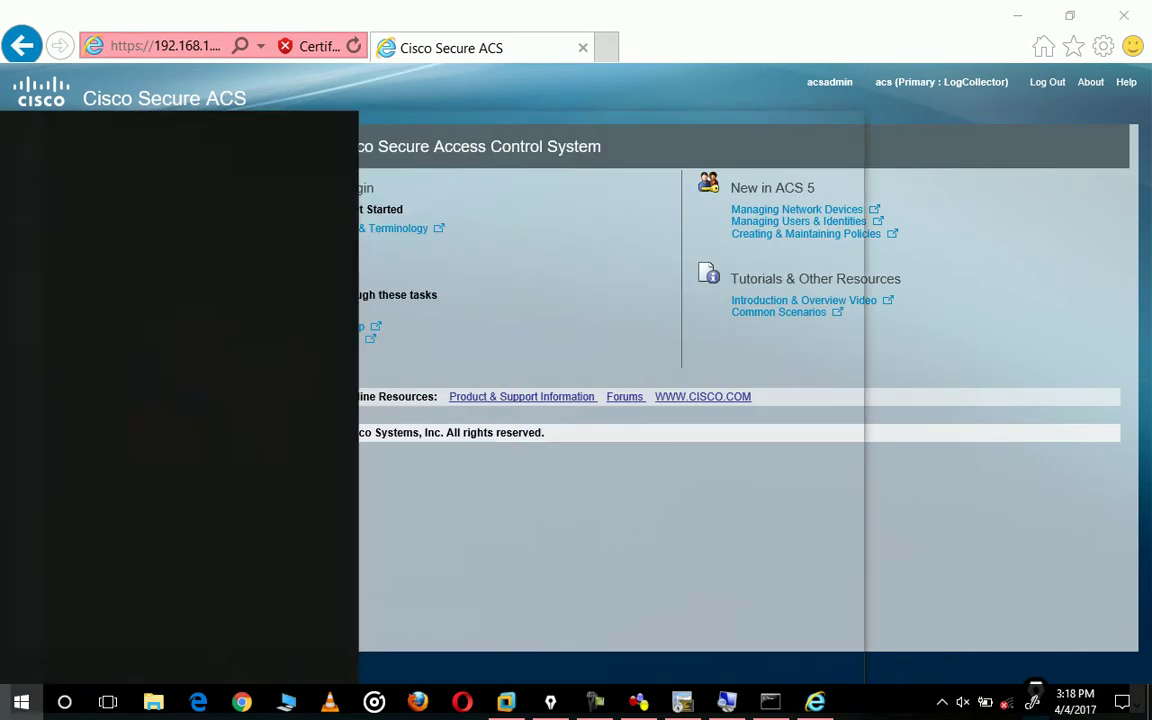
{"action": "type", "text": "mag"}
{"action": "key", "text": "Return"}
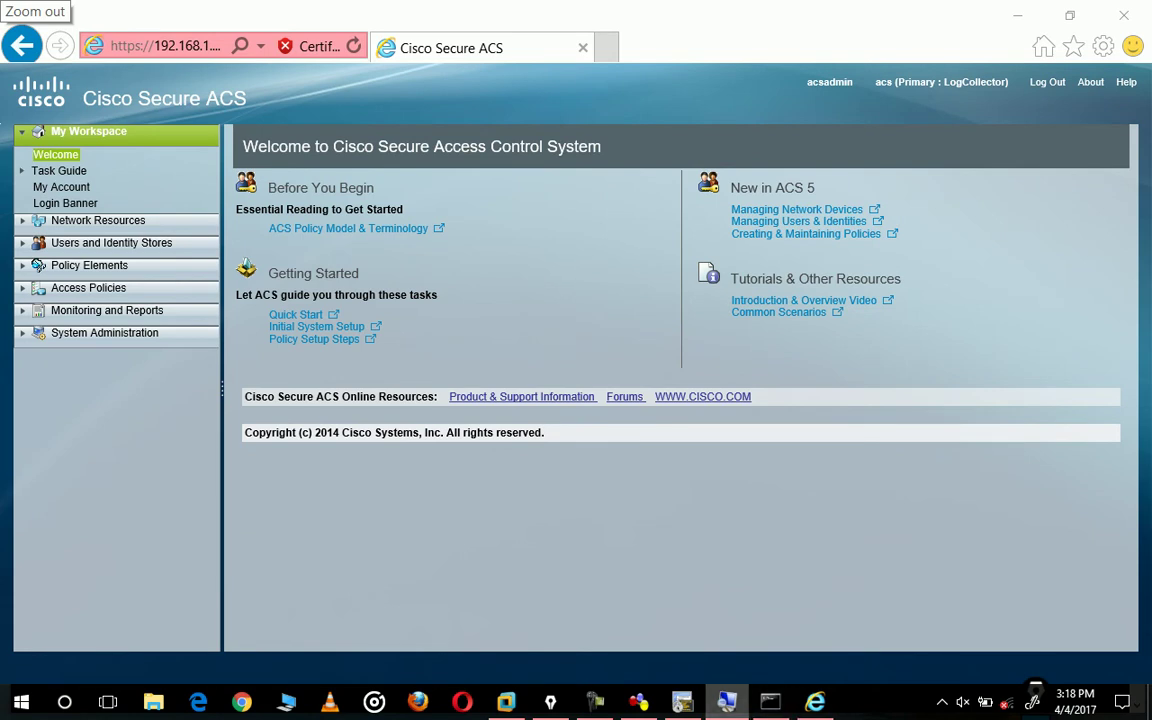
{"action": "left_click", "coordinate": [293, 383]}
{"action": "left_click", "coordinate": [293, 383]}
{"action": "left_click", "coordinate": [293, 383]}
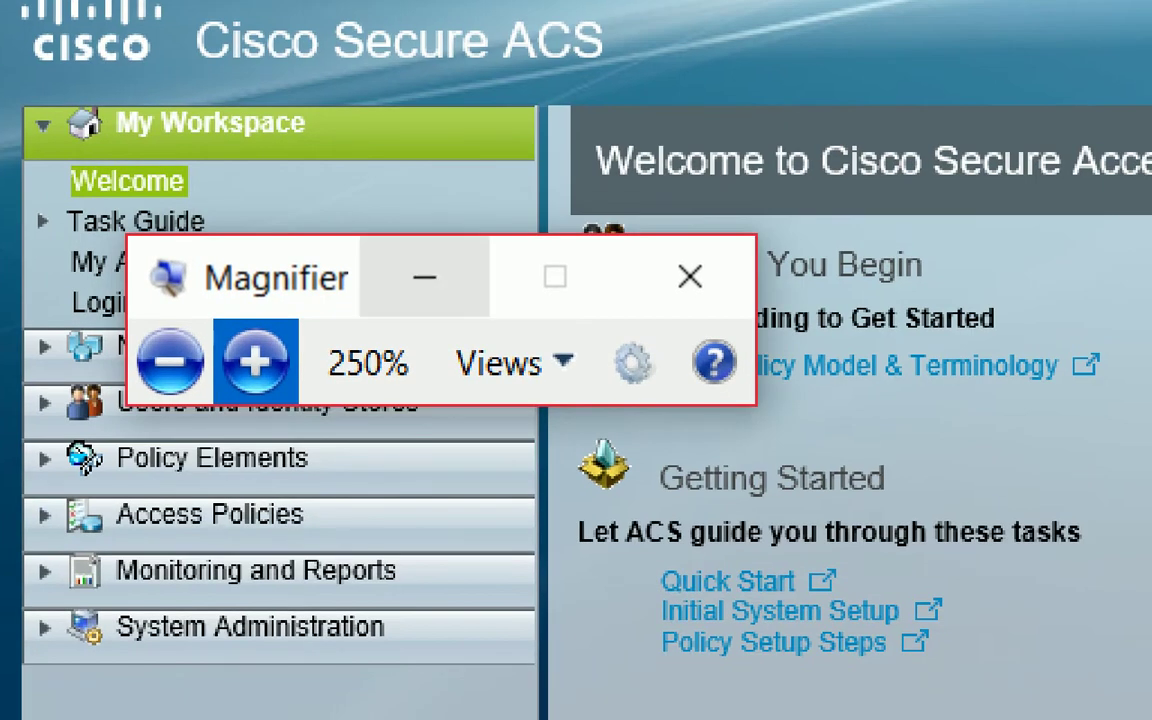
{"action": "left_click", "coordinate": [425, 277]}
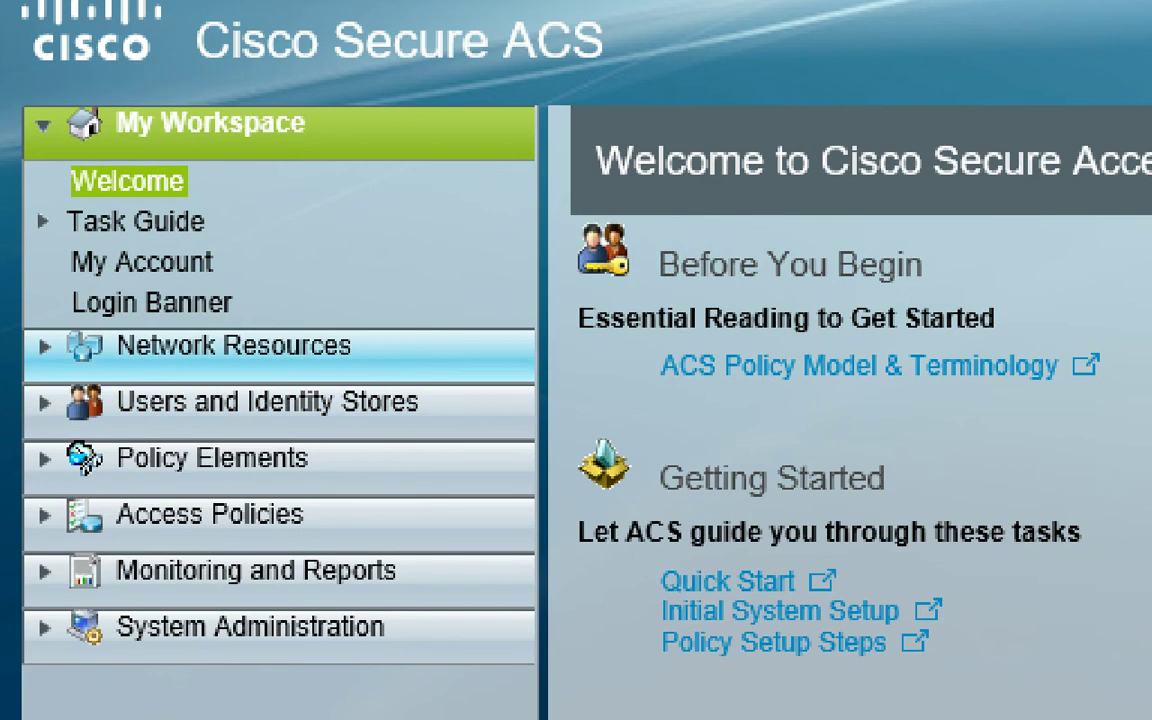
Open Network Devices and AAA Clients under Network Resources, note it's empty, and choose Create
{"action": "left_click", "coordinate": [233, 350]}
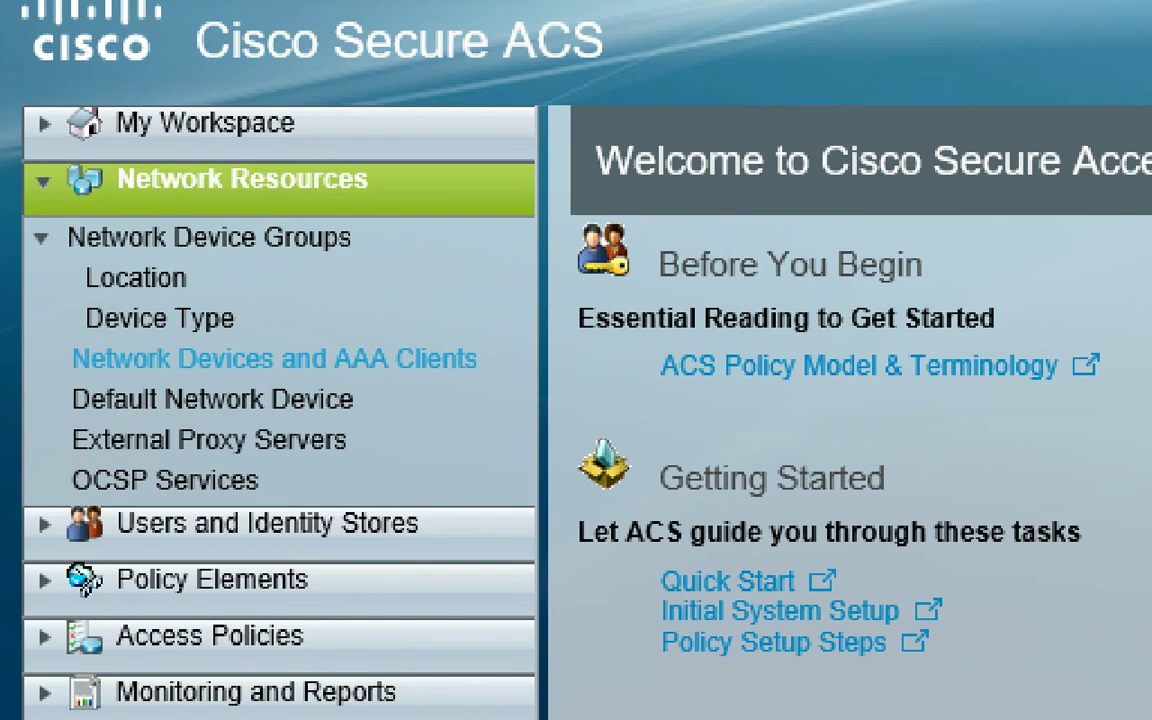
{"action": "left_click", "coordinate": [274, 358]}
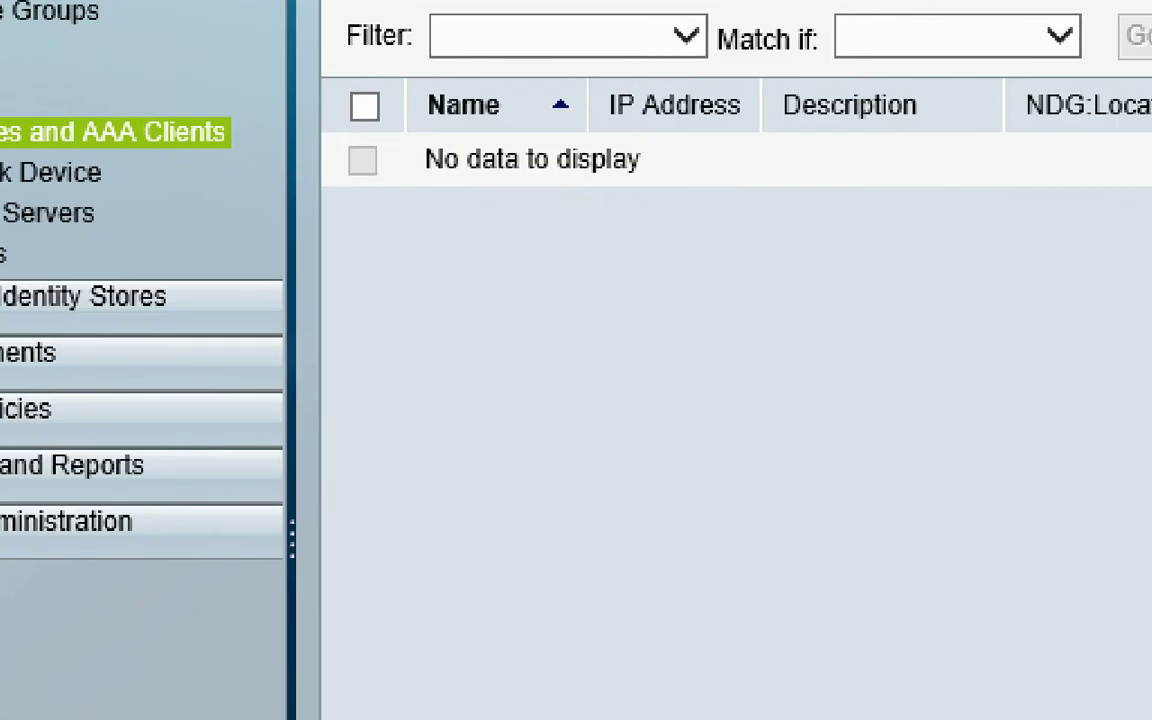
{"action": "triple_click", "coordinate": [532, 159]}
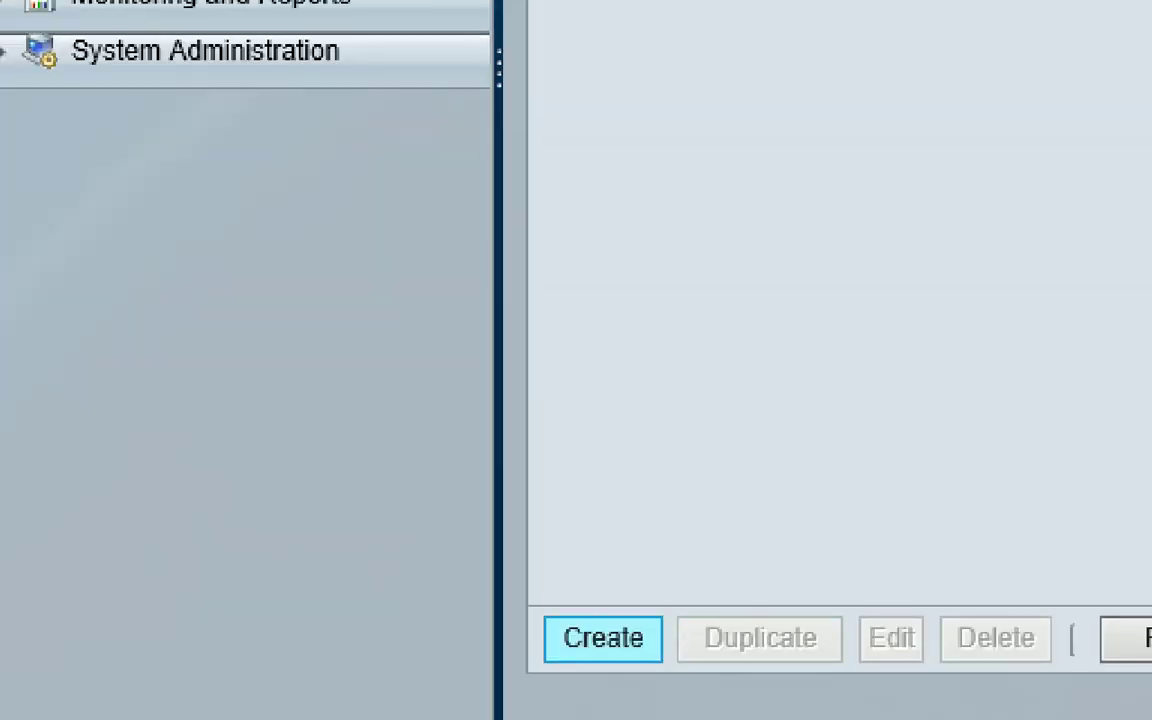
{"action": "left_click", "coordinate": [603, 638]}
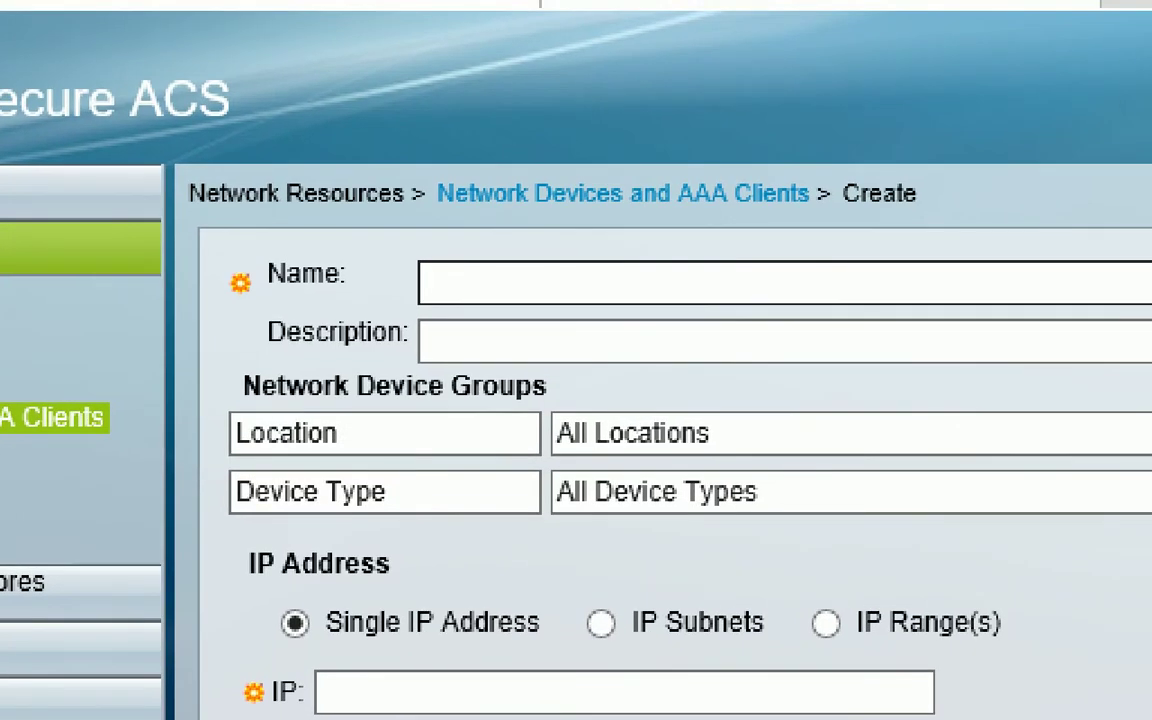
Name the new device 'ROTER 2' with IP address 192.168.1.1
{"action": "left_click", "coordinate": [425, 283]}
{"action": "type", "text": "R2"}
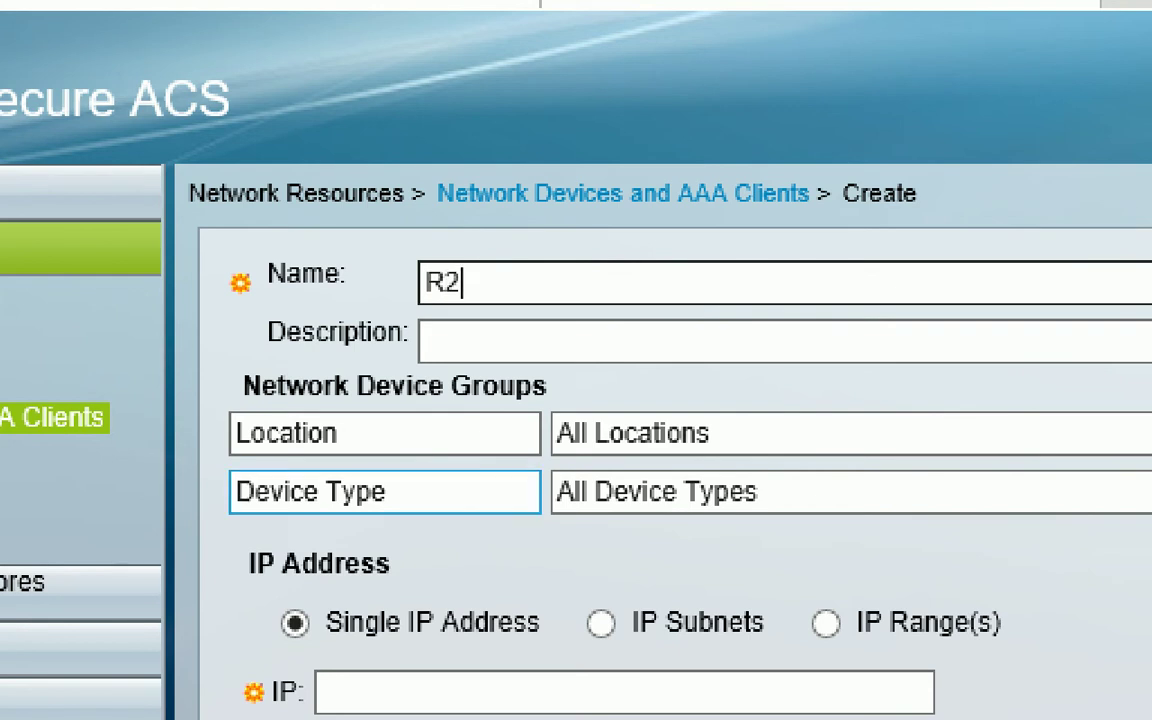
{"action": "key", "text": "BackSpace"}
{"action": "type", "text": "OYRER"}
{"action": "key", "text": "BackSpace"}
{"action": "key", "text": "BackSpace"}
{"action": "key", "text": "BackSpace"}
{"action": "key", "text": "BackSpace"}
{"action": "type", "text": "TER 2"}
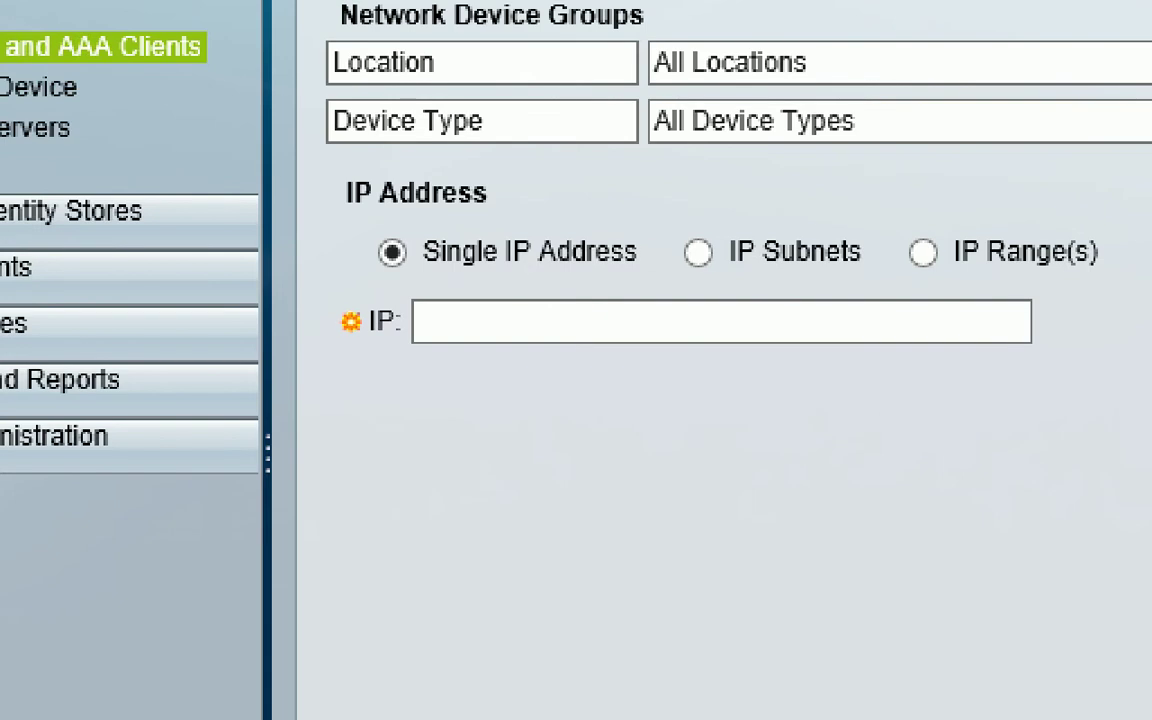
{"action": "left_click", "coordinate": [330, 691]}
{"action": "type", "text": "192.168.1.1"}
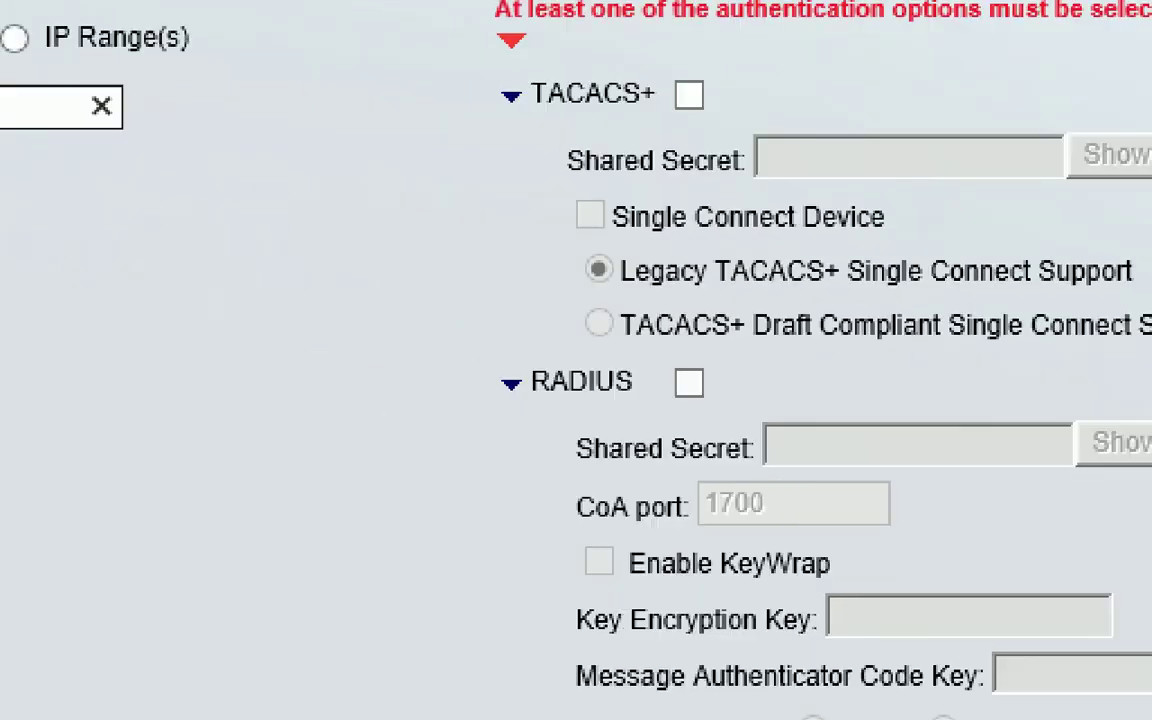
Enable TACACS+ authentication, enter and verify the shared secret, and save the device
{"action": "left_click_drag", "start_coordinate": [513, 99], "coordinate": [813, 99]}
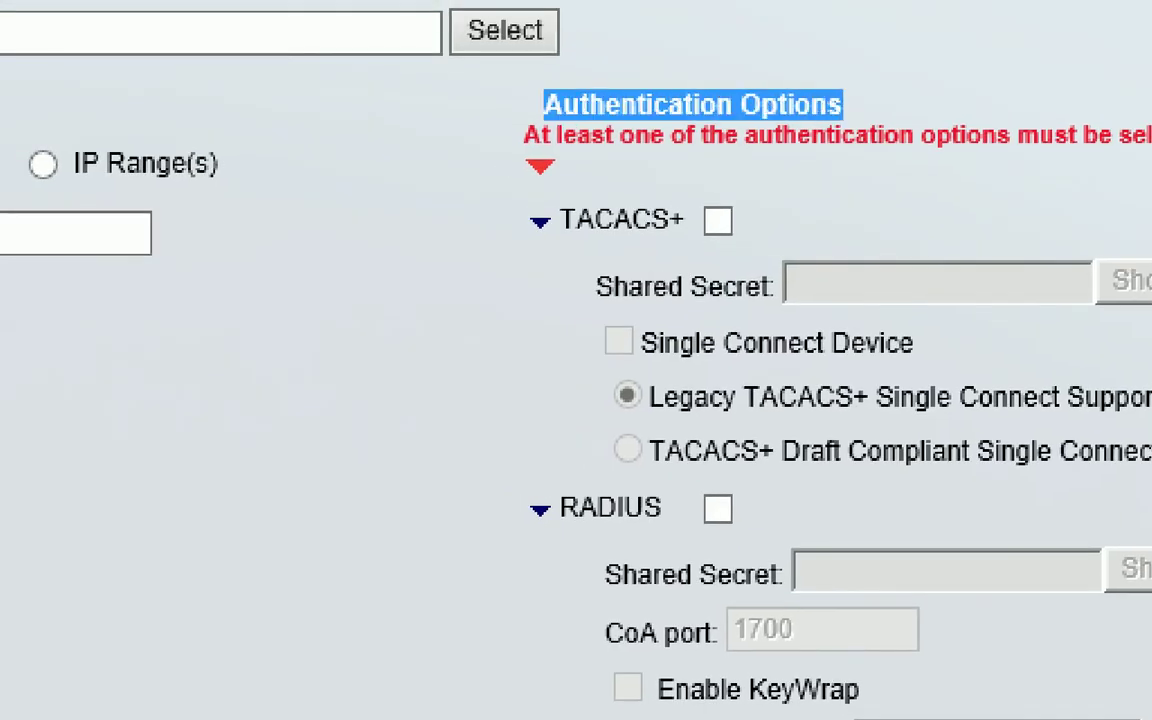
{"action": "left_click_drag", "start_coordinate": [558, 508], "coordinate": [668, 508]}
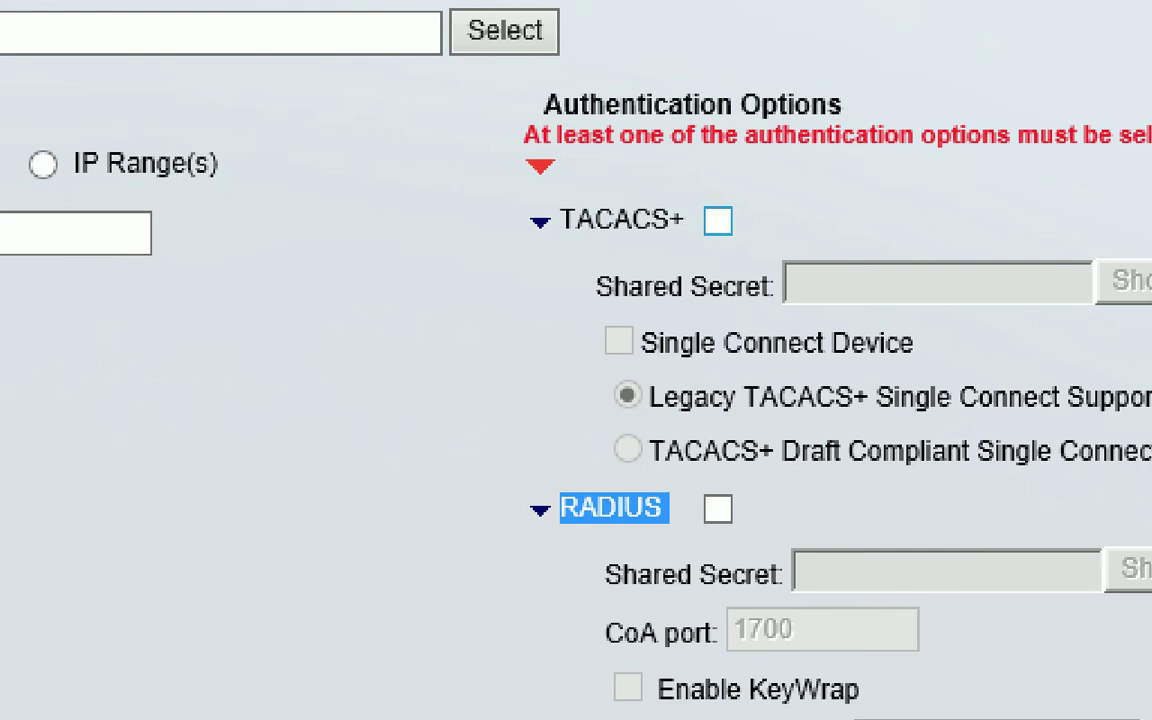
{"action": "left_click", "coordinate": [718, 221]}
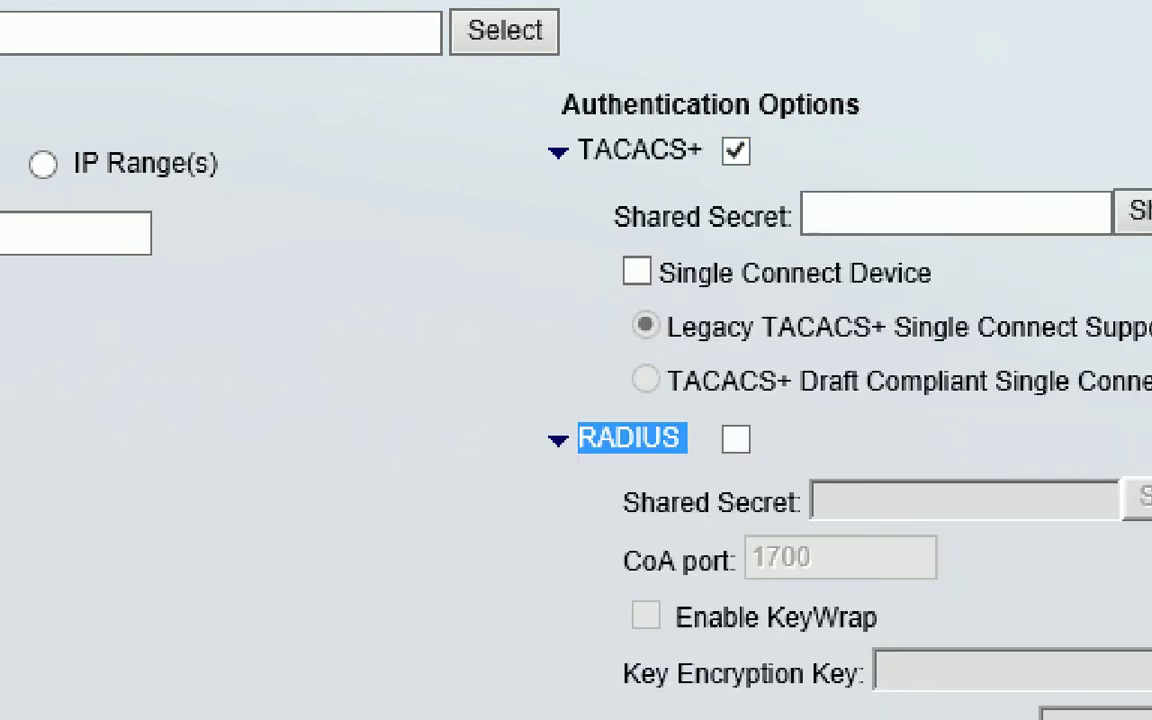
{"action": "left_click", "coordinate": [850, 213]}
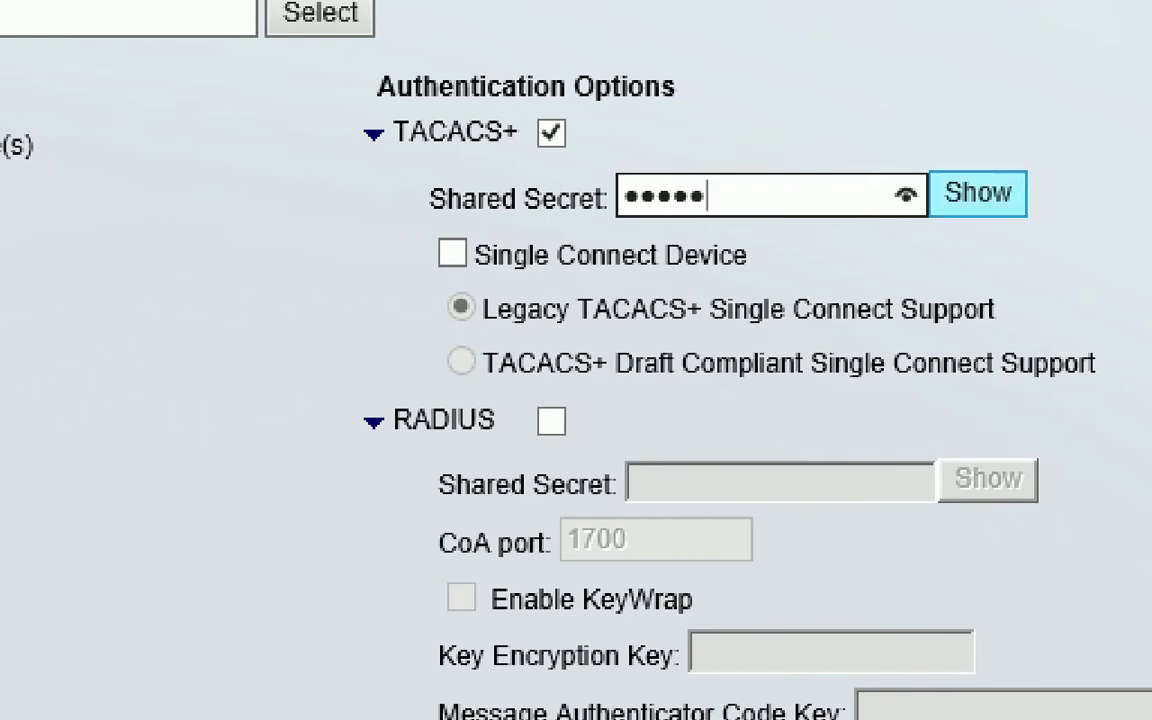
{"action": "left_click", "coordinate": [906, 195]}
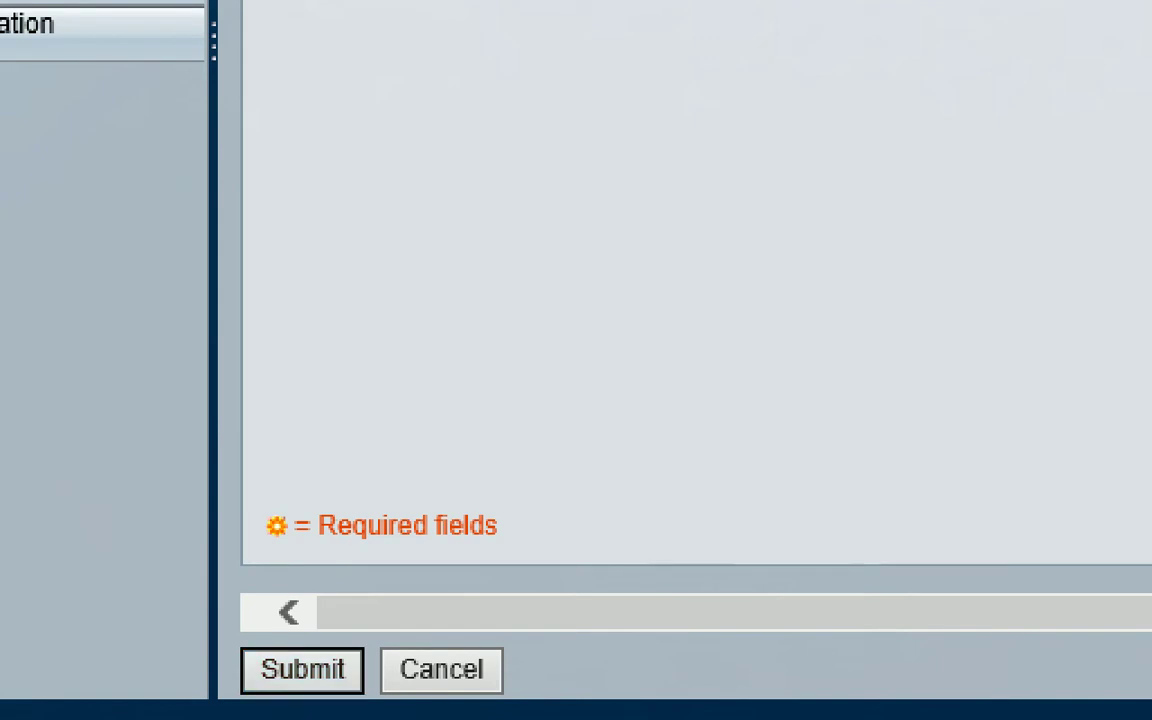
{"action": "key", "text": "Return"}
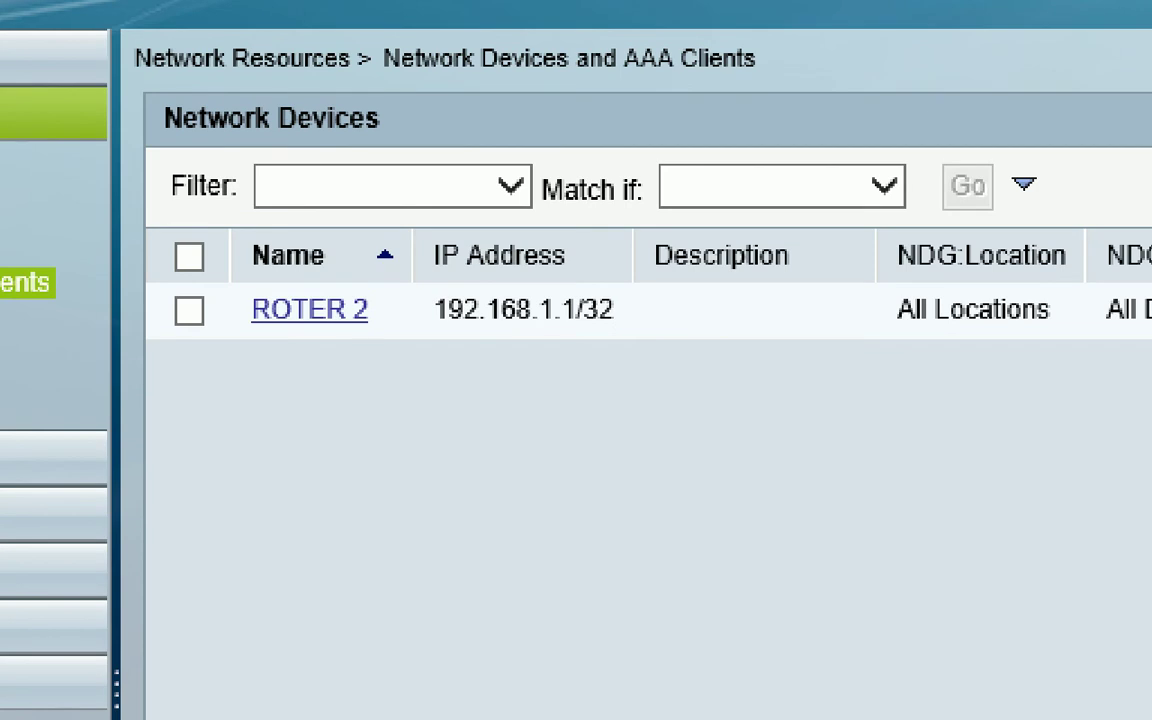
Highlight the device's 192.168.1.1 address, expand Users and Identity Stores, and reset magnification to 100%
{"action": "left_click_drag", "start_coordinate": [434, 310], "coordinate": [576, 310]}
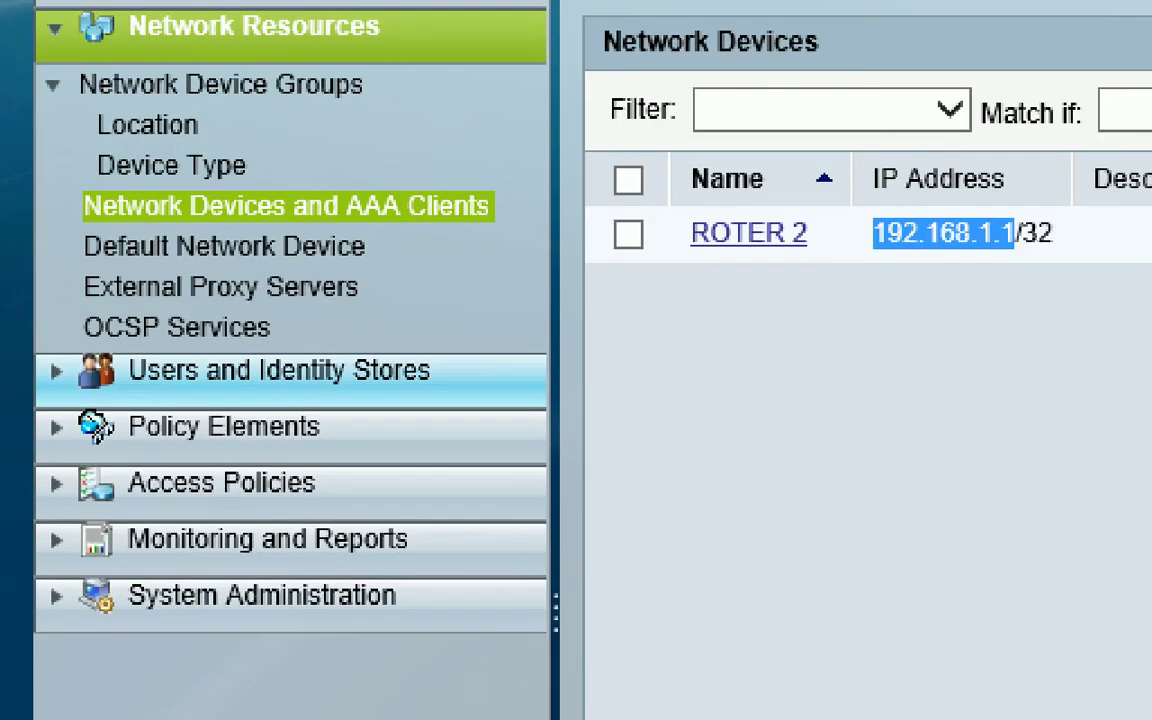
{"action": "left_click", "coordinate": [279, 370]}
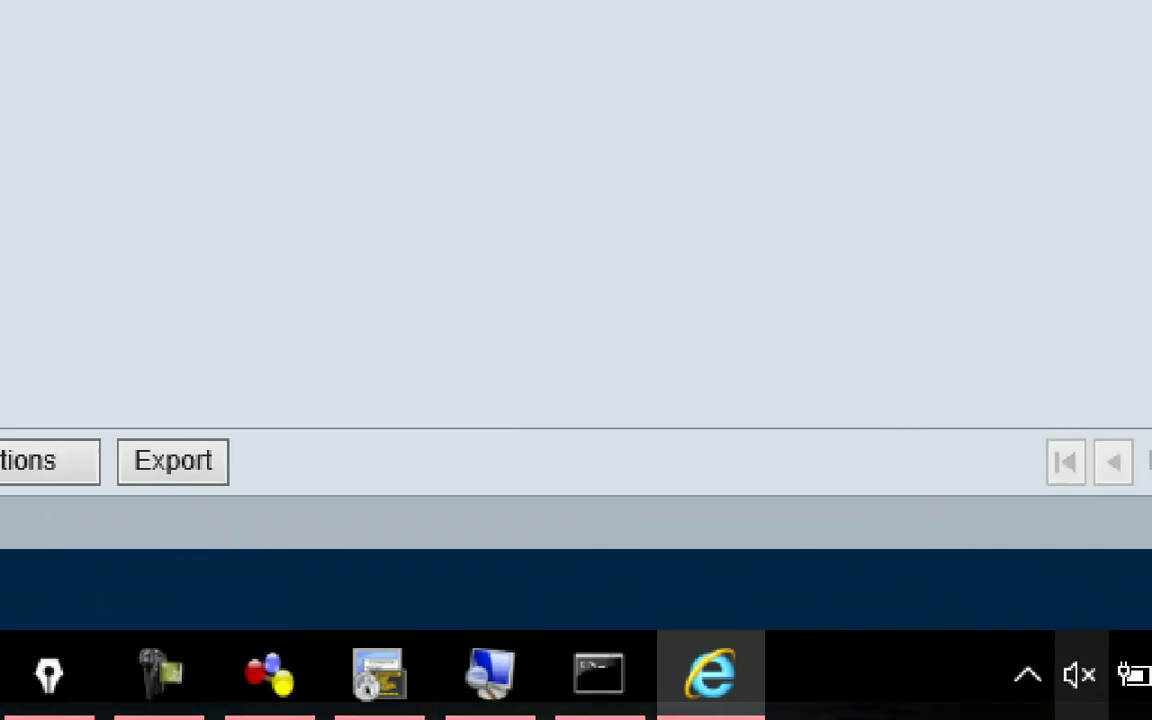
{"action": "left_click", "coordinate": [490, 673]}
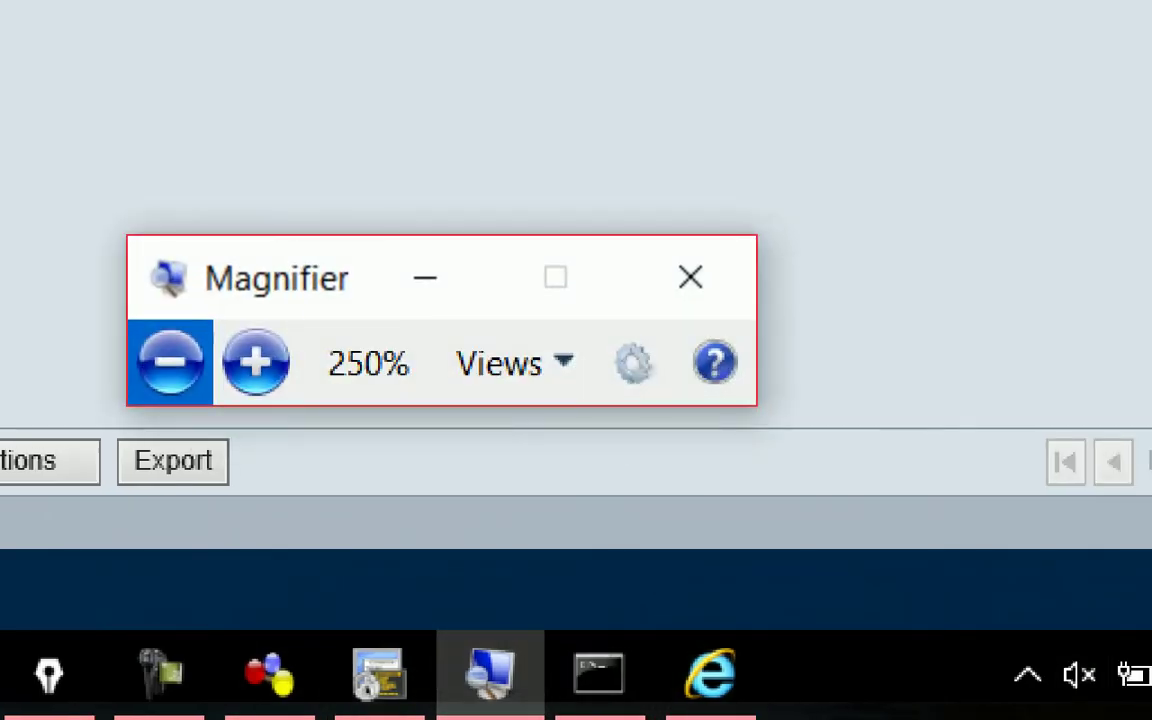
{"action": "left_click", "coordinate": [170, 362]}
{"action": "left_click", "coordinate": [170, 362]}
Launch Microsoft Paint from the Start search
{"action": "key", "text": "super"}
{"action": "type", "text": "pain"}
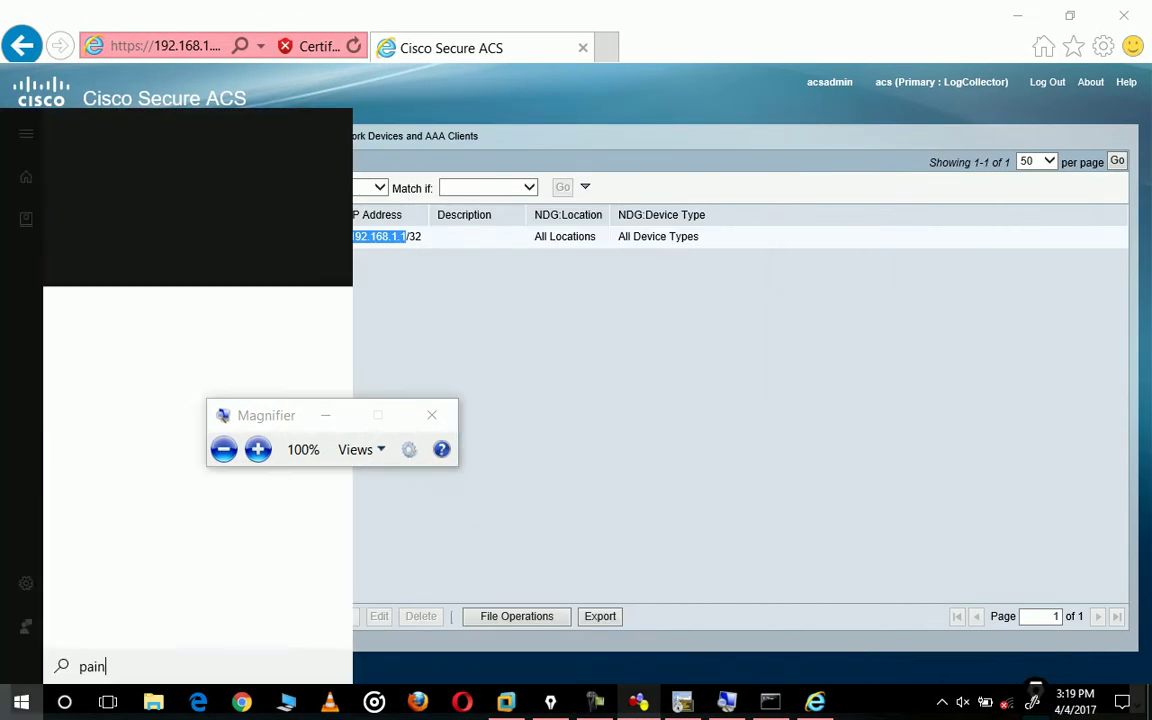
{"action": "type", "text": "t"}
{"action": "key", "text": "Return"}
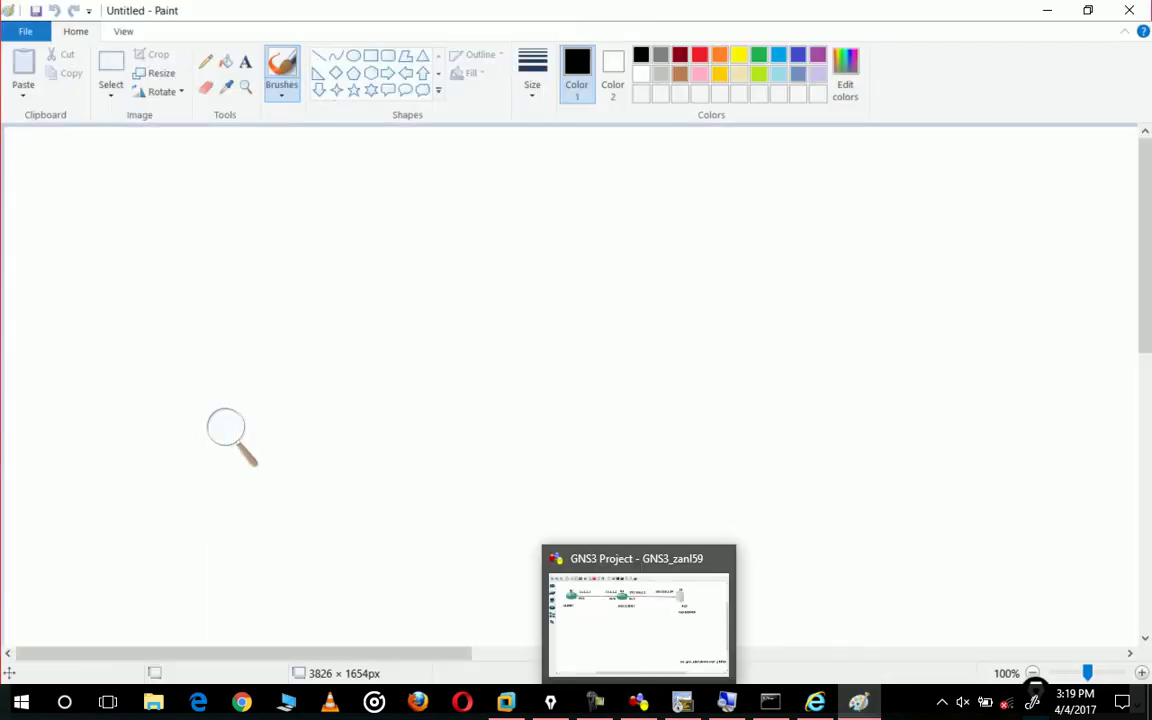
Write 'group', 'fresher' and 'root', plus 'abc' and ': xyz', as text on the canvas
{"action": "left_click", "coordinate": [245, 61]}
{"action": "left_click", "coordinate": [115, 182]}
{"action": "type", "text": "group"}
{"action": "key", "text": "Return"}
{"action": "key", "text": "Return"}
{"action": "key", "text": "Return"}
{"action": "type", "text": "fresher"}
{"action": "key", "text": "Return"}
{"action": "key", "text": "Return"}
{"action": "key", "text": "Return"}
{"action": "type", "text": "a"}
{"action": "key", "text": "BackSpace"}
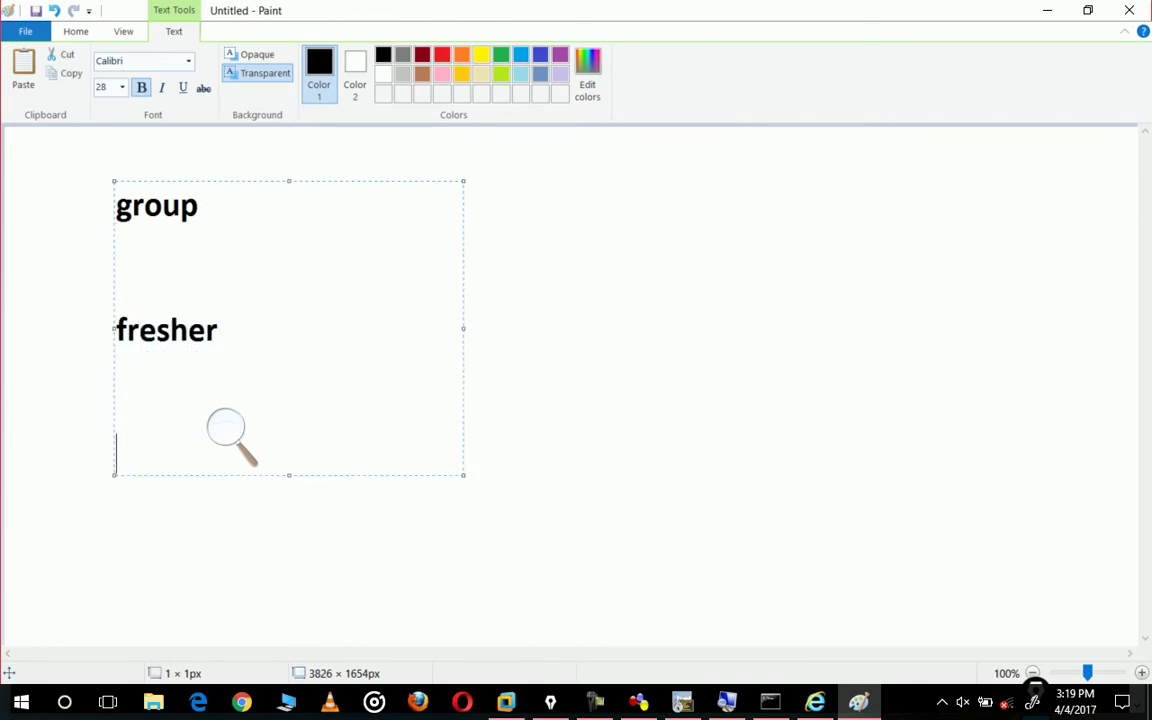
{"action": "type", "text": "root"}
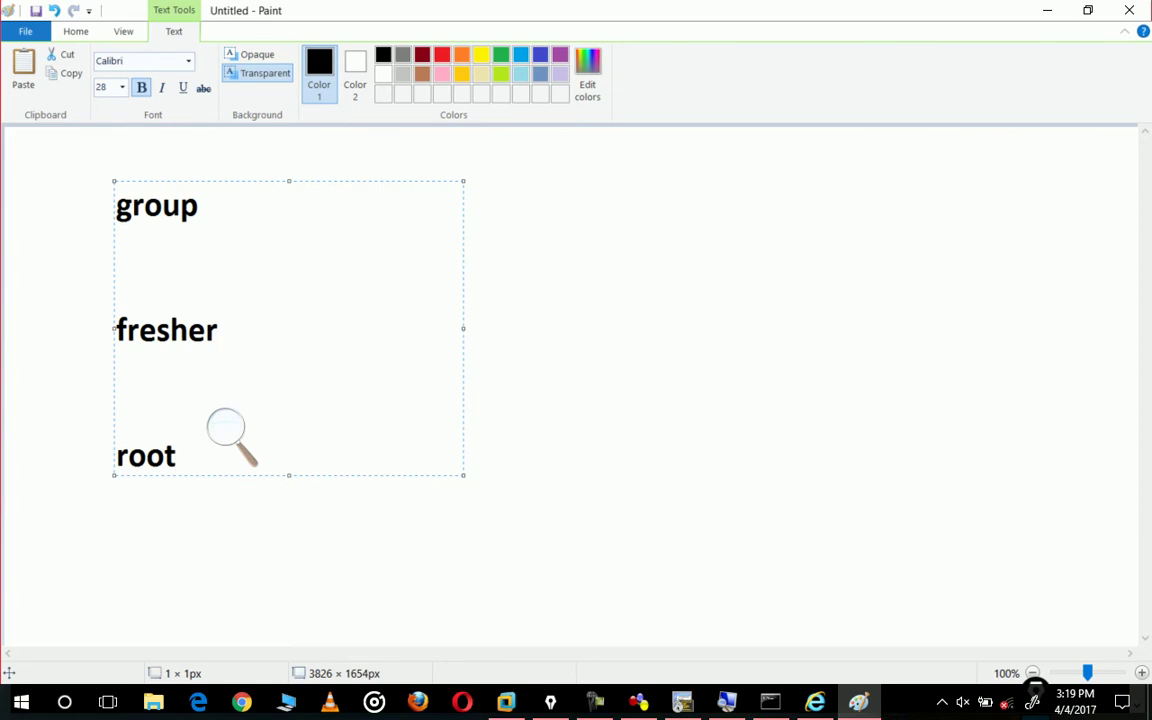
{"action": "left_click", "coordinate": [385, 293]}
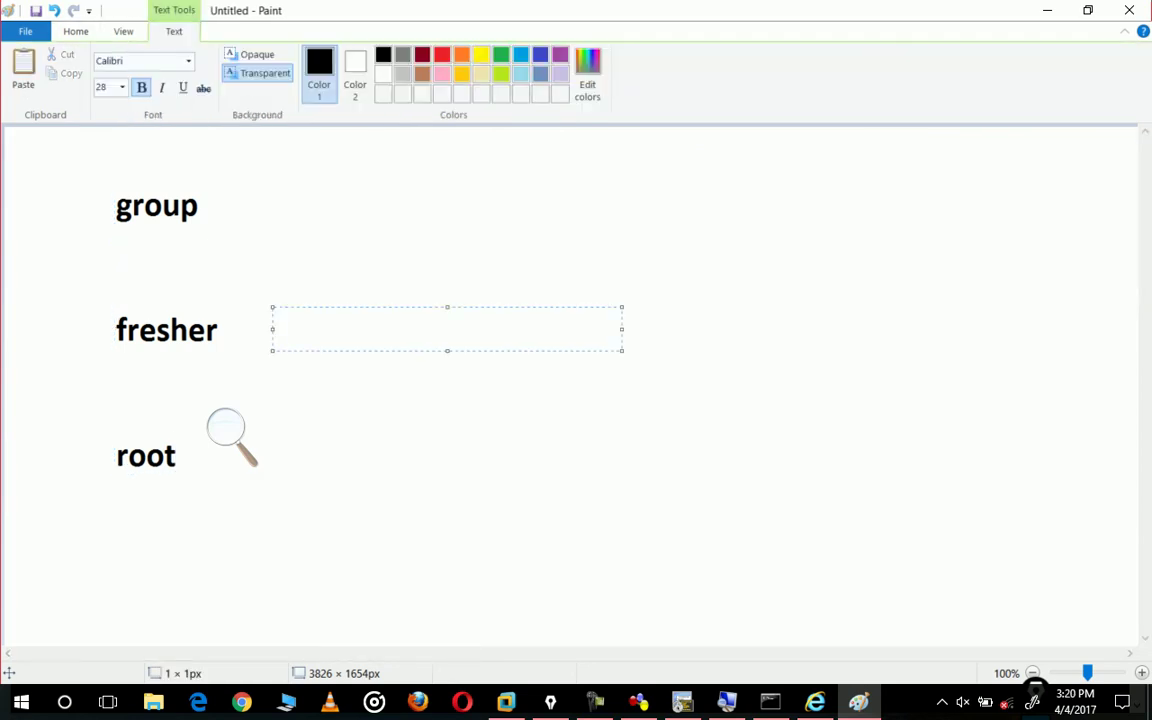
{"action": "type", "text": "abc"}
{"action": "key", "text": "Return"}
{"action": "key", "text": "Return"}
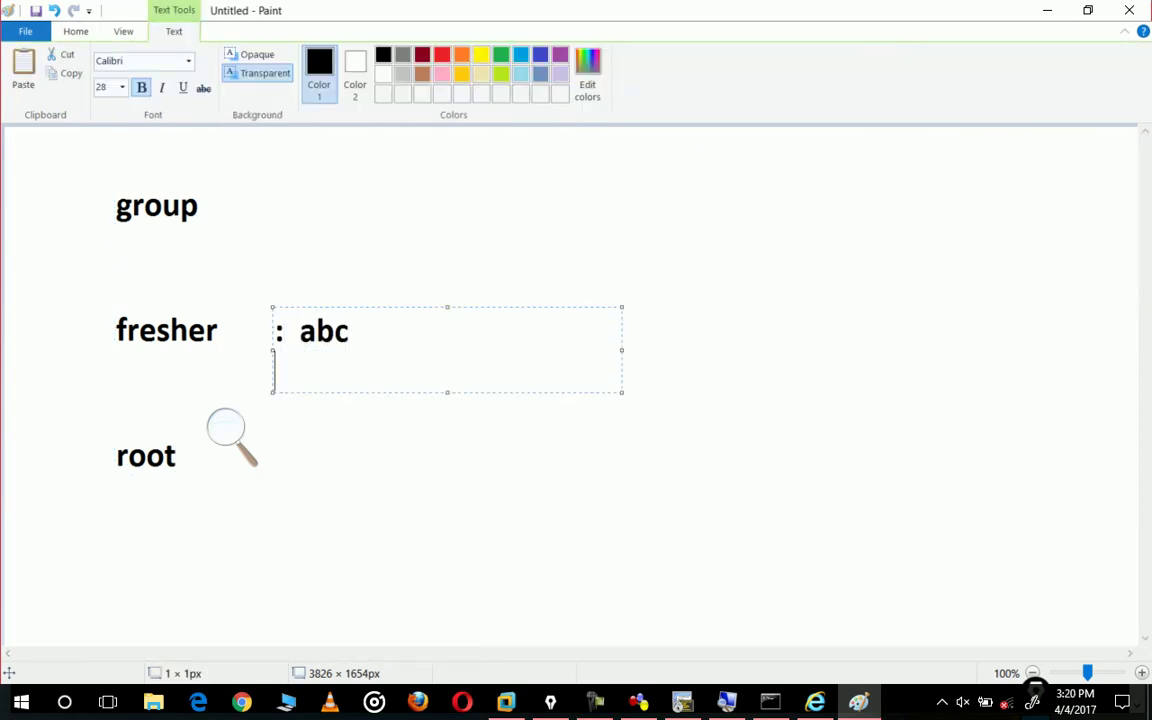
{"action": "type", "text": ": xyz"}
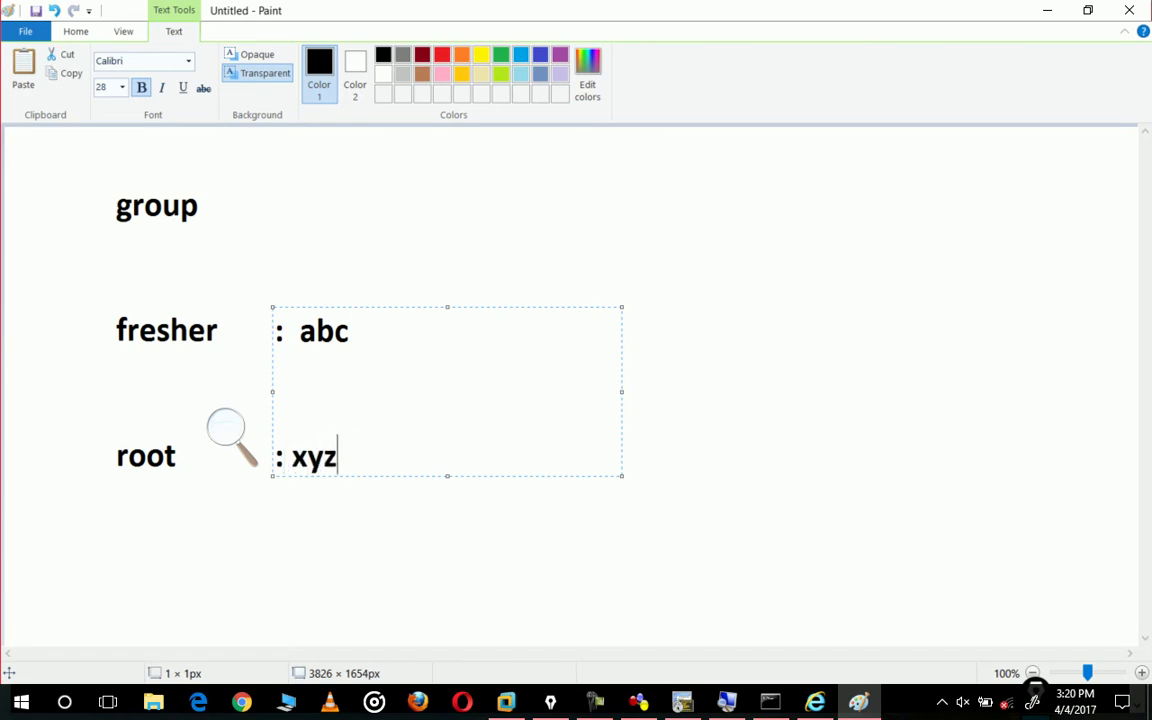
{"action": "left_click", "coordinate": [226, 430]}
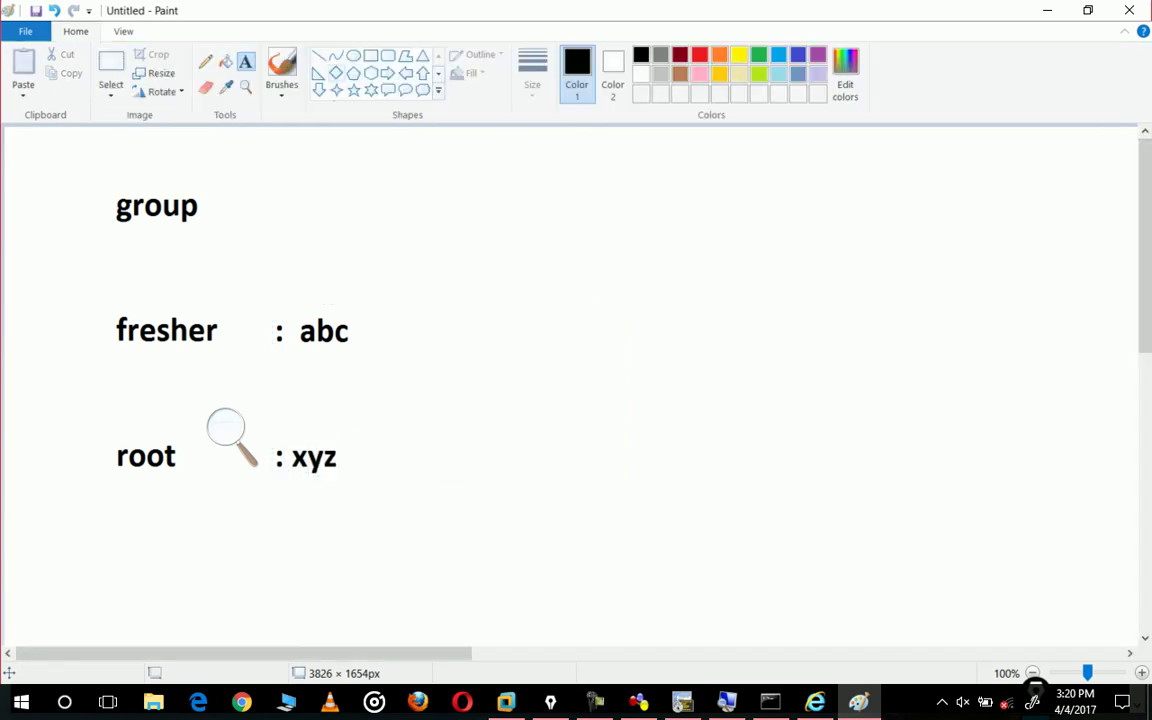
Box fresher and root with a rectangle and label it 'group name'
{"action": "left_click", "coordinate": [371, 55]}
{"action": "left_click_drag", "start_coordinate": [73, 287], "coordinate": [236, 540]}
{"action": "left_click", "coordinate": [245, 61]}
{"action": "left_click_drag", "start_coordinate": [107, 235], "coordinate": [456, 278]}
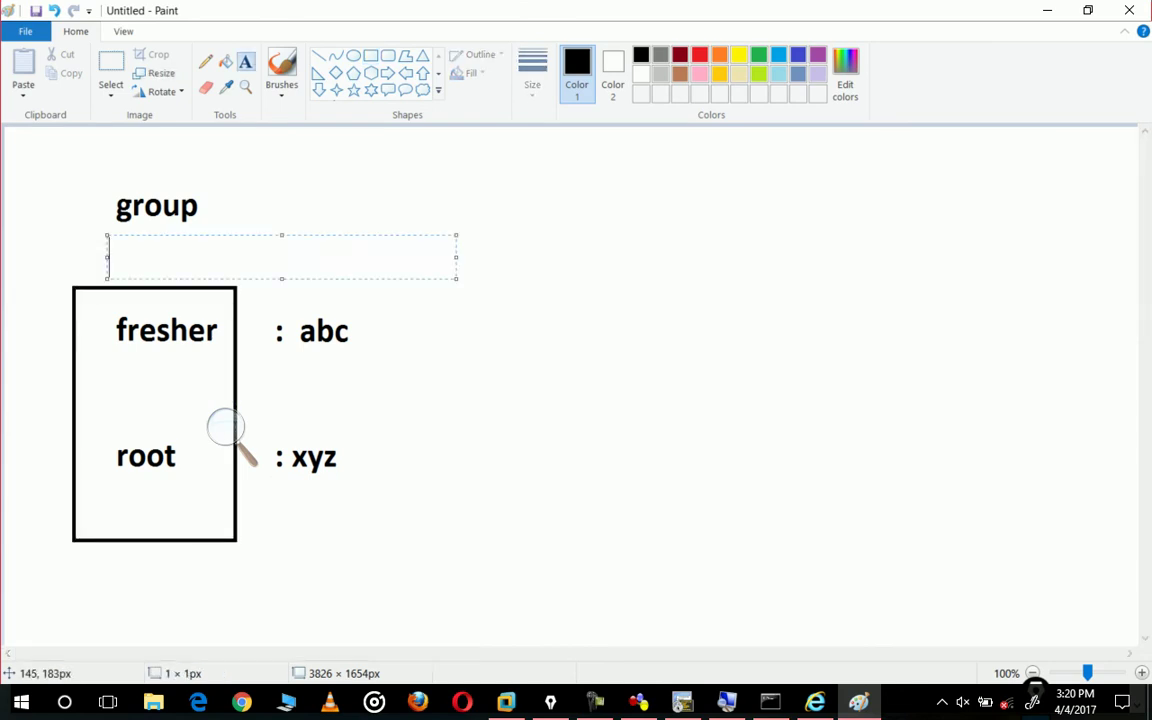
{"action": "type", "text": "group name"}
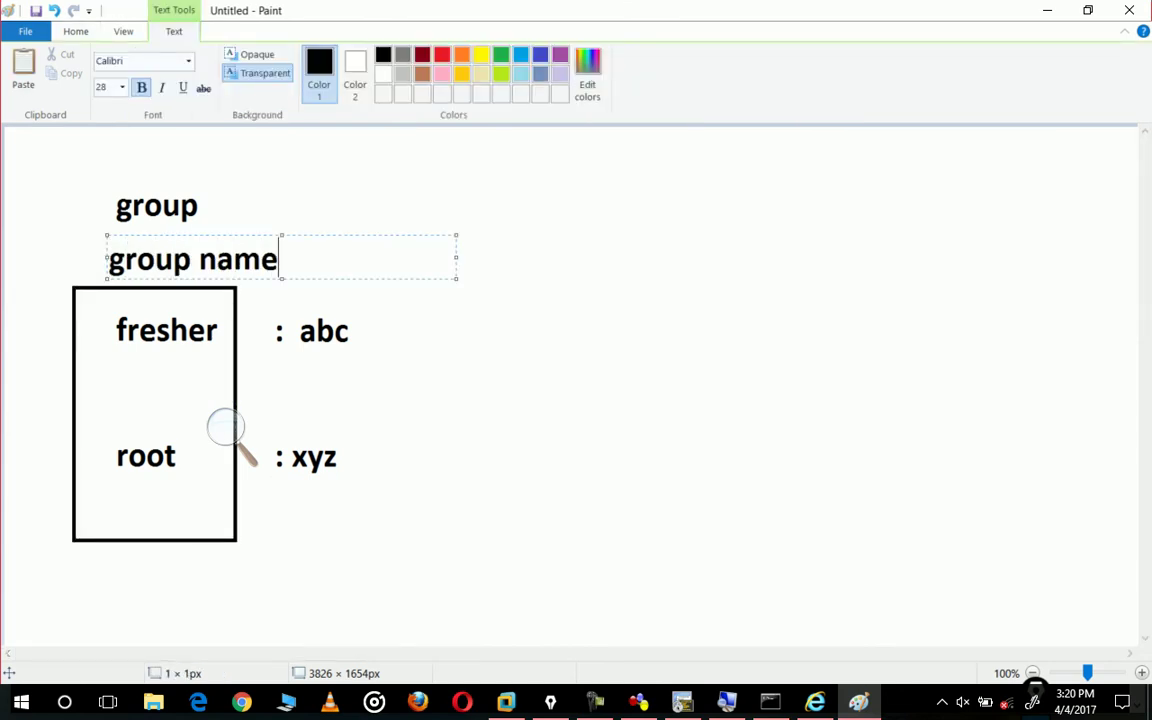
{"action": "left_click_drag", "start_coordinate": [107, 235], "coordinate": [38, 235]}
{"action": "left_click", "coordinate": [361, 228]}
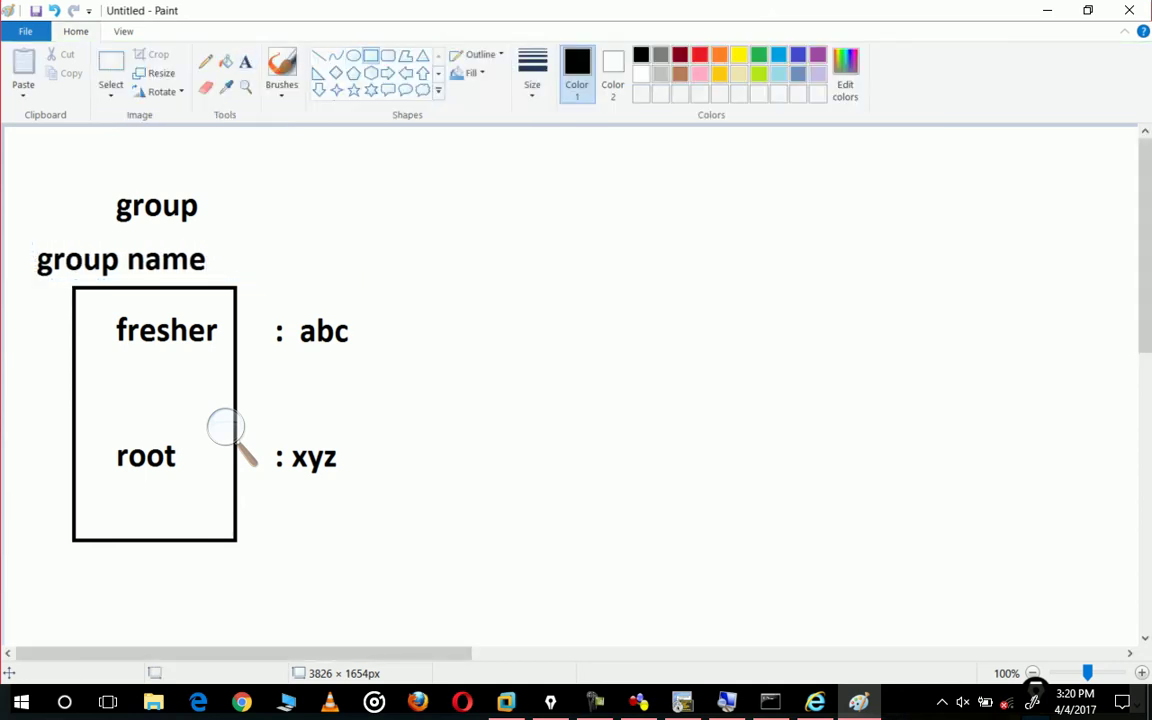
Box abc and xyz with a rectangle and label it 'username'
{"action": "left_click_drag", "start_coordinate": [262, 290], "coordinate": [383, 543]}
{"action": "left_click", "coordinate": [245, 62]}
{"action": "left_click", "coordinate": [268, 232]}
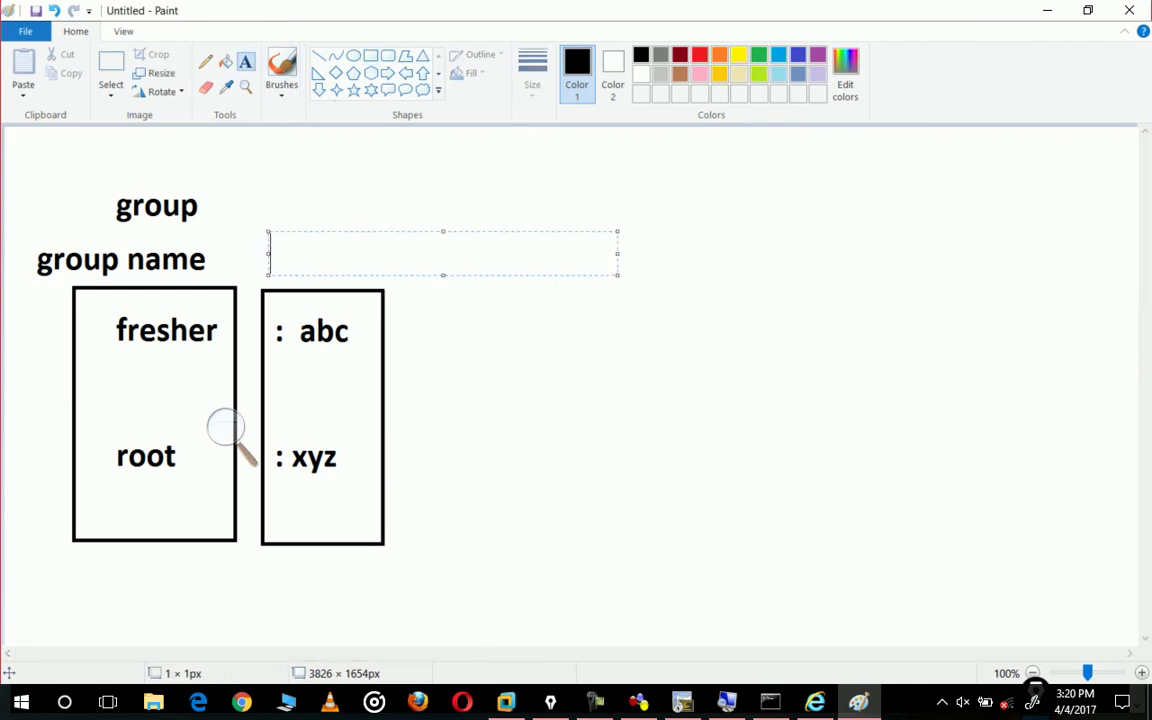
{"action": "type", "text": "username"}
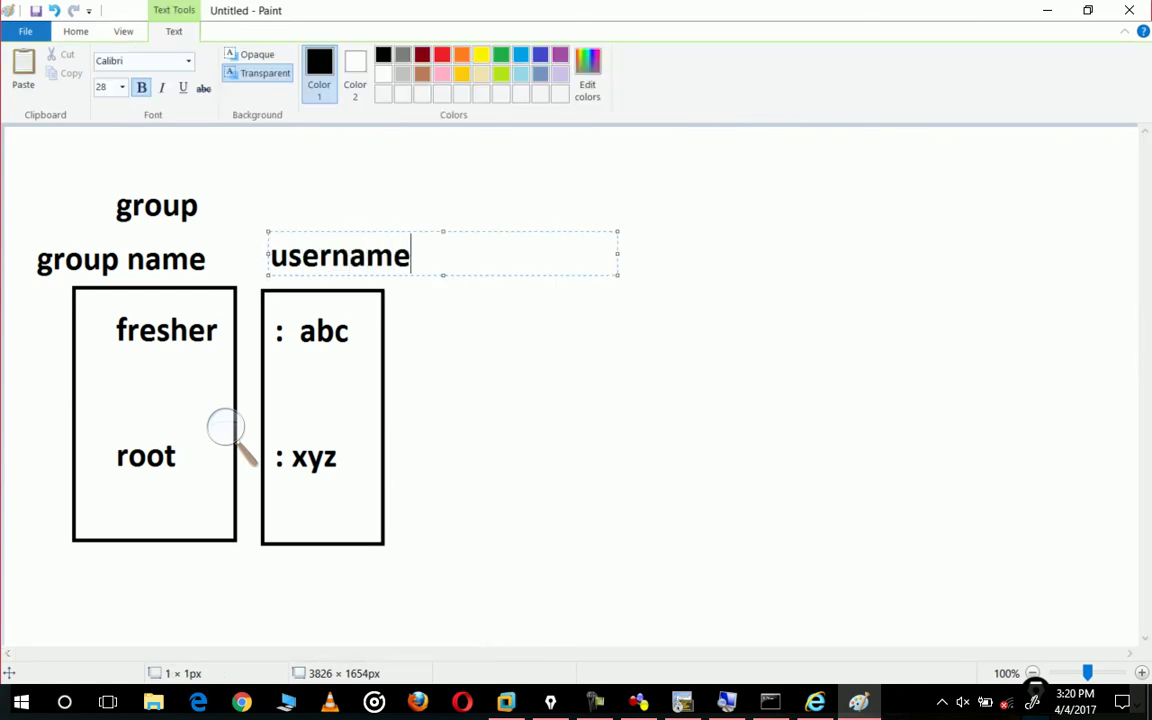
{"action": "left_click", "coordinate": [225, 428]}
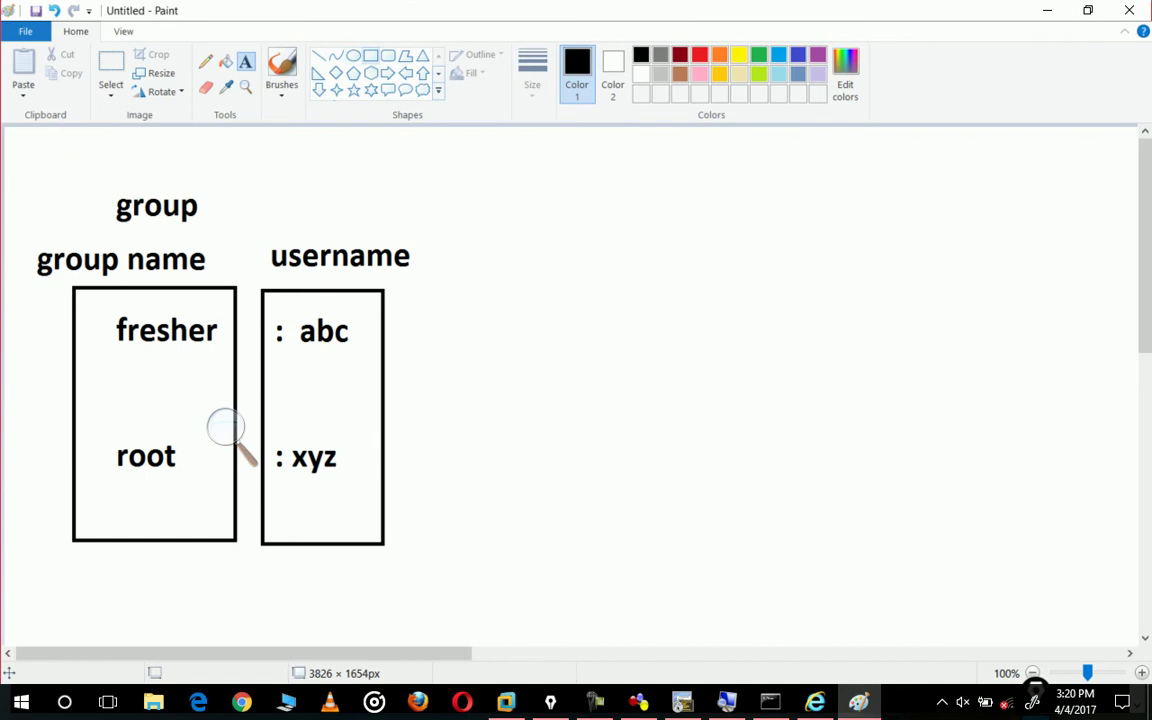
{"action": "left_click", "coordinate": [370, 55]}
Draw a third box right of the username box containing '1 , 10' and '1 , 15', then return to SecureCRT
{"action": "left_click_drag", "start_coordinate": [494, 299], "coordinate": [681, 555]}
{"action": "left_click", "coordinate": [245, 61]}
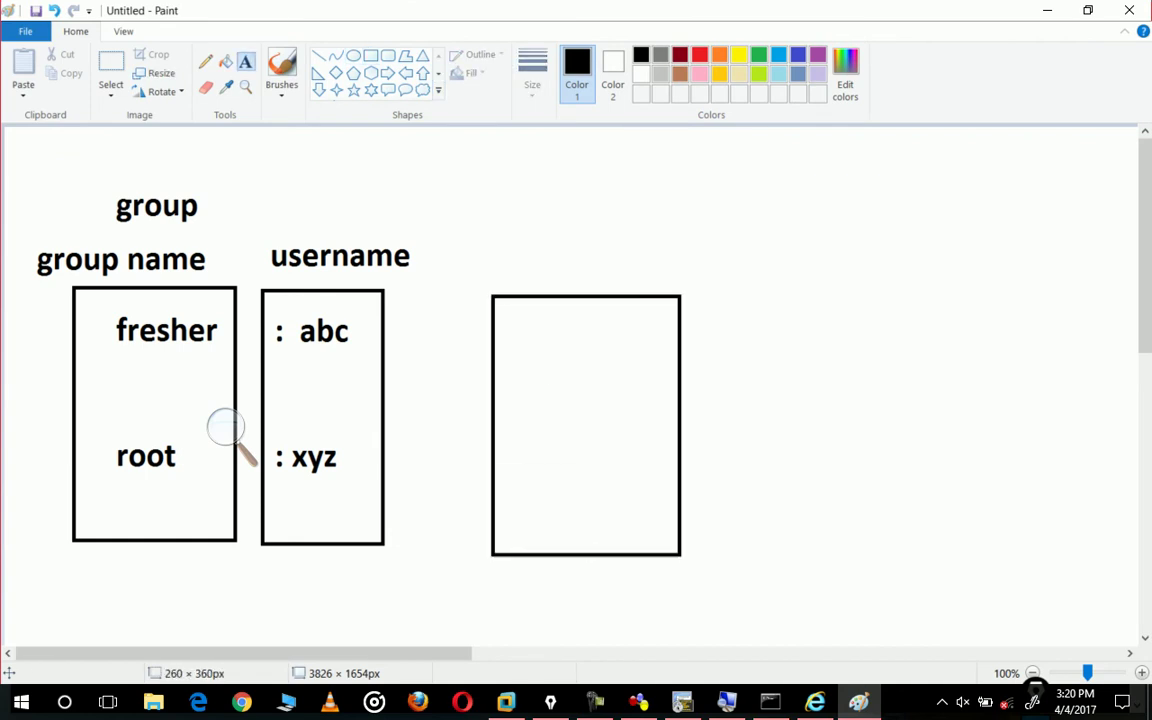
{"action": "left_click", "coordinate": [526, 340]}
{"action": "type", "text": "1 , "}
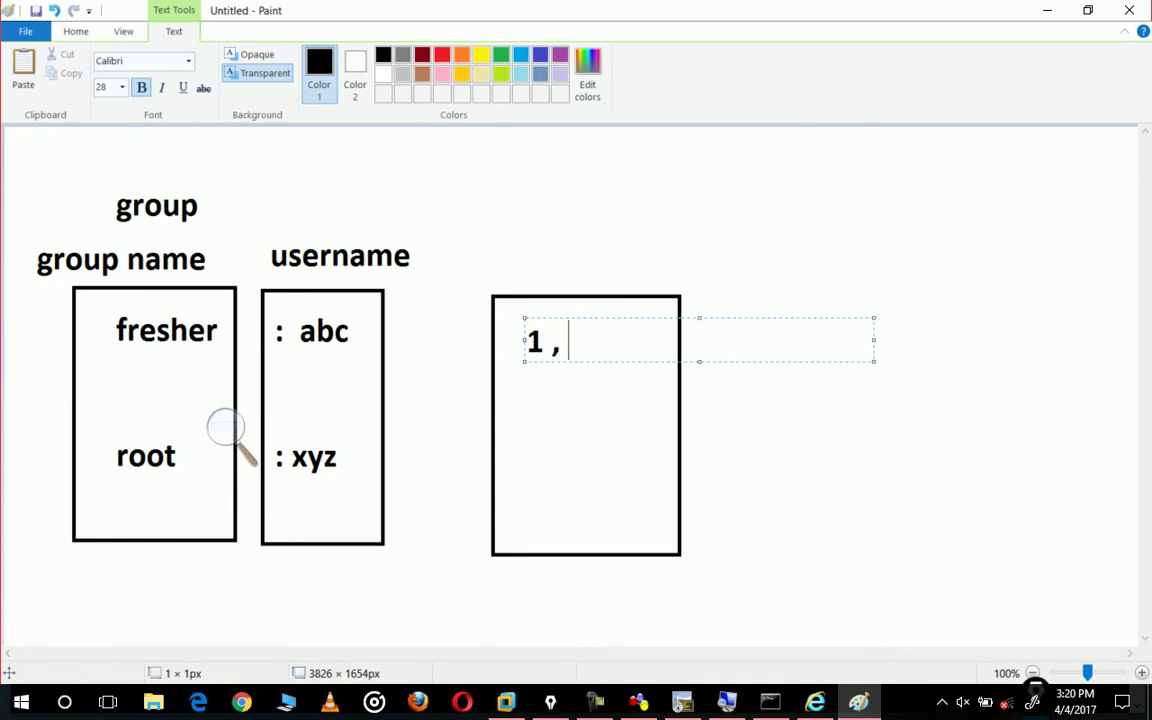
{"action": "type", "text": "10"}
{"action": "key", "text": "Return"}
{"action": "key", "text": "Return"}
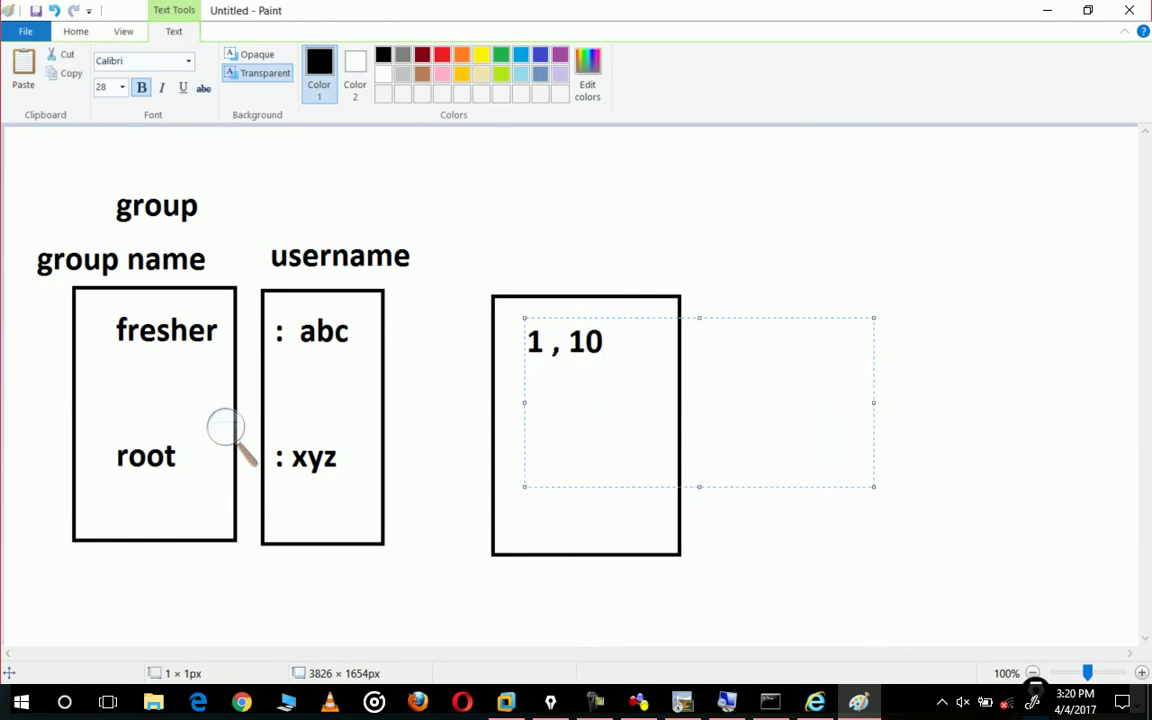
{"action": "type", "text": "1 , 15"}
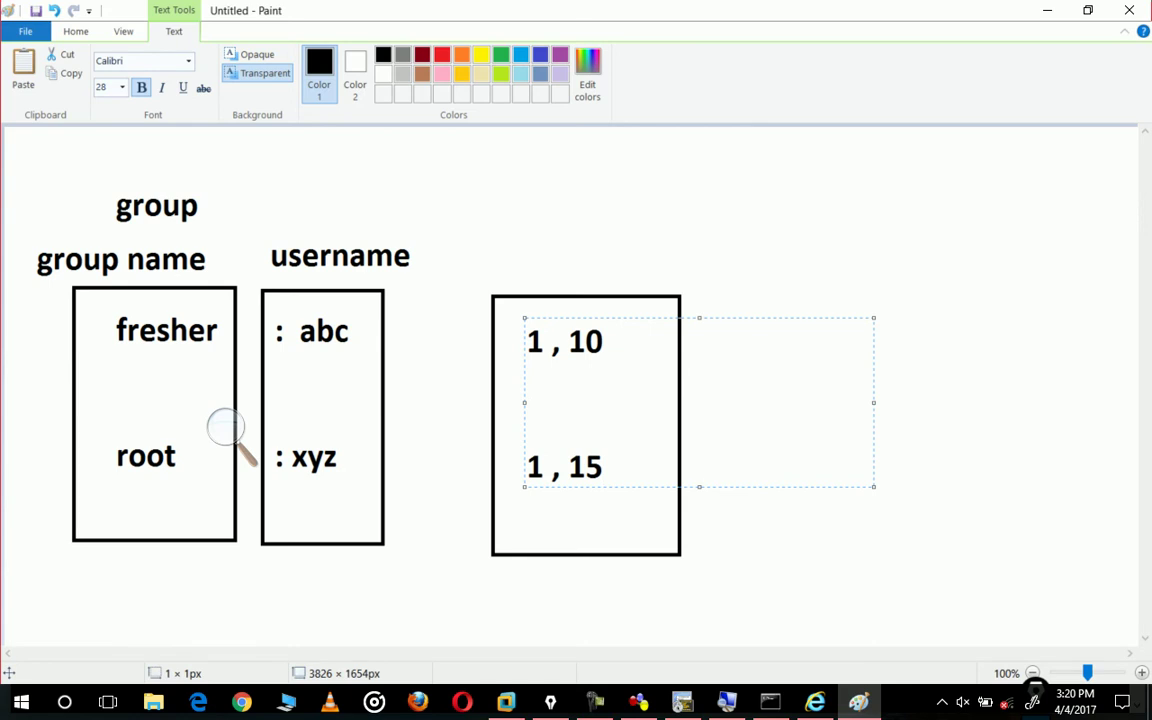
{"action": "key", "text": "alt+Tab"}
Exit config mode, disable to user mode, re-enter enable mode, and highlight the R2 prompts
{"action": "key", "text": "ctrl+z"}
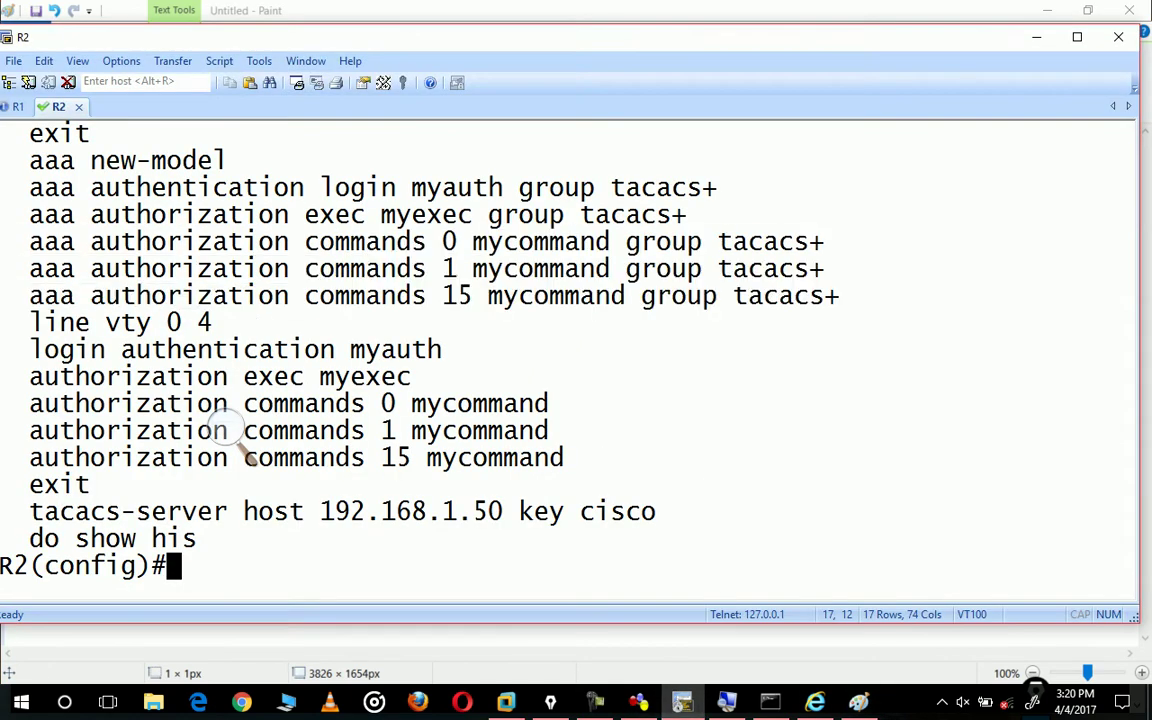
{"action": "type", "text": "disable"}
{"action": "key", "text": "Return"}
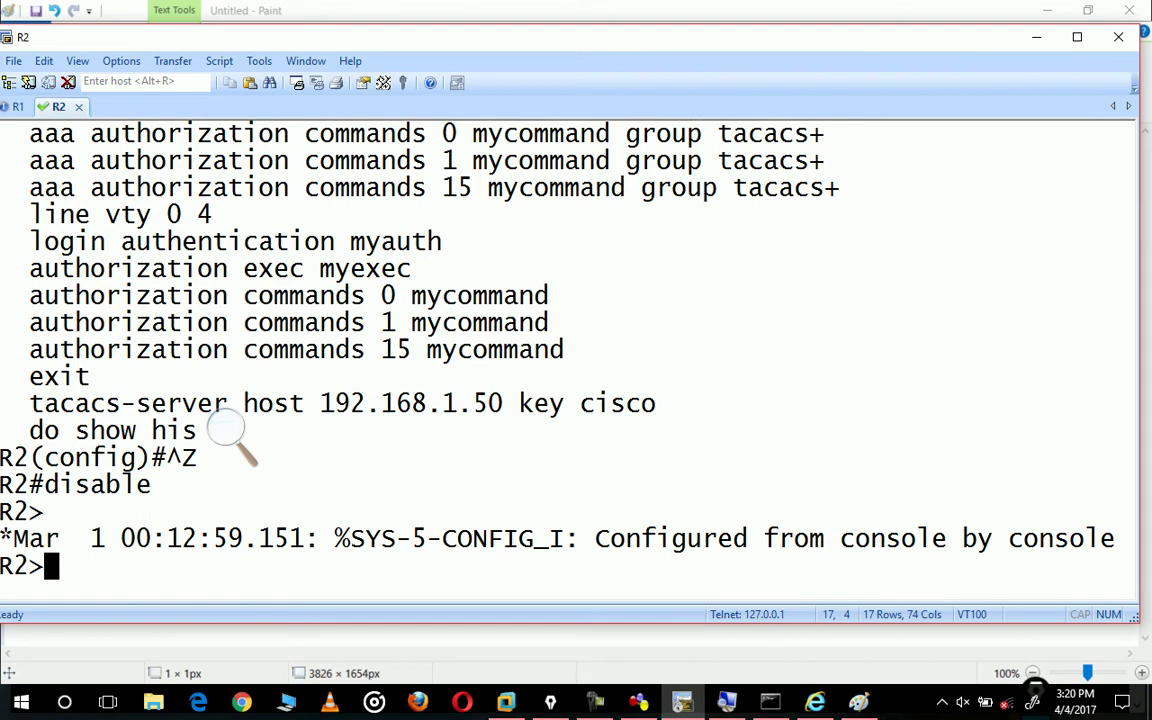
{"action": "type", "text": "ena"}
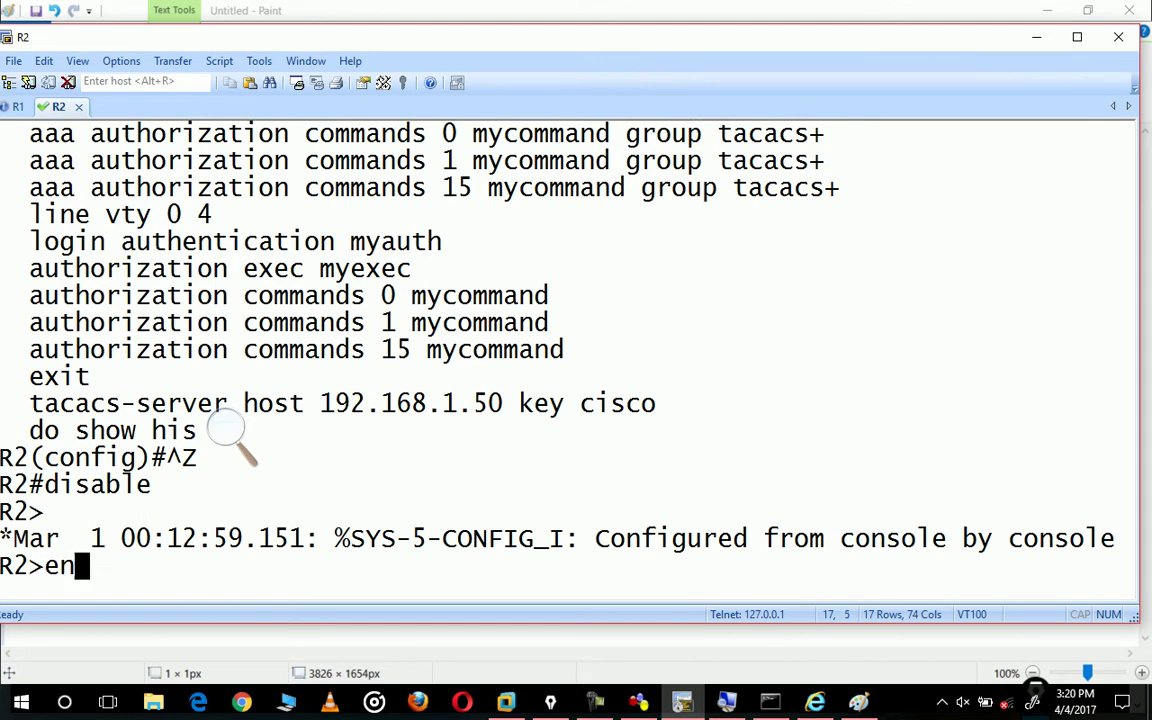
{"action": "key", "text": "Tab"}
{"action": "key", "text": "Return"}
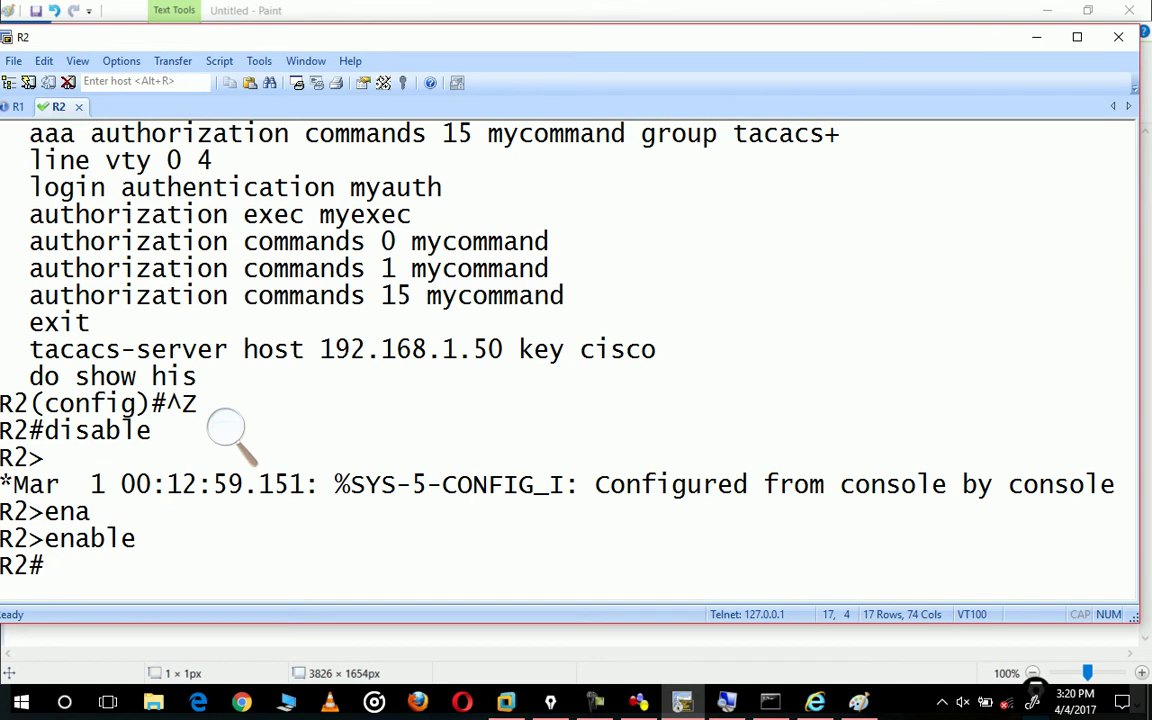
{"action": "left_click_drag", "start_coordinate": [13, 538], "coordinate": [135, 538]}
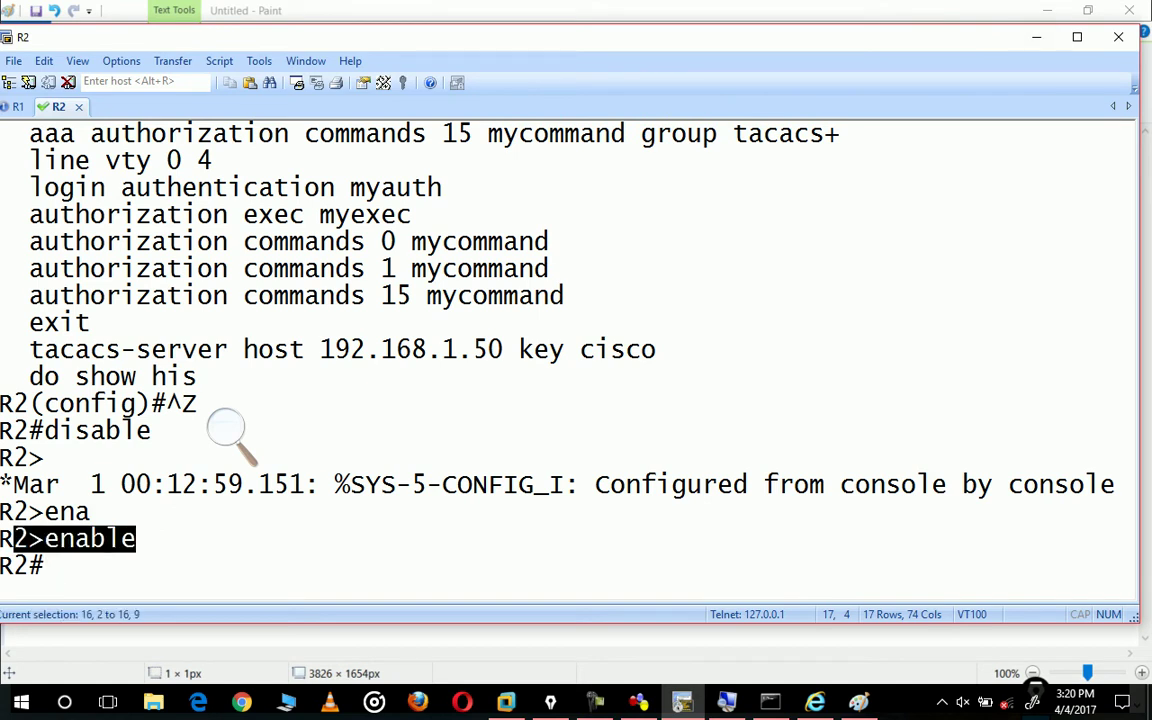
{"action": "left_click_drag", "start_coordinate": [50, 565], "coordinate": [0, 538]}
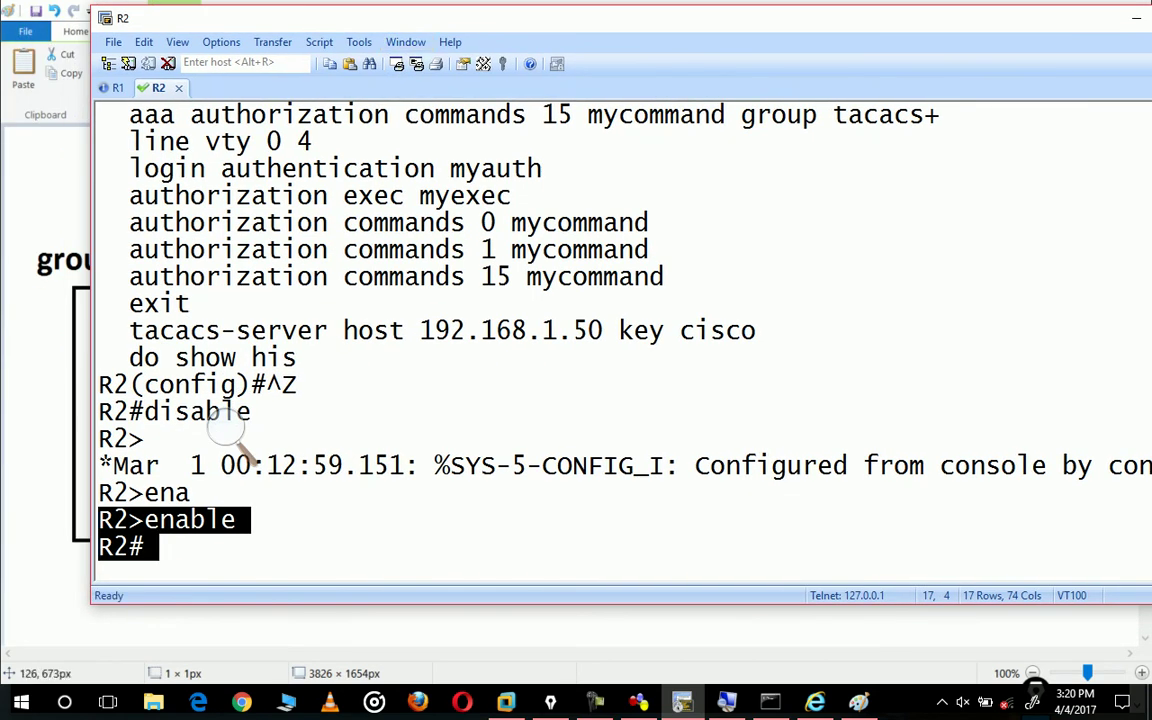
{"action": "left_click_drag", "start_coordinate": [98, 438], "coordinate": [144, 438]}
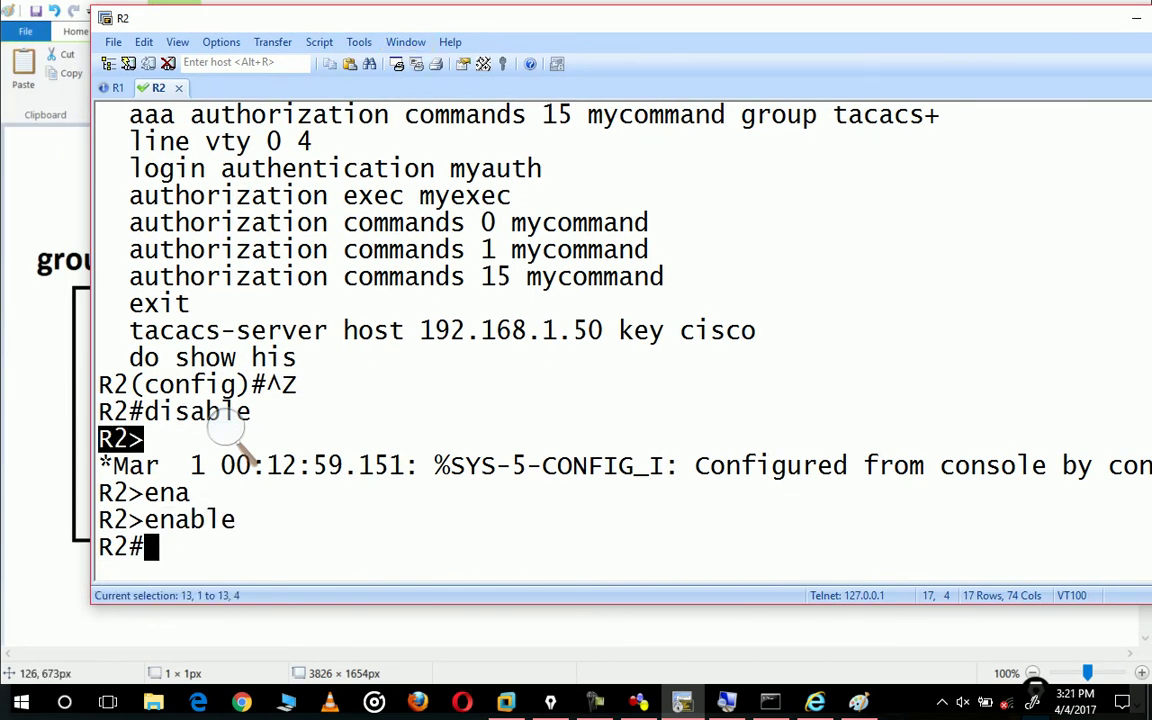
Drop back to user mode with disable and confirm privilege level 1 via show privilege
{"action": "type", "text": "disanle"}
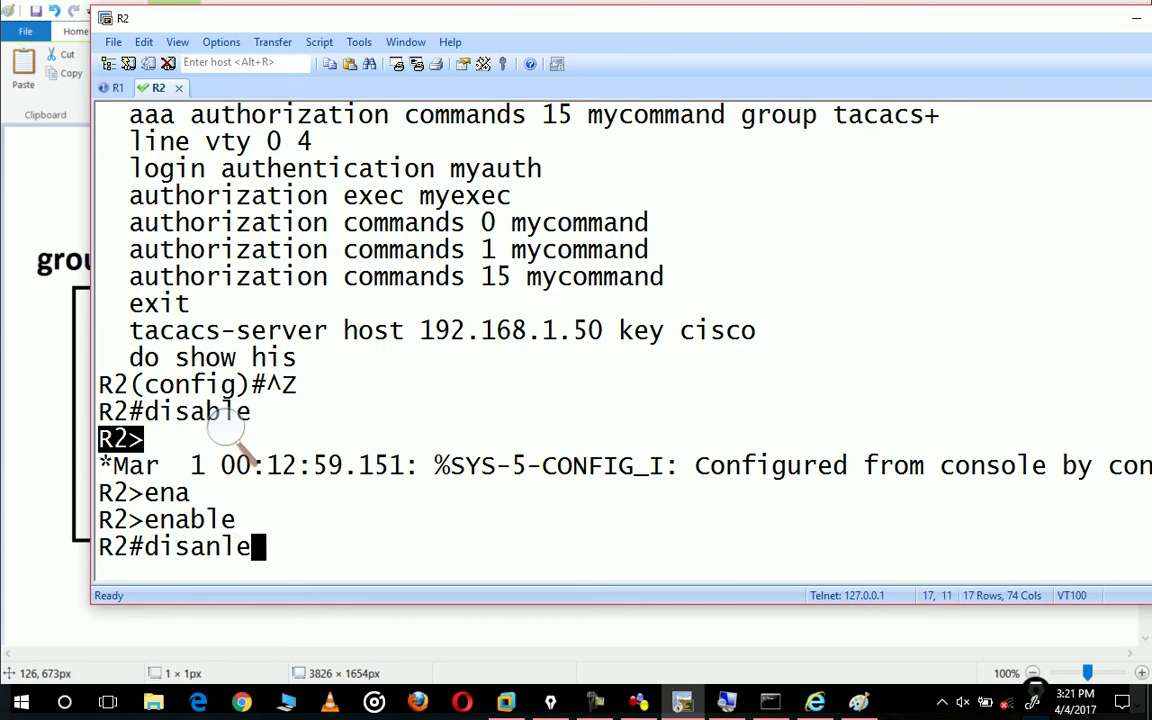
{"action": "key", "text": "Return"}
{"action": "type", "text": "dis"}
{"action": "key", "text": "Return"}
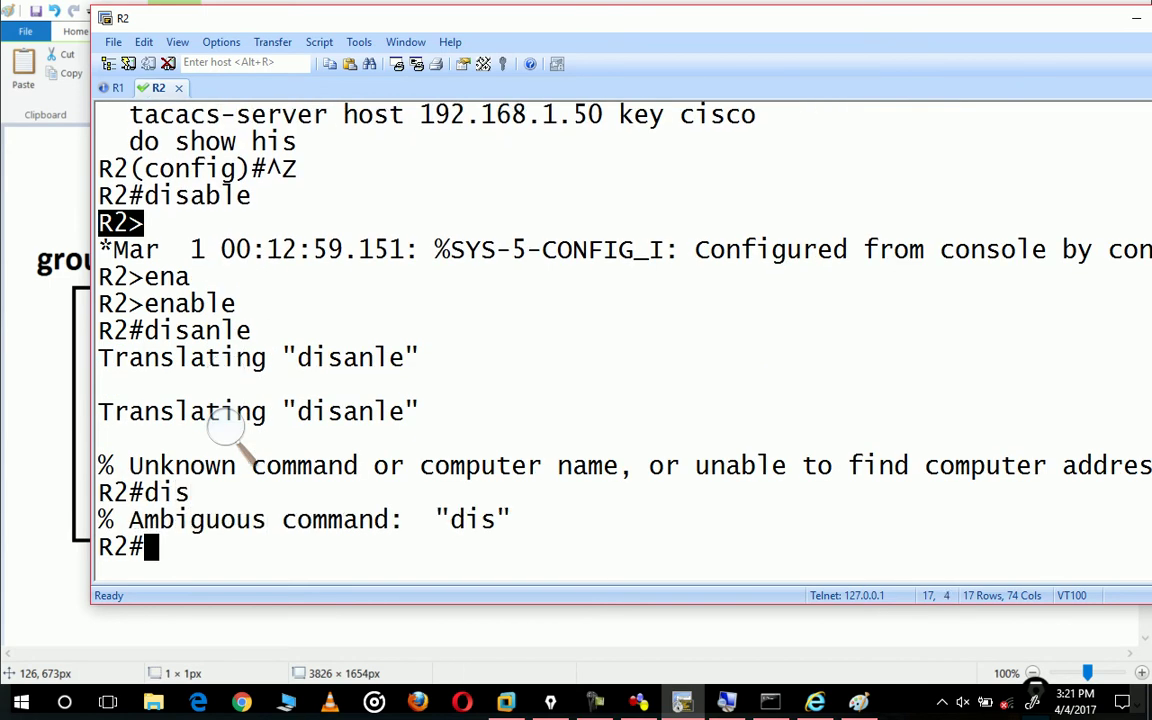
{"action": "type", "text": "disabl"}
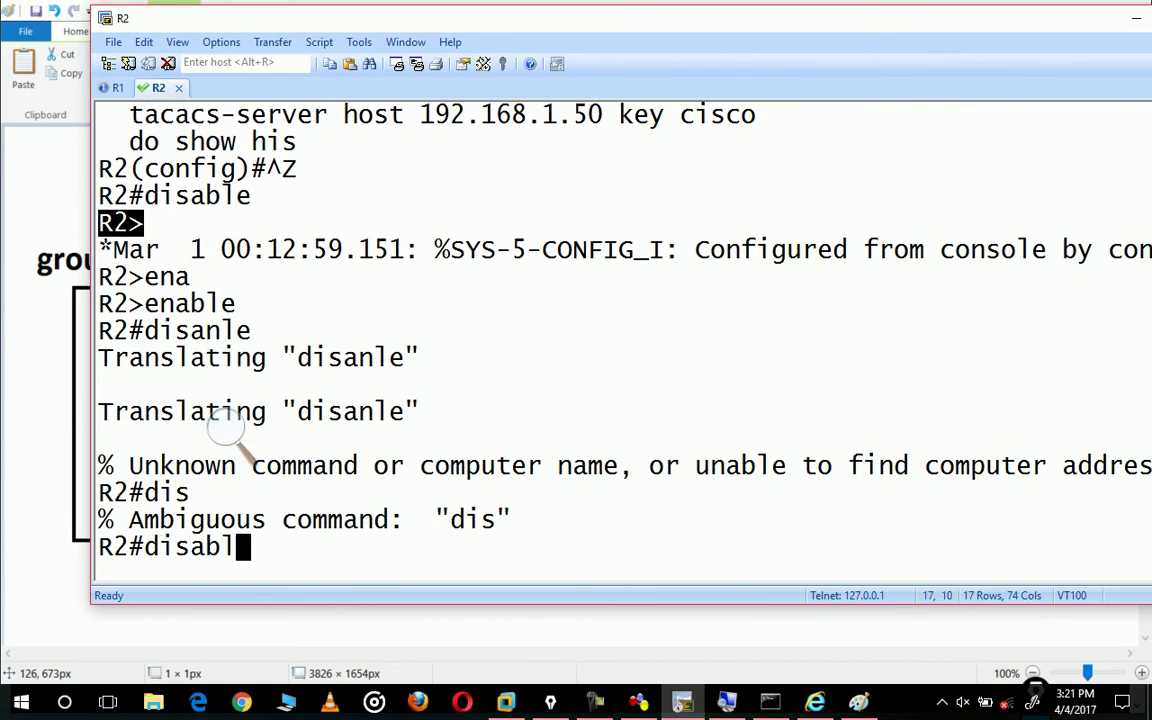
{"action": "key", "text": "Return"}
{"action": "type", "text": "show privi"}
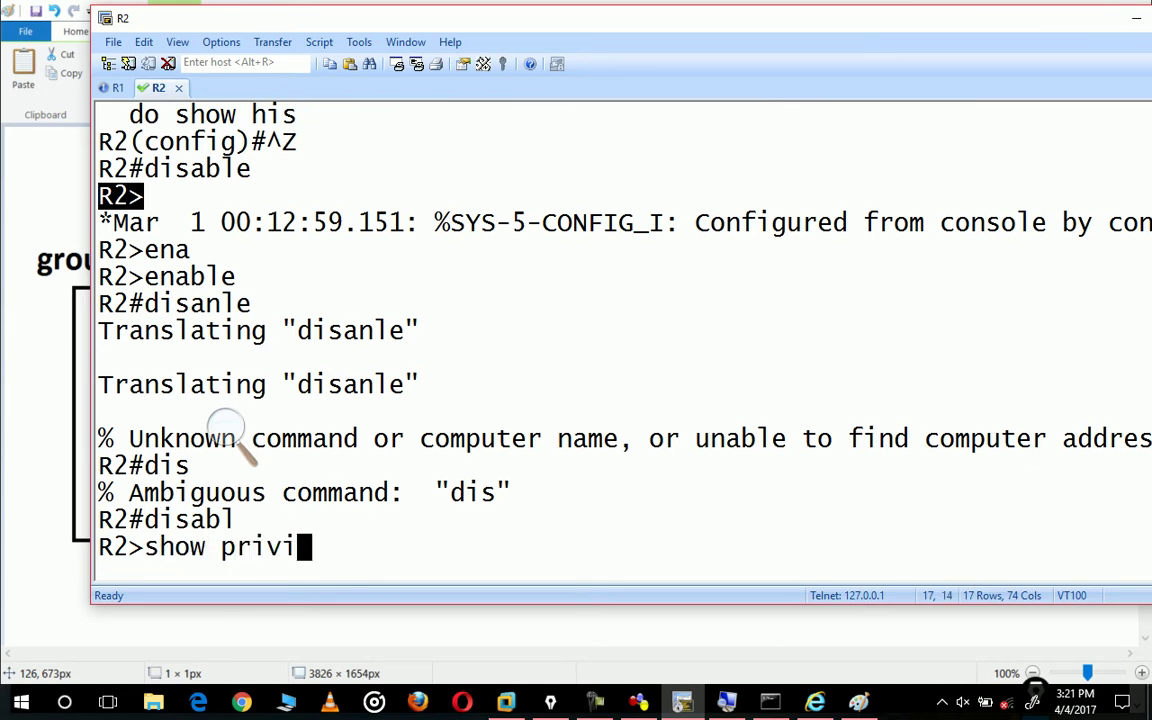
{"action": "key", "text": "Return"}
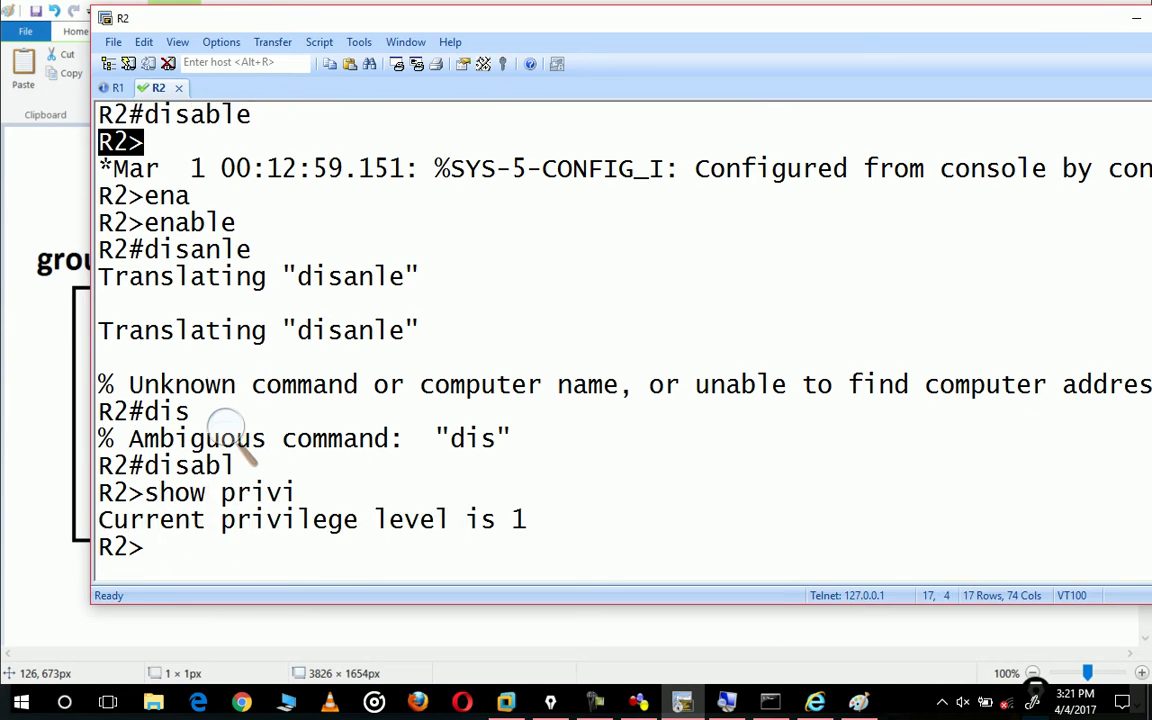
Re-enter enable mode and run show privilege to check level 15
{"action": "type", "text": "ena"}
{"action": "key", "text": "Tab"}
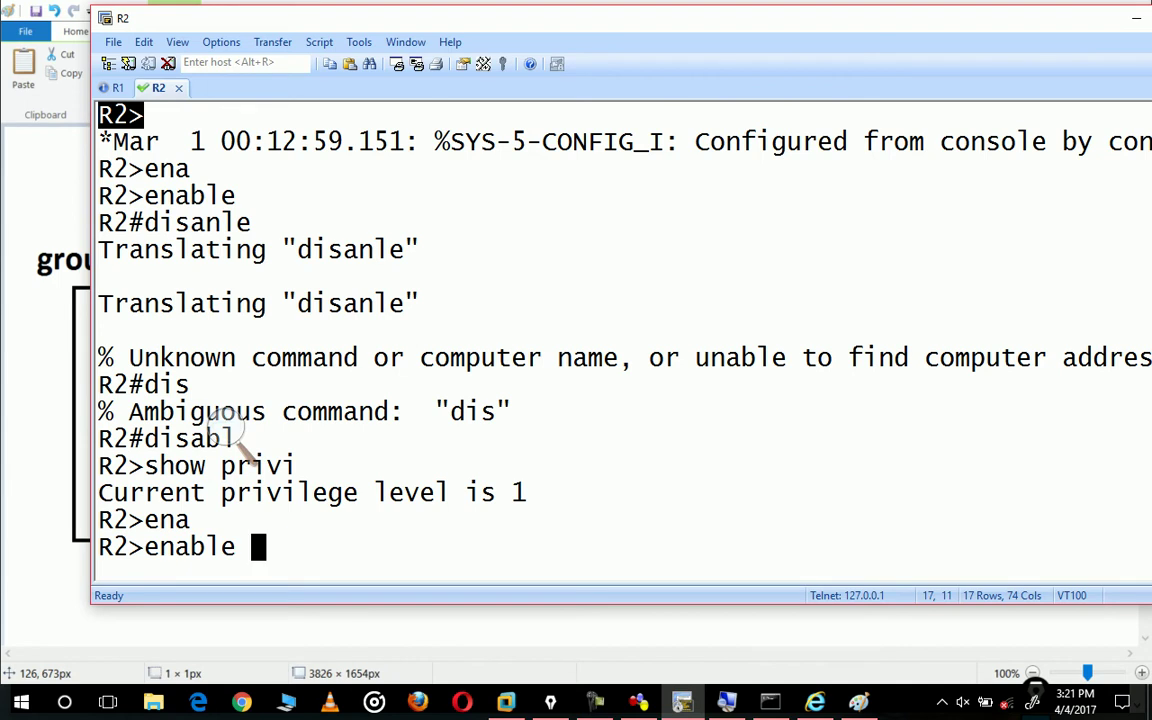
{"action": "key", "text": "Return"}
{"action": "type", "text": "show privi"}
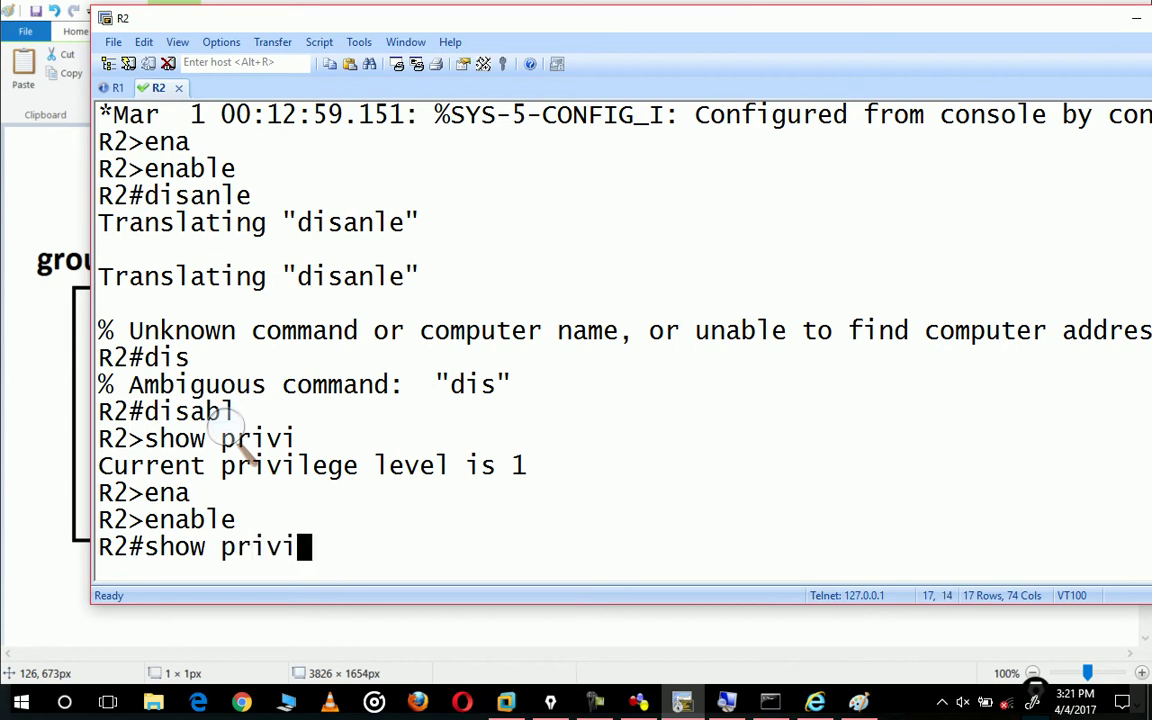
{"action": "key", "text": "Return"}
In Paint, outline each of 1, 10, 1 and 15 with its own small rectangle
{"action": "key", "text": "alt+Tab"}
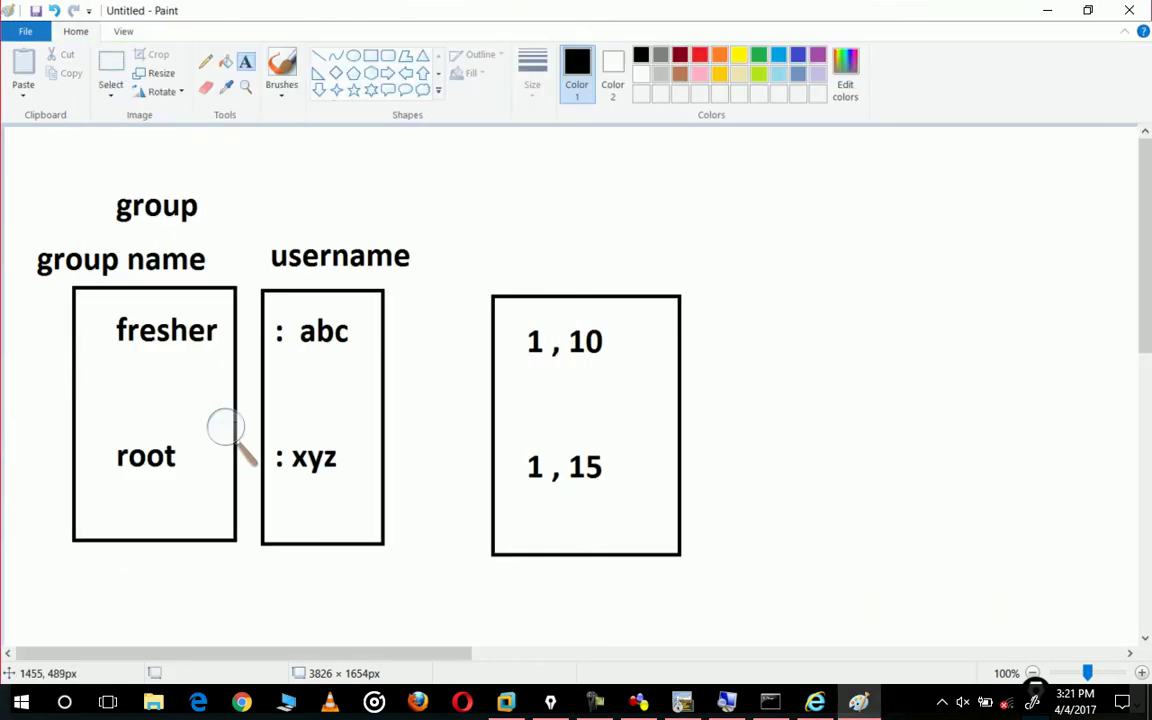
{"action": "left_click", "coordinate": [370, 55]}
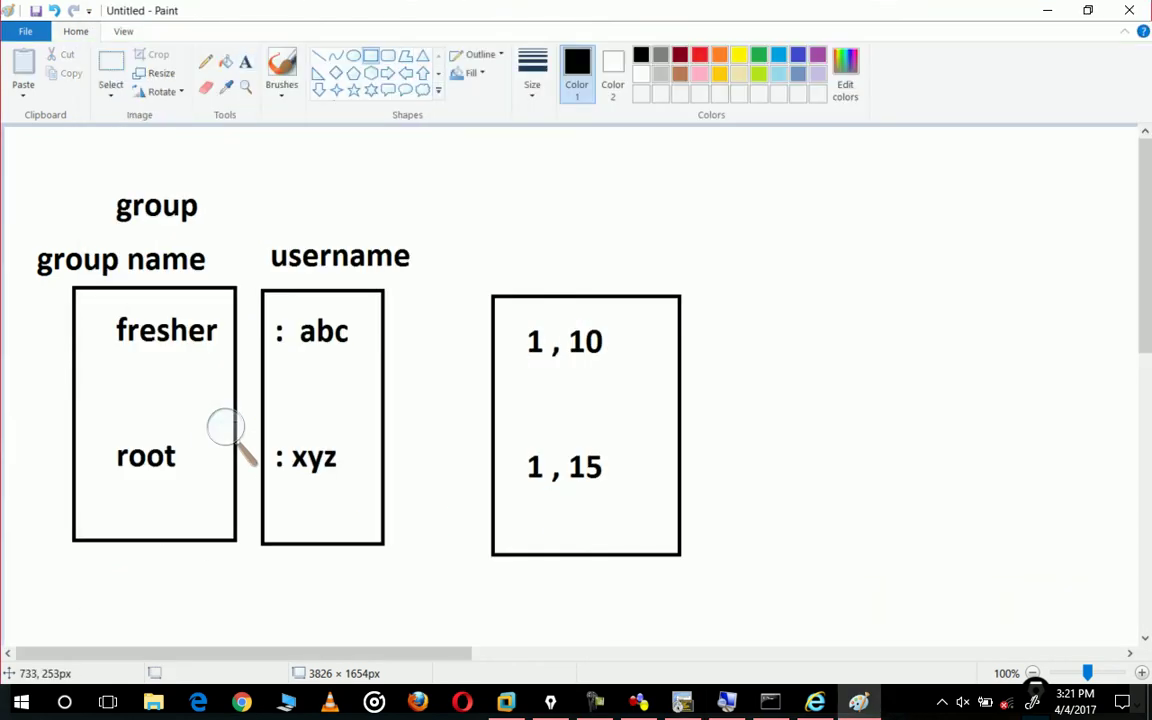
{"action": "left_click_drag", "start_coordinate": [519, 320], "coordinate": [549, 367]}
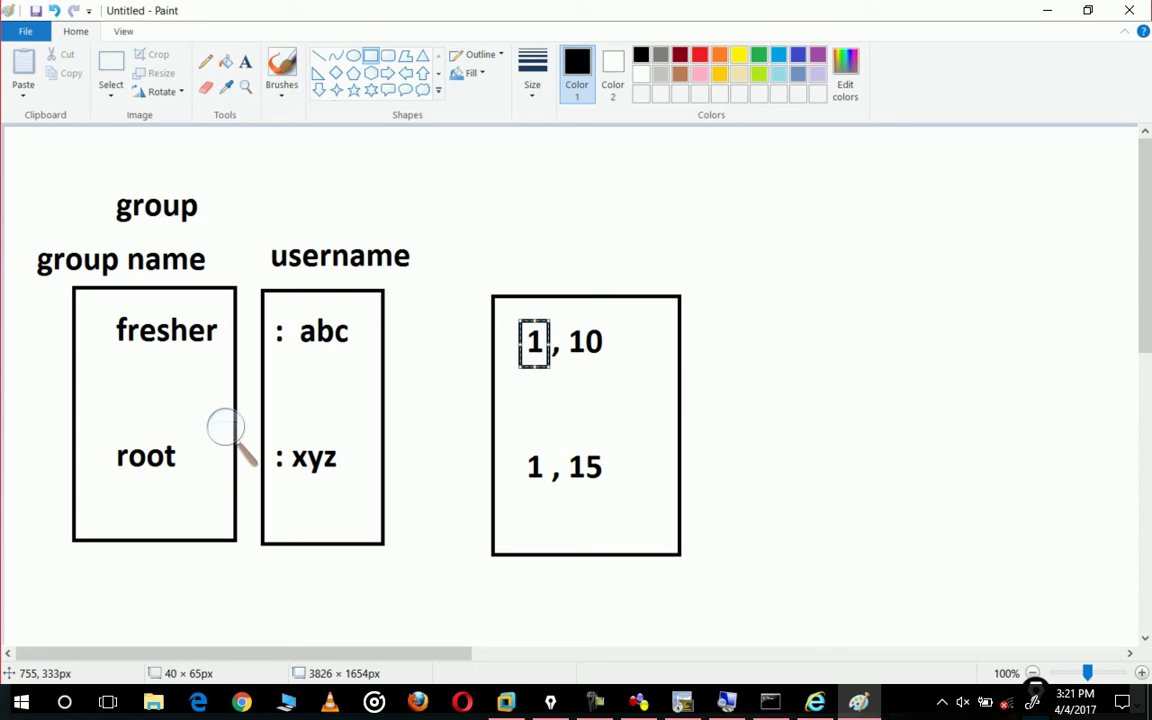
{"action": "left_click_drag", "start_coordinate": [567, 311], "coordinate": [608, 377]}
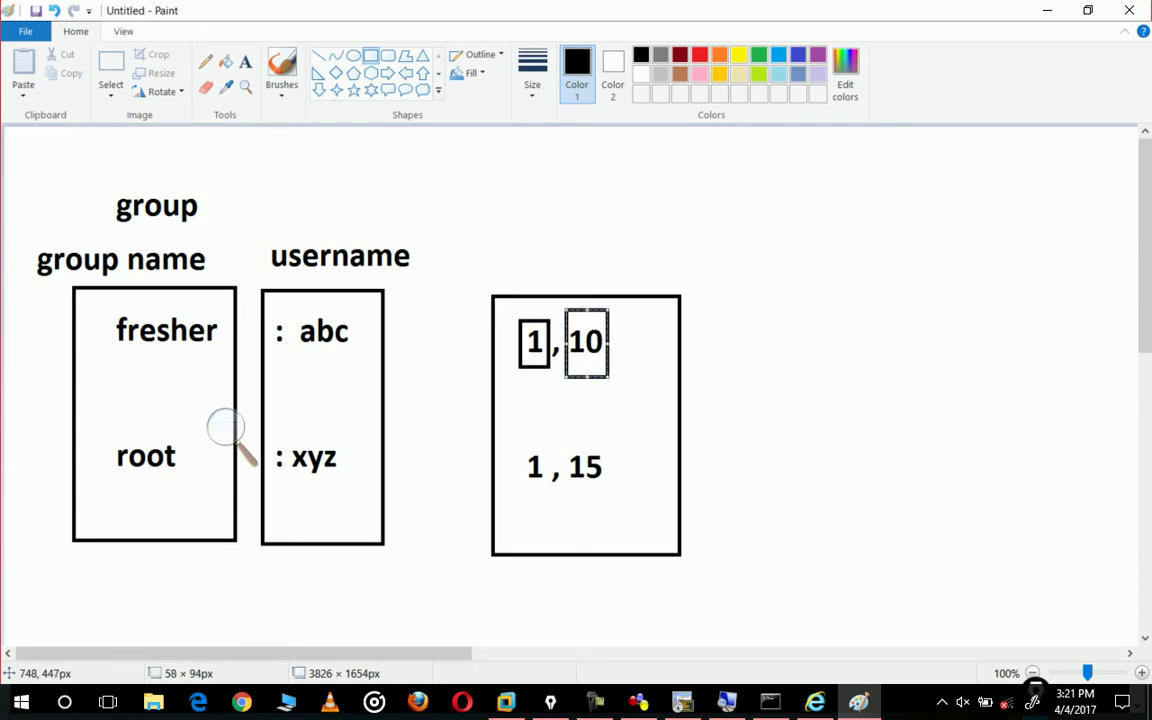
{"action": "left_click_drag", "start_coordinate": [514, 431], "coordinate": [548, 510]}
{"action": "left_click_drag", "start_coordinate": [570, 423], "coordinate": [608, 492]}
Add a 'privilege level' heading above the right box
{"action": "left_click", "coordinate": [245, 62]}
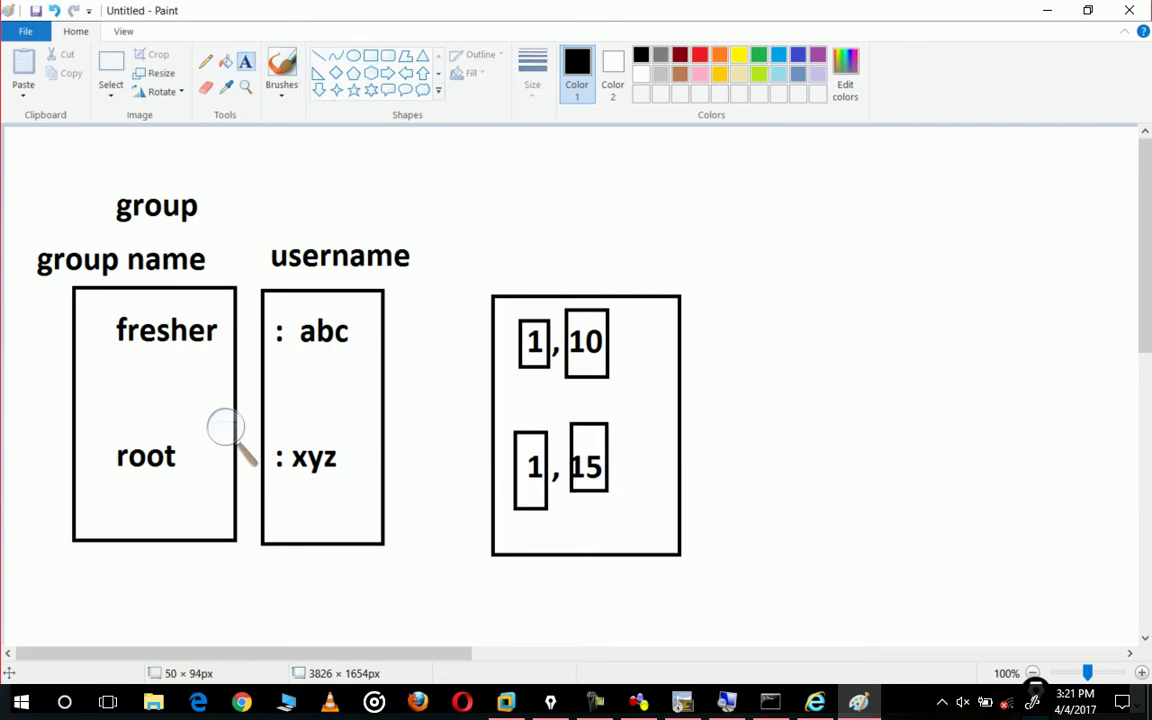
{"action": "left_click", "coordinate": [508, 246]}
{"action": "type", "text": "privile"}
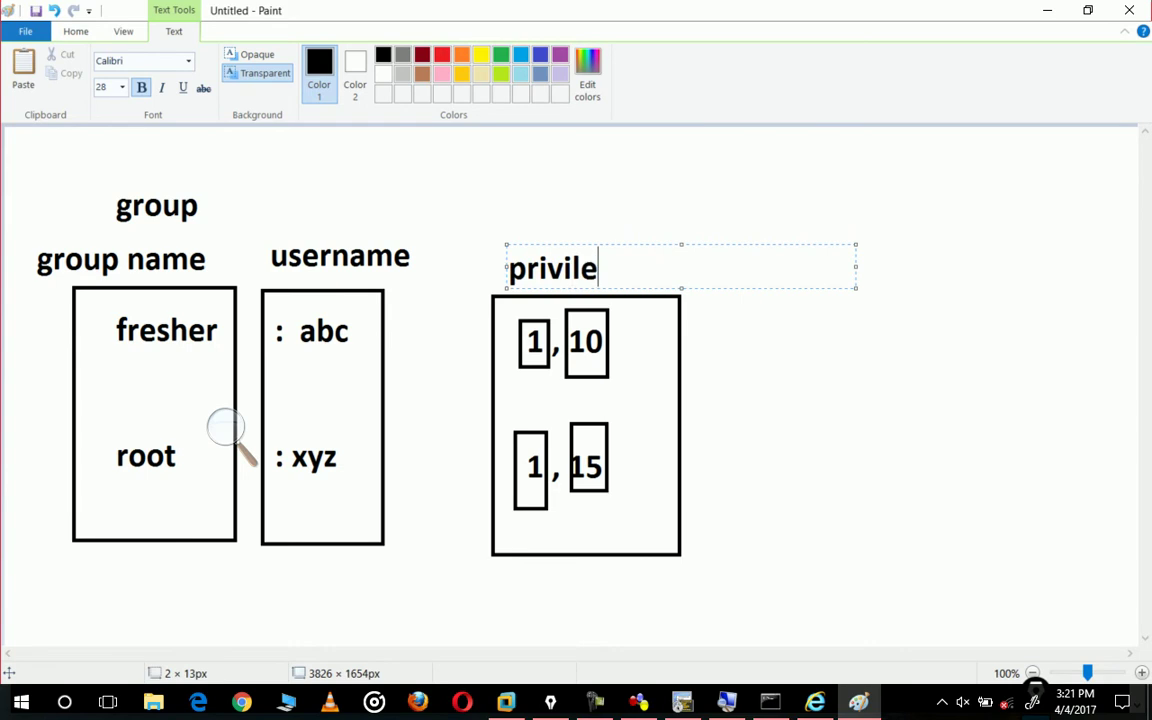
{"action": "key", "text": "BackSpace"}
{"action": "type", "text": "ege level"}
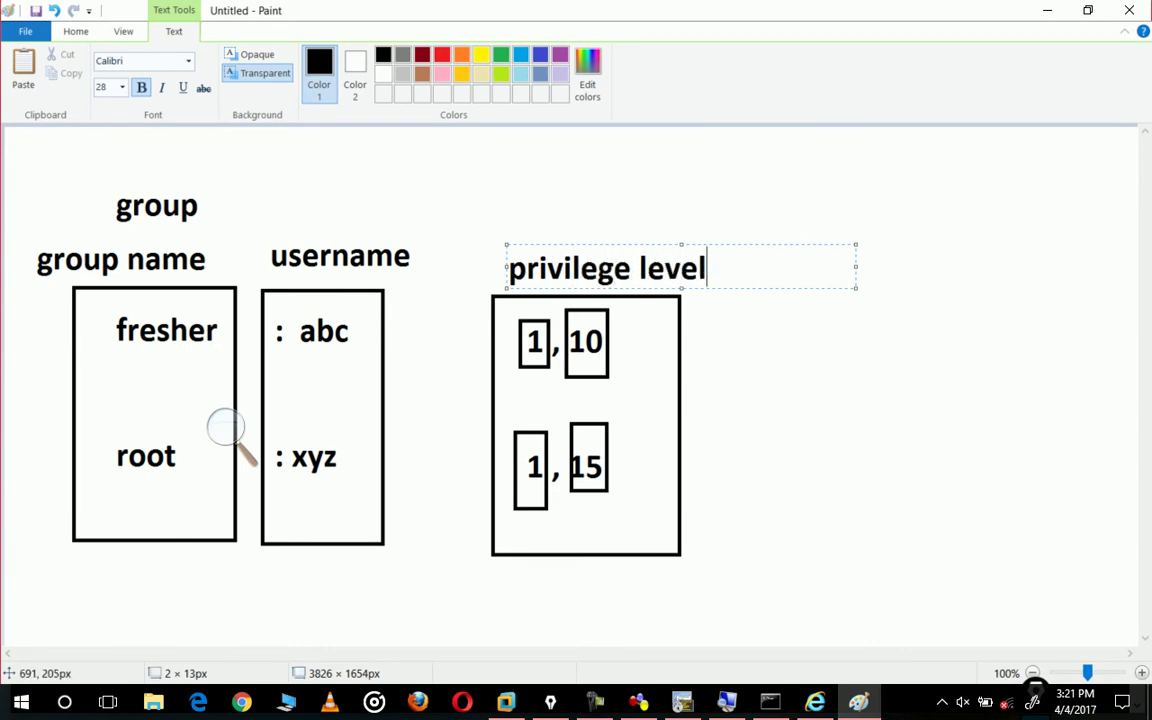
{"action": "left_click_drag", "start_coordinate": [507, 266], "coordinate": [491, 266]}
{"action": "left_click", "coordinate": [498, 236]}
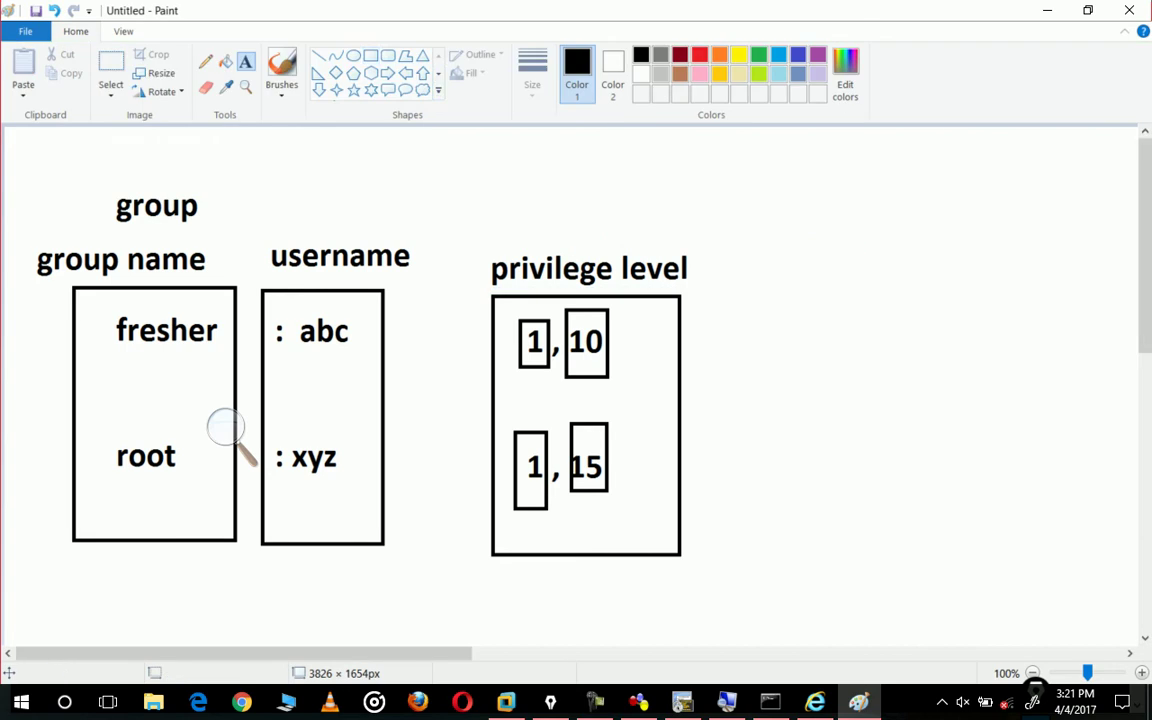
Draw a large rectangle right of the privilege box and label it 'command set'
{"action": "left_click", "coordinate": [370, 55]}
{"action": "left_click_drag", "start_coordinate": [775, 285], "coordinate": [1117, 551]}
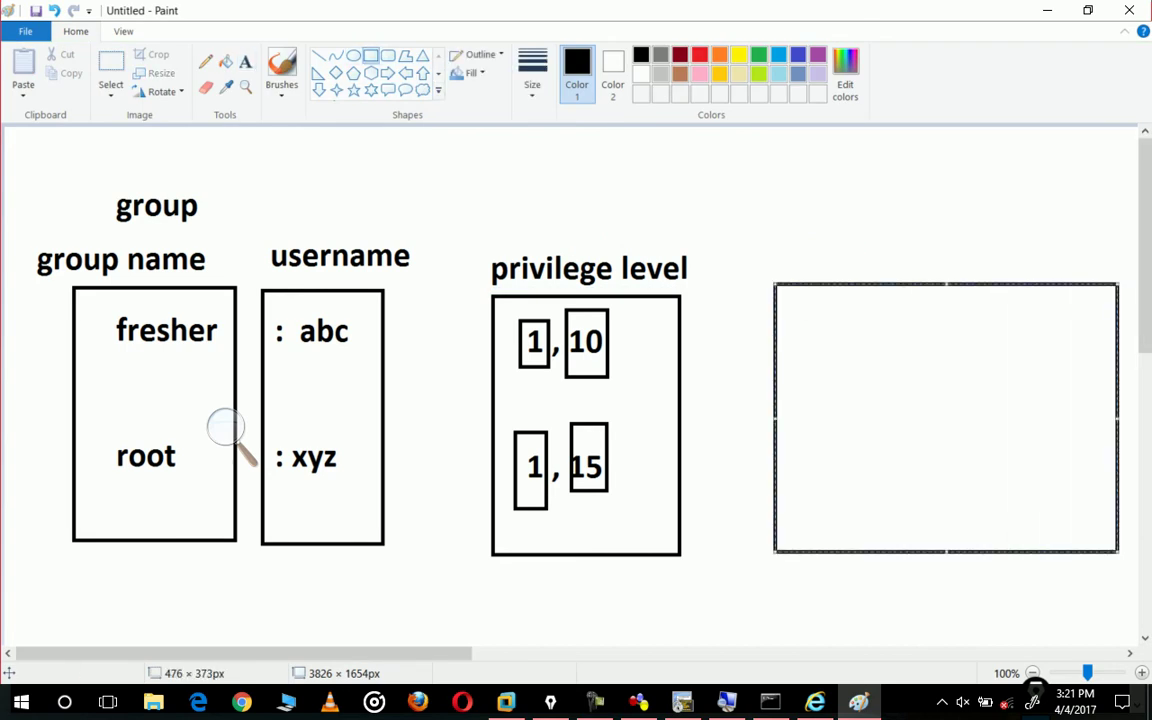
{"action": "left_click", "coordinate": [245, 61]}
{"action": "left_click", "coordinate": [791, 233]}
{"action": "type", "text": "com"}
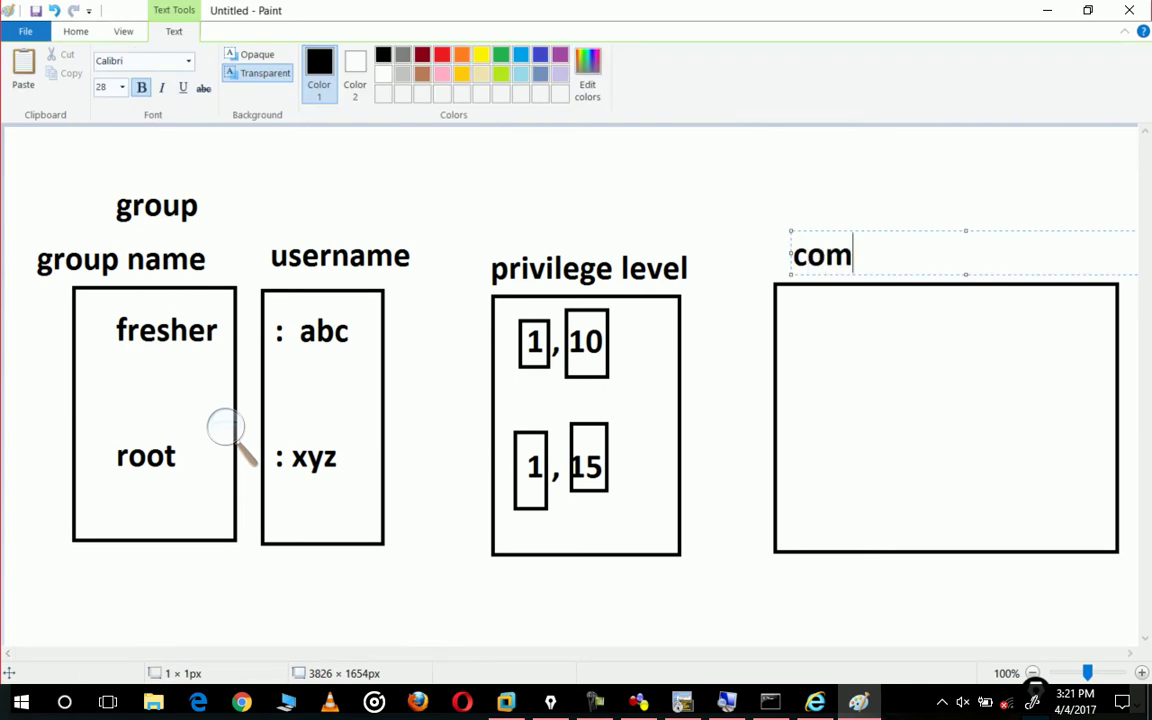
{"action": "type", "text": "mand set"}
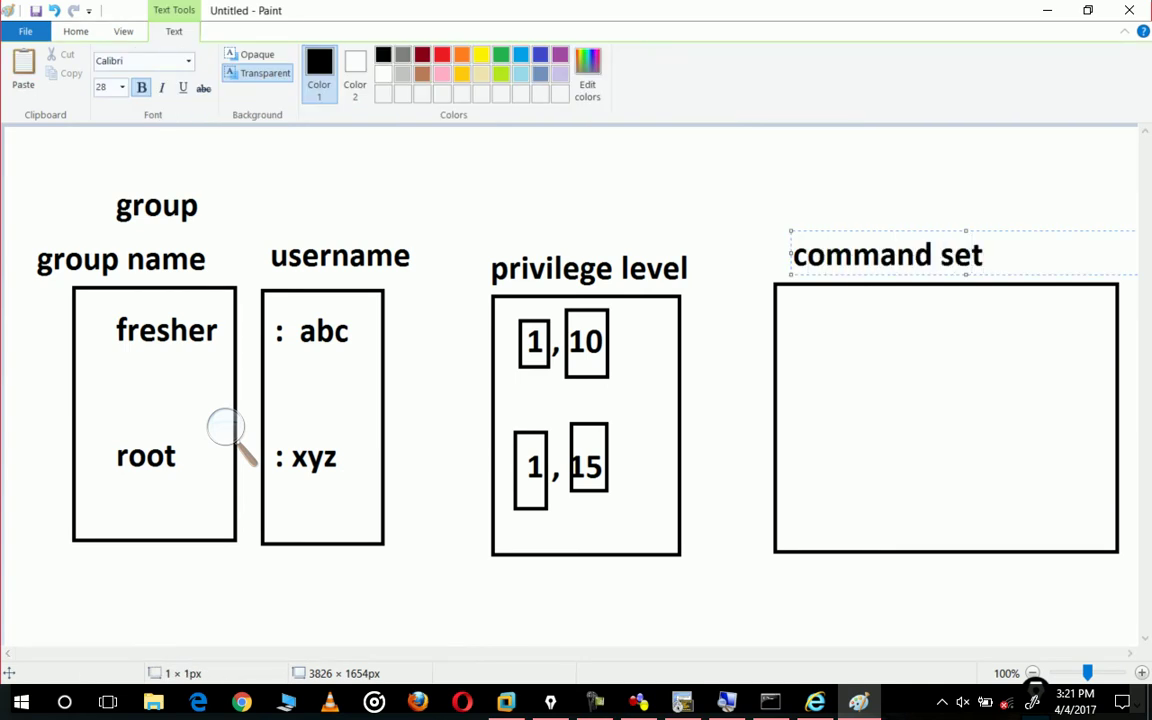
{"action": "left_click", "coordinate": [789, 293]}
Begin the show command entry inside the new box: 'show (show ip interface b'
{"action": "left_click", "coordinate": [789, 293]}
{"action": "type", "text": "show "}
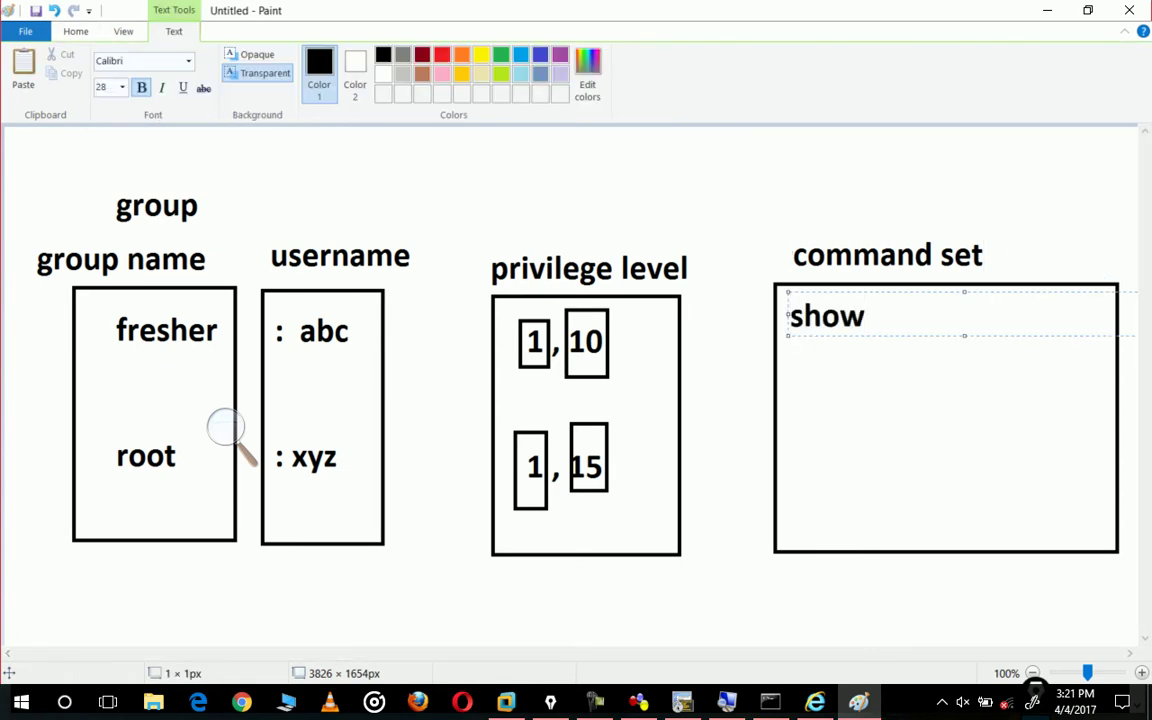
{"action": "type", "text": "(show"}
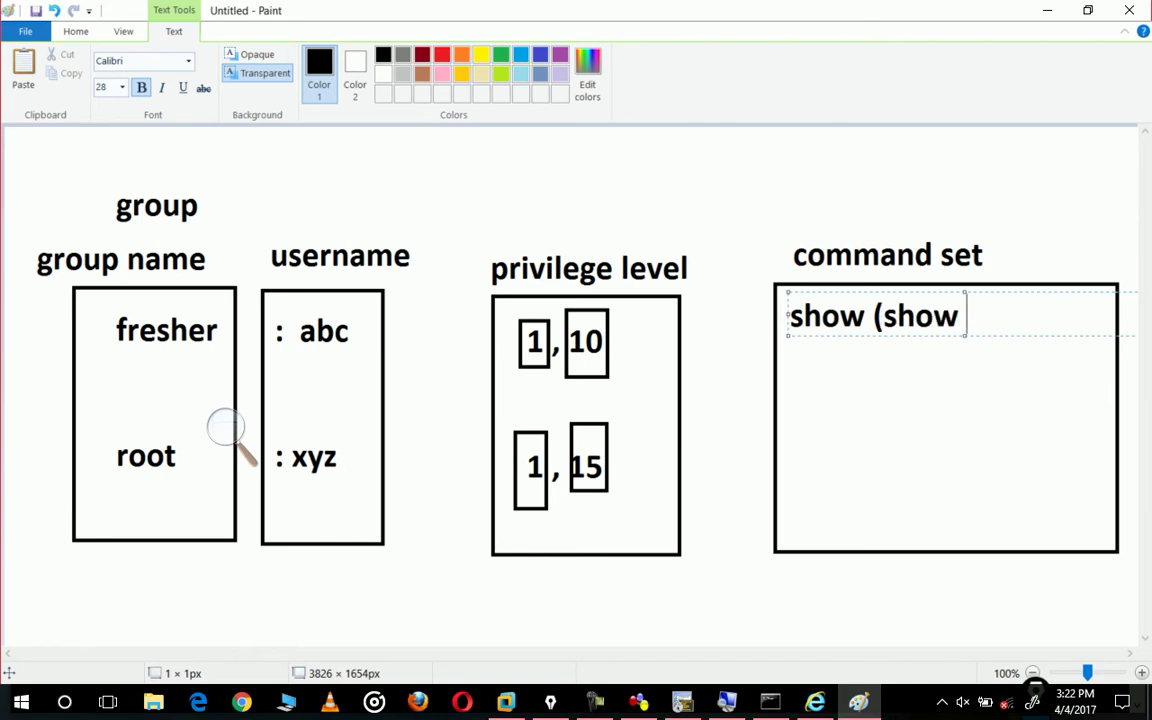
{"action": "type", "text": "run"}
{"action": "key", "text": "BackSpace"}
{"action": "key", "text": "BackSpace"}
{"action": "key", "text": "BackSpace"}
{"action": "type", "text": "ip interface"}
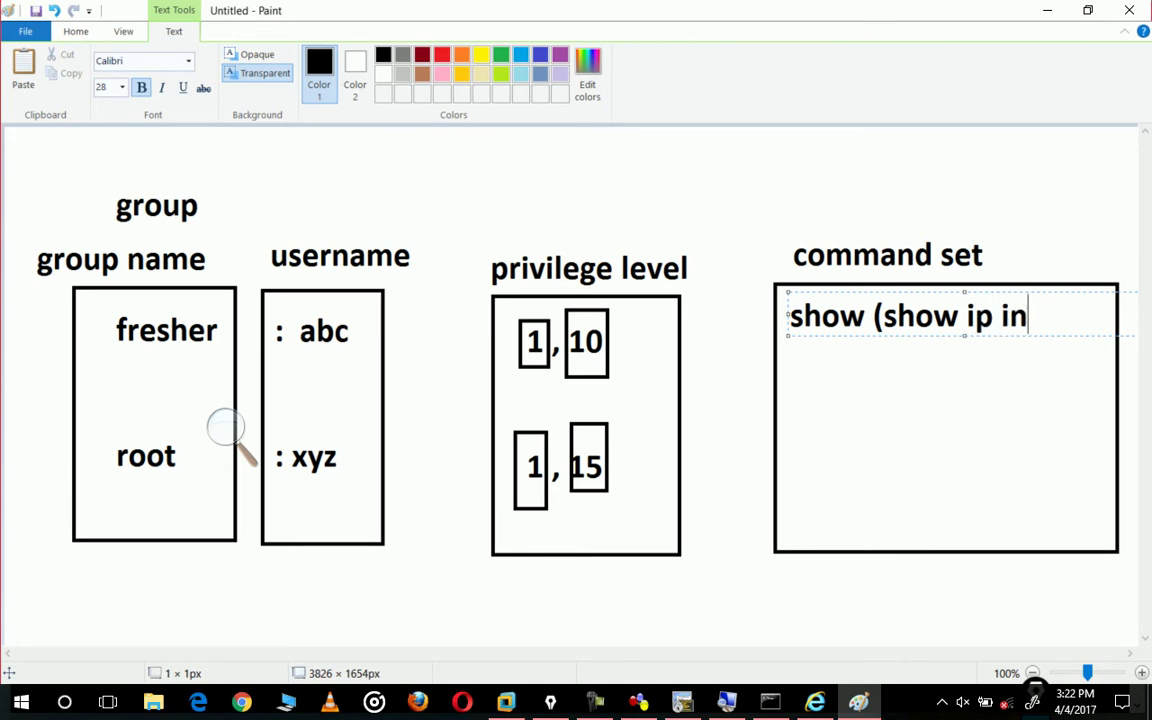
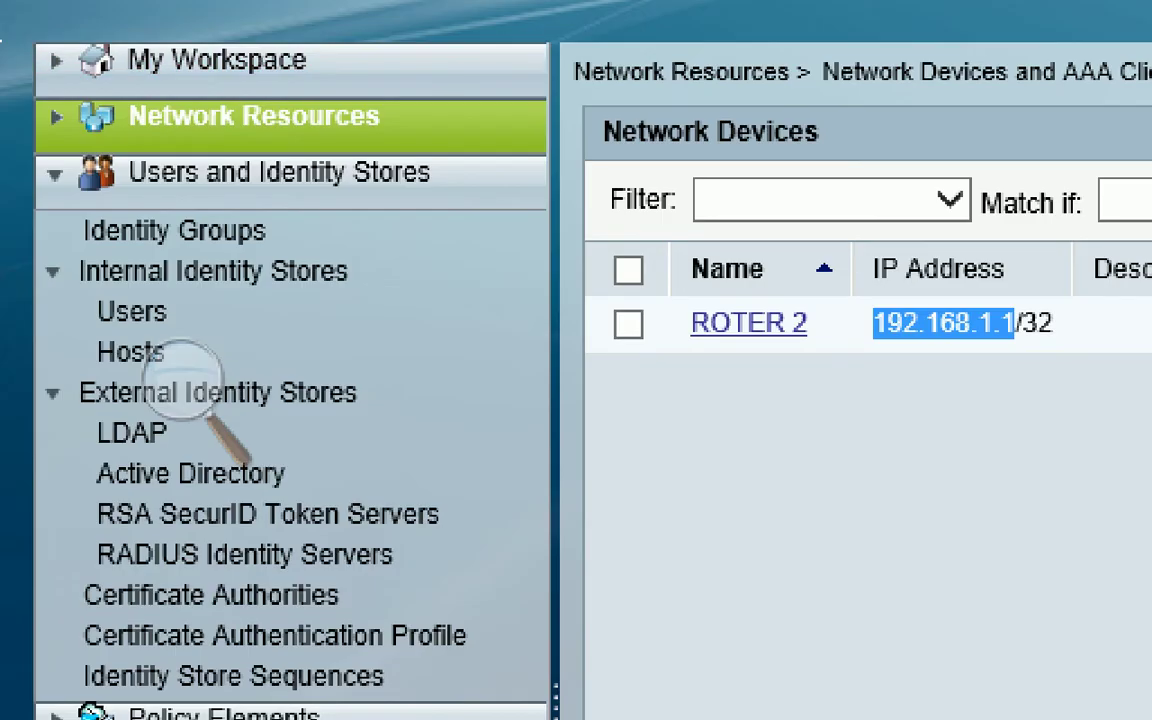
Create an identity group named 'root' under All Groups
{"action": "left_click", "coordinate": [132, 311]}
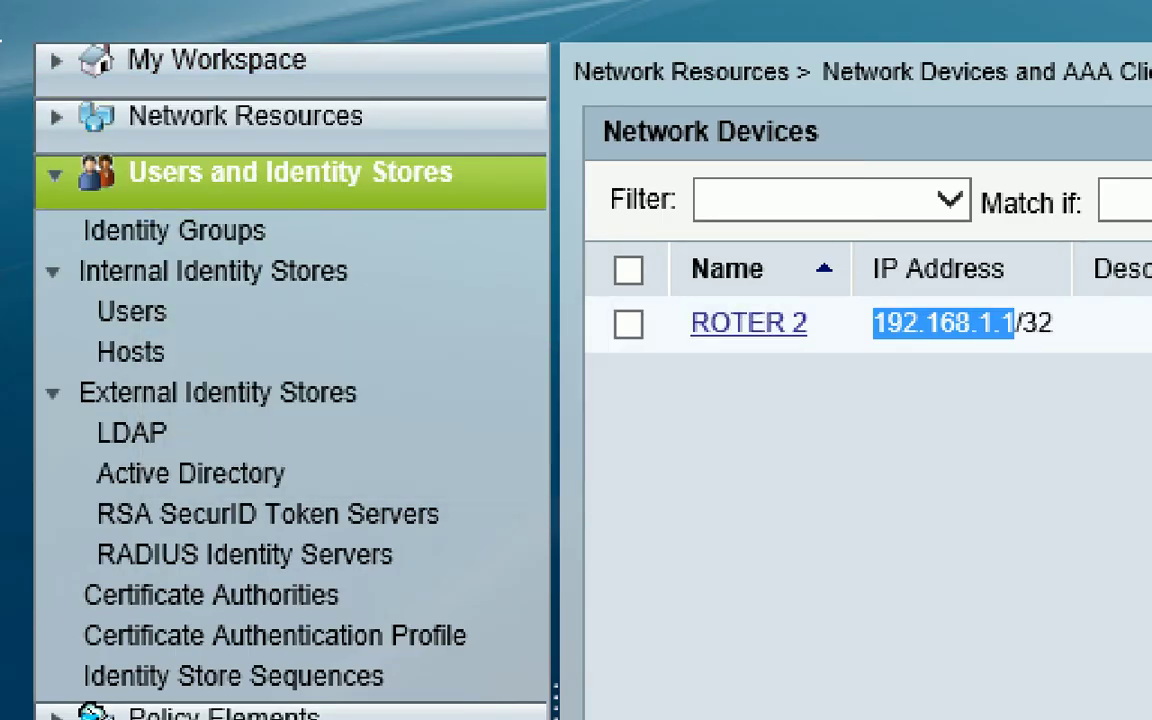
{"action": "left_click", "coordinate": [174, 230]}
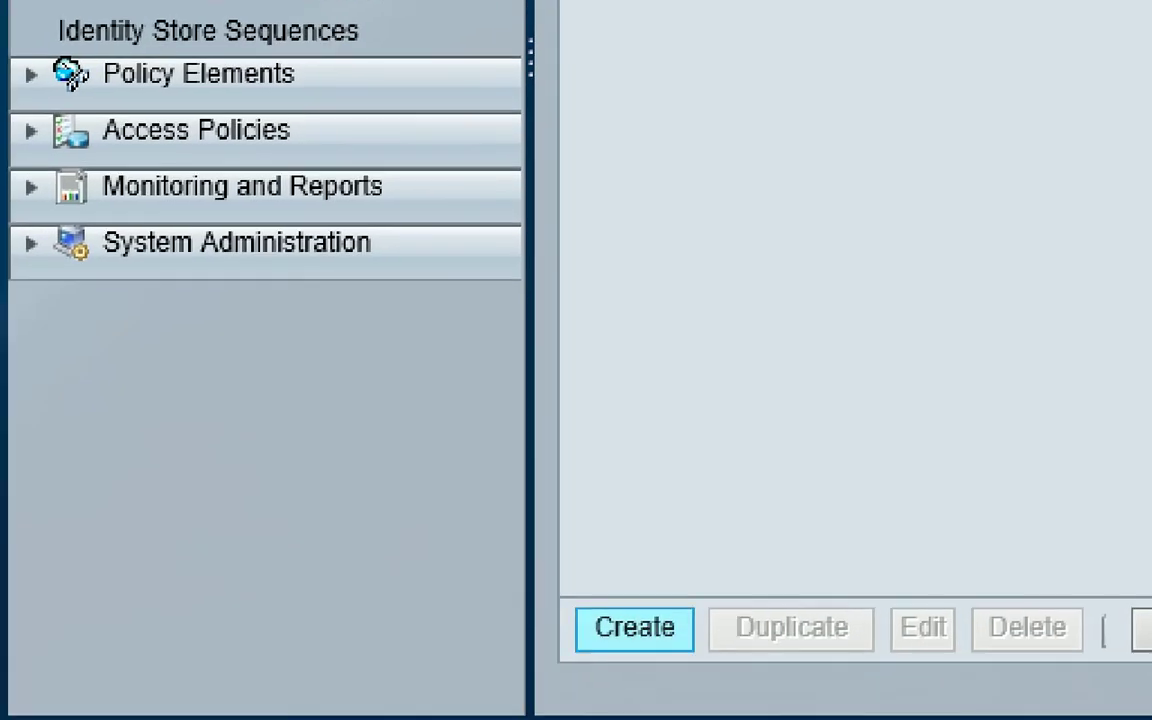
{"action": "left_click", "coordinate": [635, 628]}
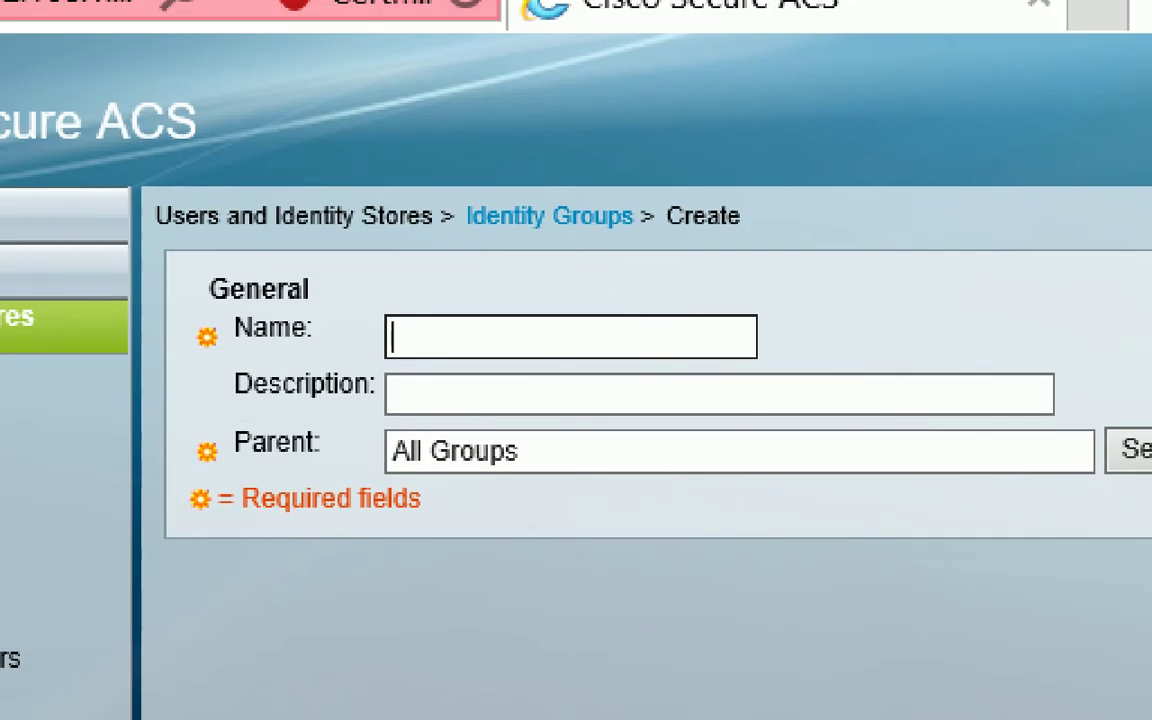
{"action": "type", "text": "root"}
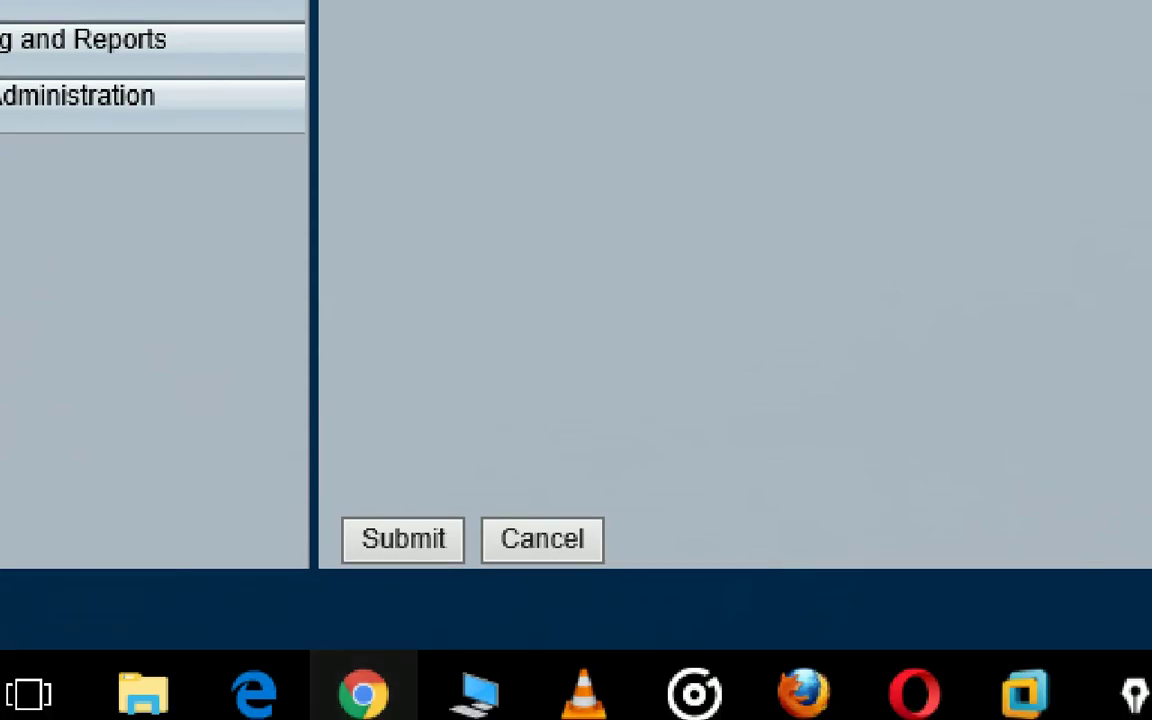
{"action": "left_click", "coordinate": [401, 537]}
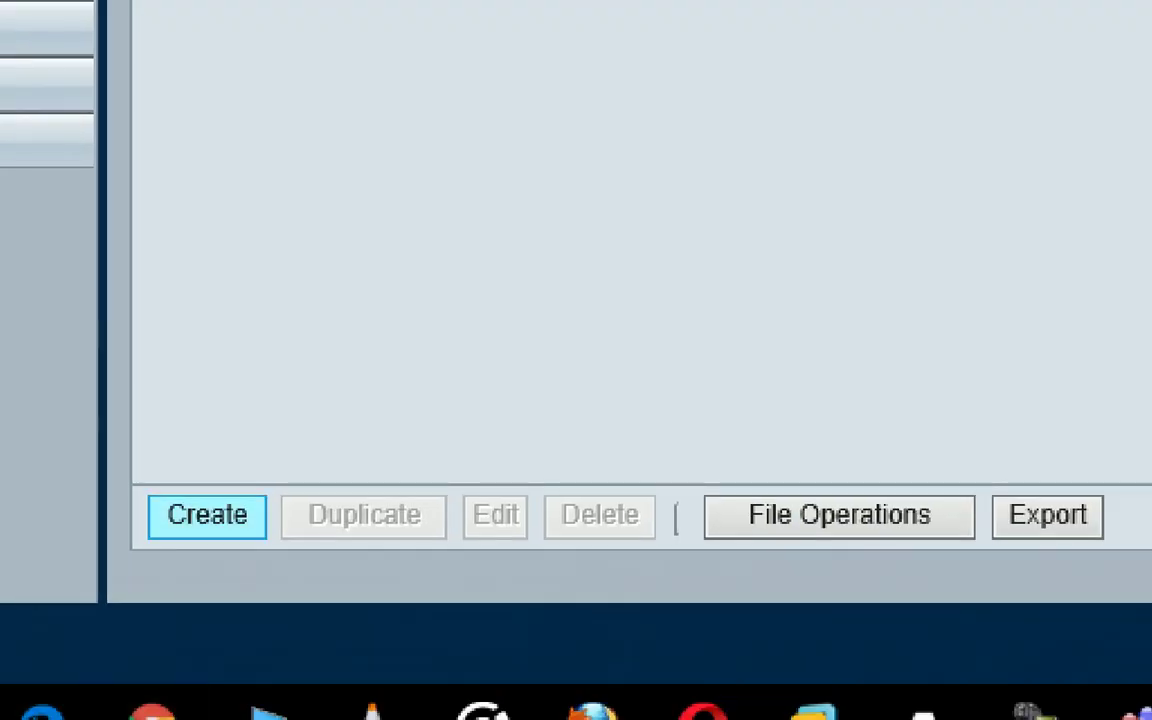
Create a second identity group named 'fresher' under All Groups
{"action": "left_click", "coordinate": [207, 515]}
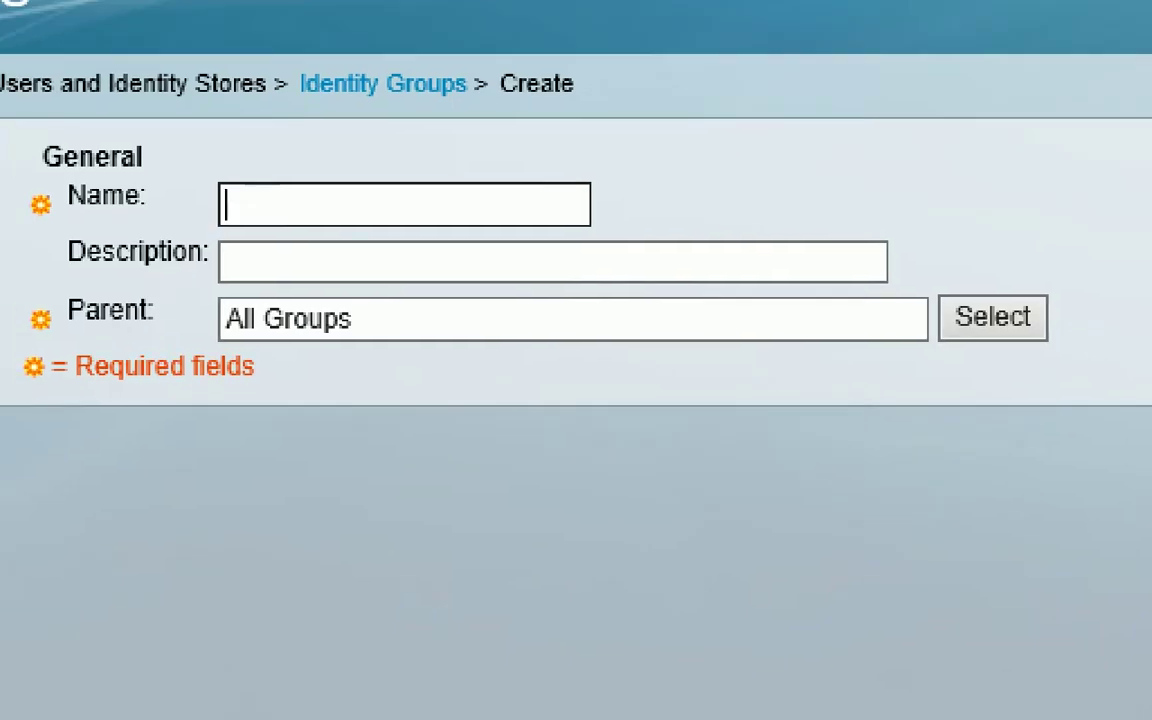
{"action": "type", "text": "fresher"}
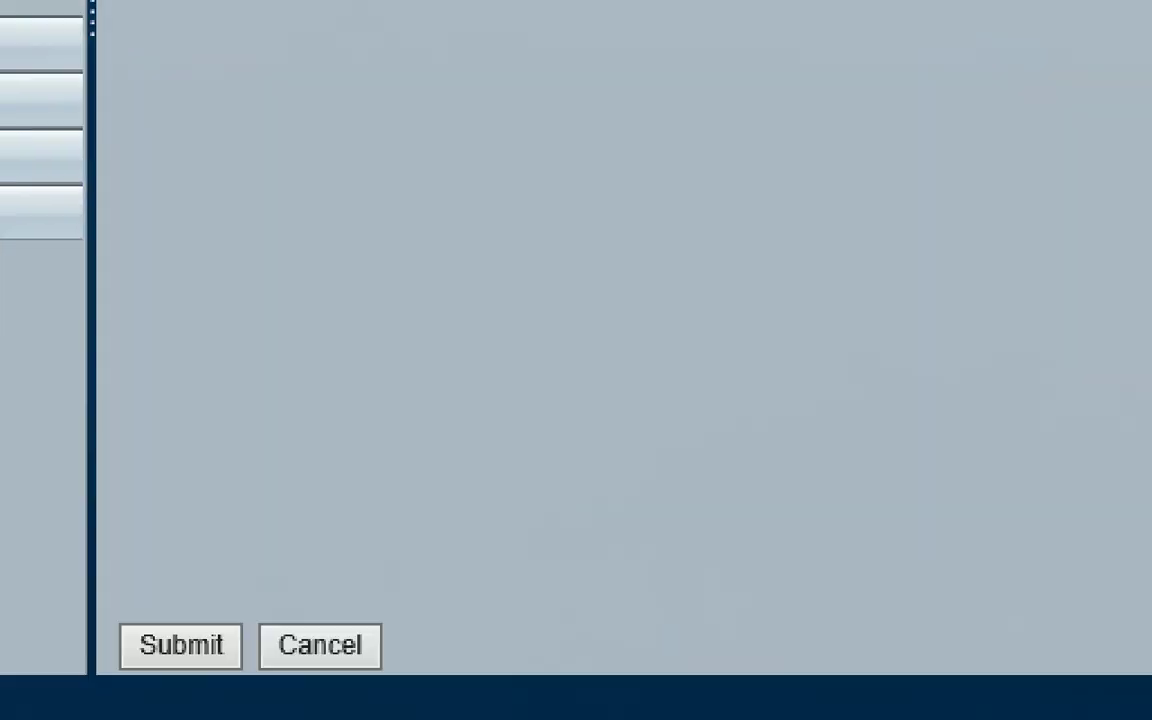
{"action": "left_click", "coordinate": [181, 601]}
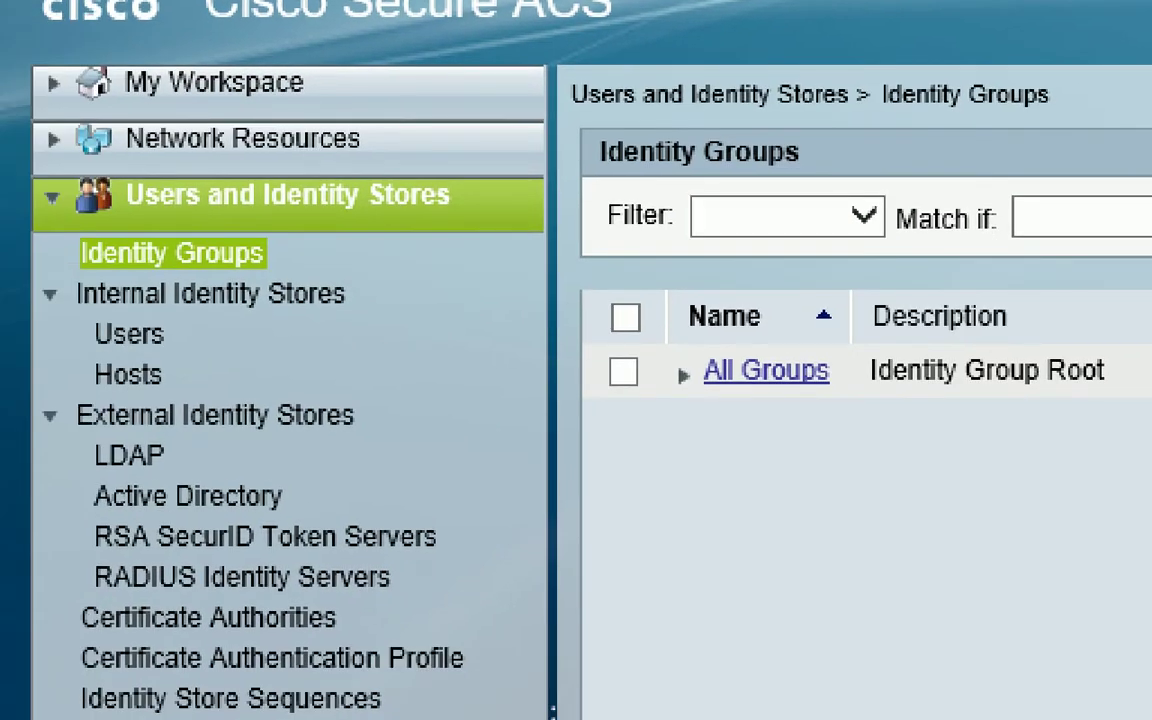
Expand All Groups to show fresher and root, checking the Paint diagram in between
{"action": "left_click", "coordinate": [580, 448]}
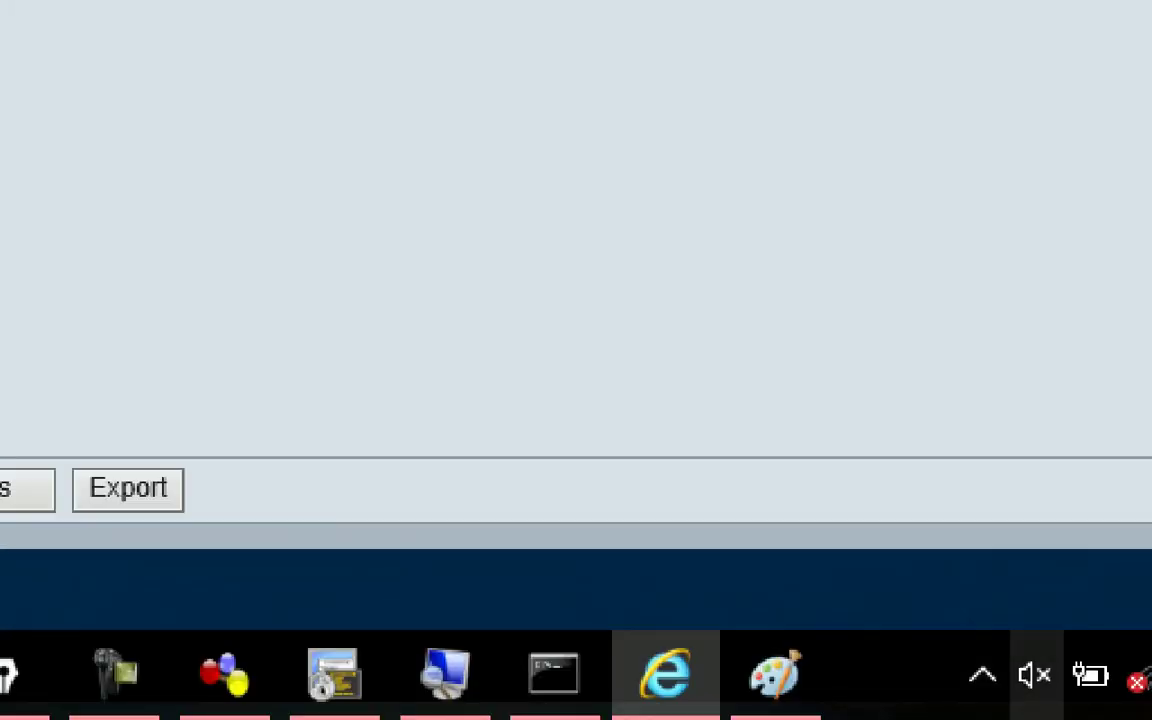
{"action": "key", "text": "alt+Tab"}
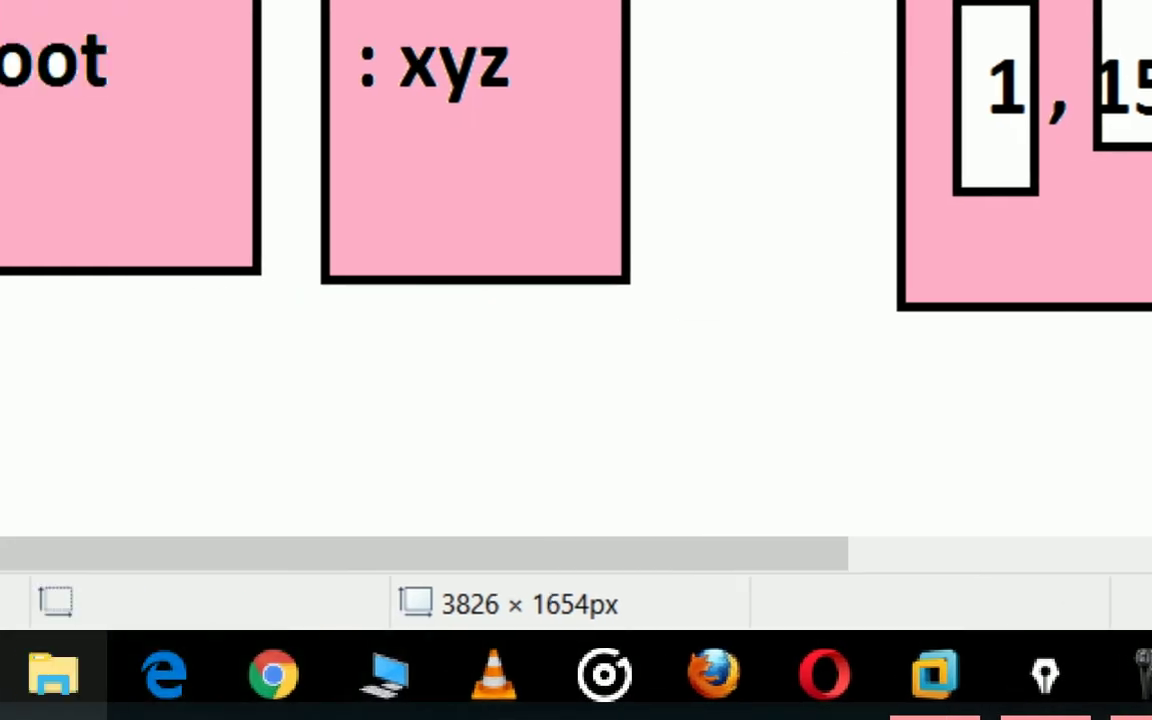
{"action": "key", "text": "alt+Tab"}
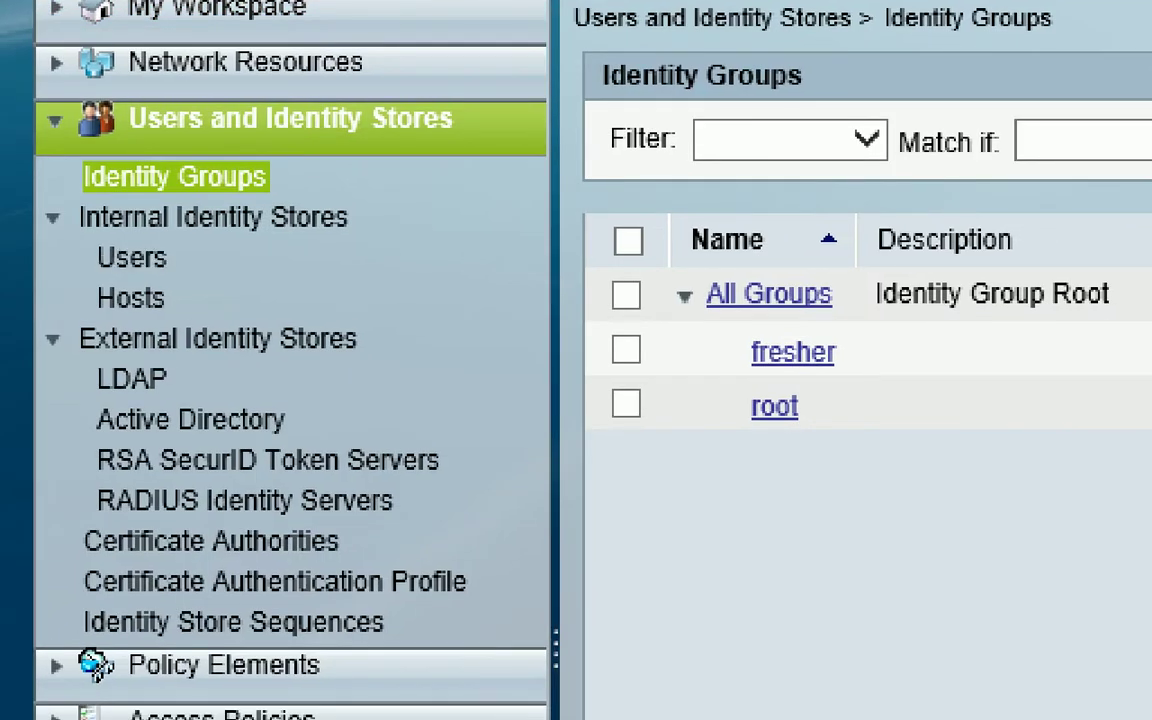
{"action": "left_click", "coordinate": [132, 257]}
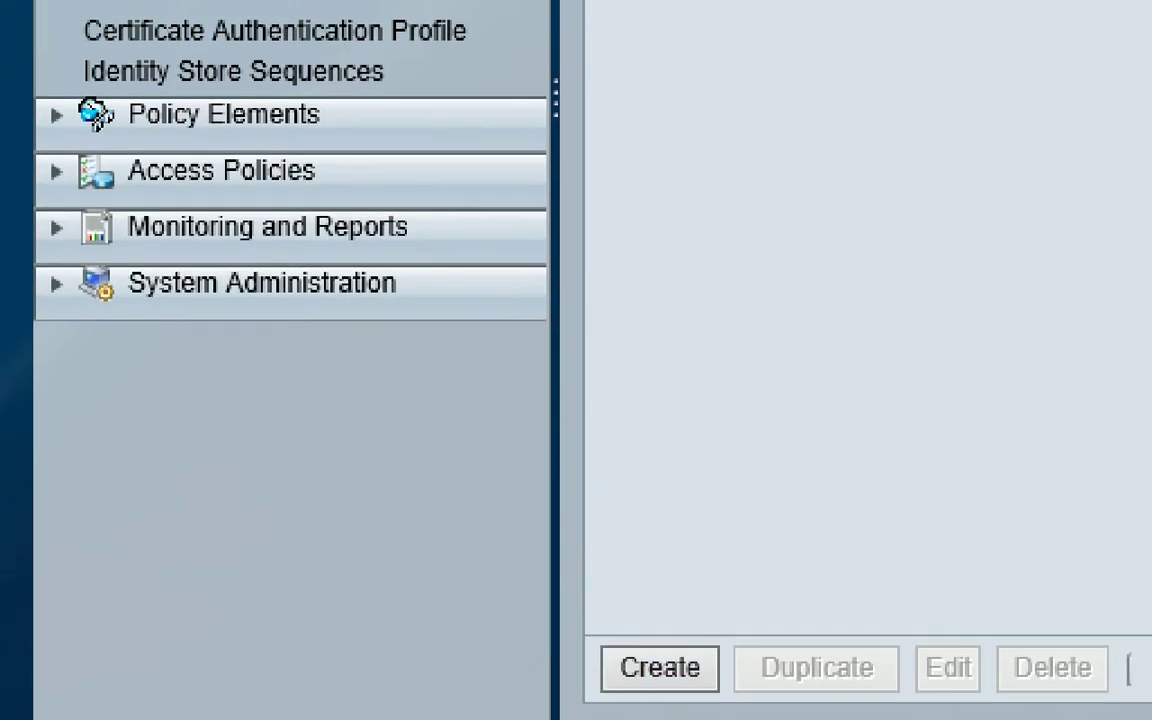
Start a new internal user 'abc' assigned to the fresher identity group
{"action": "left_click", "coordinate": [661, 719]}
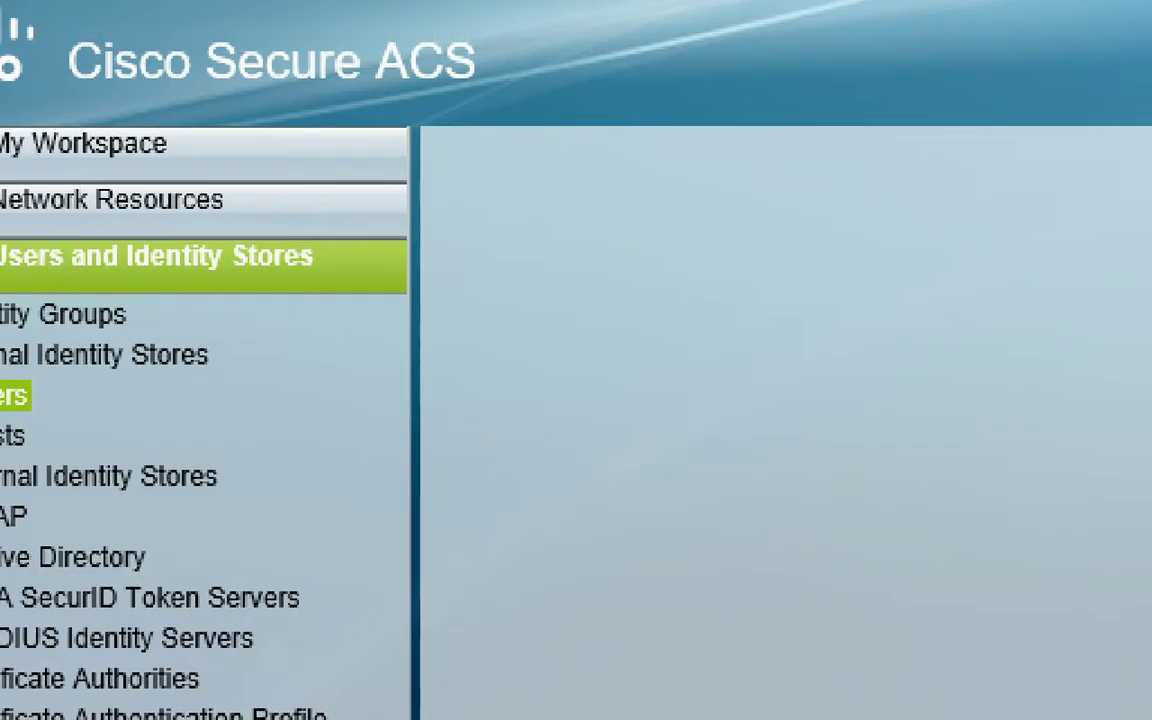
{"action": "type", "text": "abc"}
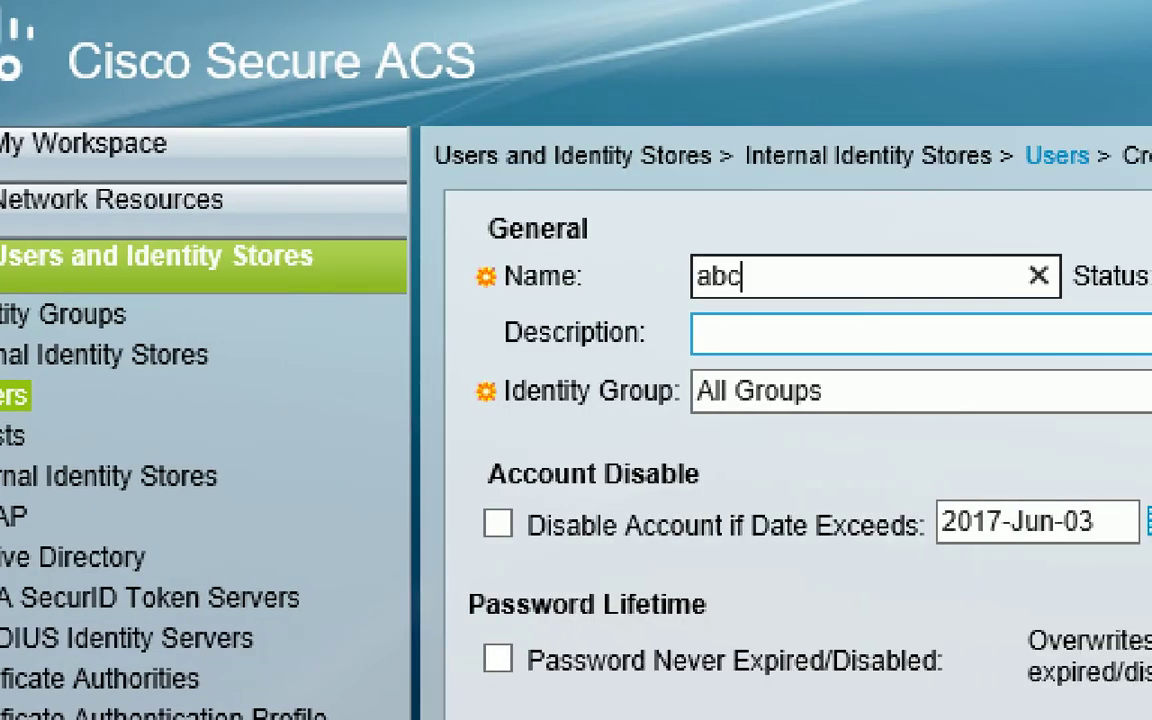
{"action": "left_click_drag", "start_coordinate": [504, 391], "coordinate": [675, 391]}
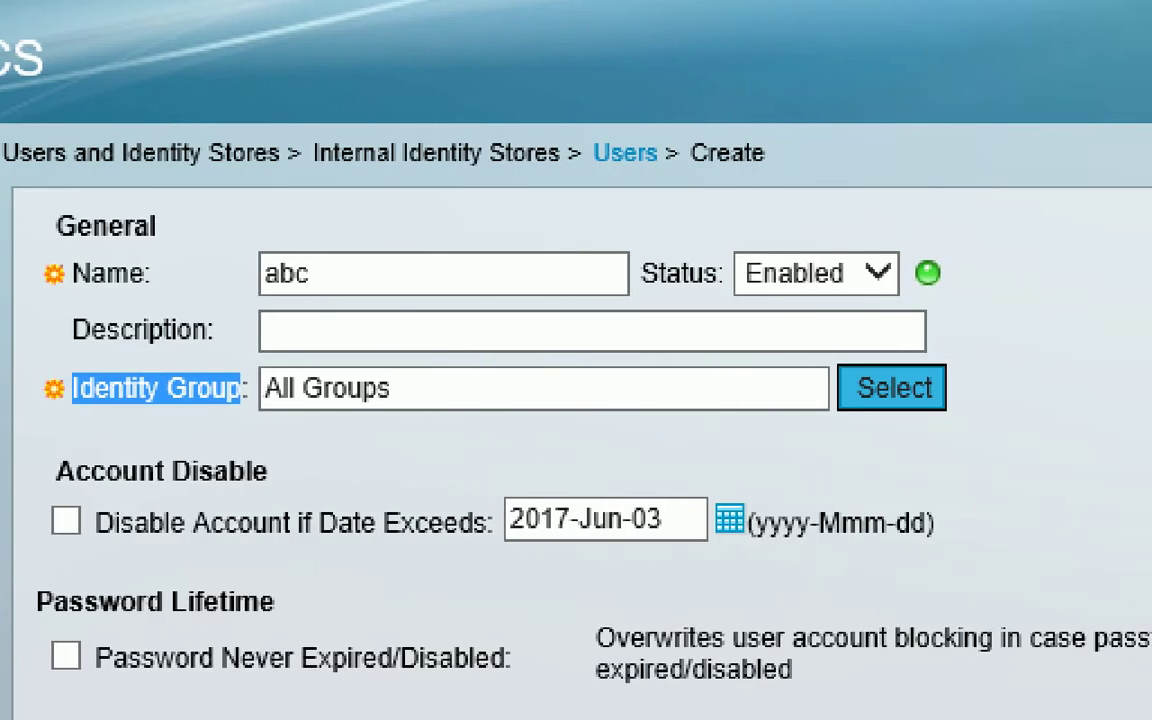
{"action": "left_click", "coordinate": [891, 388]}
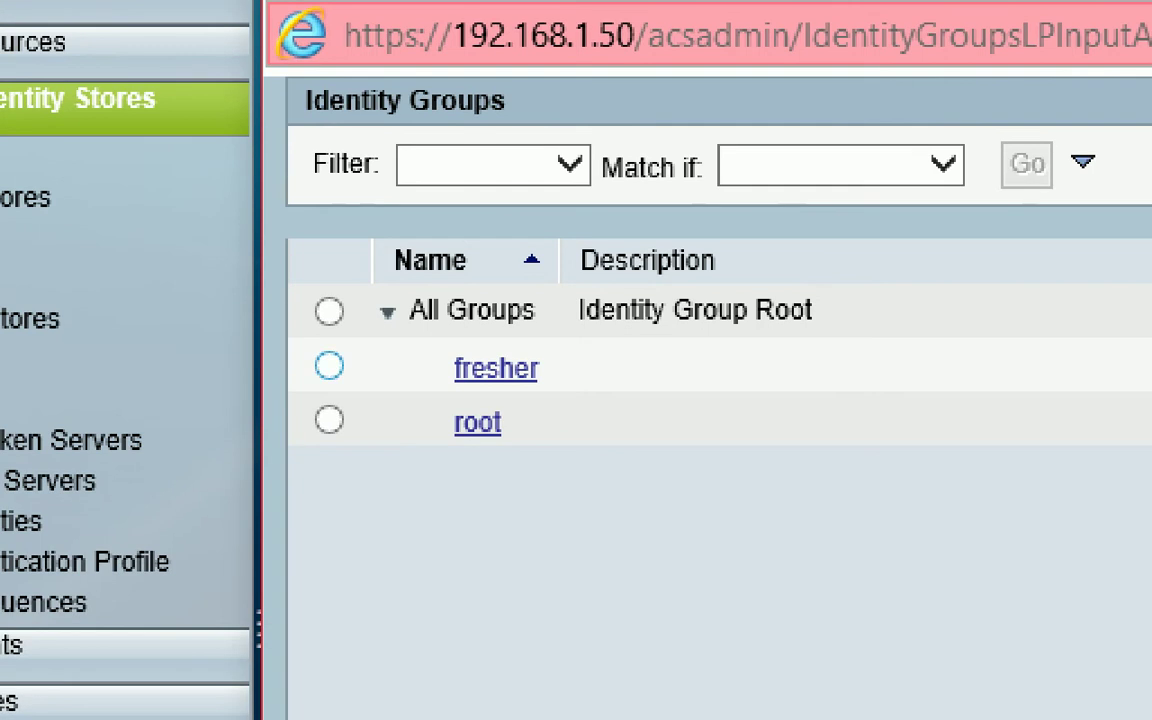
{"action": "left_click", "coordinate": [329, 366]}
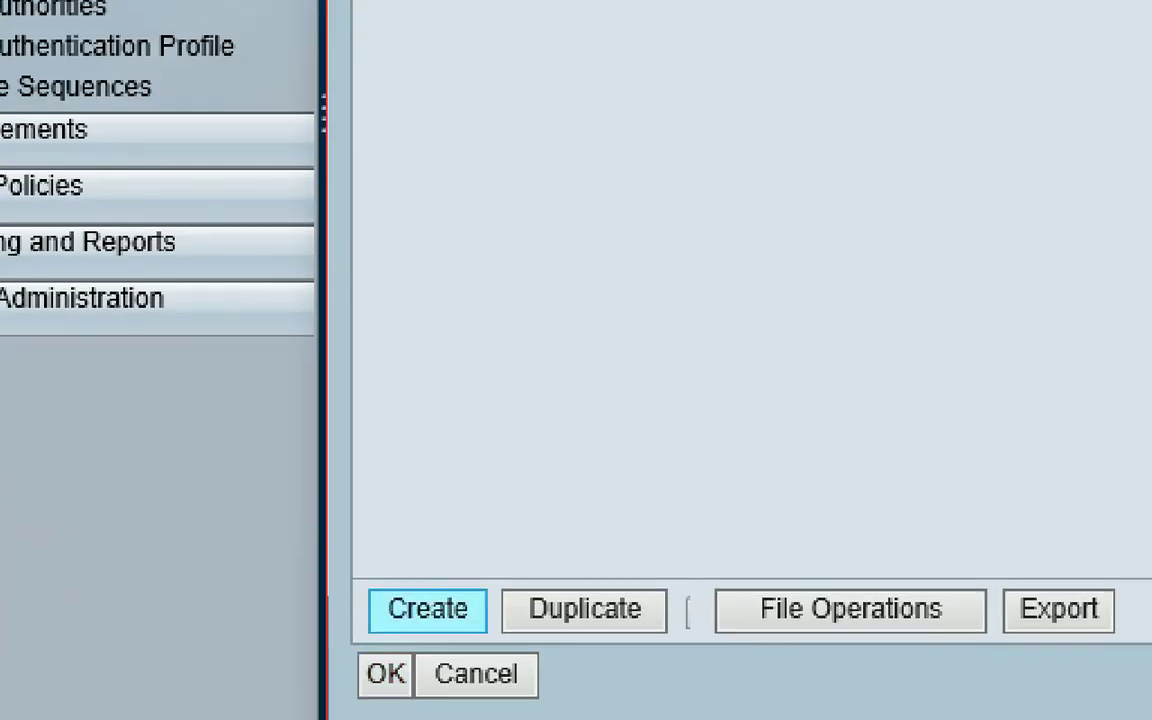
{"action": "left_click", "coordinate": [386, 674]}
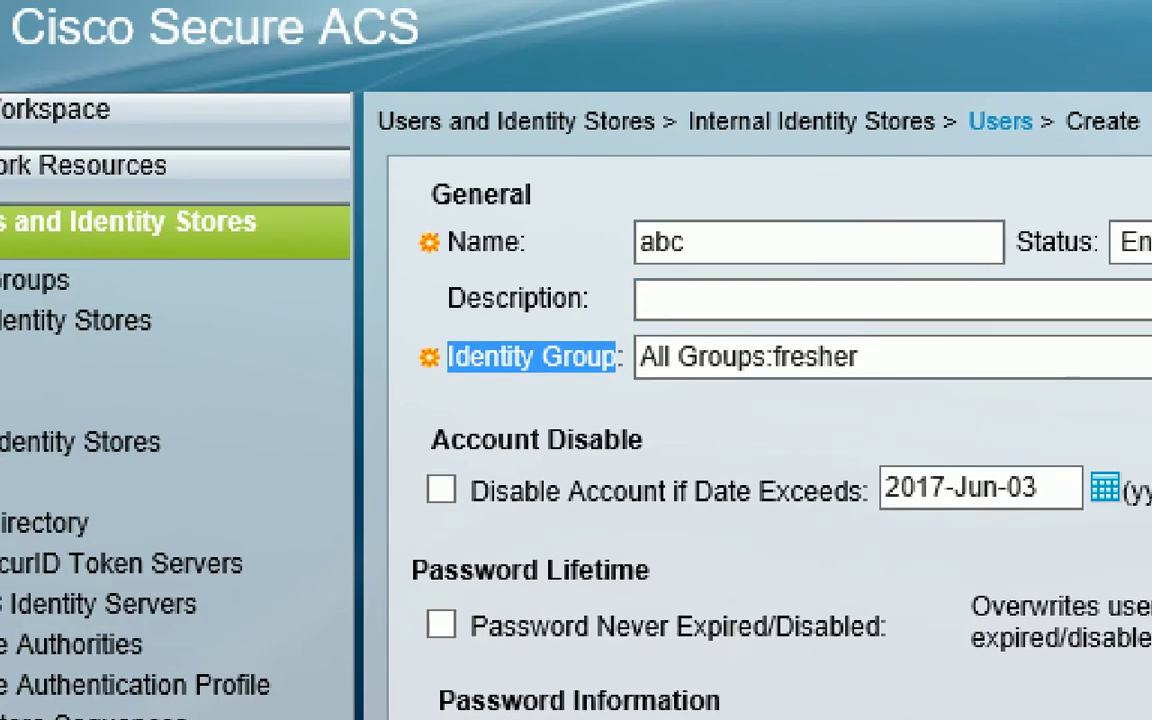
{"action": "double_click", "coordinate": [556, 2]}
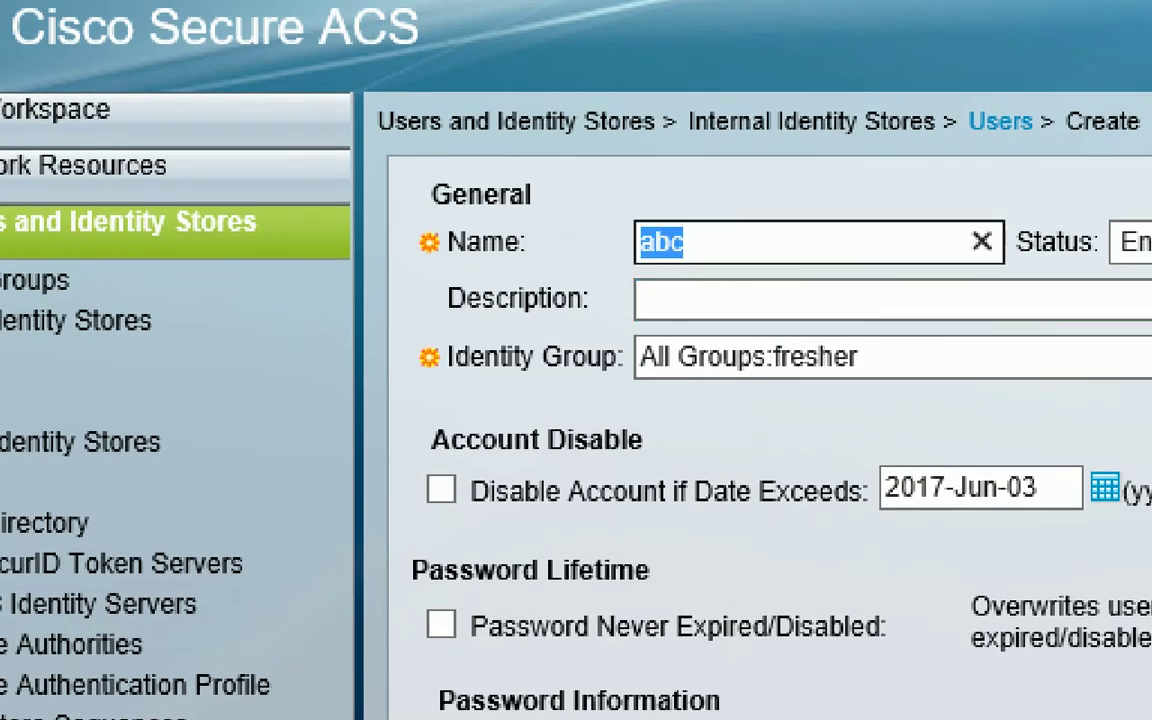
{"action": "left_click_drag", "start_coordinate": [817, 337], "coordinate": [735, 337]}
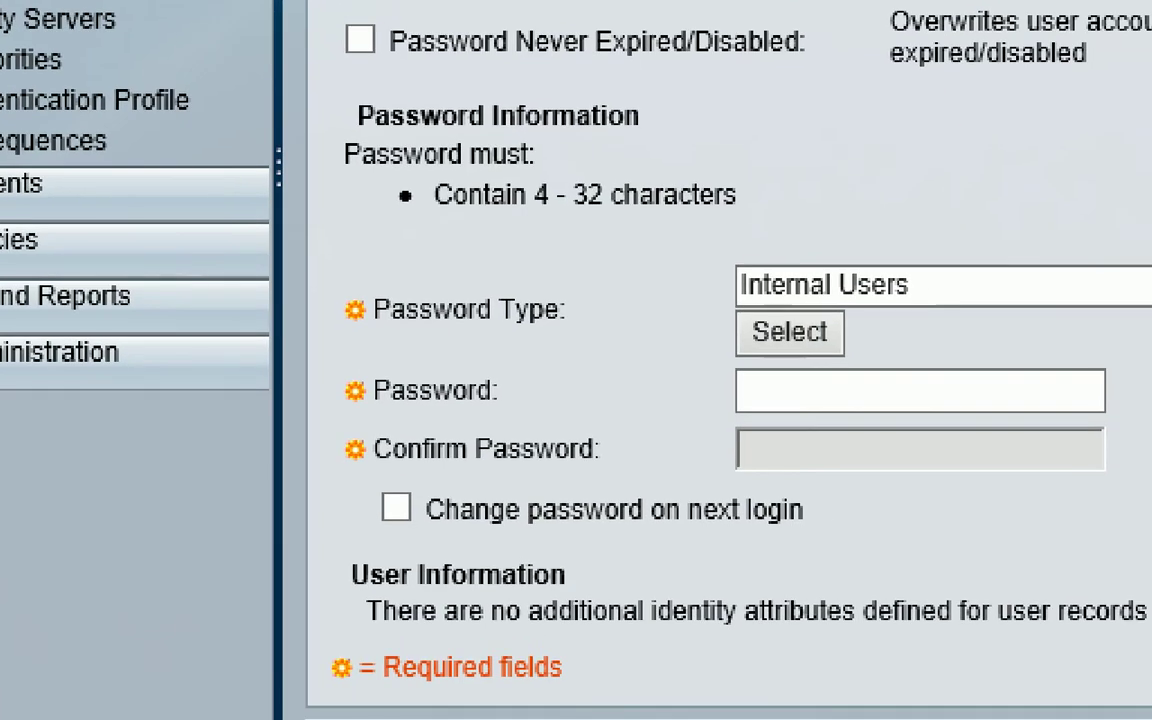
Enter and confirm the user's password
{"action": "left_click", "coordinate": [990, 702]}
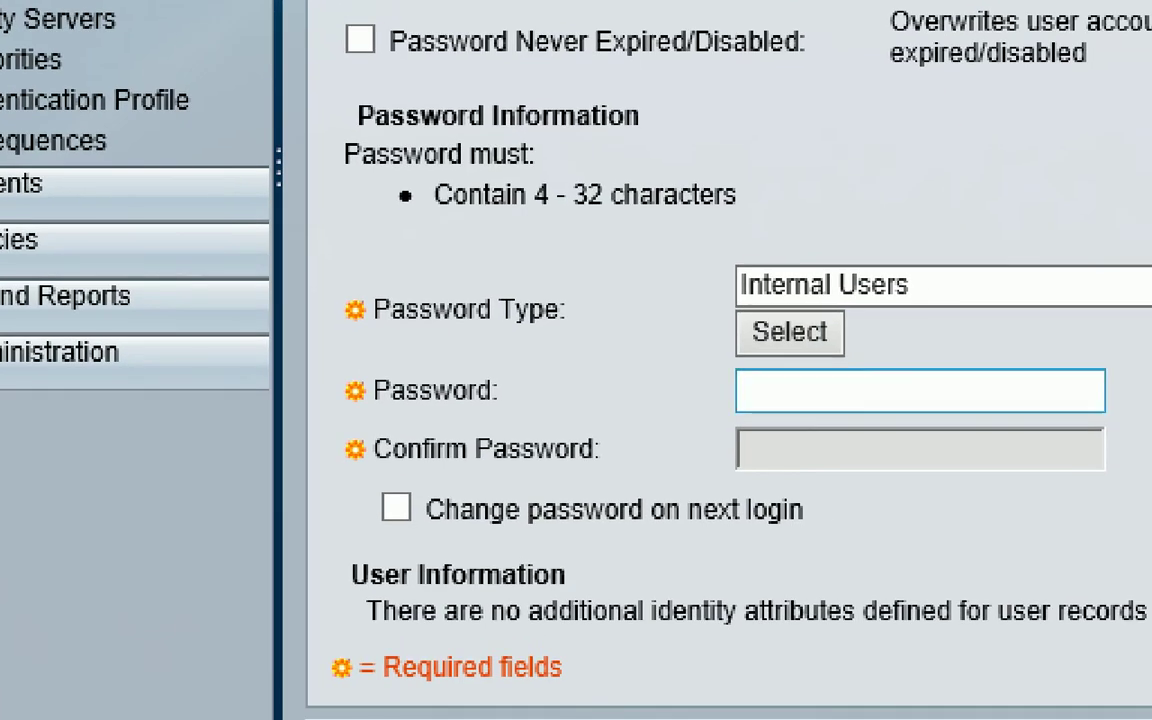
{"action": "type", "text": "******"}
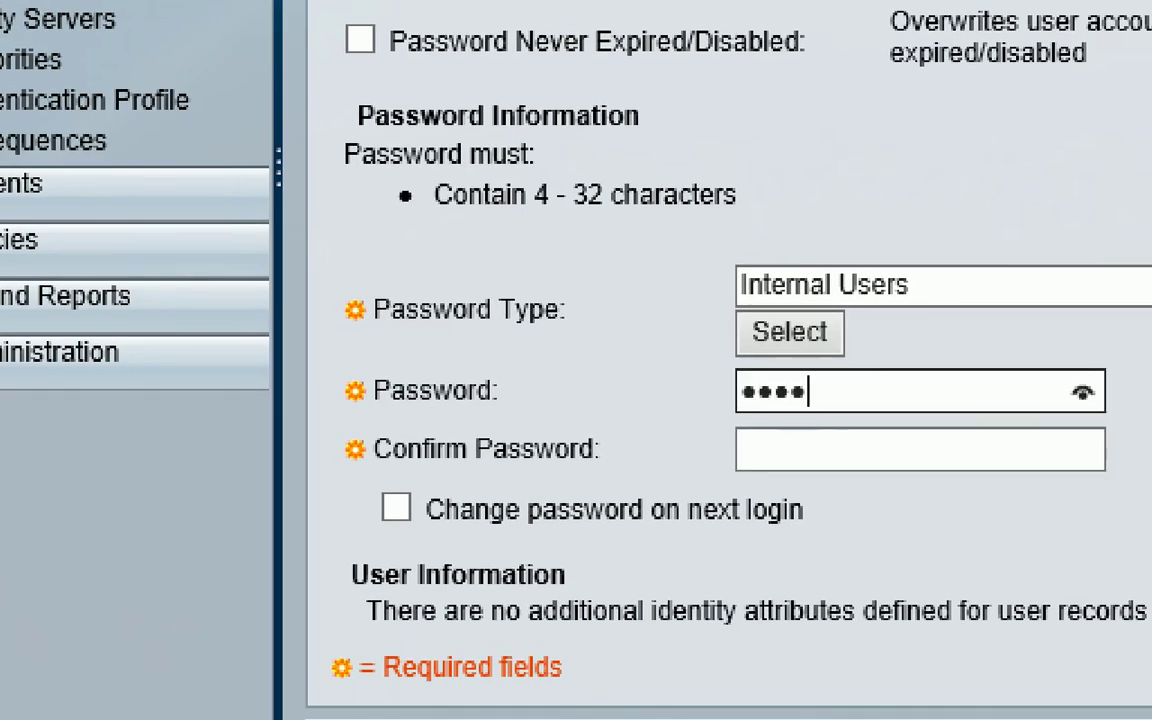
{"action": "left_click", "coordinate": [920, 449]}
{"action": "type", "text": "***"}
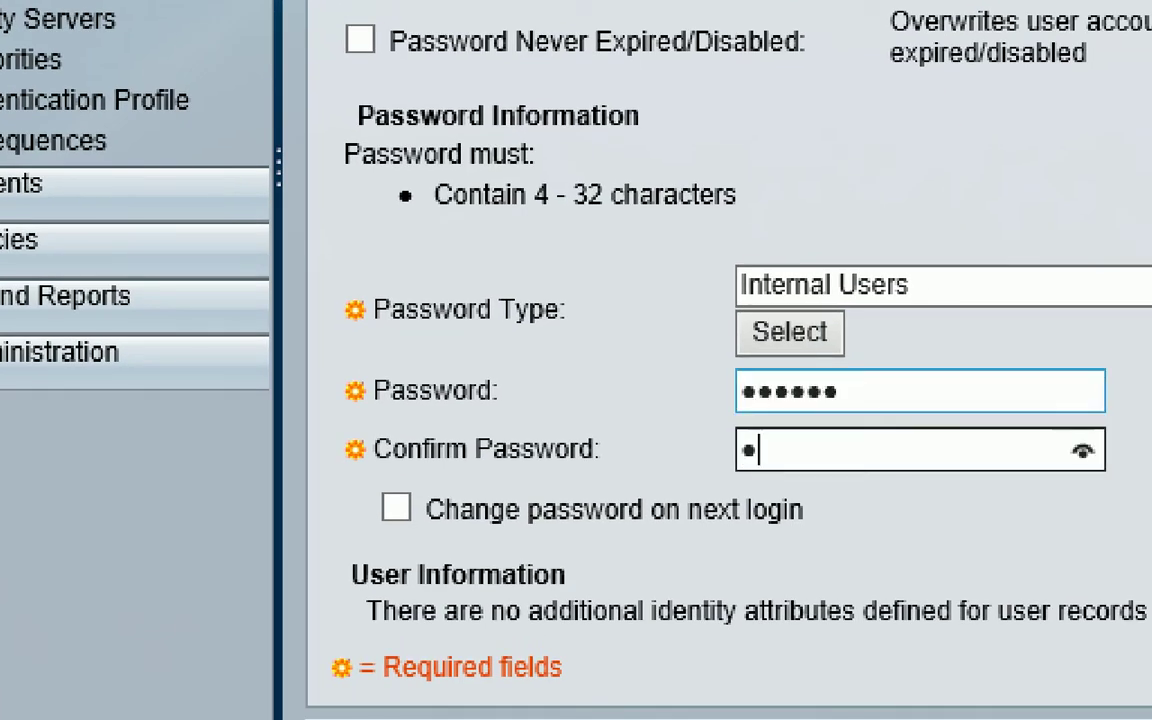
{"action": "type", "text": "***"}
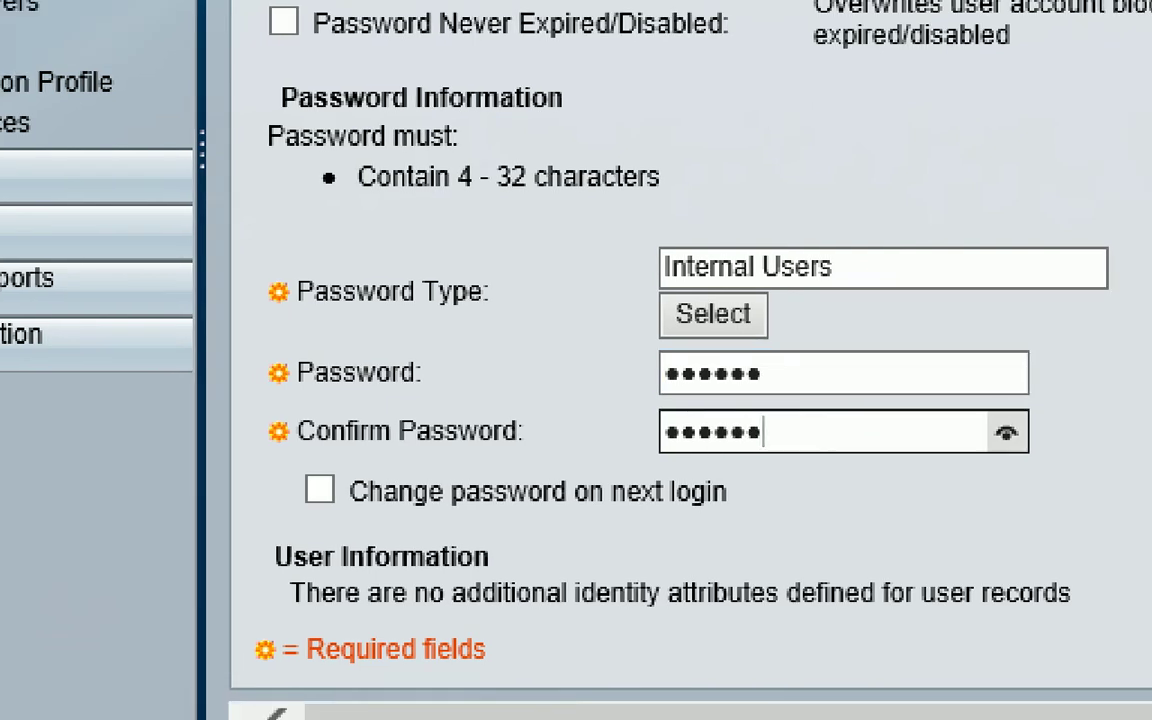
{"action": "left_click", "coordinate": [1083, 451]}
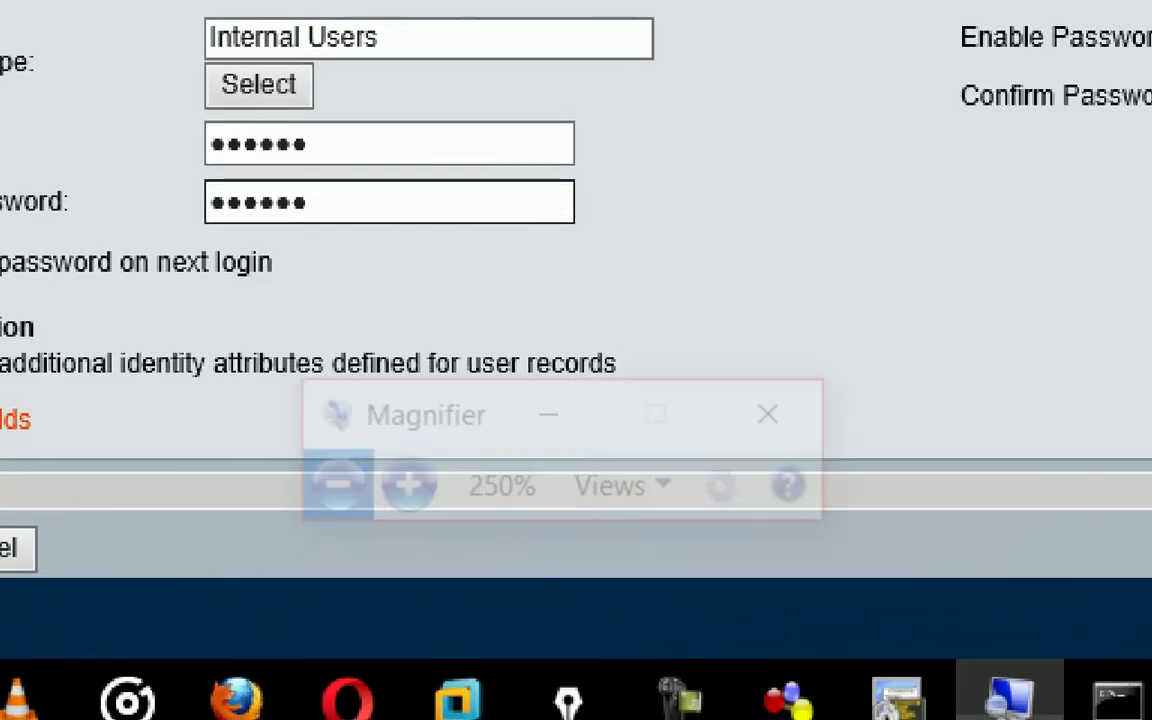
Enter and confirm the user's enable password
{"action": "key", "text": "super+minus"}
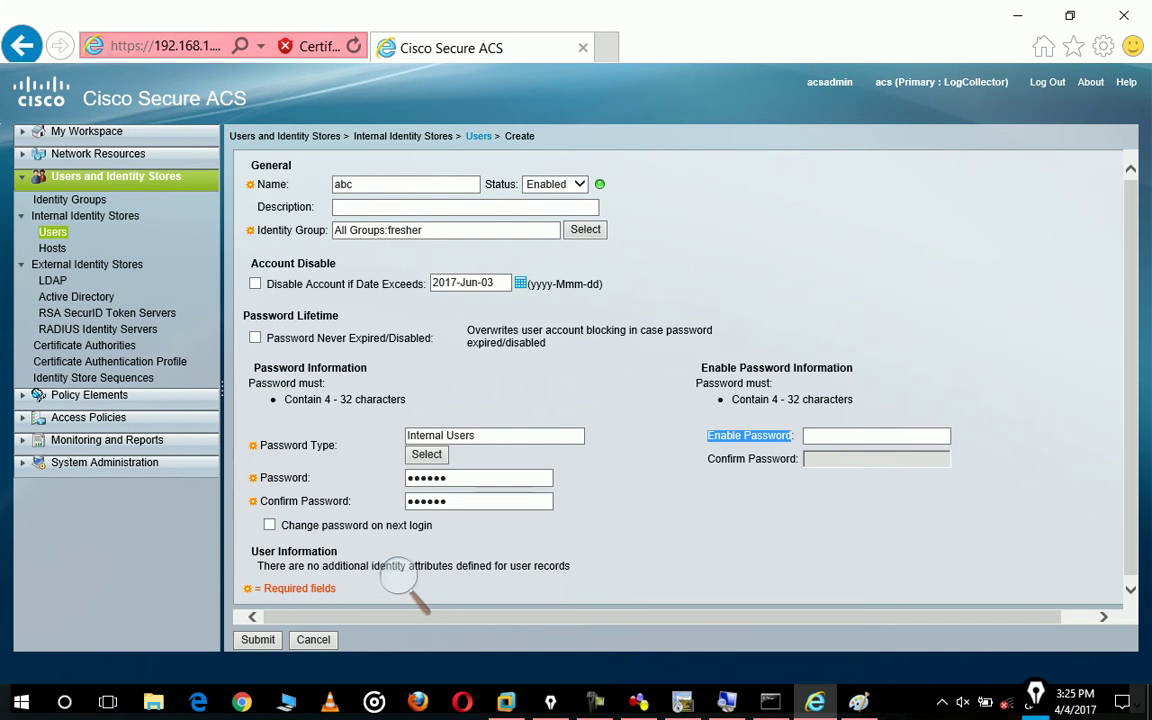
{"action": "left_click", "coordinate": [403, 576]}
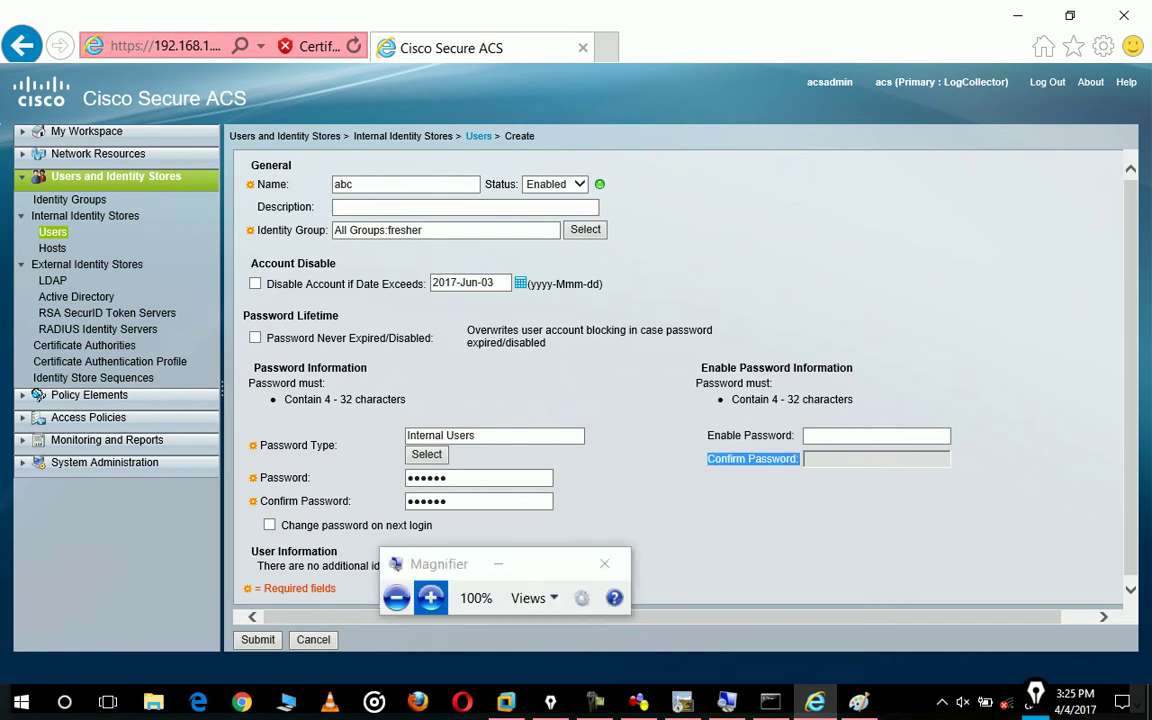
{"action": "left_click", "coordinate": [427, 597]}
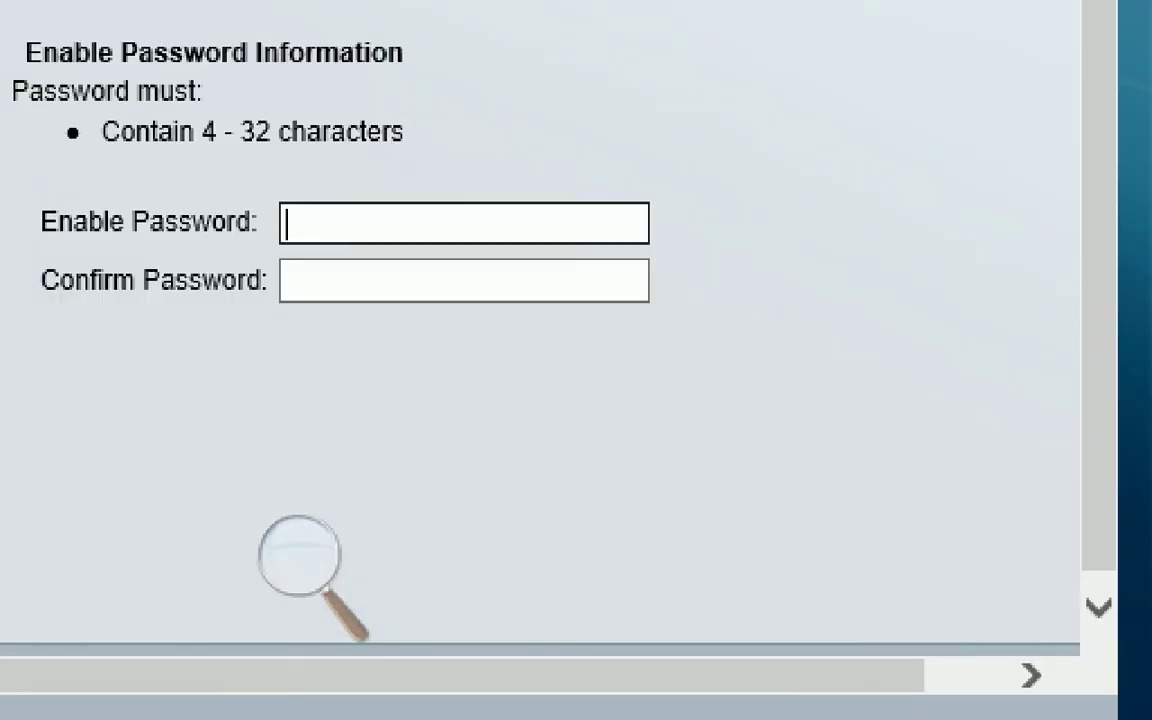
{"action": "type", "text": "••••••"}
{"action": "key", "text": "Tab"}
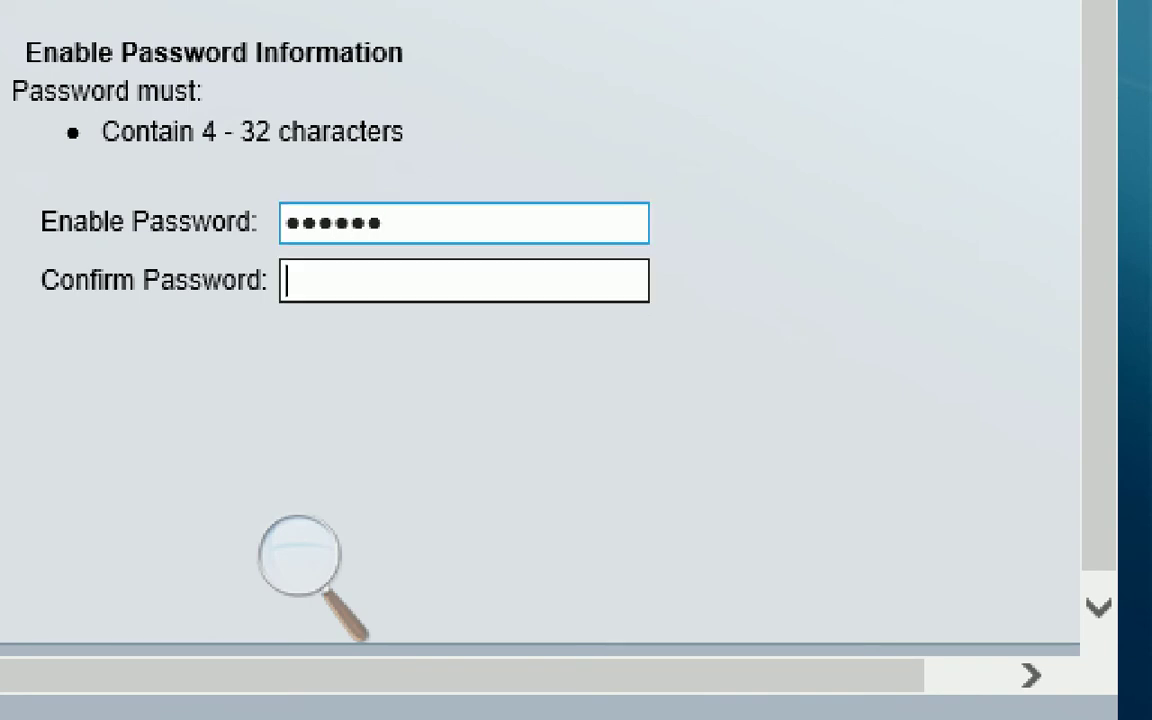
{"action": "type", "text": "•••ble"}
{"action": "left_click", "coordinate": [627, 281]}
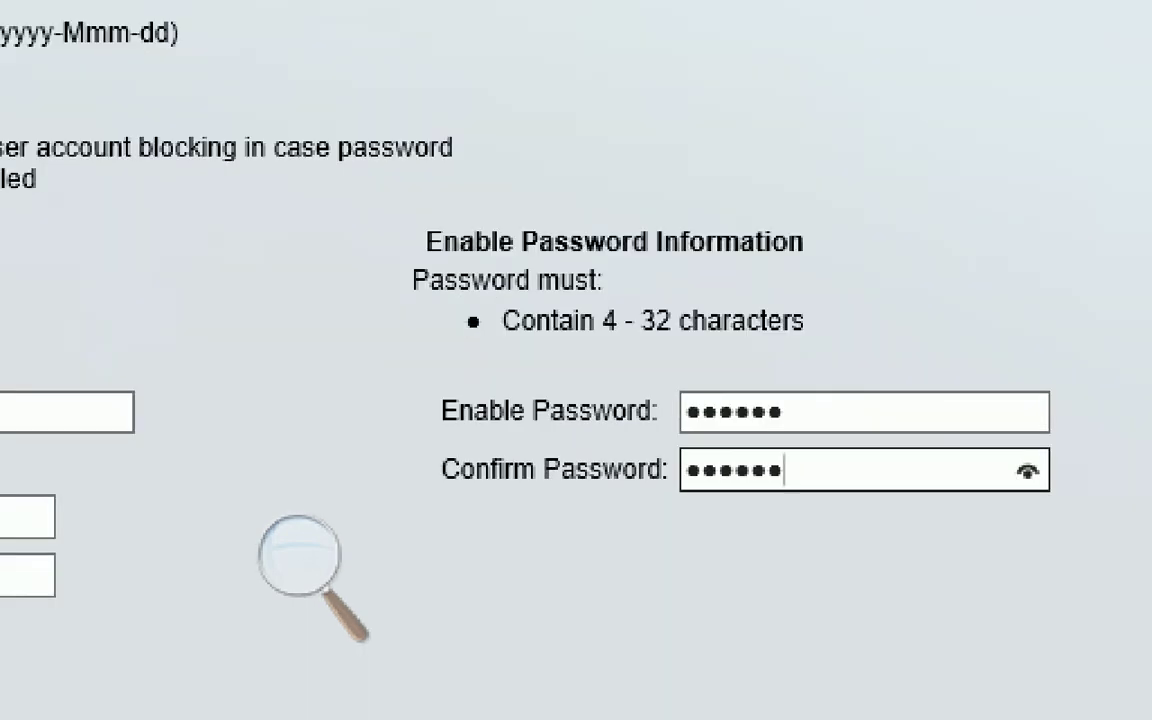
Submit user abc so it is saved under All Groups:fresher
{"action": "left_click", "coordinate": [300, 560]}
{"action": "left_click", "coordinate": [301, 620]}
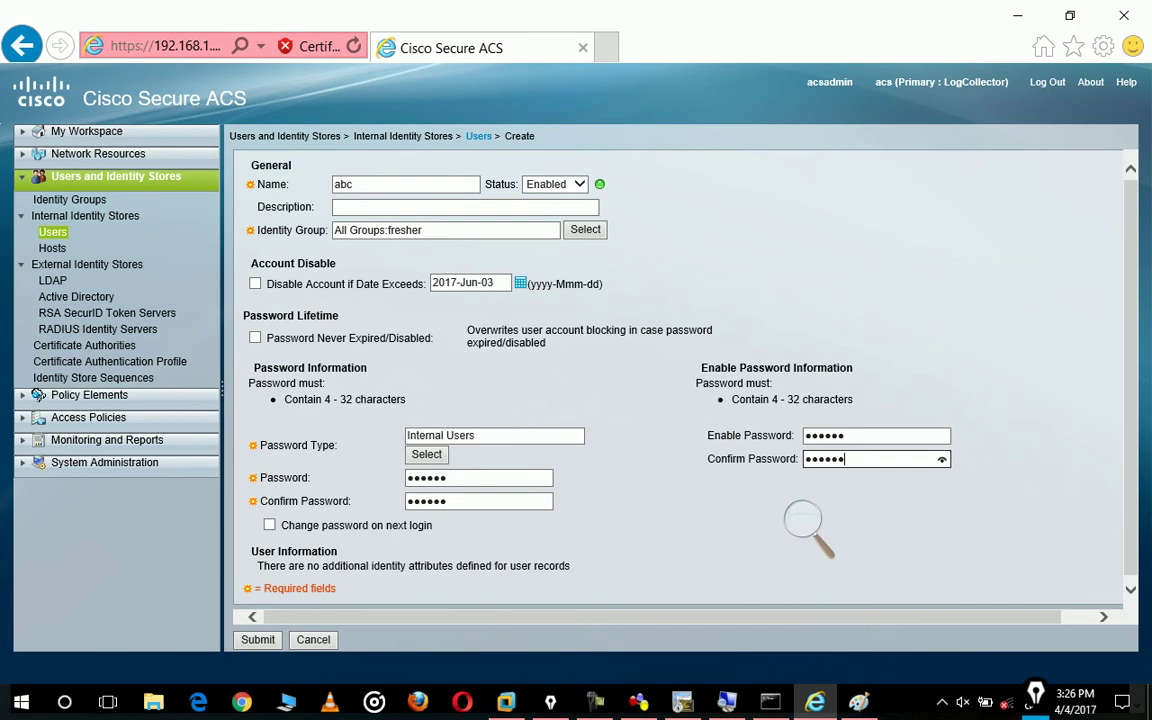
{"action": "key", "text": "Return"}
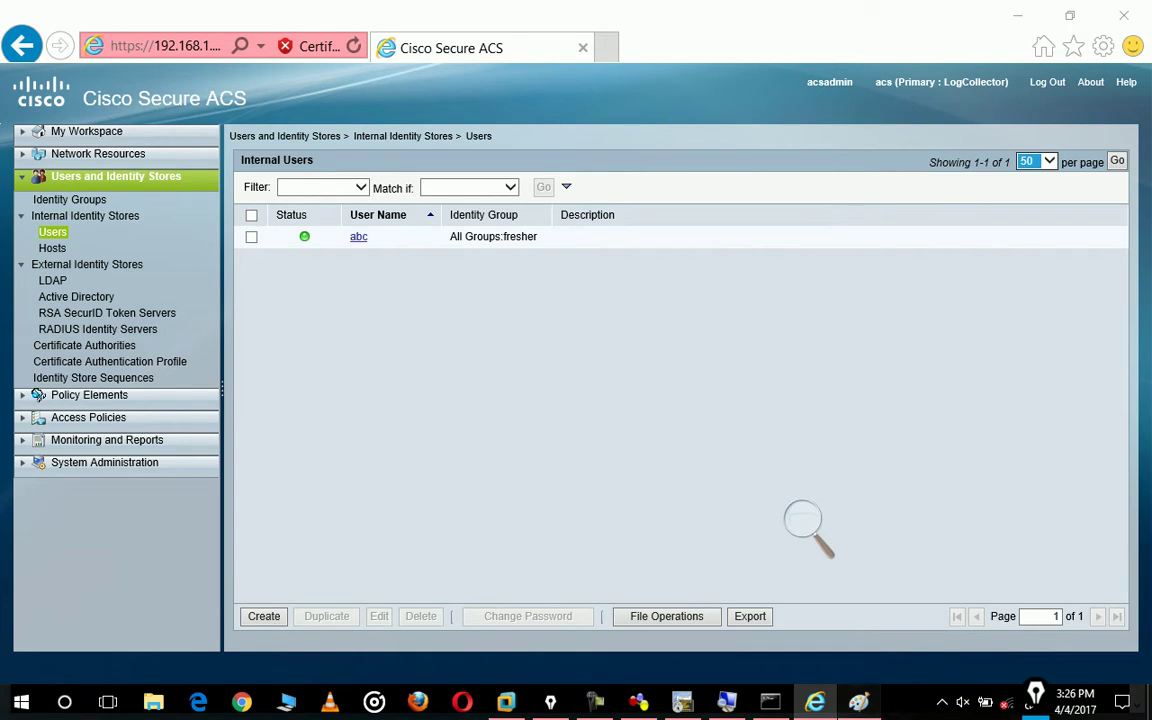
{"action": "key", "text": "alt+Tab"}
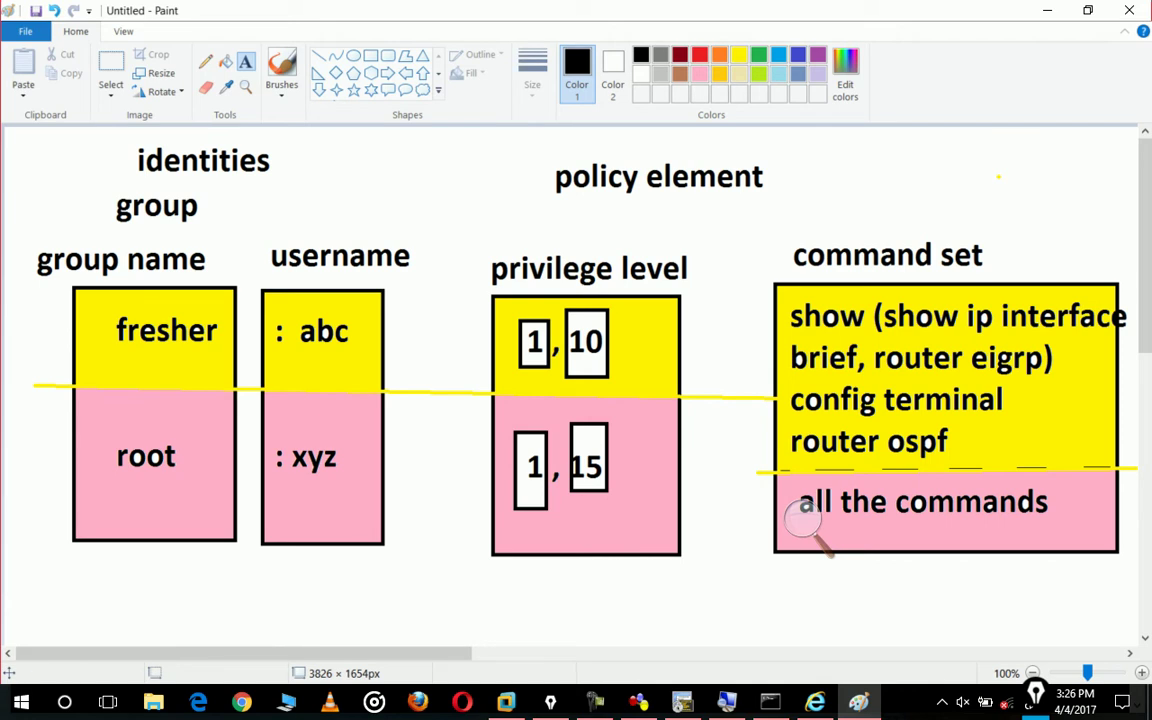
Draw a line in Paint pointing at the privilege level 10 box, then return to ACS
{"action": "left_click", "coordinate": [319, 55]}
{"action": "mouse_move", "coordinate": [443, 160]}
{"action": "left_mouse_down"}
{"action": "mouse_move", "coordinate": [560, 301]}
{"action": "mouse_move", "coordinate": [578, 305]}
{"action": "left_mouse_up"}
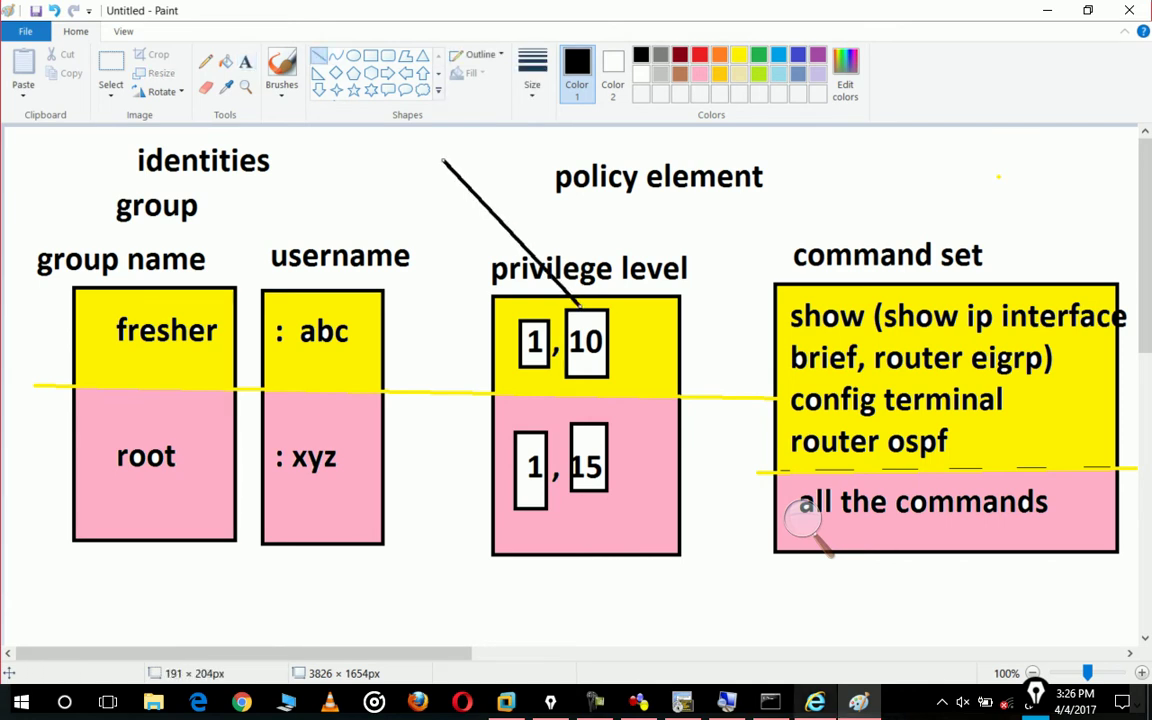
{"action": "key", "text": "alt+Tab"}
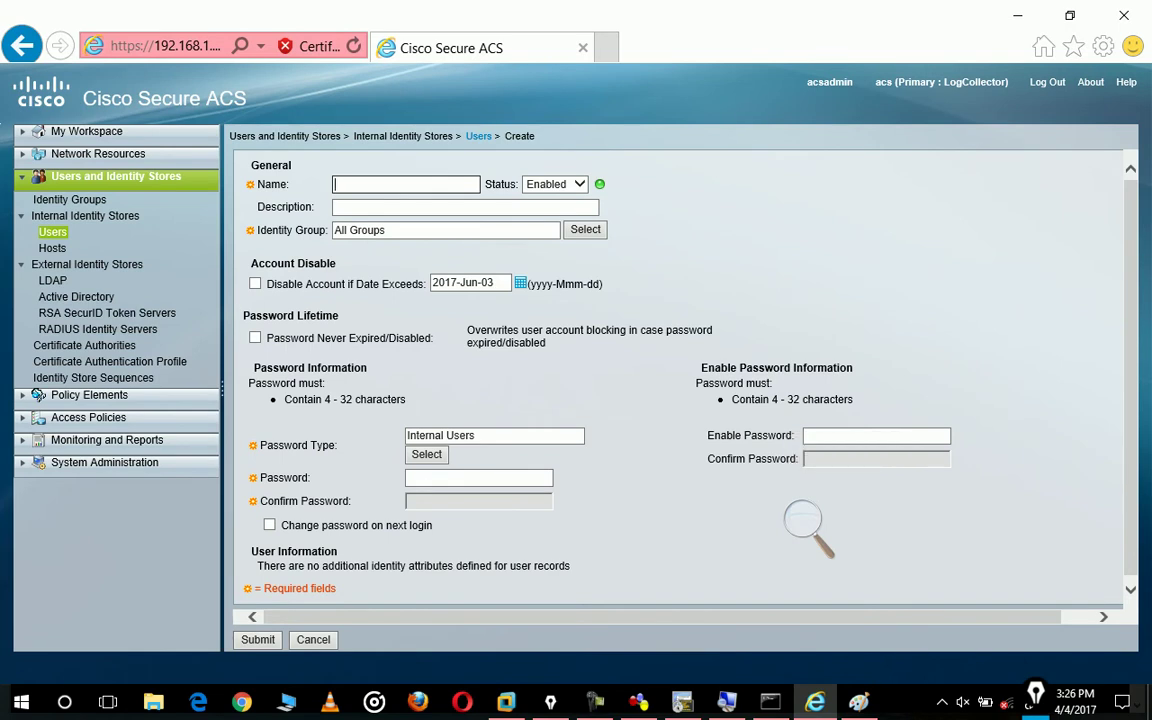
{"action": "left_click", "coordinate": [476, 435]}
{"action": "key", "text": "ctrl+a"}
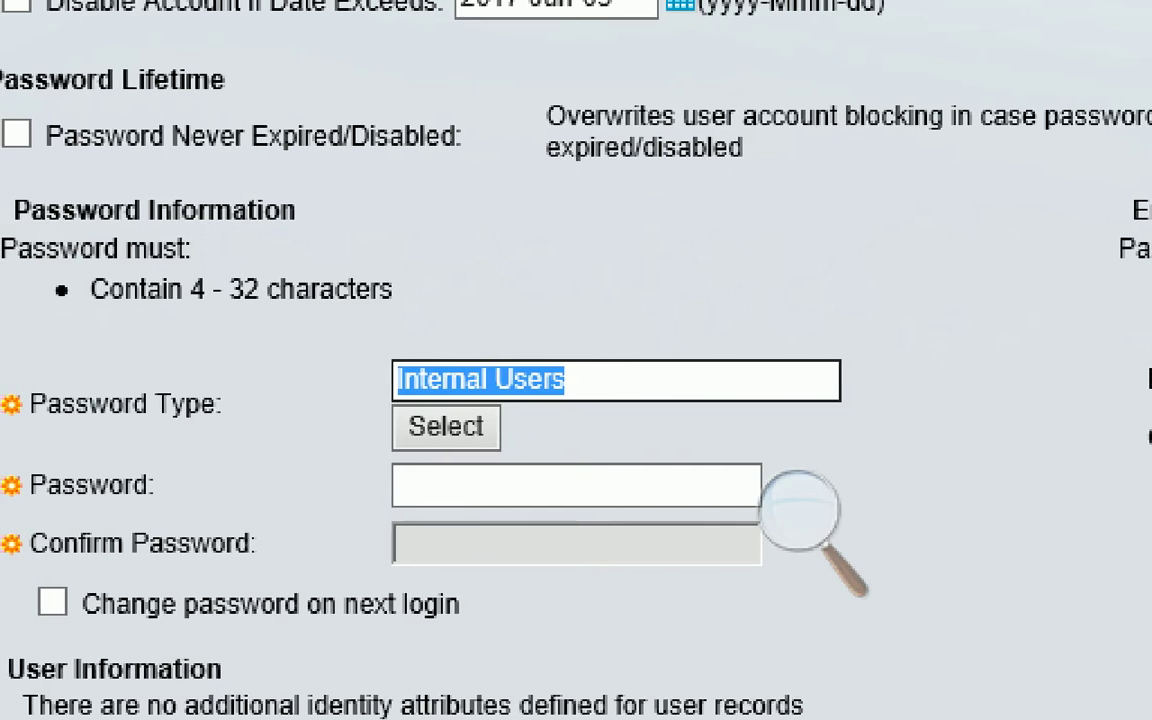
{"action": "left_click", "coordinate": [810, 525]}
{"action": "left_click", "coordinate": [802, 571]}
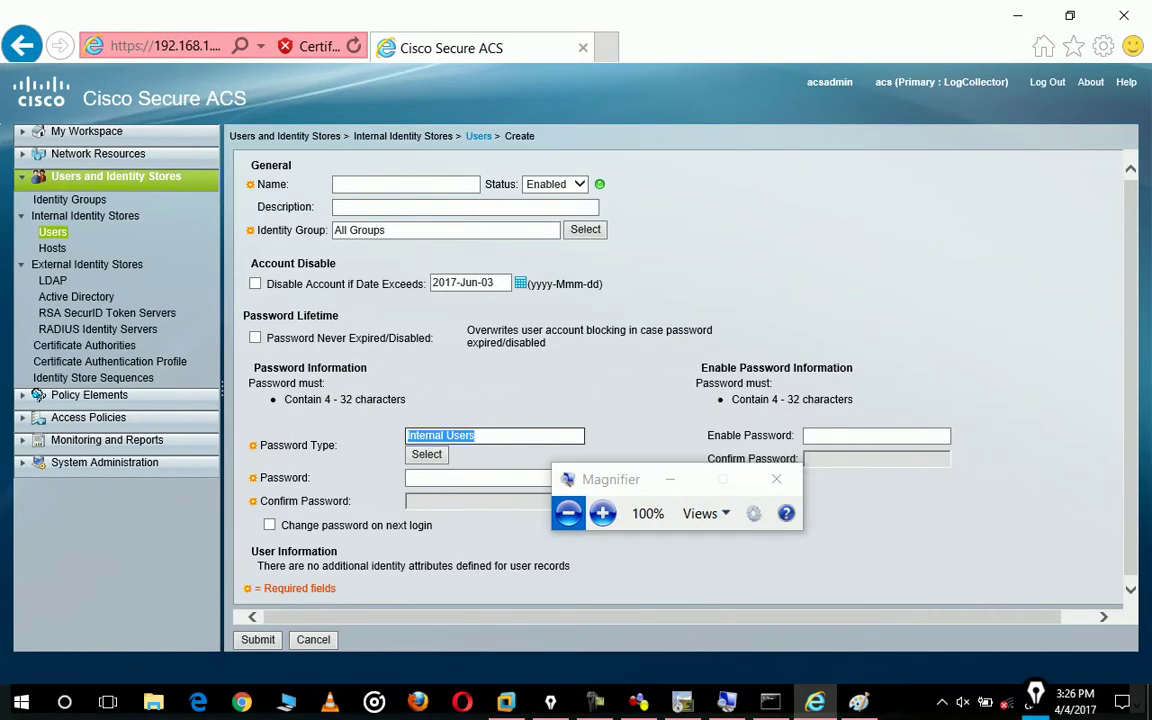
{"action": "left_click", "coordinate": [602, 513]}
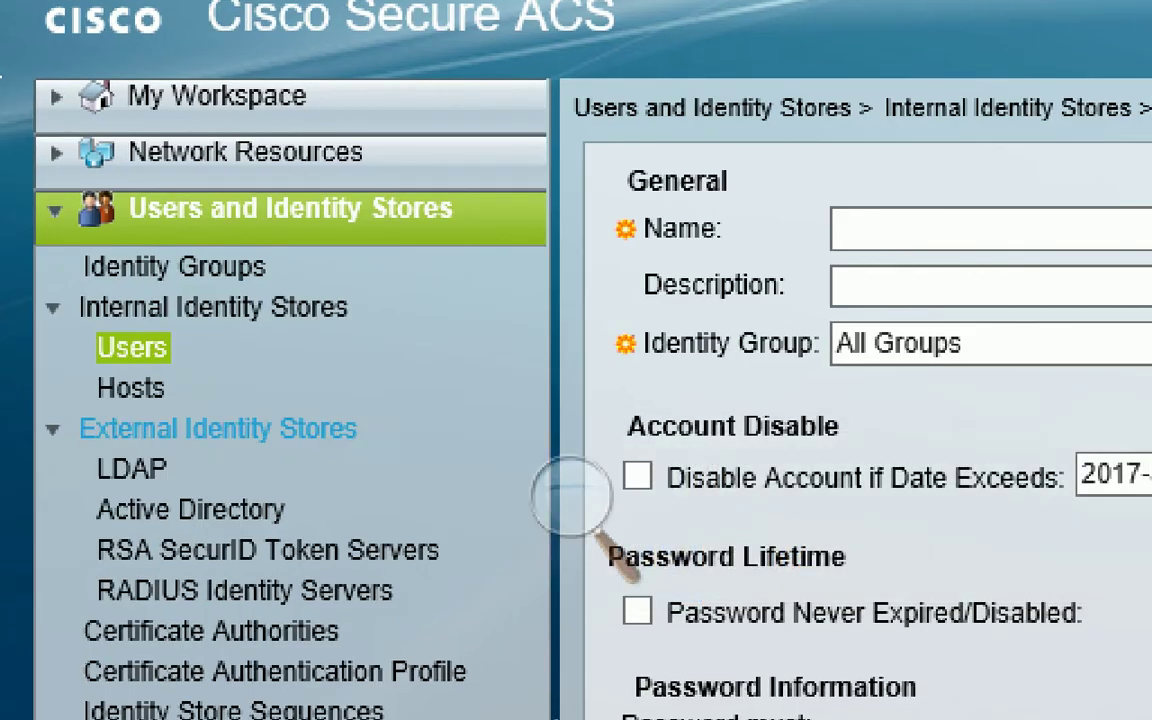
{"action": "key", "text": "Tab"}
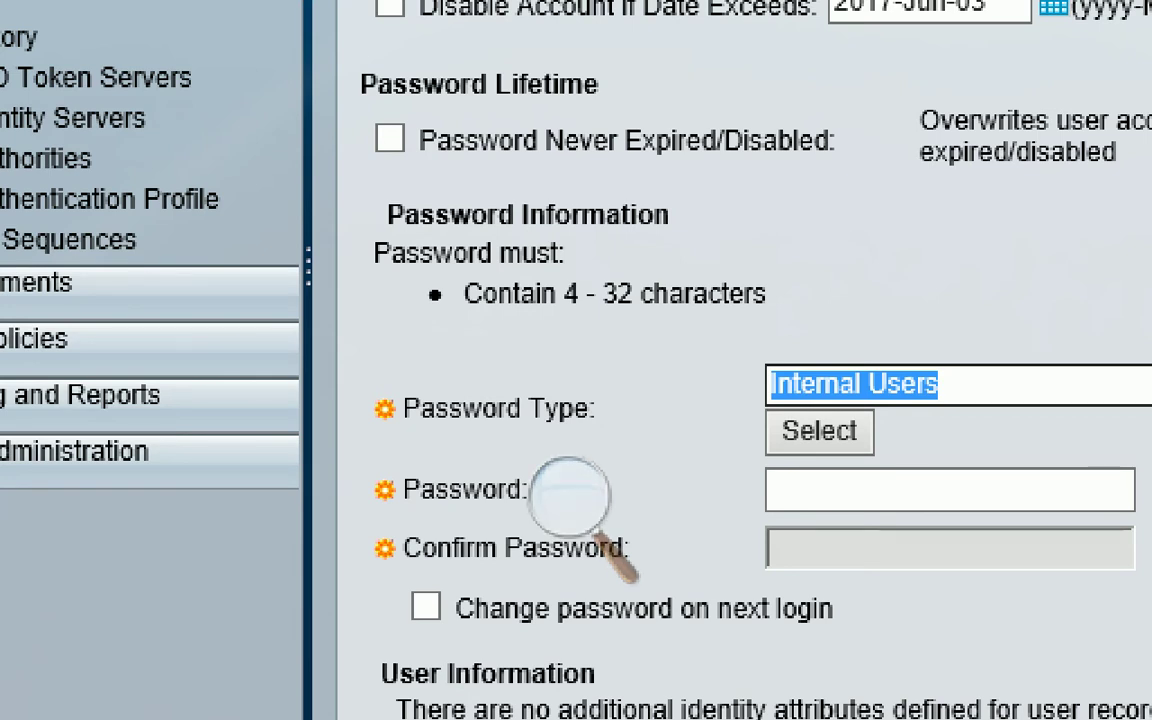
{"action": "key", "text": "End"}
{"action": "key", "text": "Home"}
{"action": "key", "text": "shift+Right"}
{"action": "key", "text": "shift+Right"}
{"action": "key", "text": "shift+Right"}
{"action": "key", "text": "shift+Right"}
{"action": "key", "text": "shift+Right"}
{"action": "key", "text": "shift+Right"}
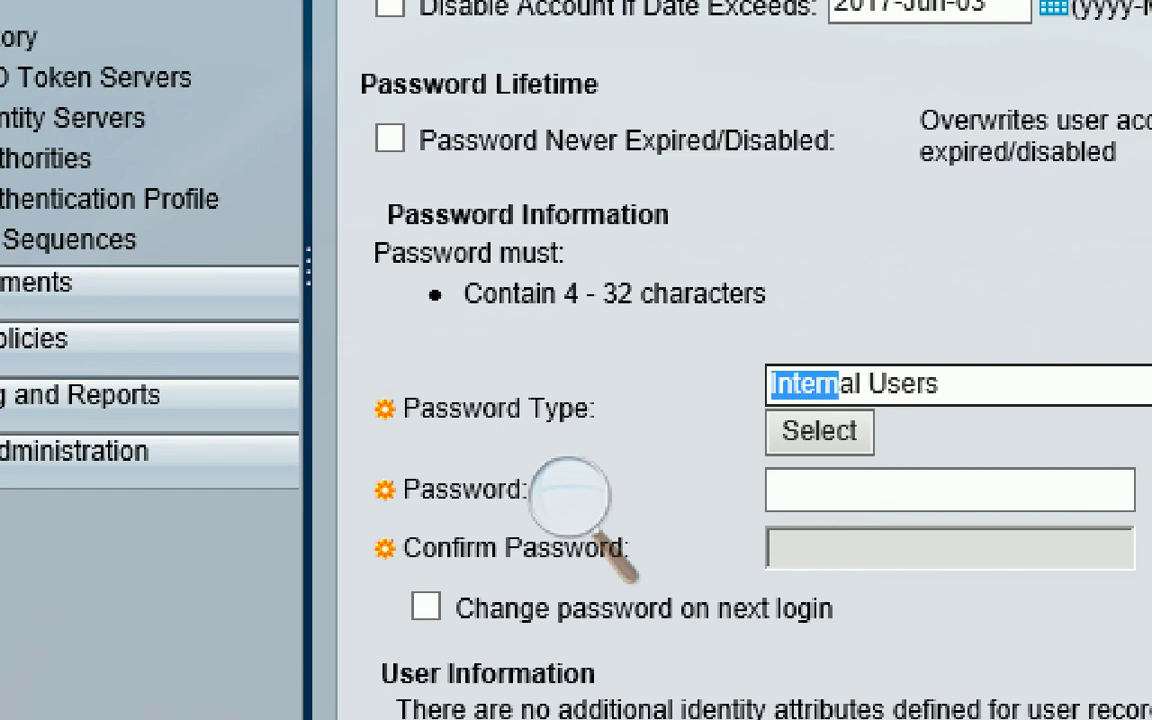
{"action": "key", "text": "End"}
{"action": "key", "text": "shift+Left"}
{"action": "key", "text": "shift+Left"}
{"action": "key", "text": "shift+Left"}
{"action": "key", "text": "shift+Left"}
{"action": "key", "text": "shift+Left"}
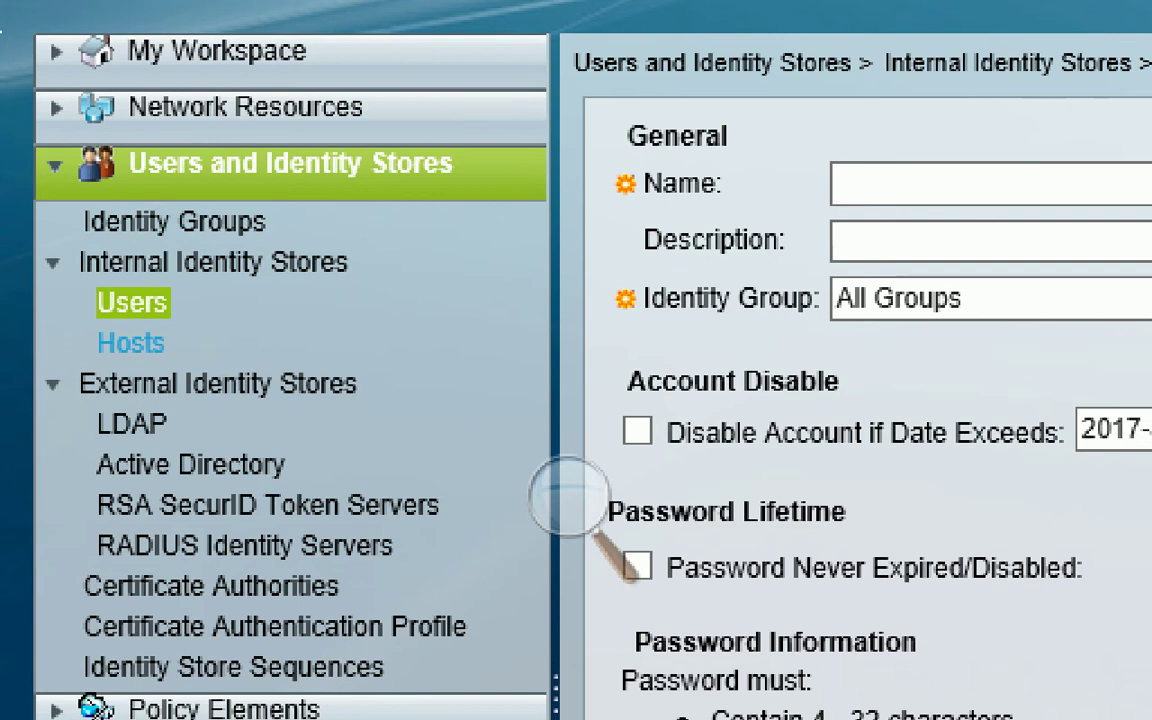
{"action": "left_click", "coordinate": [568, 496]}
{"action": "left_click", "coordinate": [573, 555]}
{"action": "left_click", "coordinate": [573, 555]}
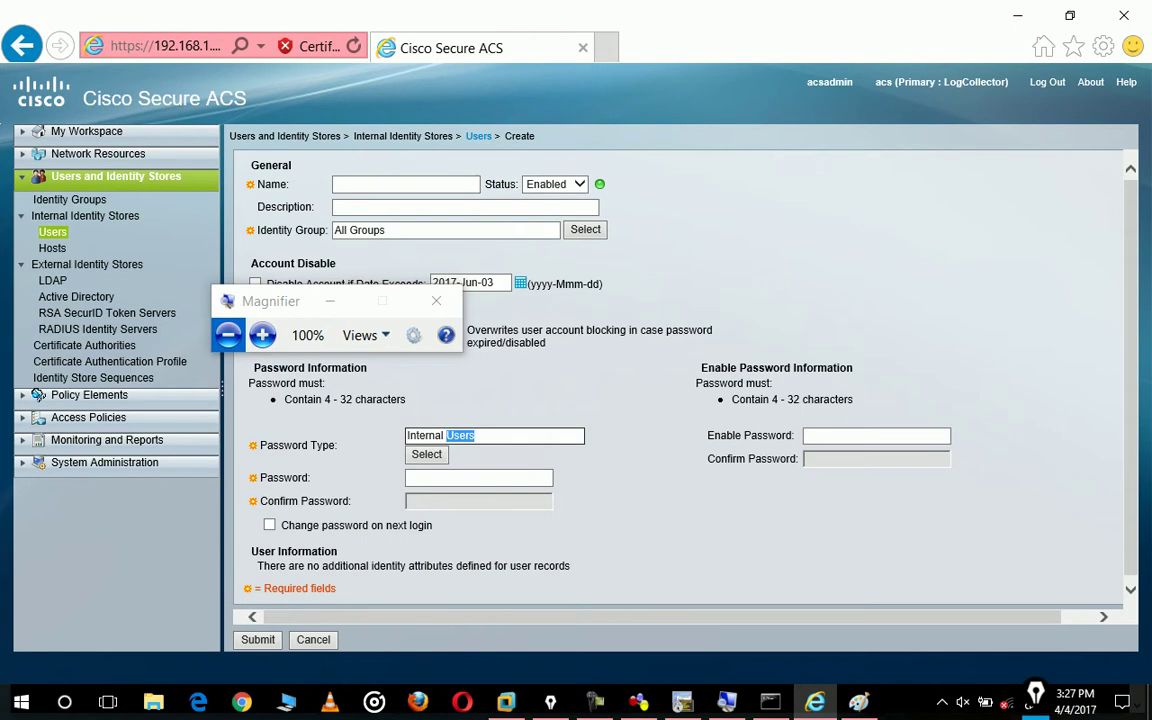
{"action": "left_click", "coordinate": [262, 335]}
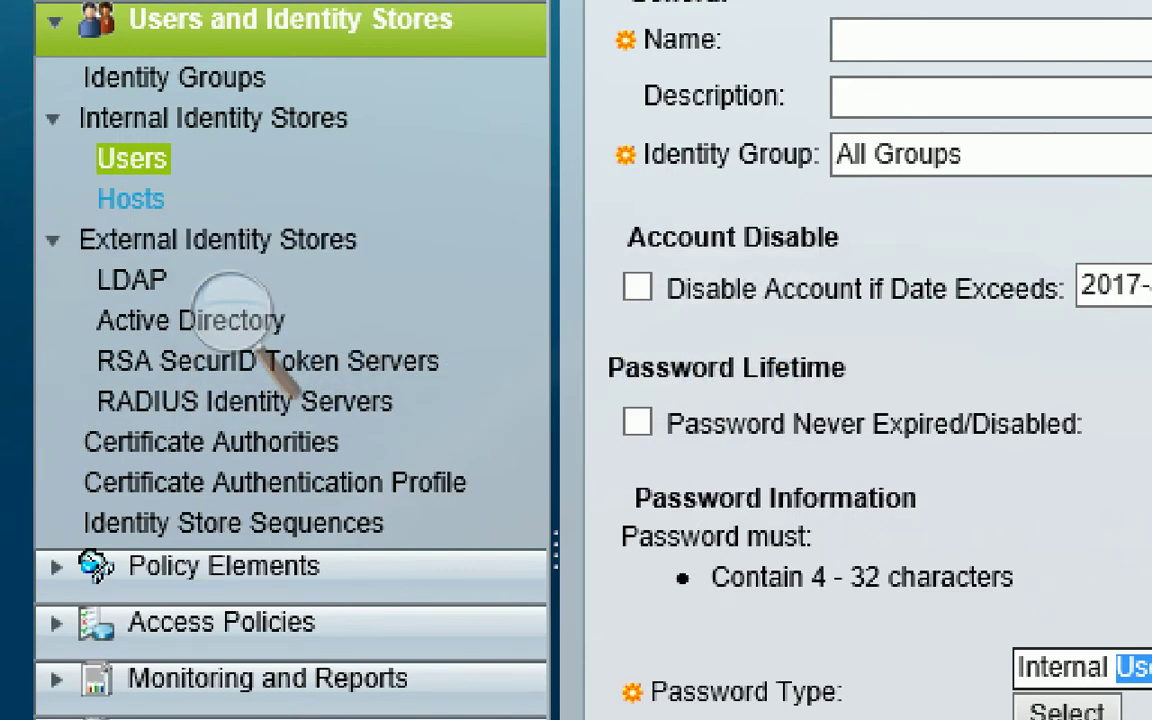
{"action": "left_click", "coordinate": [130, 199]}
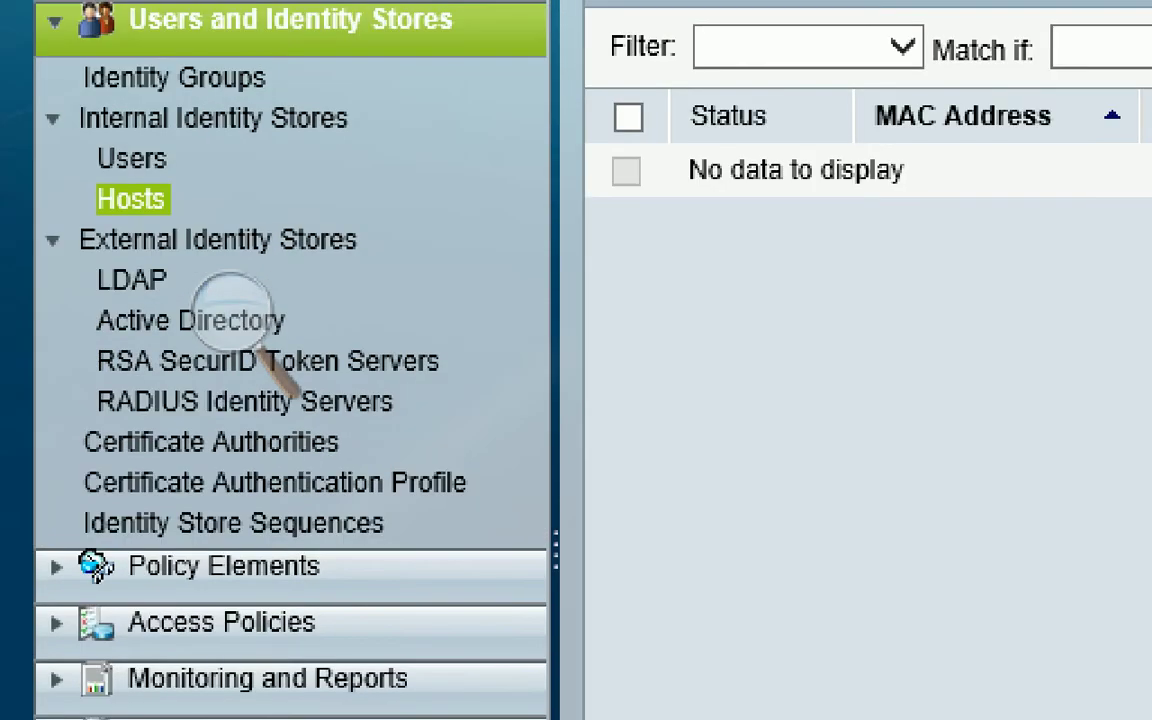
{"action": "left_click", "coordinate": [131, 3]}
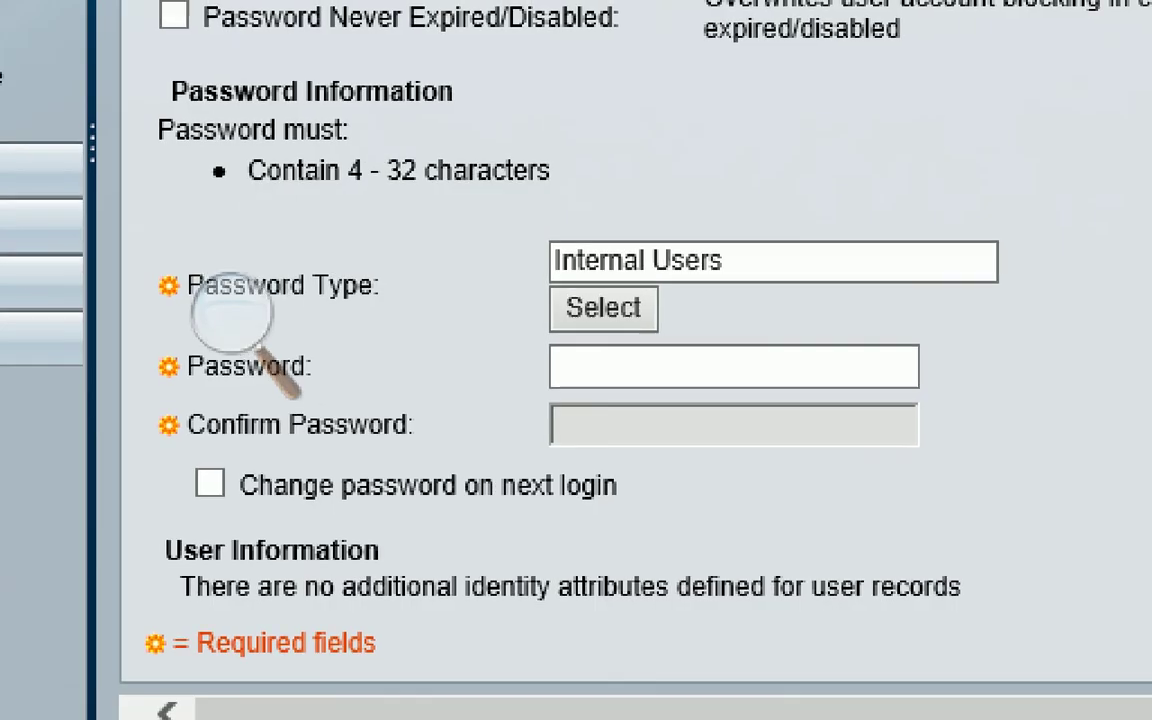
{"action": "mouse_move", "coordinate": [722, 260]}
{"action": "left_mouse_down"}
{"action": "mouse_move", "coordinate": [553, 260]}
{"action": "mouse_move", "coordinate": [650, 260]}
{"action": "left_mouse_up"}
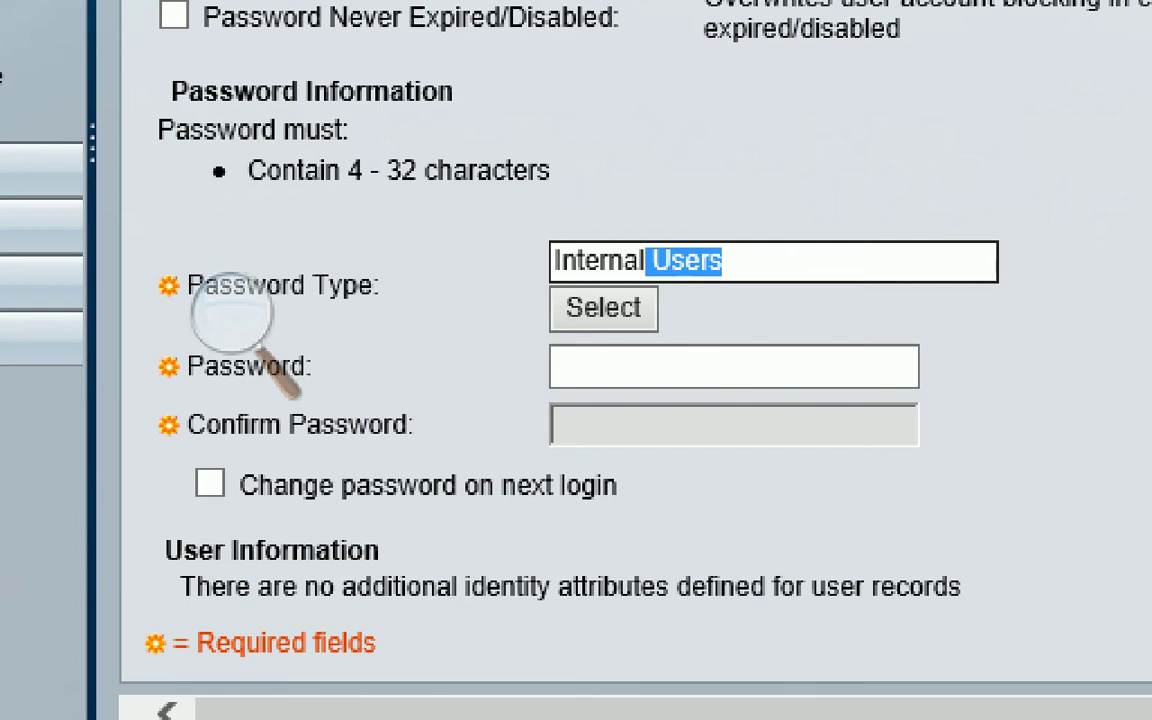
{"action": "left_click", "coordinate": [229, 311]}
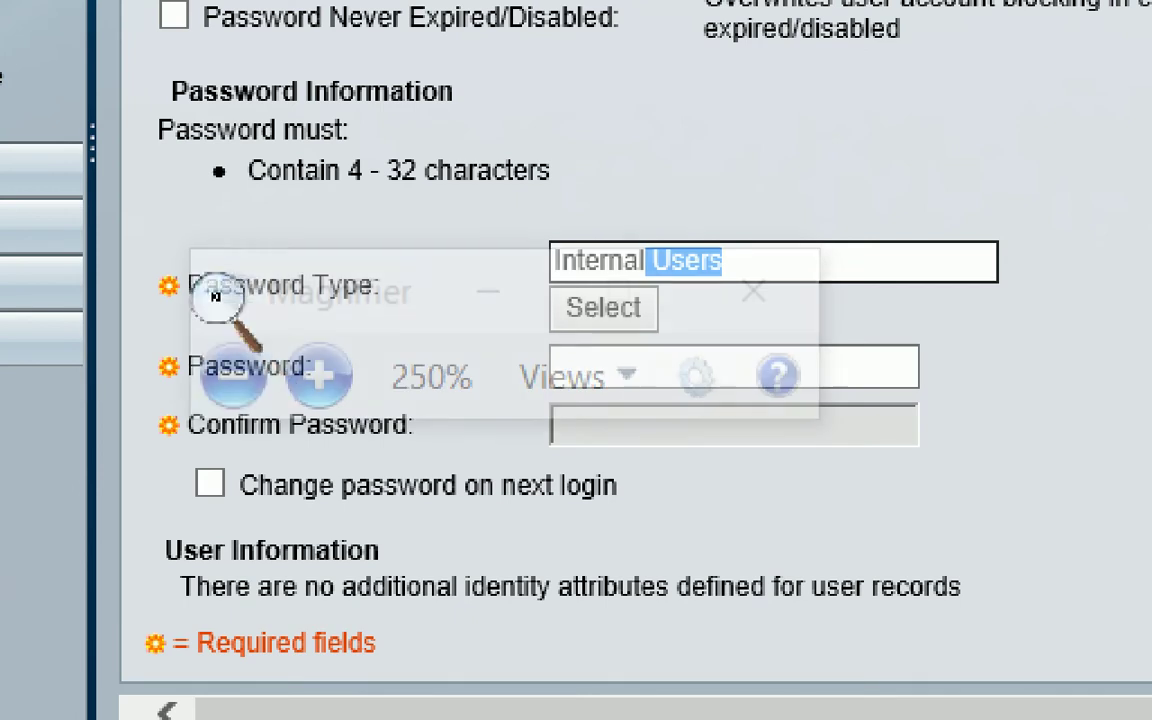
{"action": "left_click", "coordinate": [231, 375]}
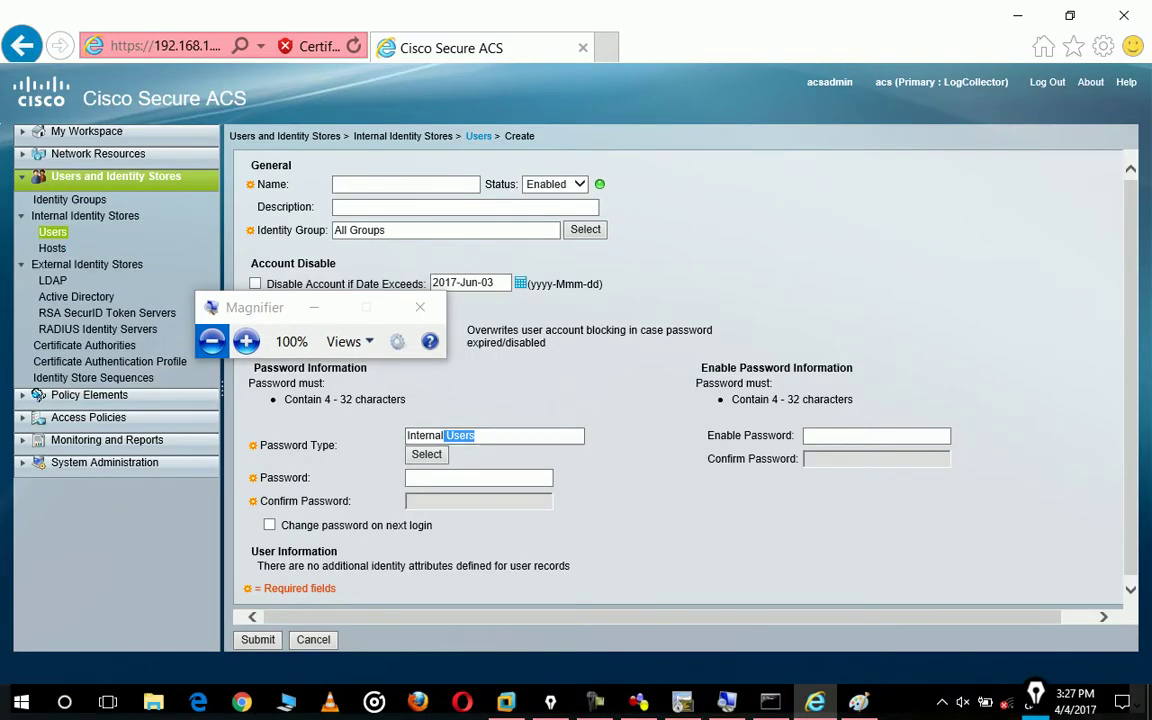
{"action": "left_click", "coordinate": [52, 248]}
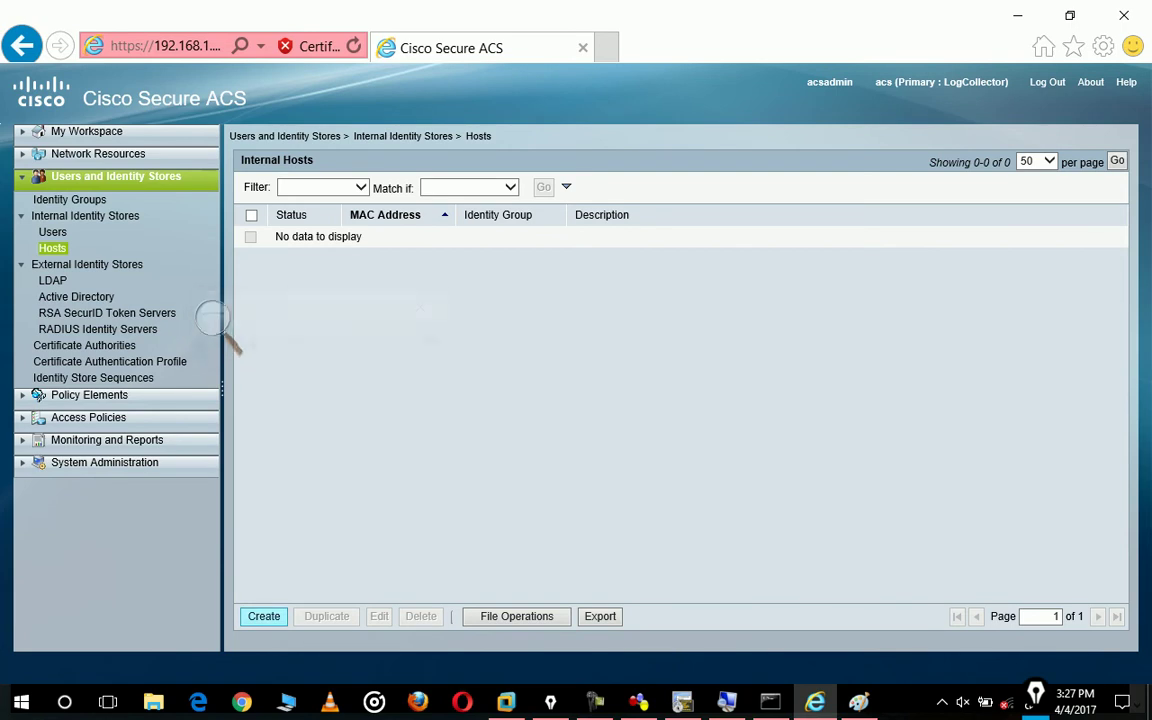
{"action": "left_click", "coordinate": [264, 616]}
{"action": "left_click", "coordinate": [213, 317]}
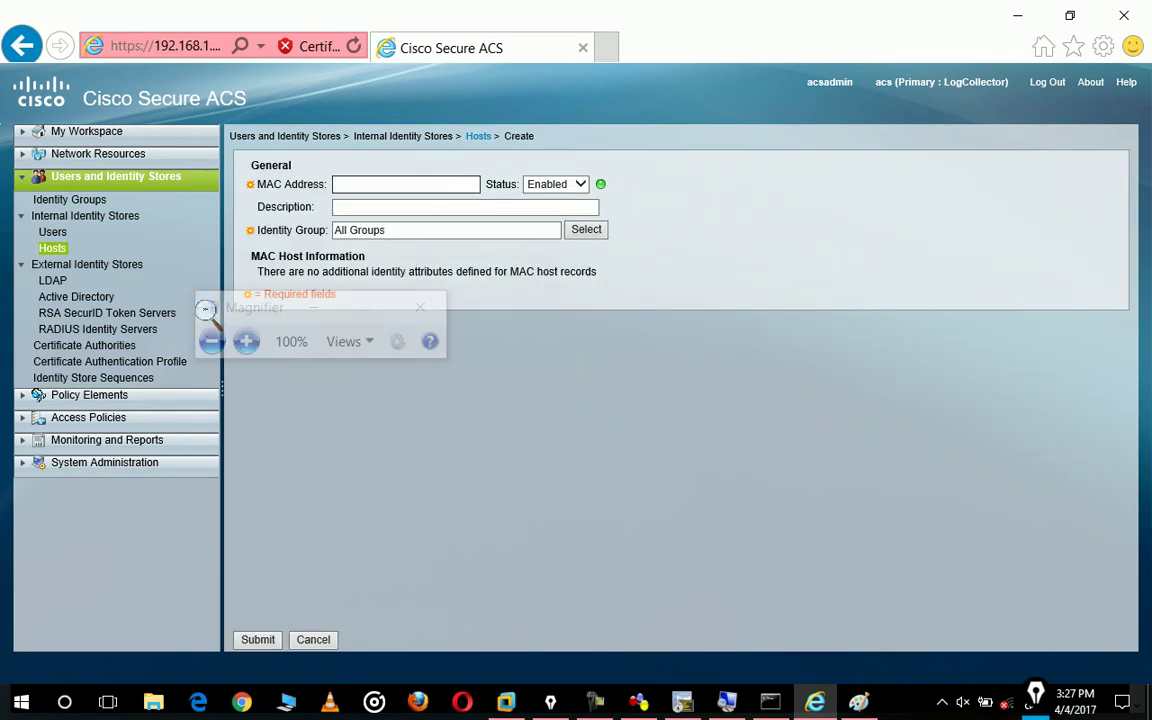
{"action": "left_click", "coordinate": [244, 339]}
{"action": "left_click_drag", "start_coordinate": [132, 186], "coordinate": [303, 186]}
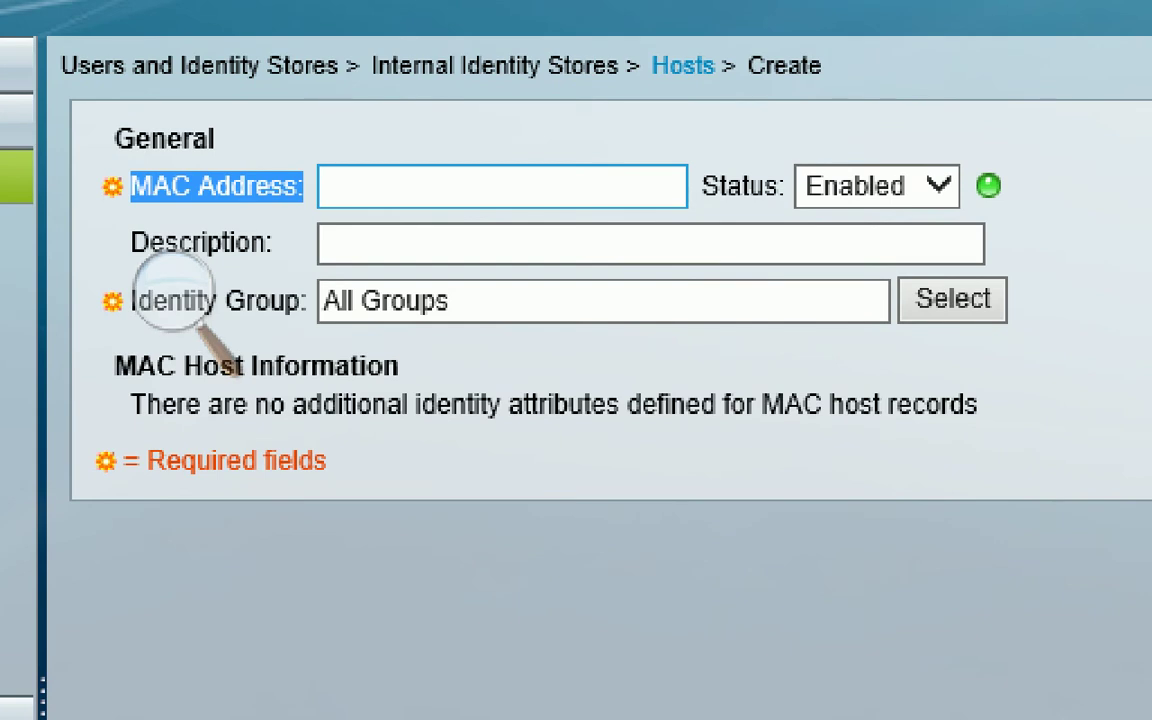
{"action": "left_click", "coordinate": [172, 283]}
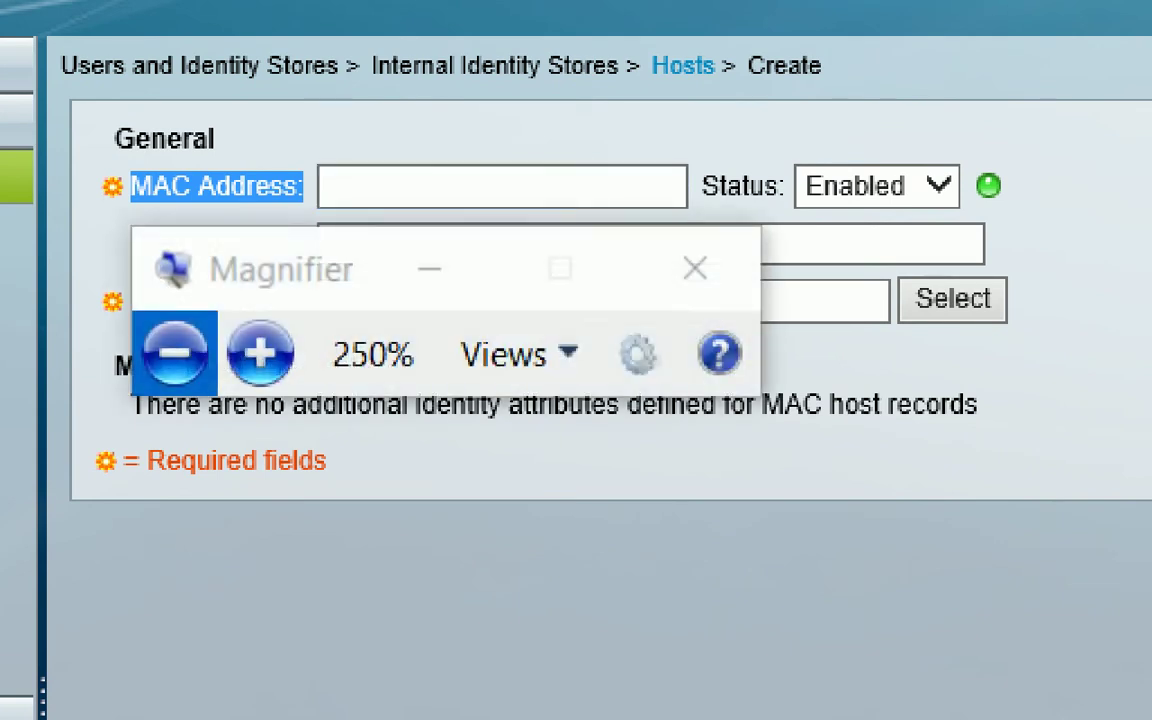
{"action": "left_click", "coordinate": [172, 278]}
{"action": "left_click", "coordinate": [52, 231]}
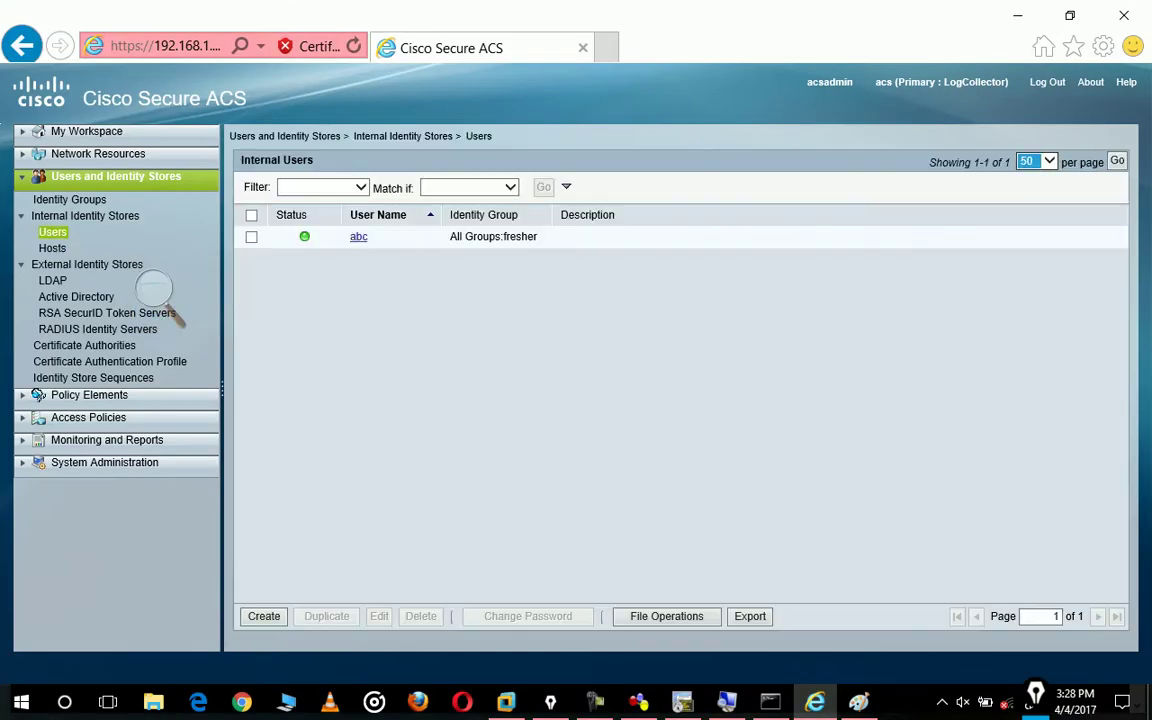
{"action": "left_click", "coordinate": [264, 616]}
Start a new internal user 'xyz' assigned to the root identity group
{"action": "left_click", "coordinate": [155, 290]}
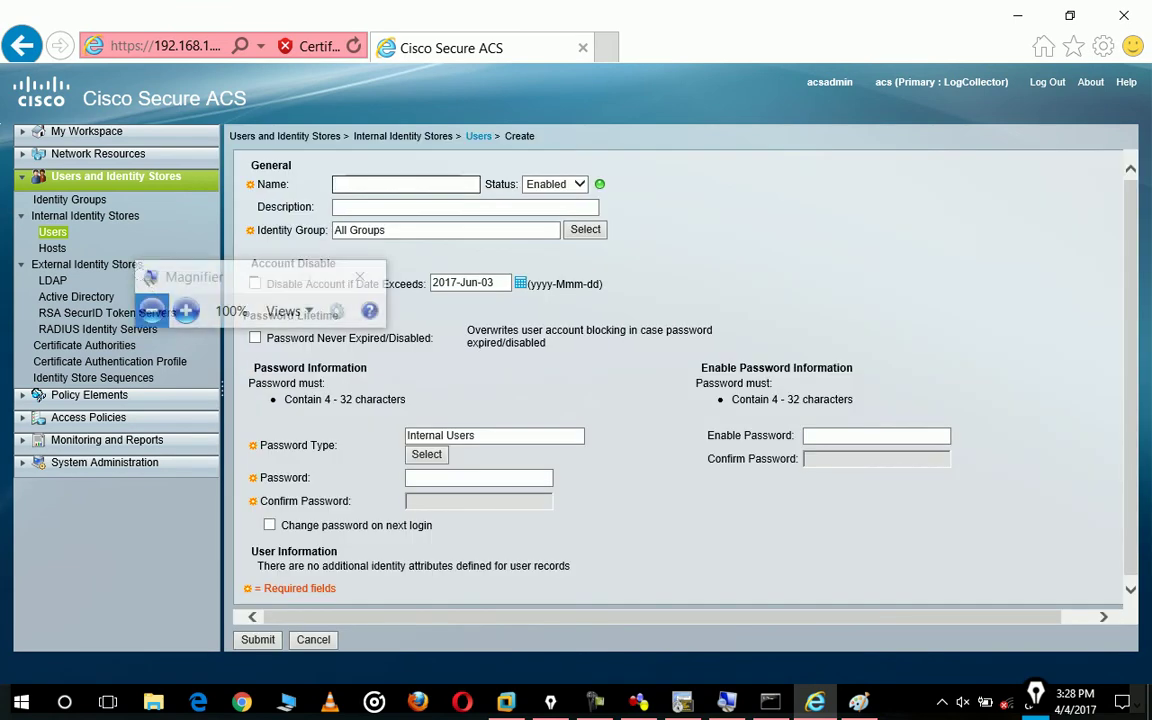
{"action": "left_click", "coordinate": [178, 309]}
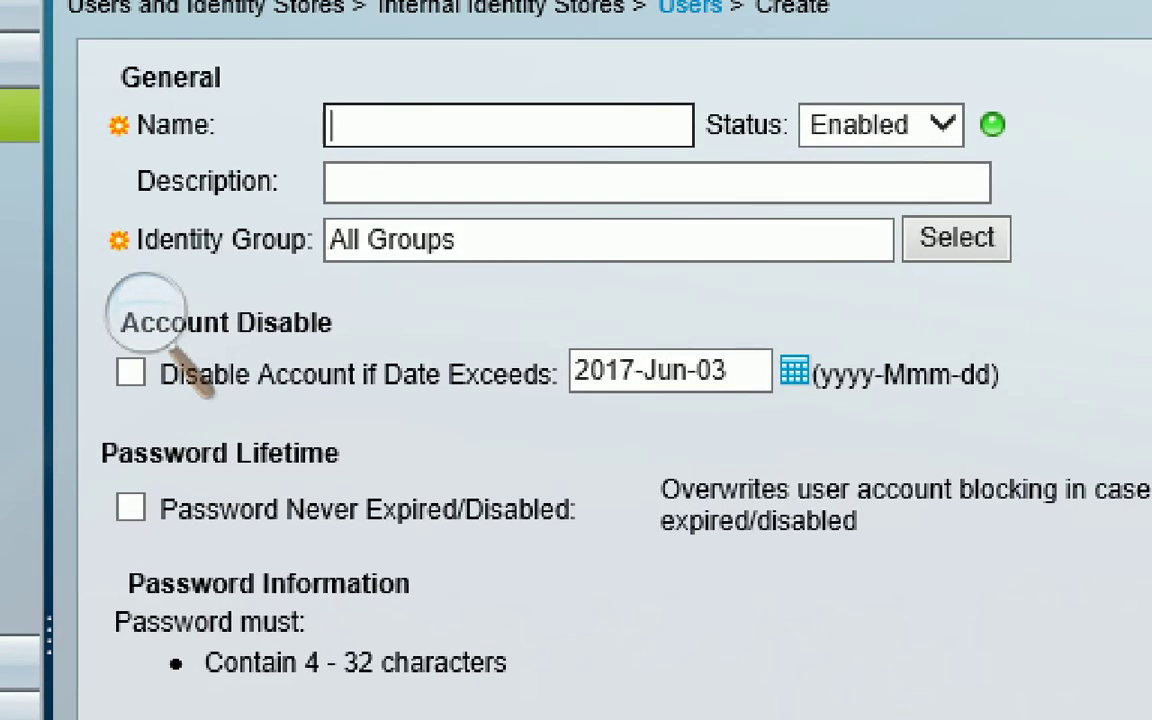
{"action": "type", "text": "xyz"}
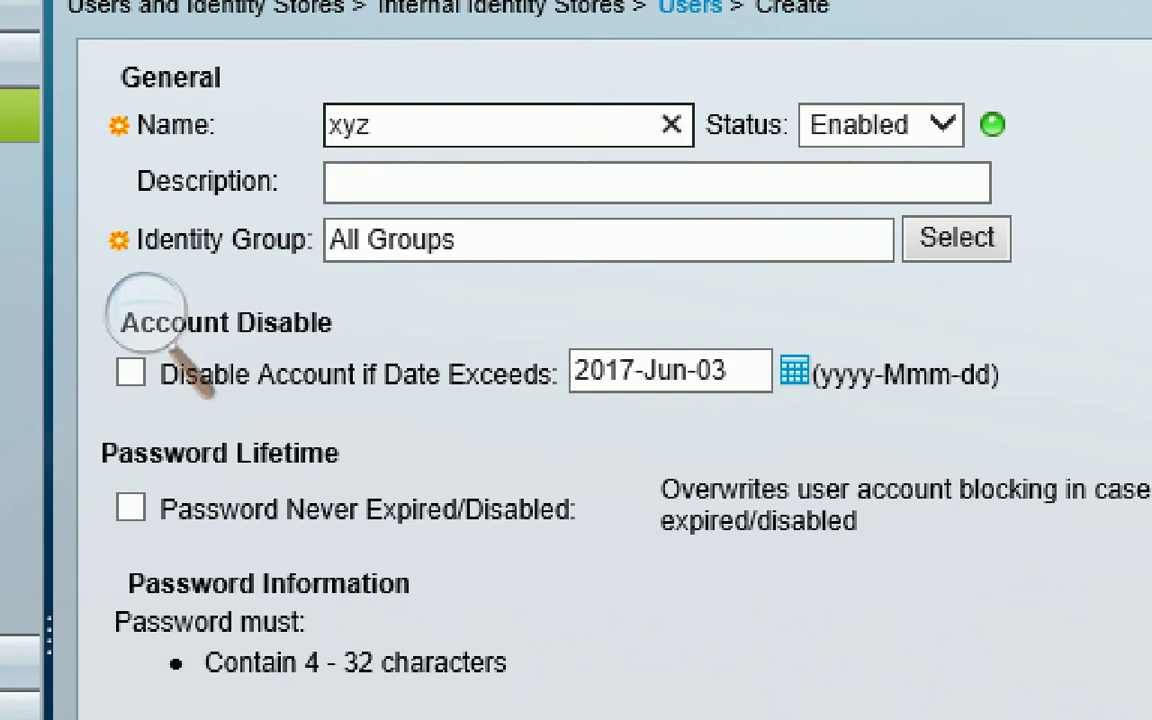
{"action": "left_click", "coordinate": [957, 238]}
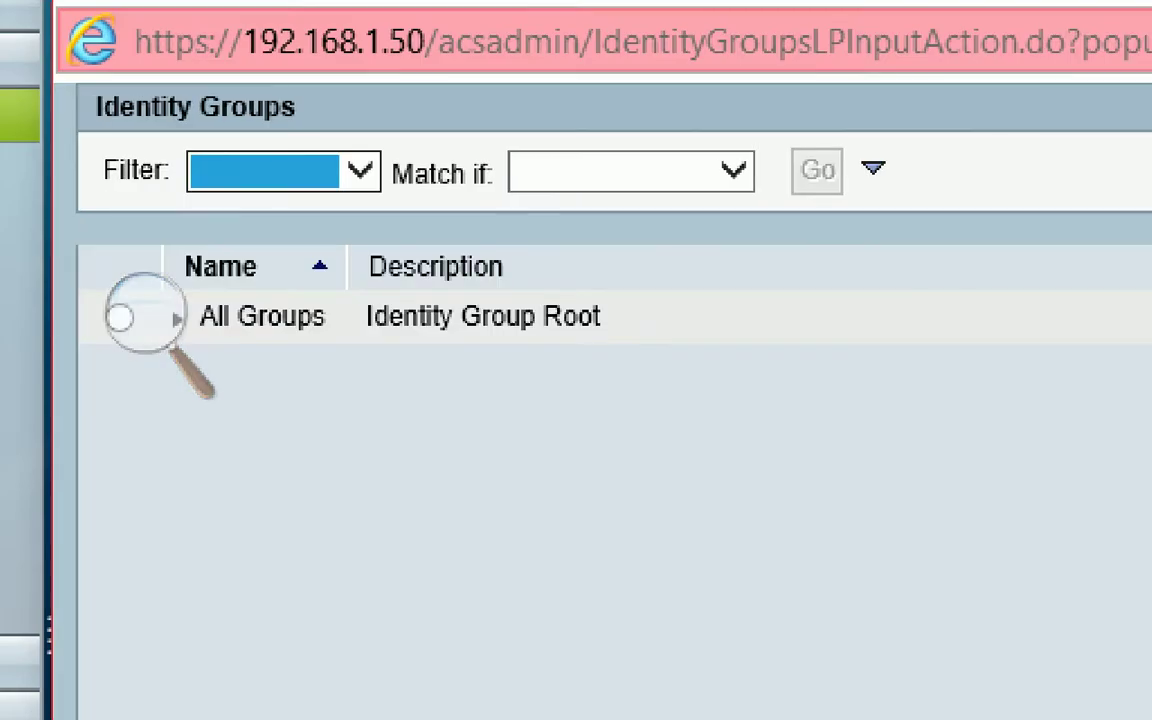
{"action": "left_click", "coordinate": [144, 314]}
{"action": "left_click_drag", "start_coordinate": [250, 305], "coordinate": [401, 590]}
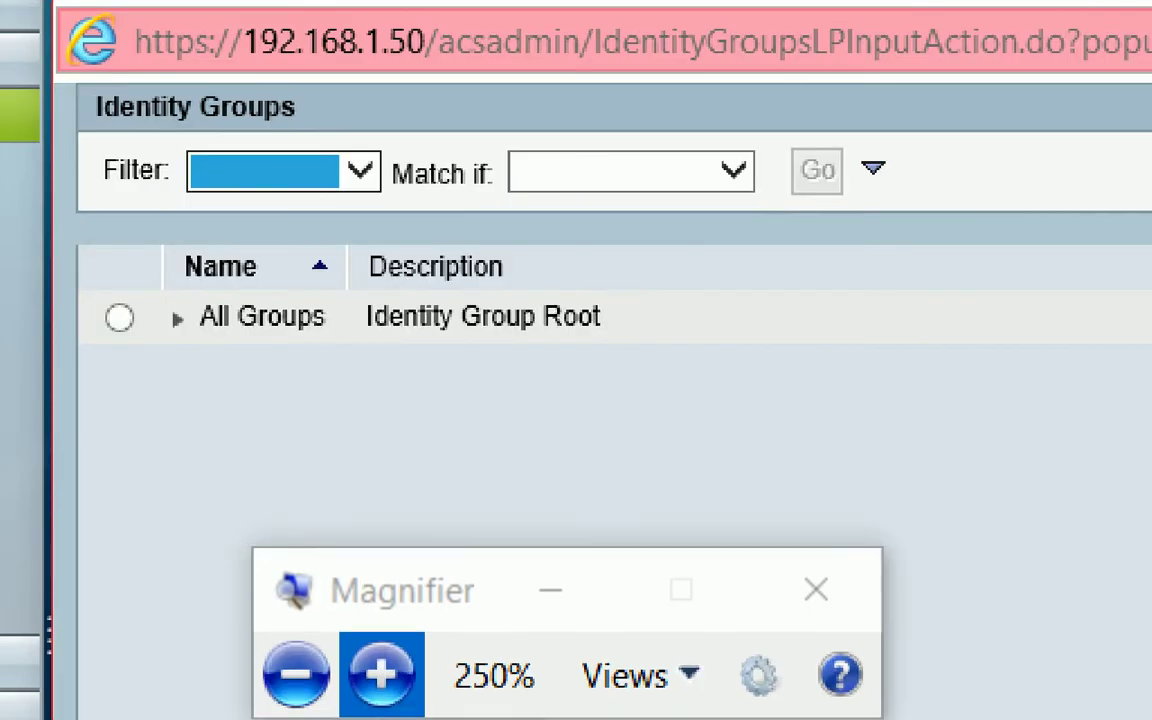
{"action": "left_click", "coordinate": [177, 317]}
{"action": "left_click", "coordinate": [119, 426]}
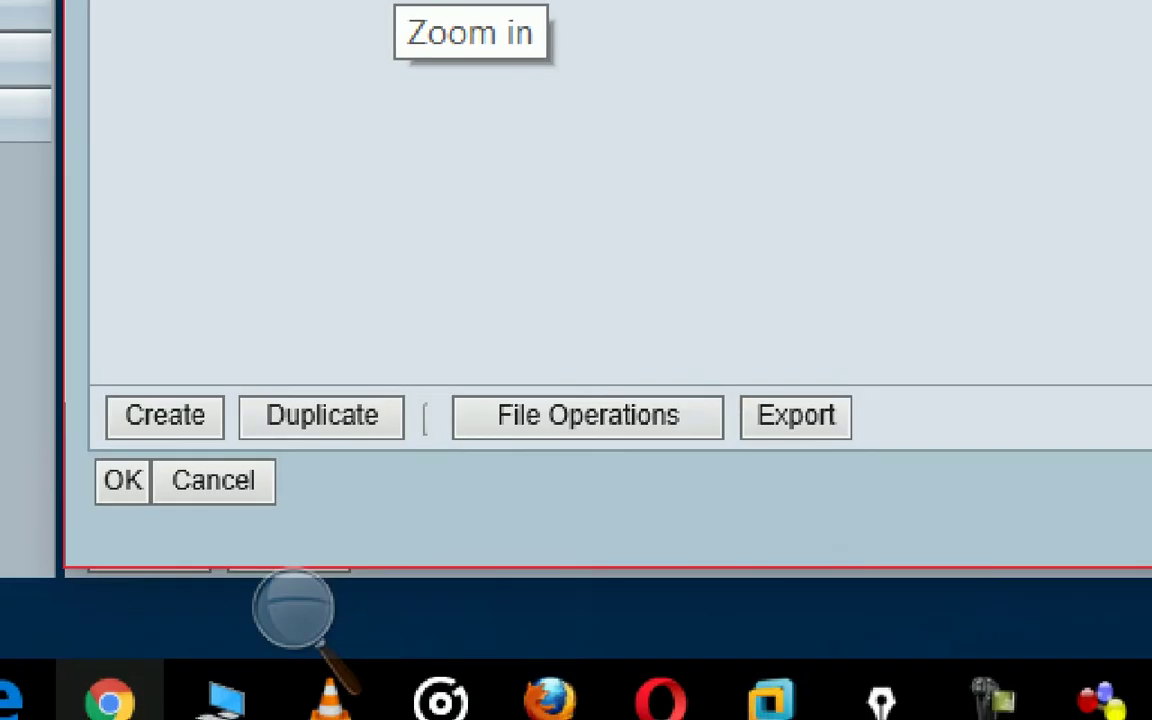
{"action": "left_click", "coordinate": [121, 478]}
Enter and confirm the user's password and enable password
{"action": "left_click", "coordinate": [560, 143]}
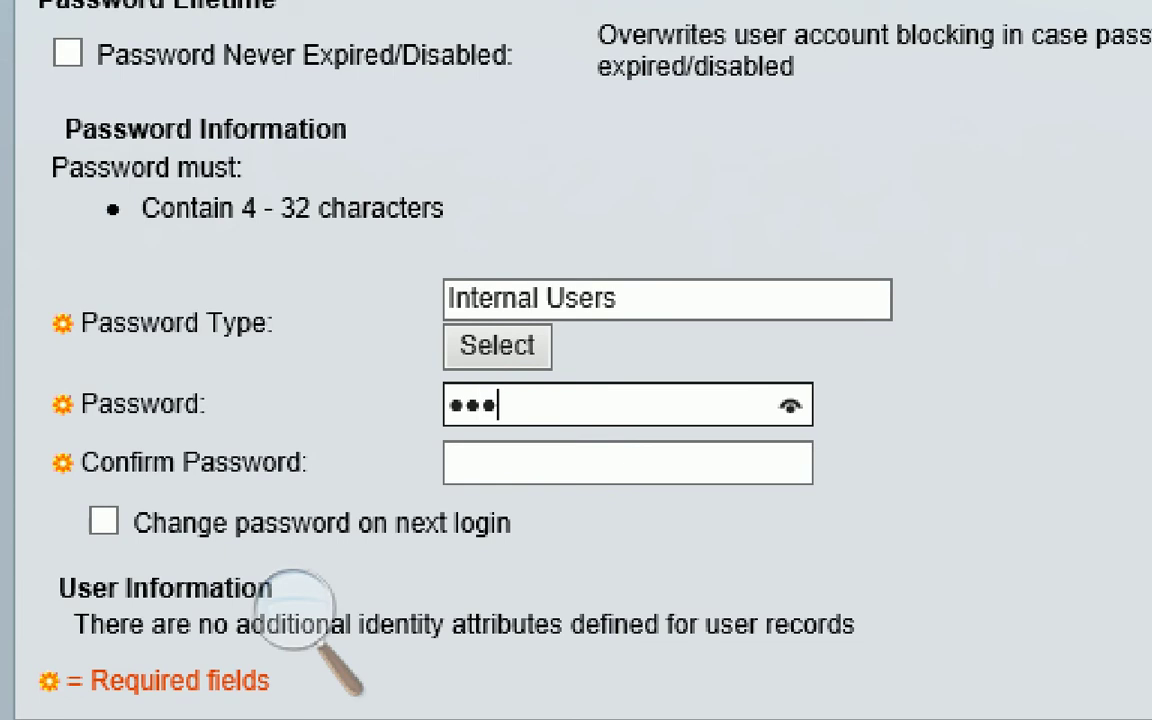
{"action": "key", "text": "Tab"}
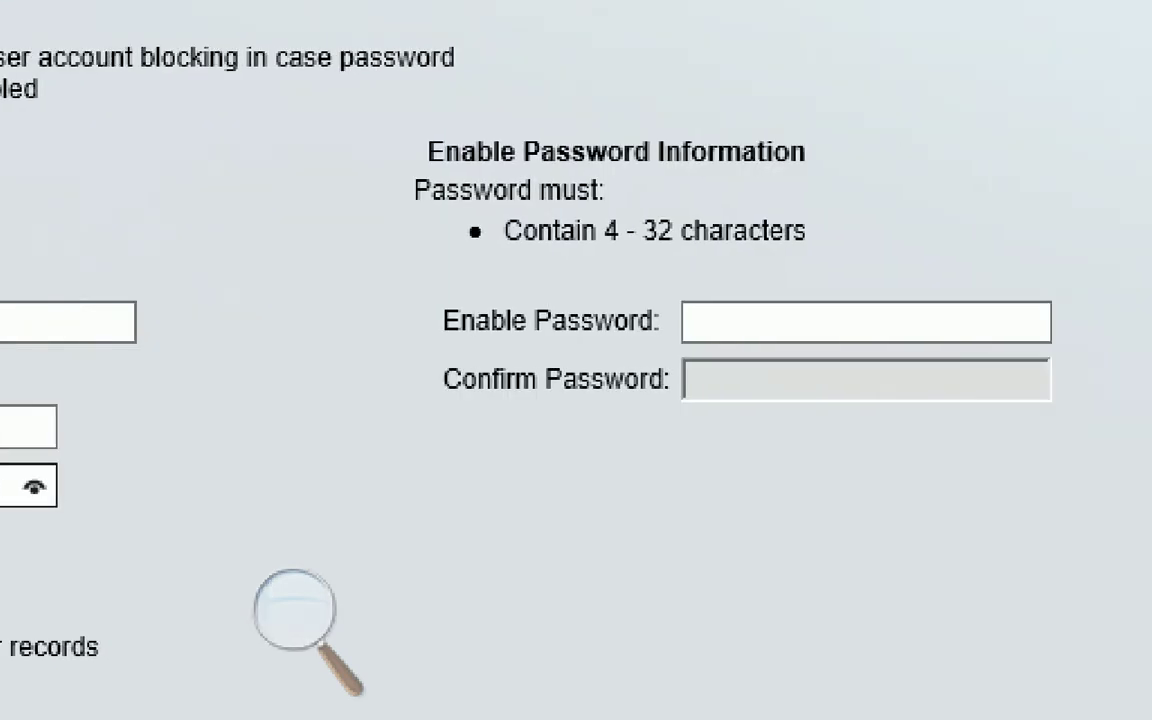
{"action": "key", "text": "Tab"}
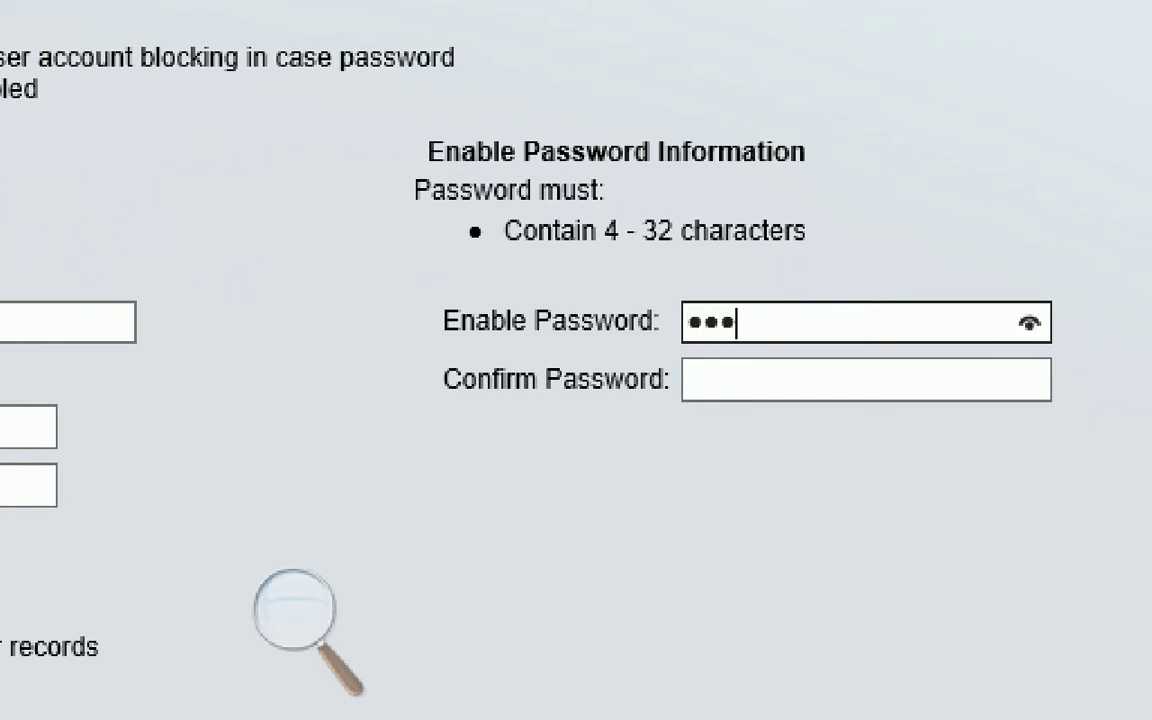
{"action": "key", "text": "Tab"}
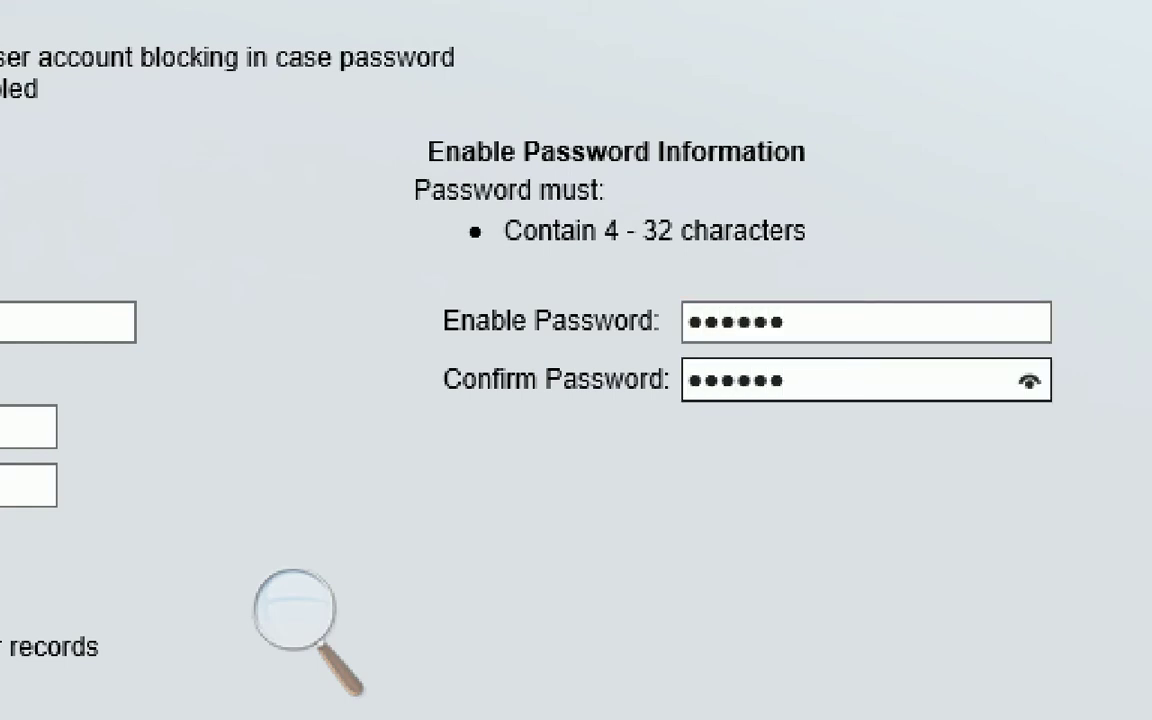
Submit user xyz so it is saved under All Groups:root
{"action": "left_click", "coordinate": [1029, 381]}
{"action": "key", "text": "Tab"}
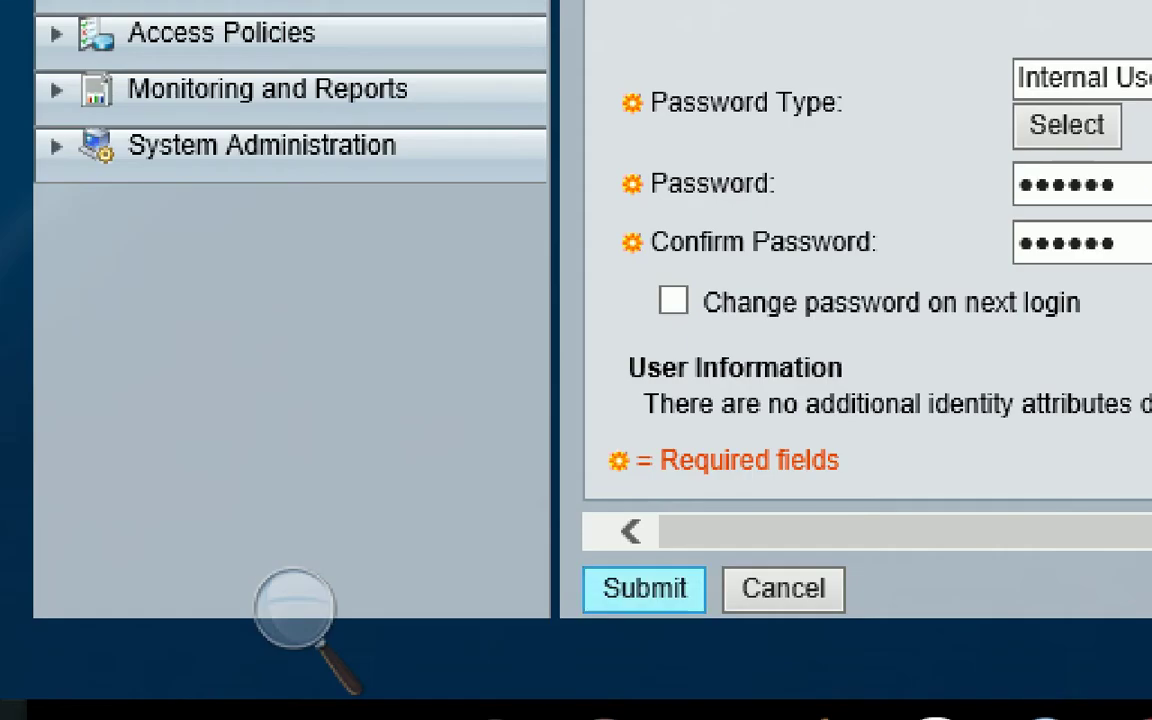
{"action": "key", "text": "Return"}
{"action": "left_click", "coordinate": [296, 672]}
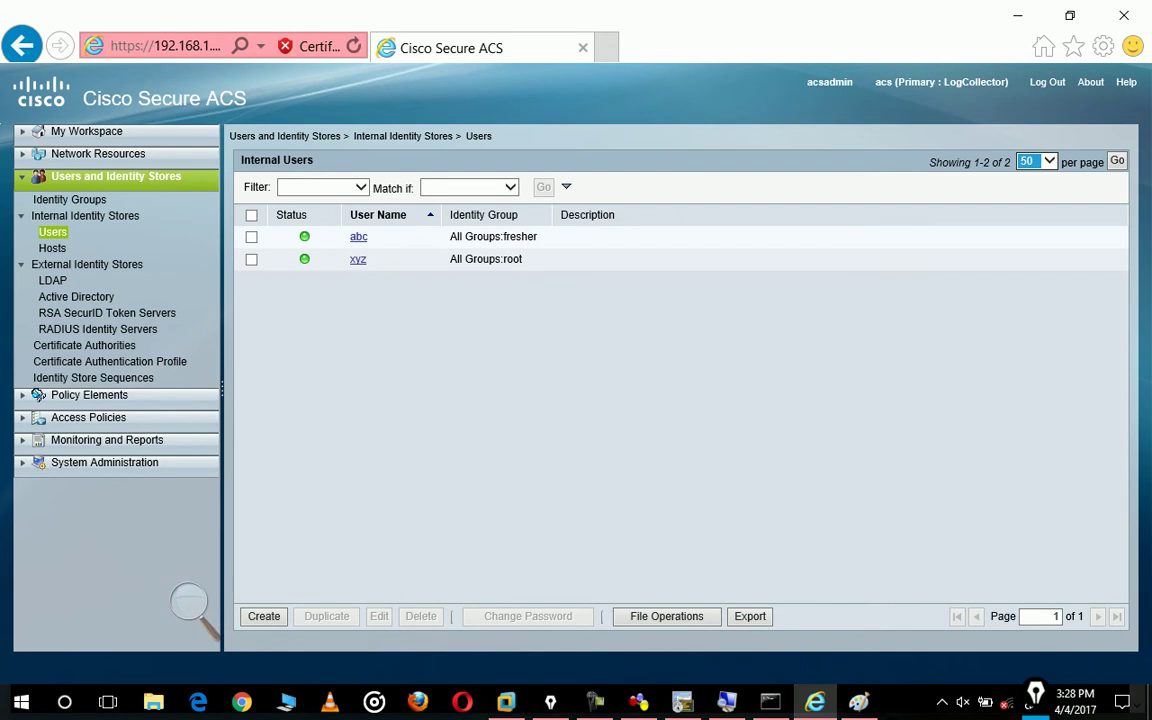
{"action": "left_click", "coordinate": [188, 600]}
Expand Policy Elements and open the Device Administration Shell Profiles list
{"action": "left_click", "coordinate": [221, 622]}
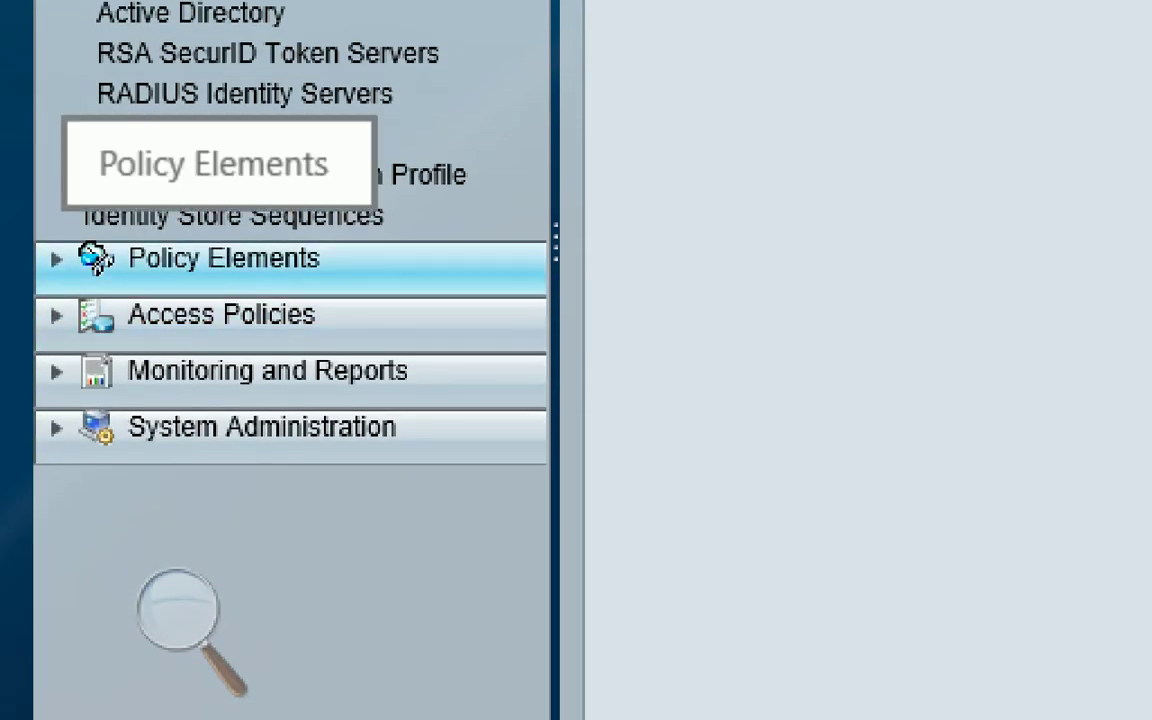
{"action": "left_click", "coordinate": [220, 262]}
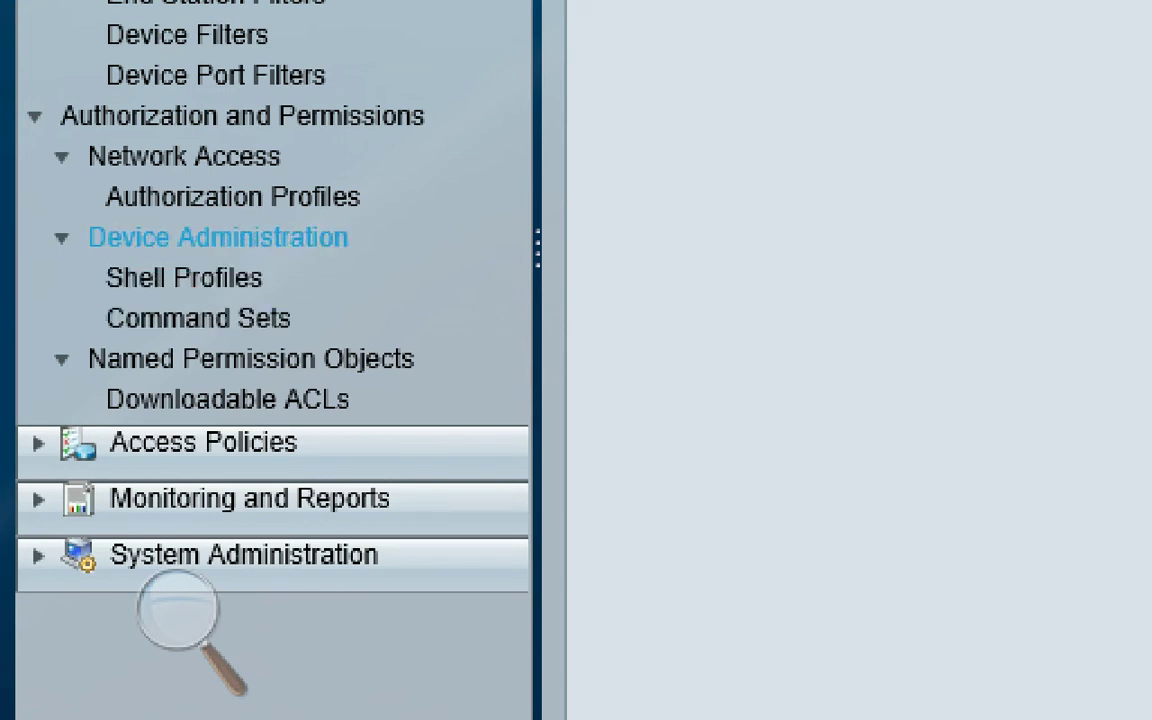
{"action": "left_click", "coordinate": [184, 278]}
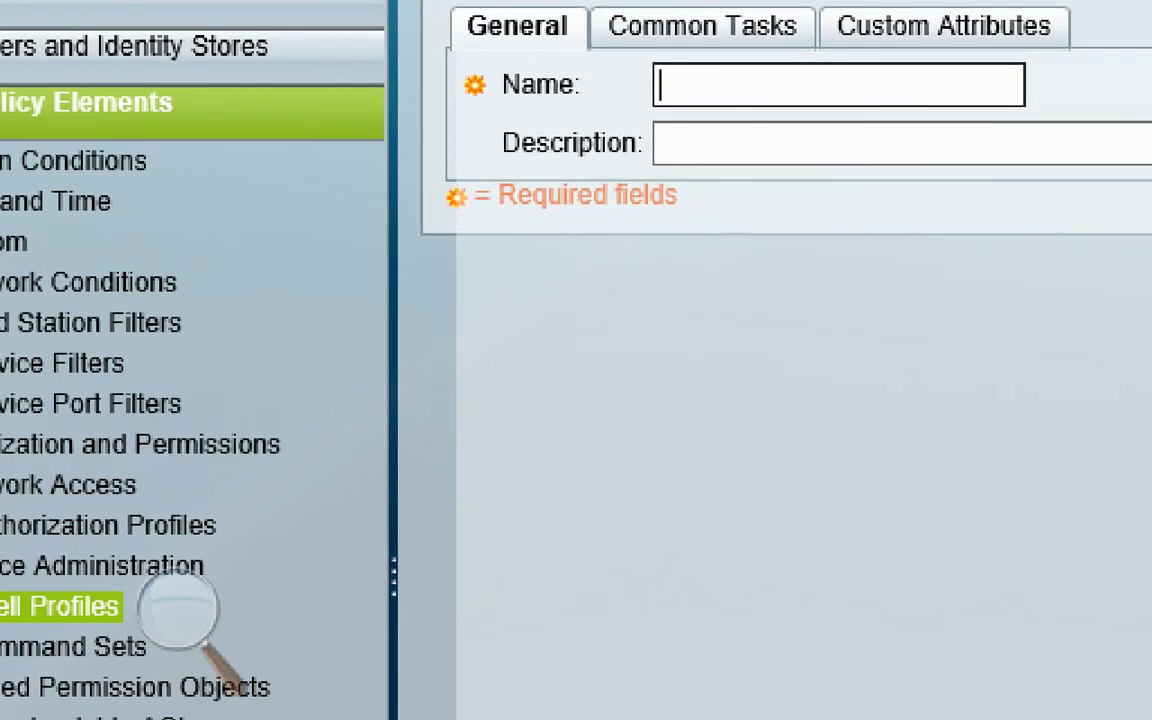
Name the profile 'fresher shell' and set default privilege to static 1
{"action": "type", "text": "fre"}
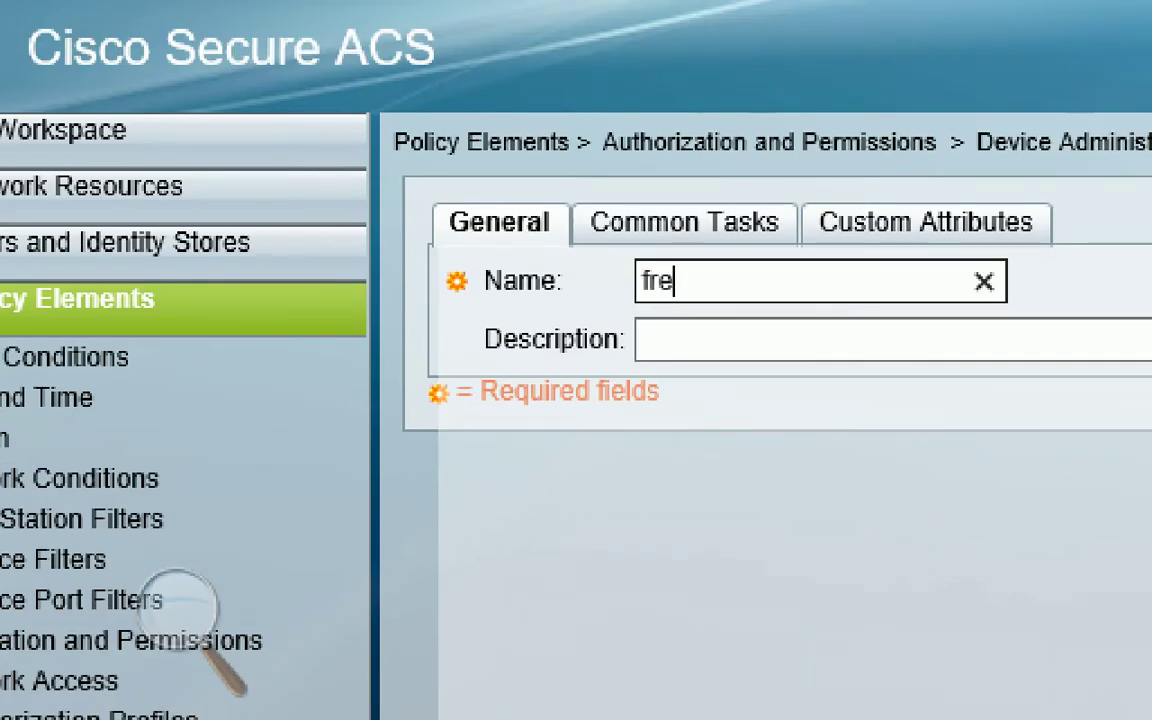
{"action": "type", "text": "sher shell"}
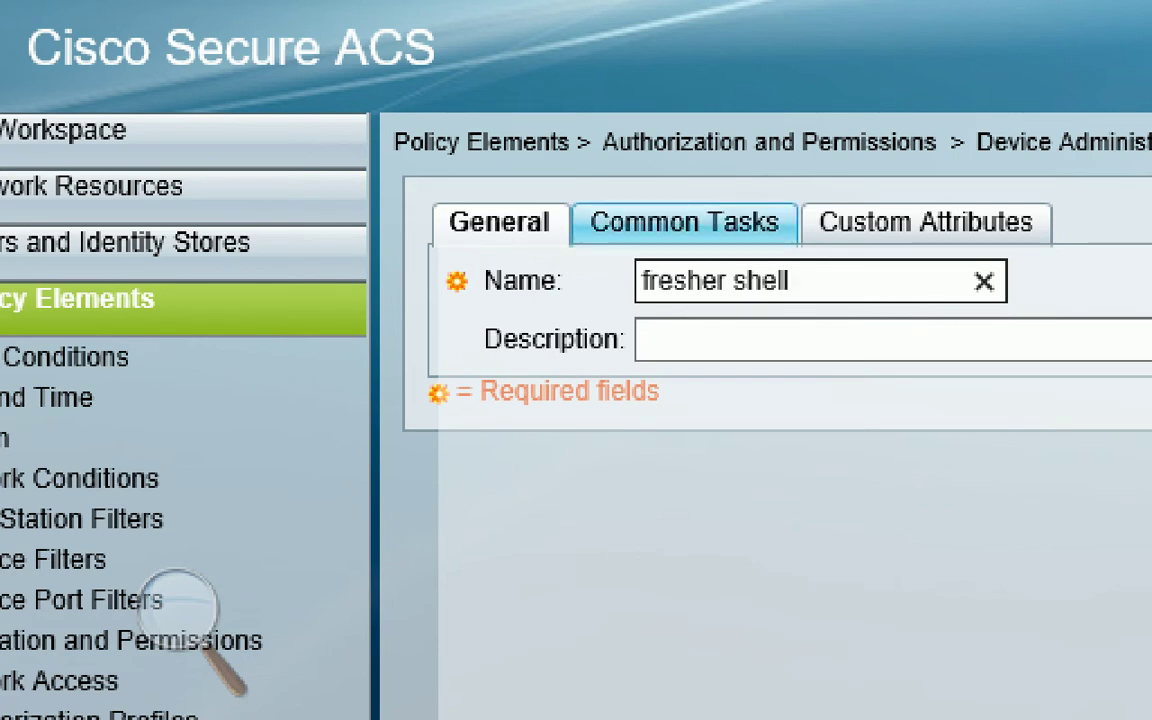
{"action": "left_click", "coordinate": [684, 222]}
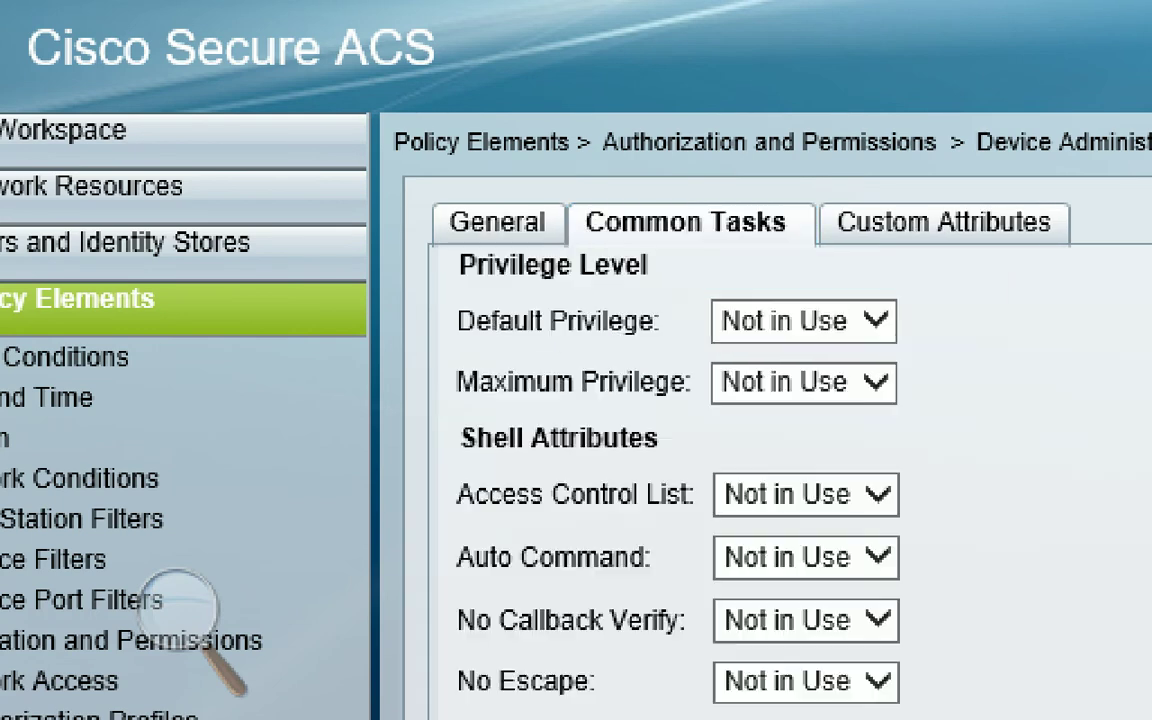
{"action": "left_click_drag", "start_coordinate": [457, 321], "coordinate": [662, 321]}
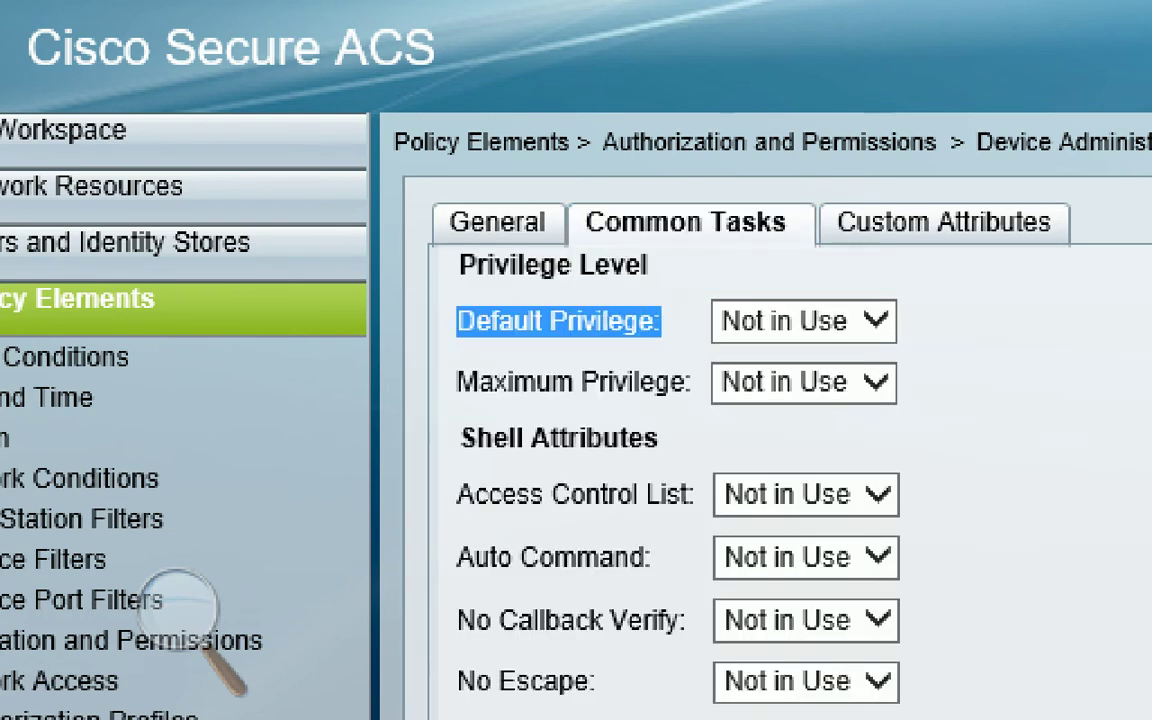
{"action": "left_click", "coordinate": [803, 321]}
{"action": "left_click", "coordinate": [758, 350]}
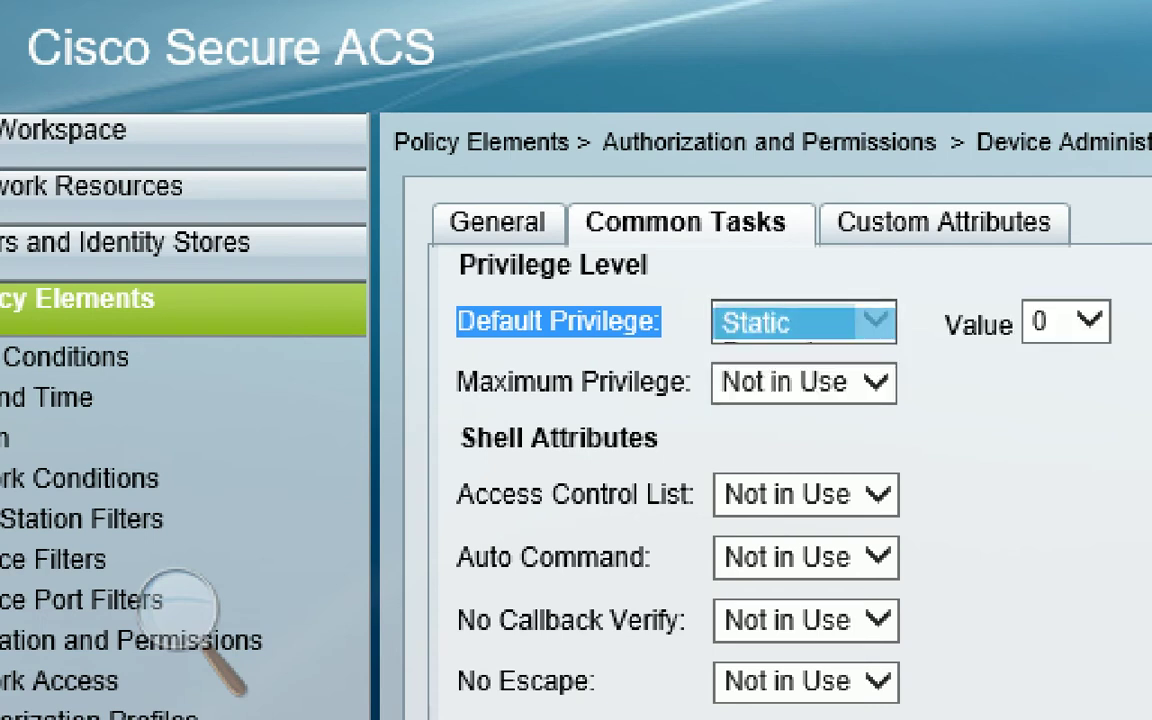
{"action": "left_click", "coordinate": [1066, 321]}
{"action": "left_click", "coordinate": [1040, 348]}
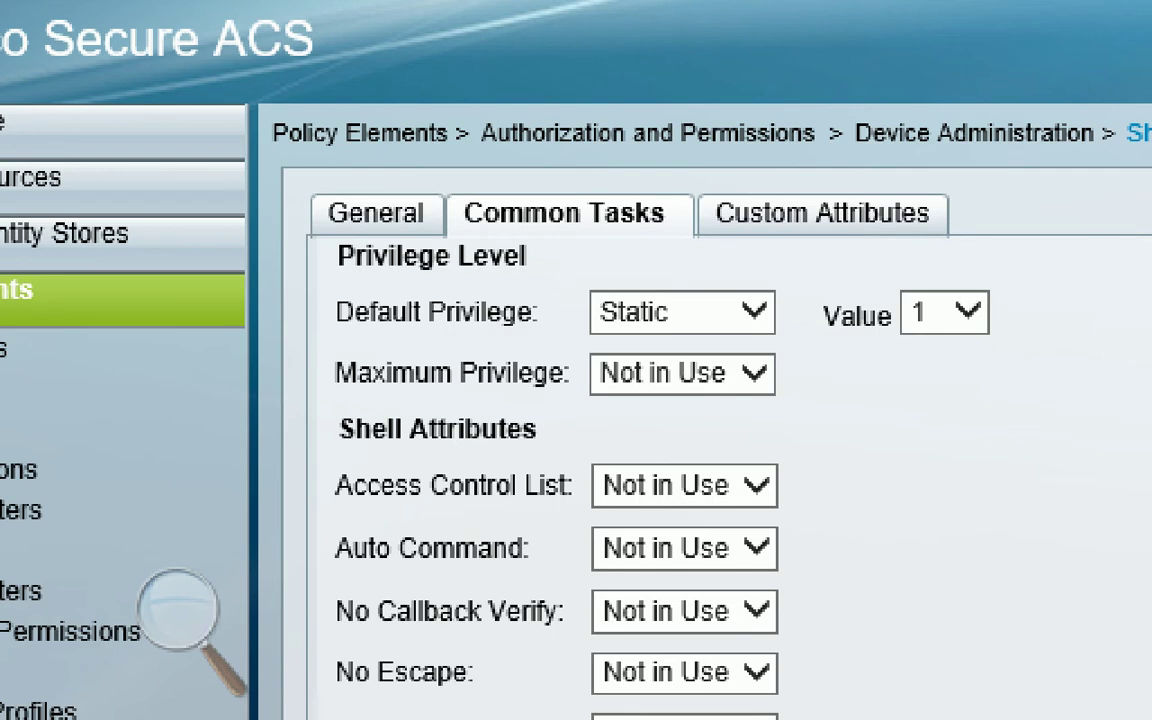
Set maximum privilege to static 10, keeping default privilege at 1
{"action": "key", "text": "Tab"}
{"action": "key", "text": "alt+Down"}
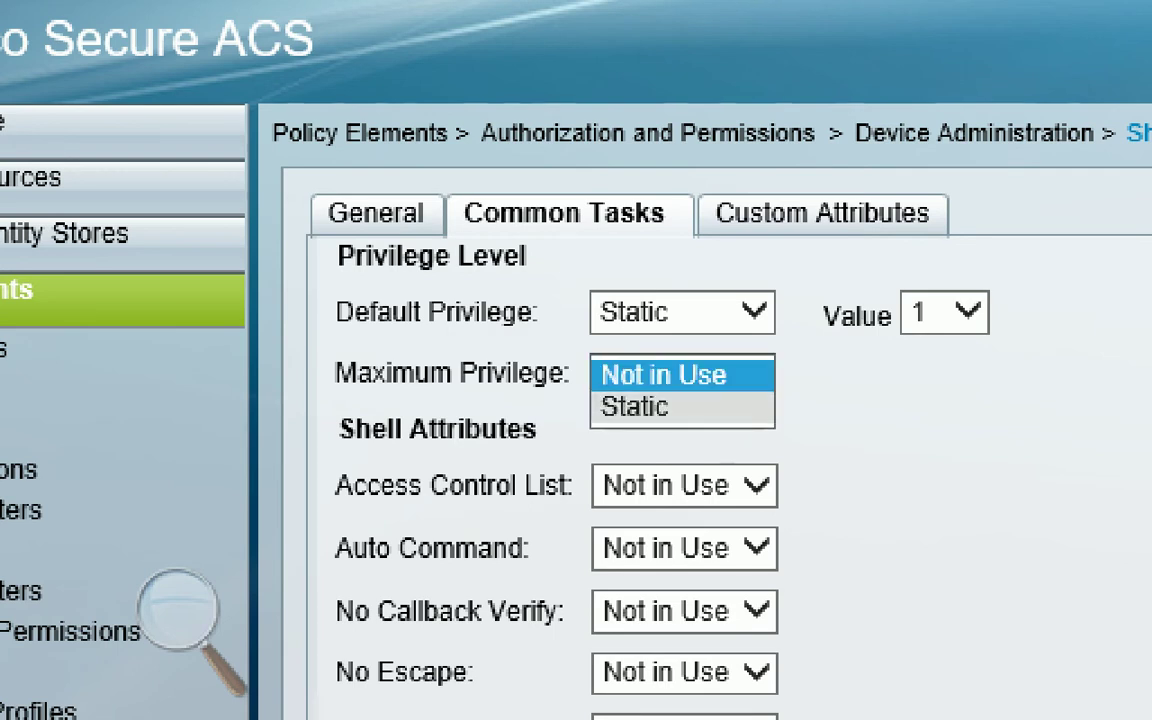
{"action": "key", "text": "Down"}
{"action": "key", "text": "Return"}
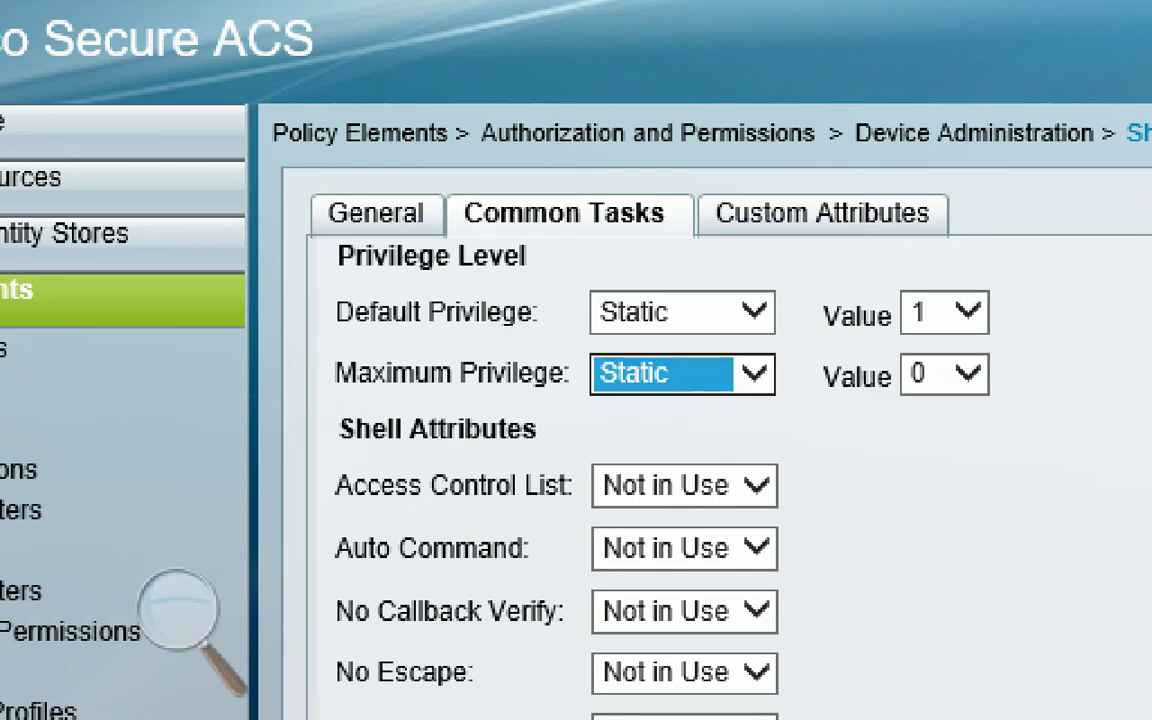
{"action": "key", "text": "Tab"}
{"action": "key", "text": "alt+Down"}
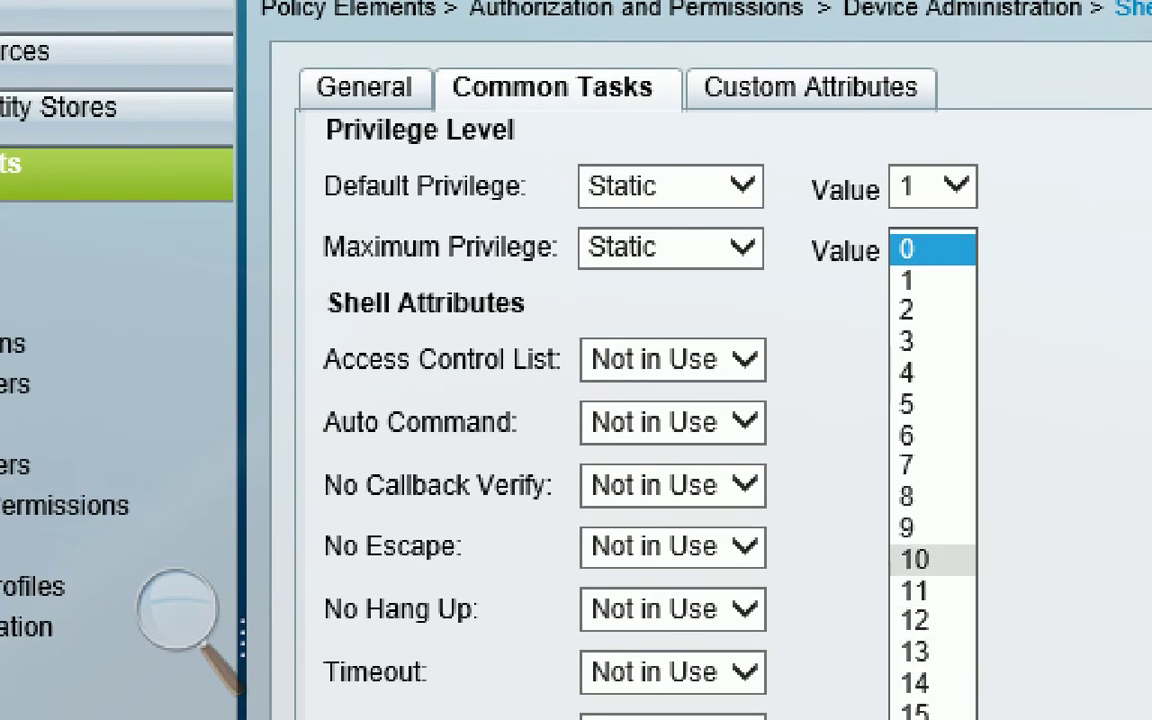
{"action": "key", "text": "Down"}
{"action": "key", "text": "Down"}
{"action": "key", "text": "Down"}
{"action": "key", "text": "Down"}
{"action": "key", "text": "Down"}
{"action": "key", "text": "Down"}
{"action": "key", "text": "Down"}
{"action": "key", "text": "Down"}
{"action": "key", "text": "Down"}
{"action": "key", "text": "Down"}
{"action": "key", "text": "Return"}
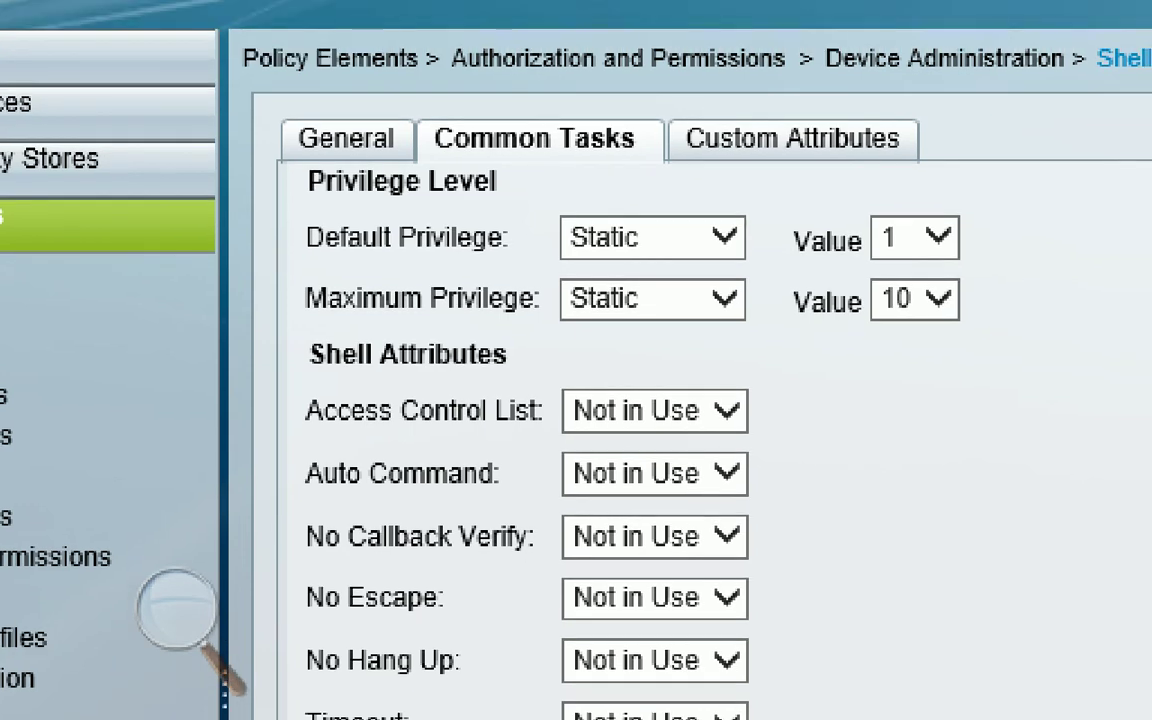
{"action": "key", "text": "shift+Tab"}
{"action": "key", "text": "shift+Tab"}
{"action": "key", "text": "alt+Down"}
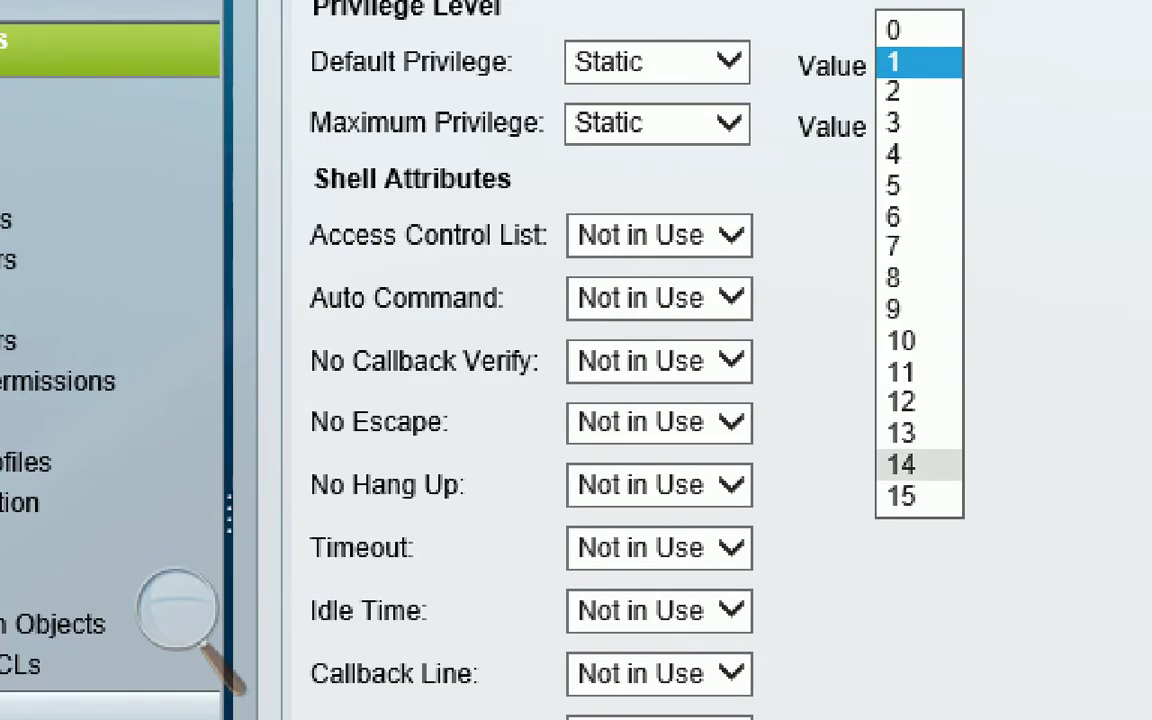
{"action": "key", "text": "Down"}
{"action": "key", "text": "Down"}
{"action": "key", "text": "Down"}
{"action": "key", "text": "Down"}
{"action": "key", "text": "Down"}
{"action": "key", "text": "Down"}
{"action": "key", "text": "Down"}
{"action": "key", "text": "Down"}
{"action": "key", "text": "Down"}
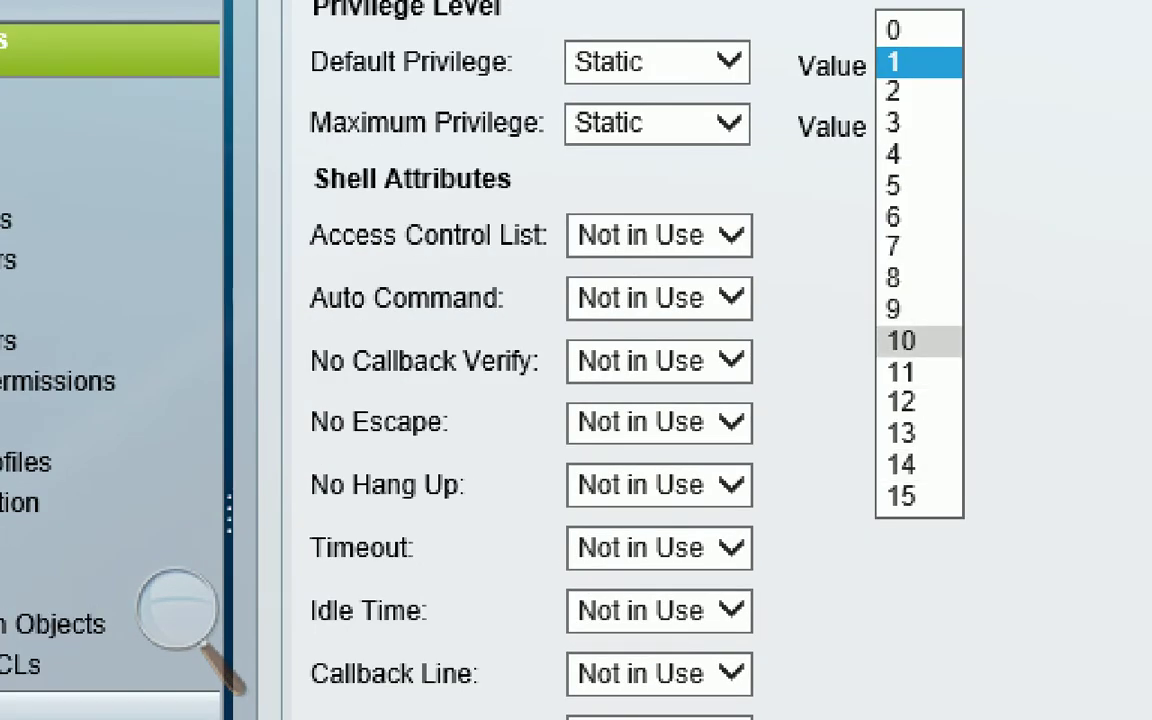
{"action": "key", "text": "Return"}
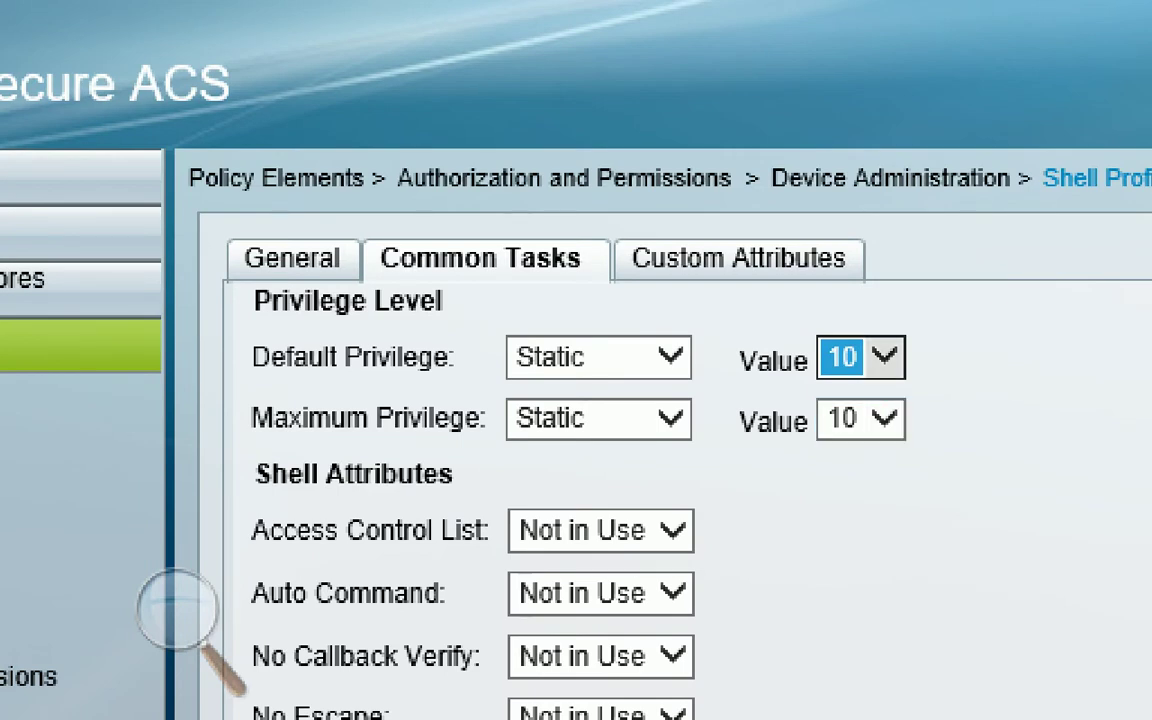
{"action": "left_click", "coordinate": [884, 357]}
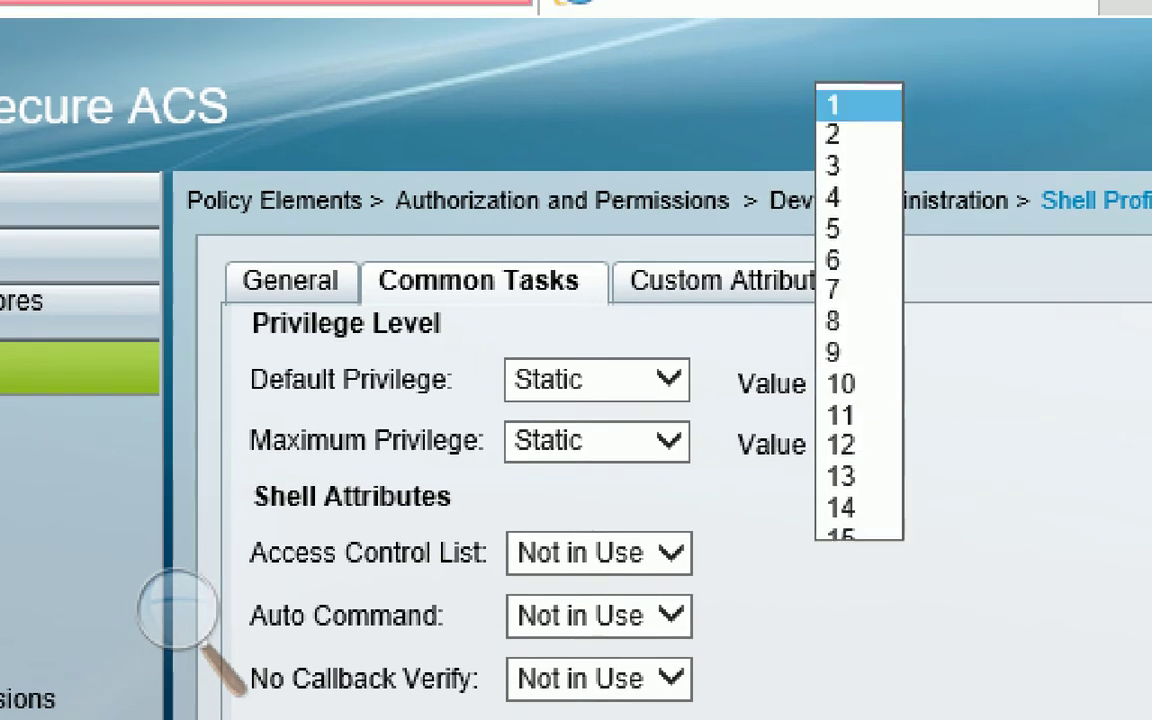
{"action": "left_click", "coordinate": [828, 105]}
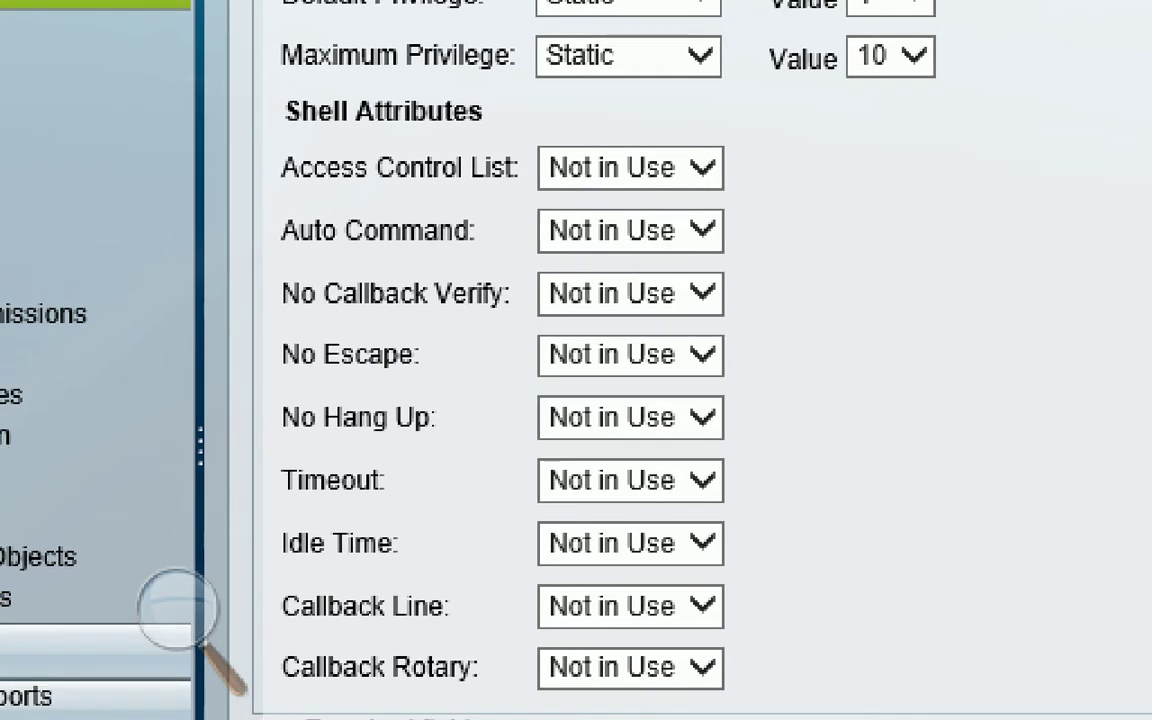
{"action": "left_click_drag", "start_coordinate": [282, 480], "coordinate": [560, 495]}
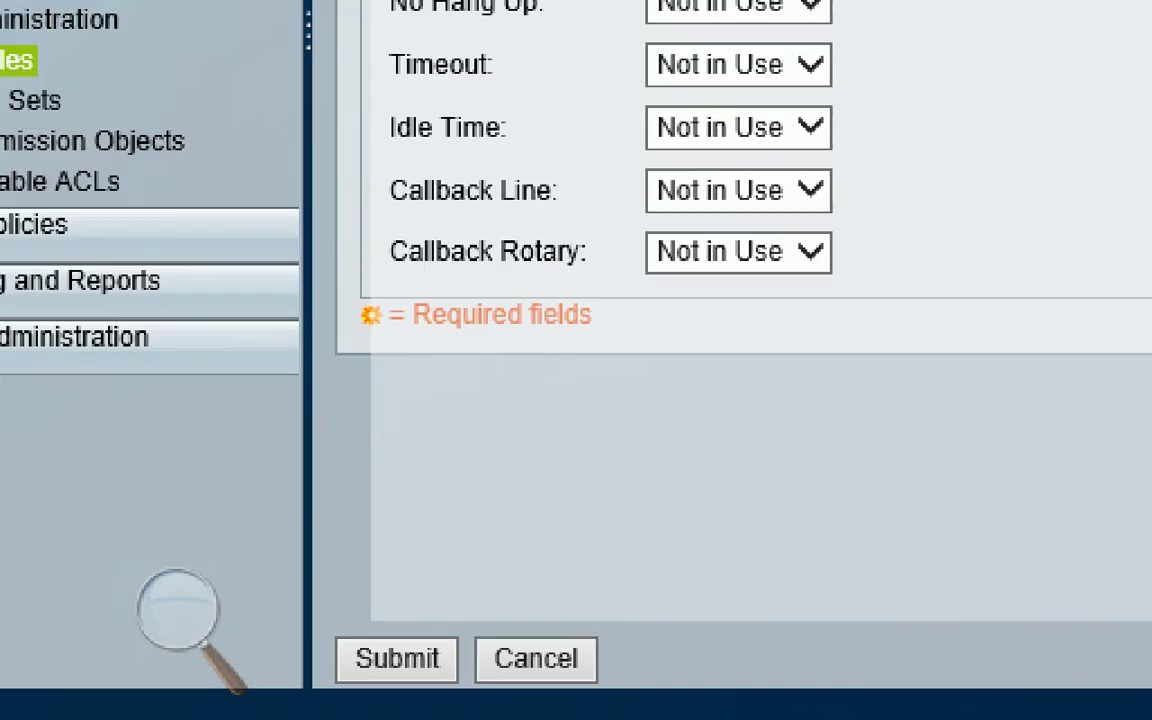
Save fresher shell and start a 'root shell' profile with static default privilege 1
{"action": "key", "text": "Return"}
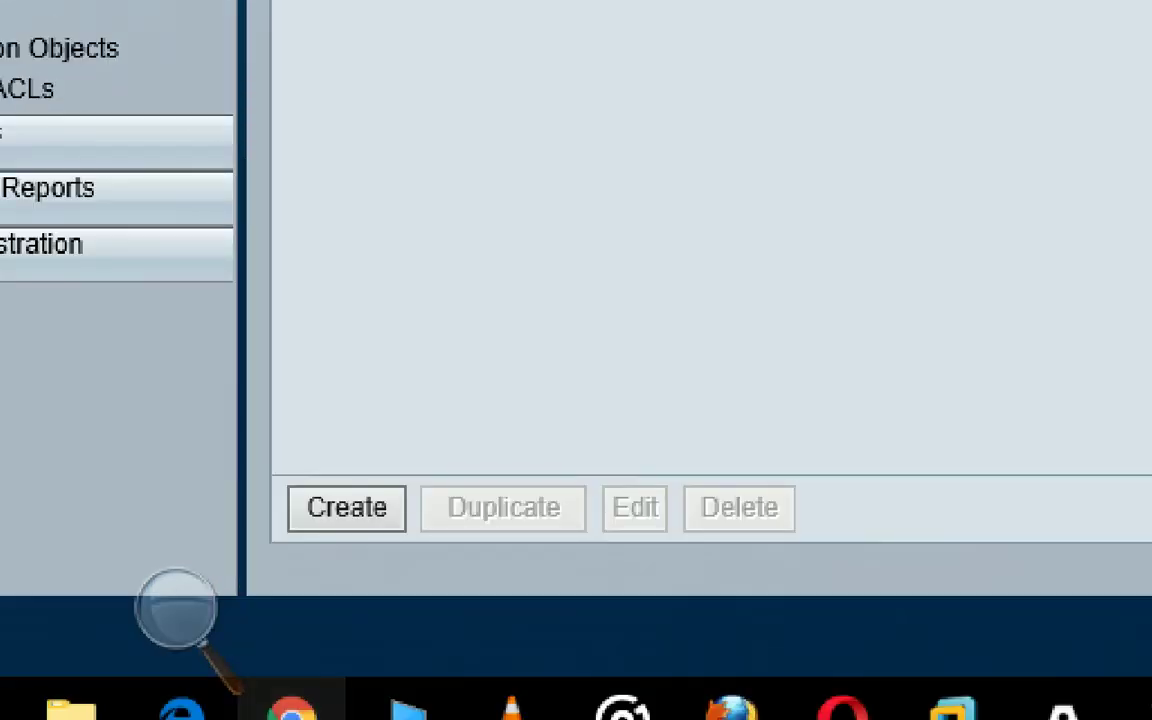
{"action": "key", "text": "Return"}
{"action": "type", "text": "root shell"}
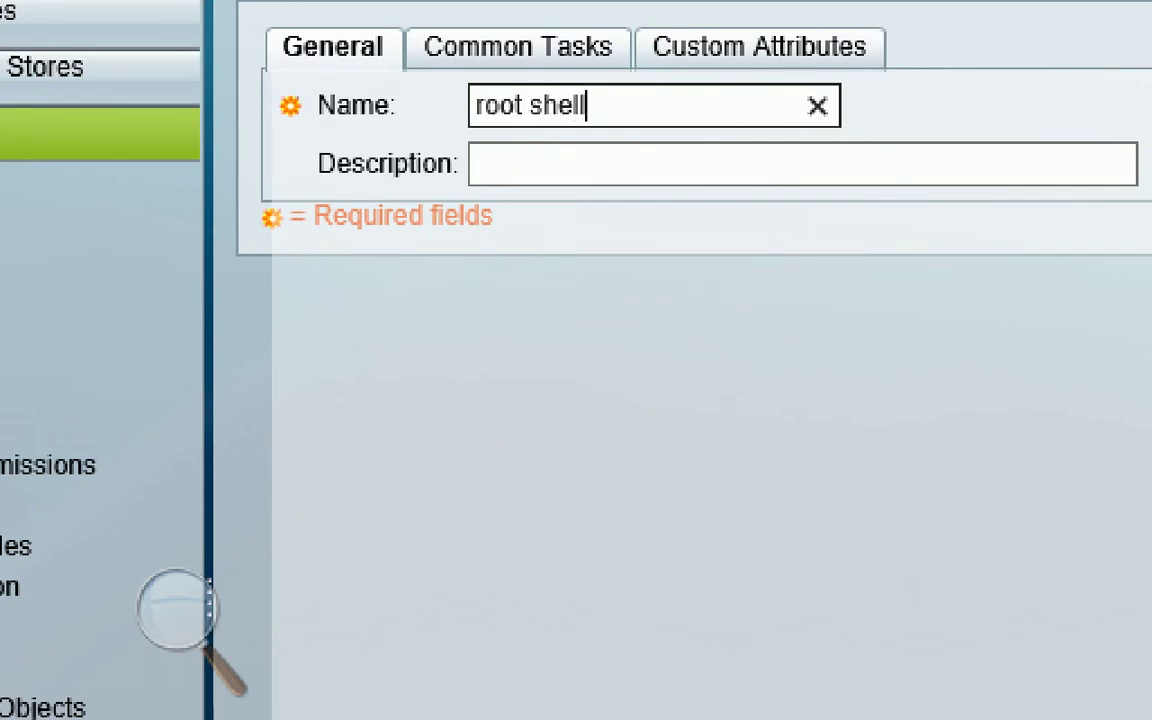
{"action": "left_click", "coordinate": [518, 47]}
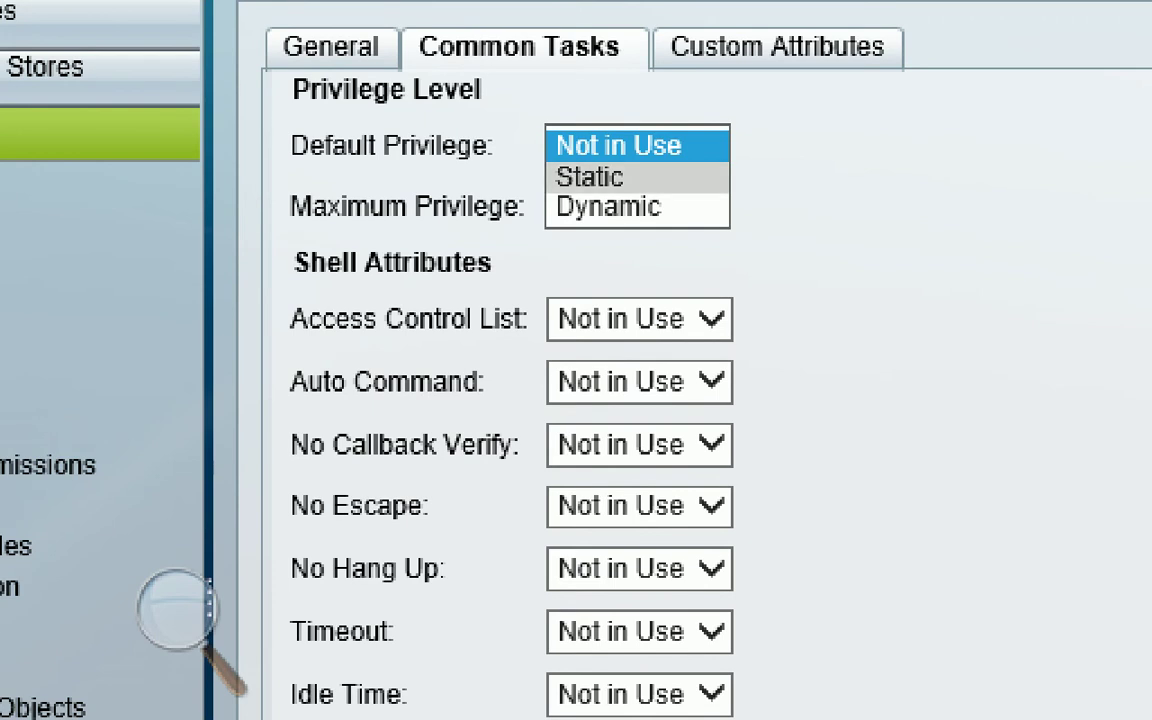
{"action": "left_click", "coordinate": [590, 176]}
{"action": "left_click", "coordinate": [898, 148]}
{"action": "left_click", "coordinate": [873, 177]}
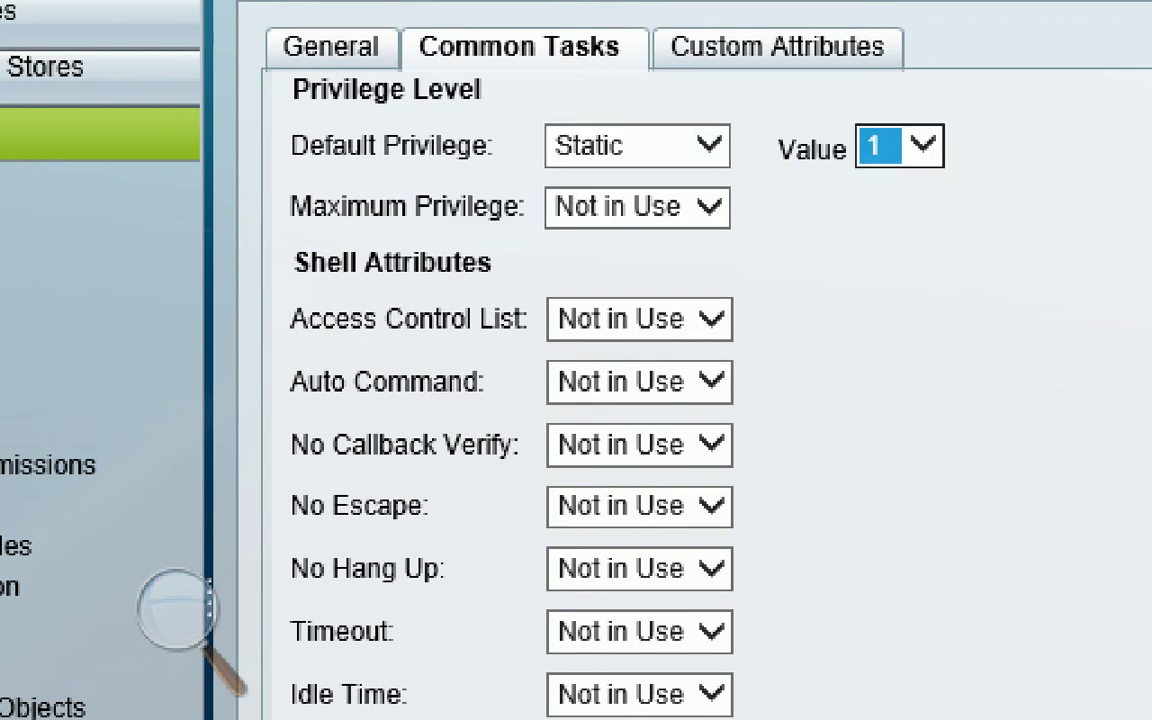
Set the root shell's maximum privilege to static 15 and save it
{"action": "left_click", "coordinate": [637, 207]}
{"action": "left_click", "coordinate": [600, 239]}
{"action": "left_click", "coordinate": [899, 207]}
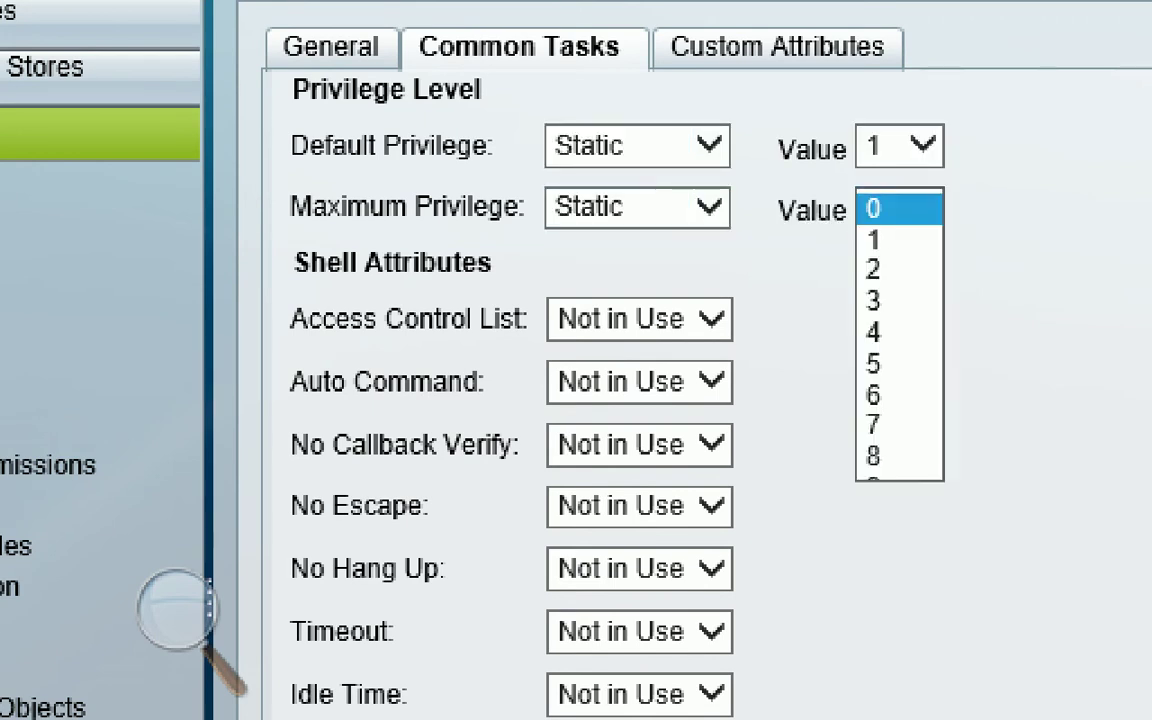
{"action": "key", "text": "Return"}
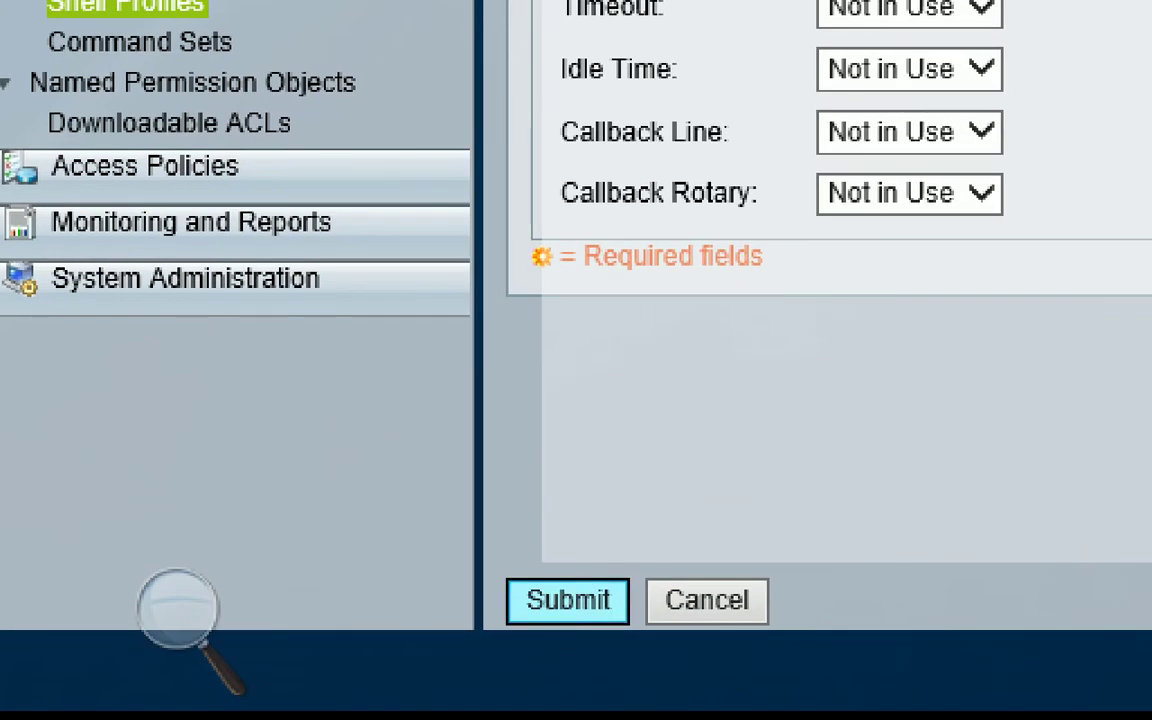
{"action": "left_click", "coordinate": [567, 600]}
{"action": "left_click", "coordinate": [178, 608]}
{"action": "left_click", "coordinate": [178, 672]}
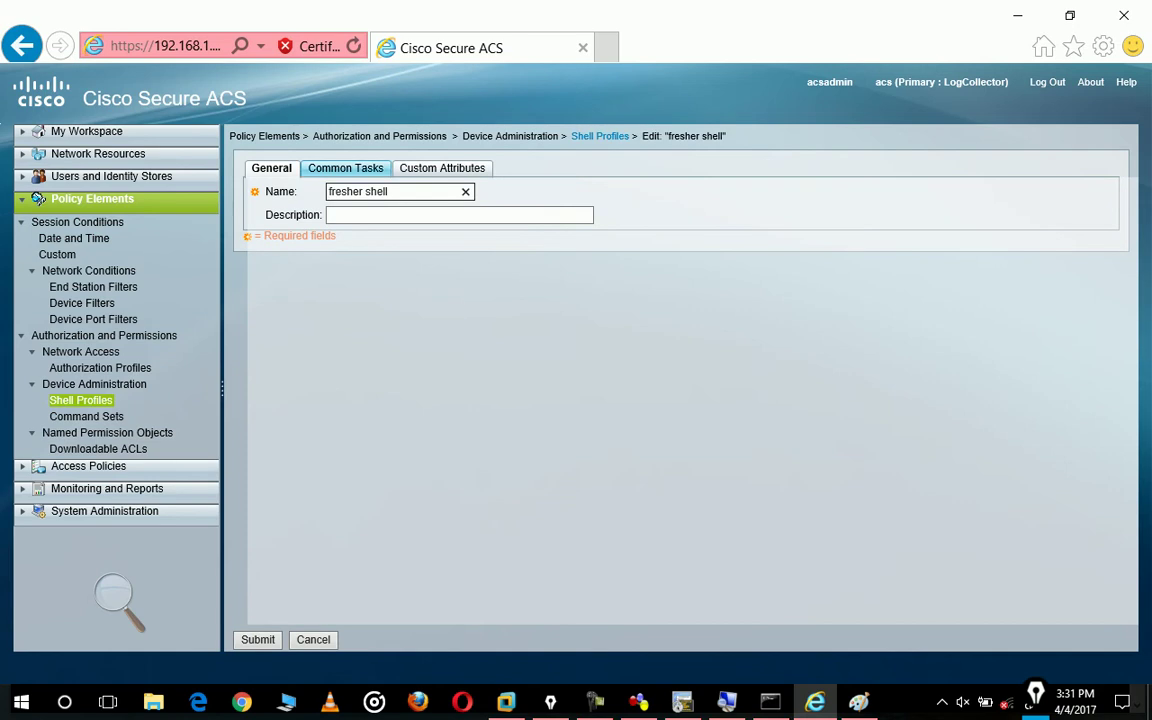
Review the fresher shell and root shell privilege settings, cancelling each without changes
{"action": "left_click", "coordinate": [346, 168]}
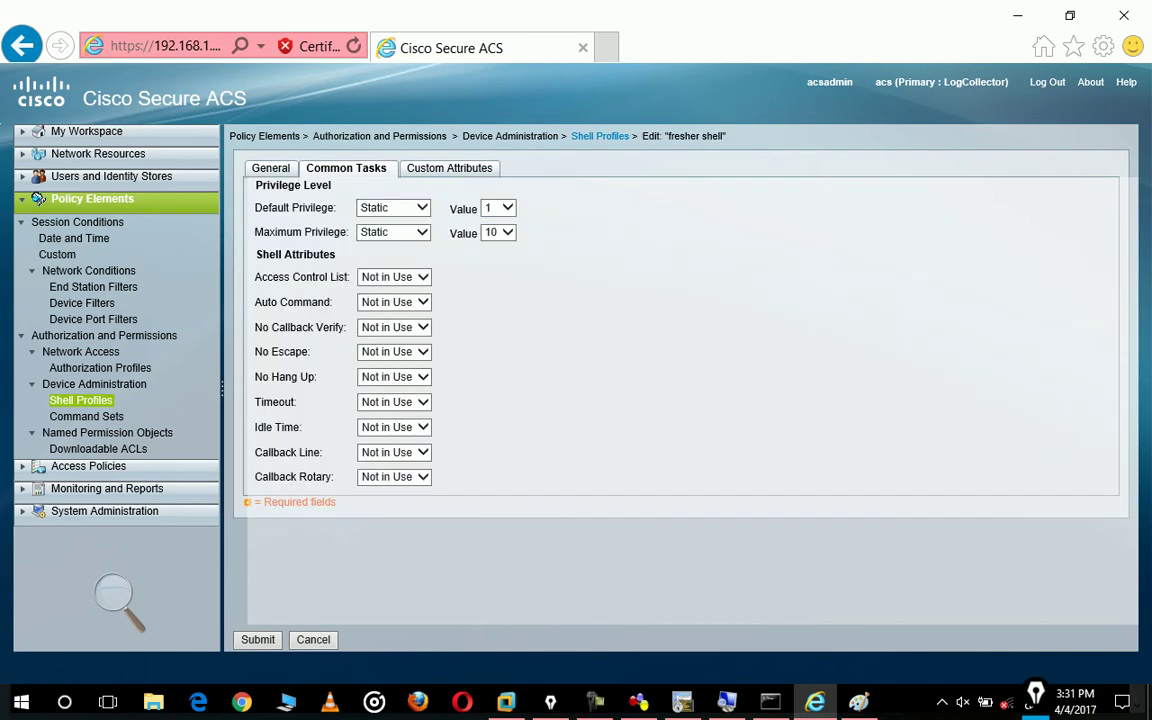
{"action": "left_click", "coordinate": [497, 232]}
{"action": "left_click", "coordinate": [313, 639]}
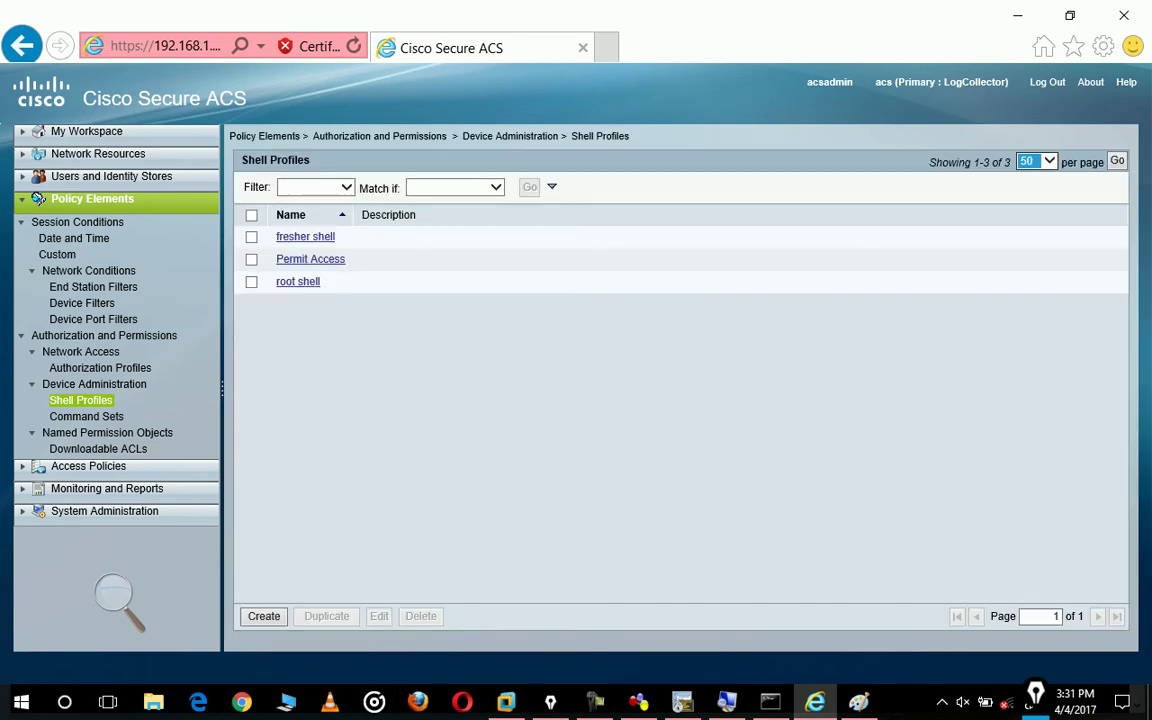
{"action": "left_click", "coordinate": [297, 280]}
{"action": "left_click", "coordinate": [345, 168]}
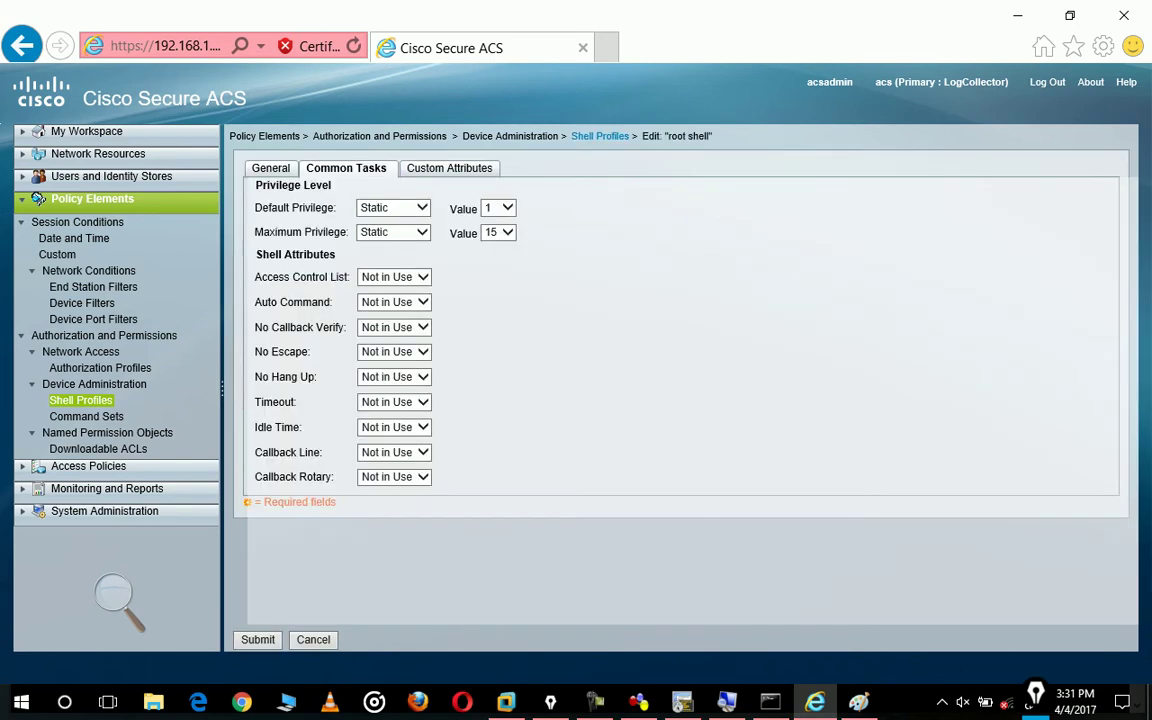
{"action": "left_click", "coordinate": [313, 639]}
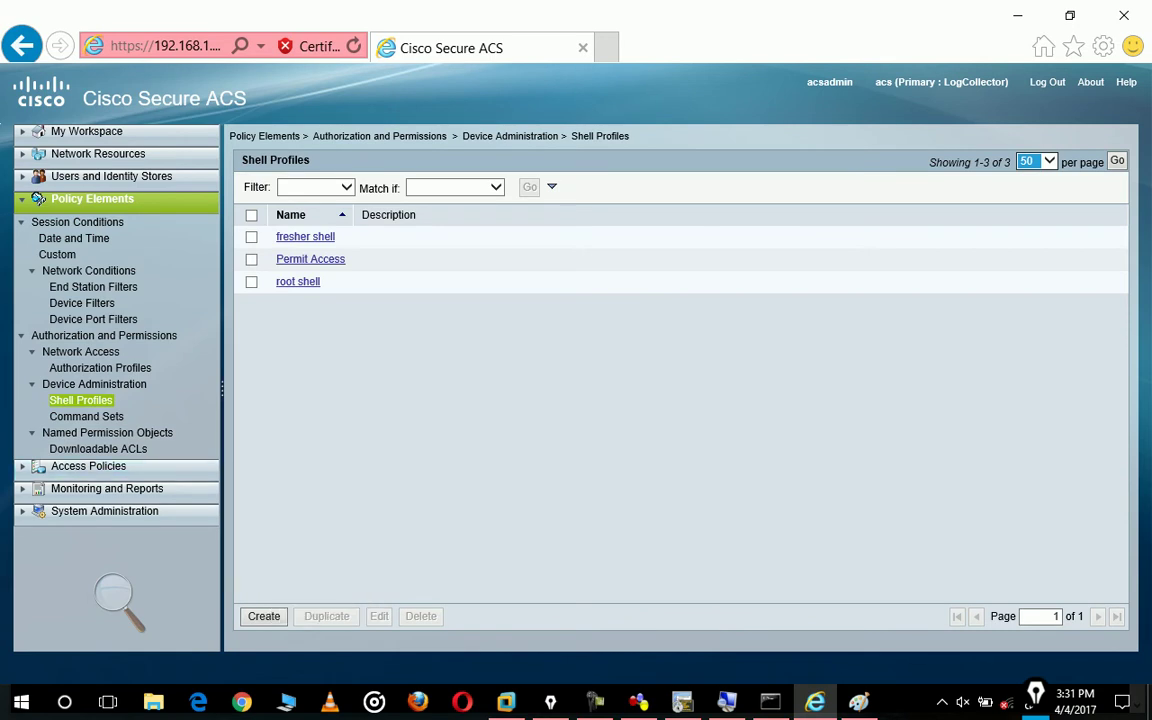
Go to the Device Administration Command Sets list
{"action": "left_click", "coordinate": [115, 600]}
{"action": "left_click", "coordinate": [145, 615]}
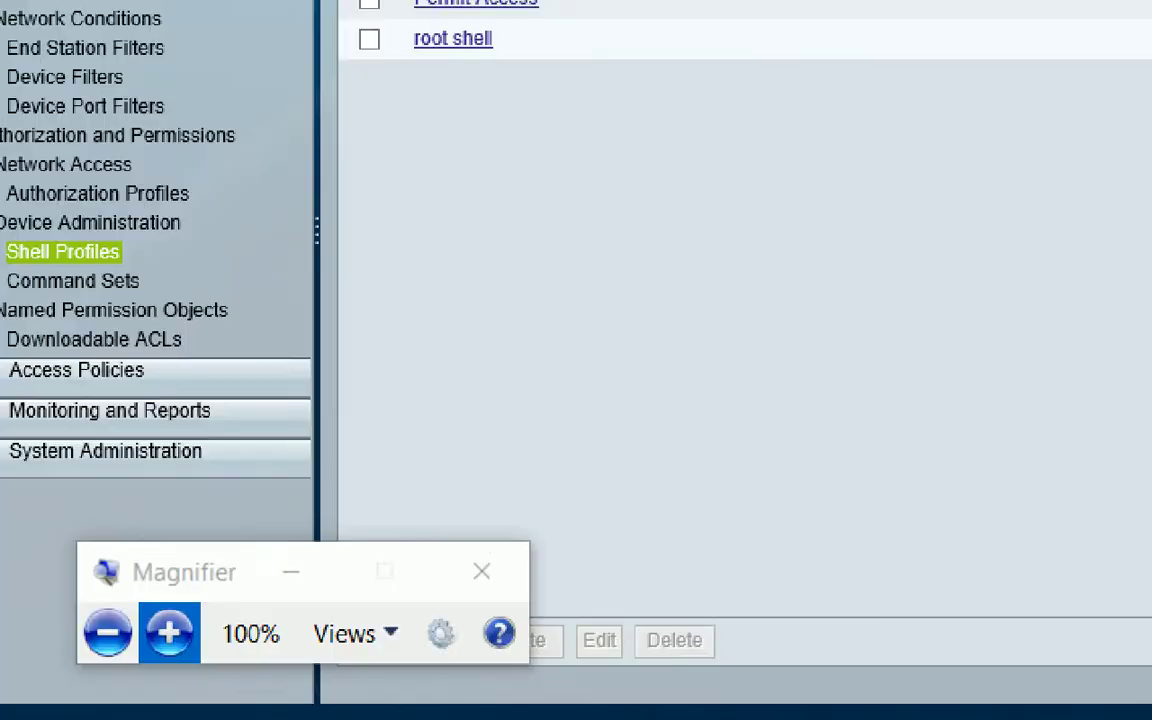
{"action": "left_click", "coordinate": [216, 307]}
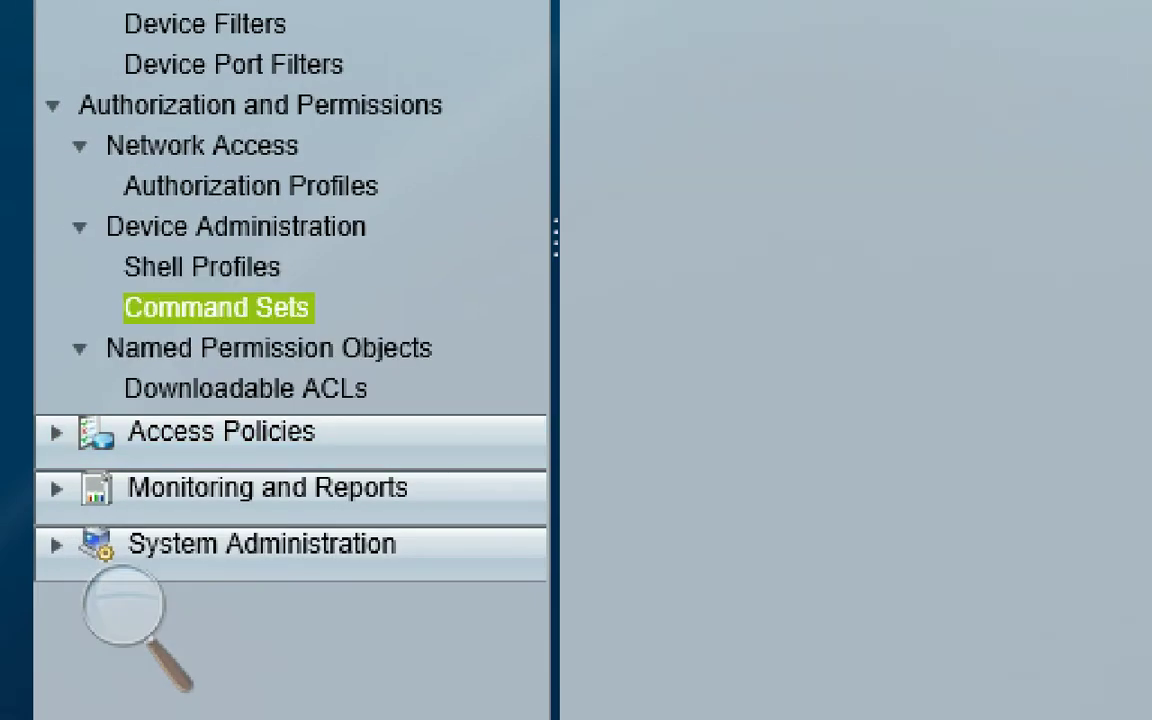
{"action": "left_click", "coordinate": [125, 610]}
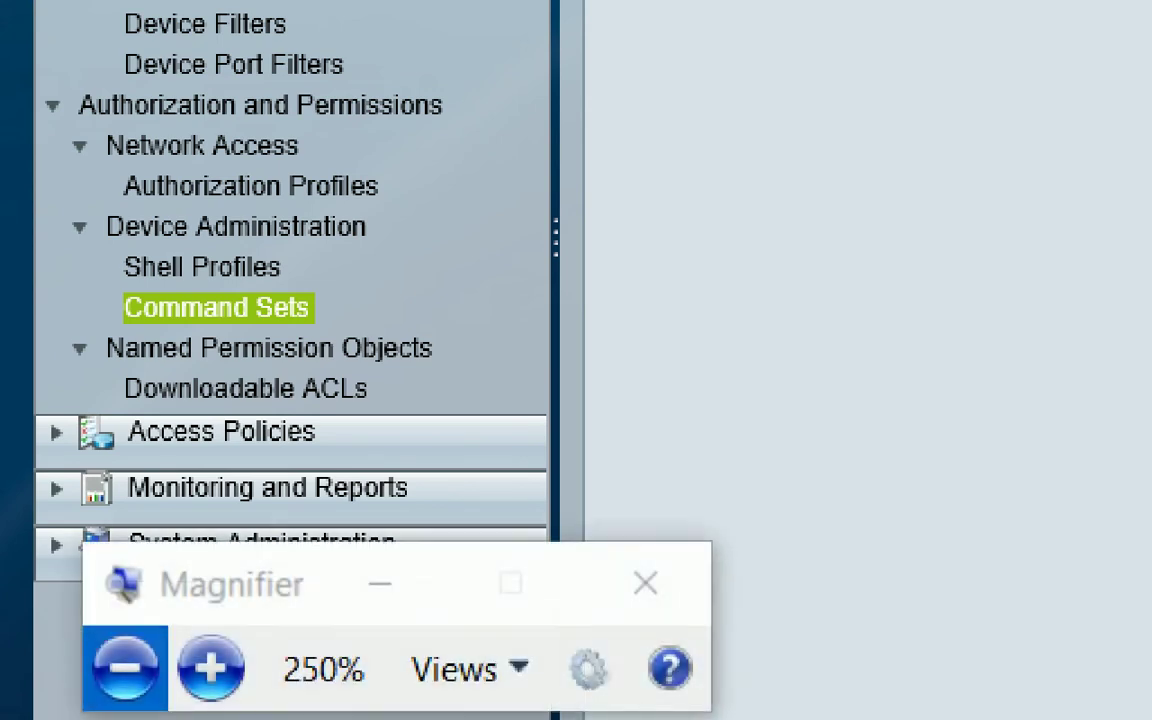
{"action": "left_click", "coordinate": [123, 663]}
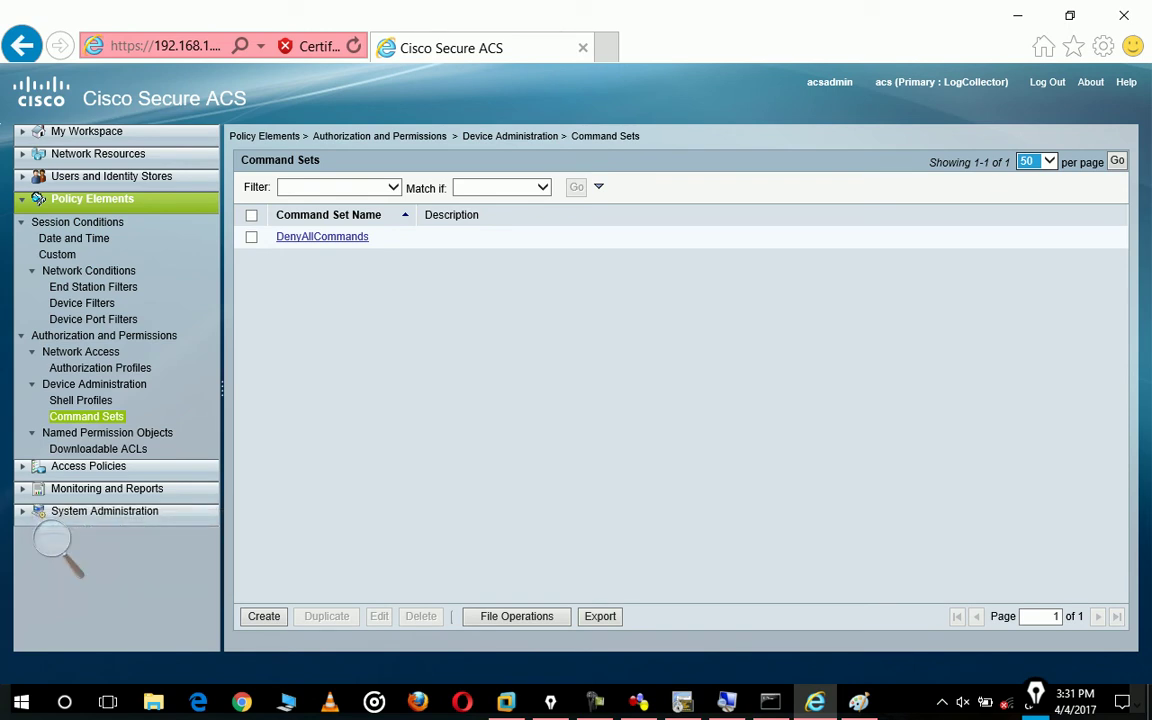
Create a command set named 'fresher command set' and move to its first rule's Command entry
{"action": "left_click", "coordinate": [264, 616]}
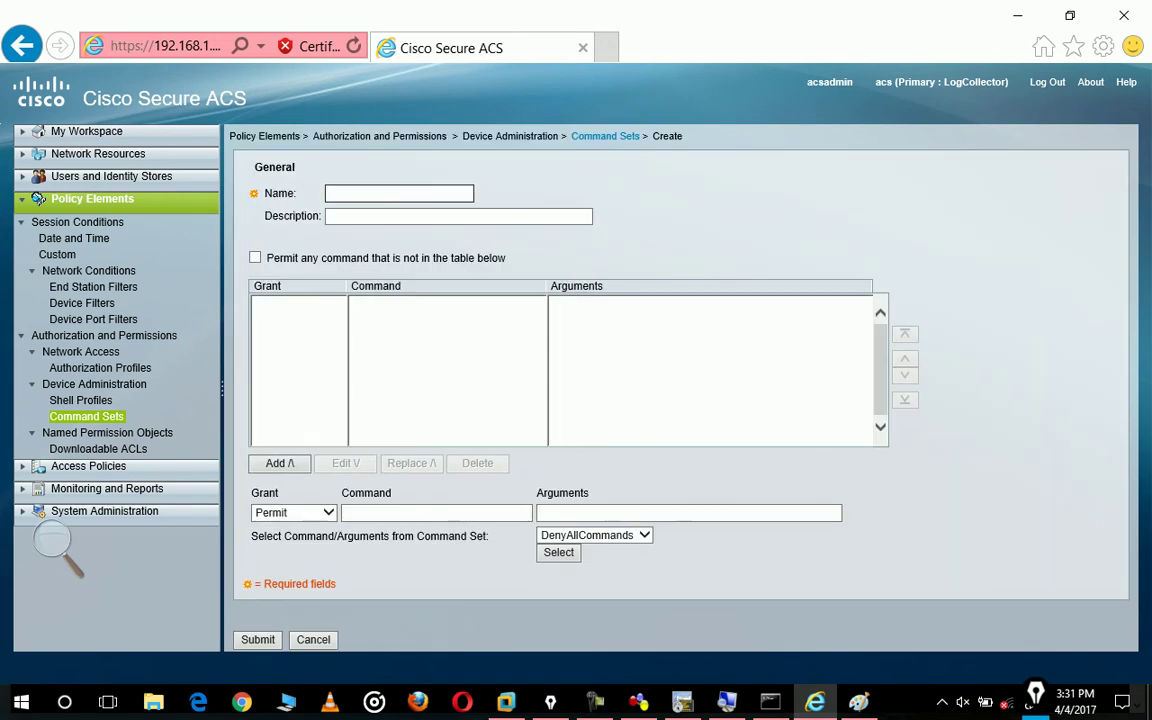
{"action": "left_click", "coordinate": [52, 545]}
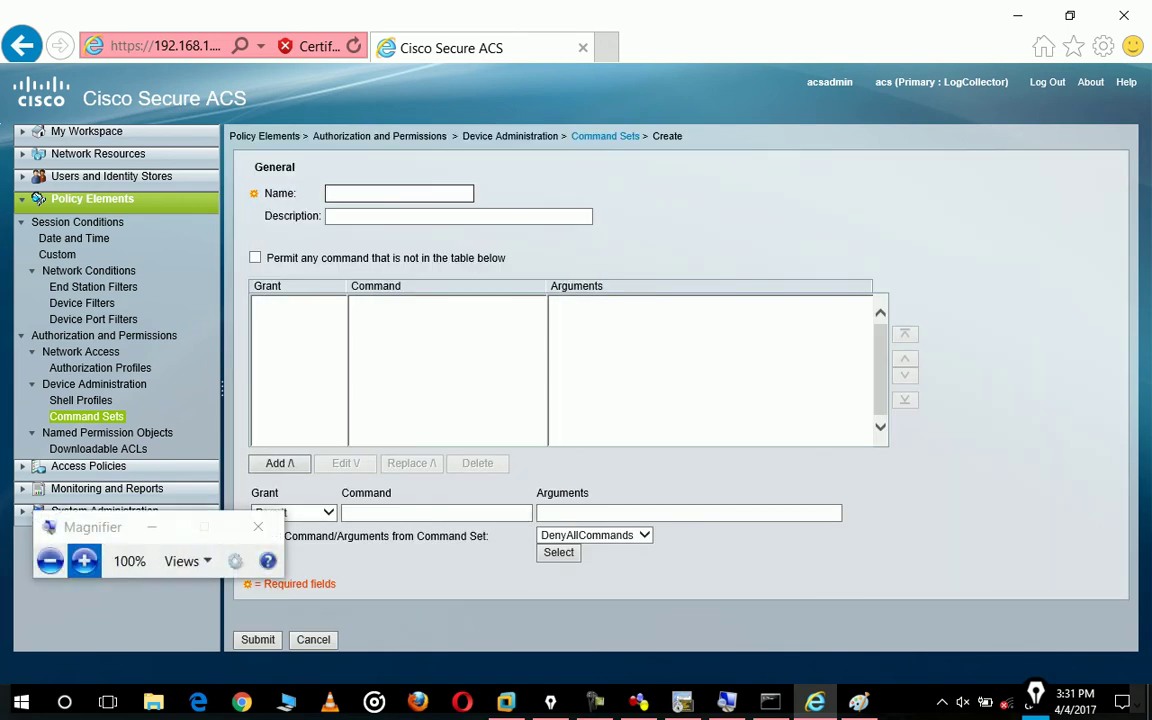
{"action": "left_click", "coordinate": [82, 558]}
{"action": "type", "text": "fr"}
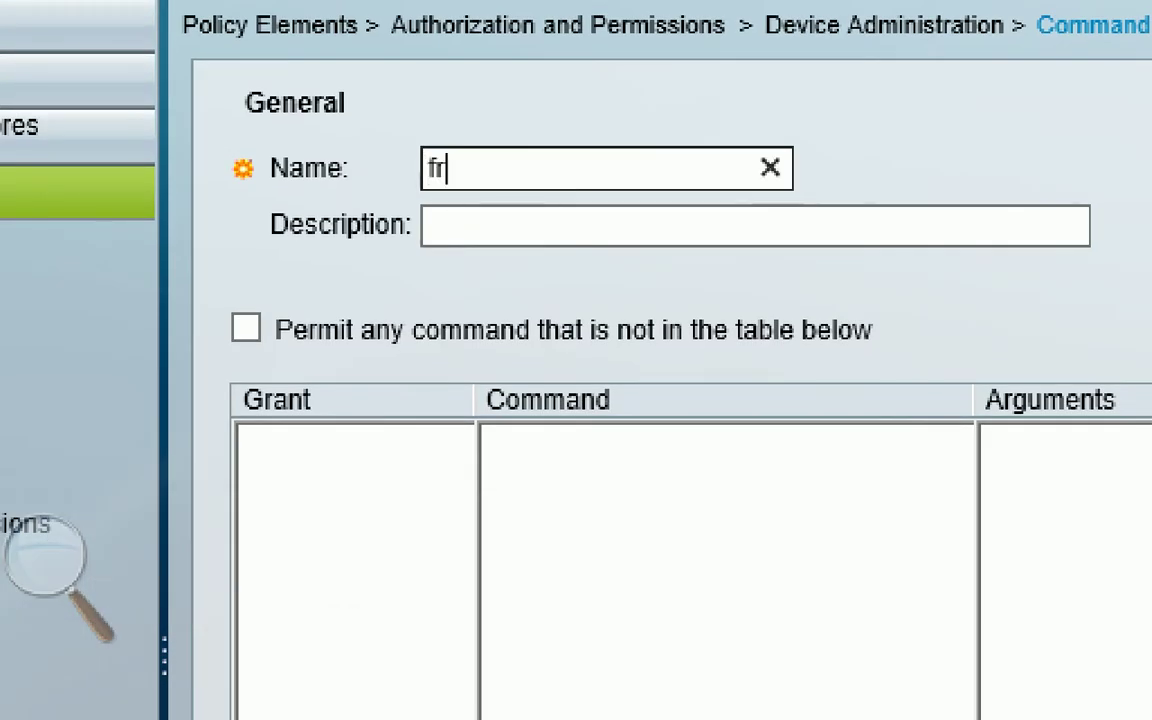
{"action": "type", "text": "esher command"}
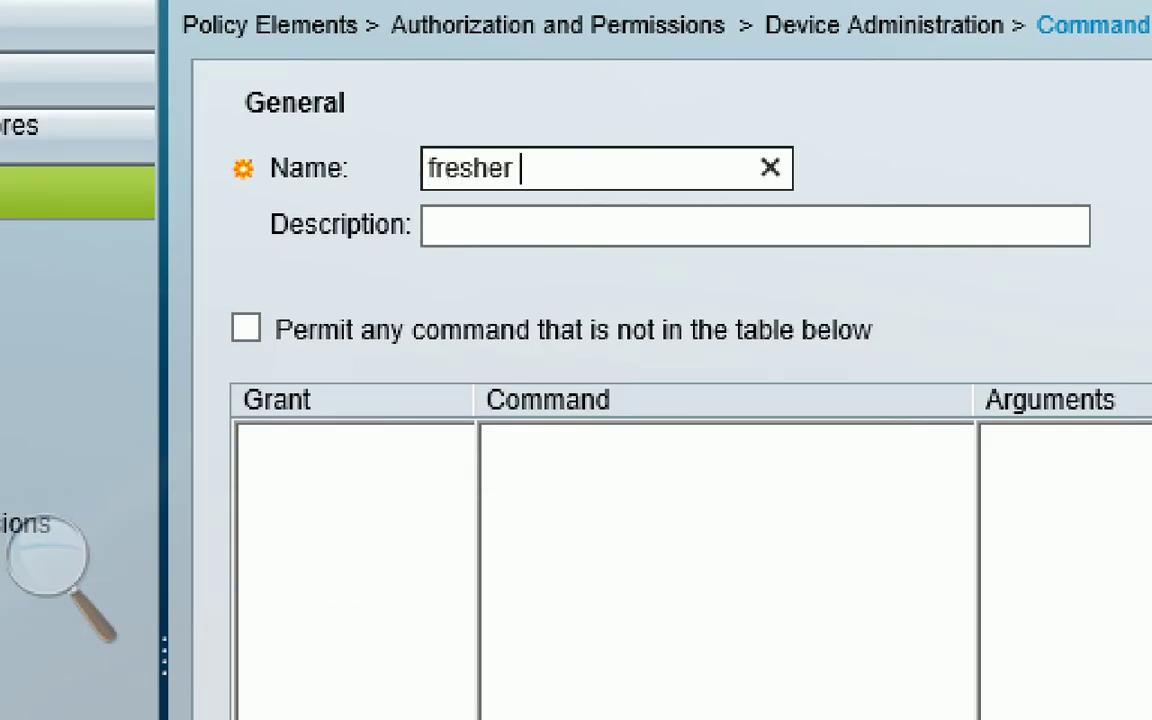
{"action": "type", "text": " set"}
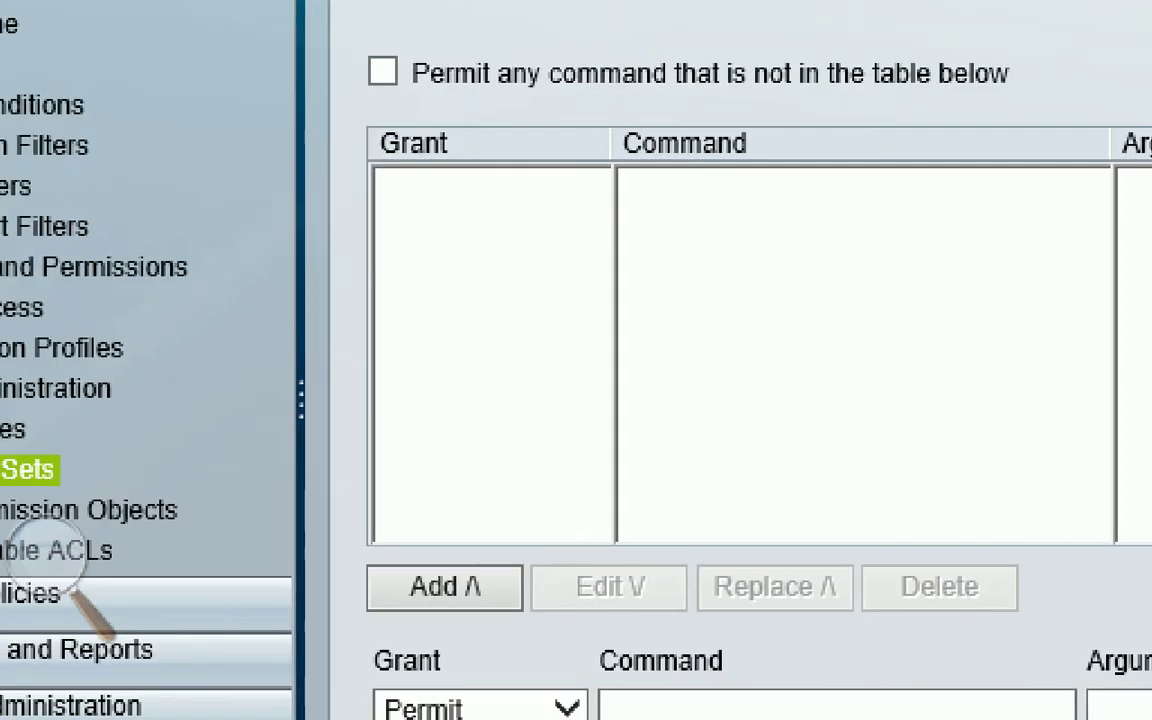
{"action": "left_click", "coordinate": [45, 553]}
{"action": "left_click", "coordinate": [46, 545]}
{"action": "left_click", "coordinate": [46, 545]}
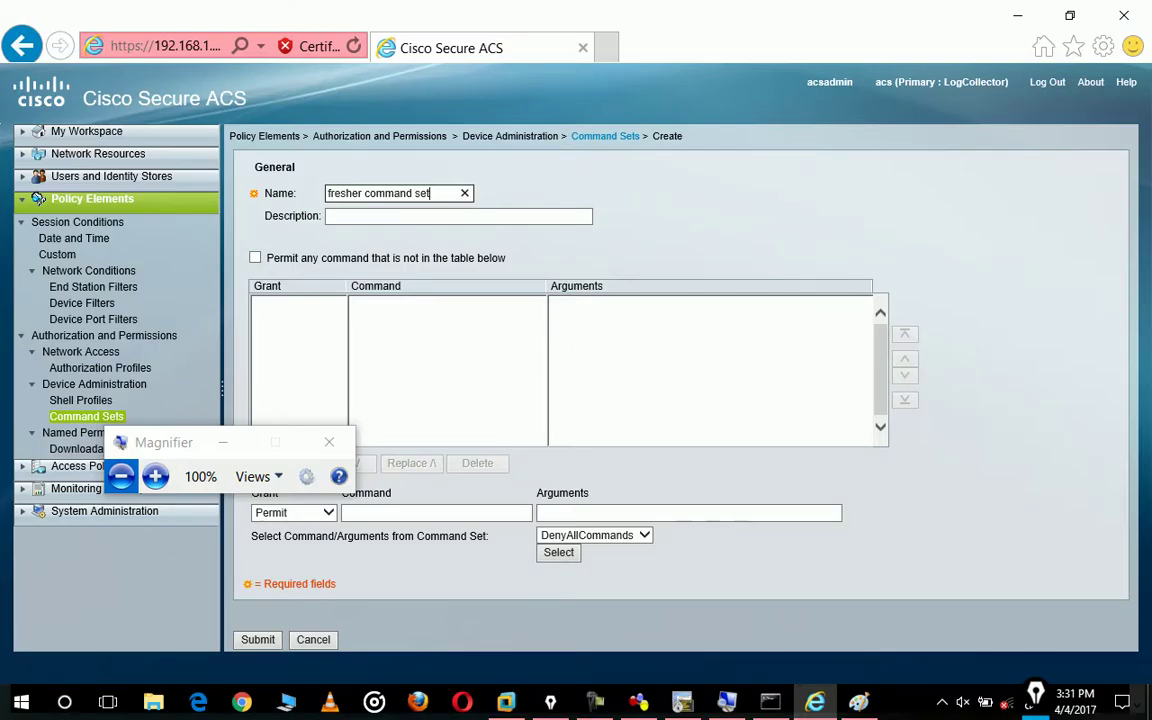
{"action": "left_click", "coordinate": [858, 703]}
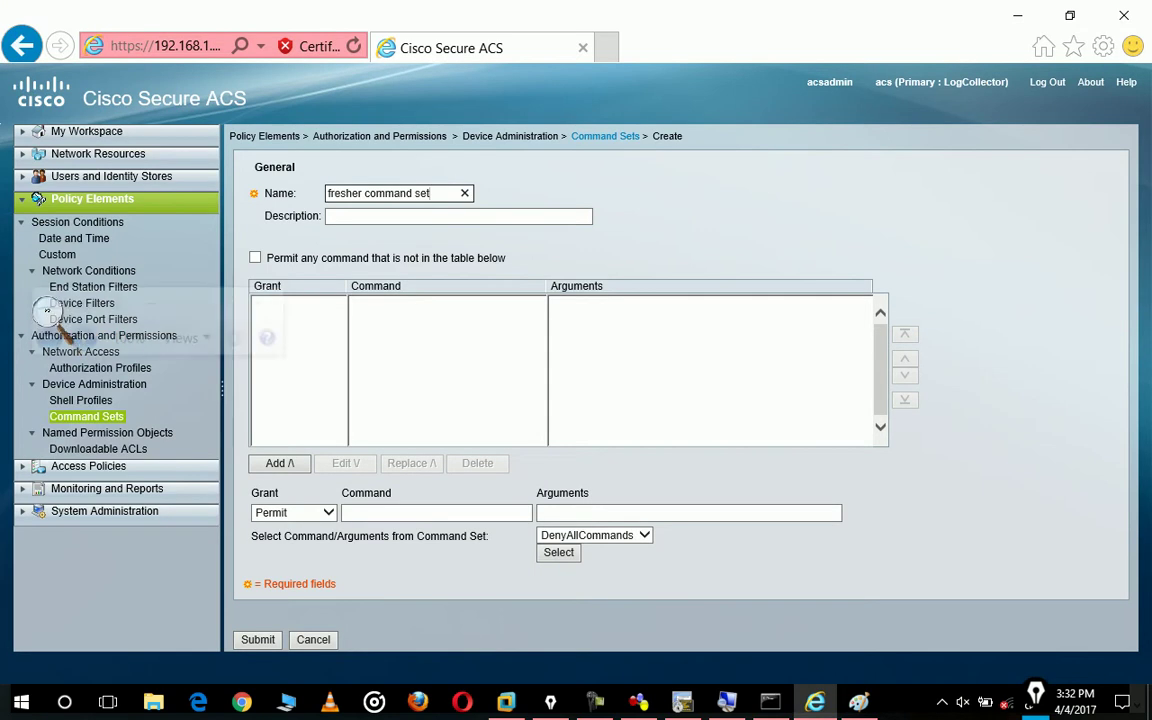
{"action": "left_click", "coordinate": [46, 312]}
{"action": "left_click", "coordinate": [85, 334]}
{"action": "left_click", "coordinate": [85, 334]}
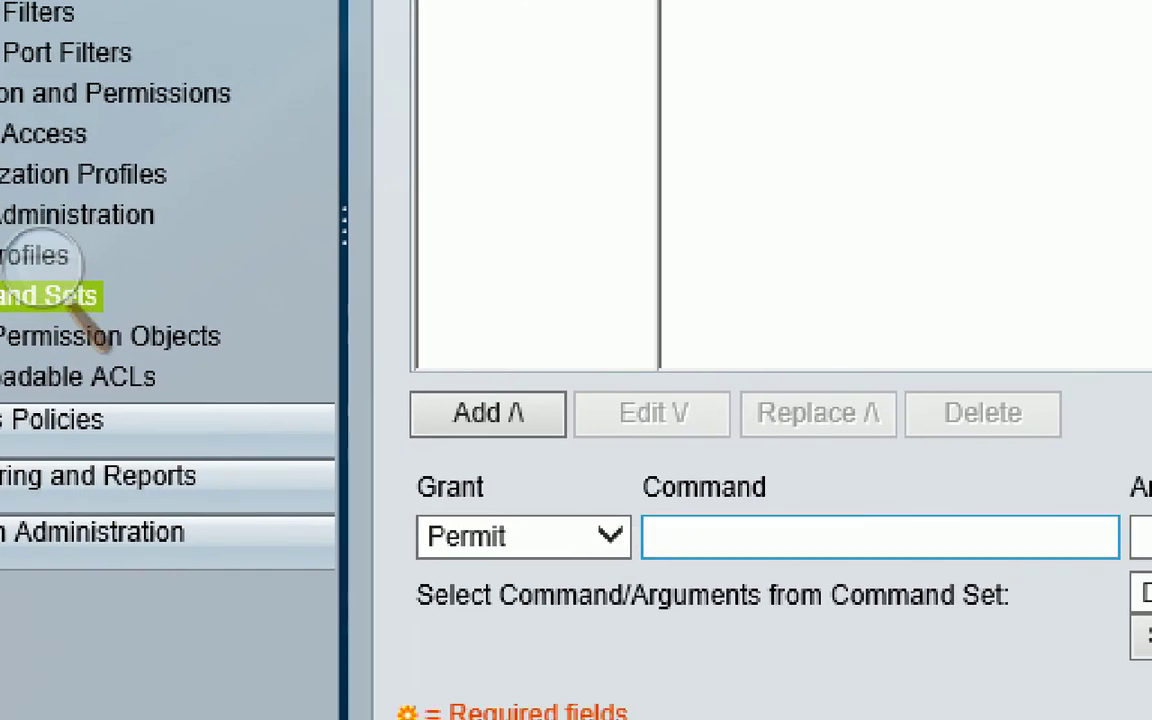
{"action": "left_click", "coordinate": [880, 537]}
Add a Permit rule for the 'show' command, then switch to the R2 router terminal
{"action": "type", "text": "show"}
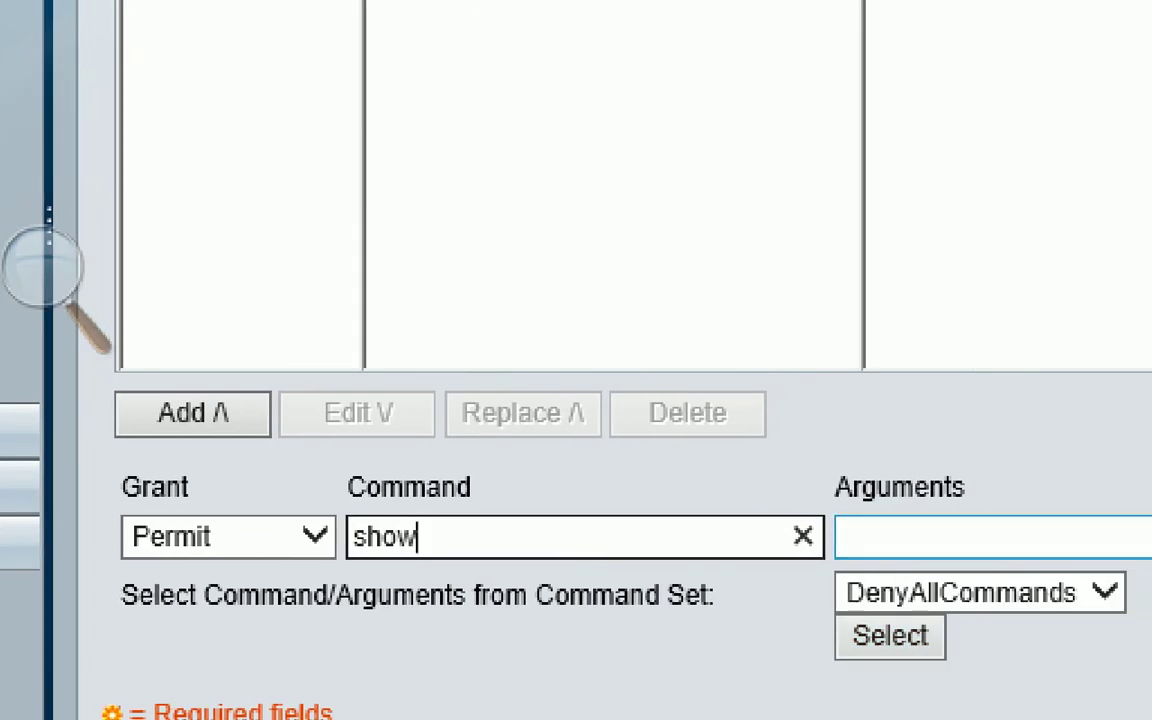
{"action": "left_click", "coordinate": [192, 413]}
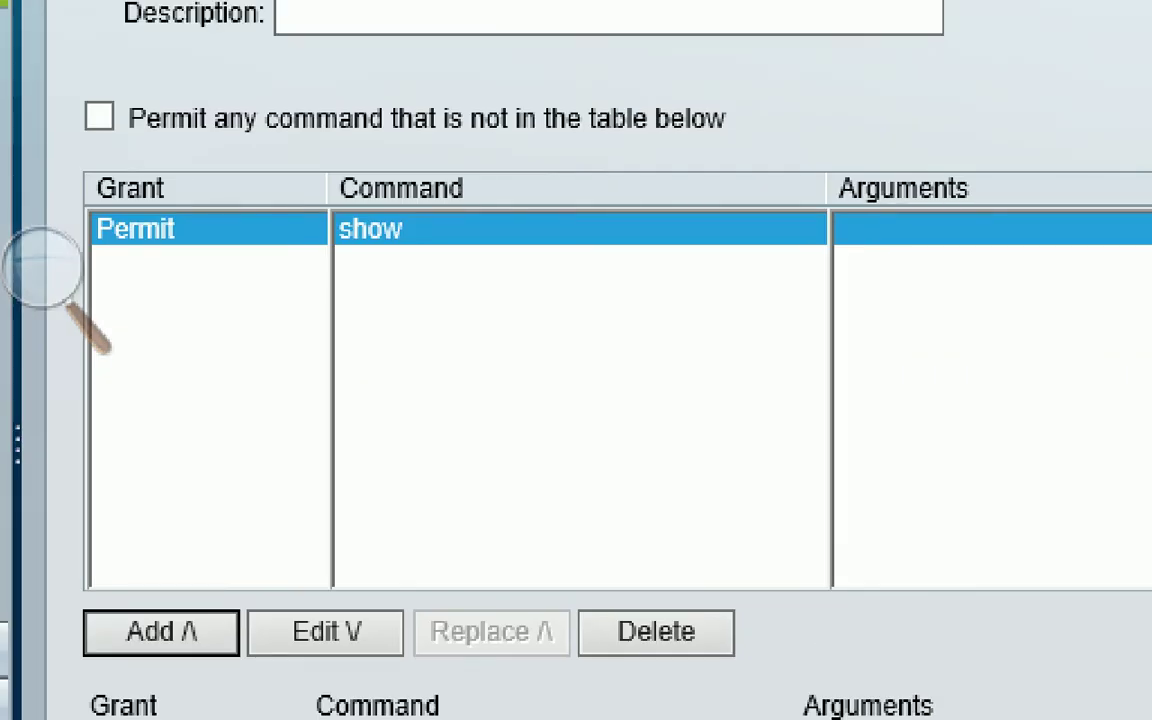
{"action": "left_click", "coordinate": [40, 268]}
{"action": "left_click", "coordinate": [46, 329]}
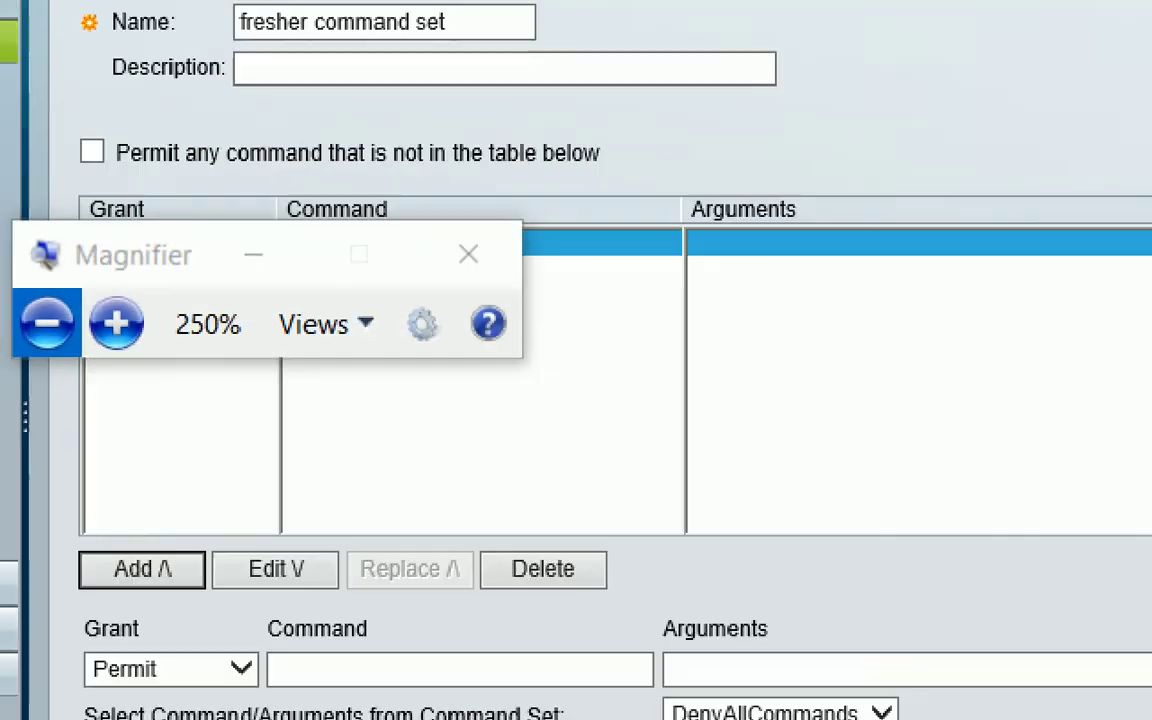
{"action": "left_click", "coordinate": [682, 703]}
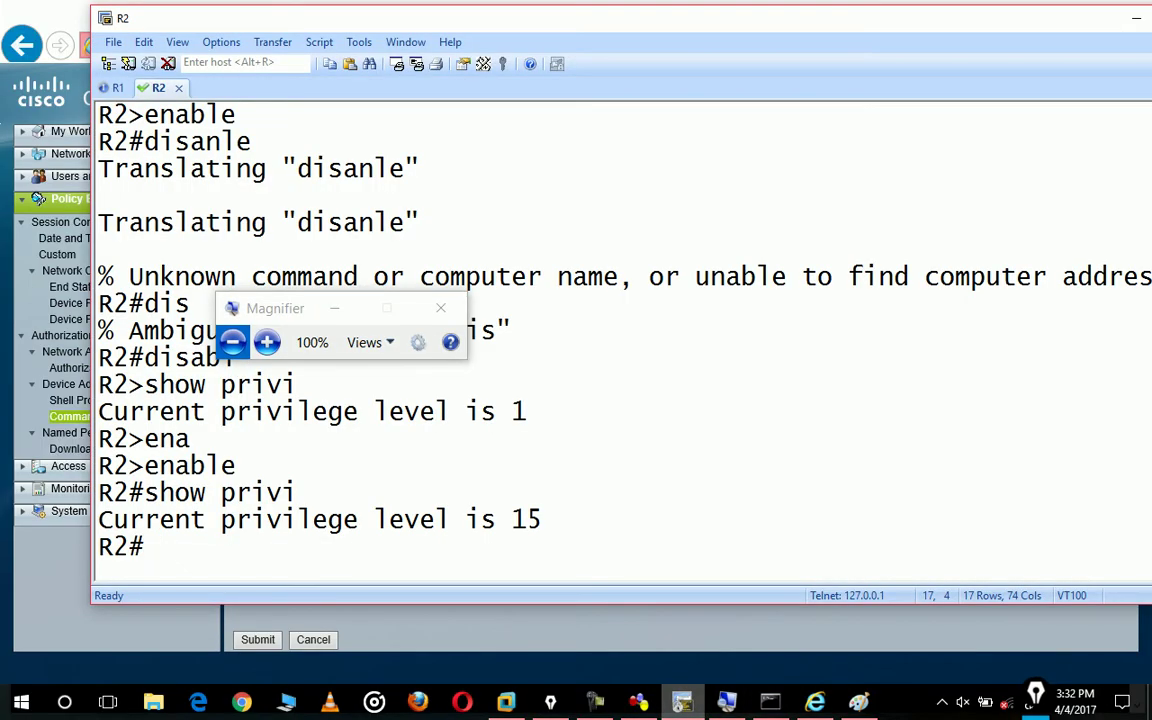
Tab-complete 'show ip interface brief' at the R2# prompt and copy its arguments
{"action": "type", "text": "show "}
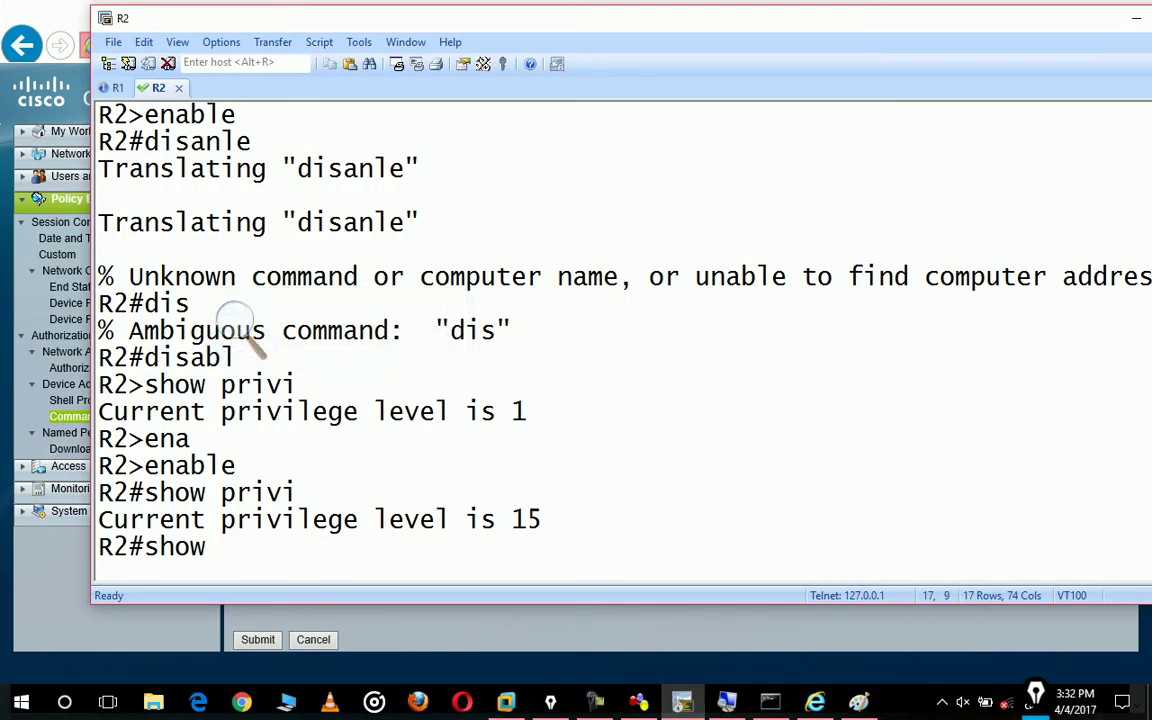
{"action": "type", "text": "ip int"}
{"action": "key", "text": "Tab"}
{"action": "type", "text": "br"}
{"action": "key", "text": "Tab"}
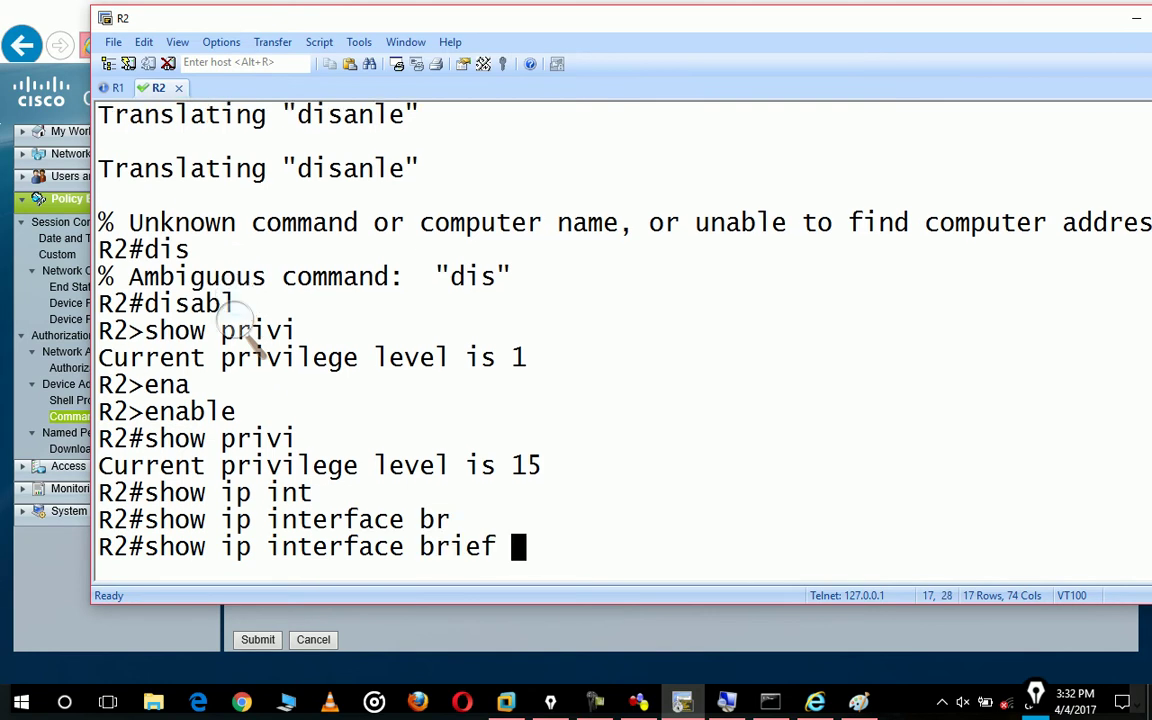
{"action": "left_click_drag", "start_coordinate": [220, 546], "coordinate": [496, 546]}
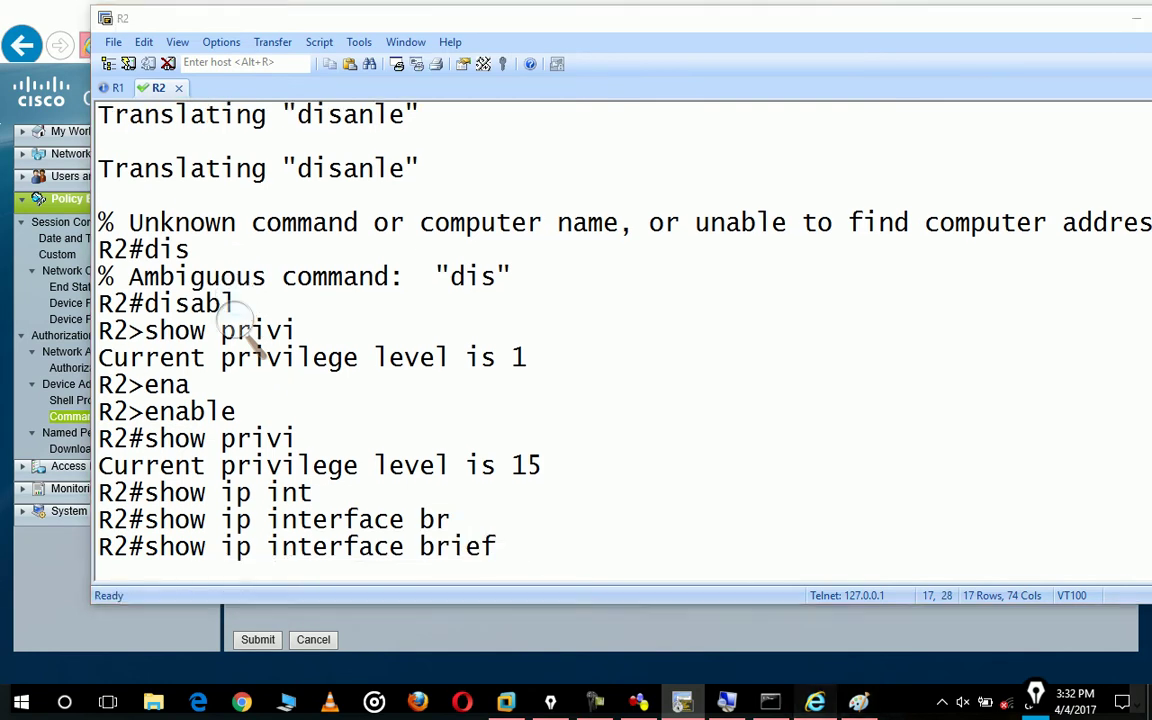
{"action": "key", "text": "alt+Tab"}
Add a Deny rule for command 'show' with arguments 'ip interface brief'
{"action": "left_click", "coordinate": [240, 320]}
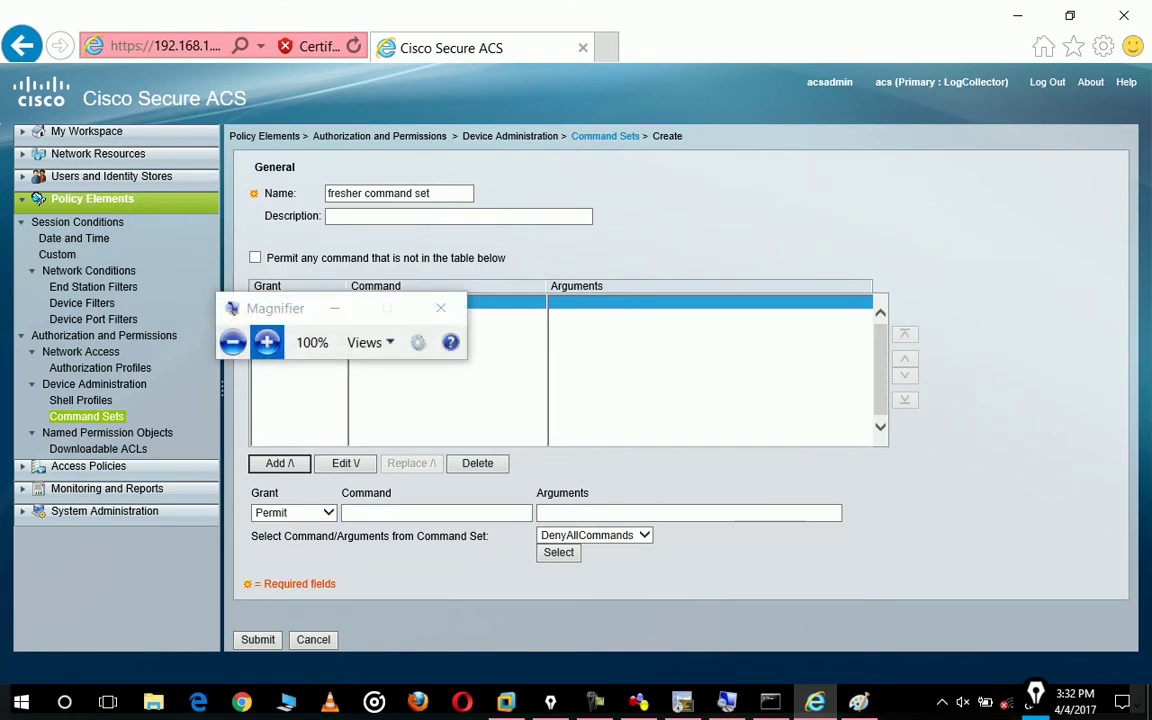
{"action": "left_click", "coordinate": [267, 339]}
{"action": "key", "text": "alt+Down"}
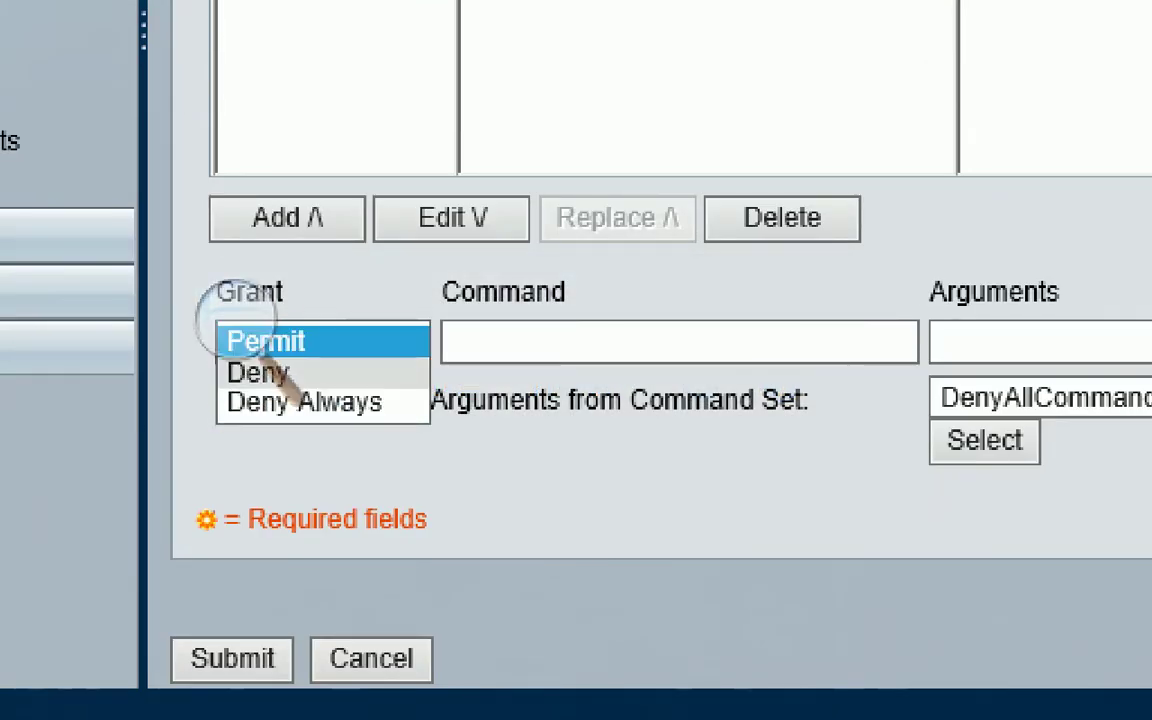
{"action": "key", "text": "Down"}
{"action": "key", "text": "Return"}
{"action": "key", "text": "Tab"}
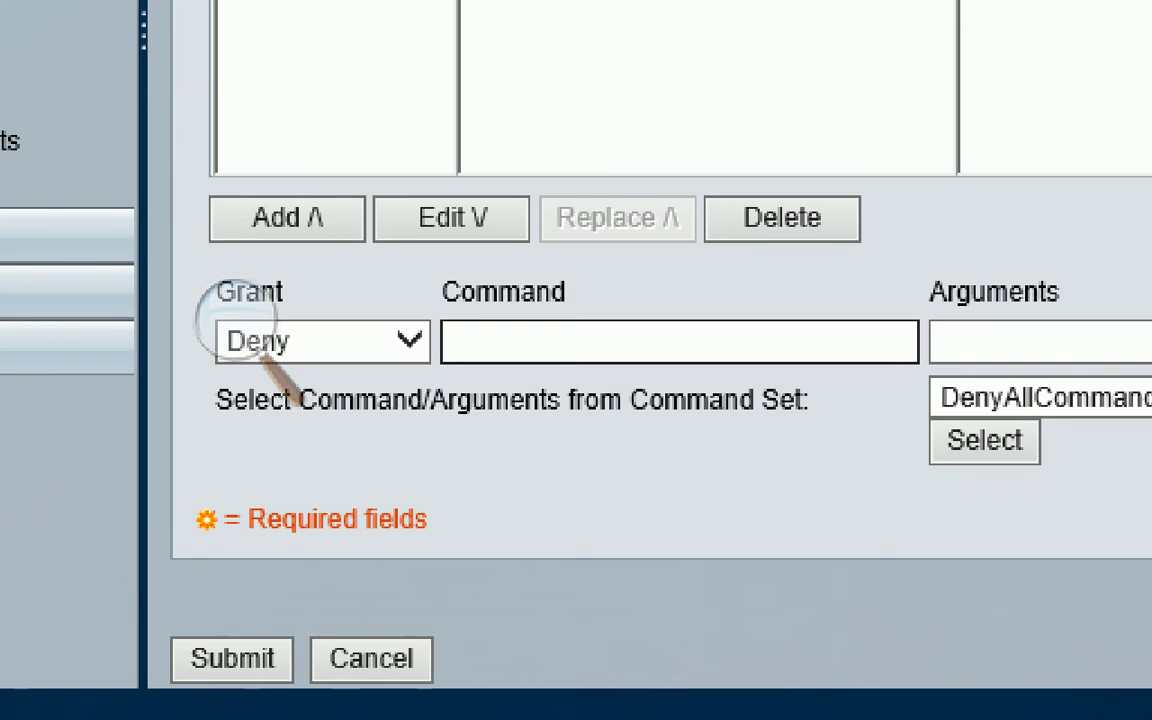
{"action": "type", "text": "show"}
{"action": "key", "text": "Tab"}
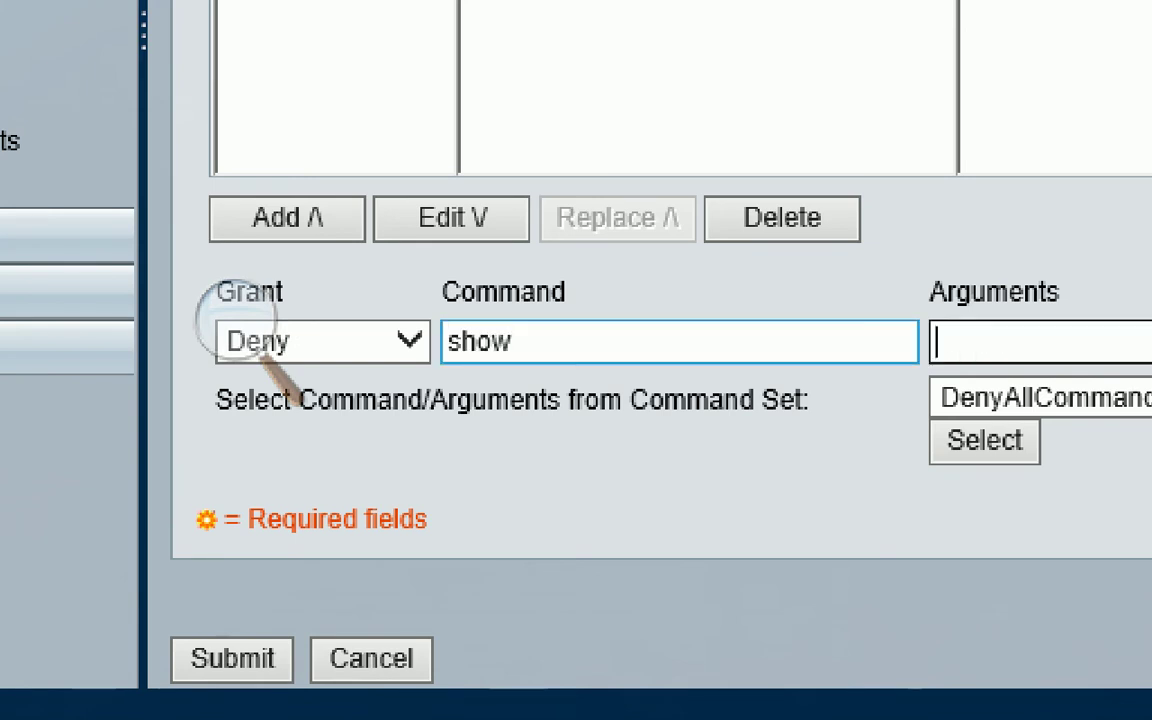
{"action": "type", "text": "ip interface brief"}
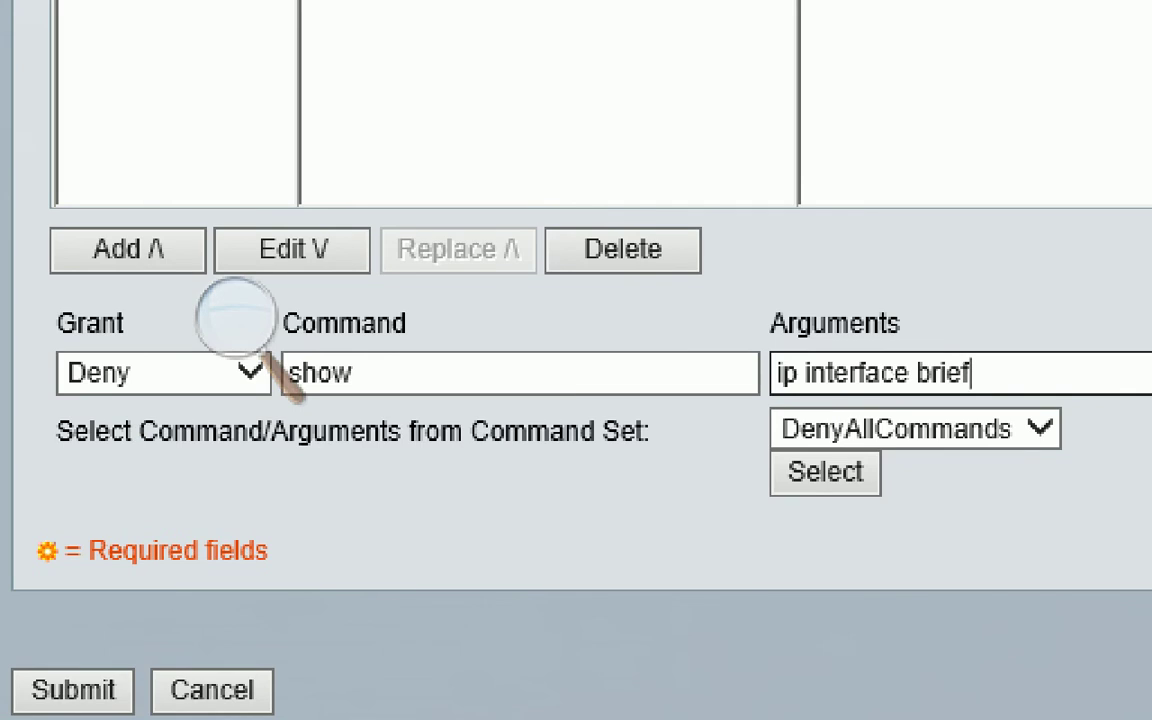
{"action": "left_click", "coordinate": [198, 264]}
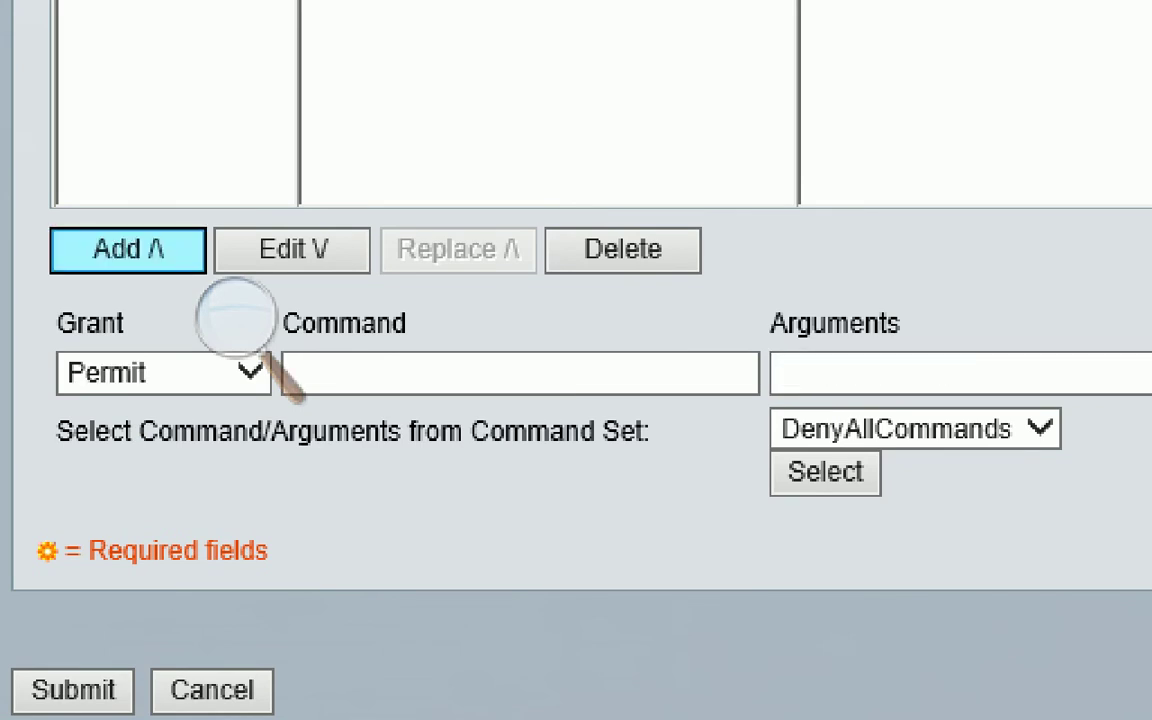
Review the Permit show and Deny show rules, then restore normal screen magnification
{"action": "left_click", "coordinate": [235, 318]}
{"action": "left_click", "coordinate": [231, 378]}
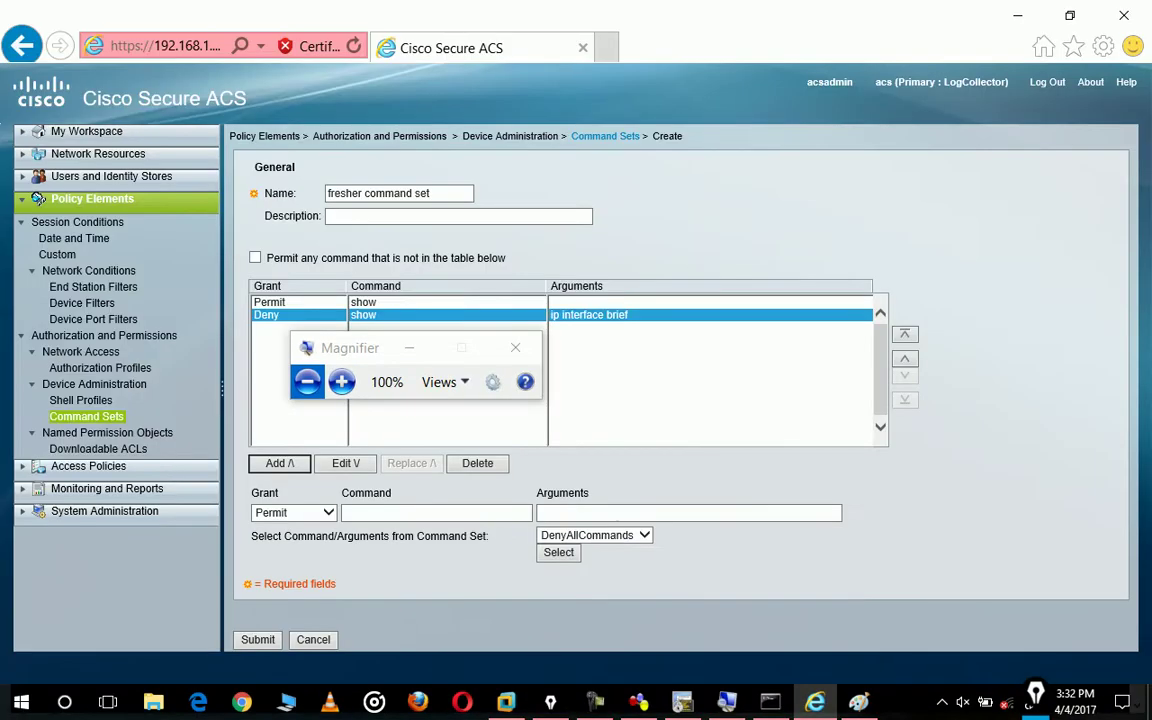
{"action": "left_click", "coordinate": [341, 381]}
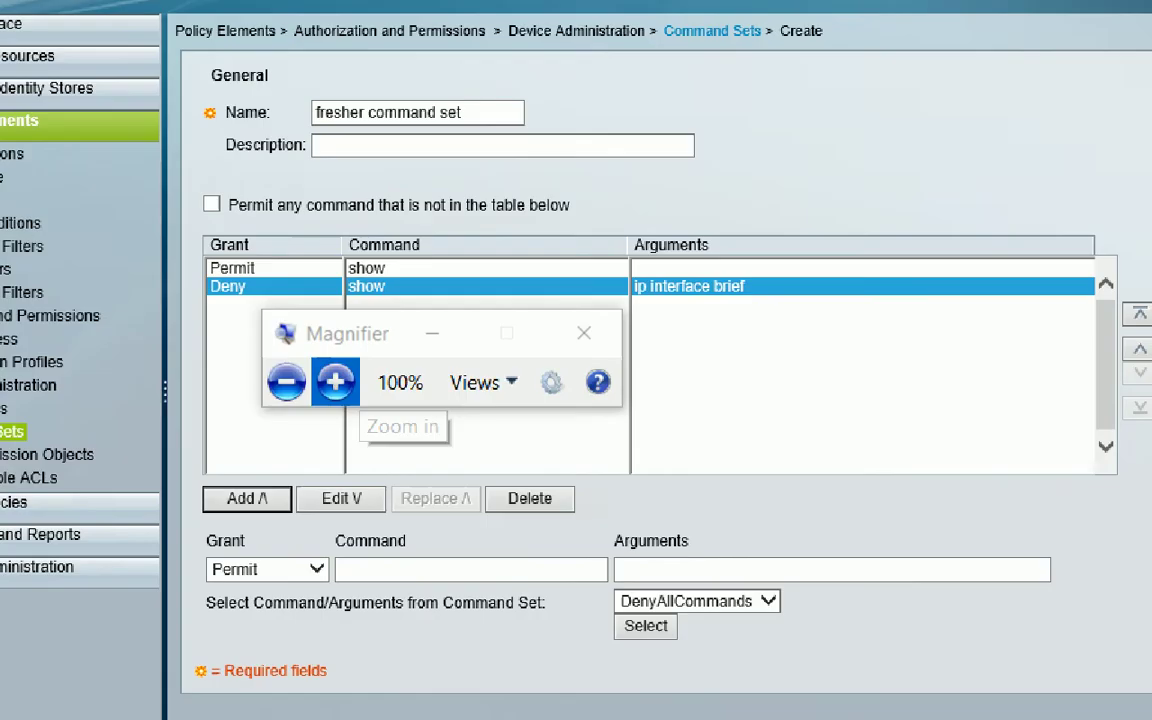
{"action": "key", "text": "Up"}
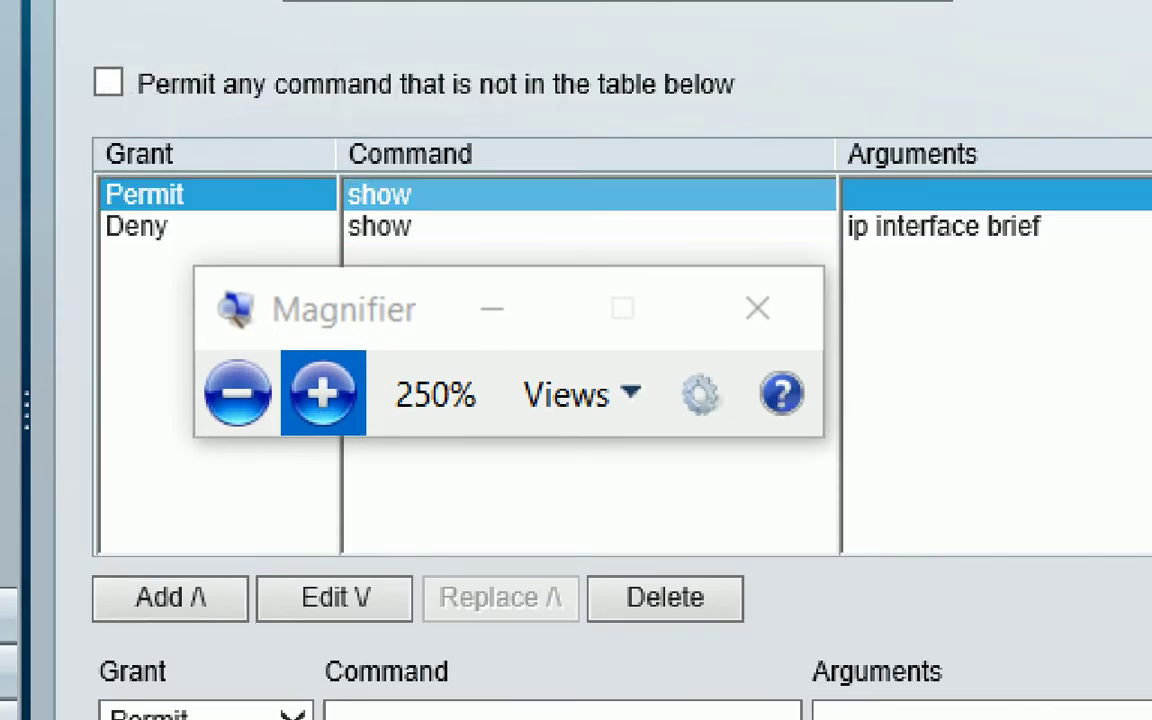
{"action": "key", "text": "Down"}
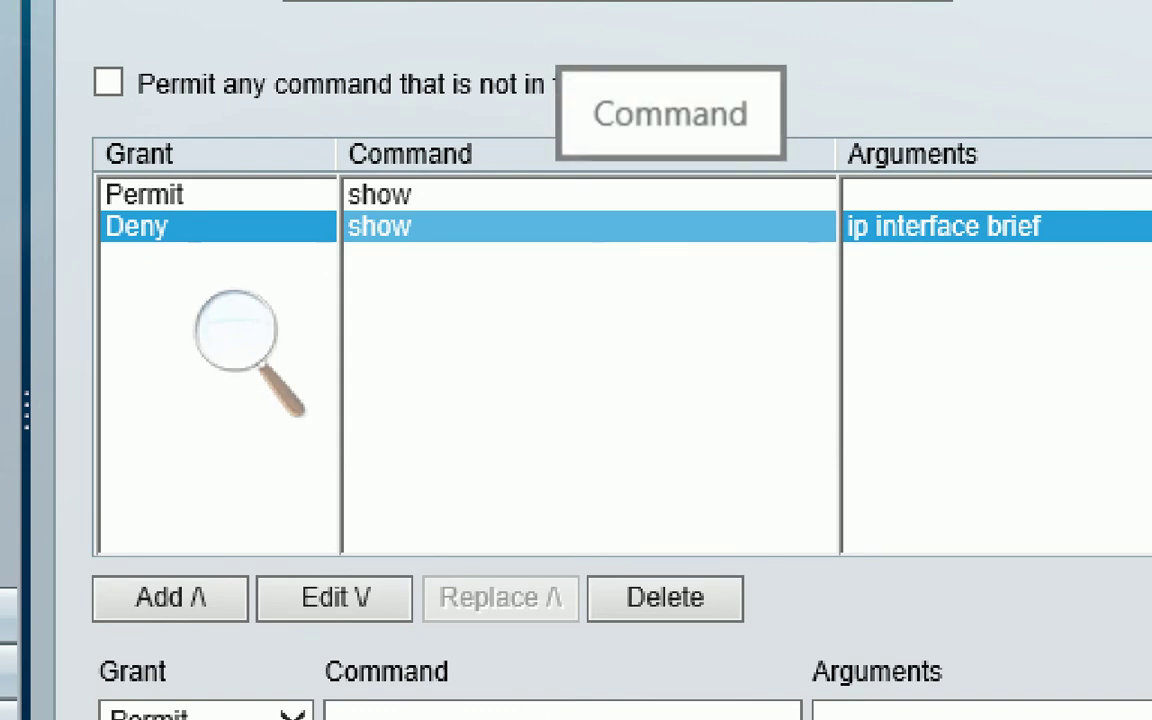
{"action": "left_click", "coordinate": [235, 330]}
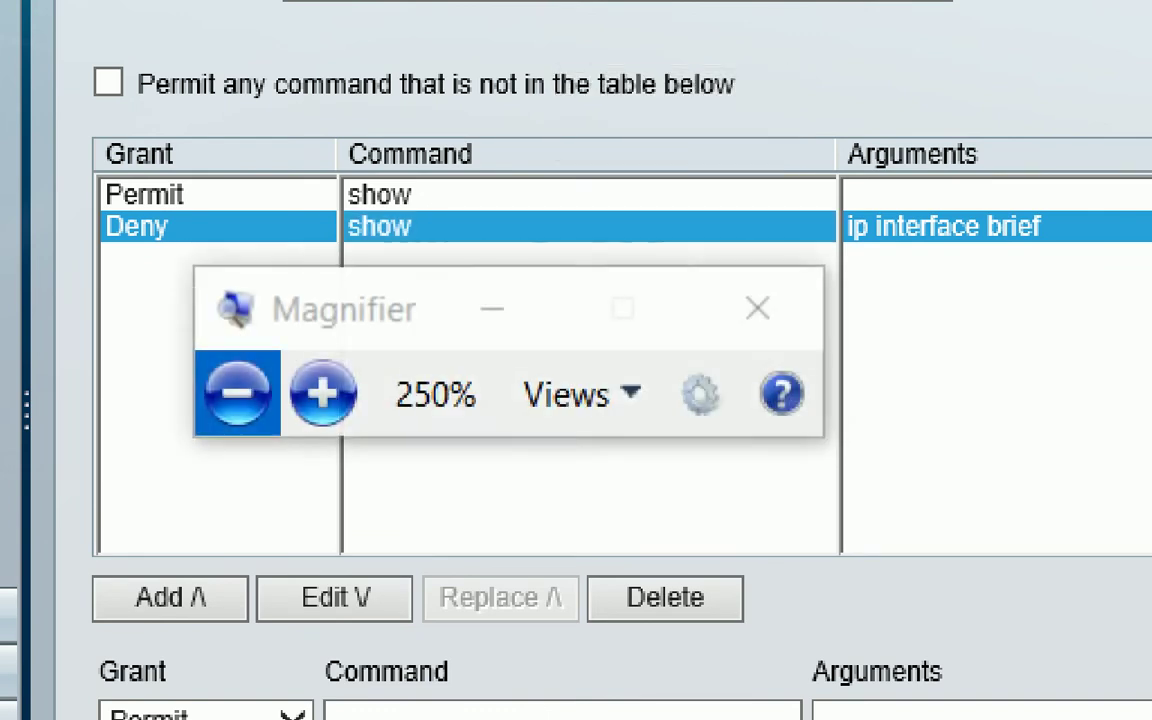
{"action": "left_click", "coordinate": [237, 391]}
{"action": "key", "text": "alt+Tab"}
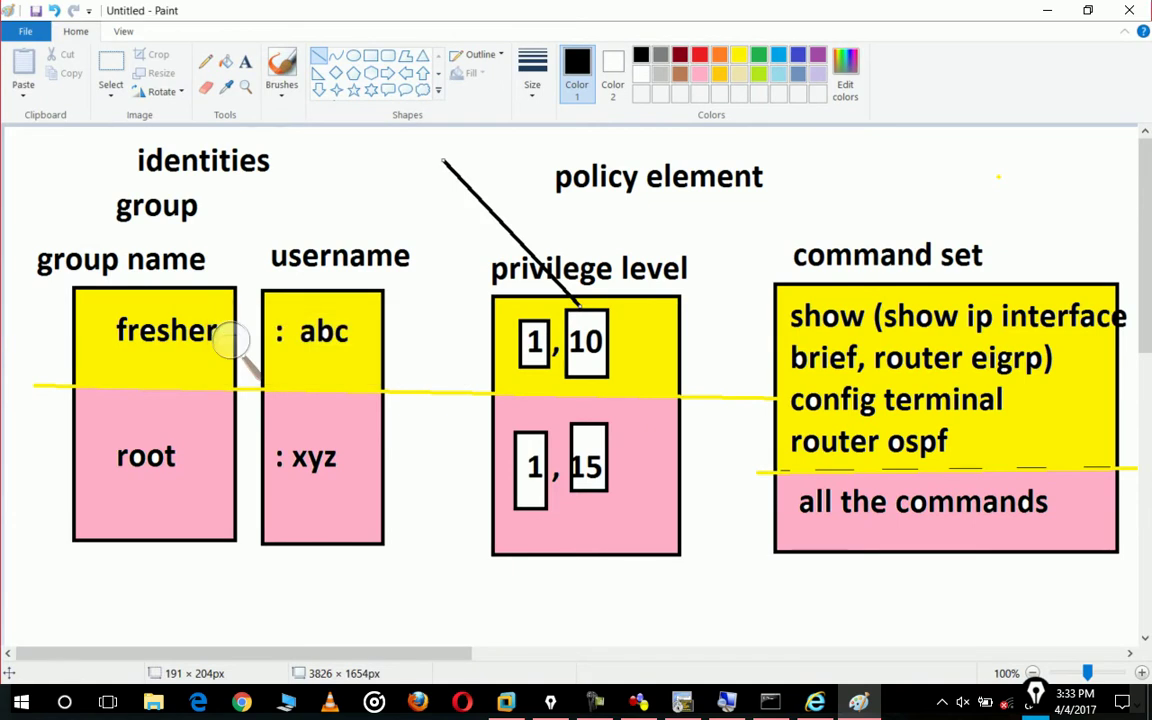
{"action": "key", "text": "alt+Tab"}
Magnify the screen and add a Permit rule for 'confre' with argument 'terminal'
{"action": "left_click", "coordinate": [231, 339]}
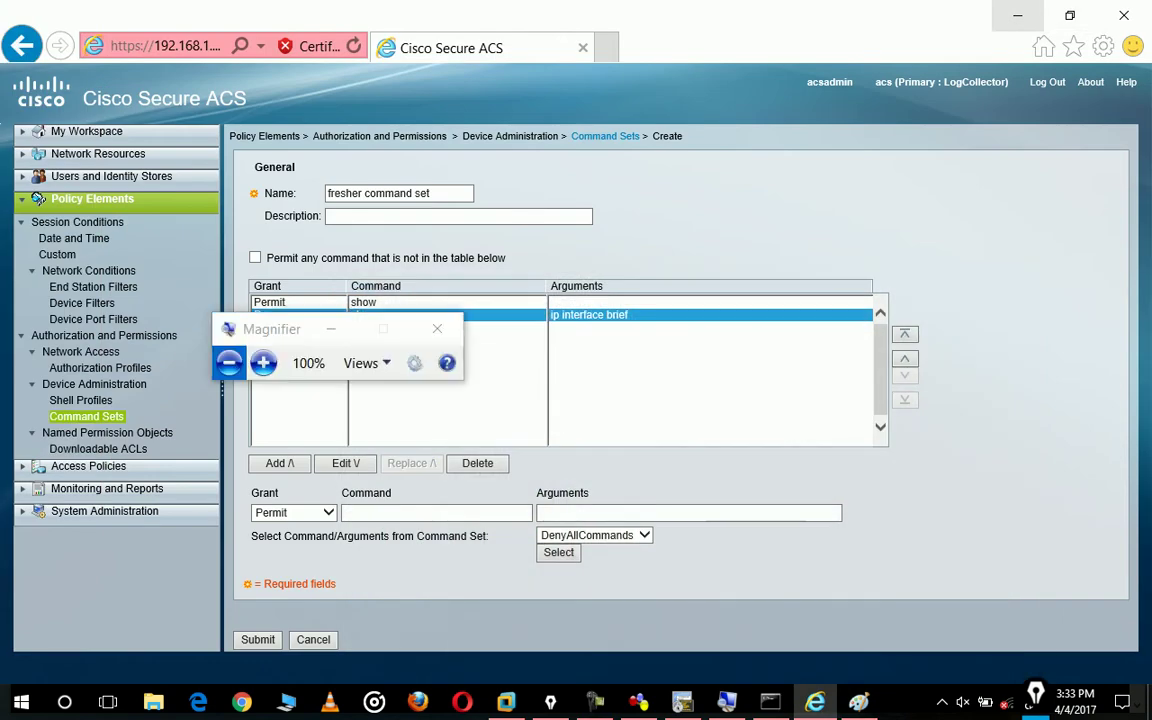
{"action": "left_click", "coordinate": [262, 365]}
{"action": "left_click", "coordinate": [340, 274]}
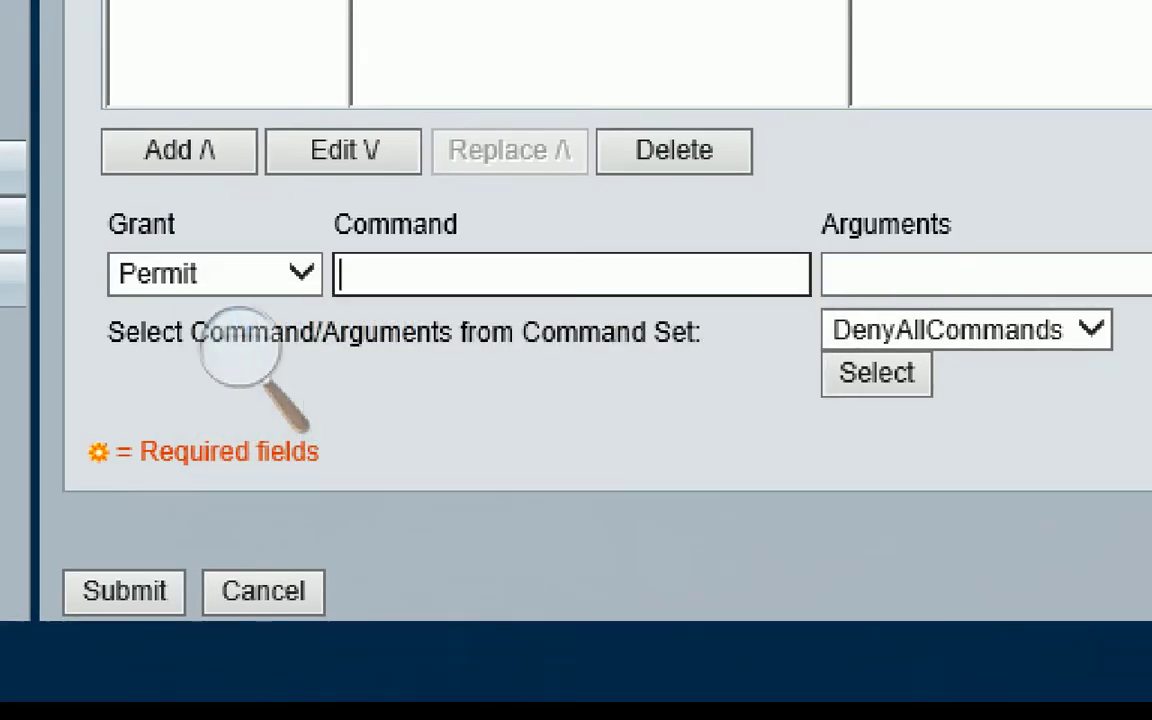
{"action": "type", "text": "config"}
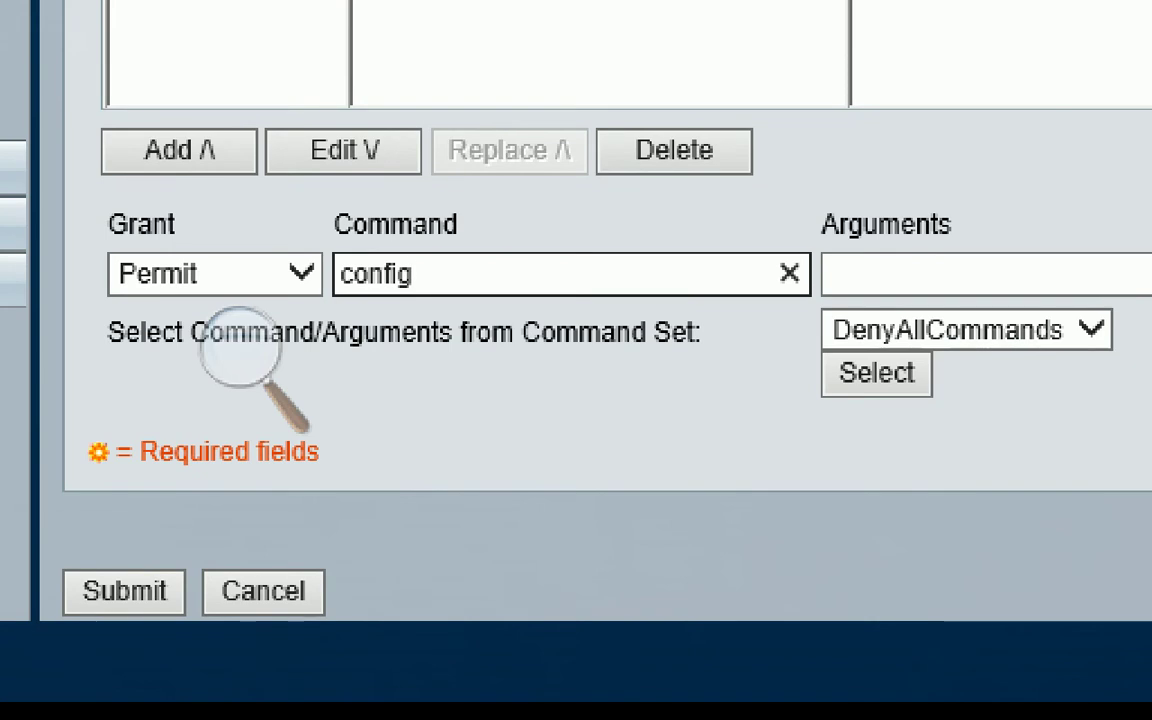
{"action": "type", "text": "ure"}
{"action": "key", "text": "Tab"}
{"action": "type", "text": "terminal"}
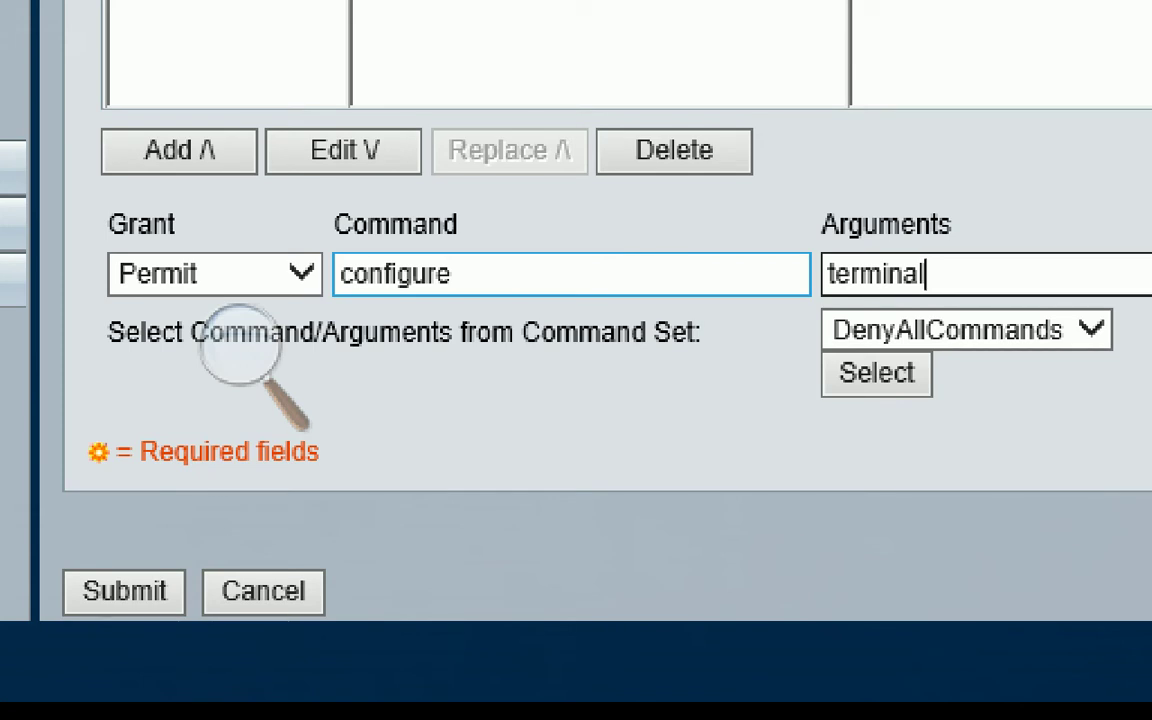
{"action": "left_click", "coordinate": [425, 274]}
{"action": "key", "text": "BackSpace"}
{"action": "key", "text": "BackSpace"}
{"action": "key", "text": "BackSpace"}
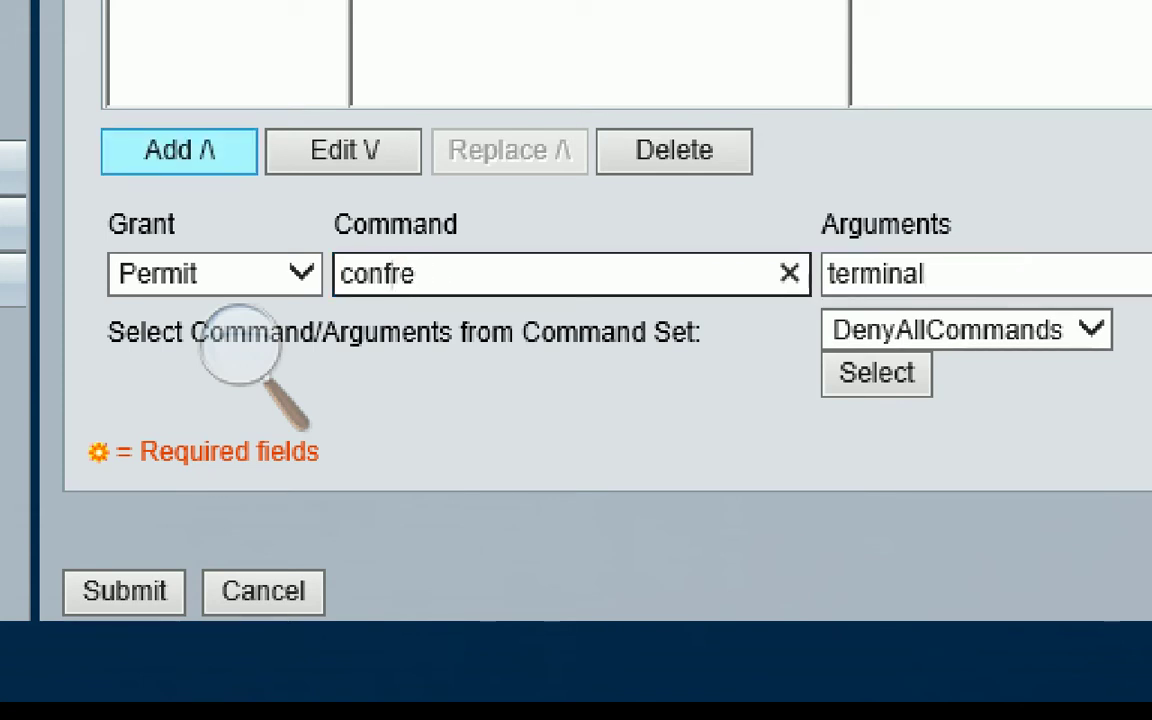
{"action": "left_click", "coordinate": [179, 150]}
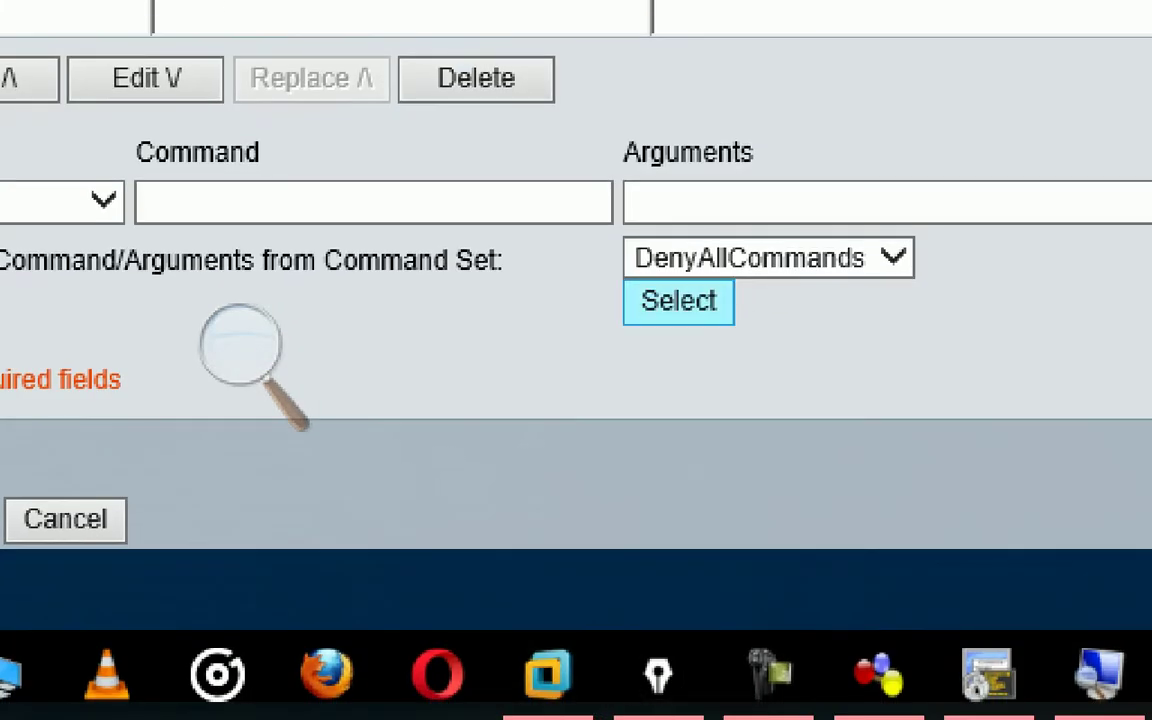
Focus the command-set copy choice and restore normal screen magnification
{"action": "left_click", "coordinate": [760, 258]}
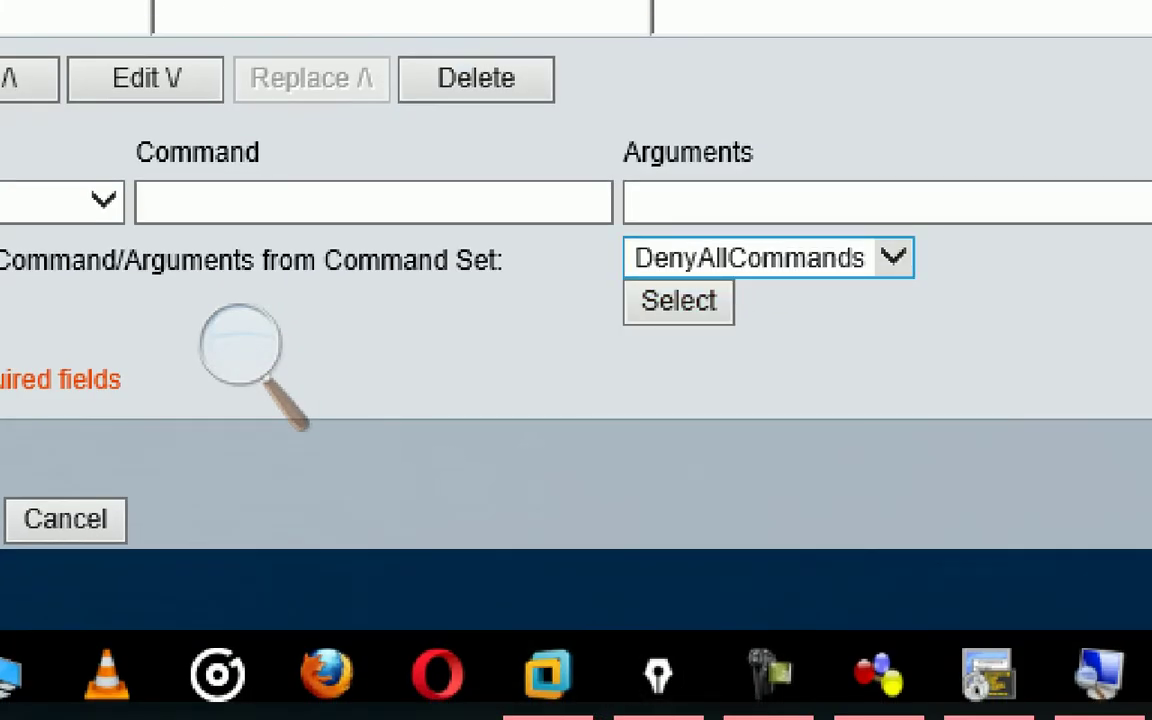
{"action": "left_click", "coordinate": [240, 350]}
{"action": "left_click", "coordinate": [242, 406]}
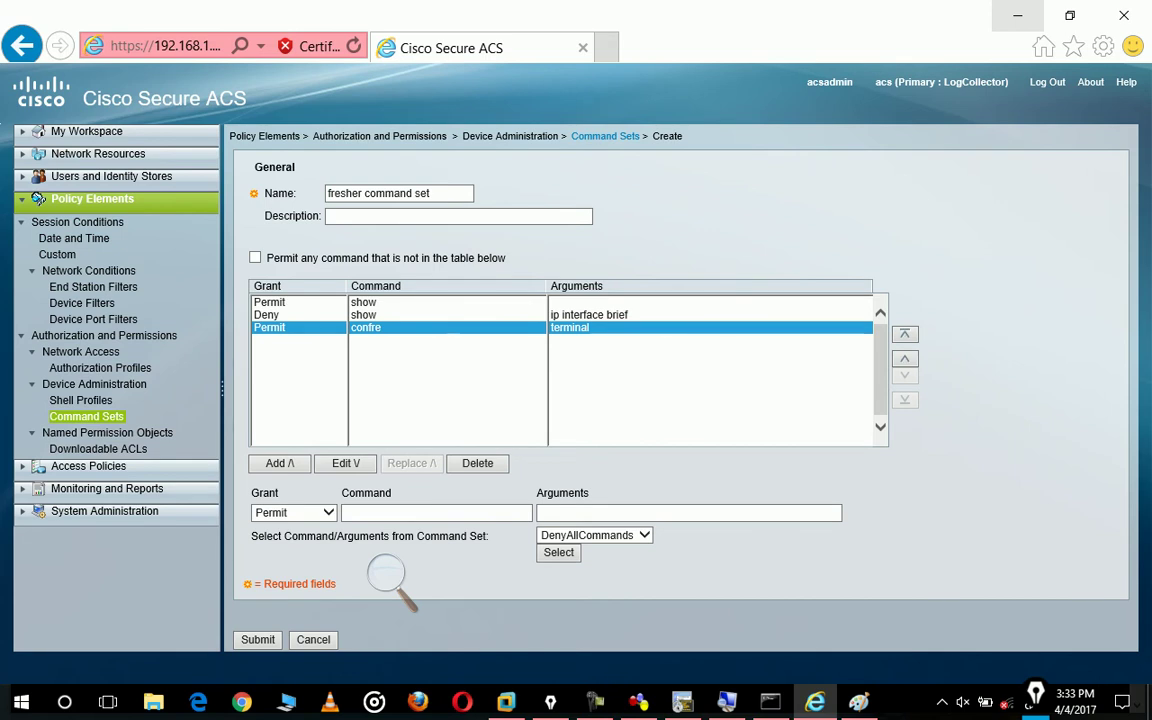
{"action": "left_click", "coordinate": [1035, 697]}
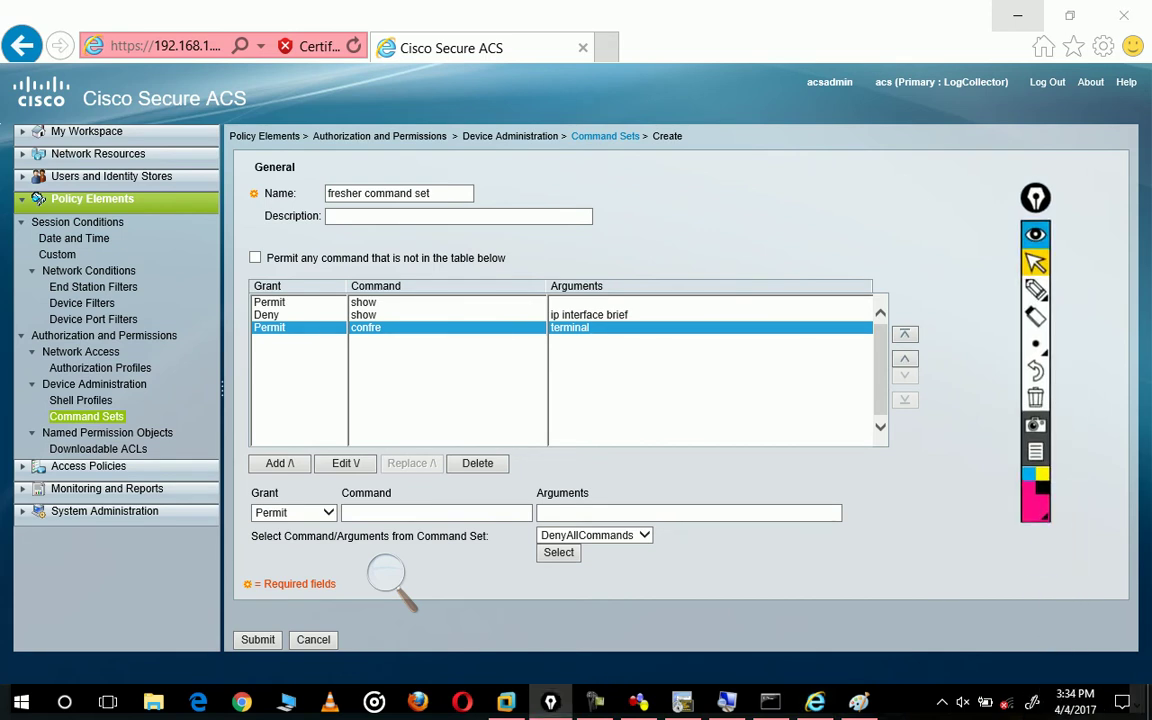
{"action": "left_click", "coordinate": [1035, 289]}
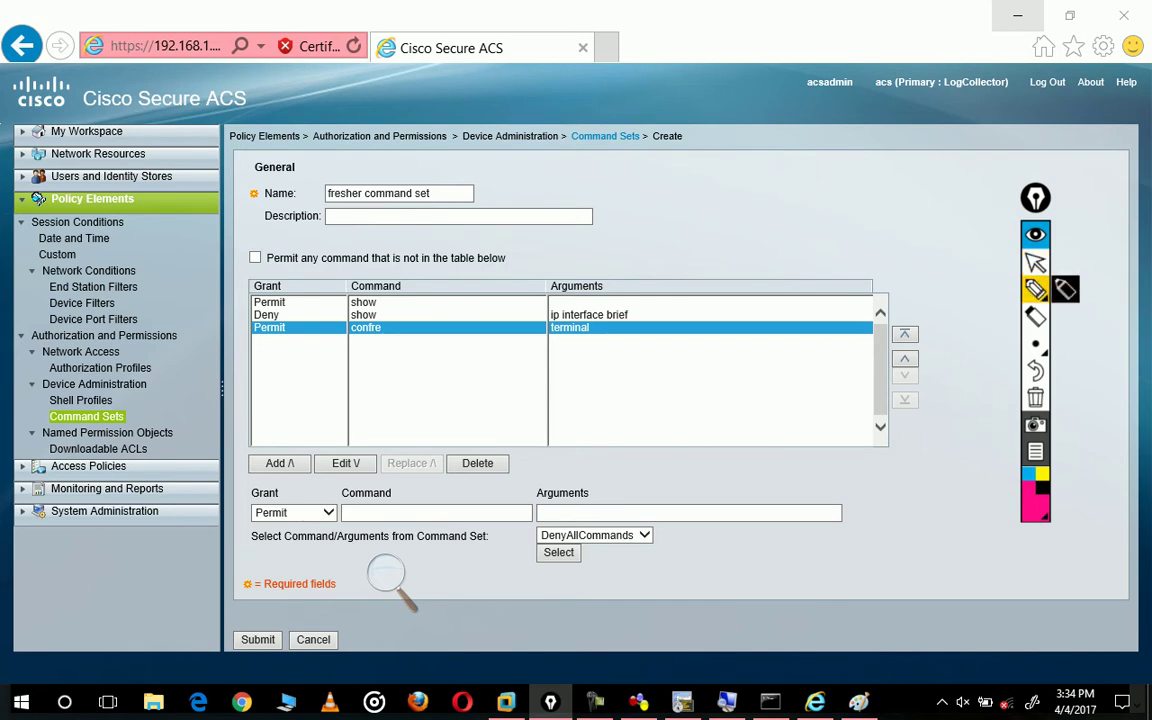
{"action": "left_click_drag", "start_coordinate": [572, 296], "coordinate": [617, 284]}
{"action": "mouse_move", "coordinate": [638, 236]}
{"action": "left_mouse_down"}
{"action": "mouse_move", "coordinate": [636, 255]}
{"action": "mouse_move", "coordinate": [754, 238]}
{"action": "mouse_move", "coordinate": [742, 280]}
{"action": "left_mouse_up"}
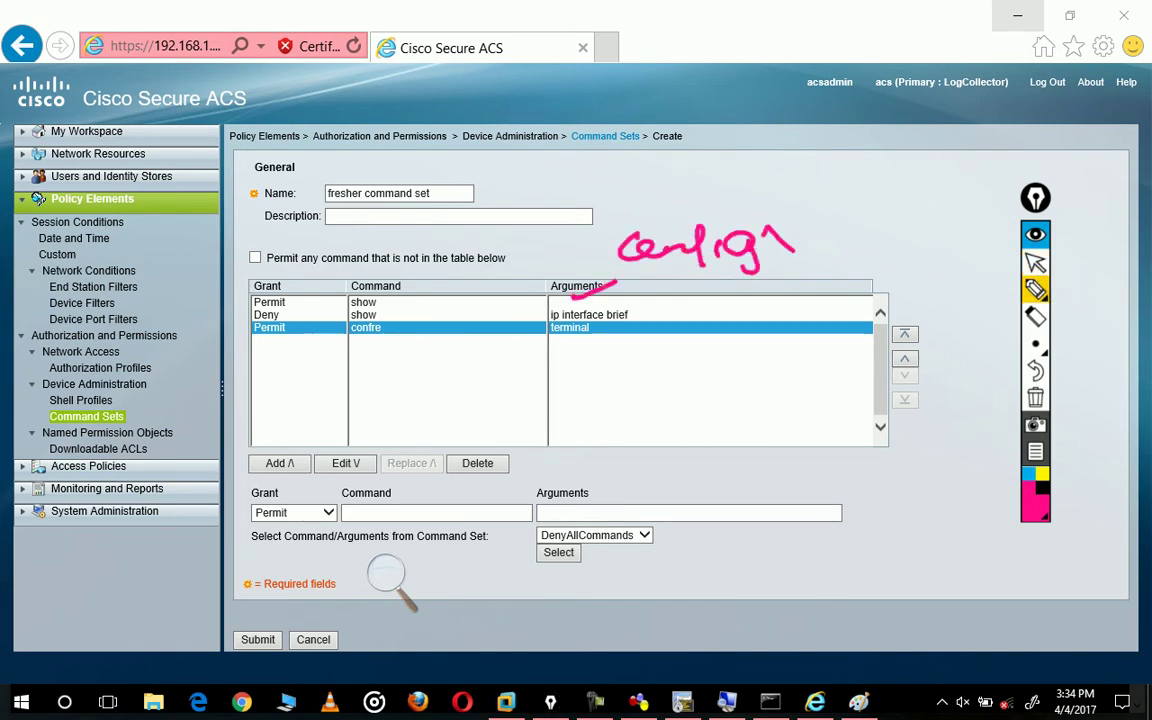
{"action": "left_click_drag", "start_coordinate": [768, 228], "coordinate": [814, 258]}
{"action": "left_click_drag", "start_coordinate": [812, 220], "coordinate": [770, 266]}
{"action": "left_click_drag", "start_coordinate": [435, 292], "coordinate": [460, 289]}
{"action": "left_click_drag", "start_coordinate": [315, 317], "coordinate": [345, 315]}
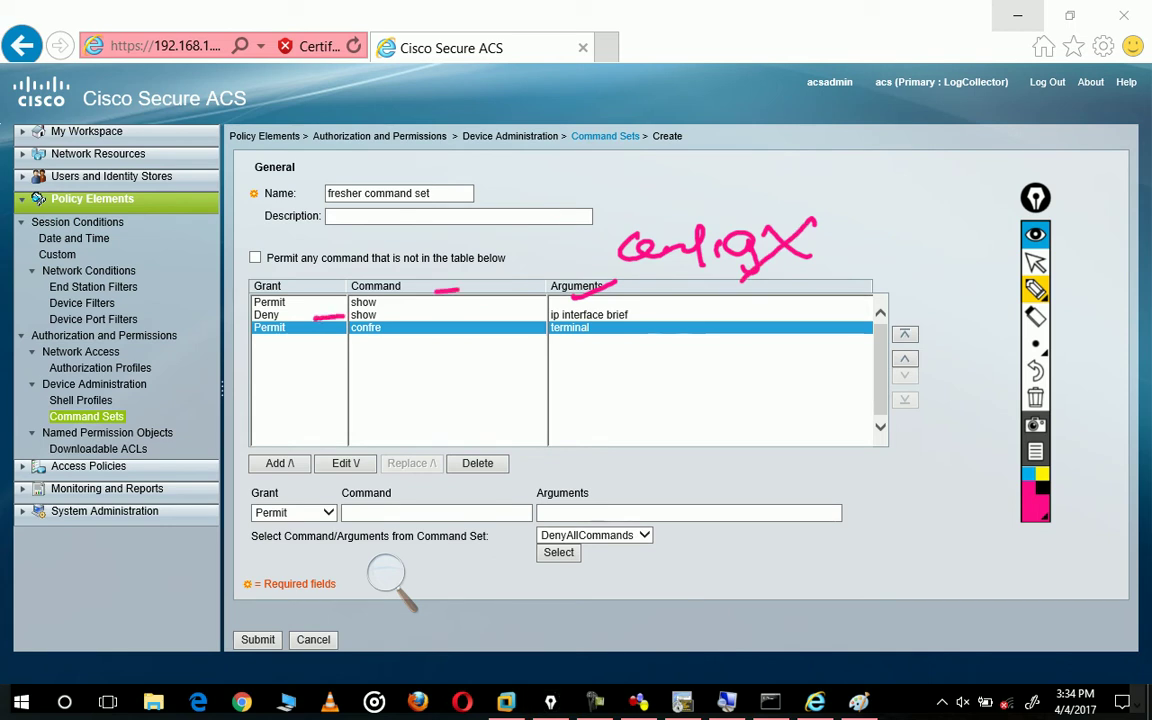
{"action": "mouse_move", "coordinate": [642, 314]}
{"action": "left_mouse_down"}
{"action": "mouse_move", "coordinate": [715, 308]}
{"action": "mouse_move", "coordinate": [700, 312]}
{"action": "left_mouse_up"}
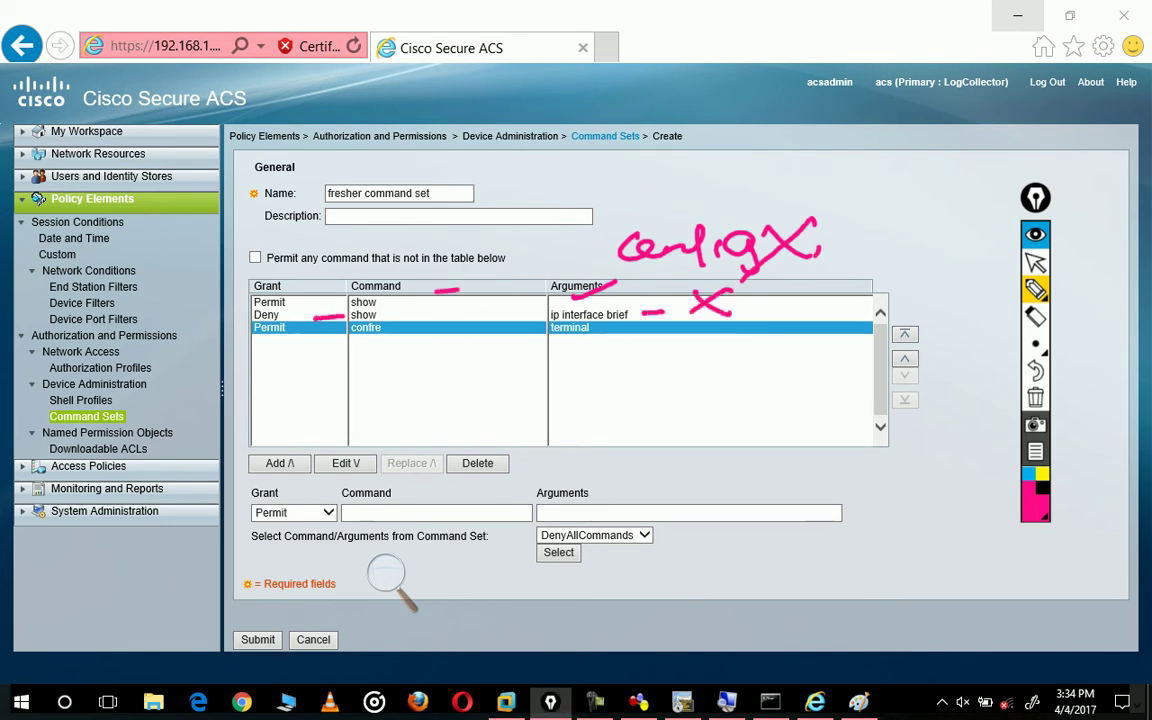
{"action": "left_click_drag", "start_coordinate": [800, 222], "coordinate": [770, 228]}
{"action": "mouse_move", "coordinate": [345, 336]}
{"action": "left_mouse_down"}
{"action": "mouse_move", "coordinate": [348, 347]}
{"action": "mouse_move", "coordinate": [390, 340]}
{"action": "mouse_move", "coordinate": [372, 380]}
{"action": "mouse_move", "coordinate": [512, 368]}
{"action": "left_mouse_up"}
{"action": "mouse_move", "coordinate": [628, 346]}
{"action": "left_mouse_down"}
{"action": "mouse_move", "coordinate": [618, 378]}
{"action": "mouse_move", "coordinate": [660, 365]}
{"action": "mouse_move", "coordinate": [705, 395]}
{"action": "mouse_move", "coordinate": [728, 378]}
{"action": "left_mouse_up"}
{"action": "mouse_move", "coordinate": [748, 368]}
{"action": "left_mouse_down"}
{"action": "mouse_move", "coordinate": [790, 352]}
{"action": "mouse_move", "coordinate": [880, 385]}
{"action": "left_mouse_up"}
{"action": "mouse_move", "coordinate": [440, 418]}
{"action": "left_mouse_down"}
{"action": "mouse_move", "coordinate": [738, 425]}
{"action": "mouse_move", "coordinate": [450, 420]}
{"action": "left_mouse_up"}
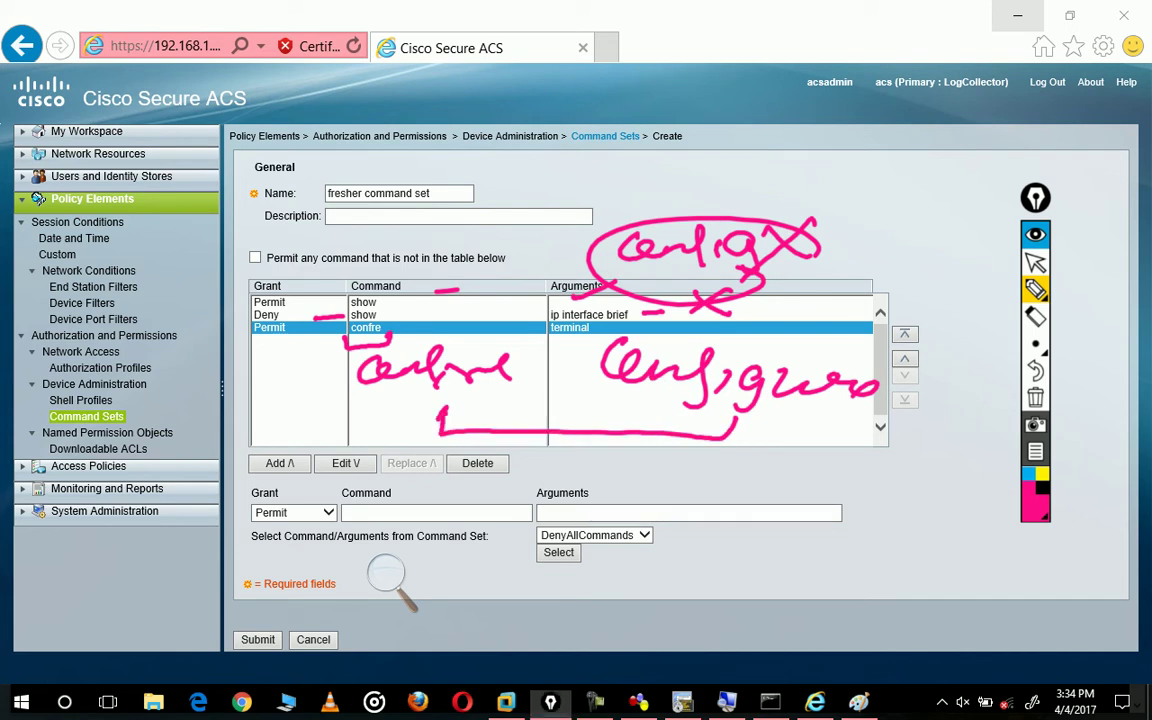
{"action": "mouse_move", "coordinate": [680, 517]}
{"action": "left_mouse_down"}
{"action": "mouse_move", "coordinate": [560, 522]}
{"action": "mouse_move", "coordinate": [620, 568]}
{"action": "mouse_move", "coordinate": [725, 530]}
{"action": "left_mouse_up"}
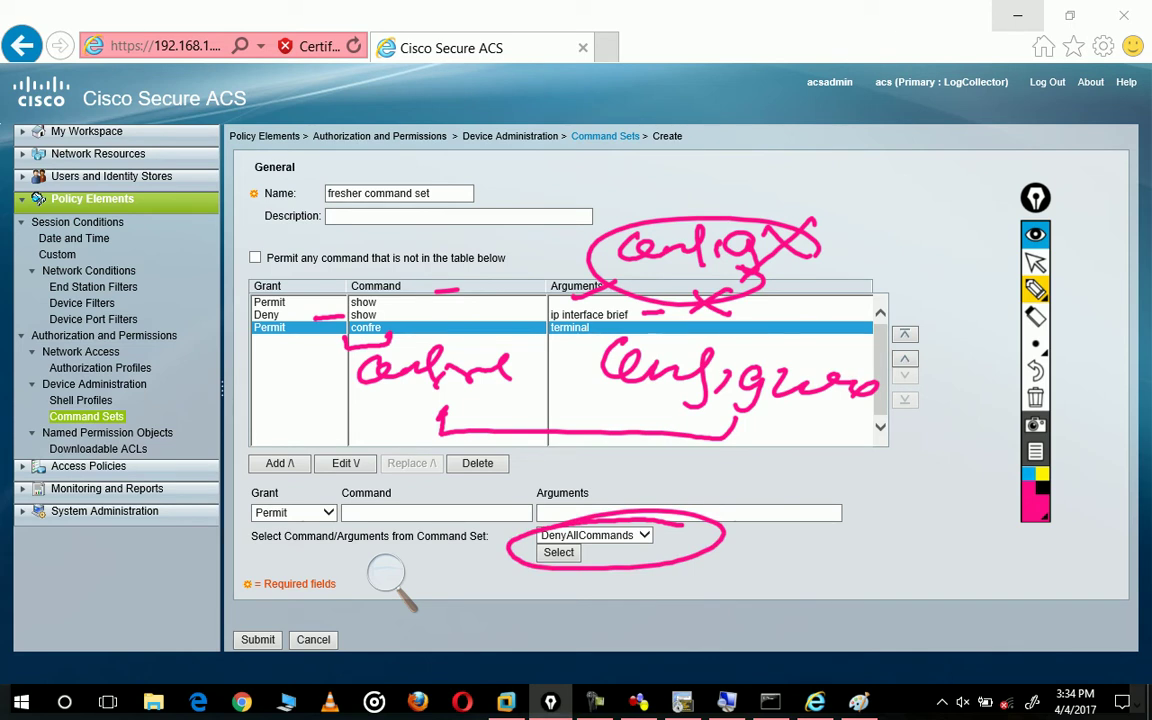
{"action": "key", "text": "ctrl+Delete"}
{"action": "key", "text": "Escape"}
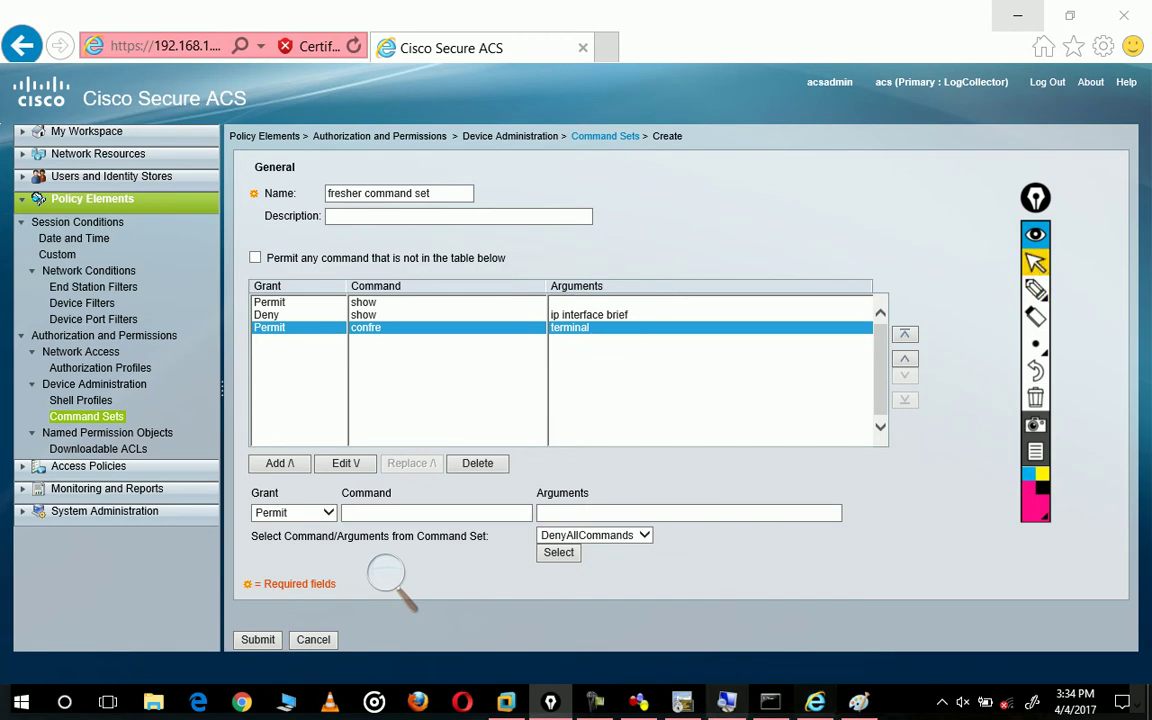
On R2, tab-complete 'conf ter' to 'configure terminal', then magnify the ACS command table
{"action": "key", "text": "alt+Tab"}
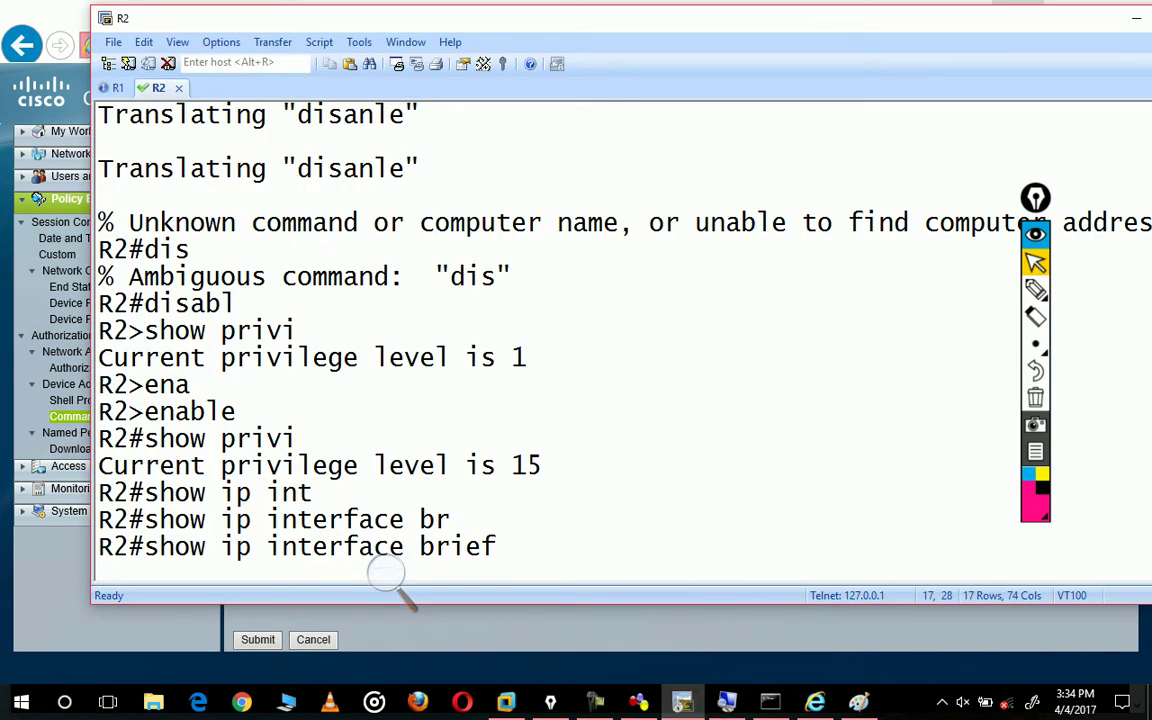
{"action": "key", "text": "BackSpace"}
{"action": "key", "text": "BackSpace"}
{"action": "key", "text": "BackSpace"}
{"action": "key", "text": "BackSpace"}
{"action": "key", "text": "BackSpace"}
{"action": "key", "text": "BackSpace"}
{"action": "key", "text": "BackSpace"}
{"action": "key", "text": "BackSpace"}
{"action": "key", "text": "BackSpace"}
{"action": "key", "text": "BackSpace"}
{"action": "key", "text": "BackSpace"}
{"action": "key", "text": "BackSpace"}
{"action": "key", "text": "BackSpace"}
{"action": "key", "text": "BackSpace"}
{"action": "key", "text": "BackSpace"}
{"action": "key", "text": "BackSpace"}
{"action": "key", "text": "BackSpace"}
{"action": "key", "text": "BackSpace"}
{"action": "key", "text": "BackSpace"}
{"action": "key", "text": "BackSpace"}
{"action": "key", "text": "BackSpace"}
{"action": "key", "text": "BackSpace"}
{"action": "key", "text": "BackSpace"}
{"action": "key", "text": "BackSpace"}
{"action": "type", "text": "configure"}
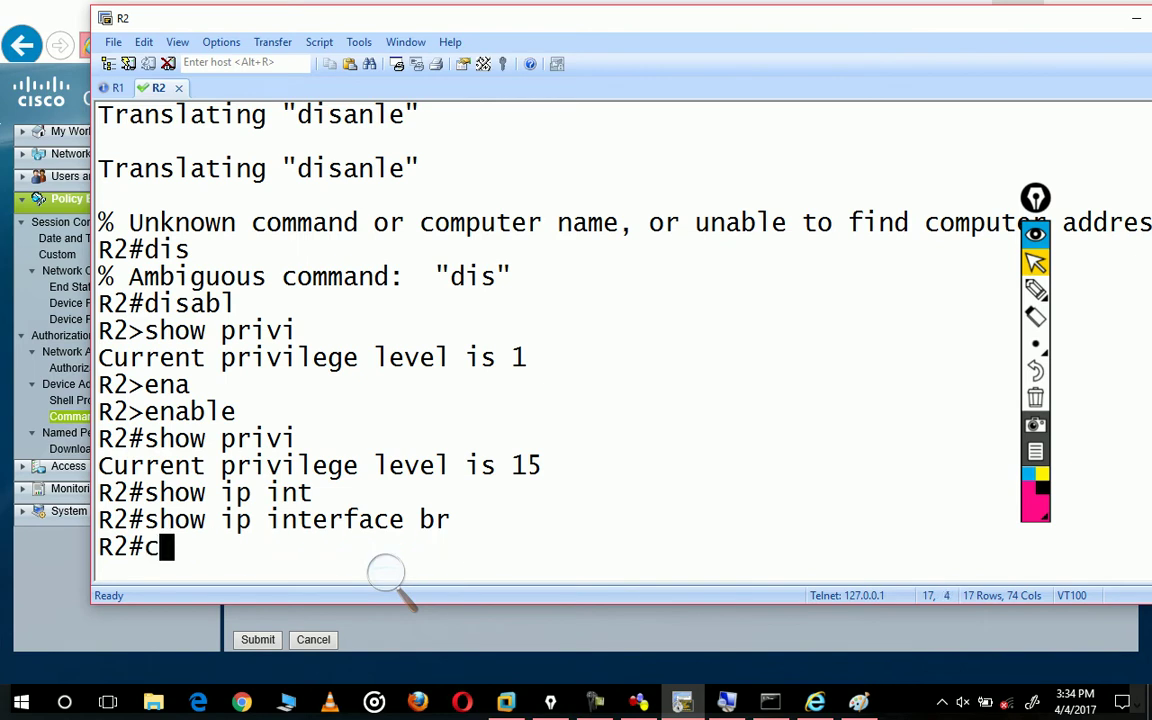
{"action": "key", "text": "Tab"}
{"action": "type", "text": "ter"}
{"action": "key", "text": "Tab"}
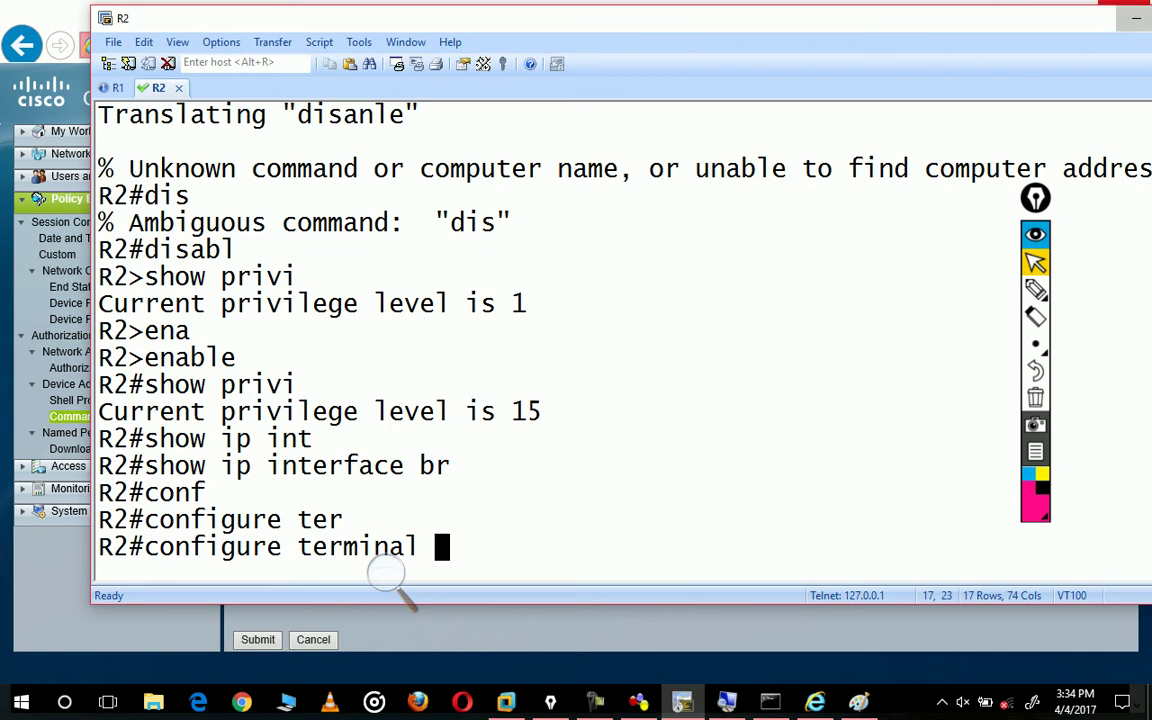
{"action": "key", "text": "alt+Tab"}
{"action": "left_click", "coordinate": [388, 578]}
{"action": "left_click", "coordinate": [386, 590]}
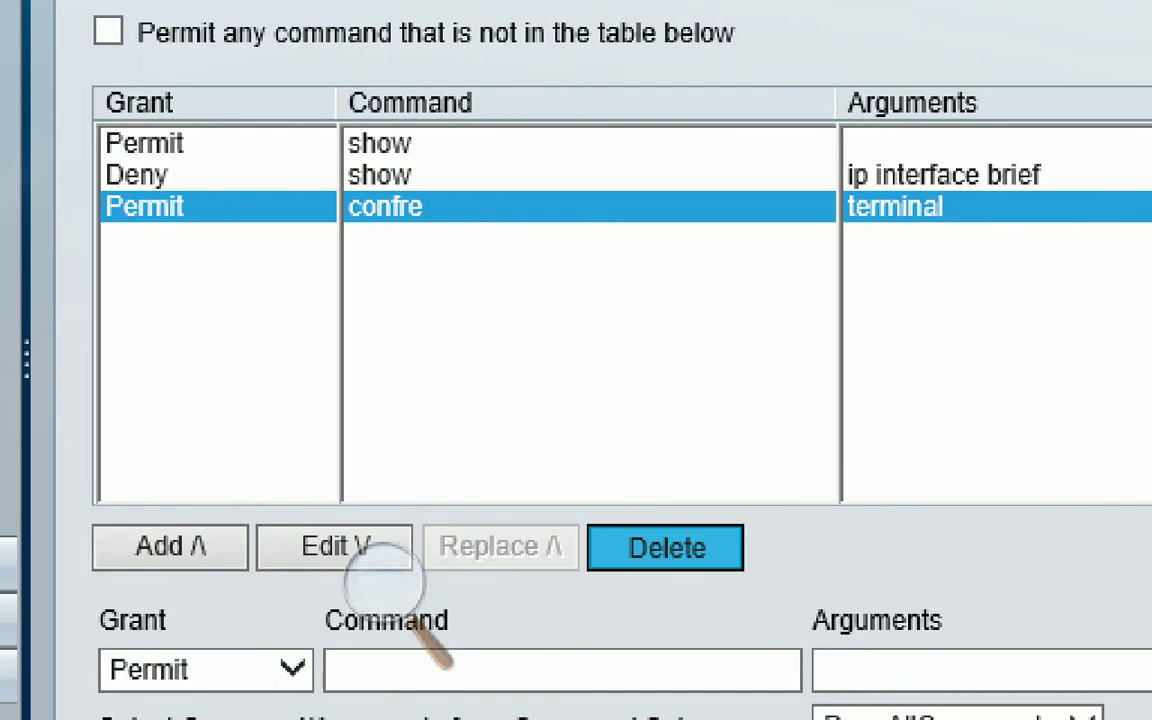
Delete the misspelled confre rule and add Permit 'configure' with argument 'terminal'
{"action": "left_click", "coordinate": [666, 547]}
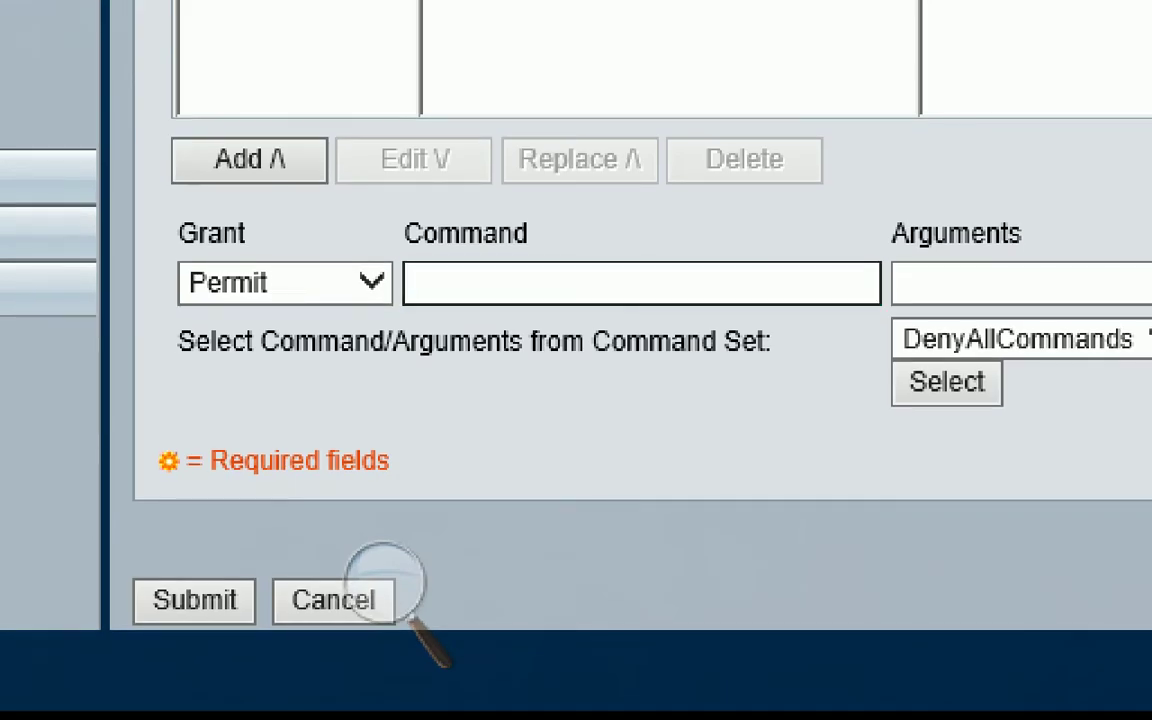
{"action": "type", "text": "configure"}
{"action": "key", "text": "Tab"}
{"action": "type", "text": "terminal"}
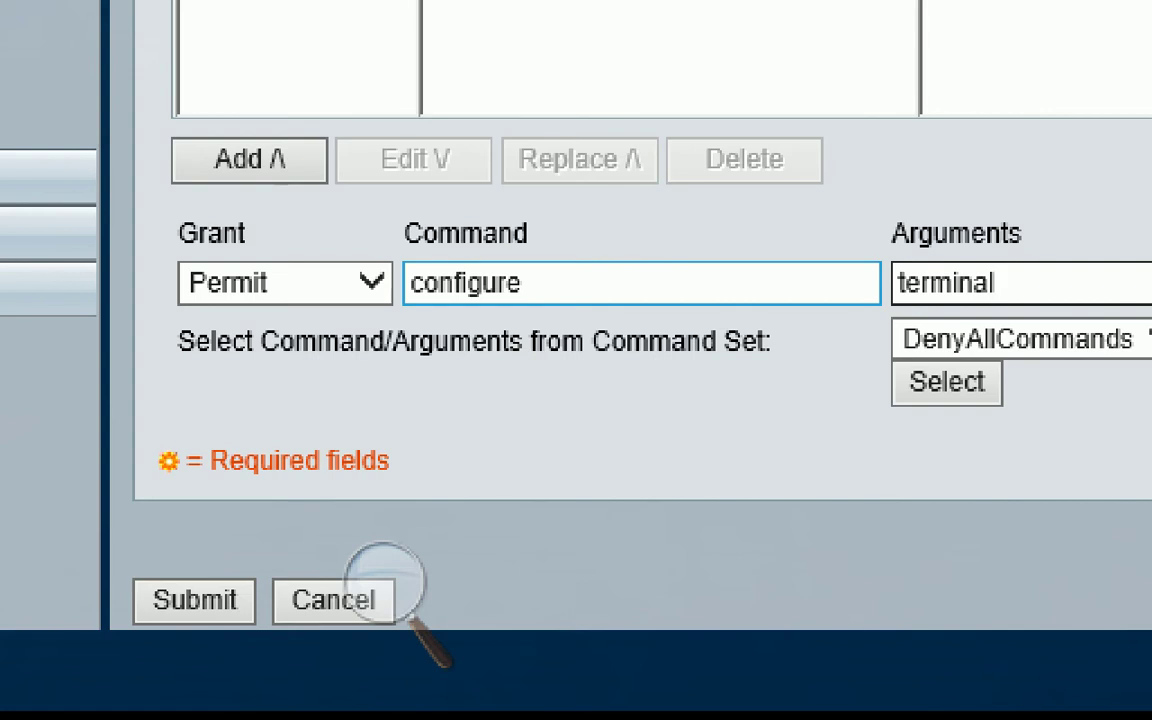
{"action": "left_click", "coordinate": [249, 160]}
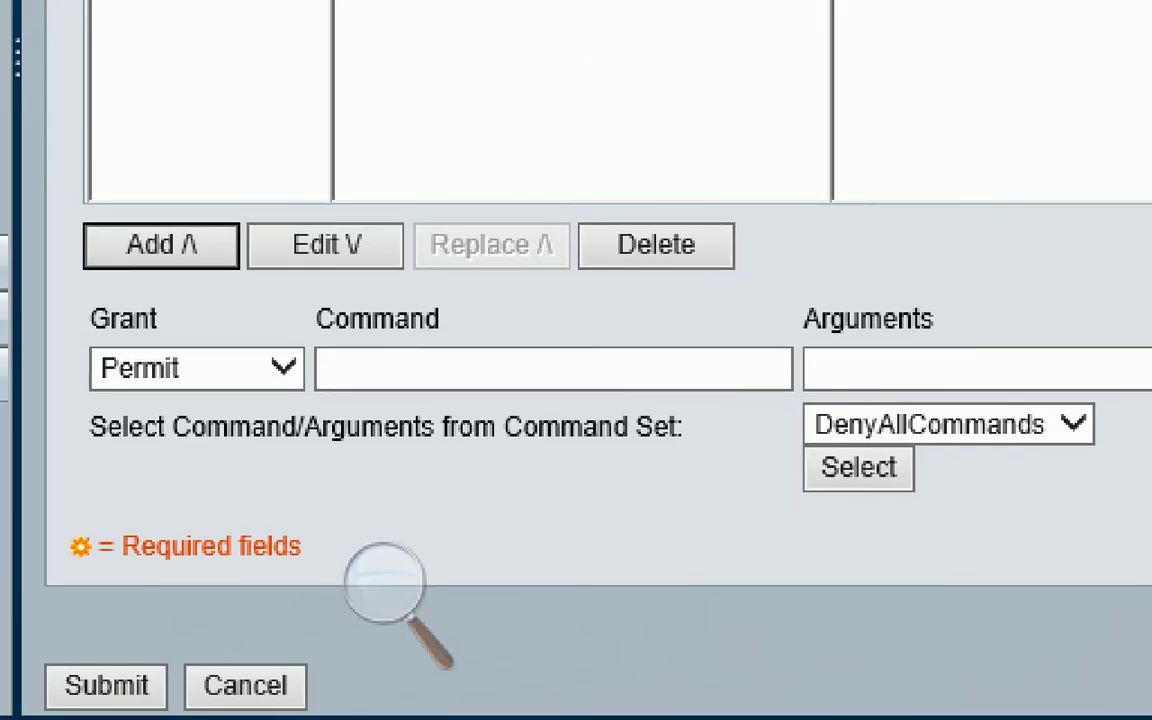
Add a Permit rule for command 'router' with argument 'ospf'
{"action": "left_click", "coordinate": [450, 368]}
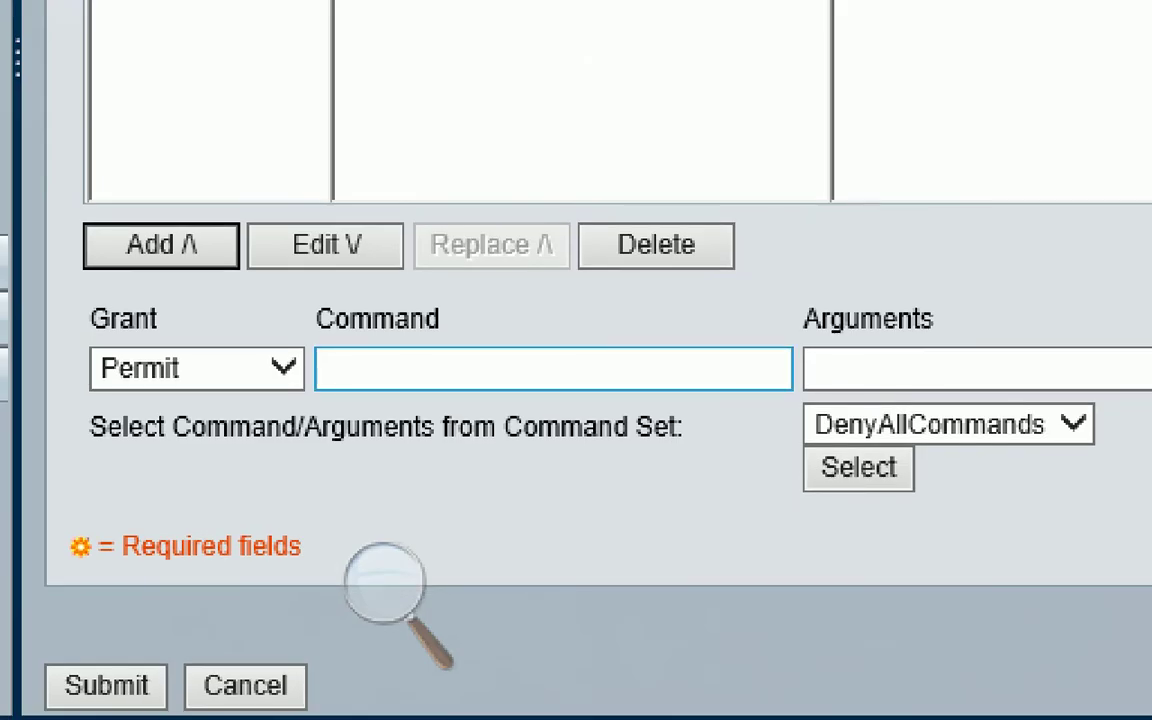
{"action": "type", "text": "router"}
{"action": "key", "text": "Tab"}
{"action": "key", "text": "shift+Tab"}
{"action": "key", "text": "BackSpace"}
{"action": "key", "text": "Tab"}
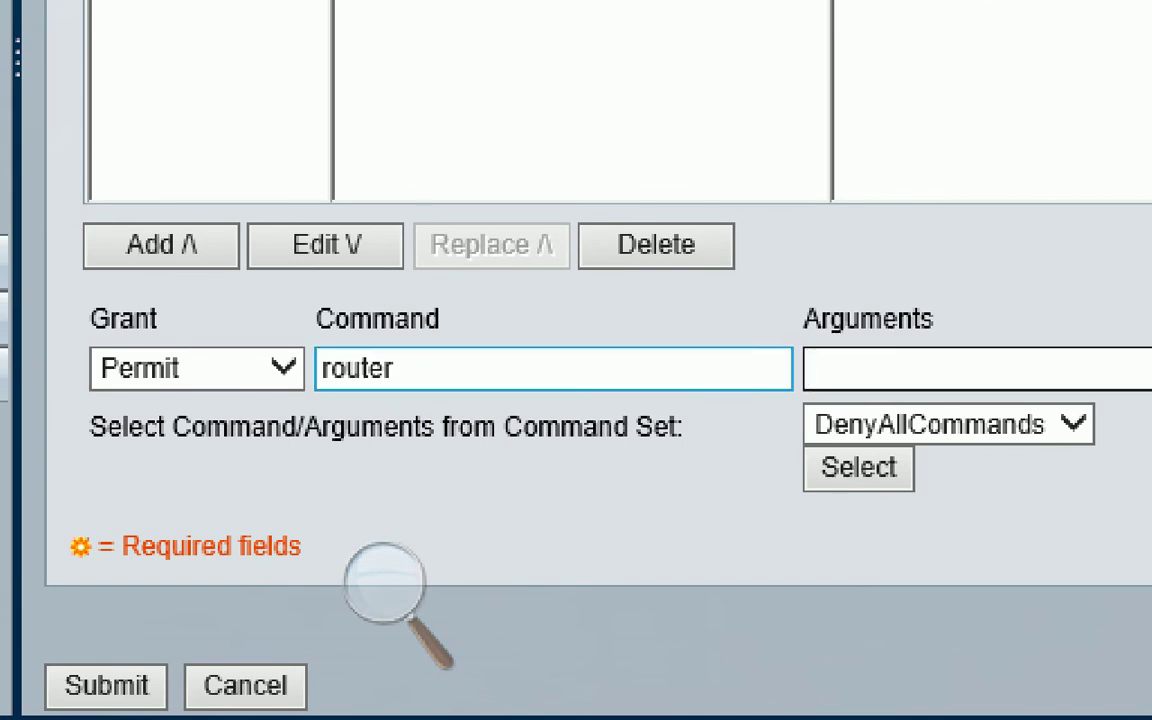
{"action": "type", "text": "ospf"}
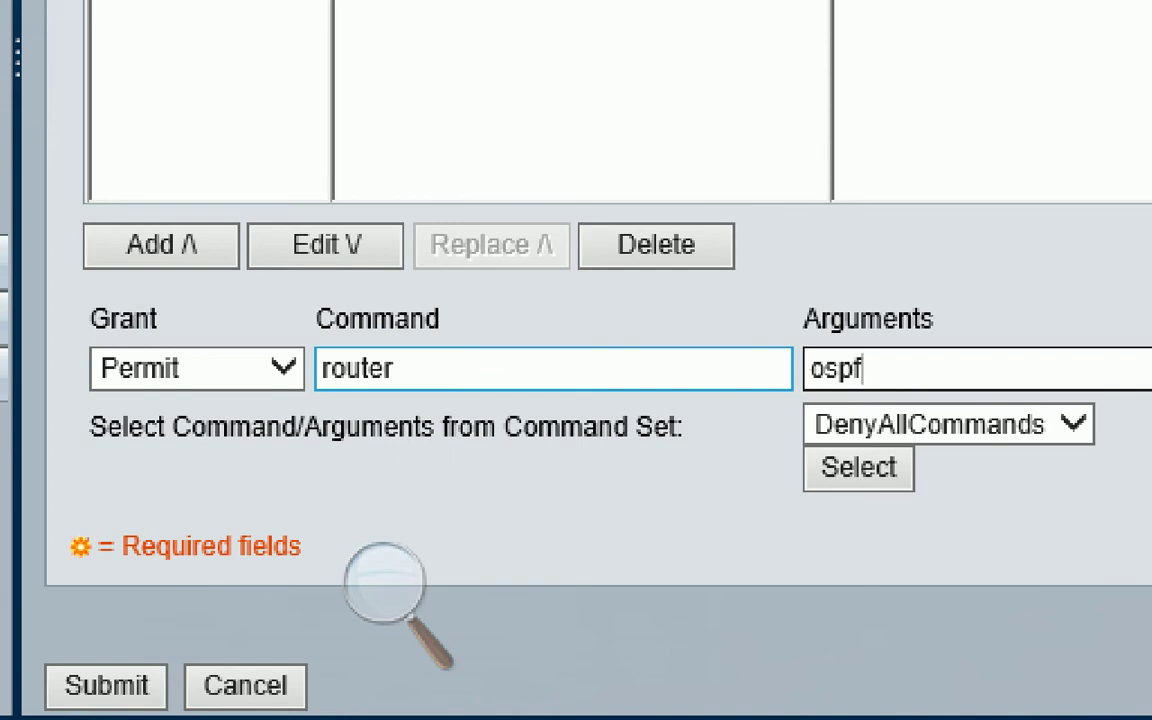
{"action": "left_click", "coordinate": [161, 245]}
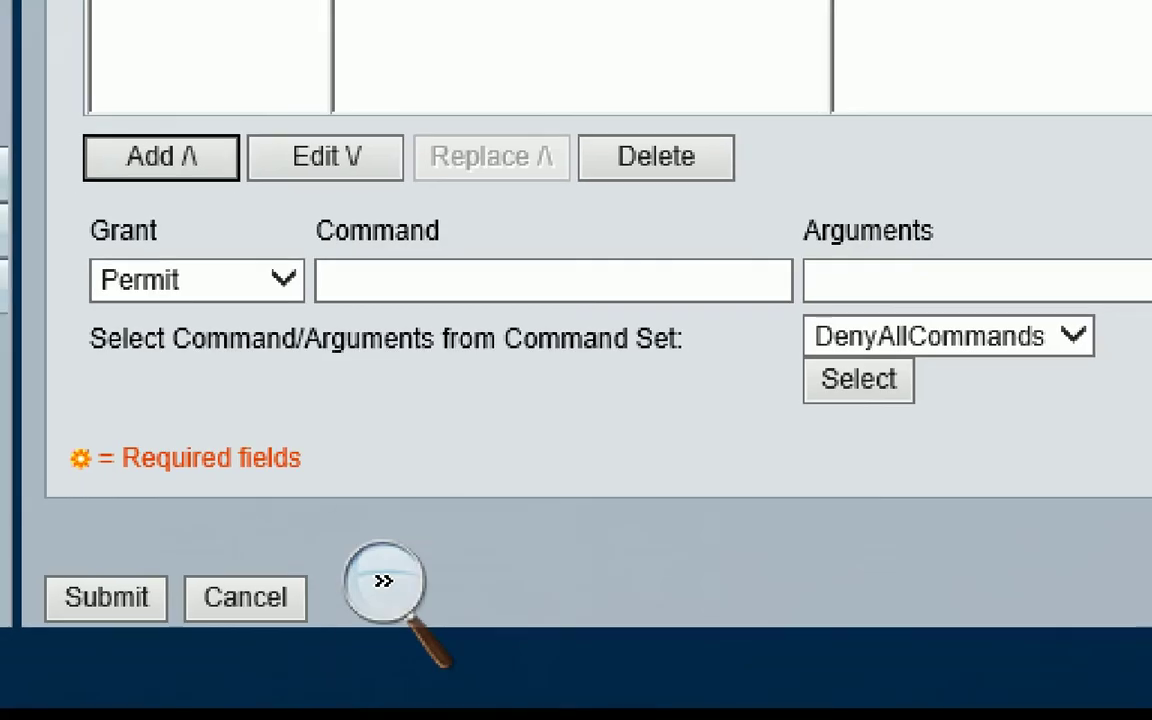
Zoom to 250% and select the show, configure terminal and router ospf rules
{"action": "left_click", "coordinate": [390, 592]}
{"action": "left_click", "coordinate": [386, 645]}
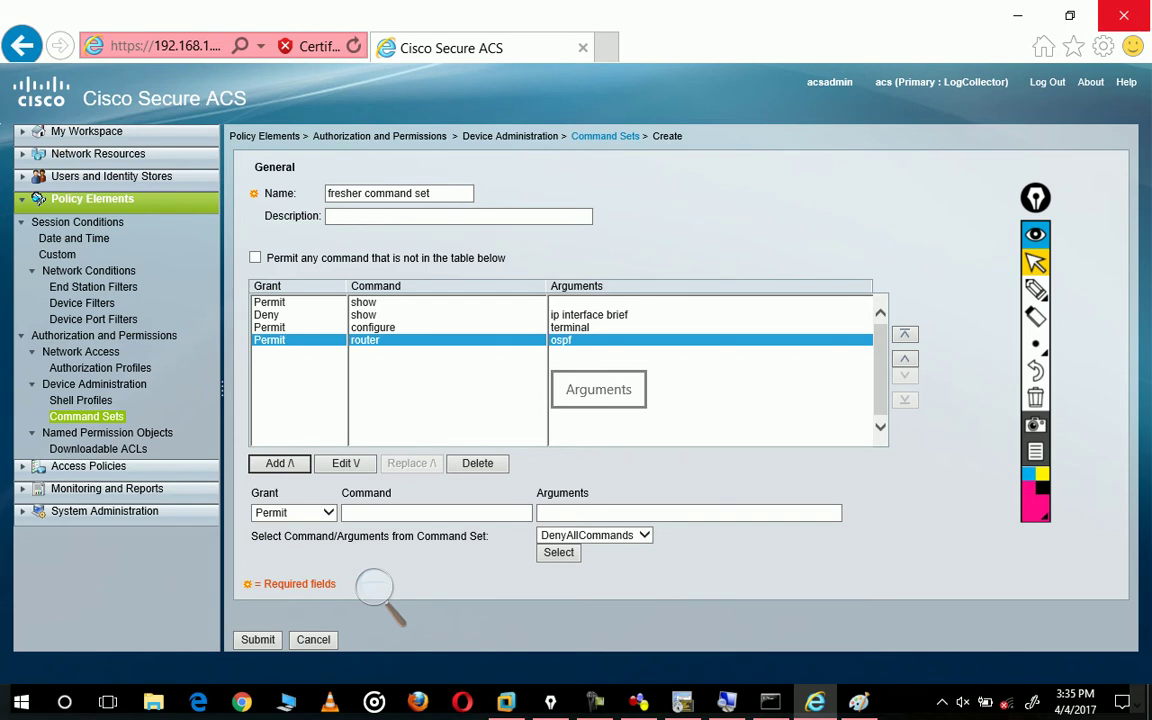
{"action": "left_click", "coordinate": [374, 590]}
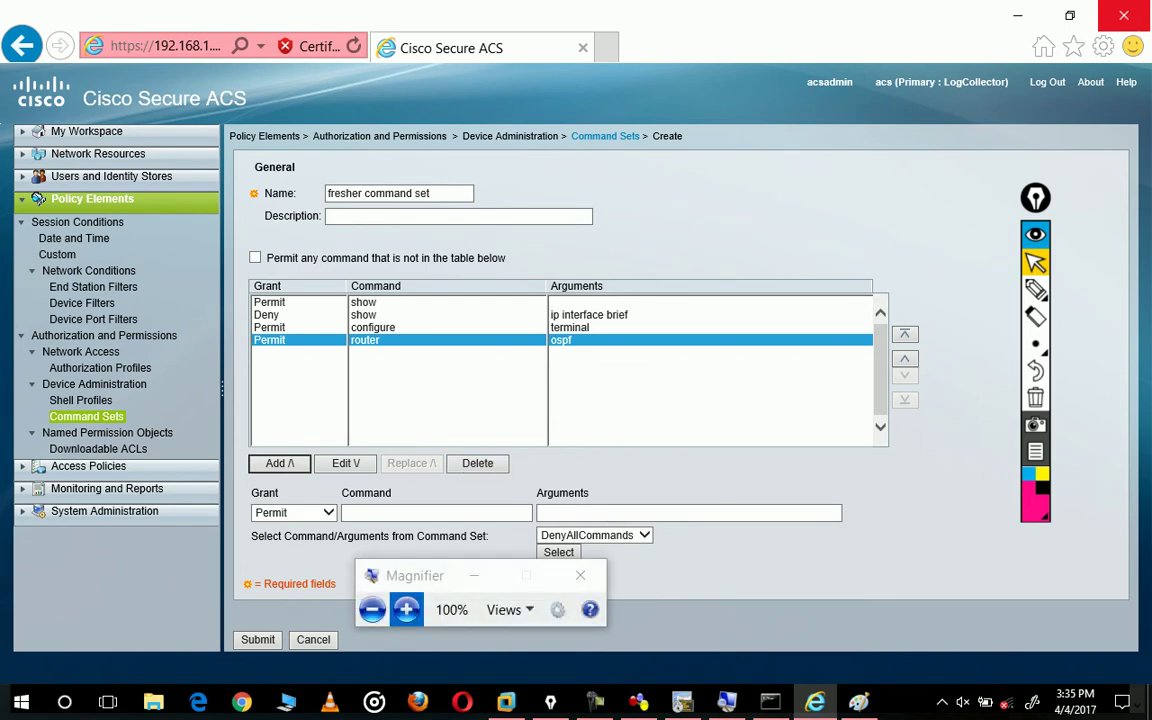
{"action": "left_click", "coordinate": [406, 609]}
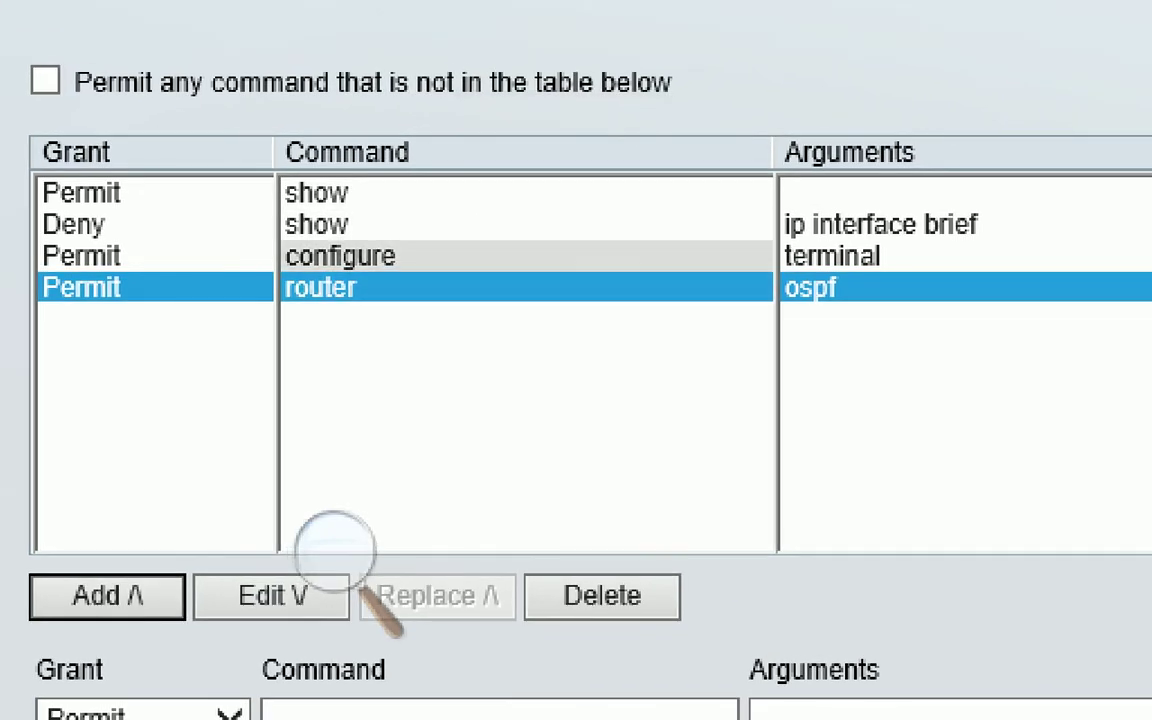
{"action": "left_click", "coordinate": [400, 253]}
{"action": "key", "text": "Down"}
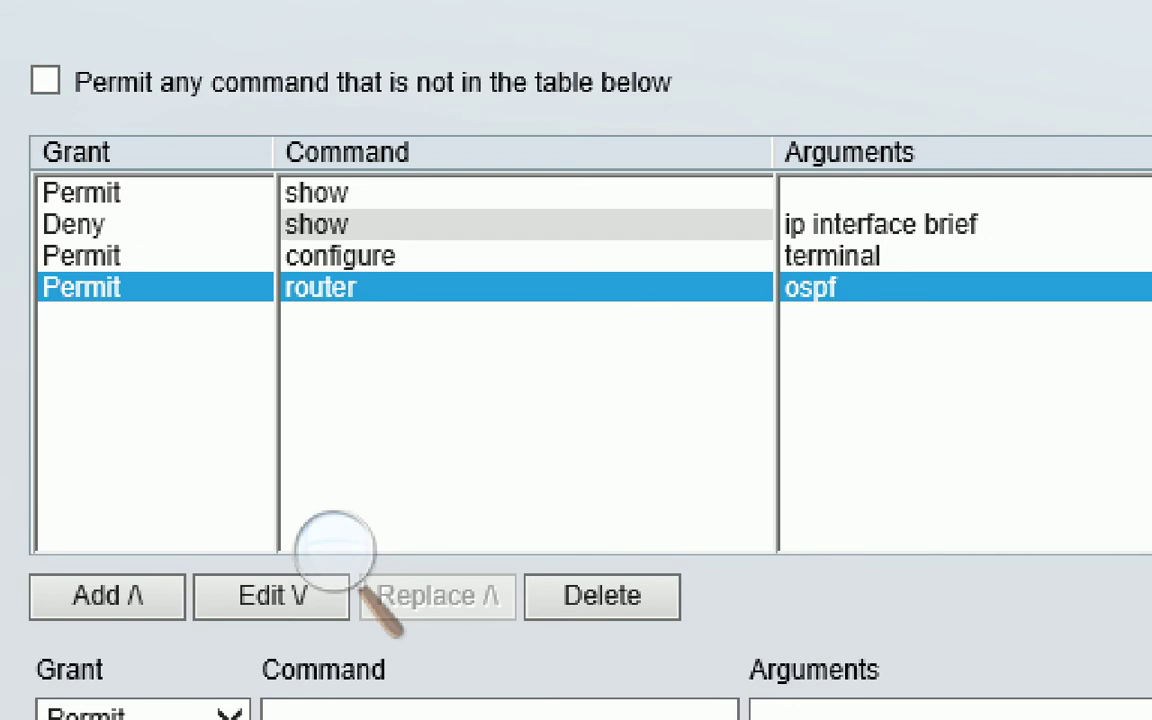
{"action": "left_click_drag", "start_coordinate": [400, 287], "coordinate": [400, 224]}
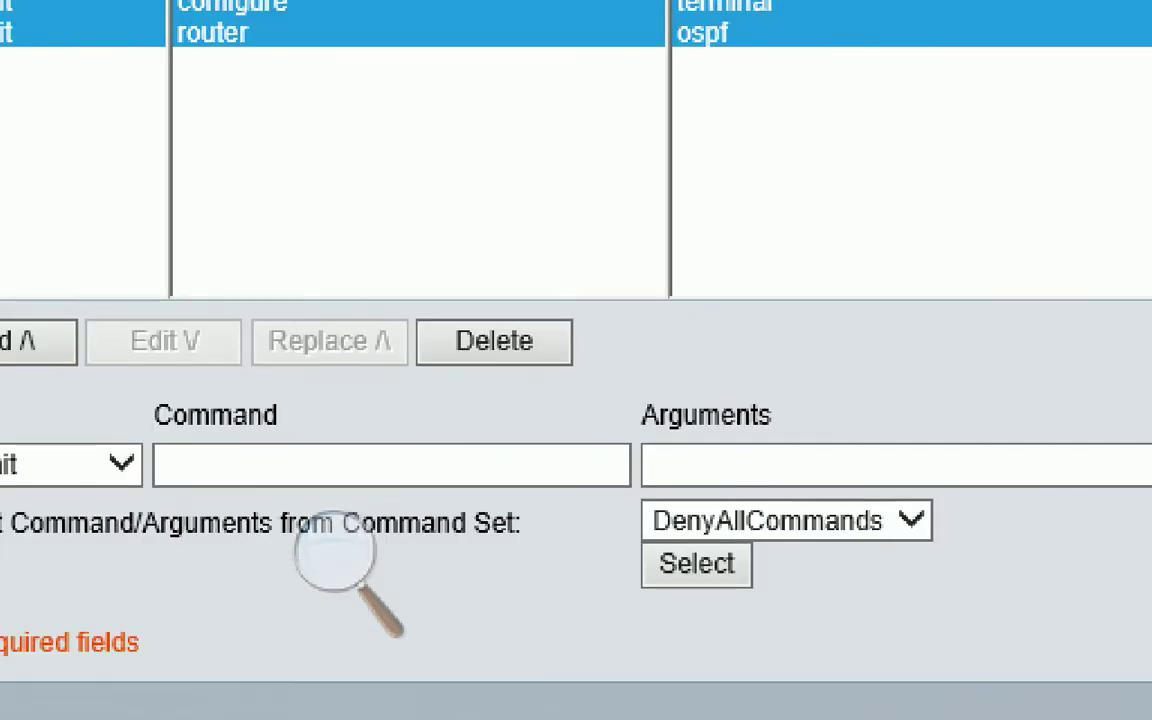
Add a Deny rule for command 'router' with argument 'eigrp'
{"action": "left_click", "coordinate": [508, 442]}
{"action": "left_click", "coordinate": [121, 464]}
{"action": "left_click", "coordinate": [50, 497]}
{"action": "left_click", "coordinate": [250, 465]}
{"action": "type", "text": "router"}
{"action": "key", "text": "Tab"}
{"action": "type", "text": "eigrp"}
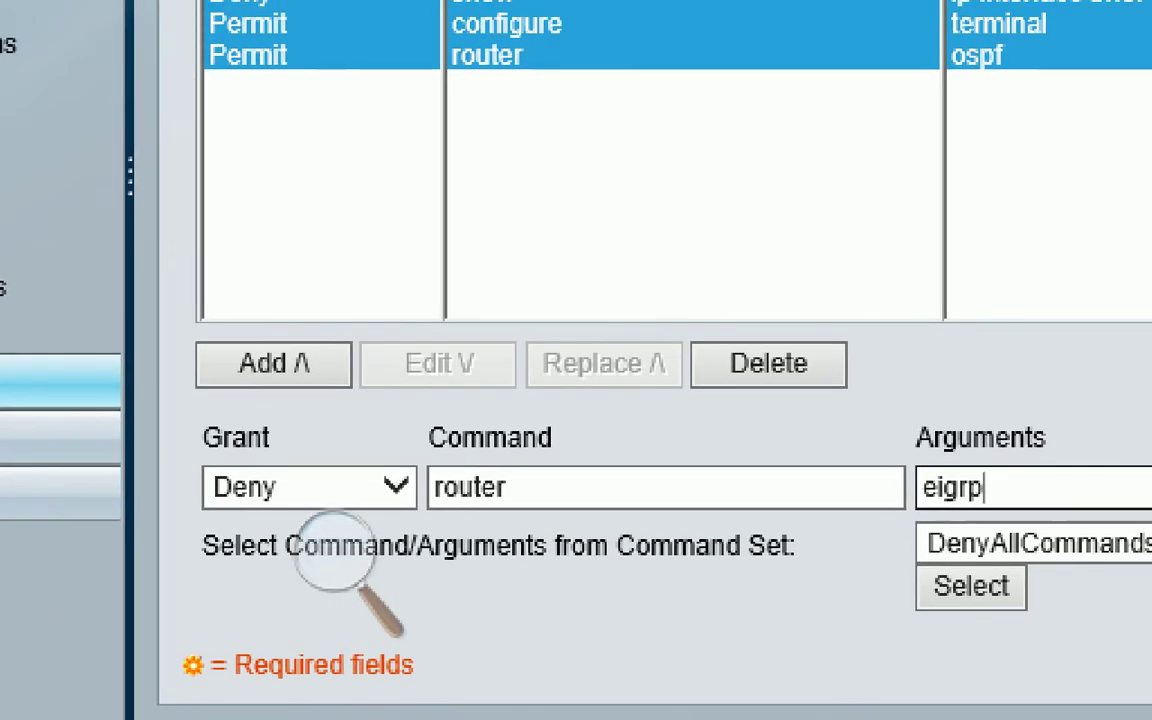
{"action": "left_click", "coordinate": [63, 340]}
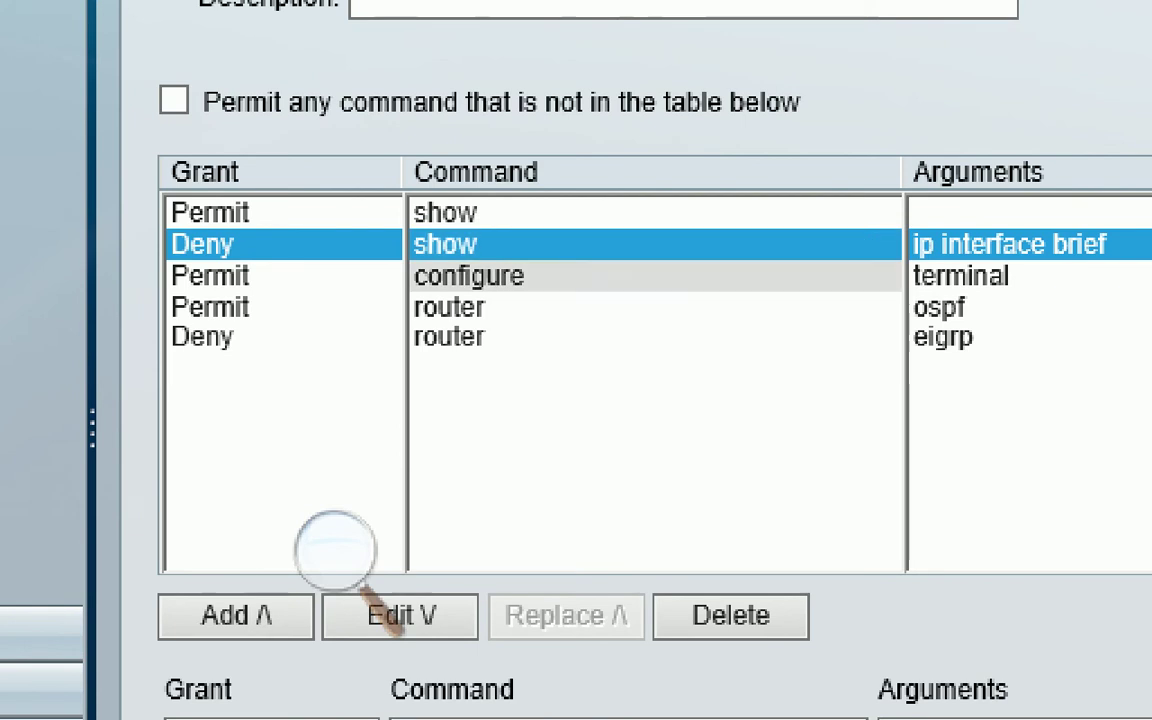
Restore normal screen size and submit the fresher command set
{"action": "left_click", "coordinate": [335, 549]}
{"action": "left_click", "coordinate": [334, 612]}
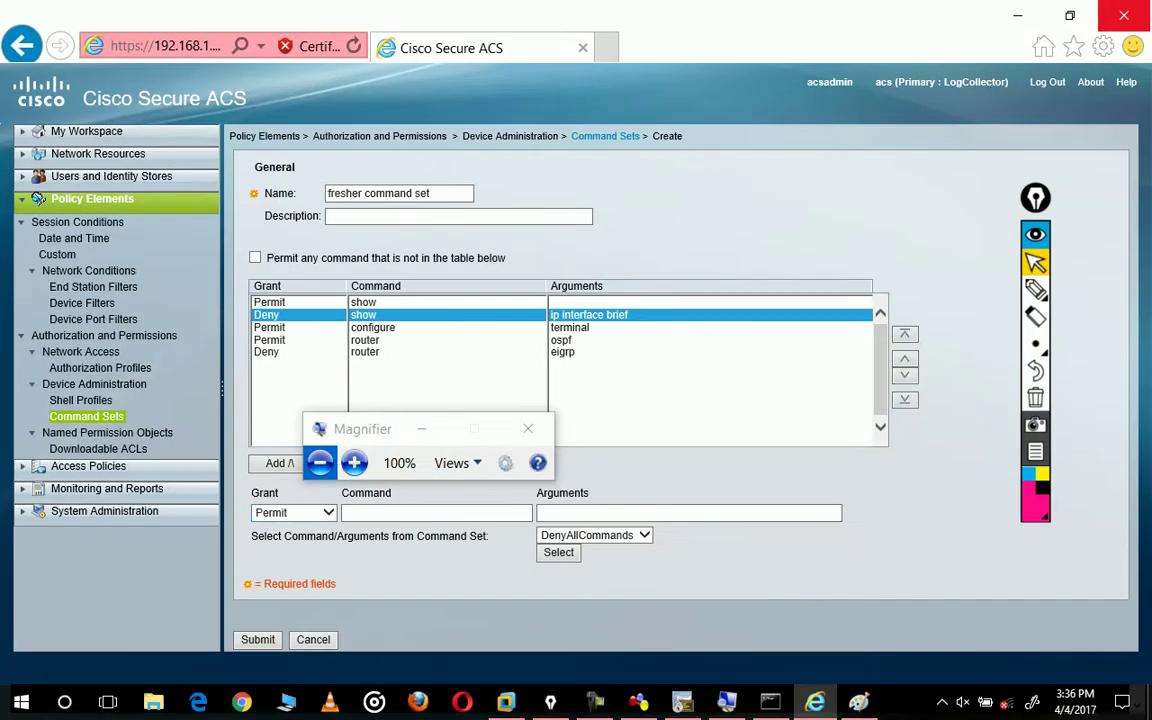
{"action": "left_click", "coordinate": [257, 639]}
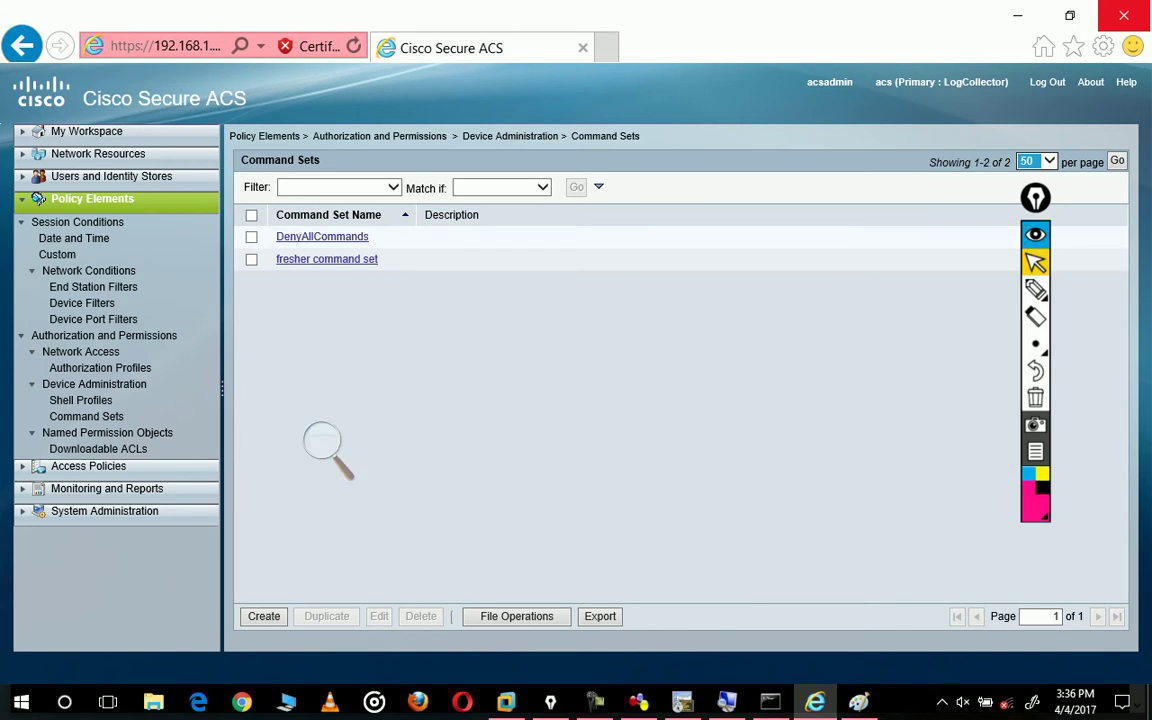
Create a command set named 'root' with 'Permit any command that is not in the table below' ticked
{"action": "left_click", "coordinate": [264, 616]}
{"action": "left_click", "coordinate": [323, 445]}
{"action": "left_click", "coordinate": [347, 463]}
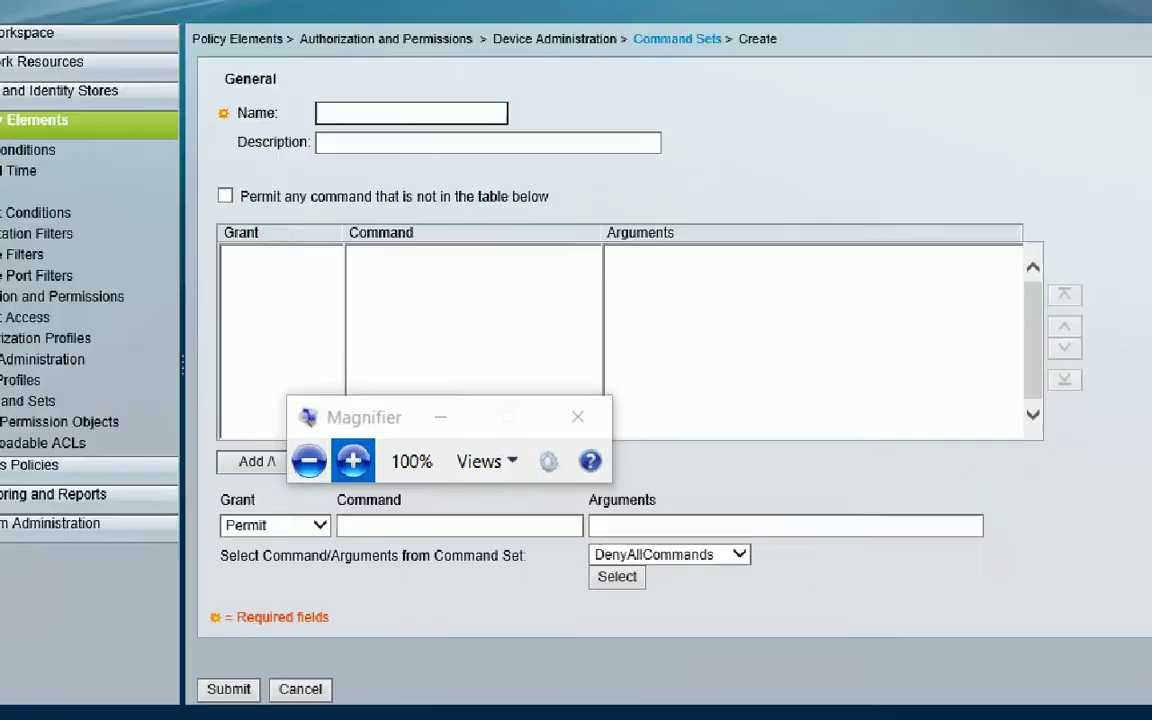
{"action": "type", "text": "root"}
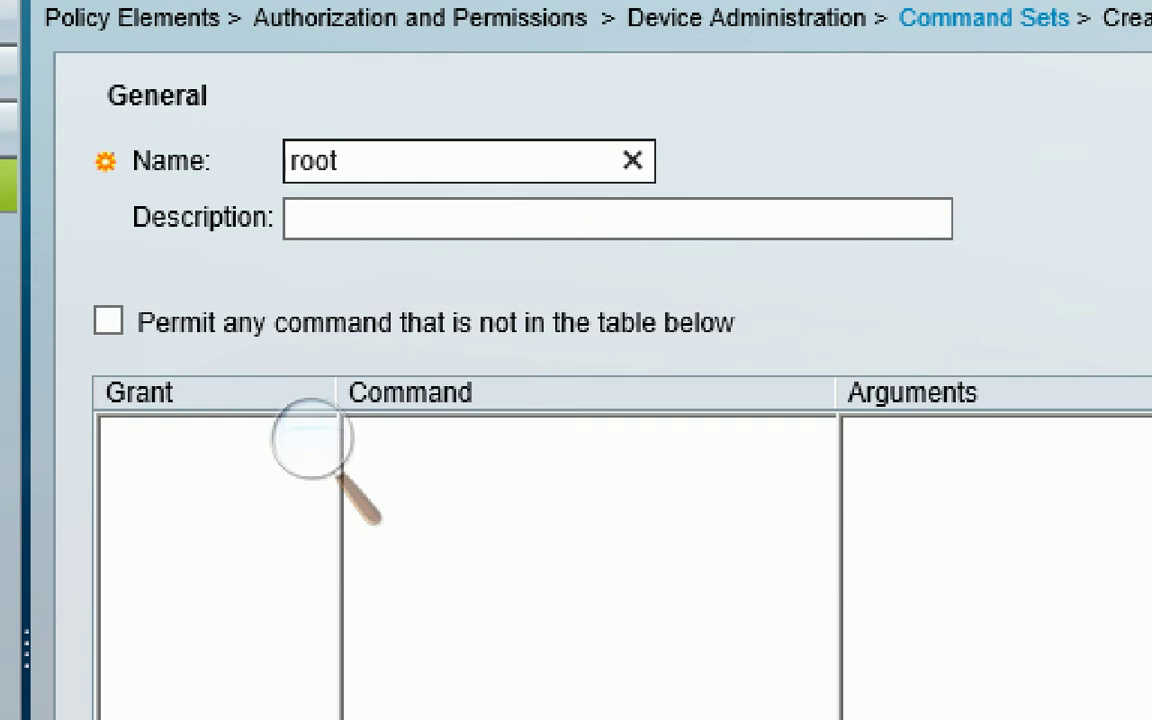
{"action": "key", "text": "Tab"}
{"action": "key", "text": "Tab"}
{"action": "key", "text": "Tab"}
{"action": "key", "text": "Tab"}
{"action": "key", "text": "Tab"}
{"action": "key", "text": "Tab"}
{"action": "key", "text": "Tab"}
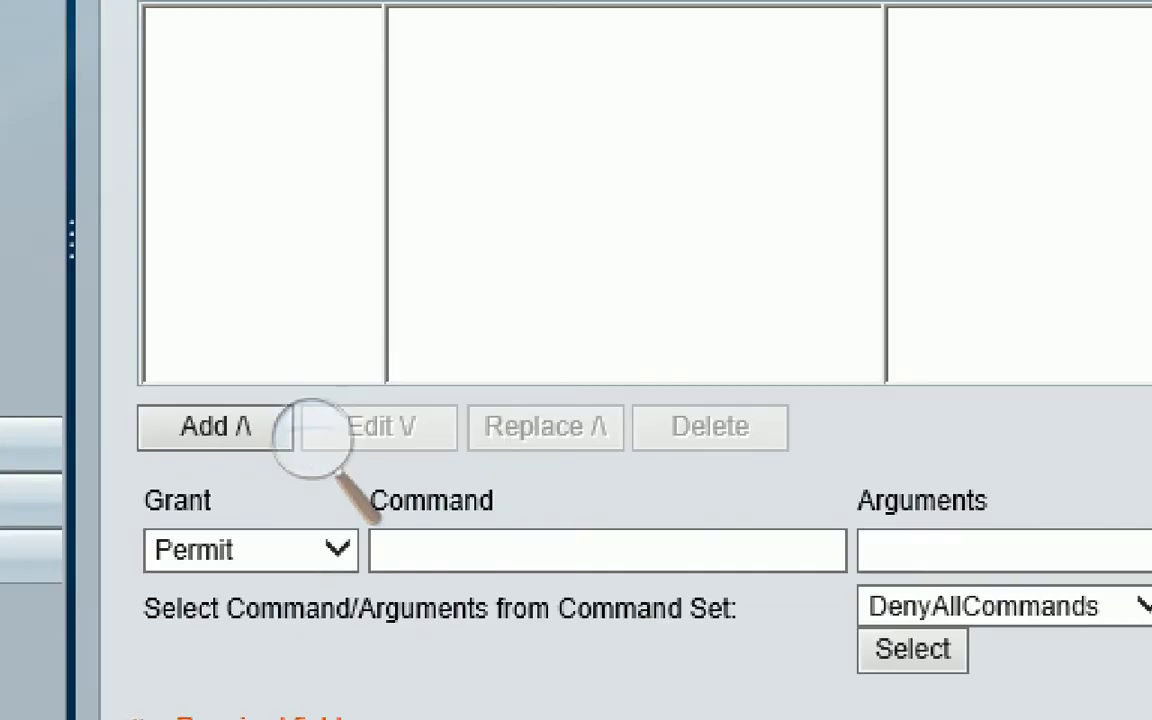
{"action": "left_click", "coordinate": [421, 138]}
{"action": "left_click_drag", "start_coordinate": [221, 300], "coordinate": [825, 300]}
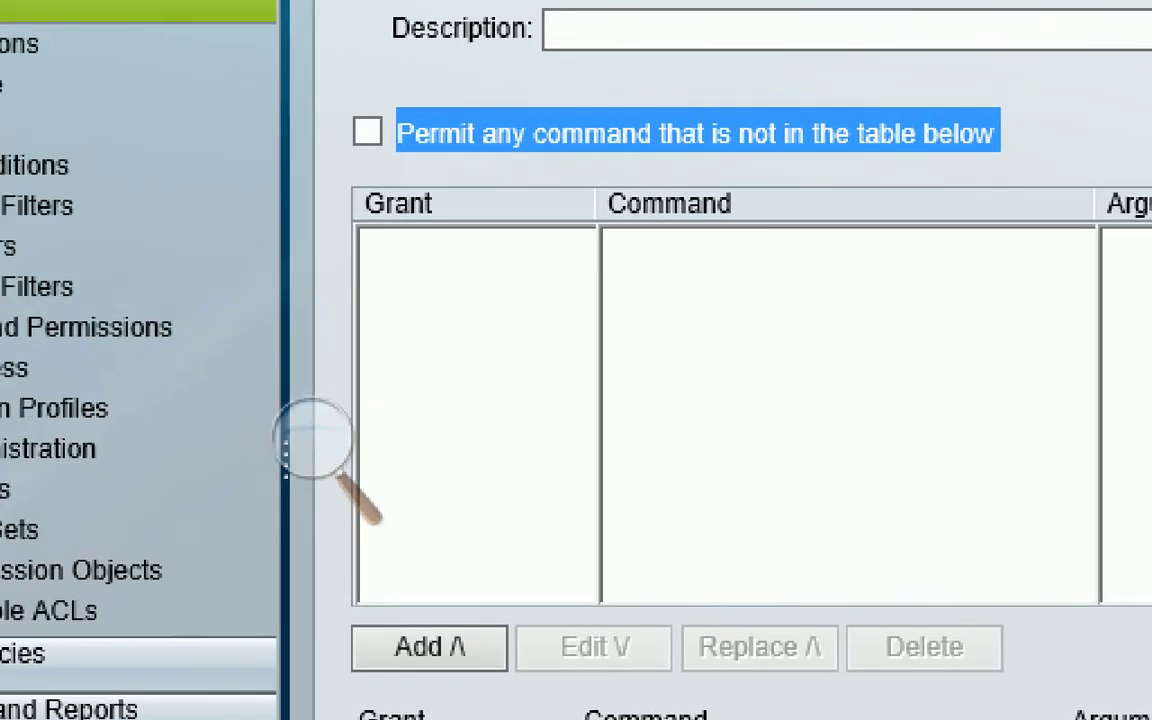
{"action": "left_click", "coordinate": [171, 57]}
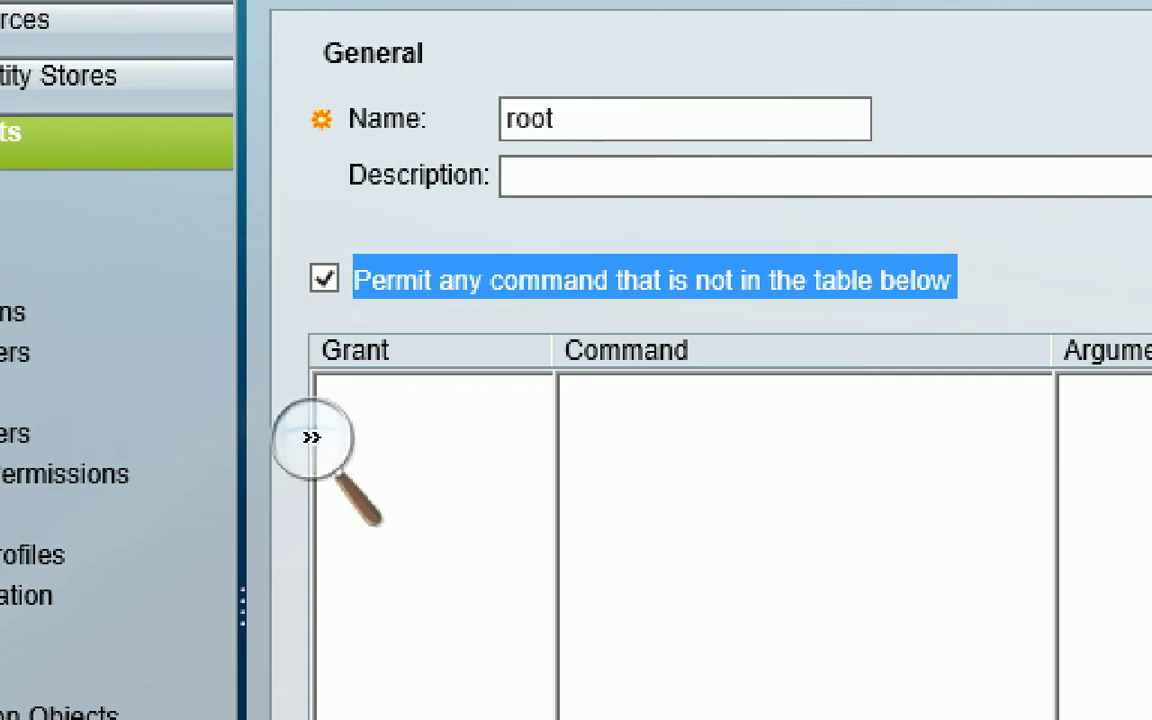
Check the existing command sets list, then submit the root command set
{"action": "left_click", "coordinate": [312, 437]}
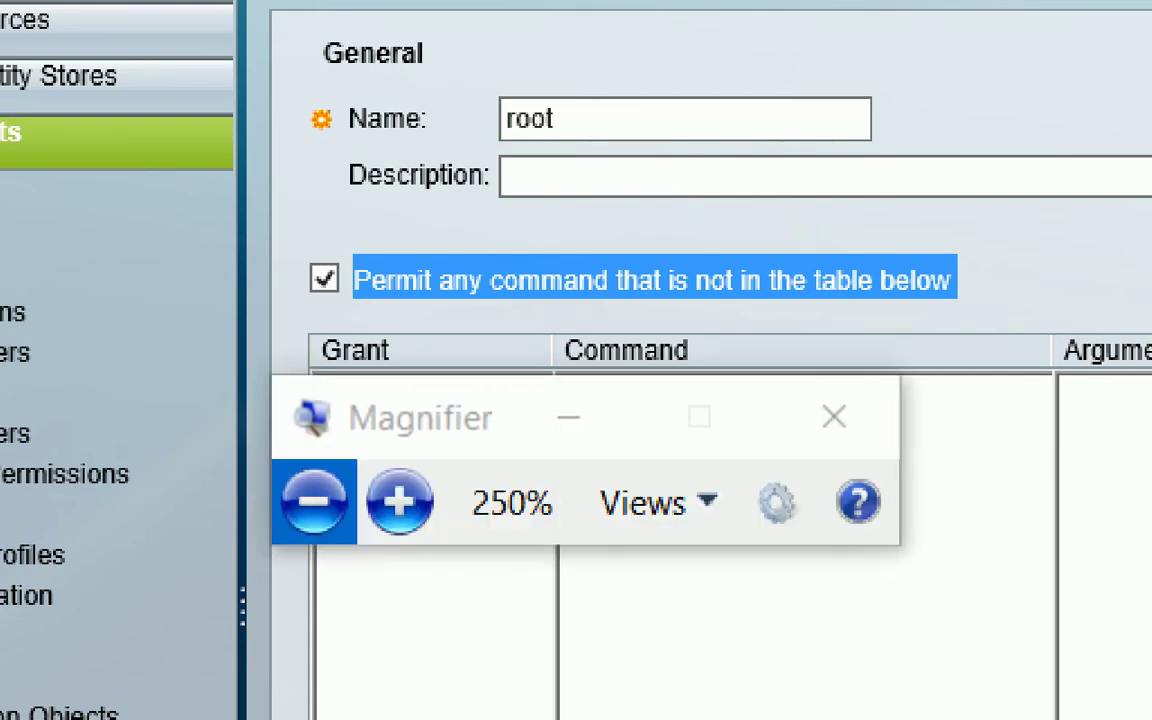
{"action": "left_click", "coordinate": [311, 501]}
{"action": "left_click", "coordinate": [311, 501]}
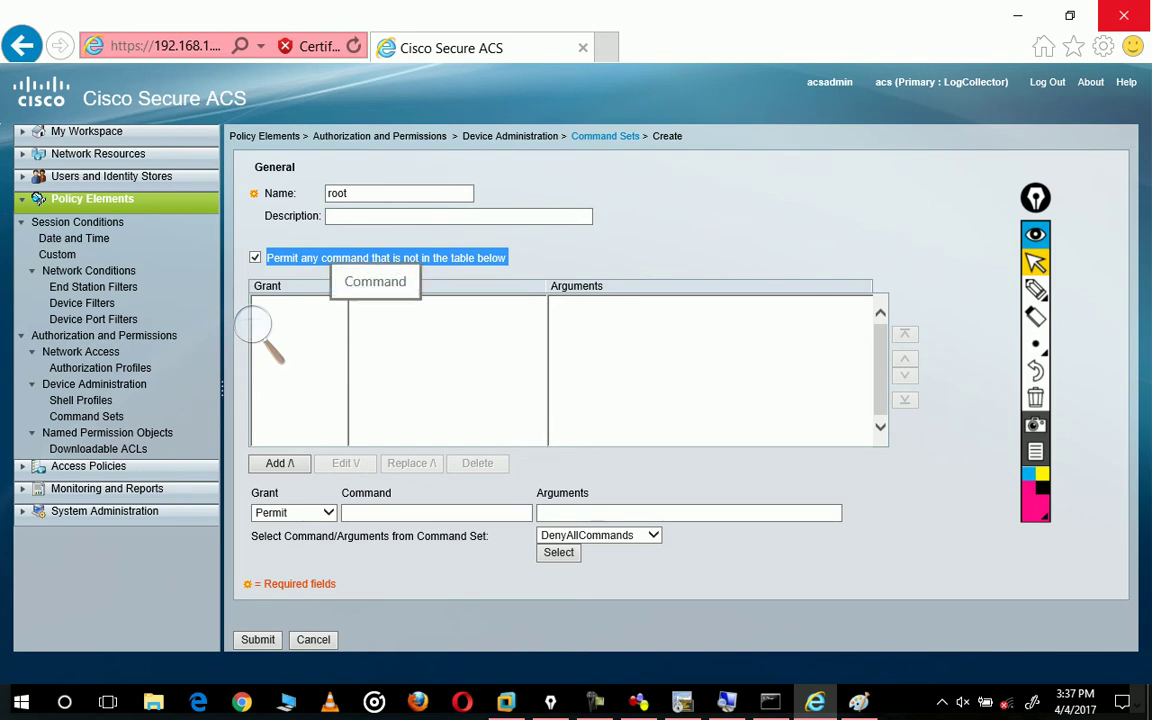
{"action": "left_click", "coordinate": [258, 333]}
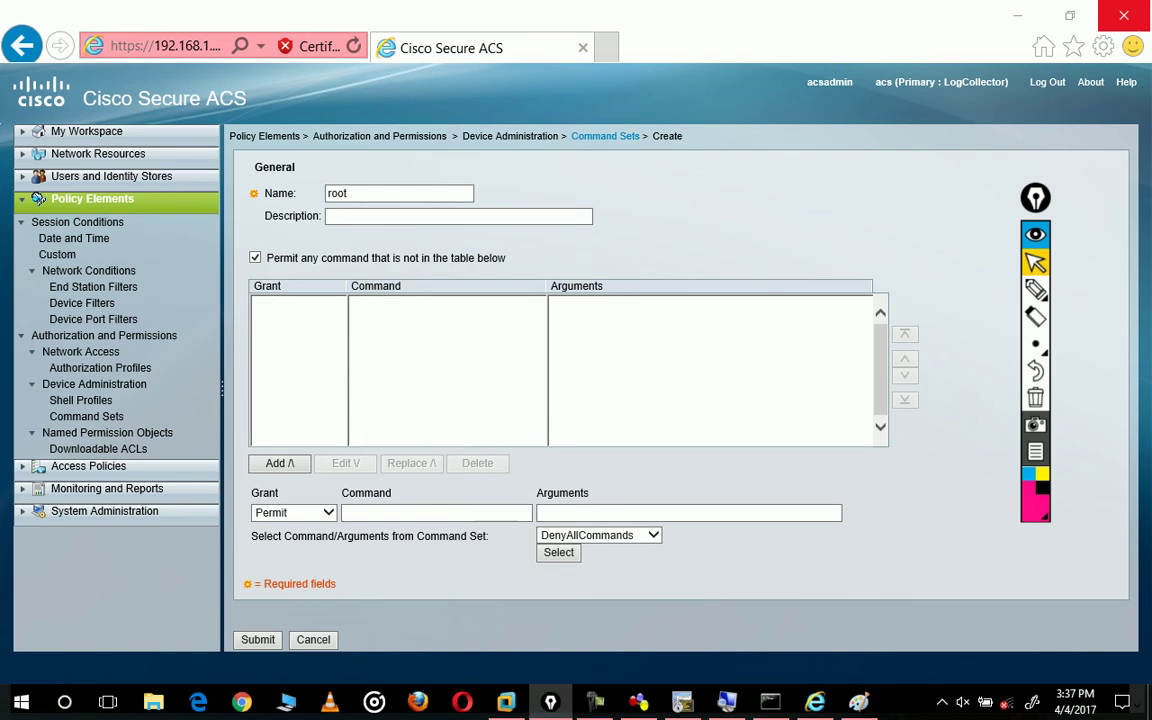
{"action": "left_click", "coordinate": [598, 535]}
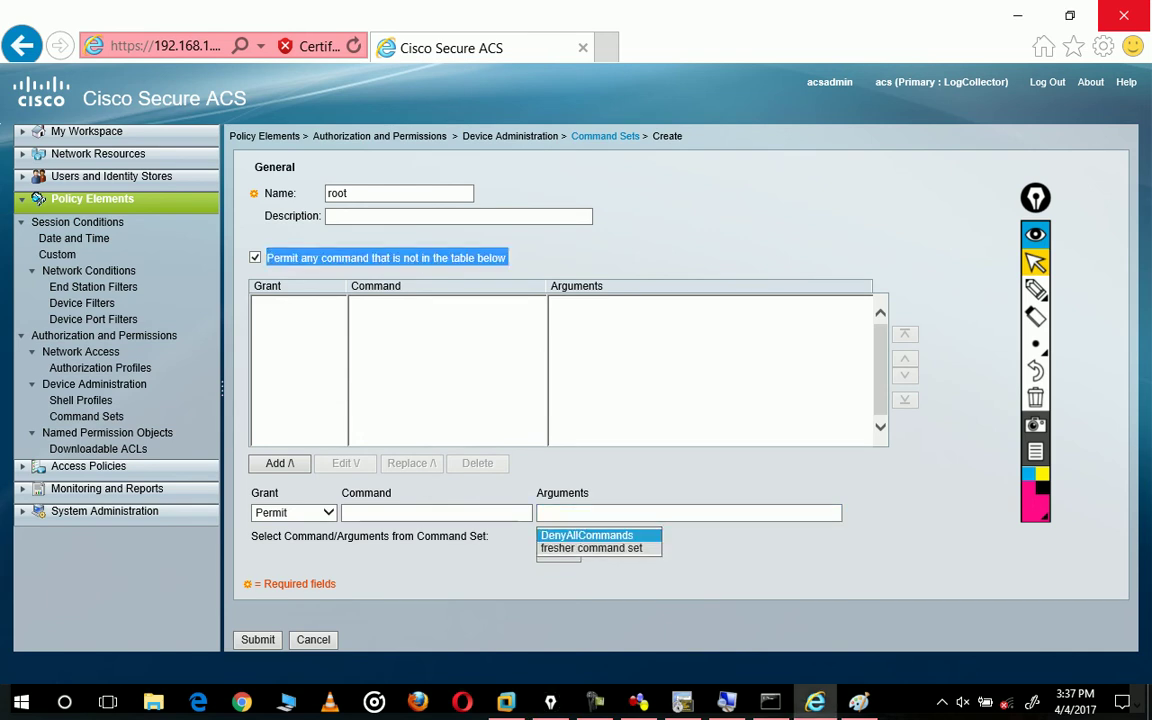
{"action": "left_click", "coordinate": [587, 535]}
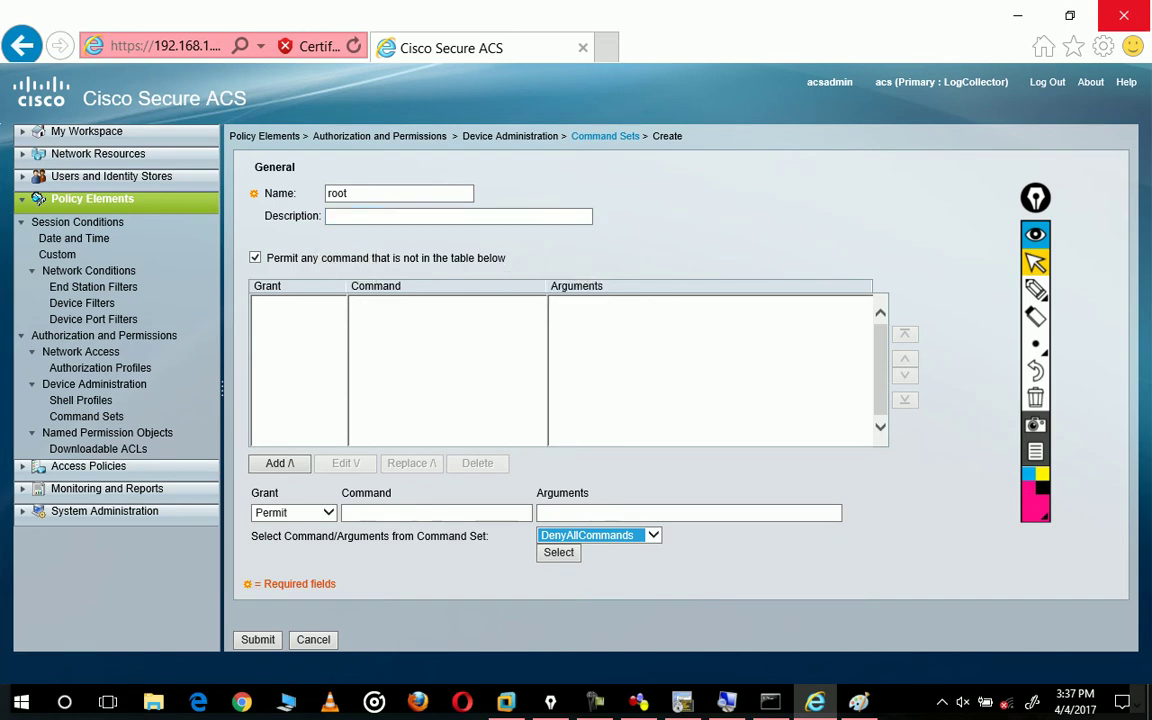
{"action": "left_click_drag", "start_coordinate": [266, 257], "coordinate": [508, 257]}
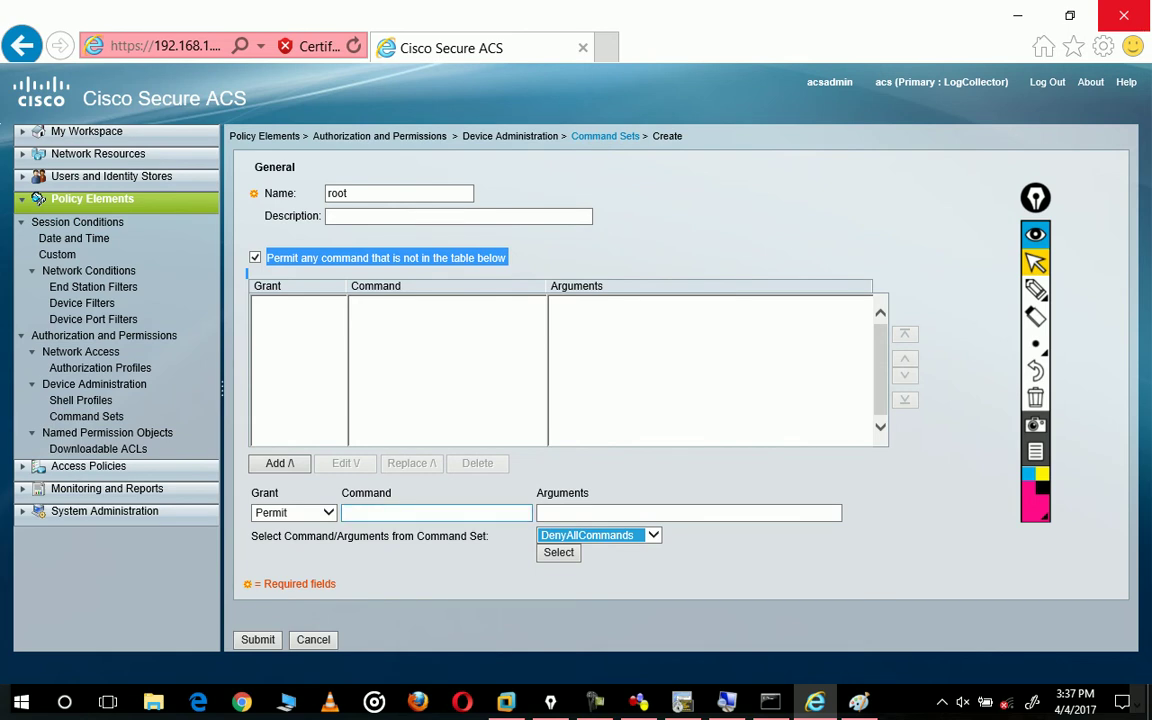
{"action": "type", "text": "showw"}
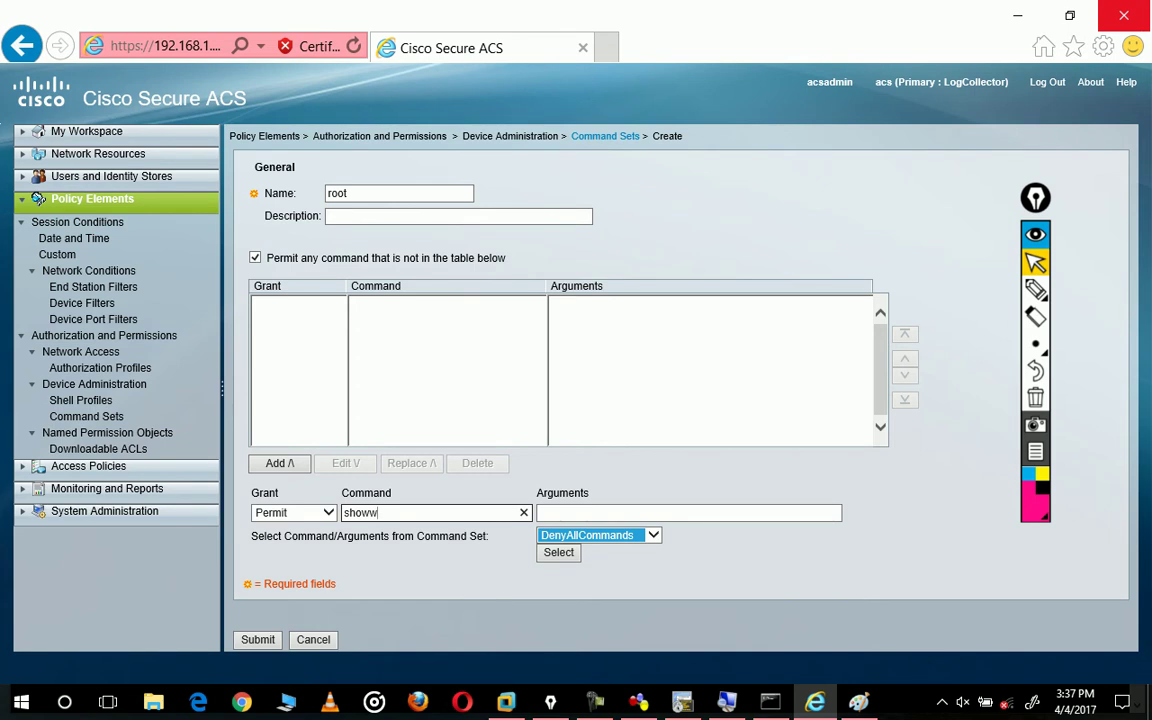
{"action": "key", "text": "BackSpace"}
{"action": "key", "text": "BackSpace"}
{"action": "key", "text": "BackSpace"}
{"action": "key", "text": "BackSpace"}
{"action": "key", "text": "Return"}
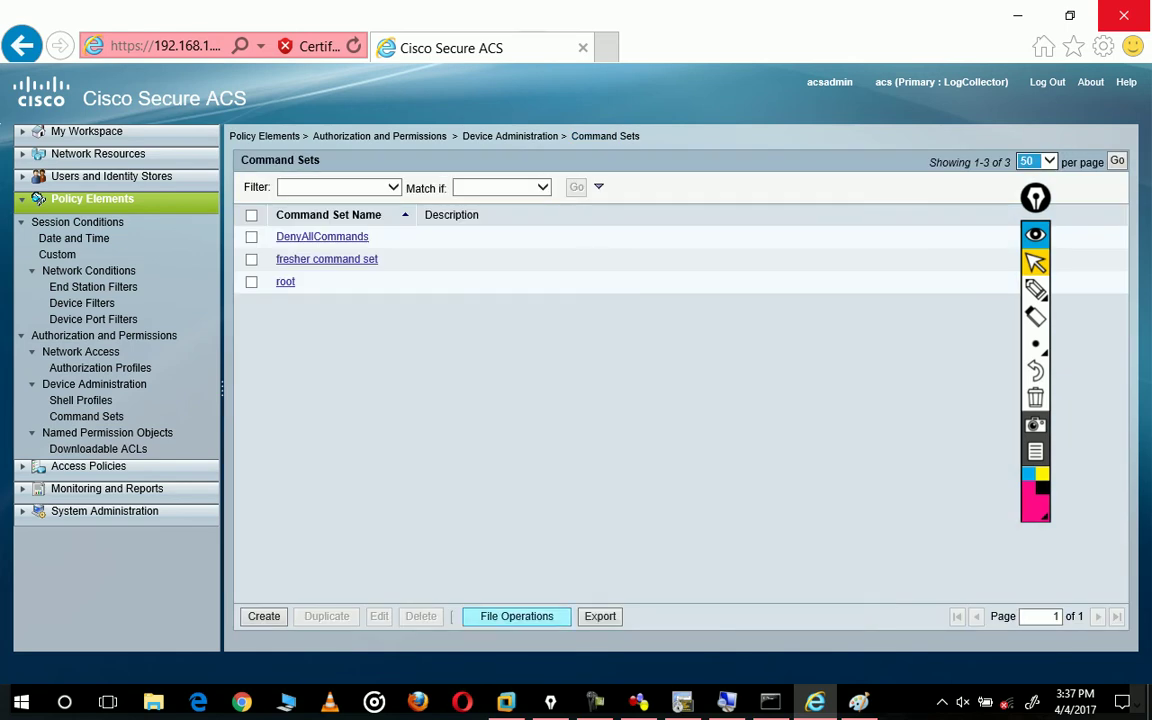
{"action": "left_click", "coordinate": [727, 702]}
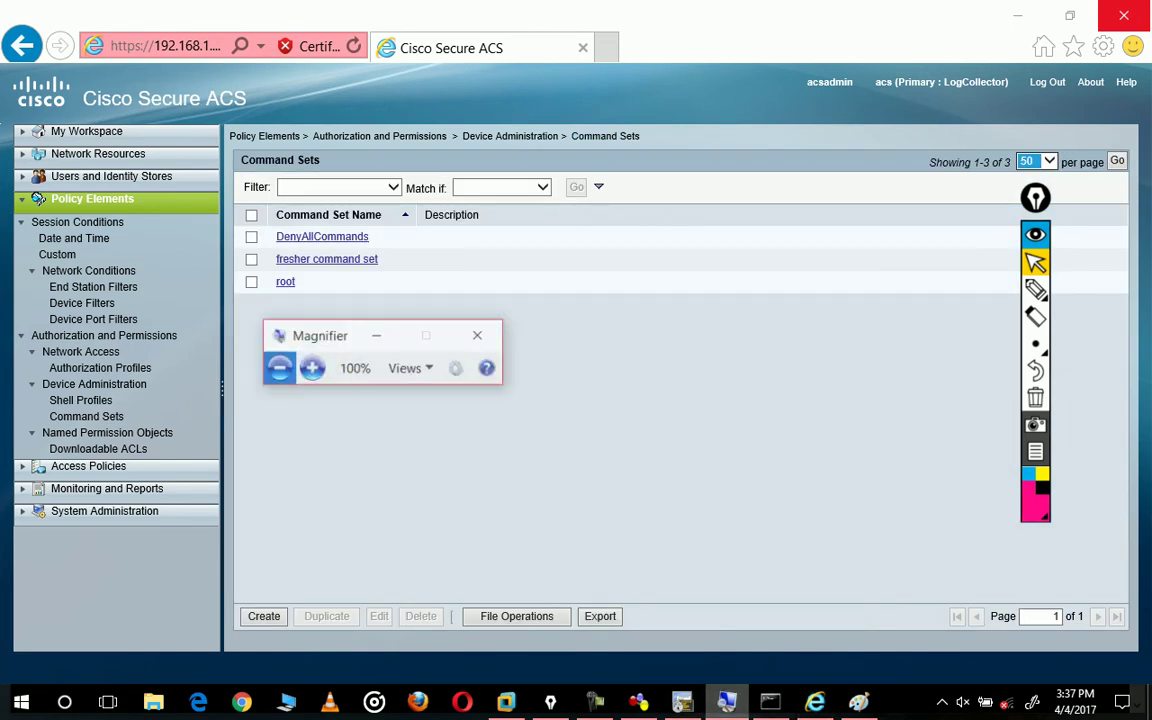
{"action": "left_click", "coordinate": [285, 342]}
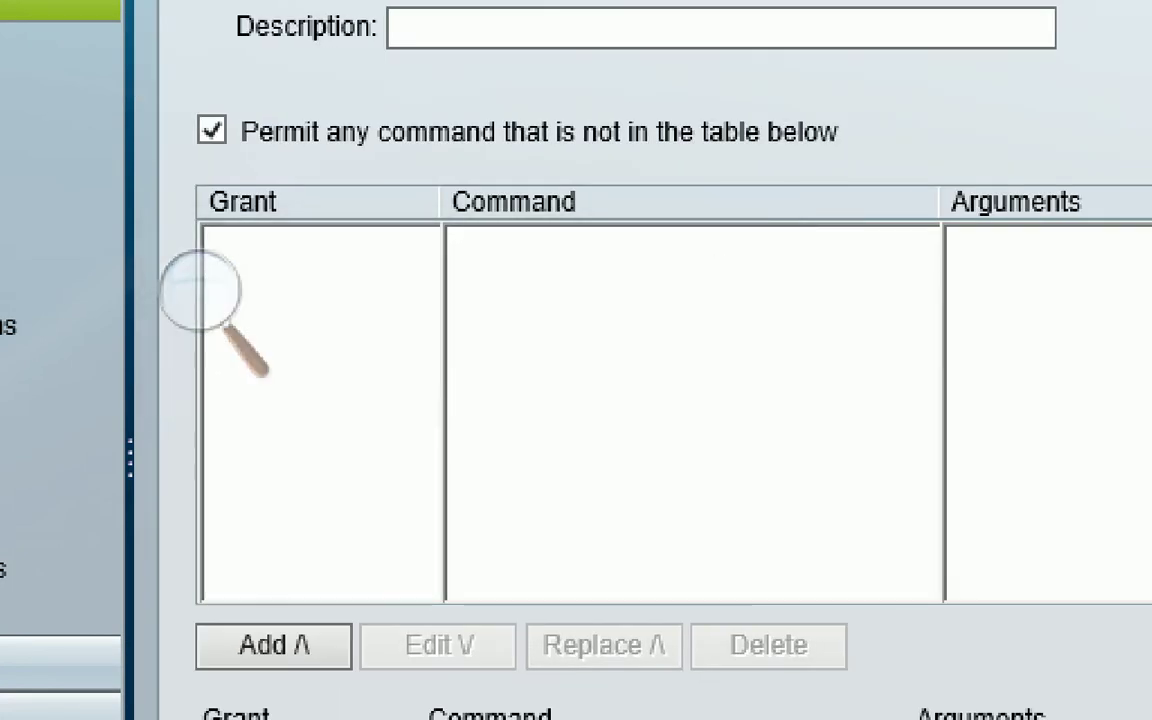
{"action": "left_click_drag", "start_coordinate": [241, 131], "coordinate": [845, 131]}
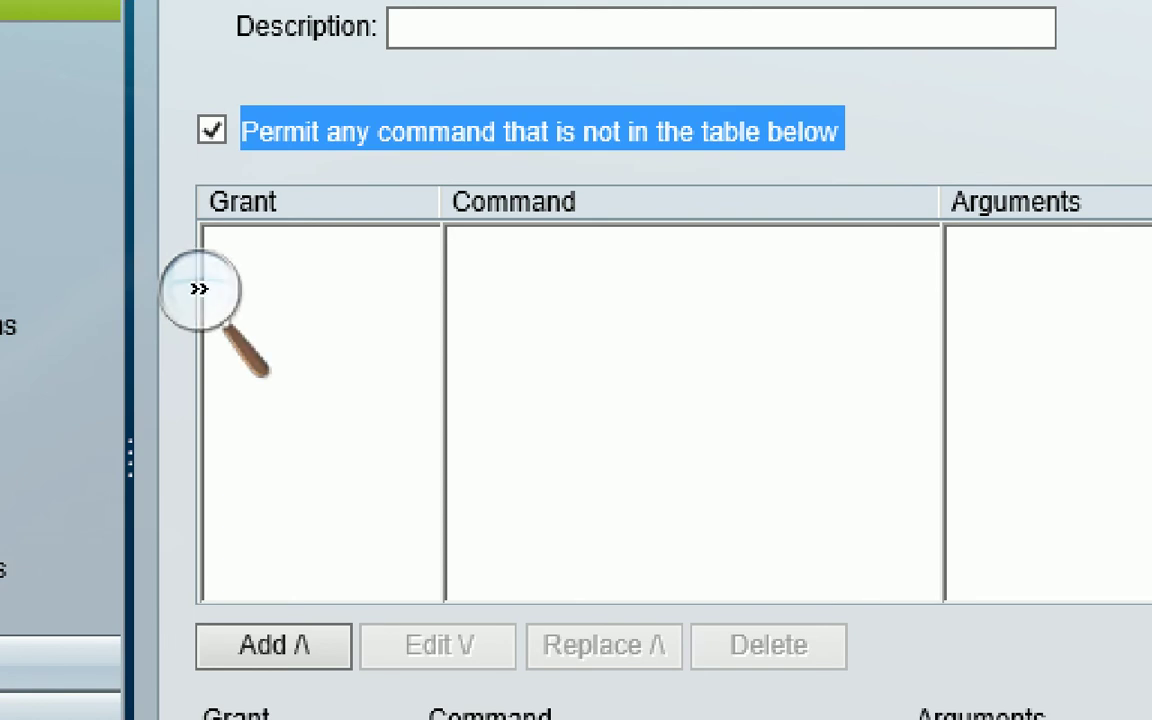
{"action": "left_click", "coordinate": [200, 290]}
{"action": "left_click", "coordinate": [203, 352]}
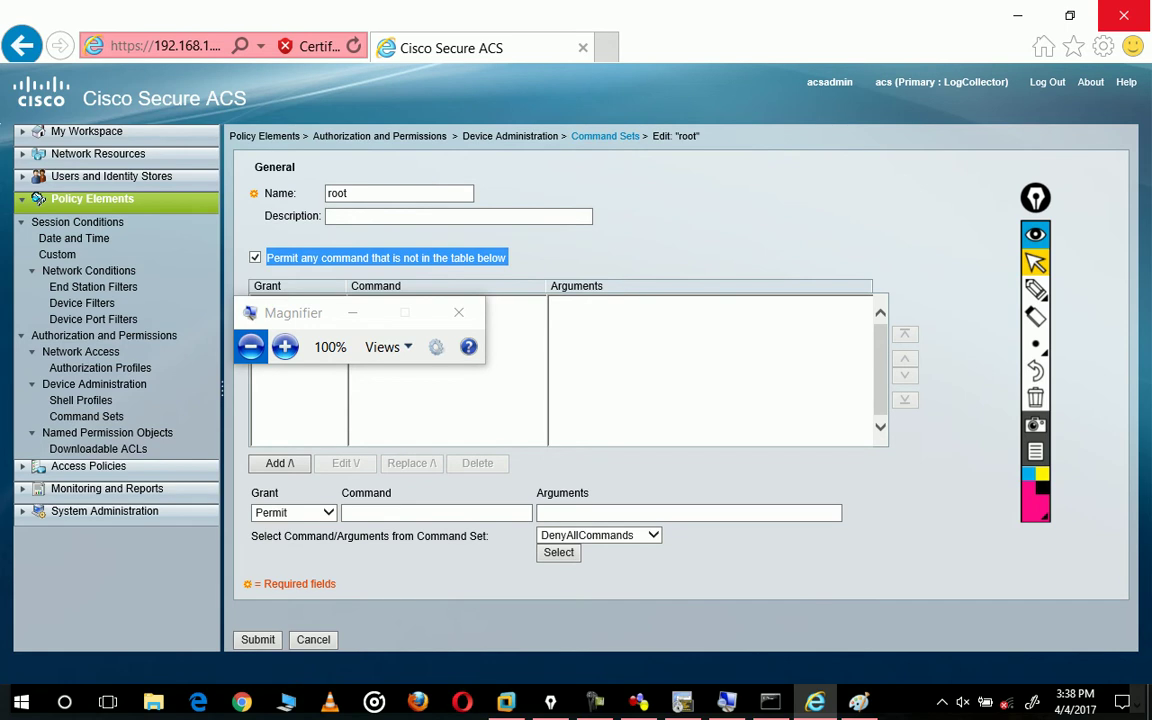
{"action": "key", "text": "Return"}
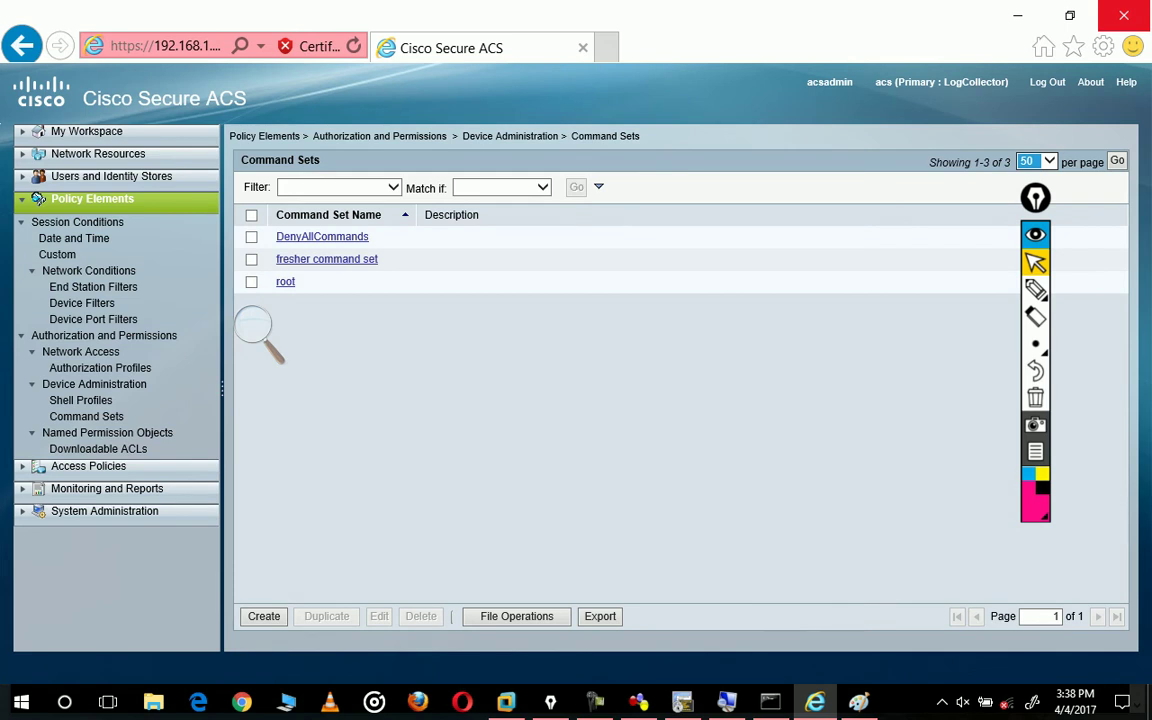
{"action": "key", "text": "Return"}
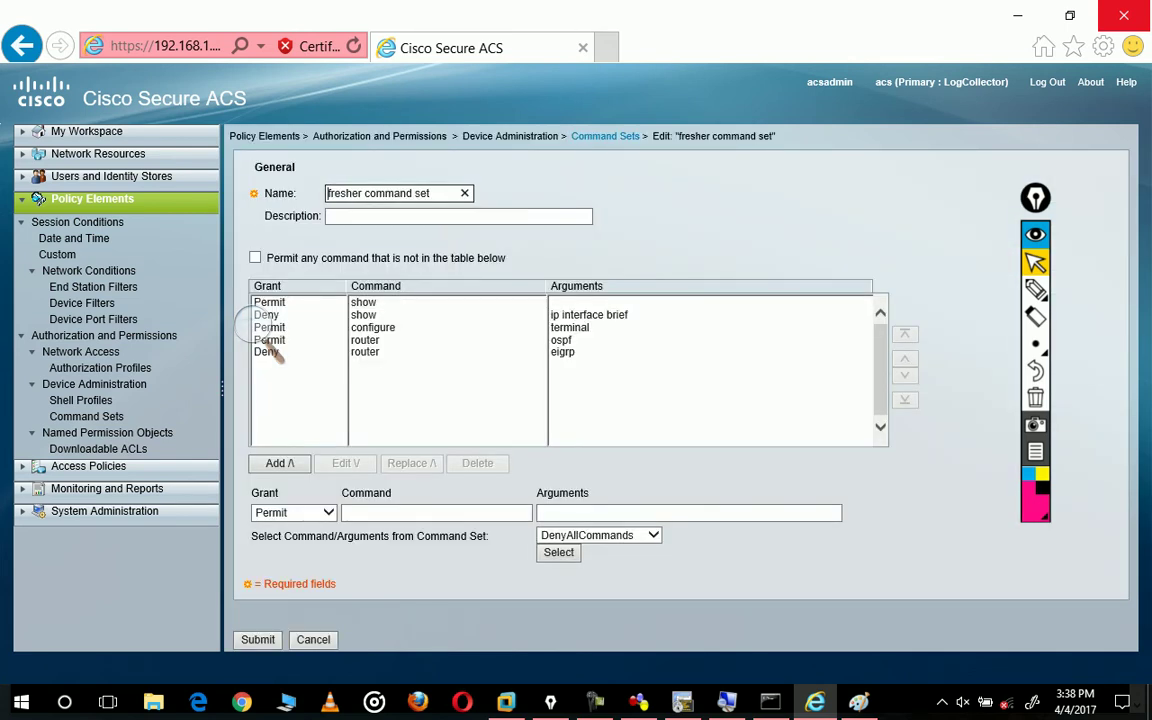
{"action": "key", "text": "Return"}
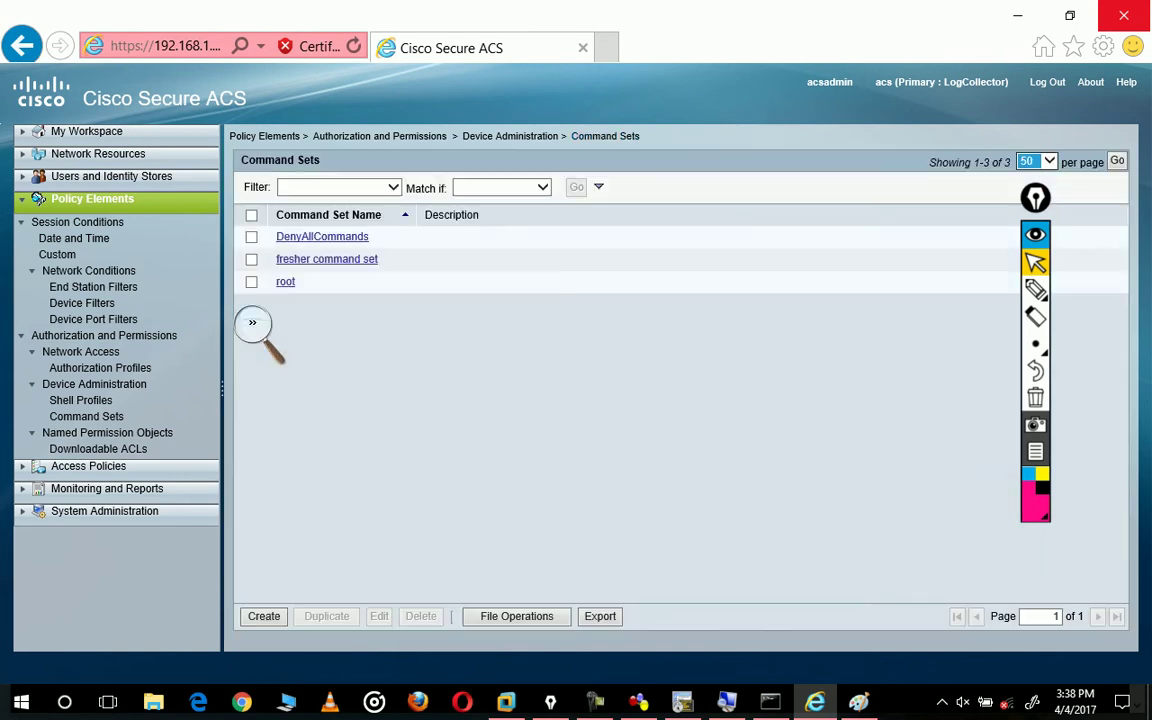
{"action": "left_click", "coordinate": [253, 326]}
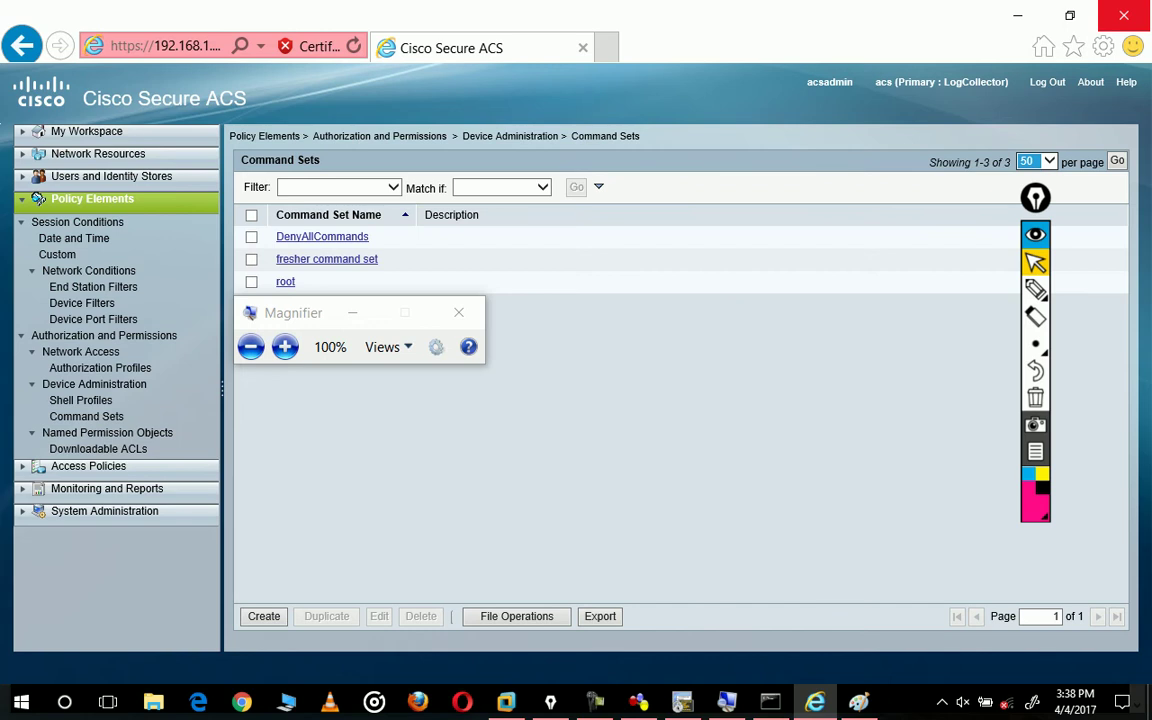
Magnify the screen to about 200% and go to the Default Device Admin authorization policy
{"action": "left_click", "coordinate": [285, 346]}
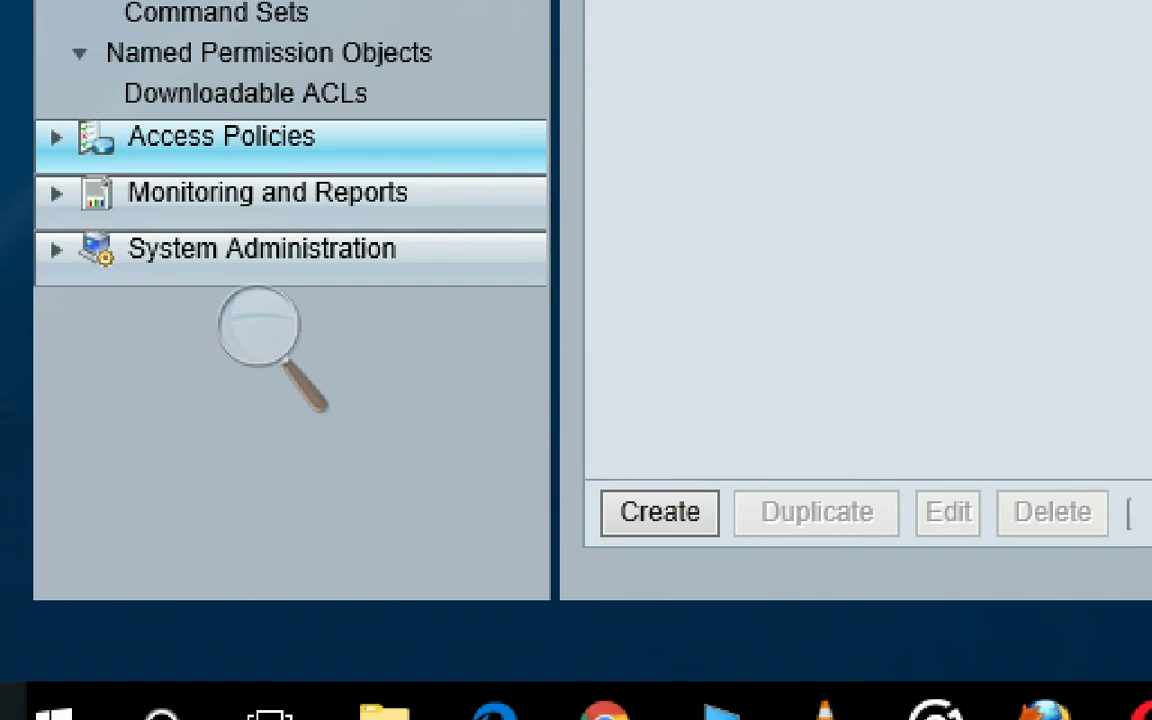
{"action": "left_click", "coordinate": [220, 136]}
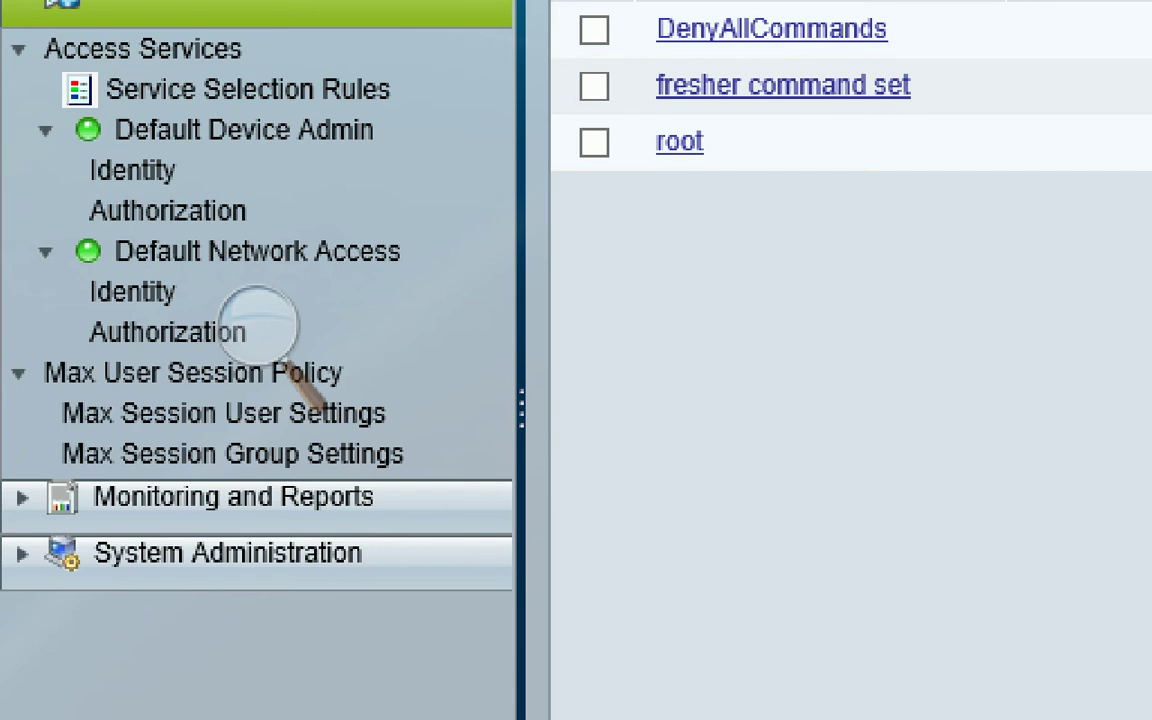
{"action": "left_click", "coordinate": [258, 325]}
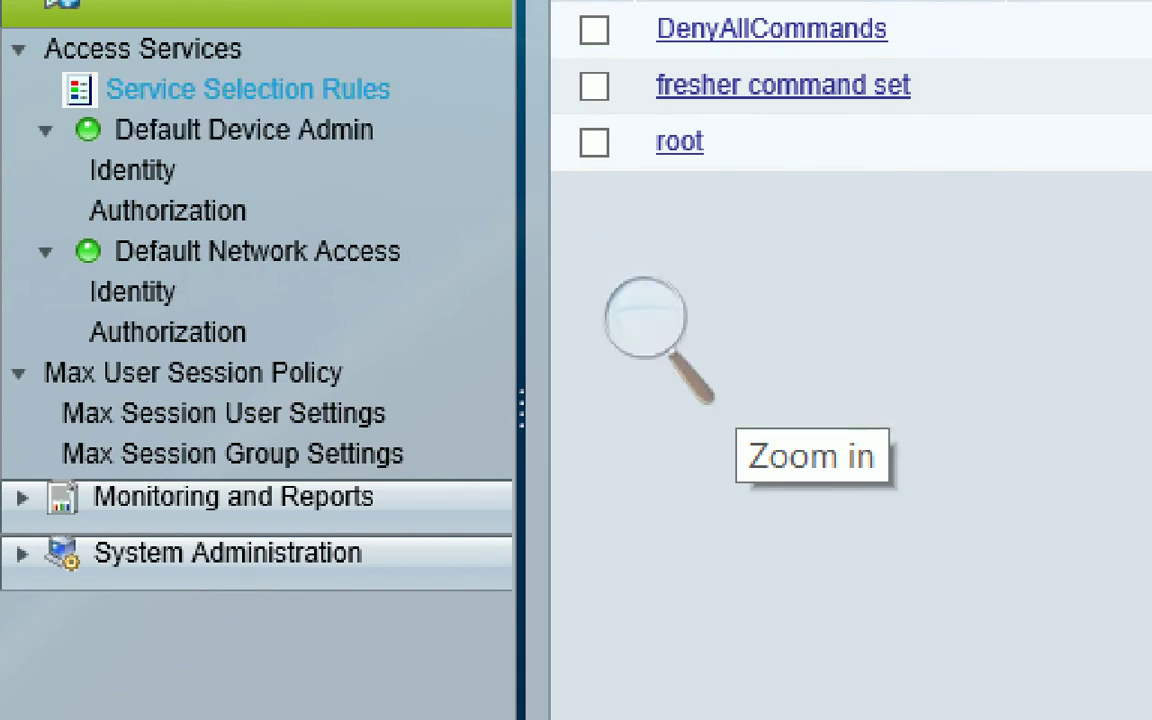
{"action": "left_click", "coordinate": [168, 210]}
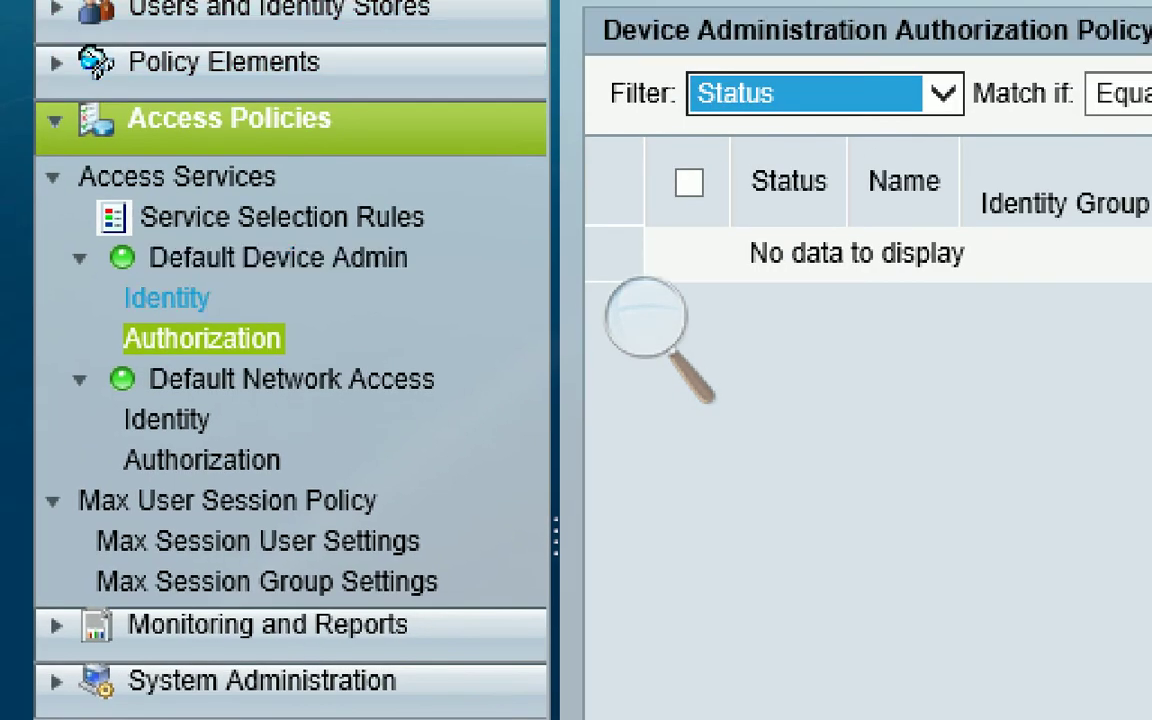
Check the Default Device Admin identity settings, then return to its authorization policy page
{"action": "left_click", "coordinate": [166, 298]}
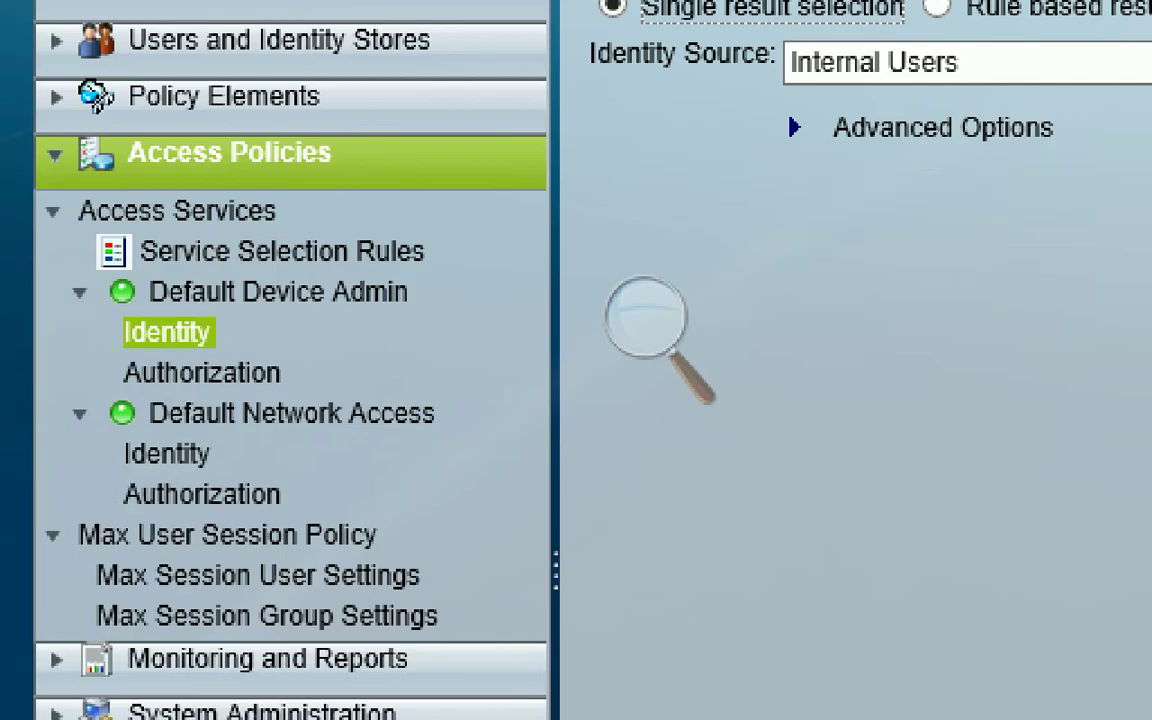
{"action": "left_click", "coordinate": [202, 372]}
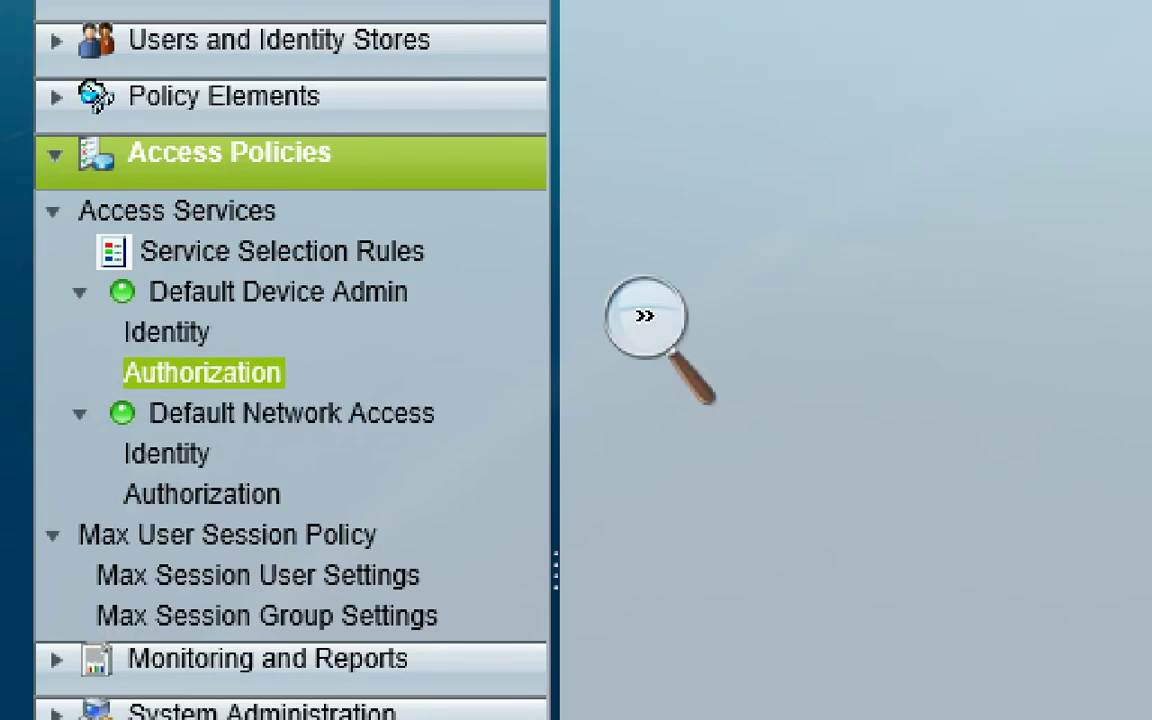
{"action": "left_click", "coordinate": [655, 330]}
{"action": "left_click", "coordinate": [648, 381]}
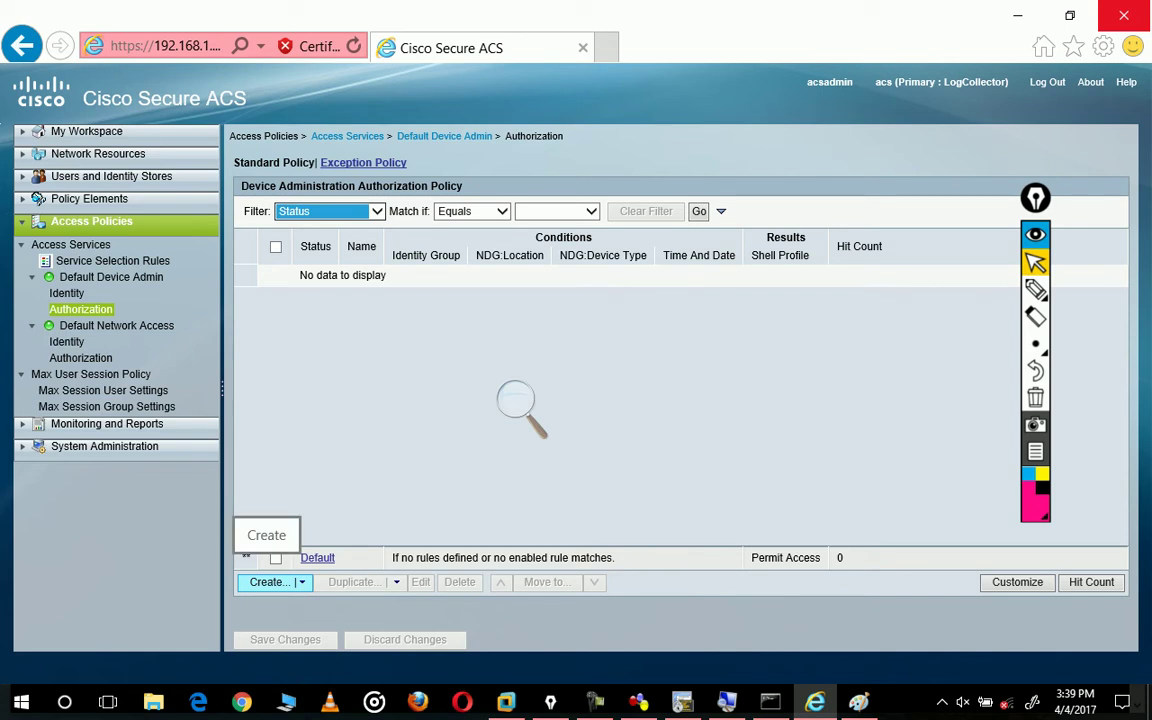
{"action": "left_click", "coordinate": [514, 398]}
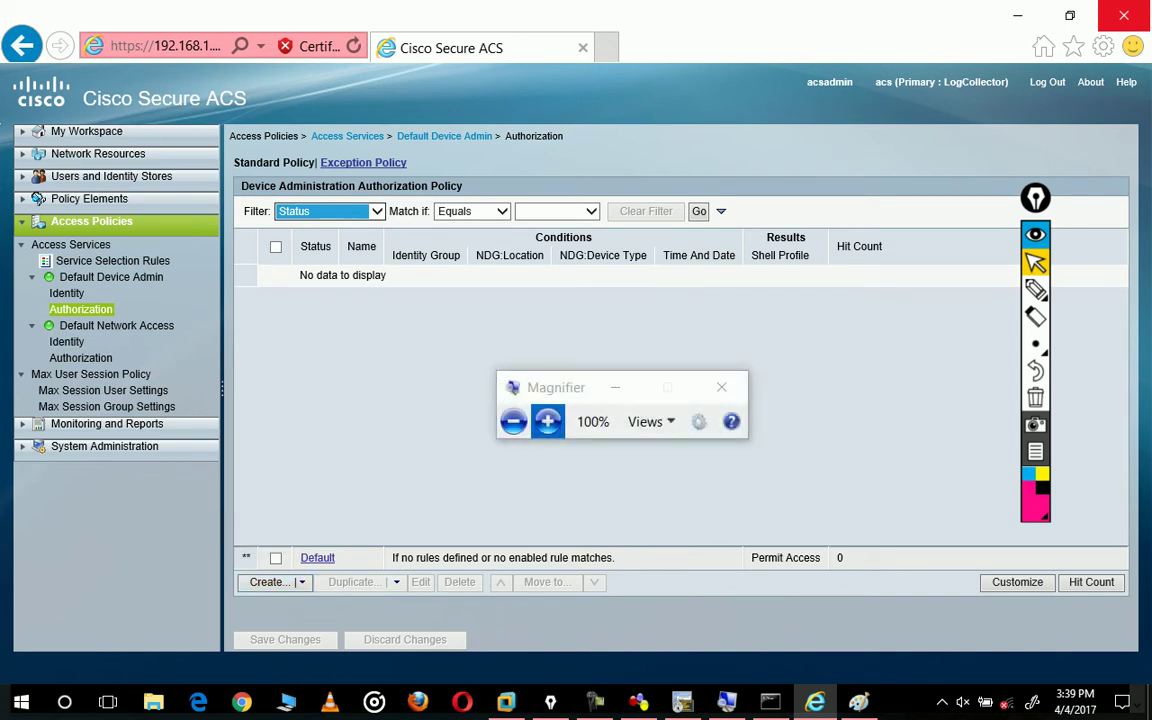
{"action": "left_click", "coordinate": [547, 421]}
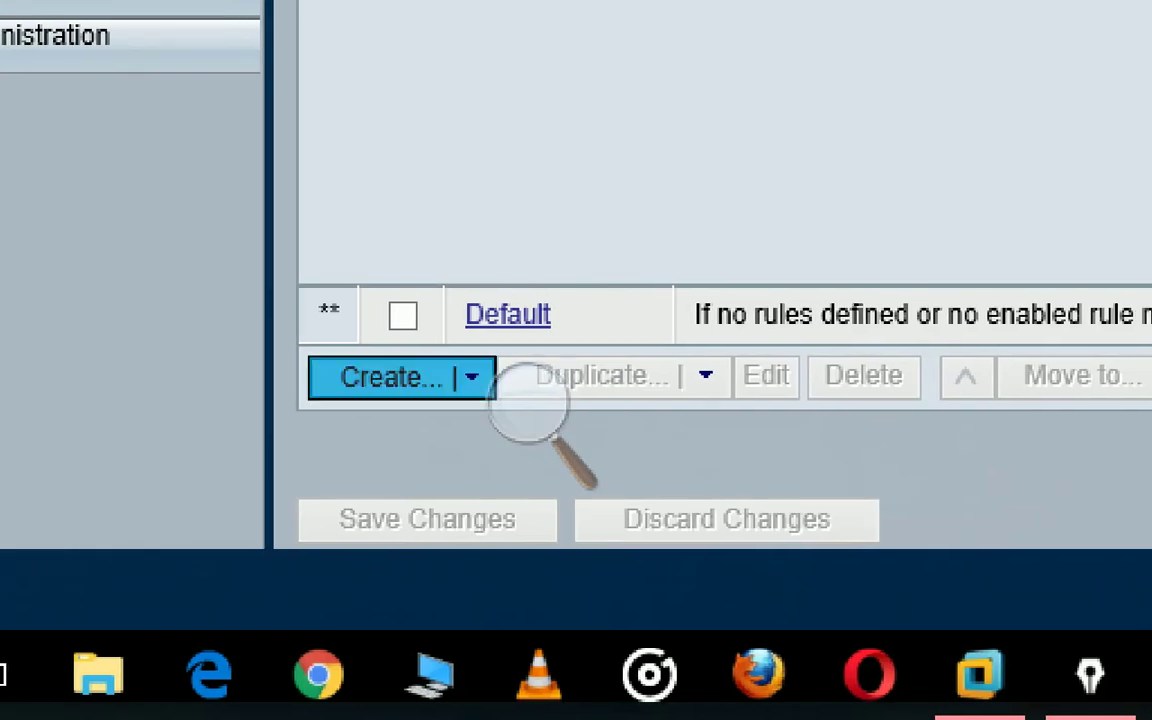
{"action": "left_click", "coordinate": [400, 377]}
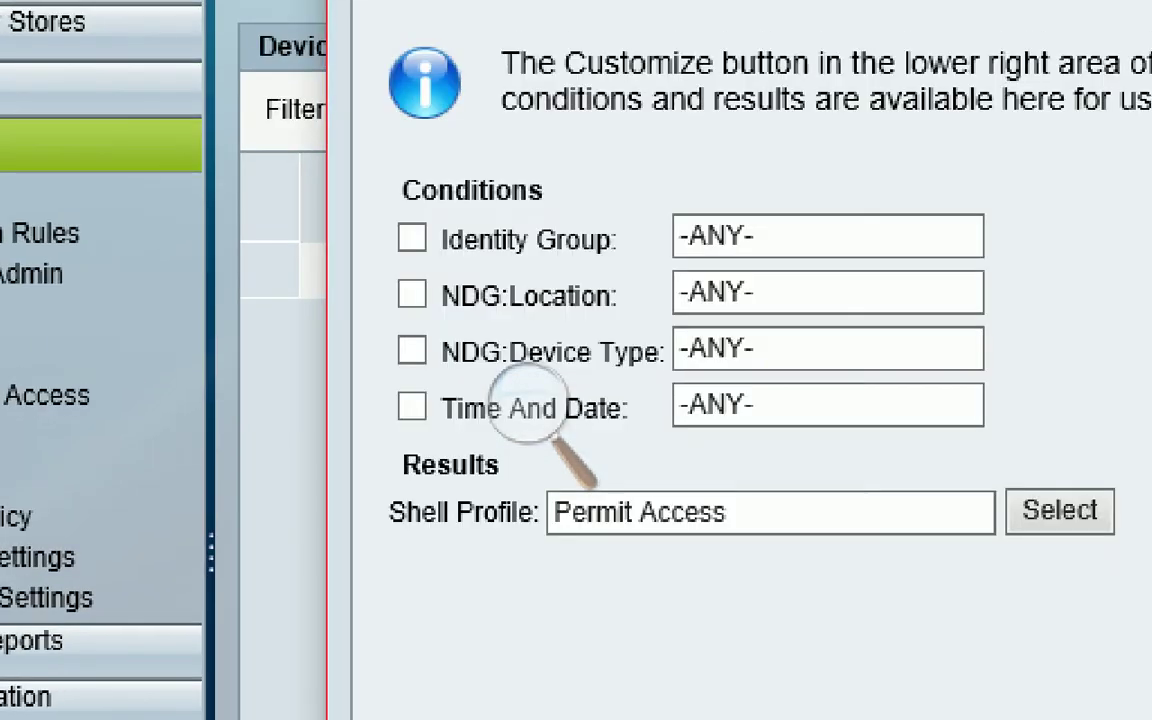
{"action": "left_click", "coordinate": [527, 405]}
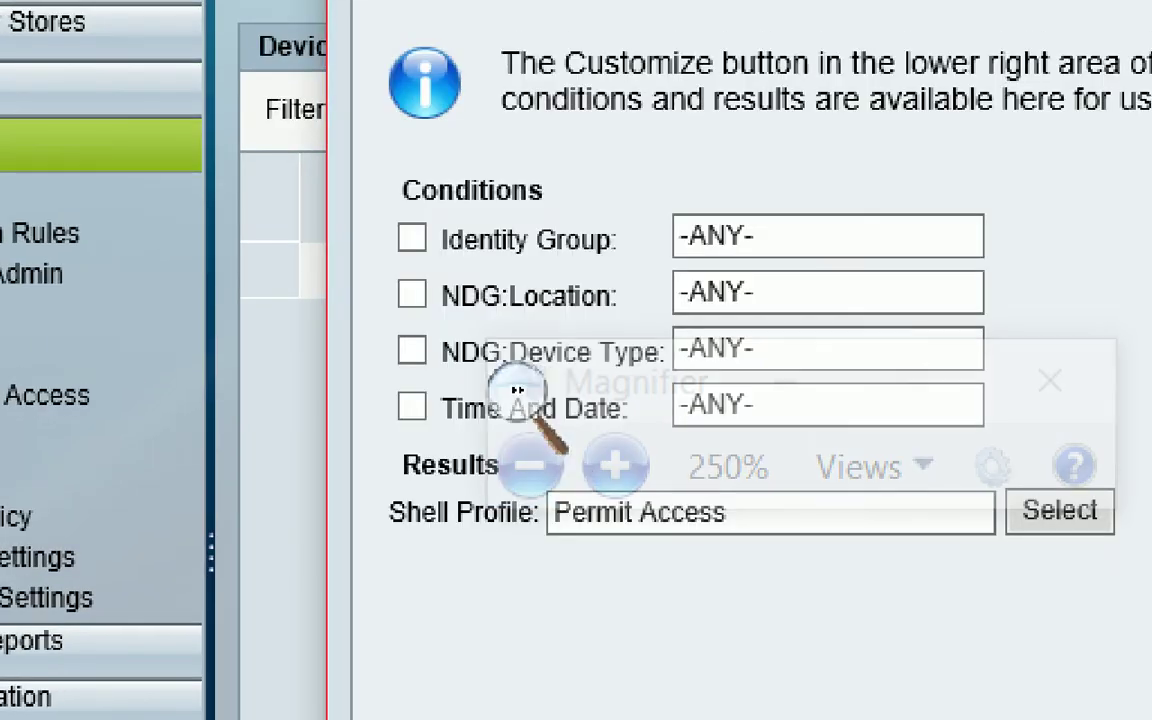
{"action": "left_click", "coordinate": [525, 453]}
{"action": "left_click", "coordinate": [525, 453]}
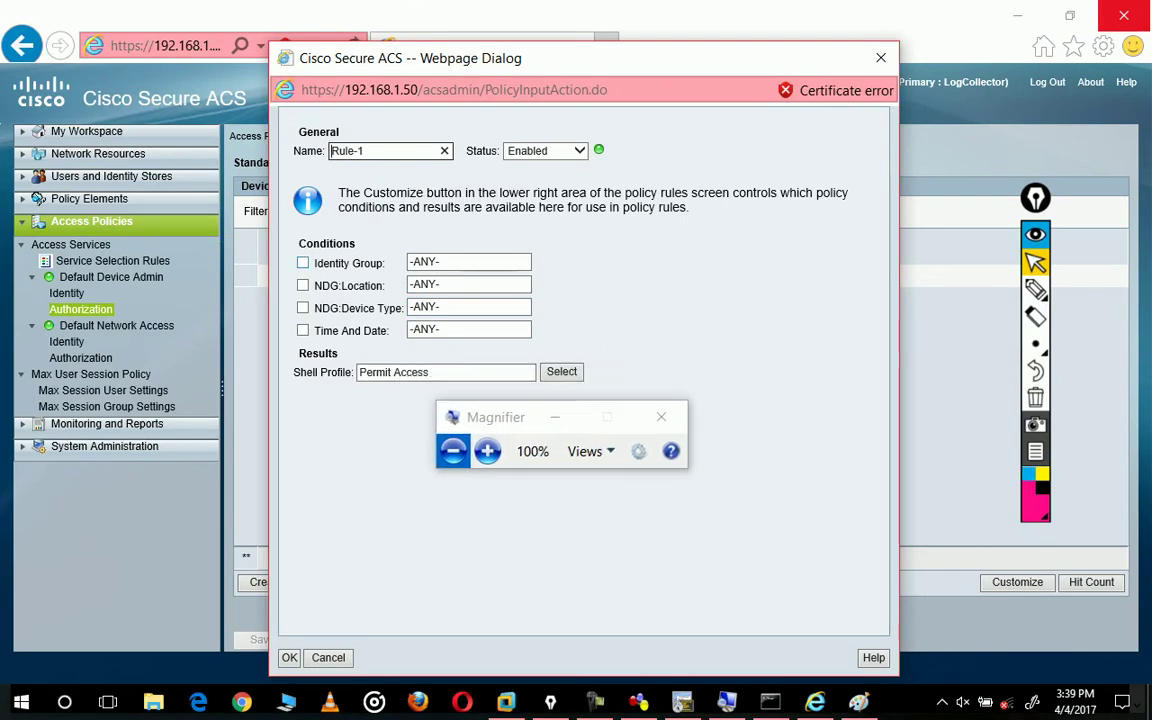
{"action": "left_click", "coordinate": [303, 262]}
{"action": "left_click", "coordinate": [735, 261]}
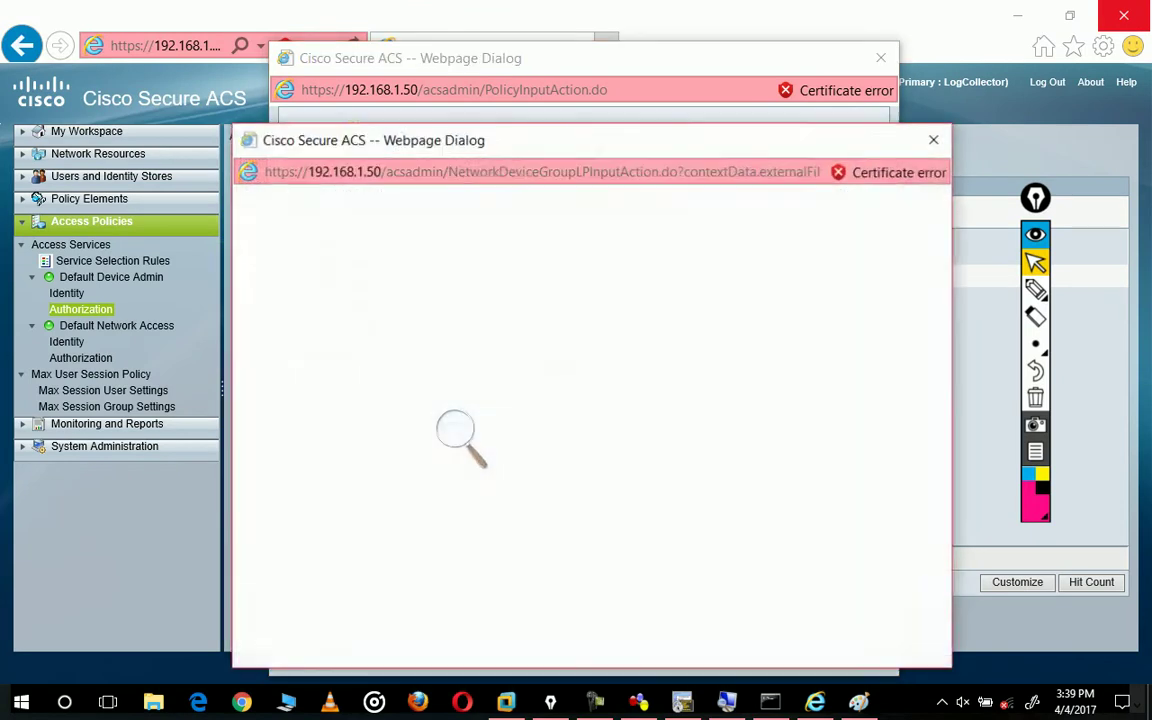
{"action": "left_click", "coordinate": [281, 282]}
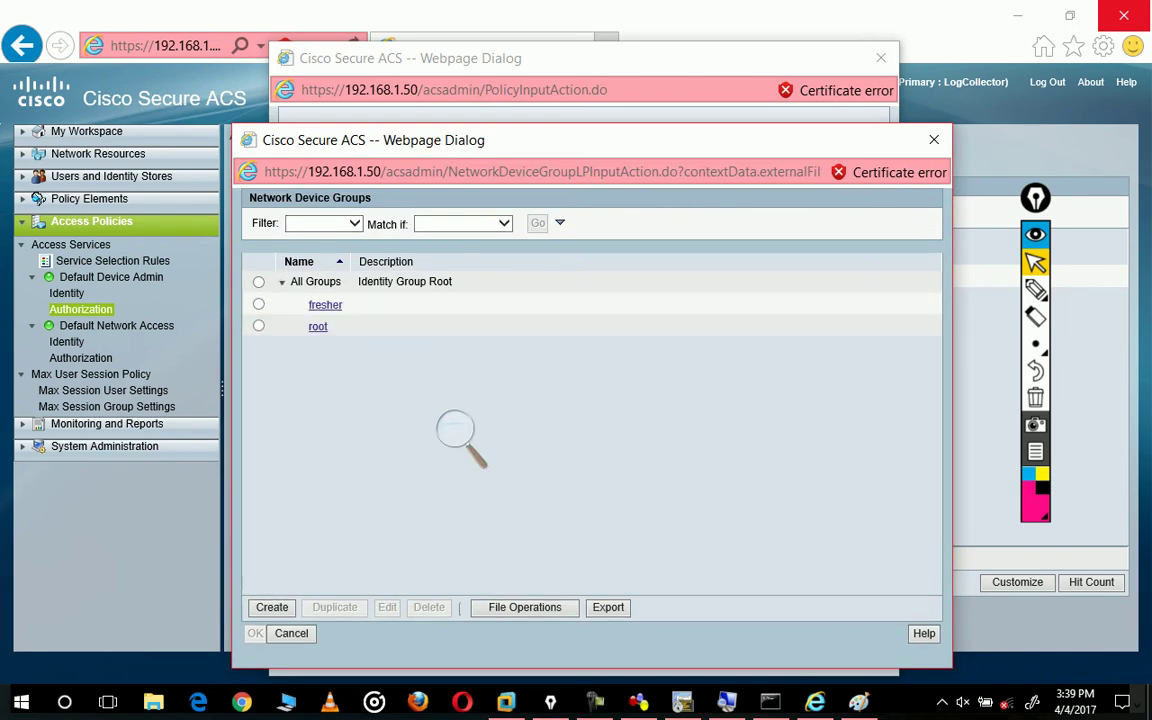
{"action": "left_click", "coordinate": [258, 304]}
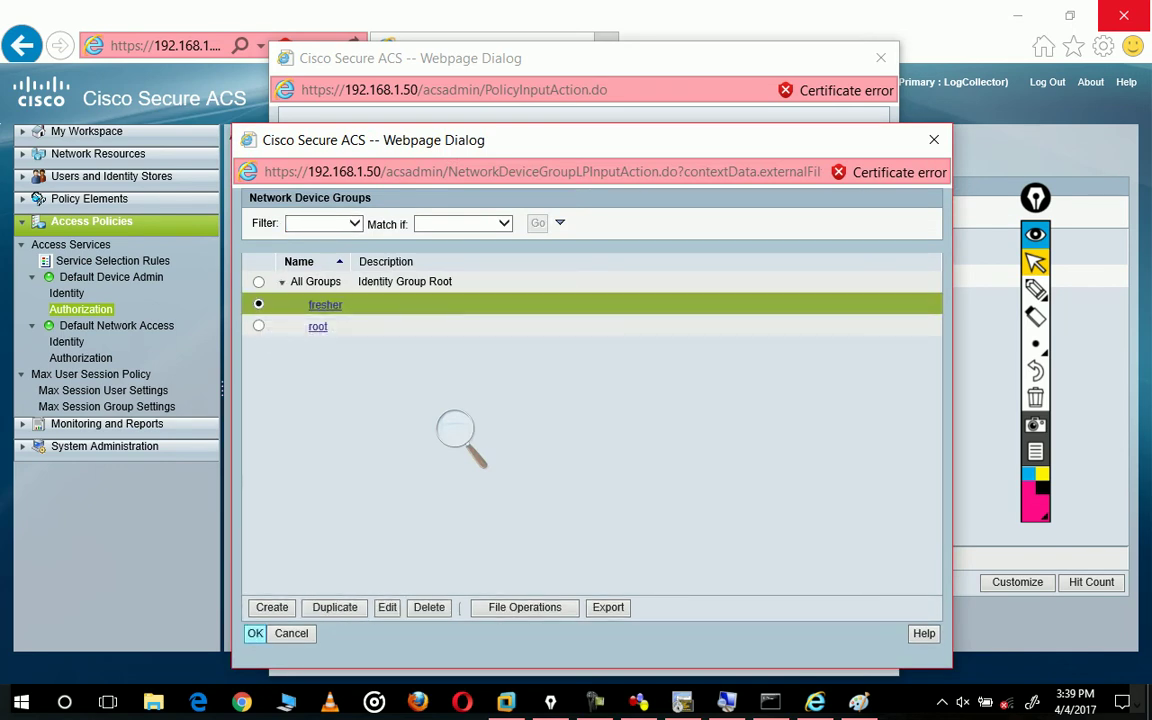
{"action": "left_click", "coordinate": [255, 633]}
{"action": "left_click", "coordinate": [460, 436]}
{"action": "left_click", "coordinate": [488, 450]}
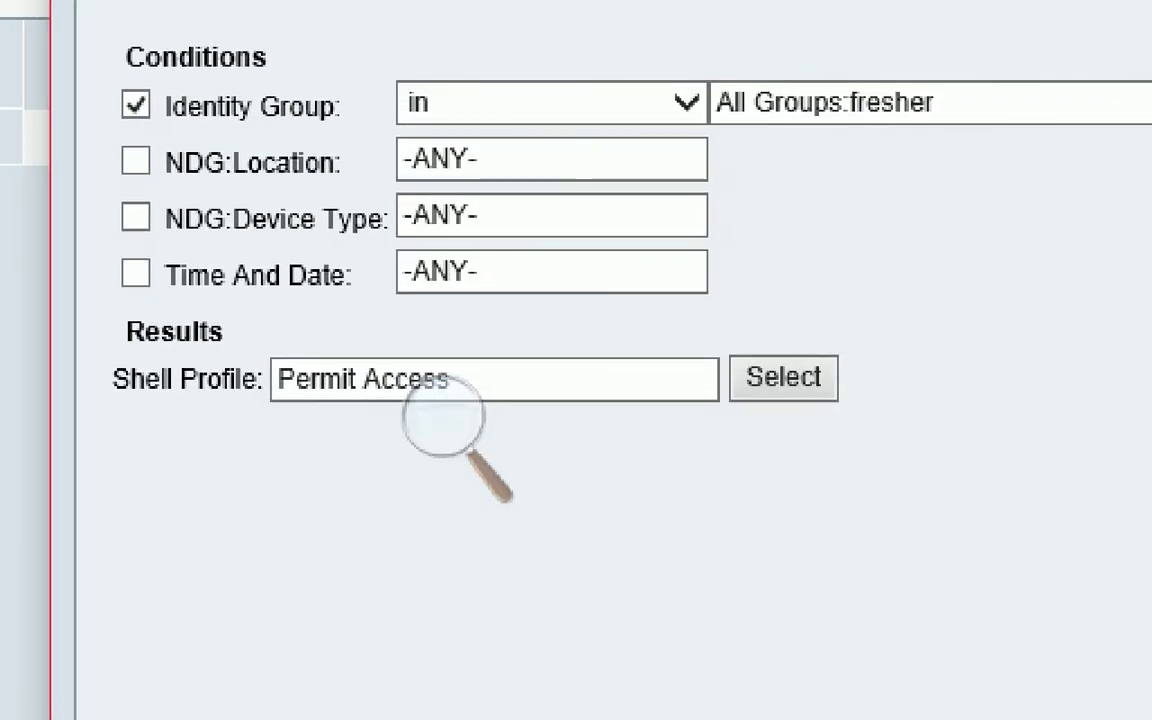
{"action": "left_click", "coordinate": [550, 215]}
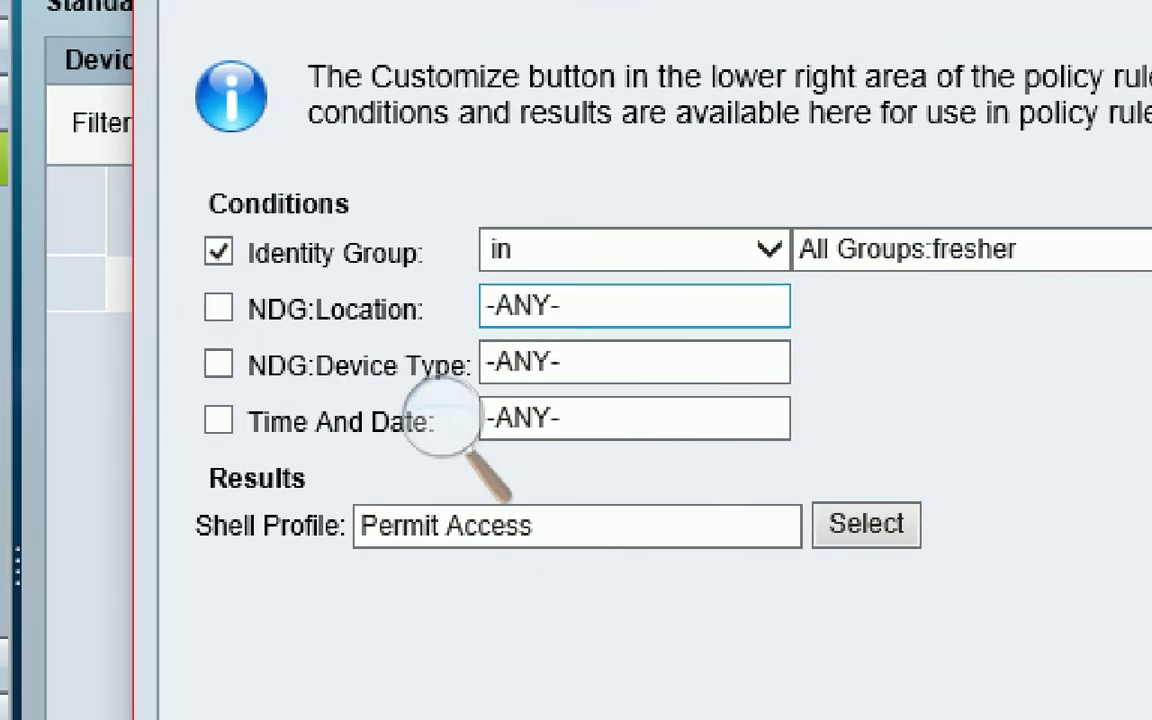
{"action": "left_click", "coordinate": [455, 420]}
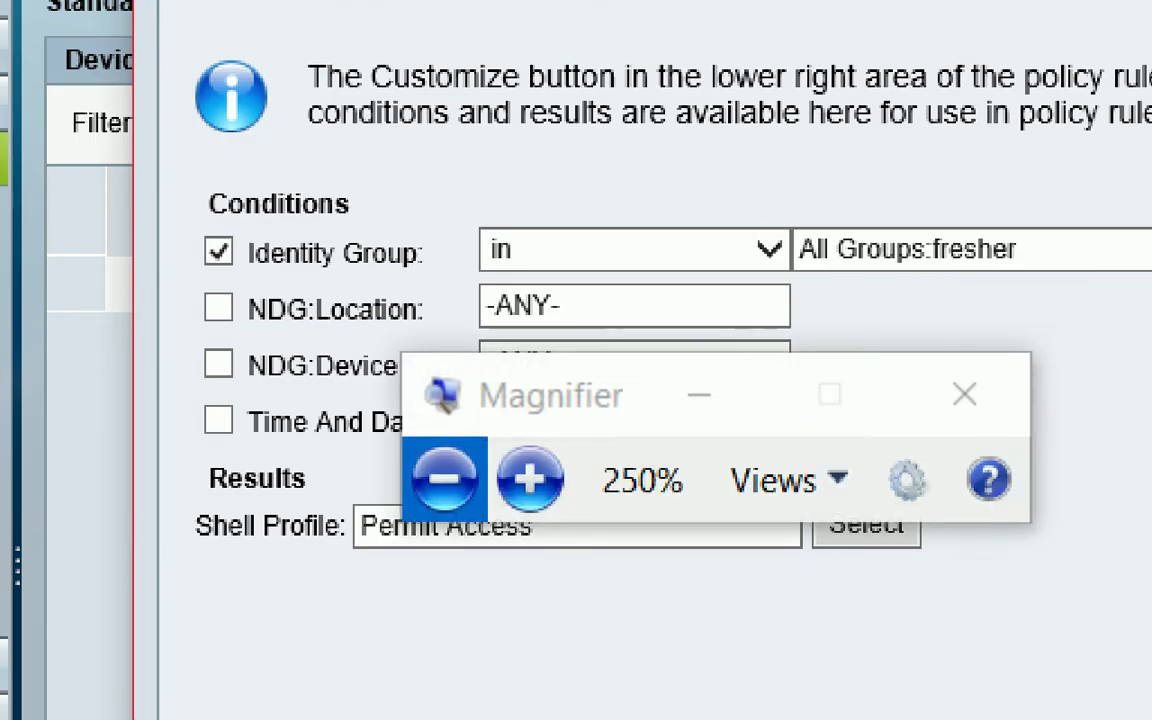
{"action": "left_click", "coordinate": [445, 478]}
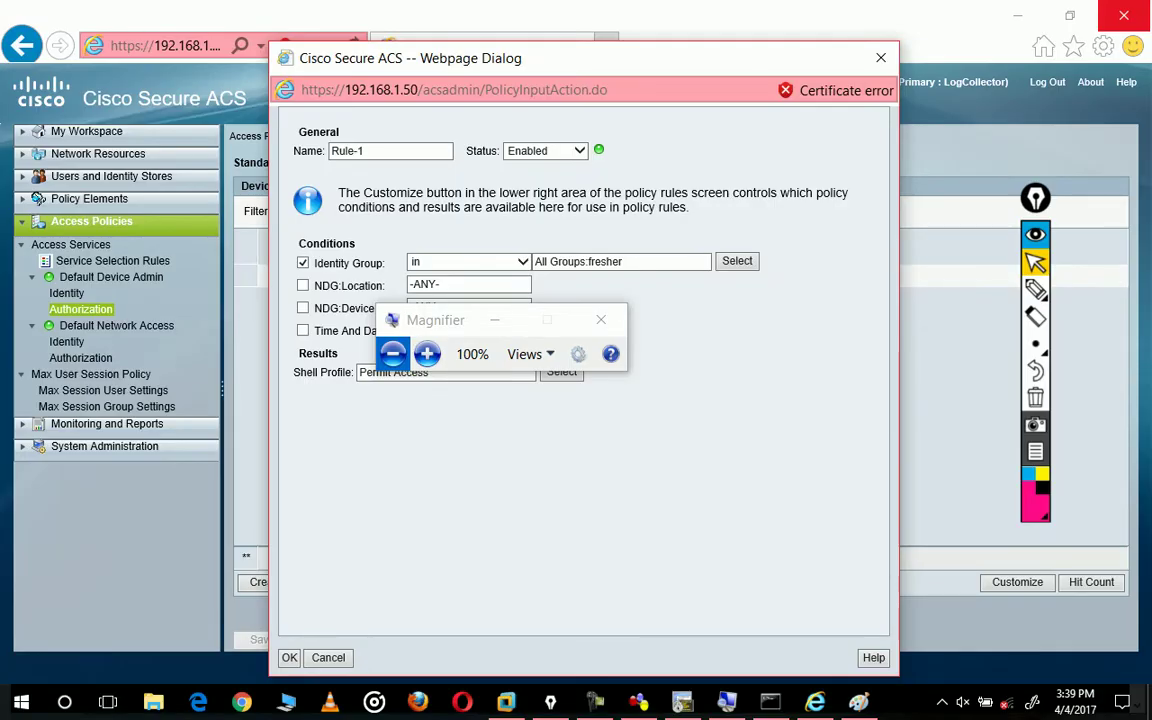
{"action": "key", "text": "Escape"}
{"action": "left_click", "coordinate": [427, 353]}
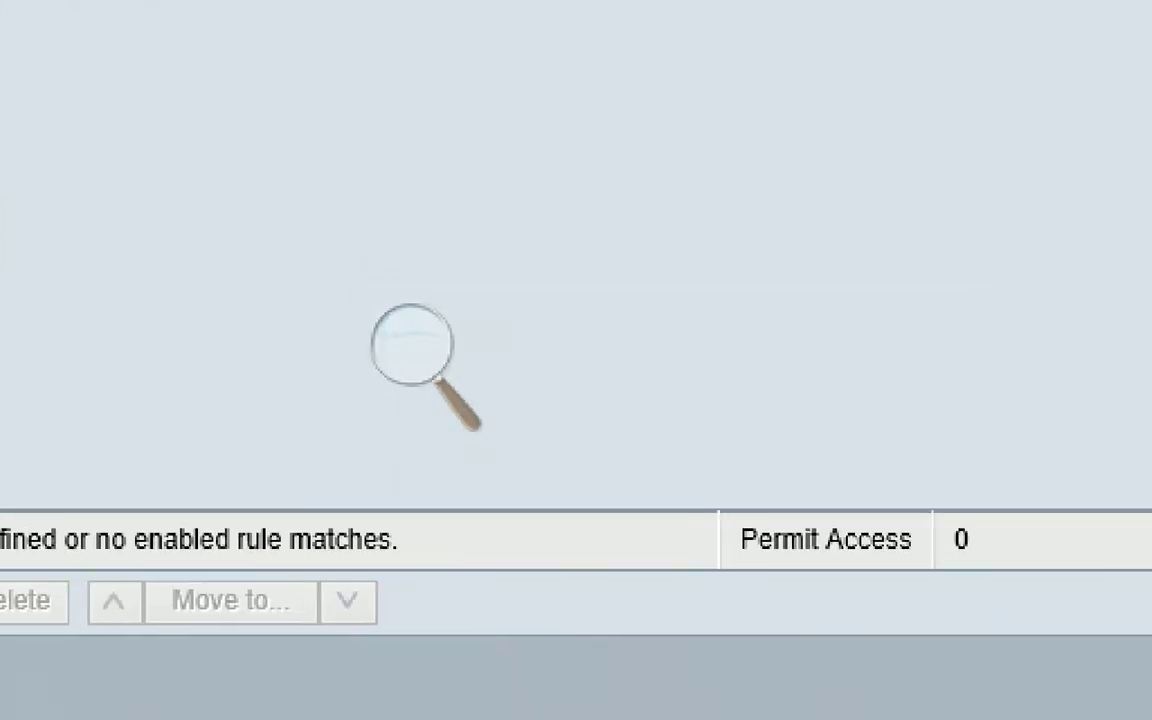
In the policy customization, add Command Sets alongside Shell Profile as rule results
{"action": "left_click", "coordinate": [1045, 608]}
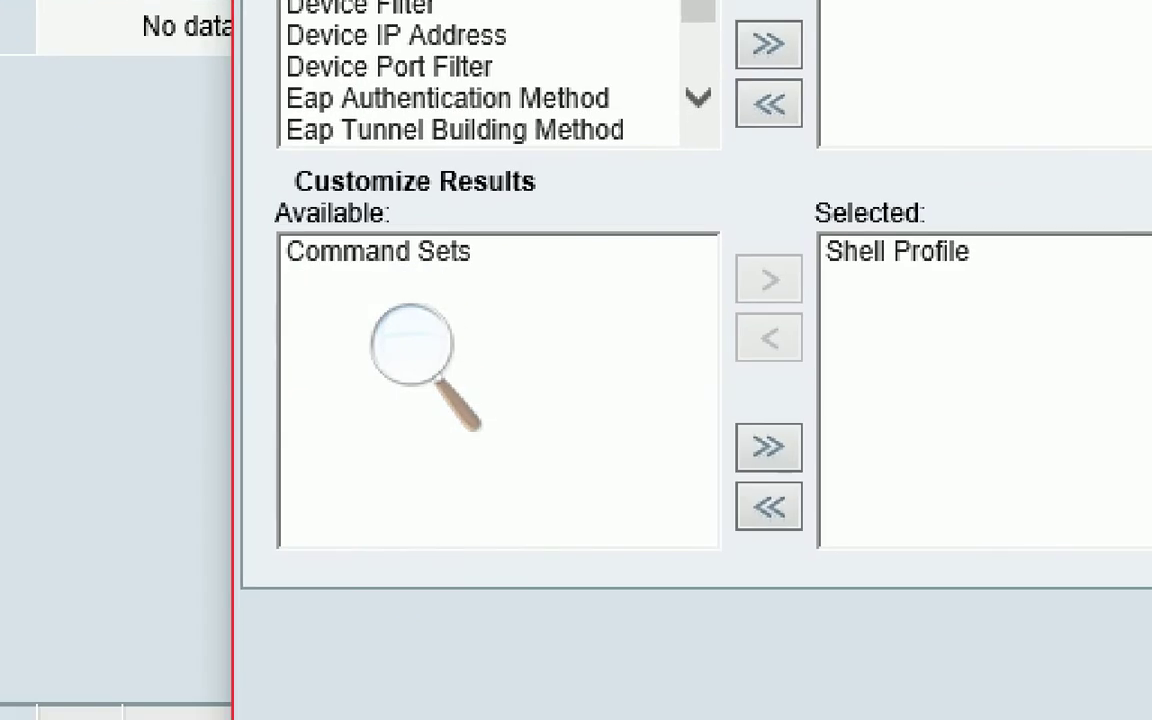
{"action": "left_click", "coordinate": [378, 251]}
{"action": "left_click", "coordinate": [769, 280]}
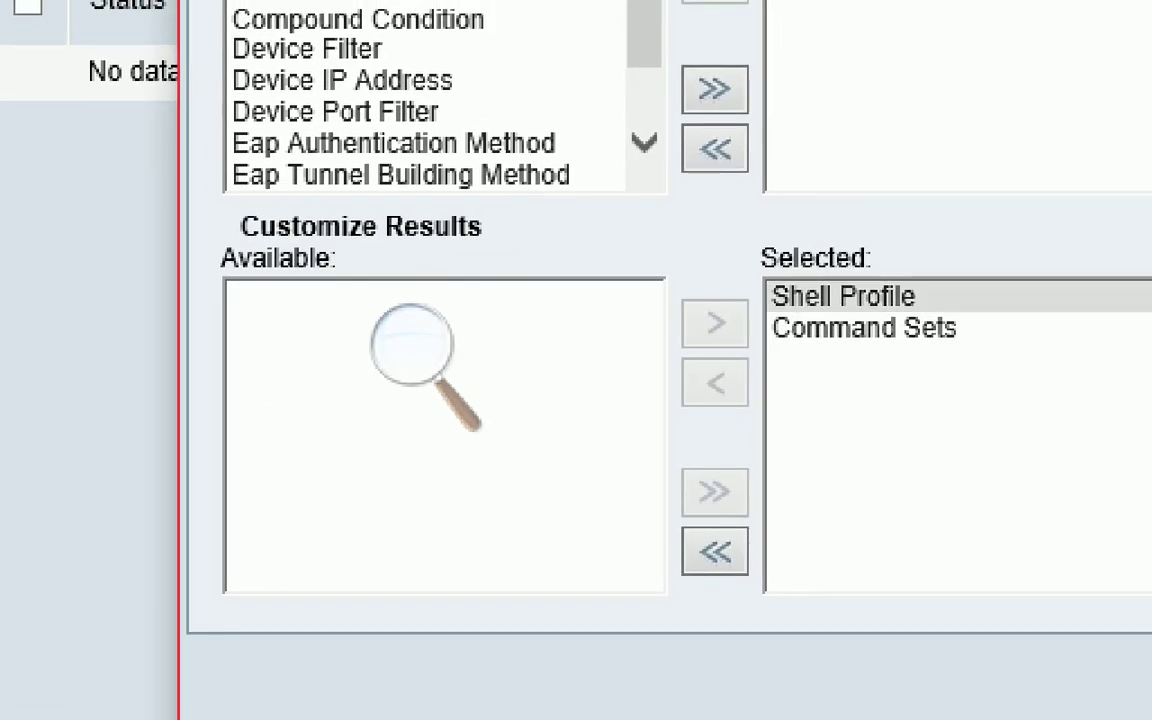
{"action": "left_click", "coordinate": [845, 289]}
{"action": "left_click", "coordinate": [864, 328]}
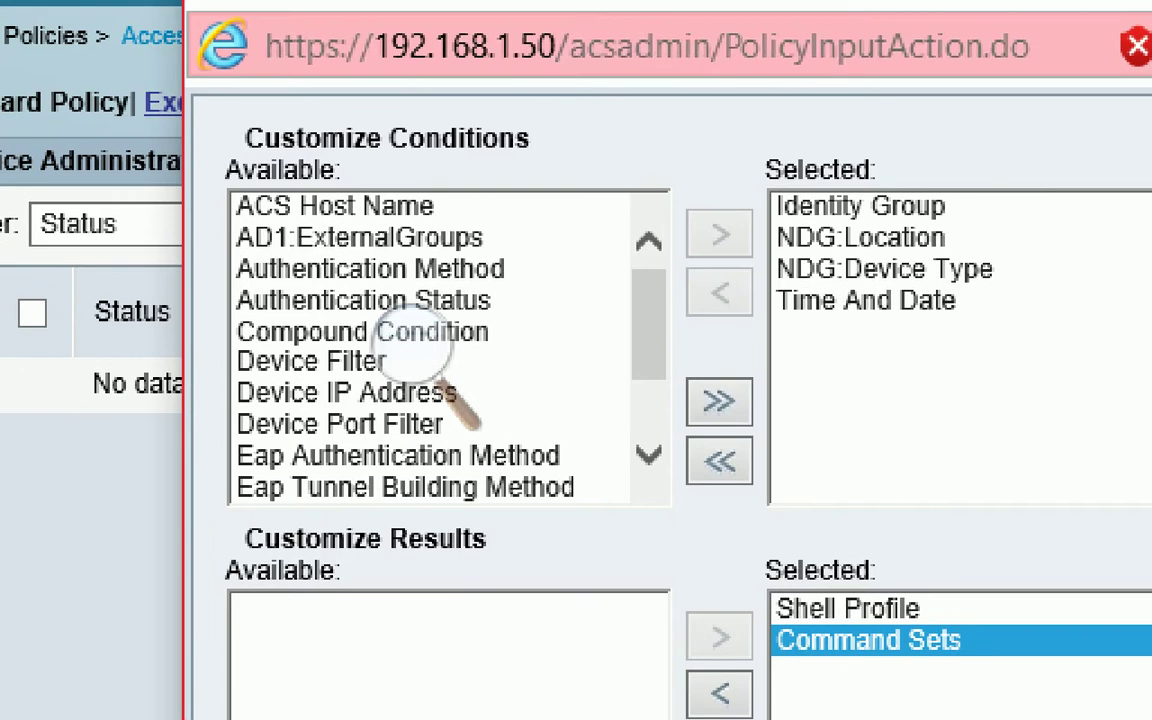
Remove the NDG:Location, NDG:Device Type and Time And Date conditions from the policy
{"action": "left_click", "coordinate": [862, 240]}
{"action": "left_click", "coordinate": [721, 295]}
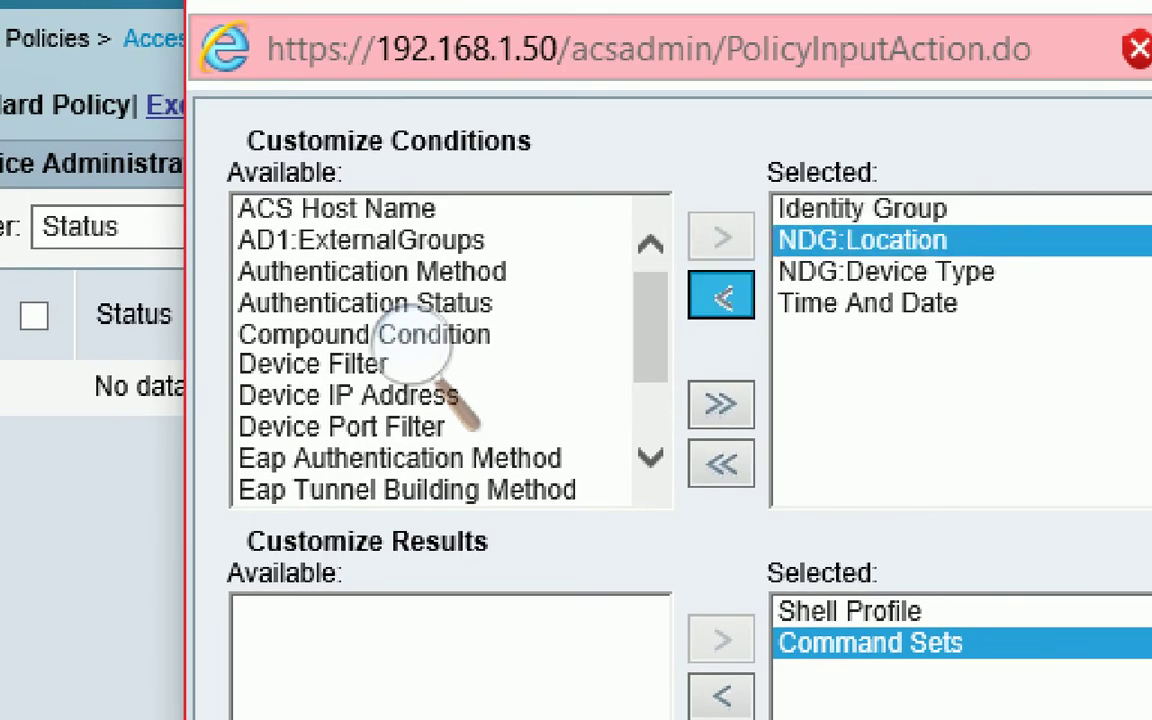
{"action": "left_click", "coordinate": [886, 240]}
{"action": "left_click", "coordinate": [721, 295]}
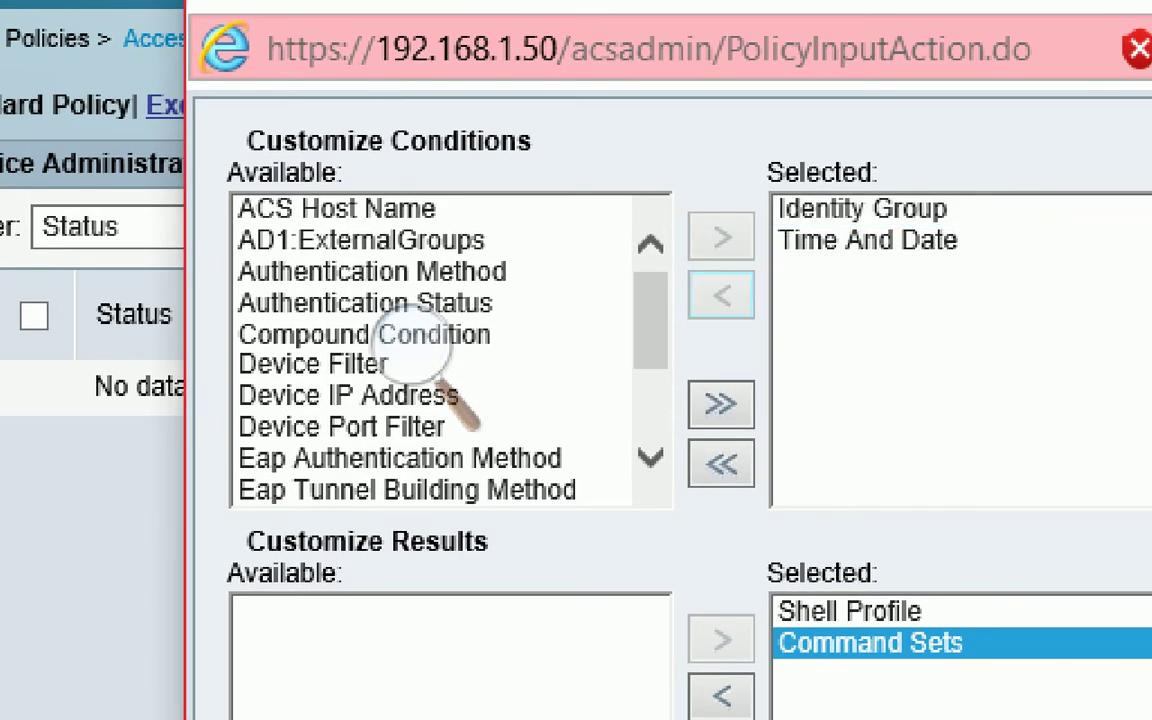
{"action": "left_click", "coordinate": [868, 240]}
{"action": "left_click", "coordinate": [721, 295]}
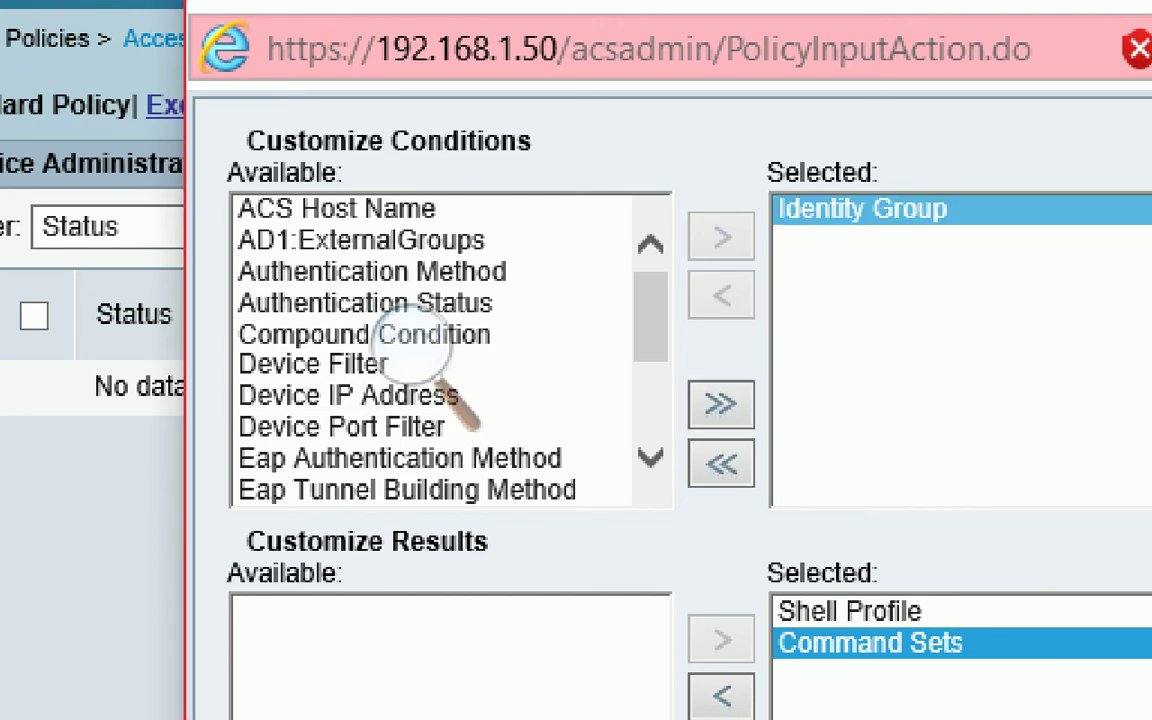
Add Protocol as a policy condition and apply the customization
{"action": "scroll", "coordinate": [415, 358], "scroll_direction": "down", "scroll_amount": 2}
{"action": "left_click", "coordinate": [300, 395]}
{"action": "double_click", "coordinate": [425, 393]}
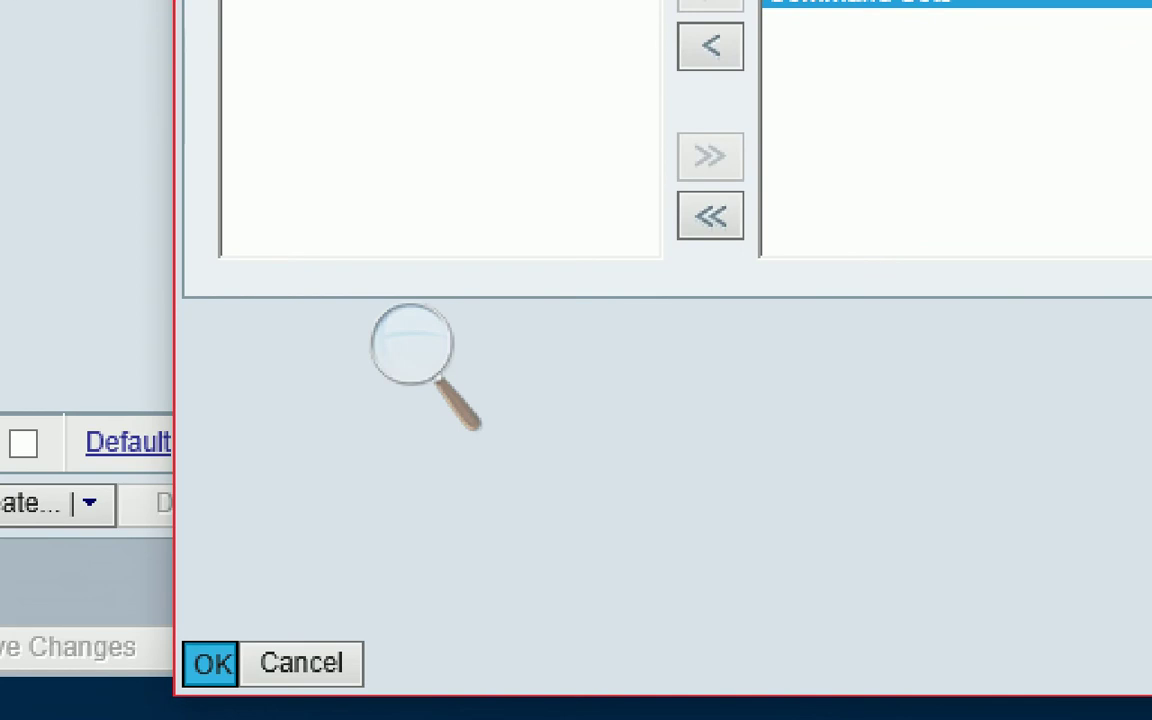
{"action": "key", "text": "Return"}
{"action": "left_click", "coordinate": [463, 458]}
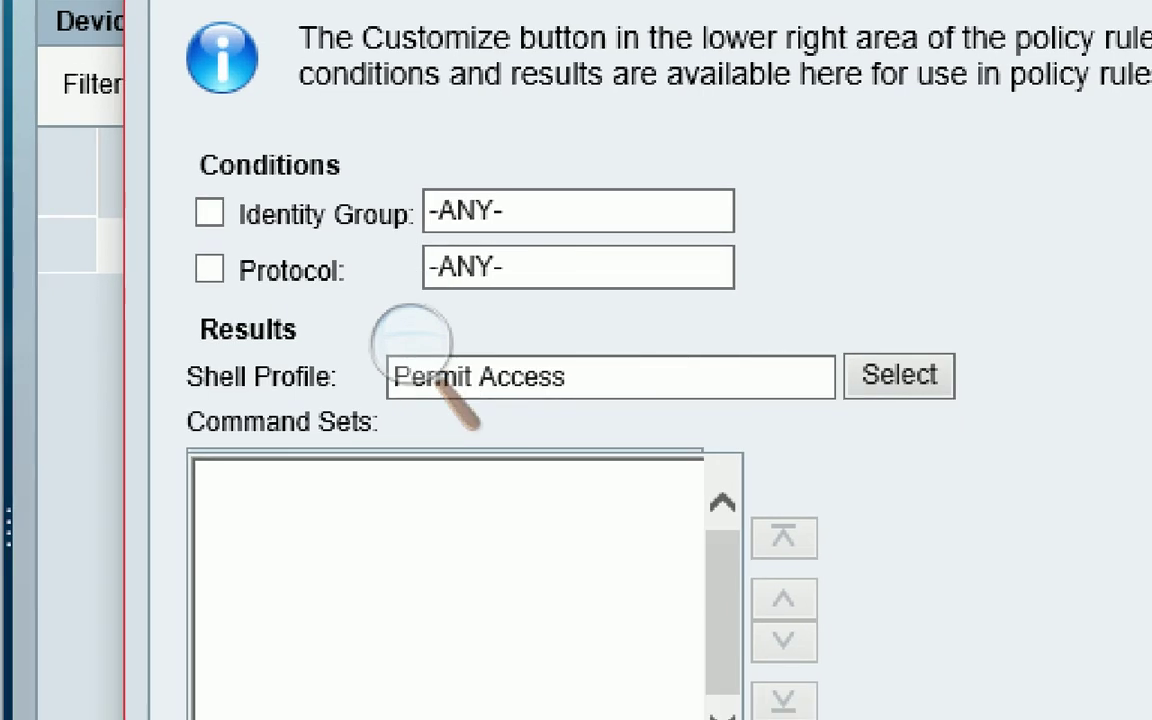
Set Rule-1's identity group condition to All Groups:fresher
{"action": "left_click", "coordinate": [209, 212]}
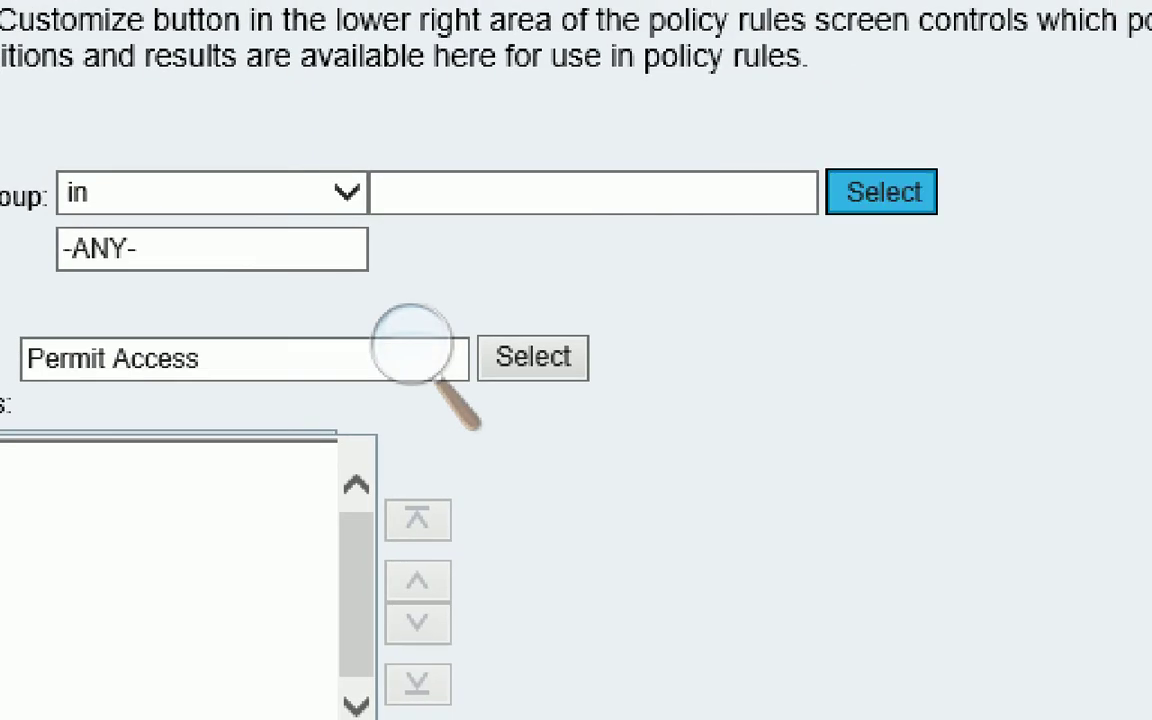
{"action": "left_click", "coordinate": [881, 191]}
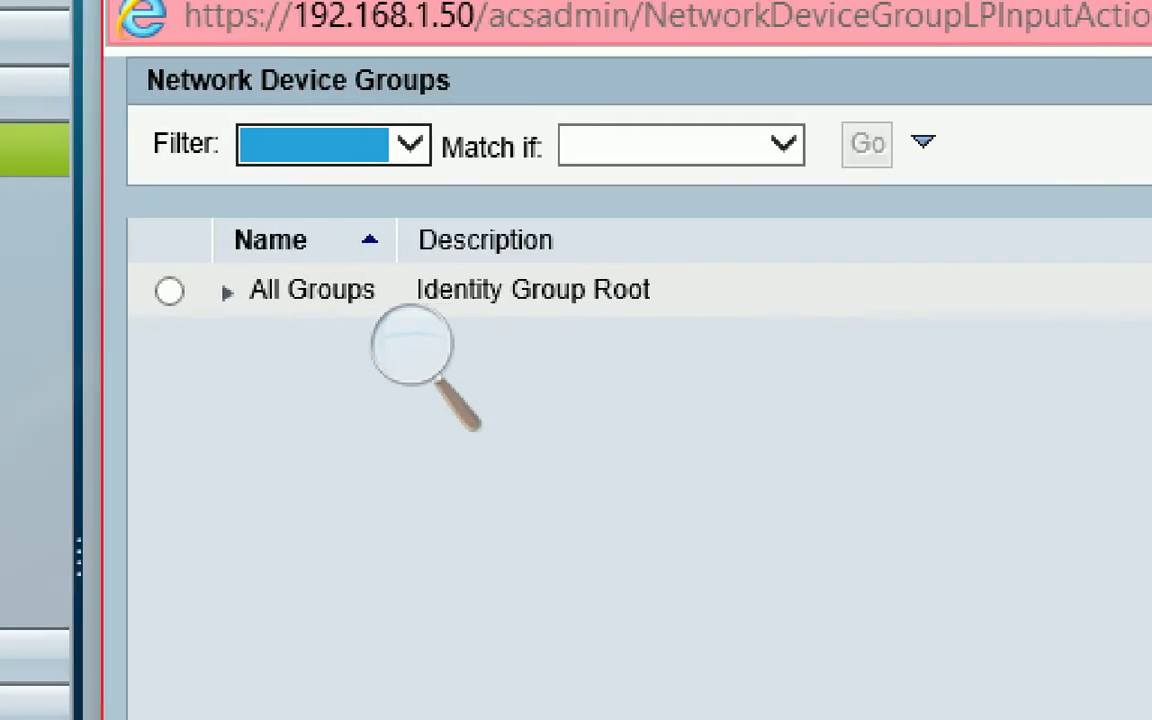
{"action": "left_click", "coordinate": [227, 291]}
{"action": "left_click", "coordinate": [170, 344]}
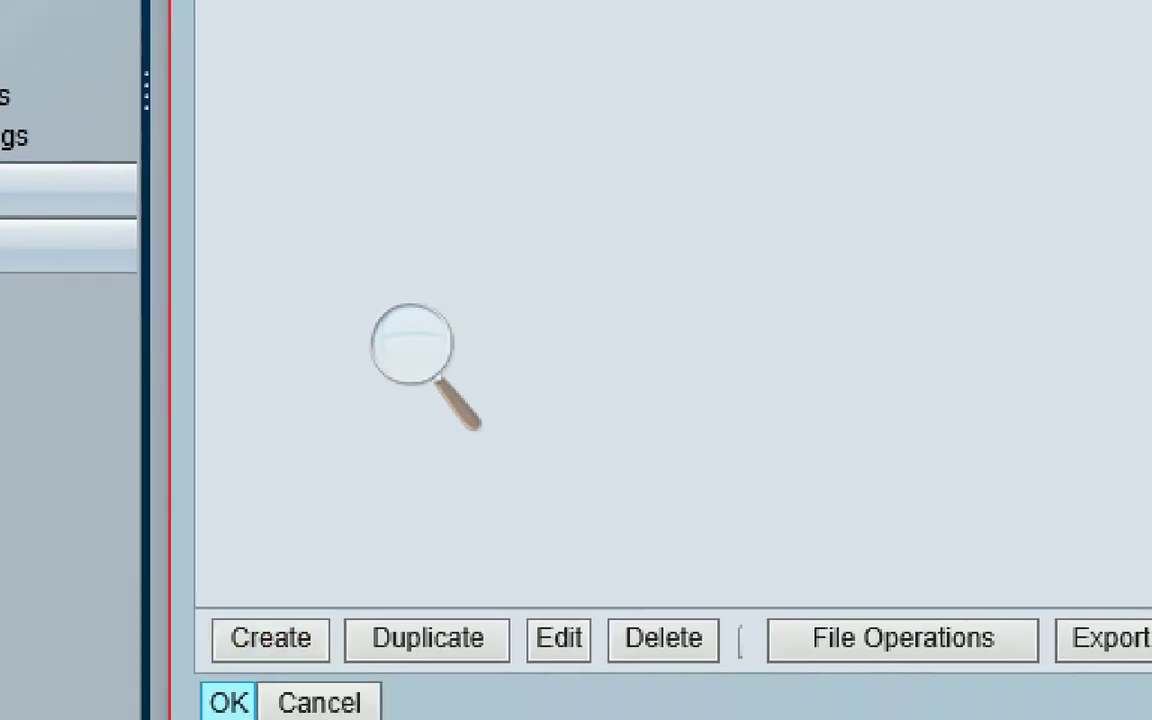
{"action": "left_click", "coordinate": [229, 703]}
Enable Rule-1's protocol condition and set it to Tacacs
{"action": "left_click", "coordinate": [457, 241]}
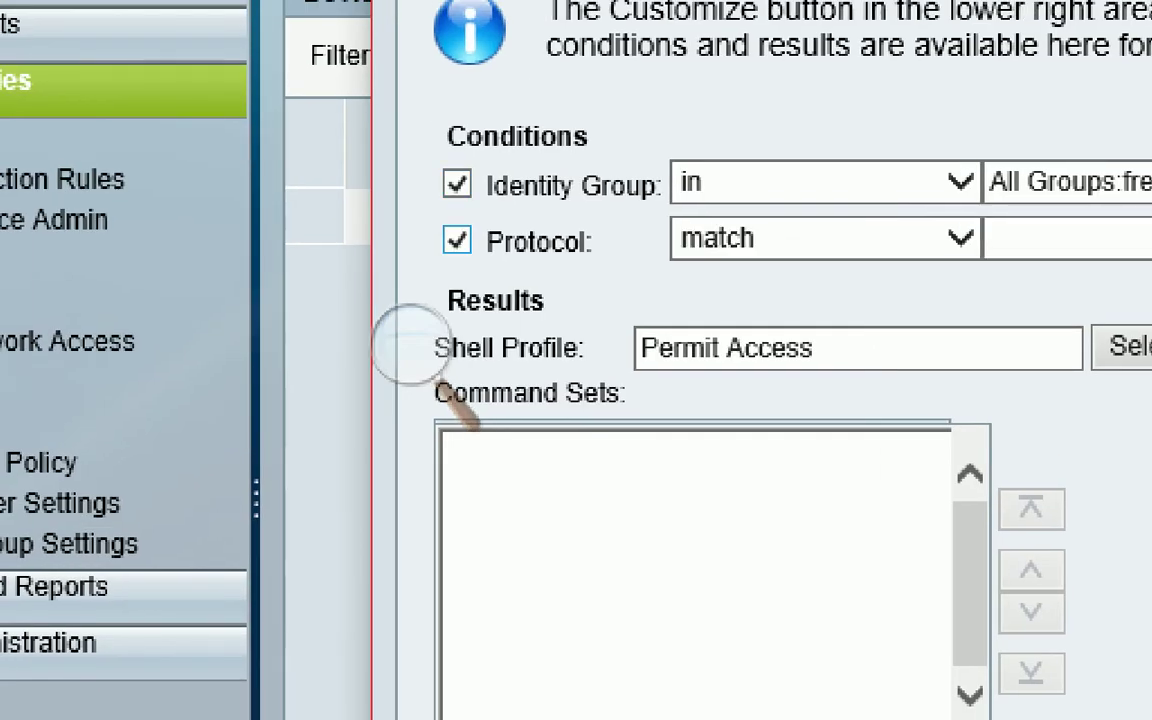
{"action": "left_click", "coordinate": [1098, 229]}
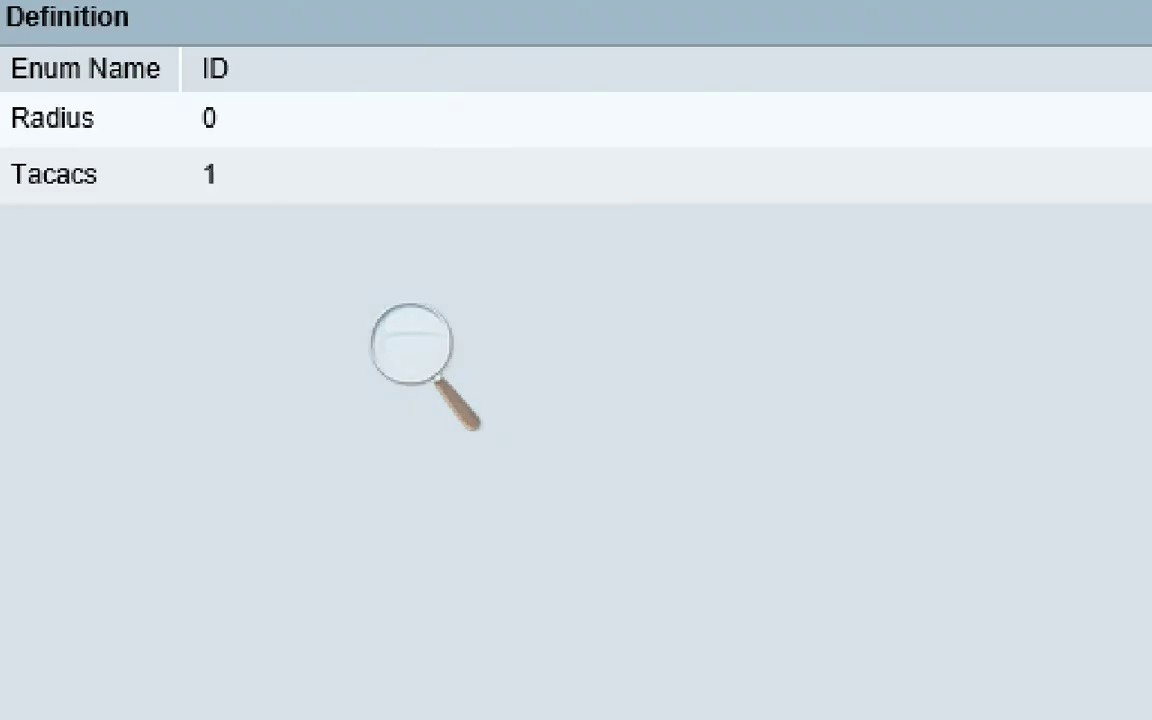
{"action": "left_click", "coordinate": [140, 187]}
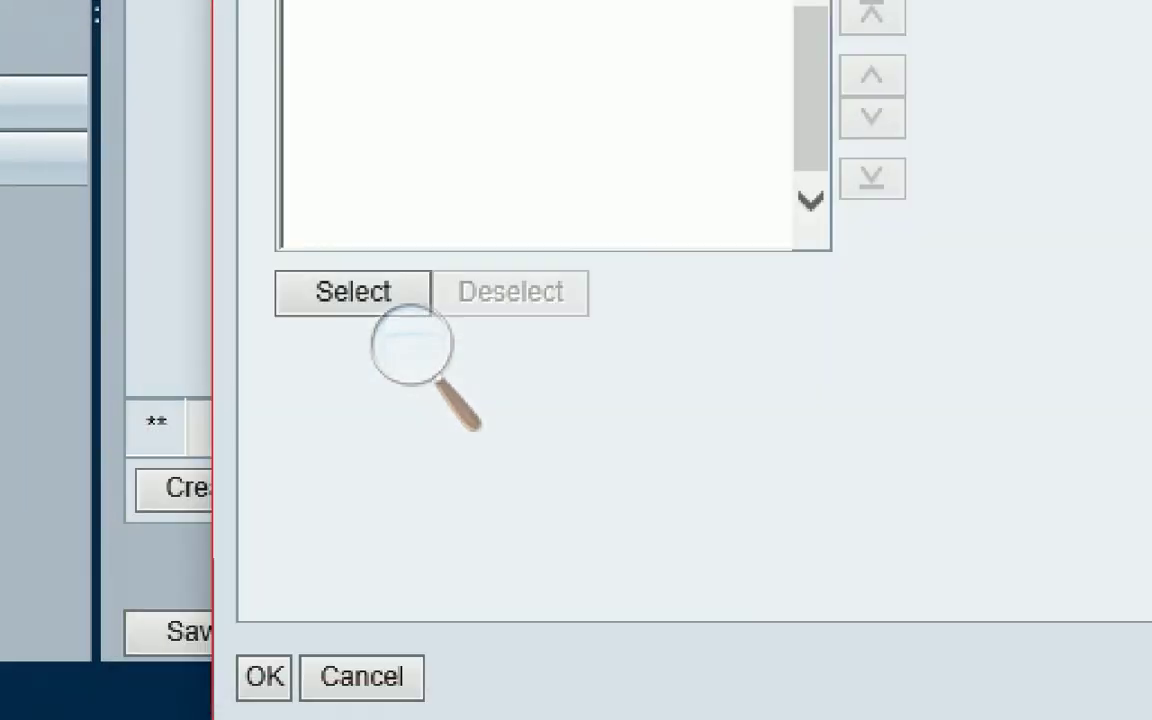
{"action": "left_click", "coordinate": [179, 616]}
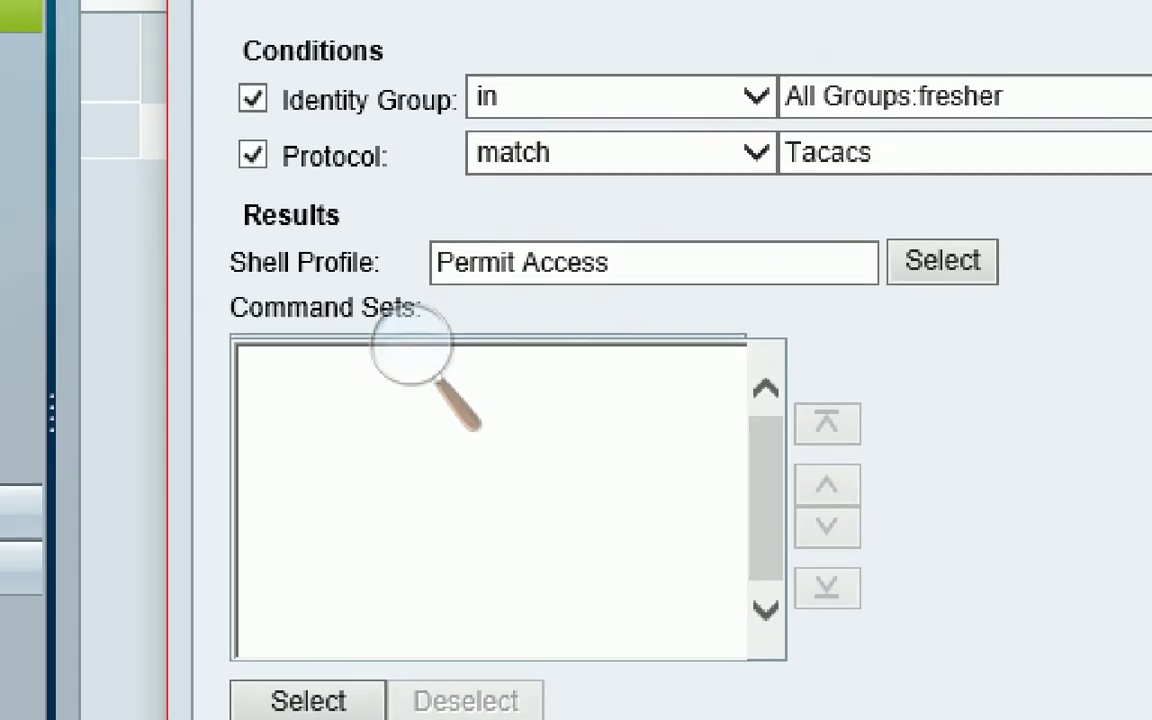
Give Rule-1 the fresher shell profile and fresher command set, then save the rule
{"action": "left_click", "coordinate": [935, 261]}
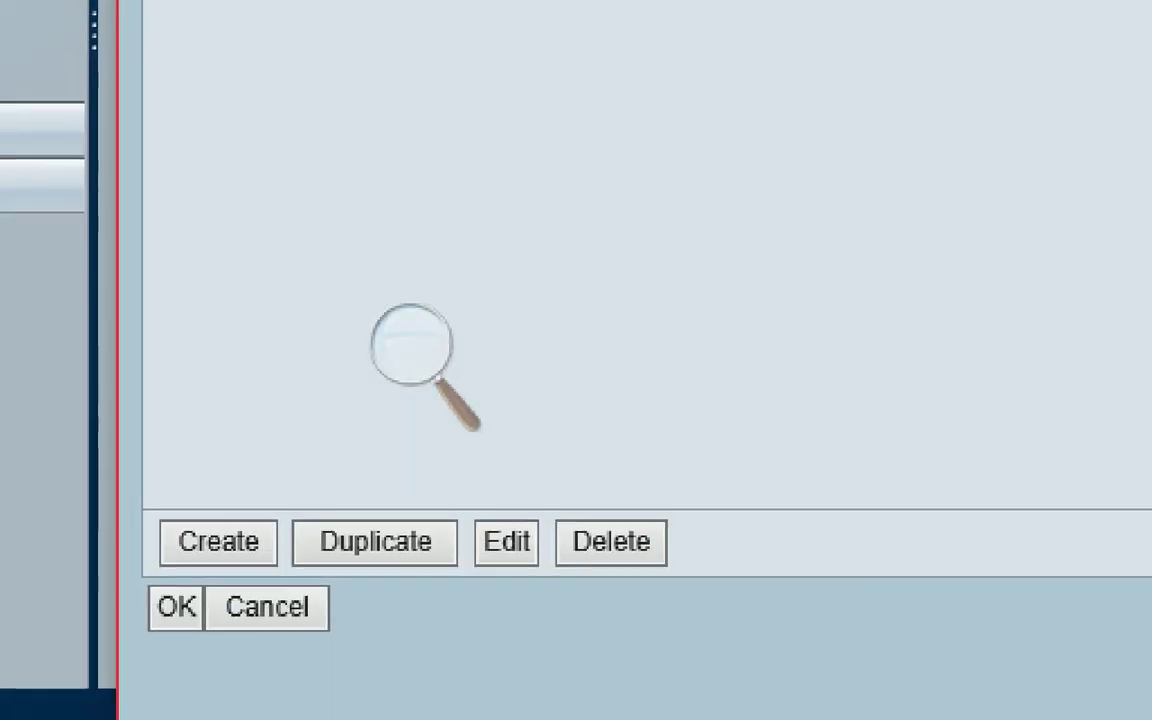
{"action": "left_click", "coordinate": [172, 607]}
{"action": "left_click", "coordinate": [331, 458]}
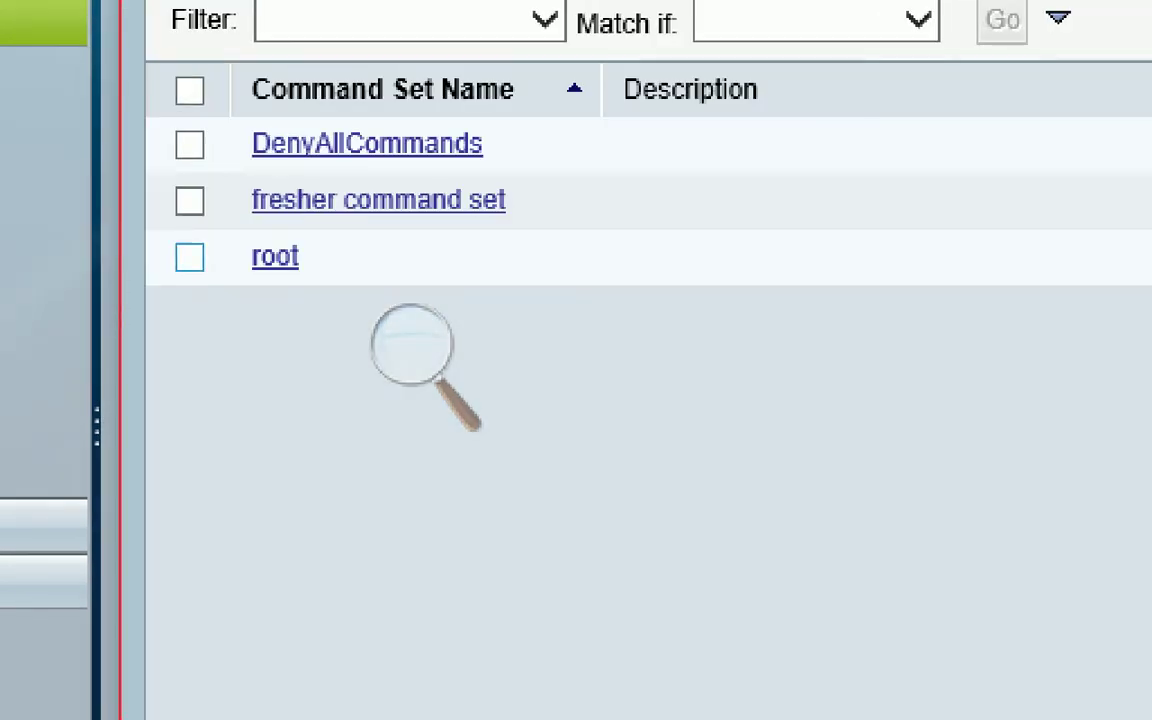
{"action": "left_click", "coordinate": [190, 200]}
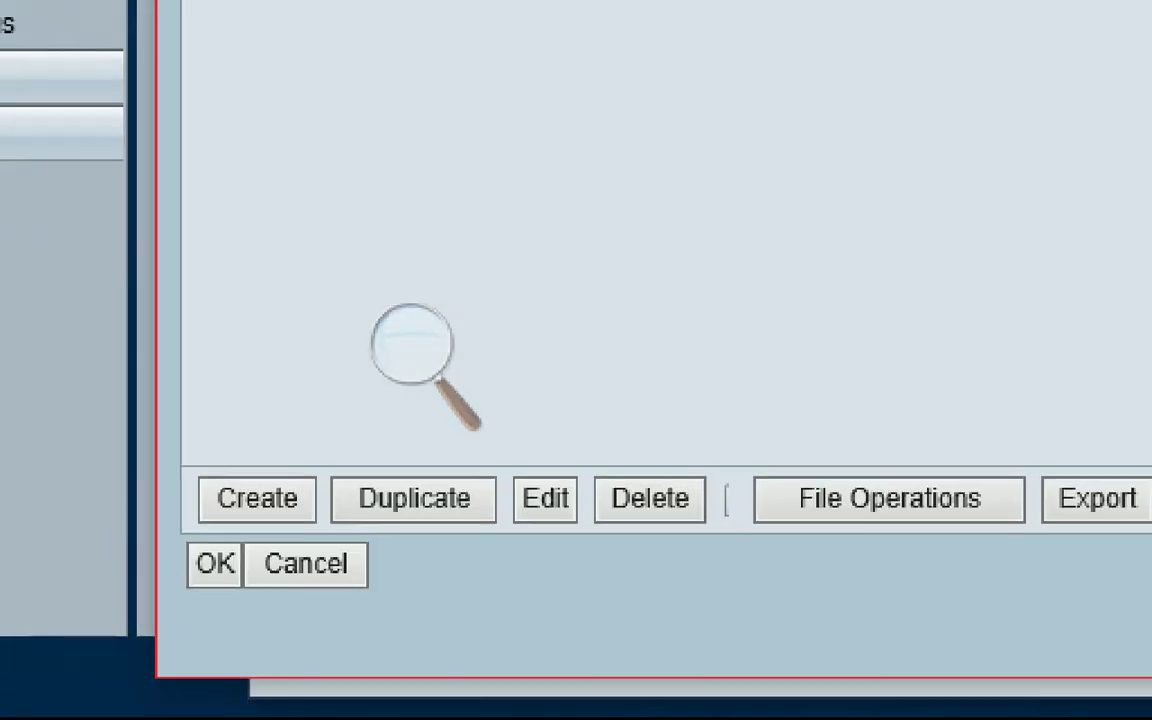
{"action": "left_click", "coordinate": [213, 563]}
{"action": "left_click", "coordinate": [412, 345]}
{"action": "left_click", "coordinate": [411, 404]}
{"action": "left_click", "coordinate": [411, 404]}
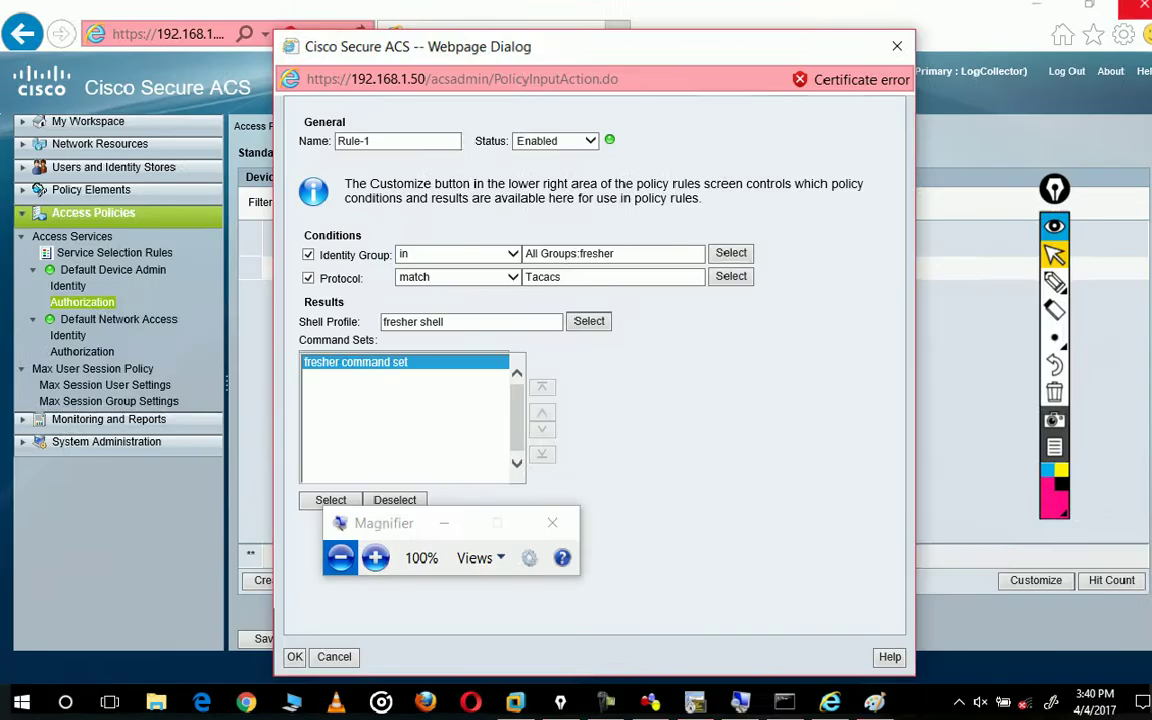
{"action": "left_click", "coordinate": [289, 657]}
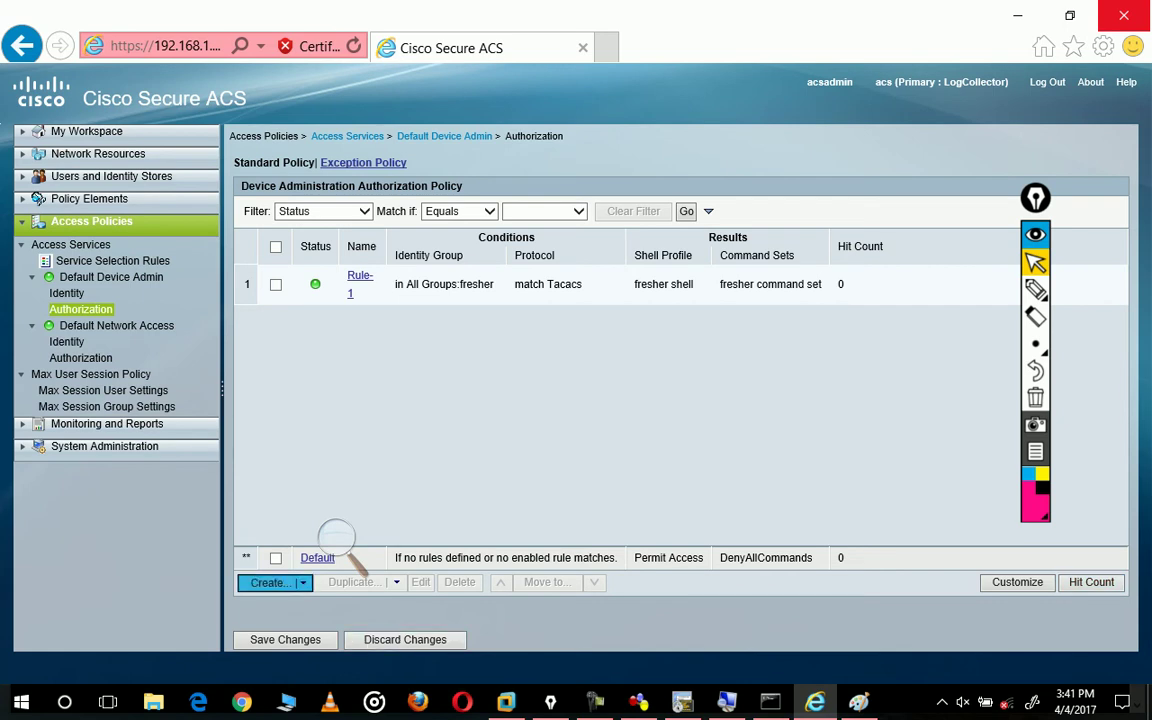
Start a new rule with identity group condition All Groups:root
{"action": "left_click", "coordinate": [265, 582]}
{"action": "mouse_move", "coordinate": [335, 545]}
{"action": "left_click", "coordinate": [368, 560]}
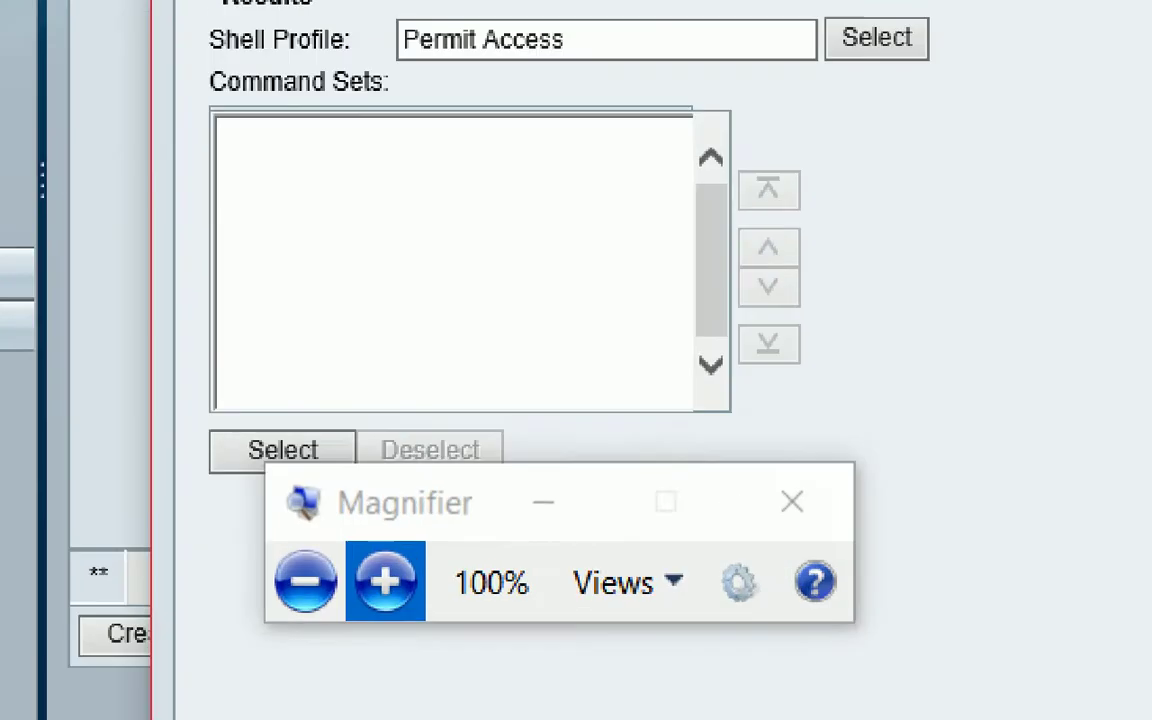
{"action": "left_click", "coordinate": [199, 233]}
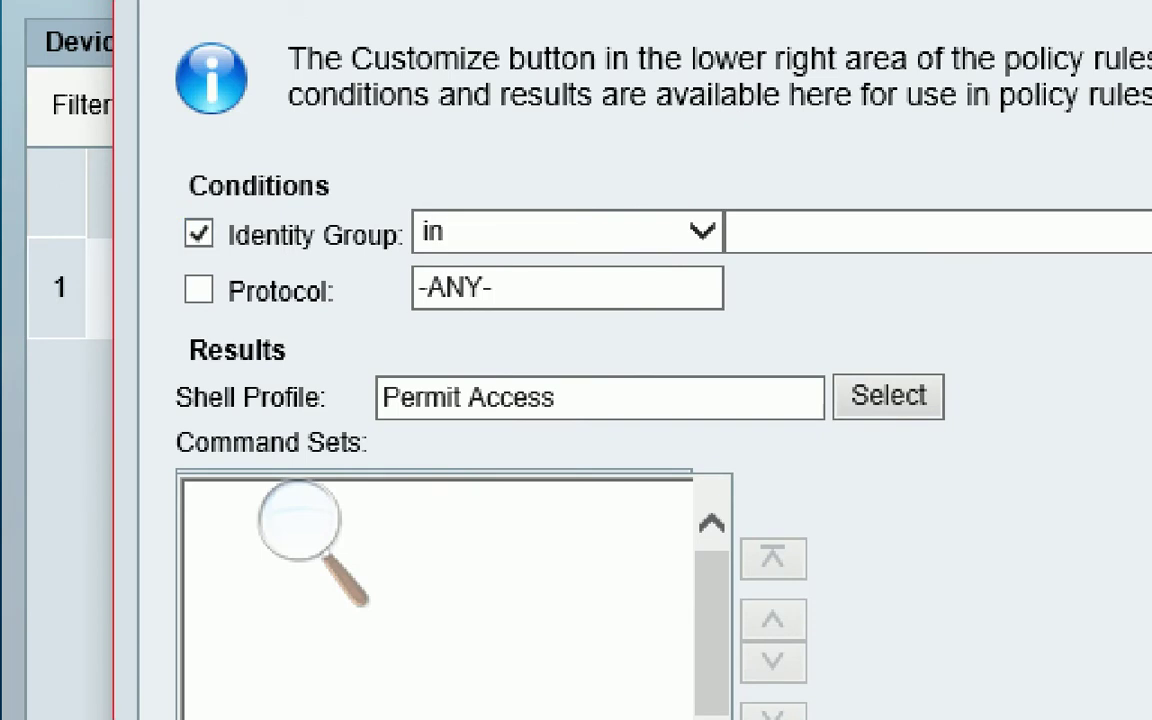
{"action": "left_click", "coordinate": [648, 254]}
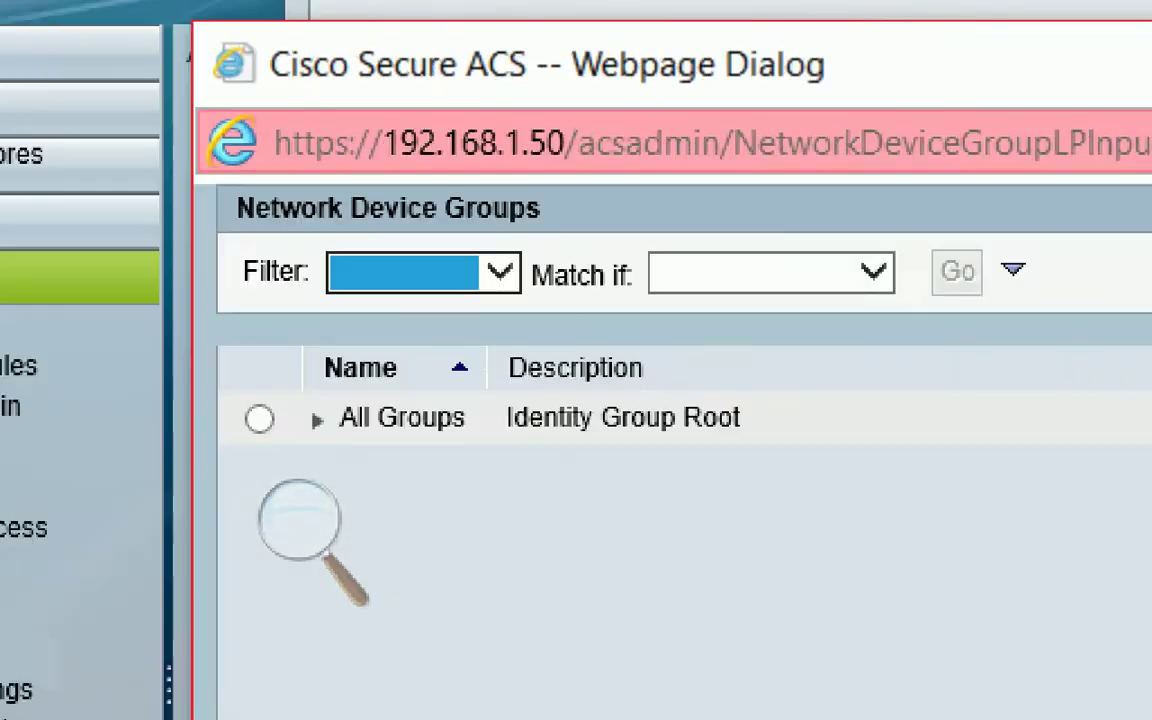
{"action": "left_click", "coordinate": [598, 483]}
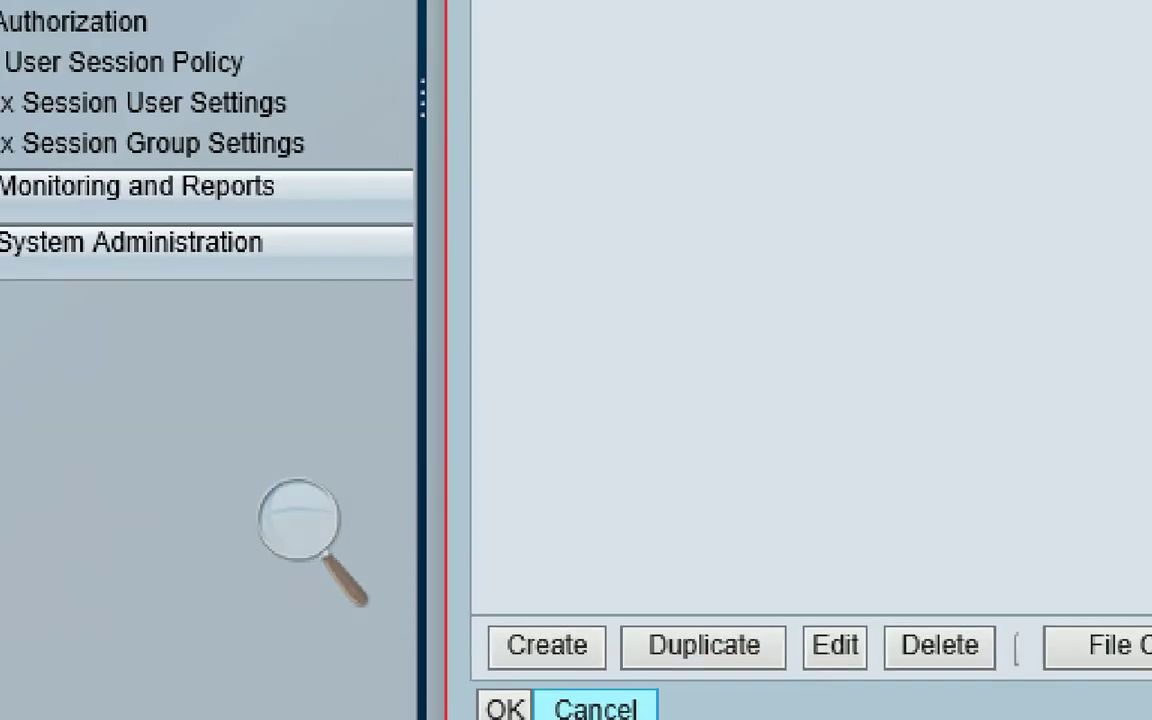
{"action": "left_click", "coordinate": [505, 708]}
Enable Rule-2's protocol condition and set it to Tacacs
{"action": "left_click", "coordinate": [540, 215]}
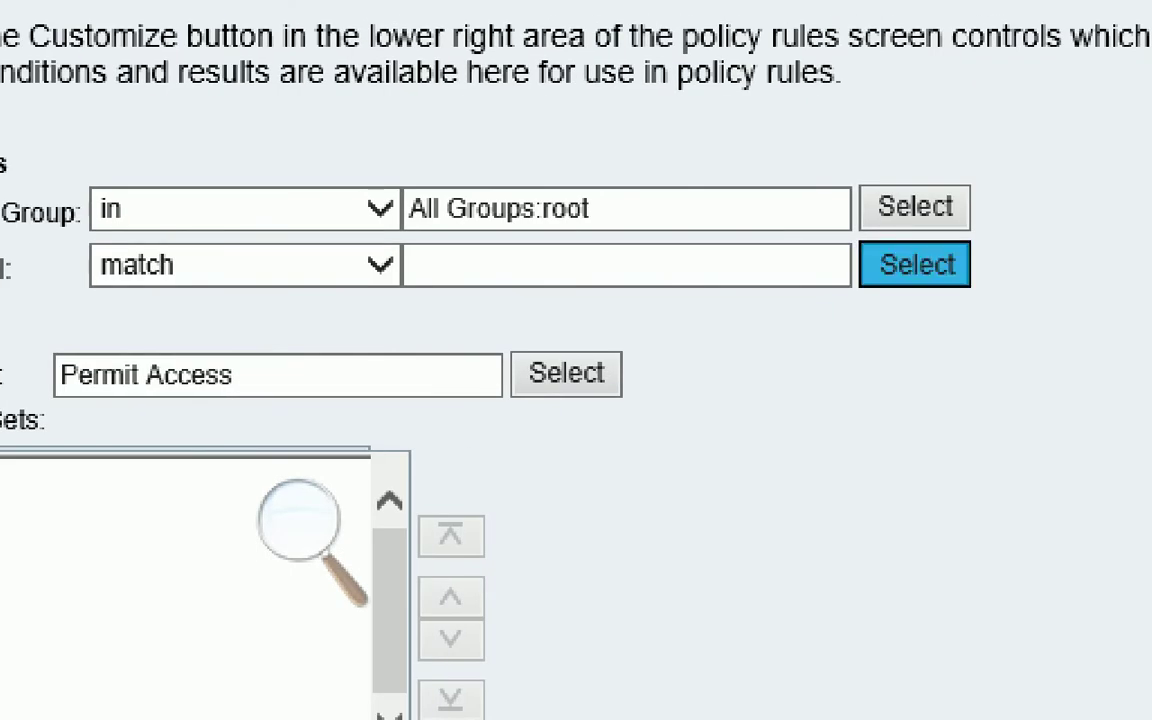
{"action": "left_click", "coordinate": [915, 264]}
{"action": "left_click", "coordinate": [110, 240]}
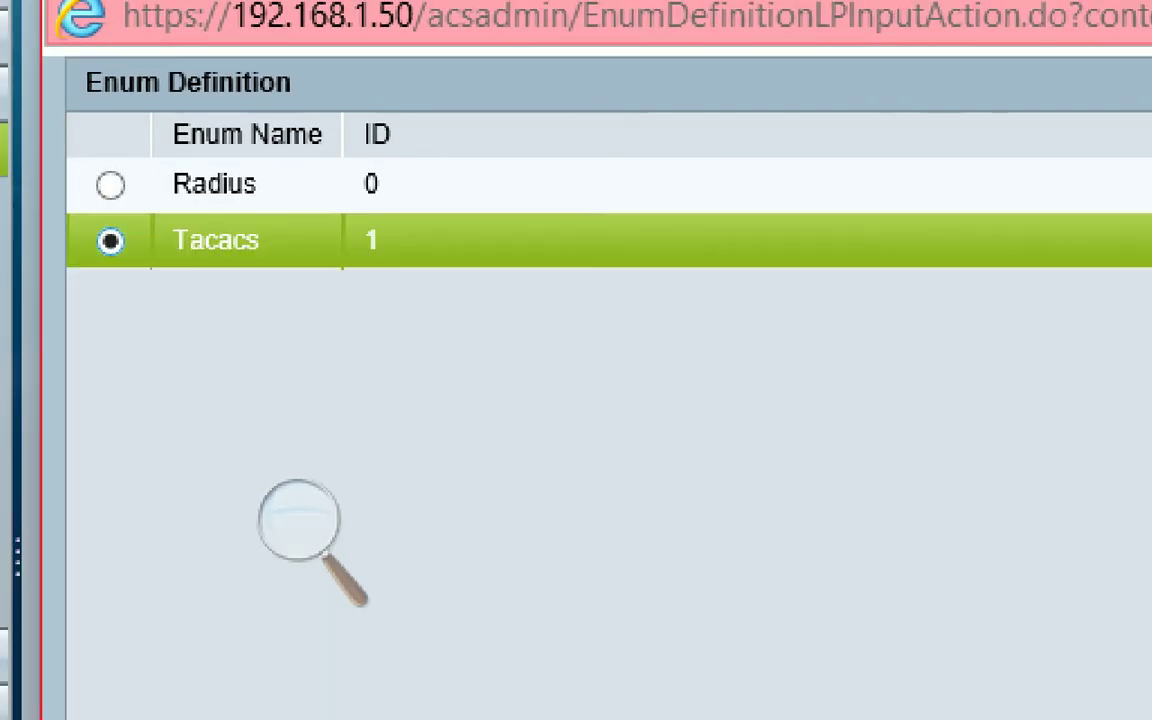
{"action": "left_click", "coordinate": [131, 625]}
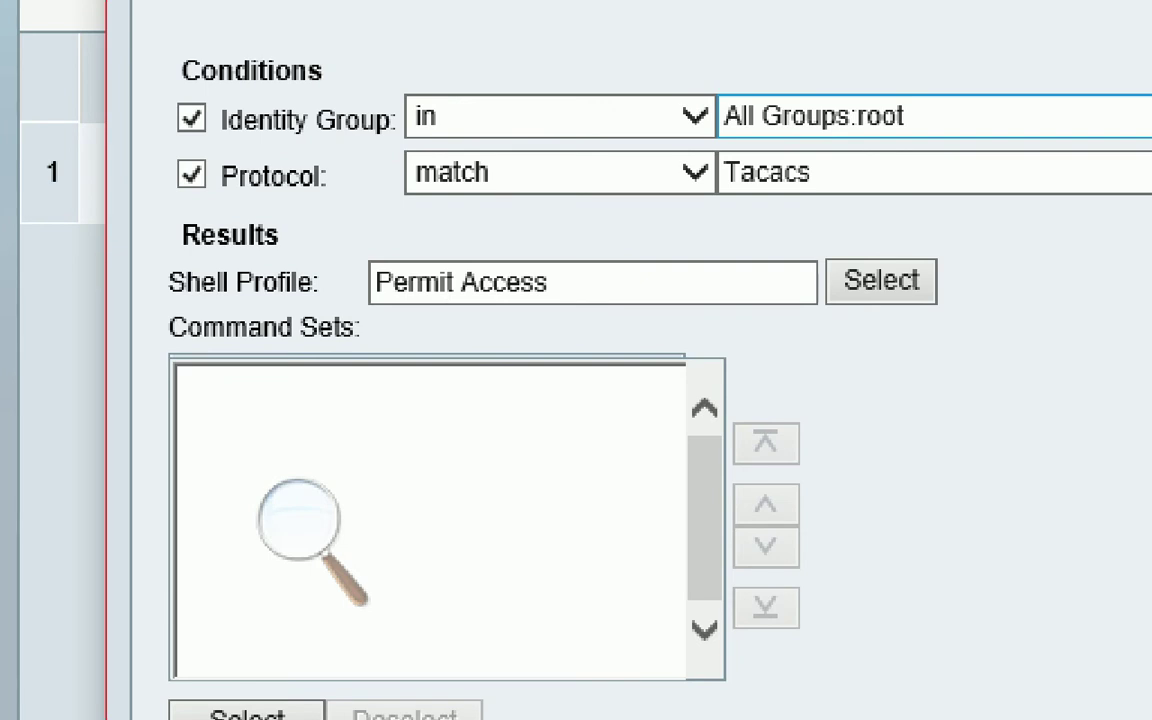
Give Rule-2 the root shell profile and root command set, then save the rule
{"action": "left_click", "coordinate": [881, 280]}
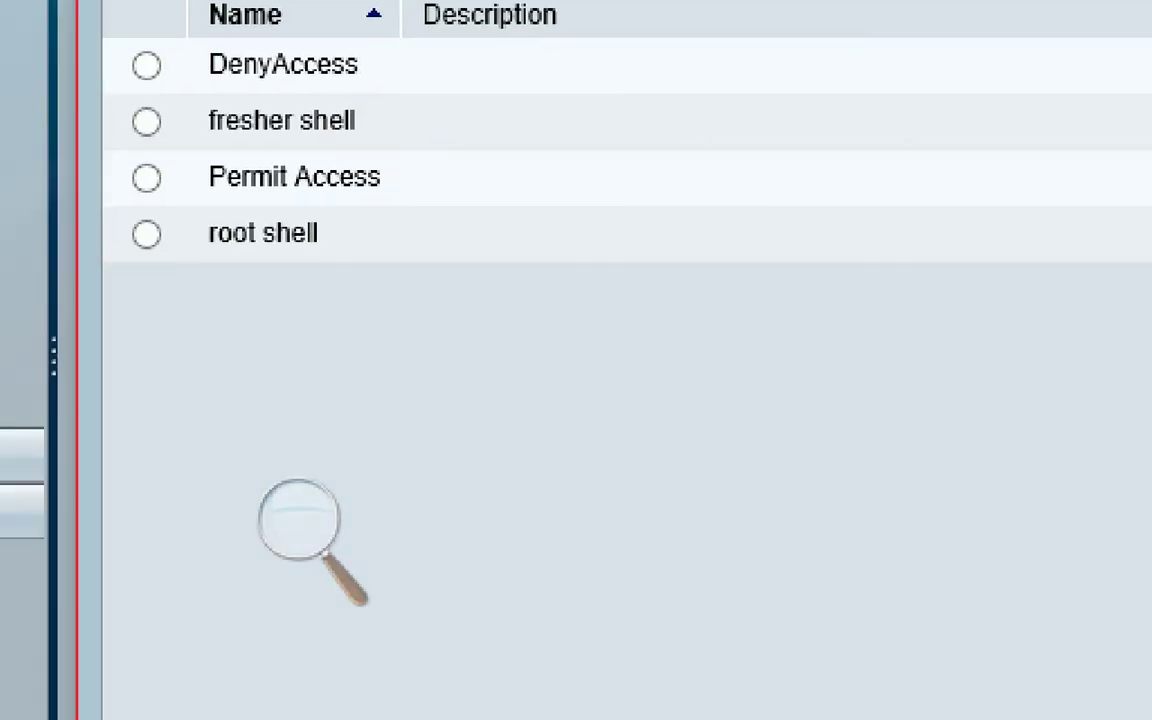
{"action": "left_click", "coordinate": [146, 233]}
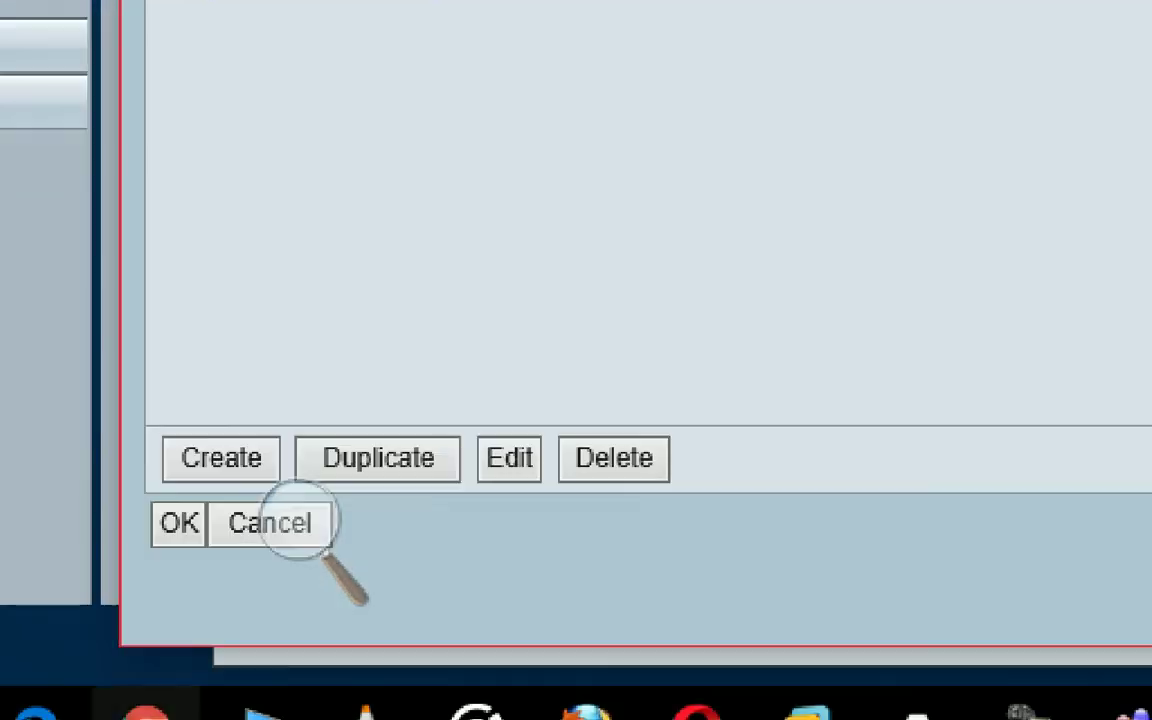
{"action": "left_click", "coordinate": [180, 524]}
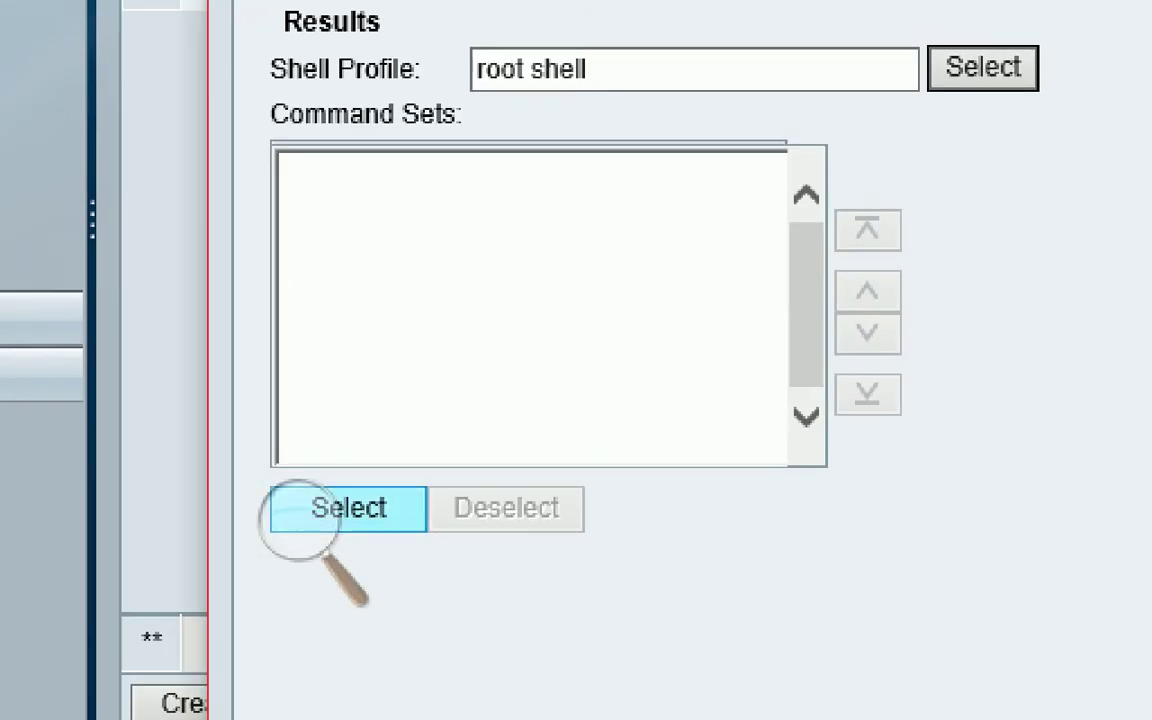
{"action": "left_click", "coordinate": [305, 515]}
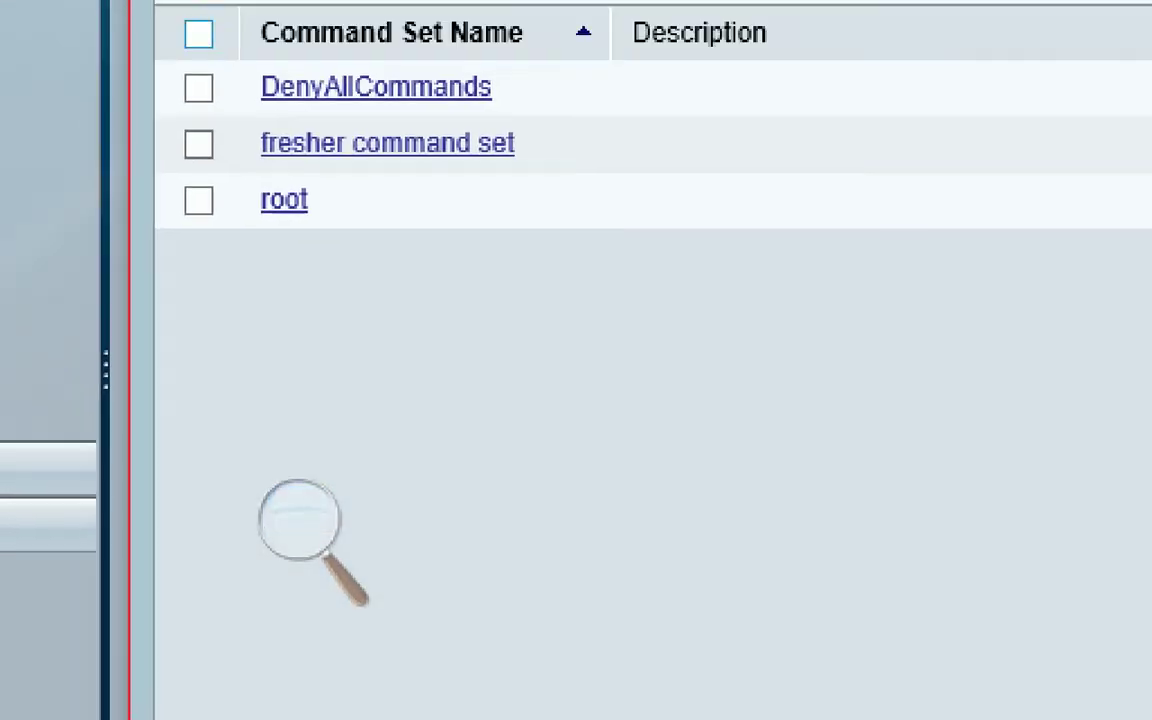
{"action": "left_click", "coordinate": [205, 207]}
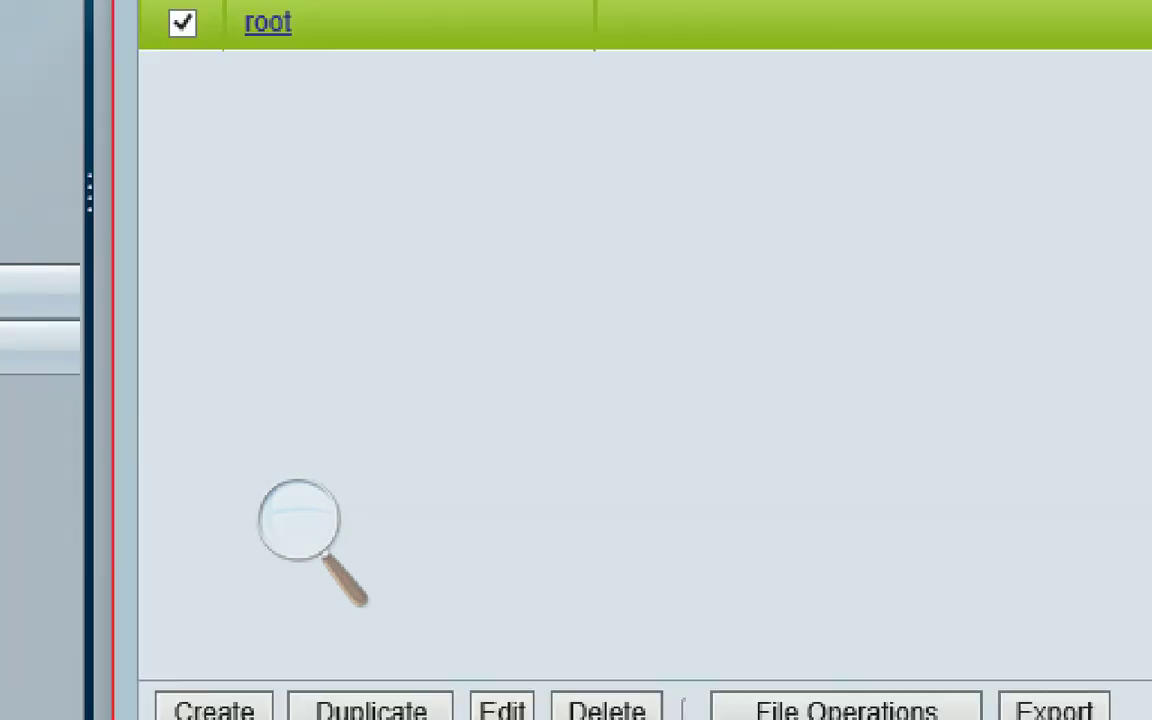
{"action": "key", "text": "Return"}
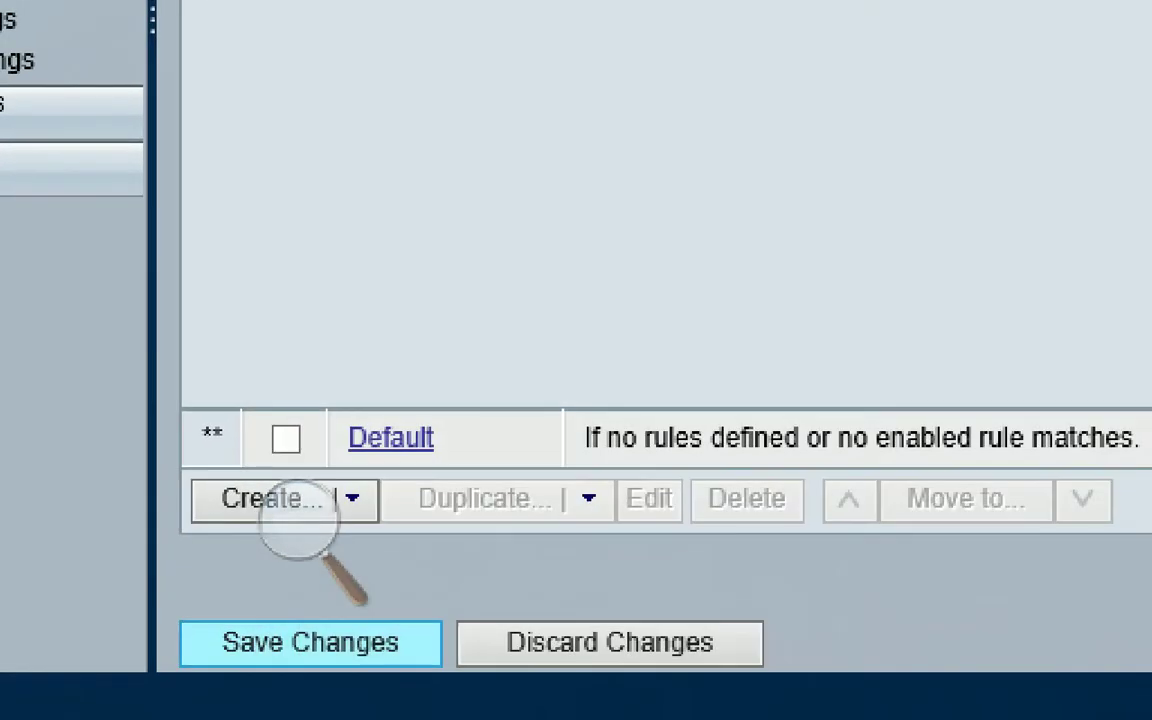
{"action": "left_click", "coordinate": [300, 520]}
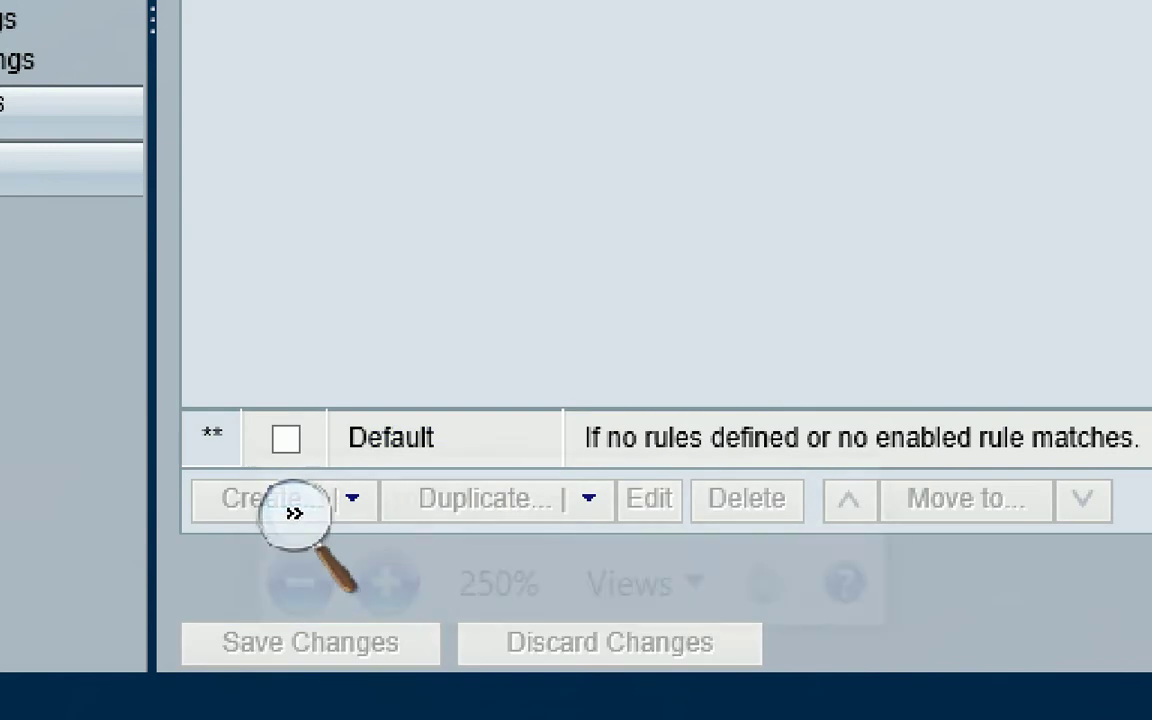
{"action": "left_click", "coordinate": [300, 582]}
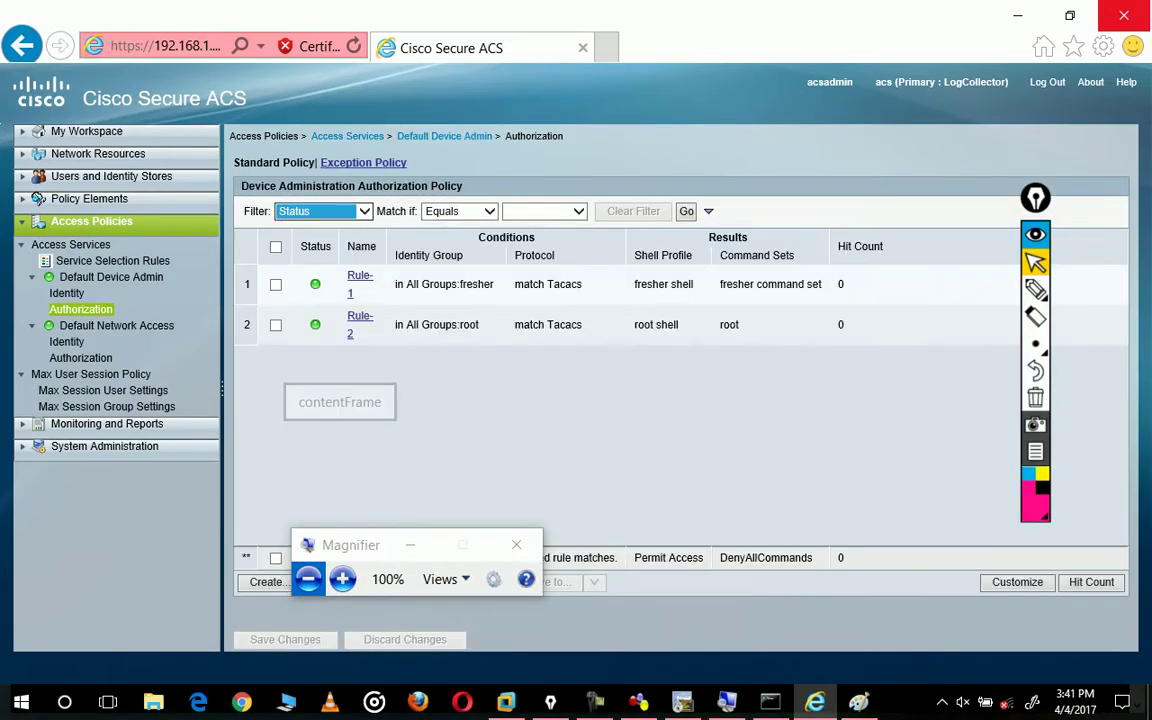
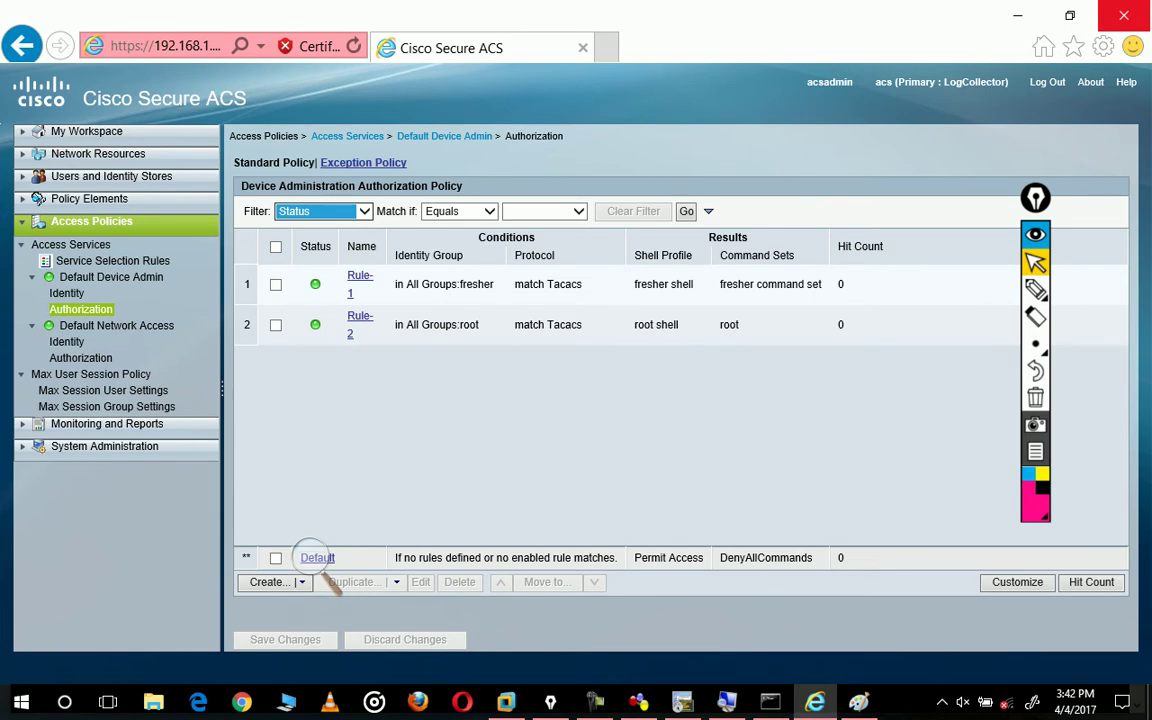
On R2, run test aaa group tacacs+ legacy for user abc with its password
{"action": "key", "text": "alt+Tab"}
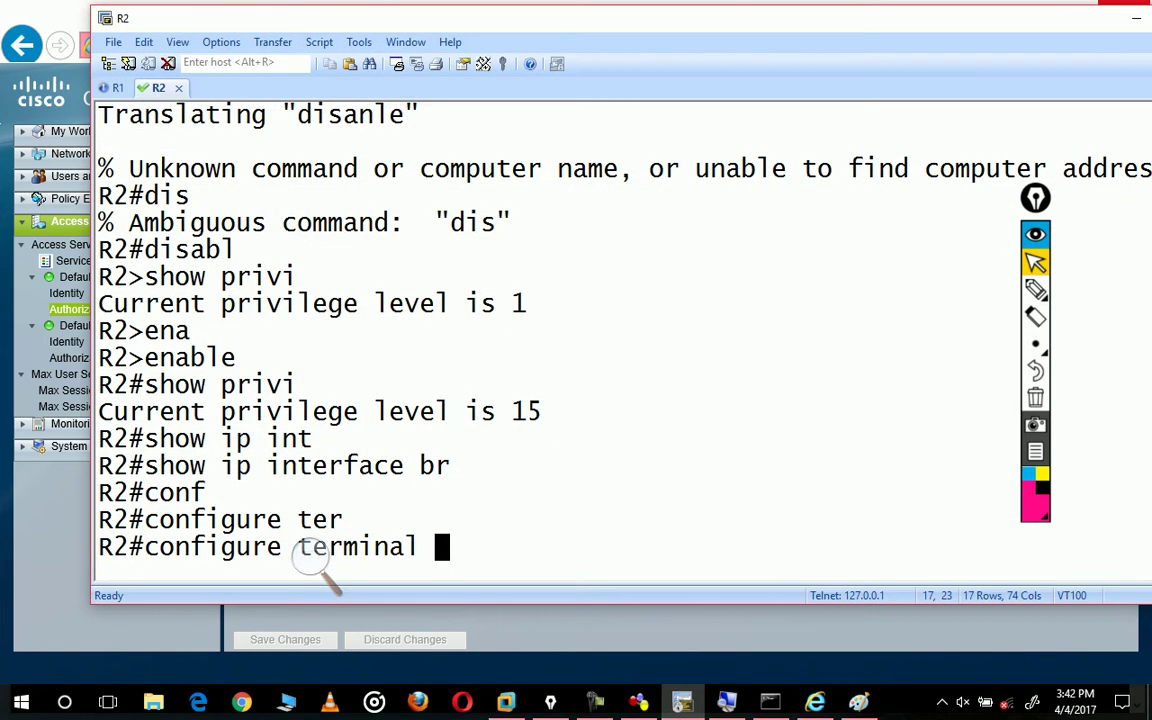
{"action": "key", "text": "BackSpace"}
{"action": "key", "text": "BackSpace"}
{"action": "key", "text": "BackSpace"}
{"action": "key", "text": "BackSpace"}
{"action": "key", "text": "BackSpace"}
{"action": "key", "text": "BackSpace"}
{"action": "key", "text": "BackSpace"}
{"action": "key", "text": "BackSpace"}
{"action": "key", "text": "BackSpace"}
{"action": "key", "text": "BackSpace"}
{"action": "key", "text": "BackSpace"}
{"action": "key", "text": "BackSpace"}
{"action": "key", "text": "BackSpace"}
{"action": "key", "text": "BackSpace"}
{"action": "key", "text": "BackSpace"}
{"action": "key", "text": "BackSpace"}
{"action": "key", "text": "BackSpace"}
{"action": "key", "text": "BackSpace"}
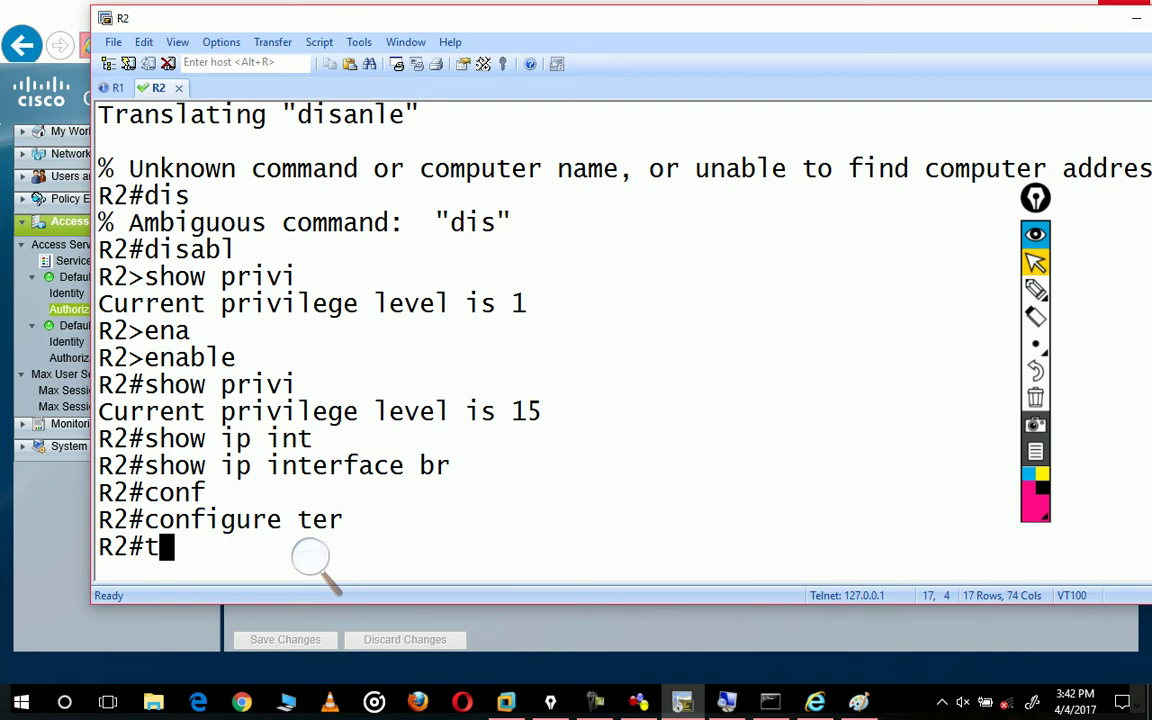
{"action": "key", "text": "Tab"}
{"action": "key", "text": "Tab"}
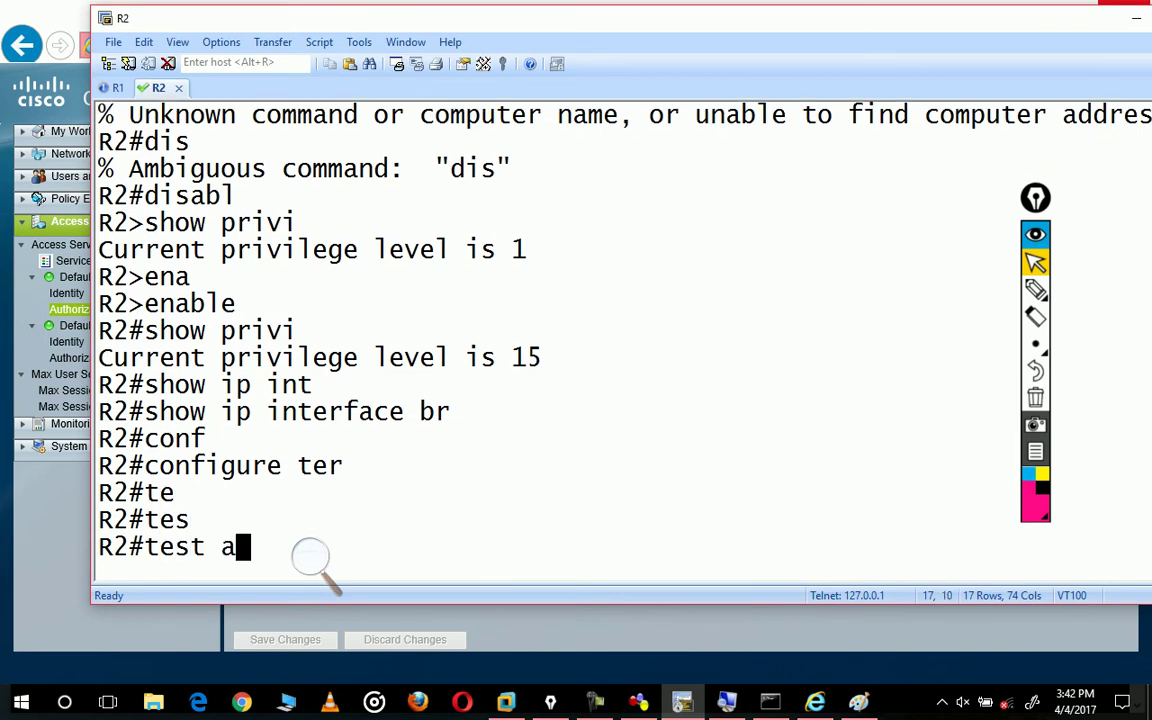
{"action": "key", "text": "Tab"}
{"action": "key", "text": "Tab"}
{"action": "key", "text": "BackSpace"}
{"action": "key", "text": "BackSpace"}
{"action": "key", "text": "BackSpace"}
{"action": "key", "text": "BackSpace"}
{"action": "key", "text": "BackSpace"}
{"action": "key", "text": "BackSpace"}
{"action": "key", "text": "BackSpace"}
{"action": "key", "text": "BackSpace"}
{"action": "key", "text": "BackSpace"}
{"action": "key", "text": "BackSpace"}
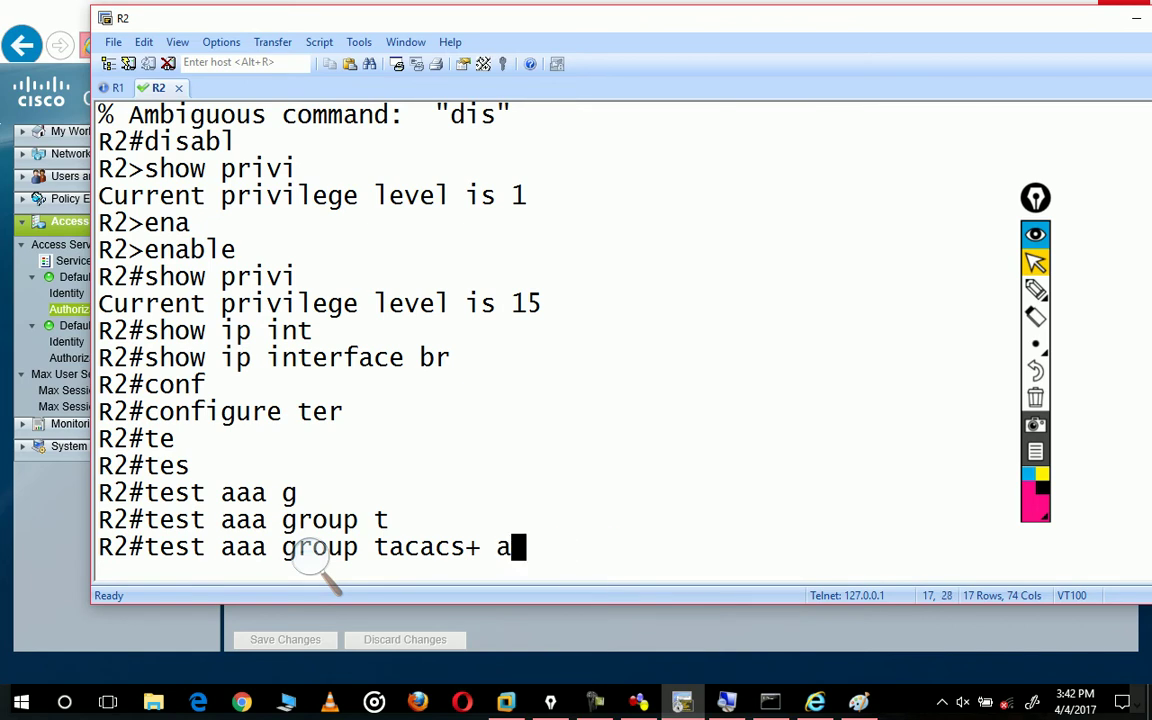
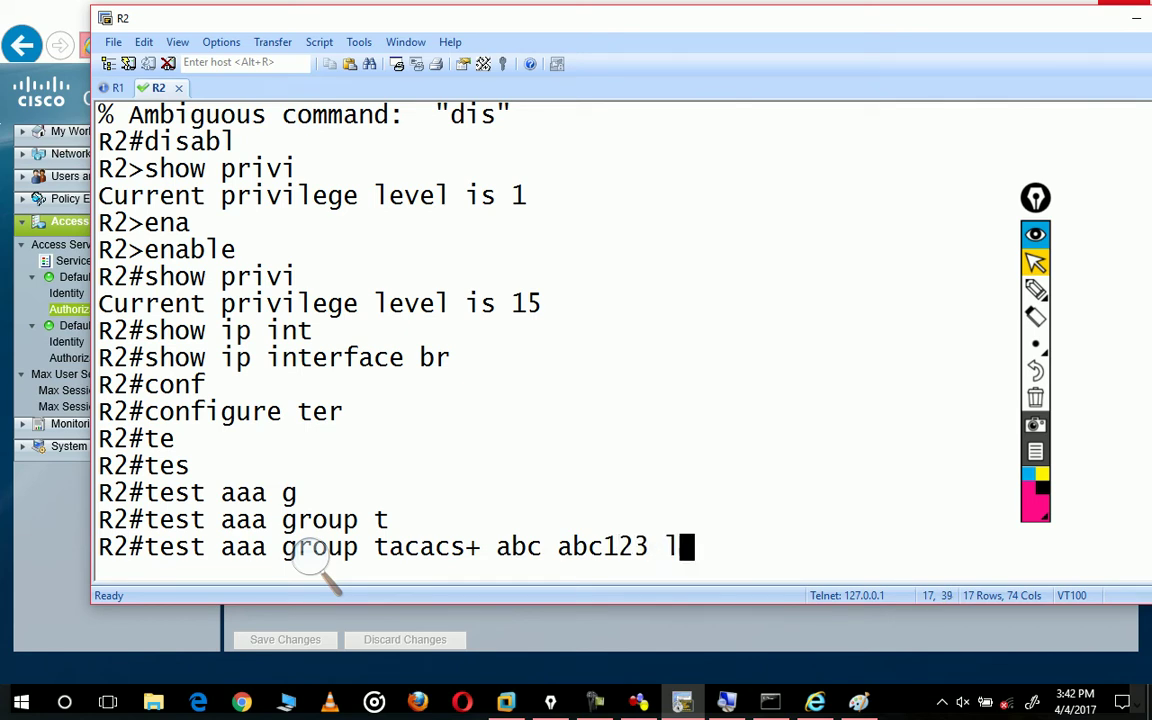
{"action": "key", "text": "Tab"}
{"action": "key", "text": "BackSpace"}
{"action": "key", "text": "BackSpace"}
{"action": "key", "text": "BackSpace"}
{"action": "key", "text": "BackSpace"}
{"action": "key", "text": "BackSpace"}
{"action": "key", "text": "BackSpace"}
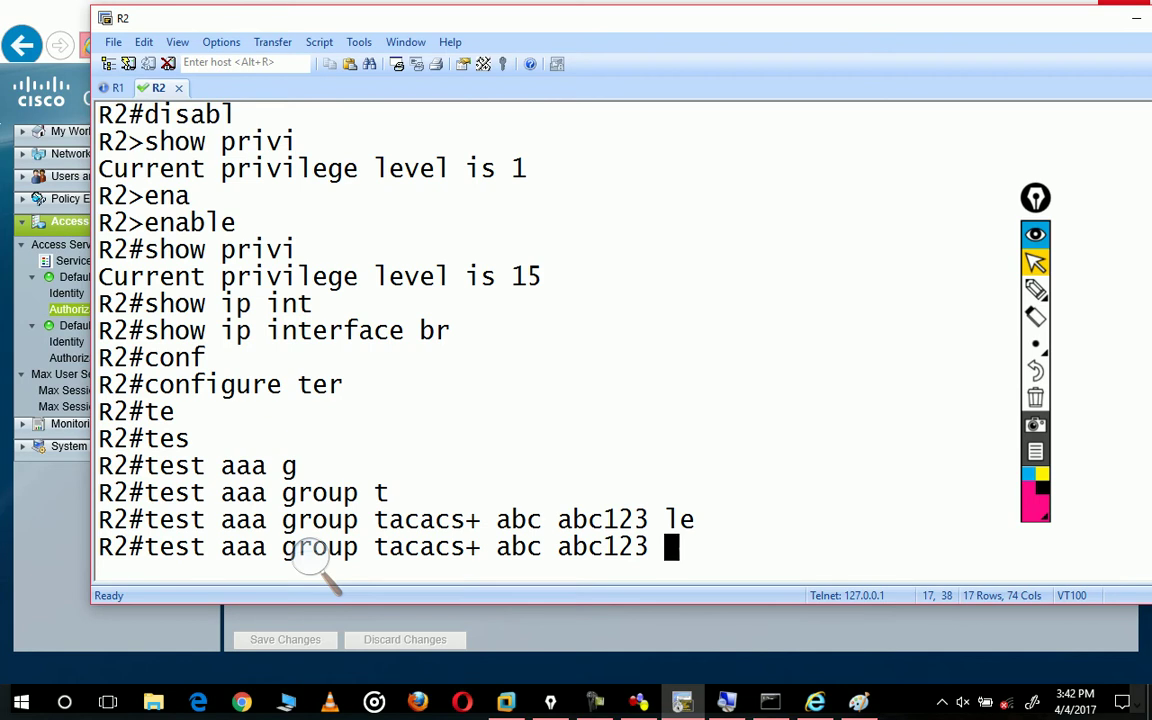
{"action": "key", "text": "Tab"}
{"action": "key", "text": "Return"}
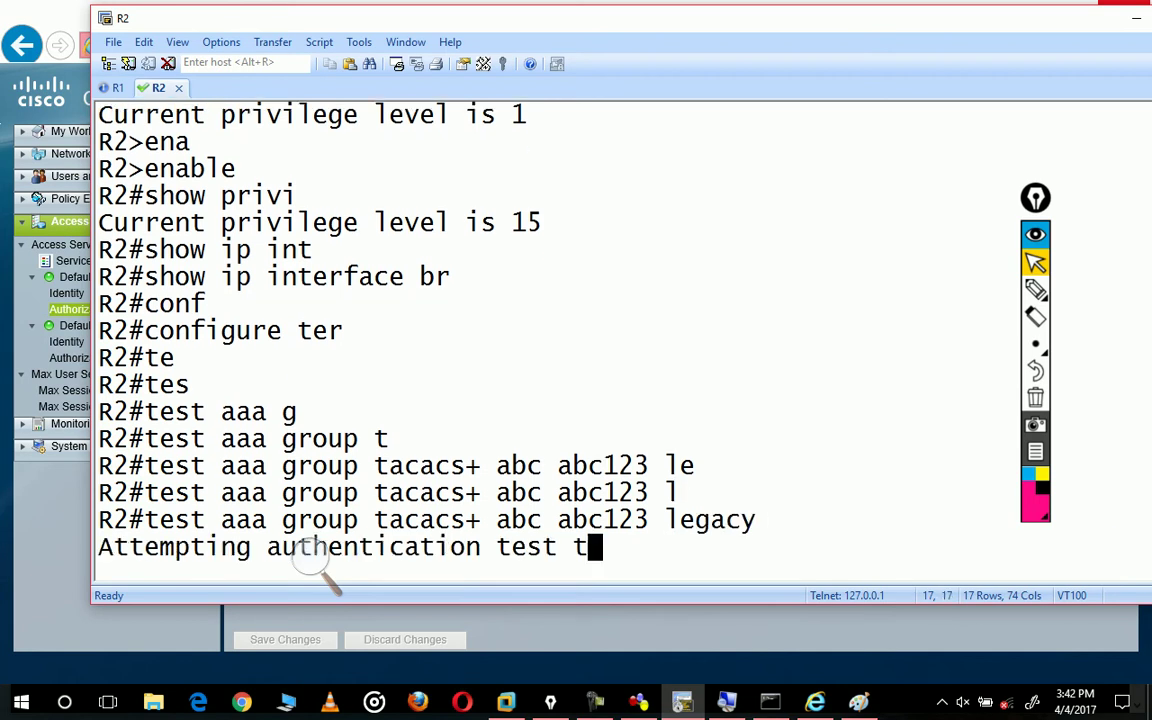
Rerun the tacacs+ legacy authentication test for user xyz with its password
{"action": "type", "text": "test aaa group t"}
{"action": "key", "text": "Up"}
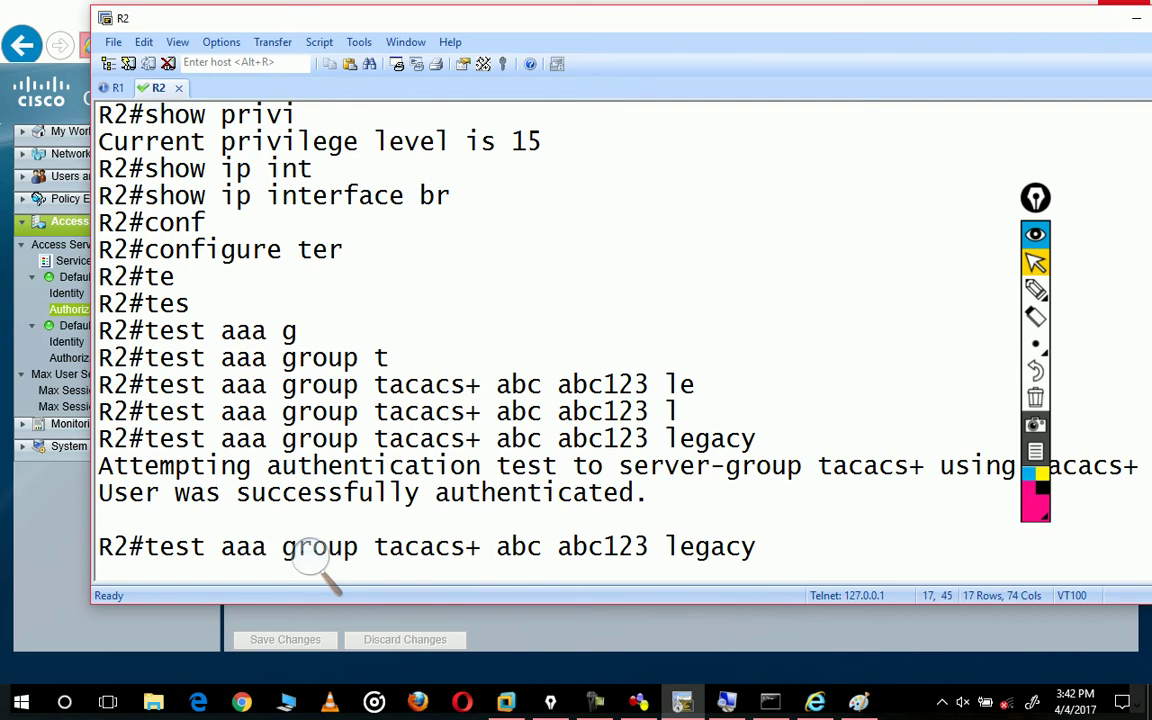
{"action": "key", "text": "BackSpace"}
{"action": "key", "text": "BackSpace"}
{"action": "key", "text": "BackSpace"}
{"action": "key", "text": "BackSpace"}
{"action": "key", "text": "BackSpace"}
{"action": "key", "text": "BackSpace"}
{"action": "key", "text": "BackSpace"}
{"action": "key", "text": "BackSpace"}
{"action": "key", "text": "BackSpace"}
{"action": "key", "text": "BackSpace"}
{"action": "key", "text": "BackSpace"}
{"action": "key", "text": "BackSpace"}
{"action": "key", "text": "BackSpace"}
{"action": "key", "text": "BackSpace"}
{"action": "key", "text": "BackSpace"}
{"action": "key", "text": "BackSpace"}
{"action": "key", "text": "BackSpace"}
{"action": "key", "text": "BackSpace"}
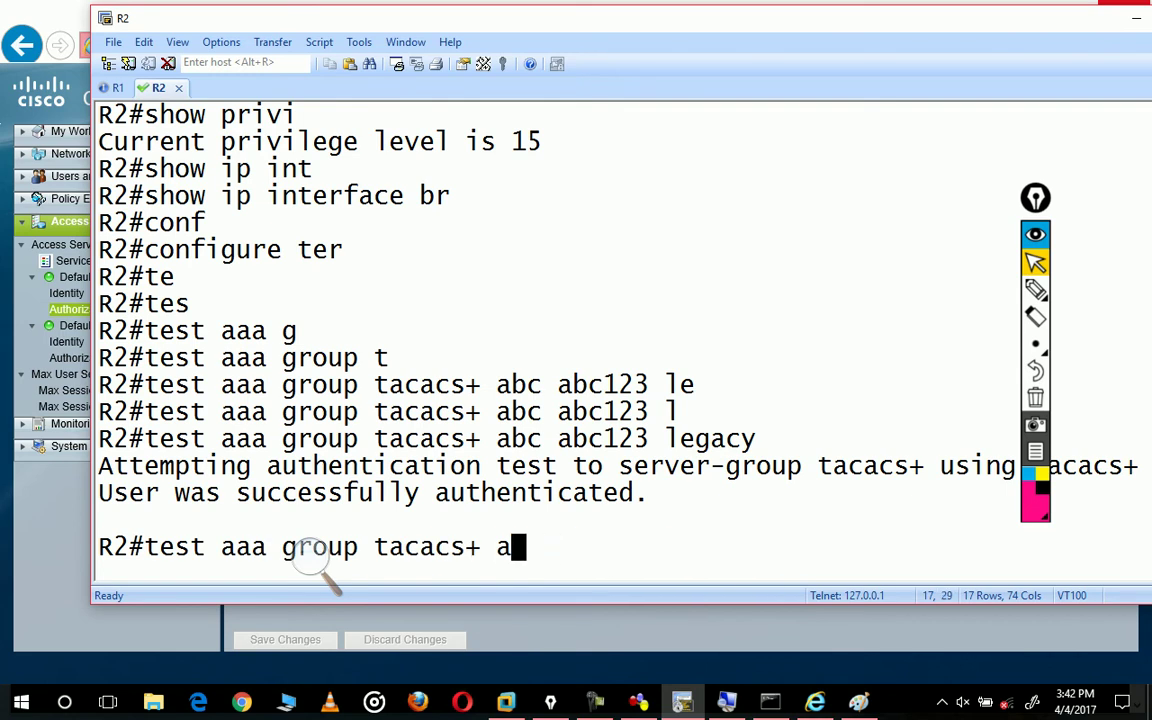
{"action": "type", "text": "xyz"}
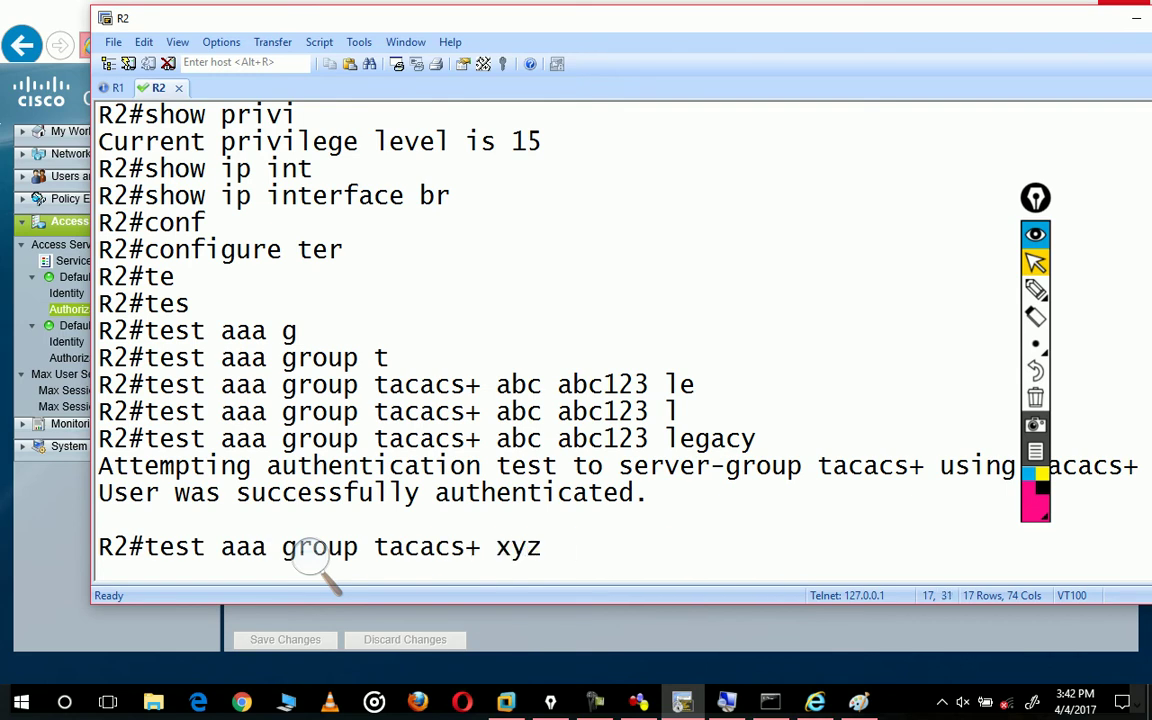
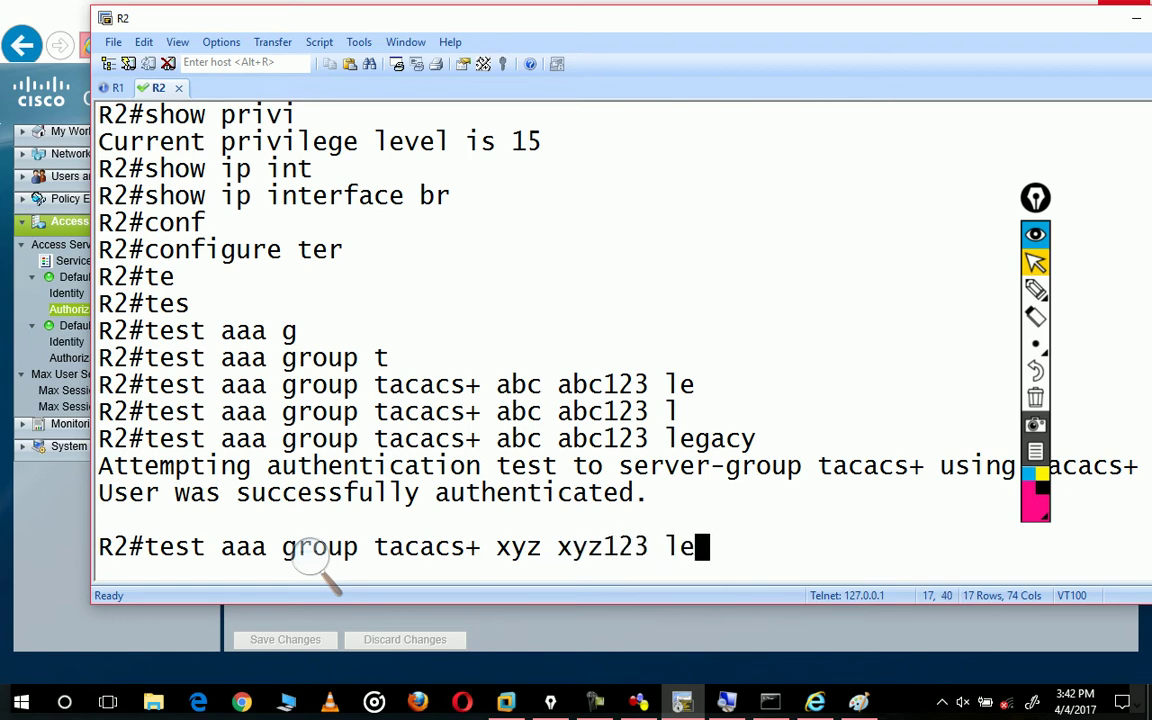
{"action": "key", "text": "Tab"}
{"action": "key", "text": "Return"}
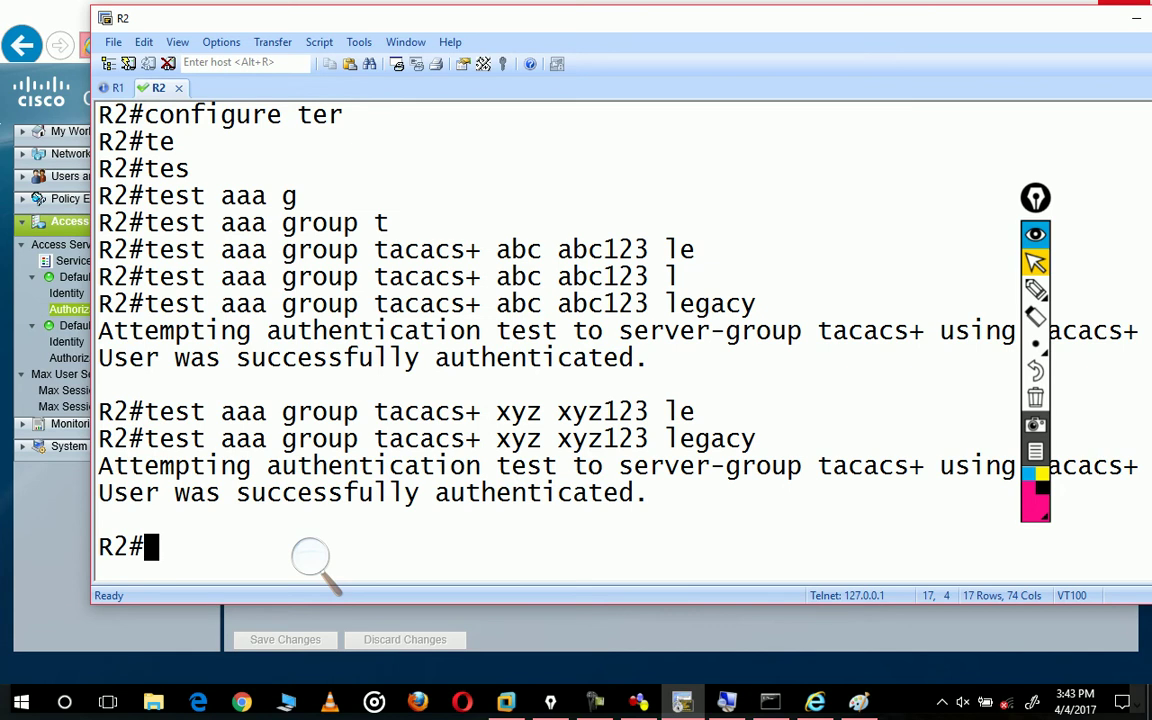
Exit configuration mode on R1 and enter global configuration on R2
{"action": "key", "text": "ctrl+Tab"}
{"action": "key", "text": "ctrl+z"}
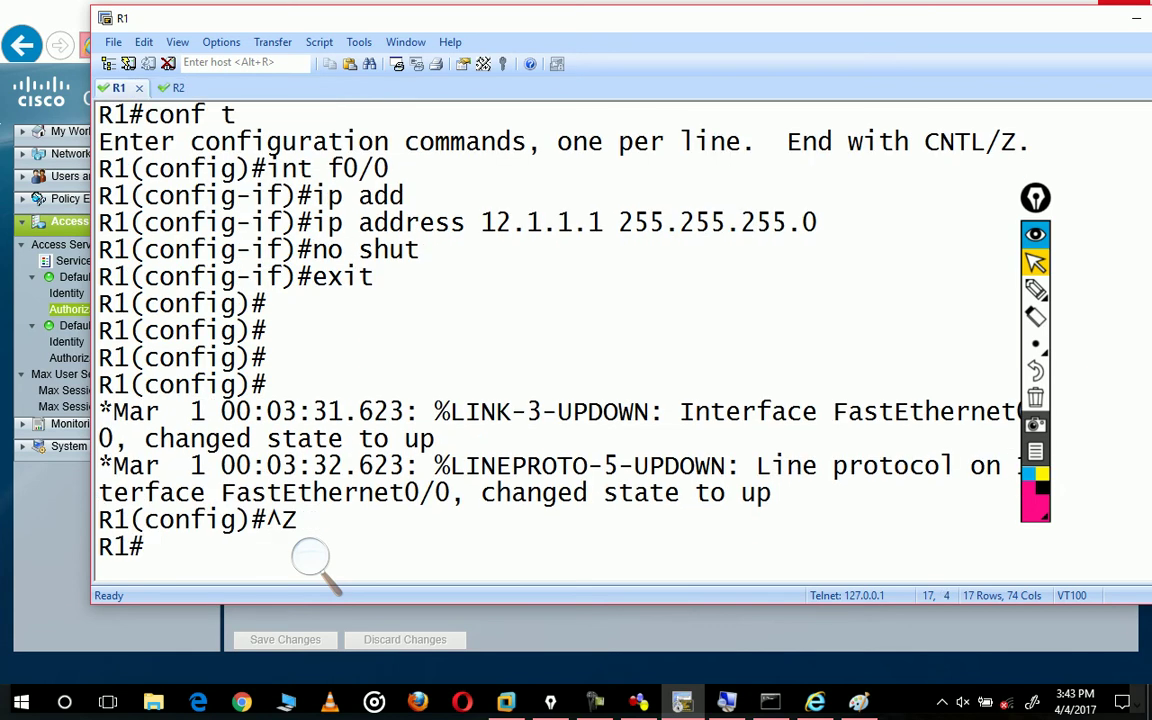
{"action": "key", "text": "Return"}
{"action": "key", "text": "Return"}
{"action": "key", "text": "ctrl+Tab"}
{"action": "key", "text": "Return"}
{"action": "type", "text": "de"}
{"action": "key", "text": "BackSpace"}
{"action": "key", "text": "BackSpace"}
{"action": "type", "text": "d"}
{"action": "key", "text": "BackSpace"}
{"action": "type", "text": "conf t"}
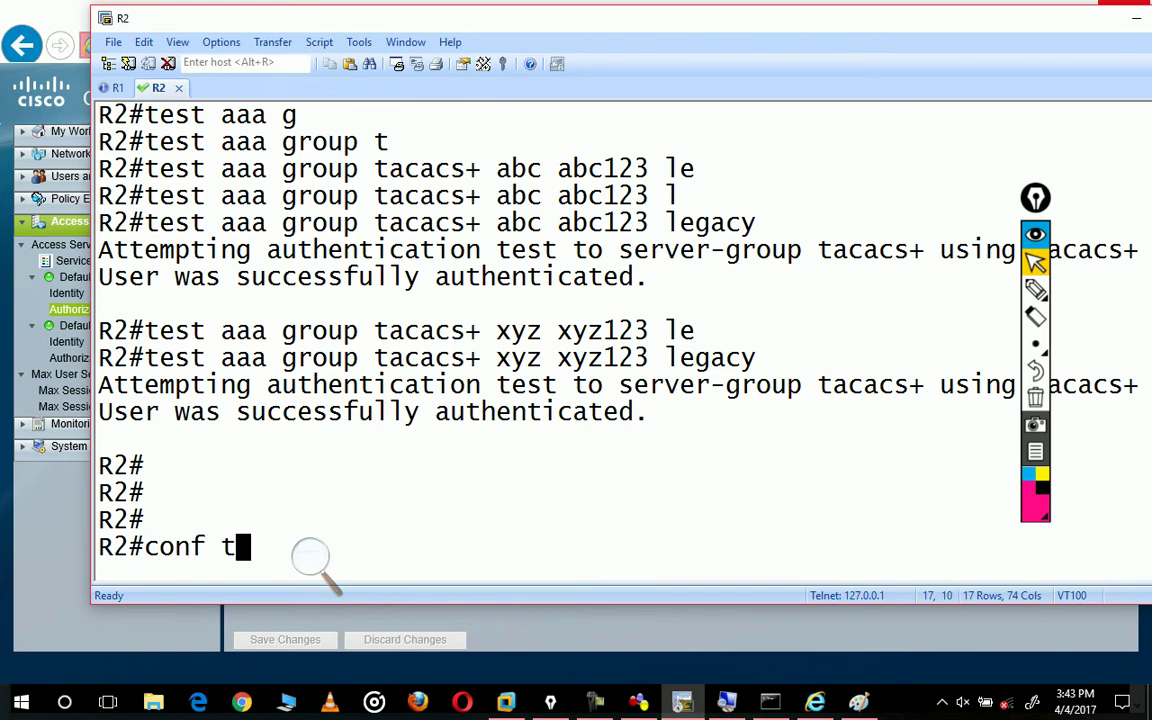
{"action": "key", "text": "Return"}
Disable service timestamps on R2 and leave configuration mode
{"action": "type", "text": "no ser"}
{"action": "key", "text": "Tab"}
{"action": "type", "text": "vice gtim"}
{"action": "key", "text": "Tab"}
{"action": "key", "text": "BackSpace"}
{"action": "key", "text": "BackSpace"}
{"action": "key", "text": "BackSpace"}
{"action": "key", "text": "BackSpace"}
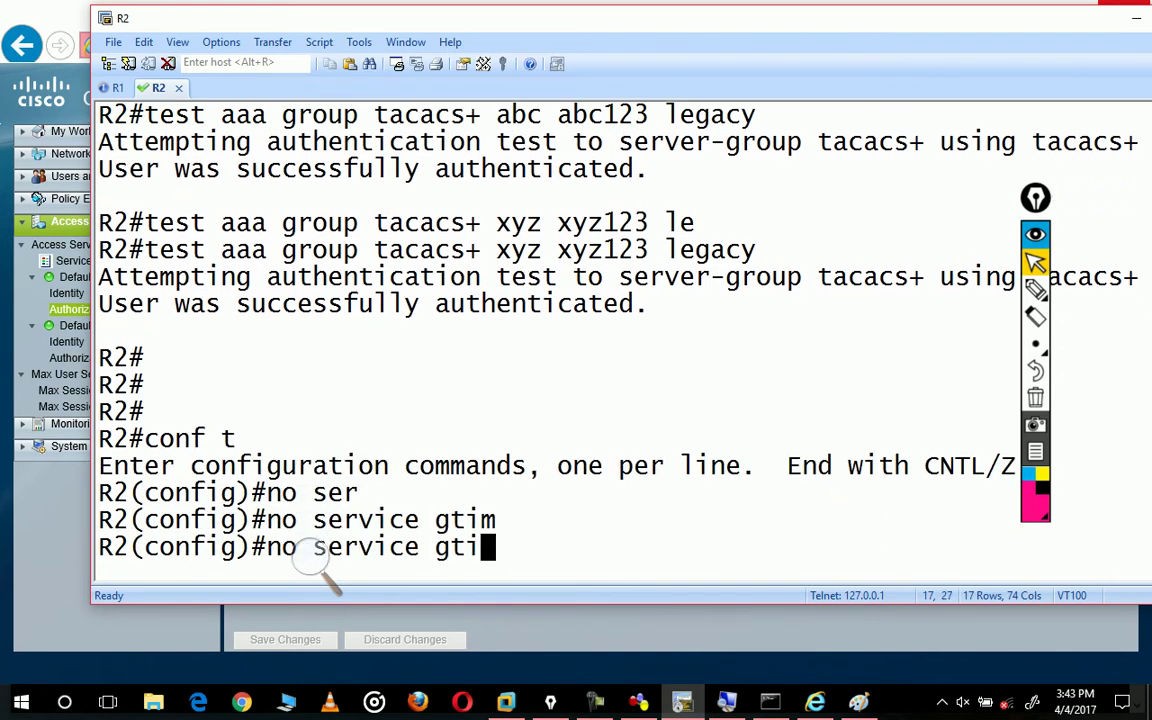
{"action": "type", "text": "tim"}
{"action": "key", "text": "Tab"}
{"action": "key", "text": "Return"}
{"action": "key", "text": "ctrl+z"}
Turn on debug tacacs on R2
{"action": "type", "text": "debug ta"}
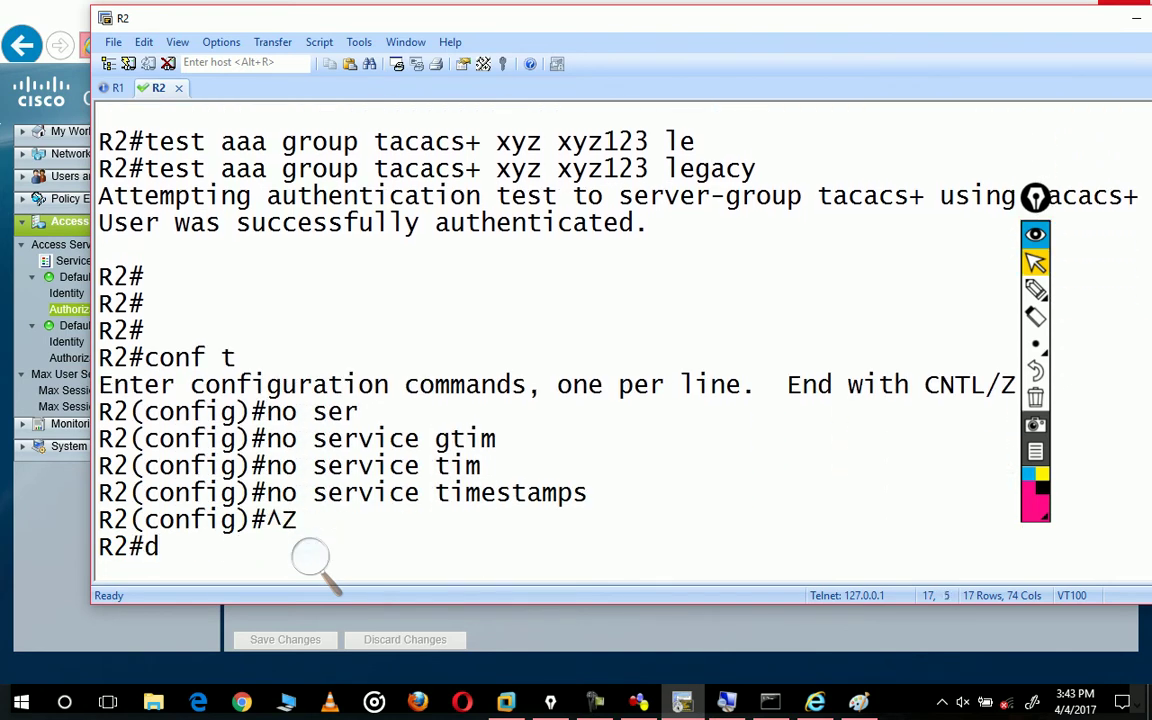
{"action": "key", "text": "Tab"}
{"action": "key", "text": "Return"}
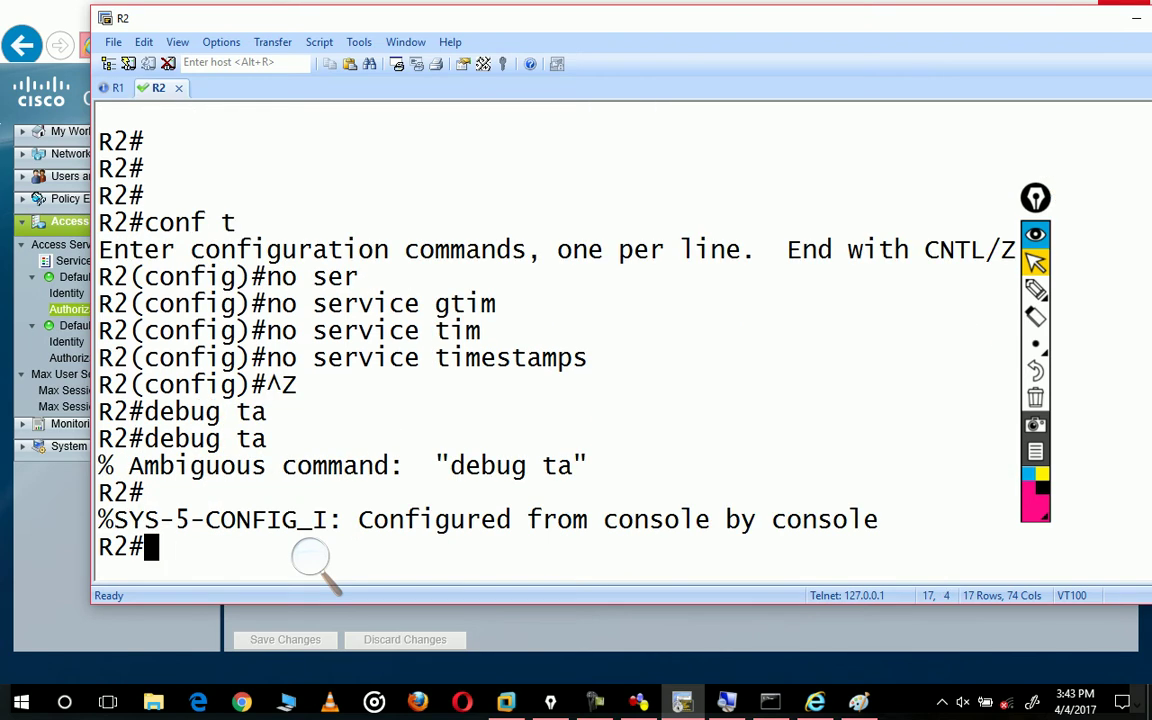
{"action": "key", "text": "Up"}
{"action": "type", "text": "c"}
{"action": "key", "text": "Tab"}
{"action": "key", "text": "Return"}
{"action": "key", "text": "Return"}
{"action": "key", "text": "Return"}
{"action": "key", "text": "Return"}
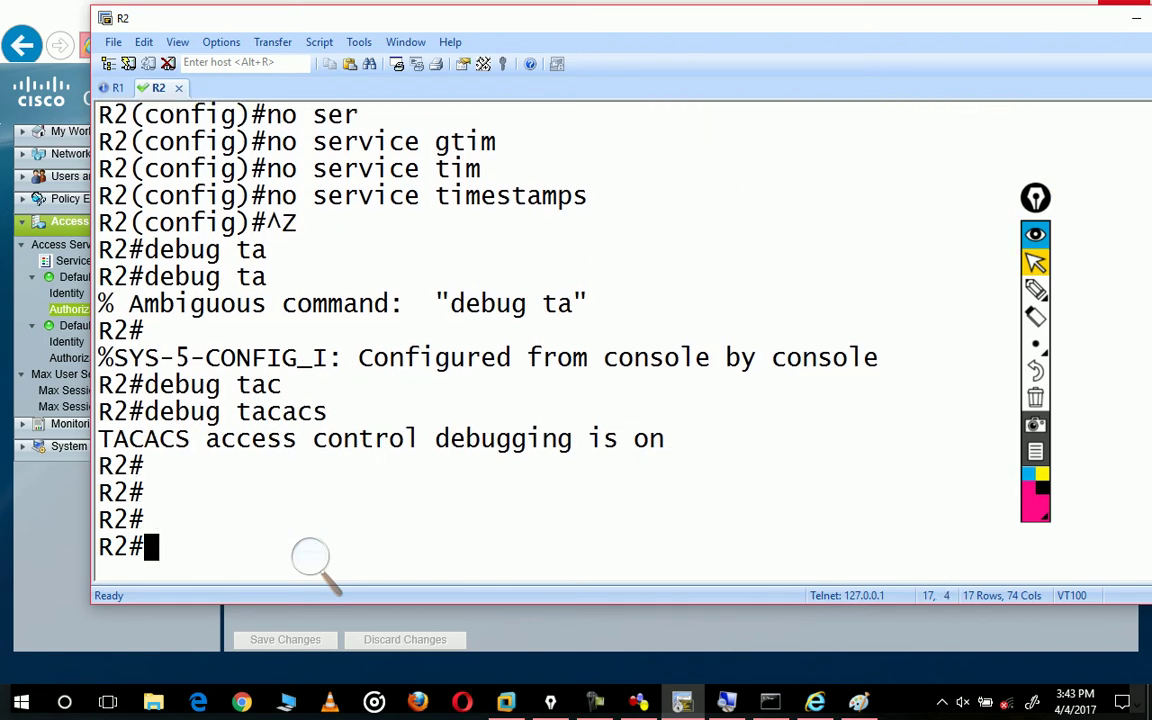
{"action": "key", "text": "Return"}
{"action": "key", "text": "Return"}
Turn on debug aaa authentication and debug aaa authorization on R2
{"action": "type", "text": "de"}
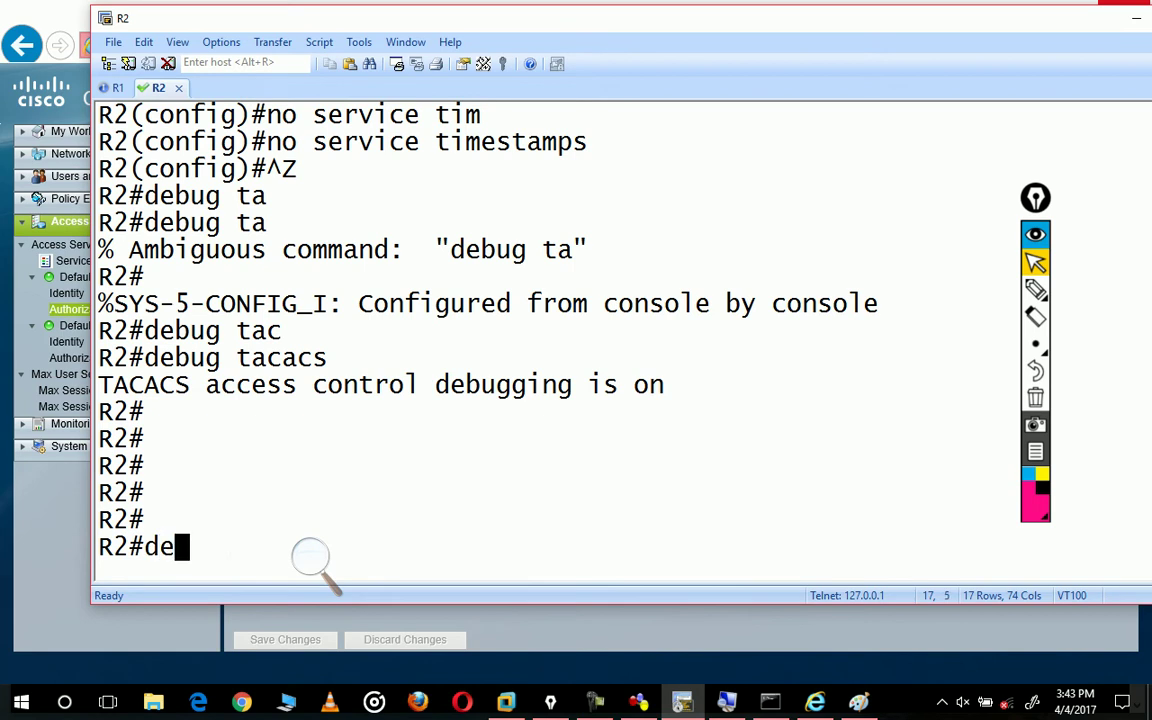
{"action": "type", "text": "bug aaa authe"}
{"action": "key", "text": "Tab"}
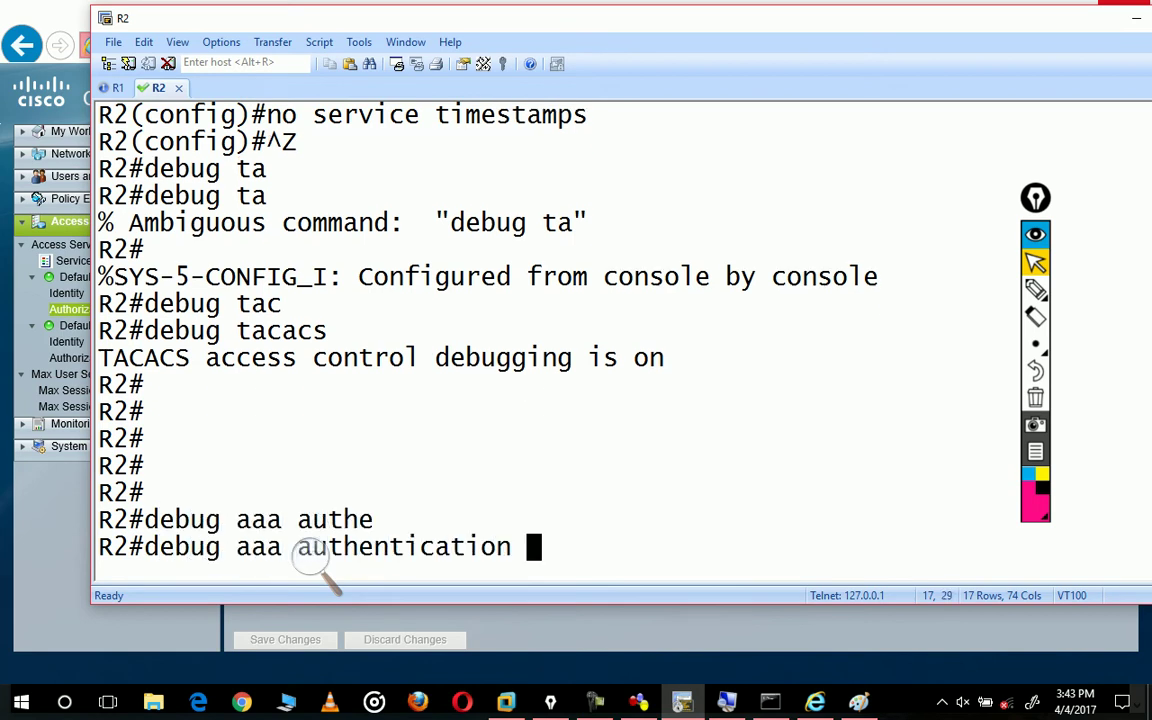
{"action": "key", "text": "Return"}
{"action": "type", "text": "debug aaa autho"}
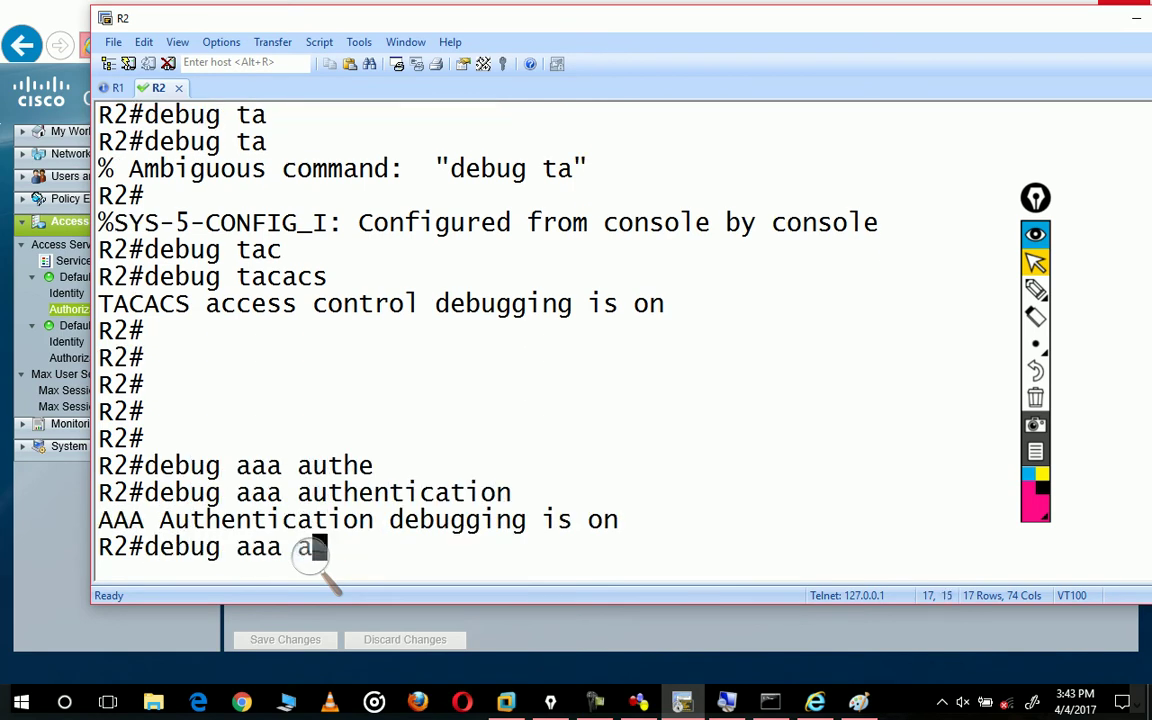
{"action": "key", "text": "Tab"}
{"action": "key", "text": "Return"}
On R1, start a telnet to 12.1.1.2
{"action": "key", "text": "Return"}
{"action": "key", "text": "Return"}
{"action": "key", "text": "Return"}
{"action": "key", "text": "Return"}
{"action": "key", "text": "Return"}
{"action": "key", "text": "Return"}
{"action": "key", "text": "Return"}
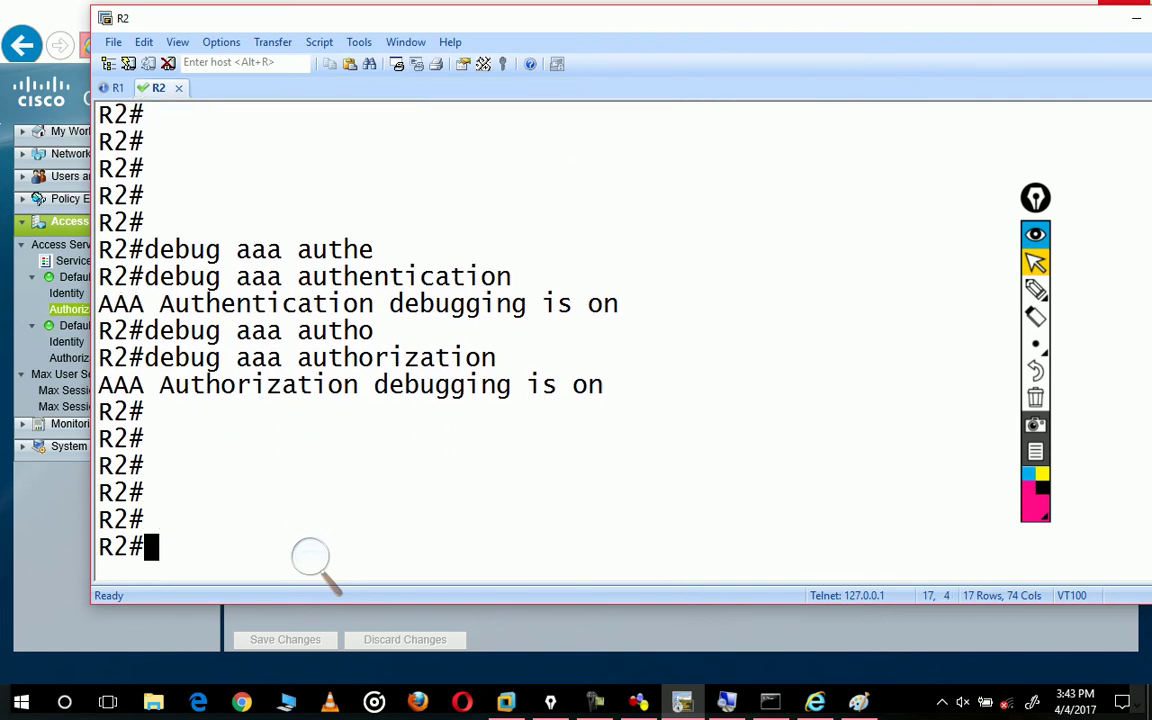
{"action": "key", "text": "alt+1"}
{"action": "type", "text": "tel"}
{"action": "key", "text": "Tab"}
{"action": "type", "text": "12.1.1.2"}
{"action": "key", "text": "Return"}
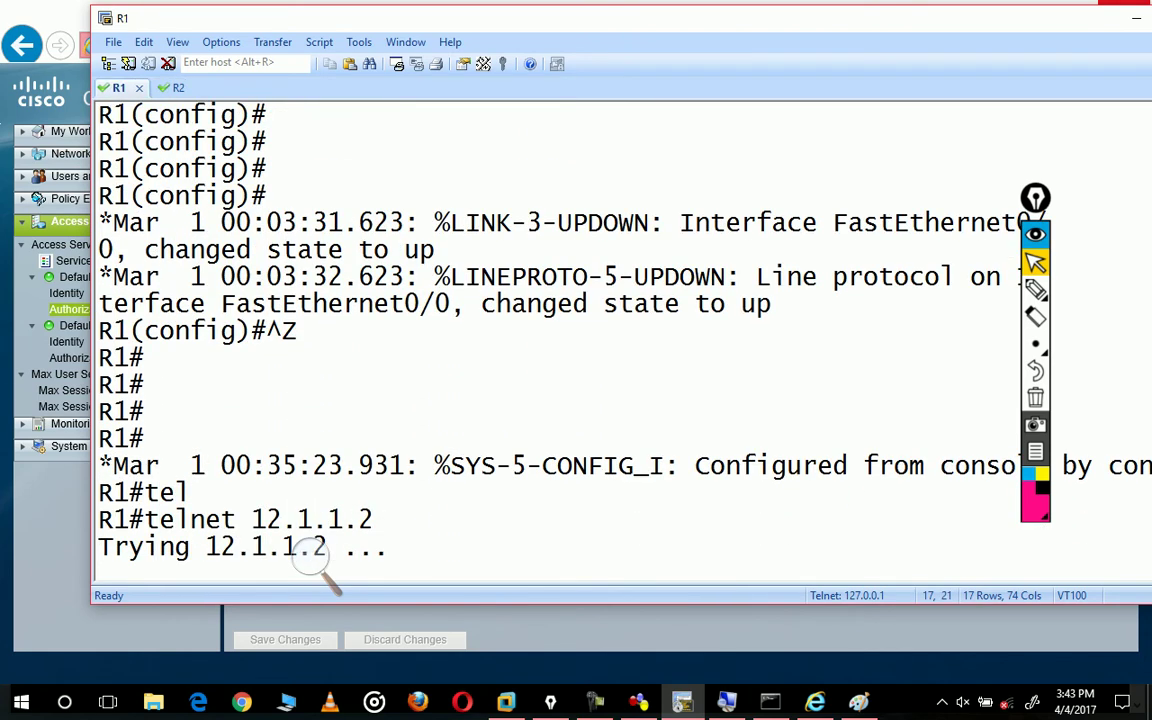
Log in to R2 from R1's telnet as user abc with its password, then view R2's debug
{"action": "left_click", "coordinate": [310, 550]}
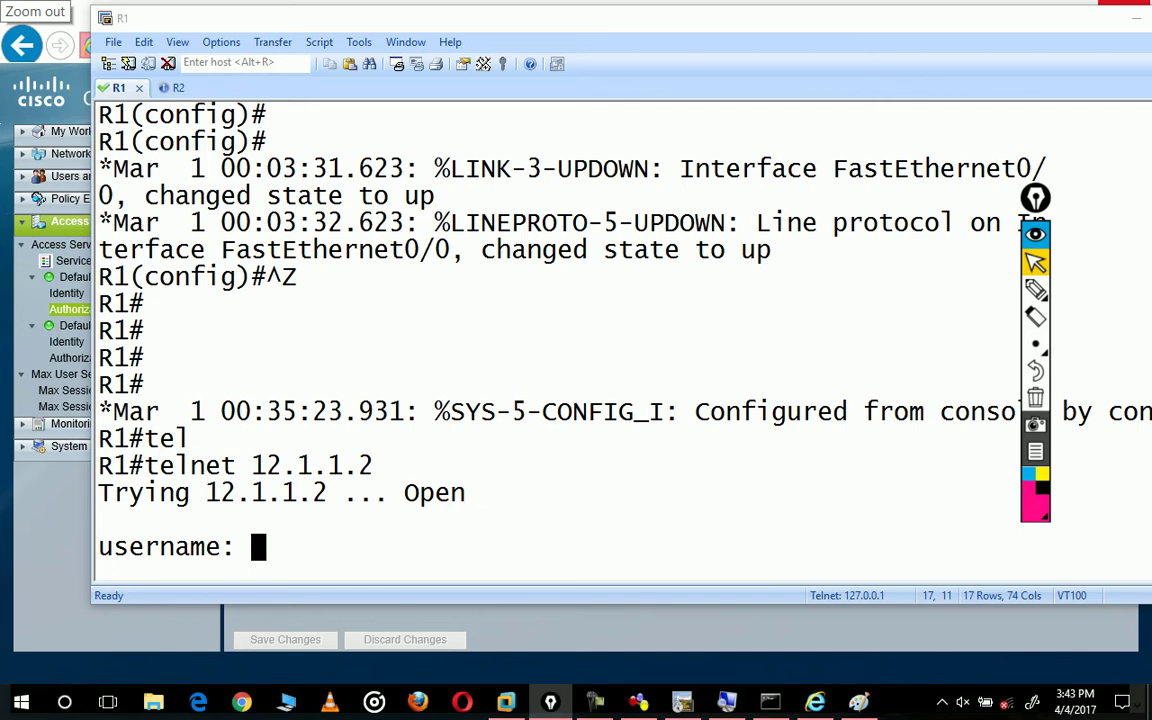
{"action": "type", "text": "abc"}
{"action": "key", "text": "Return"}
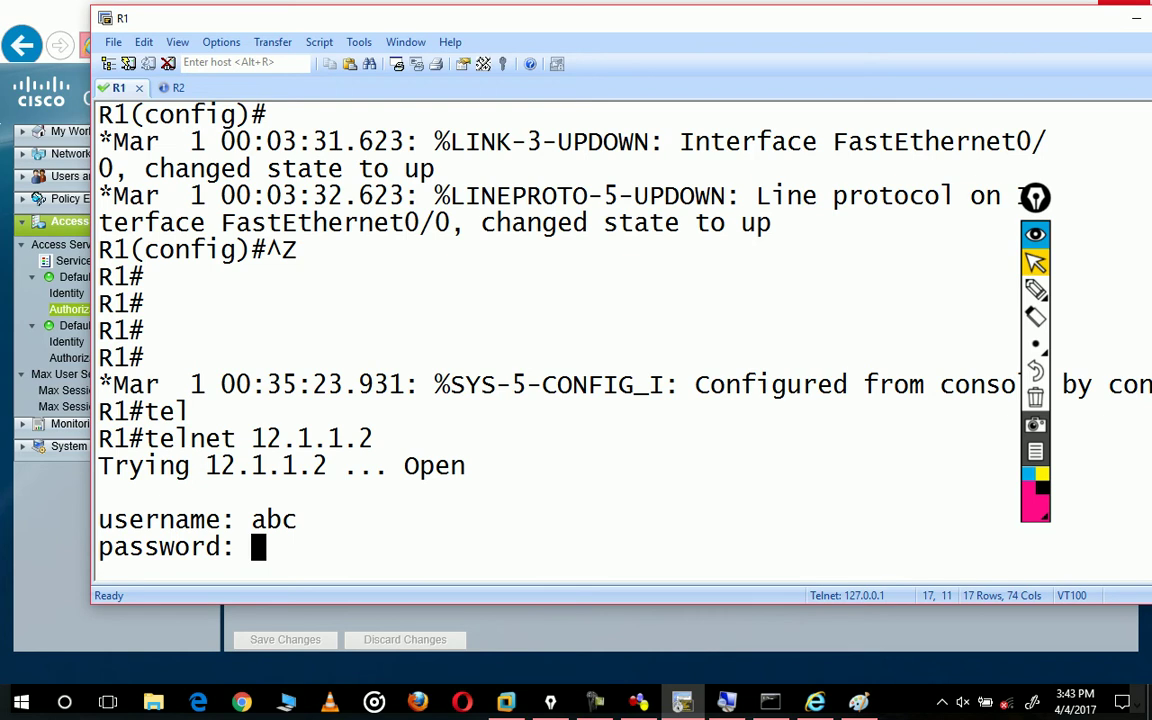
{"action": "key", "text": "Return"}
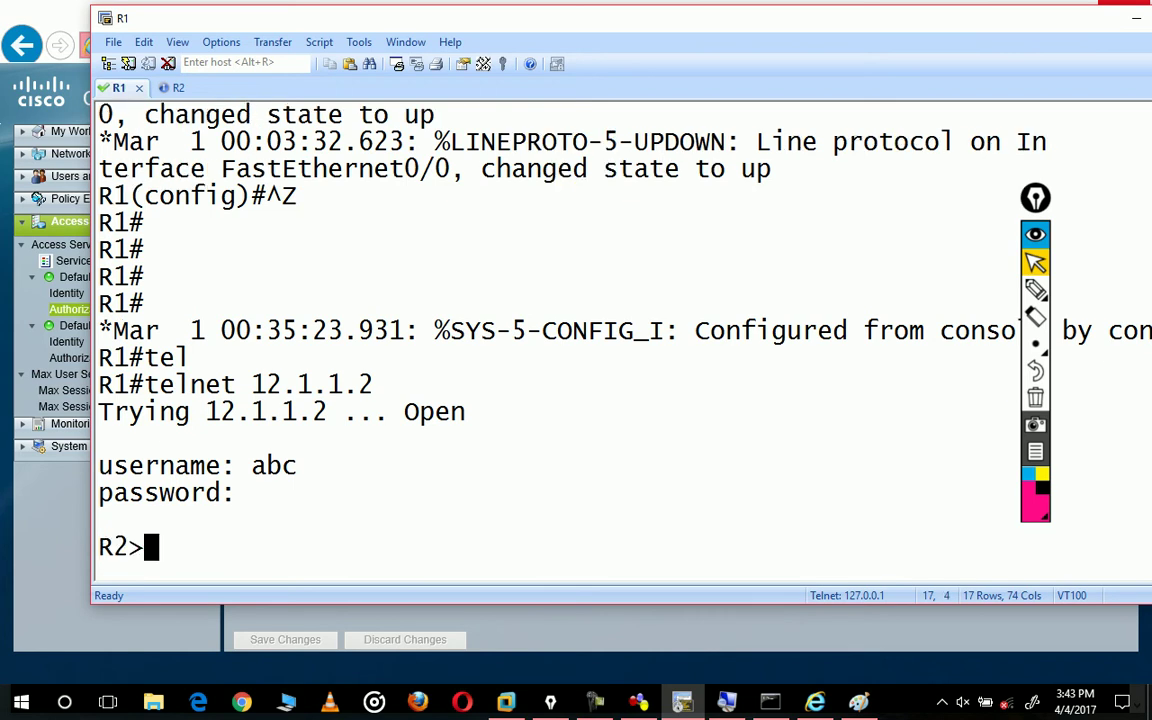
{"action": "key", "text": "alt+2"}
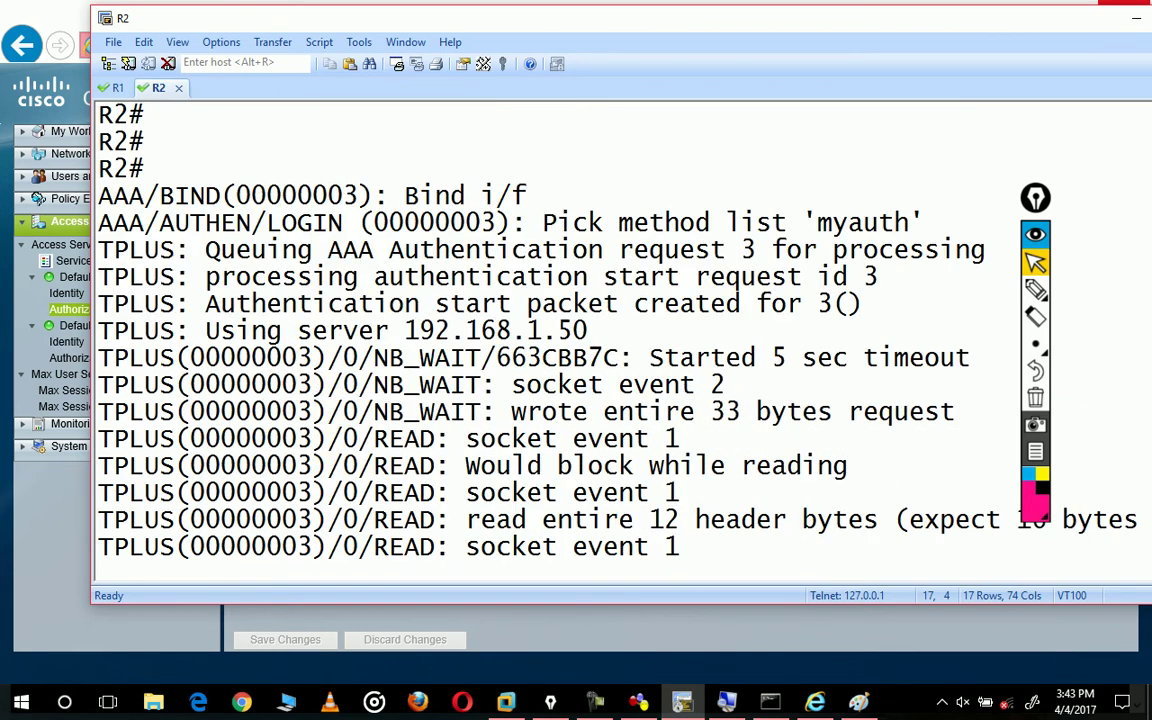
Highlight the myauth and myexec method lists and the authen PASS status in R2's debug
{"action": "left_click_drag", "start_coordinate": [542, 222], "coordinate": [787, 222]}
{"action": "double_click", "coordinate": [862, 222]}
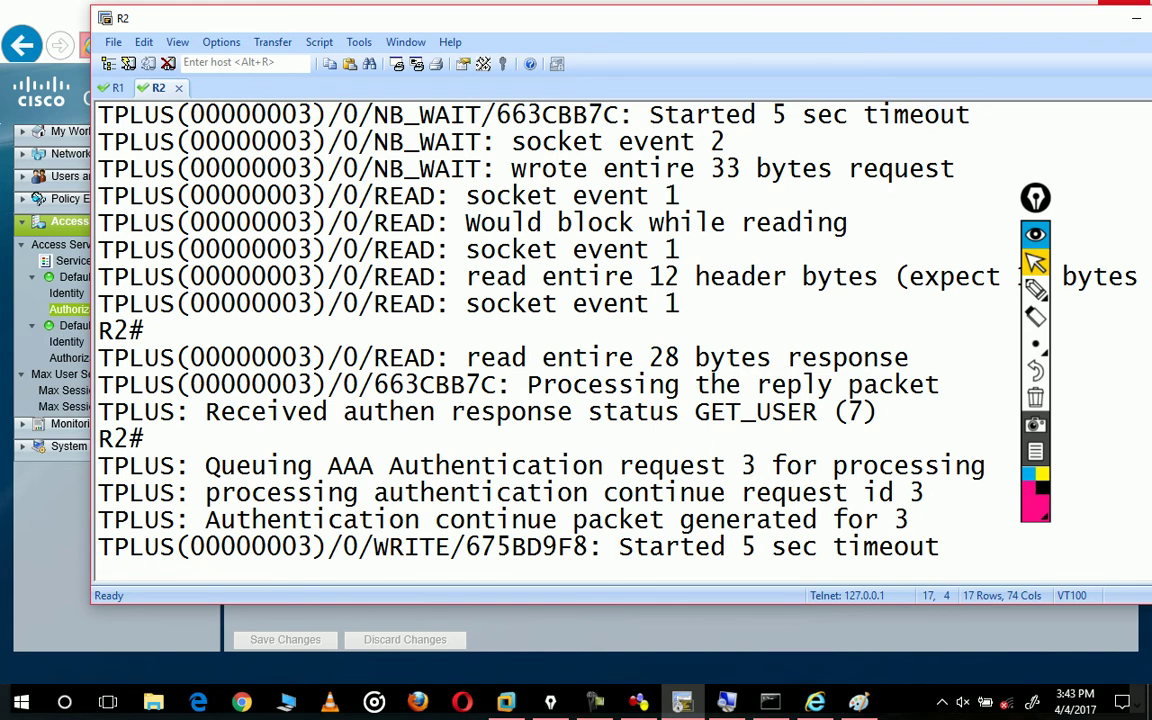
{"action": "mouse_move", "coordinate": [1035, 197]}
{"action": "left_mouse_down"}
{"action": "mouse_move", "coordinate": [1147, 230]}
{"action": "mouse_move", "coordinate": [1145, 382]}
{"action": "left_mouse_up"}
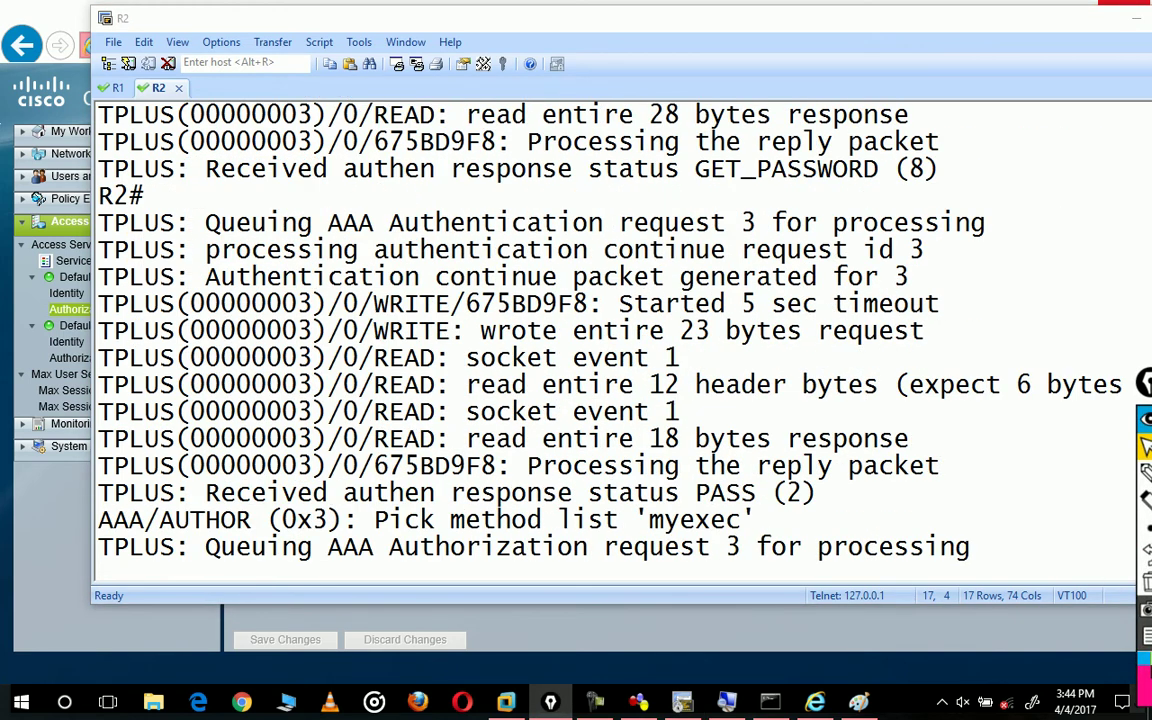
{"action": "left_click_drag", "start_coordinate": [382, 222], "coordinate": [617, 249]}
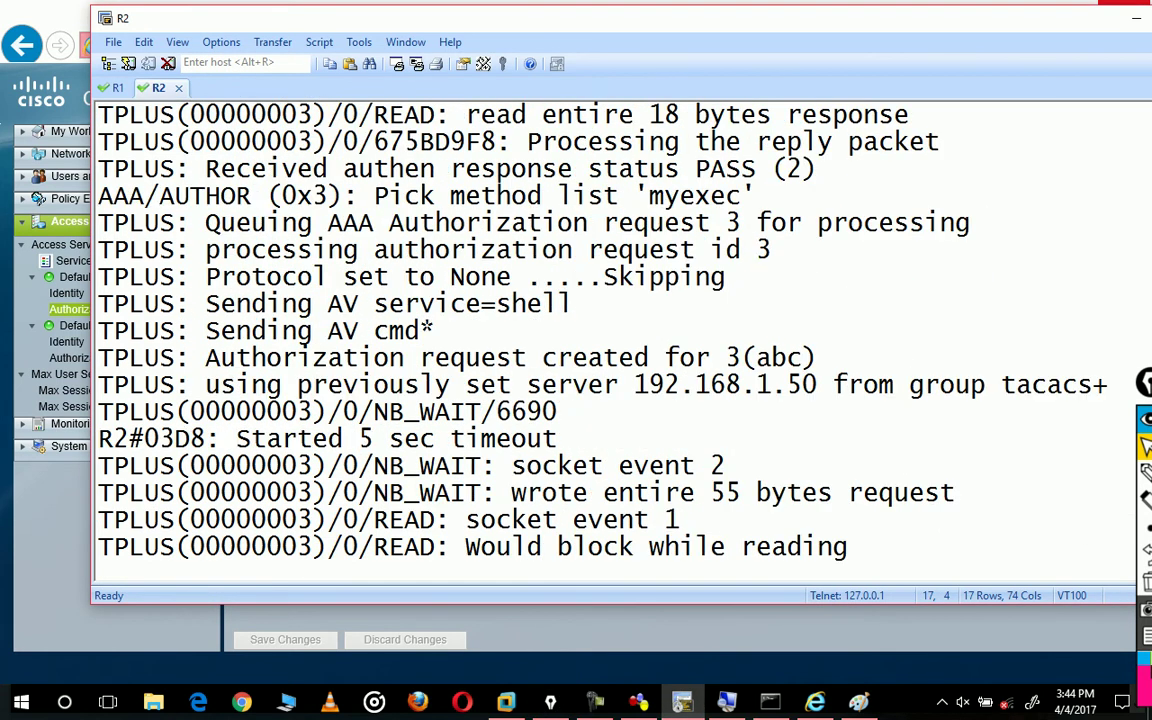
{"action": "left_click_drag", "start_coordinate": [391, 195], "coordinate": [754, 195]}
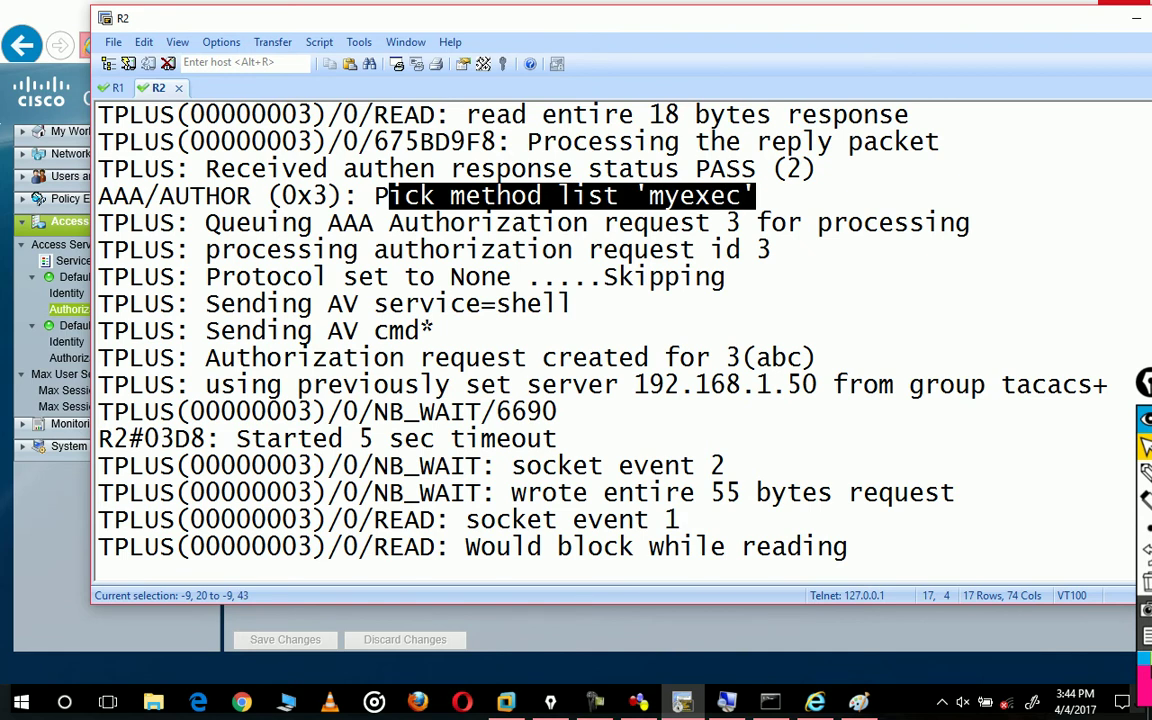
{"action": "left_click_drag", "start_coordinate": [344, 168], "coordinate": [788, 168]}
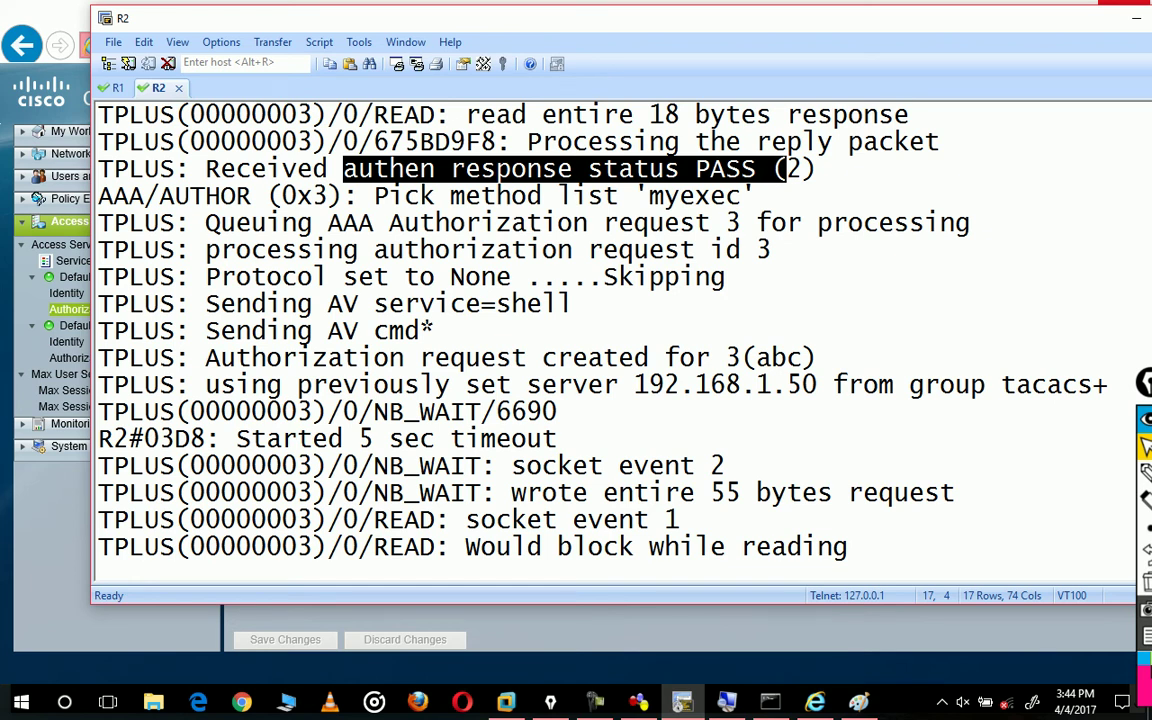
{"action": "left_click_drag", "start_coordinate": [391, 195], "coordinate": [754, 195]}
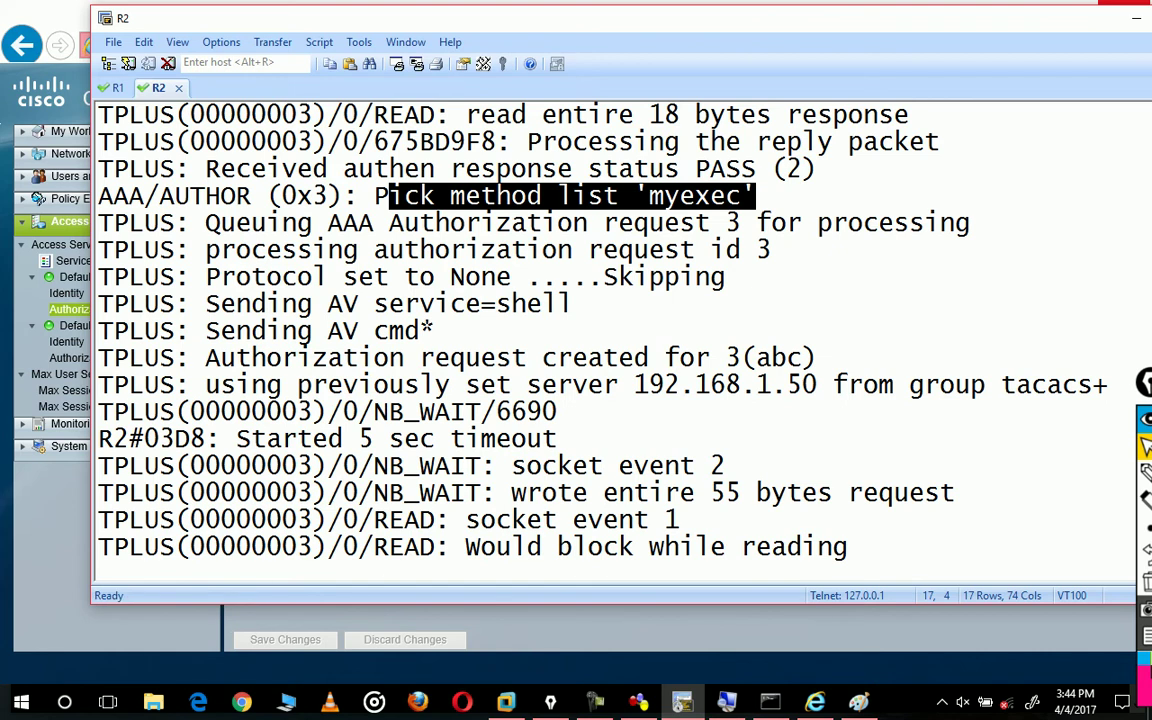
Highlight the shell service, cmd attribute, username and returned priv-lvl=1 in the debug
{"action": "left_click_drag", "start_coordinate": [497, 303], "coordinate": [572, 303]}
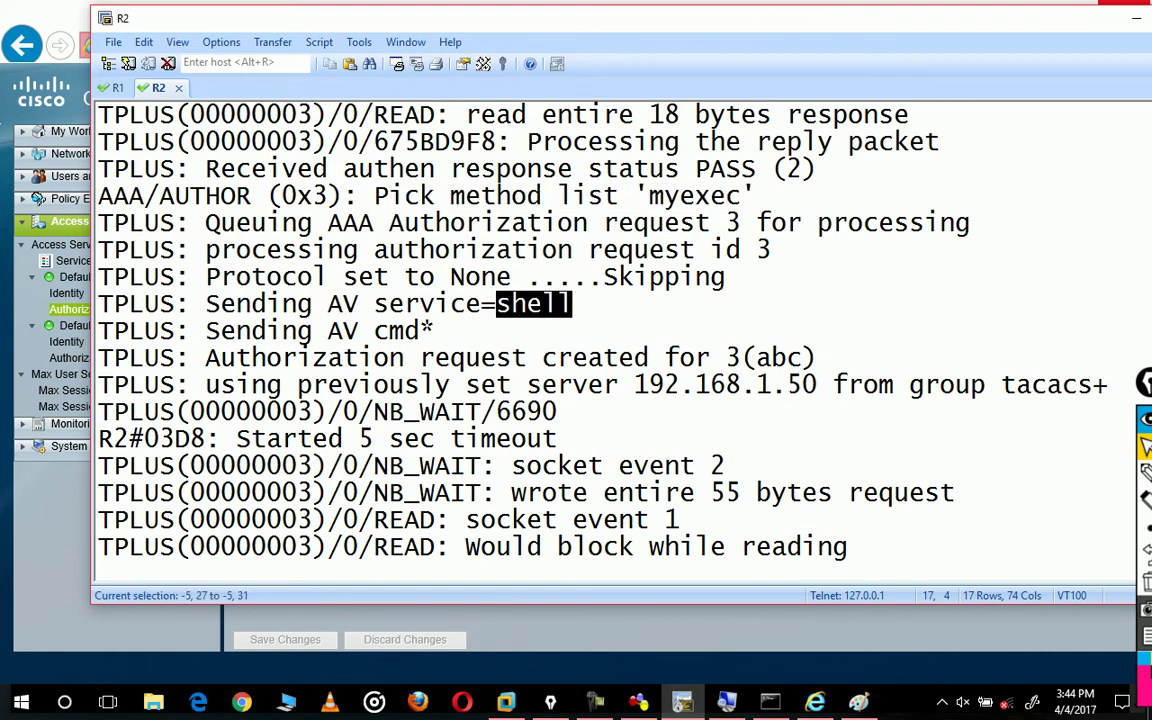
{"action": "left_click_drag", "start_coordinate": [358, 330], "coordinate": [420, 330]}
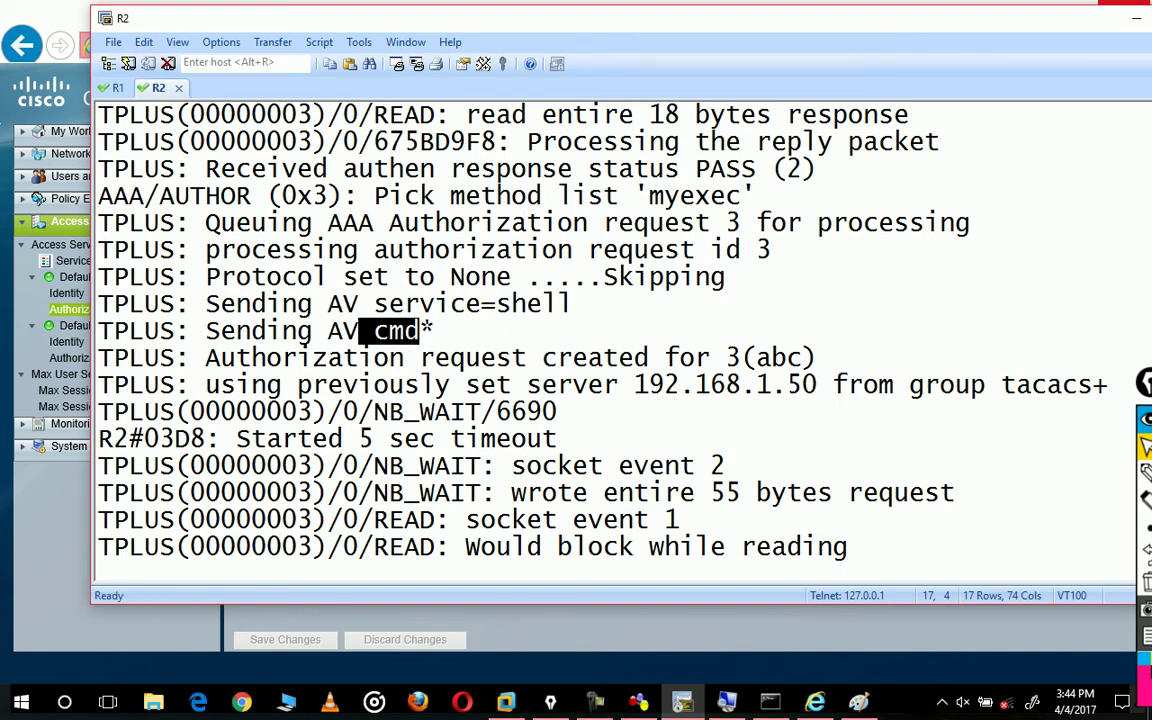
{"action": "double_click", "coordinate": [396, 330]}
{"action": "left_click_drag", "start_coordinate": [757, 357], "coordinate": [815, 357]}
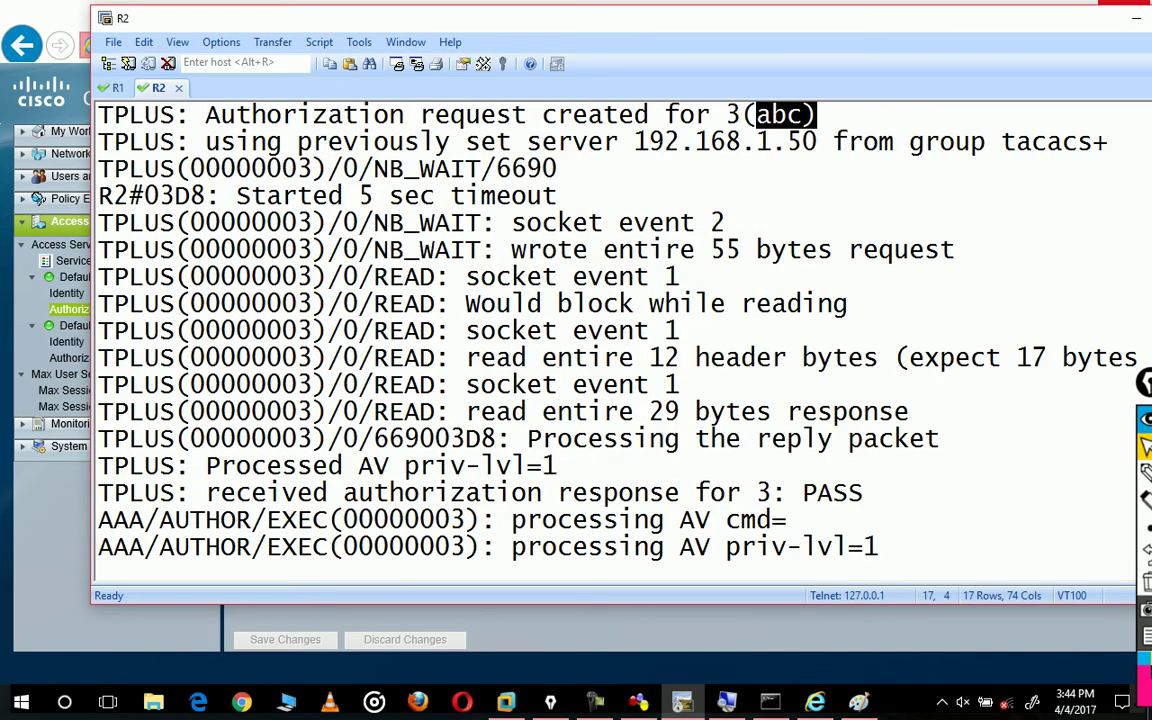
{"action": "left_click_drag", "start_coordinate": [358, 465], "coordinate": [557, 465]}
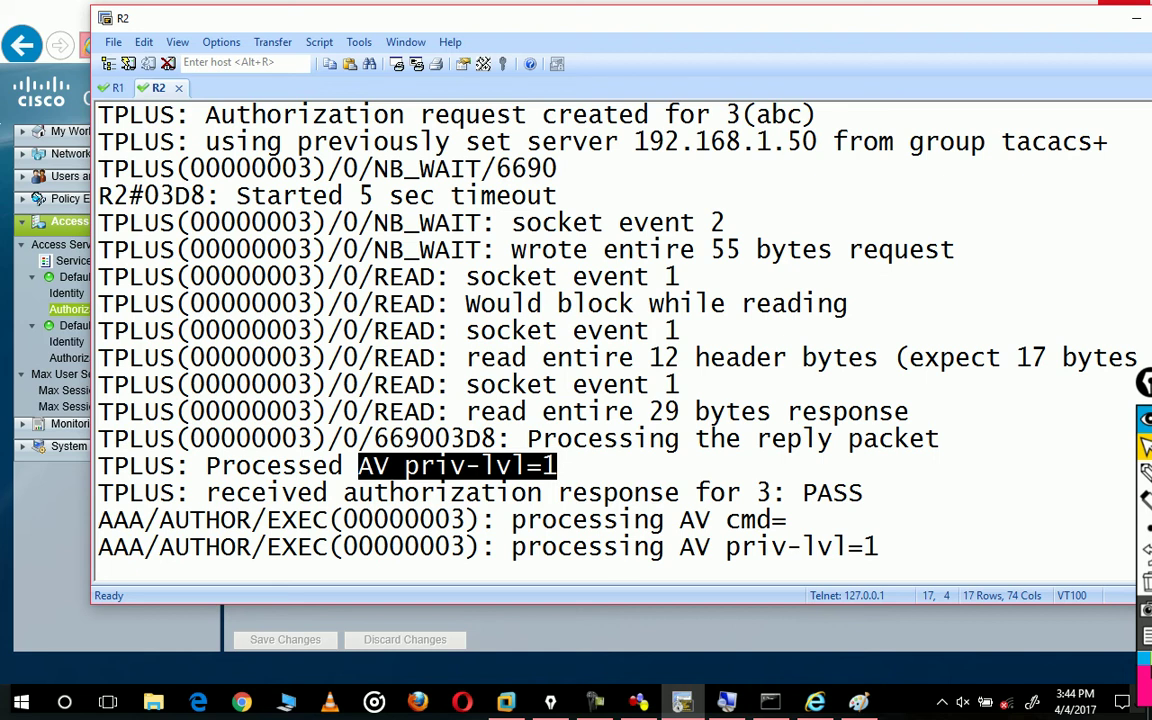
{"action": "key", "text": "Return"}
{"action": "key", "text": "ctrl+Tab"}
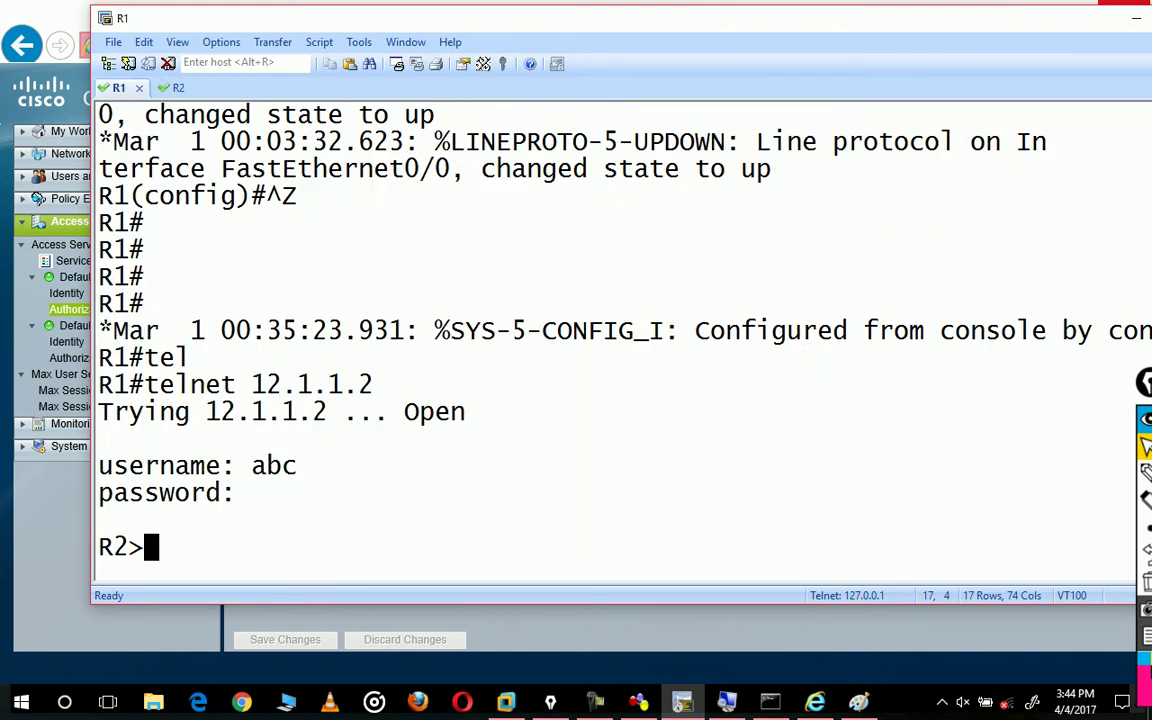
Run show privilege in R1's telnet session to R2
{"action": "type", "text": "show pri"}
{"action": "key", "text": "ctrl+Tab"}
{"action": "key", "text": "Return"}
{"action": "key", "text": "Return"}
{"action": "key", "text": "Return"}
{"action": "key", "text": "Return"}
{"action": "key", "text": "Return"}
{"action": "key", "text": "Return"}
{"action": "key", "text": "Return"}
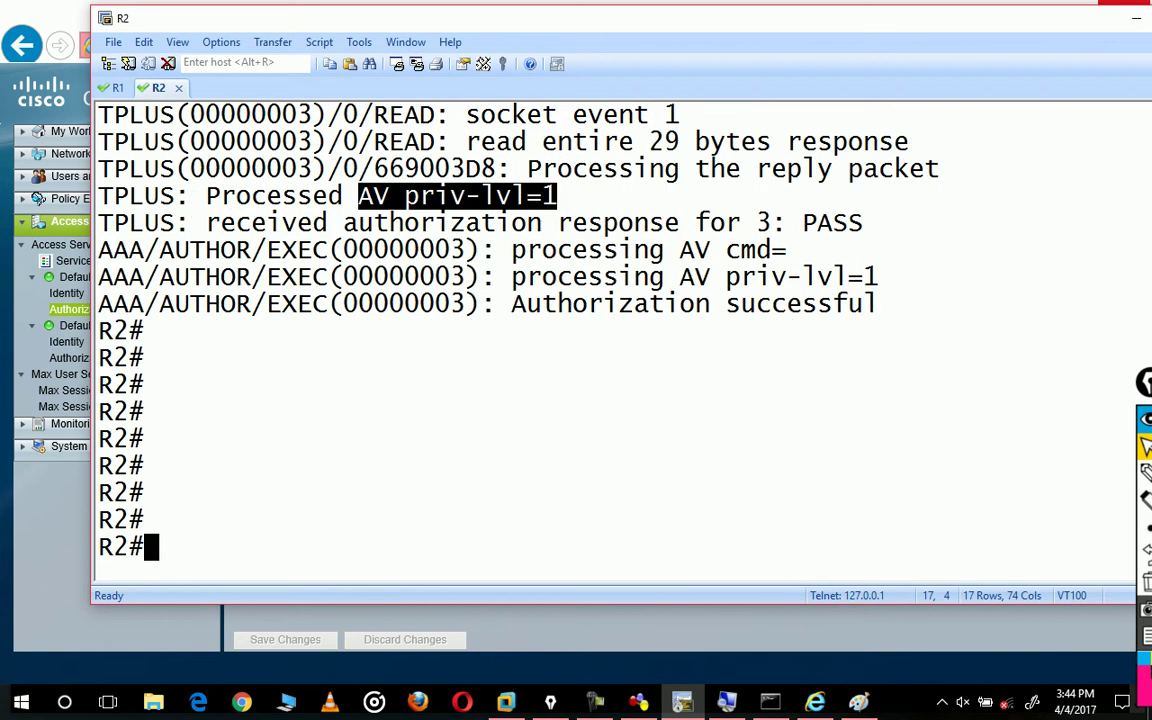
{"action": "key", "text": "Return"}
{"action": "key", "text": "Return"}
{"action": "key", "text": "Return"}
{"action": "key", "text": "Return"}
{"action": "key", "text": "Return"}
{"action": "key", "text": "Return"}
{"action": "key", "text": "Return"}
{"action": "key", "text": "Return"}
{"action": "key", "text": "ctrl+Tab"}
{"action": "type", "text": "v"}
{"action": "key", "text": "Tab"}
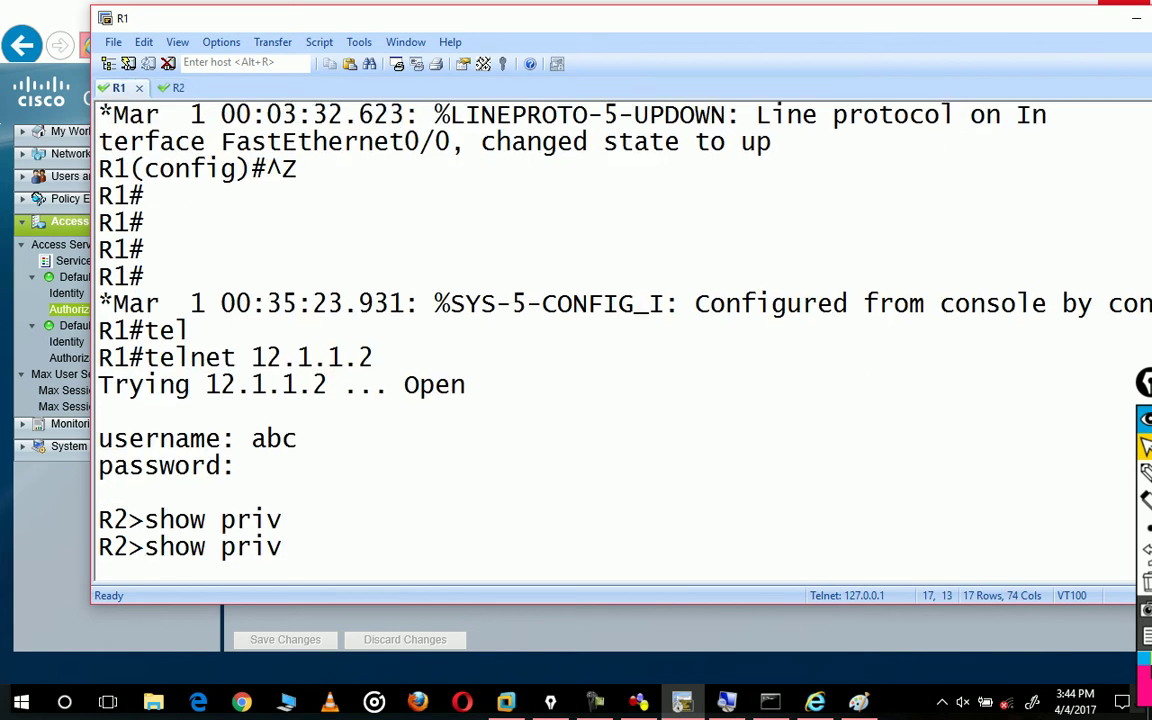
{"action": "key", "text": "Return"}
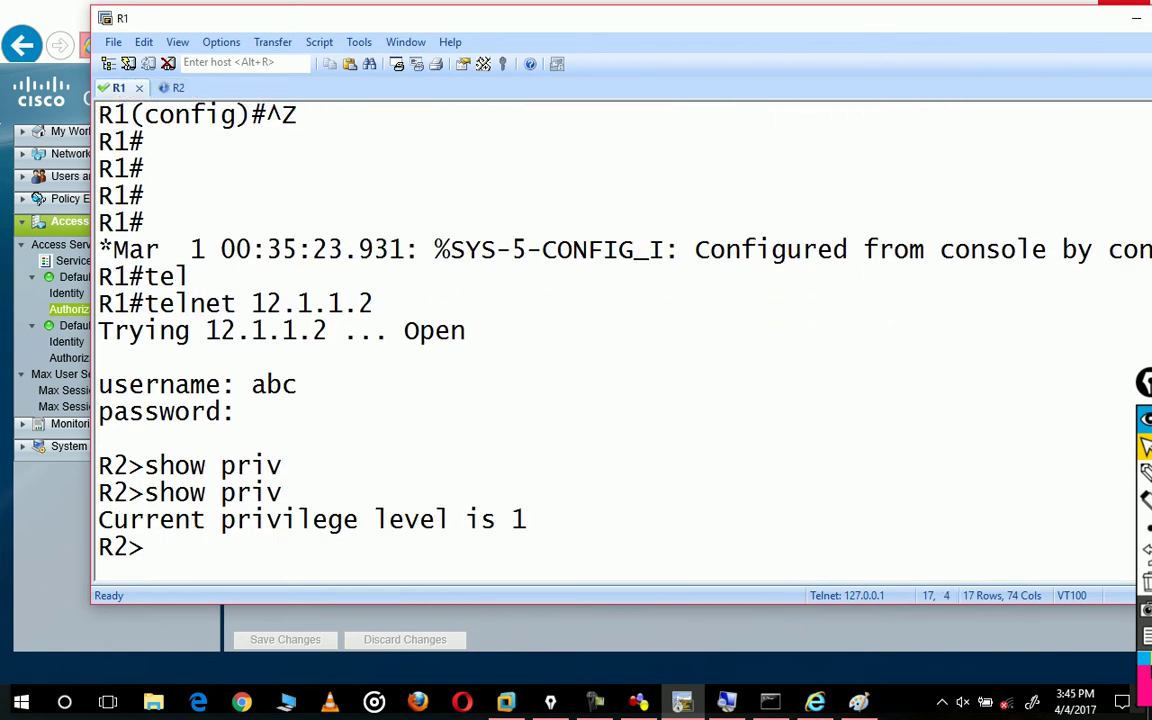
In R2's debug, highlight the user, tty98, remote address, cmd=show privilege and PASS_ADD status
{"action": "key", "text": "ctrl+Tab"}
{"action": "key", "text": "Return"}
{"action": "key", "text": "Return"}
{"action": "key", "text": "Return"}
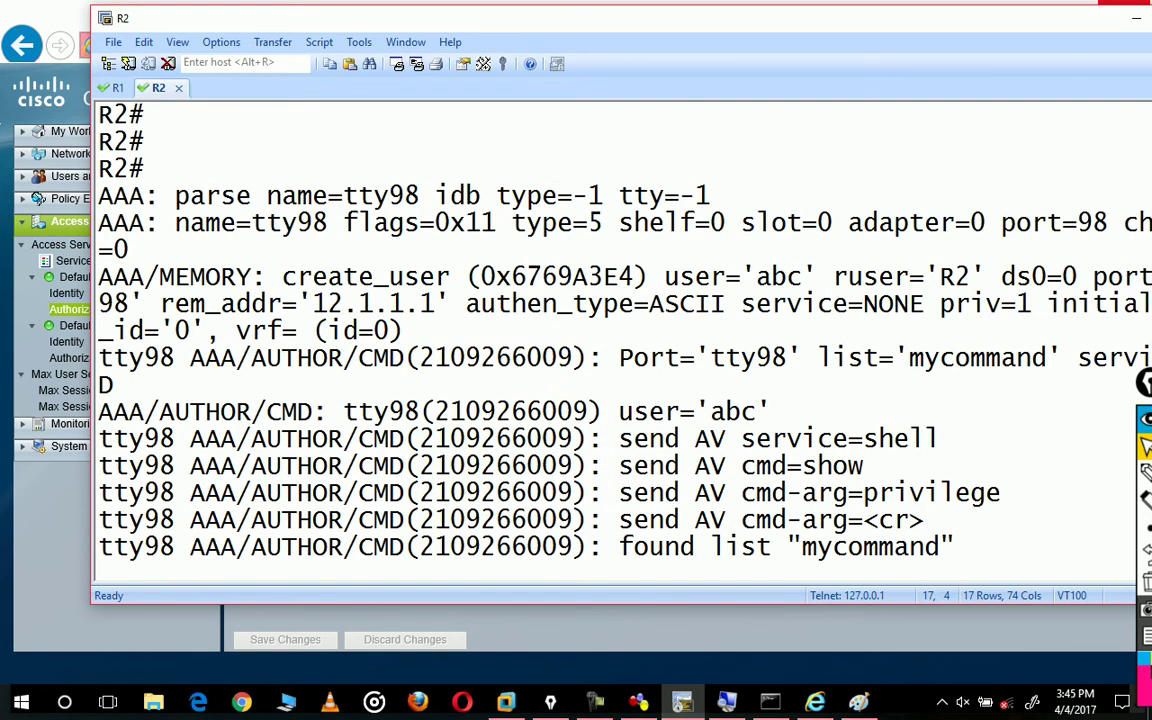
{"action": "left_click_drag", "start_coordinate": [600, 603], "coordinate": [600, 618]}
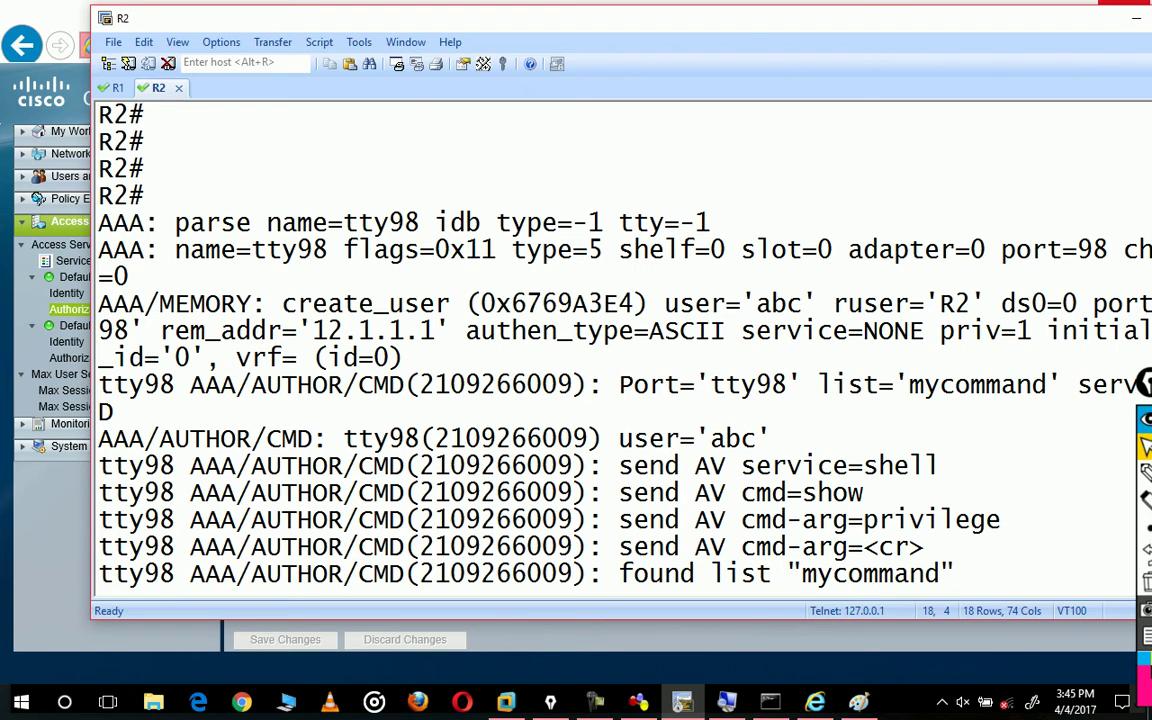
{"action": "left_click_drag", "start_coordinate": [758, 303], "coordinate": [800, 303]}
{"action": "left_click_drag", "start_coordinate": [600, 18], "coordinate": [532, 14]}
{"action": "left_click_drag", "start_coordinate": [1103, 299], "coordinate": [72, 326]}
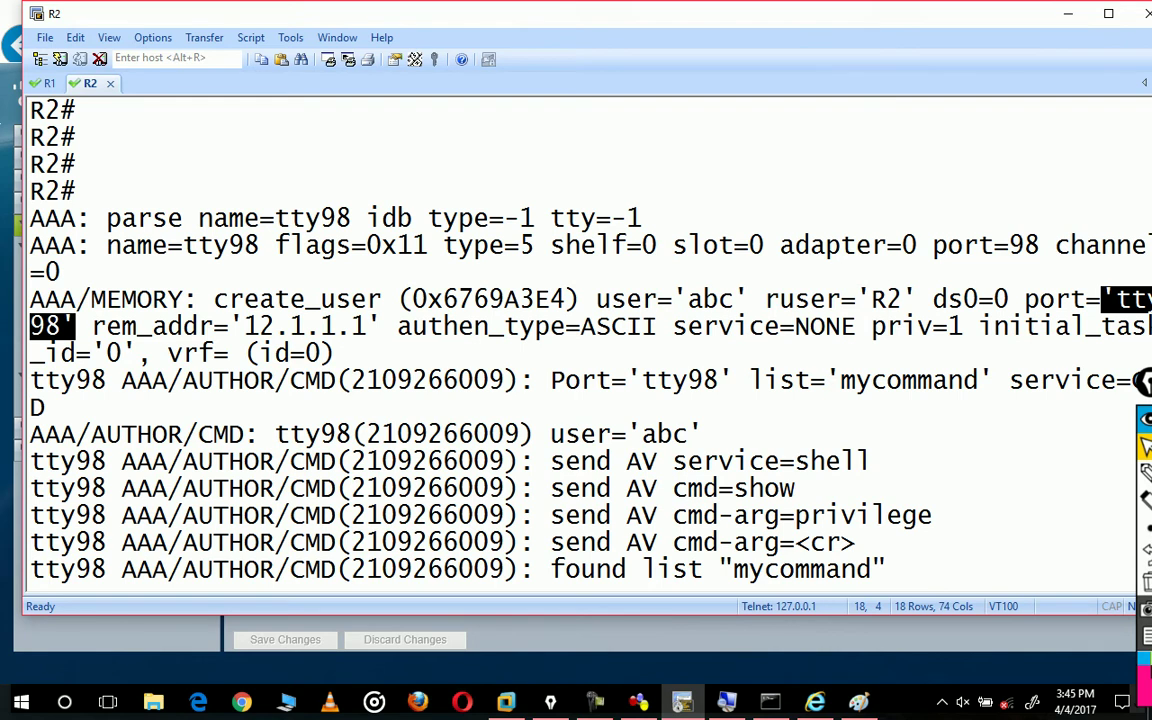
{"action": "left_click_drag", "start_coordinate": [245, 326], "coordinate": [336, 326]}
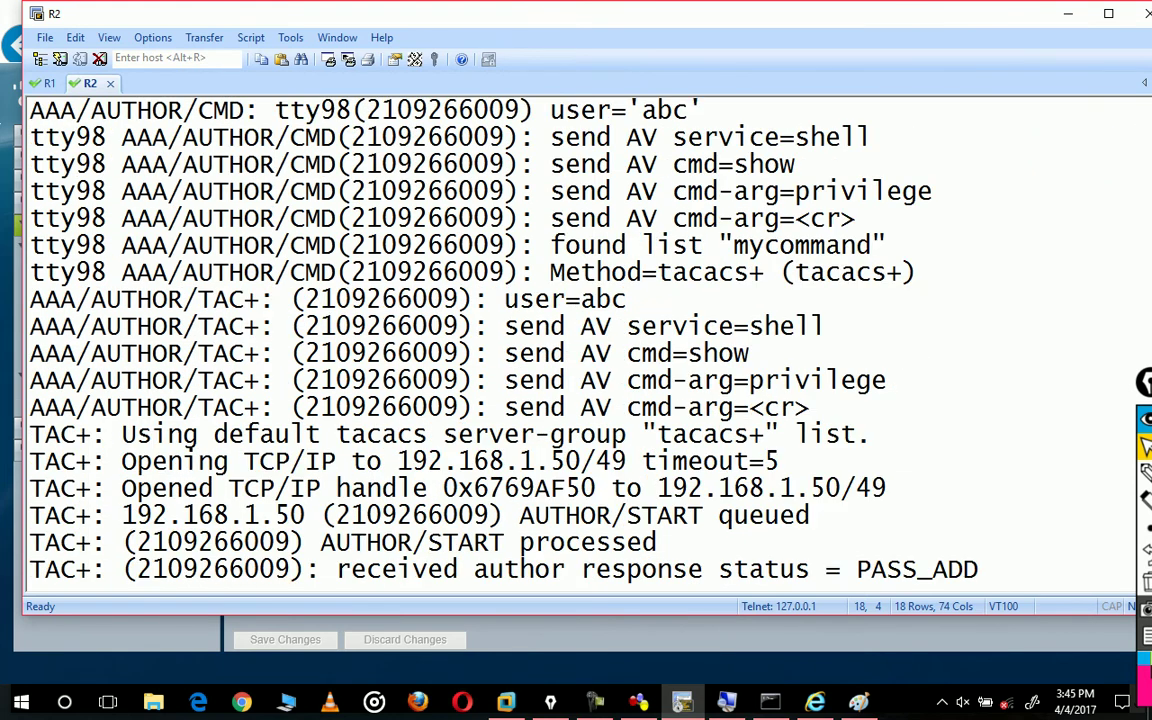
{"action": "left_click_drag", "start_coordinate": [628, 353], "coordinate": [749, 353]}
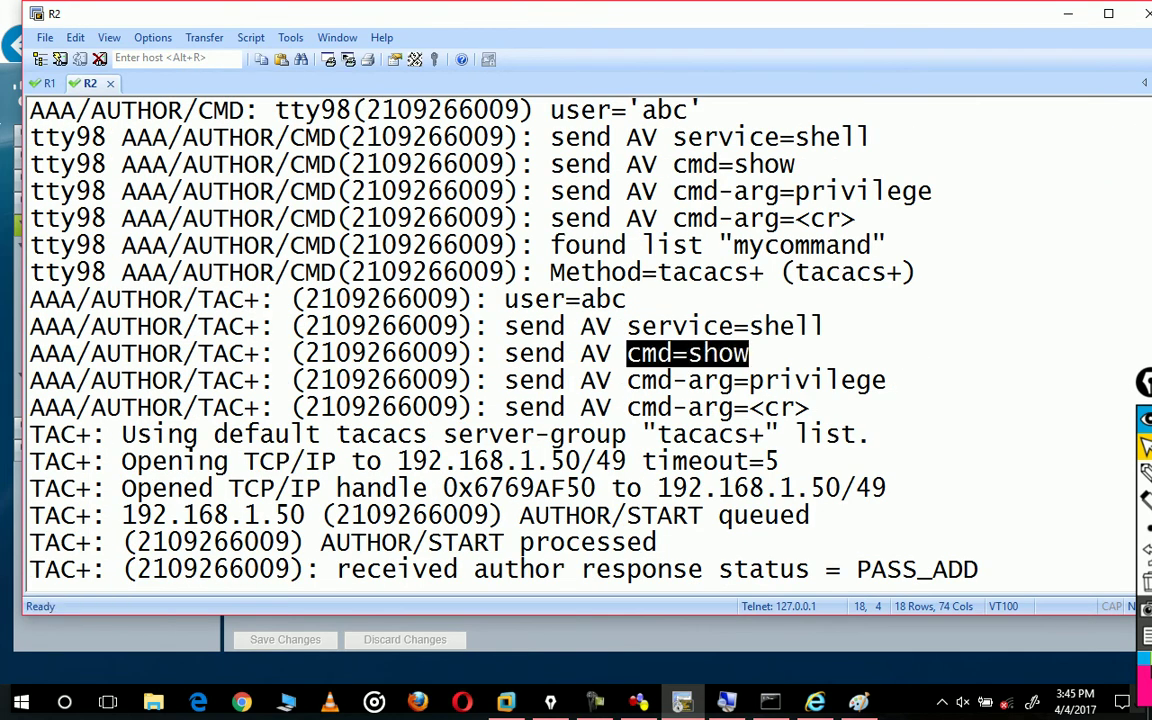
{"action": "left_click_drag", "start_coordinate": [628, 380], "coordinate": [871, 380]}
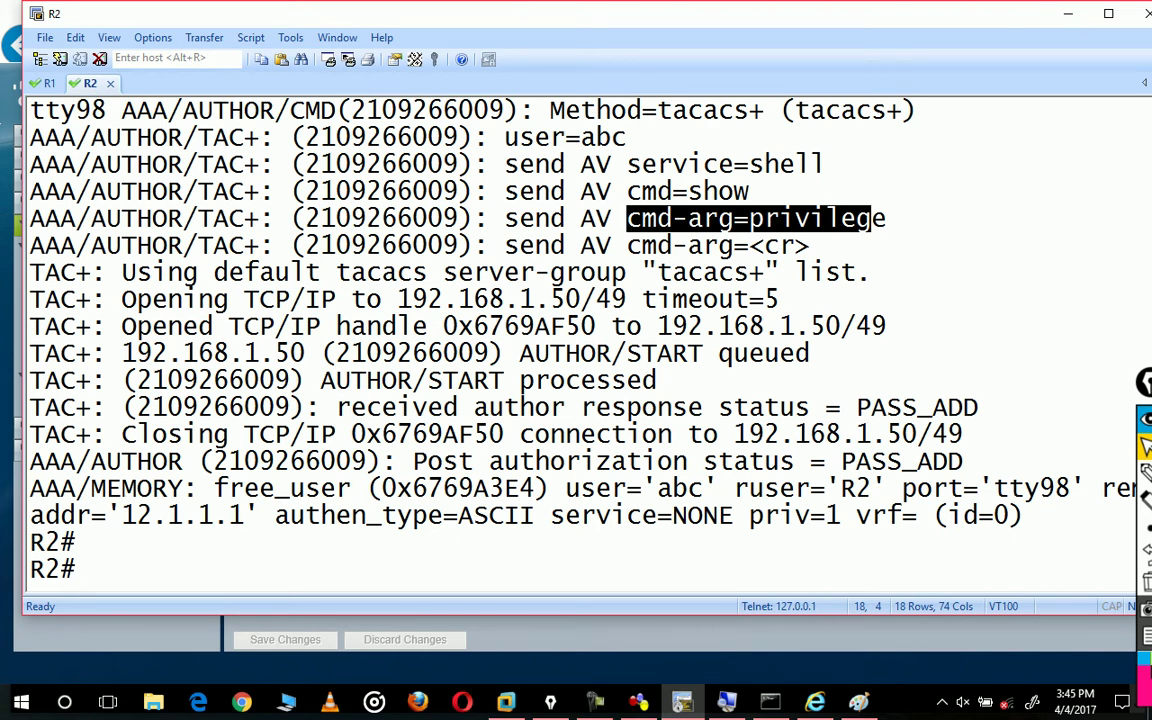
{"action": "left_click_drag", "start_coordinate": [857, 461], "coordinate": [962, 461]}
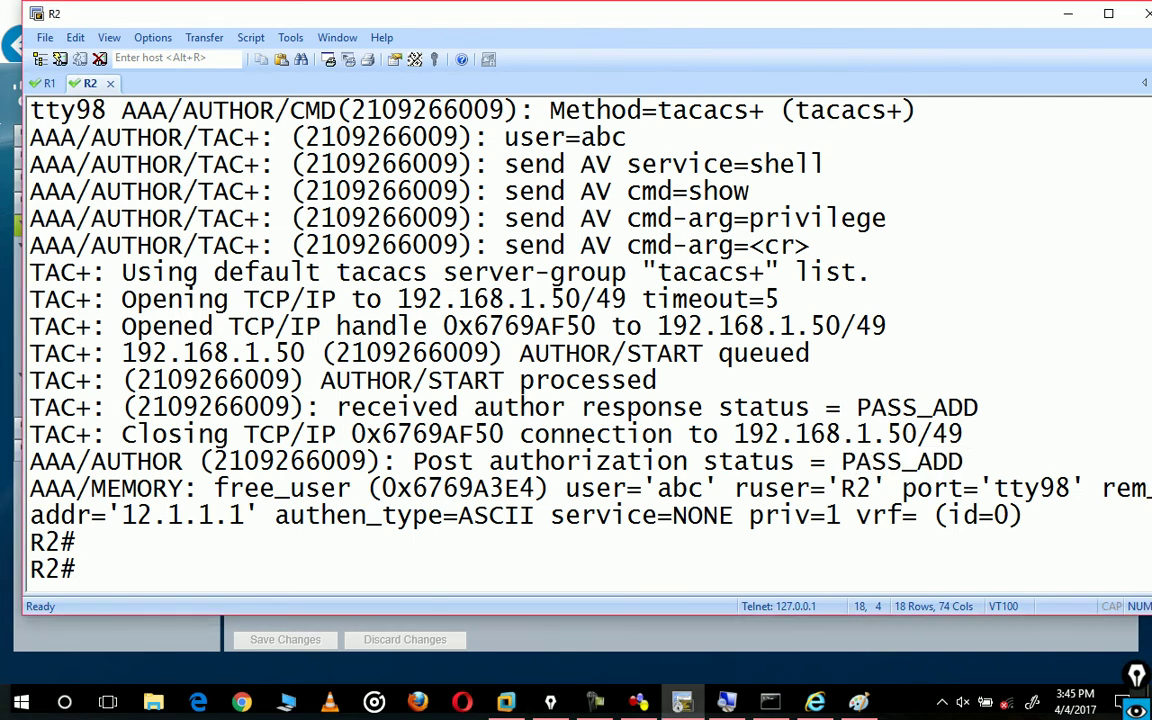
Type enable at the R2> prompt in the R1 session
{"action": "key", "text": "alt+1"}
{"action": "type", "text": "ena"}
{"action": "key", "text": "Tab"}
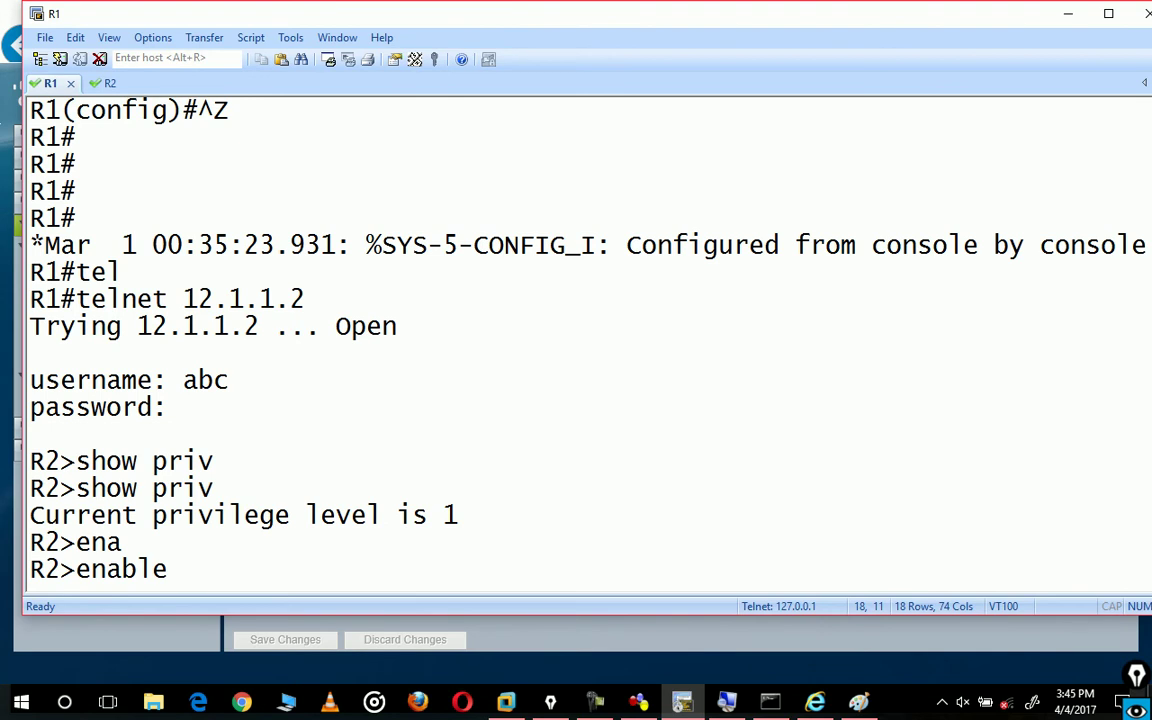
On R2, enter global configuration and type aaa authentication enable
{"action": "key", "text": "ctrl+Tab"}
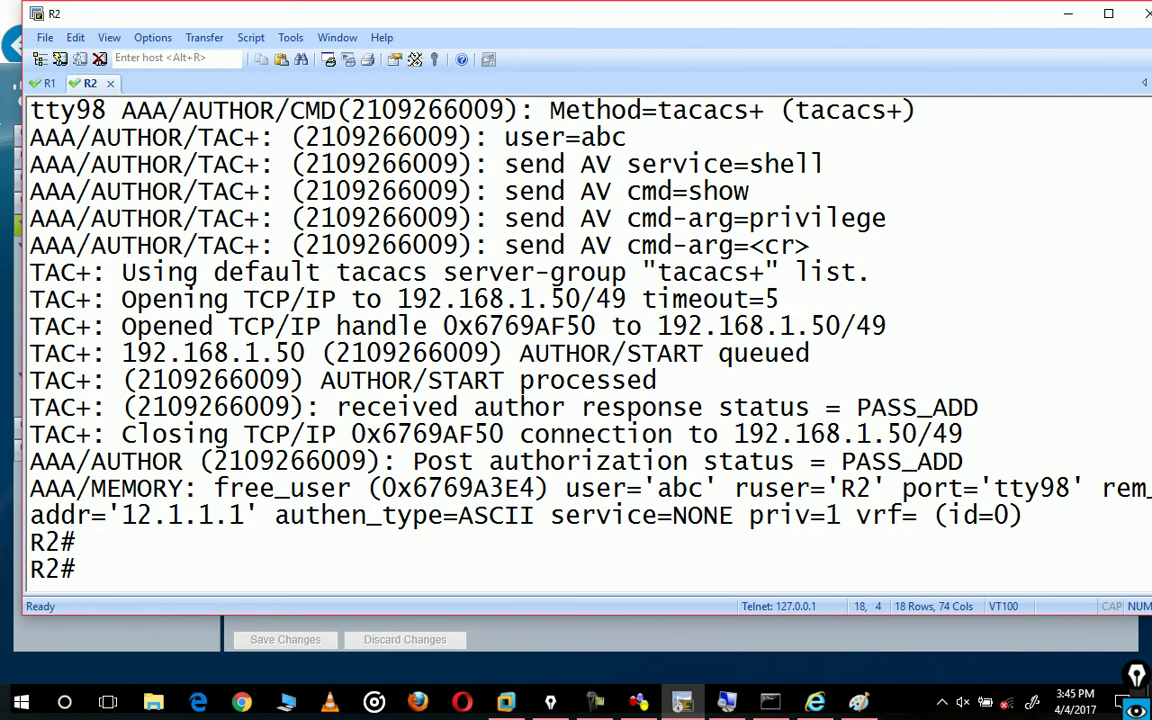
{"action": "type", "text": "conf t"}
{"action": "key", "text": "Return"}
{"action": "type", "text": "aaa authe"}
{"action": "key", "text": "Tab"}
{"action": "type", "text": "e"}
{"action": "key", "text": "Tab"}
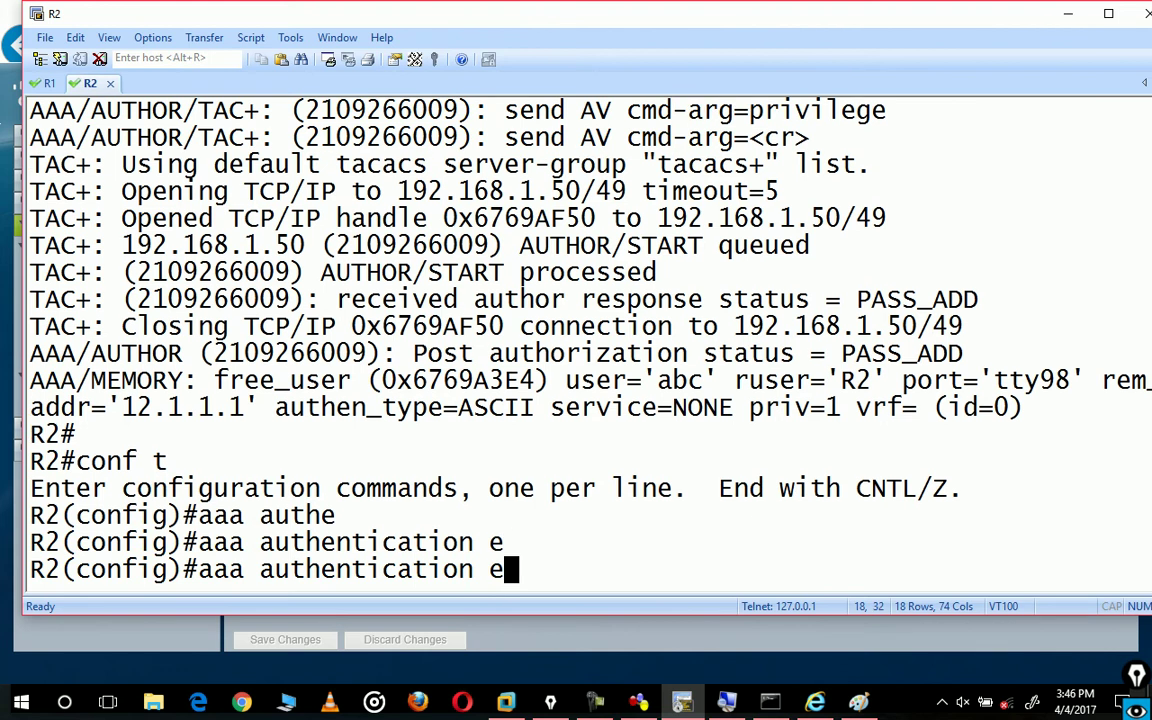
{"action": "type", "text": "na"}
{"action": "key", "text": "Tab"}
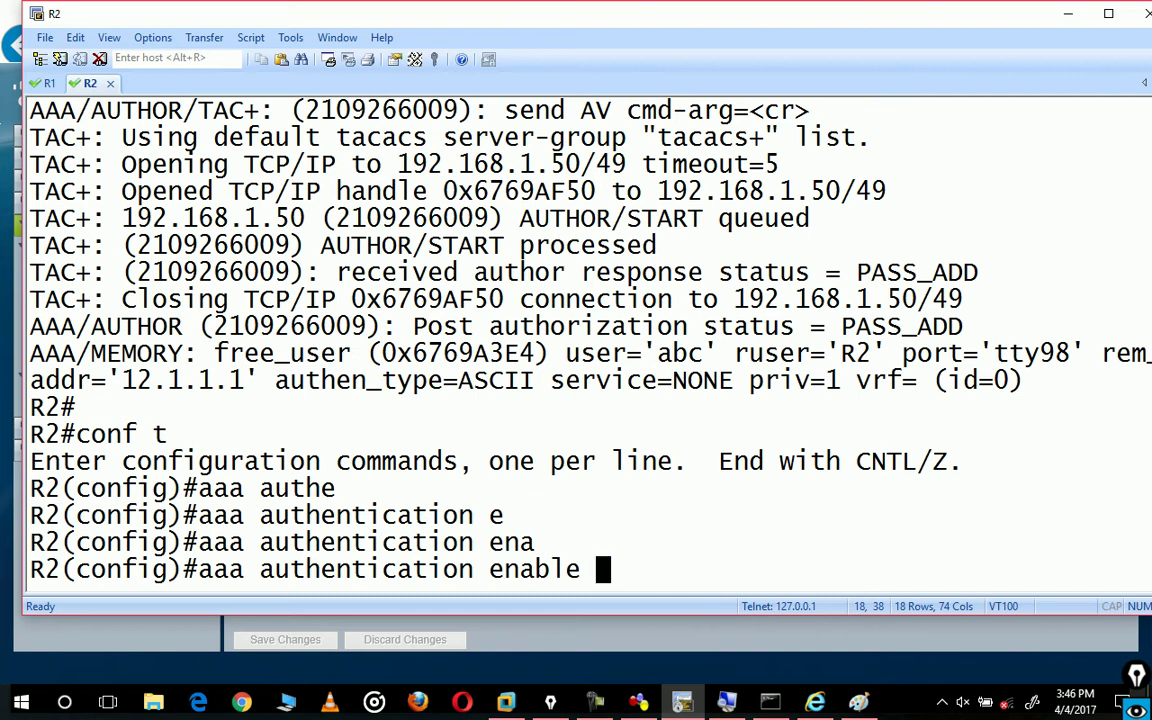
List the enable authentication options, which show only the default list
{"action": "type", "text": "?"}
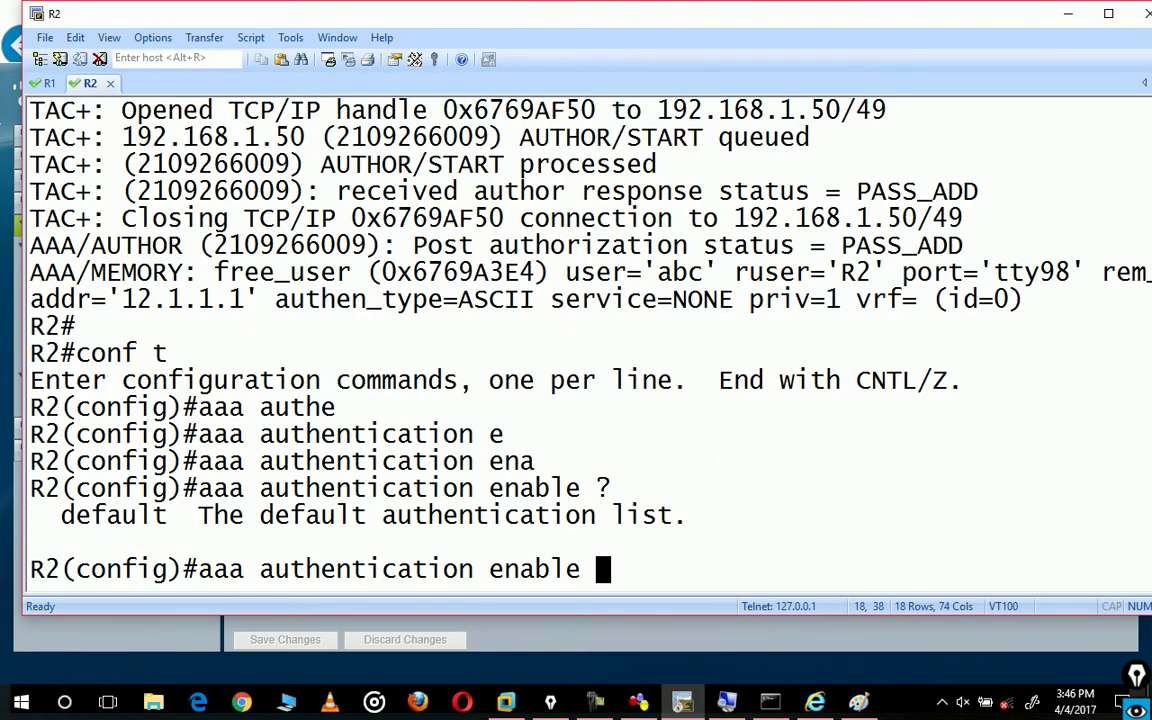
{"action": "left_click_drag", "start_coordinate": [47, 514], "coordinate": [167, 514]}
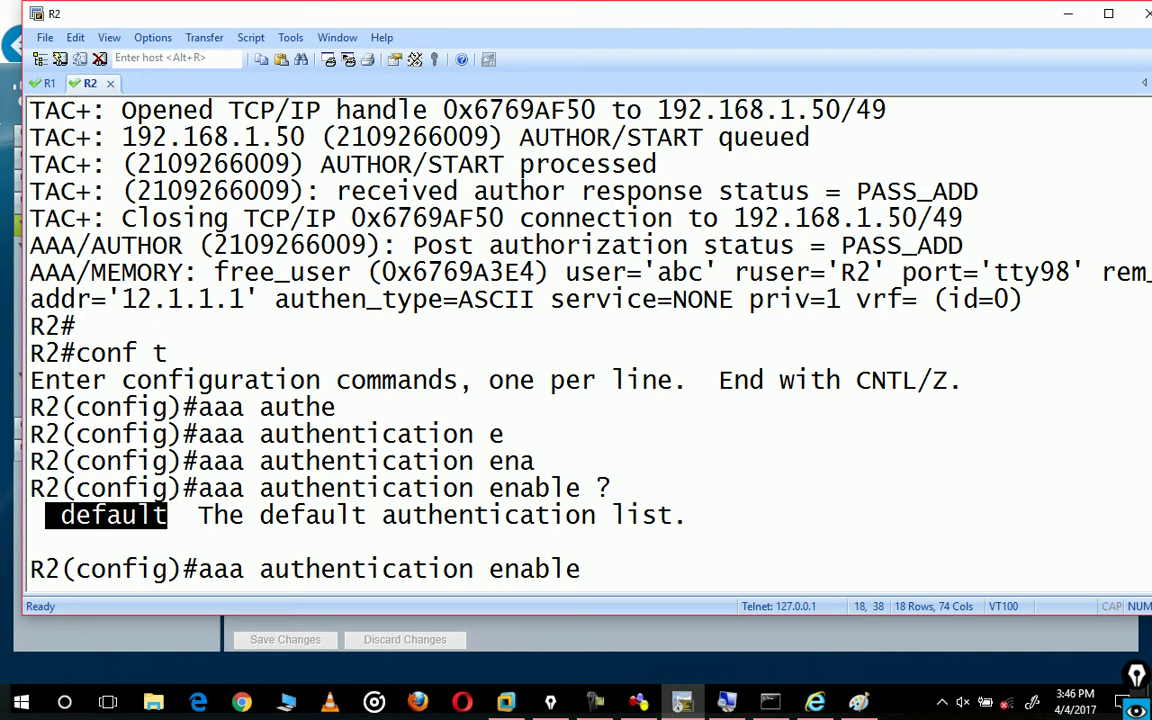
{"action": "key", "text": "super"}
Launch Paint and draw a large rectangle with three boxes straddling its edges
{"action": "type", "text": "paint"}
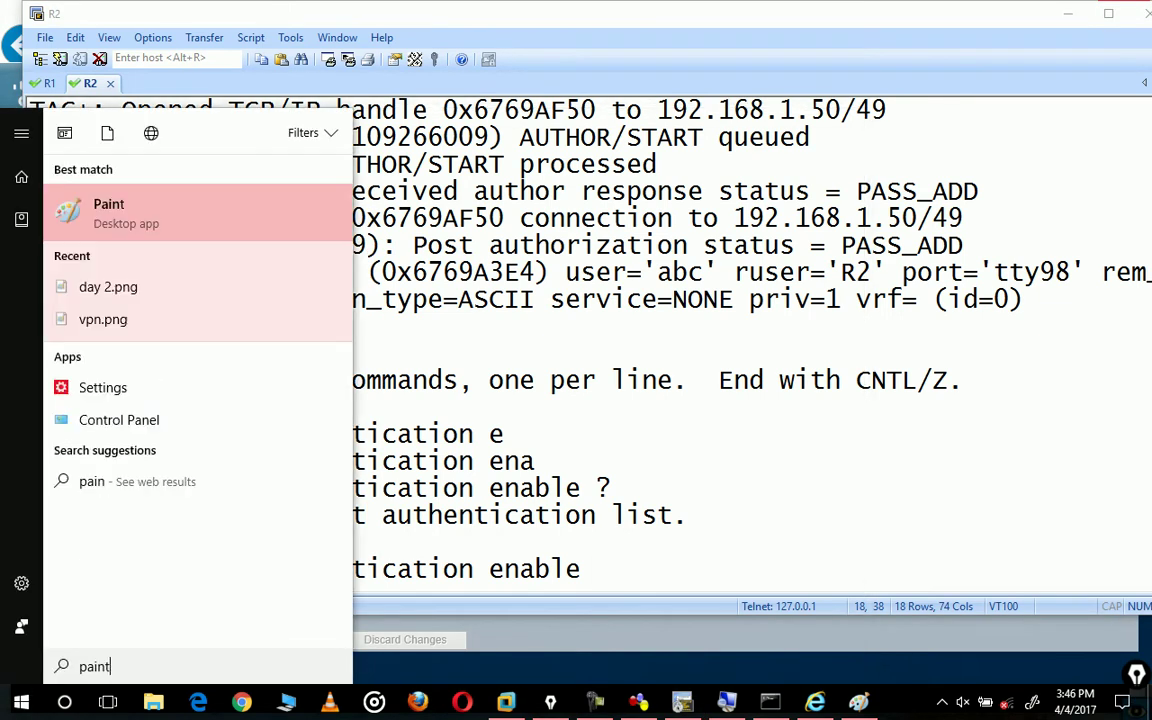
{"action": "key", "text": "Return"}
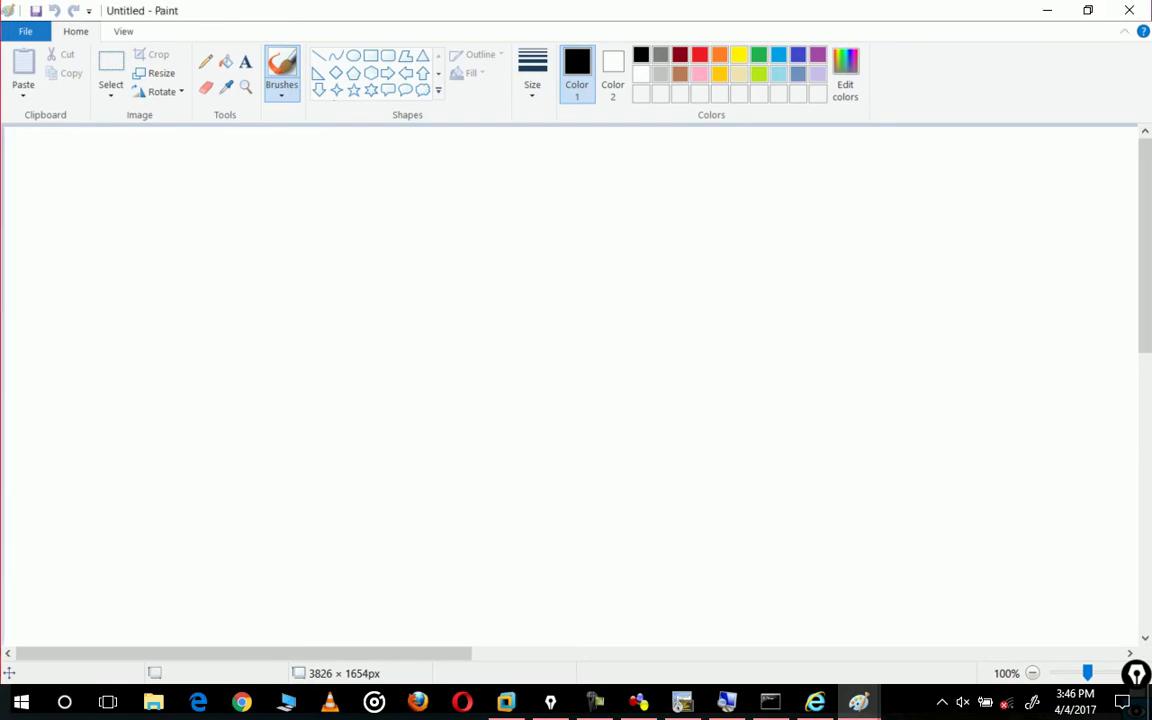
{"action": "left_click", "coordinate": [370, 56]}
{"action": "mouse_move", "coordinate": [316, 168]}
{"action": "left_mouse_down"}
{"action": "mouse_move", "coordinate": [338, 221]}
{"action": "mouse_move", "coordinate": [611, 566]}
{"action": "left_mouse_up"}
{"action": "left_click", "coordinate": [25, 339]}
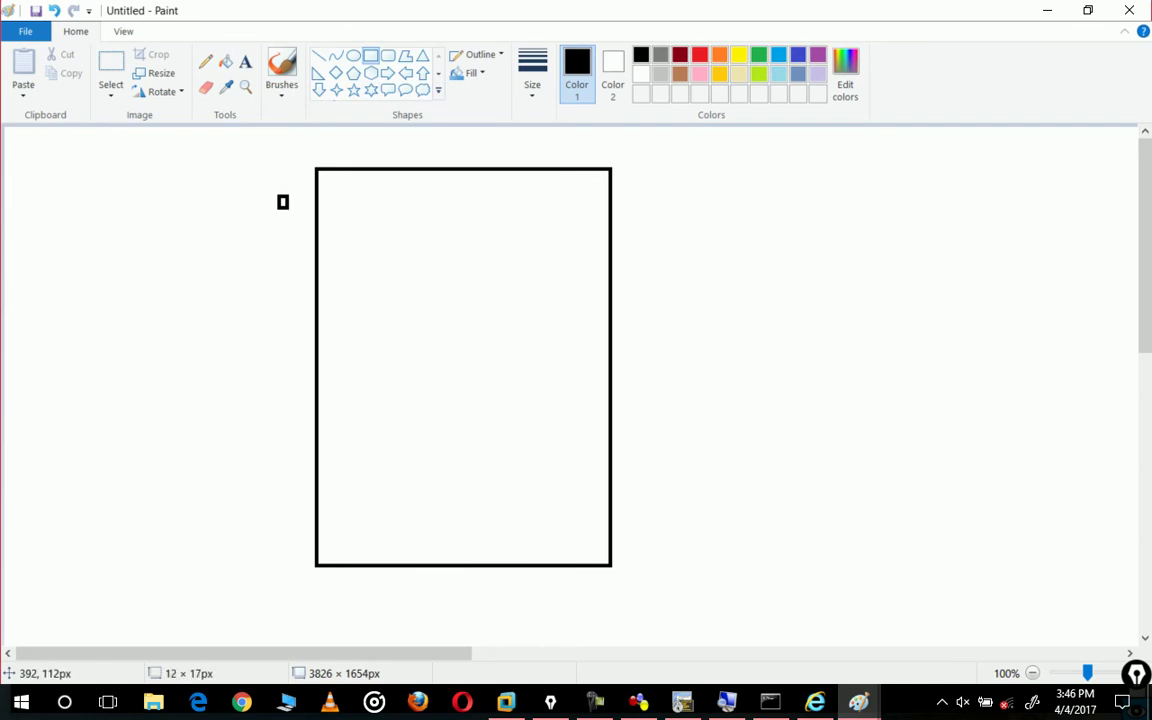
{"action": "left_click_drag", "start_coordinate": [278, 195], "coordinate": [402, 308]}
{"action": "left_click_drag", "start_coordinate": [249, 448], "coordinate": [439, 530]}
{"action": "left_click_drag", "start_coordinate": [564, 287], "coordinate": [728, 383]}
Label the three boxes 1, 2 and 3
{"action": "left_click", "coordinate": [245, 62]}
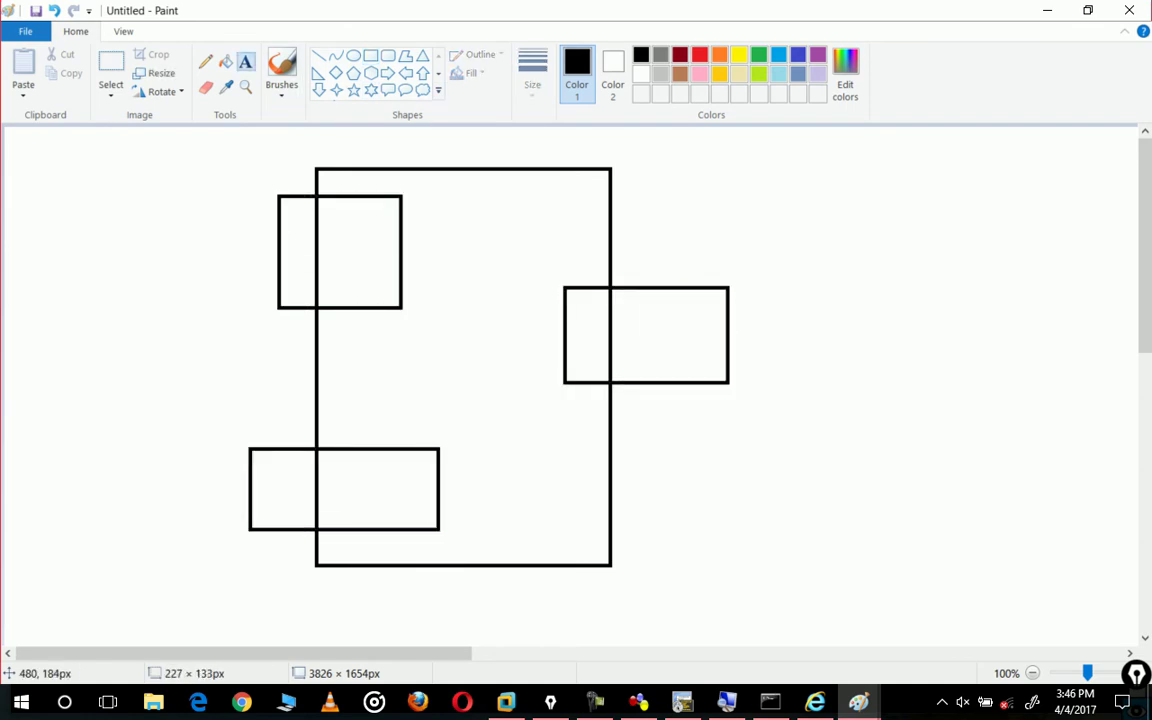
{"action": "left_click", "coordinate": [349, 234]}
{"action": "type", "text": "1"}
{"action": "left_click", "coordinate": [344, 471]}
{"action": "left_click", "coordinate": [344, 471]}
{"action": "type", "text": "2"}
{"action": "left_click", "coordinate": [449, 295]}
{"action": "left_click", "coordinate": [588, 310]}
{"action": "type", "text": "3"}
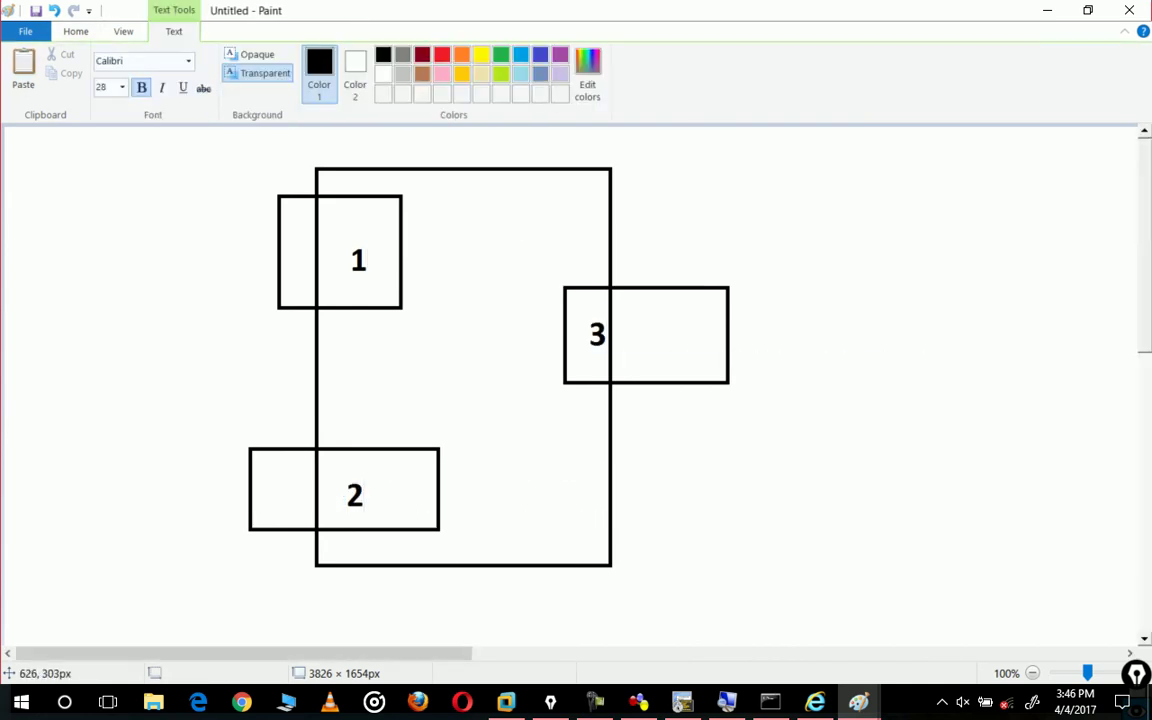
{"action": "left_click", "coordinate": [457, 349]}
Place letters A, B and C beside boxes 1, 2 and 3
{"action": "left_click", "coordinate": [370, 55]}
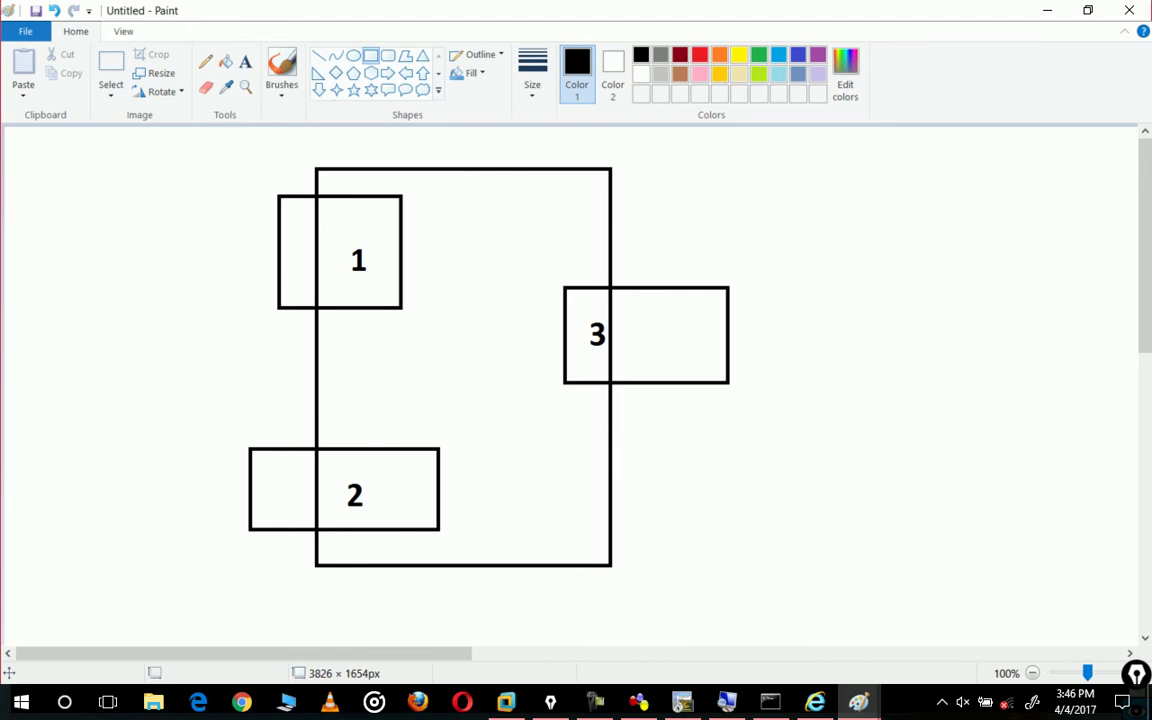
{"action": "left_click", "coordinate": [245, 62]}
{"action": "left_click", "coordinate": [173, 214]}
{"action": "type", "text": "A"}
{"action": "left_click", "coordinate": [143, 381]}
{"action": "left_click", "coordinate": [178, 521]}
{"action": "type", "text": "B"}
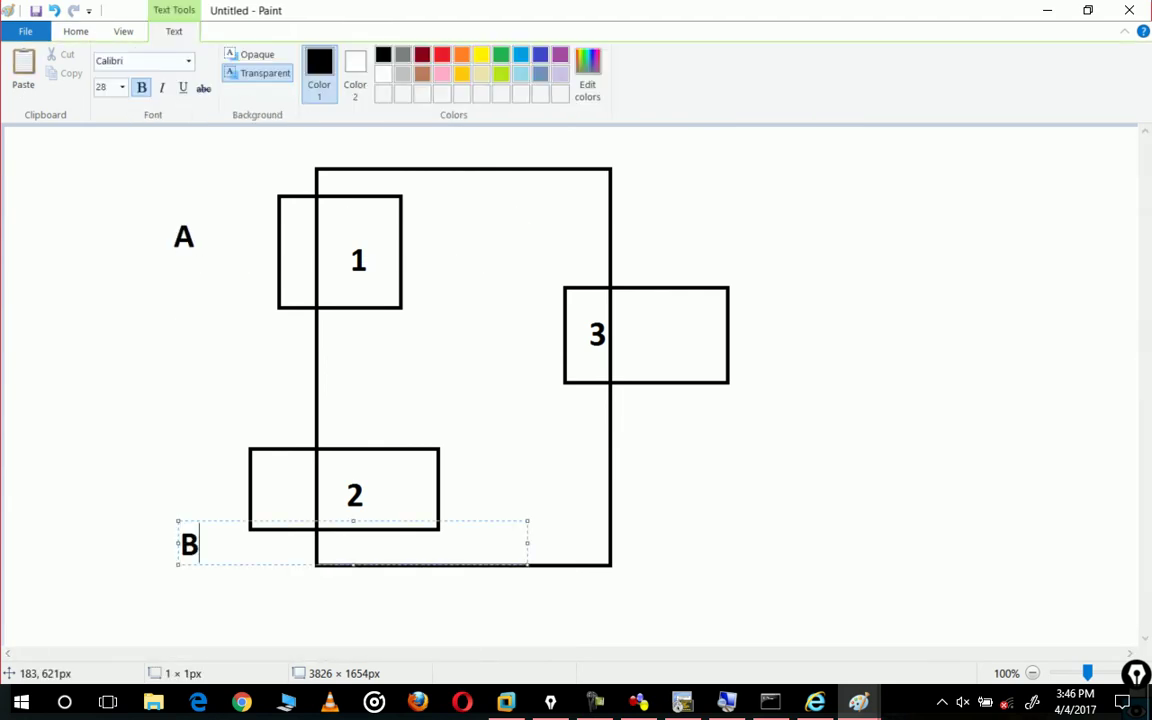
{"action": "left_click", "coordinate": [665, 297]}
{"action": "left_click", "coordinate": [797, 303]}
{"action": "type", "text": "C"}
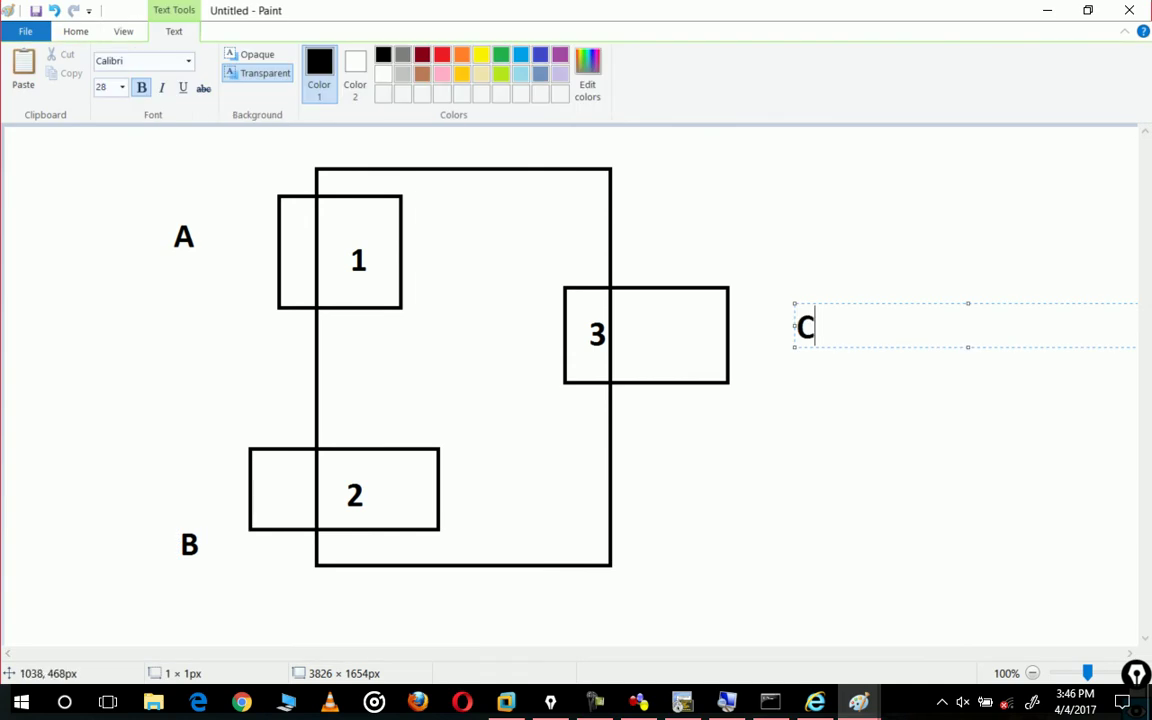
{"action": "left_click", "coordinate": [115, 216]}
Add letter D left of A, E above B, and F below C
{"action": "left_click", "coordinate": [113, 228]}
{"action": "type", "text": "D"}
{"action": "left_click", "coordinate": [118, 391]}
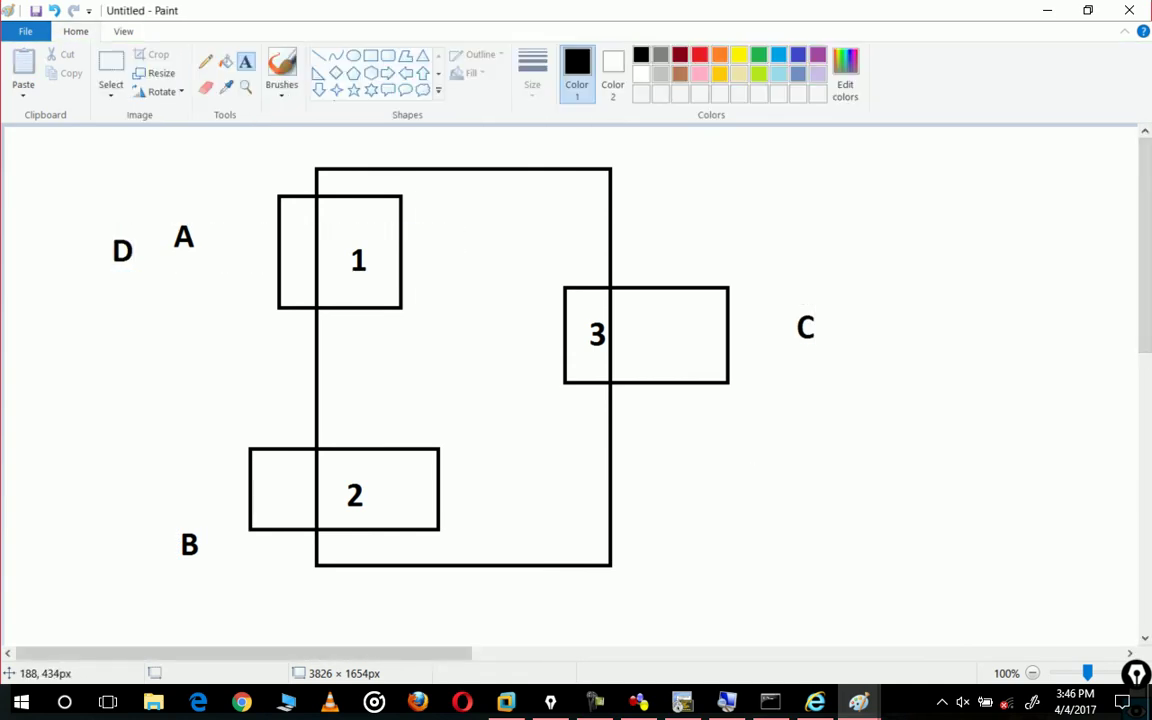
{"action": "left_click", "coordinate": [157, 482]}
{"action": "type", "text": "E"}
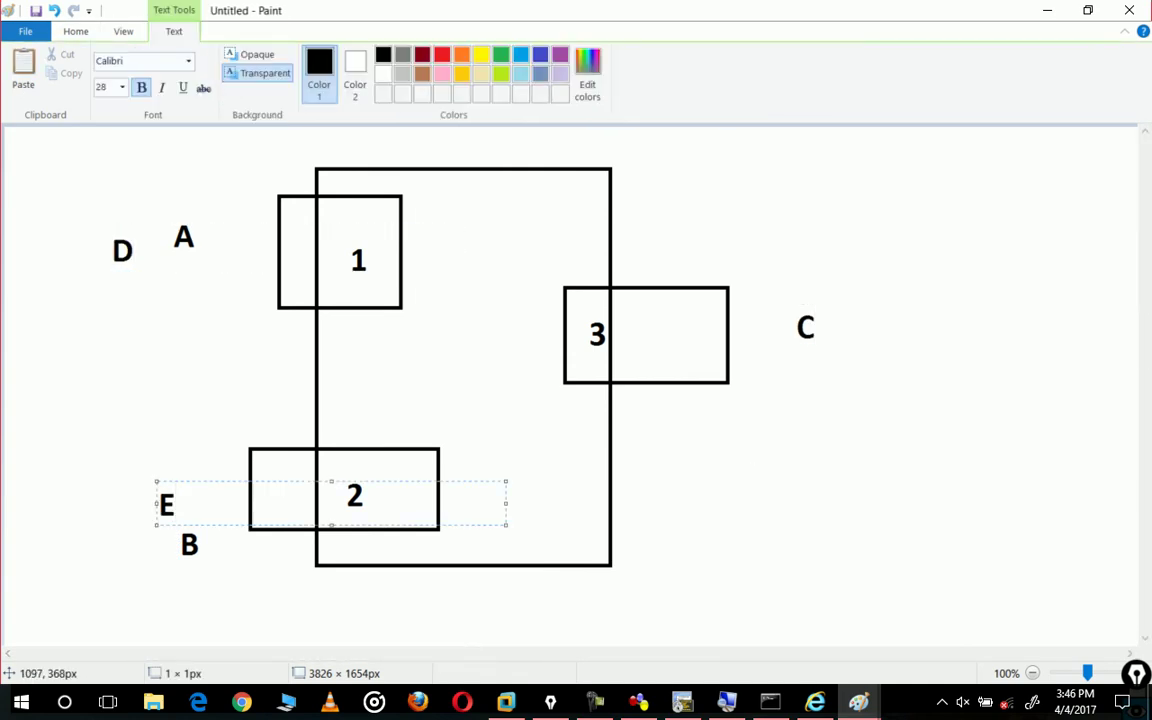
{"action": "left_click", "coordinate": [1102, 498]}
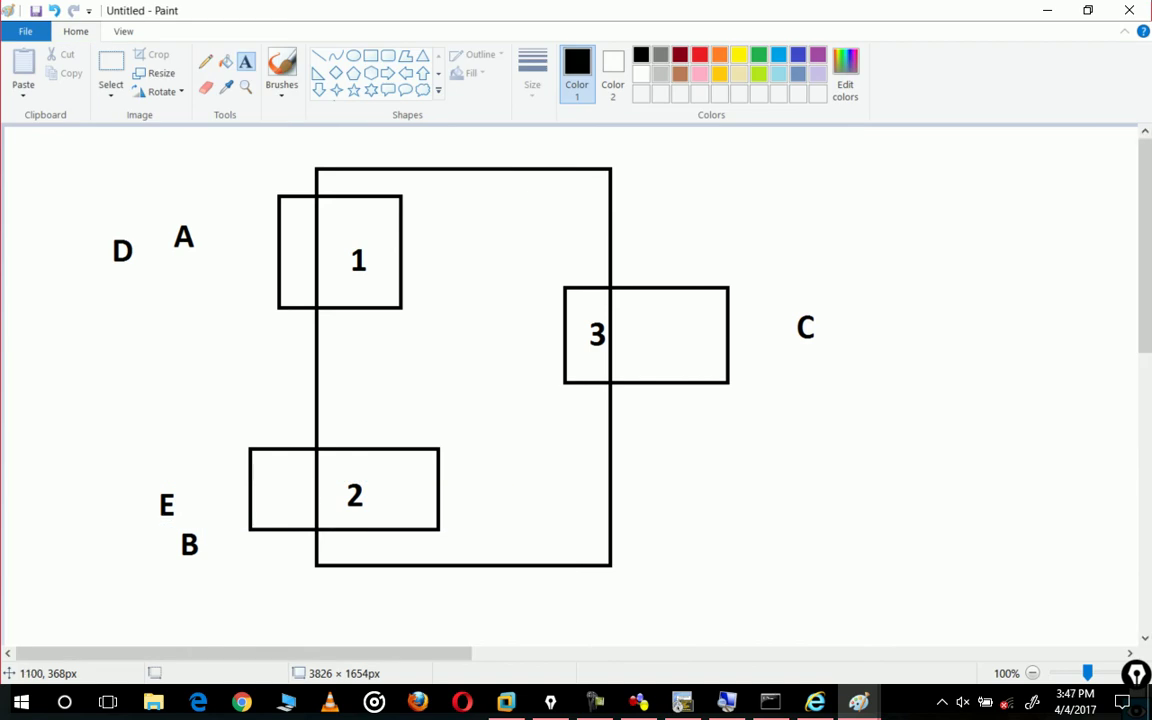
{"action": "left_click", "coordinate": [798, 375]}
{"action": "type", "text": "F"}
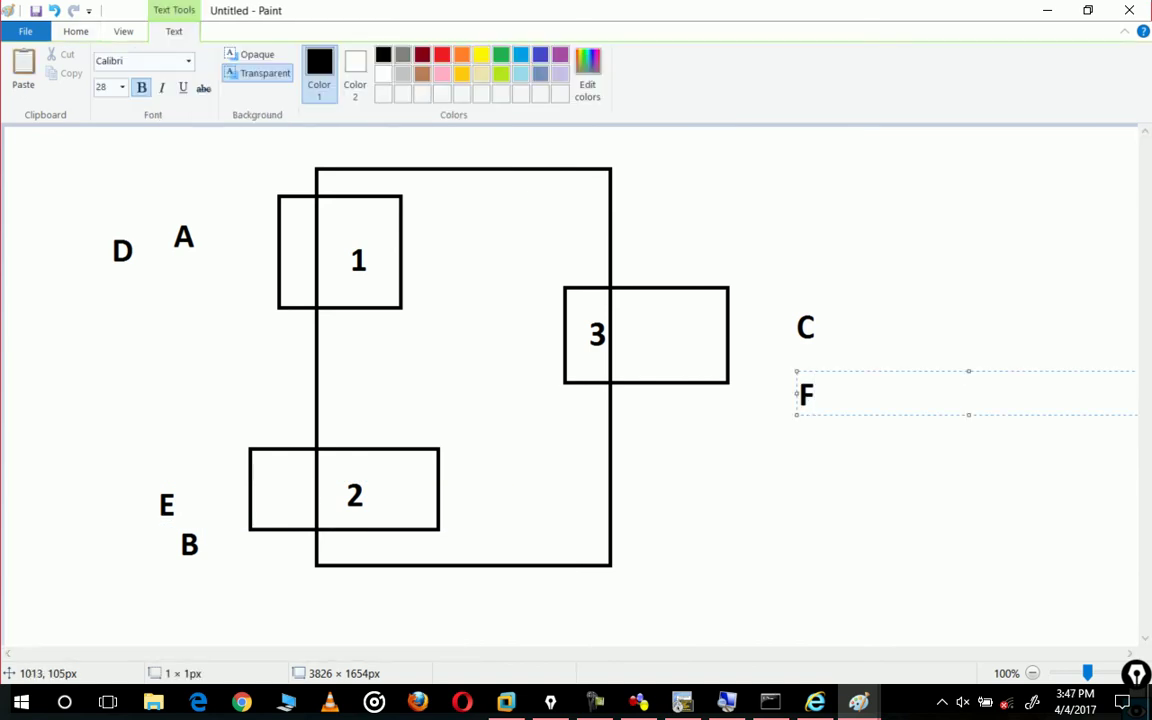
{"action": "left_click", "coordinate": [686, 202]}
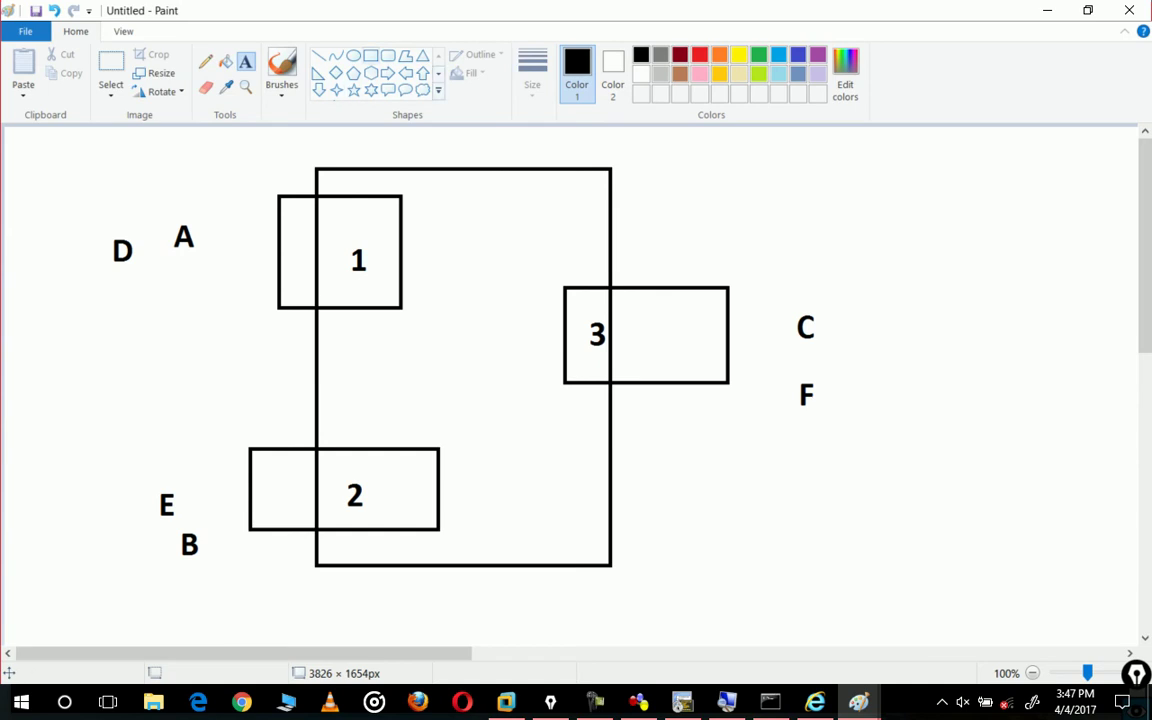
{"action": "left_click", "coordinate": [370, 55]}
Draw a small middle box and a right-hand box listing '1 : A D', '2 : E B', '3 : C F'
{"action": "left_click_drag", "start_coordinate": [450, 302], "coordinate": [524, 368]}
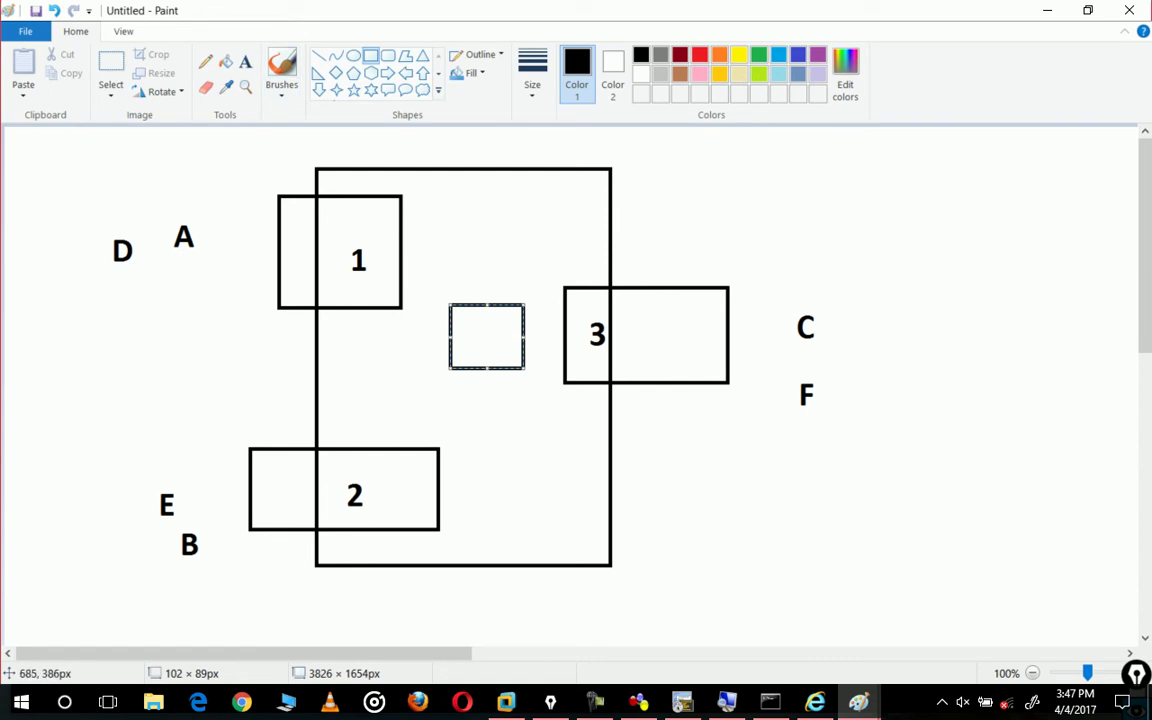
{"action": "left_click_drag", "start_coordinate": [843, 181], "coordinate": [1111, 542]}
{"action": "left_click", "coordinate": [245, 61]}
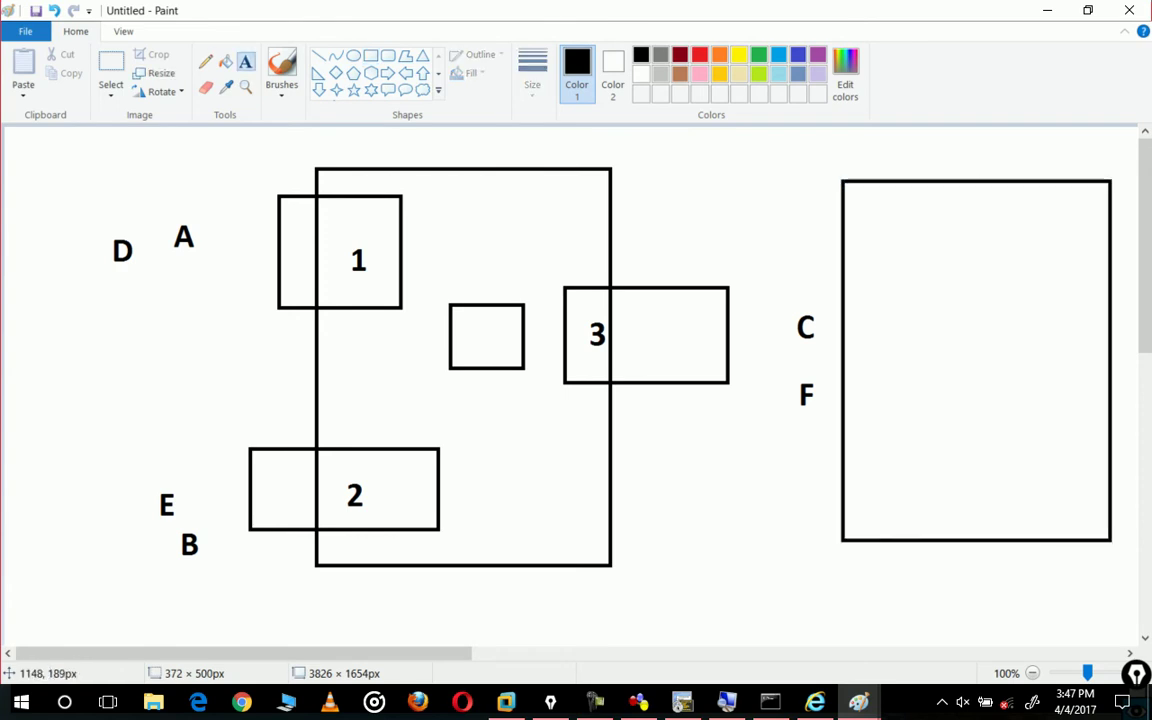
{"action": "left_click", "coordinate": [868, 195]}
{"action": "type", "text": "1 : A B"}
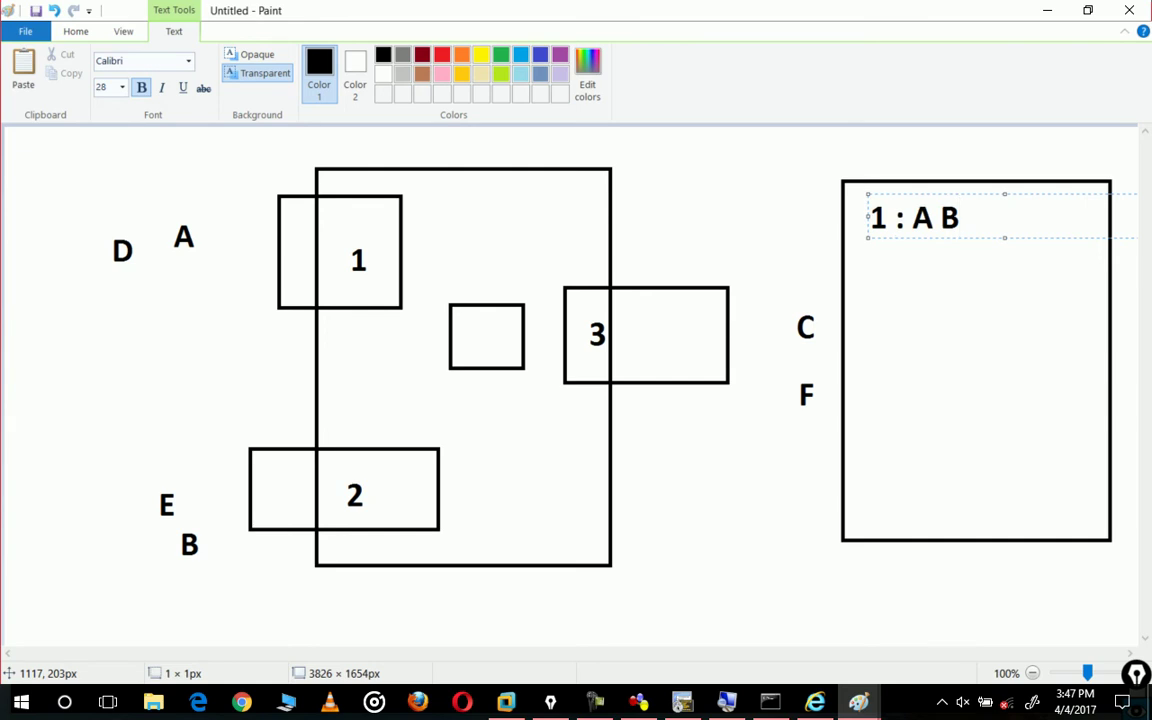
{"action": "key", "text": "BackSpace"}
{"action": "type", "text": "D"}
{"action": "key", "text": "Return"}
{"action": "type", "text": "2 : E B"}
{"action": "key", "text": "Return"}
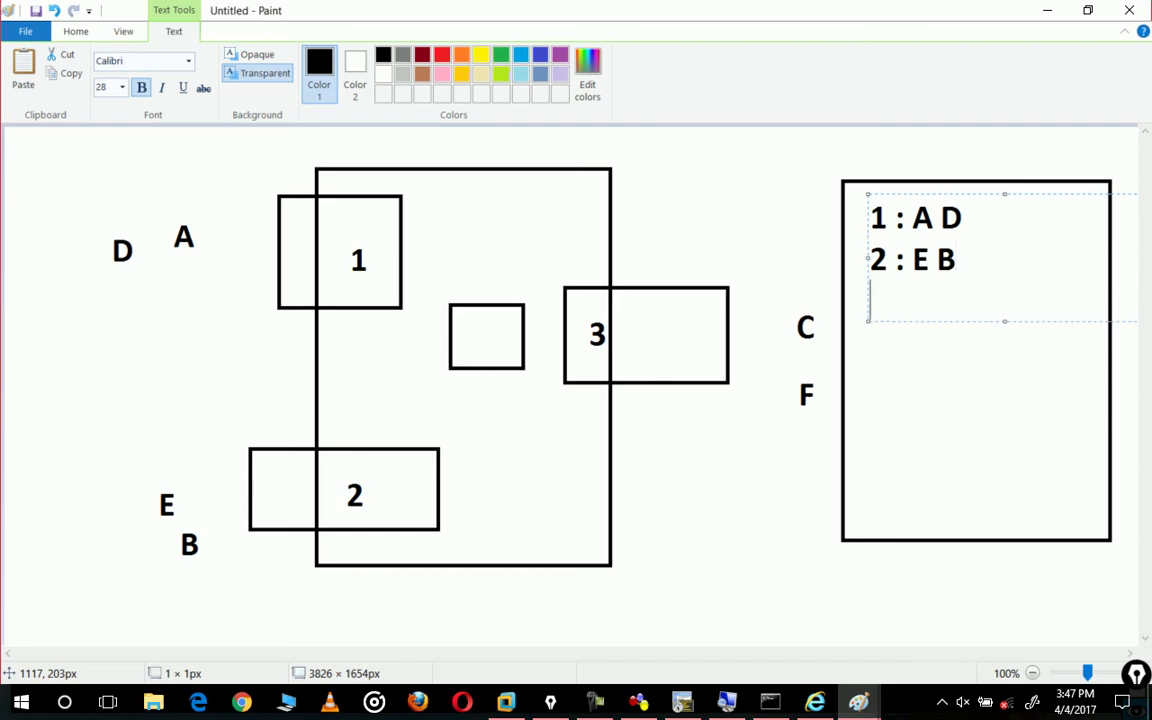
{"action": "type", "text": "3"}
{"action": "type", "text": ": C F"}
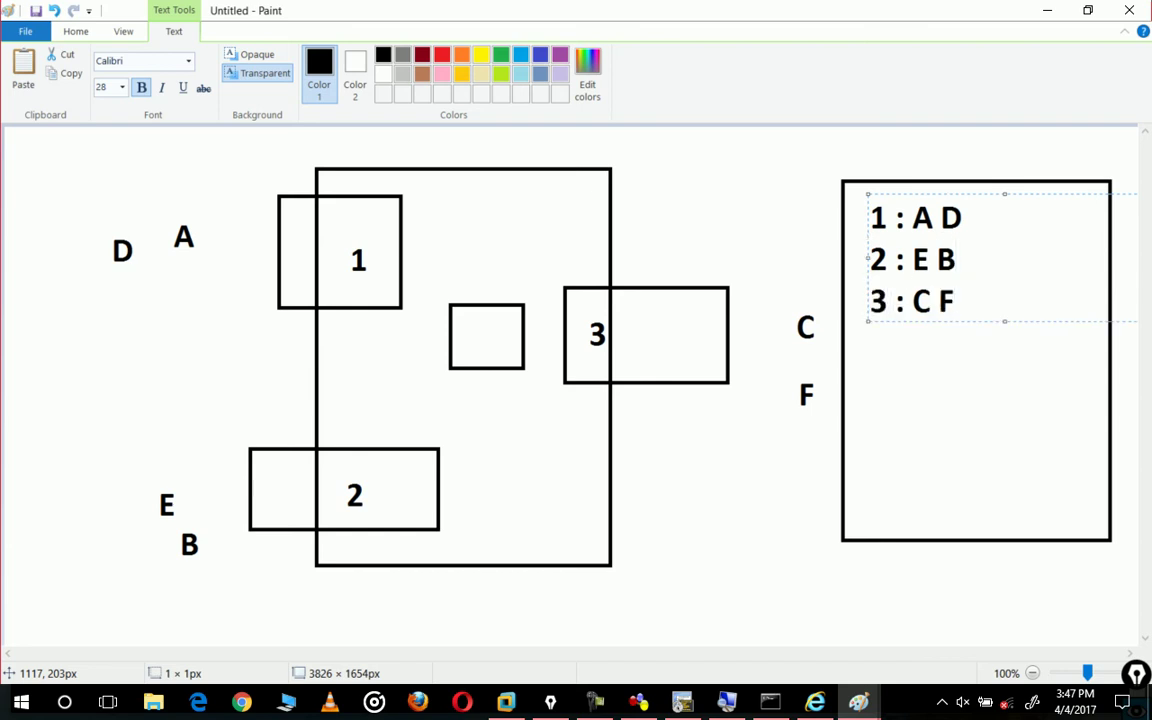
{"action": "left_click", "coordinate": [1095, 245]}
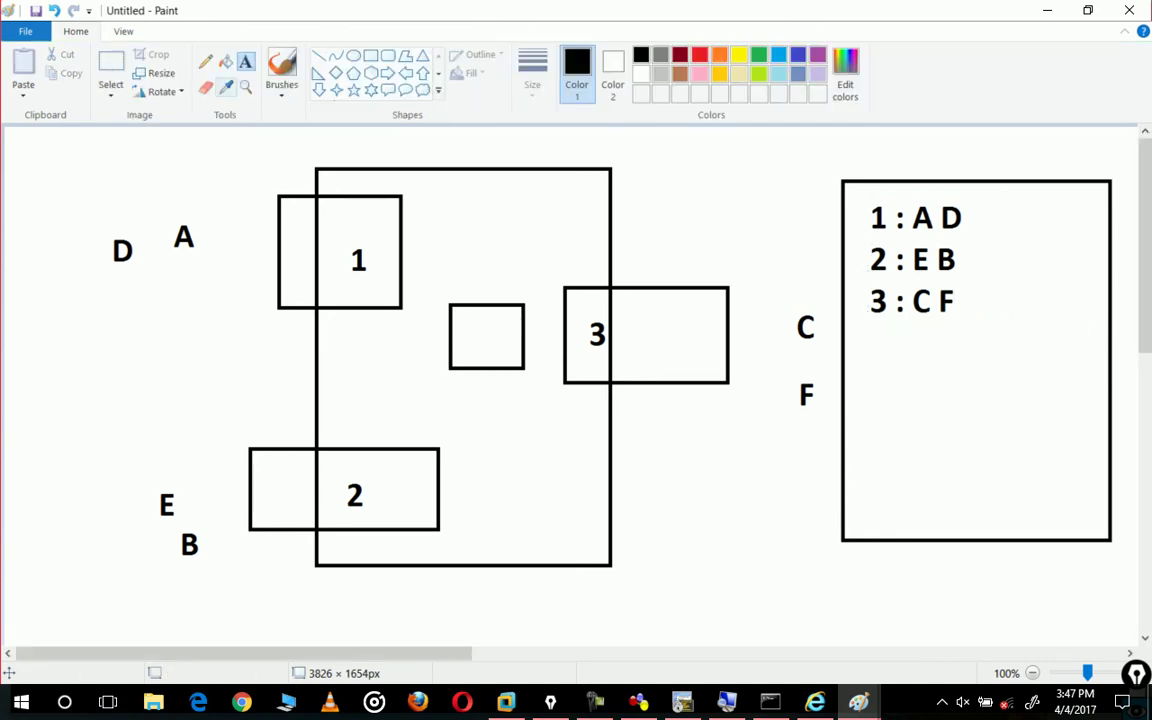
Erase the scattered letters A–F with an enlarged eraser
{"action": "left_click", "coordinate": [205, 87]}
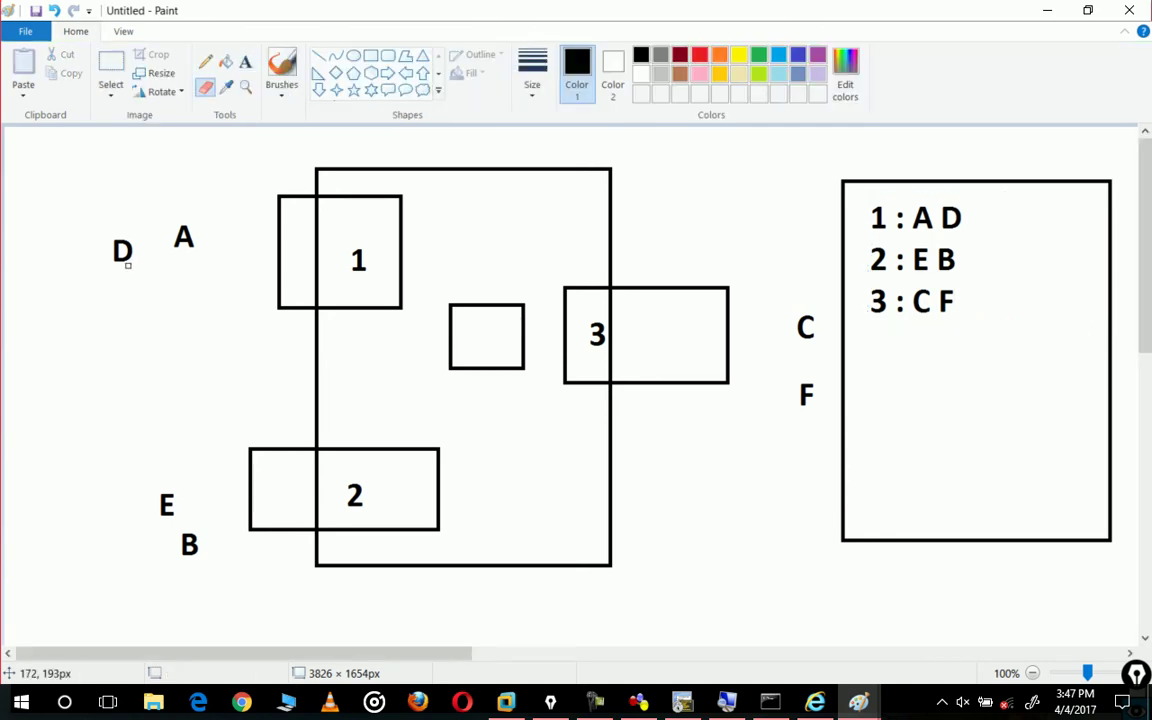
{"action": "key", "text": "ctrl+plus"}
{"action": "key", "text": "ctrl+plus"}
{"action": "key", "text": "ctrl+plus"}
{"action": "key", "text": "ctrl+plus"}
{"action": "key", "text": "ctrl+plus"}
{"action": "key", "text": "ctrl+plus"}
{"action": "left_click_drag", "start_coordinate": [114, 241], "coordinate": [174, 244]}
{"action": "left_click_drag", "start_coordinate": [183, 537], "coordinate": [162, 500]}
{"action": "left_click_drag", "start_coordinate": [801, 340], "coordinate": [805, 401]}
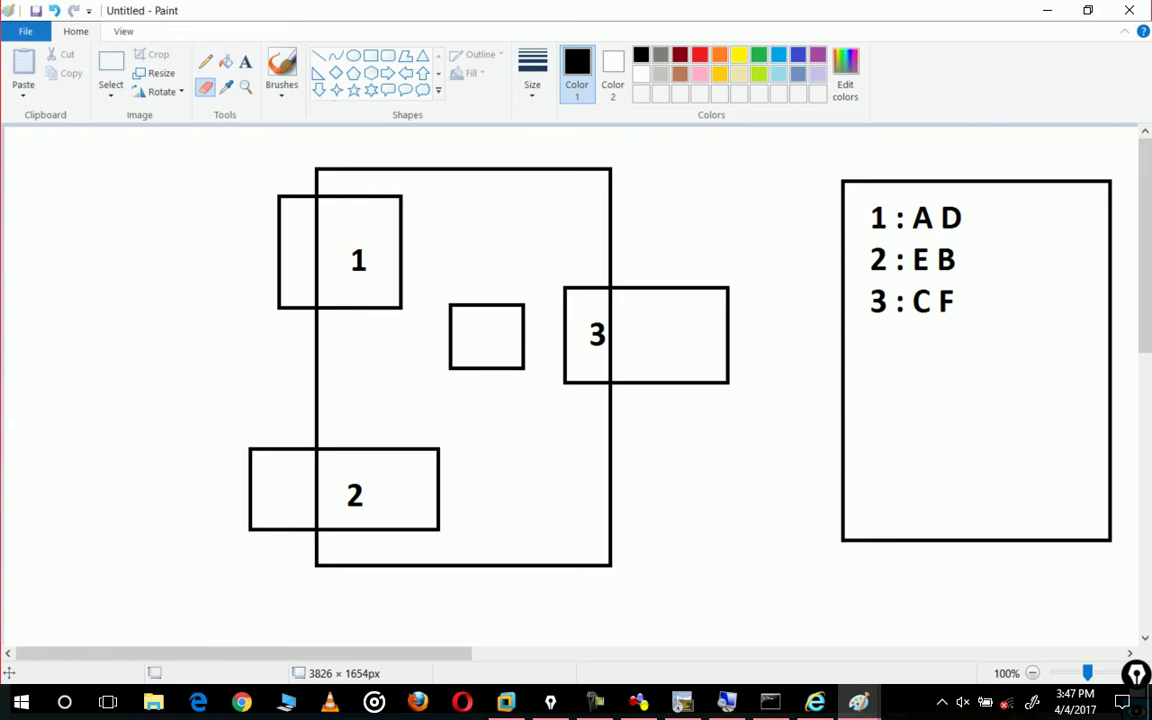
Write 'A, B, C' over 'D, F E' above the small middle box
{"action": "left_click", "coordinate": [245, 62]}
{"action": "left_click", "coordinate": [460, 228]}
{"action": "type", "text": "A"}
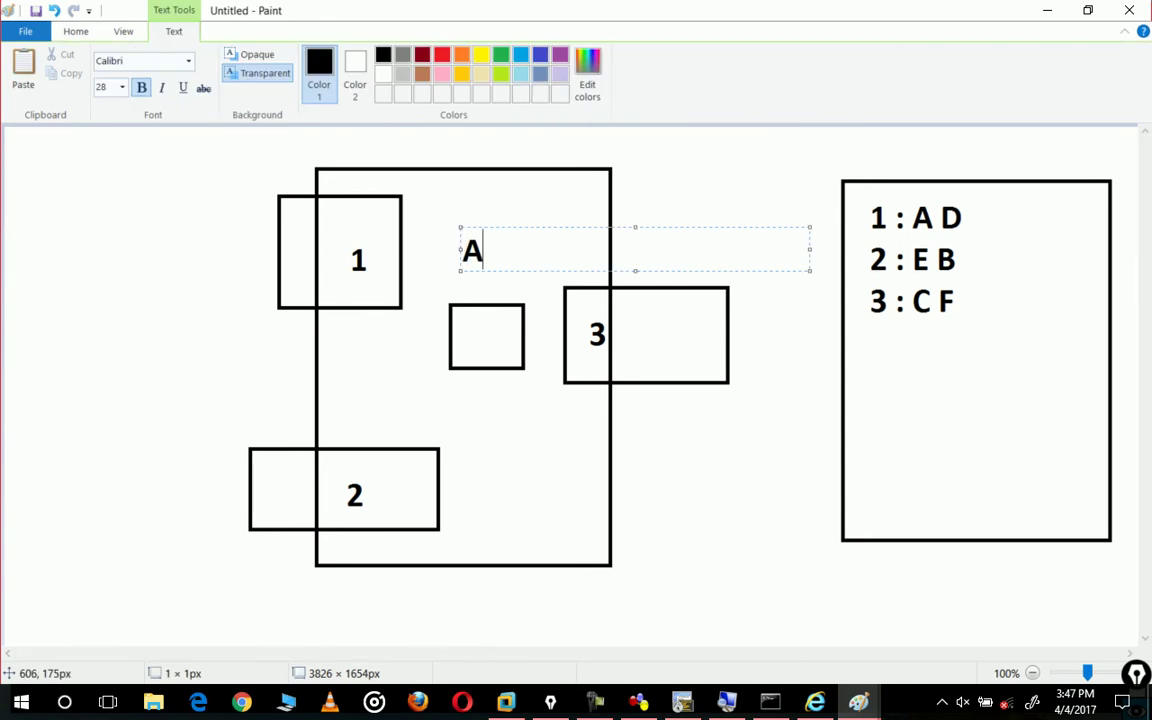
{"action": "type", "text": ", B, C"}
{"action": "key", "text": "Return"}
{"action": "type", "text": "D, F"}
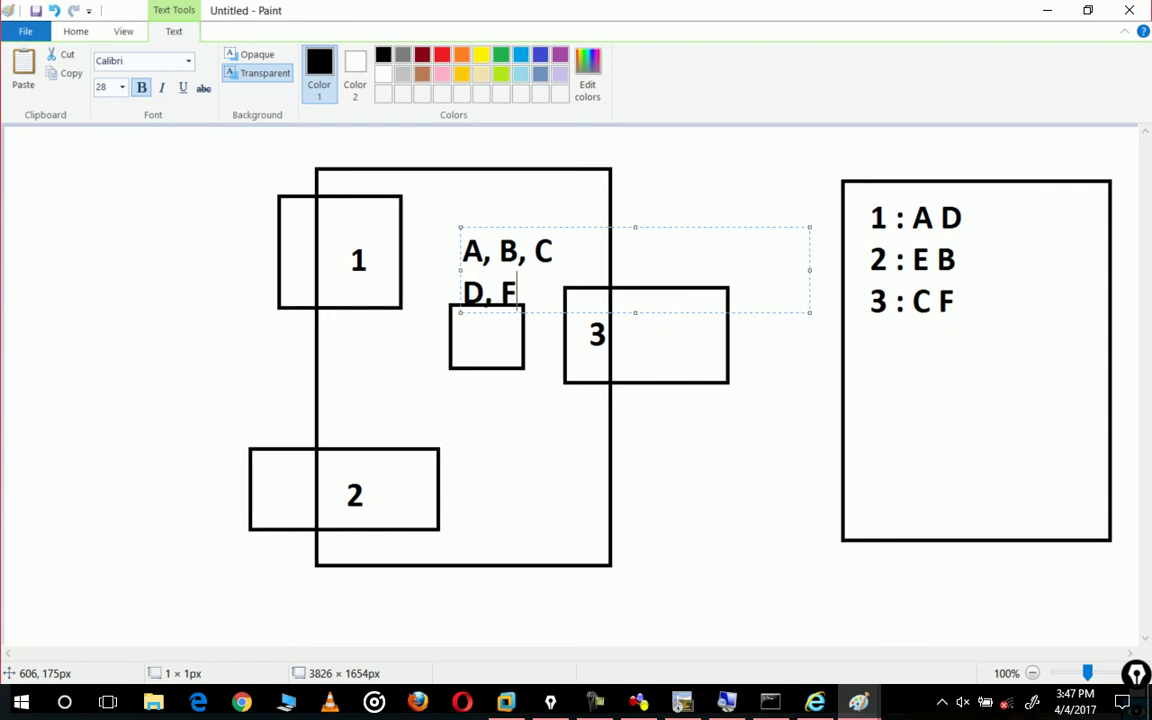
{"action": "type", "text": " E"}
{"action": "left_click_drag", "start_coordinate": [635, 227], "coordinate": [635, 203]}
{"action": "left_click", "coordinate": [738, 335]}
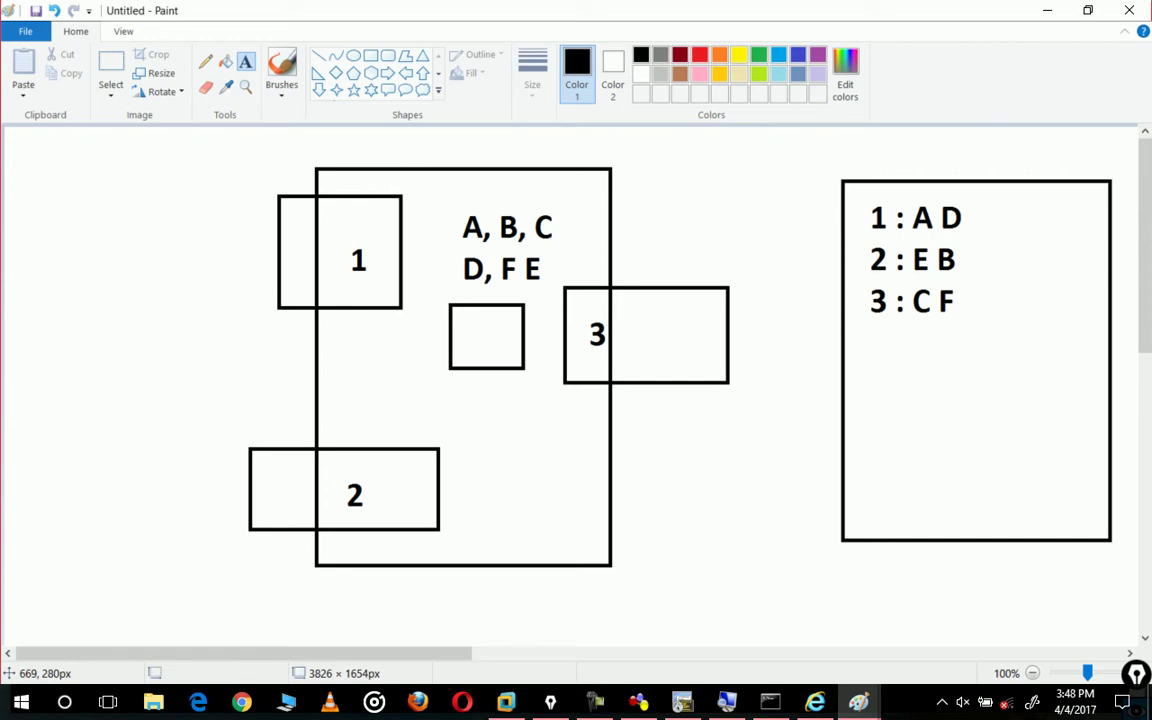
Draw a tall box on the canvas's left and stack 1, 2, 3 on separate lines inside
{"action": "left_click", "coordinate": [371, 55]}
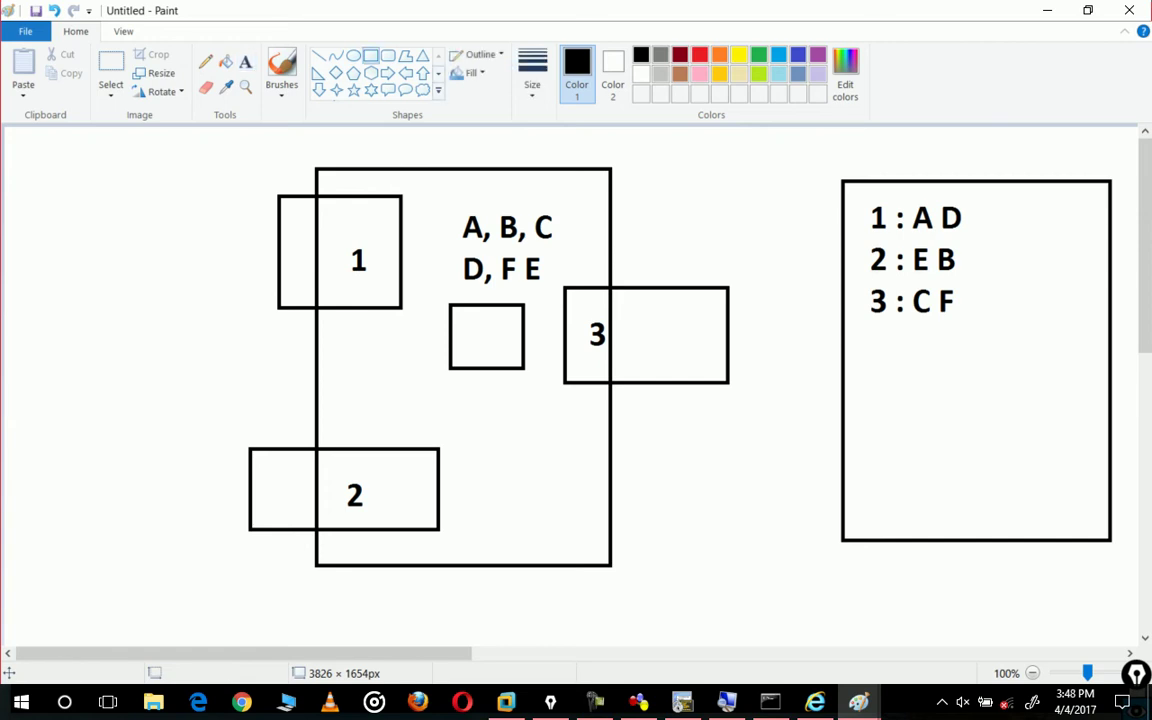
{"action": "mouse_move", "coordinate": [25, 198]}
{"action": "left_mouse_down"}
{"action": "mouse_move", "coordinate": [175, 632]}
{"action": "mouse_move", "coordinate": [211, 600]}
{"action": "left_mouse_up"}
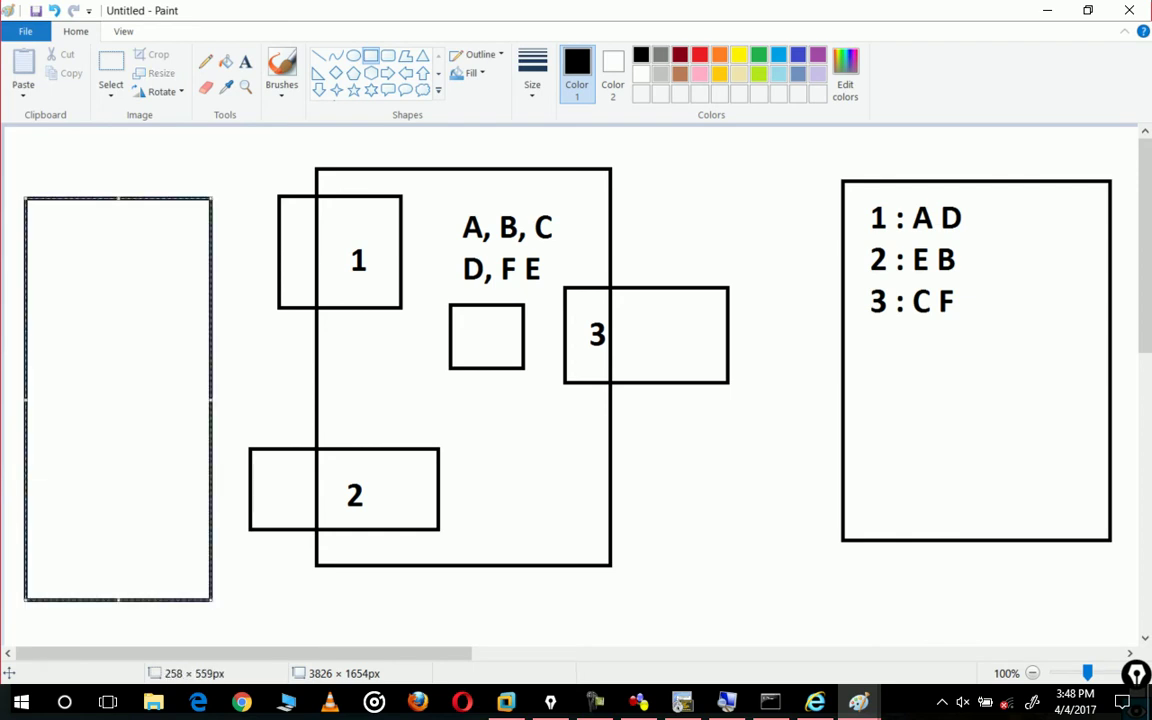
{"action": "left_click", "coordinate": [245, 61]}
{"action": "left_click", "coordinate": [57, 226]}
{"action": "type", "text": "1"}
{"action": "key", "text": "Return"}
{"action": "type", "text": "2"}
{"action": "key", "text": "Return"}
{"action": "type", "text": "3"}
{"action": "key", "text": "Return"}
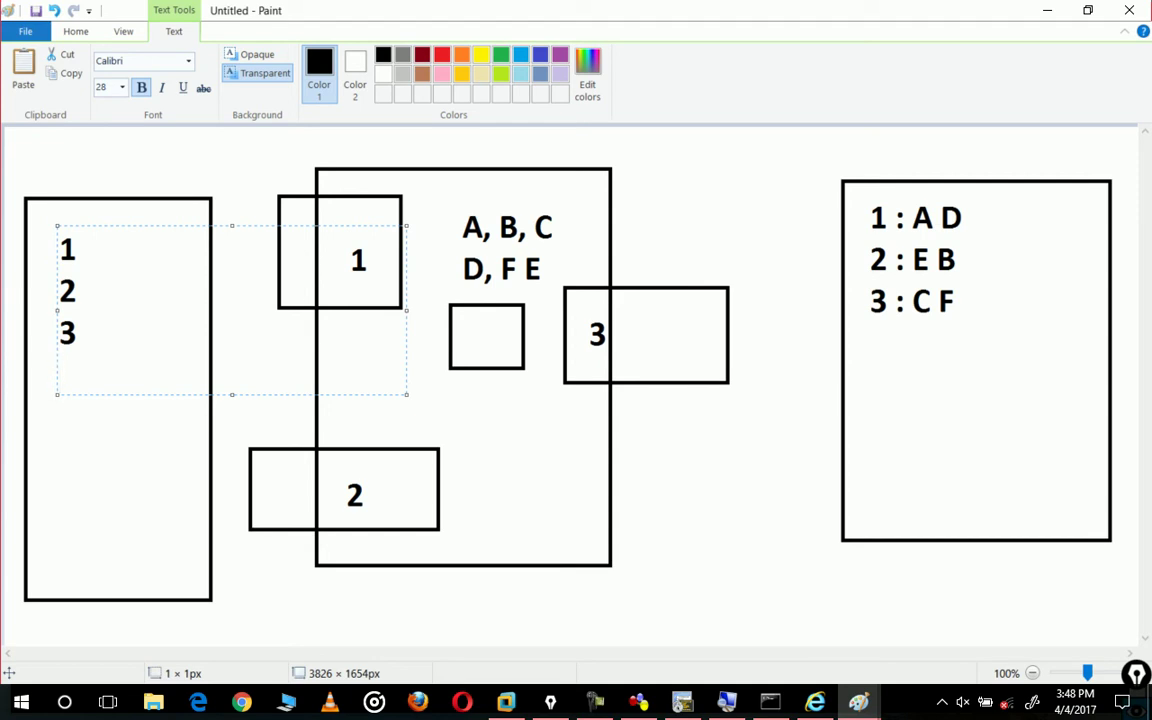
Review the R1 and R2 session output, highlighting the enable command and show priv results
{"action": "left_click", "coordinate": [682, 703]}
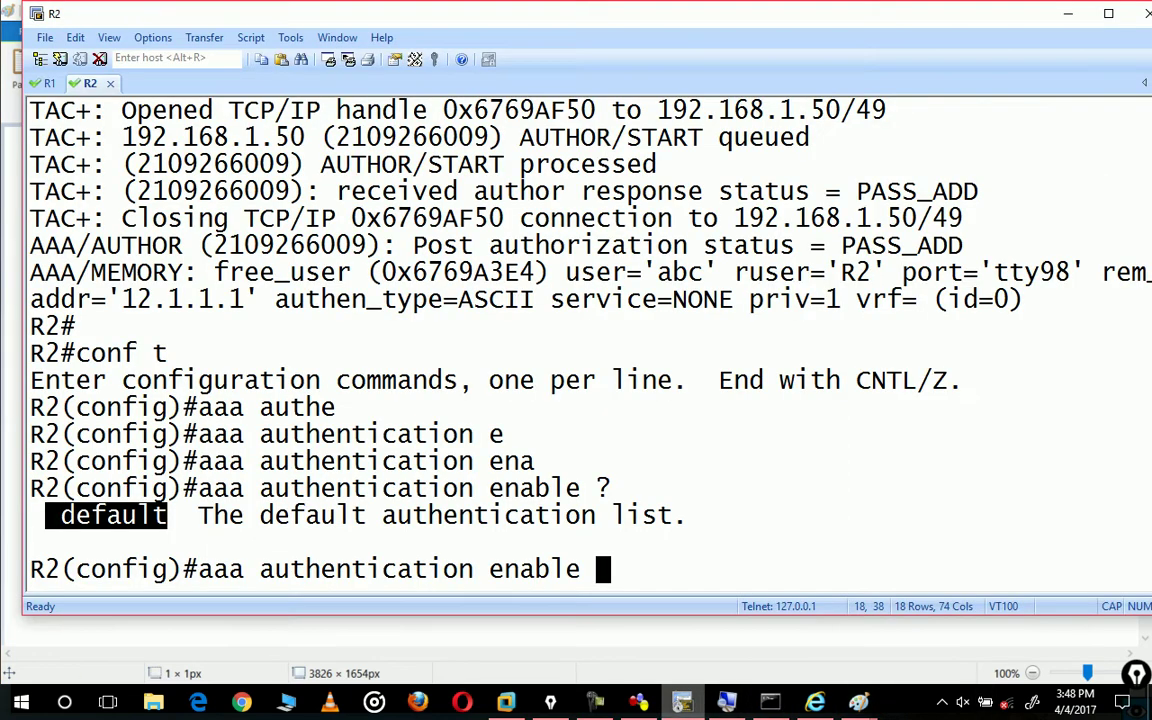
{"action": "key", "text": "ctrl+Tab"}
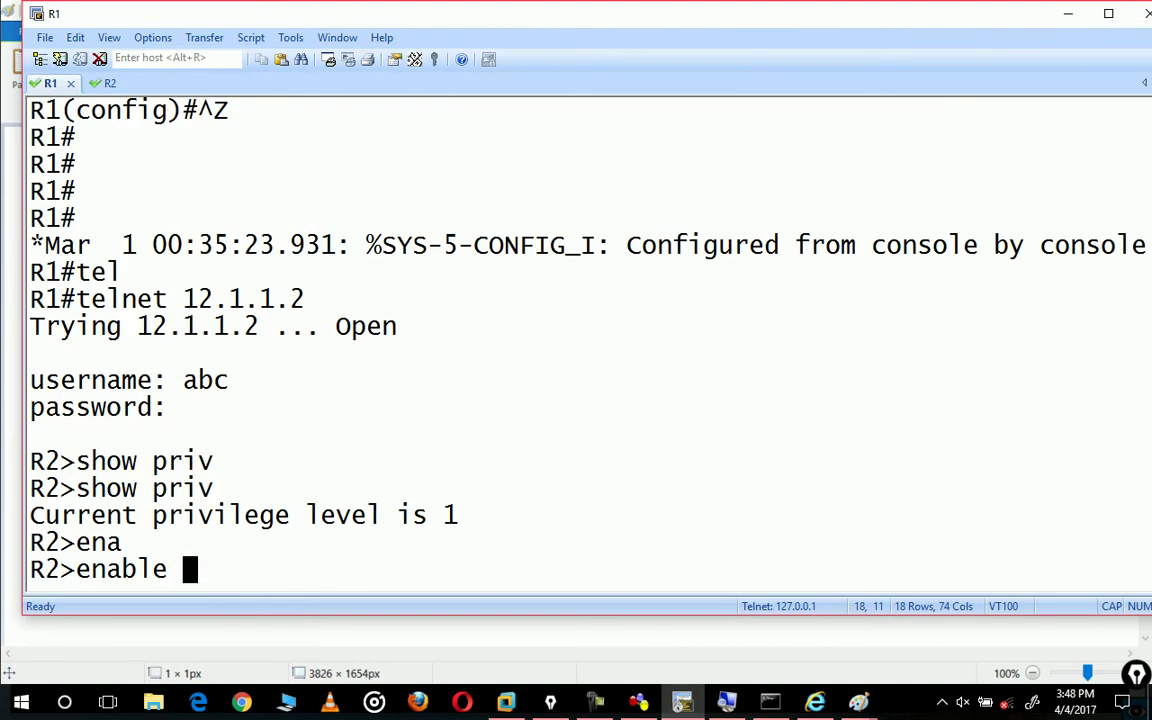
{"action": "double_click", "coordinate": [121, 569]}
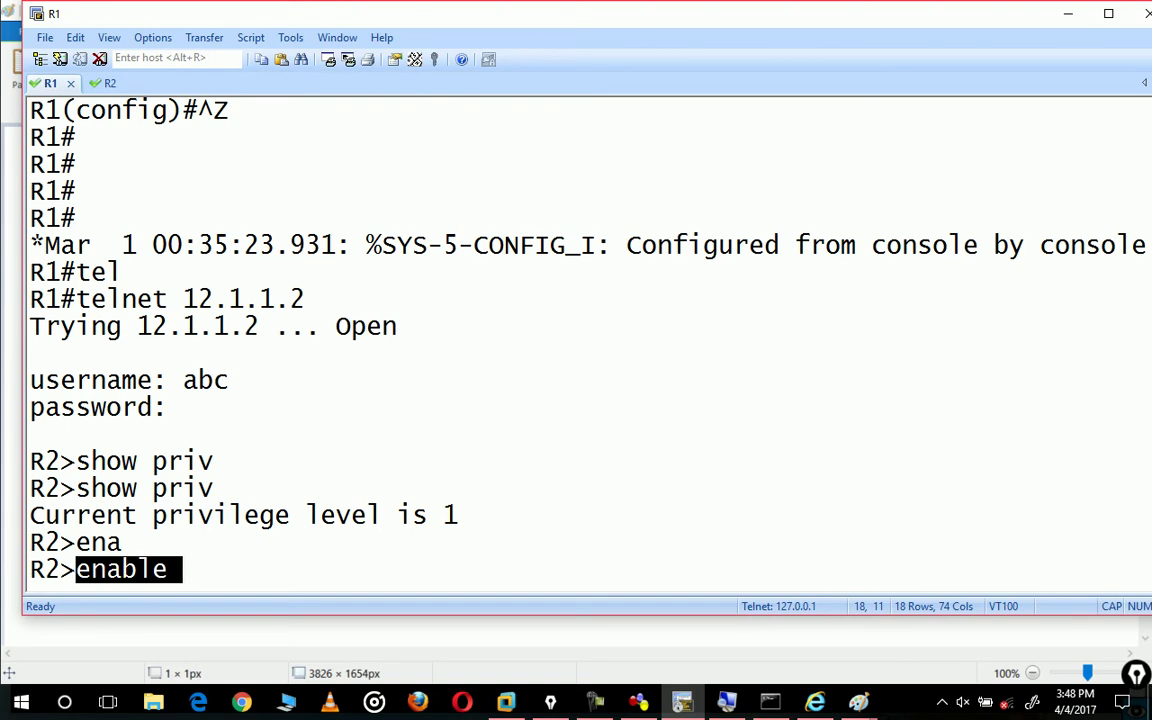
{"action": "left_click_drag", "start_coordinate": [76, 569], "coordinate": [168, 569]}
{"action": "left_click_drag", "start_coordinate": [30, 108], "coordinate": [213, 461]}
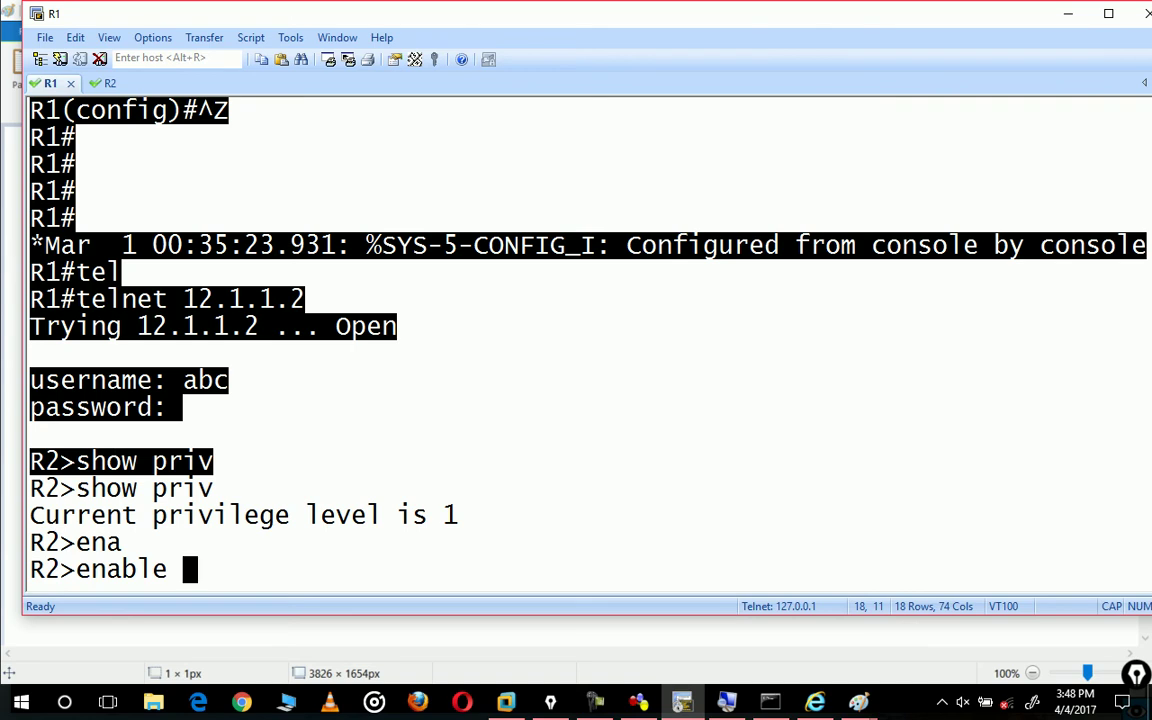
{"action": "key", "text": "alt+2"}
{"action": "left_click_drag", "start_coordinate": [490, 569], "coordinate": [605, 569]}
{"action": "left_click", "coordinate": [605, 569]}
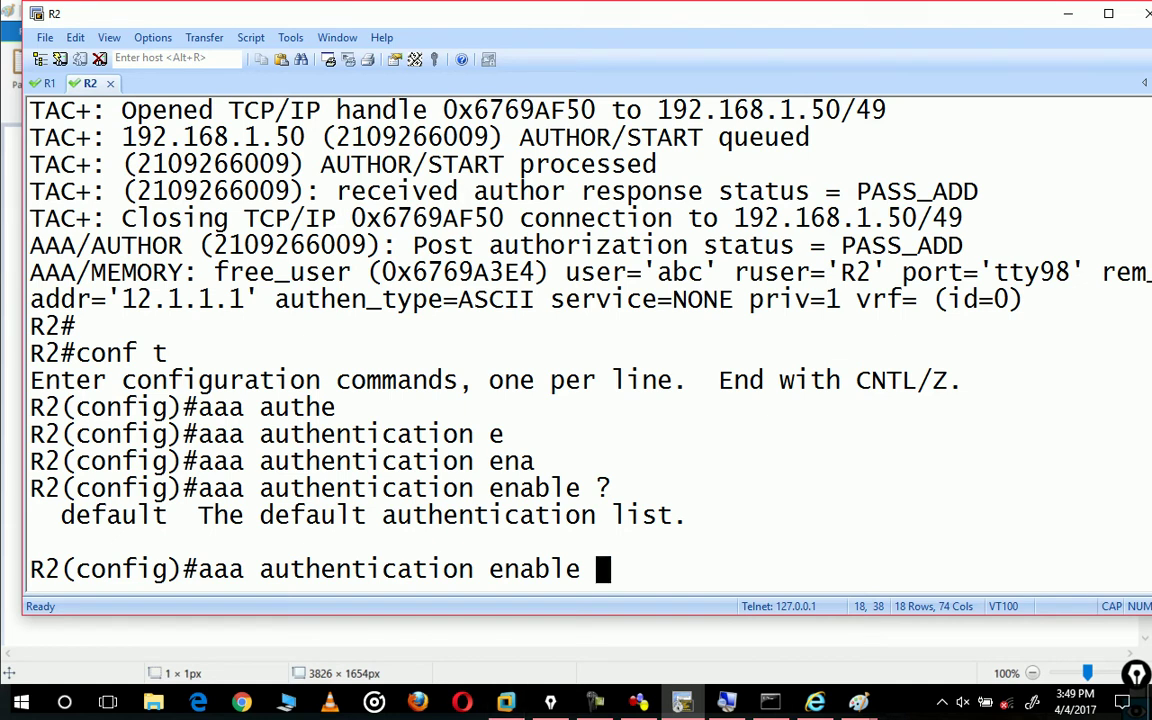
Mark the default option, print fresh R2> prompts in R1's telnet, then view the Paint diagram
{"action": "left_click_drag", "start_coordinate": [45, 514], "coordinate": [167, 514]}
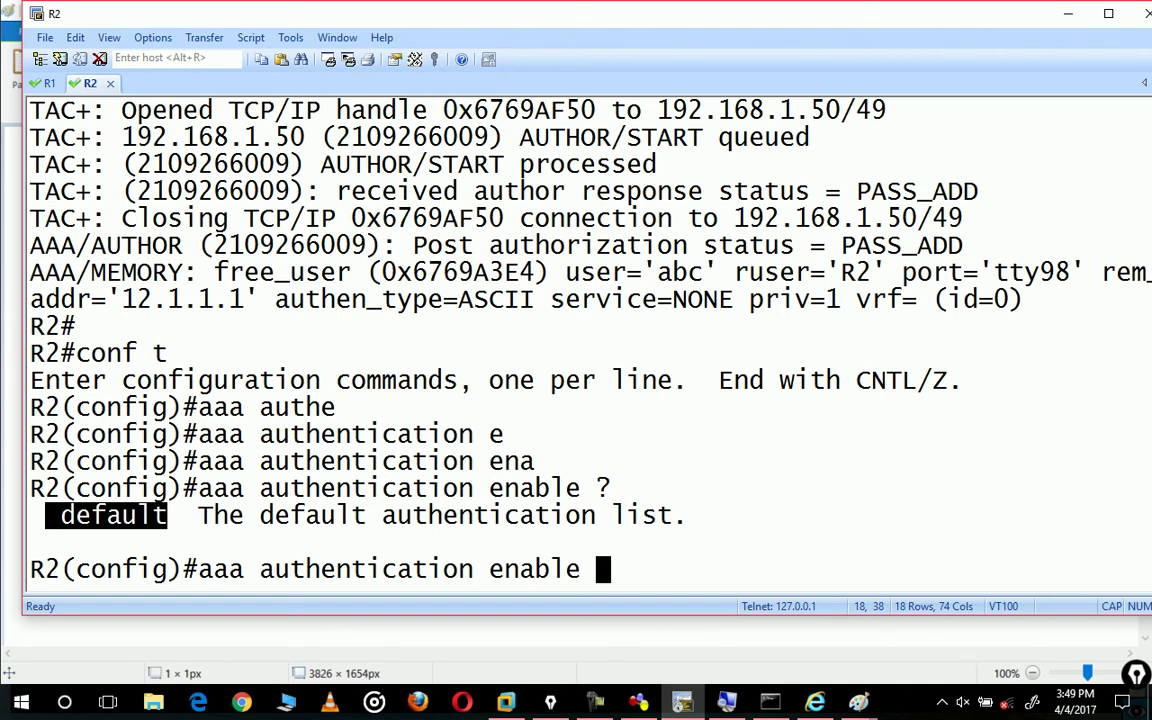
{"action": "key", "text": "alt+1"}
{"action": "key", "text": "Return"}
{"action": "key", "text": "Return"}
{"action": "key", "text": "Return"}
{"action": "key", "text": "Return"}
{"action": "key", "text": "Return"}
{"action": "key", "text": "Return"}
{"action": "key", "text": "Return"}
{"action": "key", "text": "Return"}
{"action": "key", "text": "Return"}
{"action": "key", "text": "Return"}
{"action": "key", "text": "Return"}
{"action": "key", "text": "Return"}
{"action": "key", "text": "Return"}
{"action": "key", "text": "Return"}
{"action": "key", "text": "Return"}
{"action": "key", "text": "Return"}
{"action": "key", "text": "Return"}
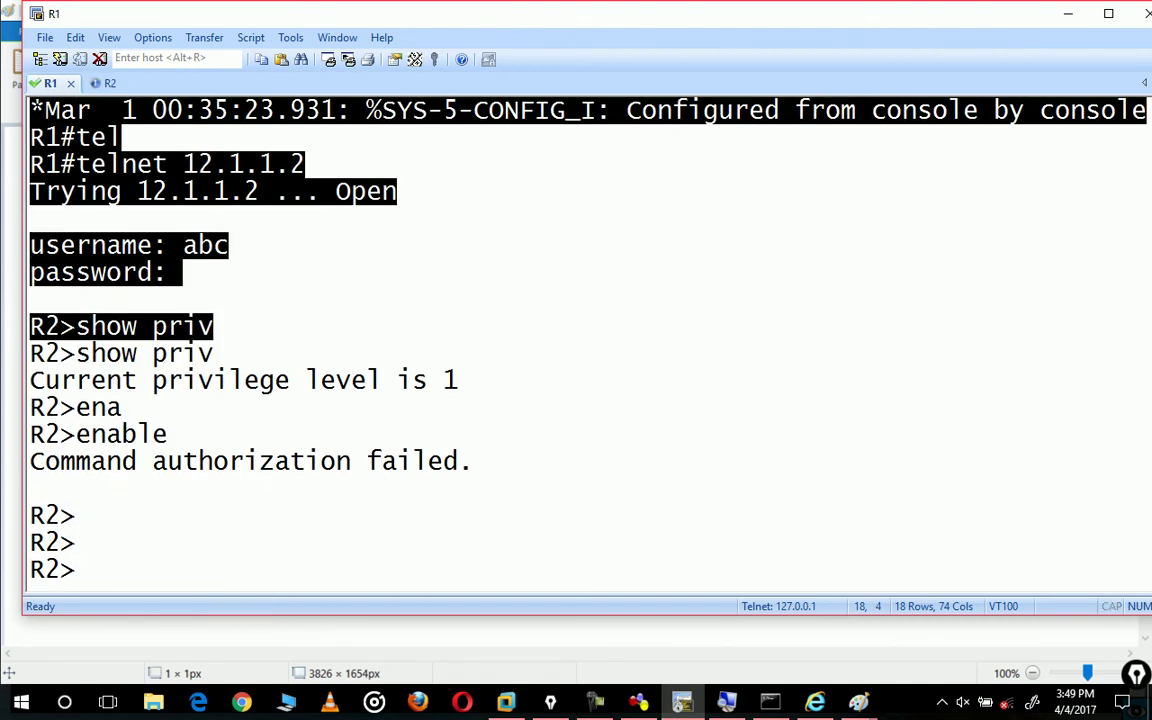
{"action": "key", "text": "Return"}
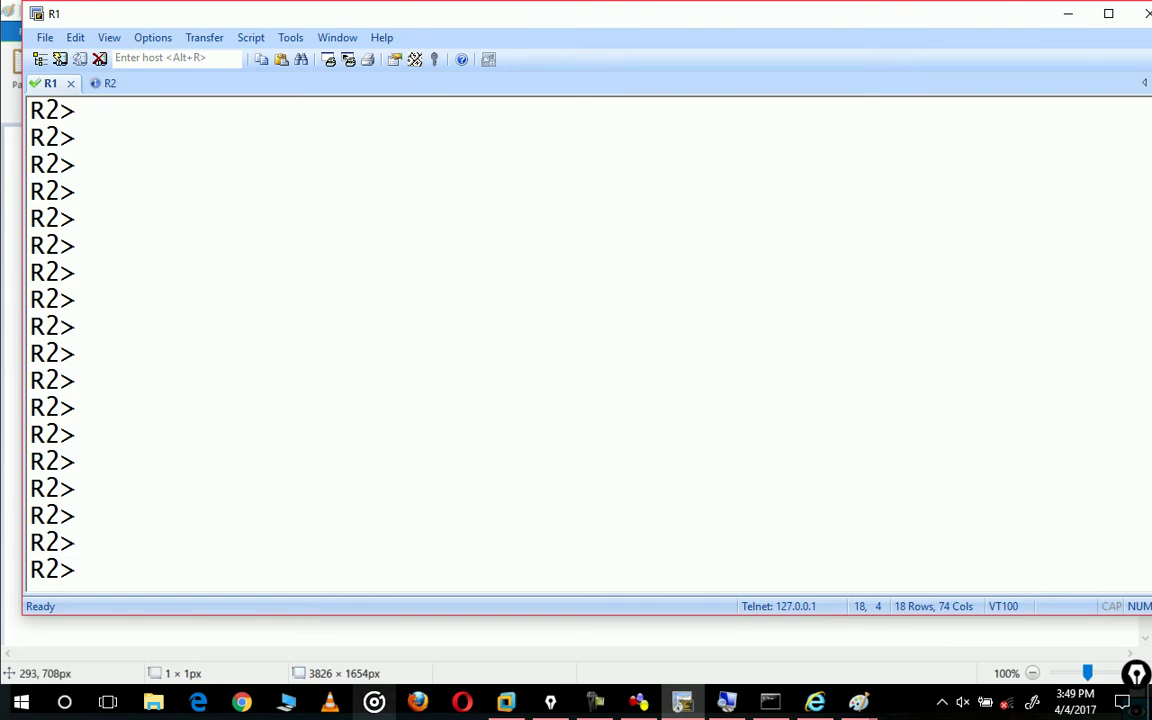
{"action": "key", "text": "alt+Tab"}
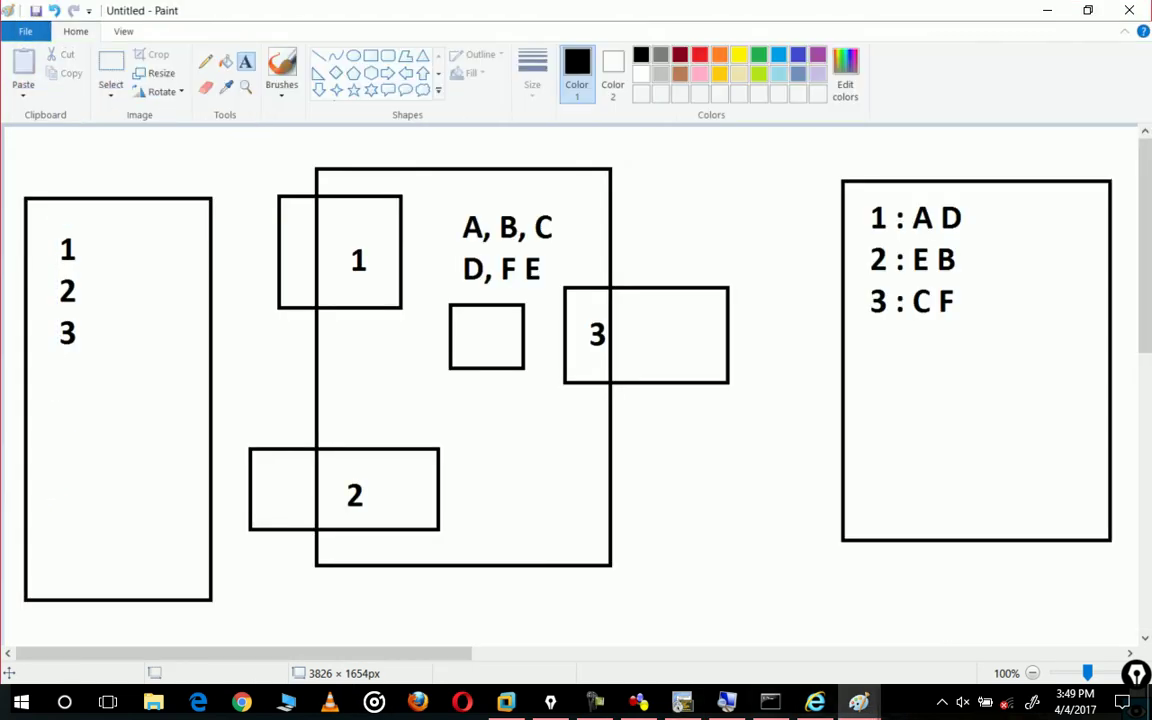
Configure 'aaa authentication enable default group tacacs+' on R2 and exit to the R2# prompt
{"action": "mouse_move", "coordinate": [682, 702]}
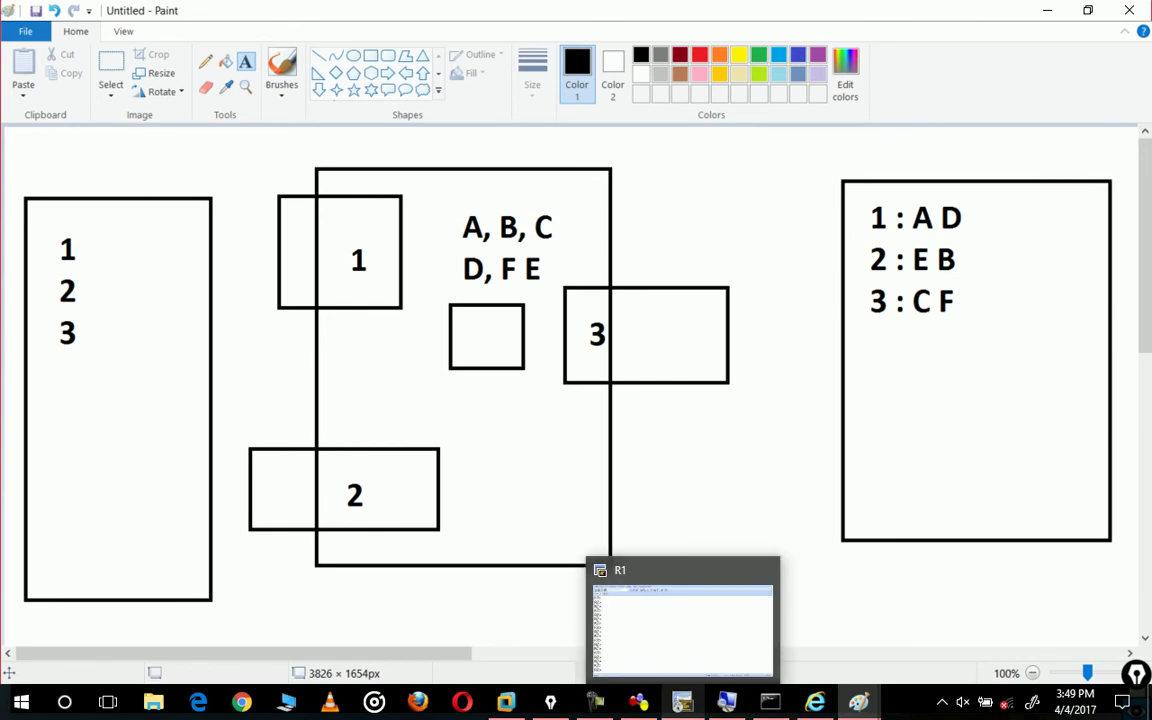
{"action": "left_click", "coordinate": [682, 630]}
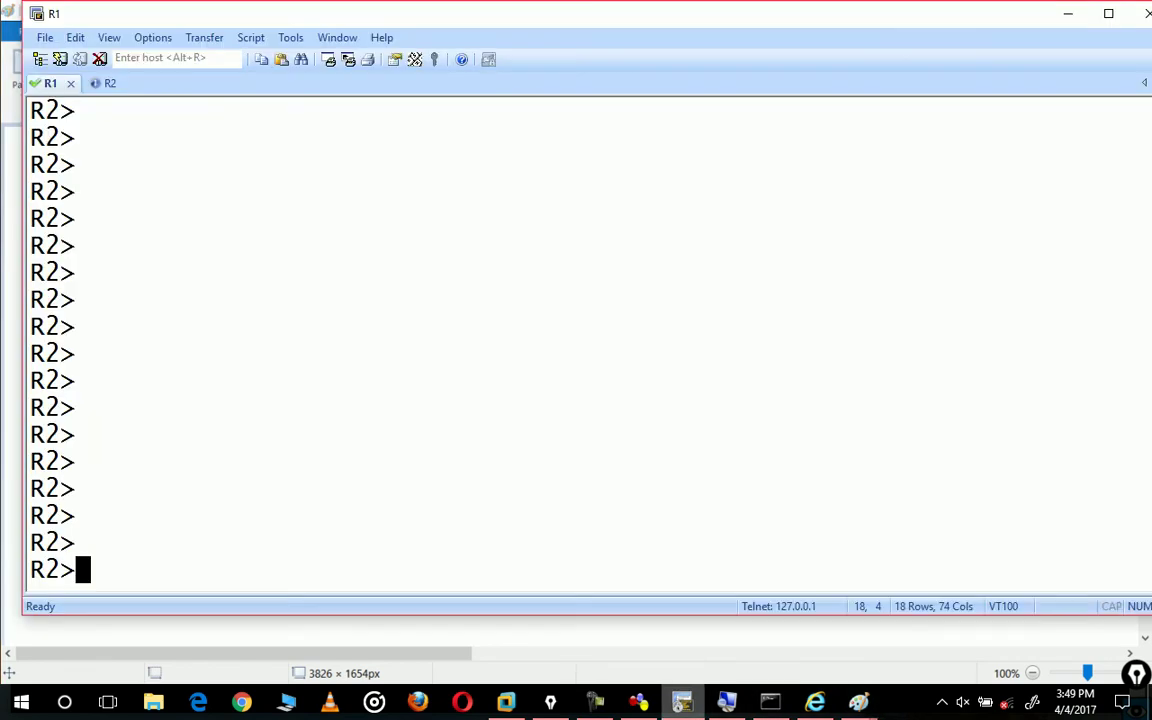
{"action": "left_click", "coordinate": [88, 83]}
{"action": "type", "text": "default"}
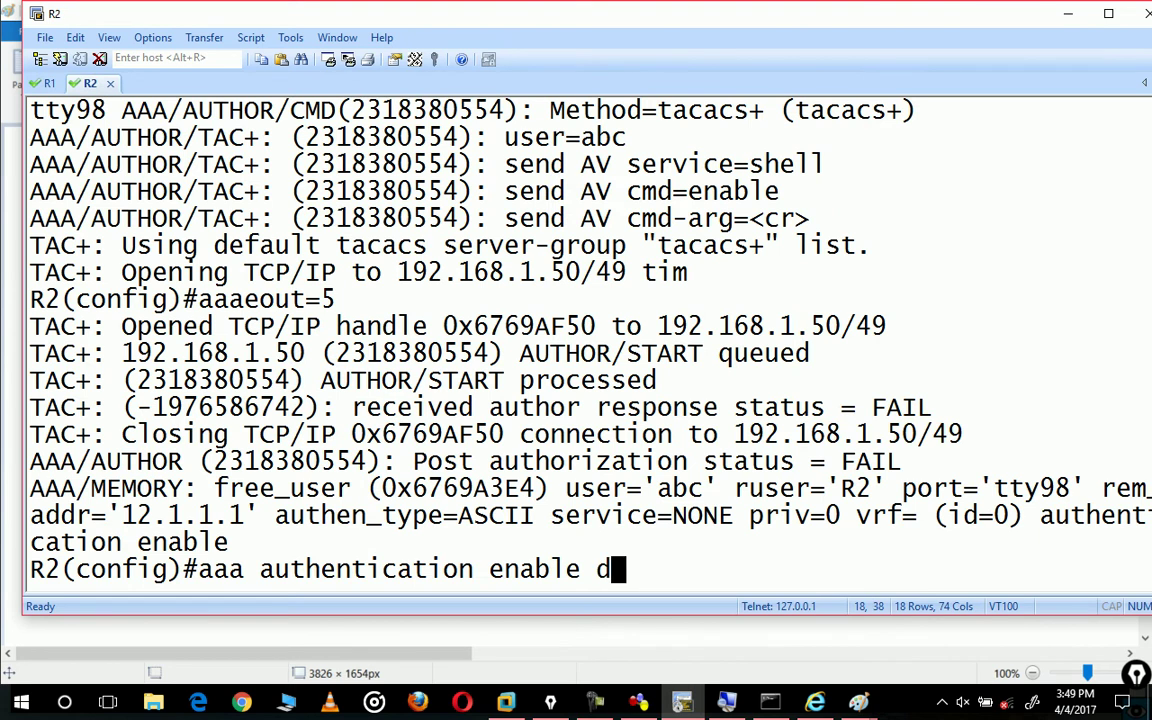
{"action": "key", "text": "Tab"}
{"action": "type", "text": "g"}
{"action": "key", "text": "Tab"}
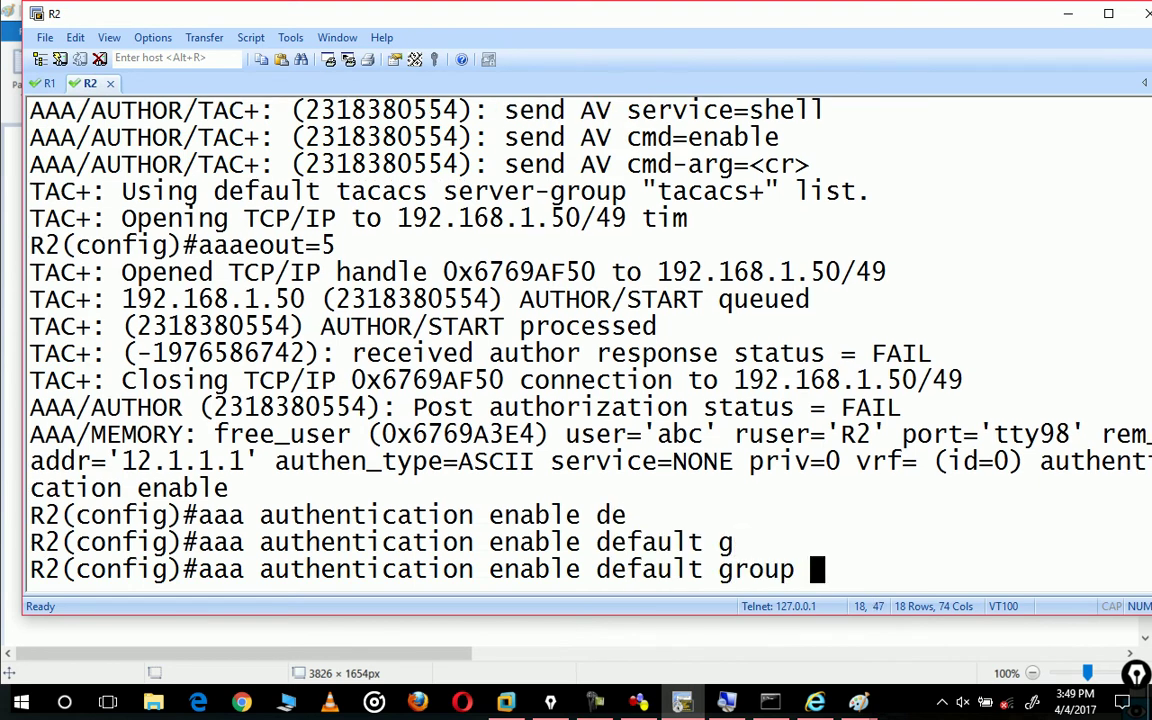
{"action": "type", "text": "t"}
{"action": "key", "text": "Tab"}
{"action": "key", "text": "Return"}
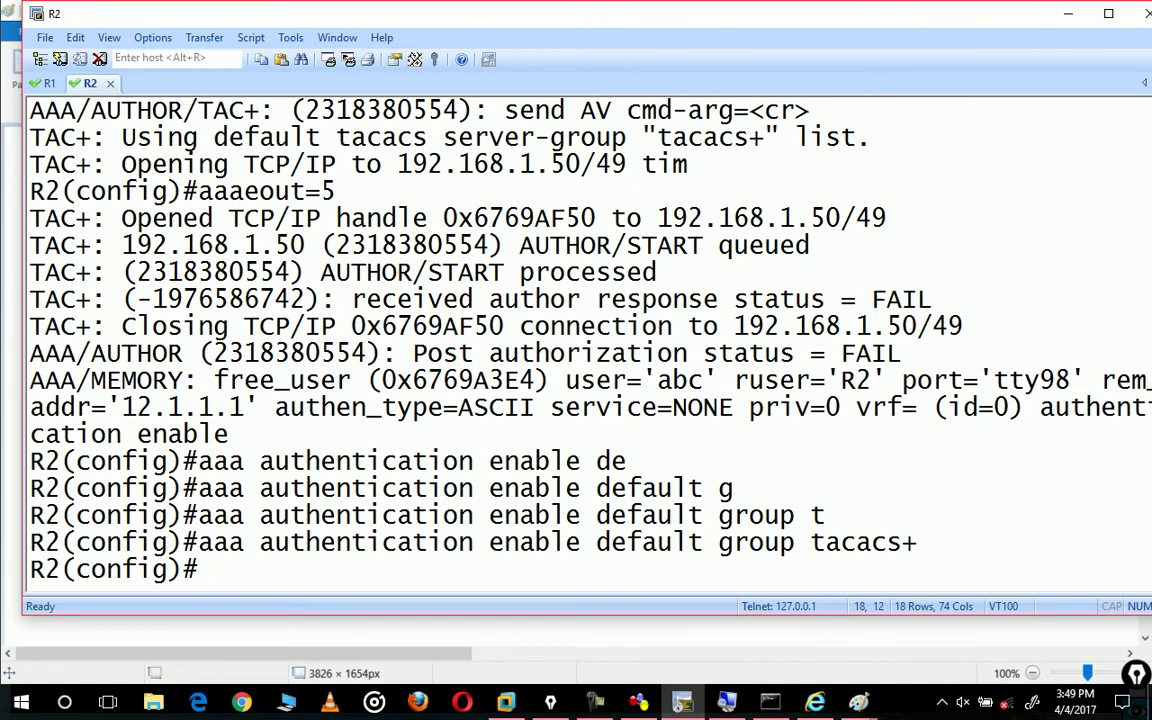
{"action": "key", "text": "ctrl+z"}
{"action": "key", "text": "Return"}
{"action": "key", "text": "Return"}
{"action": "key", "text": "Return"}
{"action": "key", "text": "Return"}
{"action": "key", "text": "Return"}
{"action": "key", "text": "Return"}
{"action": "key", "text": "Return"}
{"action": "key", "text": "Return"}
{"action": "key", "text": "Return"}
{"action": "key", "text": "Return"}
{"action": "key", "text": "Return"}
{"action": "key", "text": "Return"}
{"action": "key", "text": "Return"}
{"action": "key", "text": "Return"}
{"action": "key", "text": "Return"}
{"action": "key", "text": "Return"}
{"action": "key", "text": "Return"}
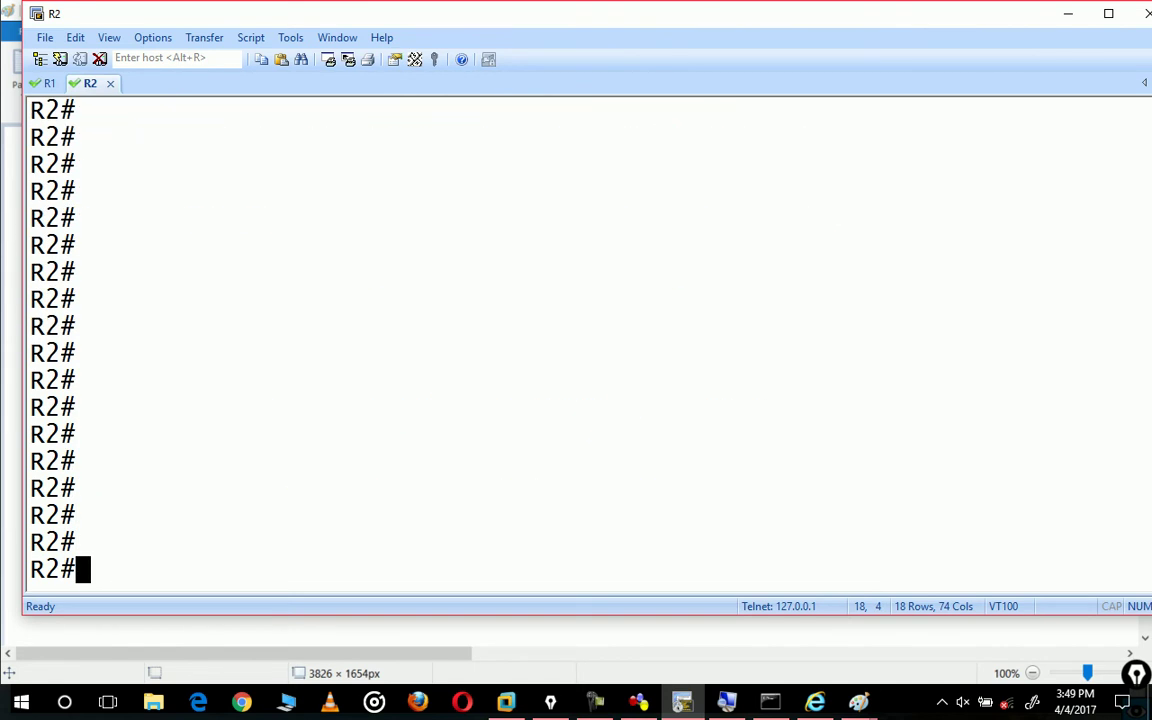
{"action": "key", "text": "alt+1"}
Run enable 10 on R1 and note the 'Command authorization failed' message
{"action": "type", "text": "ena"}
{"action": "key", "text": "Tab"}
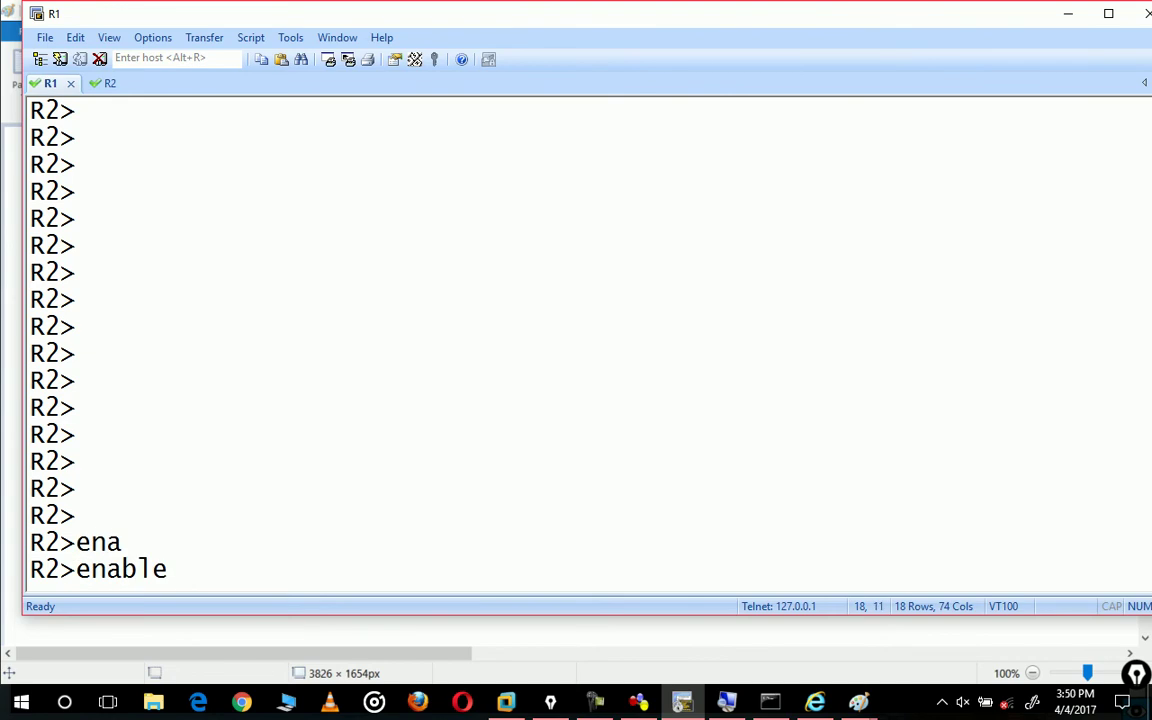
{"action": "type", "text": "10"}
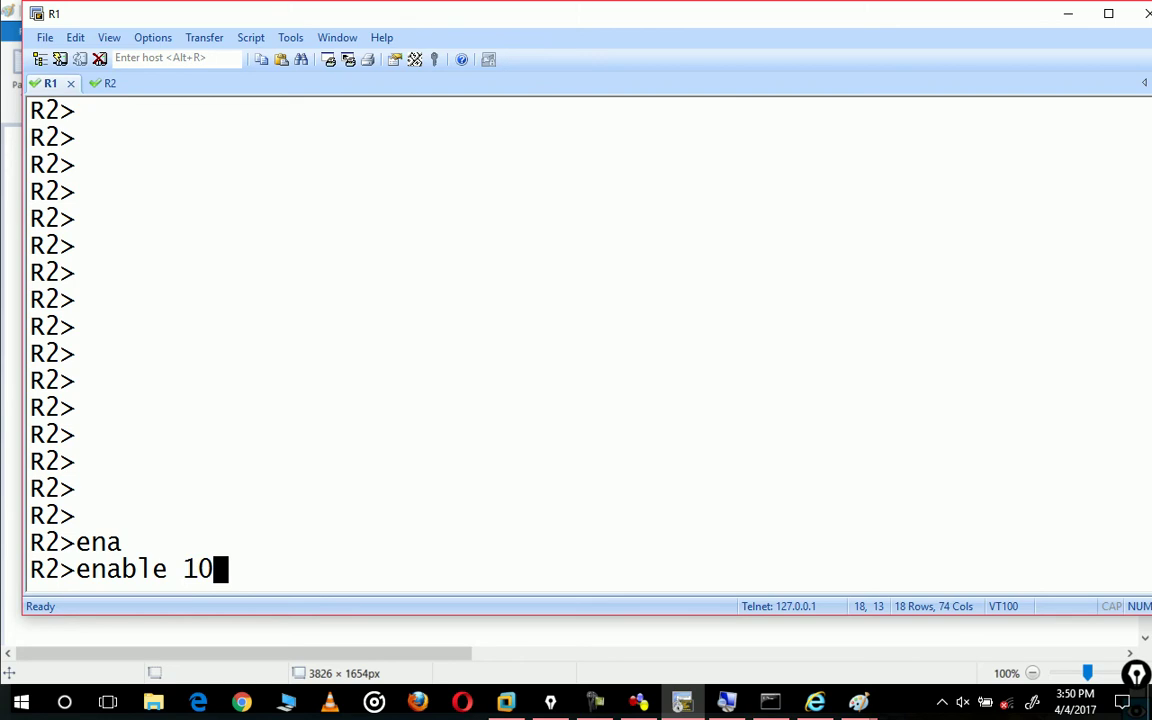
{"action": "key", "text": "Return"}
{"action": "left_click_drag", "start_coordinate": [30, 514], "coordinate": [471, 514]}
Inspect R2's debug for user abc, service shell, command enable and argument 10
{"action": "left_click", "coordinate": [104, 83]}
{"action": "scroll", "coordinate": [580, 340], "scroll_direction": "up", "scroll_amount": 7}
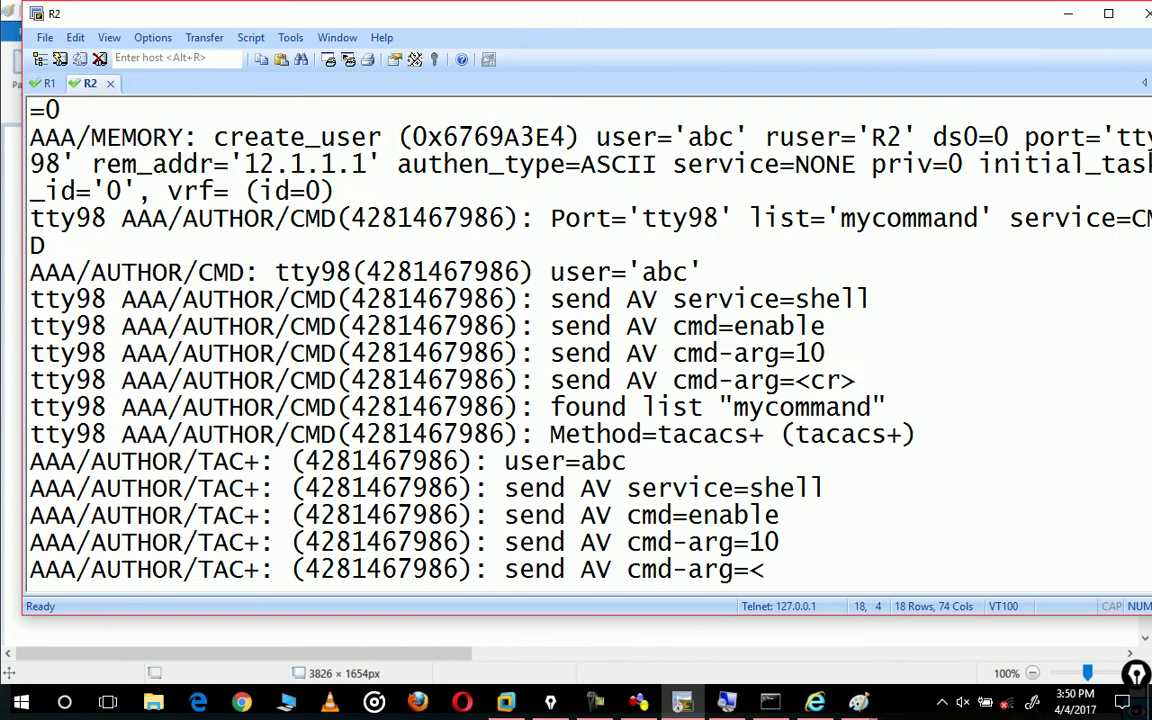
{"action": "left_click_drag", "start_coordinate": [322, 299], "coordinate": [565, 299]}
{"action": "scroll", "coordinate": [565, 299], "scroll_direction": "down", "scroll_amount": 2}
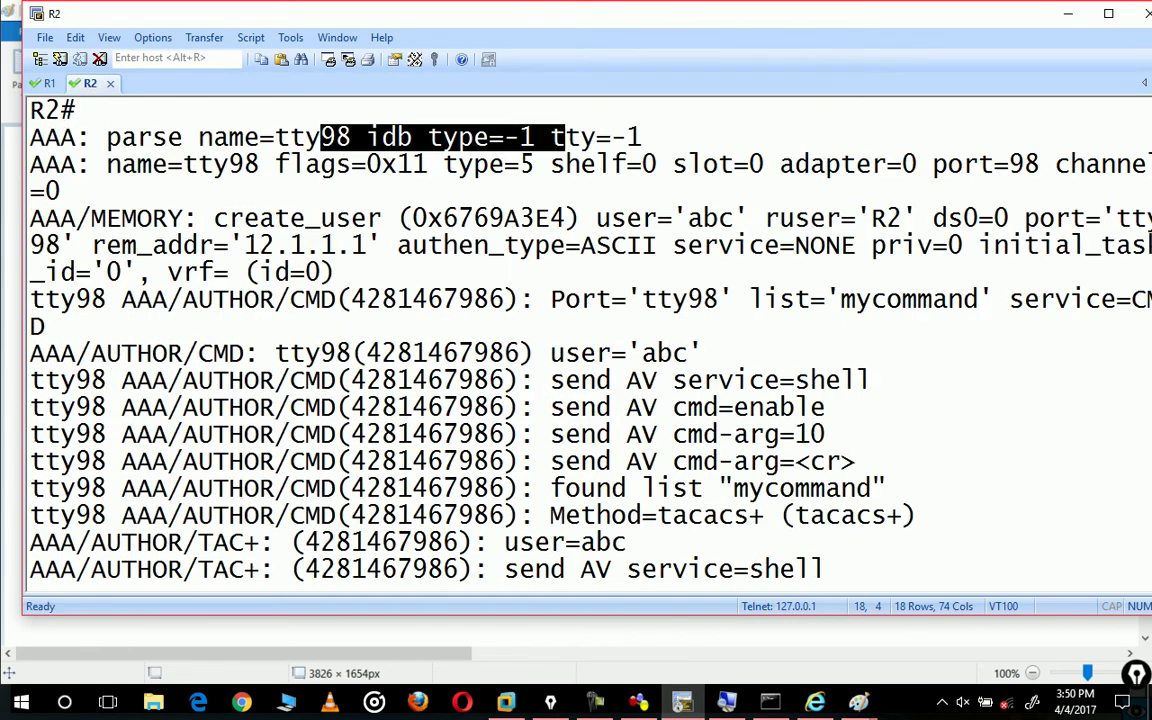
{"action": "double_click", "coordinate": [664, 353]}
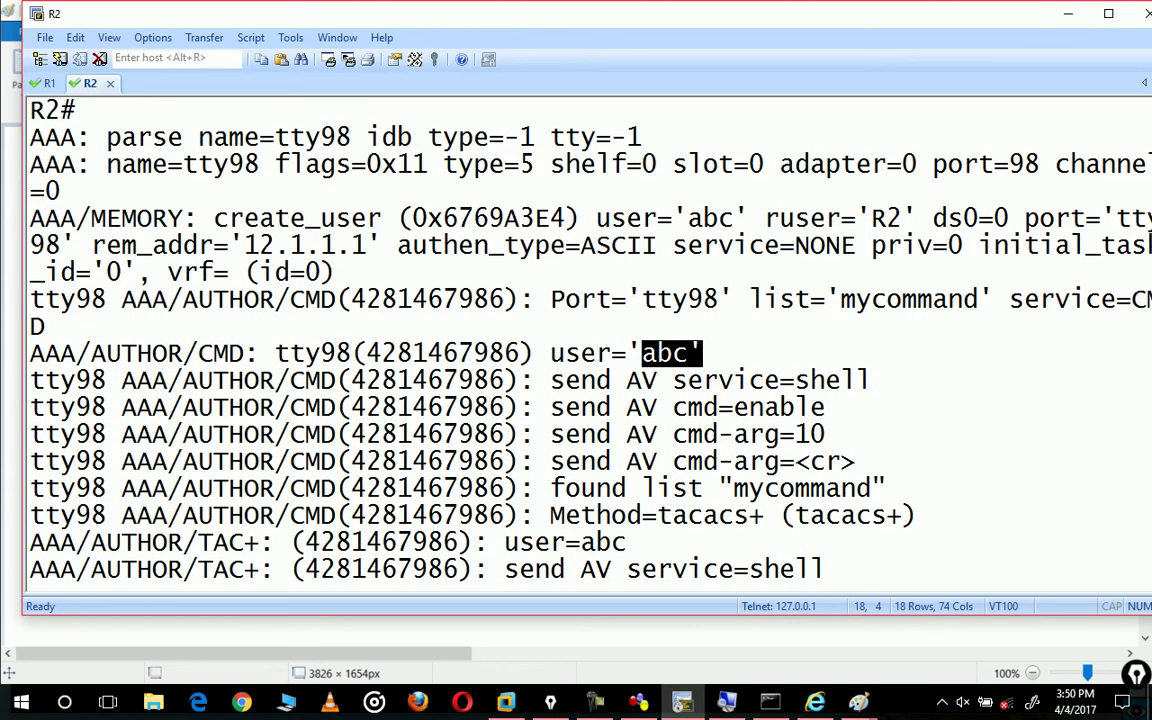
{"action": "double_click", "coordinate": [832, 380]}
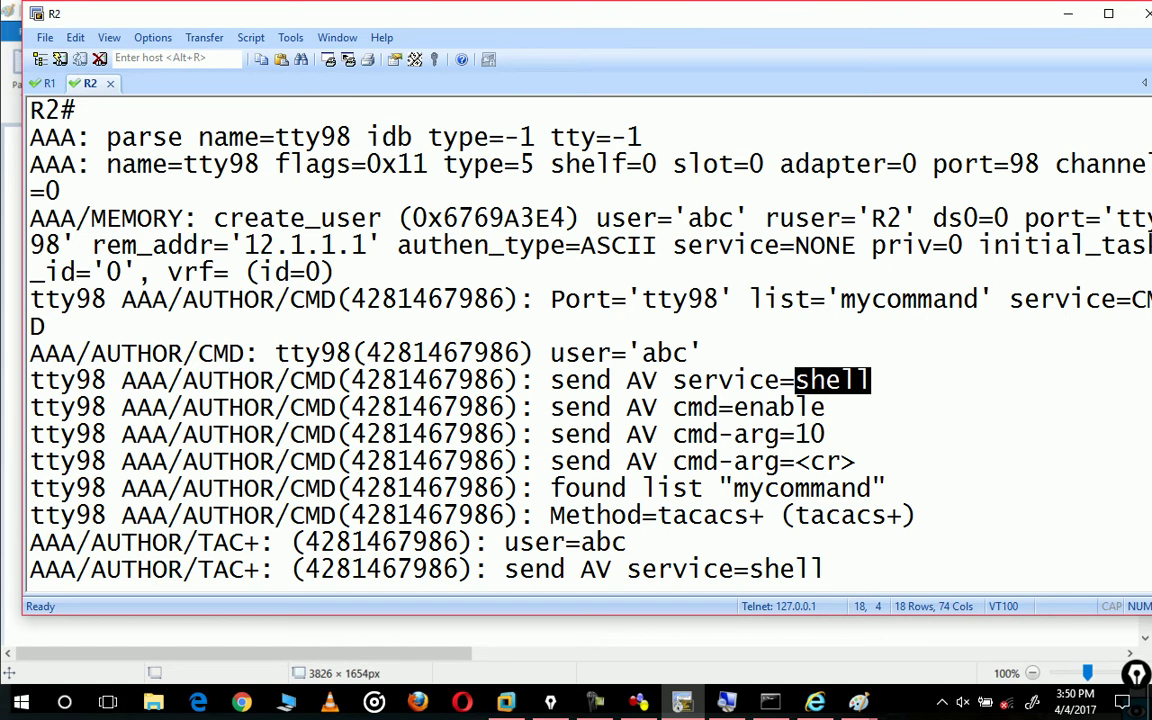
{"action": "double_click", "coordinate": [779, 407]}
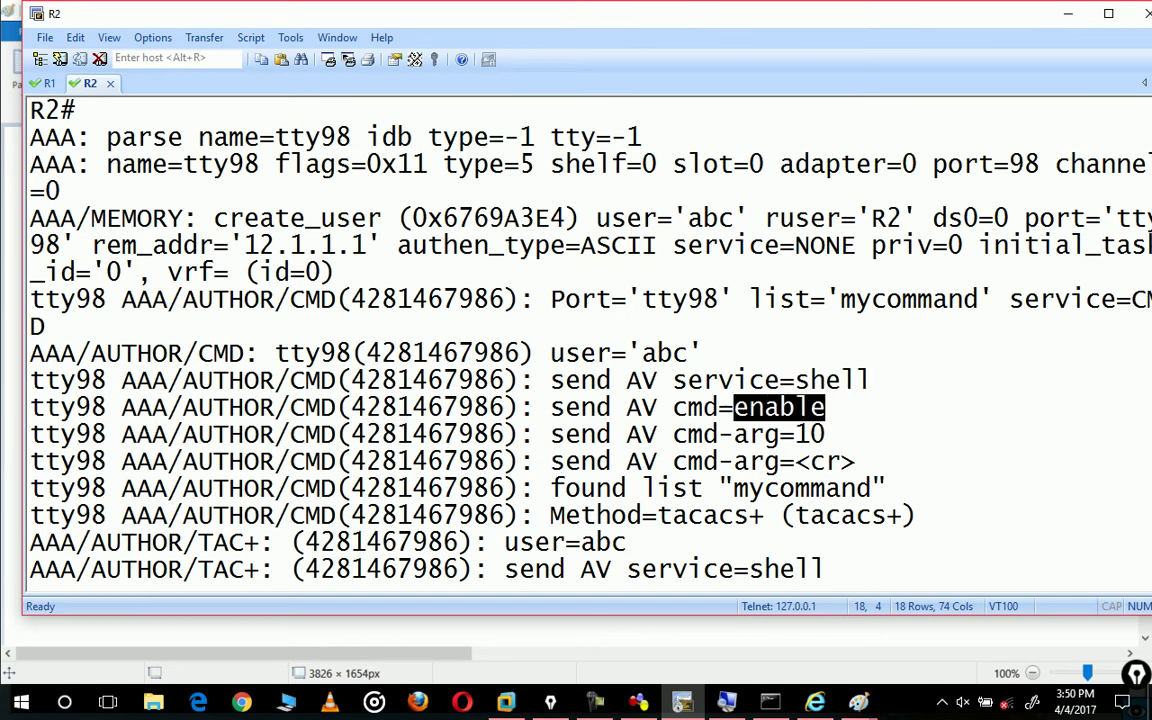
{"action": "double_click", "coordinate": [809, 434]}
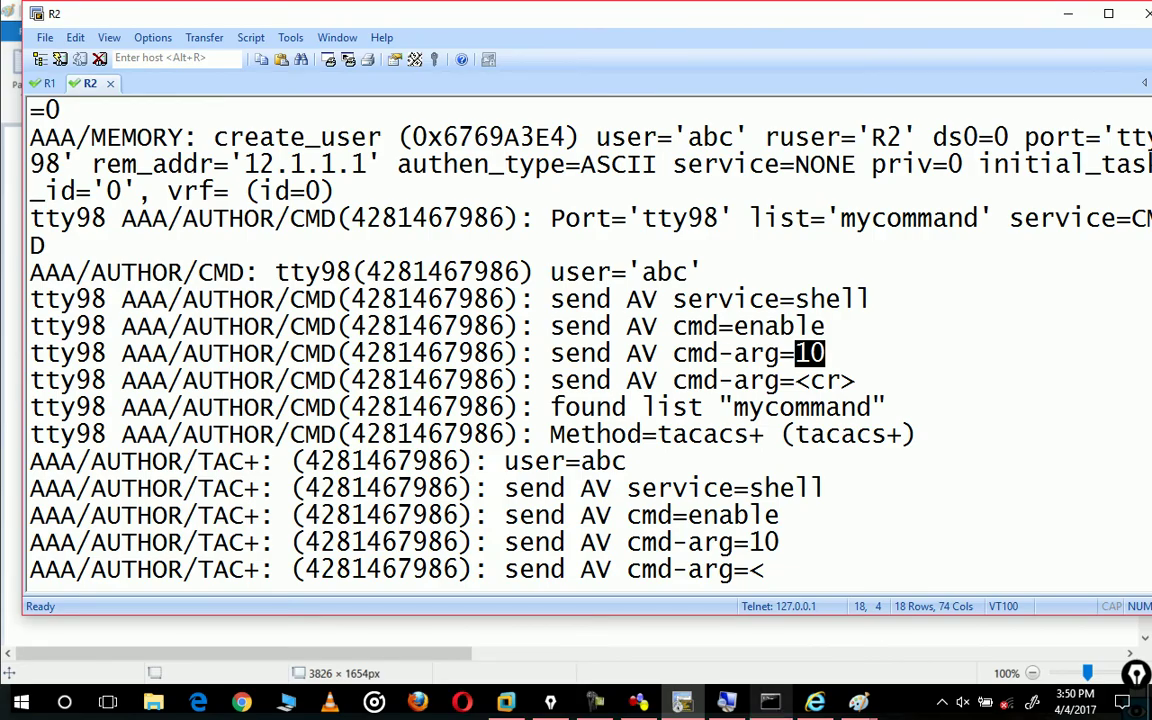
{"action": "key", "text": "alt+Tab"}
{"action": "left_click", "coordinate": [116, 176]}
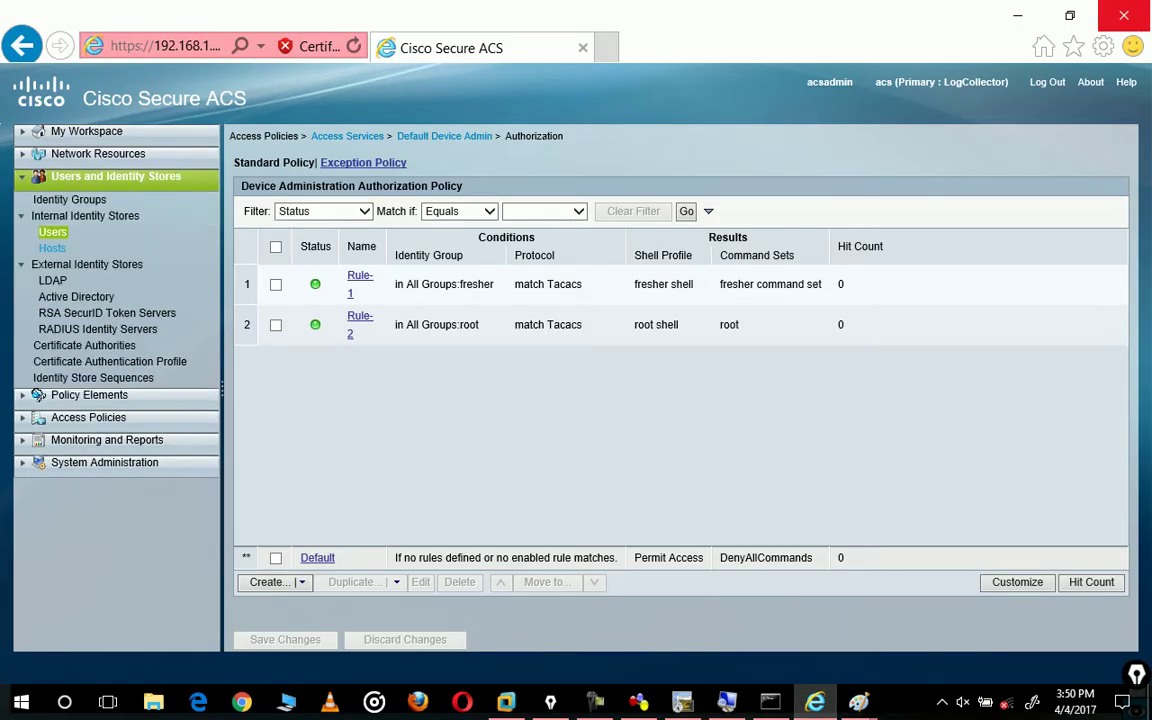
Open the fresher command set under Policy Elements and magnify its command rules table
{"action": "double_click", "coordinate": [476, 284]}
{"action": "left_click", "coordinate": [89, 395]}
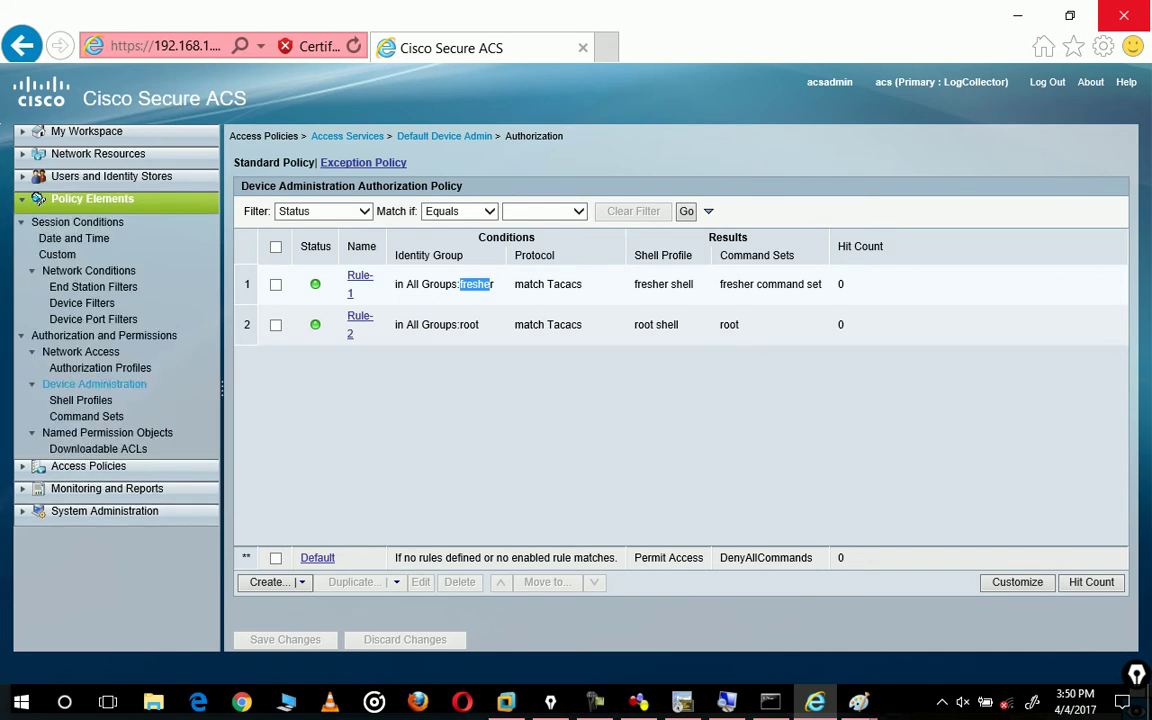
{"action": "left_click", "coordinate": [86, 416]}
{"action": "left_click", "coordinate": [326, 259]}
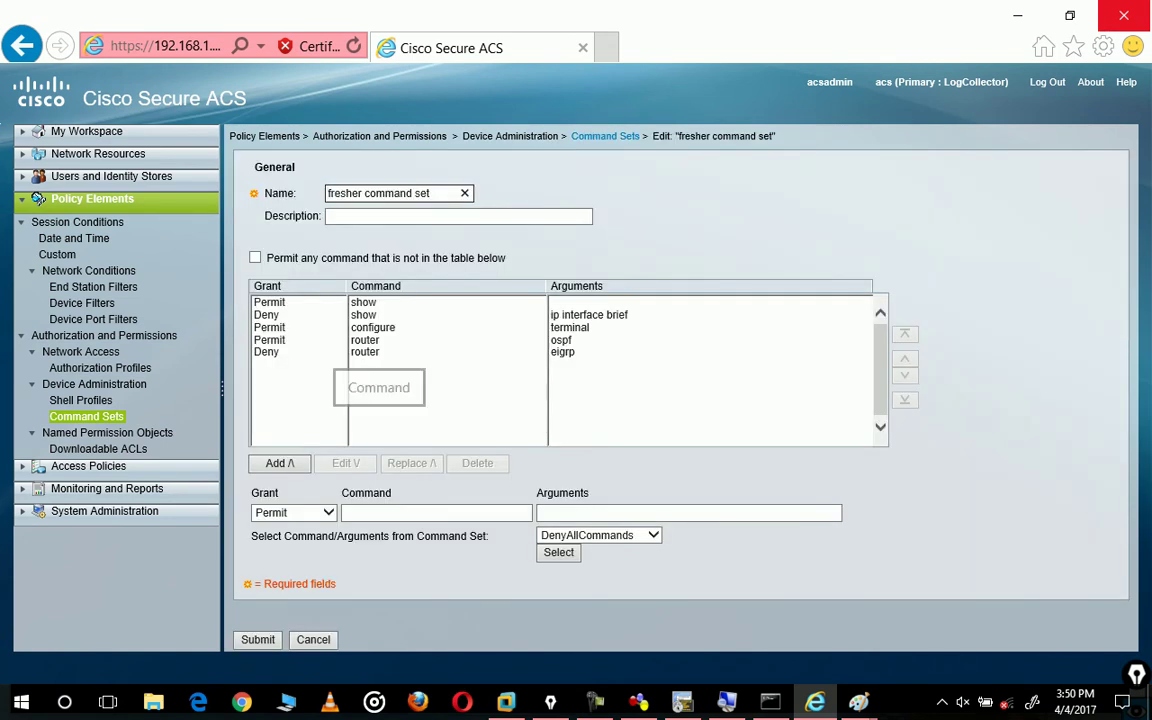
{"action": "left_click", "coordinate": [727, 703]}
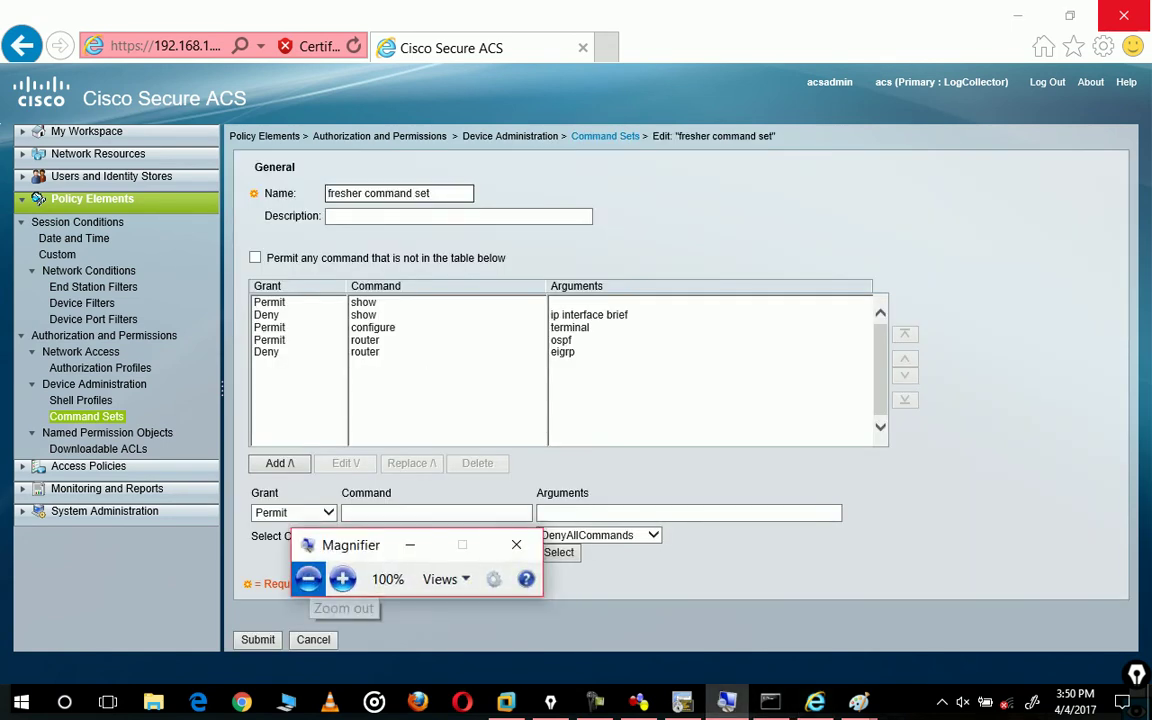
{"action": "left_click", "coordinate": [343, 579]}
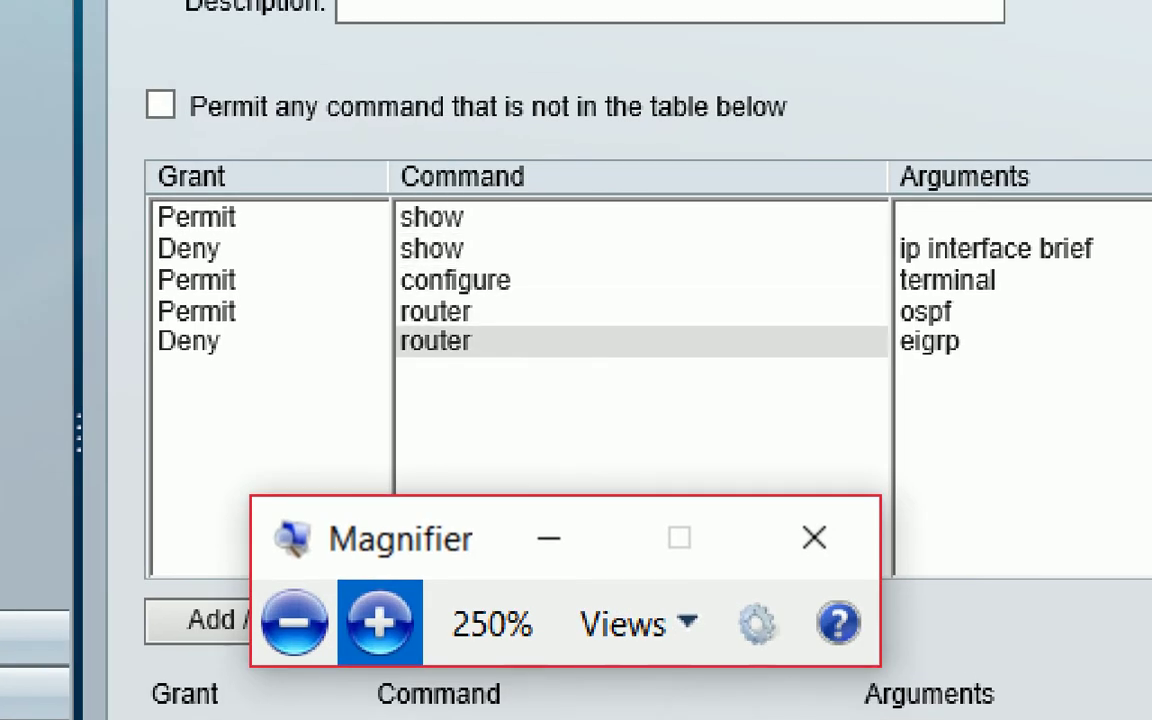
{"action": "left_click", "coordinate": [294, 622]}
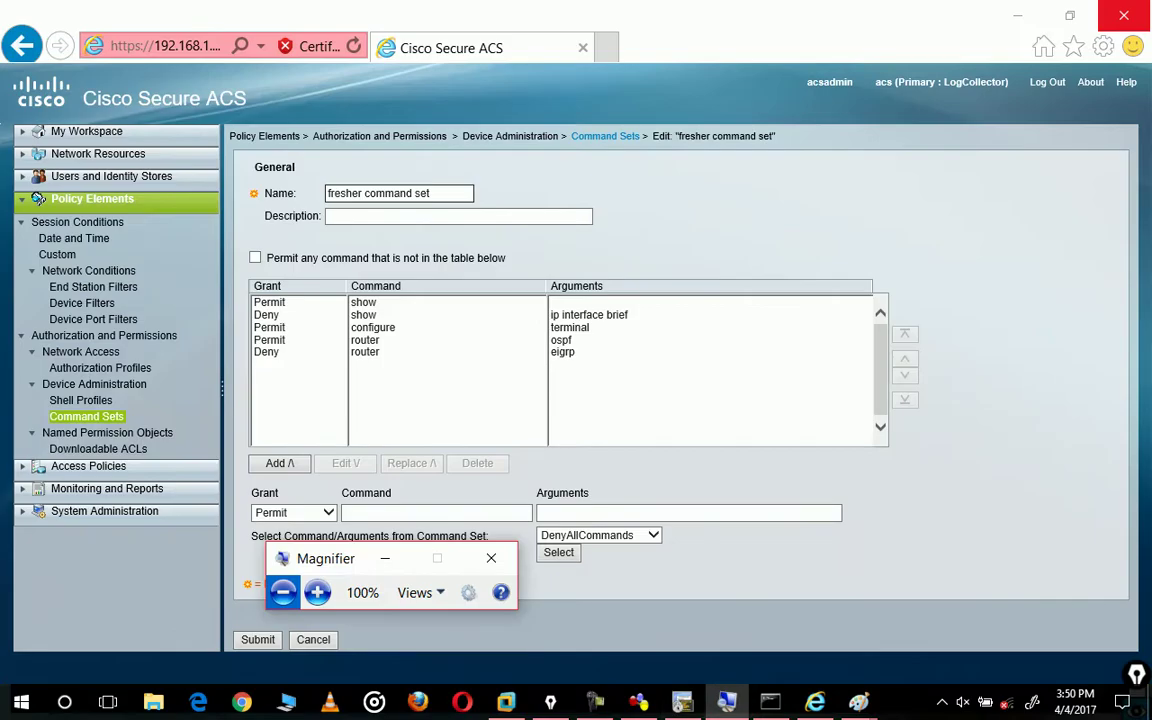
Check the authorization status = FAIL result in the terminals, then return to the ACS form
{"action": "key", "text": "alt+Tab"}
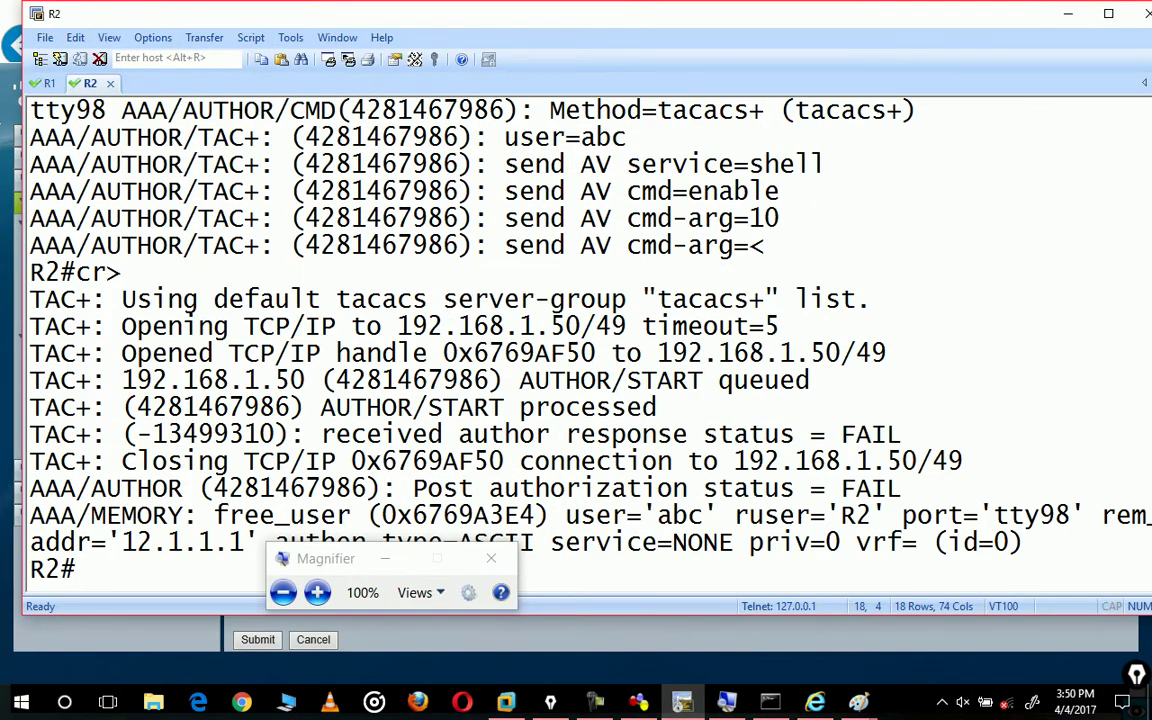
{"action": "left_click_drag", "start_coordinate": [489, 488], "coordinate": [901, 488]}
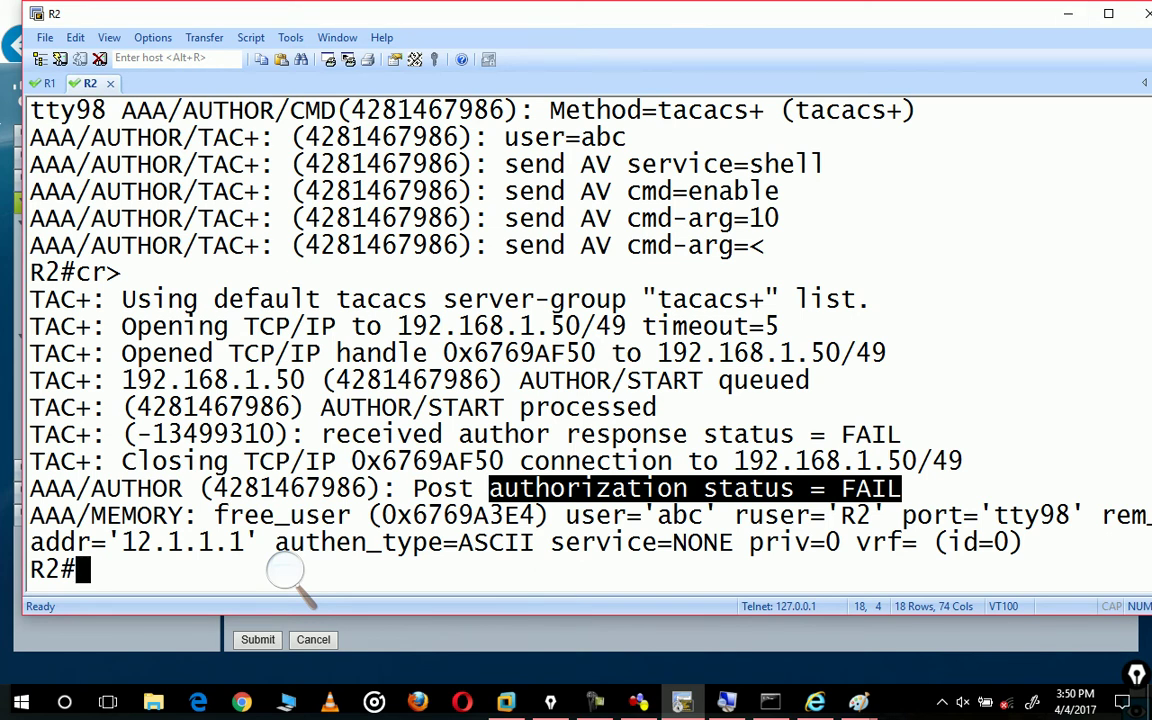
{"action": "key", "text": "ctrl+Tab"}
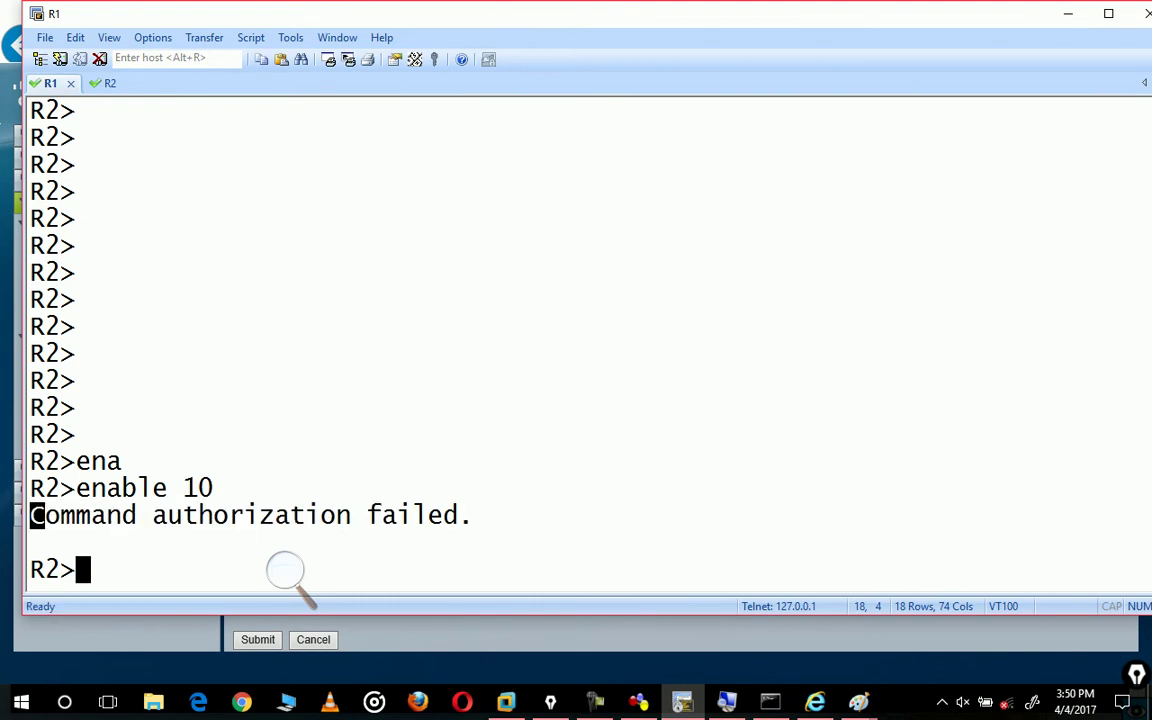
{"action": "key", "text": "alt+Tab"}
Add a Permit enable rule to the fresher command set and submit it
{"action": "type", "text": "enable"}
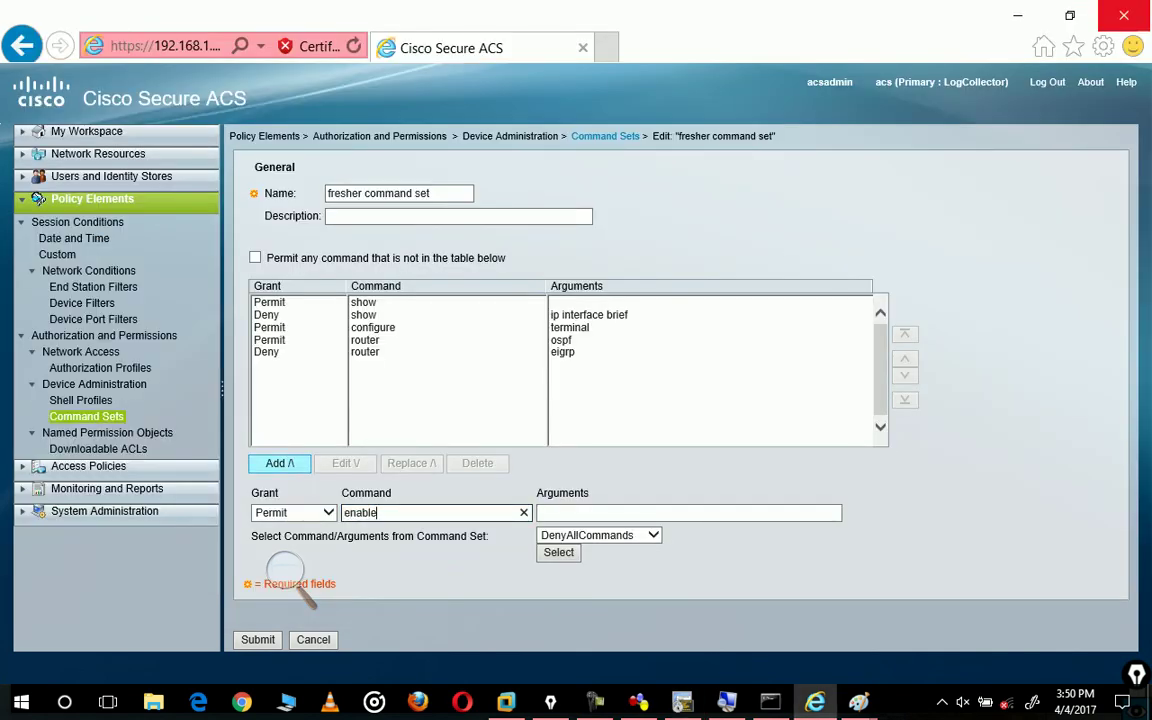
{"action": "key", "text": "Return"}
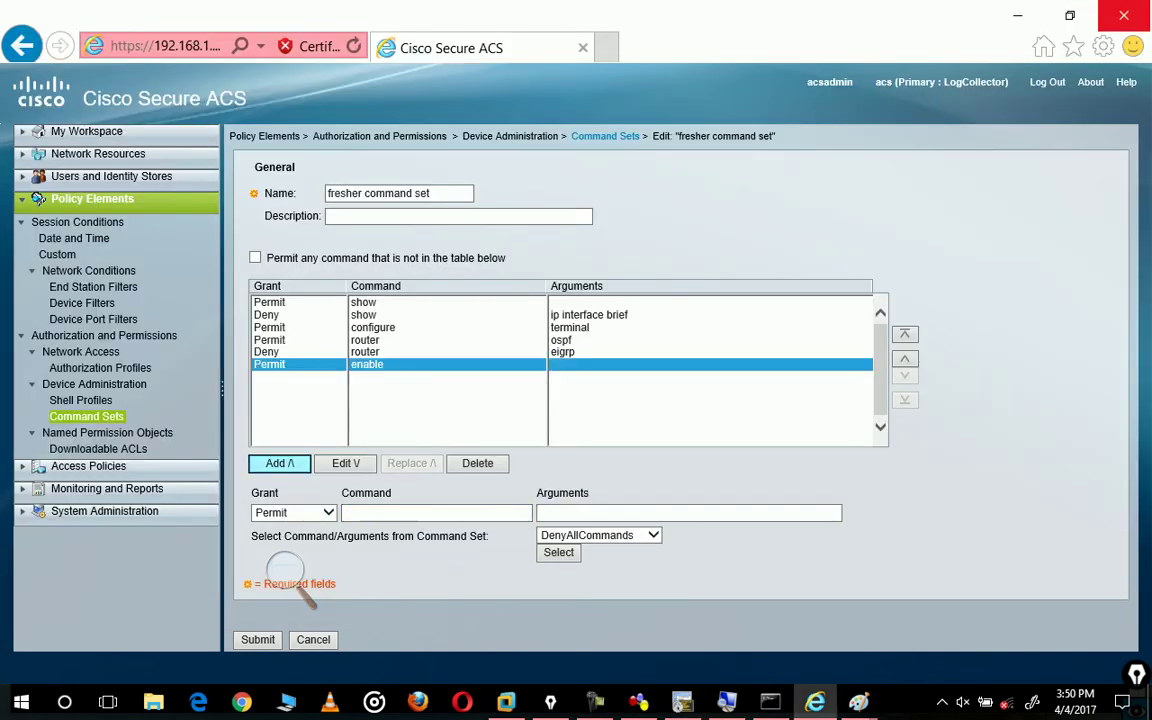
{"action": "key", "text": "Return"}
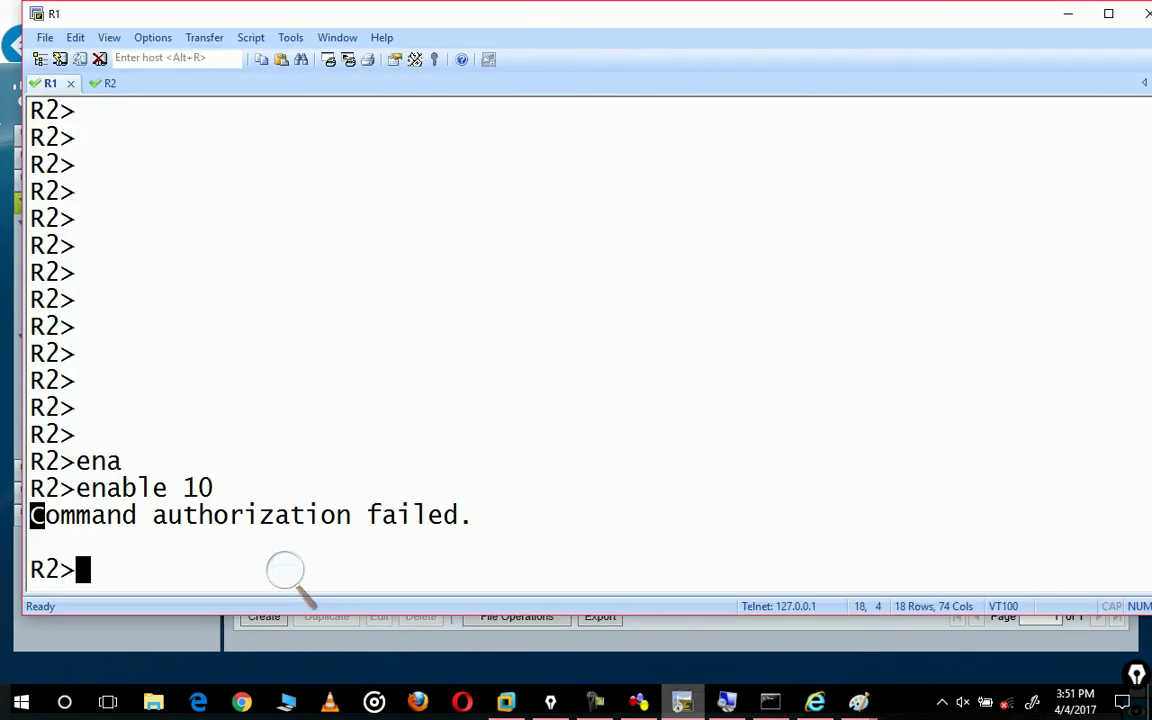
On R2, rerun enable 10 with its password and check the level with show privilege
{"action": "key", "text": "Up"}
{"action": "key", "text": "Return"}
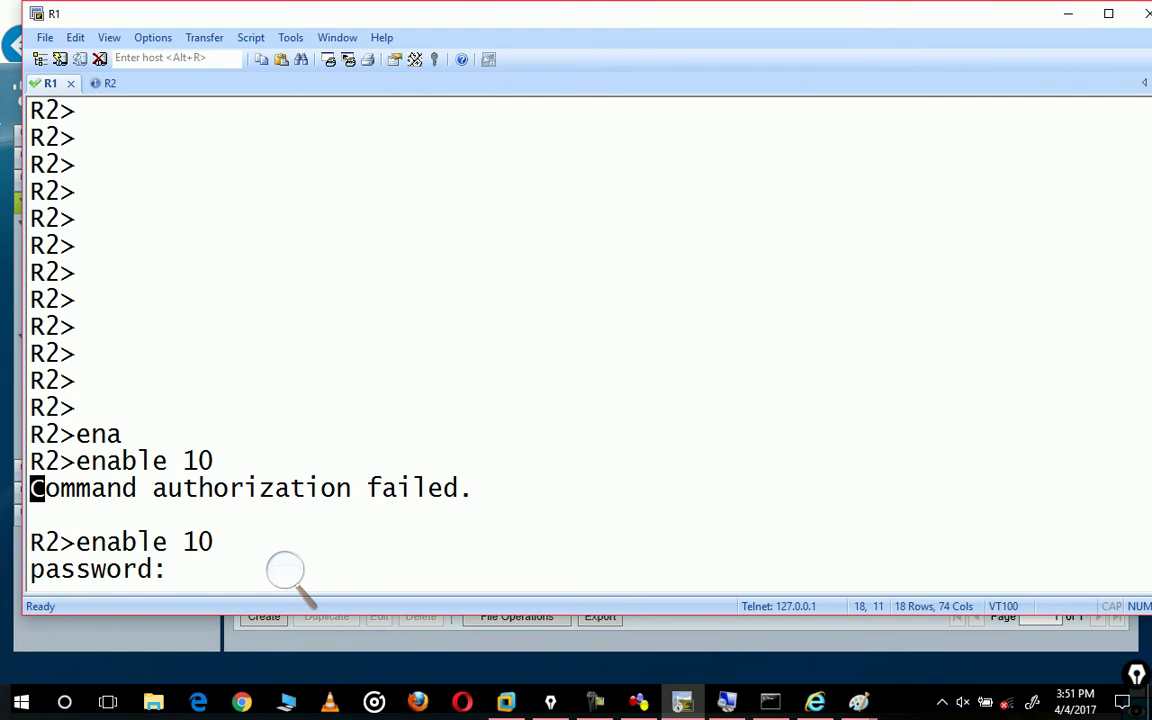
{"action": "key", "text": "Return"}
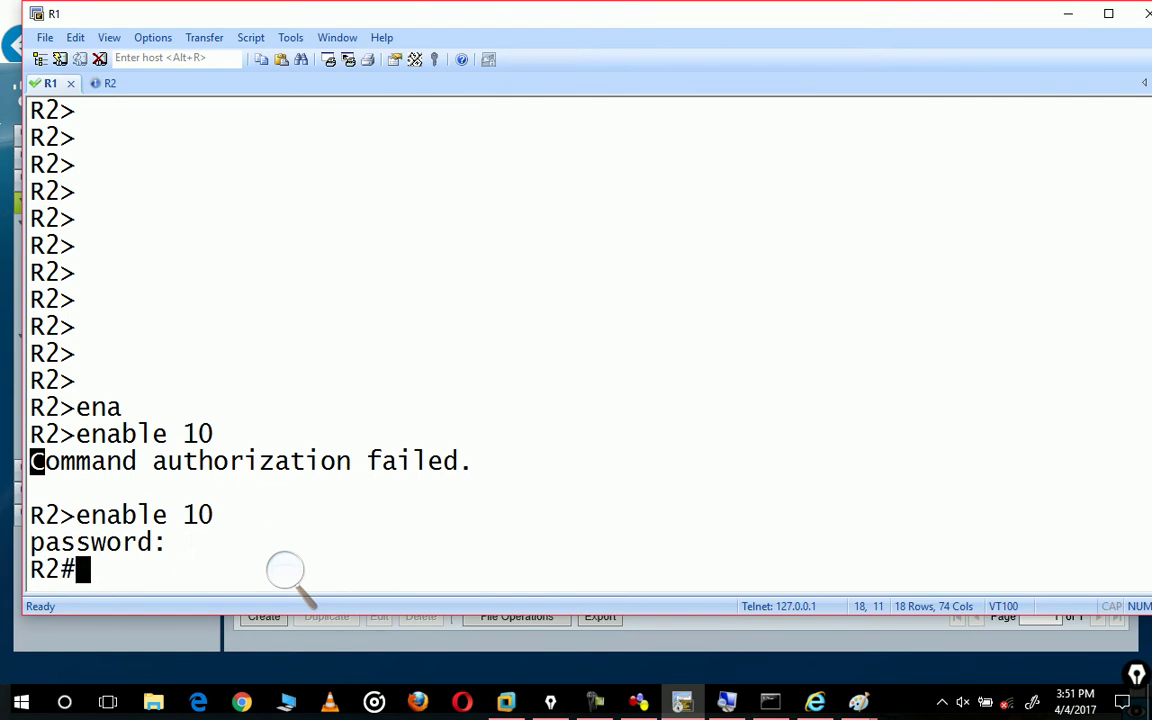
{"action": "type", "text": "show privi"}
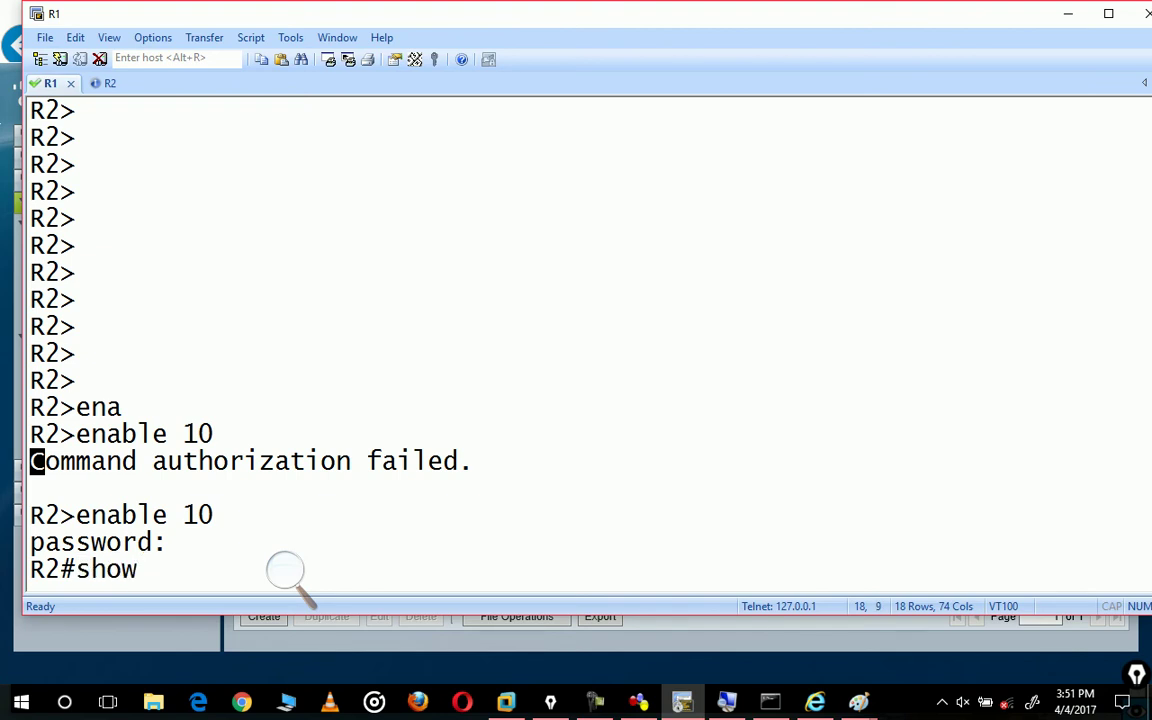
{"action": "key", "text": "Return"}
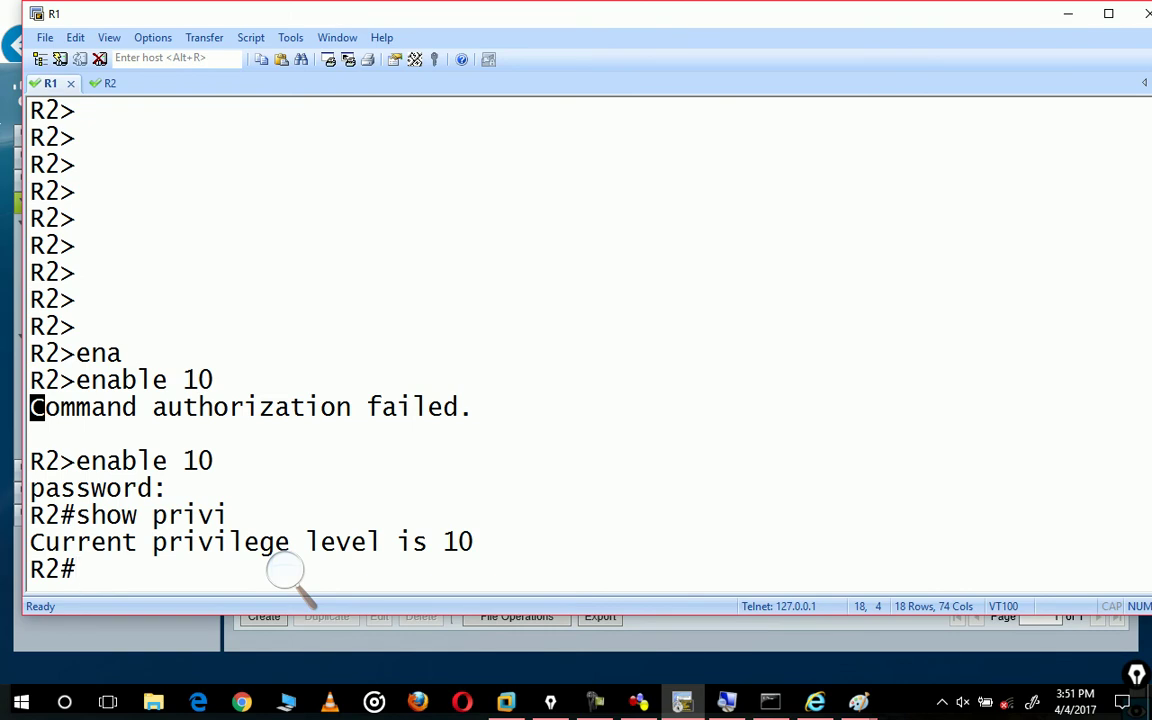
On R2's console, drop out of privileged mode with disable and run enable again
{"action": "key", "text": "ctrl+Tab"}
{"action": "key", "text": "Return"}
{"action": "key", "text": "Return"}
{"action": "type", "text": "disable"}
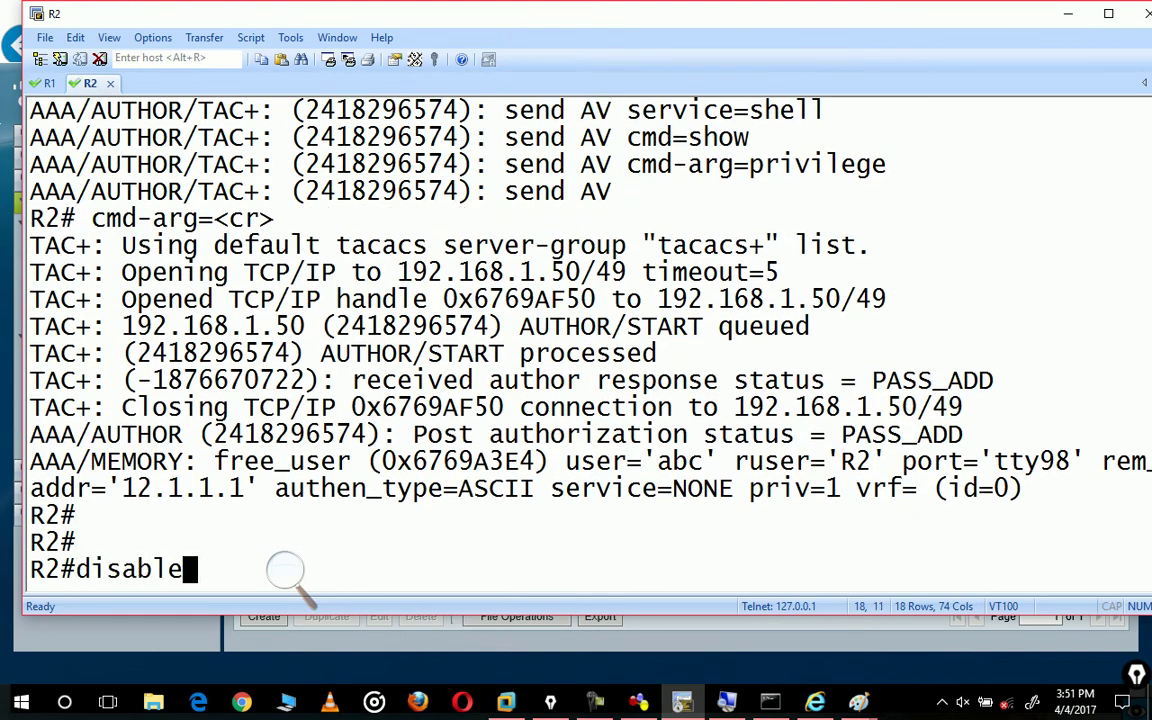
{"action": "key", "text": "Return"}
{"action": "key", "text": "Return"}
{"action": "type", "text": "ena"}
{"action": "key", "text": "Tab"}
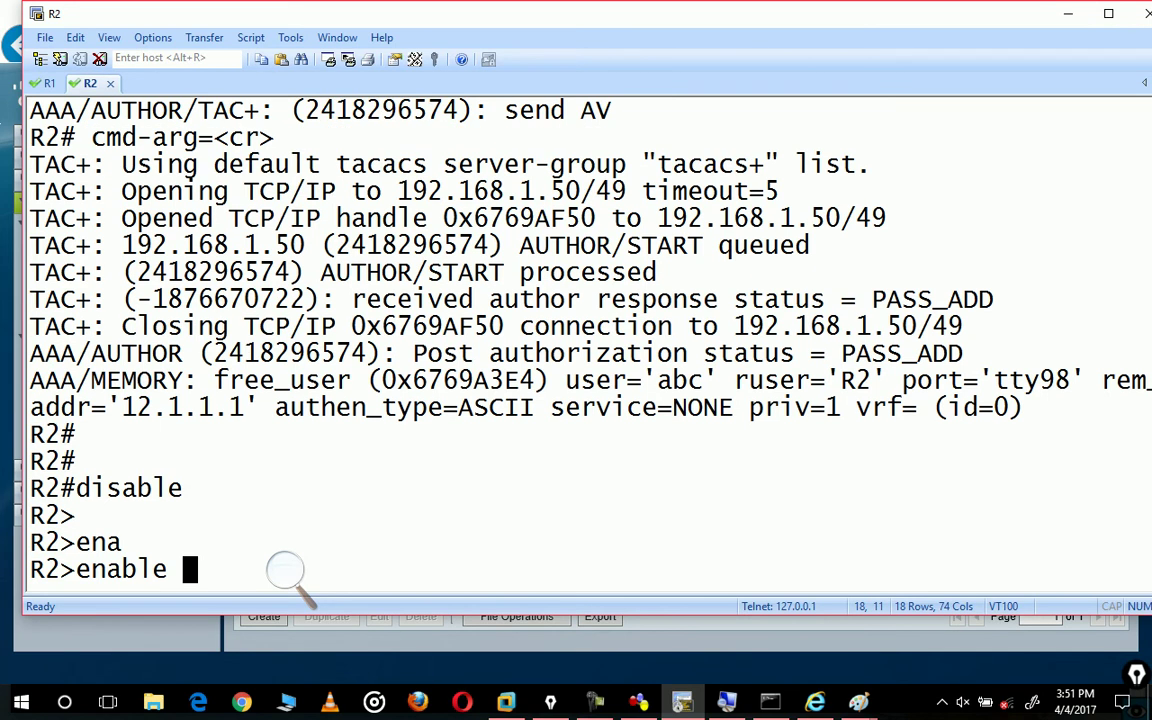
{"action": "key", "text": "Return"}
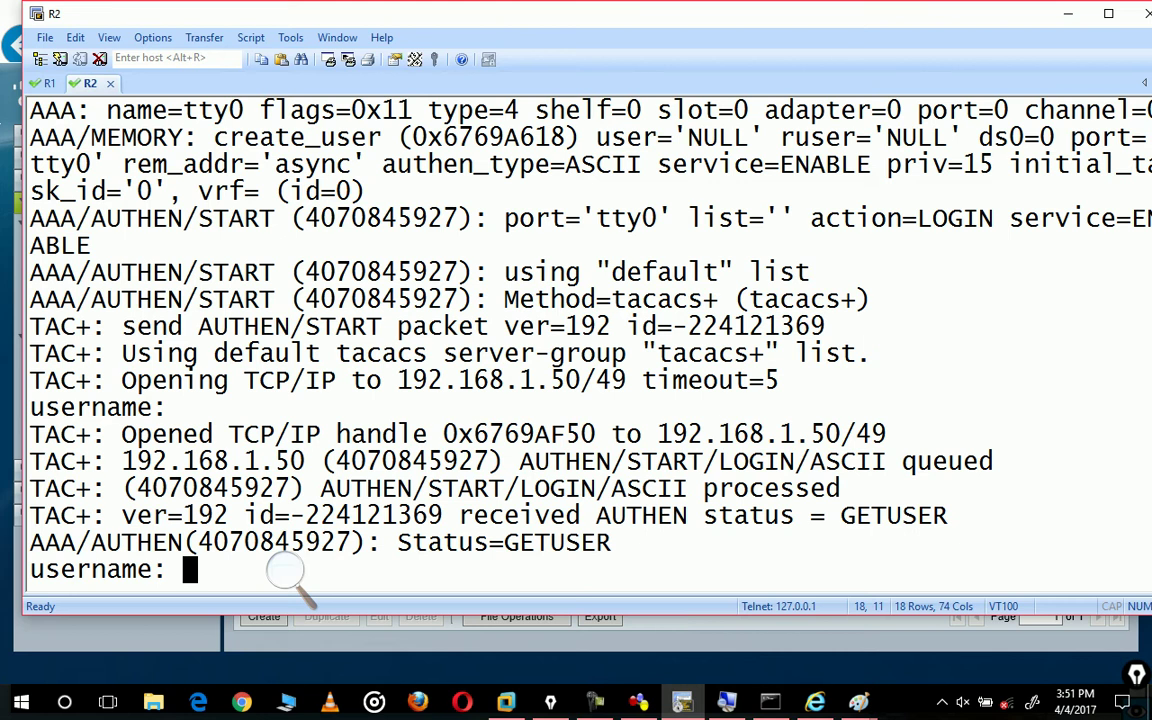
{"action": "key", "text": "alt+Tab"}
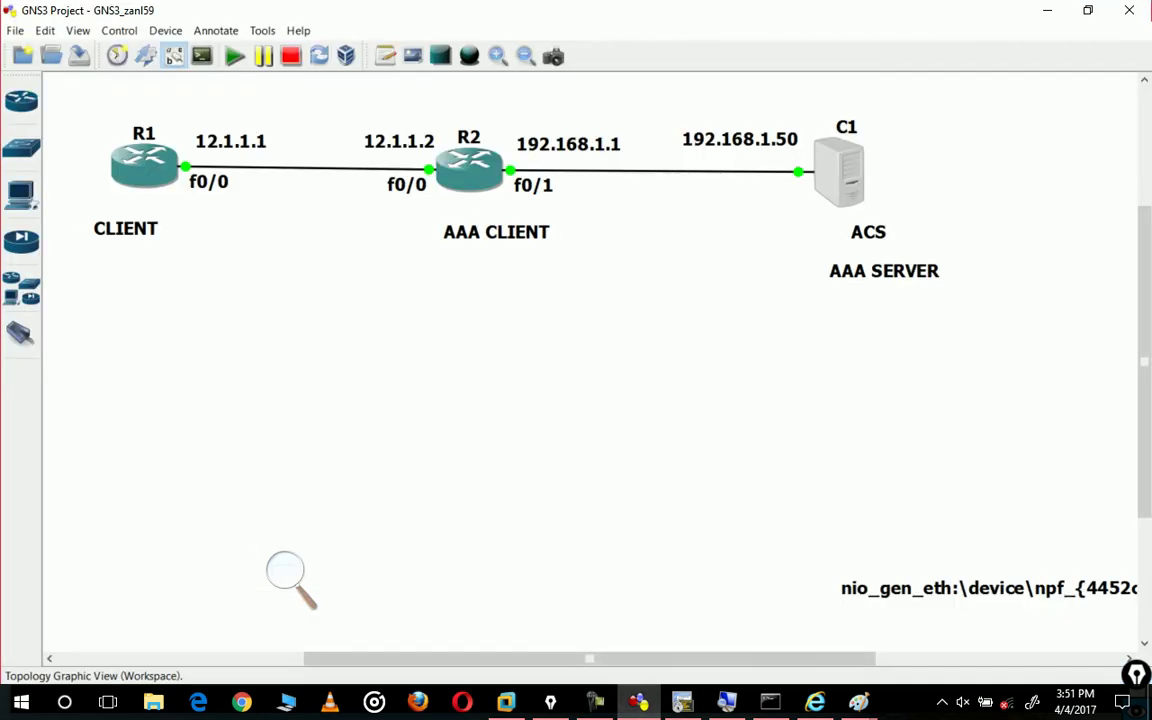
{"action": "left_click", "coordinate": [20, 100]}
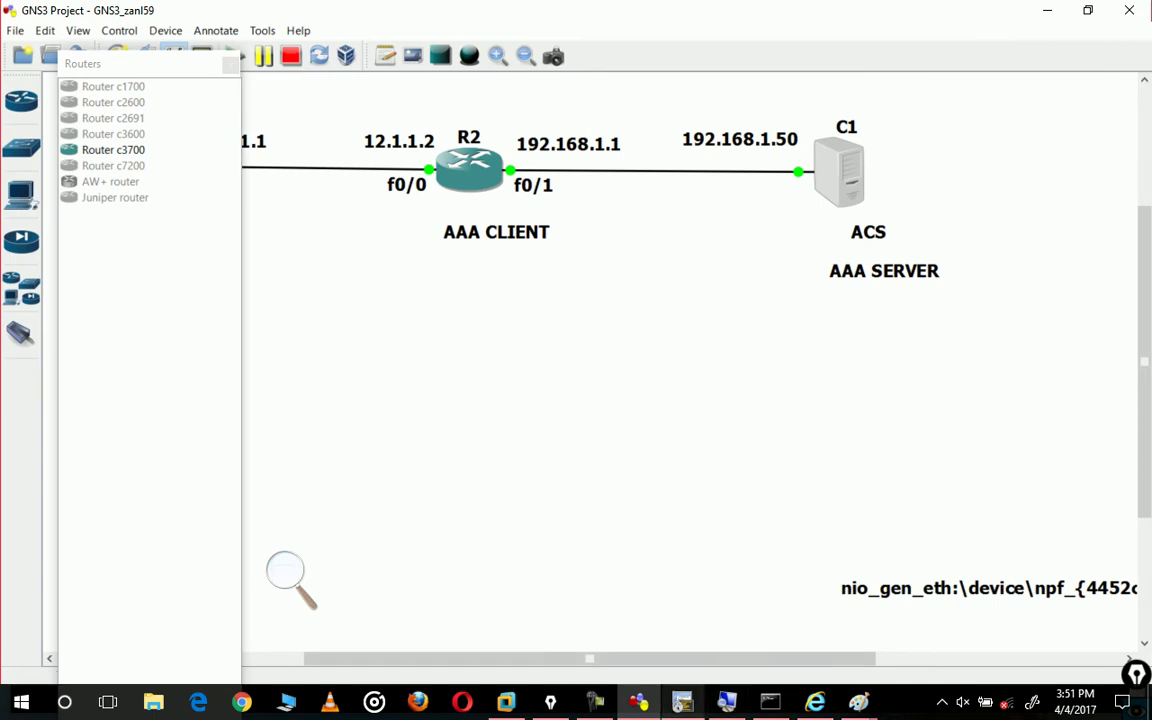
{"action": "key", "text": "alt+Tab"}
{"action": "key", "text": "alt+1"}
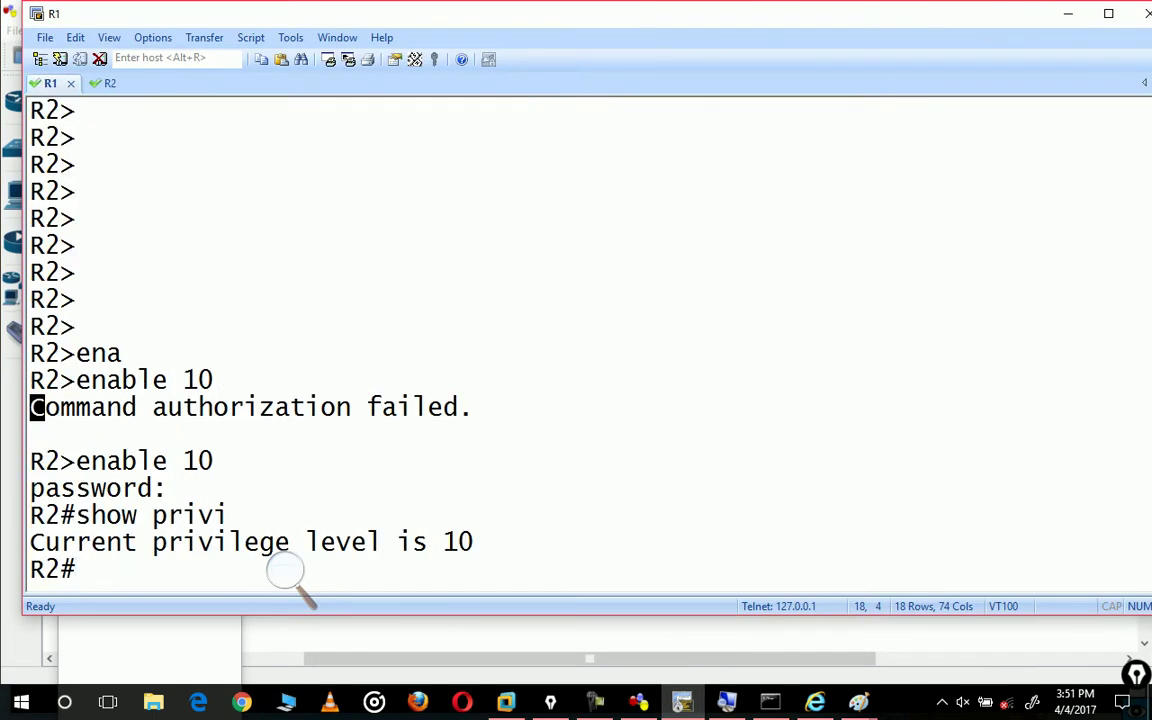
{"action": "key", "text": "alt+2"}
{"action": "scroll", "coordinate": [576, 340], "scroll_direction": "up", "scroll_amount": 4}
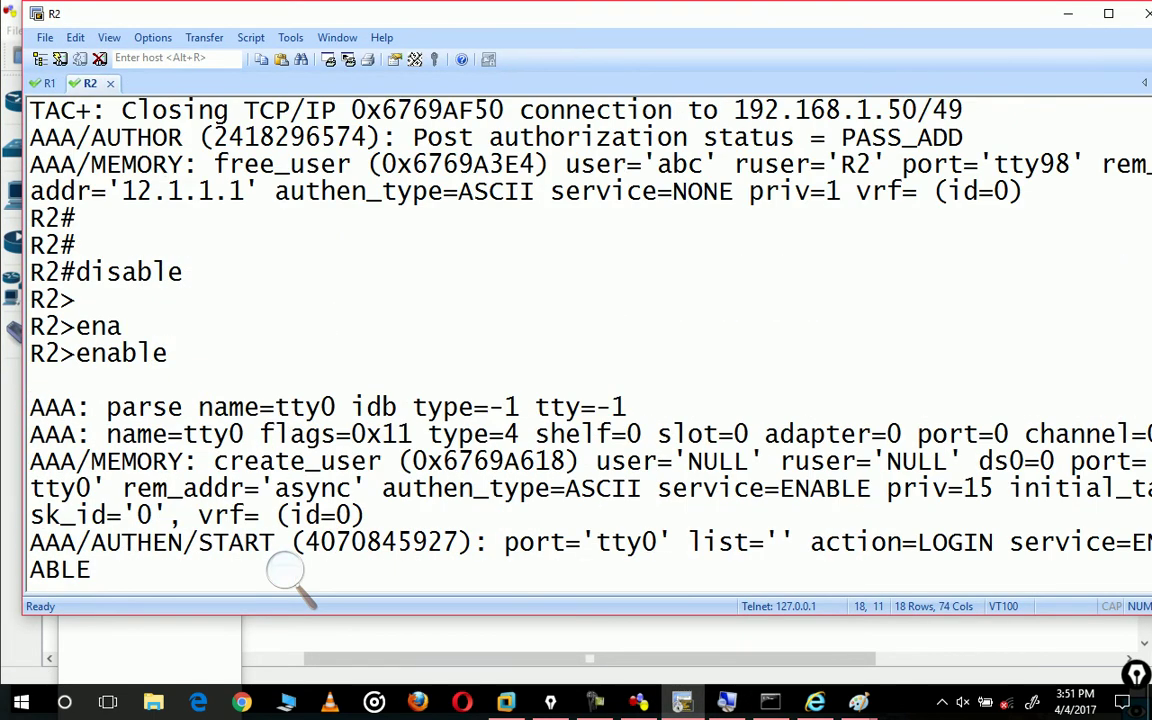
{"action": "scroll", "coordinate": [285, 570], "scroll_direction": "up", "scroll_amount": 4}
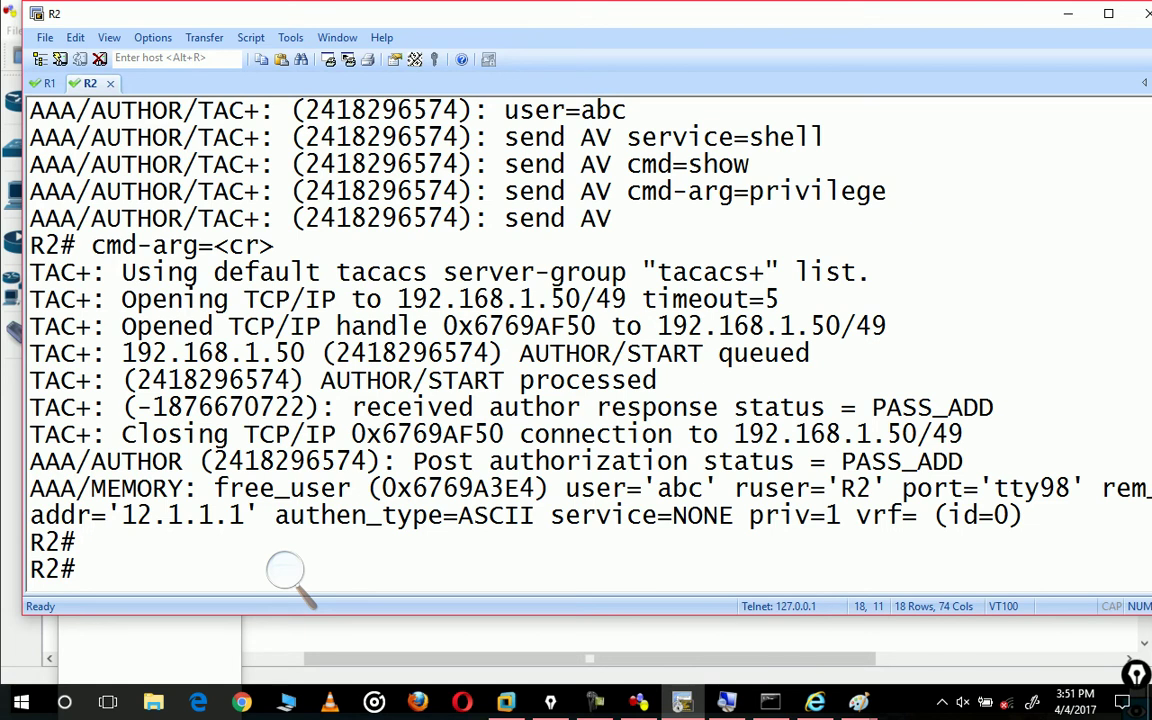
{"action": "scroll", "coordinate": [285, 575], "scroll_direction": "up", "scroll_amount": 2}
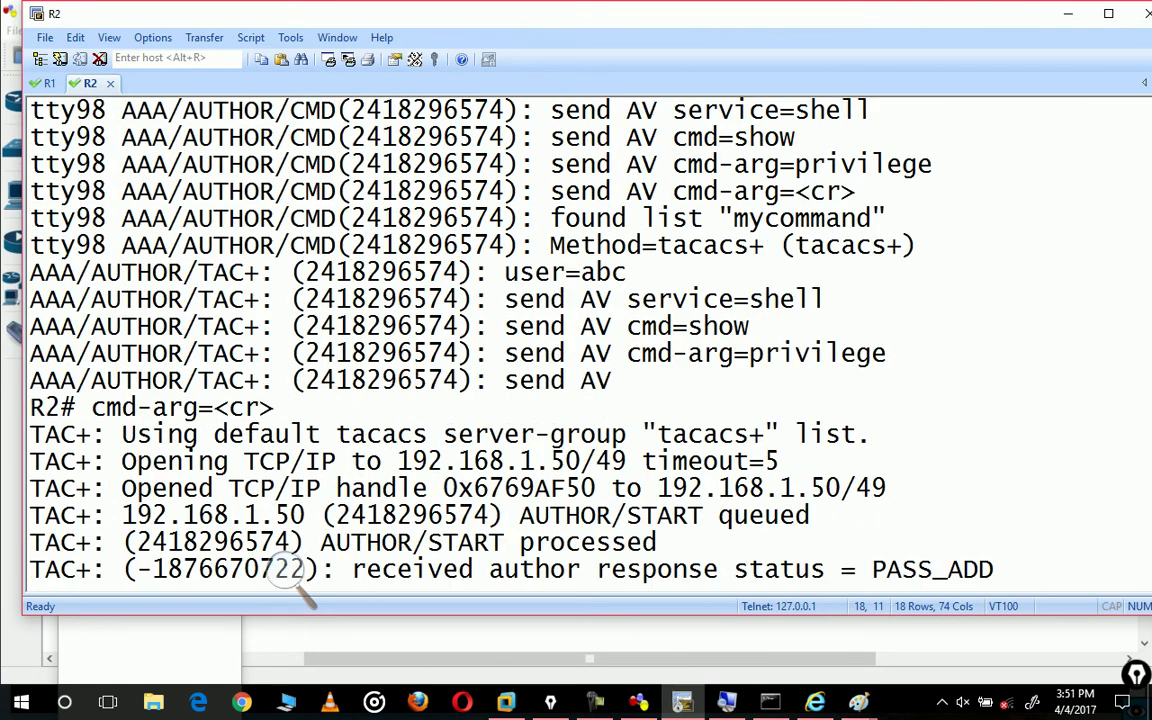
{"action": "scroll", "coordinate": [285, 575], "scroll_direction": "up", "scroll_amount": 2}
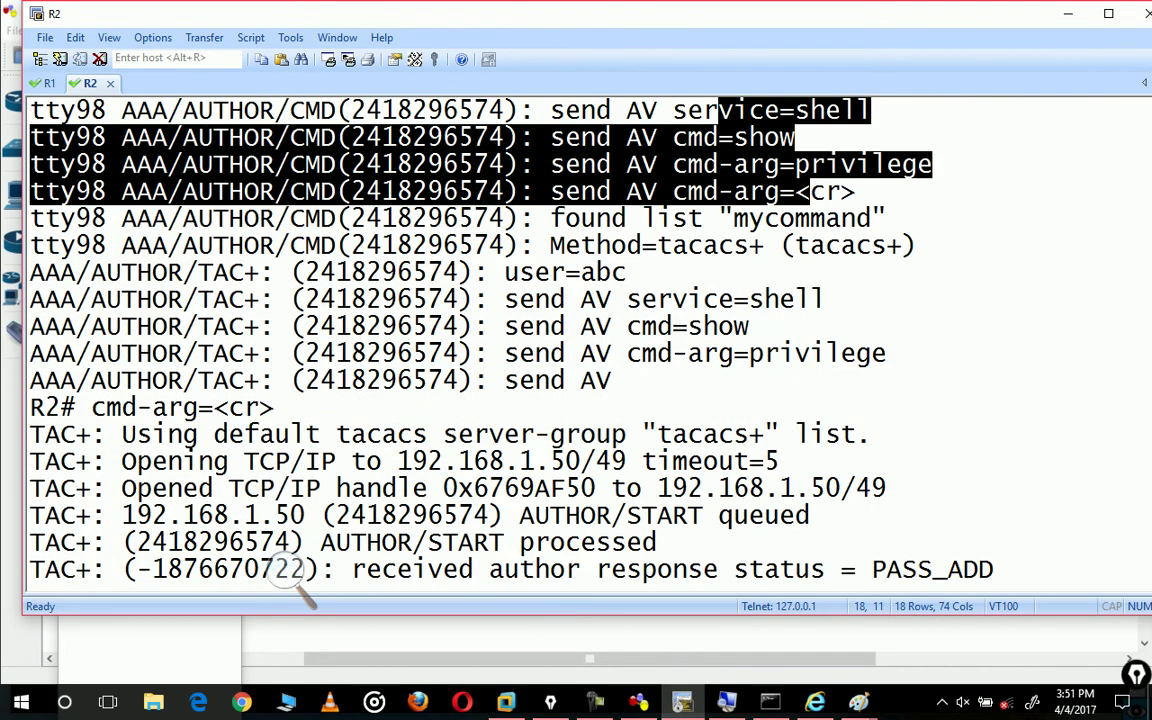
{"action": "scroll", "coordinate": [285, 575], "scroll_direction": "up", "scroll_amount": 2}
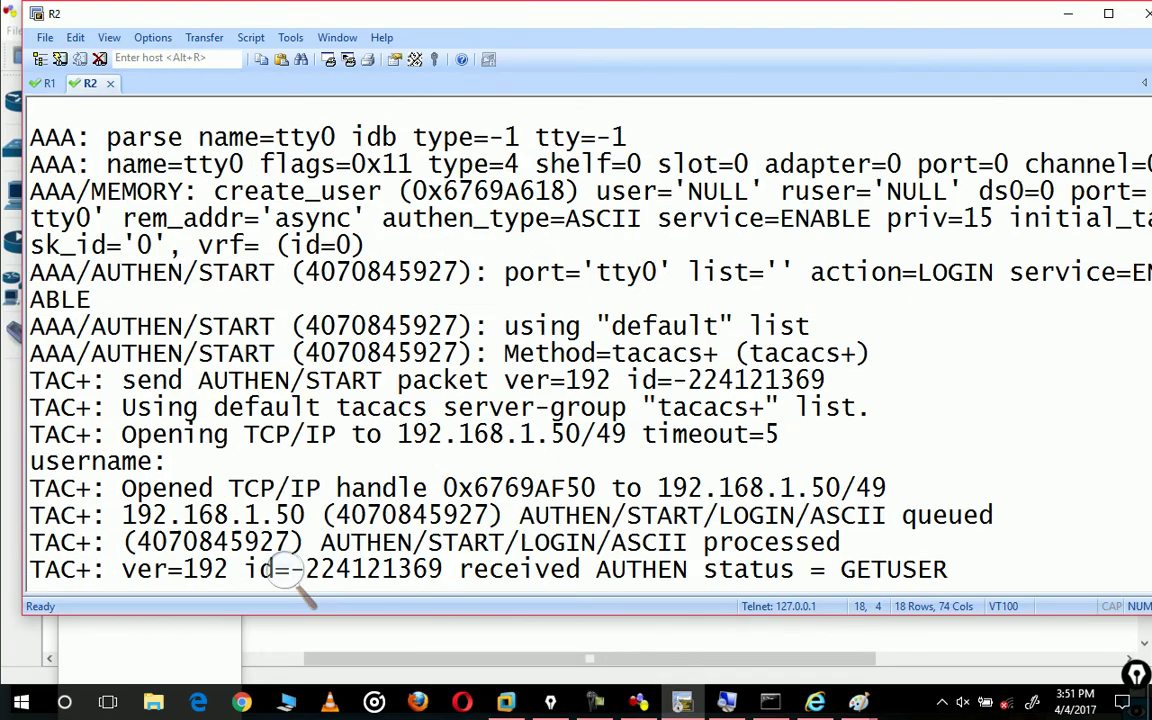
{"action": "scroll", "coordinate": [285, 575], "scroll_direction": "up", "scroll_amount": 5}
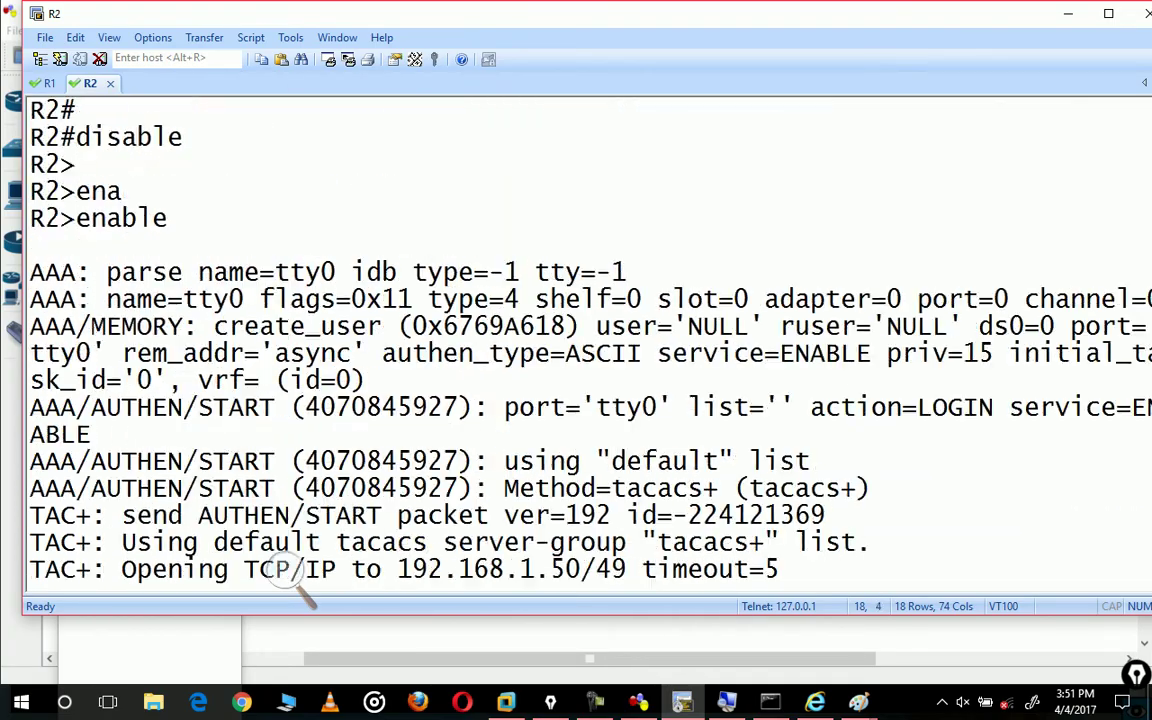
{"action": "scroll", "coordinate": [285, 575], "scroll_direction": "down", "scroll_amount": 15}
{"action": "scroll", "coordinate": [285, 575], "scroll_direction": "up", "scroll_amount": 3}
{"action": "scroll", "coordinate": [285, 575], "scroll_direction": "up", "scroll_amount": 3}
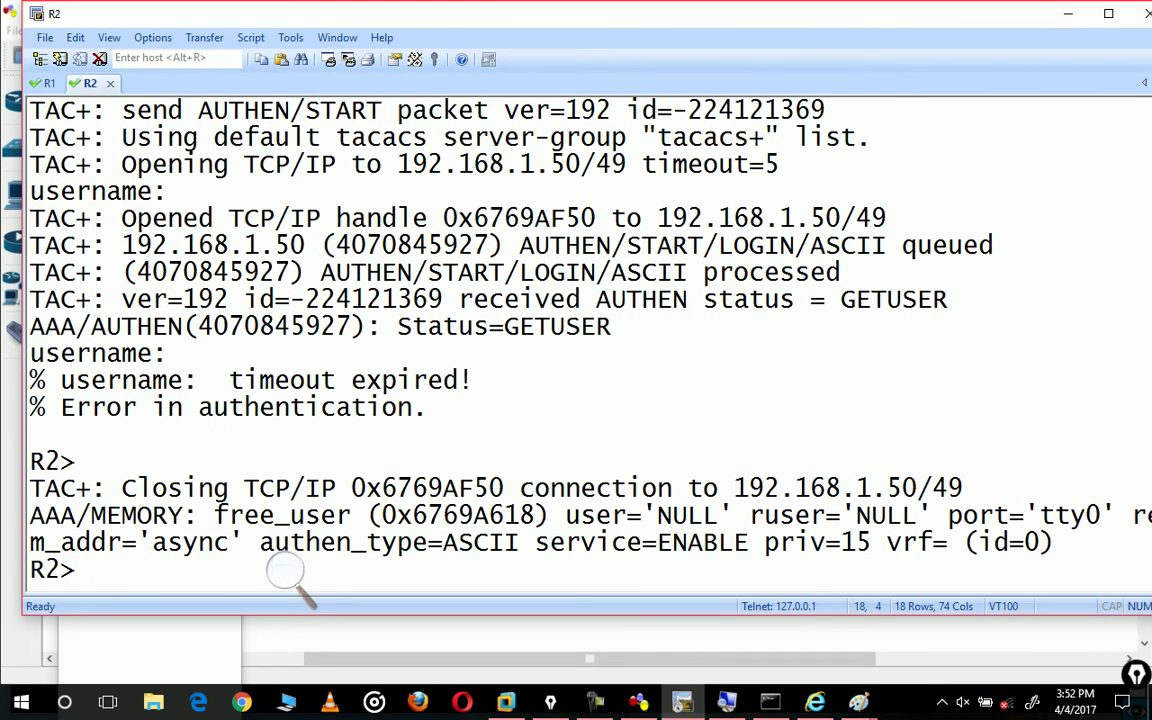
Try disable and exit on R2 at level 10; both fail command authorization
{"action": "type", "text": "ena"}
{"action": "key", "text": "Tab"}
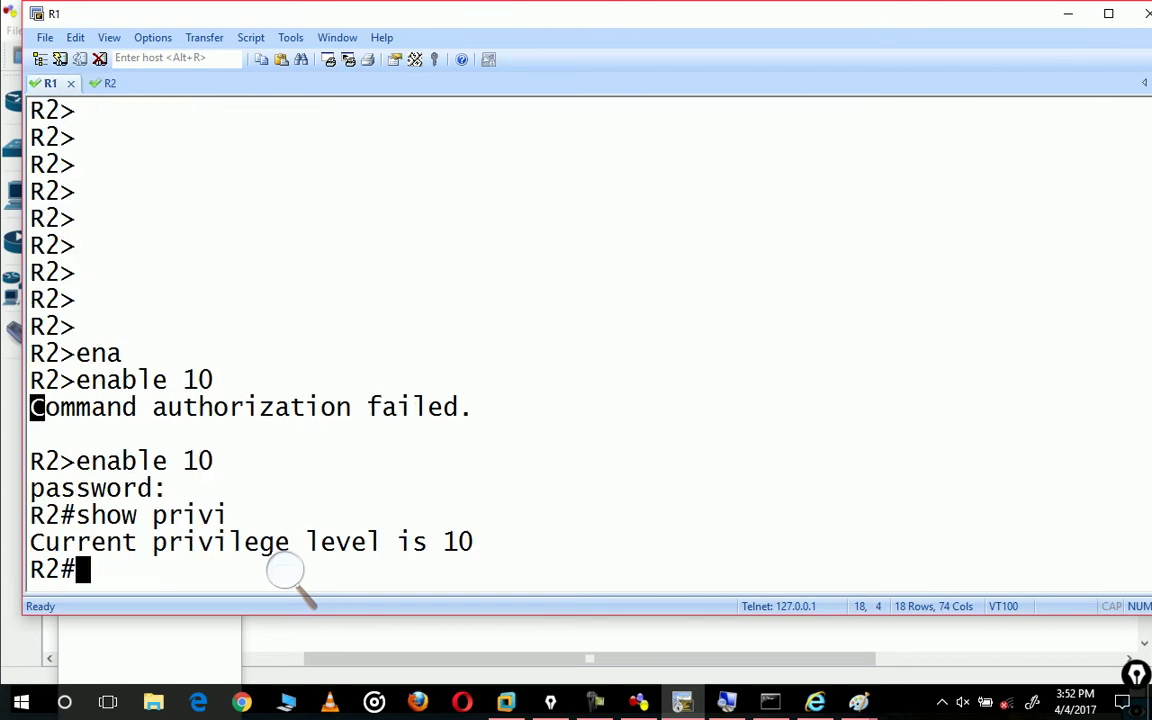
{"action": "type", "text": "disable"}
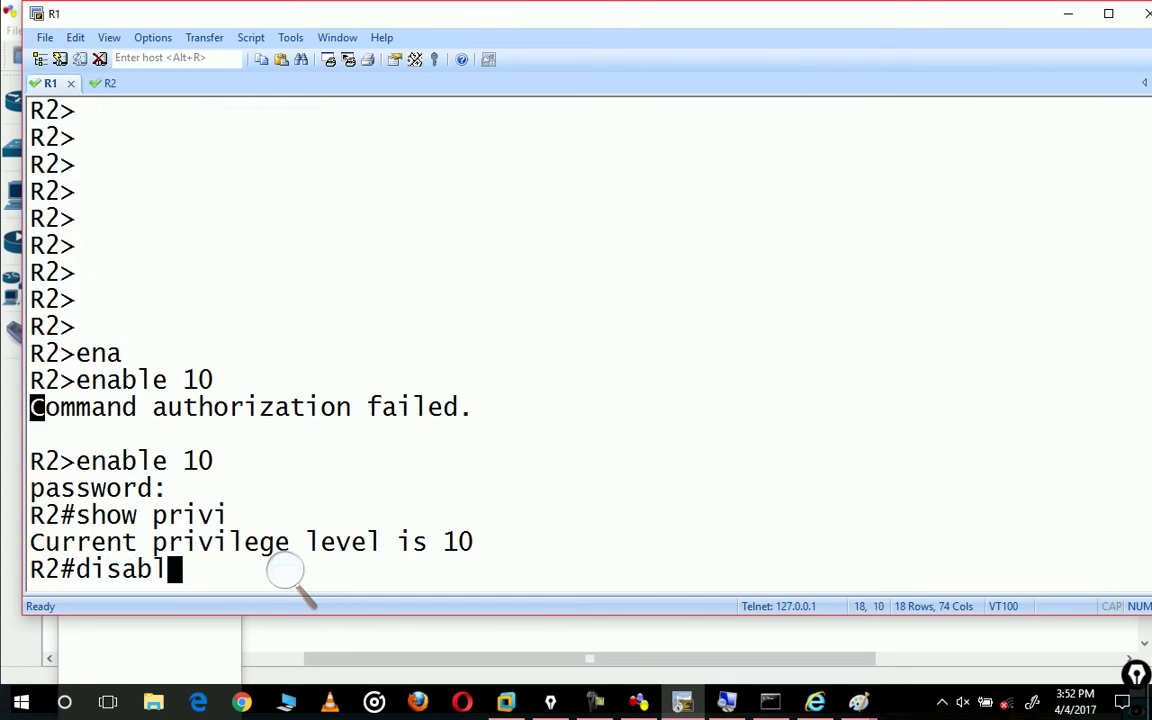
{"action": "key", "text": "Return"}
{"action": "type", "text": "ena"}
{"action": "key", "text": "Tab"}
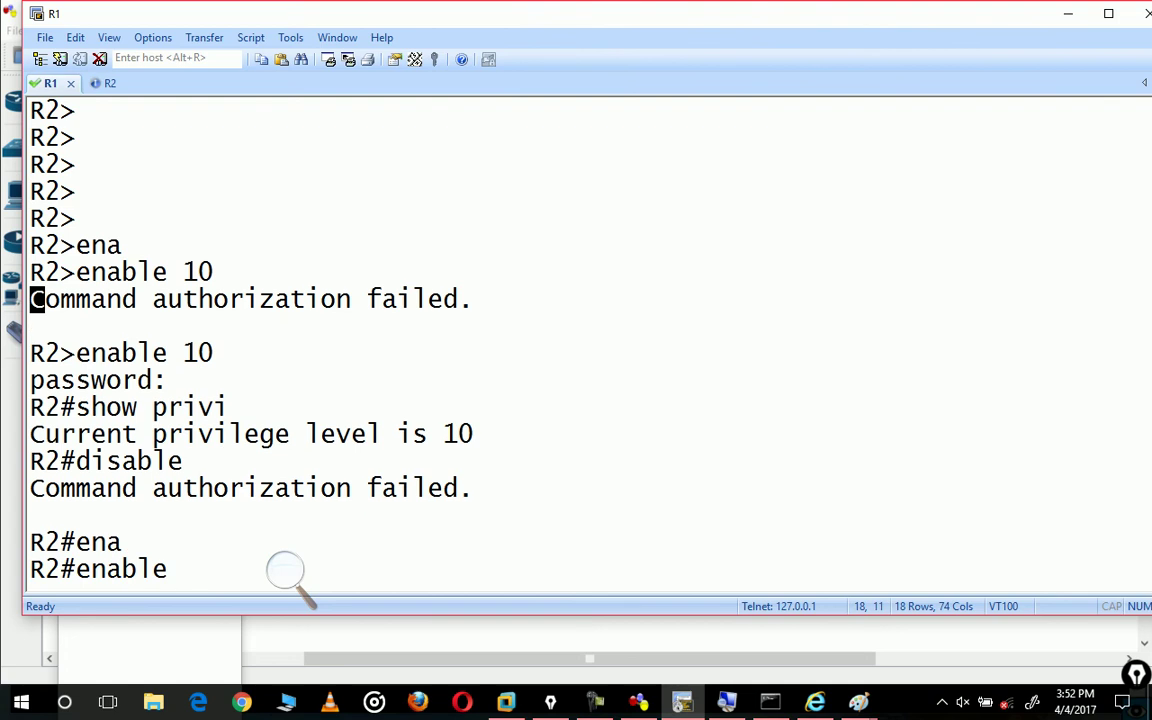
{"action": "key", "text": "BackSpace"}
{"action": "key", "text": "BackSpace"}
{"action": "key", "text": "BackSpace"}
{"action": "key", "text": "BackSpace"}
{"action": "key", "text": "BackSpace"}
{"action": "key", "text": "BackSpace"}
{"action": "type", "text": "xit"}
{"action": "key", "text": "Return"}
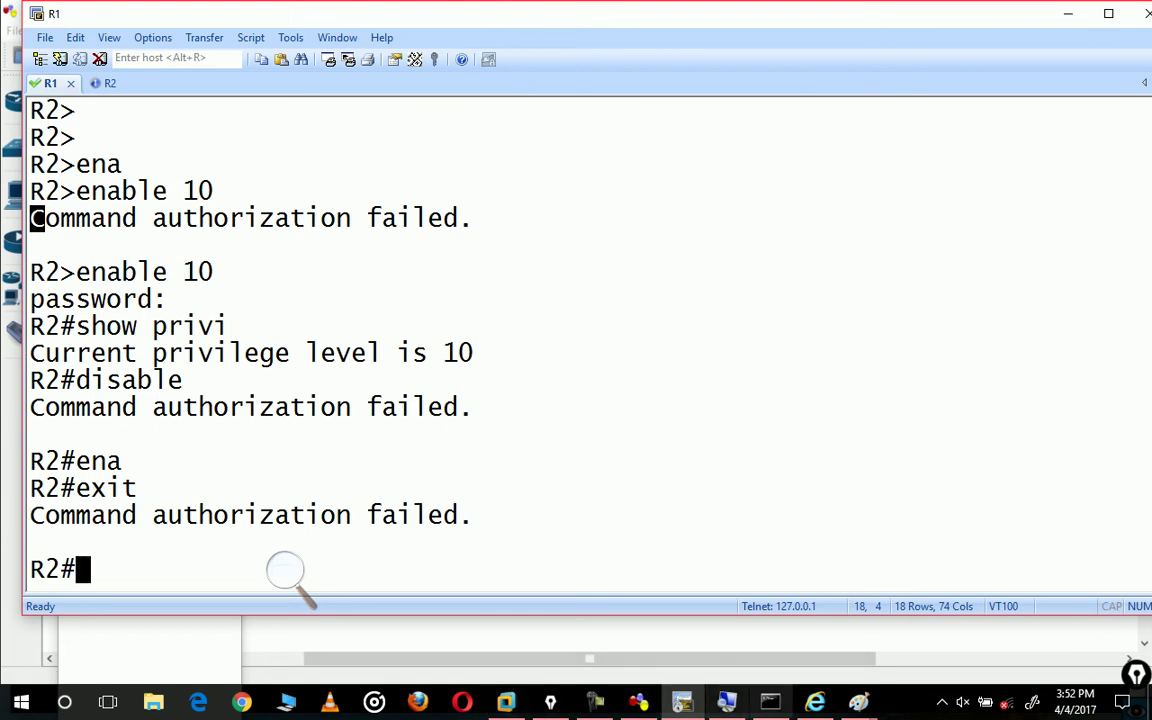
{"action": "key", "text": "alt+Tab"}
Add a Permit exit rule to the fresher command set and submit it
{"action": "left_click", "coordinate": [327, 259]}
{"action": "left_click", "coordinate": [436, 512]}
{"action": "type", "text": "ei"}
{"action": "type", "text": "it"}
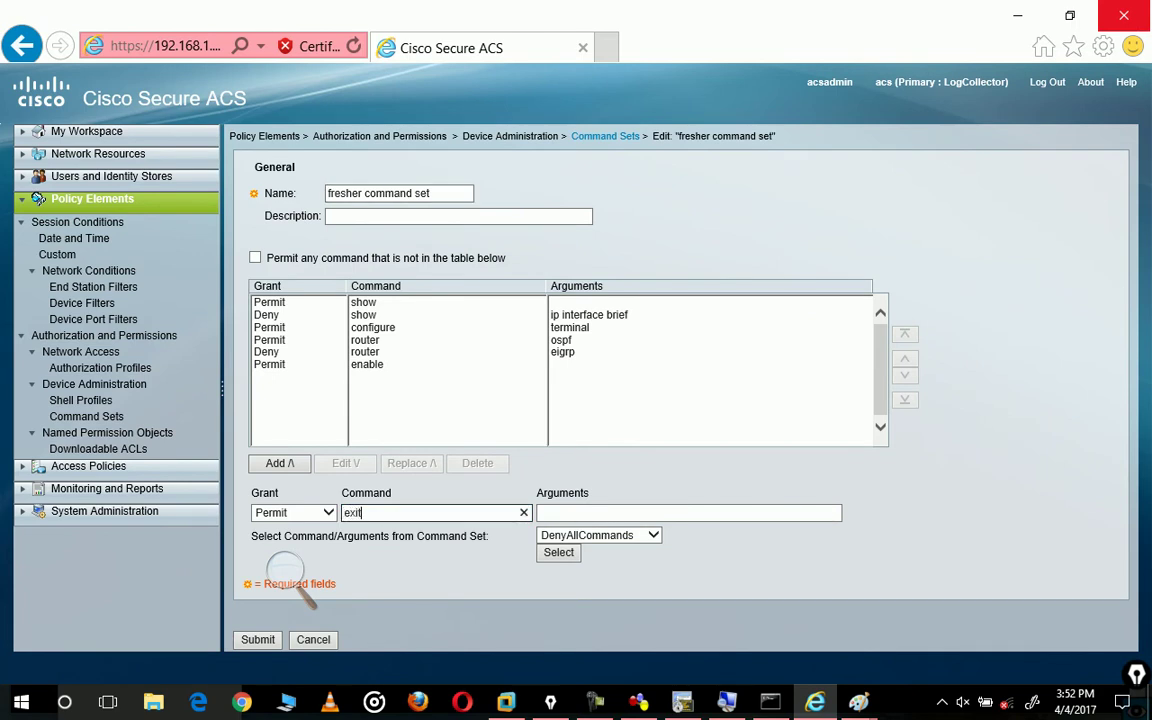
{"action": "key", "text": "Return"}
{"action": "left_click", "coordinate": [257, 639]}
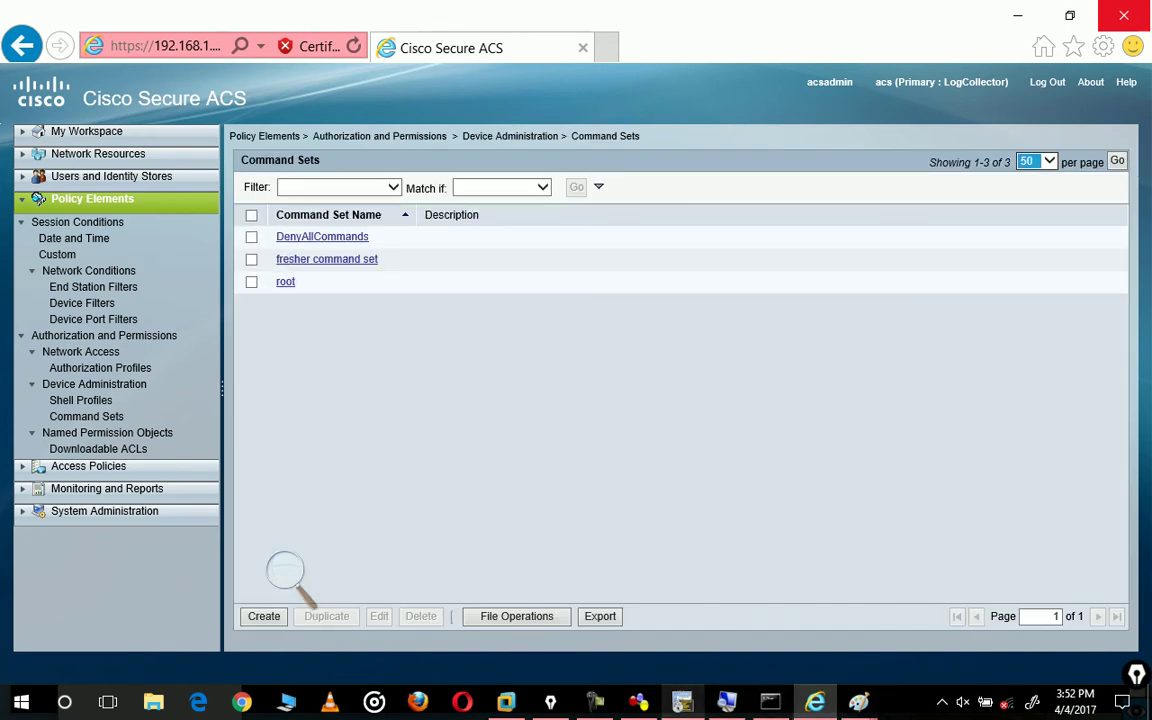
{"action": "left_click", "coordinate": [682, 703]}
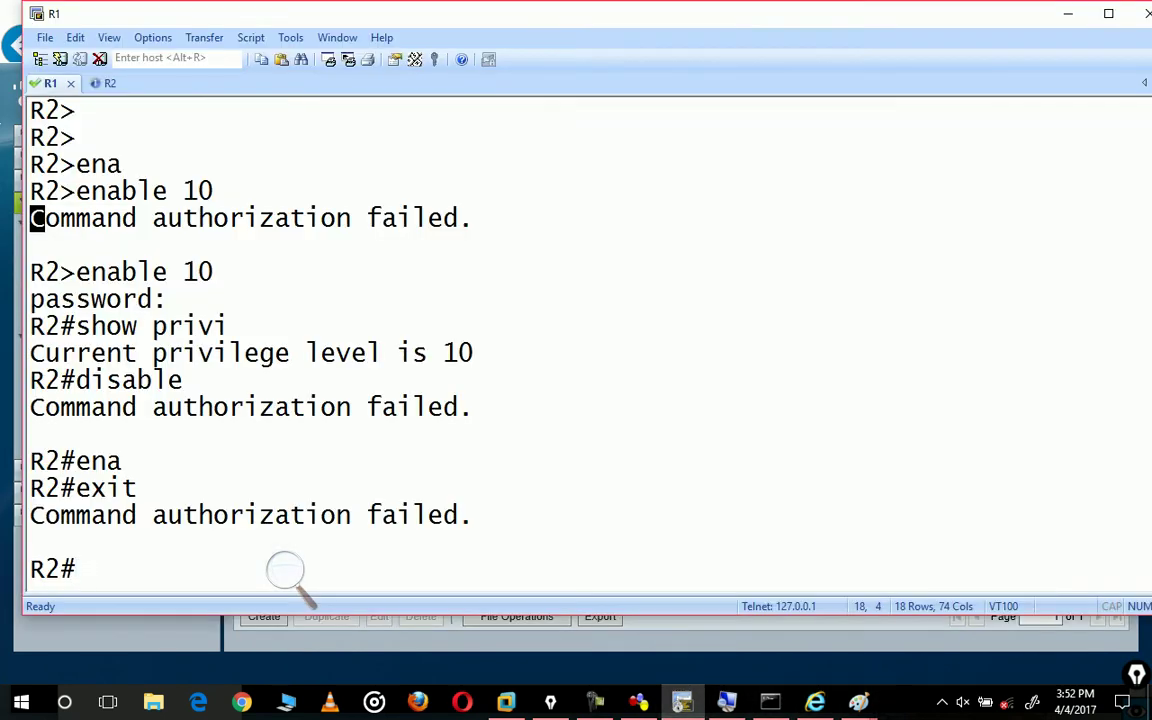
Rerun disable and exit on R2 from the R1 telnet session
{"action": "left_click_drag", "start_coordinate": [60, 190], "coordinate": [473, 407]}
{"action": "type", "text": "disable"}
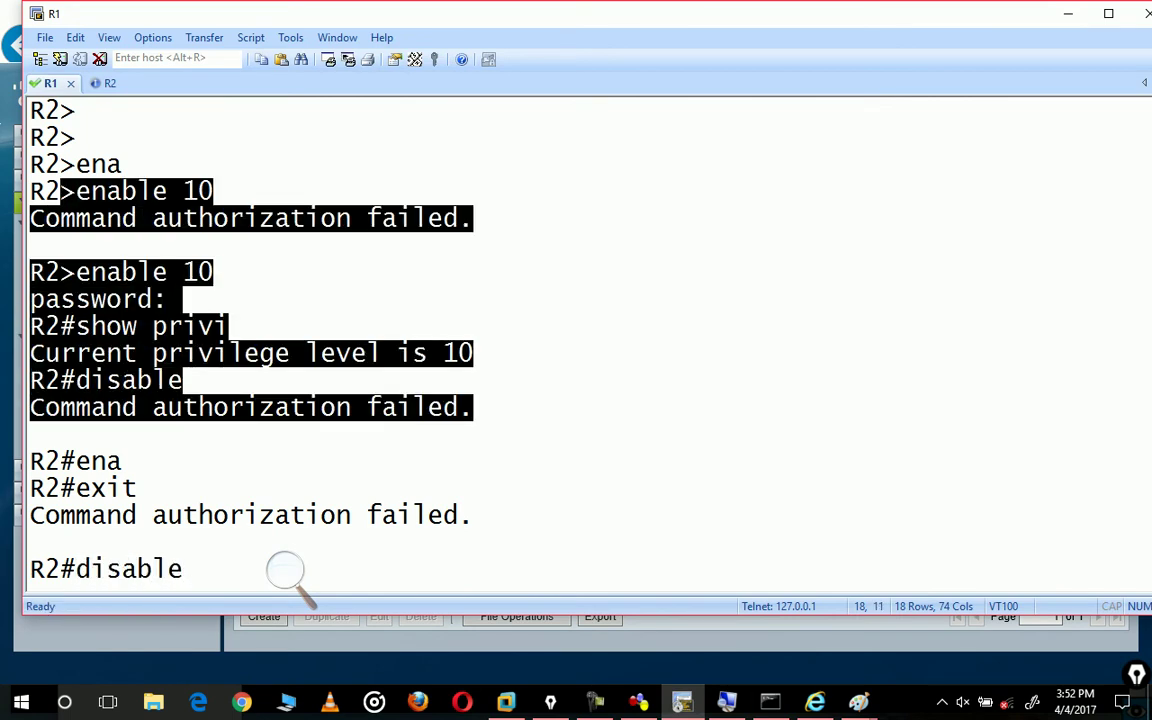
{"action": "key", "text": "Return"}
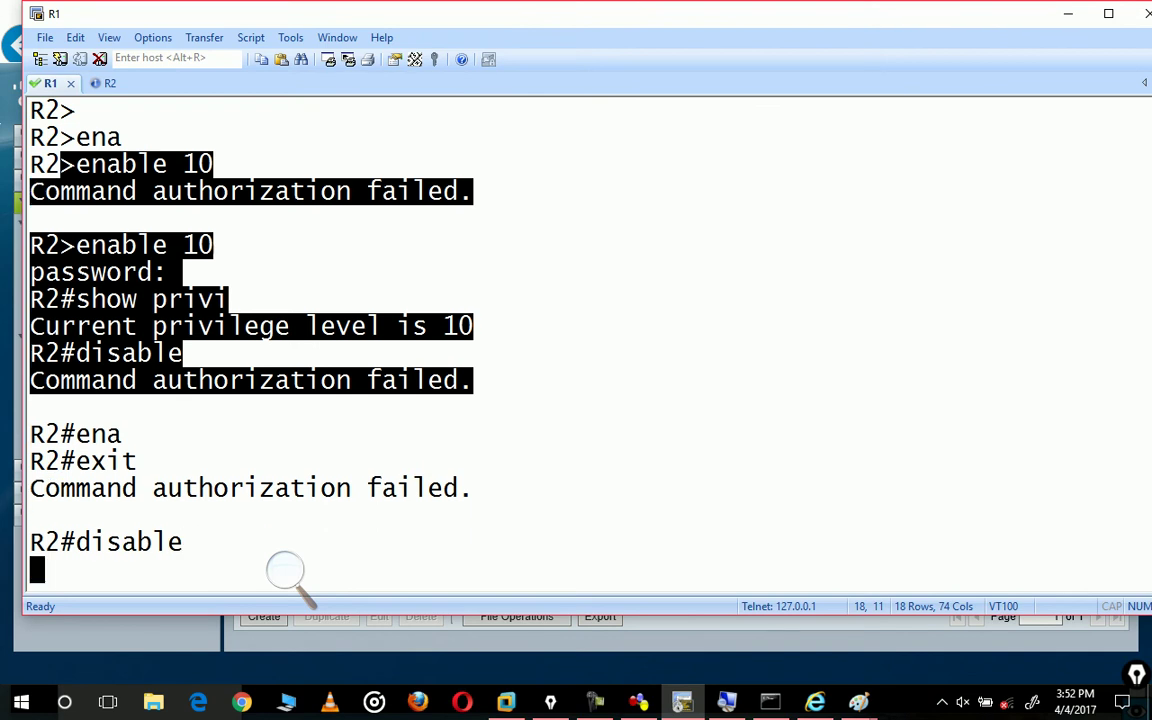
{"action": "type", "text": "exit"}
{"action": "key", "text": "Return"}
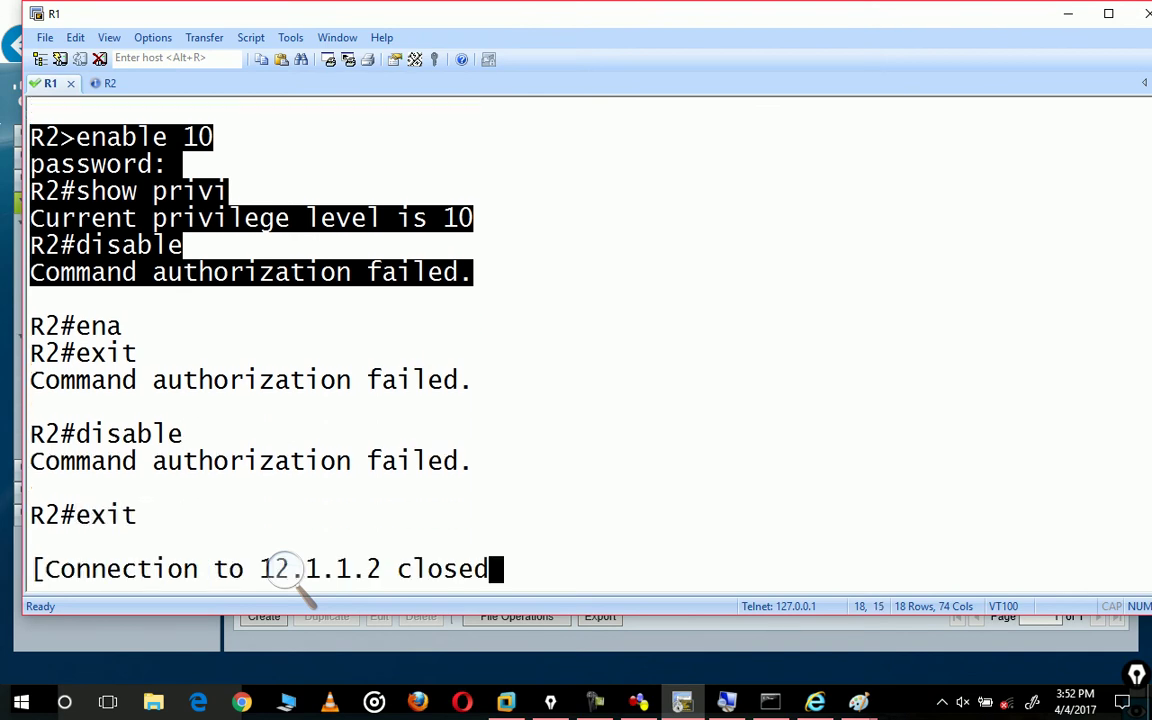
{"action": "key", "text": "ctrl+Tab"}
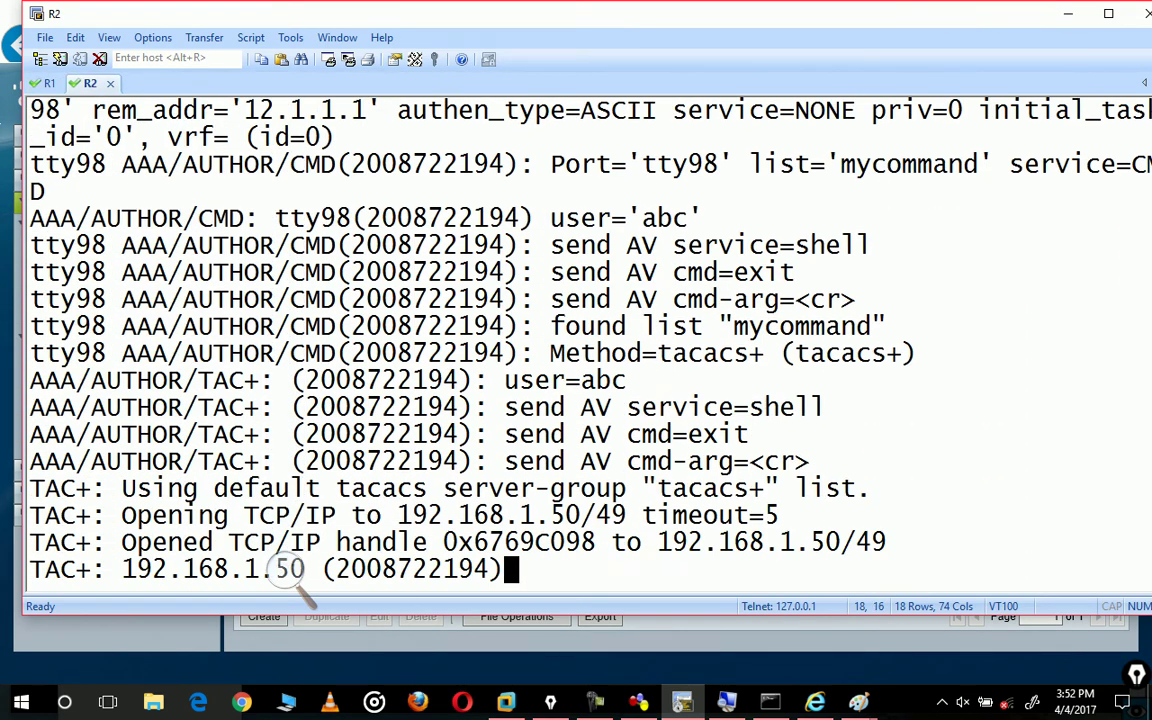
Attempt enable twice on R2's console and review the debug showing TACACS+ AUTHEN FAIL
{"action": "type", "text": "enable"}
{"action": "key", "text": "Return"}
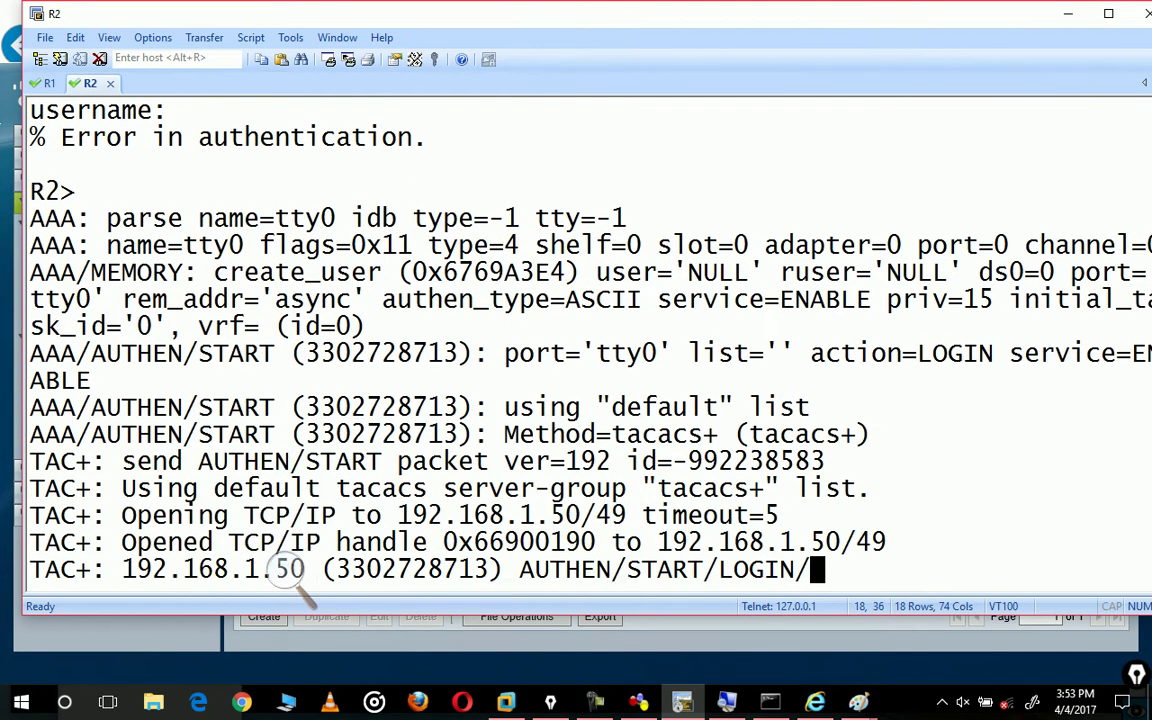
{"action": "type", "text": "ena"}
{"action": "key", "text": "Tab"}
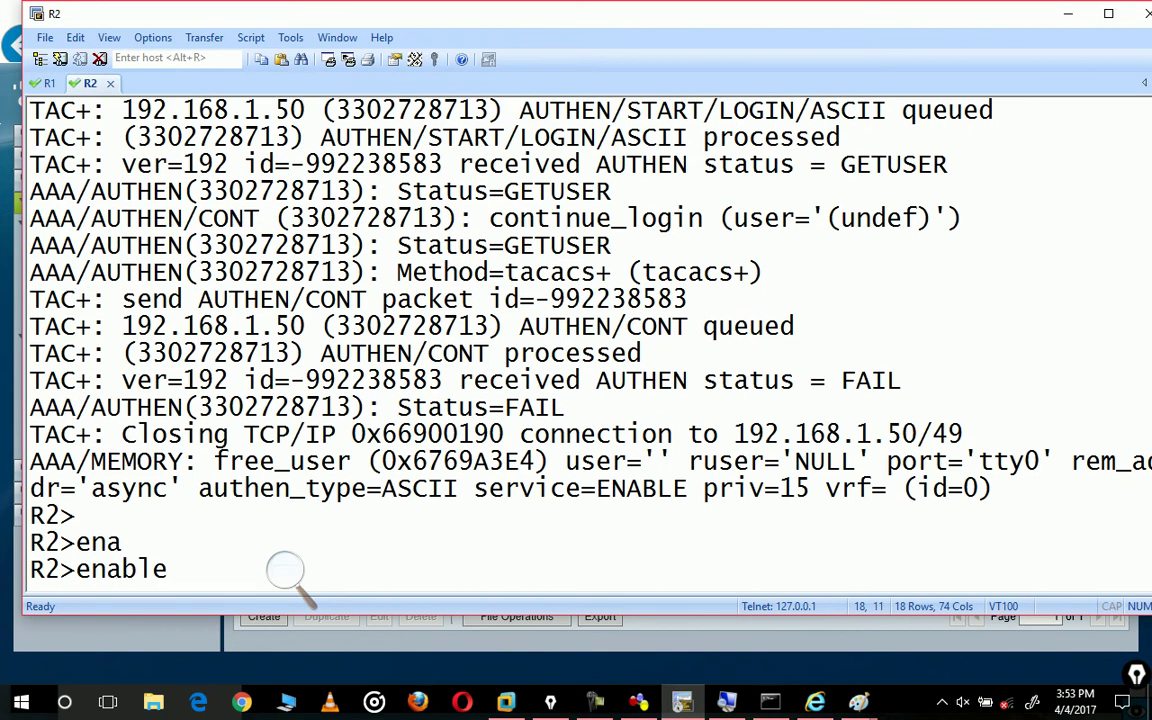
{"action": "key", "text": "Return"}
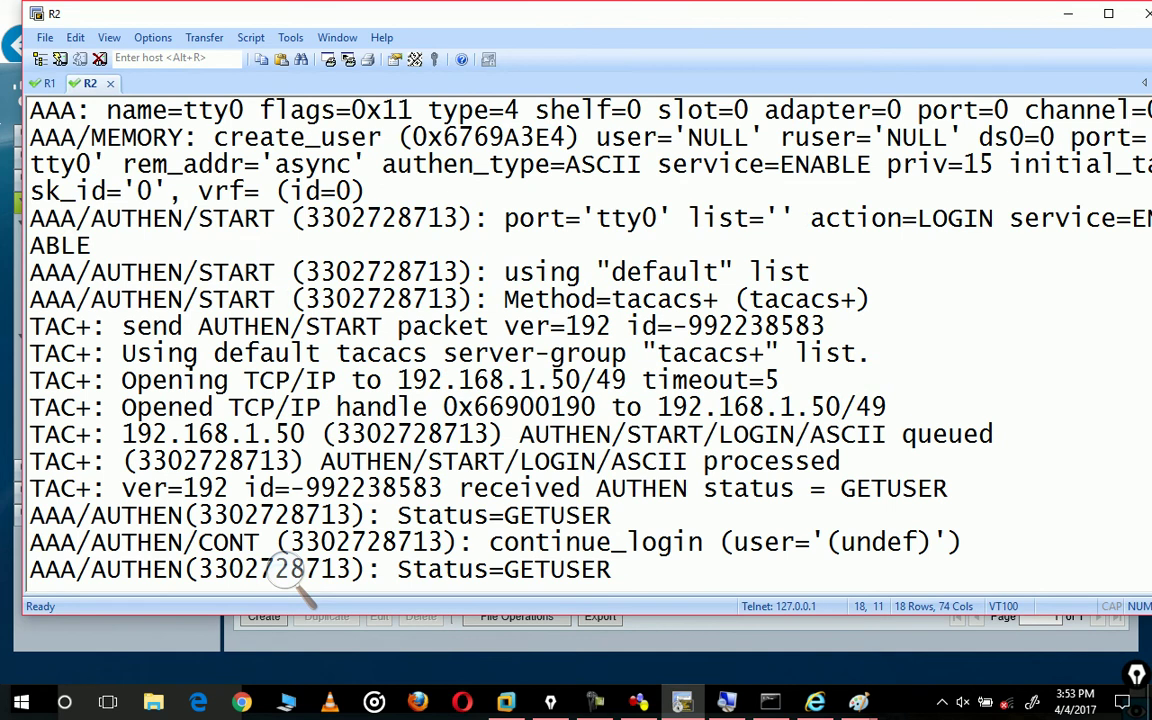
{"action": "scroll", "coordinate": [292, 583], "scroll_direction": "up", "scroll_amount": 1}
{"action": "scroll", "coordinate": [292, 583], "scroll_direction": "up", "scroll_amount": 1}
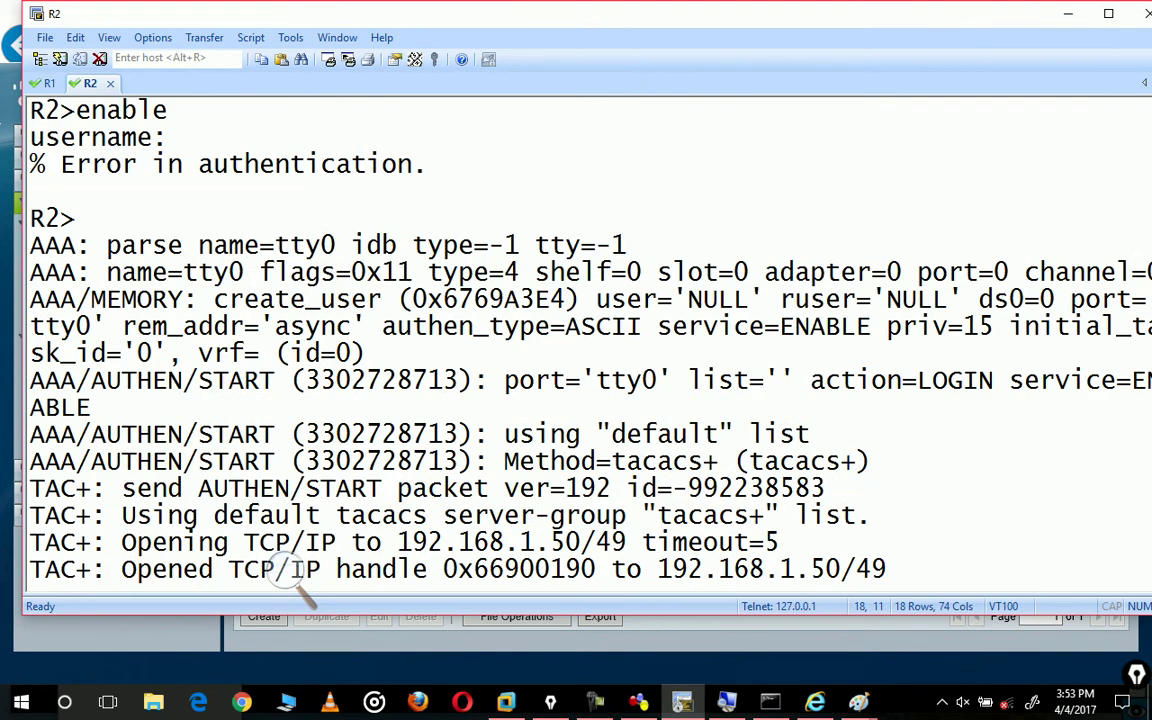
{"action": "scroll", "coordinate": [292, 583], "scroll_direction": "down", "scroll_amount": 2}
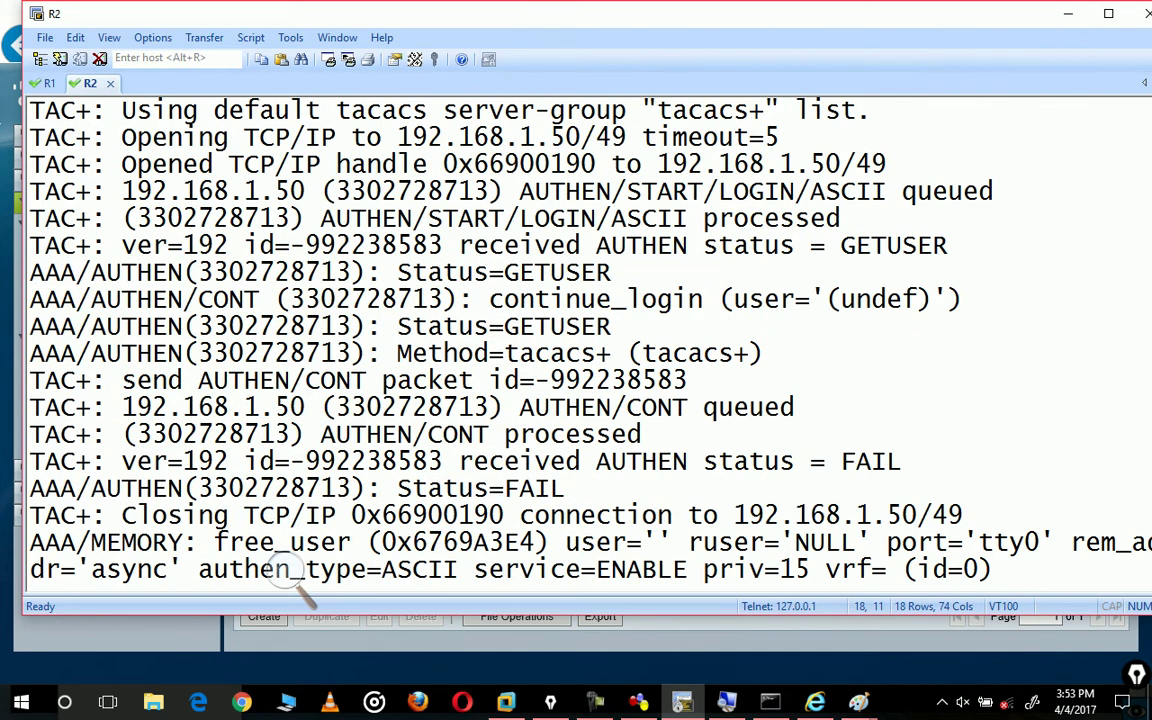
{"action": "scroll", "coordinate": [292, 583], "scroll_direction": "down", "scroll_amount": 1}
{"action": "scroll", "coordinate": [292, 583], "scroll_direction": "up", "scroll_amount": 6}
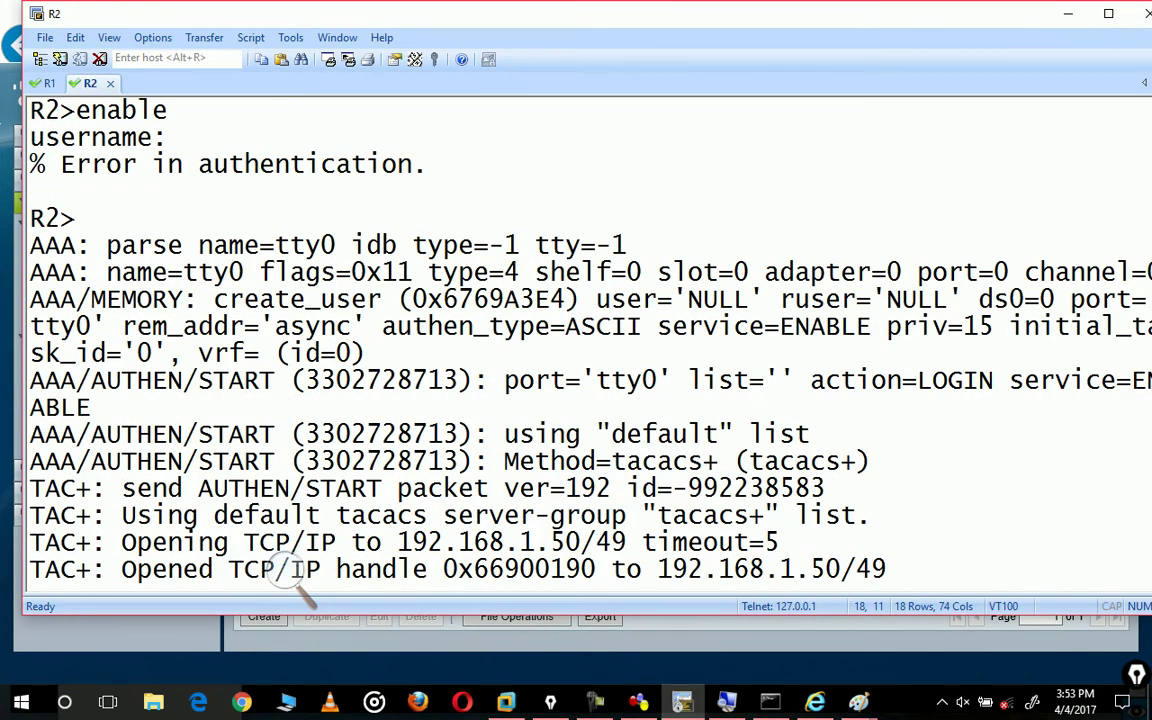
{"action": "scroll", "coordinate": [292, 583], "scroll_direction": "down", "scroll_amount": 3}
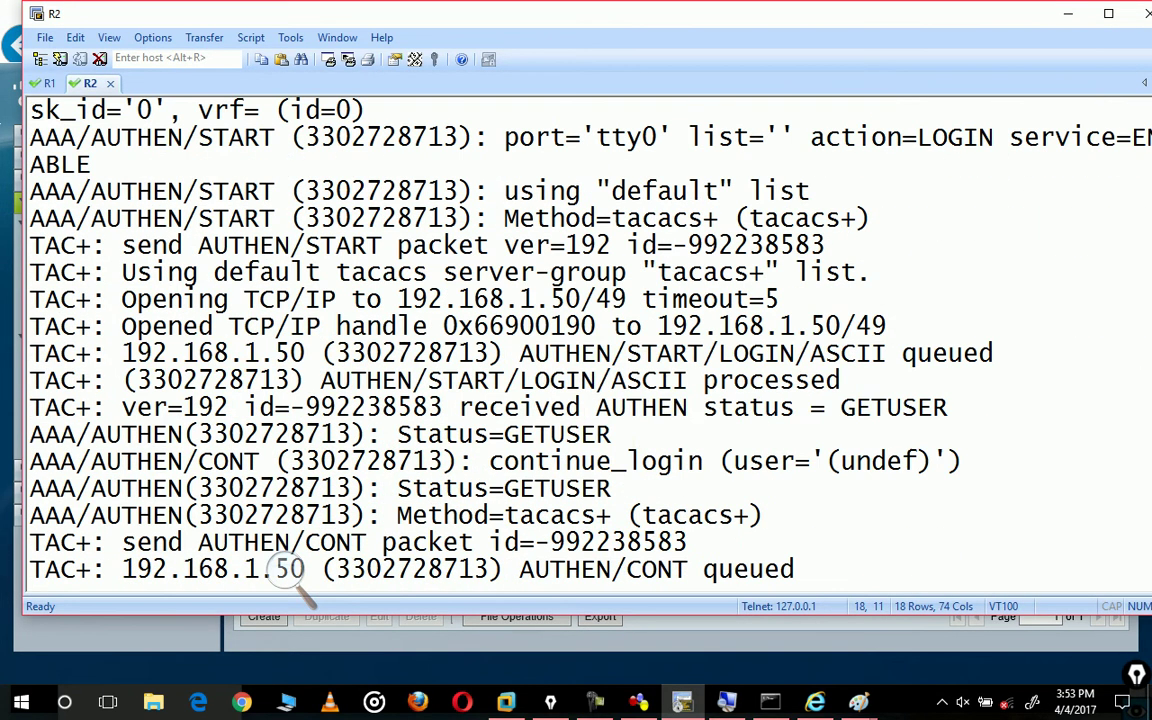
{"action": "scroll", "coordinate": [288, 575], "scroll_direction": "down", "scroll_amount": 3}
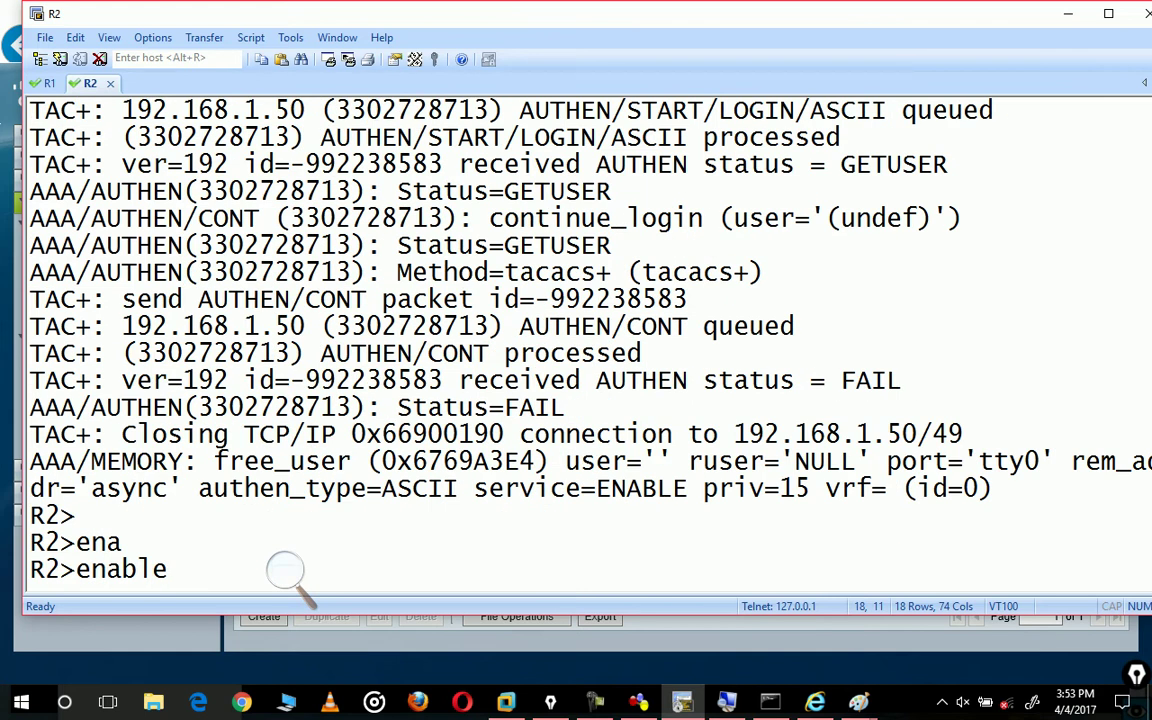
From R1, telnet to 12.1.1.2 and log in as the test user after one failed attempt
{"action": "key", "text": "alt+1"}
{"action": "type", "text": "conf t"}
{"action": "key", "text": "BackSpace"}
{"action": "key", "text": "BackSpace"}
{"action": "key", "text": "BackSpace"}
{"action": "key", "text": "BackSpace"}
{"action": "key", "text": "BackSpace"}
{"action": "key", "text": "BackSpace"}
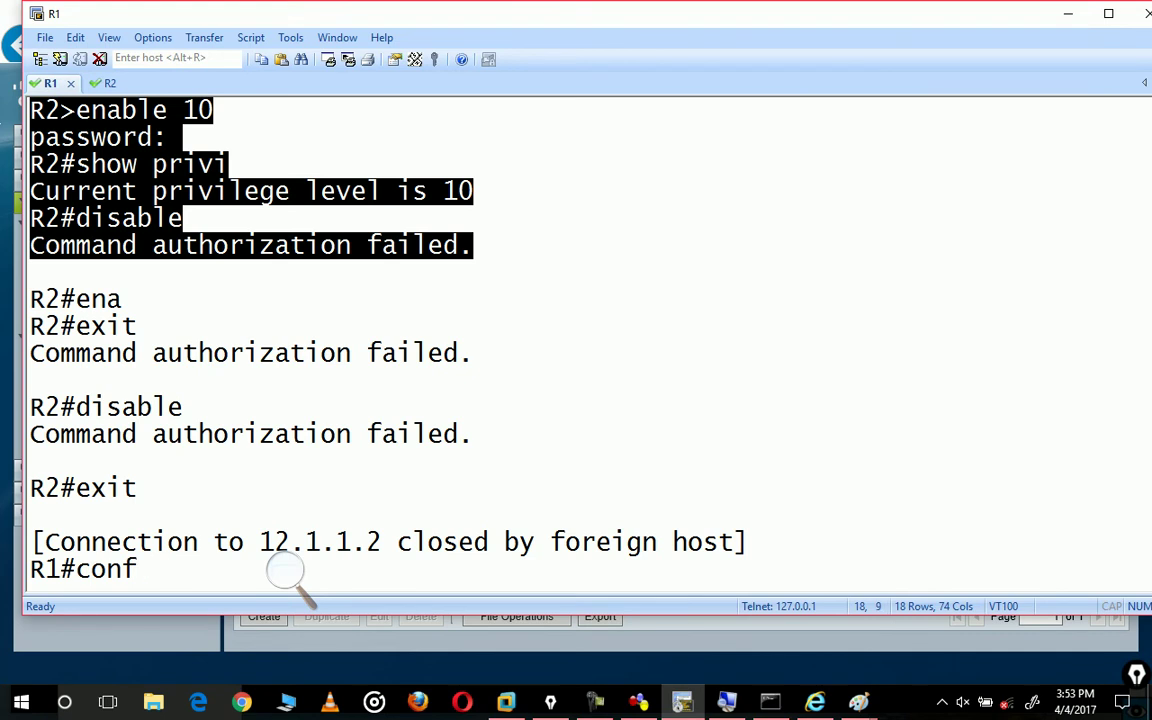
{"action": "type", "text": "tel"}
{"action": "key", "text": "Tab"}
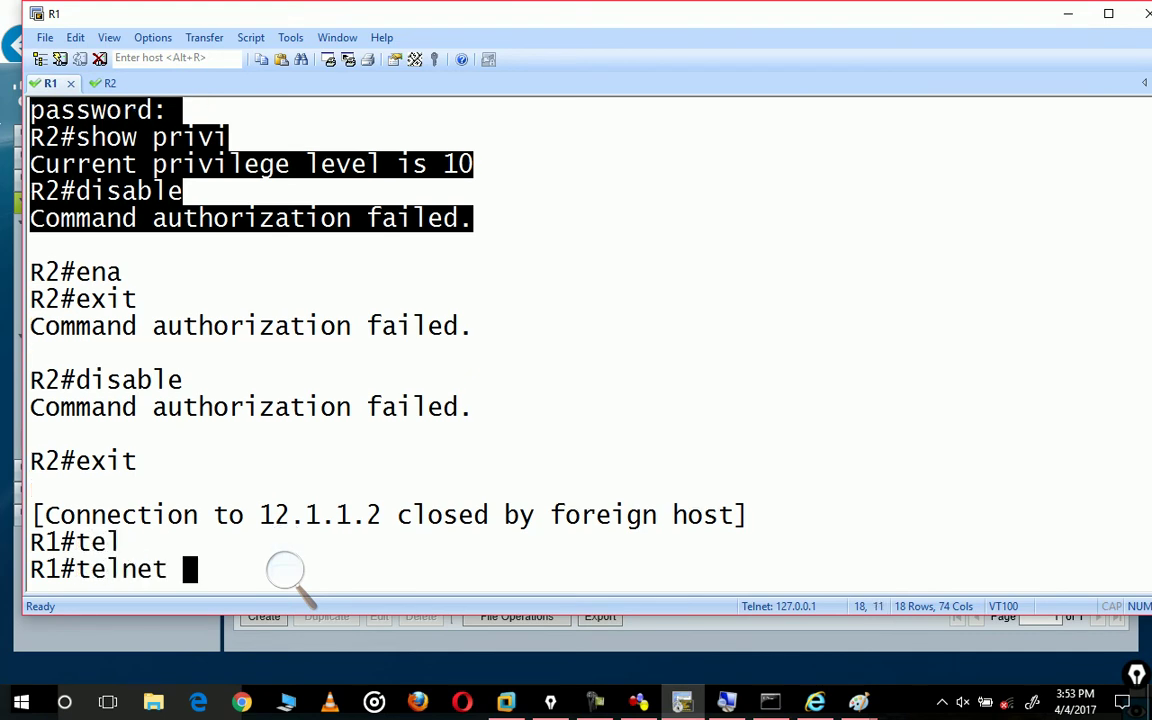
{"action": "type", "text": "12.1.1.2"}
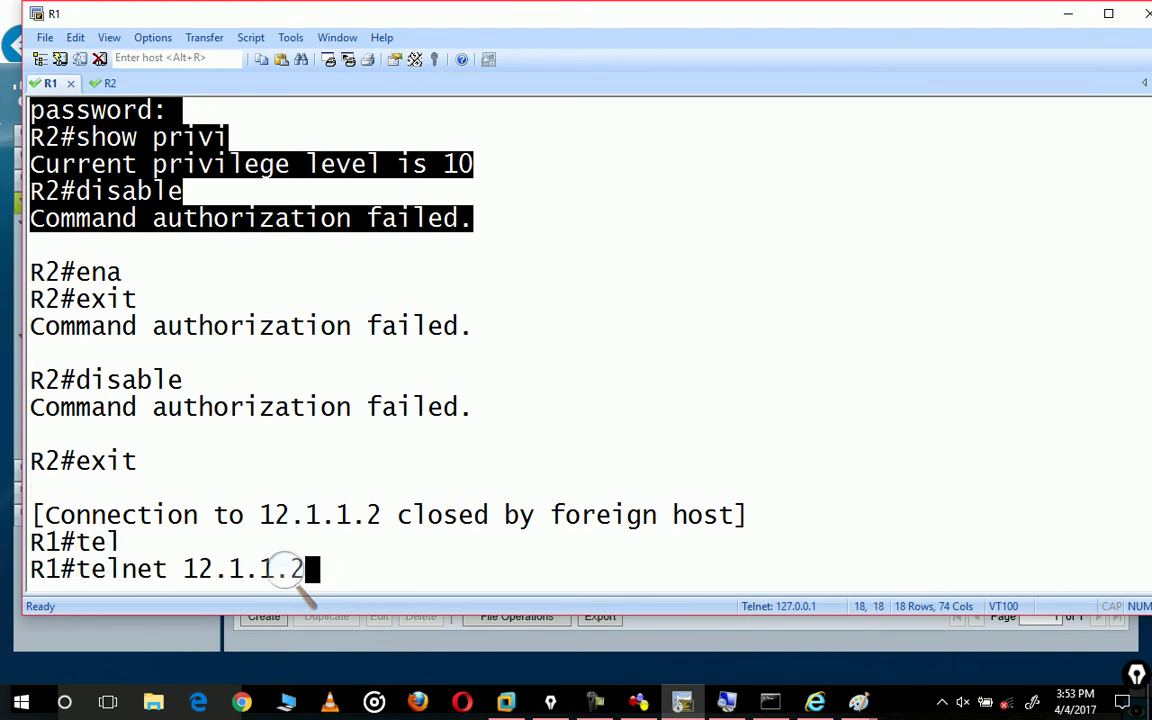
{"action": "key", "text": "Return"}
{"action": "type", "text": "xyz"}
{"action": "key", "text": "Return"}
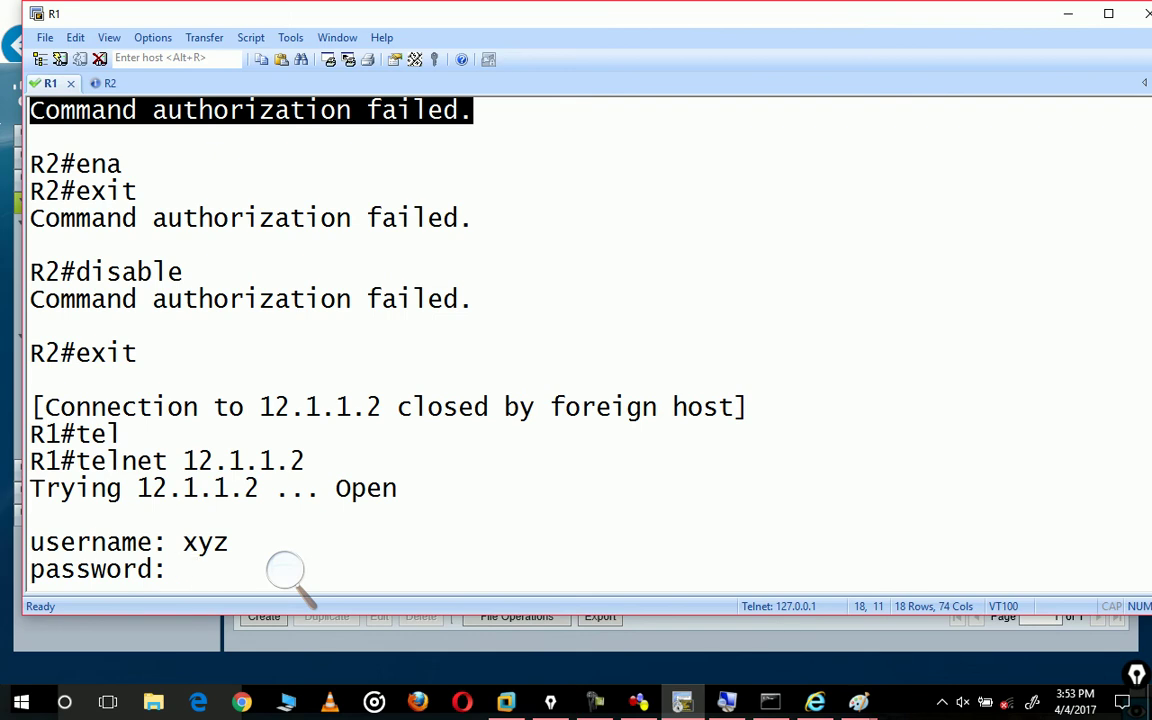
{"action": "key", "text": "Return"}
{"action": "type", "text": "xyz"}
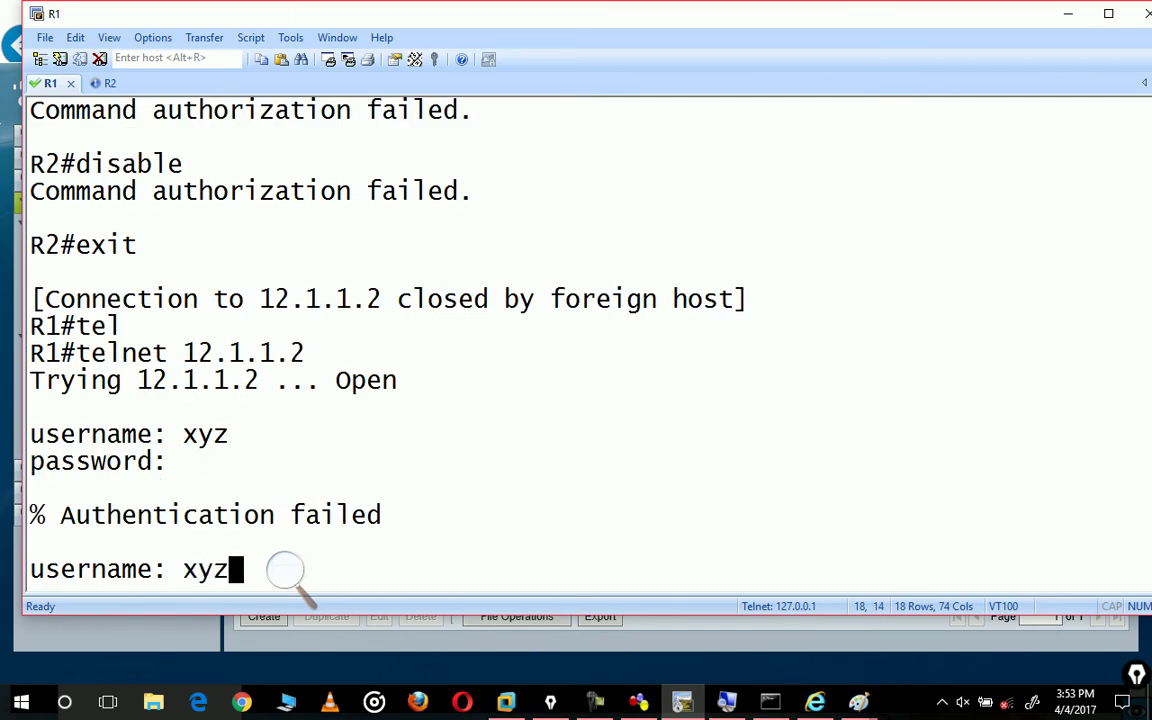
{"action": "key", "text": "Return"}
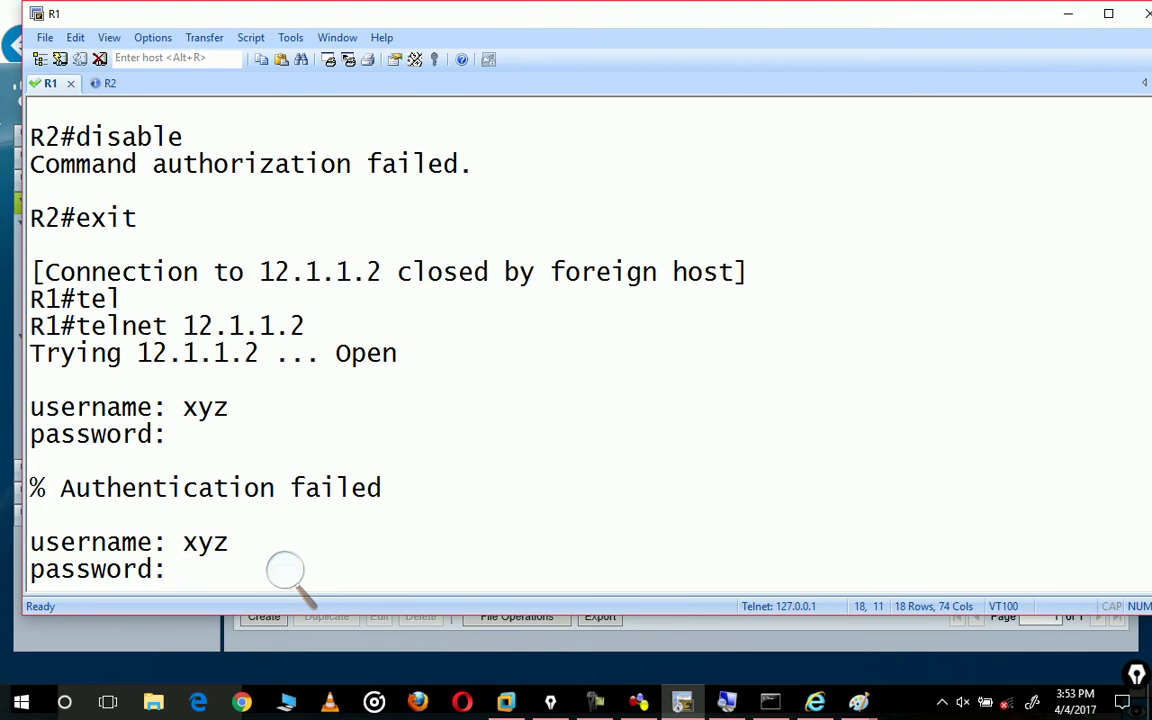
{"action": "key", "text": "Return"}
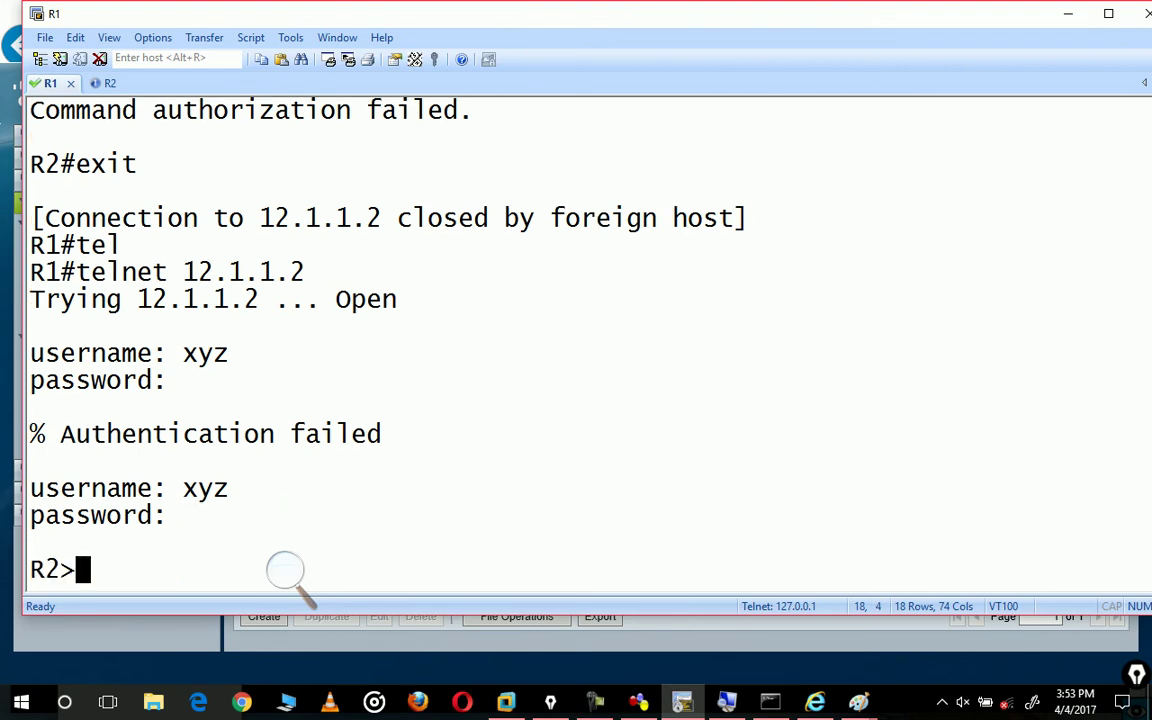
Enter privileged mode on R2 with enable and its password
{"action": "type", "text": "ena"}
{"action": "key", "text": "Tab"}
{"action": "key", "text": "Return"}
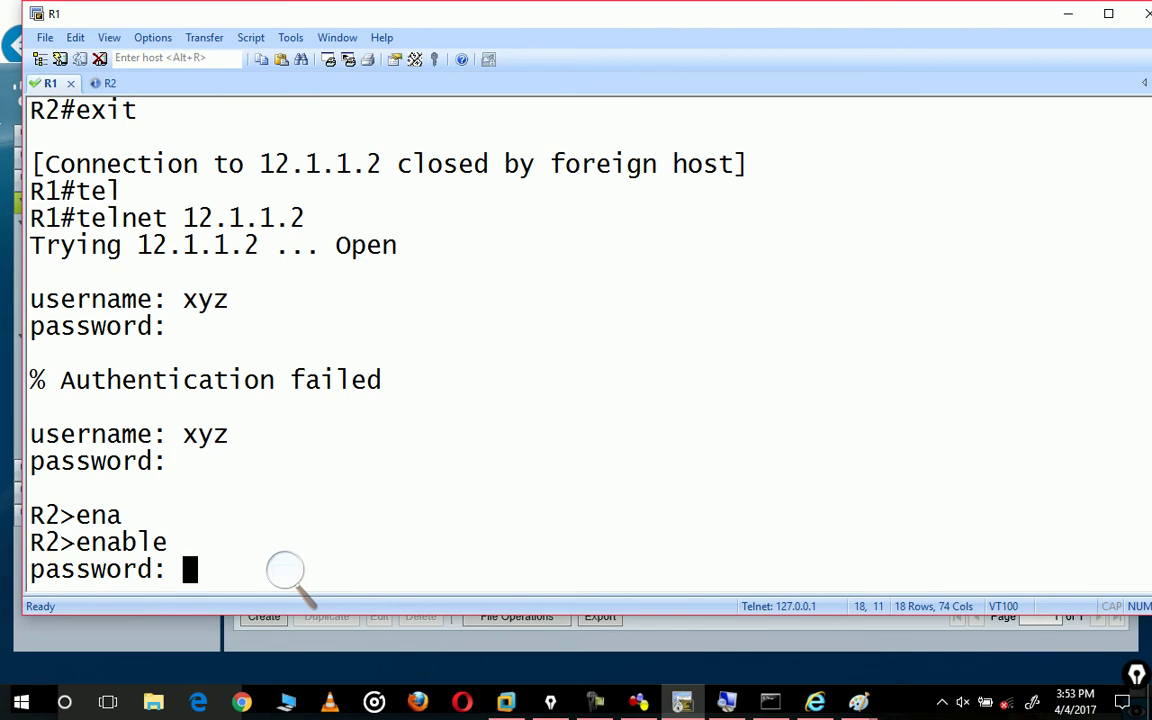
{"action": "key", "text": "Return"}
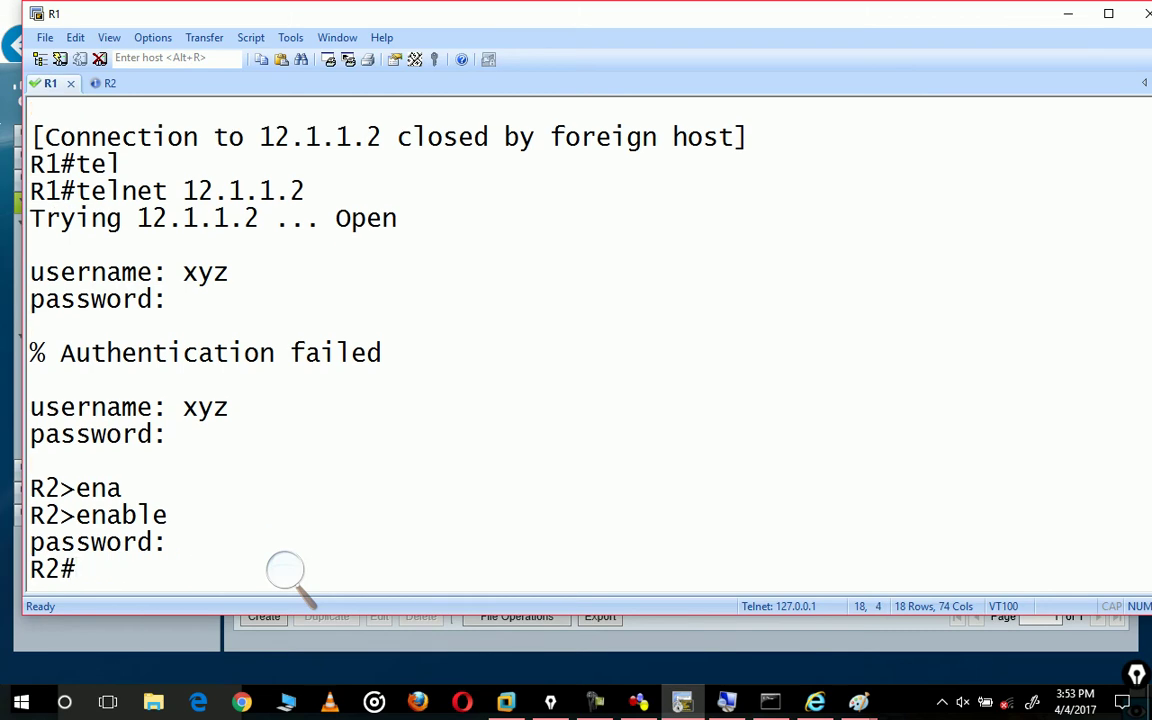
{"action": "key", "text": "ctrl+Tab"}
Scroll R2's debug up to the TACACS+ shell authorization request, then return to R1
{"action": "scroll", "coordinate": [285, 572], "scroll_direction": "up", "scroll_amount": 4}
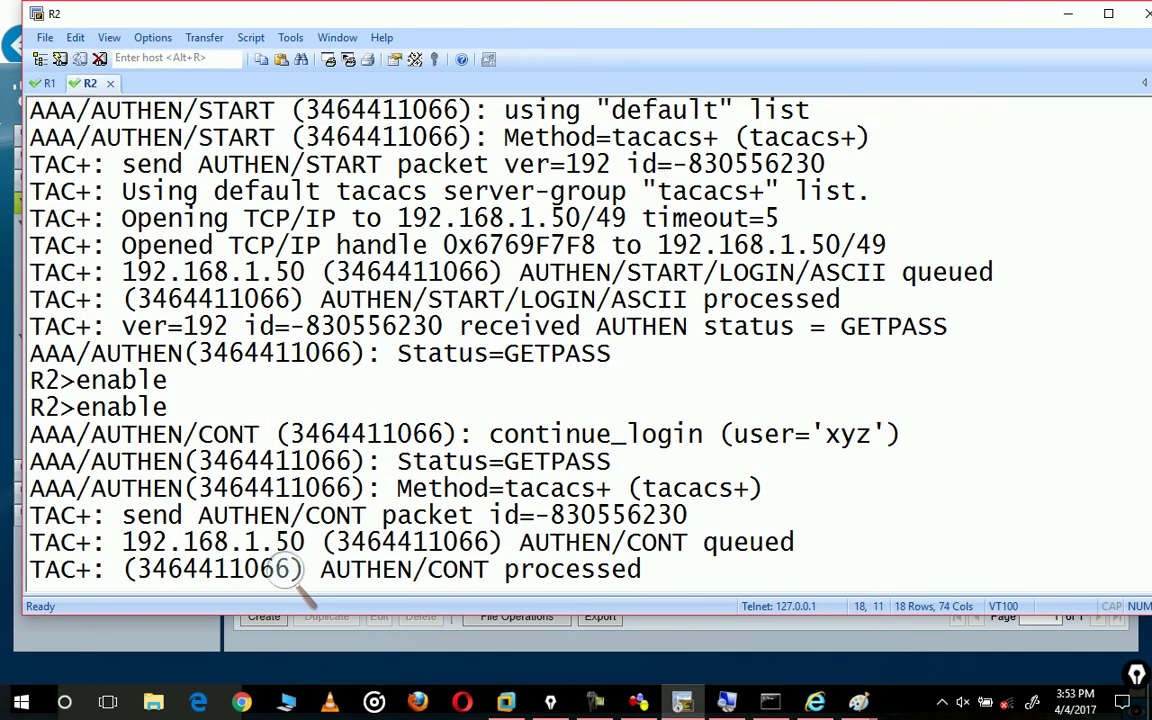
{"action": "scroll", "coordinate": [285, 572], "scroll_direction": "up", "scroll_amount": 10}
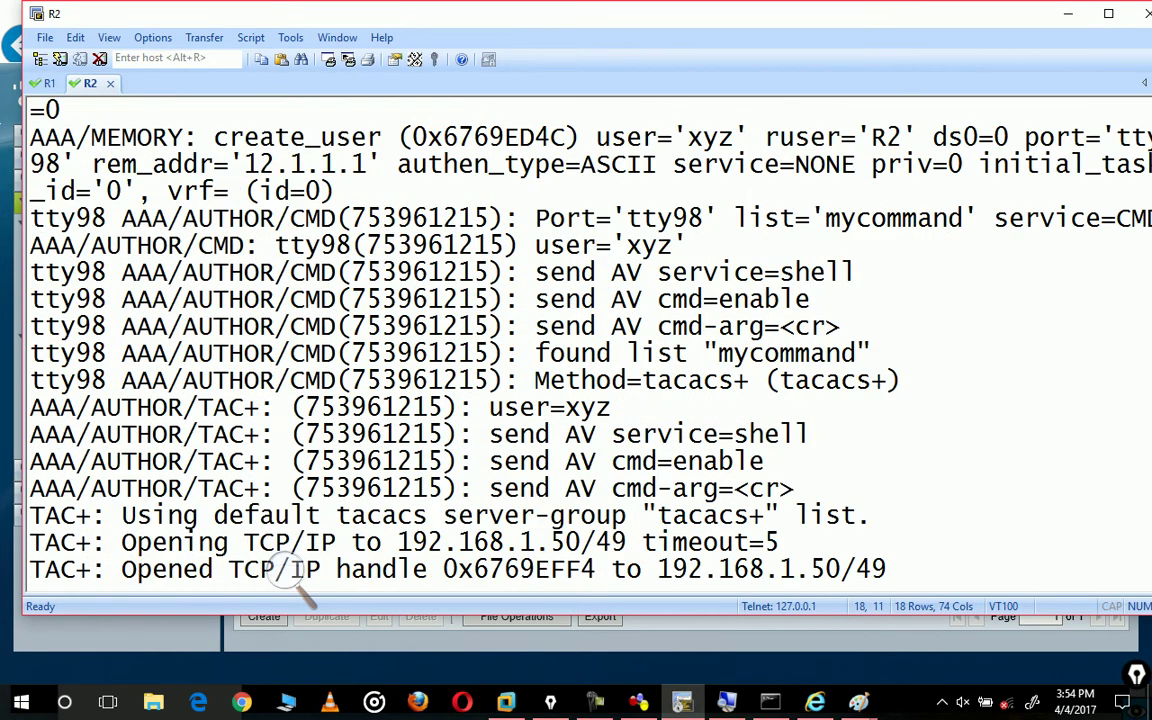
{"action": "scroll", "coordinate": [285, 572], "scroll_direction": "up", "scroll_amount": 1}
{"action": "scroll", "coordinate": [290, 578], "scroll_direction": "up", "scroll_amount": 4}
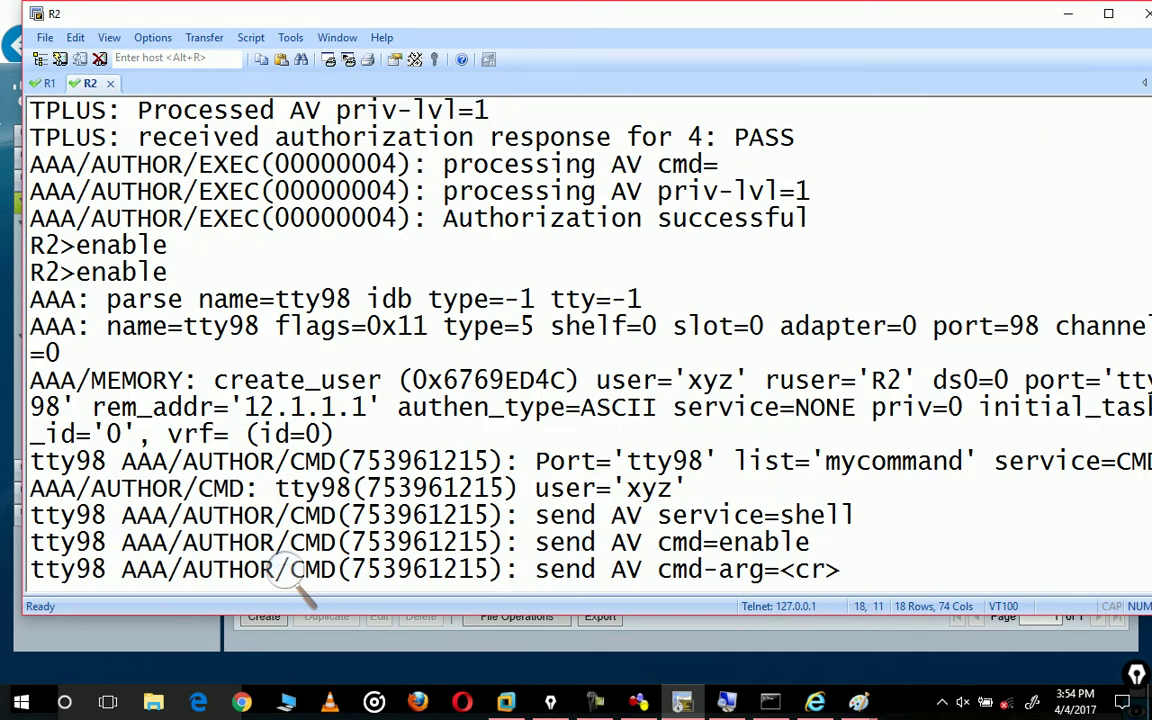
{"action": "scroll", "coordinate": [290, 578], "scroll_direction": "up", "scroll_amount": 5}
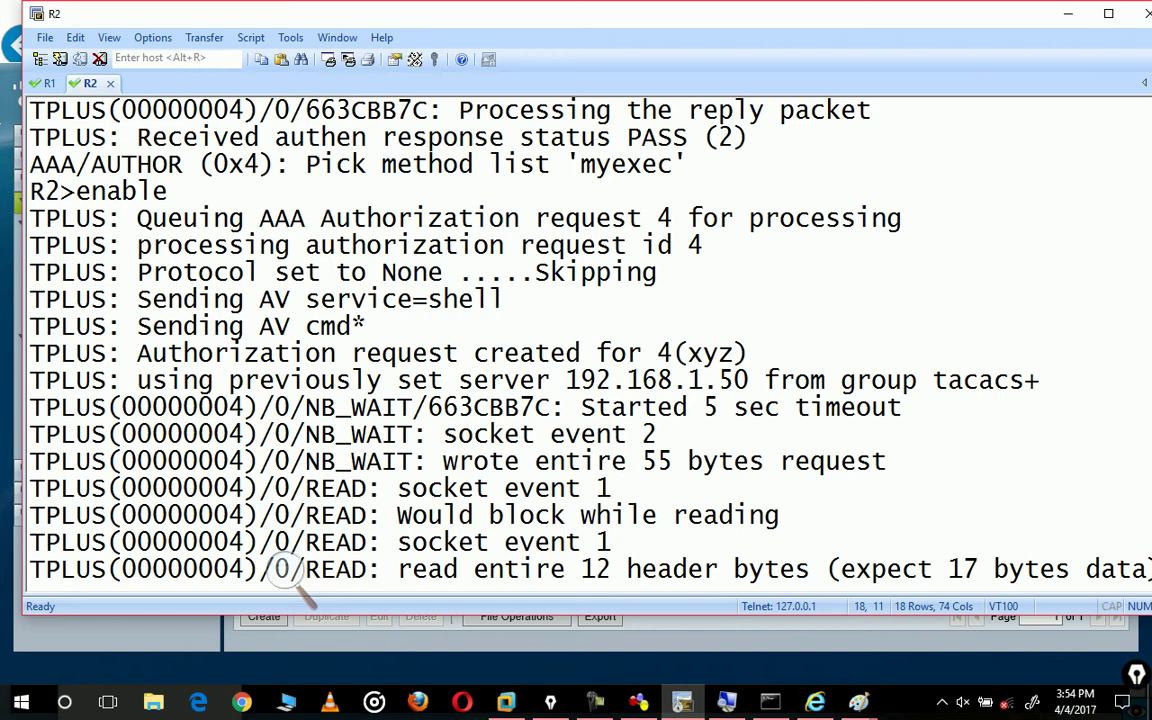
{"action": "key", "text": "ctrl+Tab"}
Run show privilege at the remote R2# prompt
{"action": "type", "text": "show p[rii"}
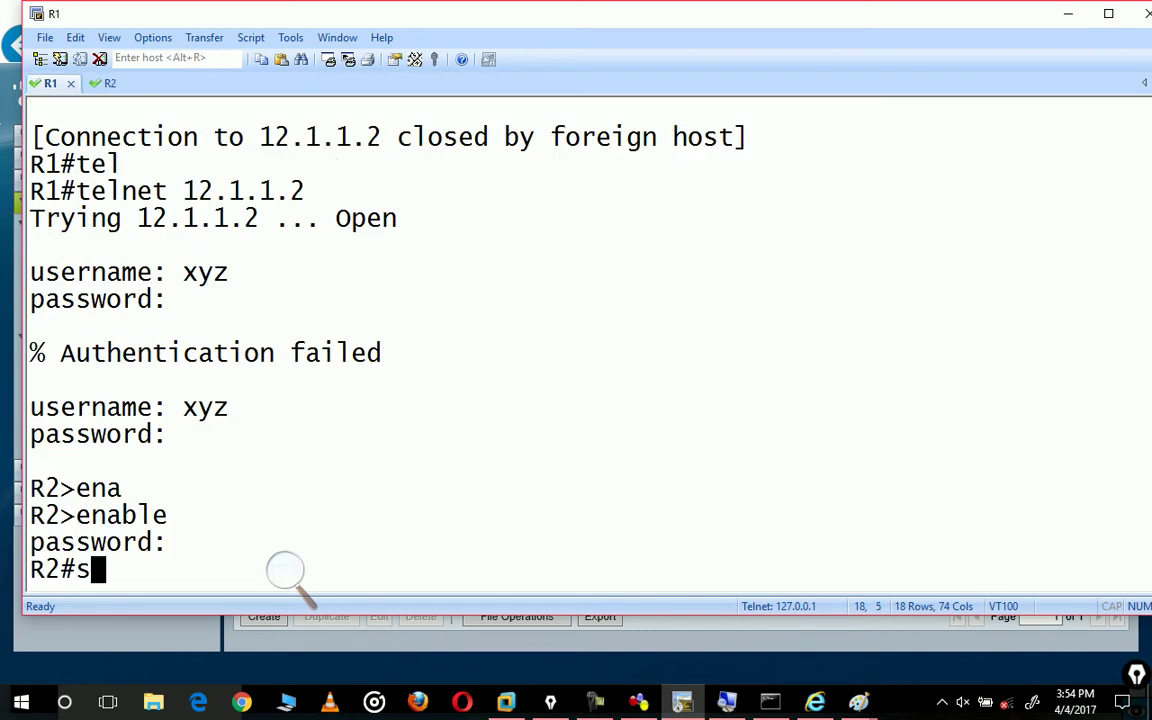
{"action": "key", "text": "BackSpace"}
{"action": "key", "text": "BackSpace"}
{"action": "key", "text": "BackSpace"}
{"action": "key", "text": "BackSpace"}
{"action": "type", "text": "rucvu"}
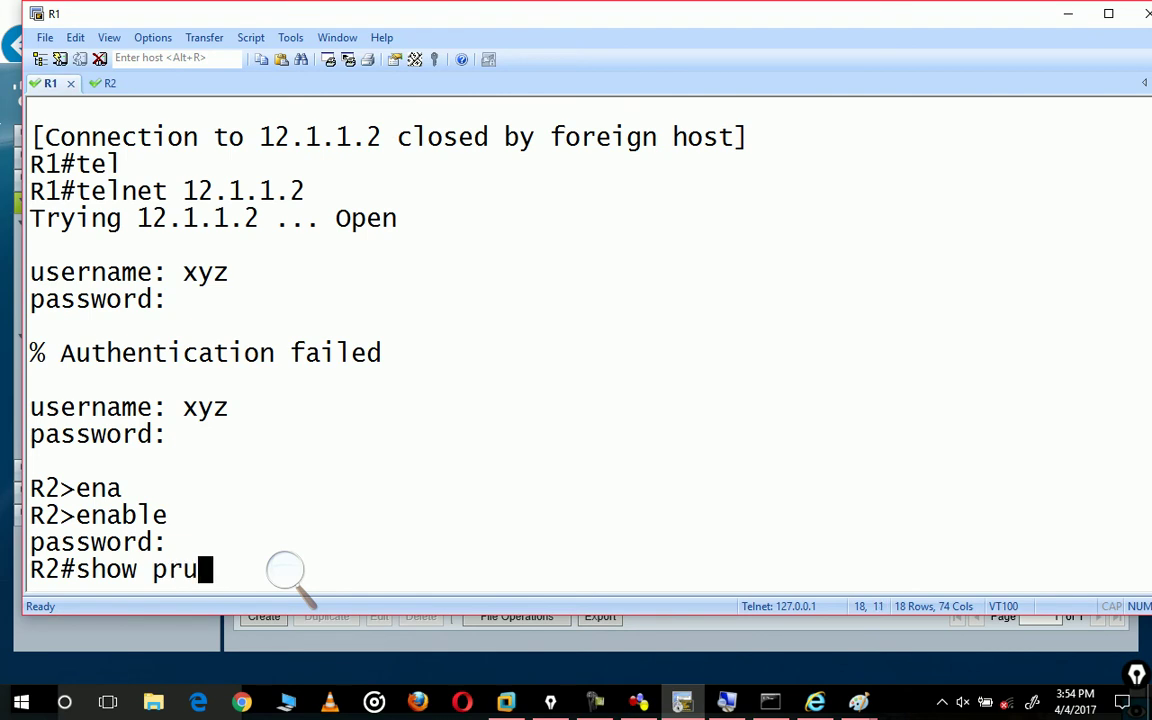
{"action": "key", "text": "BackSpace"}
{"action": "key", "text": "BackSpace"}
{"action": "key", "text": "BackSpace"}
{"action": "key", "text": "BackSpace"}
{"action": "type", "text": "ivi"}
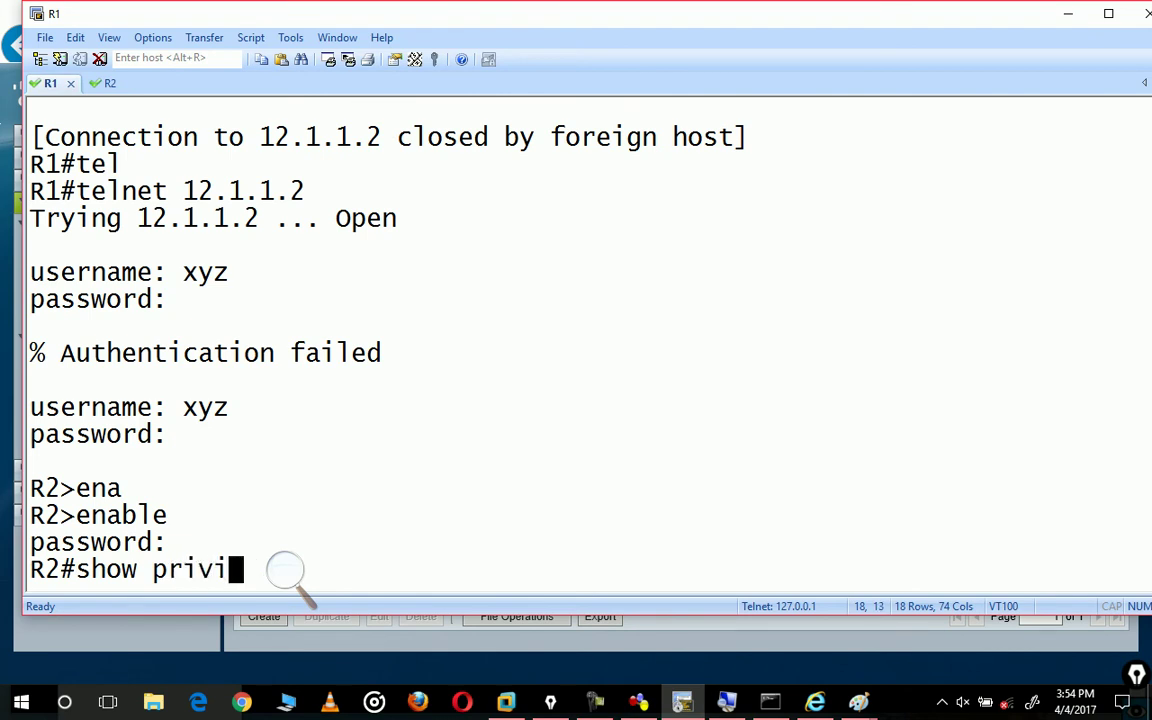
{"action": "key", "text": "Return"}
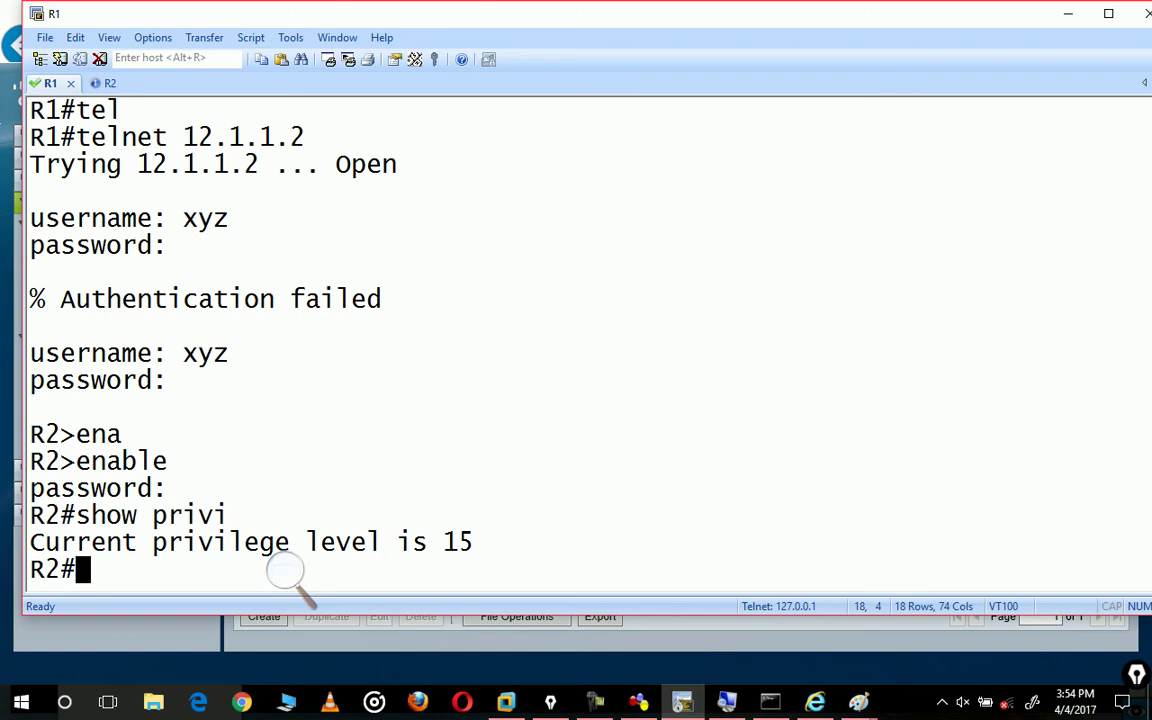
Launch Paint with a blank canvas from the app search
{"action": "key", "text": "super"}
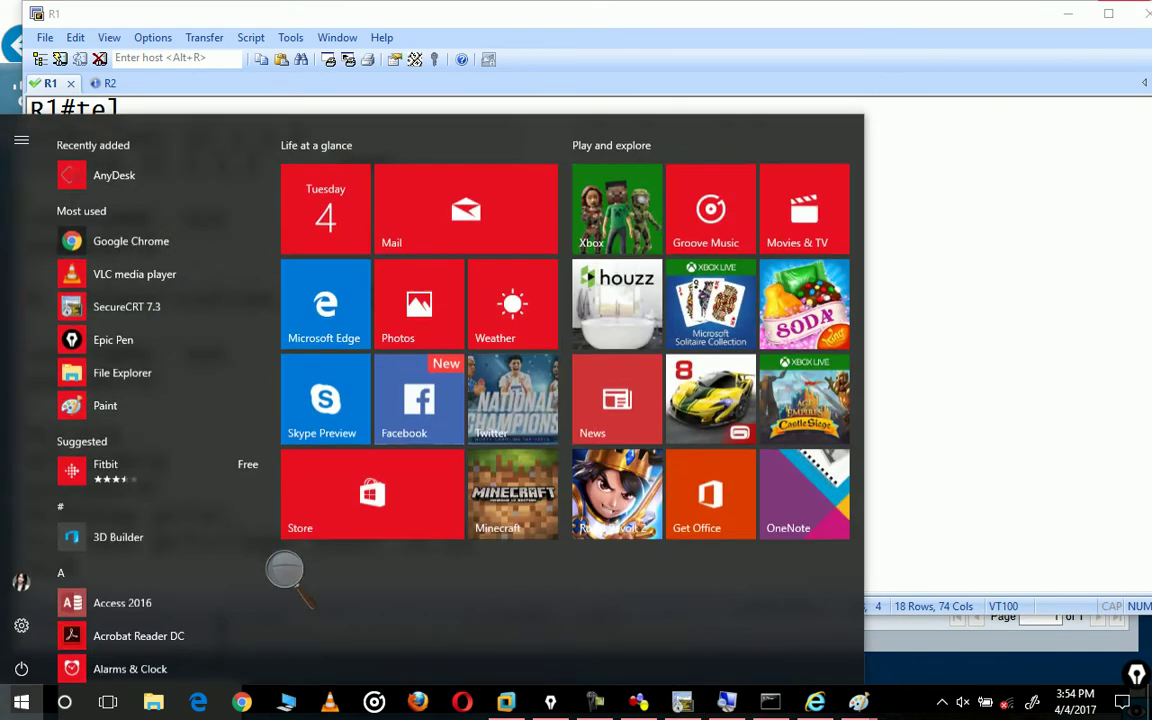
{"action": "type", "text": "pp"}
{"action": "key", "text": "BackSpace"}
{"action": "key", "text": "BackSpace"}
{"action": "type", "text": "oaub"}
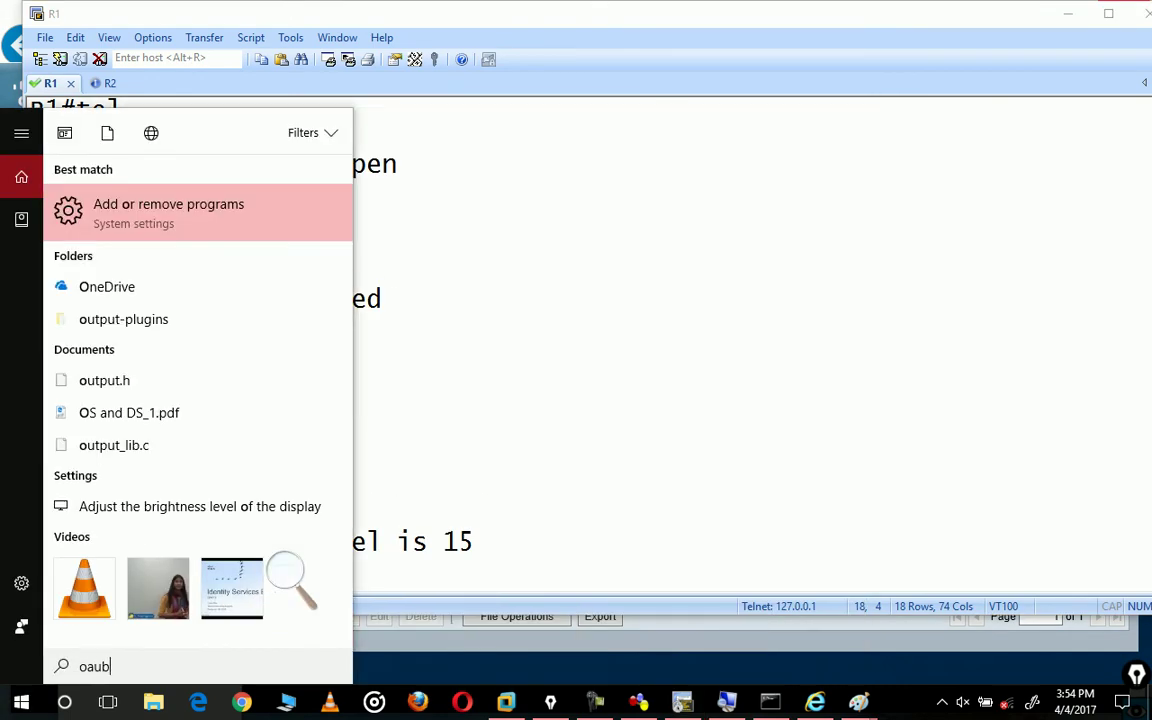
{"action": "key", "text": "BackSpace"}
{"action": "key", "text": "BackSpace"}
{"action": "key", "text": "BackSpace"}
{"action": "key", "text": "BackSpace"}
{"action": "type", "text": "paint"}
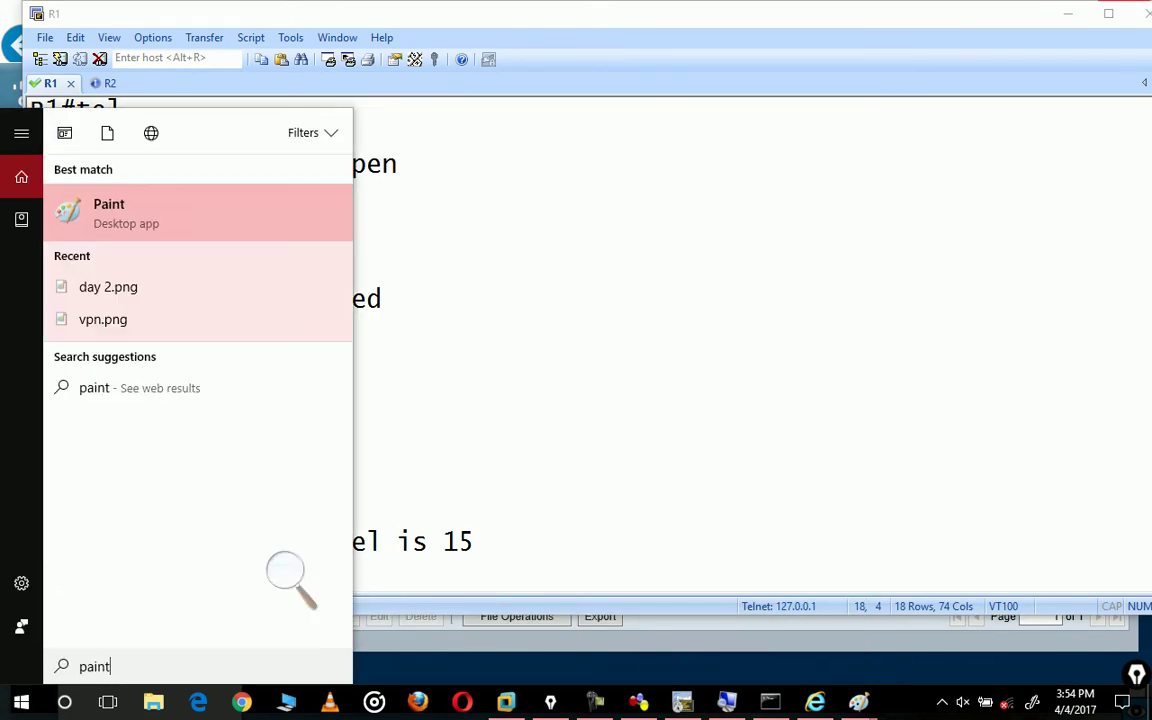
{"action": "key", "text": "Return"}
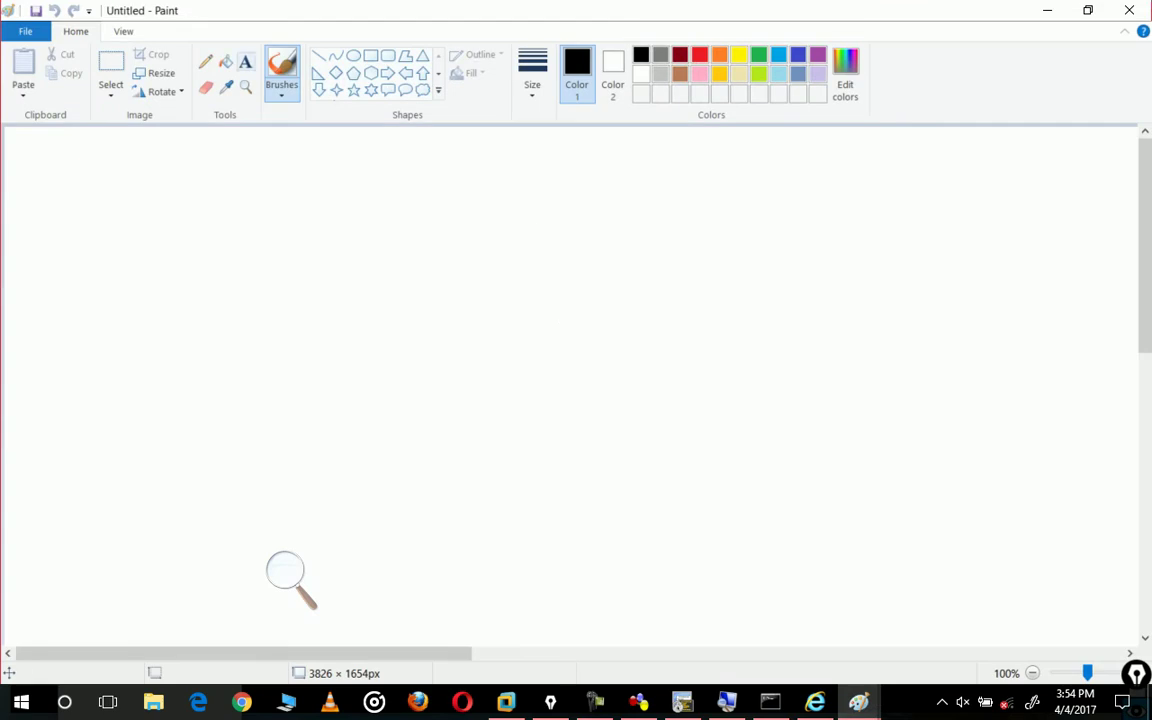
Start a text note at the upper left with the username and password lines
{"action": "left_click", "coordinate": [245, 62]}
{"action": "left_click", "coordinate": [181, 220]}
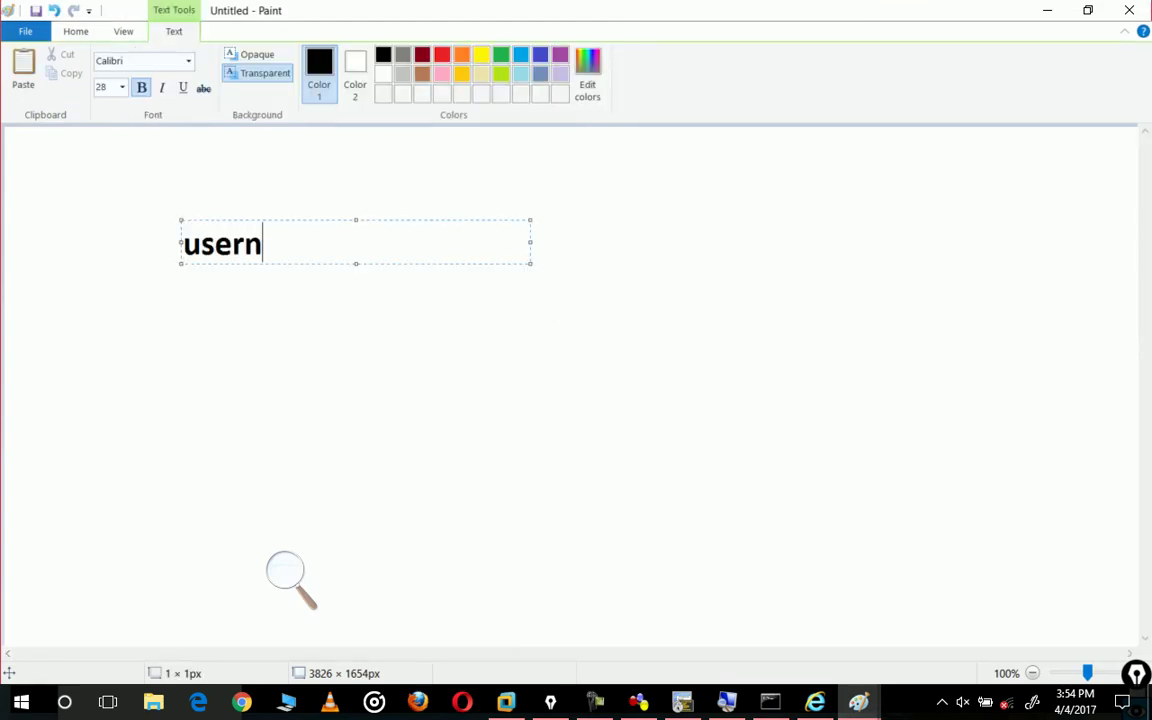
{"action": "key", "text": "BackSpace"}
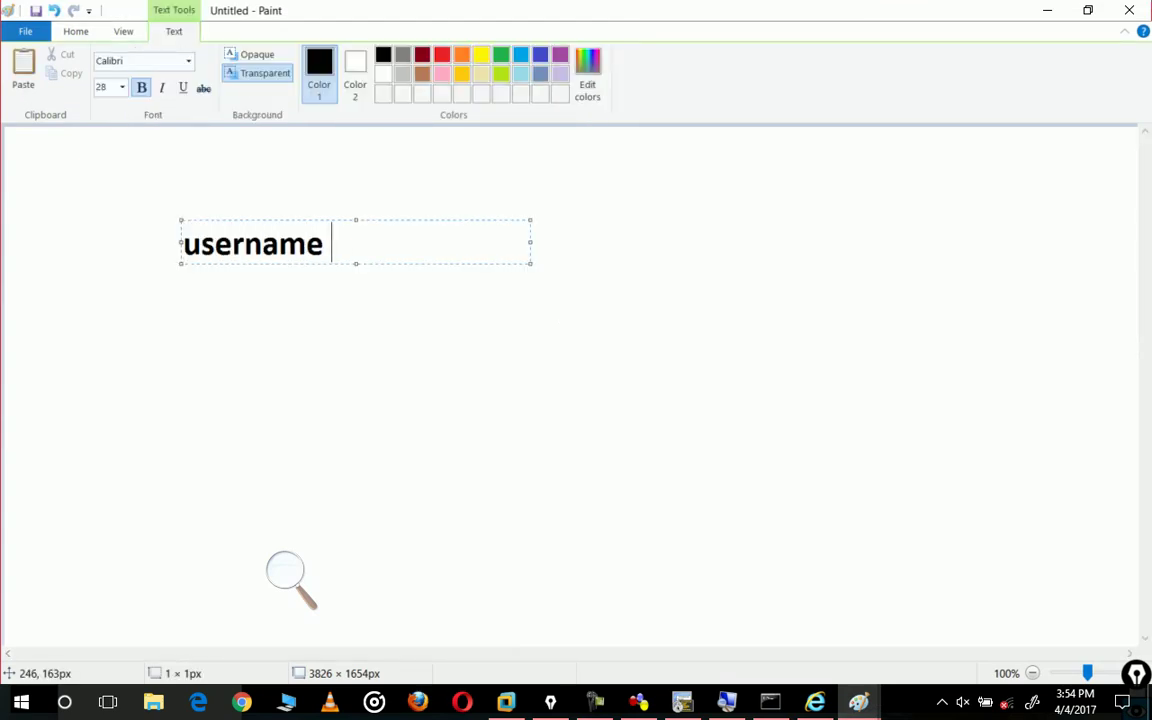
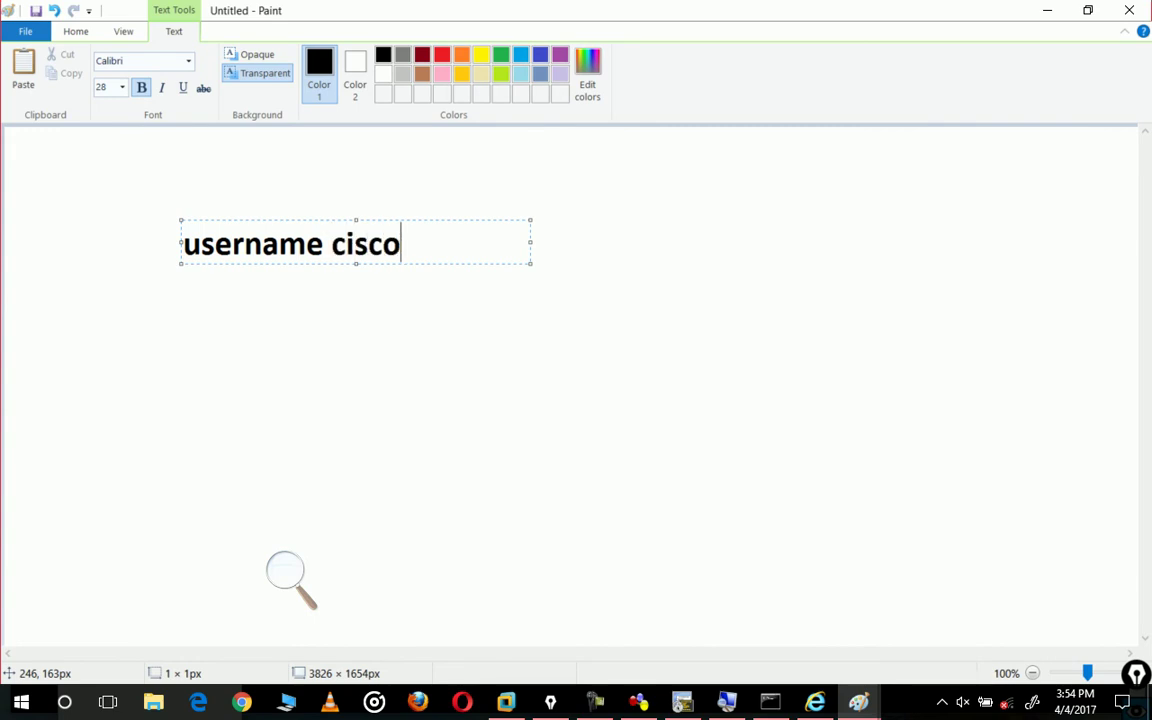
{"action": "key", "text": "Return"}
{"action": "key", "text": "BackSpace"}
{"action": "key", "text": "BackSpace"}
{"action": "key", "text": "BackSpace"}
{"action": "key", "text": "BackSpace"}
{"action": "key", "text": "Return"}
{"action": "key", "text": "Return"}
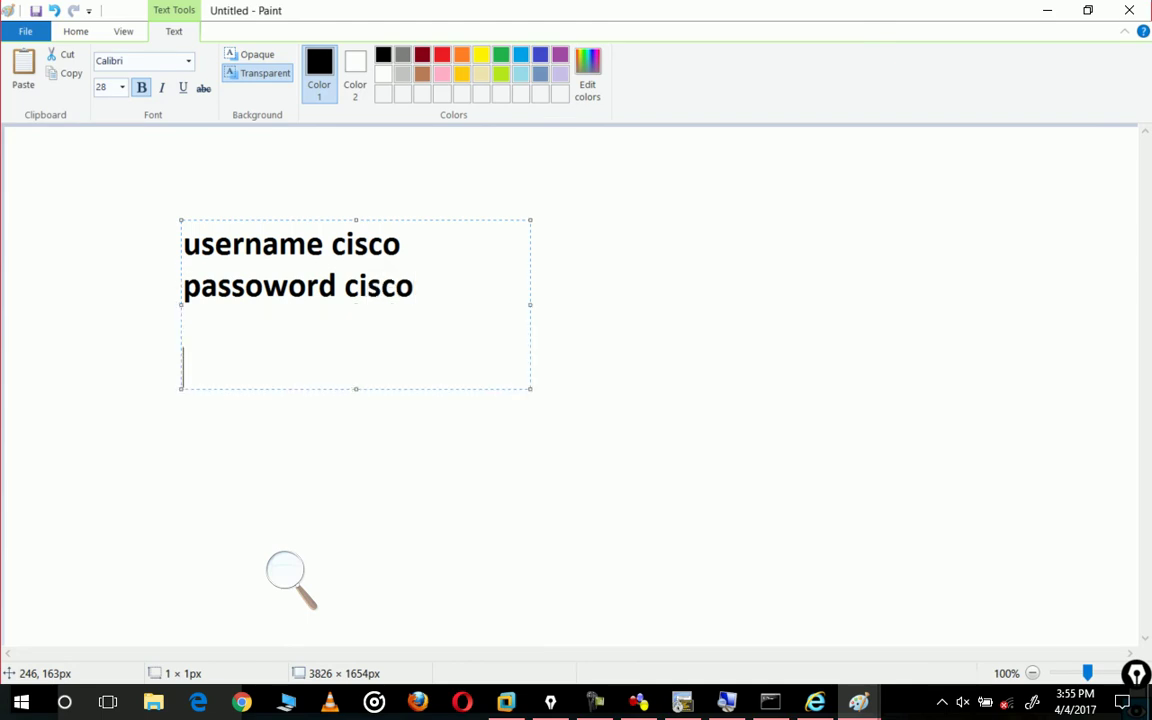
Add lines privile 5, show commands, router eigrp 10, router ospf 1 and int f0/0
{"action": "type", "text": "privile "}
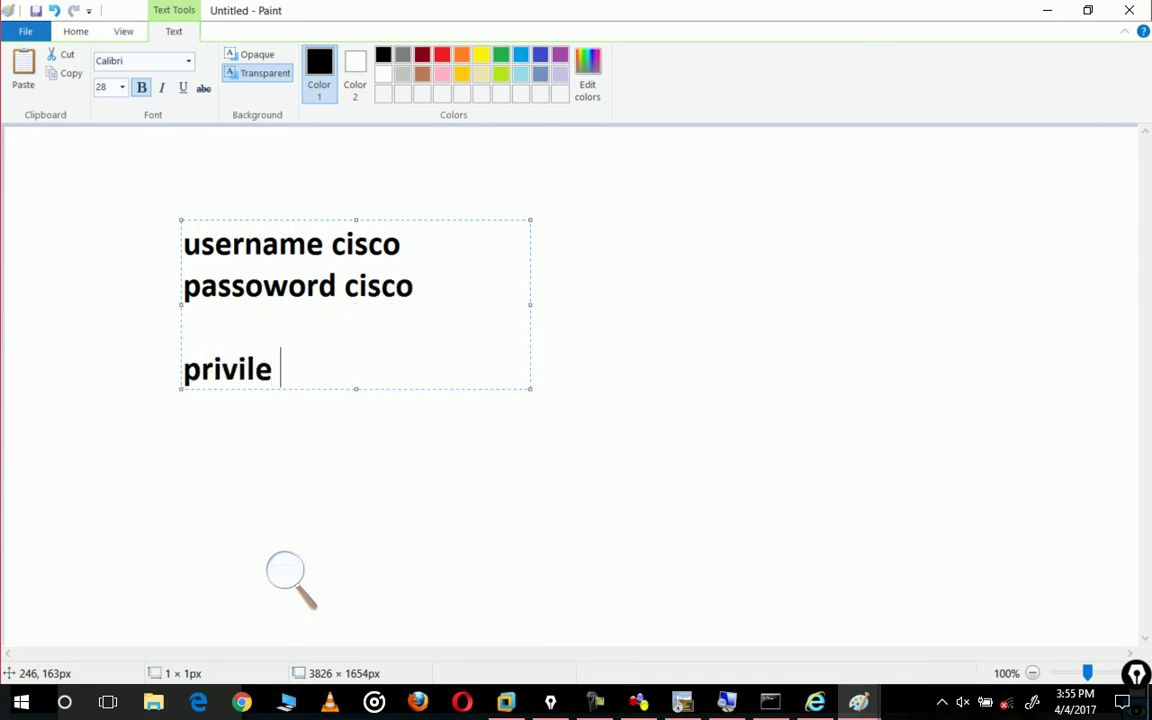
{"action": "type", "text": "5"}
{"action": "key", "text": "Return"}
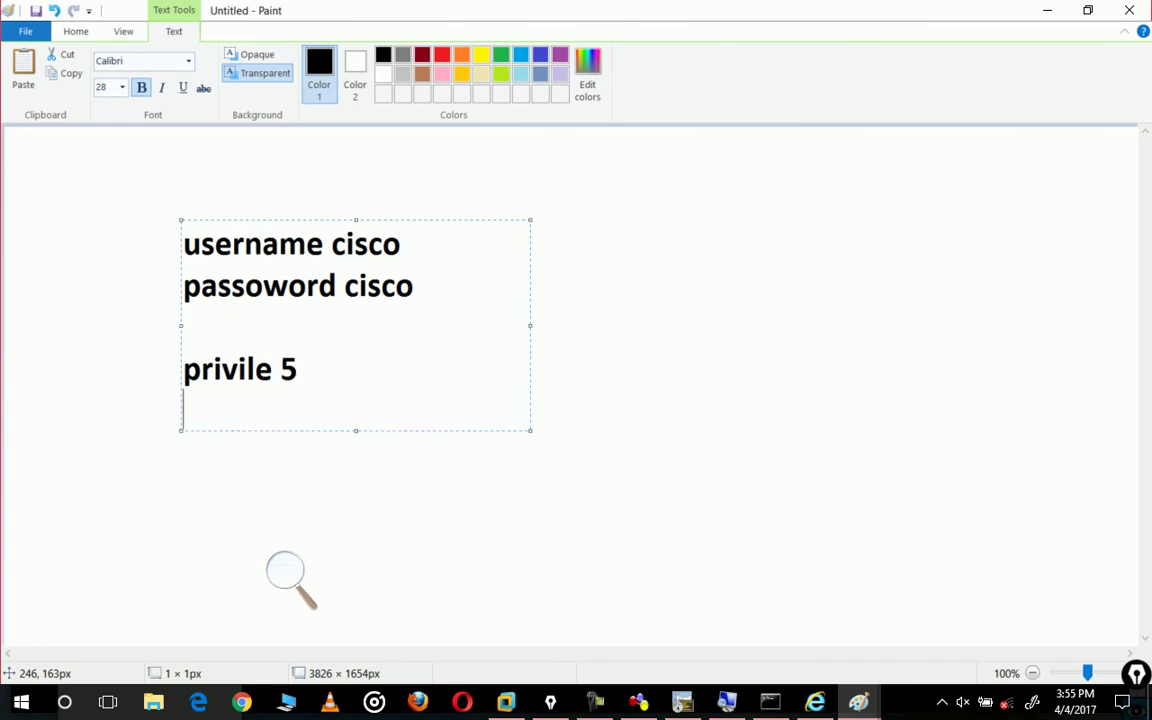
{"action": "type", "text": "show"}
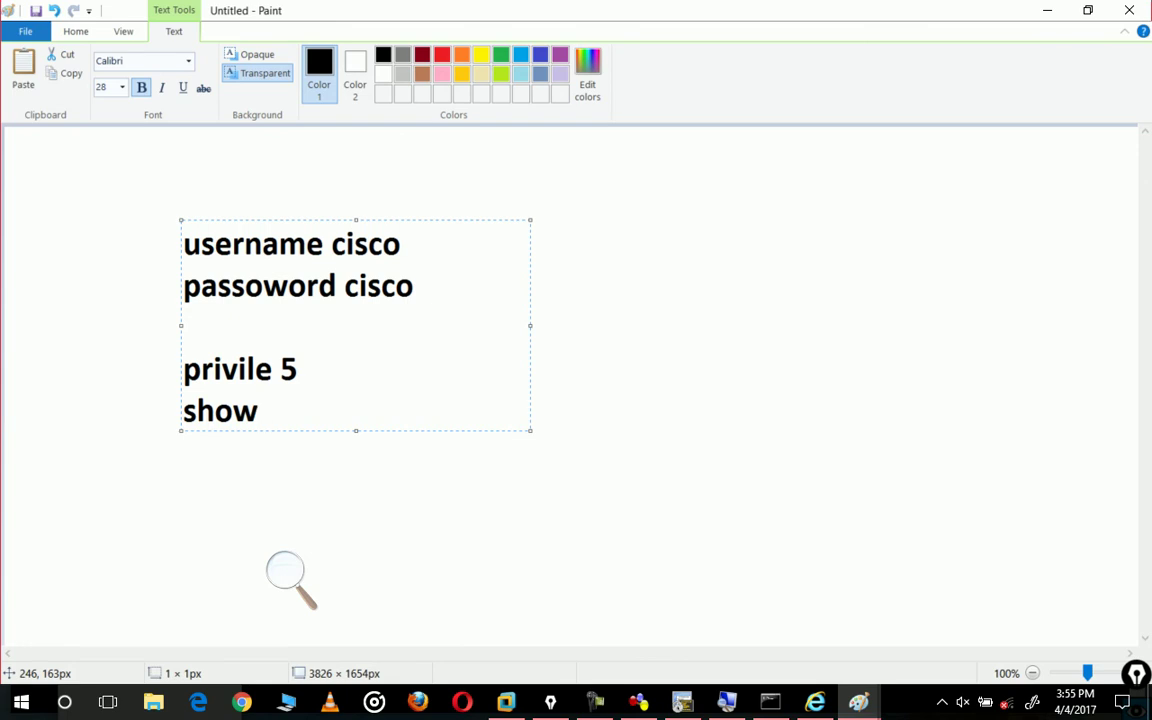
{"action": "type", "text": "commands"}
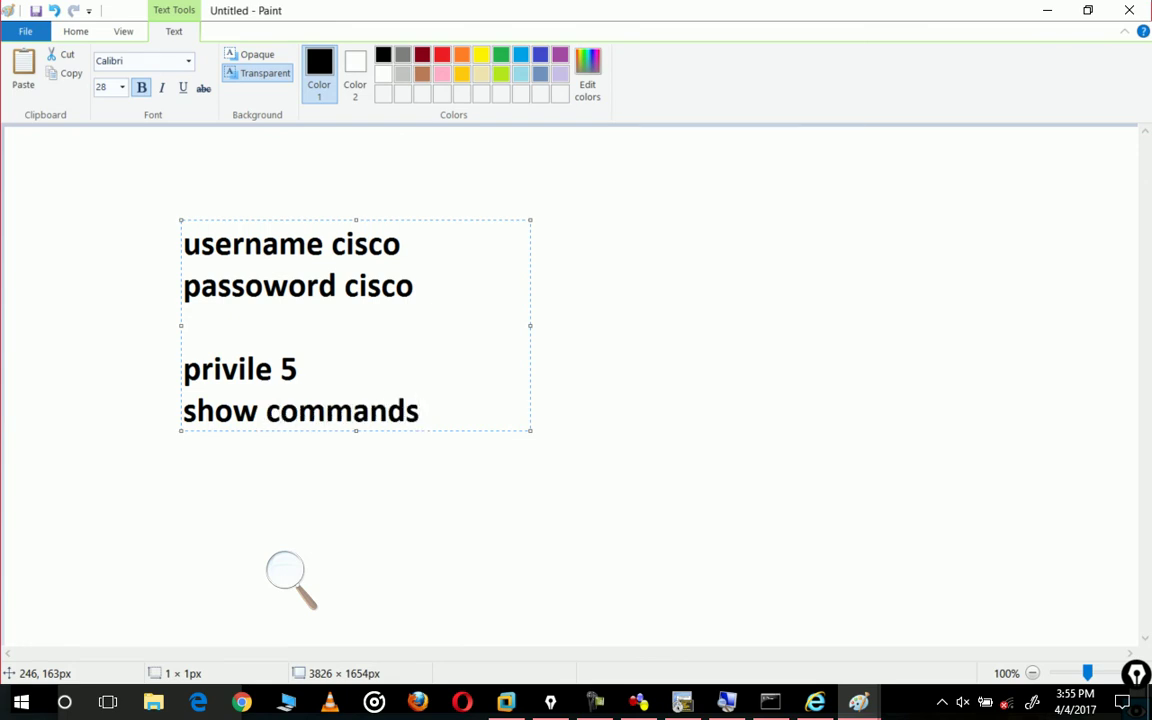
{"action": "key", "text": "Return"}
{"action": "type", "text": "router eig"}
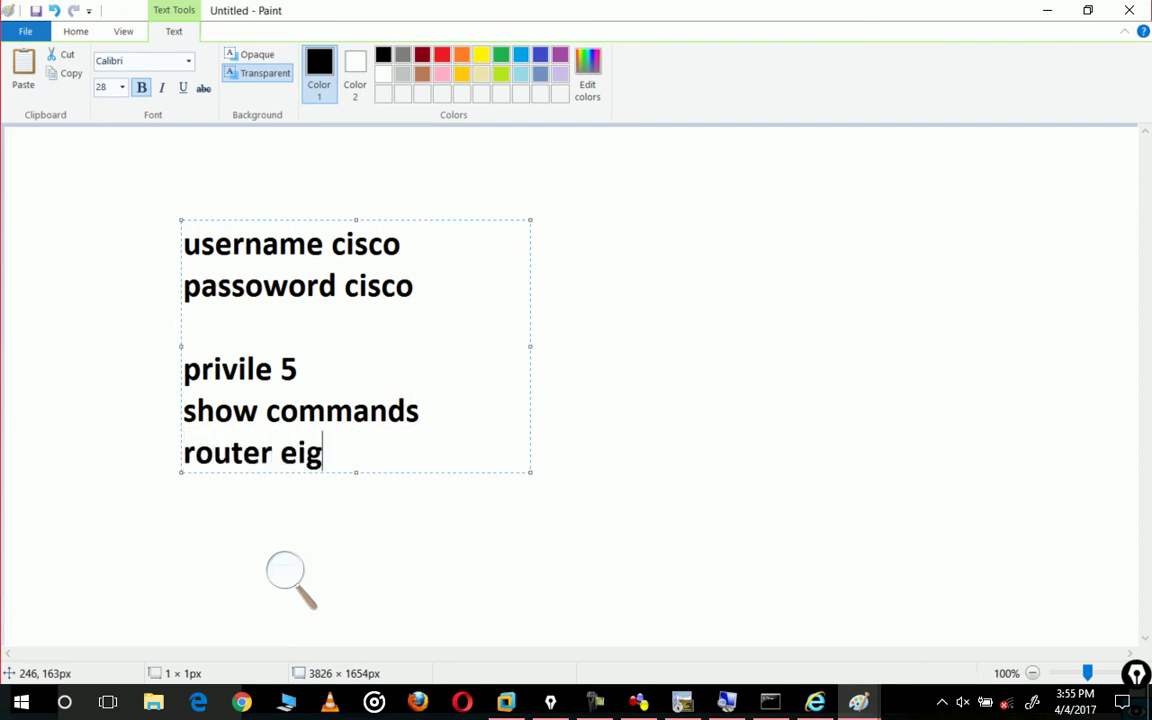
{"action": "type", "text": "rp 10"}
{"action": "key", "text": "Return"}
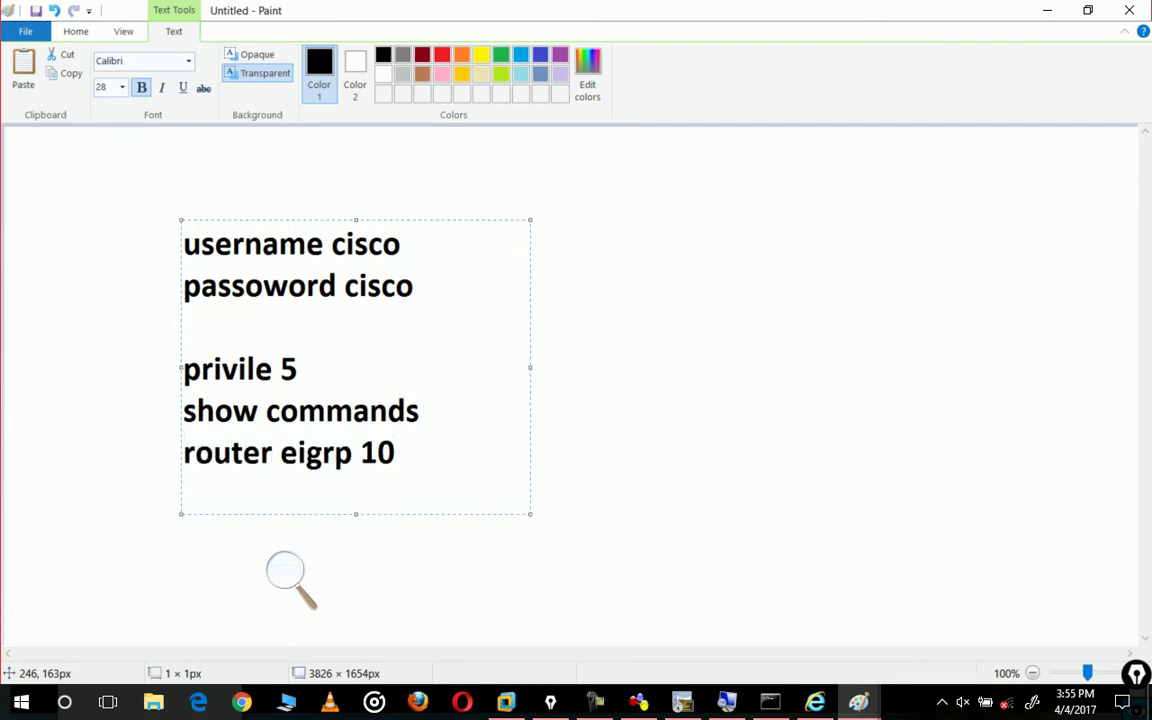
{"action": "type", "text": "router ospf 1"}
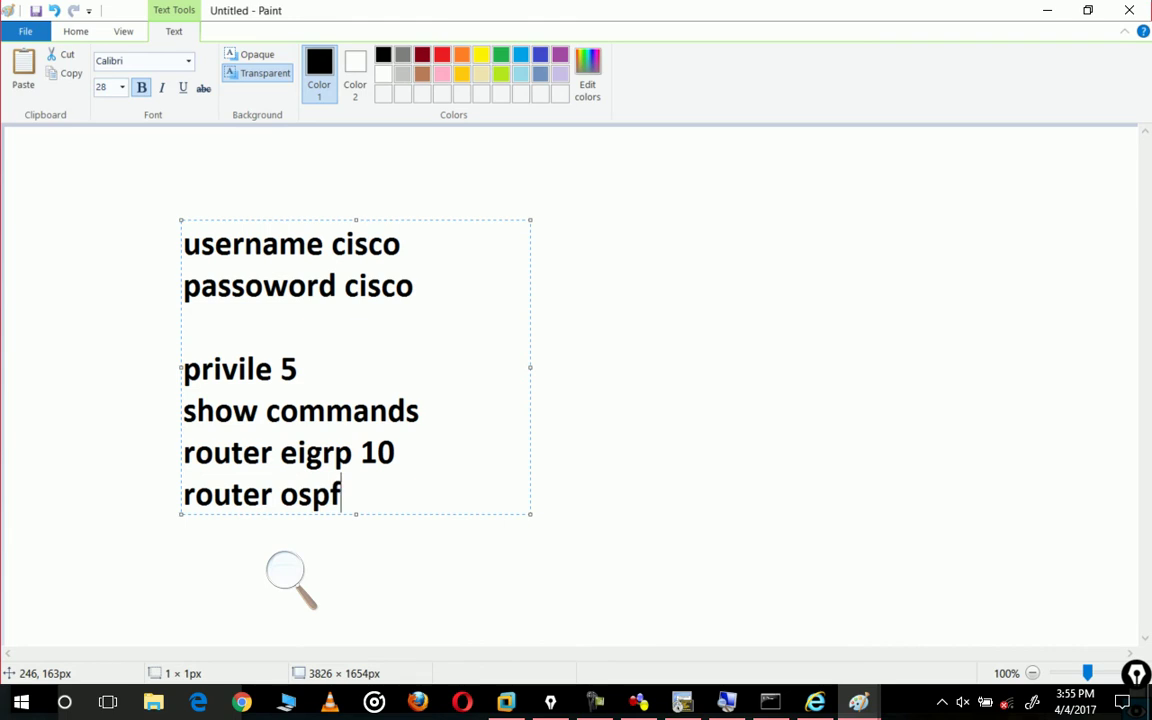
{"action": "key", "text": "Return"}
{"action": "key", "text": "Return"}
{"action": "type", "text": "int f0/0"}
{"action": "key", "text": "Return"}
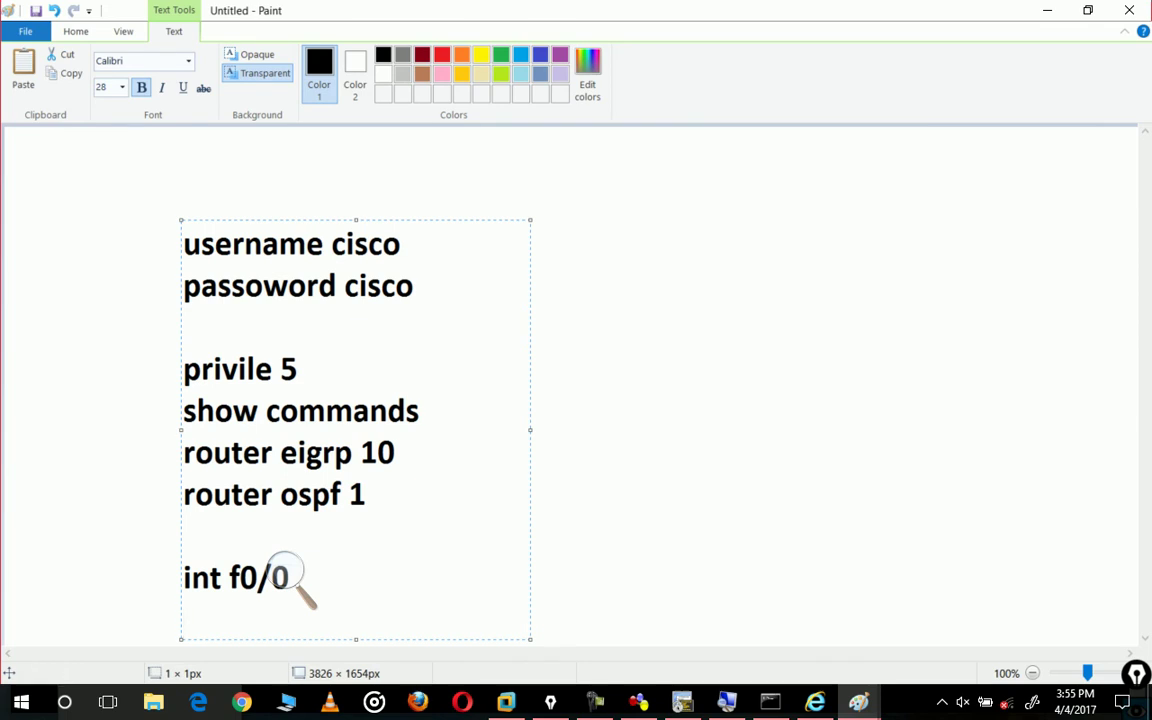
Draw a rectangle around username through router ospf 1 and fill it with yellow
{"action": "left_click", "coordinate": [221, 156]}
{"action": "left_click_drag", "start_coordinate": [113, 216], "coordinate": [567, 516]}
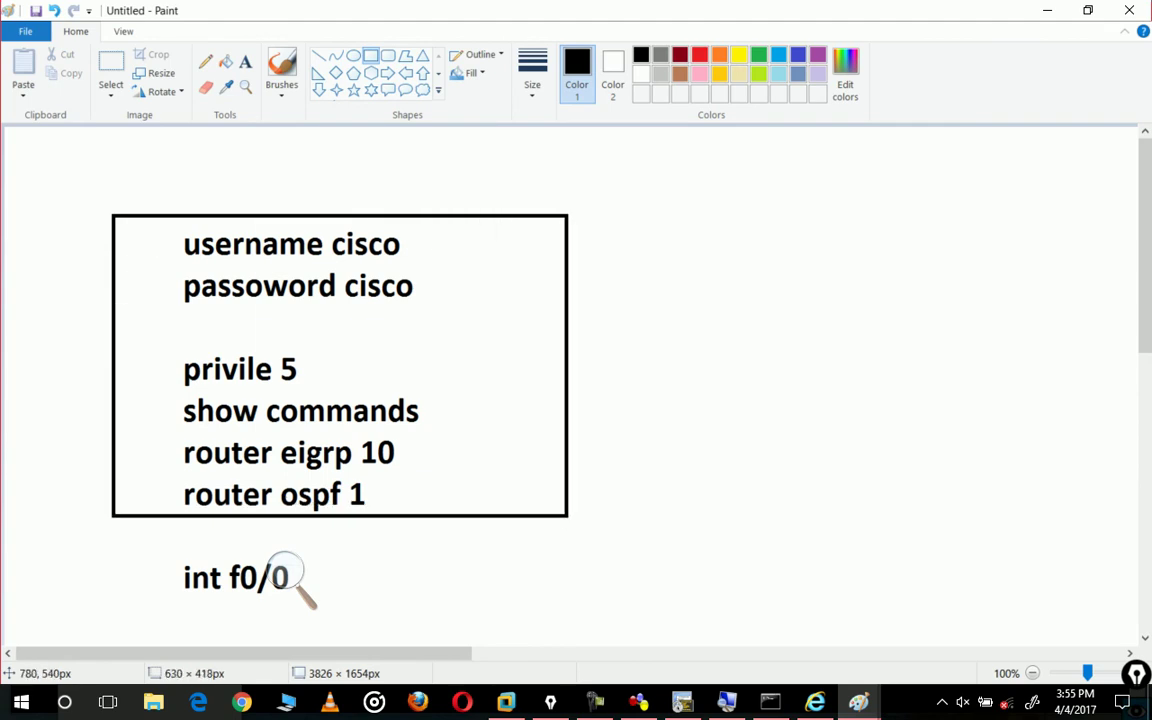
{"action": "left_click", "coordinate": [771, 278]}
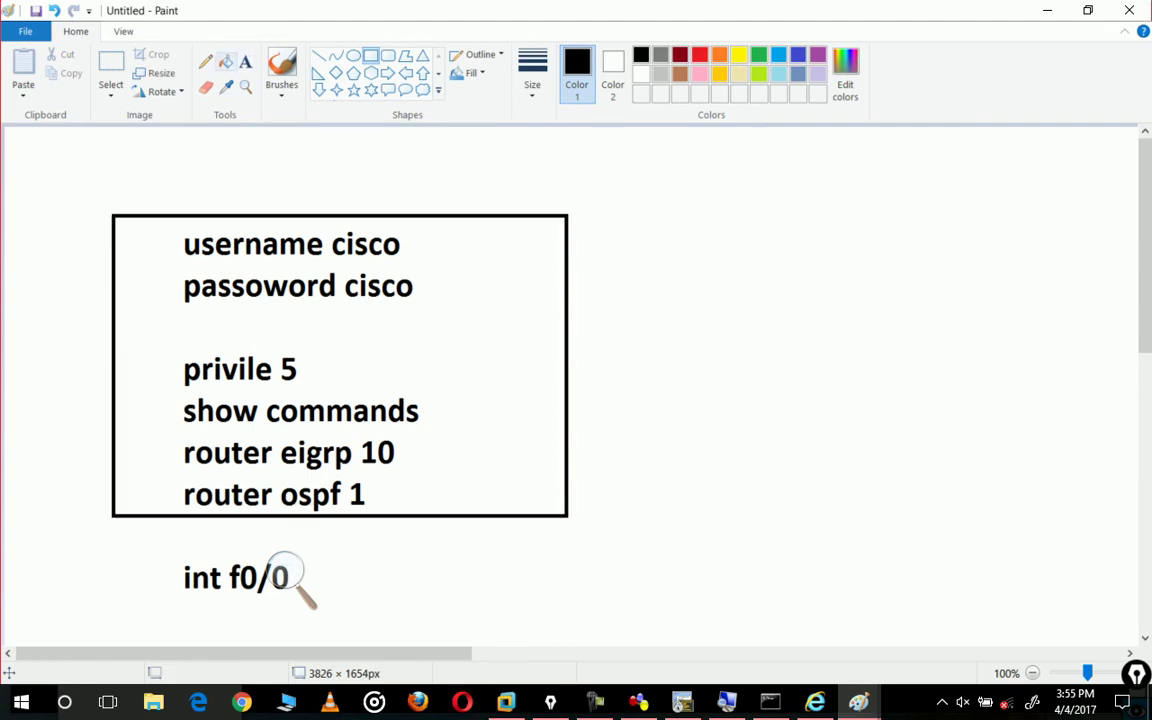
{"action": "left_click", "coordinate": [226, 61]}
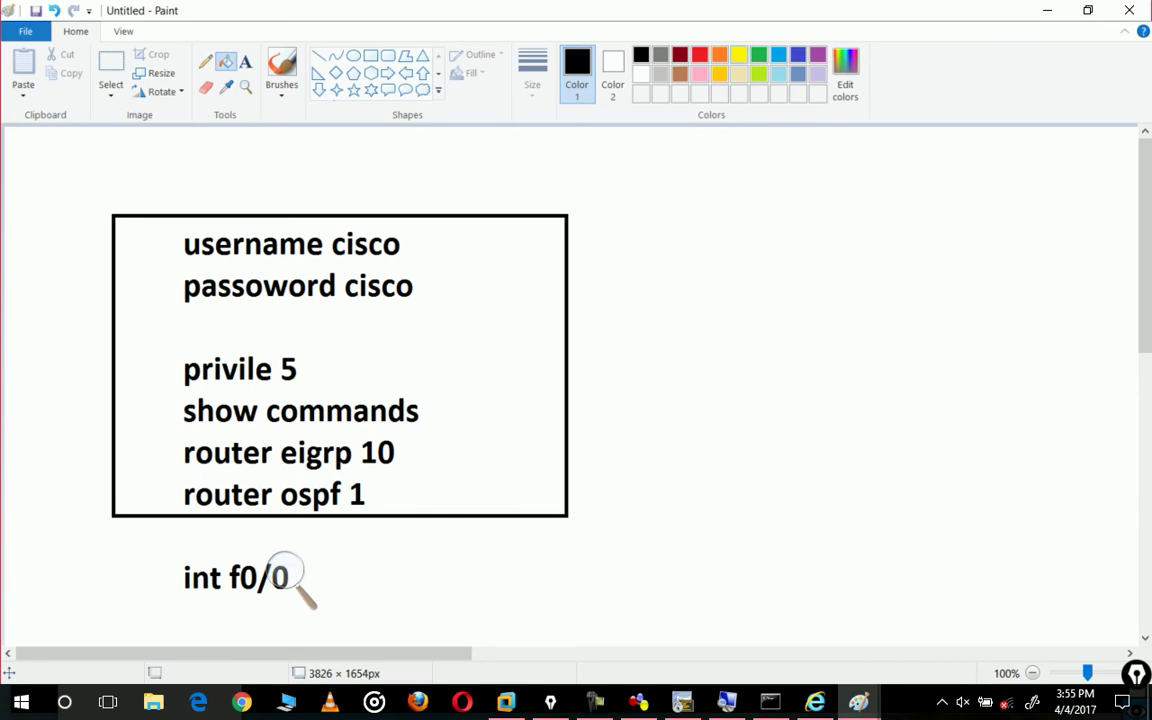
{"action": "left_click", "coordinate": [738, 54]}
{"action": "left_click", "coordinate": [412, 254]}
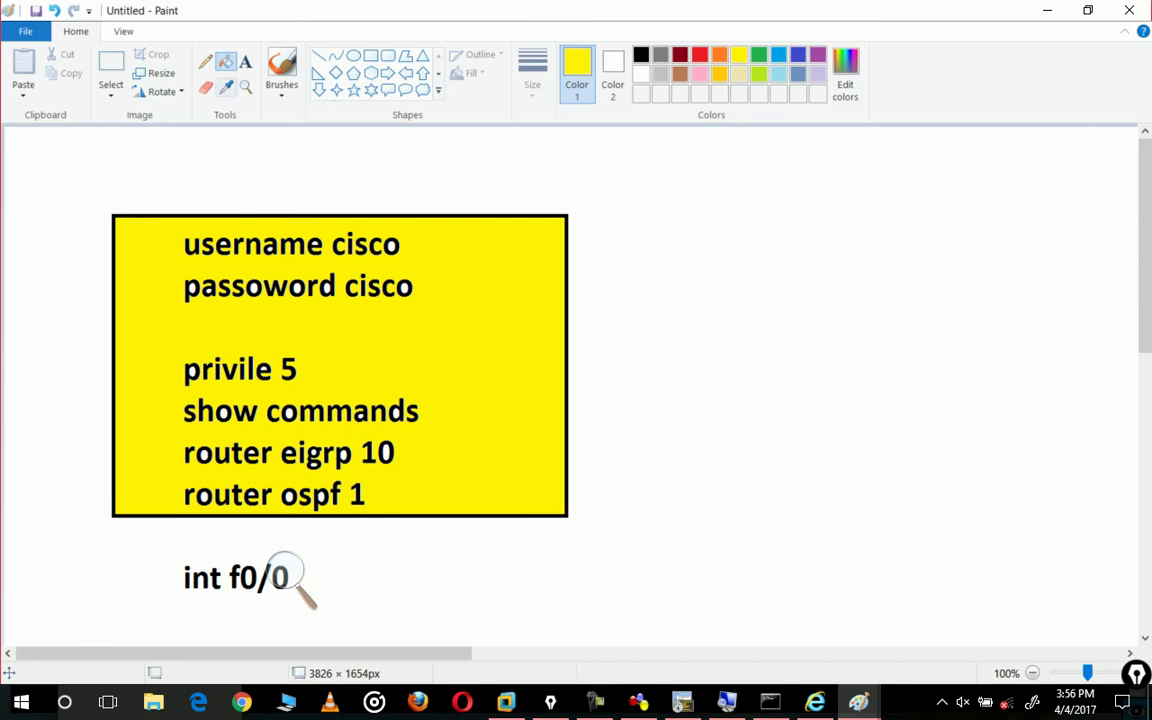
Place a black text box right of the yellow box with lines 1 and 15
{"action": "left_click", "coordinate": [245, 61]}
{"action": "left_click_drag", "start_coordinate": [715, 206], "coordinate": [1064, 250]}
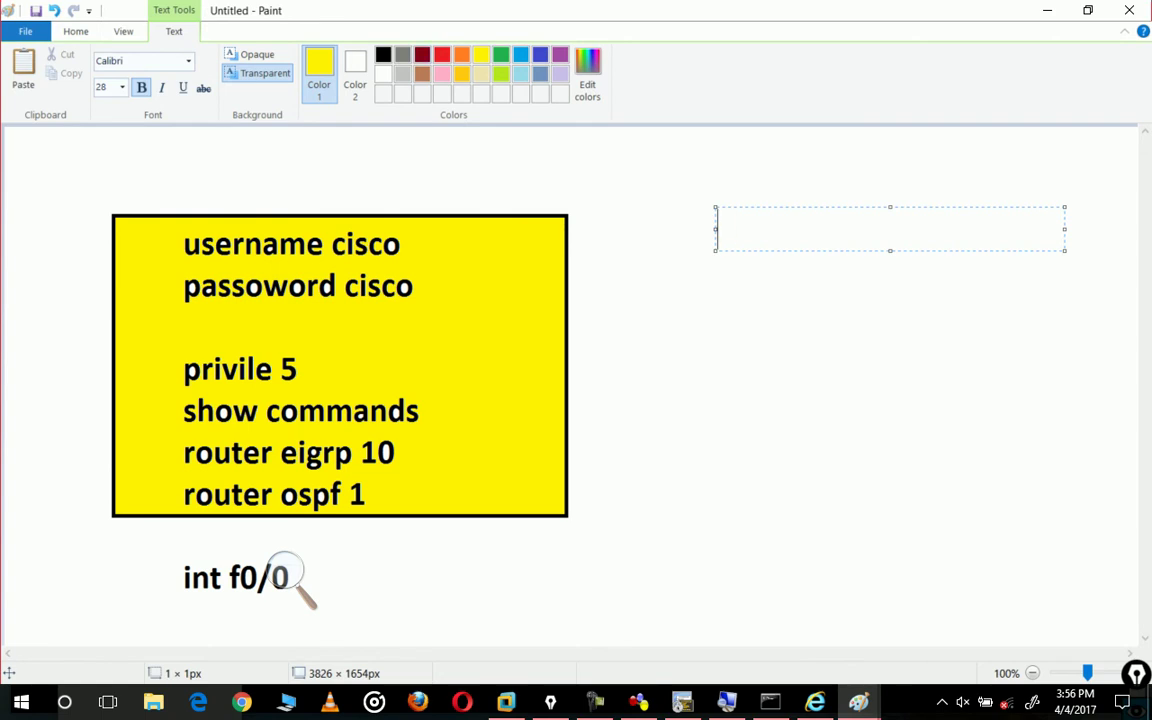
{"action": "left_click", "coordinate": [383, 54]}
{"action": "type", "text": "1"}
{"action": "key", "text": "Return"}
{"action": "key", "text": "Return"}
{"action": "key", "text": "Return"}
{"action": "key", "text": "Return"}
{"action": "type", "text": "15"}
{"action": "key", "text": "Up"}
{"action": "key", "text": "Up"}
{"action": "key", "text": "Up"}
{"action": "key", "text": "Up"}
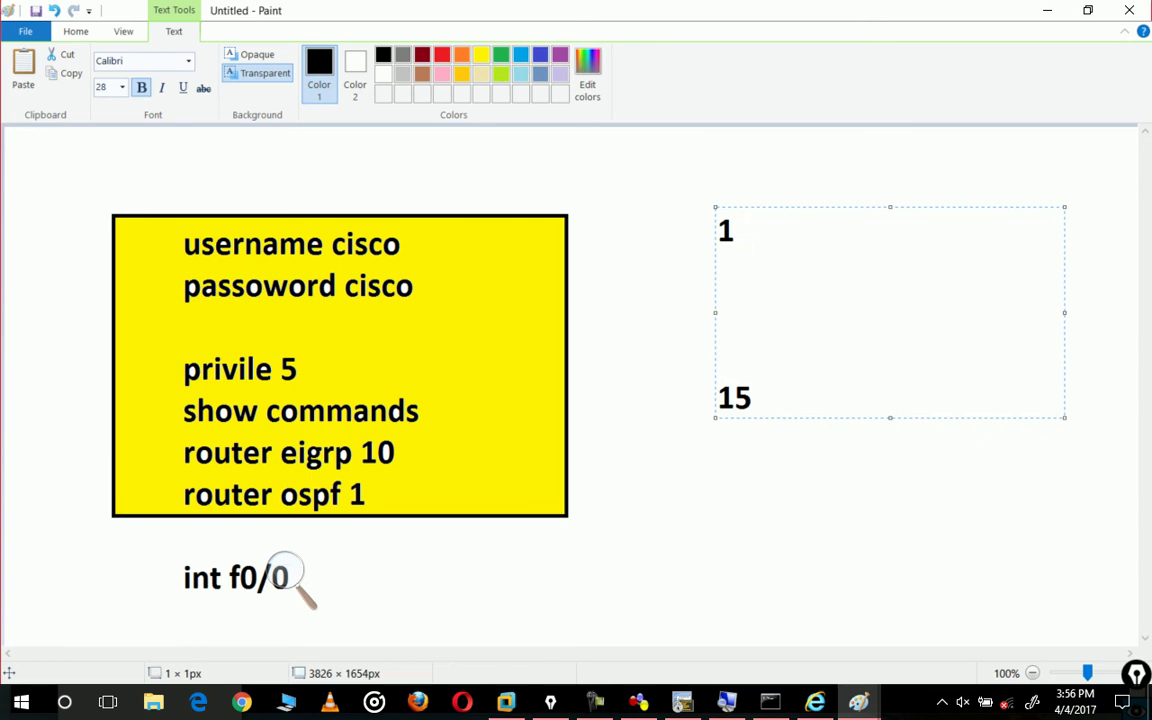
Complete the lines as '1 show commands' and '15 config commands access', widening the box
{"action": "type", "text": "show ro"}
{"action": "key", "text": "BackSpace"}
{"action": "key", "text": "BackSpace"}
{"action": "type", "text": "ac"}
{"action": "key", "text": "BackSpace"}
{"action": "key", "text": "BackSpace"}
{"action": "type", "text": "comm"}
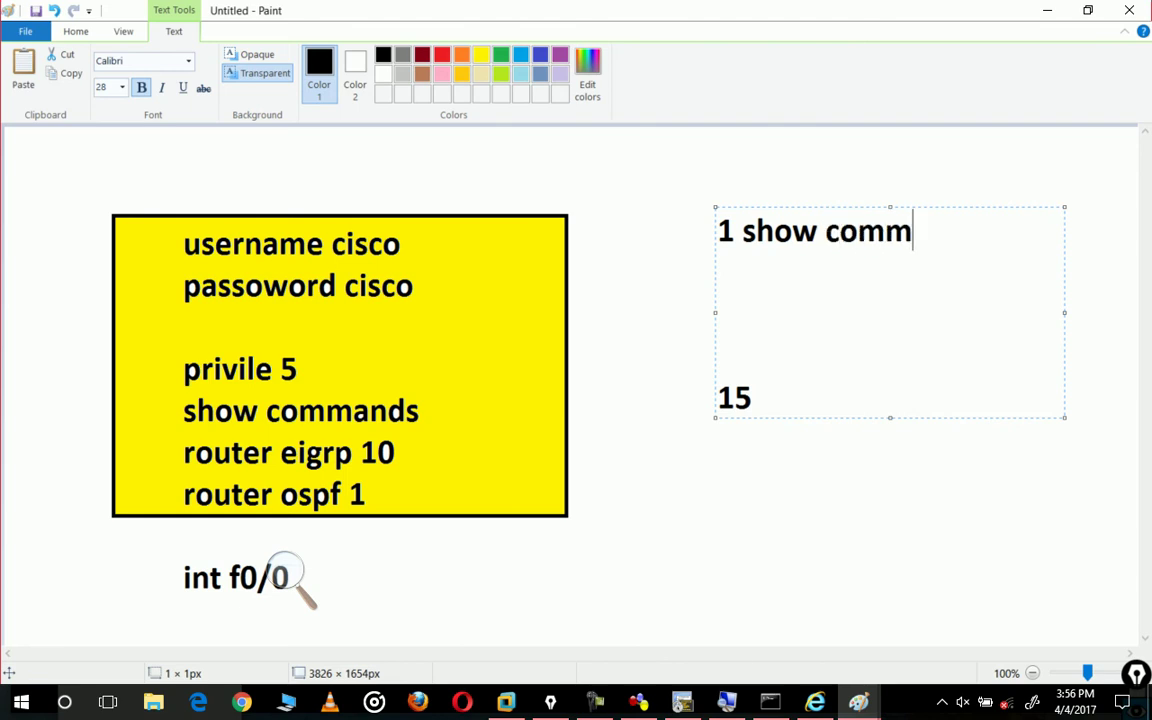
{"action": "type", "text": "ands"}
{"action": "key", "text": "Down"}
{"action": "key", "text": "Down"}
{"action": "key", "text": "Down"}
{"action": "key", "text": "Down"}
{"action": "type", "text": "config c"}
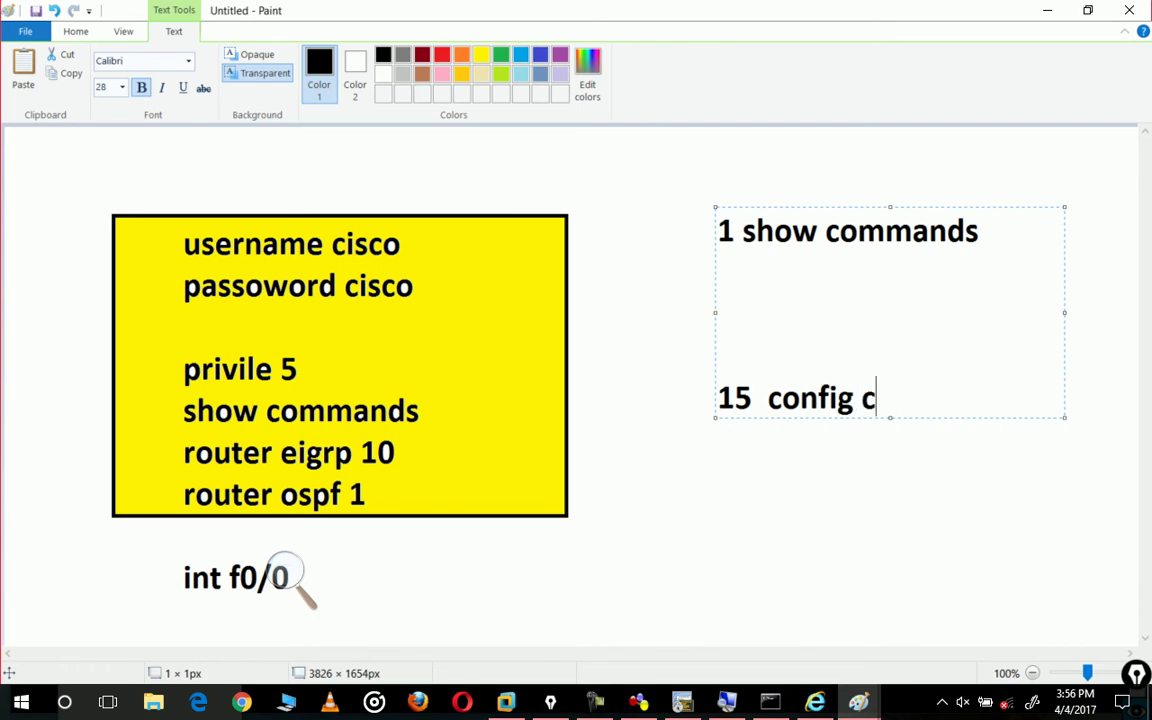
{"action": "type", "text": "ommands access"}
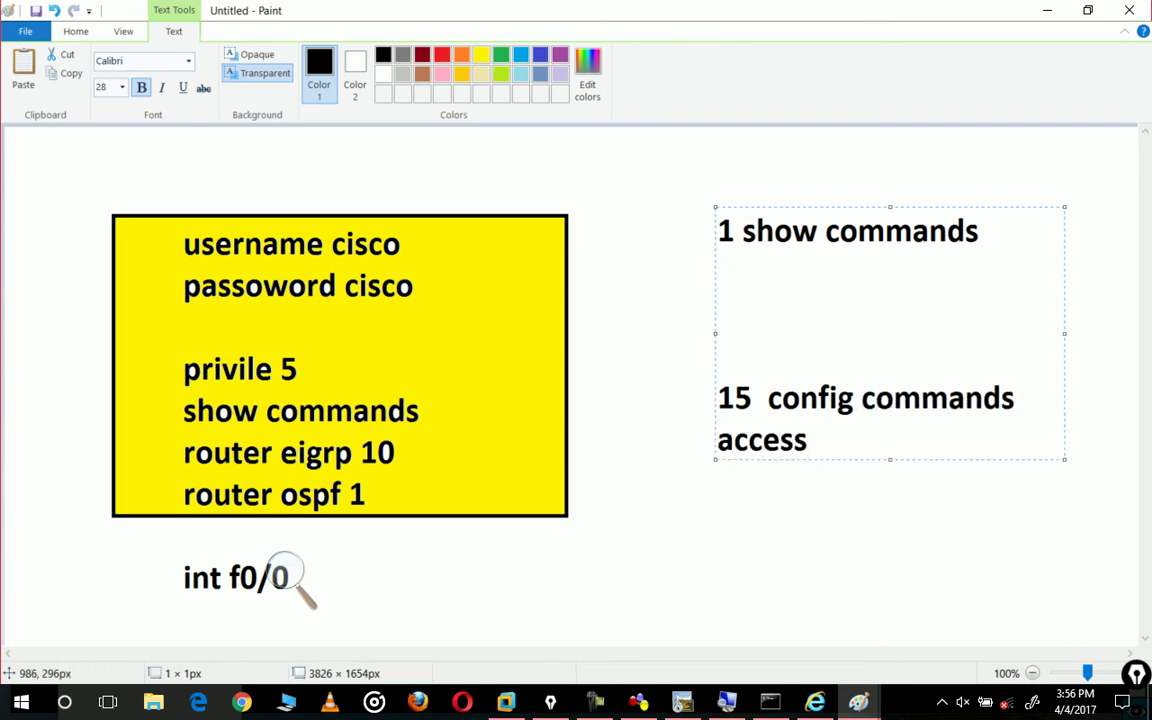
{"action": "left_click_drag", "start_coordinate": [715, 333], "coordinate": [609, 333]}
{"action": "left_click", "coordinate": [480, 368]}
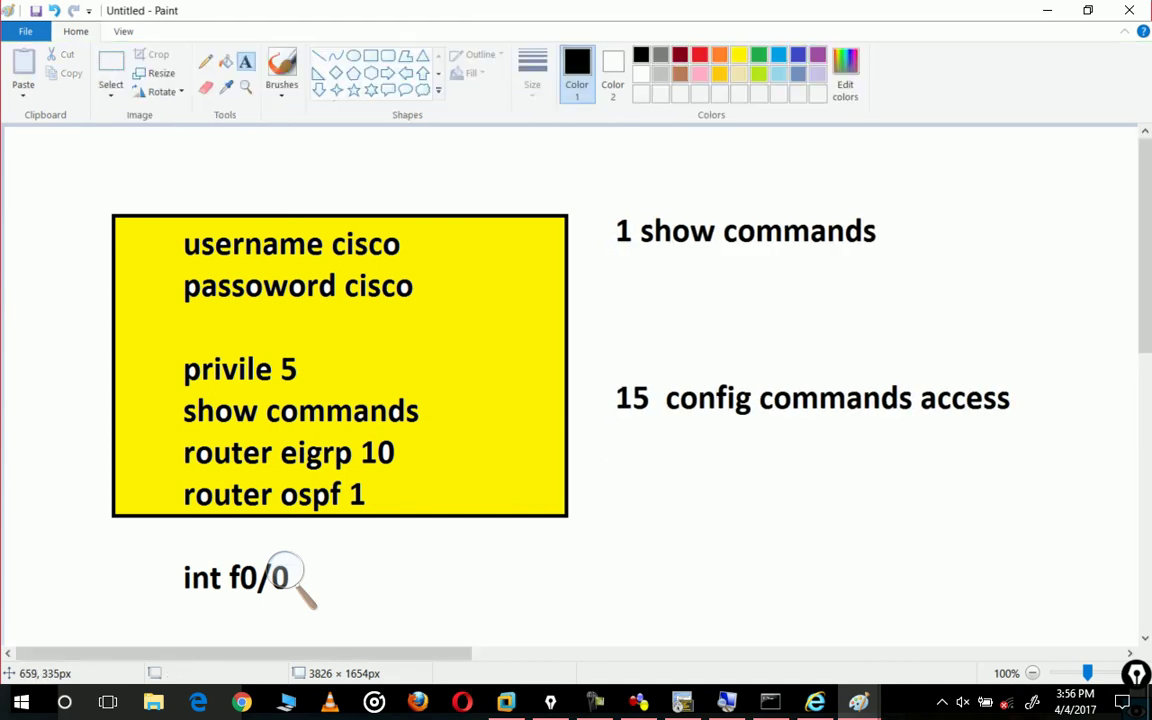
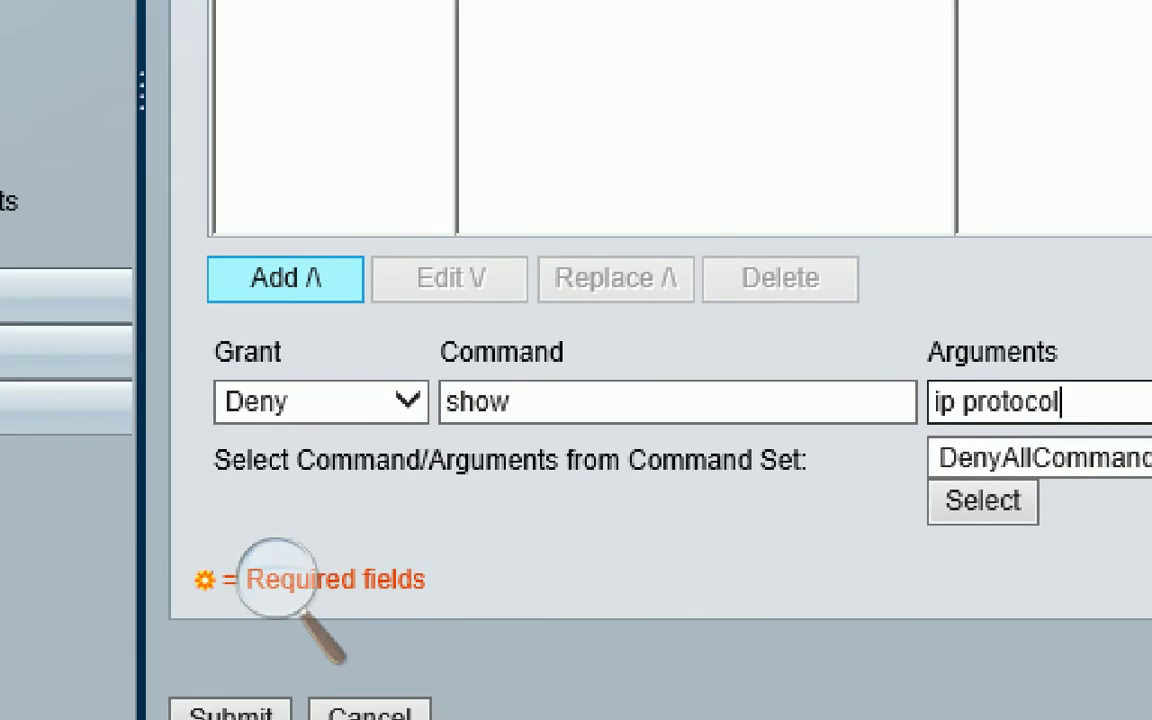
Add the Deny show ip protocol rule to the root command set's table
{"action": "left_click", "coordinate": [168, 377]}
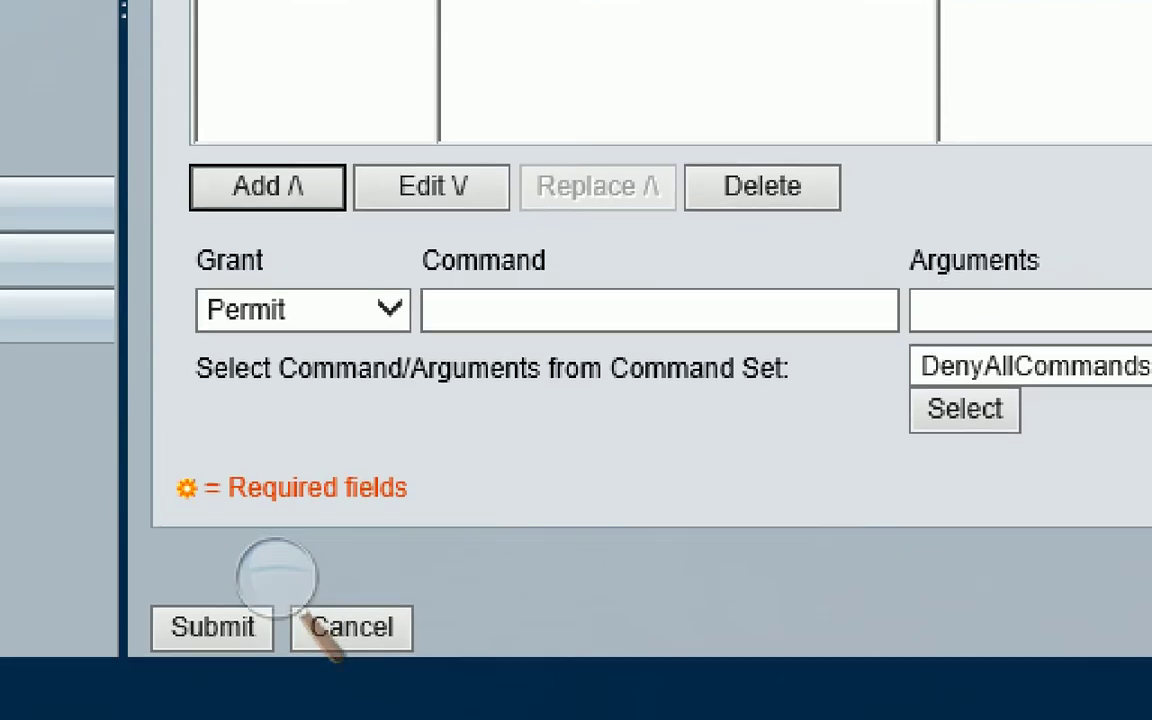
{"action": "left_click", "coordinate": [272, 577]}
{"action": "left_click", "coordinate": [278, 640]}
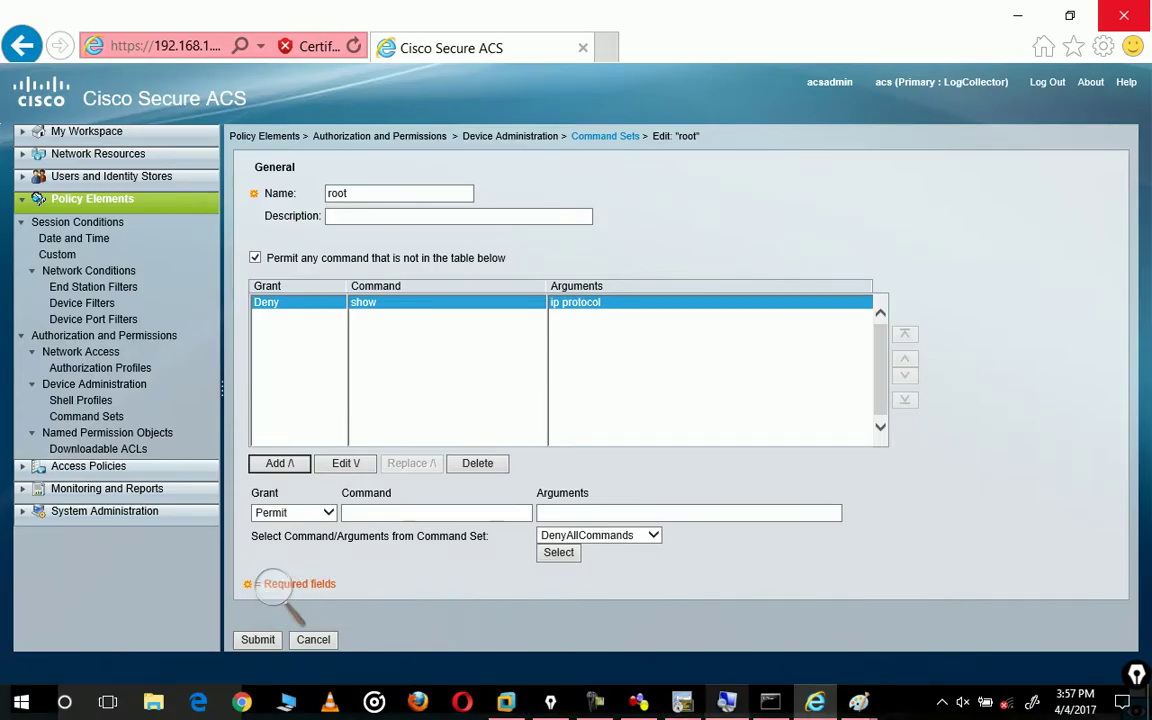
Start typing the show command at R2's privileged prompt in SecureCRT
{"action": "key", "text": "alt+Tab"}
{"action": "type", "text": "shwo"}
{"action": "key", "text": "BackSpace"}
{"action": "key", "text": "BackSpace"}
{"action": "key", "text": "BackSpace"}
Run show ip protocols on R2, which returns nothing, and return to the ACS root command set
{"action": "type", "text": "ow ip proto"}
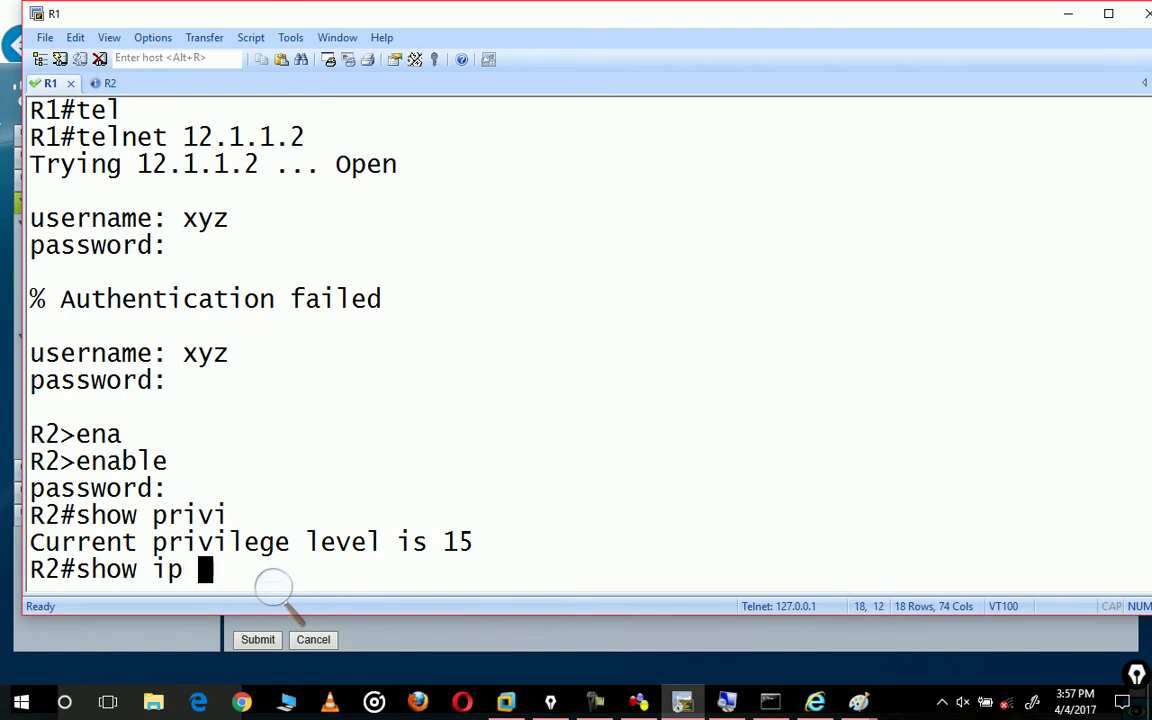
{"action": "key", "text": "Tab"}
{"action": "key", "text": "Return"}
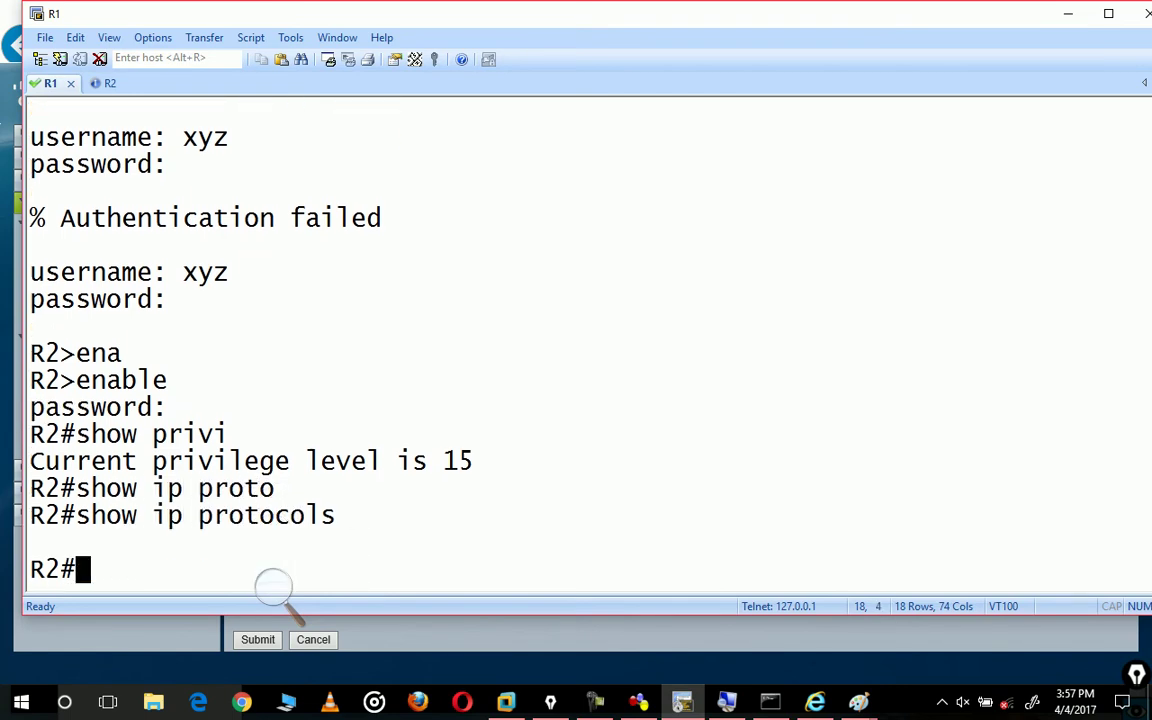
{"action": "left_click_drag", "start_coordinate": [199, 515], "coordinate": [336, 515]}
{"action": "key", "text": "alt+Tab"}
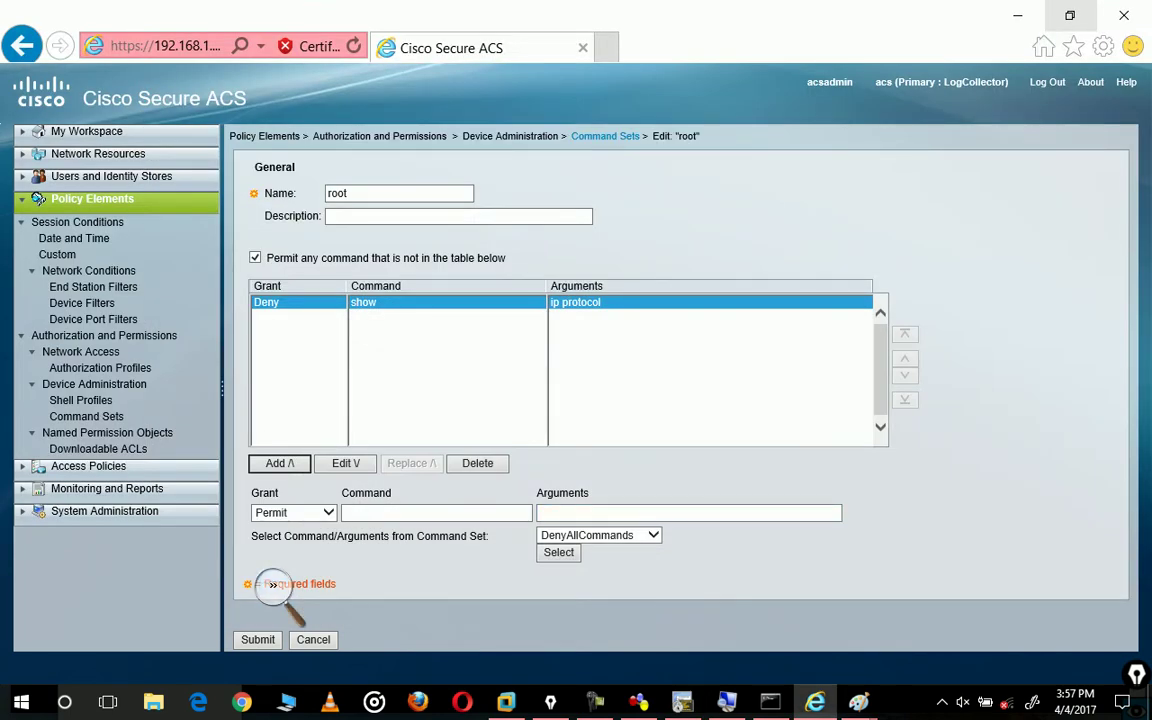
Edit the Deny show rule's arguments to 'ip protocols' and add it to the table
{"action": "key", "text": "super+plus"}
{"action": "left_click", "coordinate": [400, 308]}
{"action": "left_click", "coordinate": [1011, 432]}
{"action": "key", "text": "BackSpace"}
{"action": "key", "text": "BackSpace"}
{"action": "key", "text": "BackSpace"}
{"action": "key", "text": "BackSpace"}
{"action": "key", "text": "BackSpace"}
{"action": "key", "text": "BackSpace"}
{"action": "key", "text": "BackSpace"}
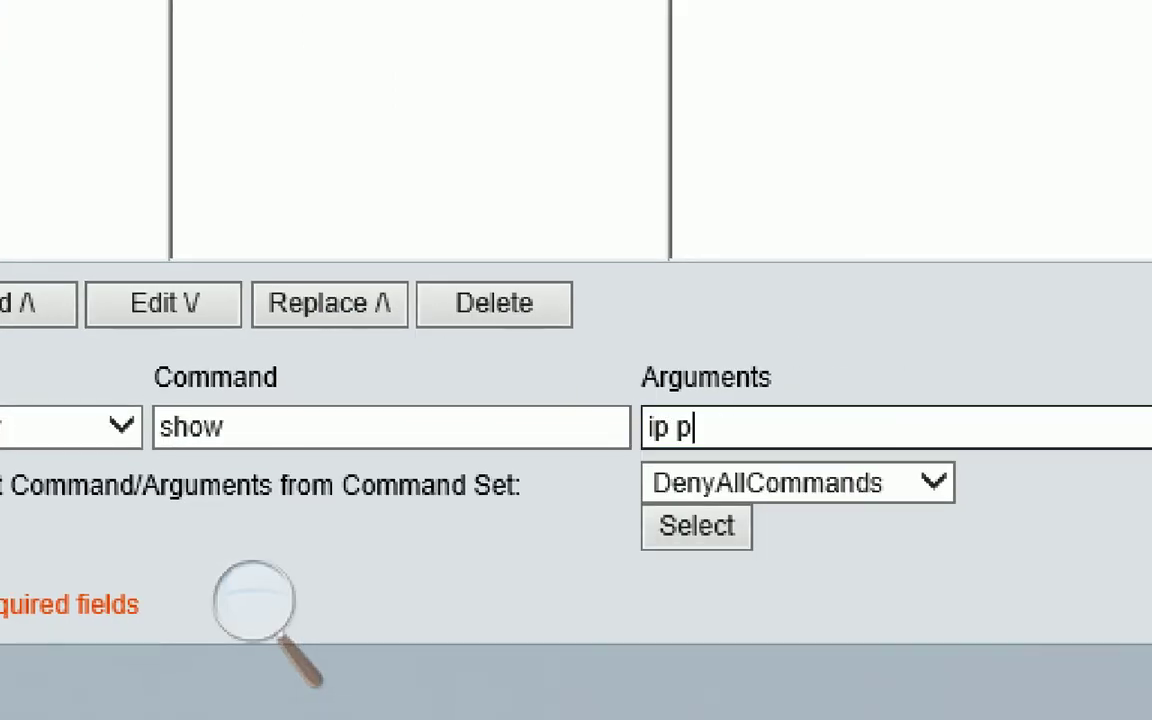
{"action": "type", "text": "protocols"}
{"action": "left_click", "coordinate": [30, 303]}
Delete the duplicate rule, submit the root command set, and recall show ip protocols on R2
{"action": "left_click", "coordinate": [600, 366]}
{"action": "left_click", "coordinate": [803, 301]}
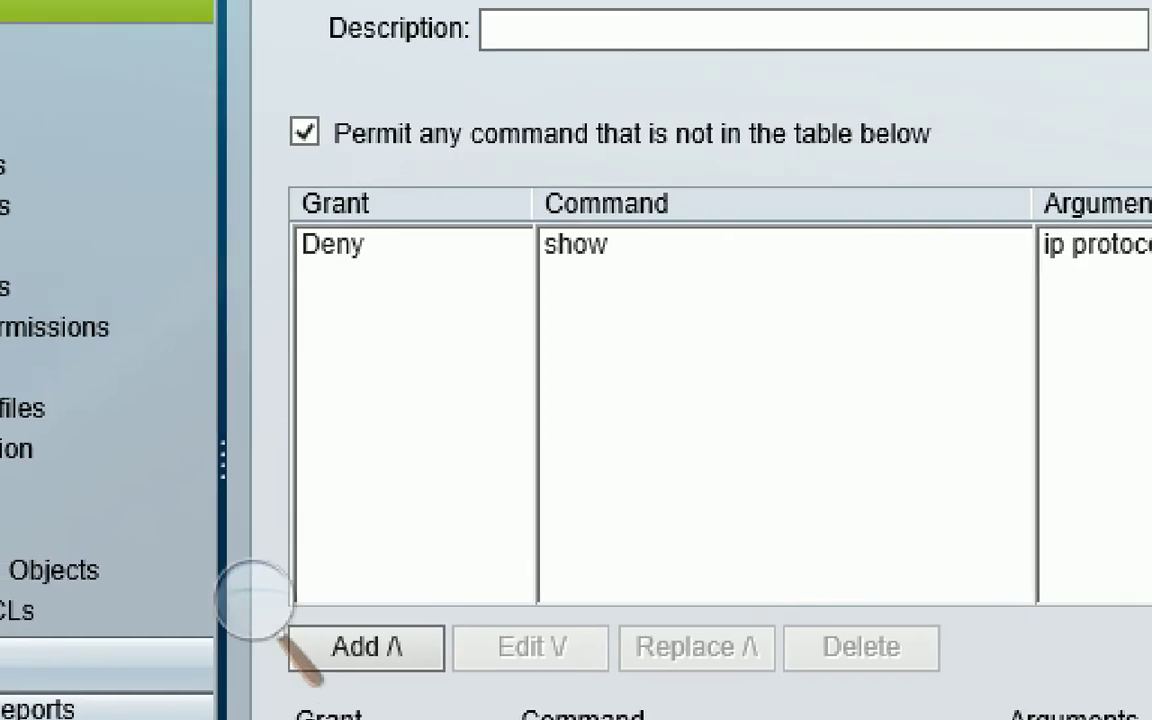
{"action": "left_click", "coordinate": [415, 244]}
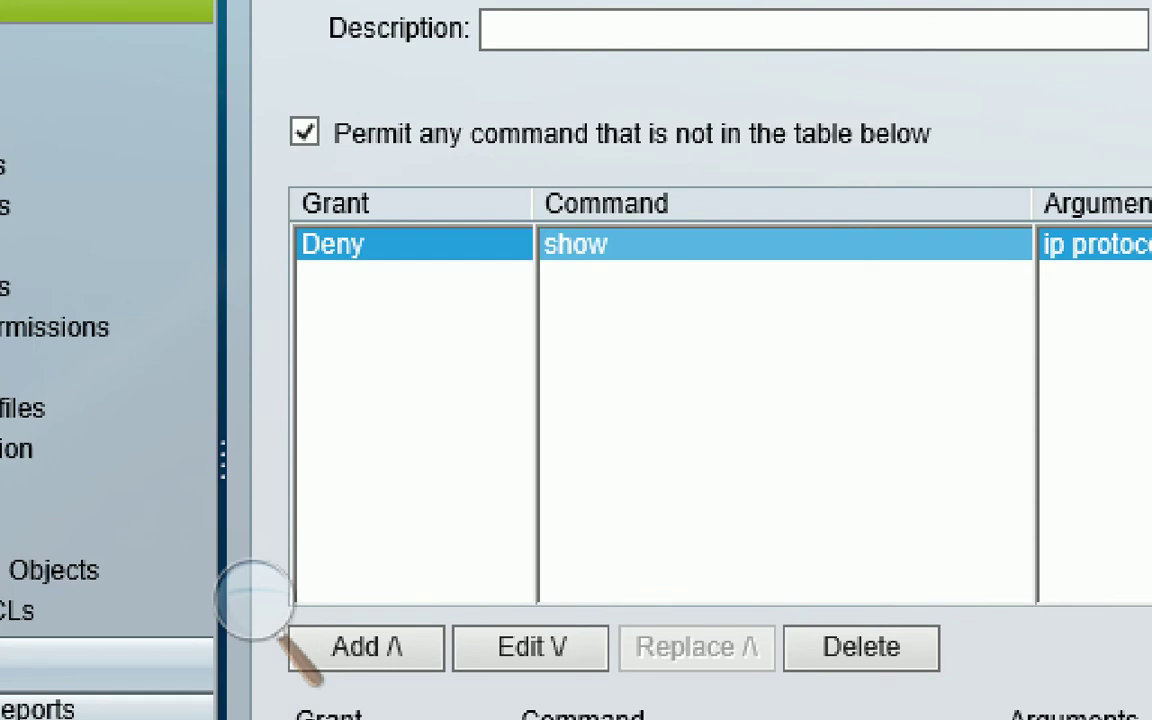
{"action": "left_click", "coordinate": [245, 595]}
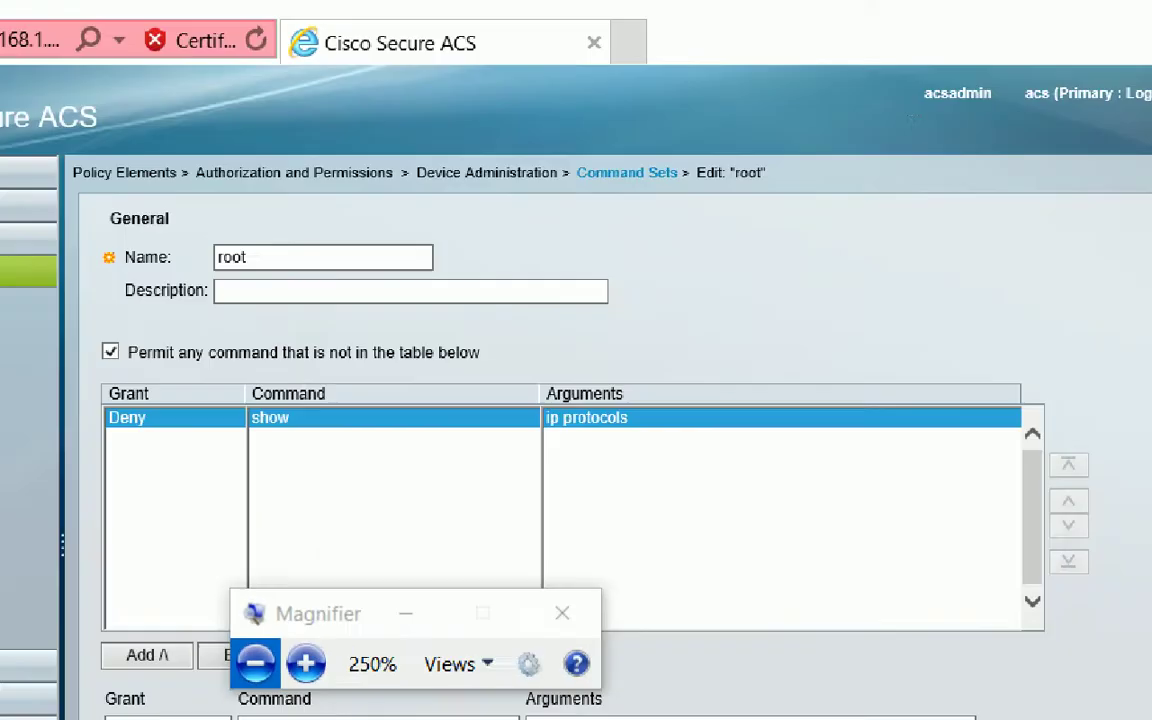
{"action": "left_click", "coordinate": [255, 663]}
{"action": "left_click", "coordinate": [257, 639]}
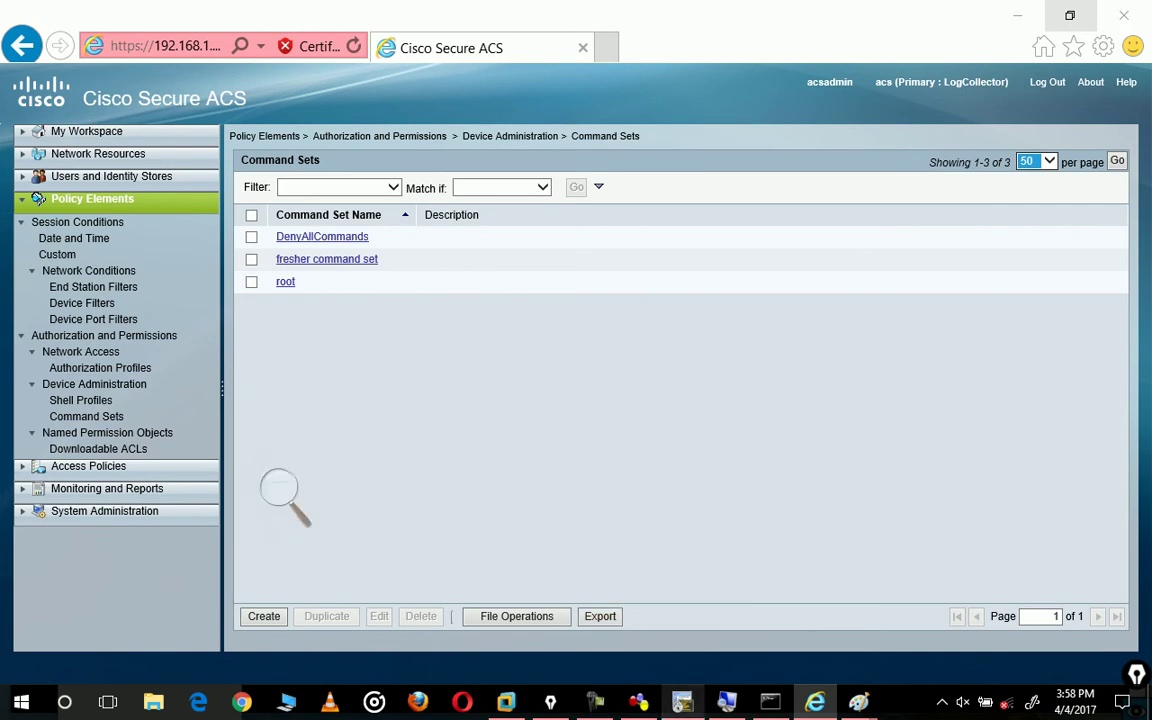
{"action": "key", "text": "alt+Tab"}
{"action": "key", "text": "Up"}
Rerun show ip protocols on R2, get 'Command authorization failed.', and return to ACS
{"action": "key", "text": "Return"}
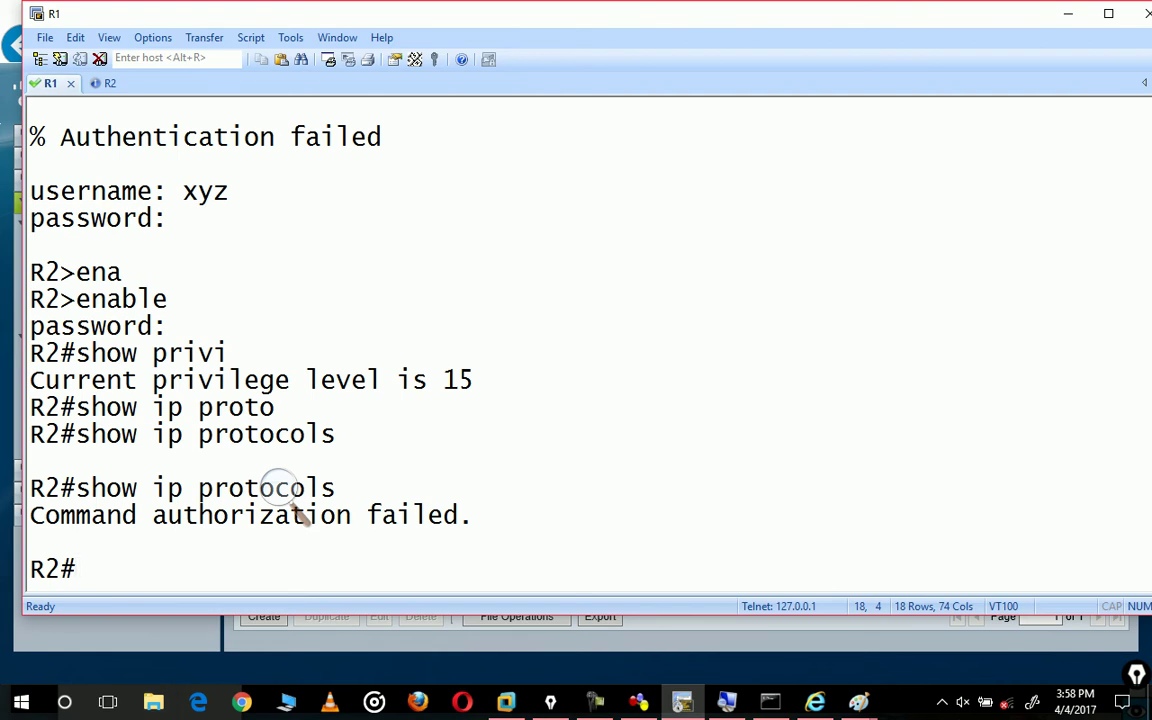
{"action": "left_click_drag", "start_coordinate": [76, 487], "coordinate": [122, 487]}
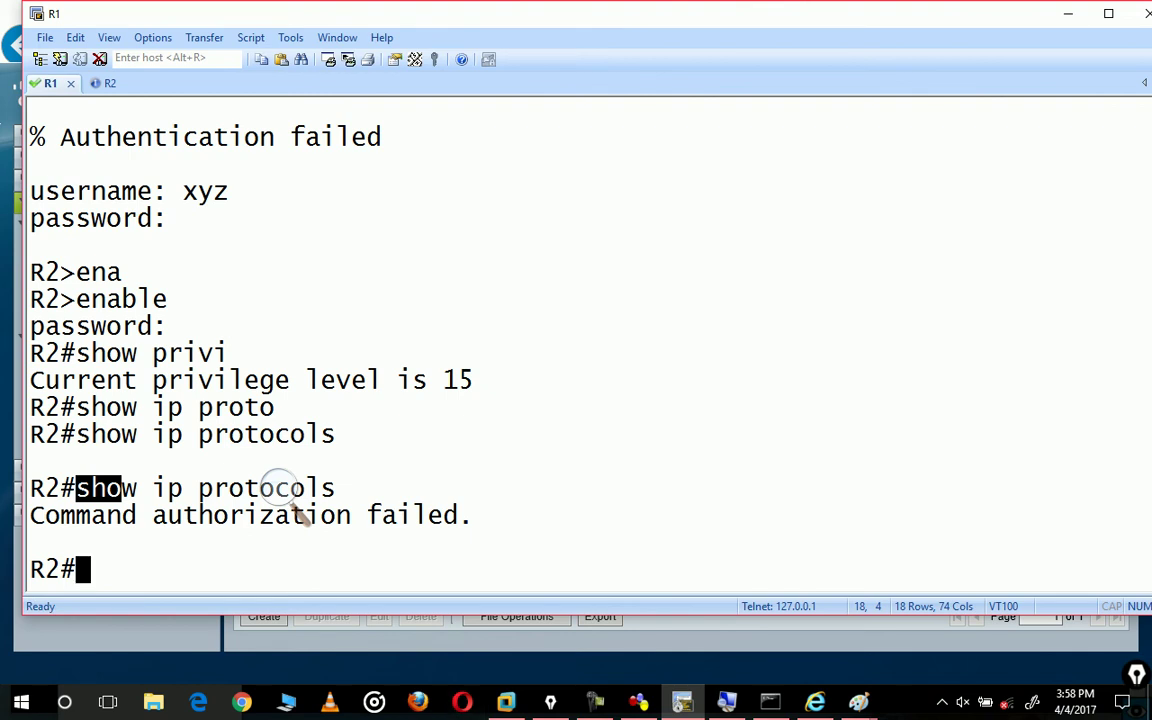
{"action": "key", "text": "alt+Tab"}
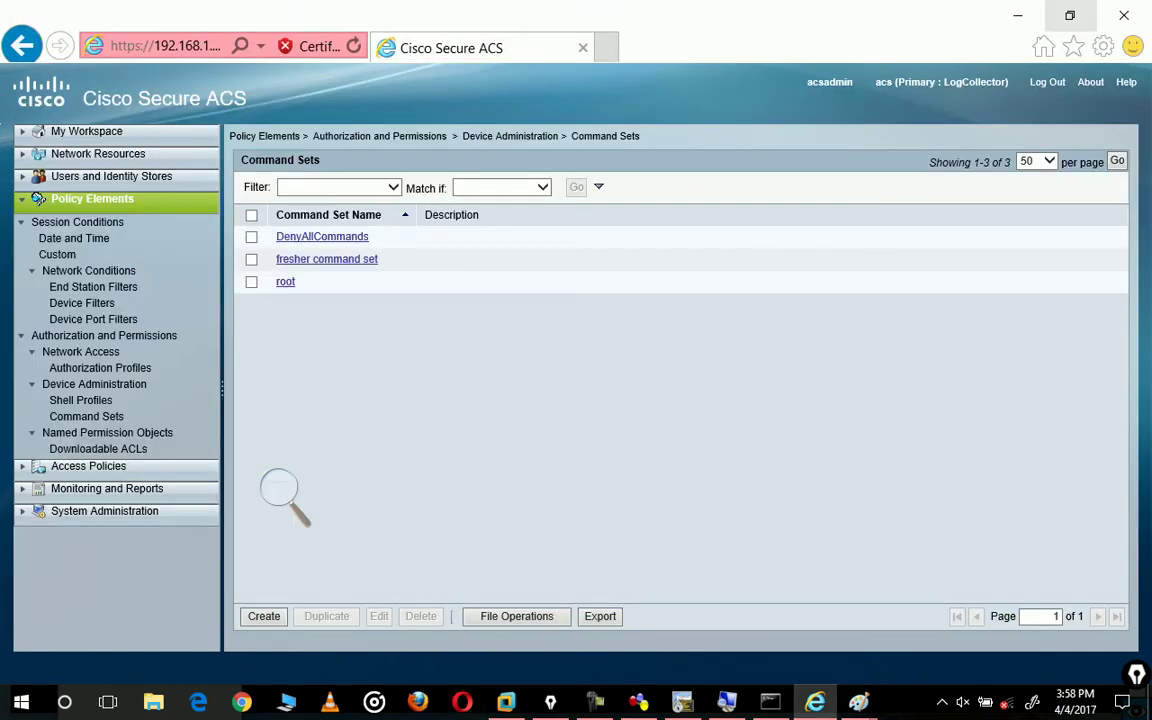
Open the root command set and put R2 into global configuration mode with conf t
{"action": "left_click", "coordinate": [285, 281]}
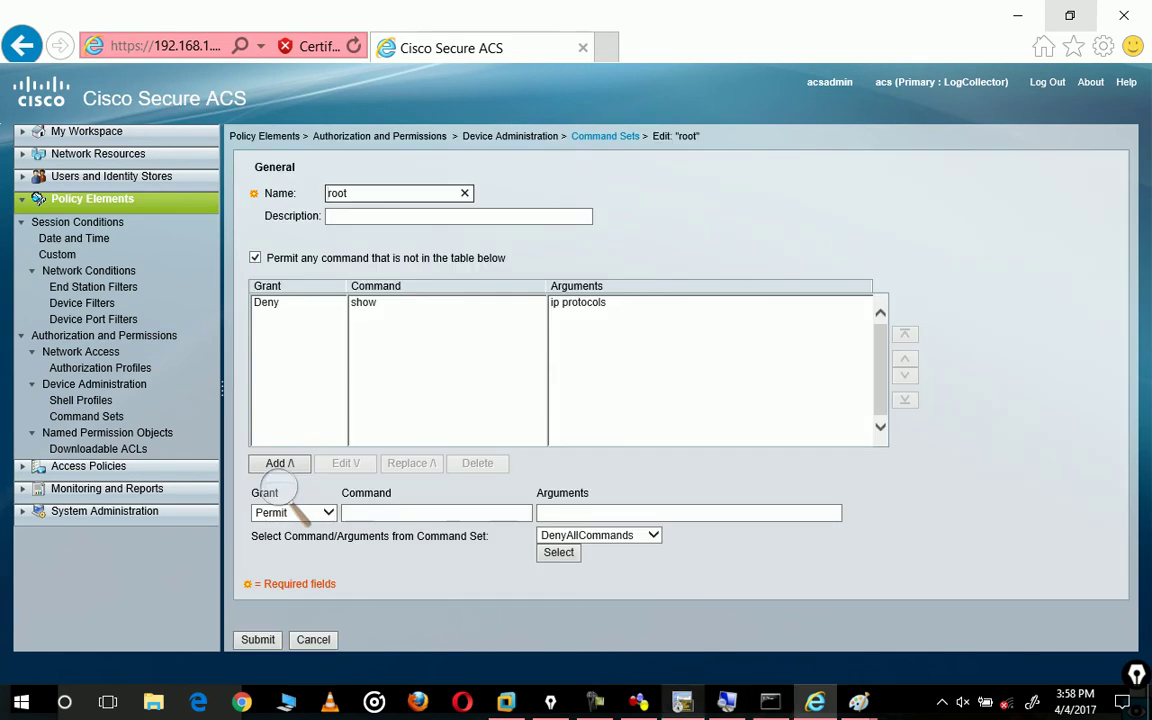
{"action": "key", "text": "alt+Tab"}
{"action": "type", "text": "conf t"}
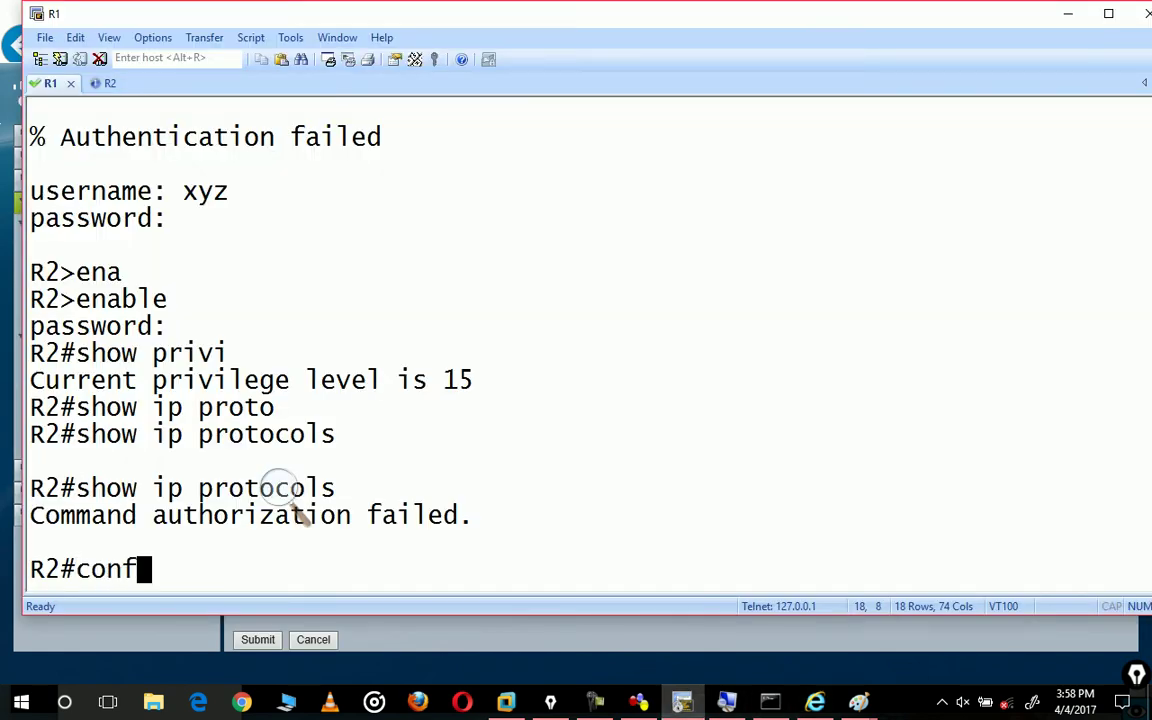
{"action": "key", "text": "Return"}
{"action": "key", "text": "Return"}
{"action": "key", "text": "Return"}
{"action": "key", "text": "Return"}
{"action": "key", "text": "Return"}
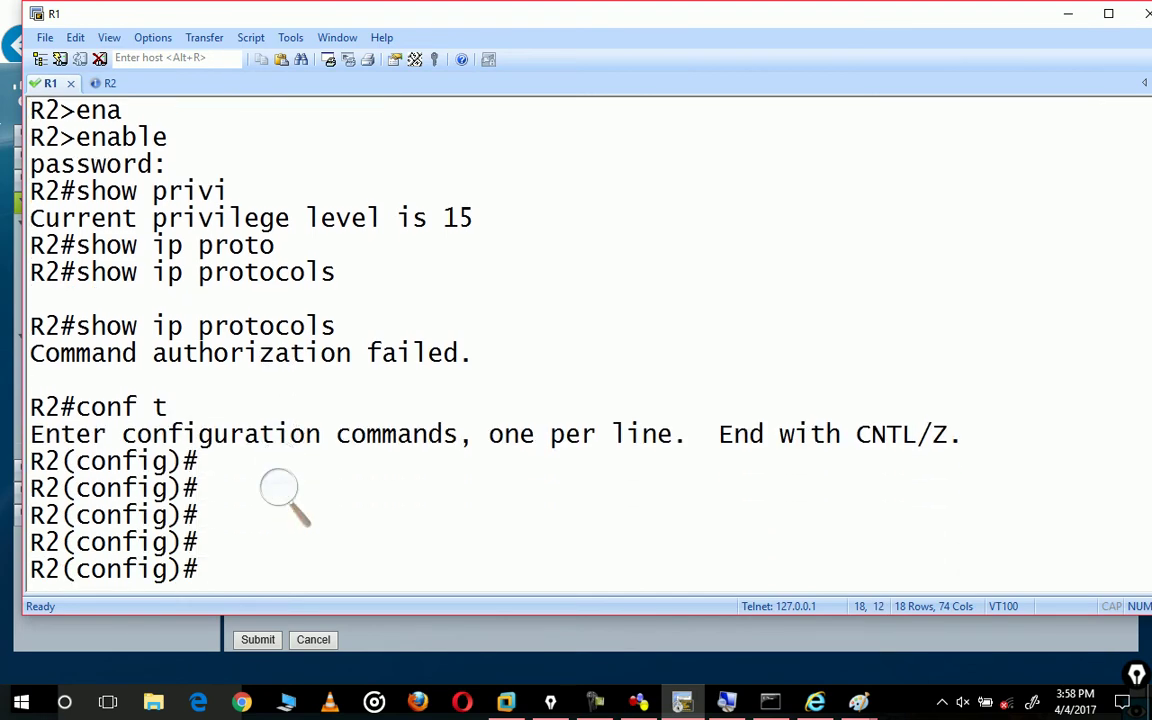
Fill in a new root rule: Grant Deny, Command router, Arguments ospf
{"action": "key", "text": "alt+Tab"}
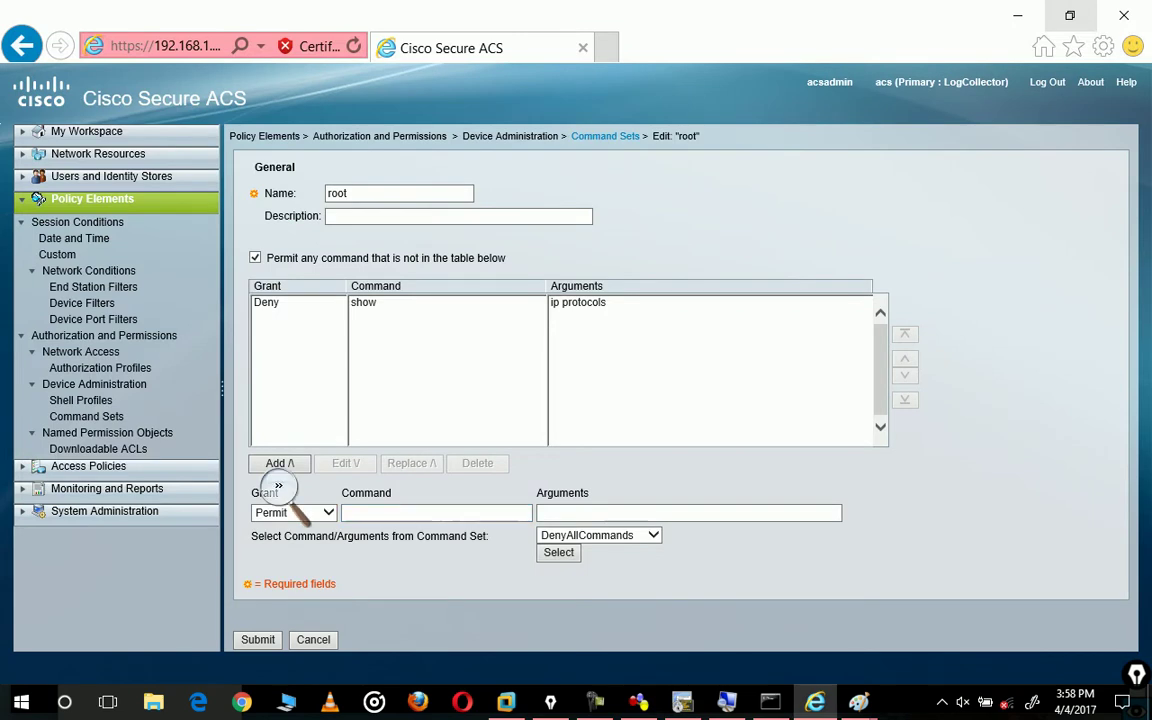
{"action": "key", "text": "super+plus"}
{"action": "key", "text": "super+minus"}
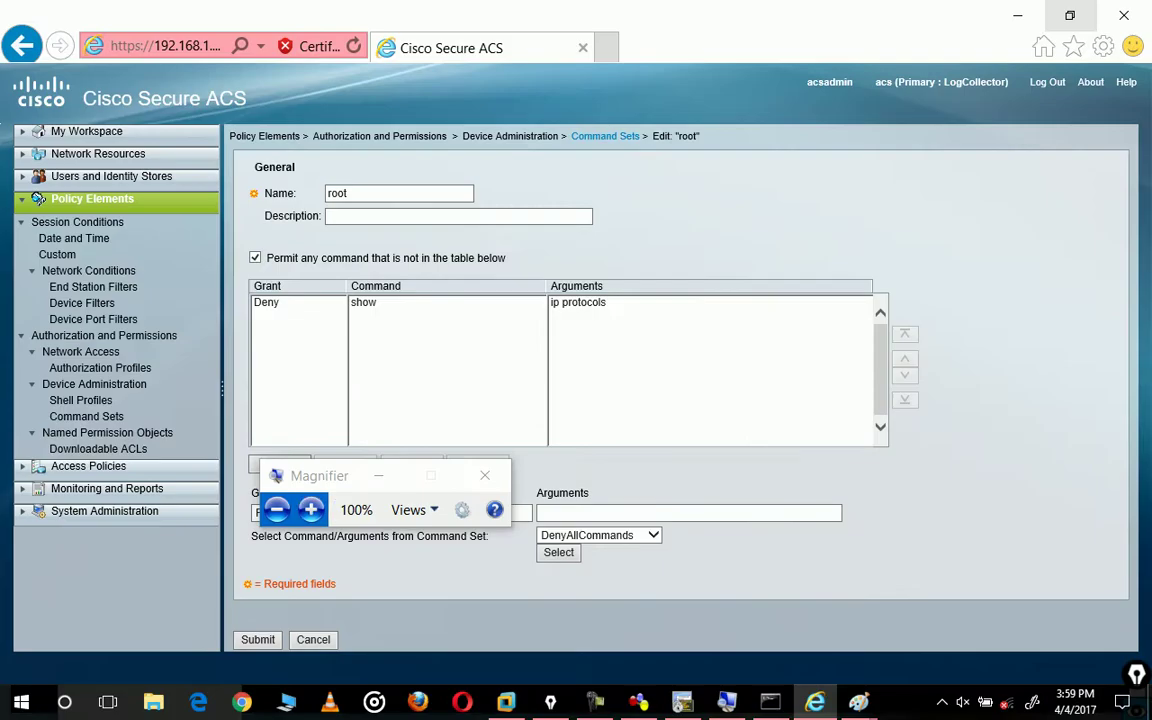
{"action": "key", "text": "super+plus"}
{"action": "left_click", "coordinate": [358, 548]}
{"action": "left_click", "coordinate": [211, 578]}
{"action": "left_click", "coordinate": [625, 323]}
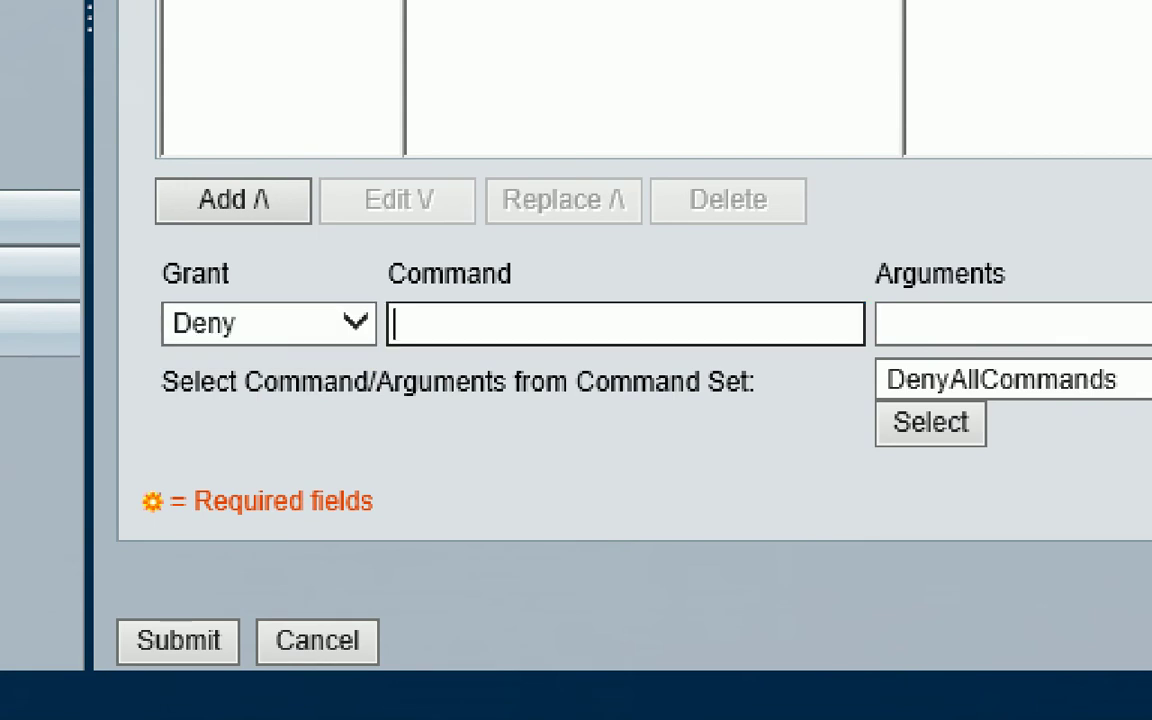
{"action": "type", "text": "rpuo"}
{"action": "key", "text": "BackSpace"}
{"action": "key", "text": "BackSpace"}
{"action": "type", "text": "ou"}
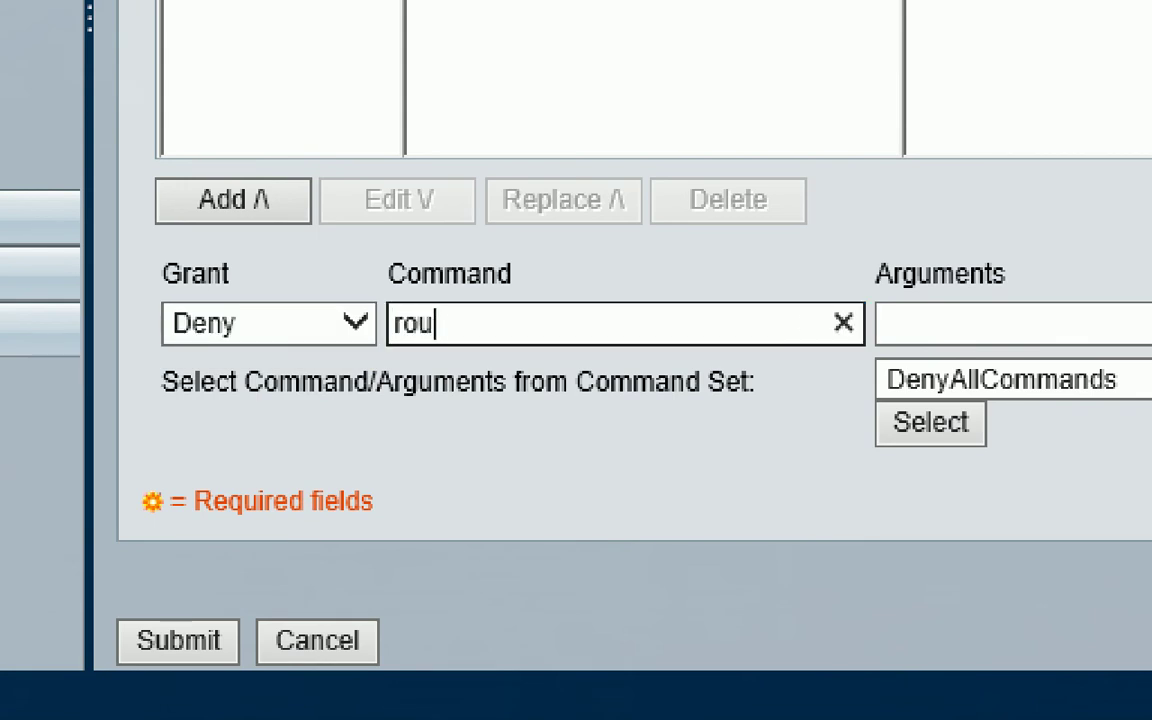
{"action": "type", "text": "ter"}
{"action": "key", "text": "Tab"}
{"action": "type", "text": "ospf"}
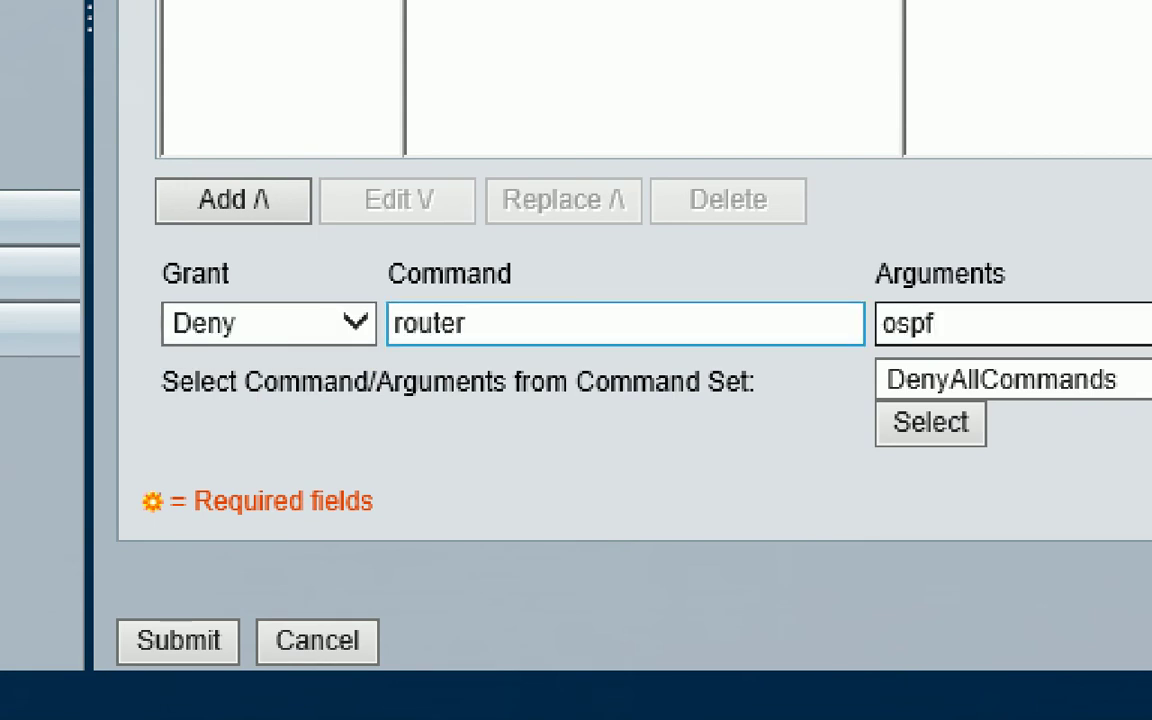
Add the deny router ospf rule and submit the root command set
{"action": "left_click", "coordinate": [233, 200]}
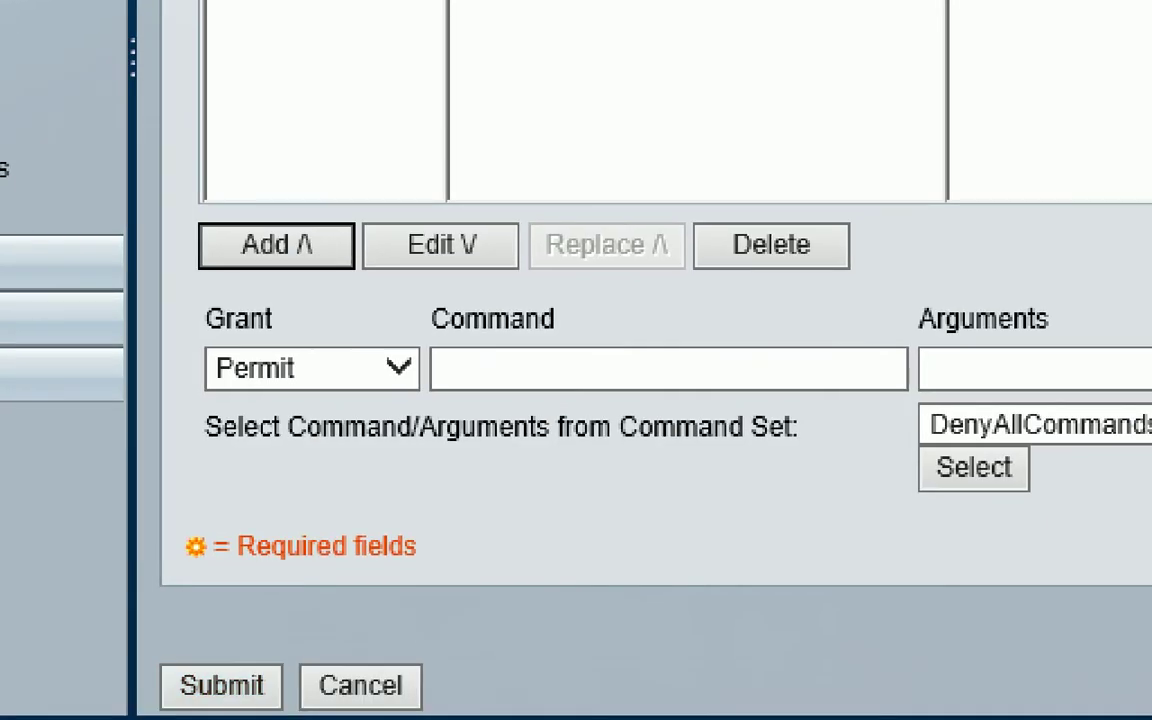
{"action": "left_click", "coordinate": [246, 716]}
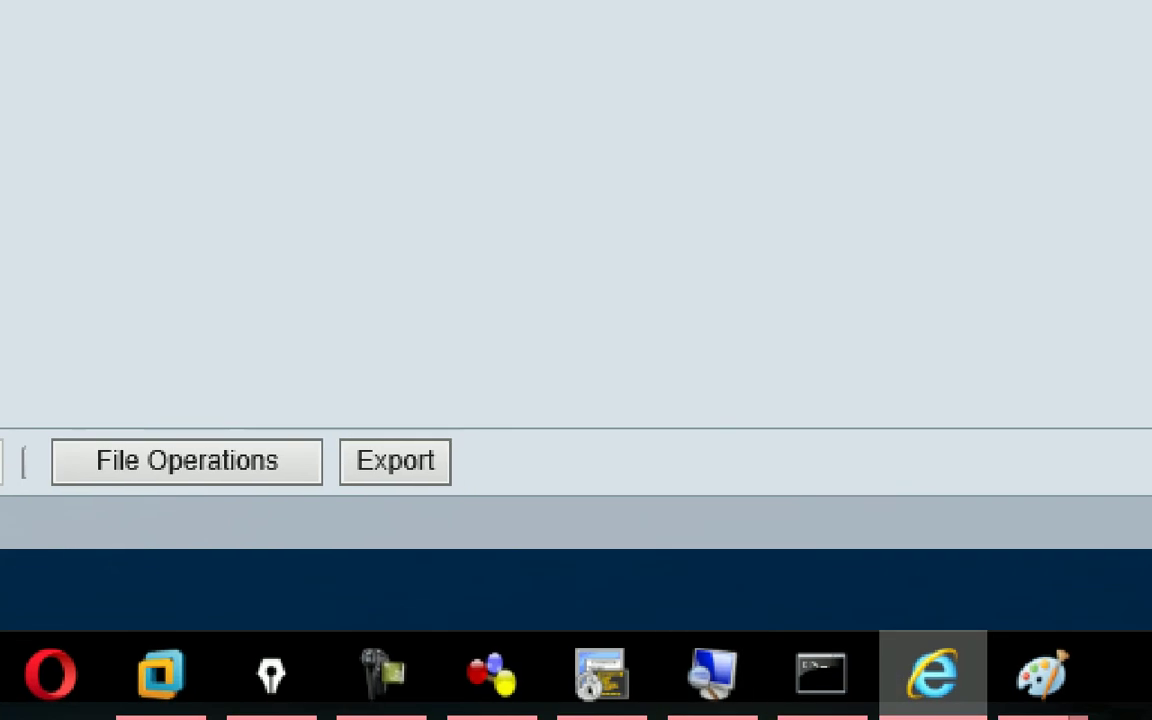
{"action": "left_click", "coordinate": [684, 695]}
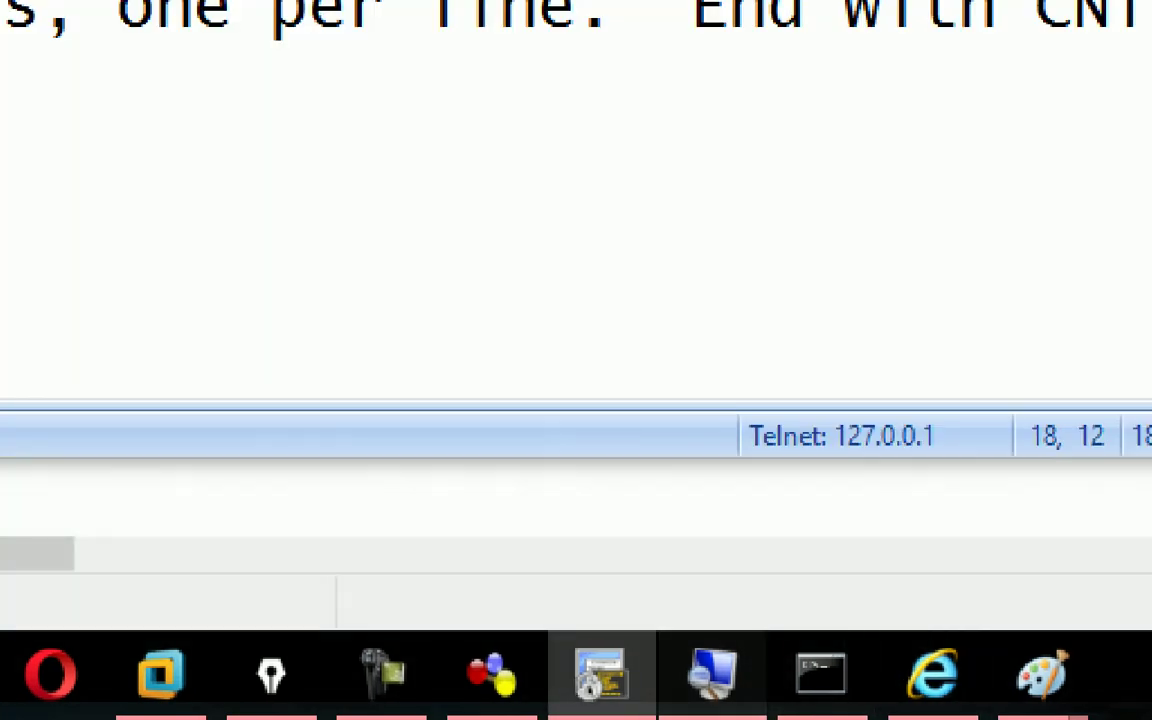
Enter router ospf 1 on R2, still accepted, then exit router configuration mode
{"action": "key", "text": "super+minus"}
{"action": "key", "text": "super+minus"}
{"action": "key", "text": "super+minus"}
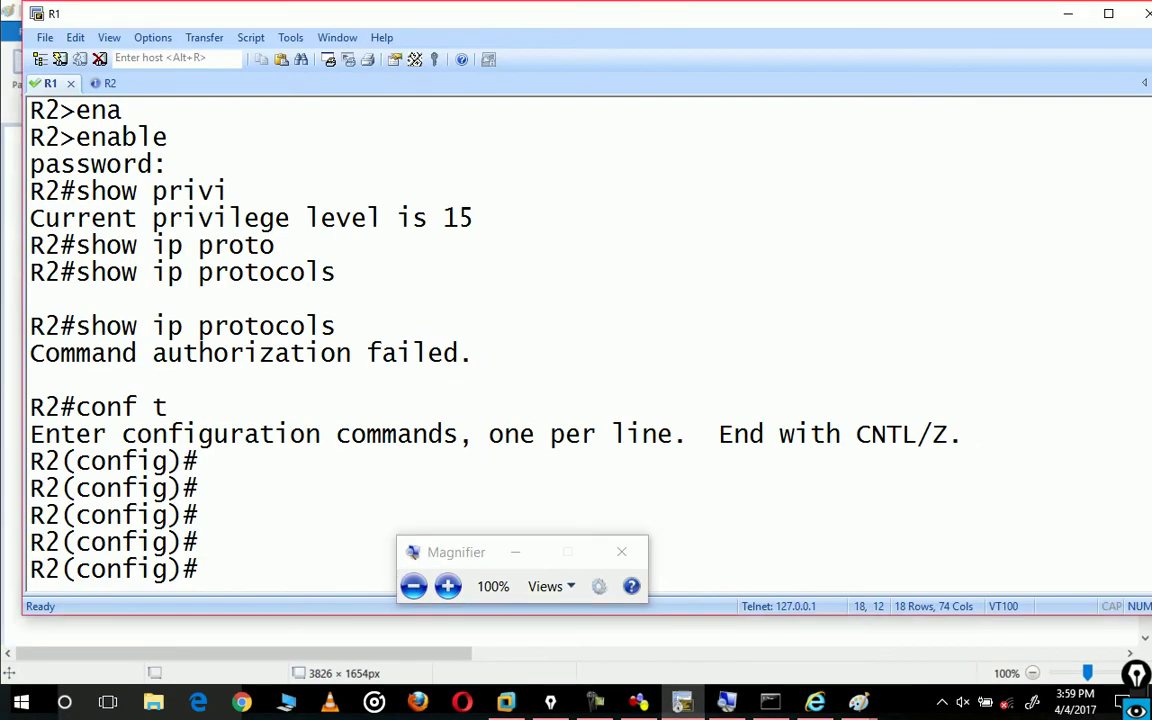
{"action": "type", "text": "router os"}
{"action": "key", "text": "Tab"}
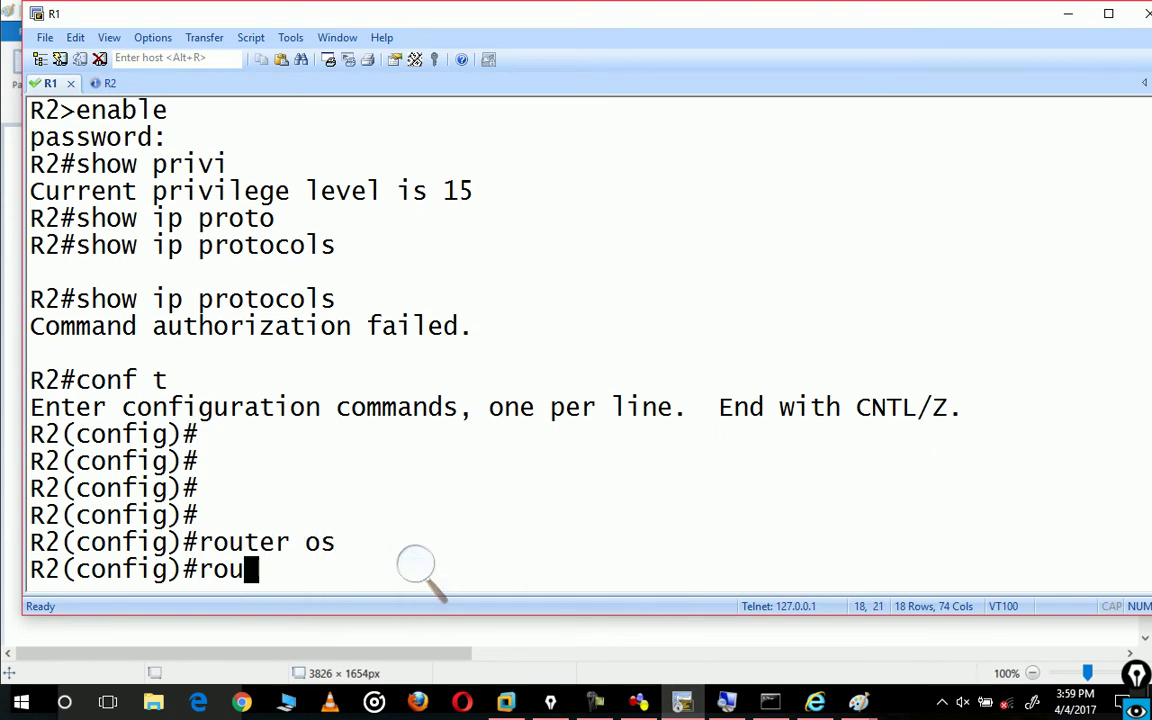
{"action": "type", "text": "1"}
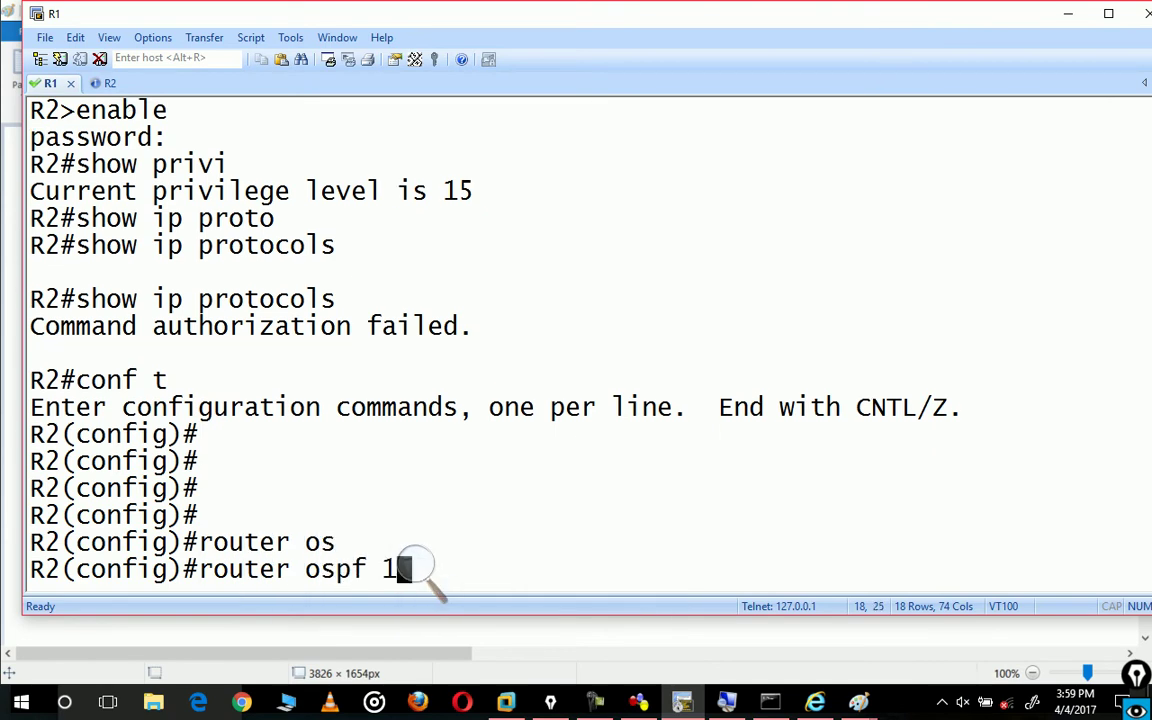
{"action": "key", "text": "Return"}
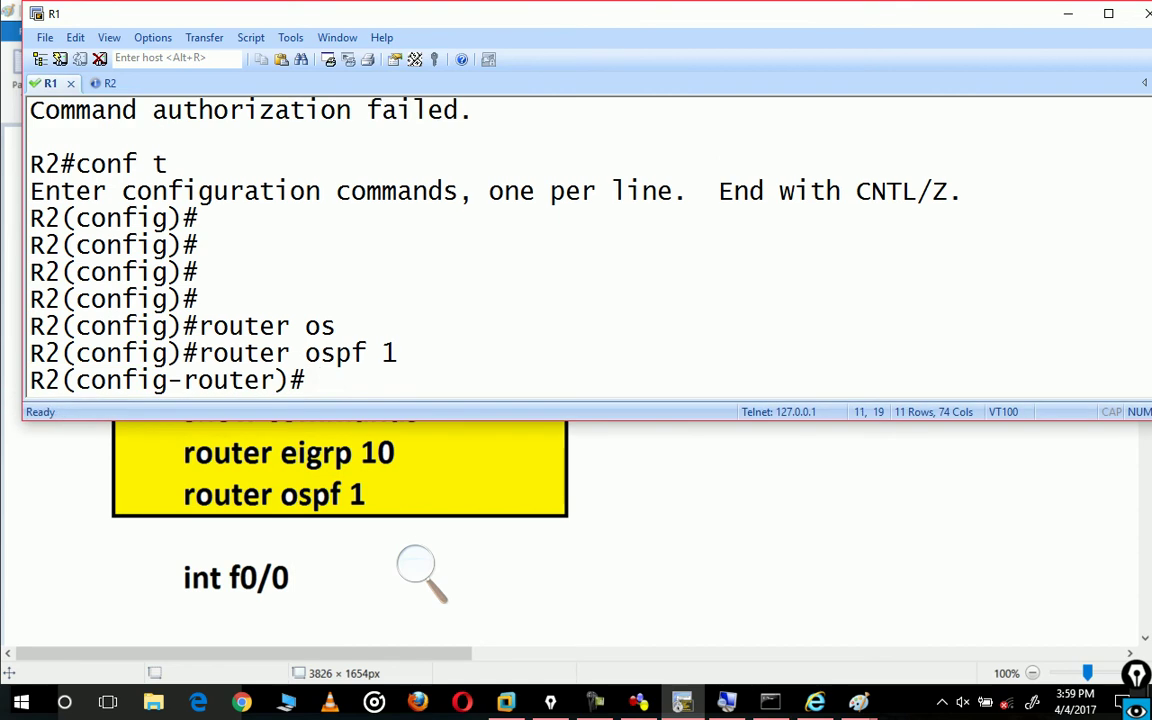
{"action": "type", "text": "exit"}
{"action": "key", "text": "Return"}
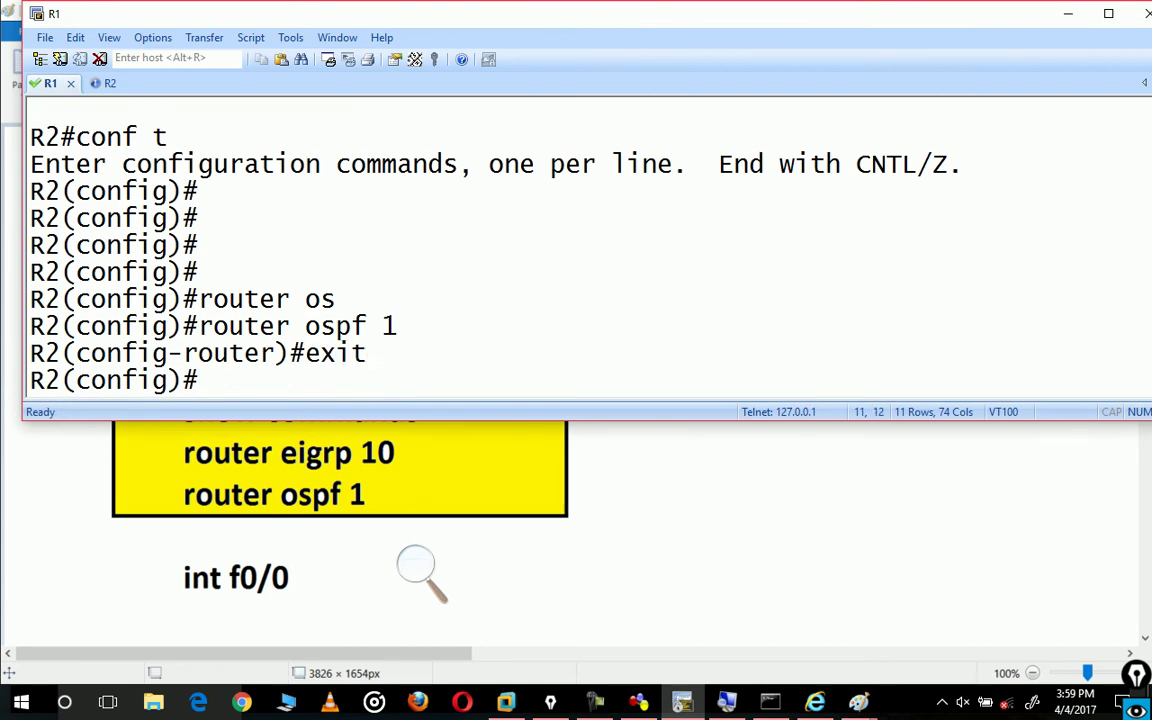
Enter 'aaa authorization config-commands' in R2's global configuration mode
{"action": "type", "text": "aaa autho"}
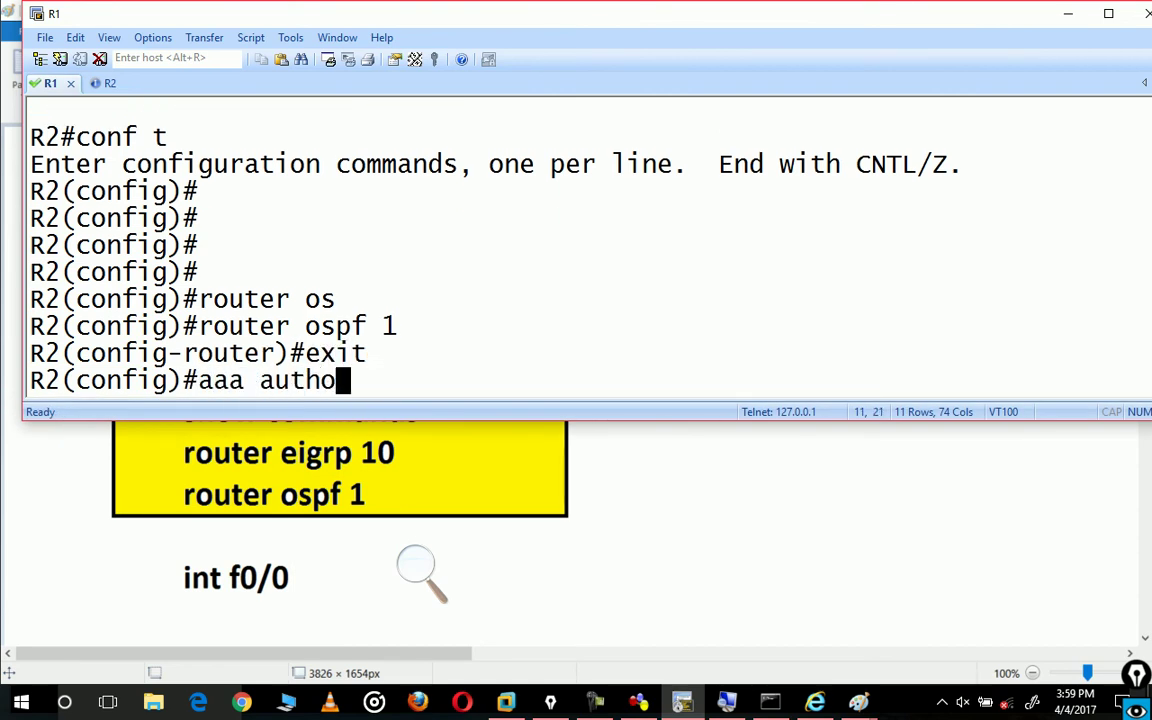
{"action": "key", "text": "Tab"}
{"action": "type", "text": "conf"}
{"action": "key", "text": "Tab"}
{"action": "type", "text": "-com"}
{"action": "key", "text": "Tab"}
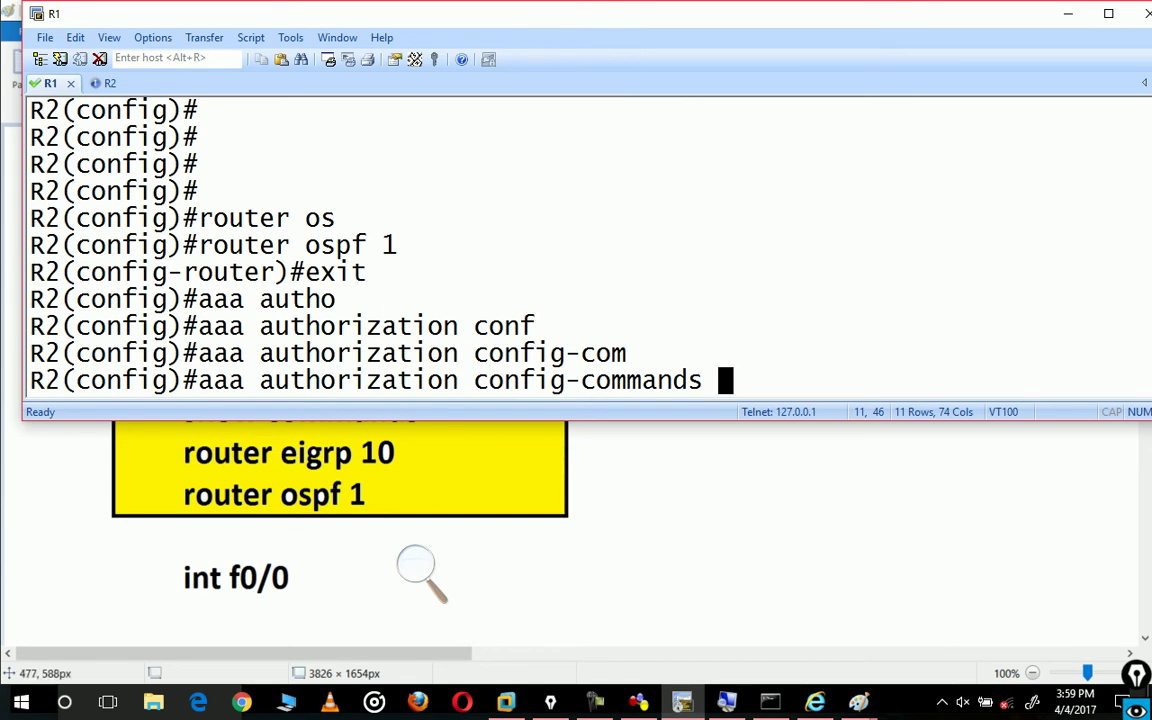
{"action": "left_click_drag", "start_coordinate": [199, 380], "coordinate": [702, 380]}
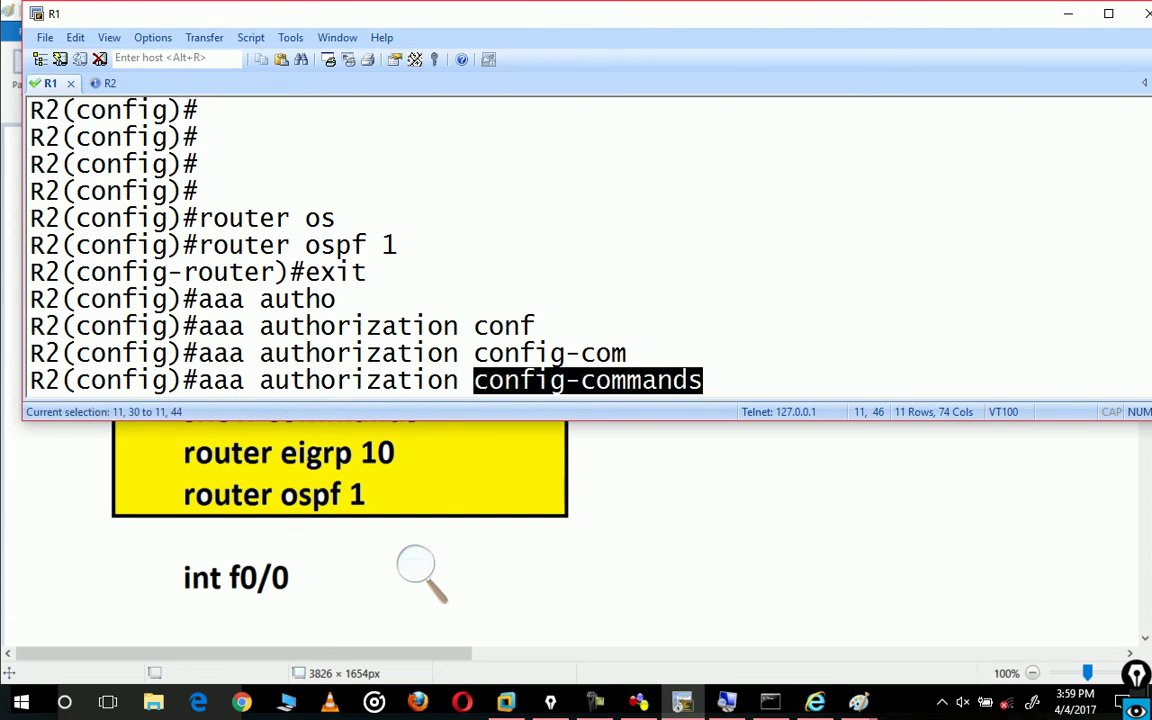
{"action": "key", "text": "Return"}
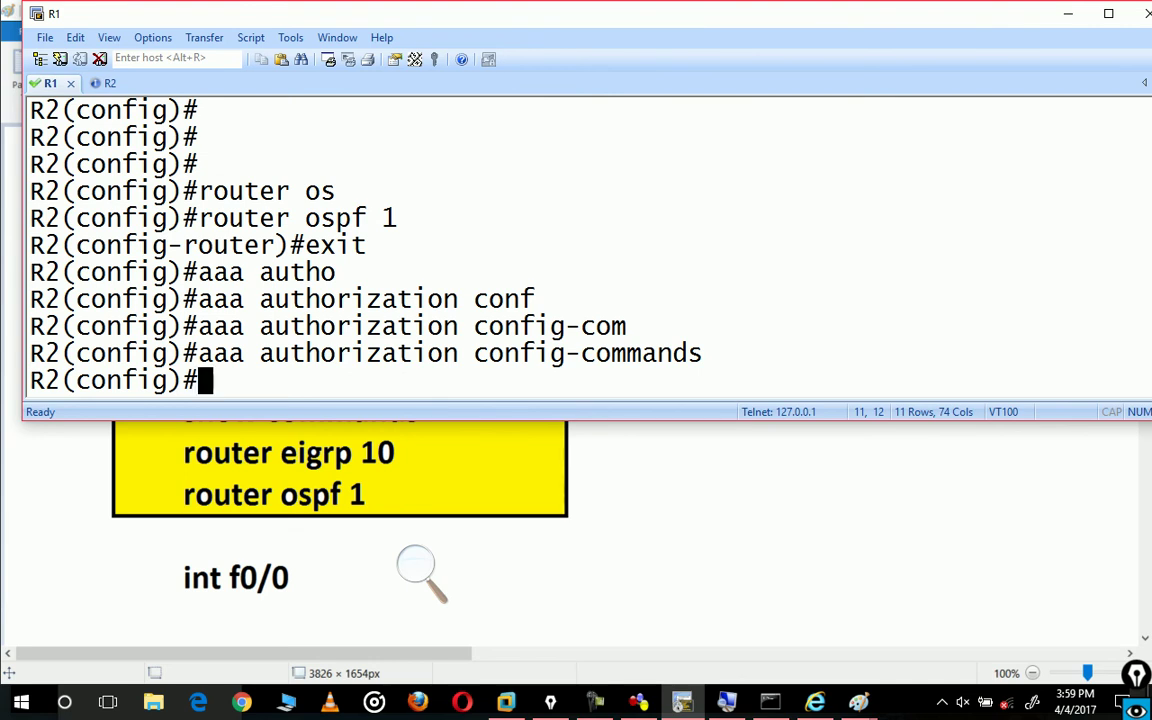
Test R2: router ospf 1 is refused, router eigrp 1 is accepted
{"action": "key", "text": "Up"}
{"action": "key", "text": "Up"}
{"action": "key", "text": "Up"}
{"action": "key", "text": "Up"}
{"action": "key", "text": "Up"}
{"action": "key", "text": "Up"}
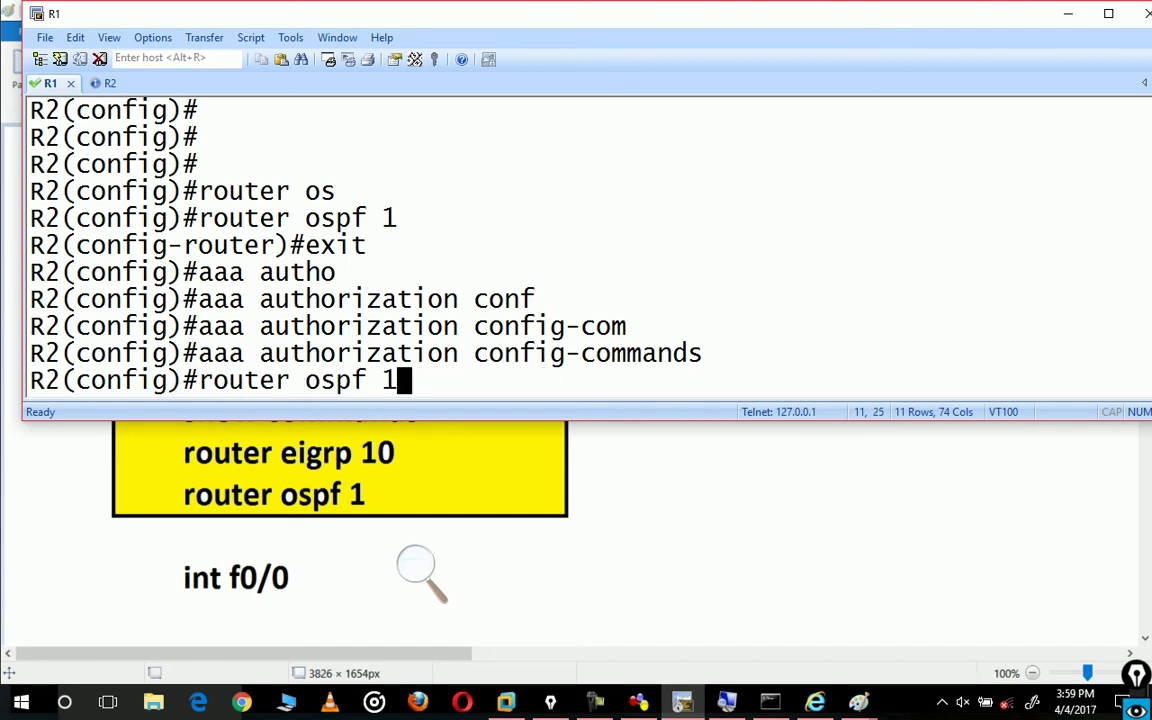
{"action": "key", "text": "Return"}
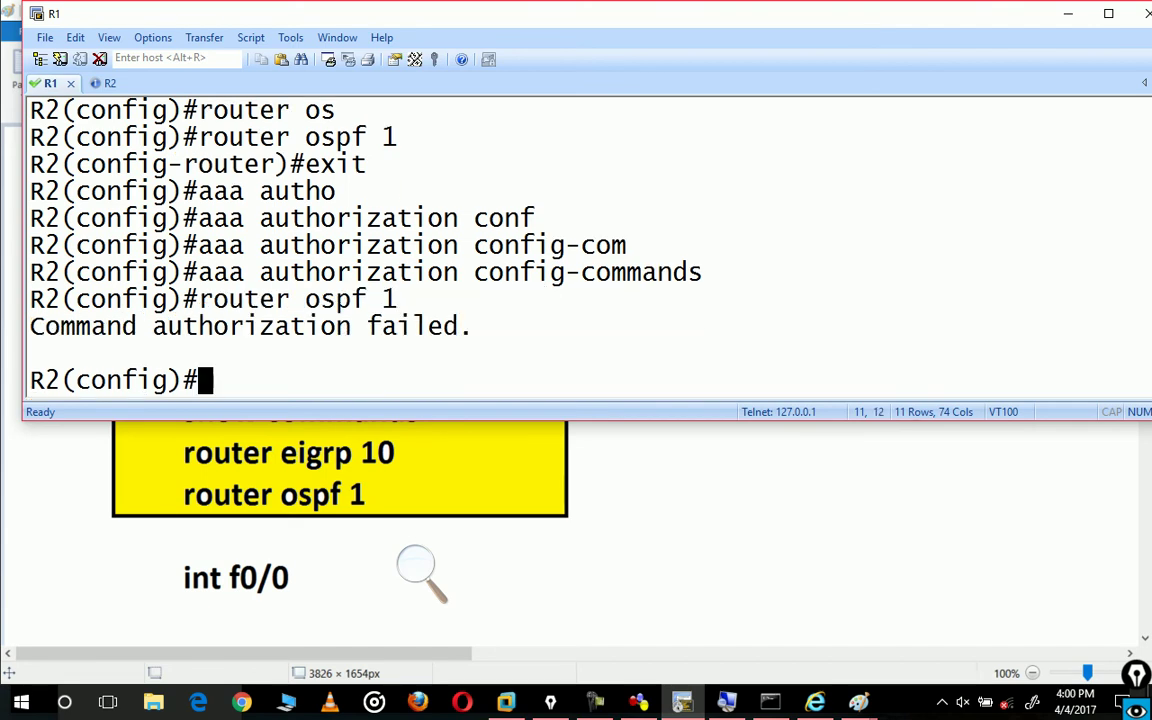
{"action": "type", "text": "router eig"}
{"action": "key", "text": "Tab"}
{"action": "type", "text": "1"}
{"action": "key", "text": "Return"}
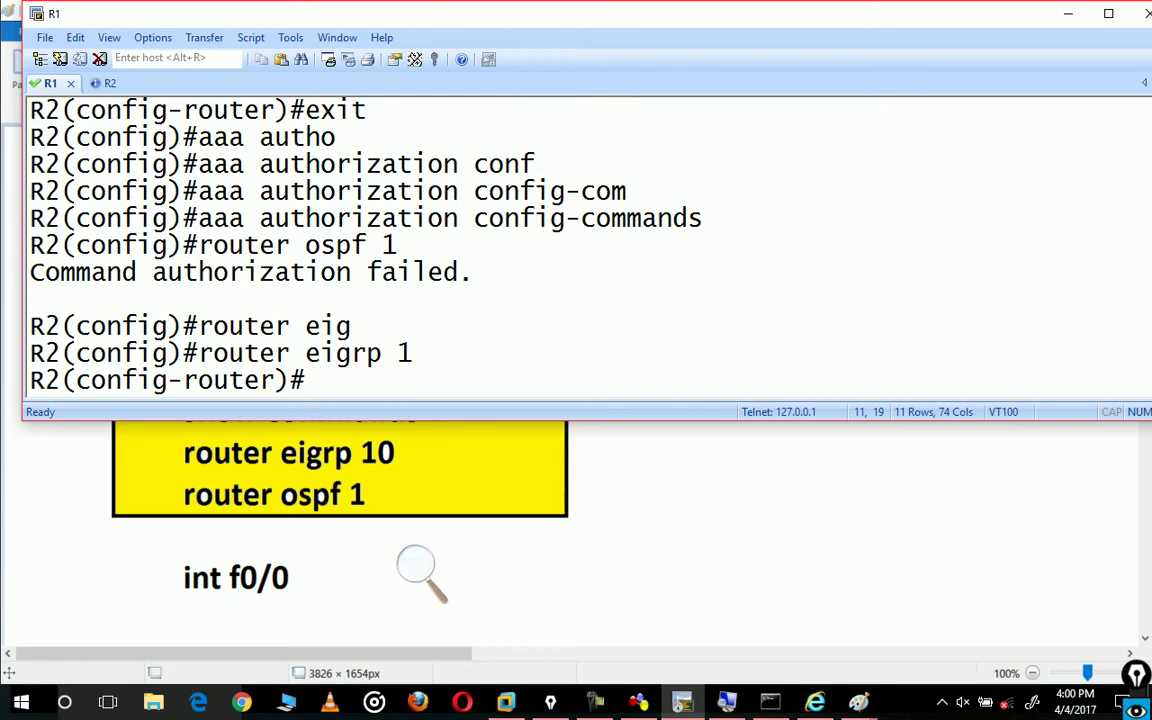
Highlight the aaa authorization config-commands line, then exit twice to privileged EXEC
{"action": "double_click", "coordinate": [282, 218]}
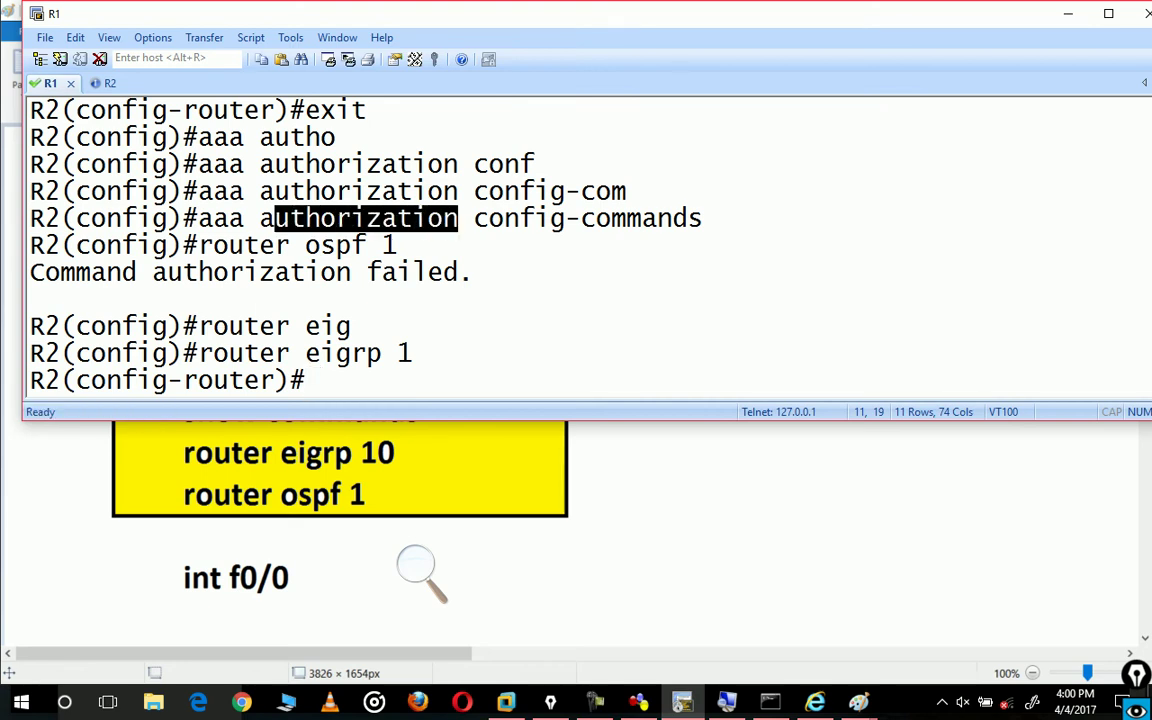
{"action": "double_click", "coordinate": [588, 218]}
{"action": "left_click_drag", "start_coordinate": [199, 218], "coordinate": [703, 218]}
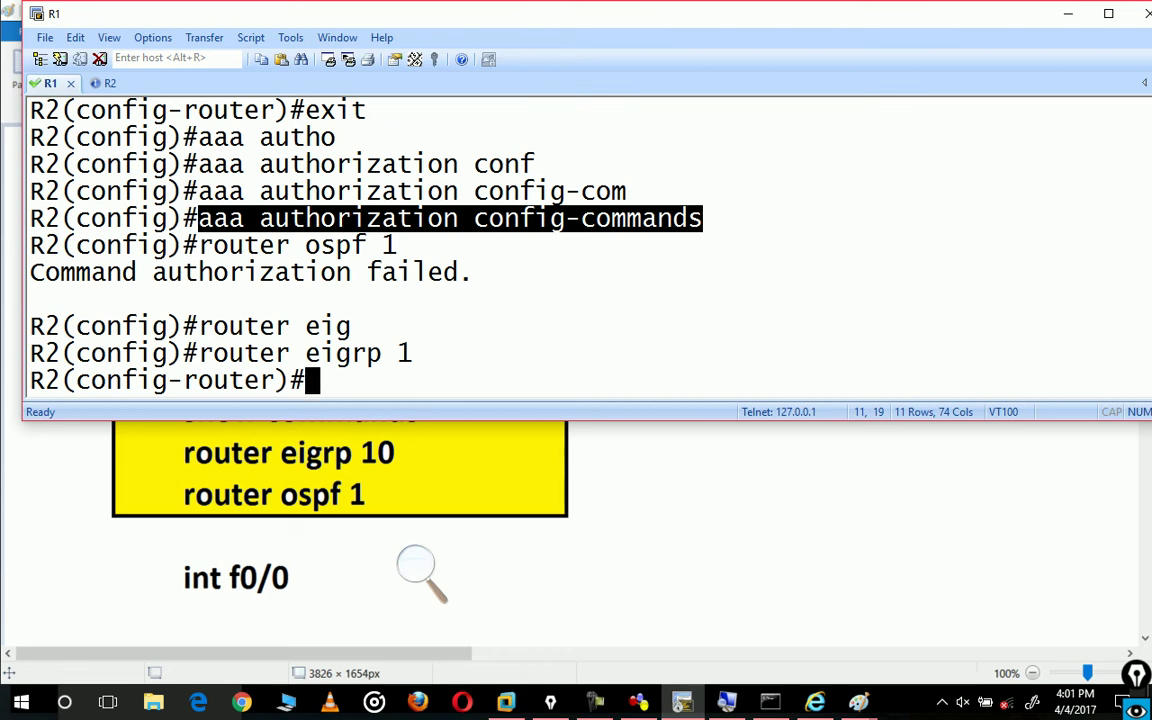
{"action": "type", "text": "exit"}
{"action": "key", "text": "Return"}
{"action": "type", "text": "exit"}
{"action": "key", "text": "Return"}
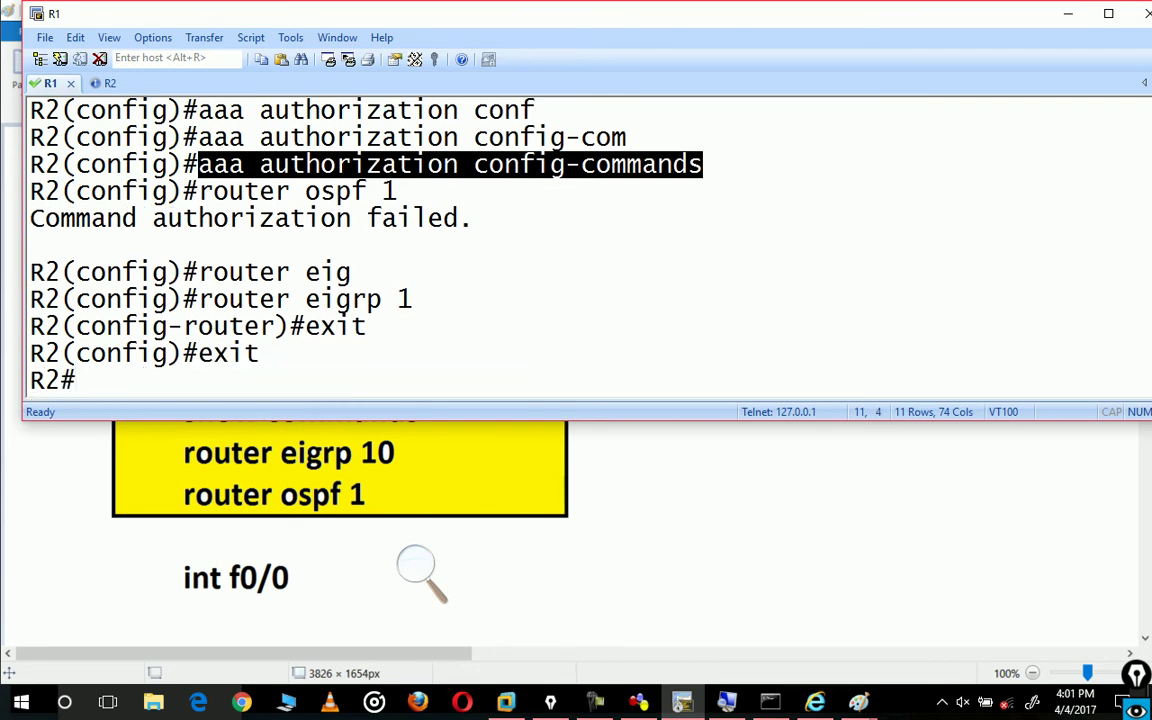
Run show ip int brief and show run | sec ip on R2
{"action": "type", "text": "show ip int "}
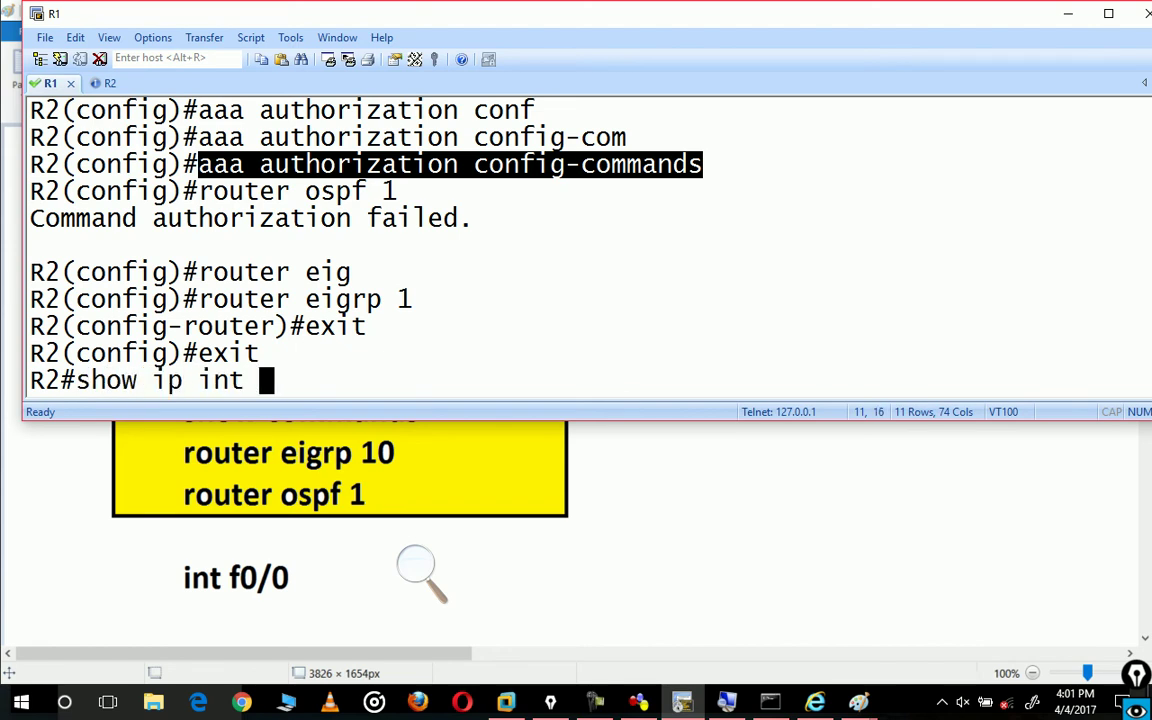
{"action": "type", "text": "br"}
{"action": "key", "text": "Tab"}
{"action": "key", "text": "Return"}
{"action": "type", "text": "show run | sec ip"}
{"action": "key", "text": "Return"}
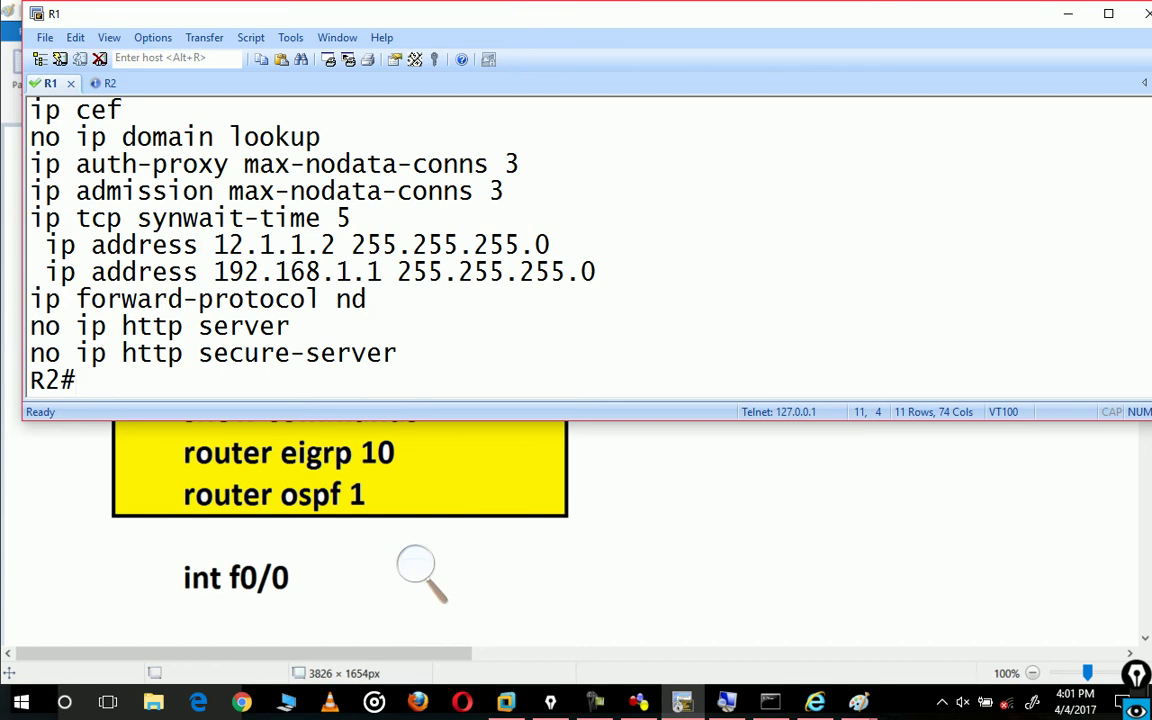
Highlight the show run | sec ip command and the IP configuration lines in the output
{"action": "scroll", "coordinate": [588, 245], "scroll_direction": "up", "scroll_amount": 2}
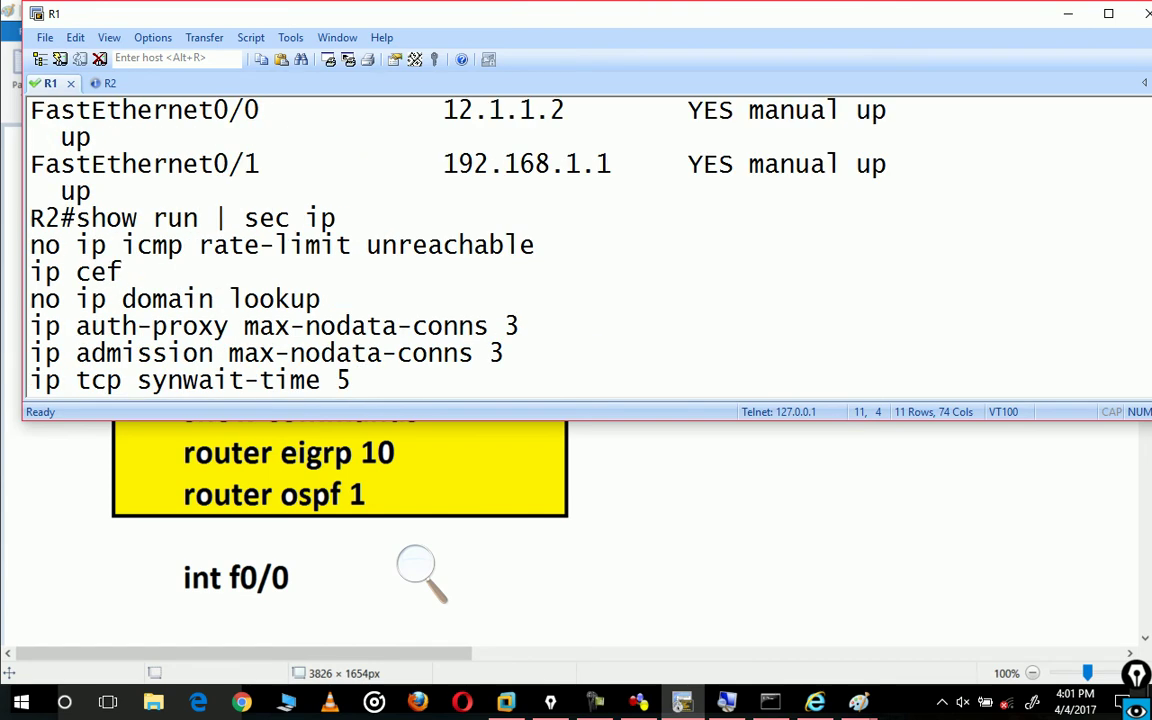
{"action": "scroll", "coordinate": [588, 245], "scroll_direction": "up", "scroll_amount": 1}
{"action": "left_click_drag", "start_coordinate": [76, 299], "coordinate": [336, 299]}
{"action": "scroll", "coordinate": [588, 245], "scroll_direction": "up", "scroll_amount": 2}
{"action": "left_click_drag", "start_coordinate": [76, 272], "coordinate": [320, 272]}
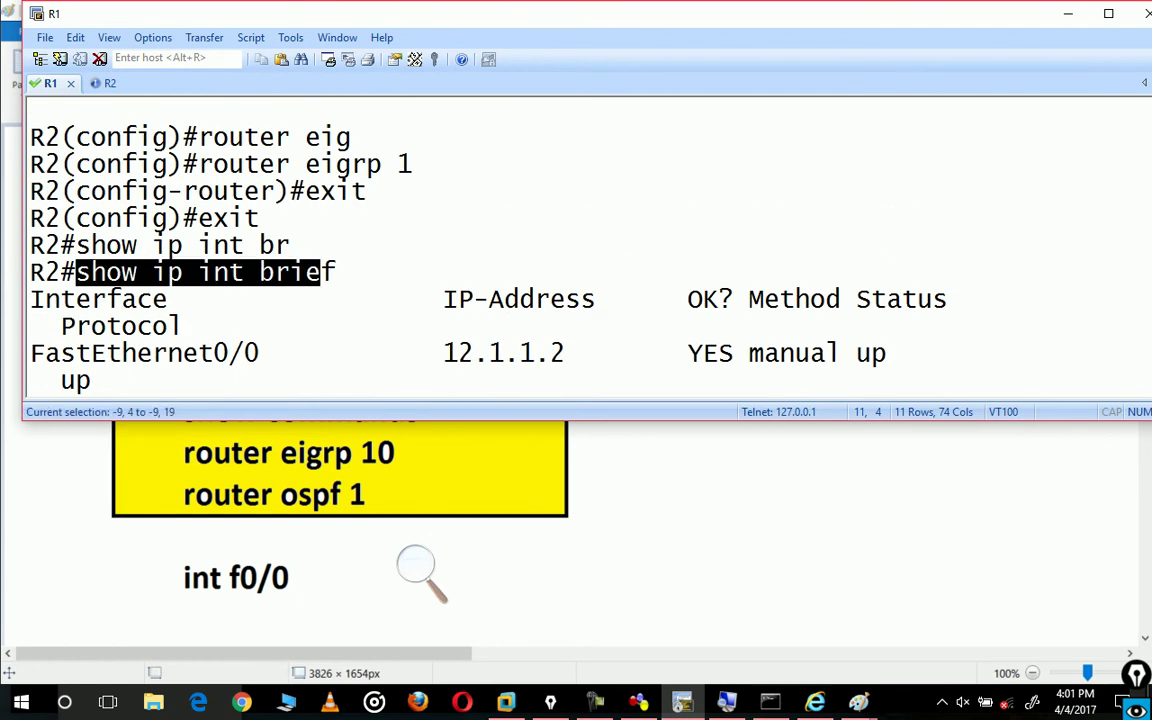
{"action": "scroll", "coordinate": [588, 245], "scroll_direction": "down", "scroll_amount": 2}
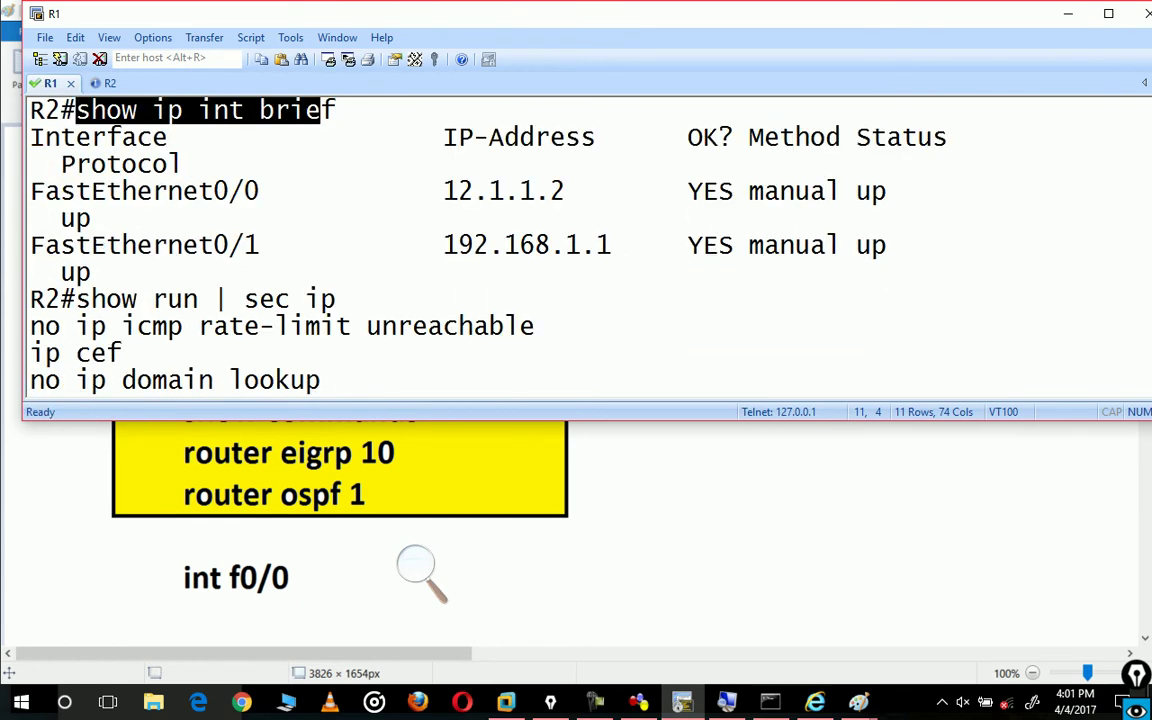
{"action": "left_click_drag", "start_coordinate": [91, 299], "coordinate": [183, 299]}
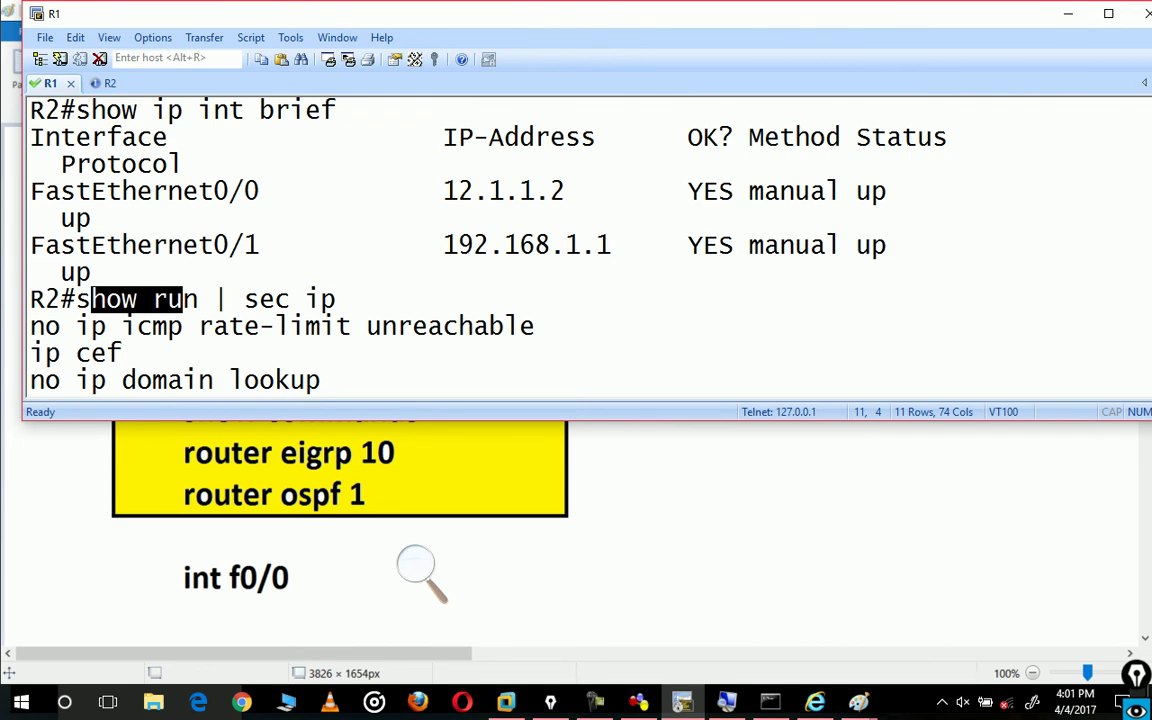
{"action": "left_click_drag", "start_coordinate": [77, 299], "coordinate": [198, 299]}
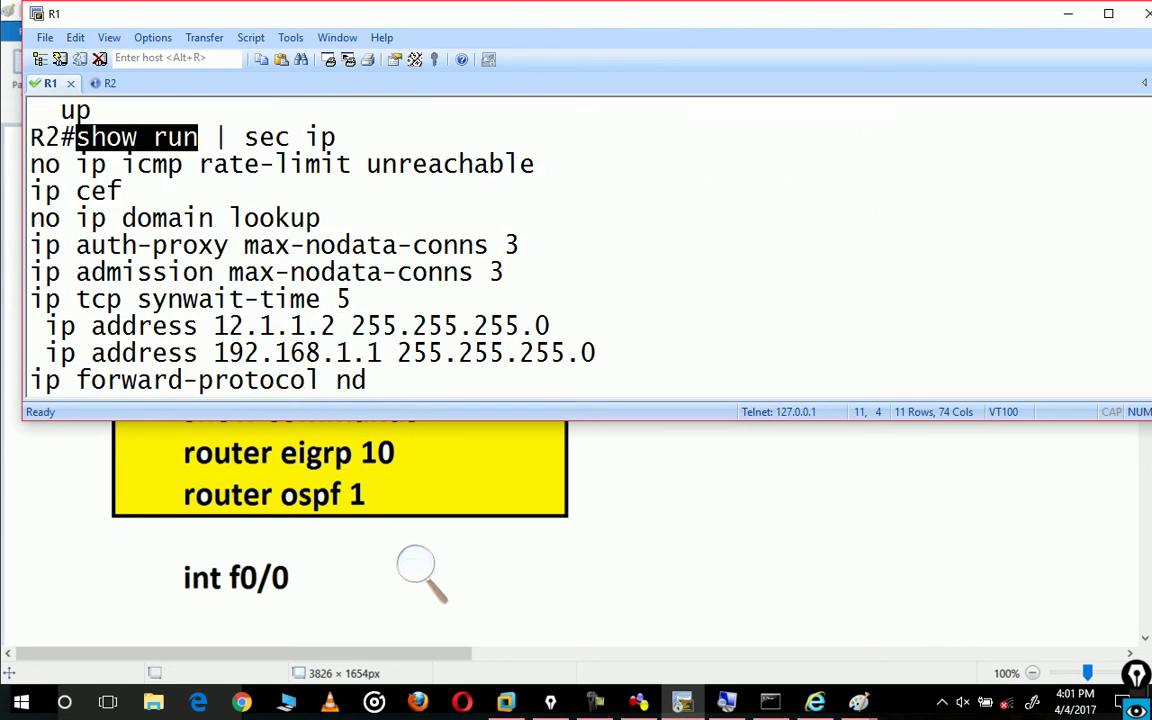
{"action": "scroll", "coordinate": [440, 245], "scroll_direction": "up", "scroll_amount": 4}
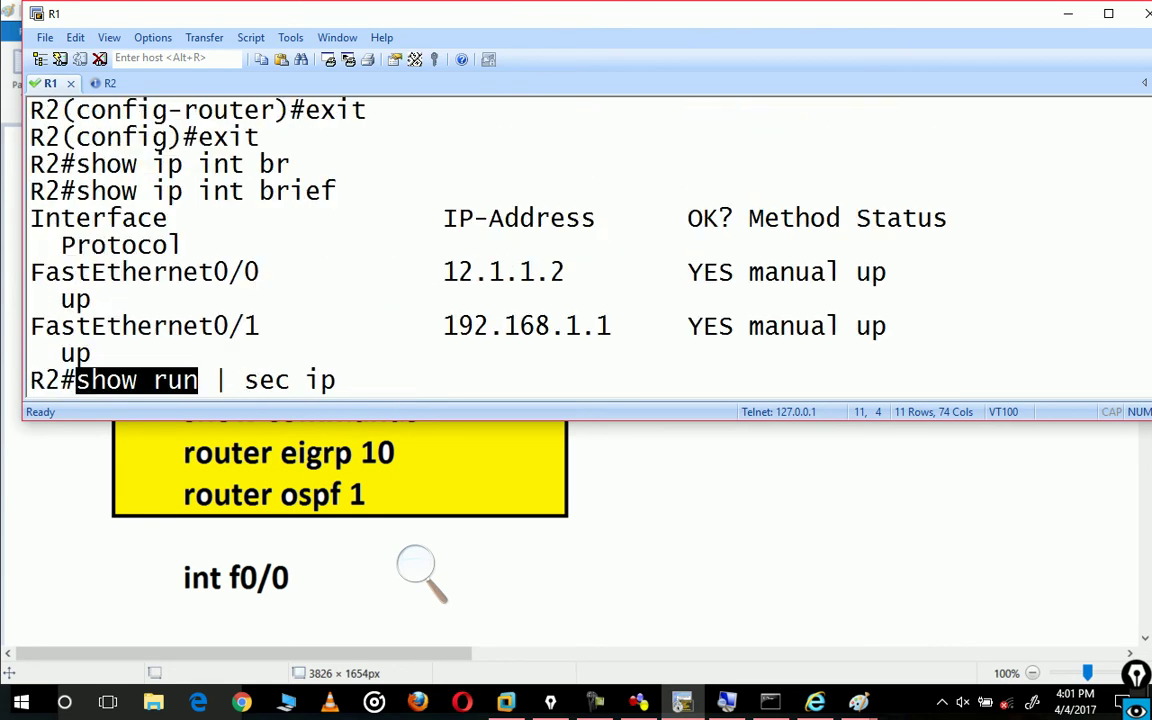
{"action": "left_click_drag", "start_coordinate": [77, 190], "coordinate": [336, 190]}
{"action": "scroll", "coordinate": [336, 190], "scroll_direction": "down", "scroll_amount": 1}
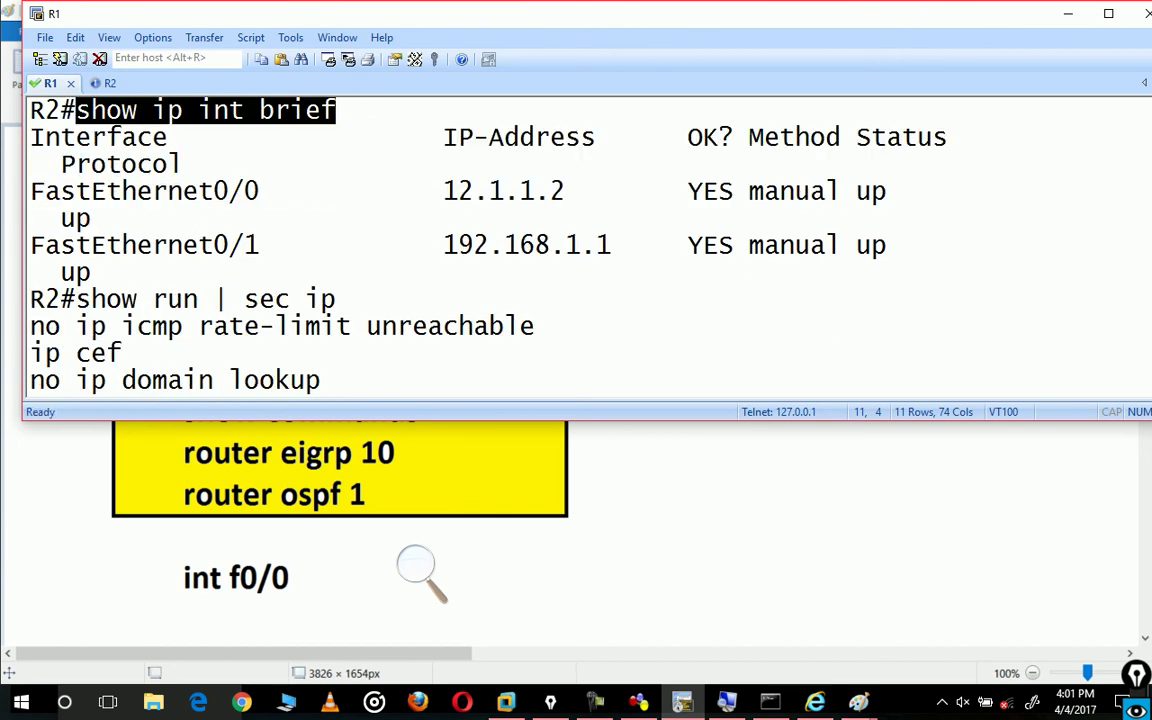
{"action": "left_click_drag", "start_coordinate": [77, 299], "coordinate": [336, 299]}
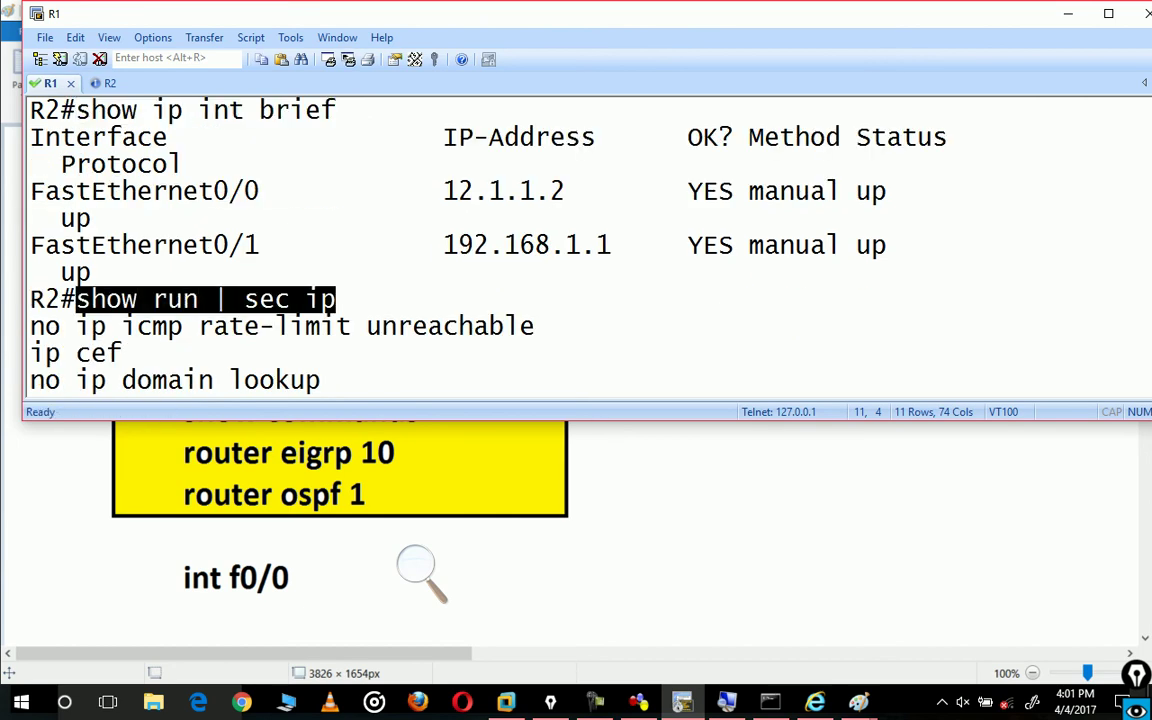
{"action": "scroll", "coordinate": [336, 299], "scroll_direction": "down", "scroll_amount": 2}
{"action": "left_click_drag", "start_coordinate": [30, 190], "coordinate": [397, 353]}
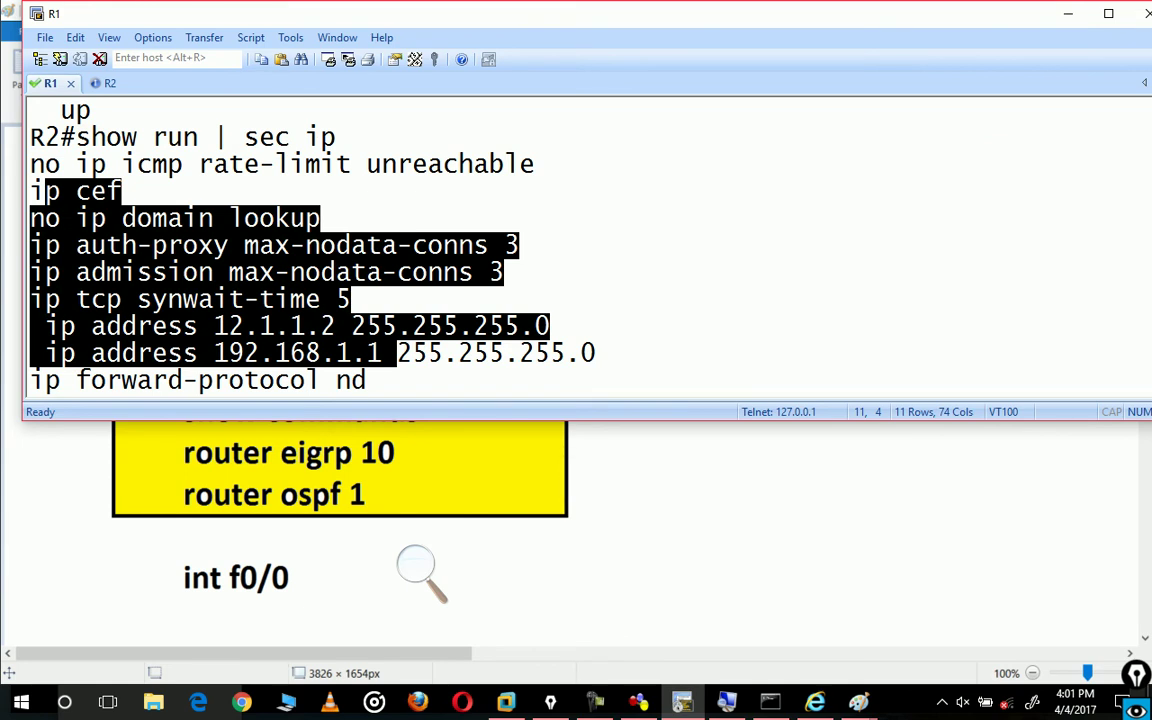
{"action": "left_click", "coordinate": [397, 353]}
{"action": "scroll", "coordinate": [397, 353], "scroll_direction": "up", "scroll_amount": 3}
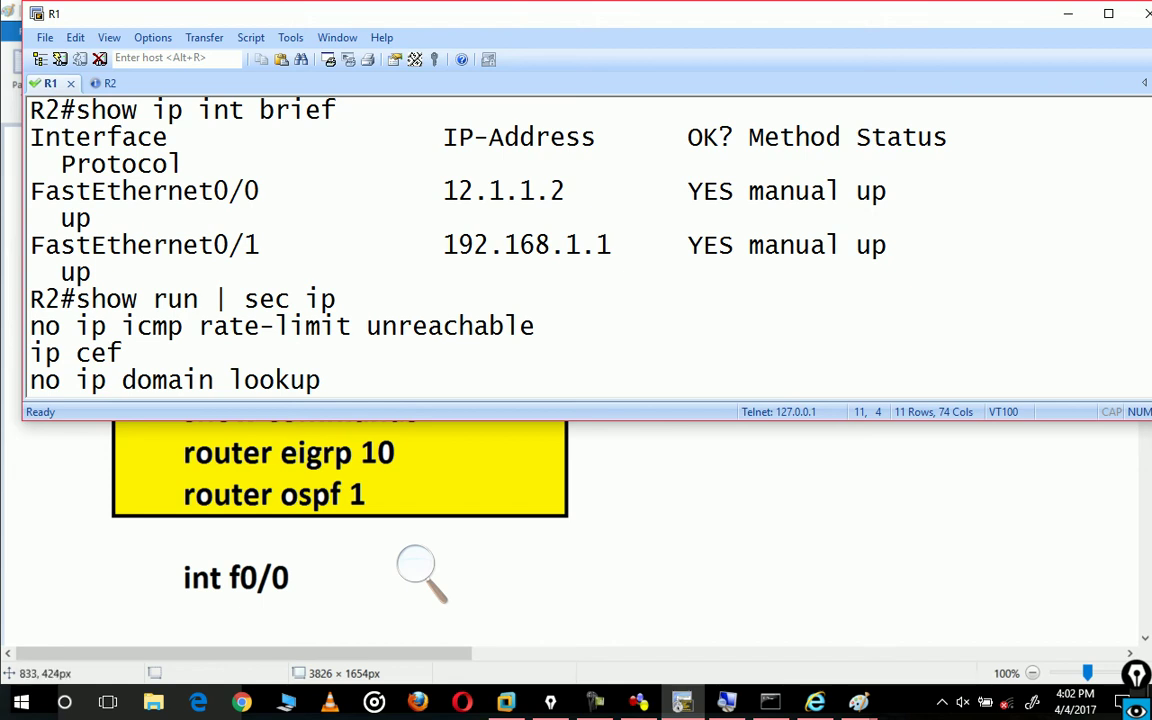
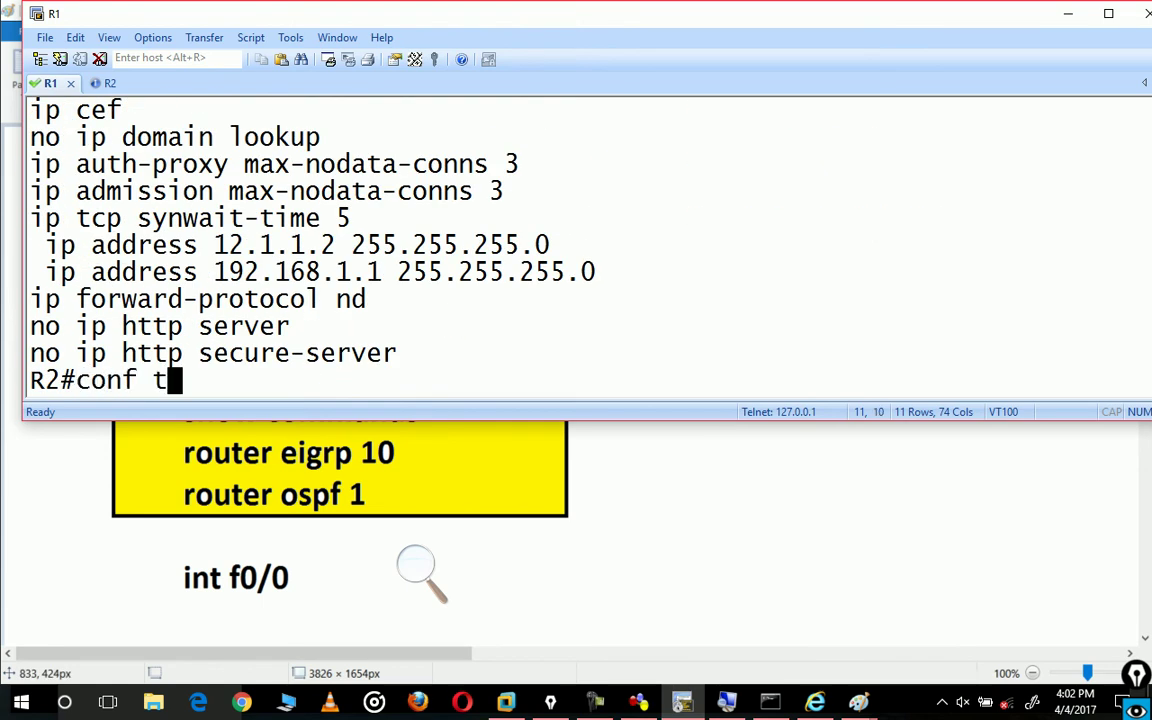
Enter configuration mode on R2 and set a global enable password
{"action": "key", "text": "Return"}
{"action": "key", "text": "Tab"}
{"action": "key", "text": "Tab"}
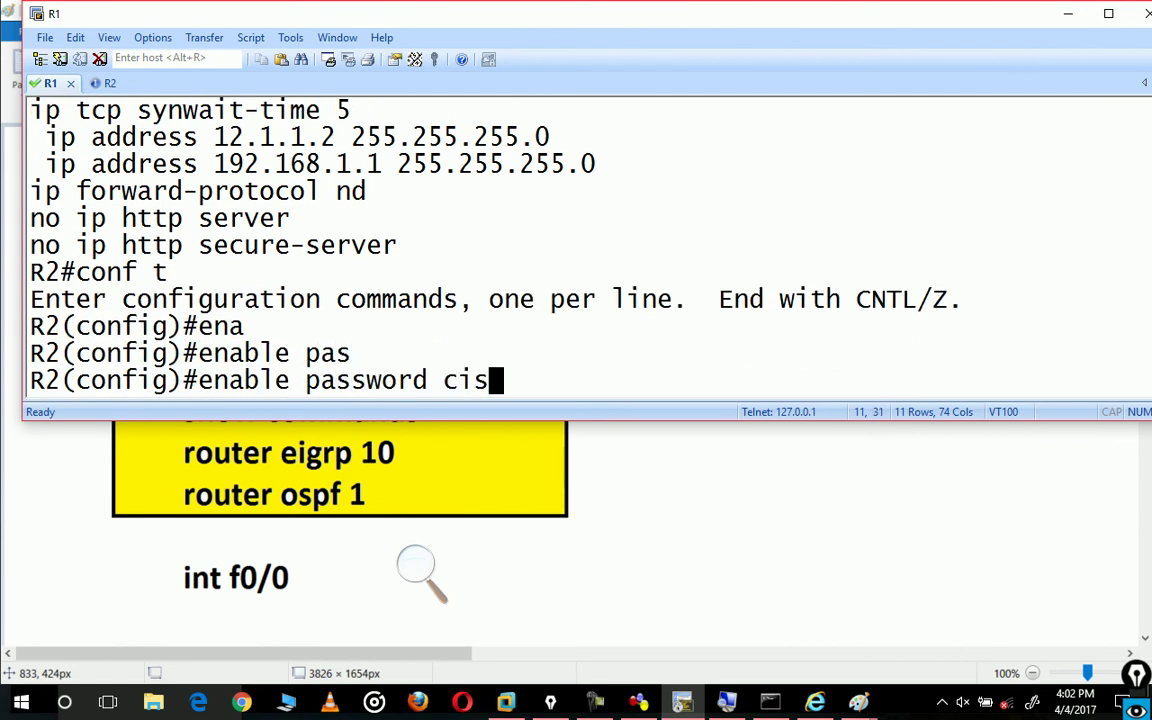
{"action": "key", "text": "Return"}
Query 'enable password level ?' to list the privilege levels 1-15
{"action": "type", "text": "eena"}
{"action": "key", "text": "Tab"}
{"action": "key", "text": "BackSpace"}
{"action": "key", "text": "BackSpace"}
{"action": "key", "text": "BackSpace"}
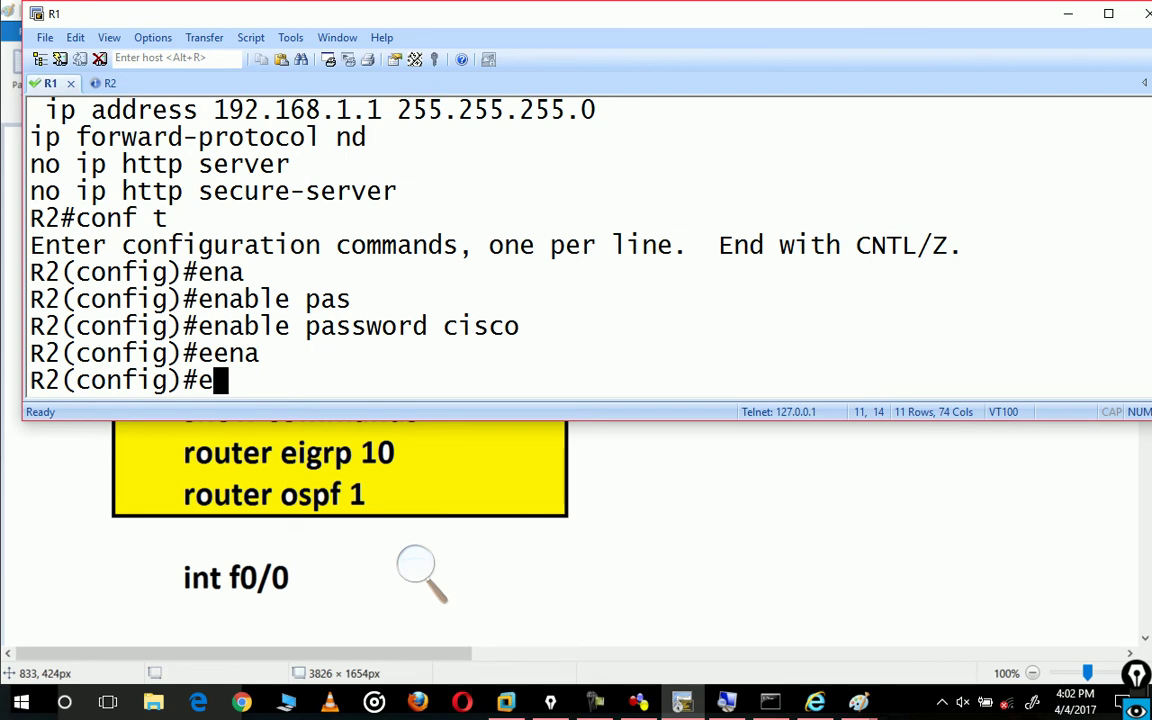
{"action": "type", "text": "ba"}
{"action": "key", "text": "Tab"}
{"action": "key", "text": "BackSpace"}
{"action": "key", "text": "BackSpace"}
{"action": "type", "text": "a"}
{"action": "key", "text": "Tab"}
{"action": "key", "text": "BackSpace"}
{"action": "type", "text": "na"}
{"action": "key", "text": "Tab"}
{"action": "type", "text": "le"}
{"action": "key", "text": "Tab"}
{"action": "key", "text": "BackSpace"}
{"action": "key", "text": "BackSpace"}
{"action": "type", "text": "pas"}
{"action": "key", "text": "Tab"}
{"action": "type", "text": "le"}
{"action": "key", "text": "Tab"}
{"action": "type", "text": "?"}
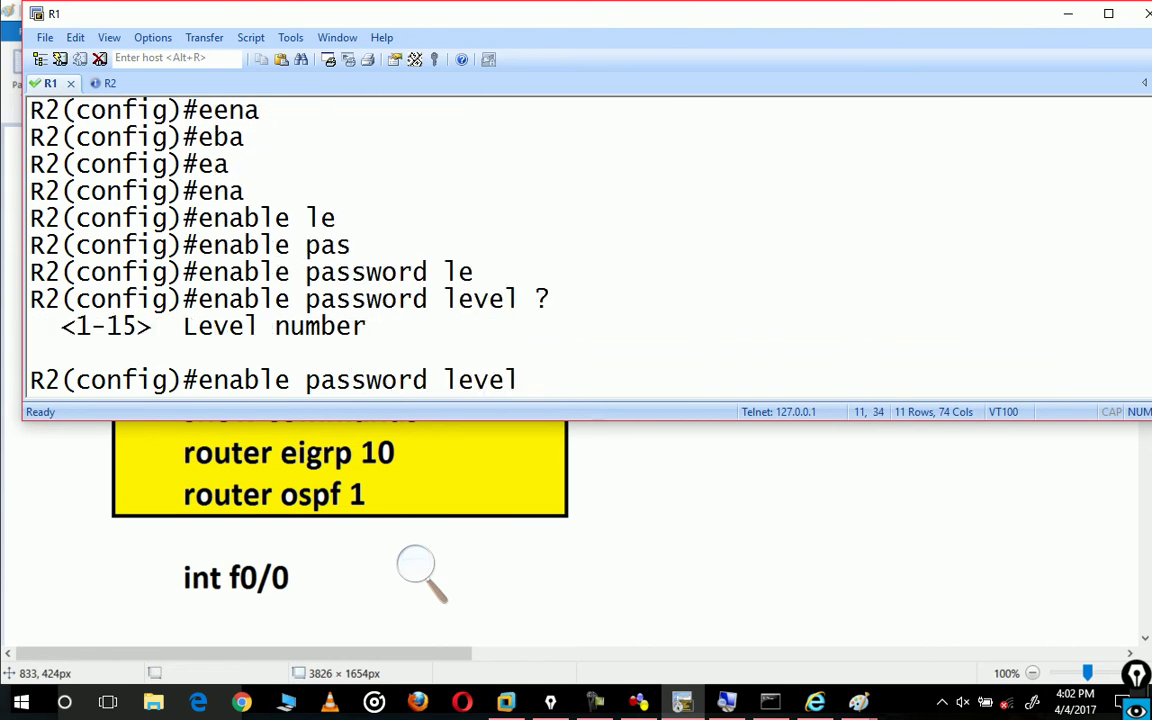
Highlight the earlier enable password command and the enable password help line
{"action": "scroll", "coordinate": [590, 245], "scroll_direction": "up", "scroll_amount": 2}
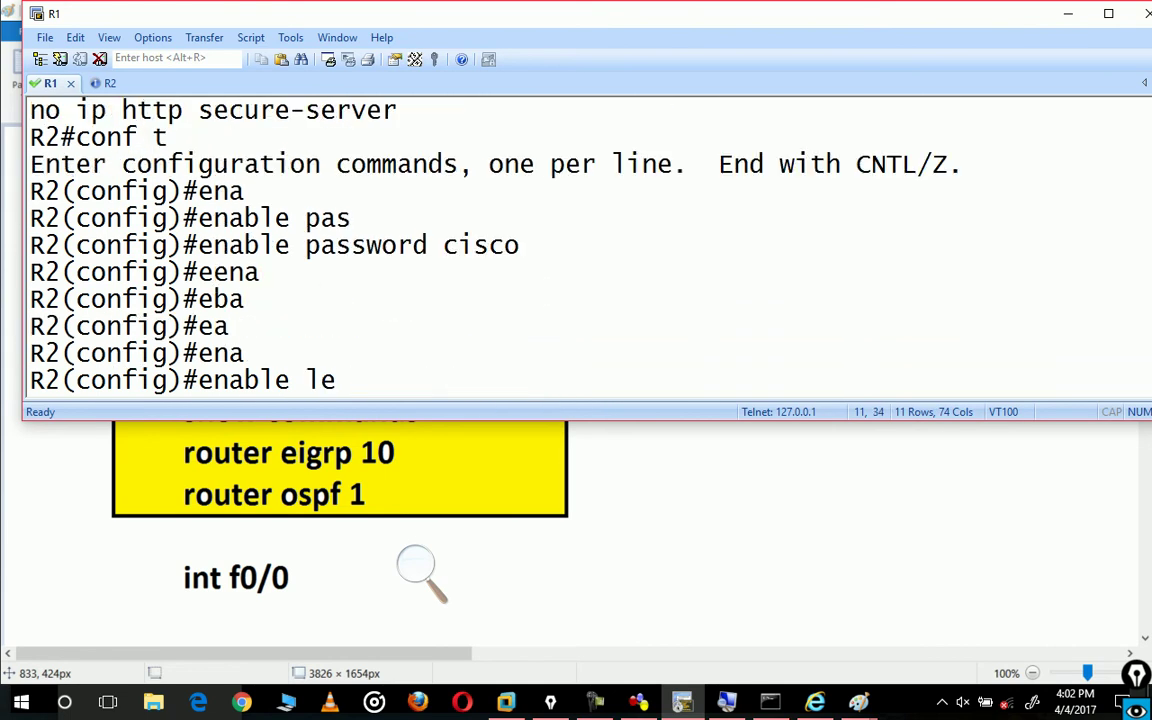
{"action": "left_click_drag", "start_coordinate": [213, 245], "coordinate": [519, 245]}
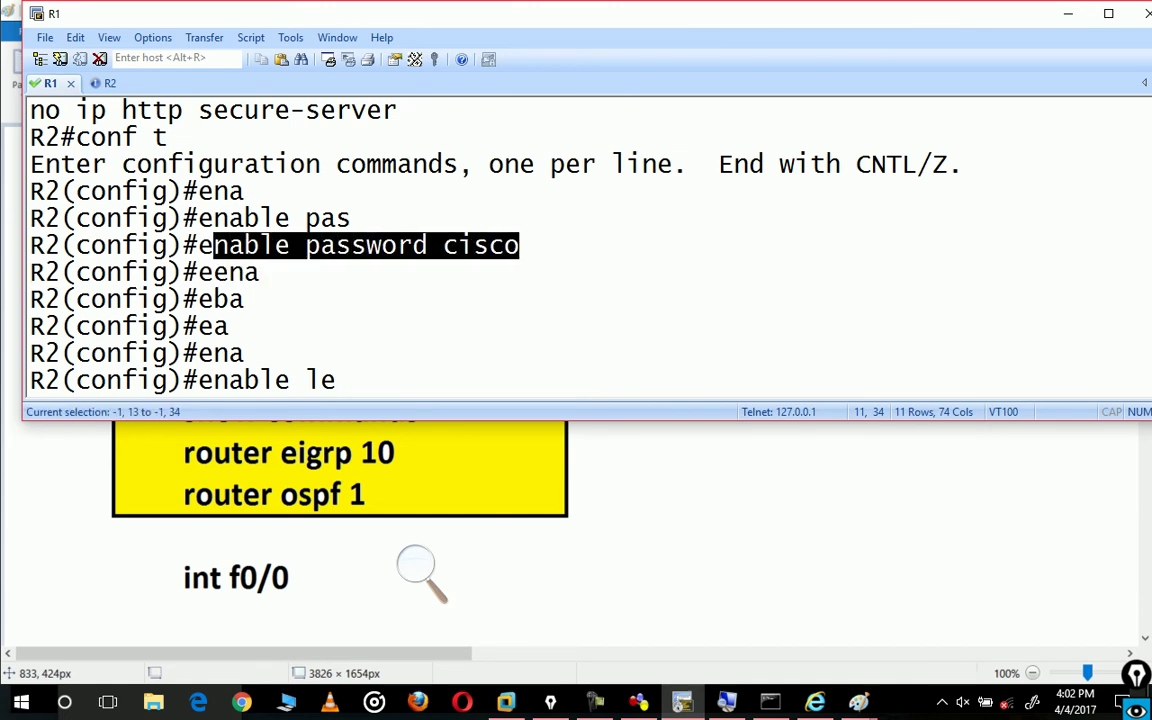
{"action": "left_click_drag", "start_coordinate": [199, 245], "coordinate": [519, 245]}
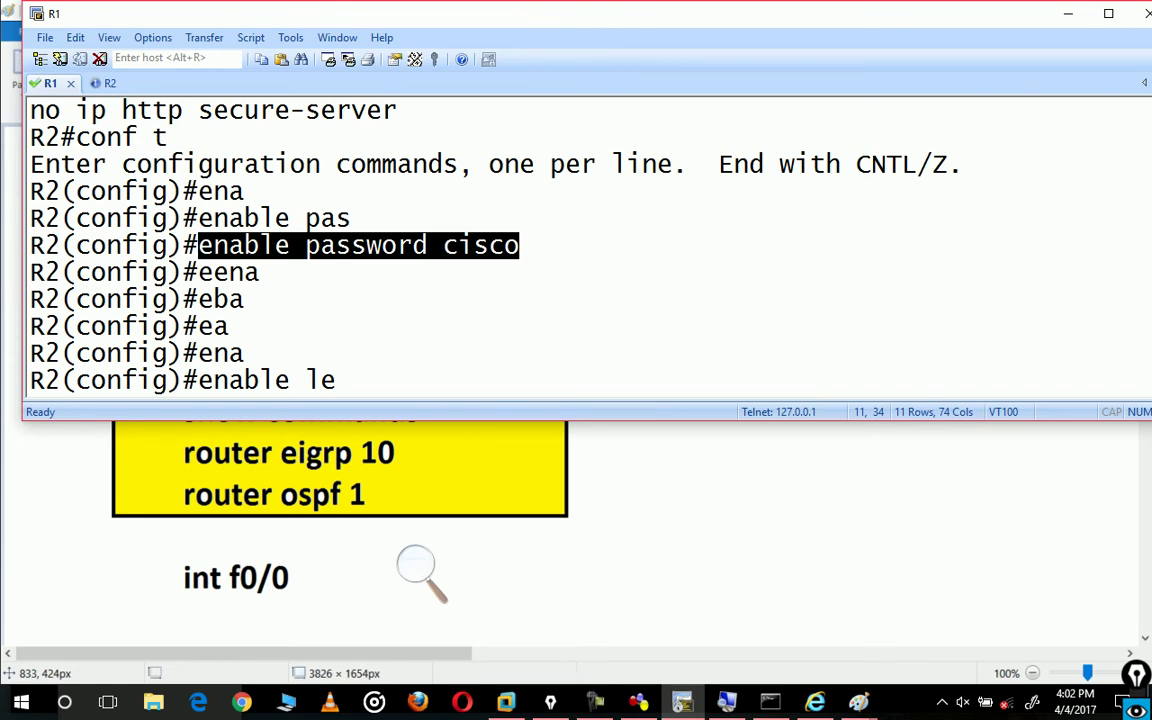
{"action": "mouse_move", "coordinate": [519, 245]}
{"action": "left_mouse_down"}
{"action": "mouse_move", "coordinate": [506, 245]}
{"action": "mouse_move", "coordinate": [519, 245]}
{"action": "left_mouse_up"}
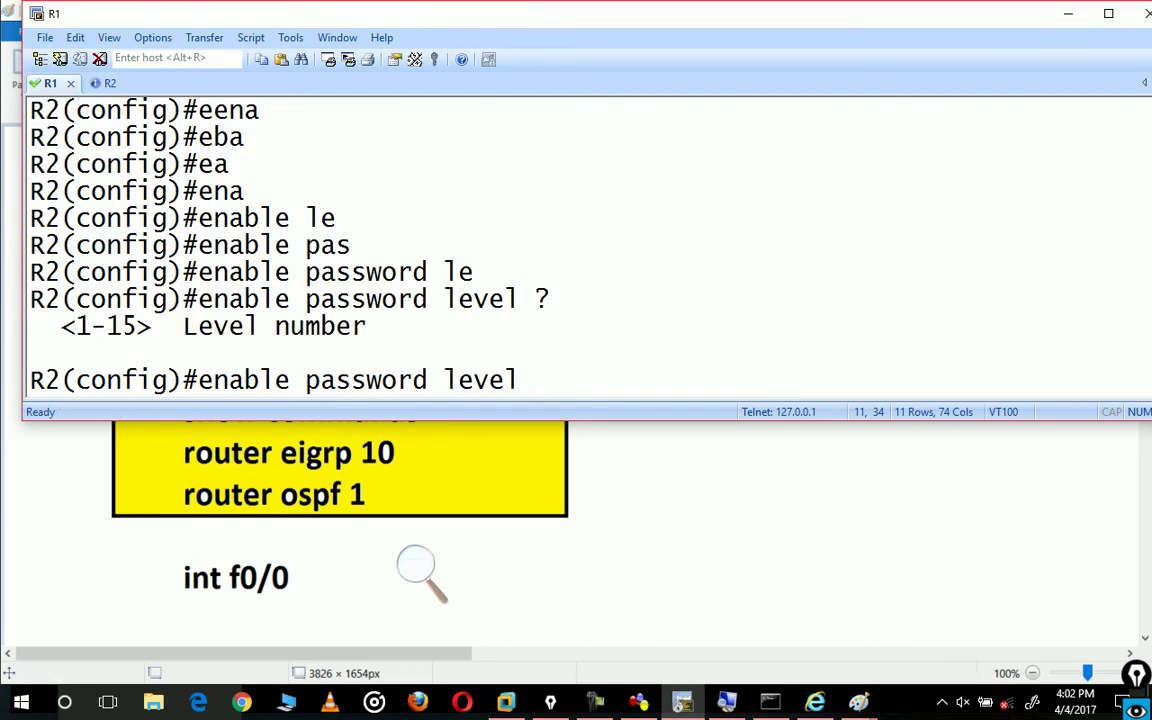
{"action": "left_click_drag", "start_coordinate": [198, 299], "coordinate": [427, 299]}
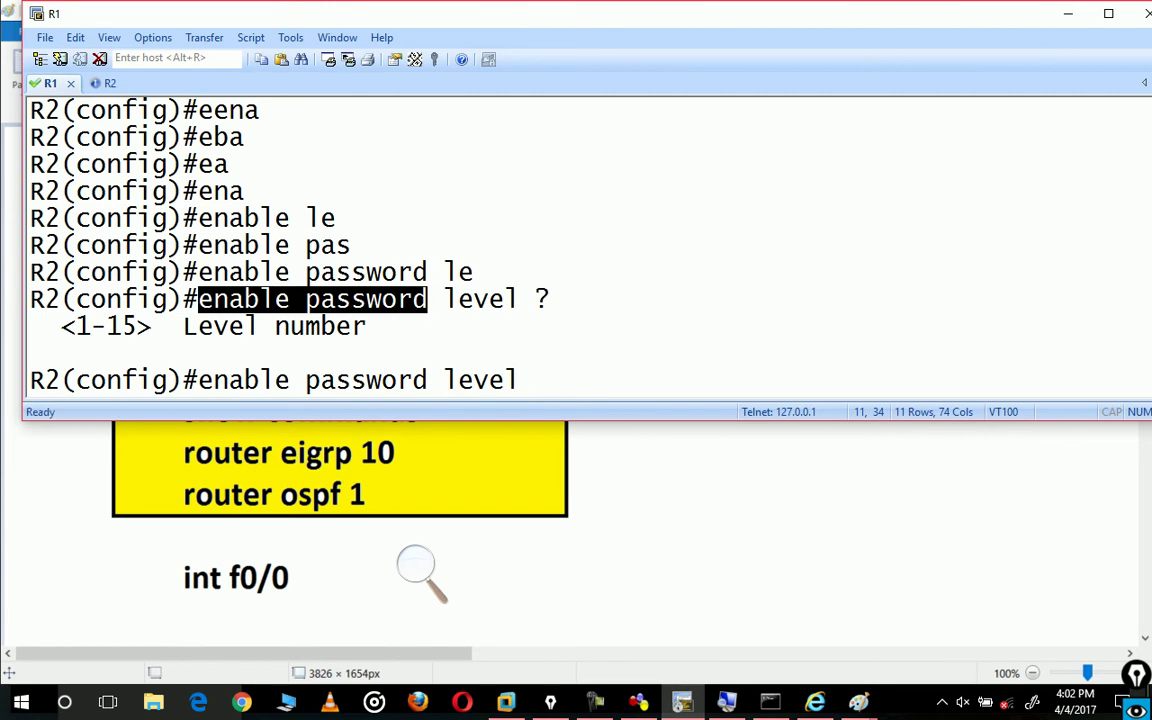
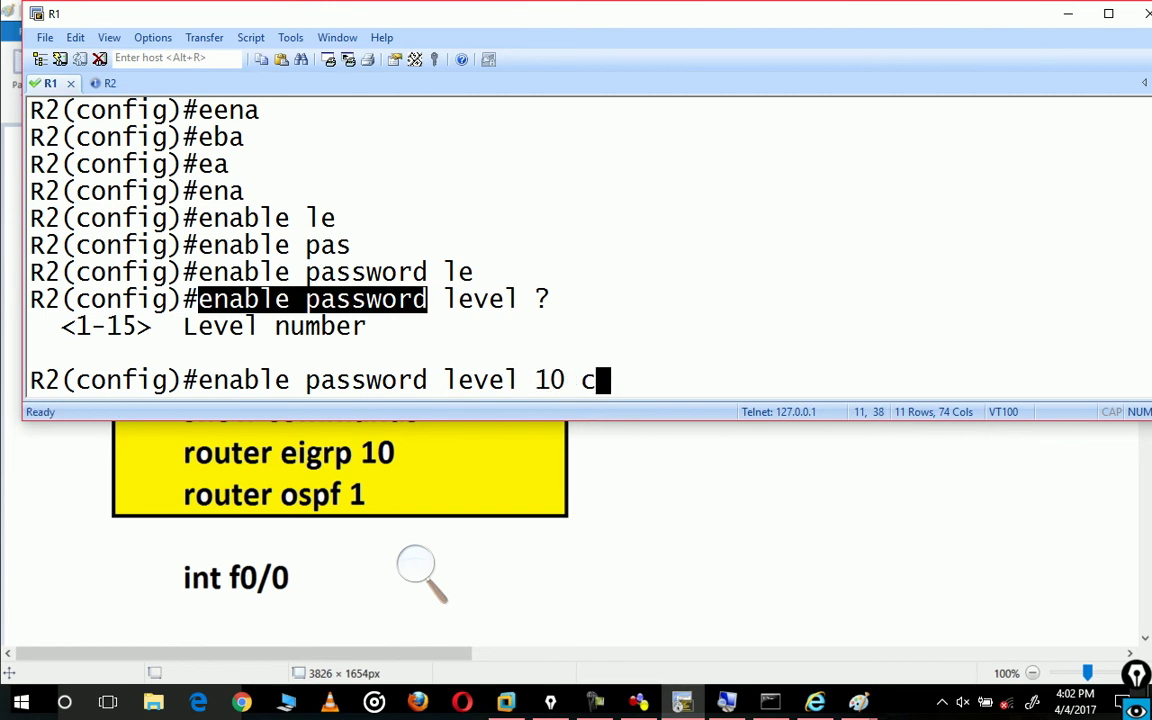
On R2, set the enable passwords for privilege levels 10 and 11
{"action": "key", "text": "Return"}
{"action": "key", "text": "Up"}
{"action": "key", "text": "Left"}
{"action": "key", "text": "Left"}
{"action": "key", "text": "Left"}
{"action": "key", "text": "Left"}
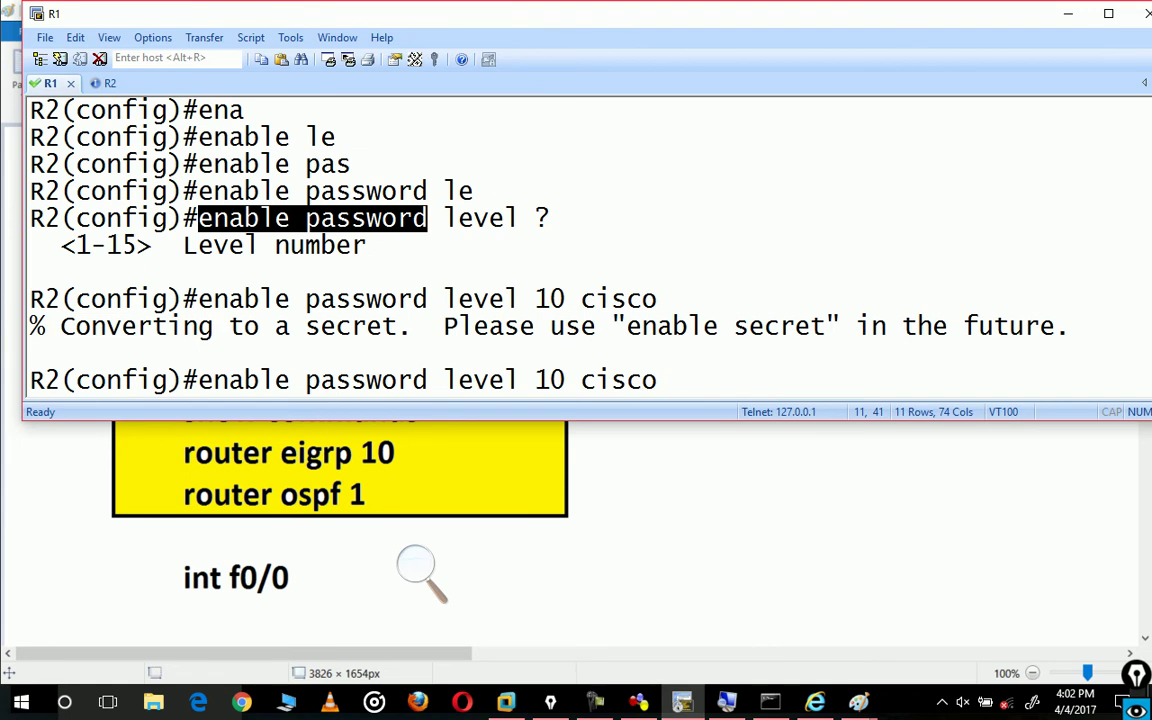
{"action": "key", "text": "Left"}
{"action": "key", "text": "Left"}
{"action": "key", "text": "Left"}
{"action": "key", "text": "Delete"}
{"action": "key", "text": "Right"}
{"action": "key", "text": "Right"}
{"action": "key", "text": "Right"}
{"action": "key", "text": "Right"}
{"action": "key", "text": "Right"}
{"action": "type", "text": "11"}
{"action": "key", "text": "Return"}
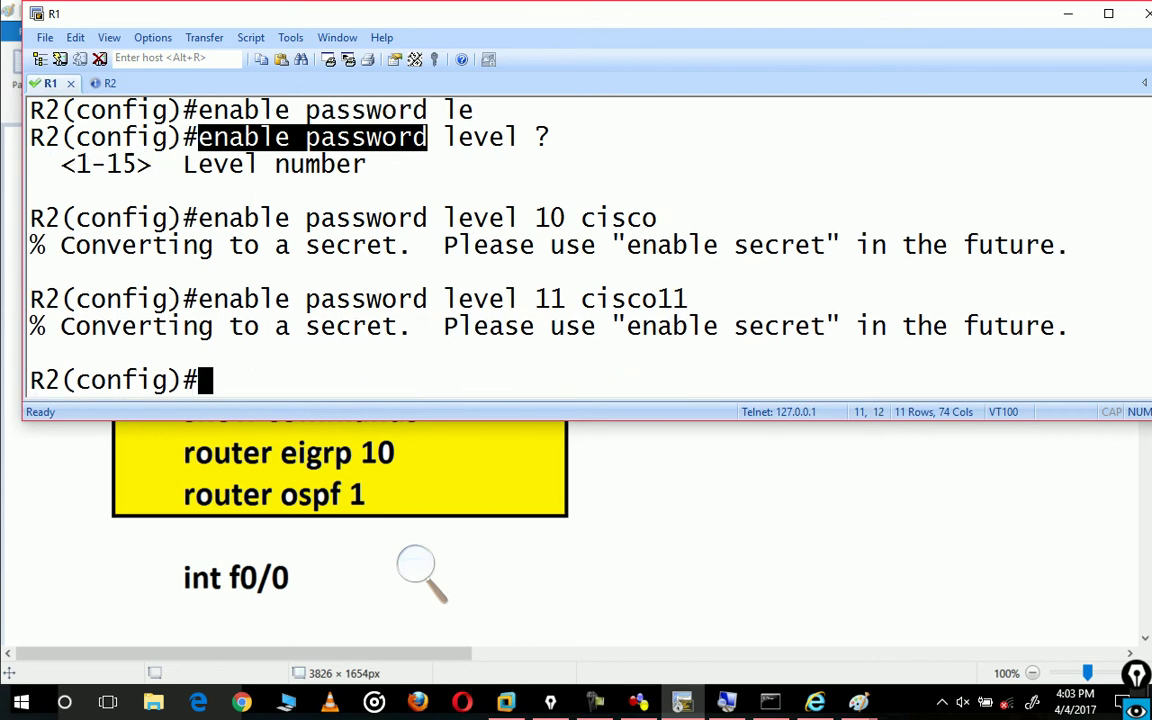
Edit the recalled level 11 command into a privilege level 12 enable password and run it
{"action": "key", "text": "Up"}
{"action": "key", "text": "Left"}
{"action": "key", "text": "Delete"}
{"action": "type", "text": "2"}
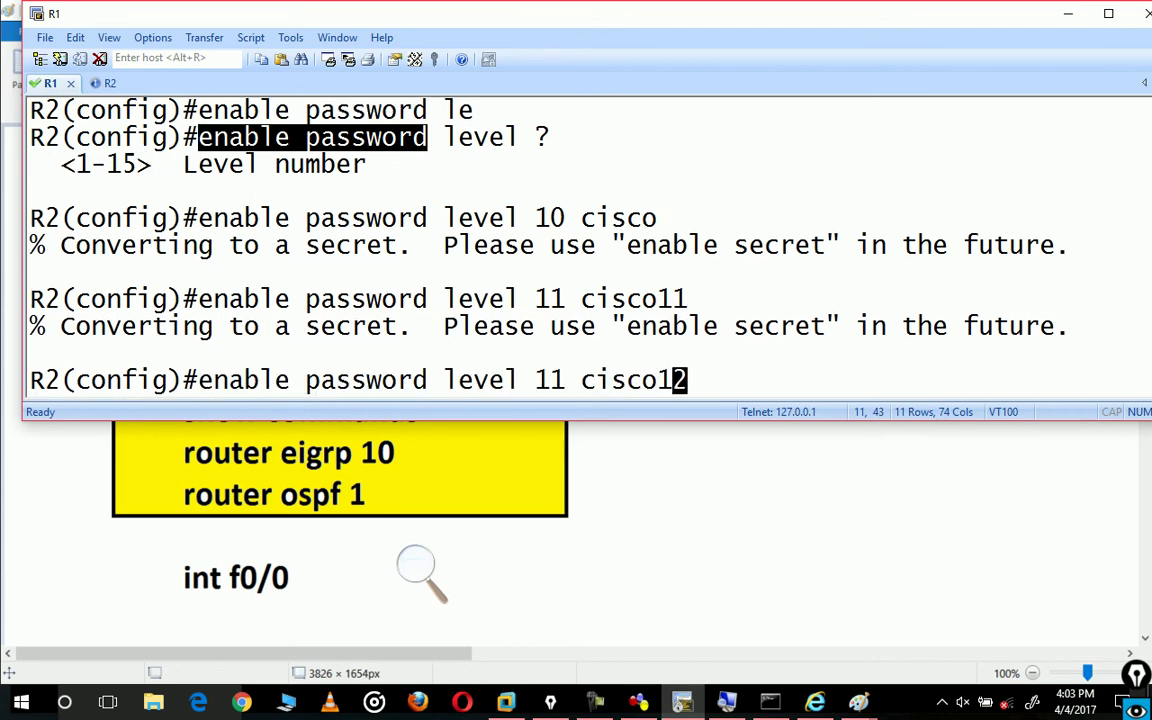
{"action": "key", "text": "Left"}
{"action": "key", "text": "Left"}
{"action": "key", "text": "Left"}
{"action": "key", "text": "Left"}
{"action": "key", "text": "Left"}
{"action": "key", "text": "Left"}
{"action": "key", "text": "Left"}
{"action": "key", "text": "Left"}
{"action": "key", "text": "Left"}
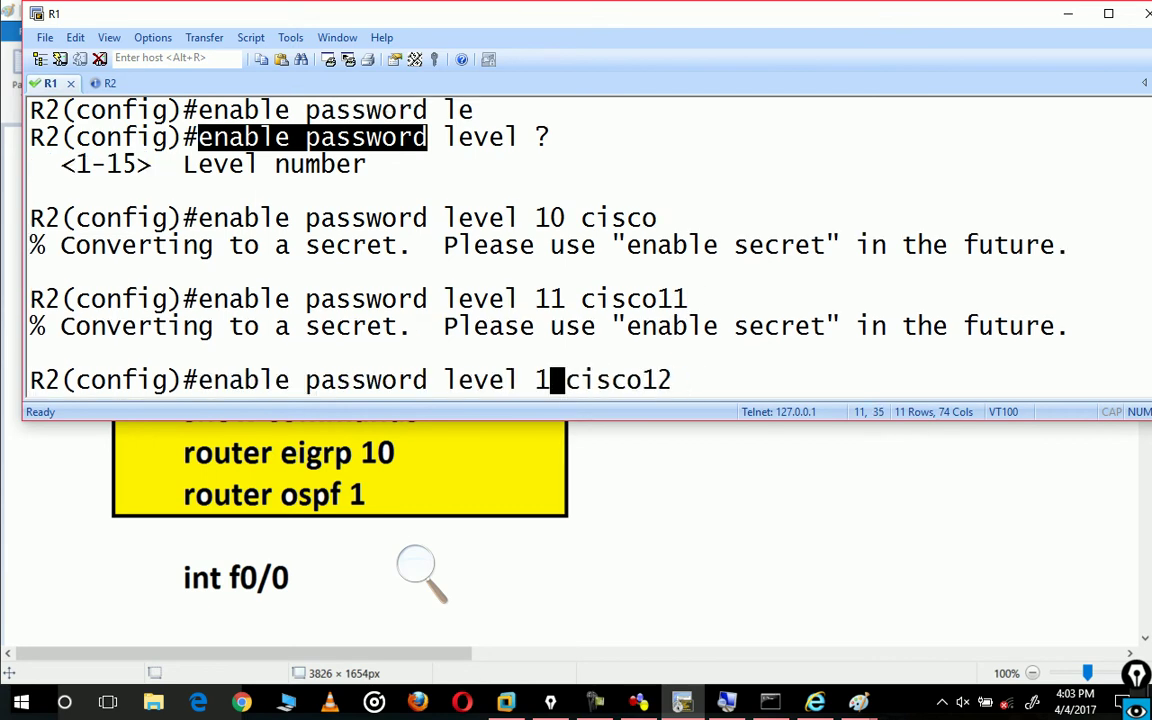
{"action": "key", "text": "Delete"}
{"action": "type", "text": "2"}
{"action": "key", "text": "Return"}
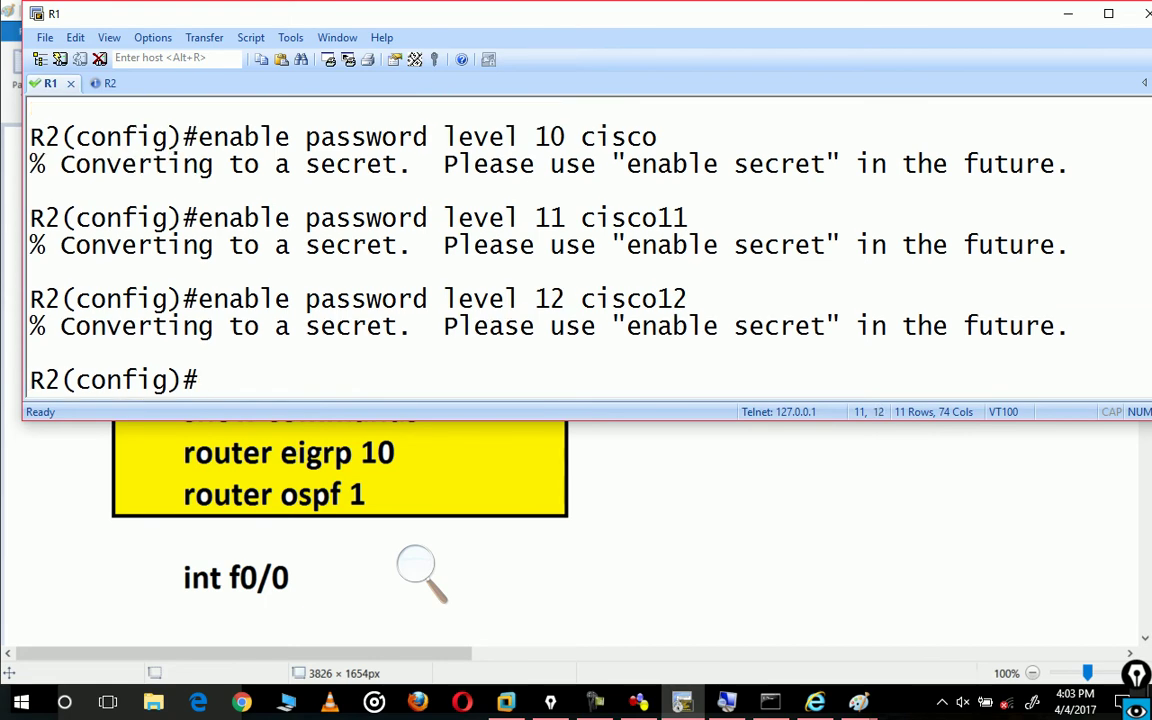
Highlight the level 10, 11 and 12 enable commands and the earlier plain enable password to compare them
{"action": "left_click_drag", "start_coordinate": [443, 136], "coordinate": [576, 136]}
{"action": "left_click_drag", "start_coordinate": [443, 218], "coordinate": [575, 218]}
{"action": "left_click_drag", "start_coordinate": [443, 299], "coordinate": [626, 299]}
{"action": "scroll", "coordinate": [626, 299], "scroll_direction": "up", "scroll_amount": 1}
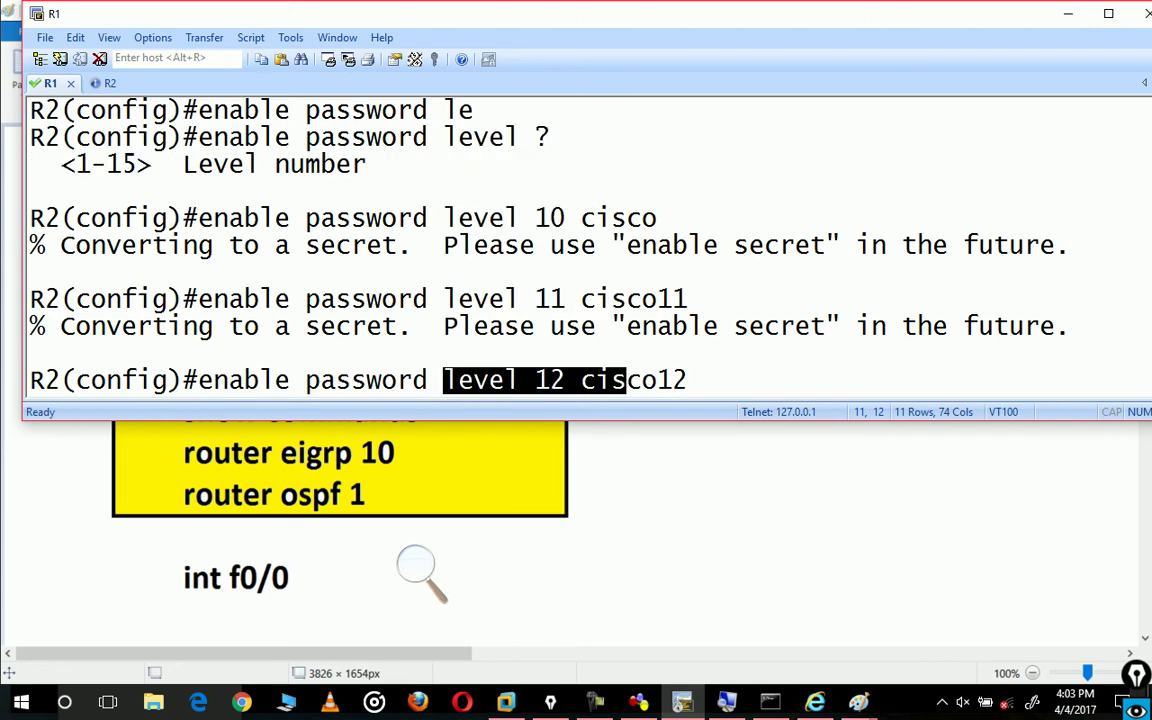
{"action": "left_click_drag", "start_coordinate": [443, 218], "coordinate": [550, 218]}
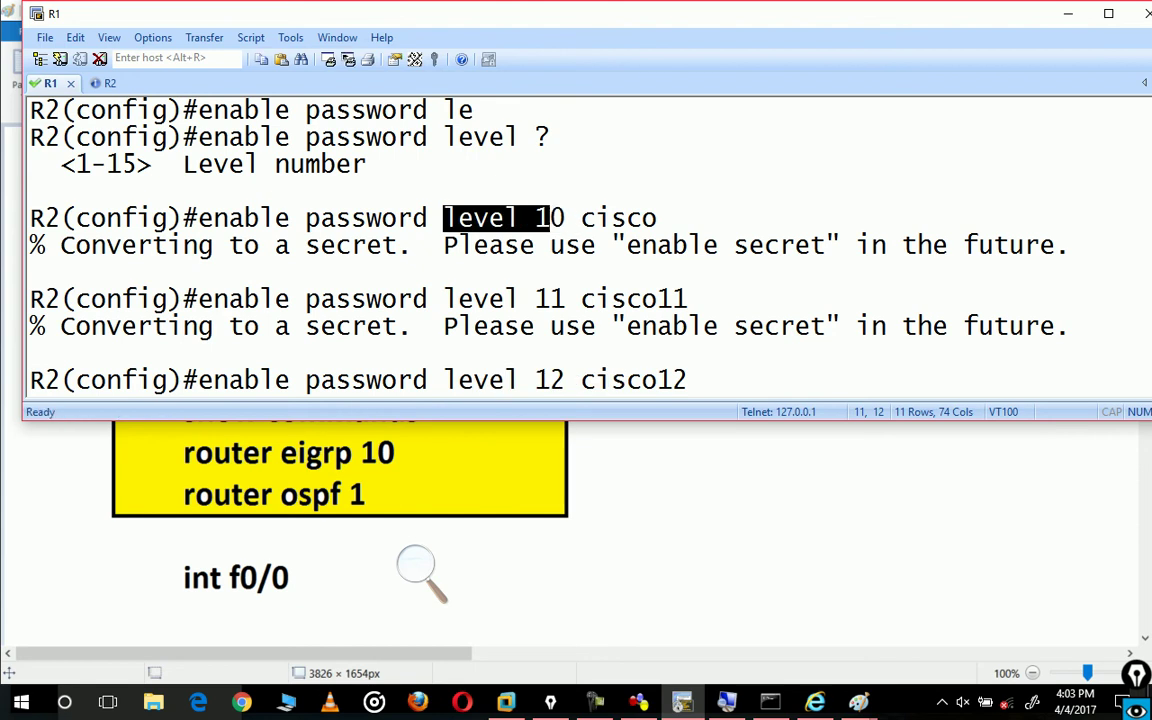
{"action": "left_click_drag", "start_coordinate": [443, 299], "coordinate": [532, 299]}
{"action": "scroll", "coordinate": [532, 299], "scroll_direction": "down", "scroll_amount": 1}
{"action": "left_click_drag", "start_coordinate": [458, 299], "coordinate": [596, 299]}
{"action": "scroll", "coordinate": [596, 299], "scroll_direction": "up", "scroll_amount": 4}
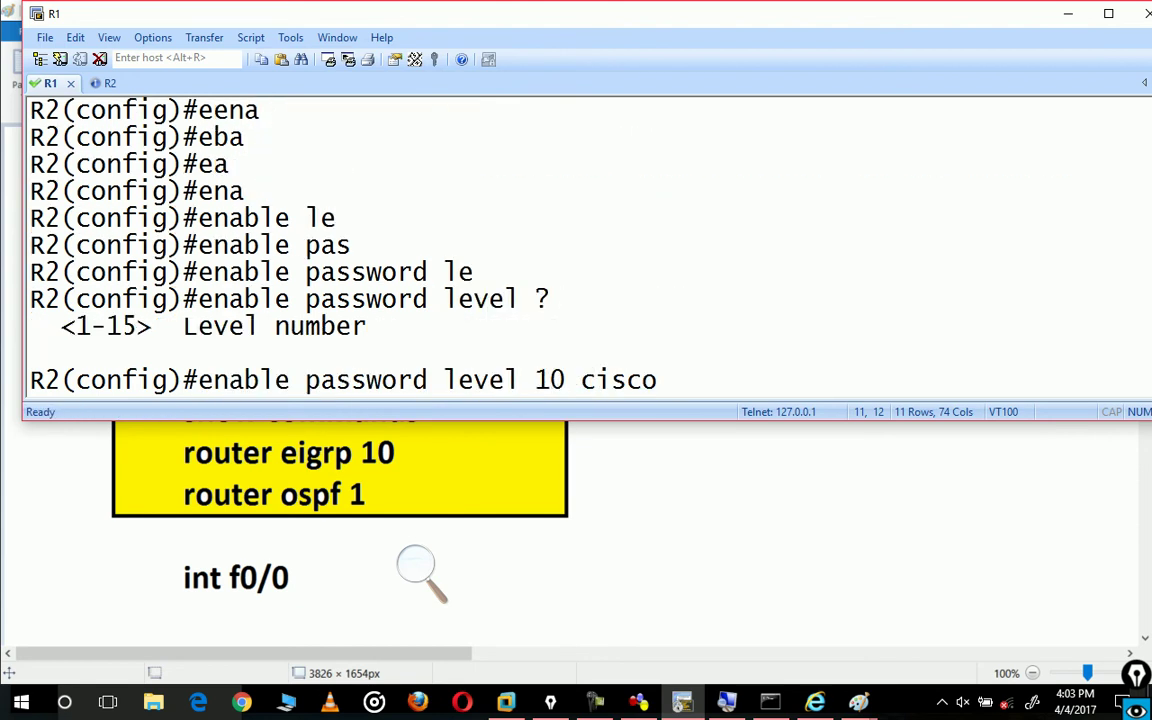
{"action": "left_click_drag", "start_coordinate": [198, 164], "coordinate": [519, 164]}
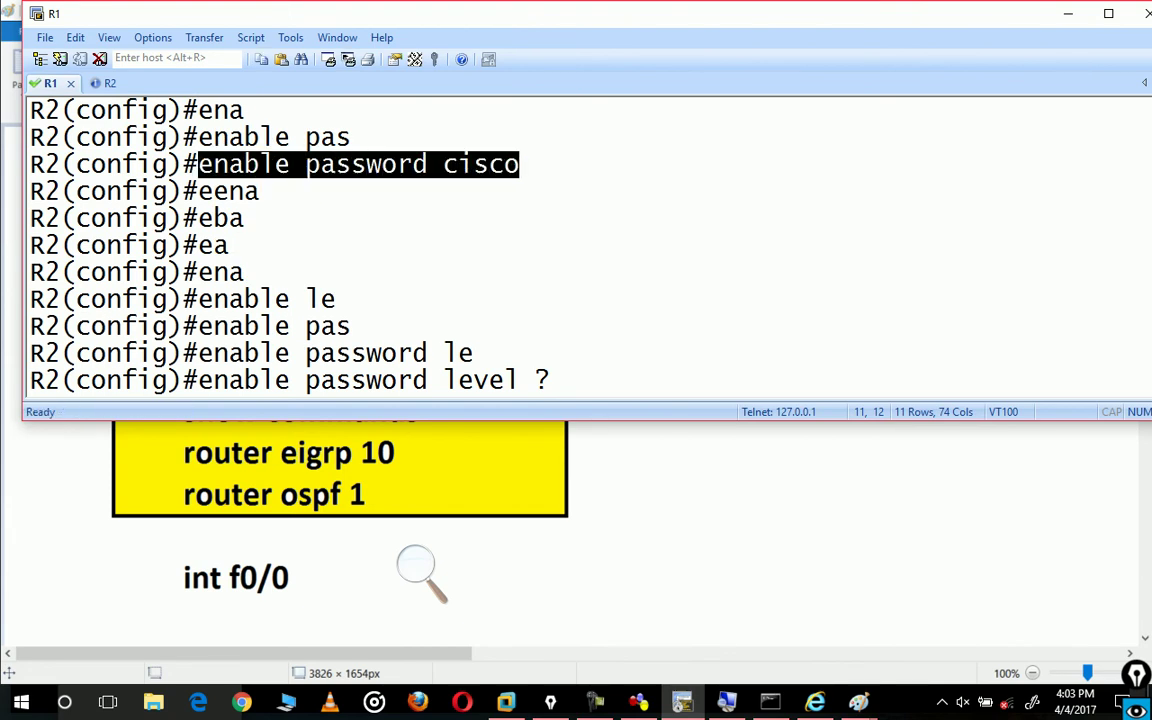
{"action": "left_click", "coordinate": [1136, 673]}
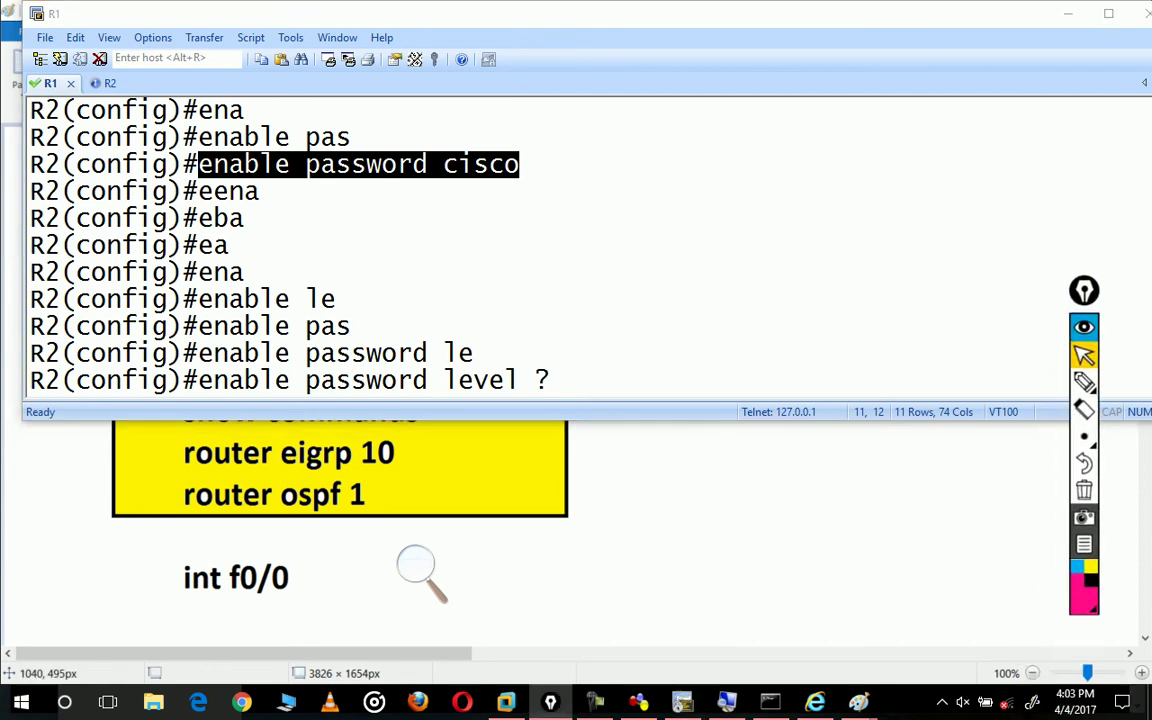
{"action": "left_click", "coordinate": [775, 494]}
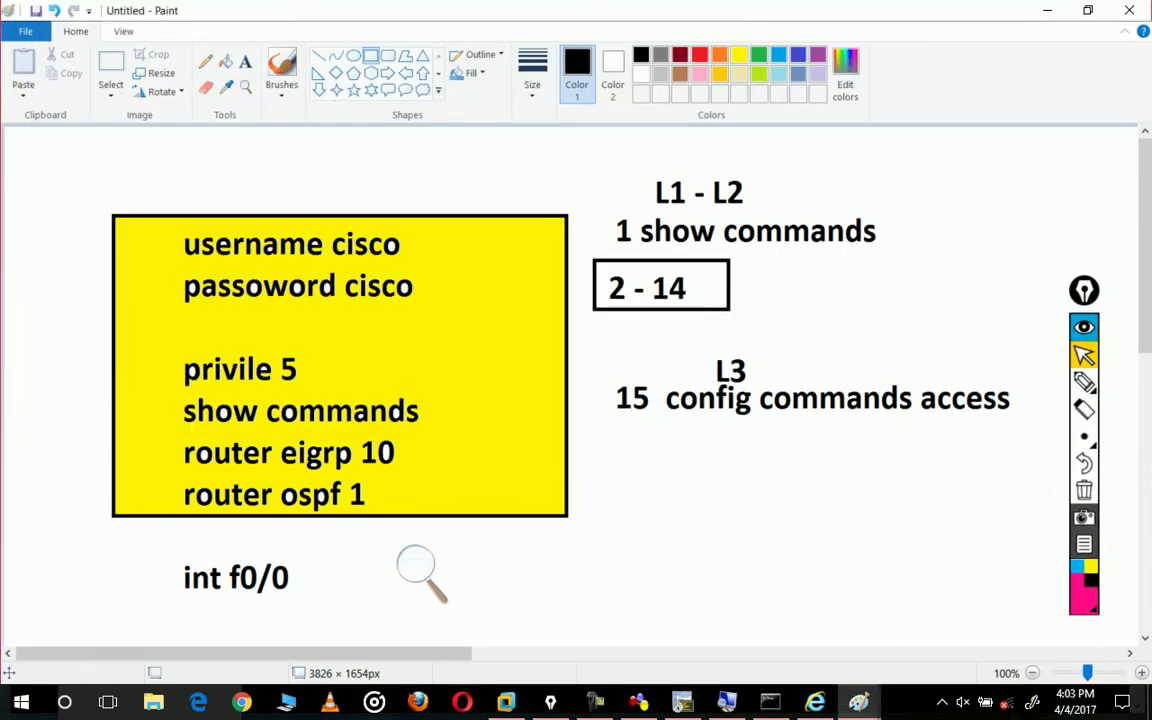
Add the text note 'authorization' below int f0/0 on the Paint whiteboard
{"action": "scroll", "coordinate": [420, 572], "scroll_direction": "right", "scroll_amount": 5}
{"action": "scroll", "coordinate": [420, 572], "scroll_direction": "left", "scroll_amount": 5}
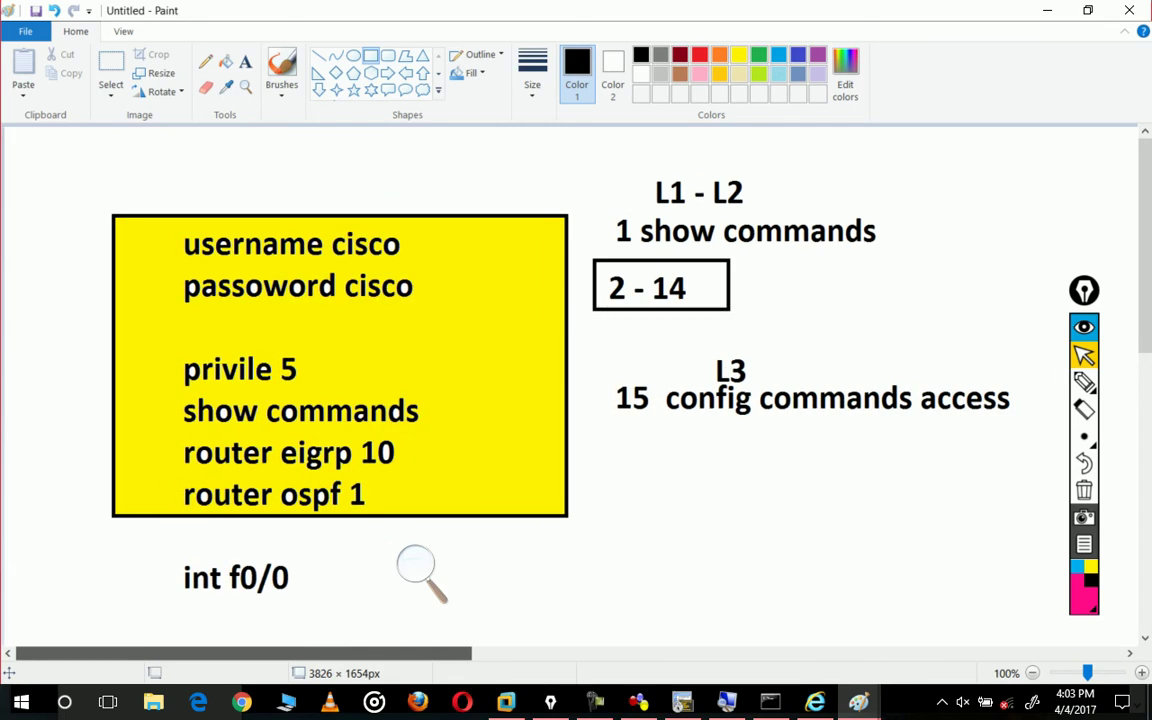
{"action": "scroll", "coordinate": [570, 380], "scroll_direction": "down", "scroll_amount": 5}
{"action": "scroll", "coordinate": [570, 380], "scroll_direction": "up", "scroll_amount": 5}
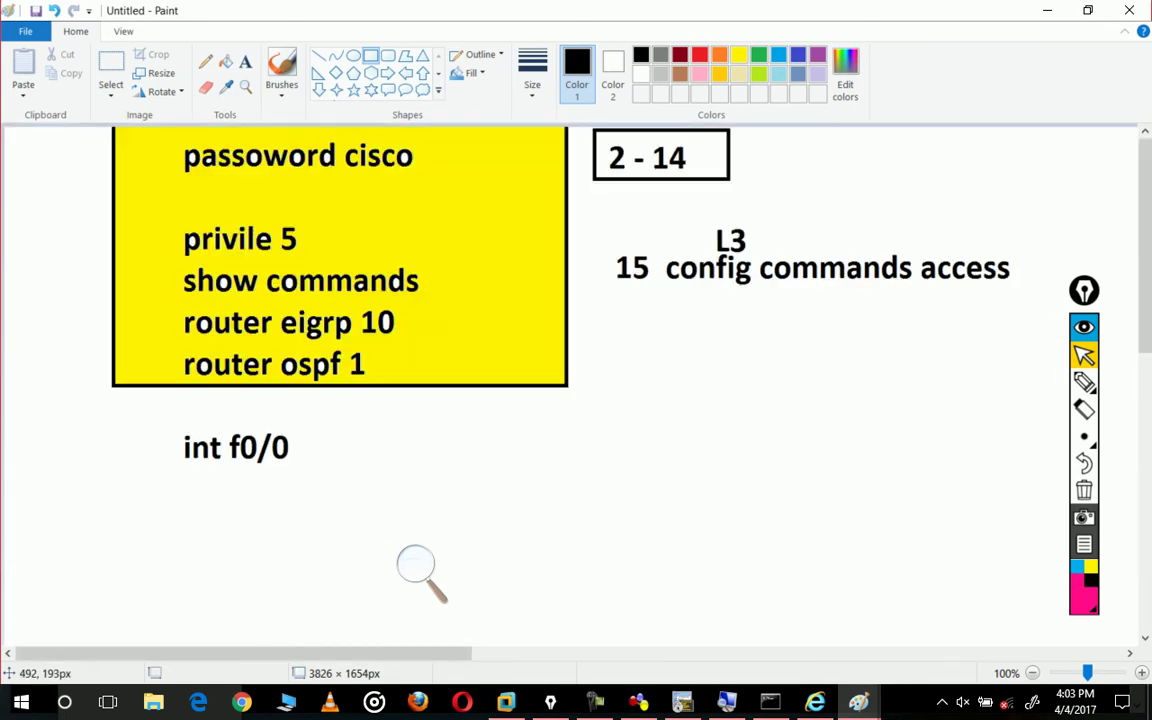
{"action": "left_click", "coordinate": [123, 31]}
{"action": "left_click", "coordinate": [75, 31]}
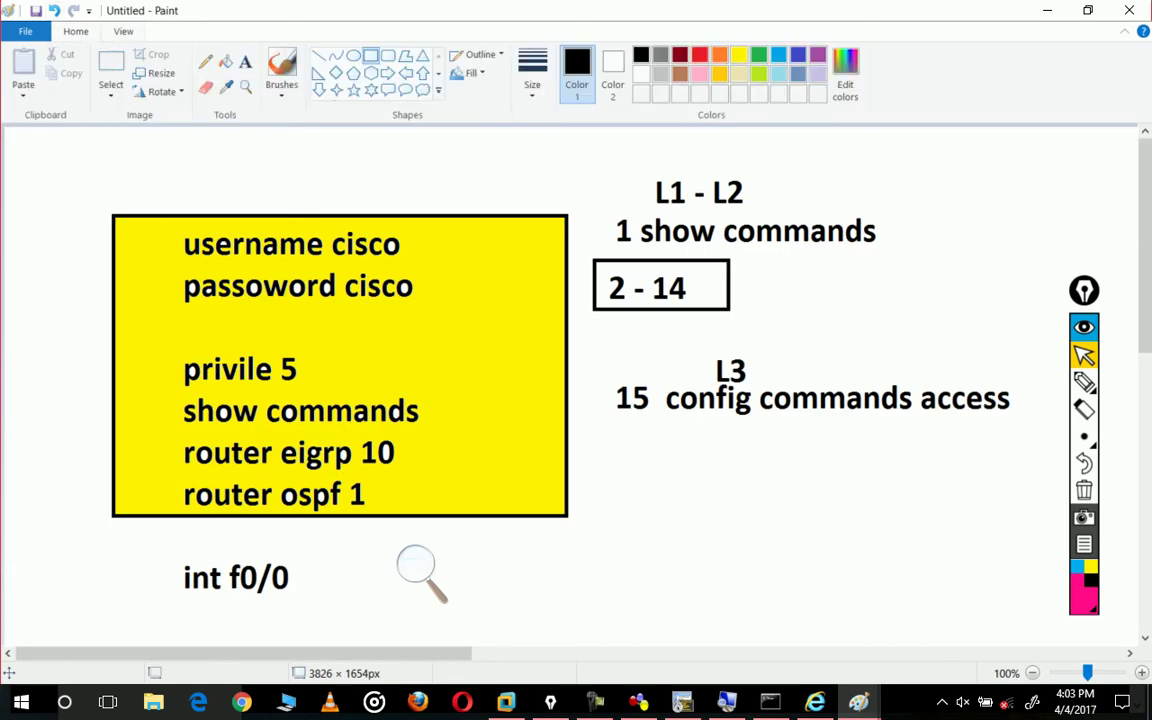
{"action": "scroll", "coordinate": [420, 573], "scroll_direction": "down", "scroll_amount": 8}
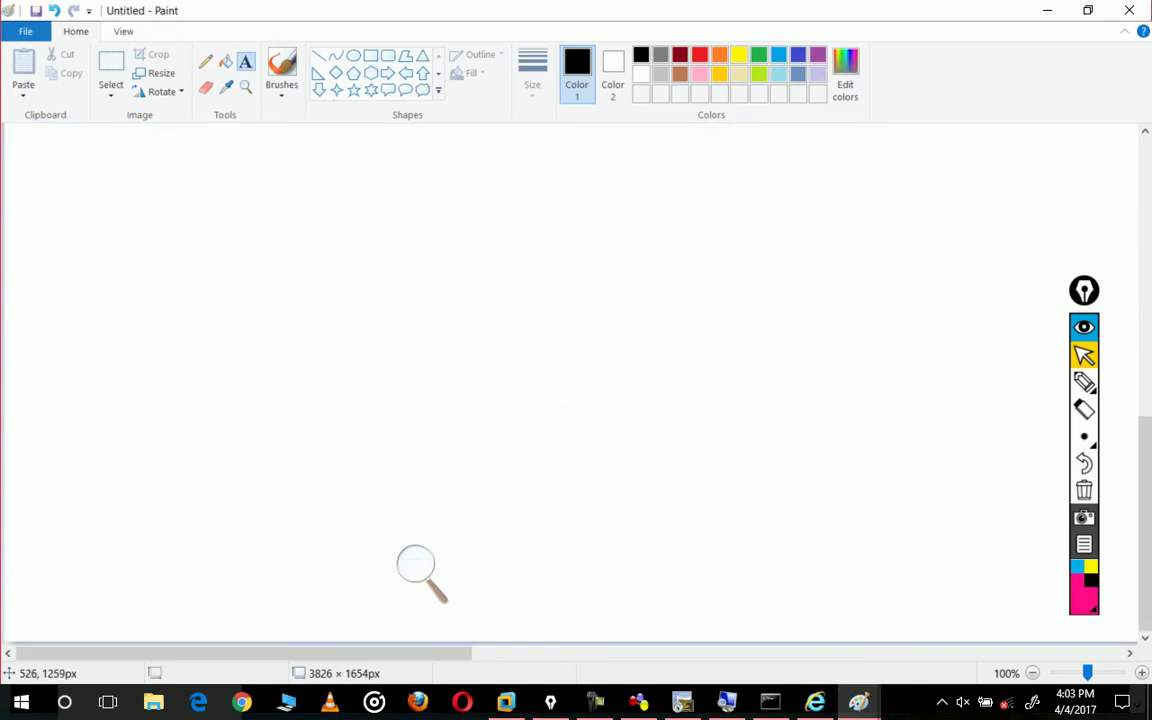
{"action": "scroll", "coordinate": [420, 573], "scroll_direction": "up", "scroll_amount": 4}
{"action": "left_click", "coordinate": [108, 272]}
{"action": "type", "text": "a"}
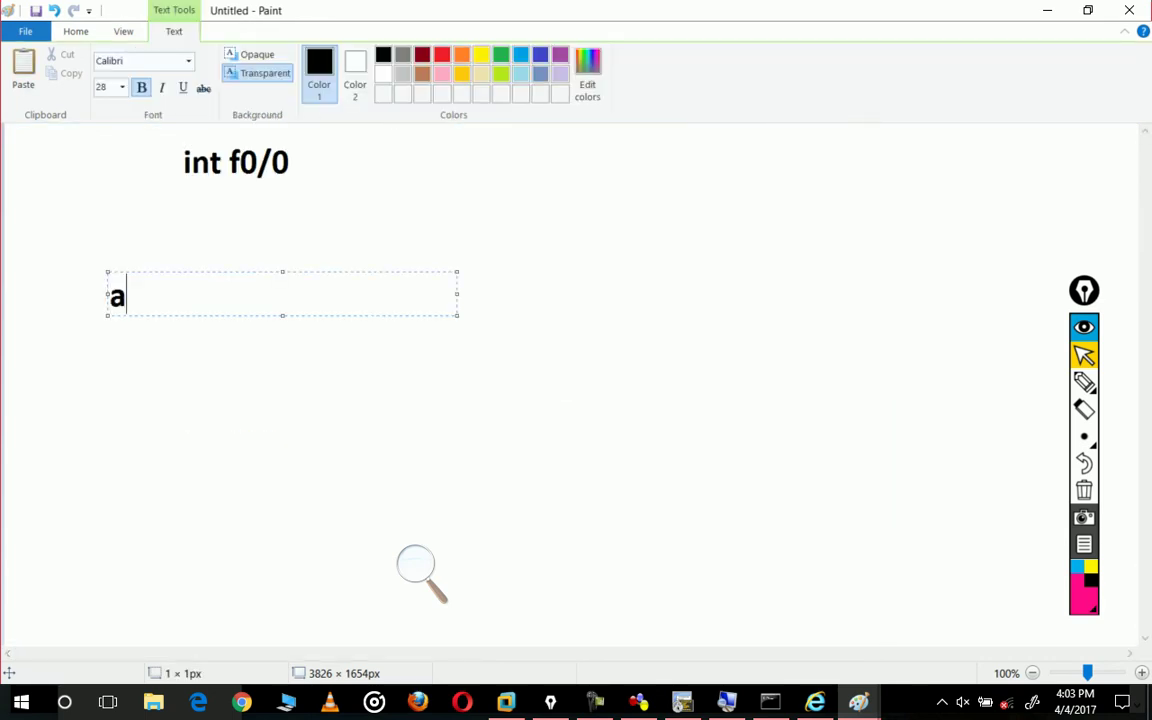
{"action": "type", "text": "uthori"}
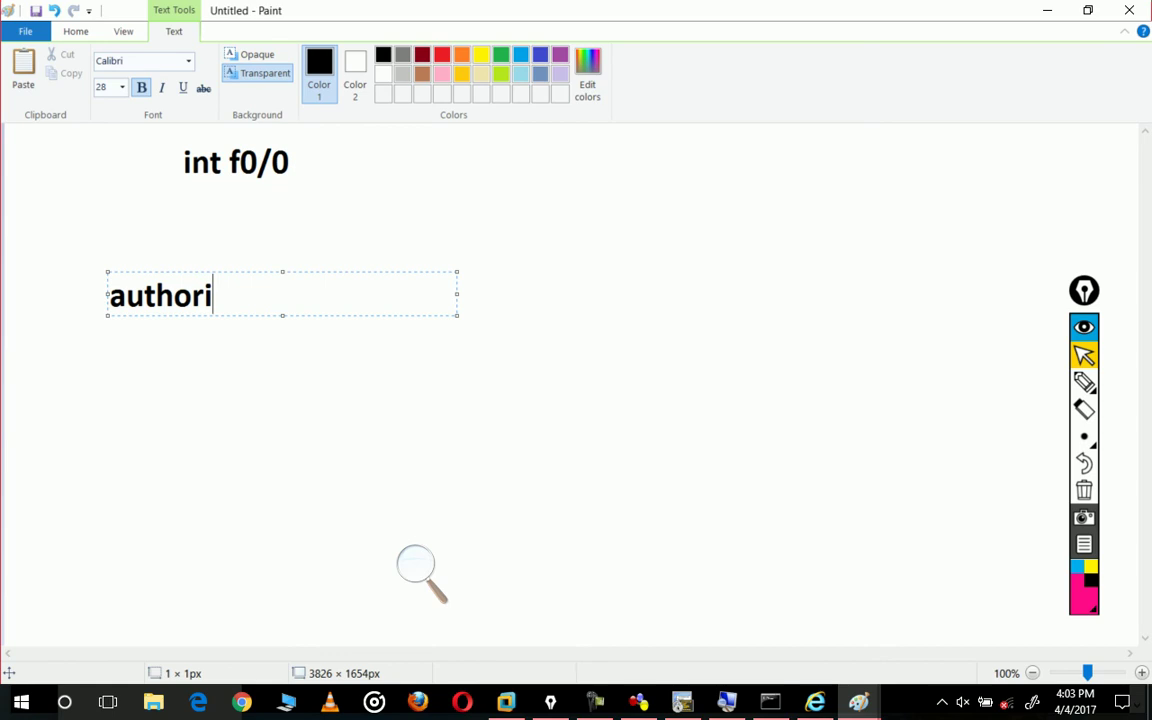
{"action": "type", "text": "zation"}
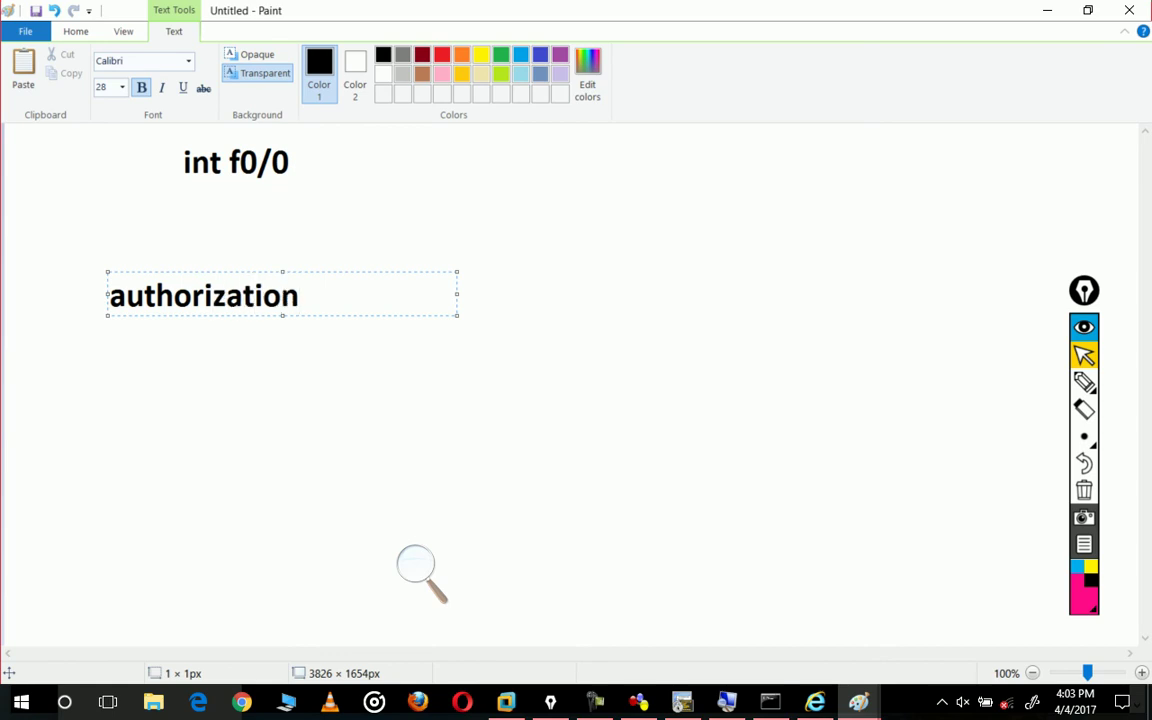
{"action": "left_click", "coordinate": [403, 330]}
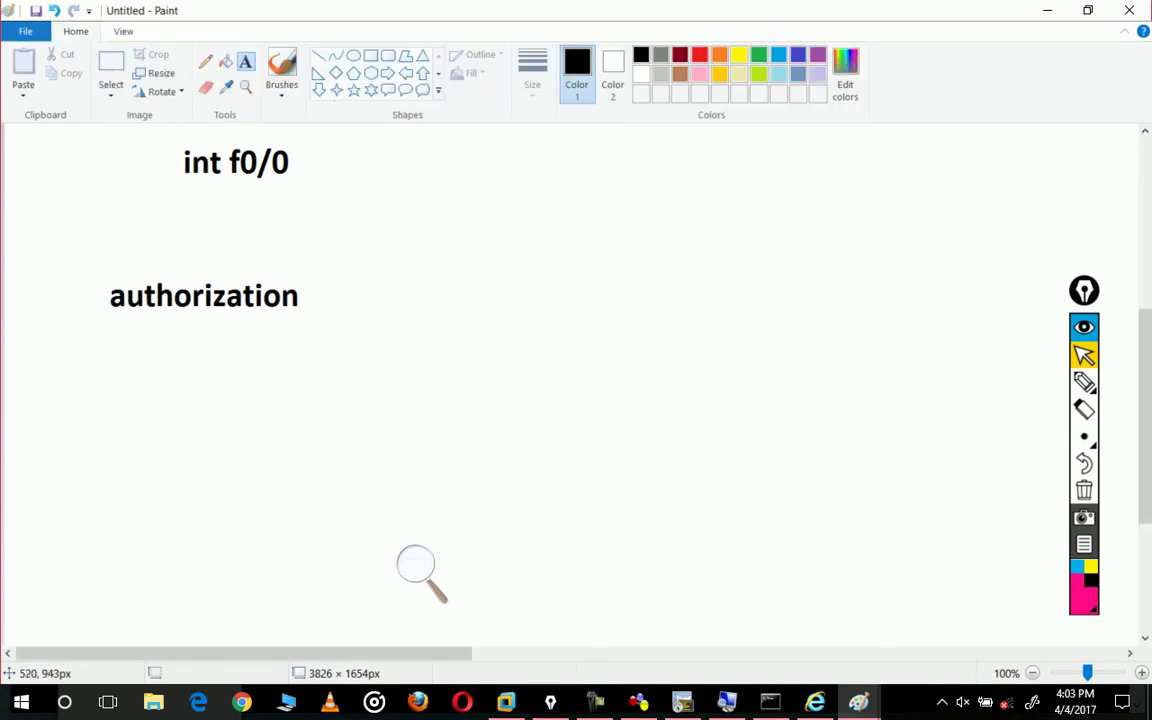
Add the notes 'on switch' beside it and 'router and switch' below it
{"action": "scroll", "coordinate": [576, 380], "scroll_direction": "down", "scroll_amount": 2}
{"action": "scroll", "coordinate": [576, 380], "scroll_direction": "up", "scroll_amount": 2}
{"action": "left_click", "coordinate": [345, 281]}
{"action": "type", "text": "on switch"}
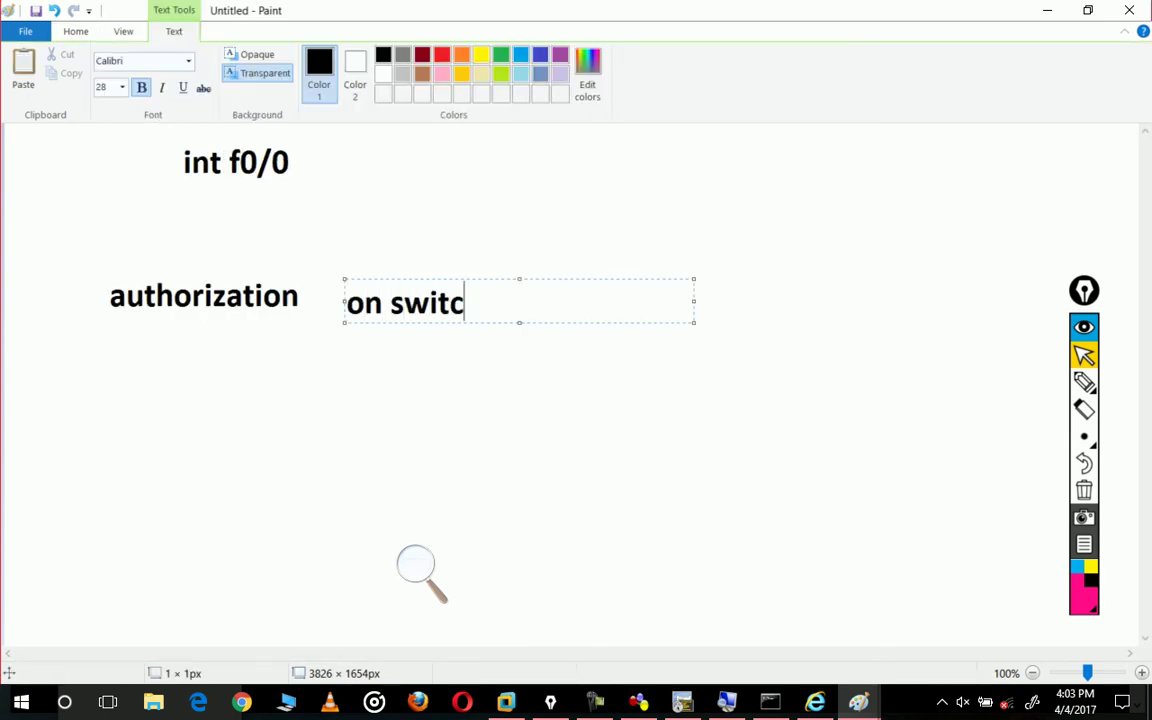
{"action": "left_click", "coordinate": [169, 348]}
{"action": "type", "text": "router an"}
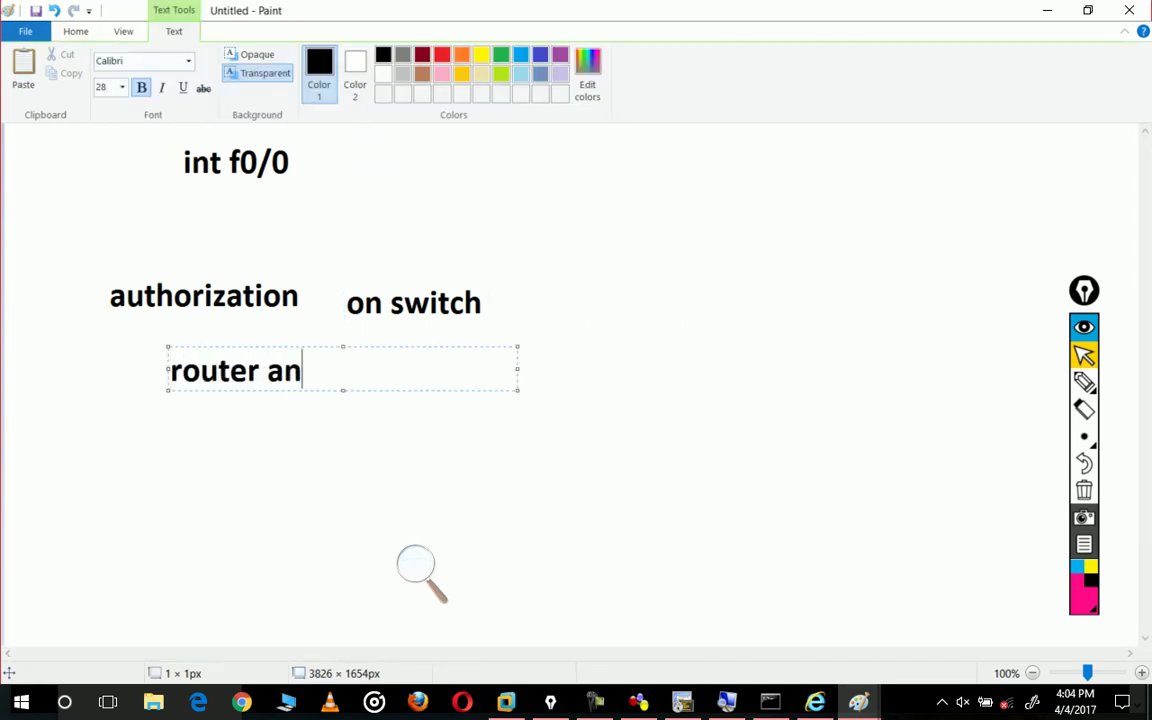
{"action": "type", "text": "d switch"}
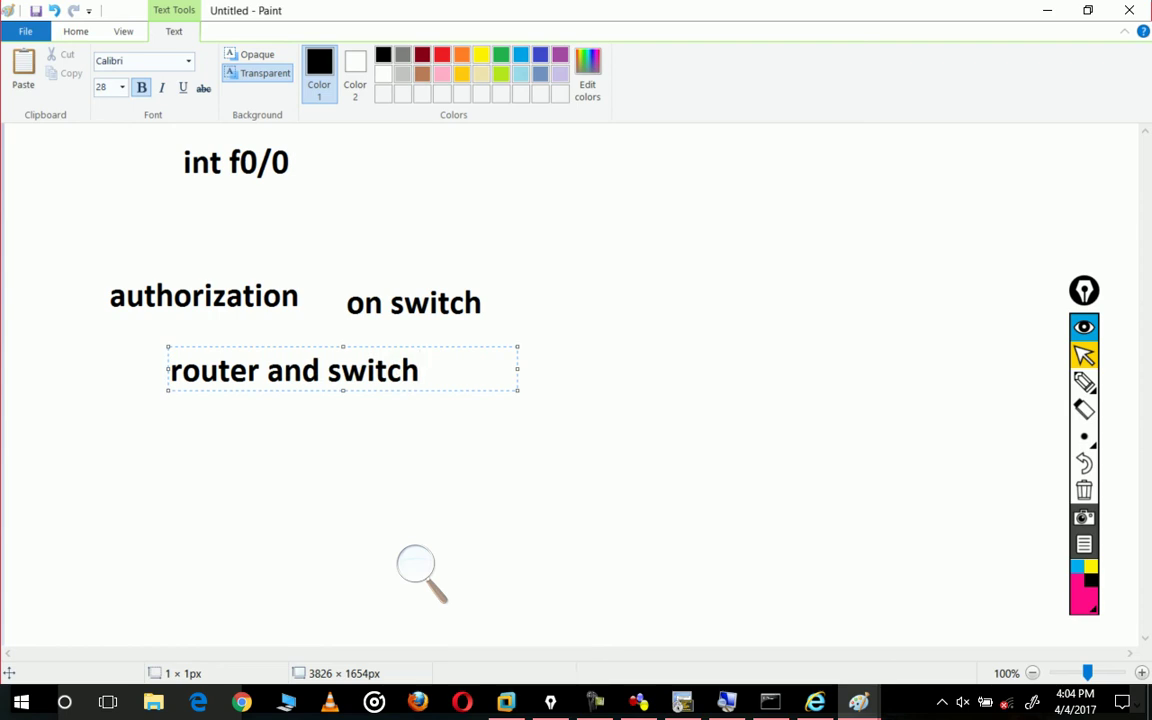
{"action": "key", "text": "alt+Tab"}
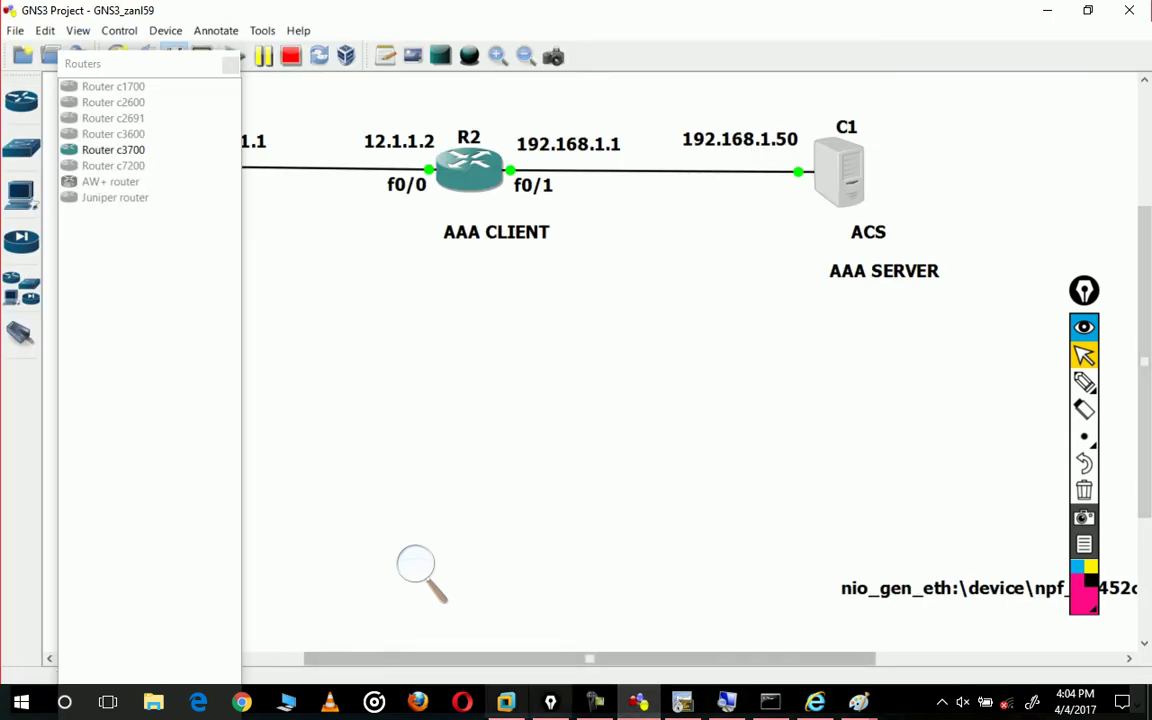
Revert the CentOS VM in VMware Workstation to Snapshot 1
{"action": "key", "text": "alt+Tab"}
{"action": "right_click", "coordinate": [264, 84]}
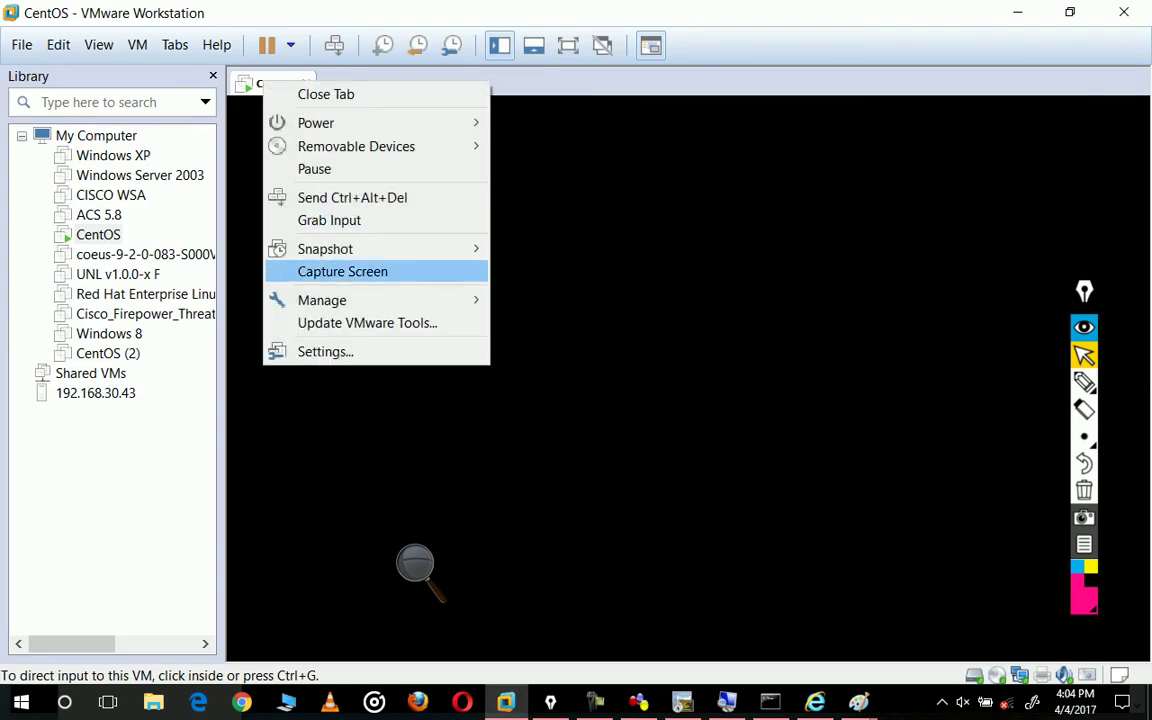
{"action": "mouse_move", "coordinate": [325, 249]}
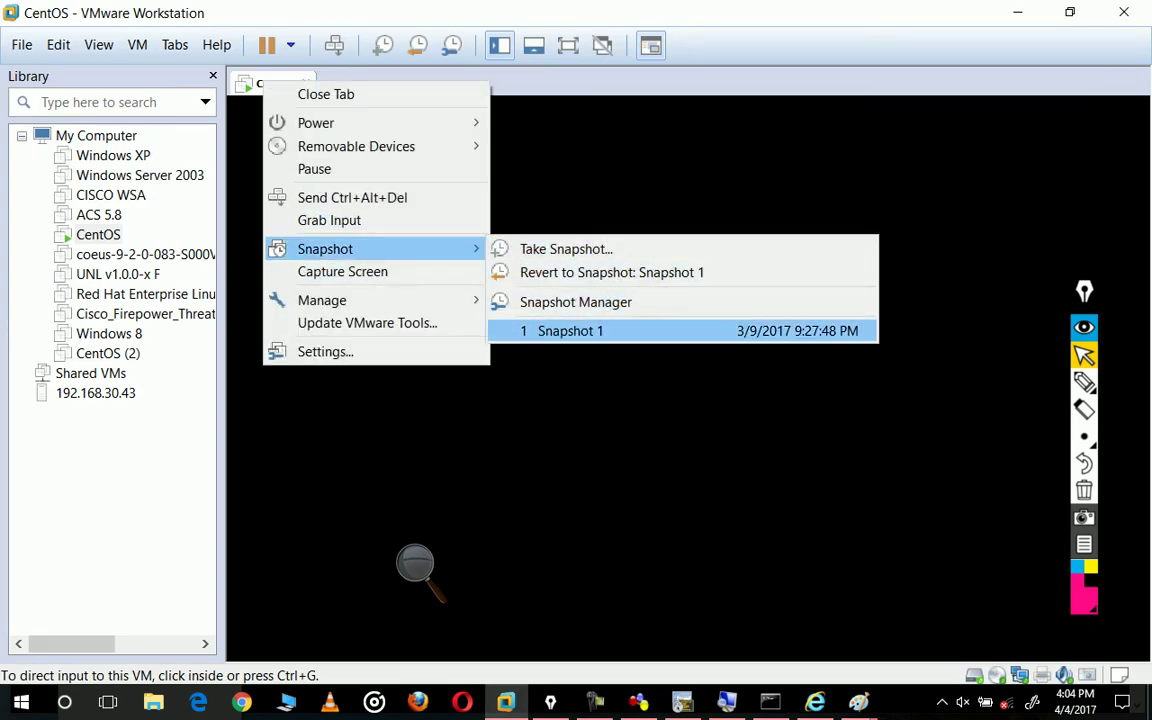
{"action": "left_click", "coordinate": [566, 332]}
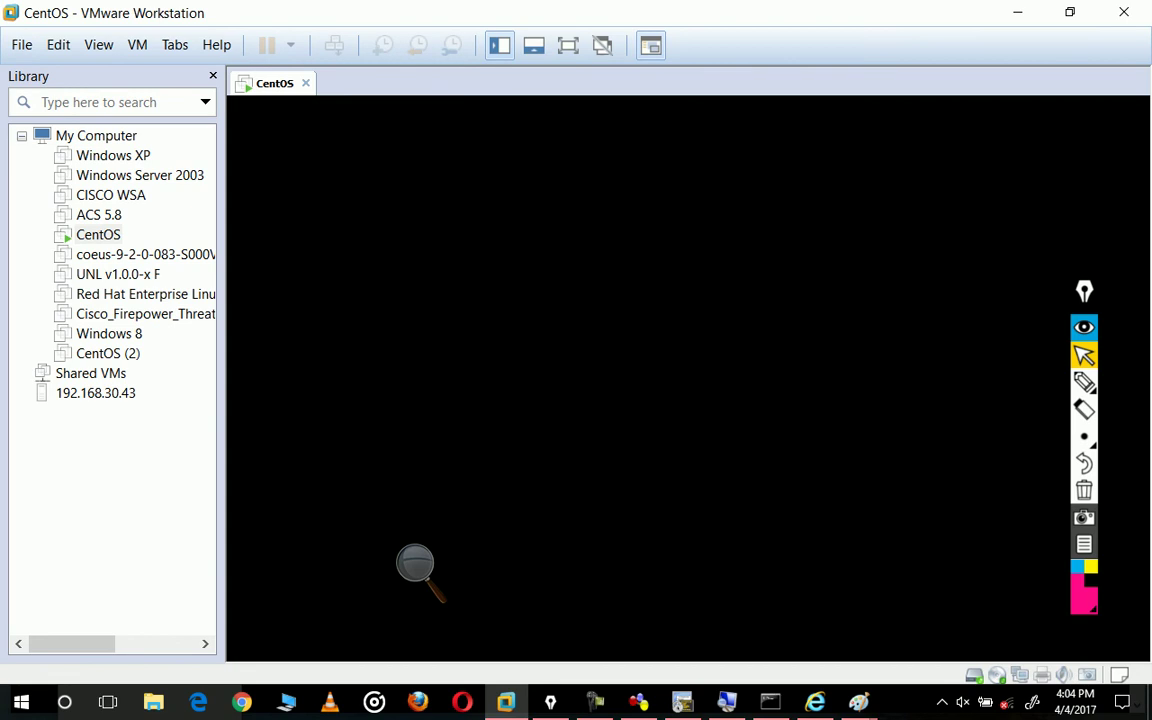
{"action": "key", "text": "Return"}
Close the GNS3 project and bring the Paint whiteboard on ACS policy back up
{"action": "left_click", "coordinate": [415, 565]}
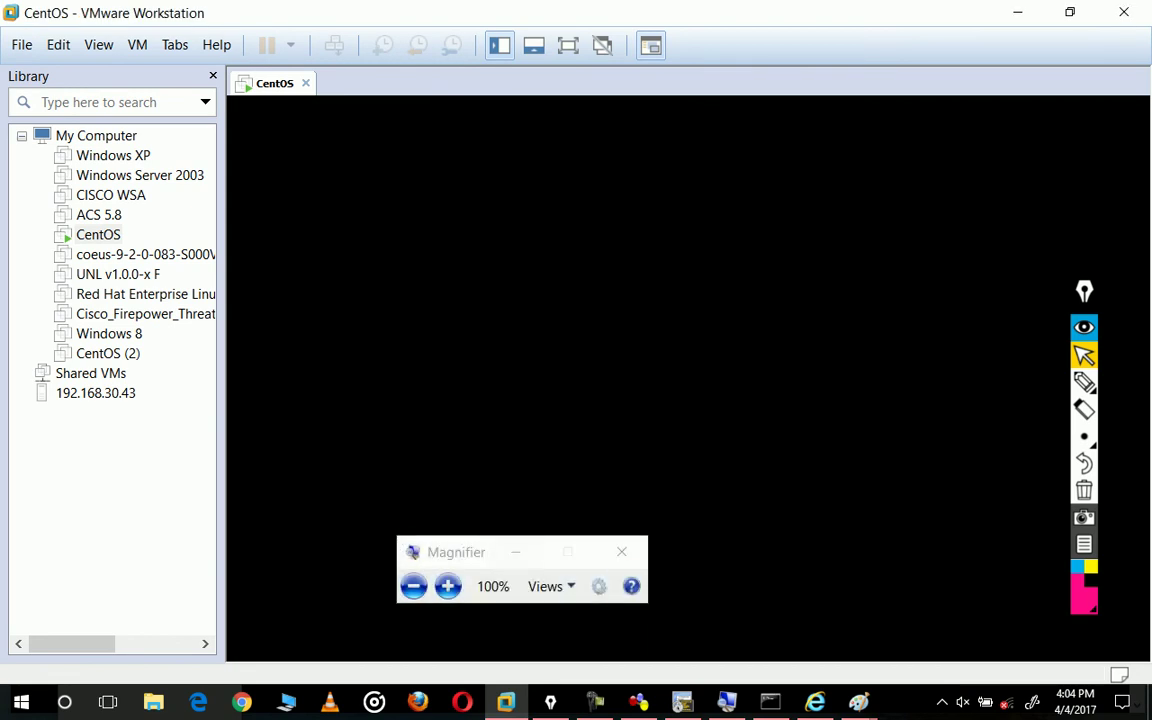
{"action": "mouse_move", "coordinate": [638, 702]}
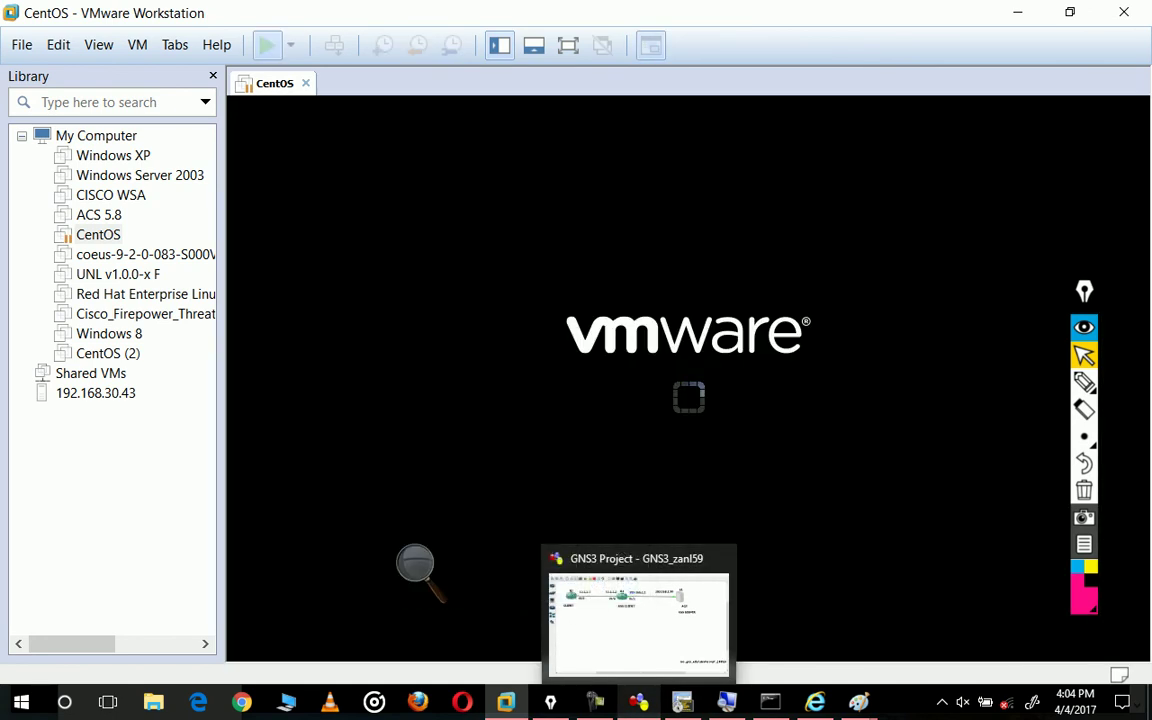
{"action": "left_click", "coordinate": [638, 620]}
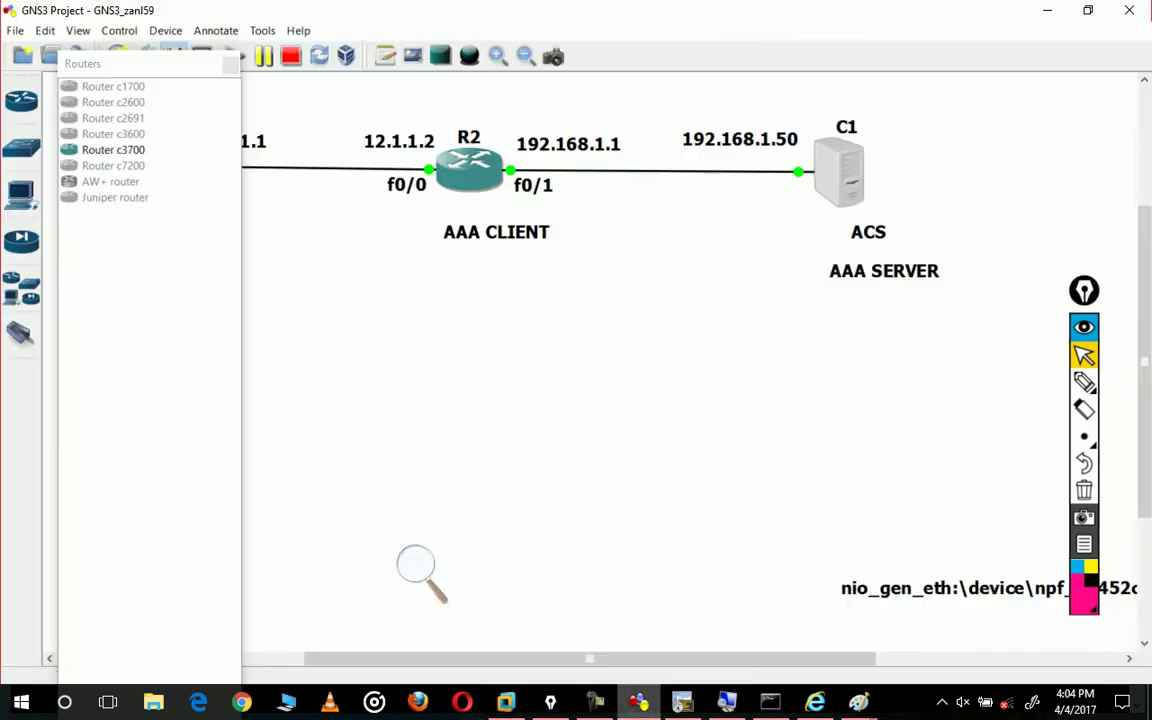
{"action": "left_click", "coordinate": [1129, 10]}
{"action": "key", "text": "Return"}
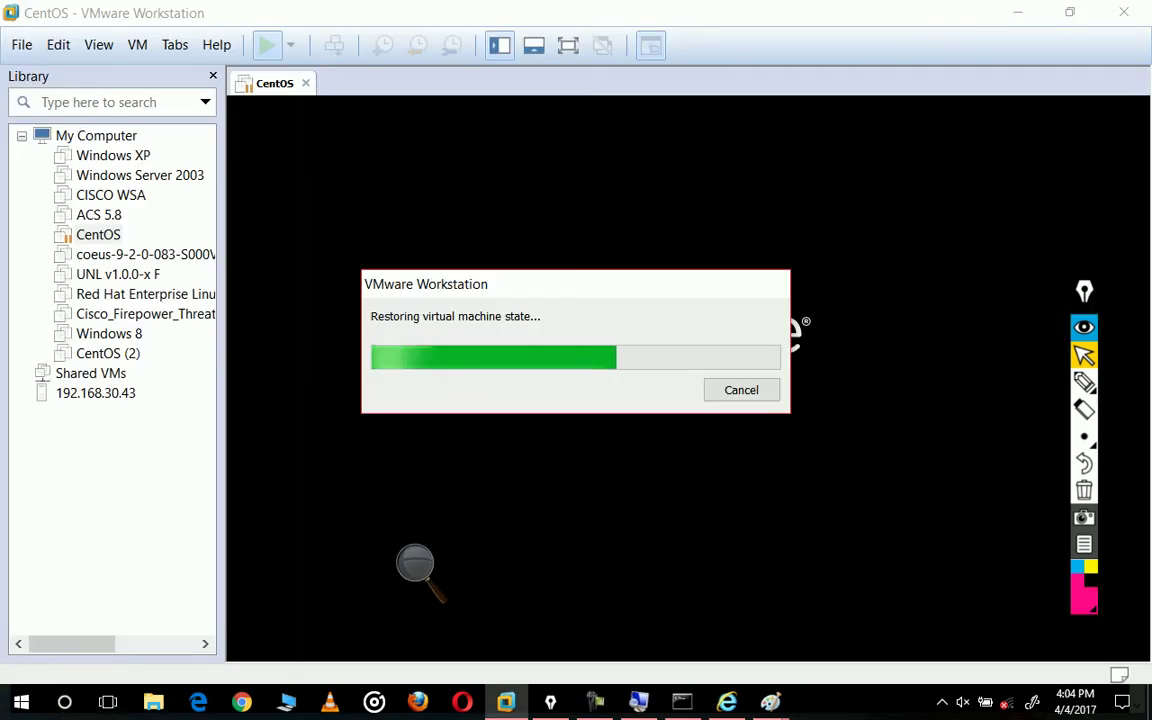
{"action": "mouse_move", "coordinate": [770, 702]}
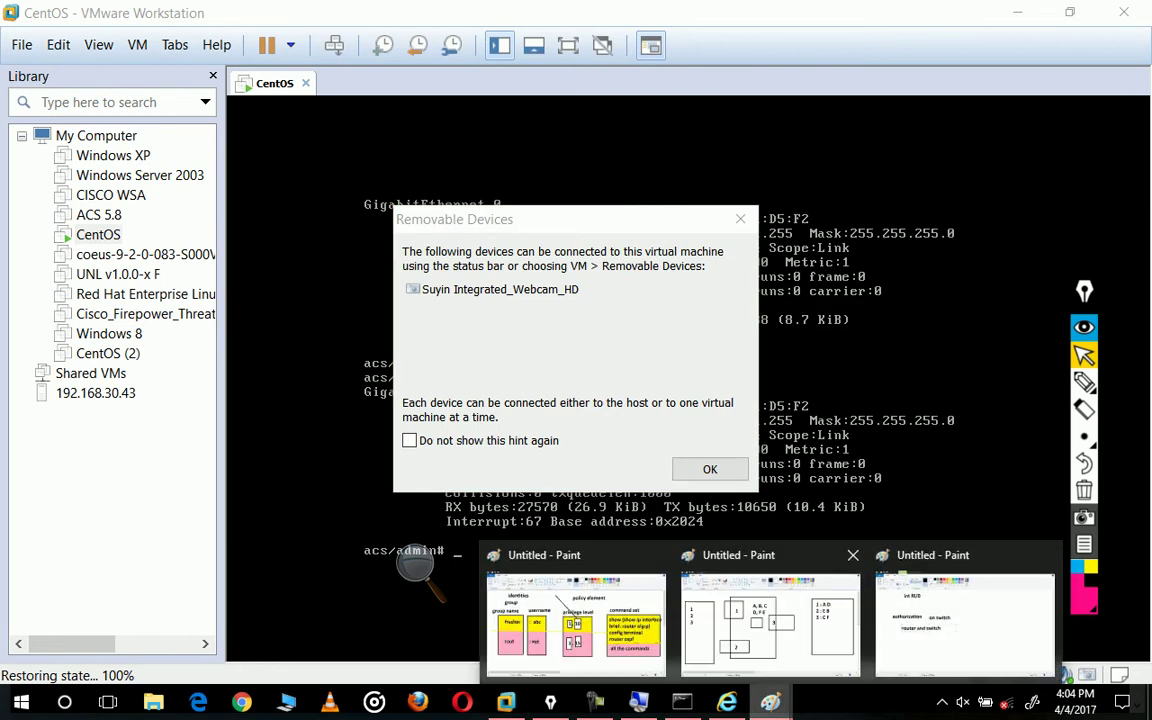
{"action": "left_click", "coordinate": [560, 620]}
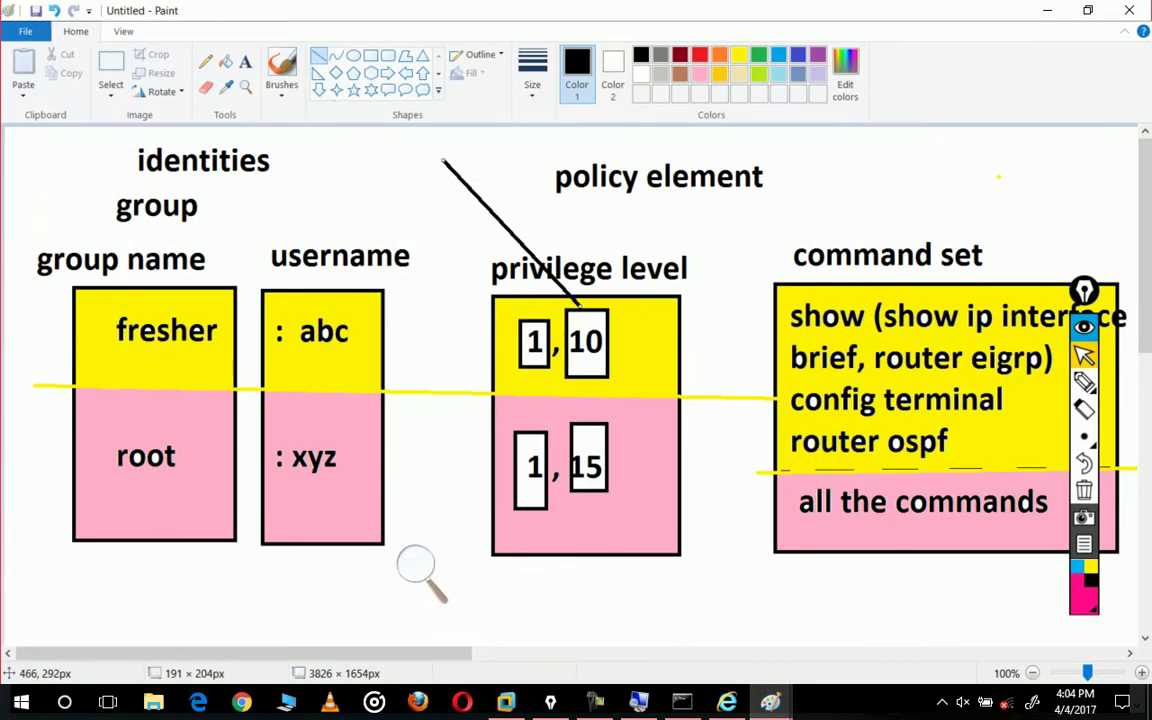
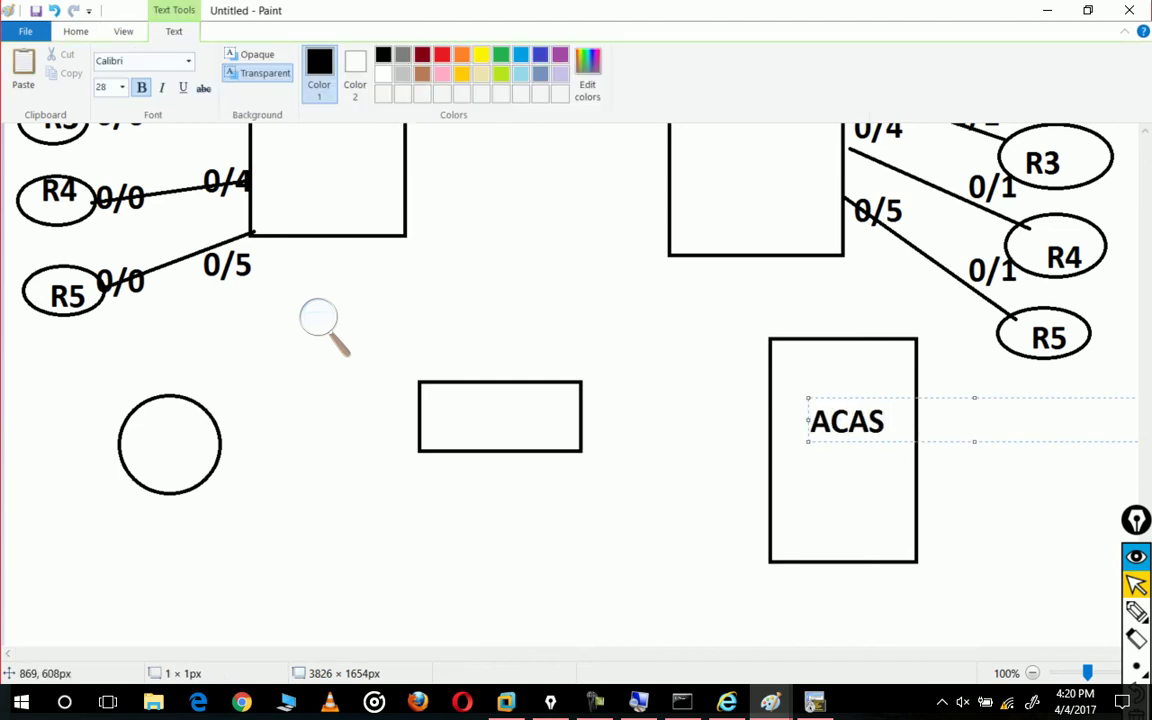
Correct the misspelled ACAS label so it reads ACS
{"action": "key", "text": "BackSpace"}
{"action": "key", "text": "BackSpace"}
{"action": "type", "text": "S"}
{"action": "scroll", "coordinate": [600, 320], "scroll_direction": "up", "scroll_amount": 2}
{"action": "left_click", "coordinate": [589, 451]}
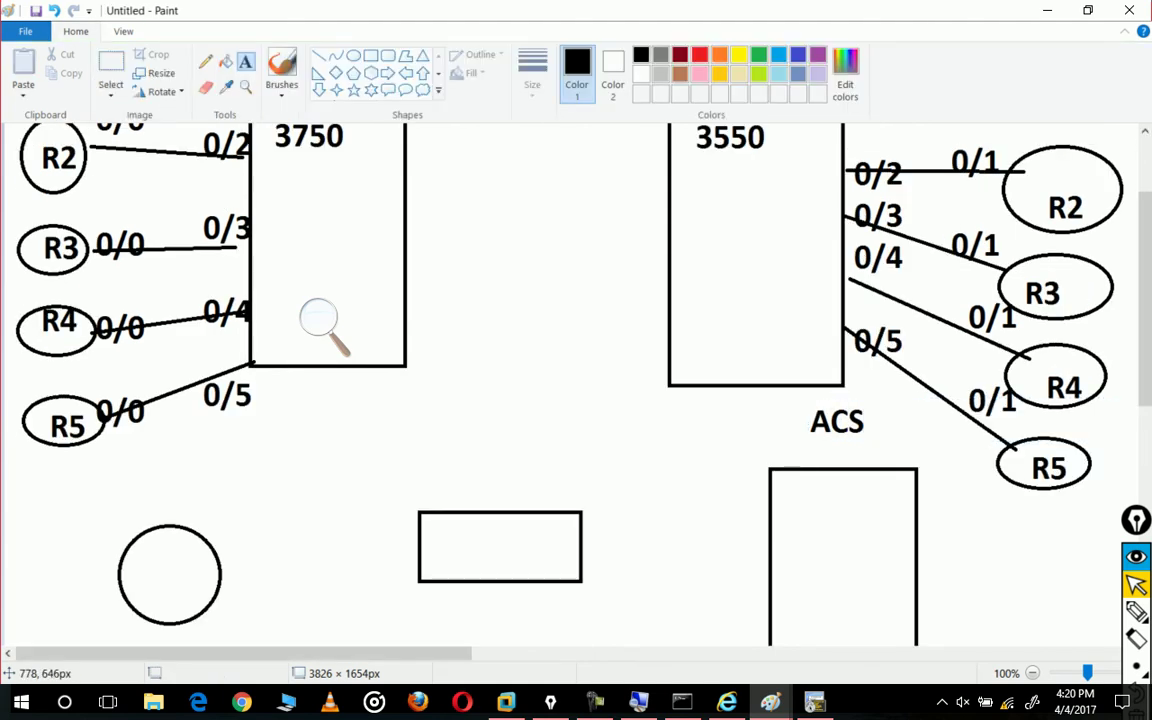
{"action": "scroll", "coordinate": [590, 465], "scroll_direction": "down", "scroll_amount": 2}
Label the middle rectangle SW and the left circle R1
{"action": "left_click", "coordinate": [441, 330]}
{"action": "type", "text": "SW"}
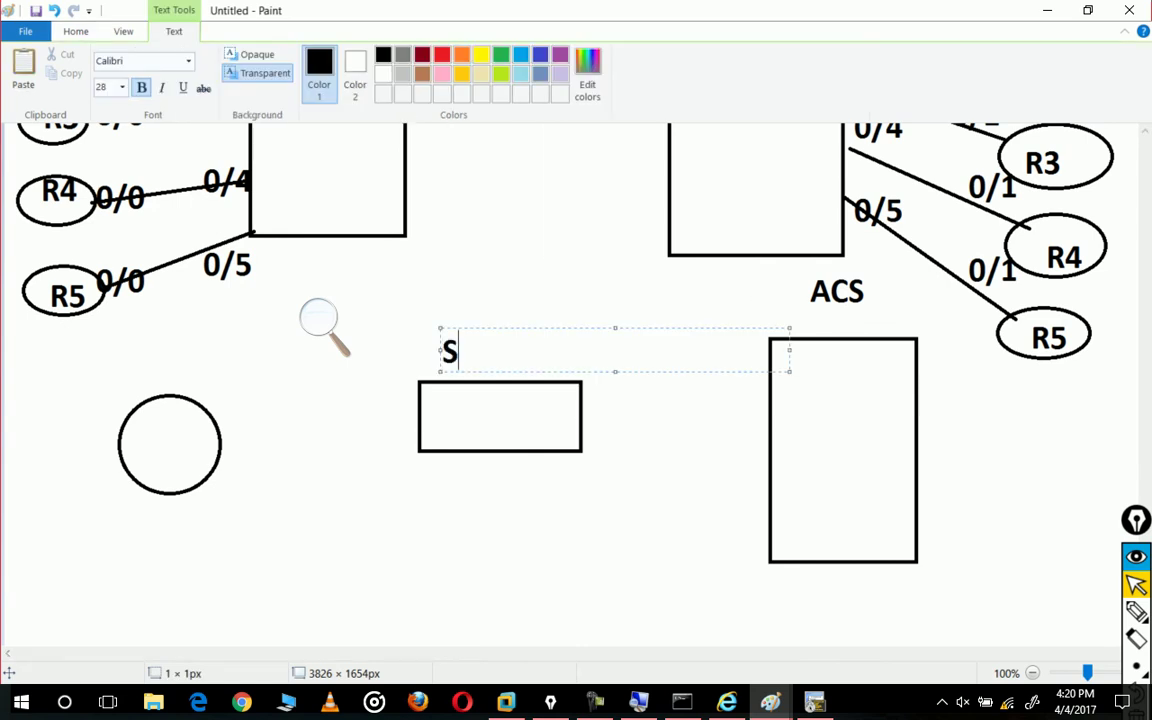
{"action": "left_click", "coordinate": [229, 354]}
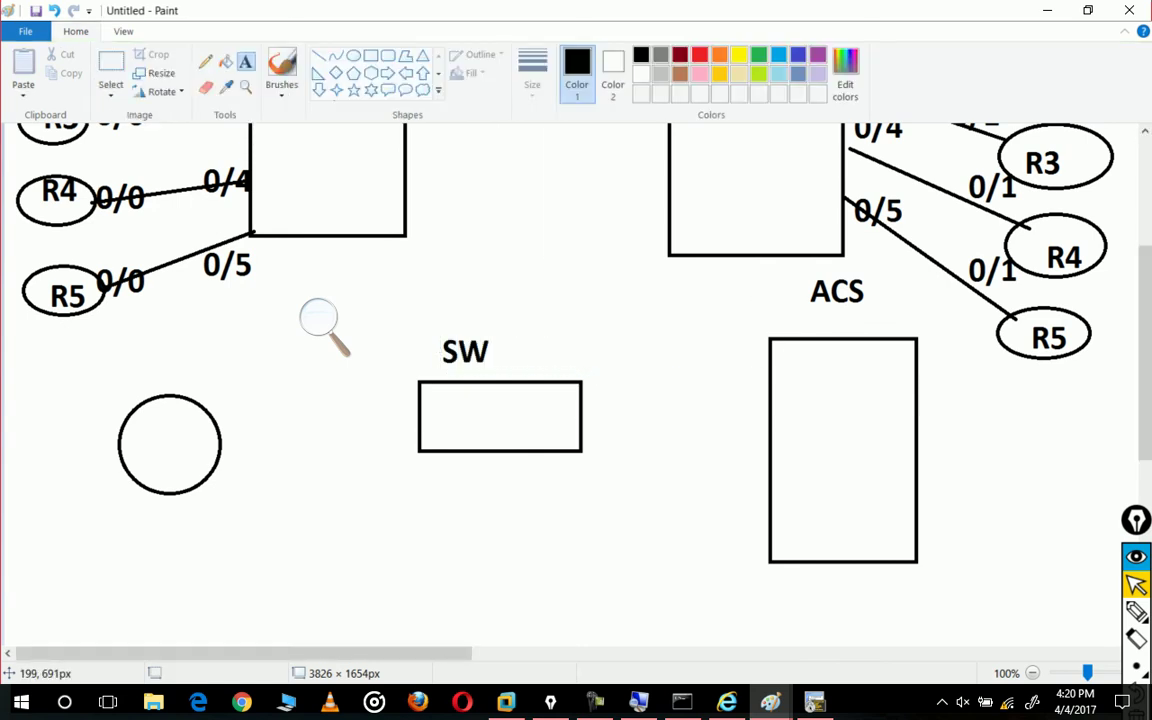
{"action": "left_click", "coordinate": [150, 345]}
{"action": "type", "text": "R1"}
{"action": "left_click", "coordinate": [650, 238]}
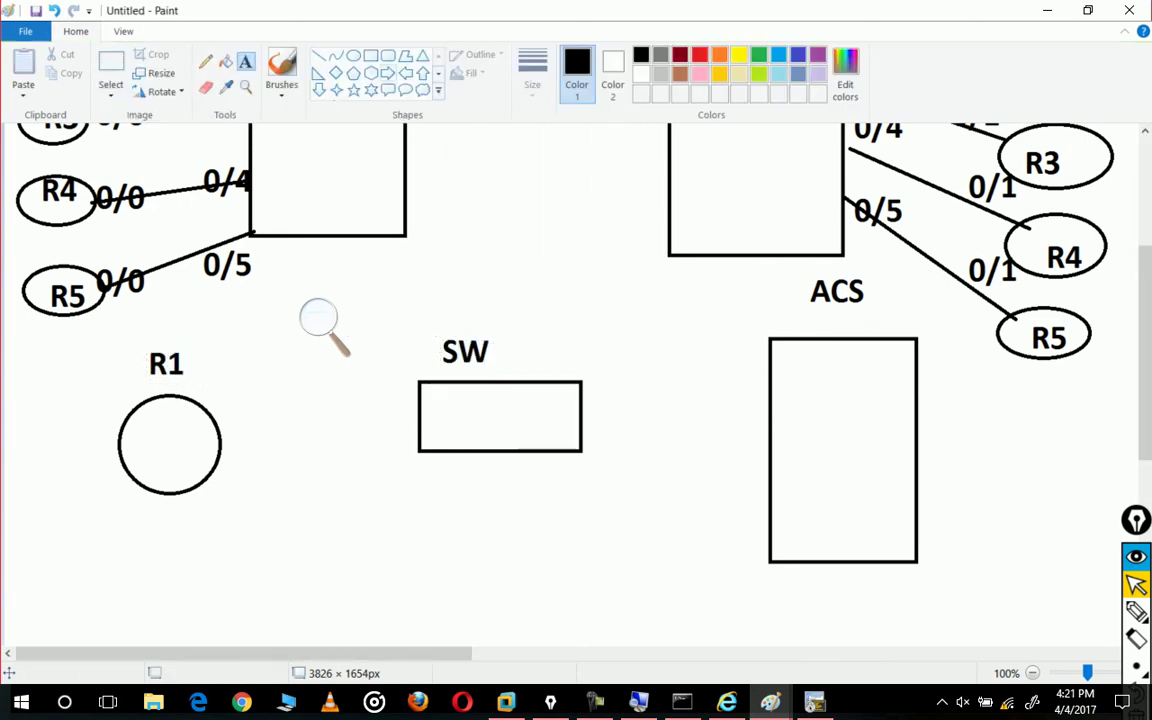
Draw straight links from R1 to SW and from SW to ACS, and place a text box above the R1–SW link
{"action": "left_click", "coordinate": [319, 55]}
{"action": "left_click_drag", "start_coordinate": [217, 434], "coordinate": [421, 412]}
{"action": "left_click_drag", "start_coordinate": [570, 402], "coordinate": [771, 420]}
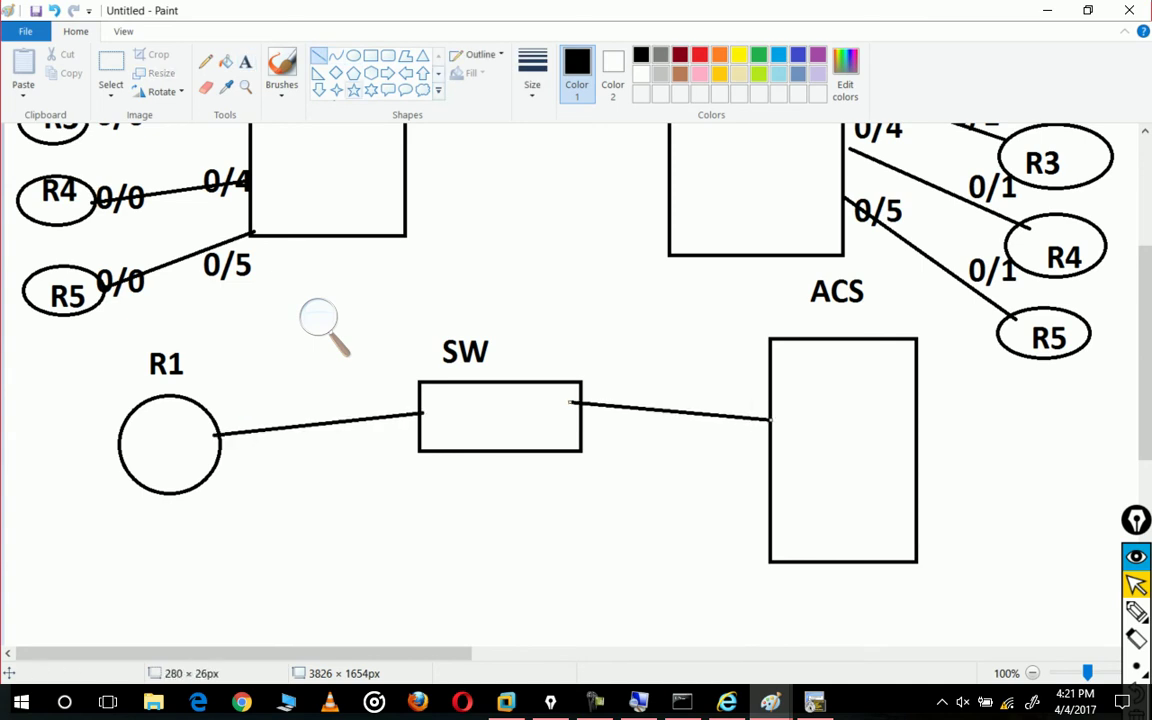
{"action": "left_click", "coordinate": [245, 61]}
{"action": "left_click_drag", "start_coordinate": [222, 381], "coordinate": [571, 424]}
Add port labels 0/0 and 0/1 on the R1–SW link and 0/7 beside SW
{"action": "type", "text": "0/0"}
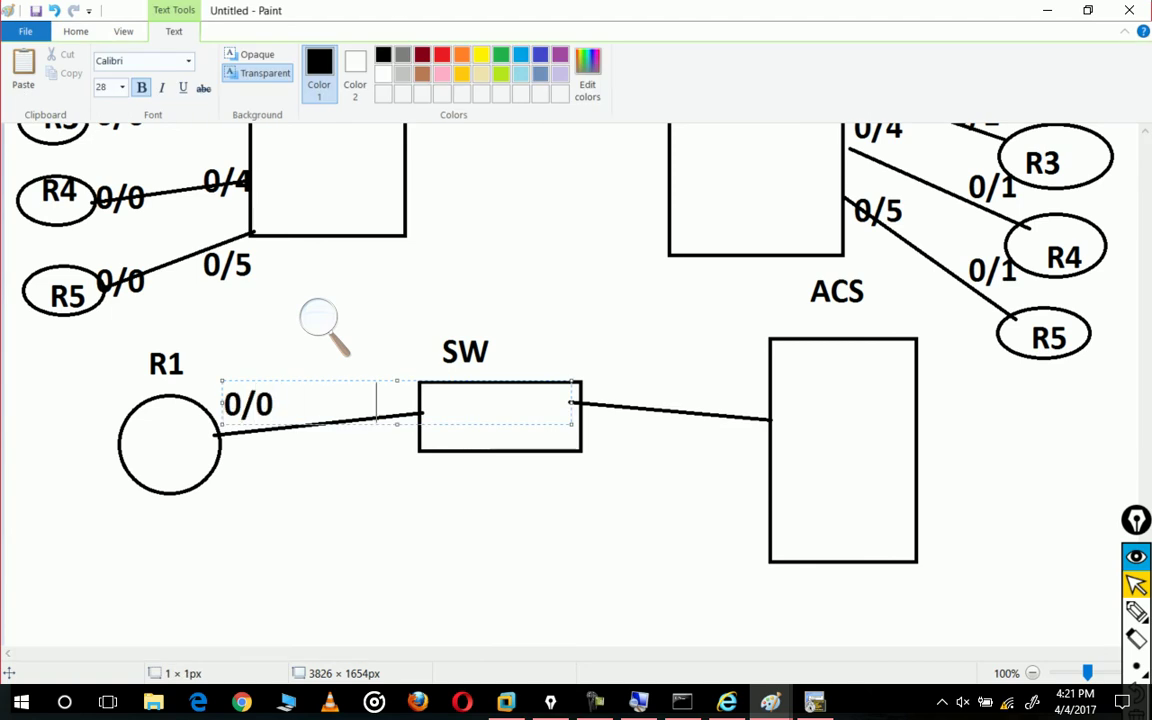
{"action": "type", "text": "             0/1"}
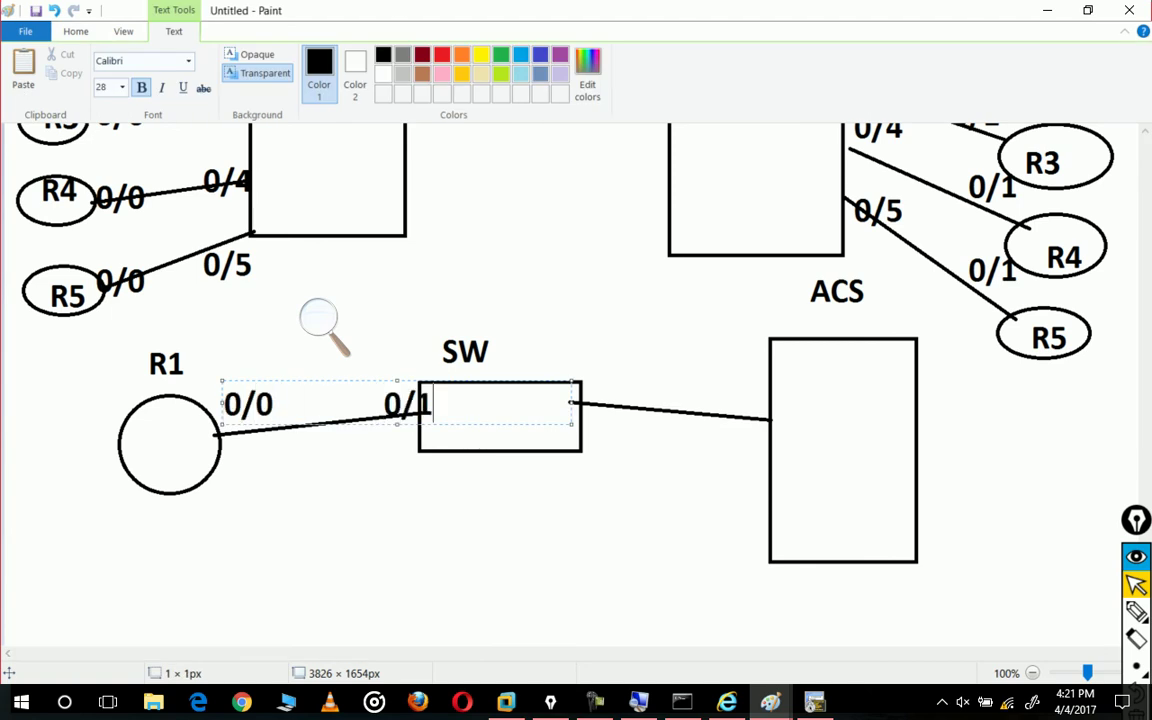
{"action": "left_click", "coordinate": [597, 362]}
{"action": "left_click", "coordinate": [597, 362]}
{"action": "key", "text": "alt+Tab"}
{"action": "scroll", "coordinate": [320, 318], "scroll_direction": "up", "scroll_amount": 9}
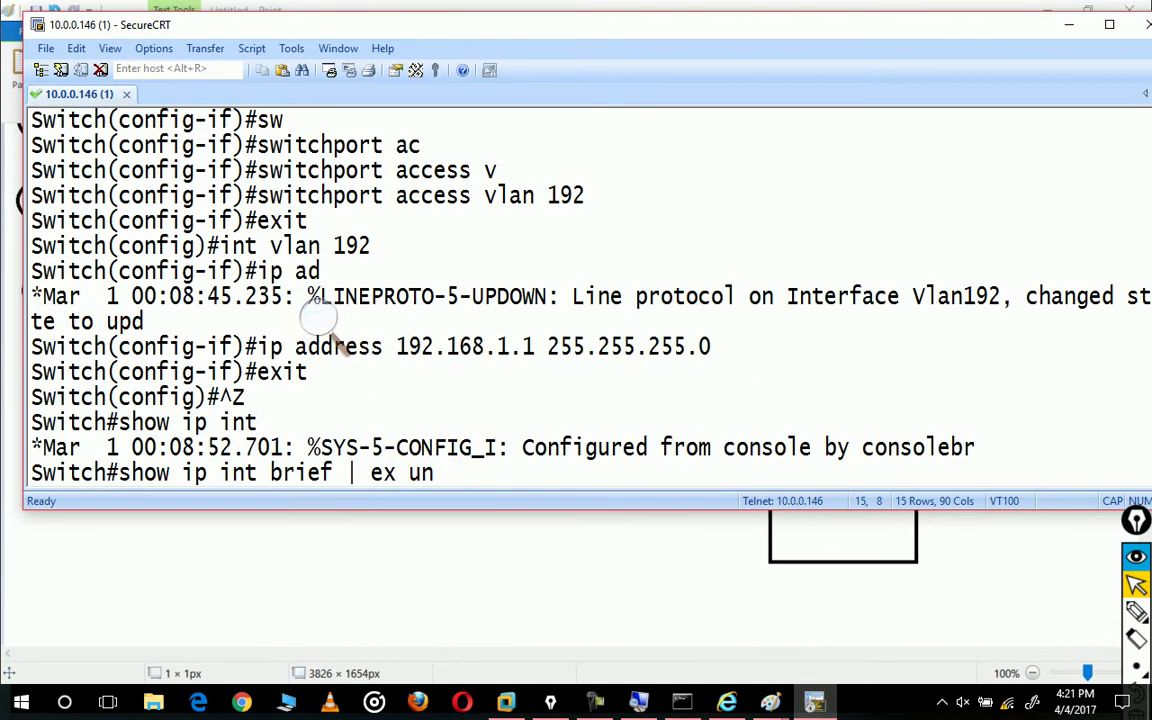
{"action": "key", "text": "alt+Tab"}
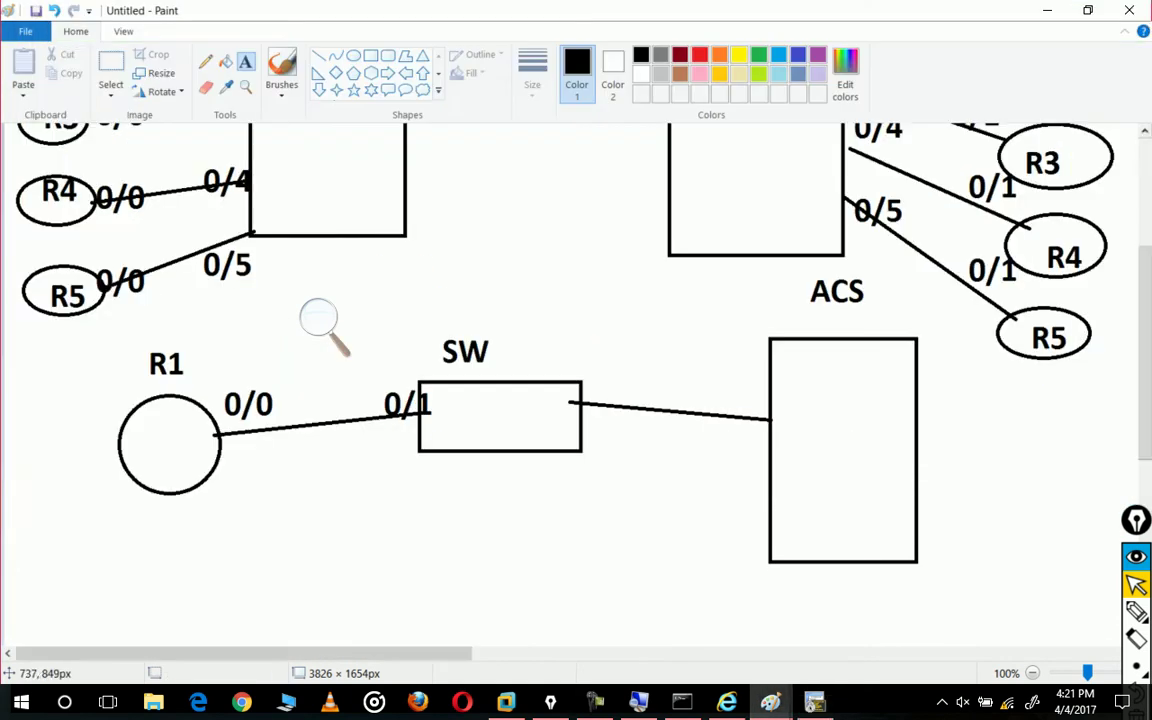
{"action": "type", "text": "0/"}
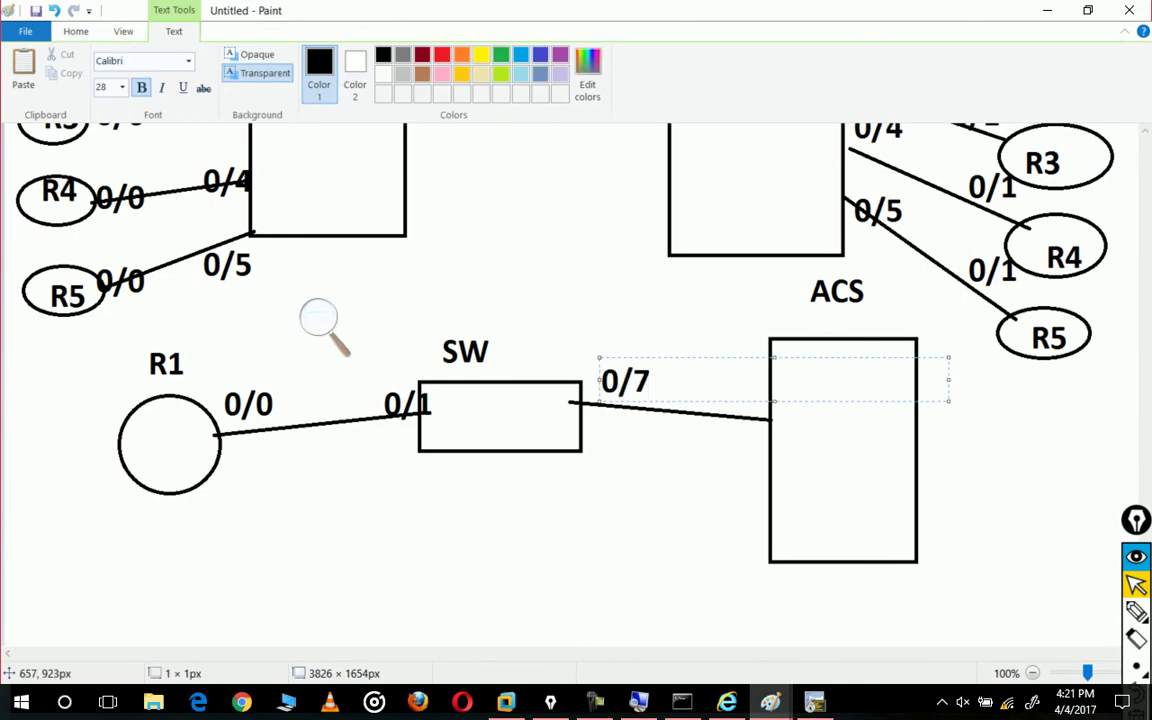
{"action": "type", "text": "7"}
{"action": "key", "text": "Escape"}
Add addresses 192.168.1.2 under R1, 192.168.1.1 under SW, and 192.168.1.50 inside ACS
{"action": "left_click", "coordinate": [107, 493]}
{"action": "type", "text": "192.168.1.2"}
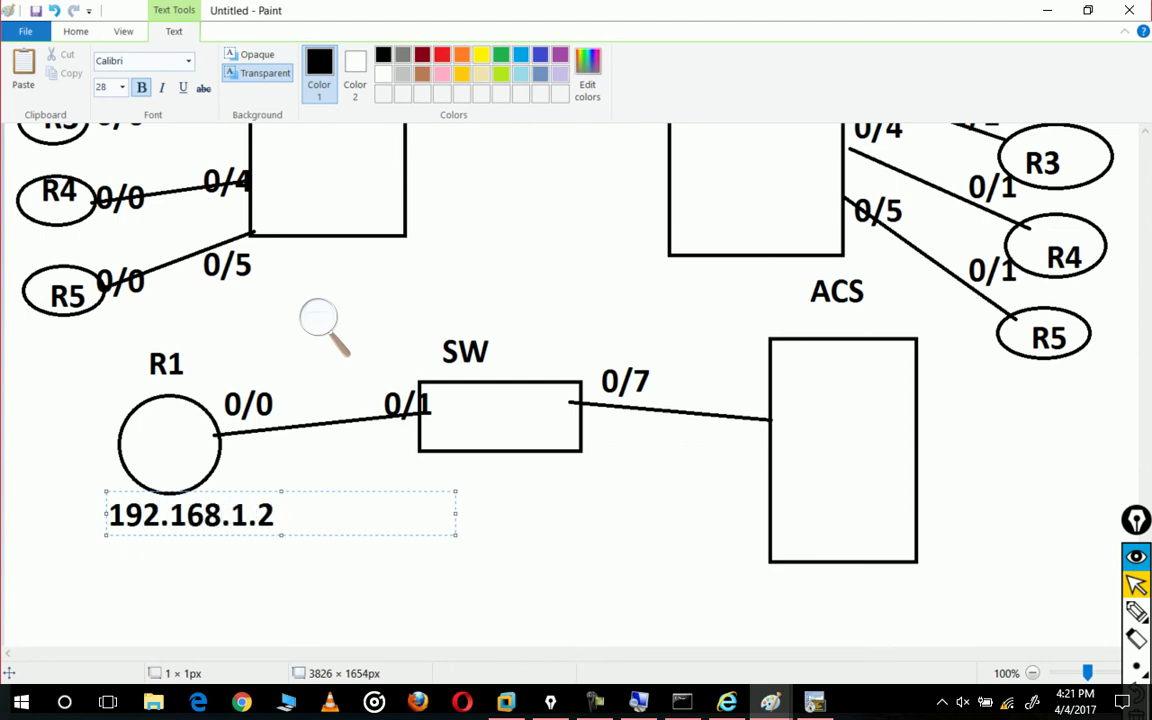
{"action": "left_click", "coordinate": [449, 461]}
{"action": "left_click", "coordinate": [449, 461]}
{"action": "type", "text": "192.168.1.1"}
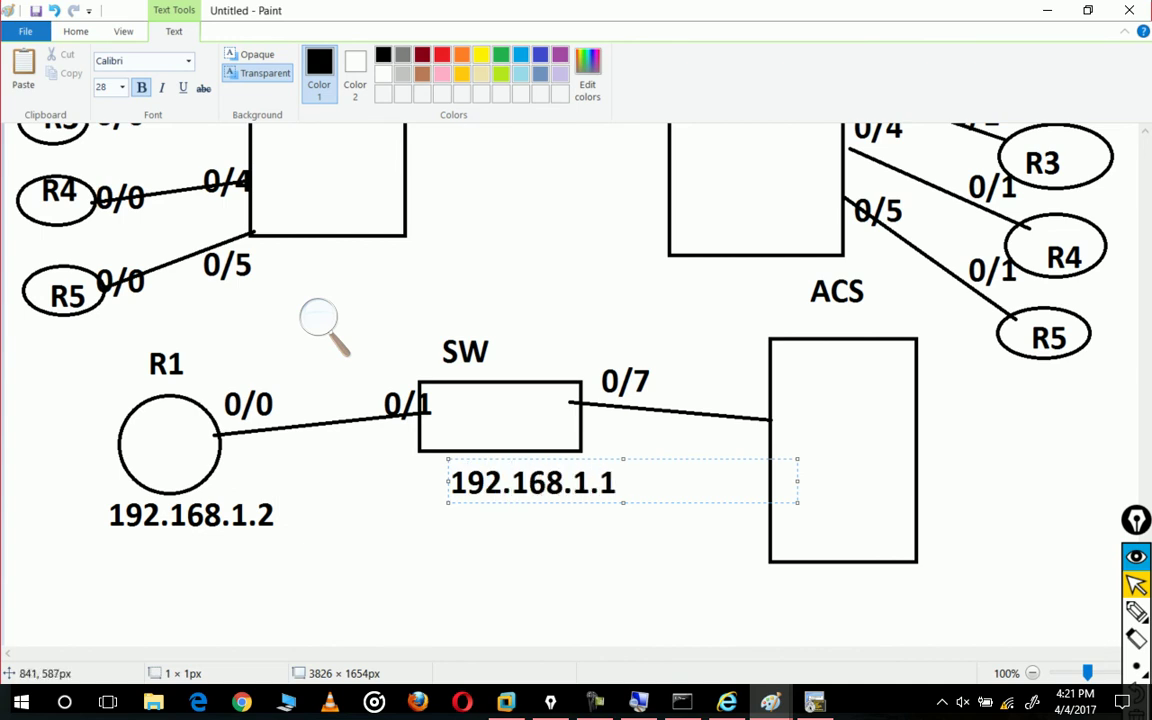
{"action": "key", "text": "Escape"}
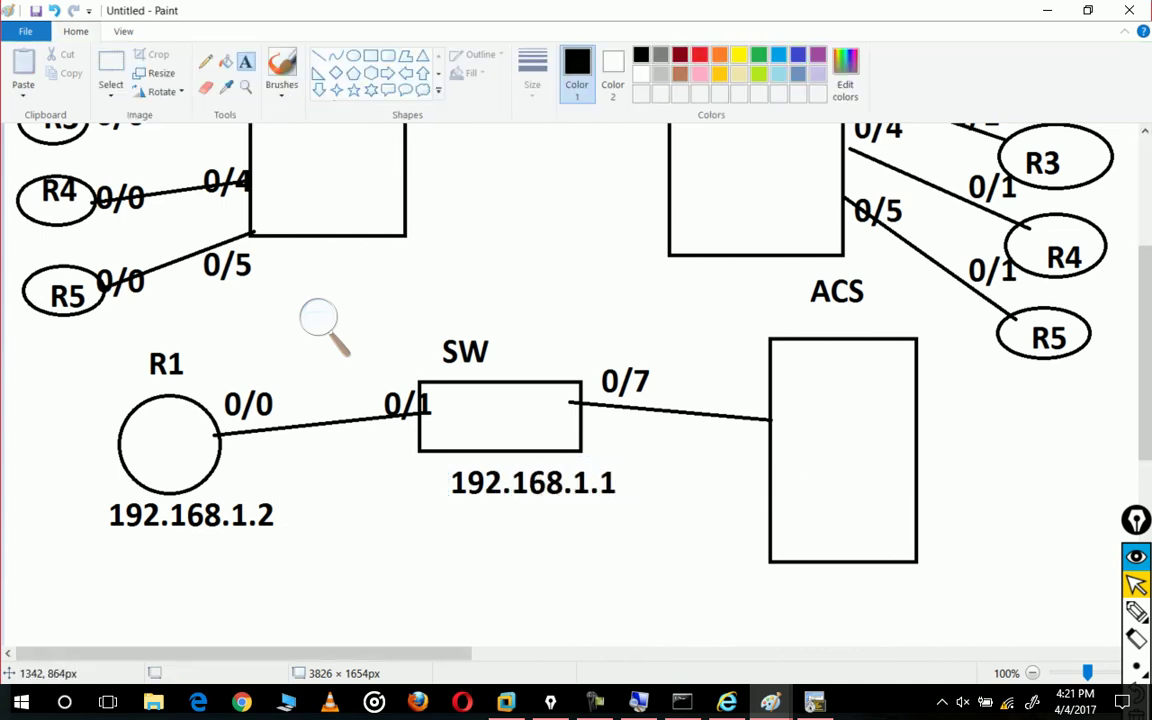
{"action": "left_click", "coordinate": [796, 443]}
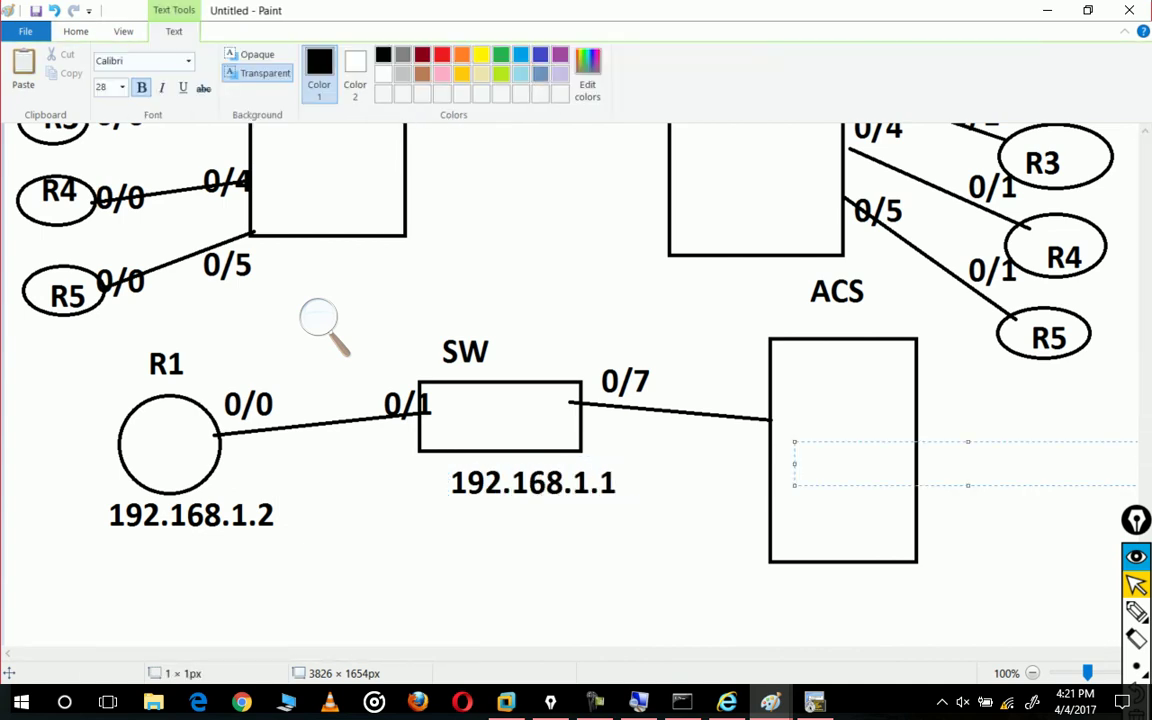
{"action": "type", "text": "192.168.1.50"}
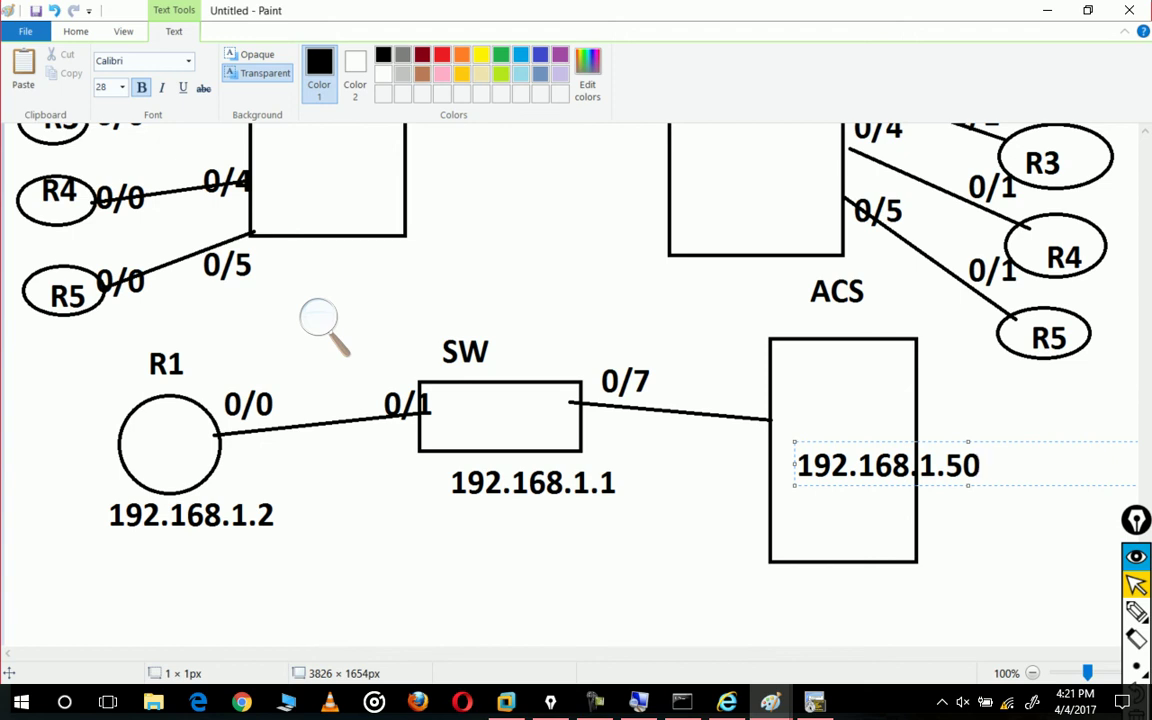
{"action": "left_click", "coordinate": [533, 534]}
Bring SecureCRT forward and shrink its window to uncover the diagram
{"action": "mouse_move", "coordinate": [814, 702]}
{"action": "left_click", "coordinate": [815, 630]}
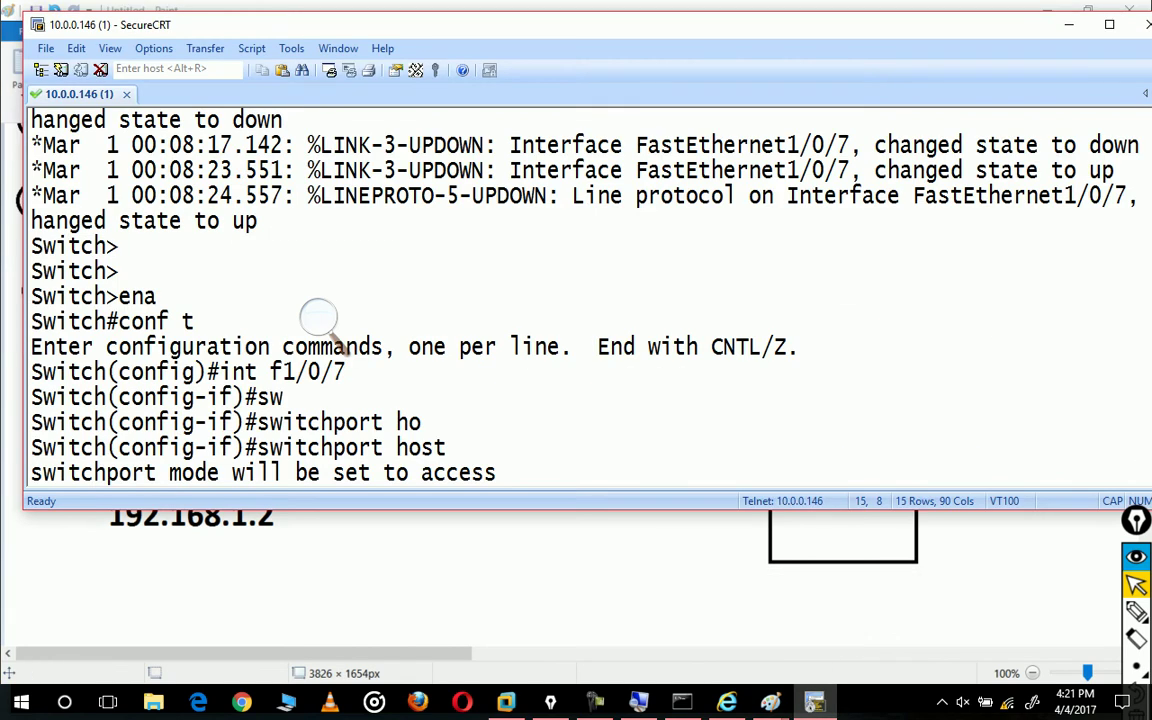
{"action": "mouse_move", "coordinate": [320, 415]}
{"action": "left_mouse_down"}
{"action": "mouse_move", "coordinate": [320, 265]}
{"action": "mouse_move", "coordinate": [320, 328]}
{"action": "left_mouse_up"}
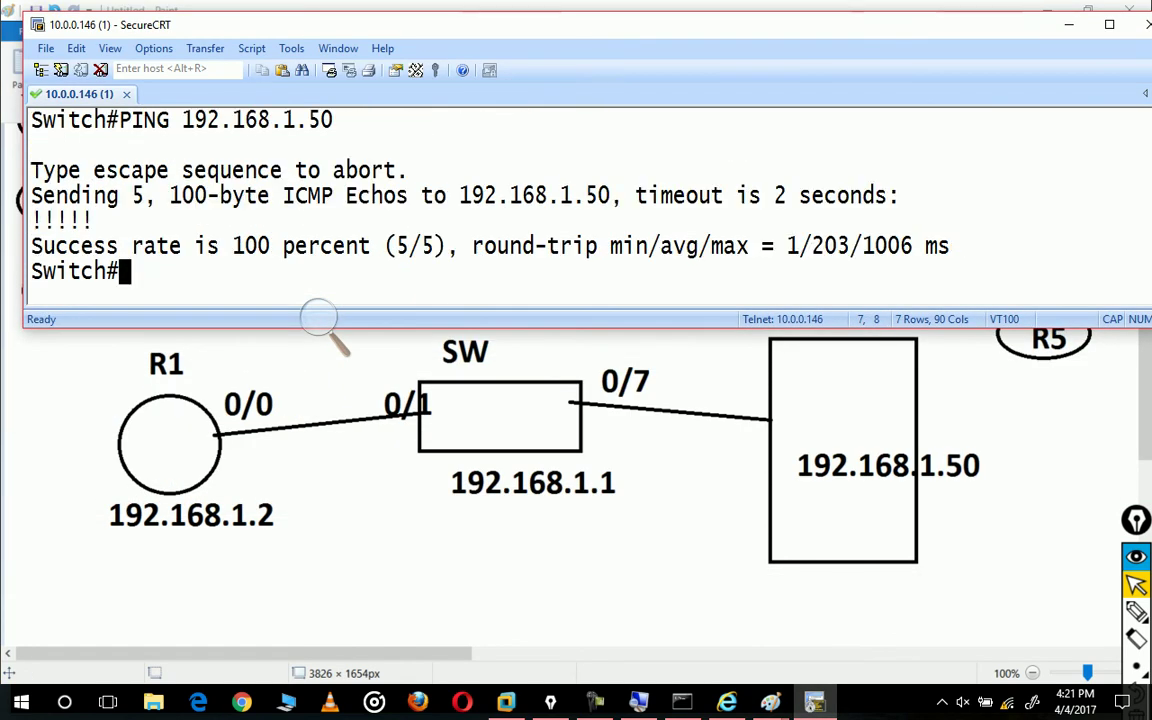
Run show running-config and highlight the no aaa new-model line
{"action": "type", "text": "show run"}
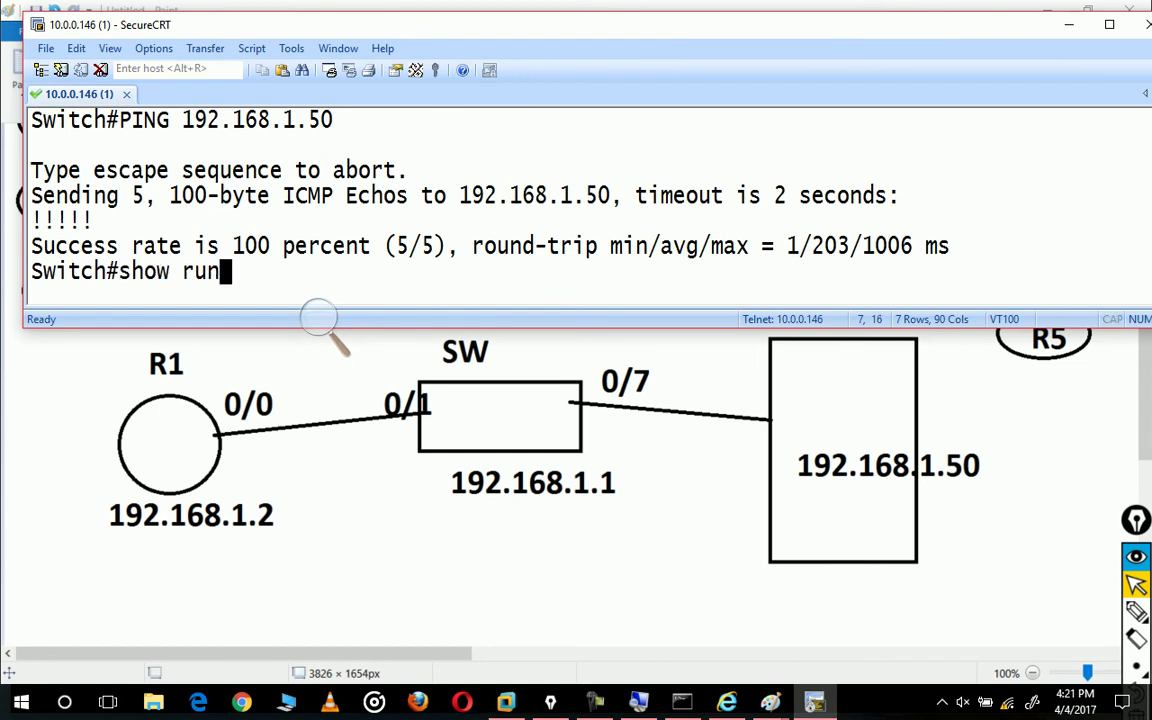
{"action": "key", "text": "Tab"}
{"action": "key", "text": "Return"}
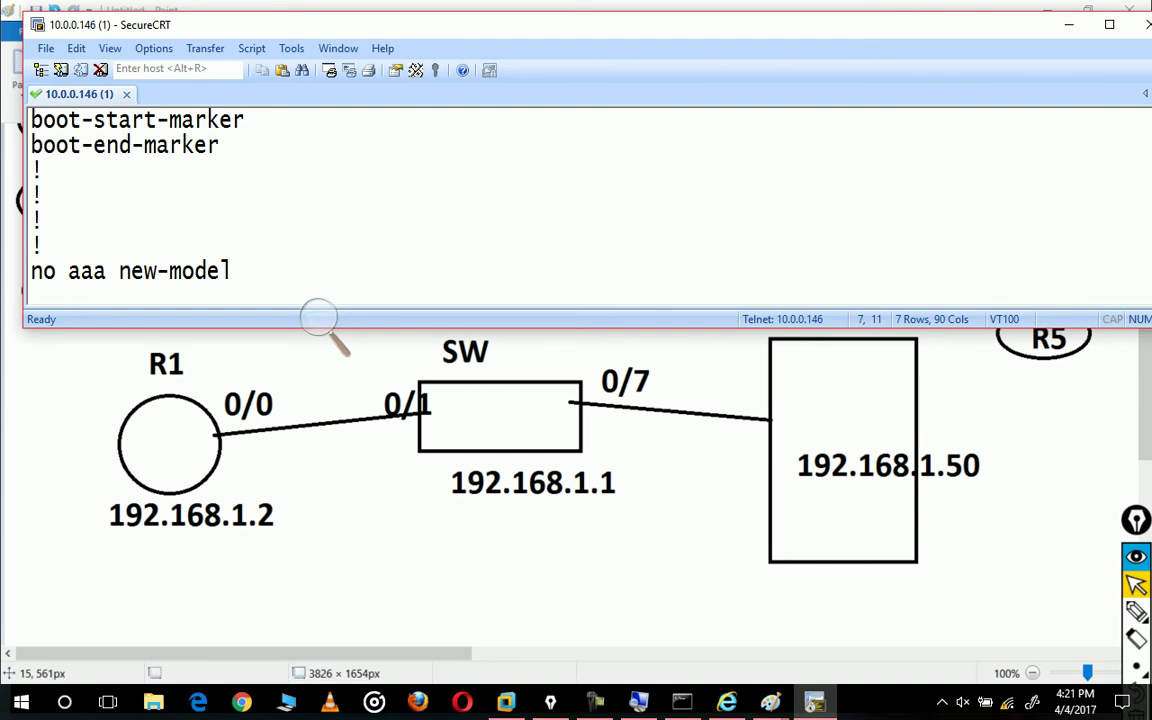
{"action": "left_click_drag", "start_coordinate": [31, 271], "coordinate": [232, 271]}
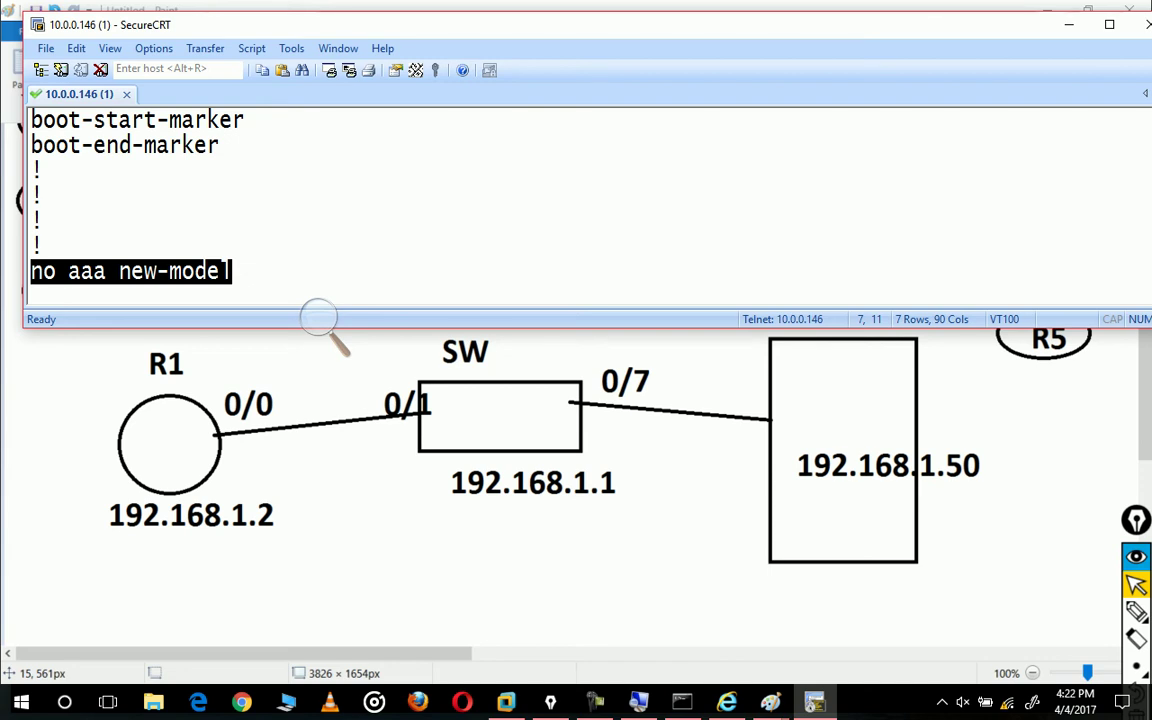
{"action": "key", "text": "space"}
Enter global configuration mode and enable aaa new-model
{"action": "type", "text": "qconf t"}
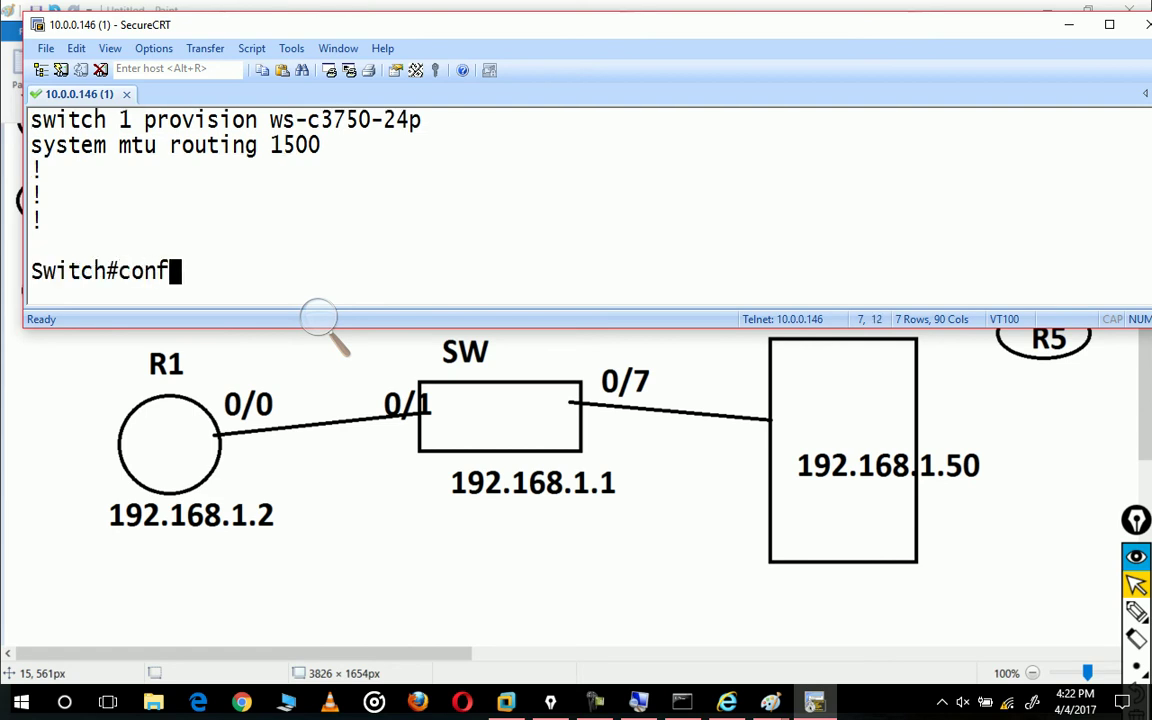
{"action": "key", "text": "Return"}
{"action": "key", "text": "Return"}
{"action": "key", "text": "Return"}
{"action": "key", "text": "Return"}
{"action": "key", "text": "Return"}
{"action": "type", "text": "aaa new"}
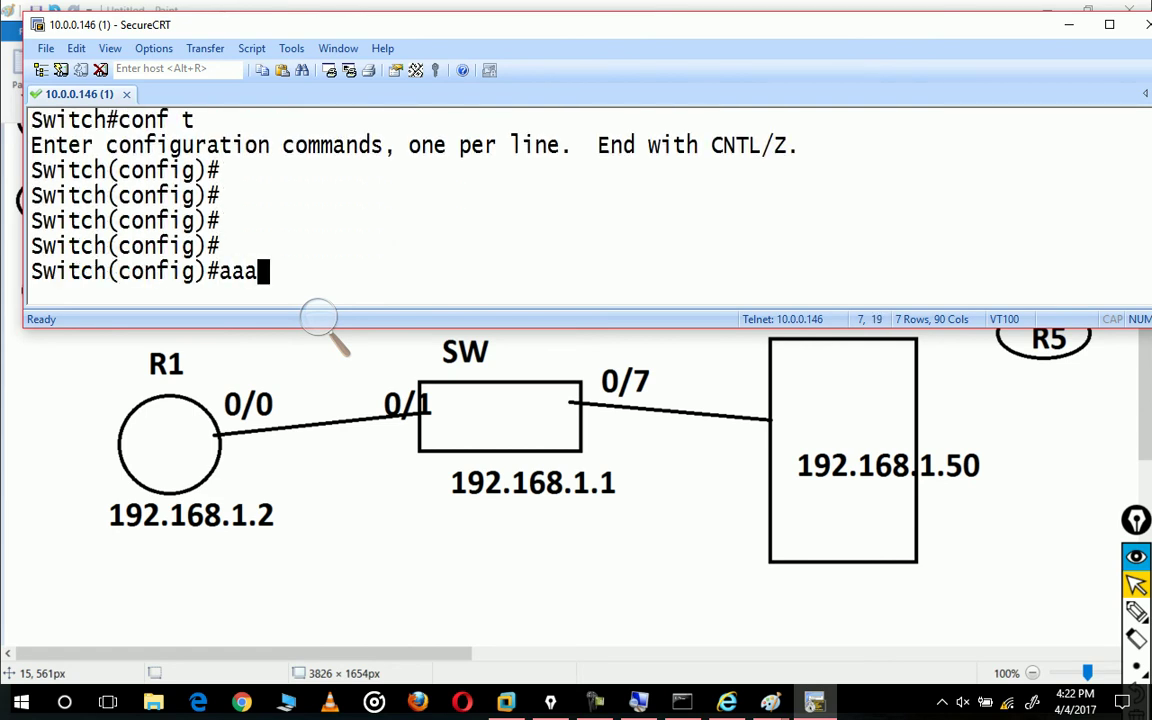
{"action": "key", "text": "Tab"}
{"action": "key", "text": "Return"}
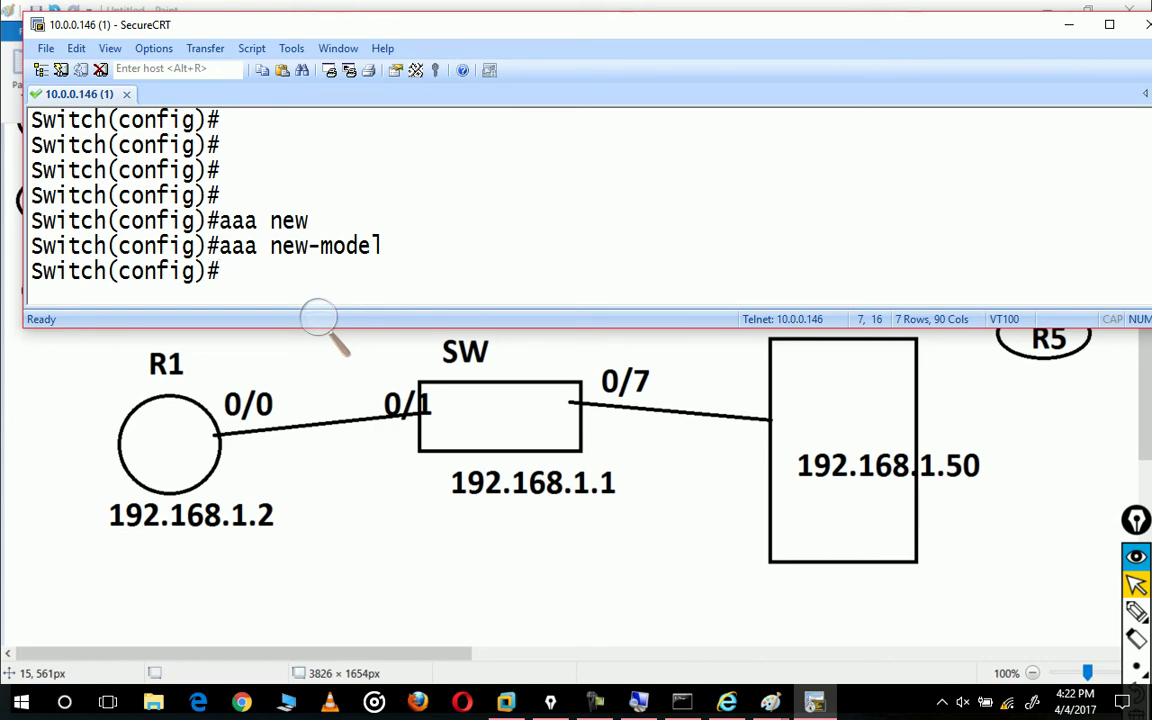
Configure aaa authentication login myauthen group tacacs+
{"action": "type", "text": "aaa authe"}
{"action": "key", "text": "Tab"}
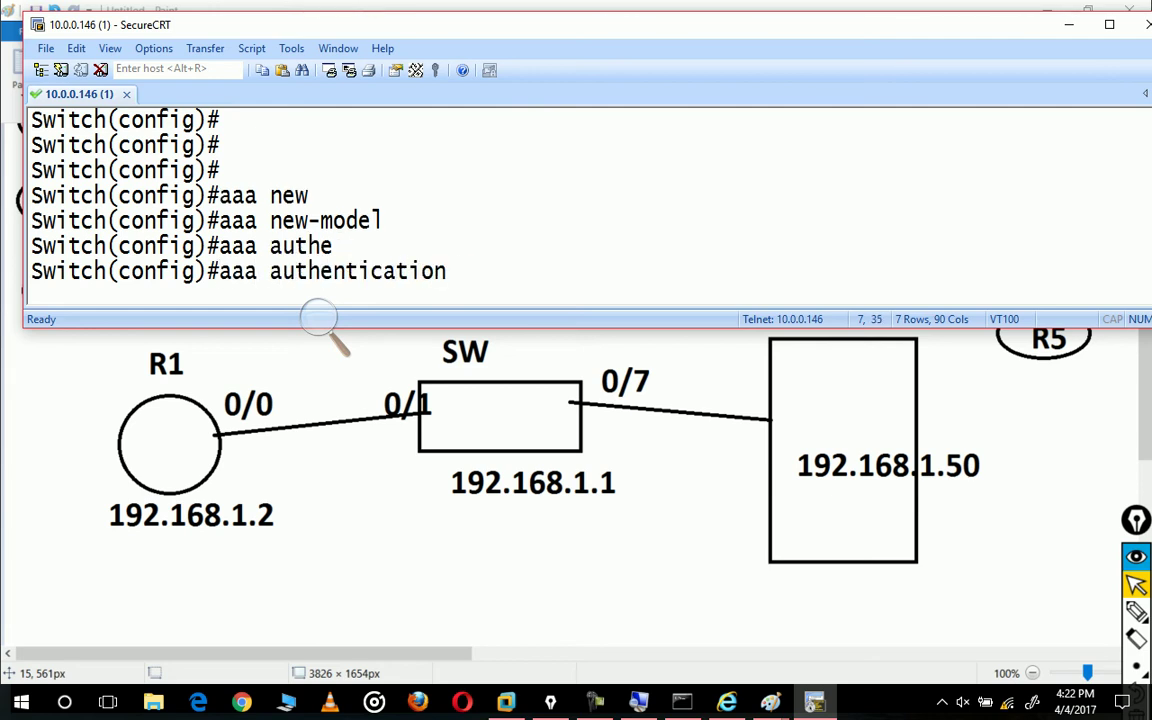
{"action": "type", "text": "login myauthen"}
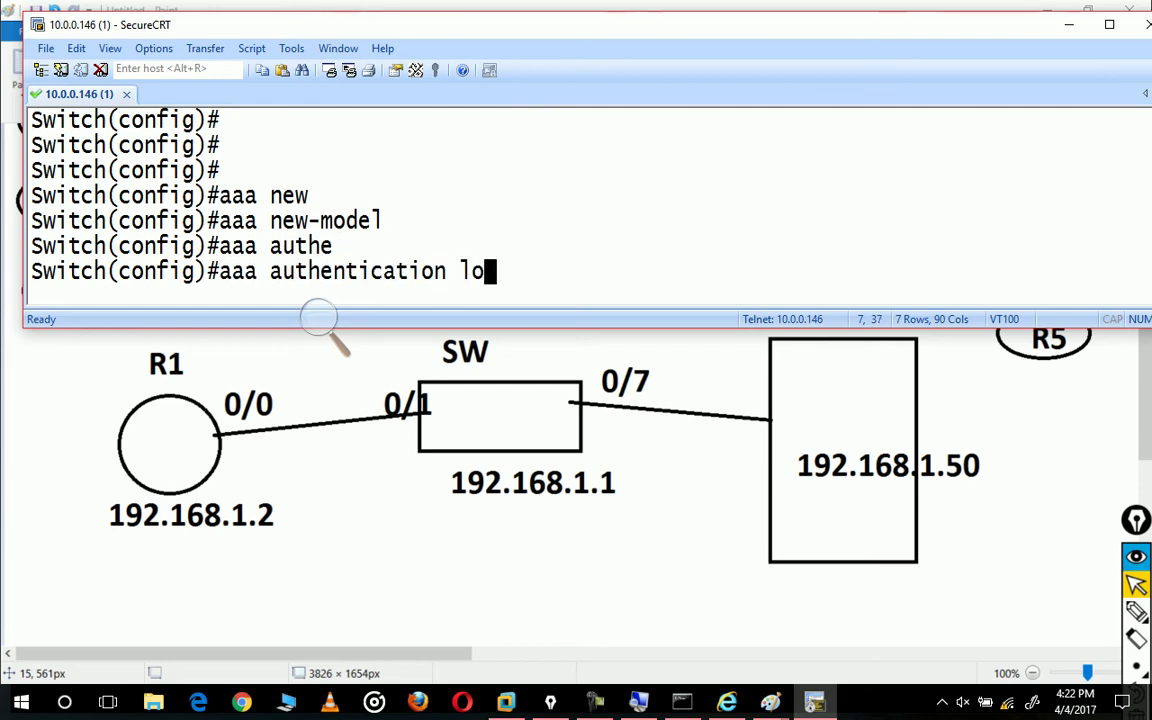
{"action": "key", "text": "Tab"}
{"action": "type", "text": "myauthen "}
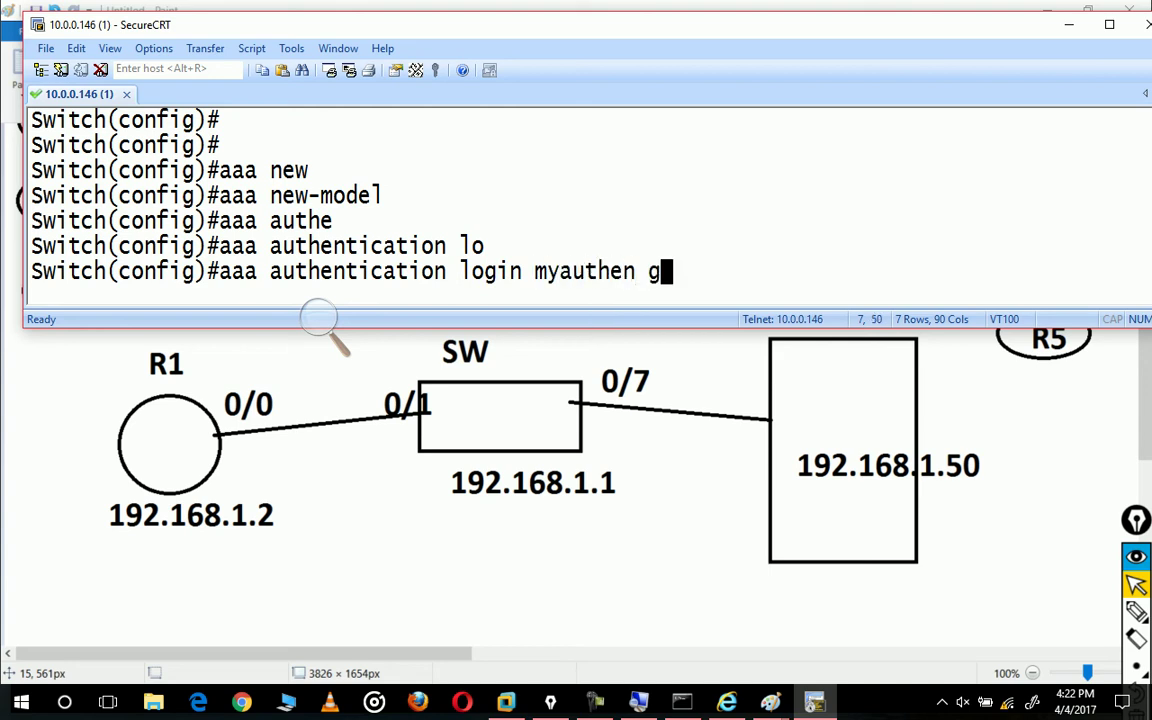
{"action": "type", "text": "g"}
{"action": "key", "text": "Tab"}
{"action": "type", "text": "r"}
{"action": "key", "text": "BackSpace"}
{"action": "type", "text": "t"}
{"action": "key", "text": "Tab"}
{"action": "key", "text": "Return"}
Configure aaa authorization exec myexec group tacacs+ if-authenticated
{"action": "type", "text": "aaa autho"}
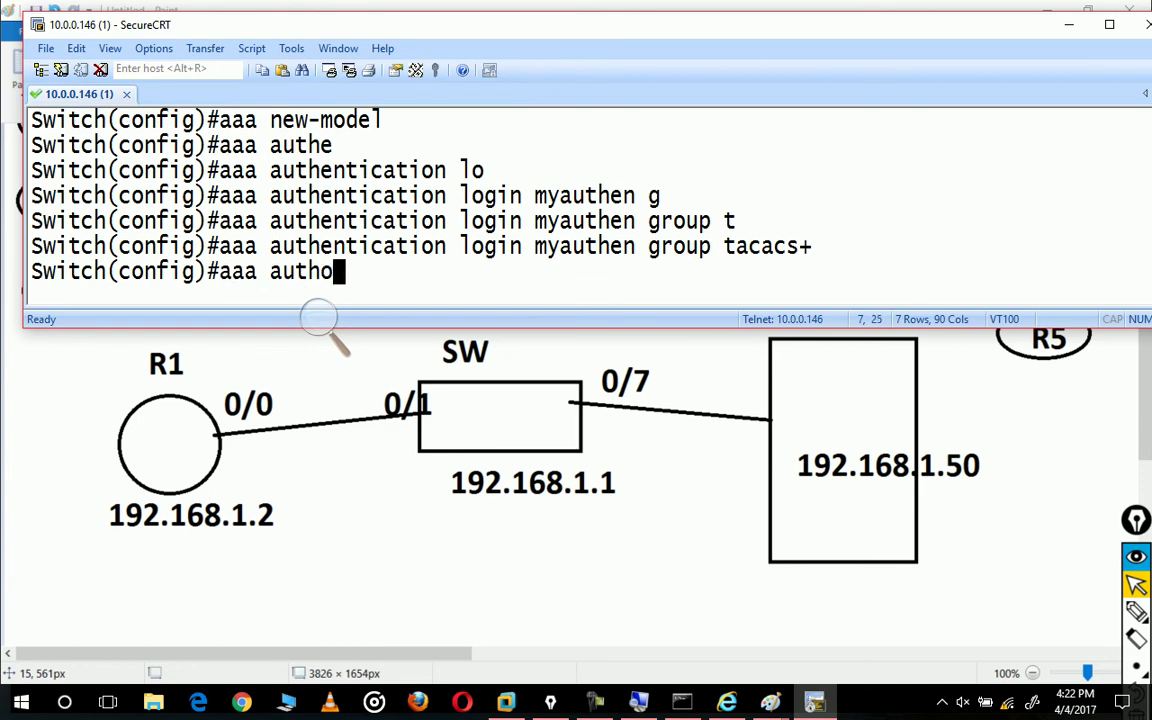
{"action": "key", "text": "Tab"}
{"action": "type", "text": "exe"}
{"action": "key", "text": "Tab"}
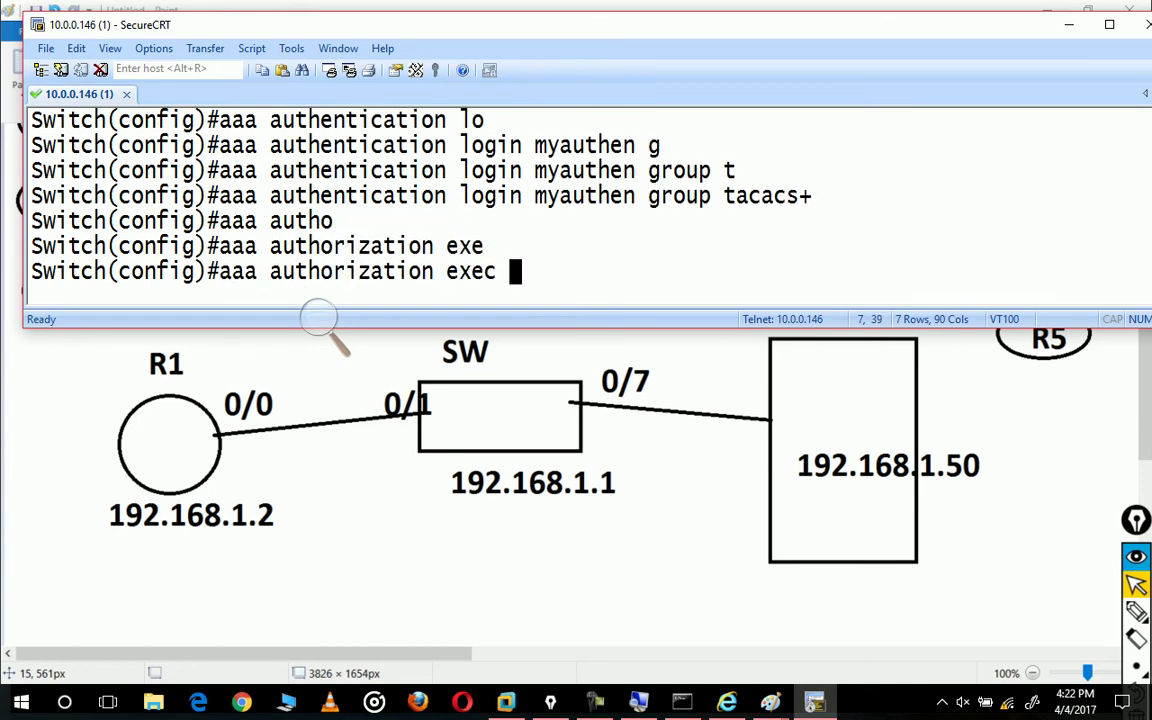
{"action": "type", "text": "myauth"}
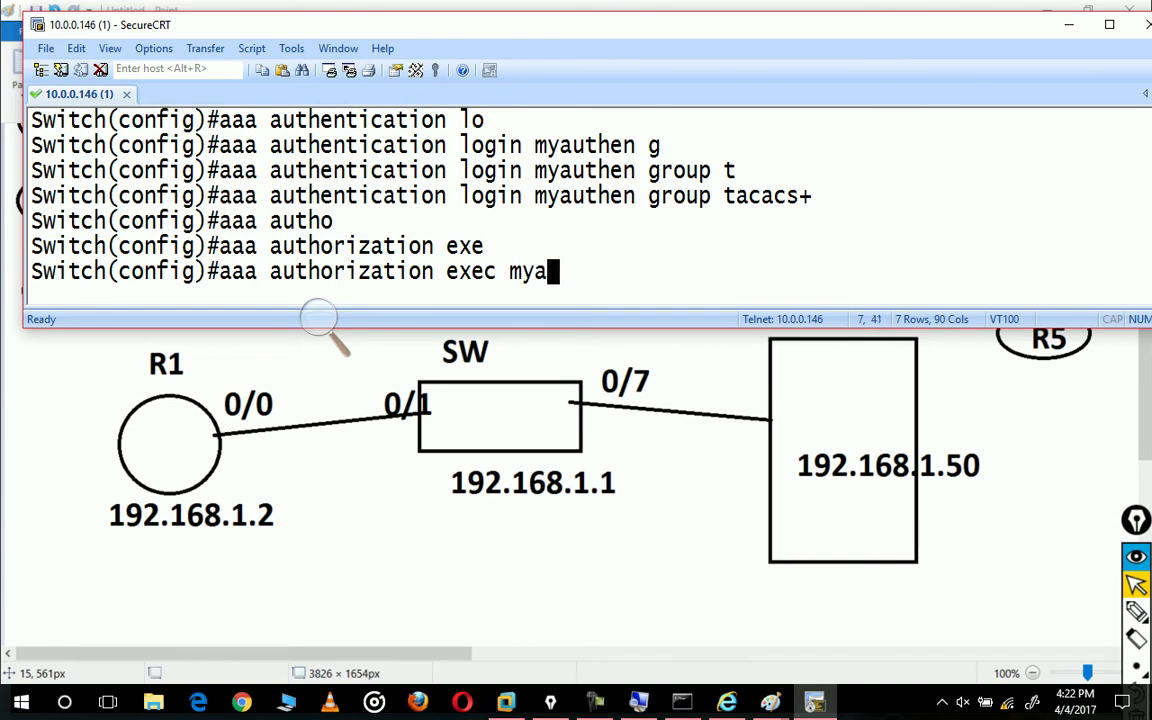
{"action": "key", "text": "BackSpace"}
{"action": "key", "text": "BackSpace"}
{"action": "key", "text": "BackSpace"}
{"action": "key", "text": "BackSpace"}
{"action": "type", "text": "exec g"}
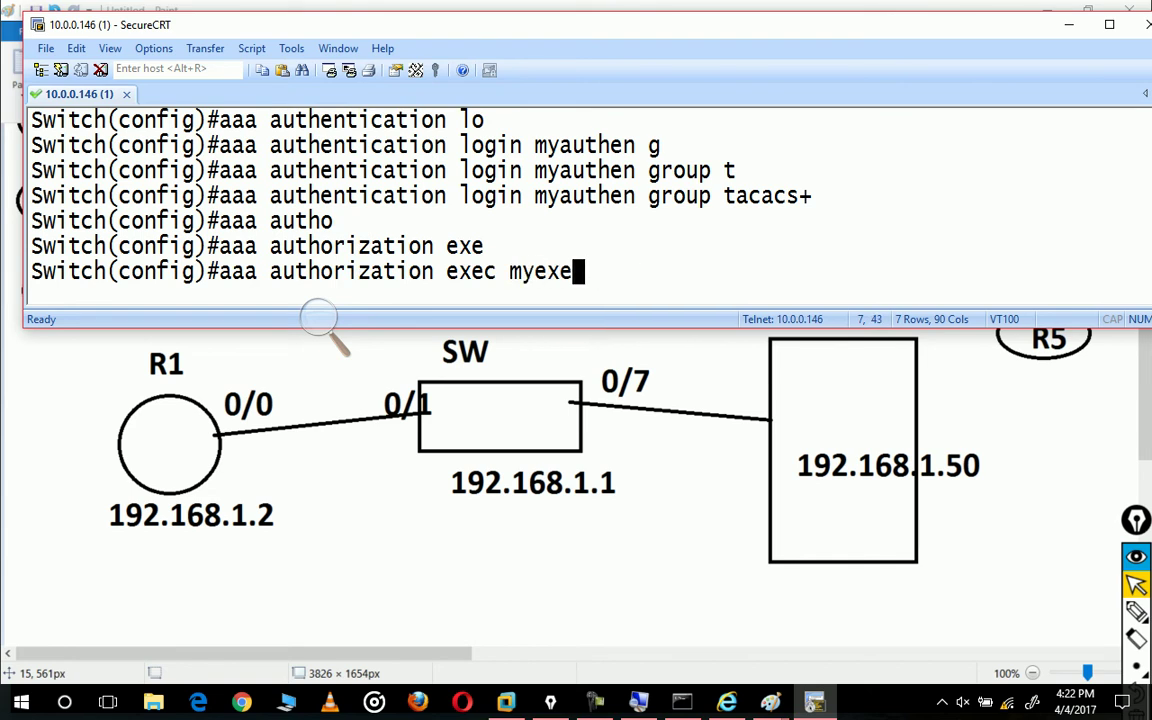
{"action": "key", "text": "Tab"}
{"action": "type", "text": "t"}
{"action": "key", "text": "Tab"}
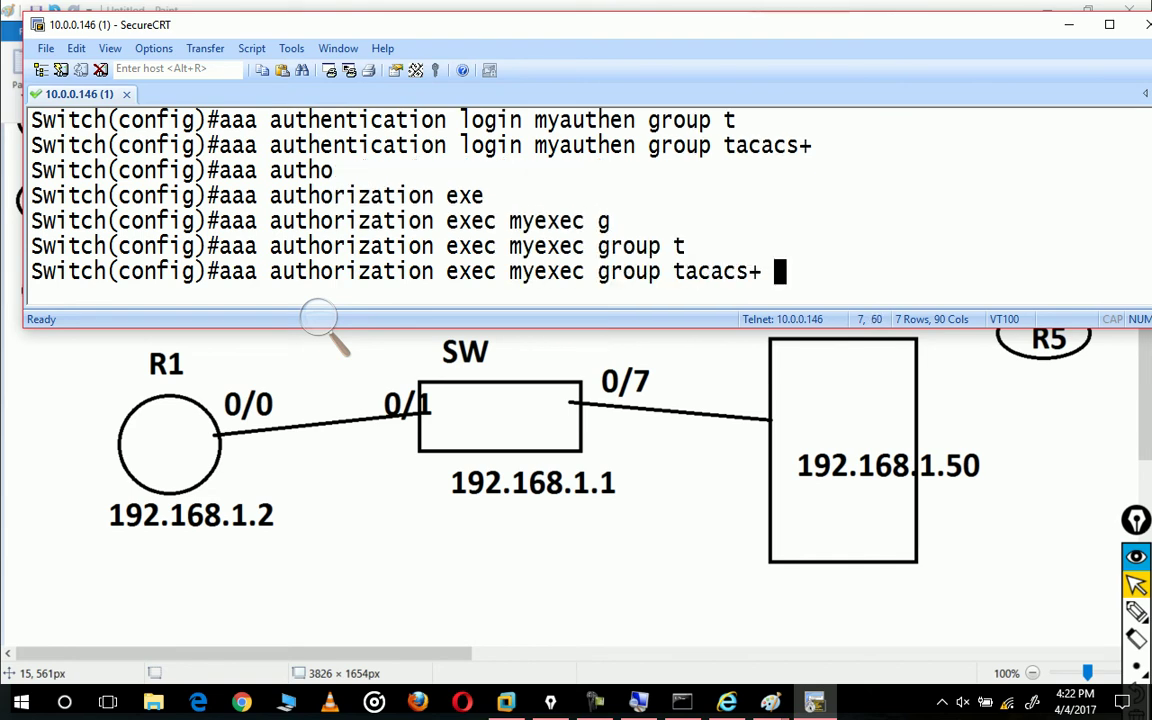
{"action": "type", "text": "if"}
{"action": "key", "text": "Tab"}
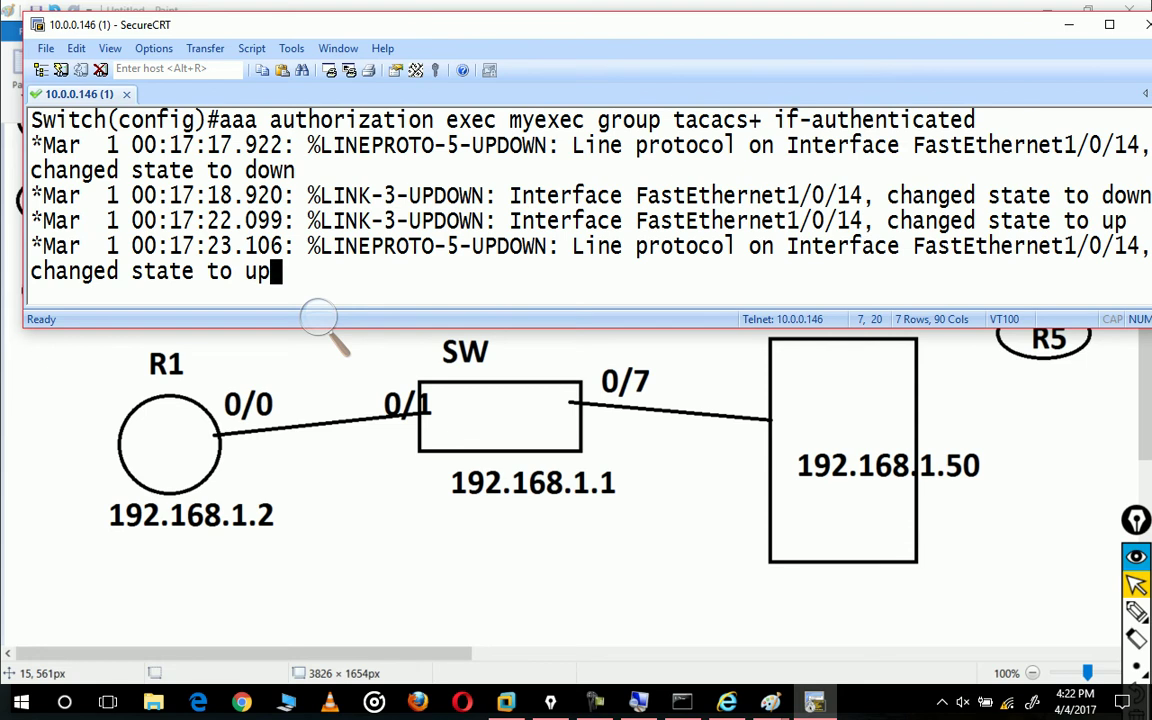
Highlight the myexec list name and if-authenticated option in the earlier commands
{"action": "scroll", "coordinate": [320, 318], "scroll_direction": "up", "scroll_amount": 1}
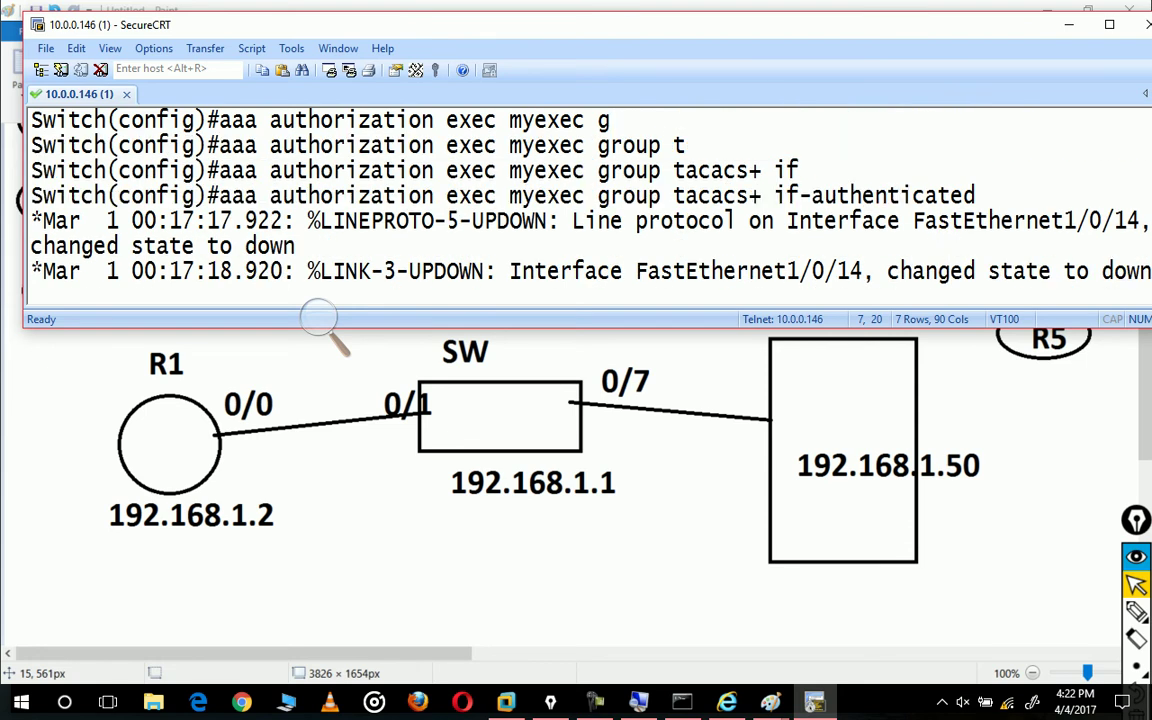
{"action": "scroll", "coordinate": [320, 318], "scroll_direction": "up", "scroll_amount": 1}
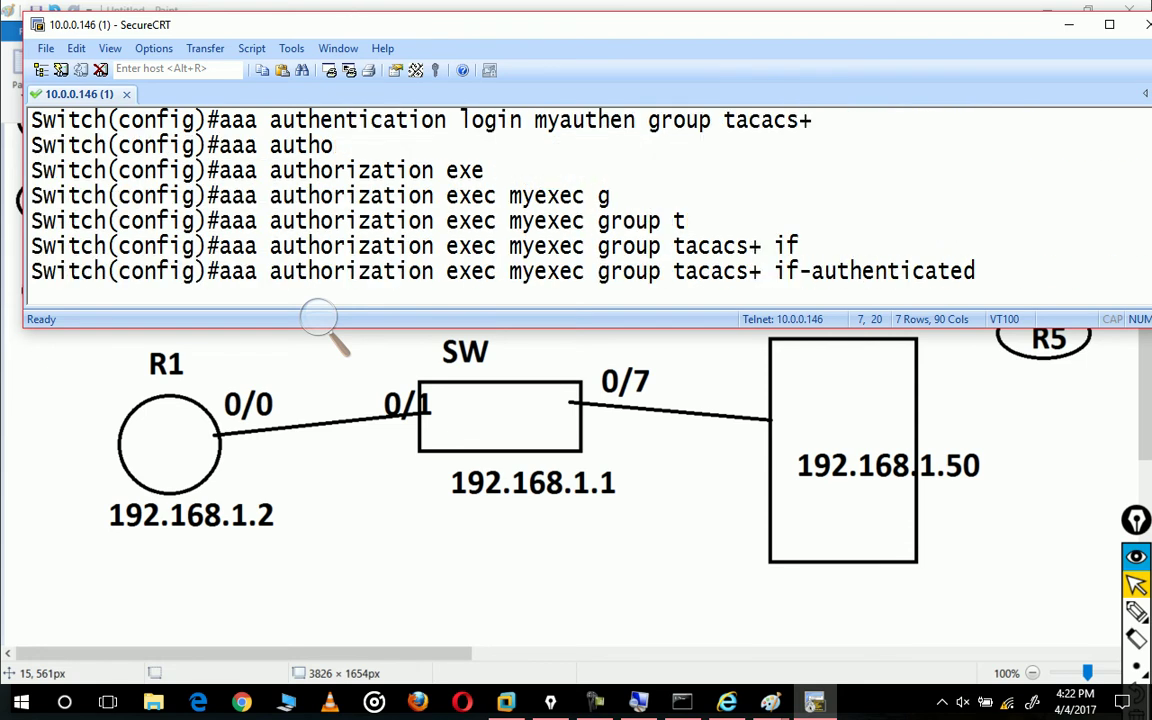
{"action": "left_click_drag", "start_coordinate": [498, 271], "coordinate": [623, 271]}
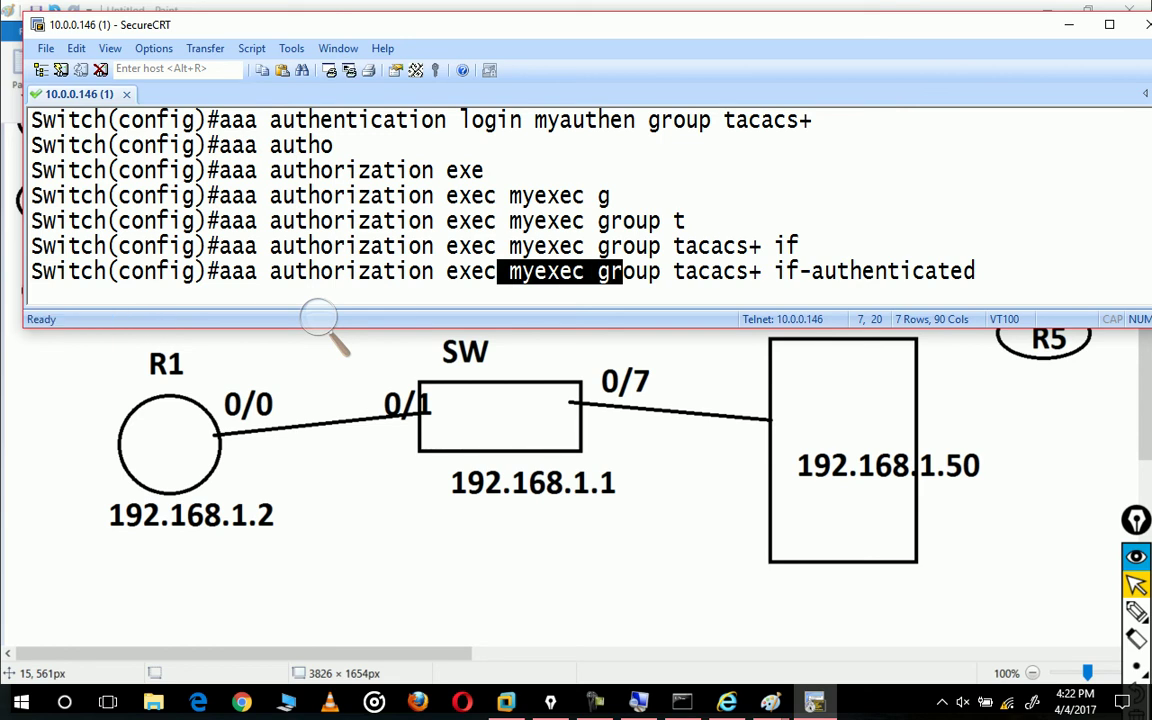
{"action": "left_click_drag", "start_coordinate": [763, 271], "coordinate": [987, 271]}
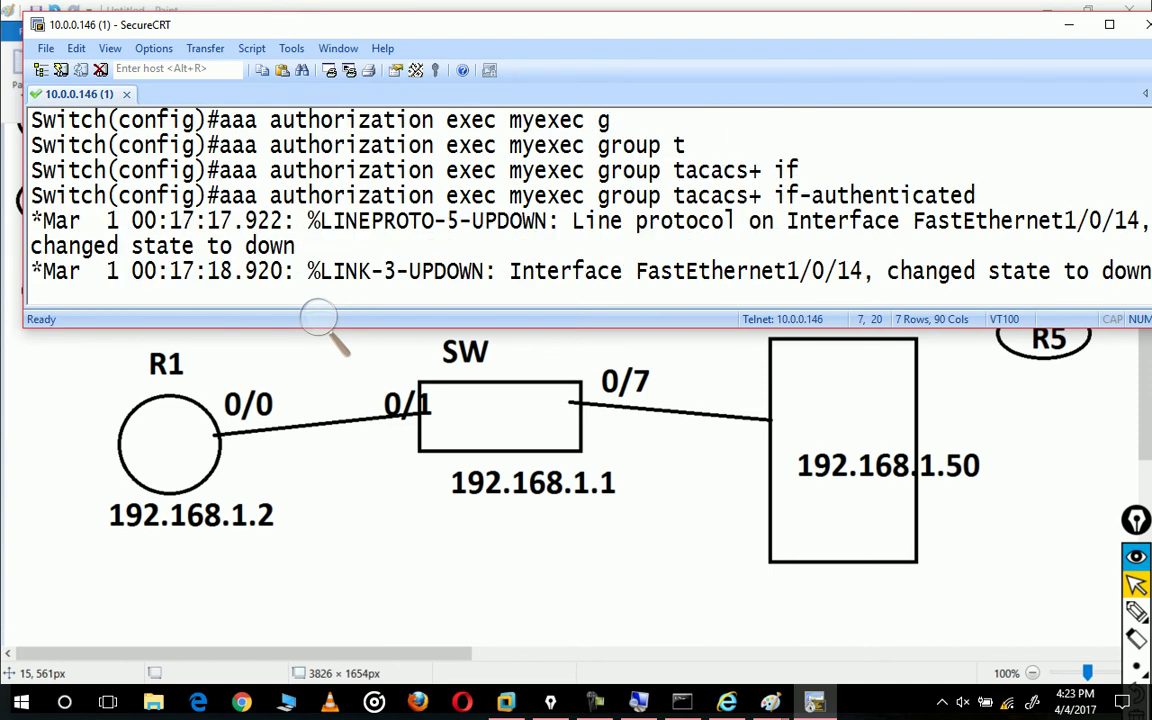
{"action": "left_click_drag", "start_coordinate": [774, 195], "coordinate": [988, 195]}
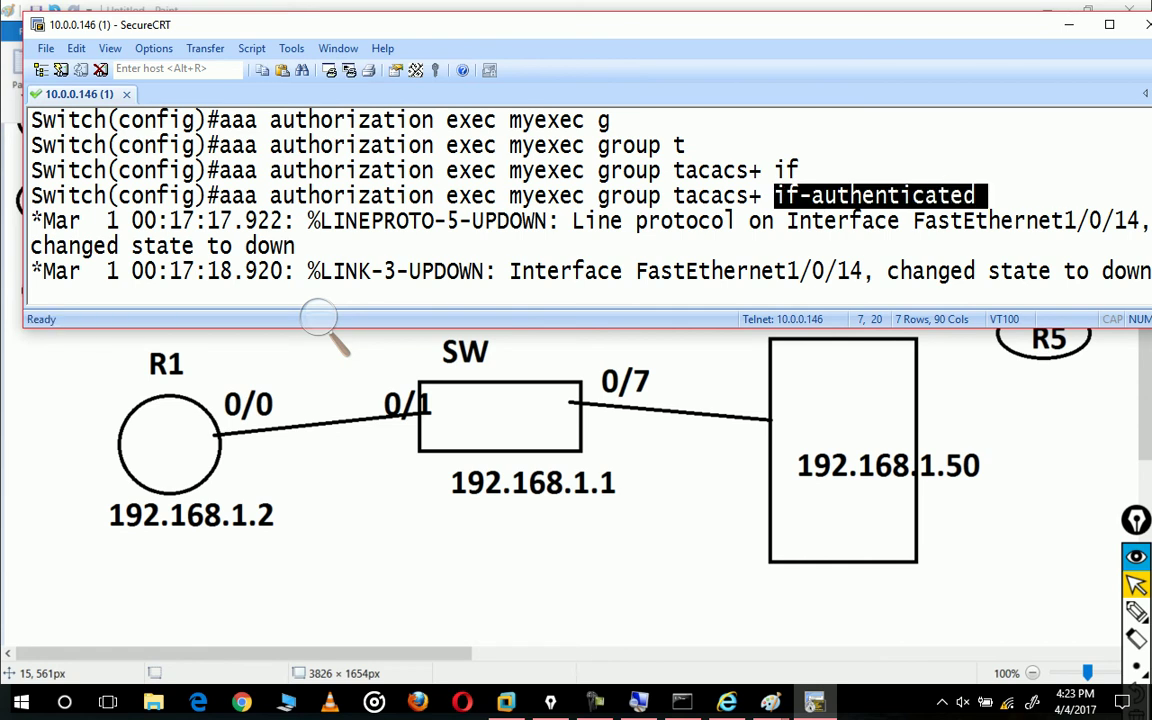
Re-run aaa authentication login myauthen group tacacs+ without the trailing space
{"action": "key", "text": "Up"}
{"action": "key", "text": "Up"}
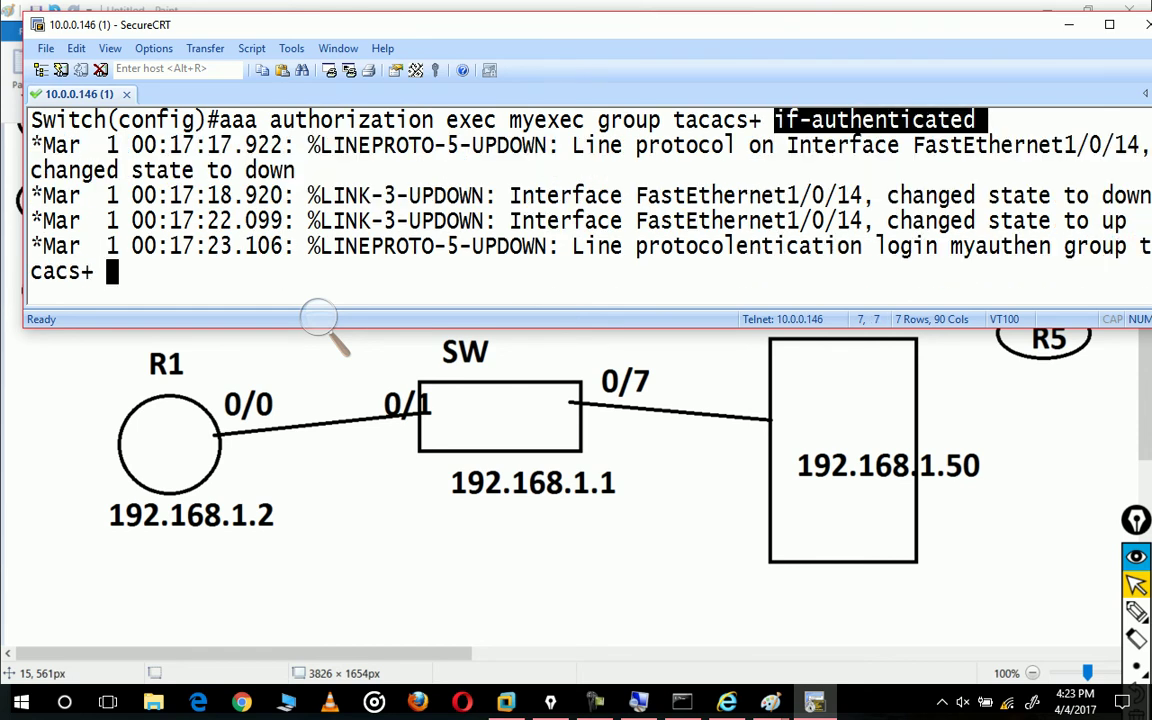
{"action": "key", "text": "BackSpace"}
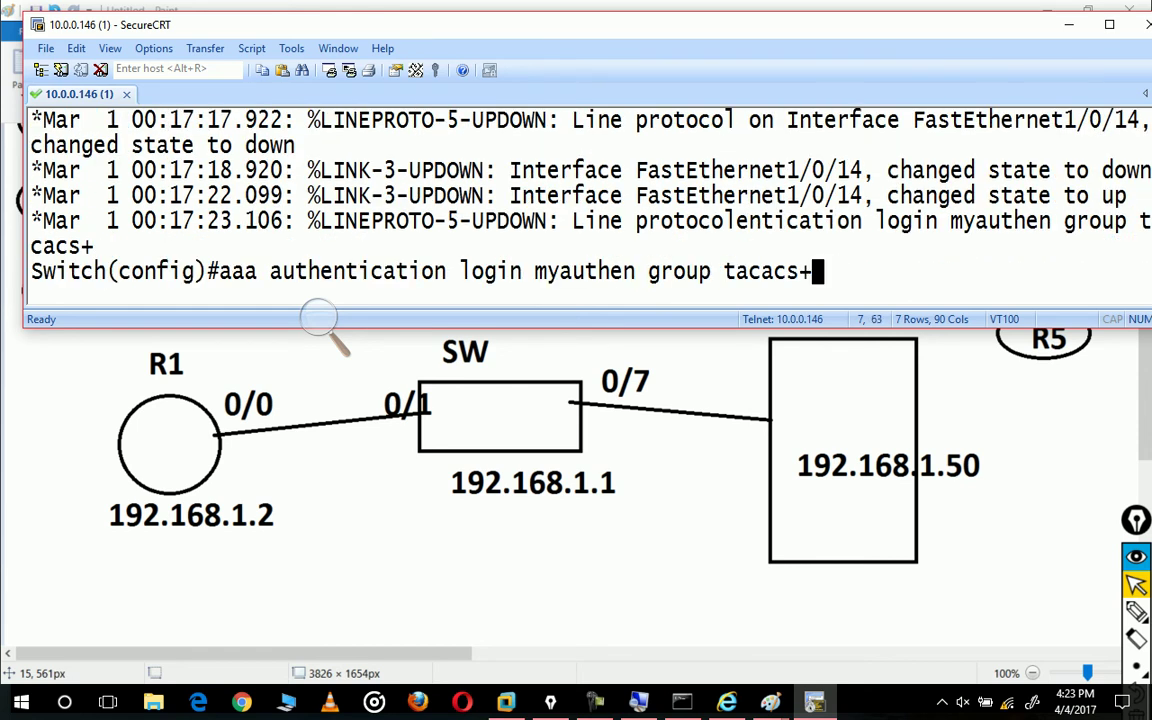
{"action": "key", "text": "Return"}
Configure aaa authorization exec myexe group tacacs+
{"action": "type", "text": "aaa autho"}
{"action": "key", "text": "Tab"}
{"action": "type", "text": "ex"}
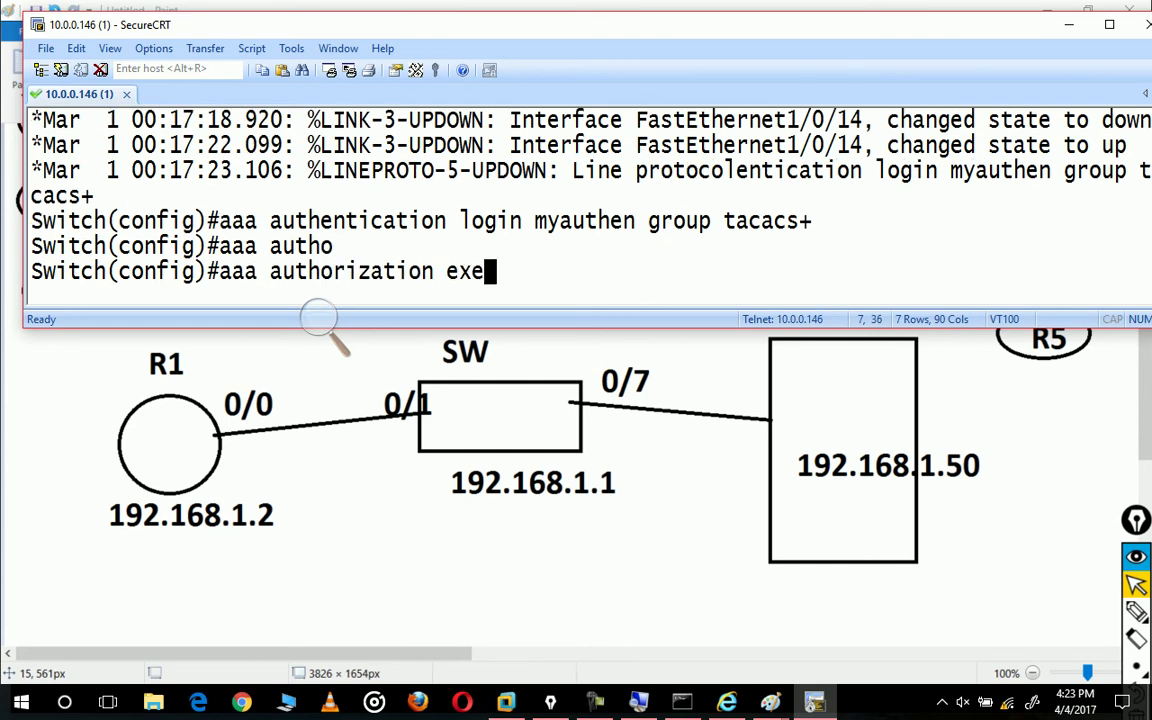
{"action": "type", "text": "e"}
{"action": "key", "text": "Tab"}
{"action": "type", "text": "mya"}
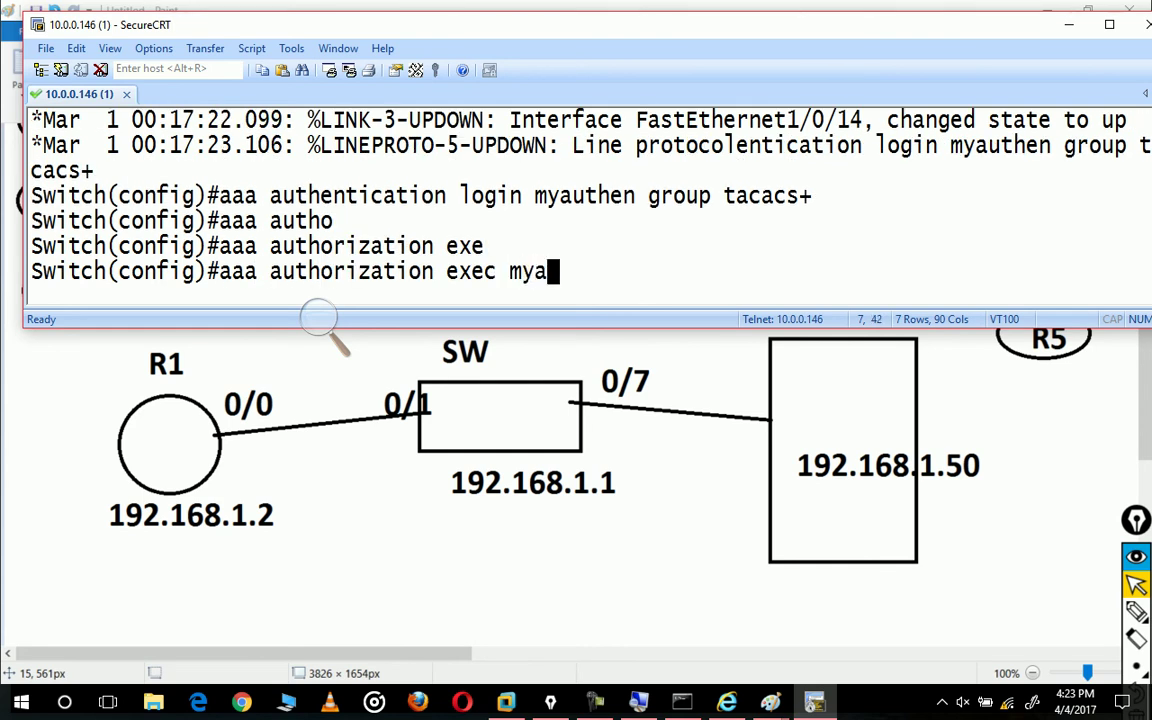
{"action": "type", "text": "uxe g"}
{"action": "key", "text": "Tab"}
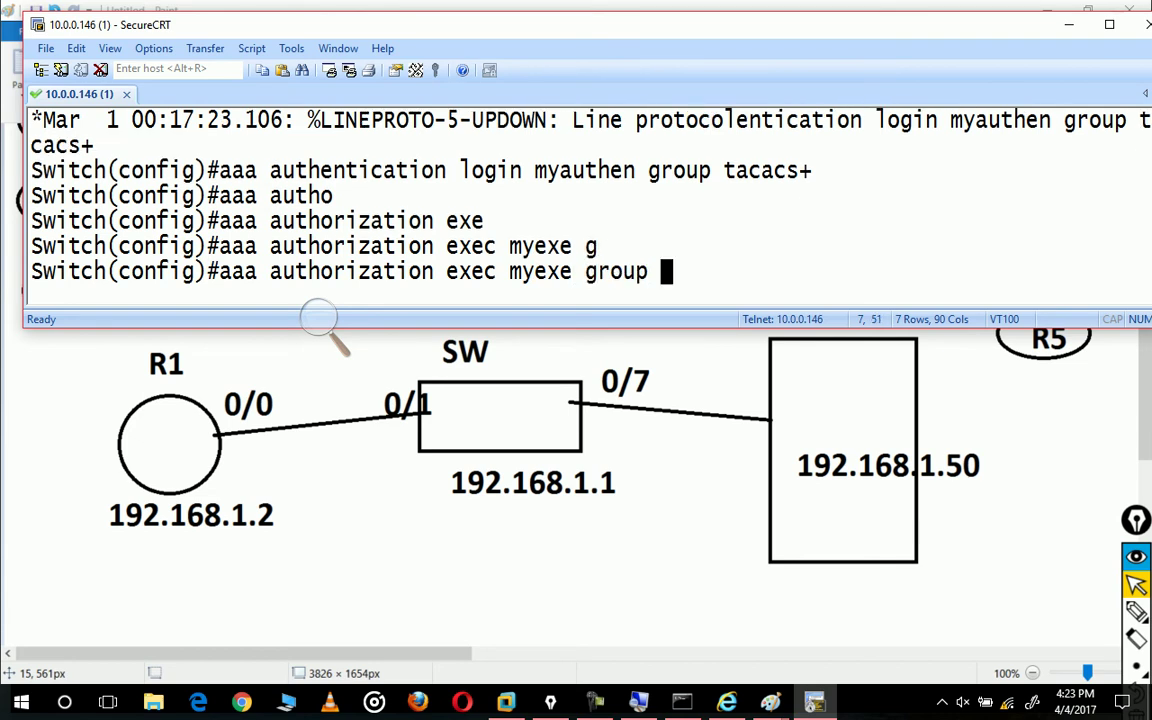
{"action": "type", "text": "t"}
{"action": "key", "text": "Tab"}
{"action": "key", "text": "Return"}
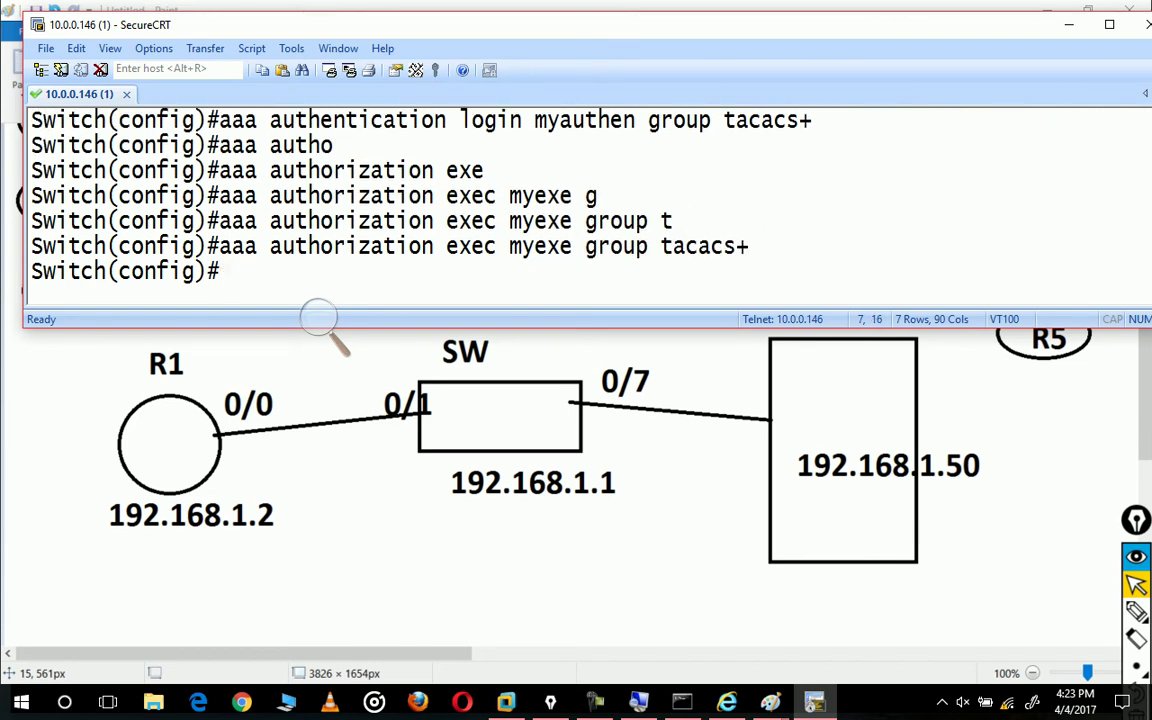
Configure aaa authorization commands 0 mycommand group tacacs+
{"action": "type", "text": "aaa autho"}
{"action": "key", "text": "Tab"}
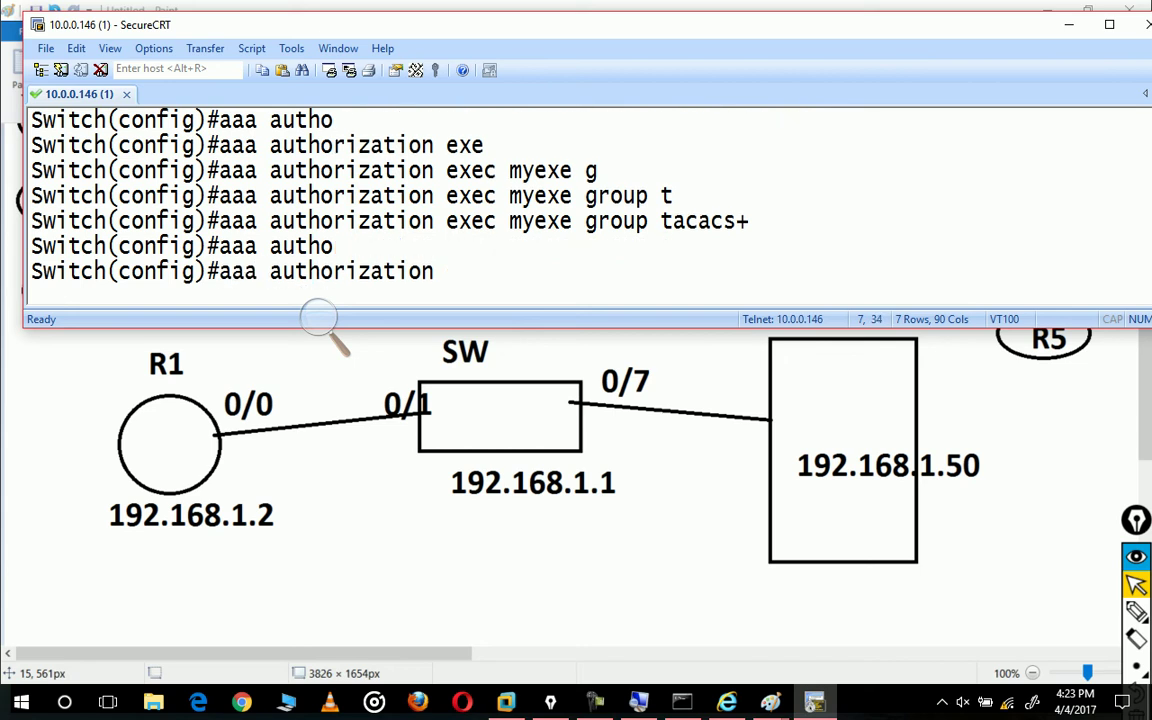
{"action": "type", "text": "com"}
{"action": "key", "text": "Tab"}
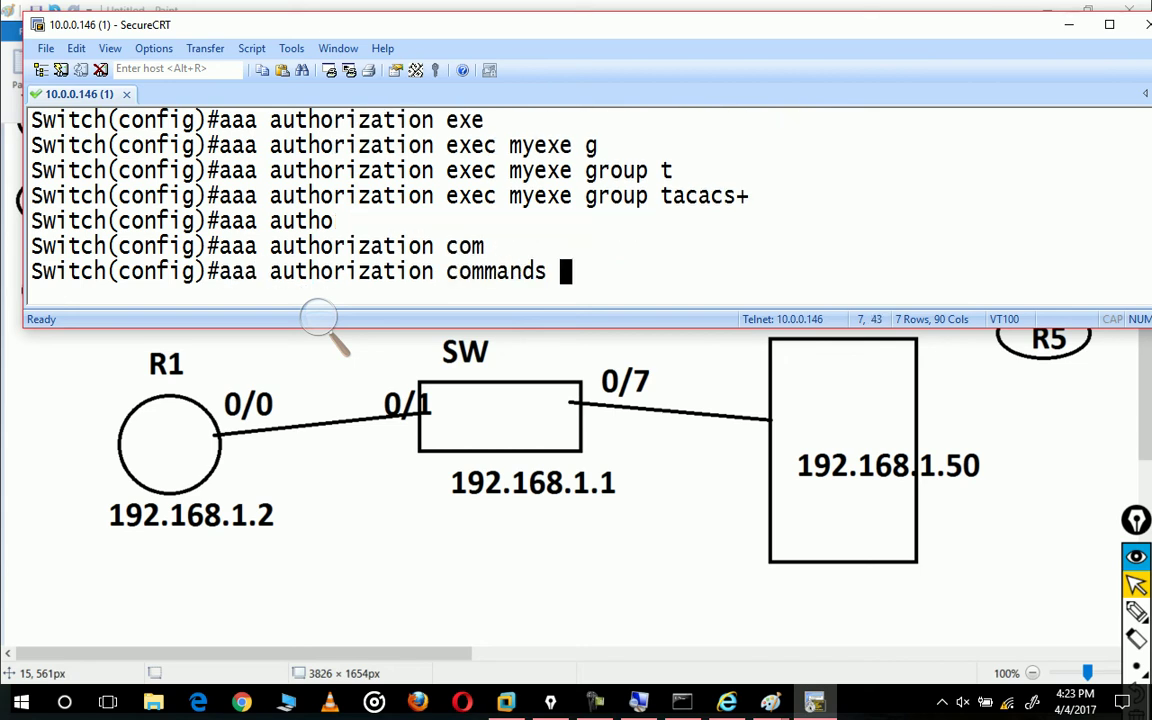
{"action": "type", "text": "0 "}
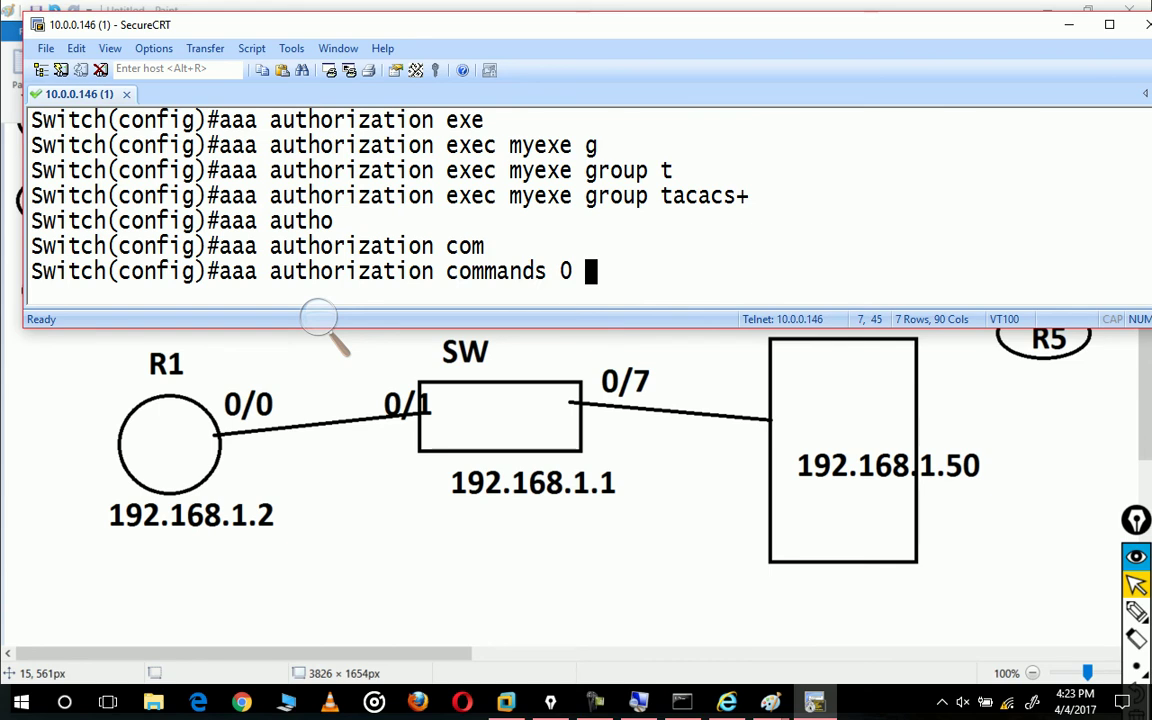
{"action": "type", "text": "my"}
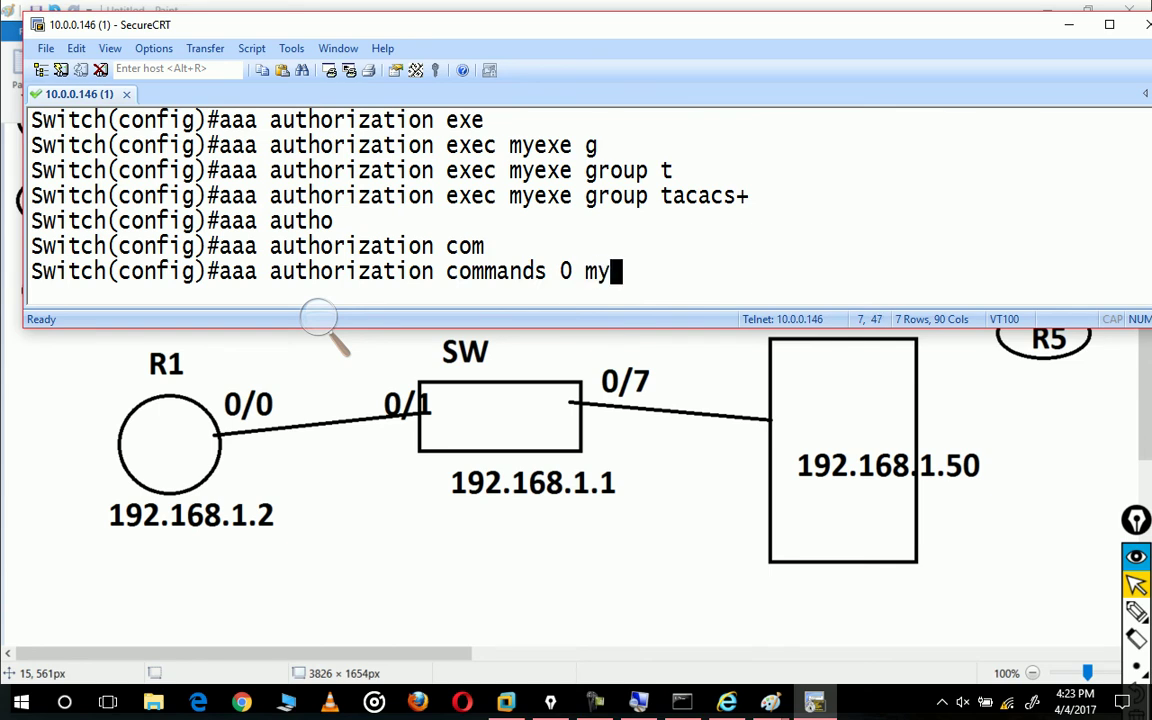
{"action": "type", "text": "command g"}
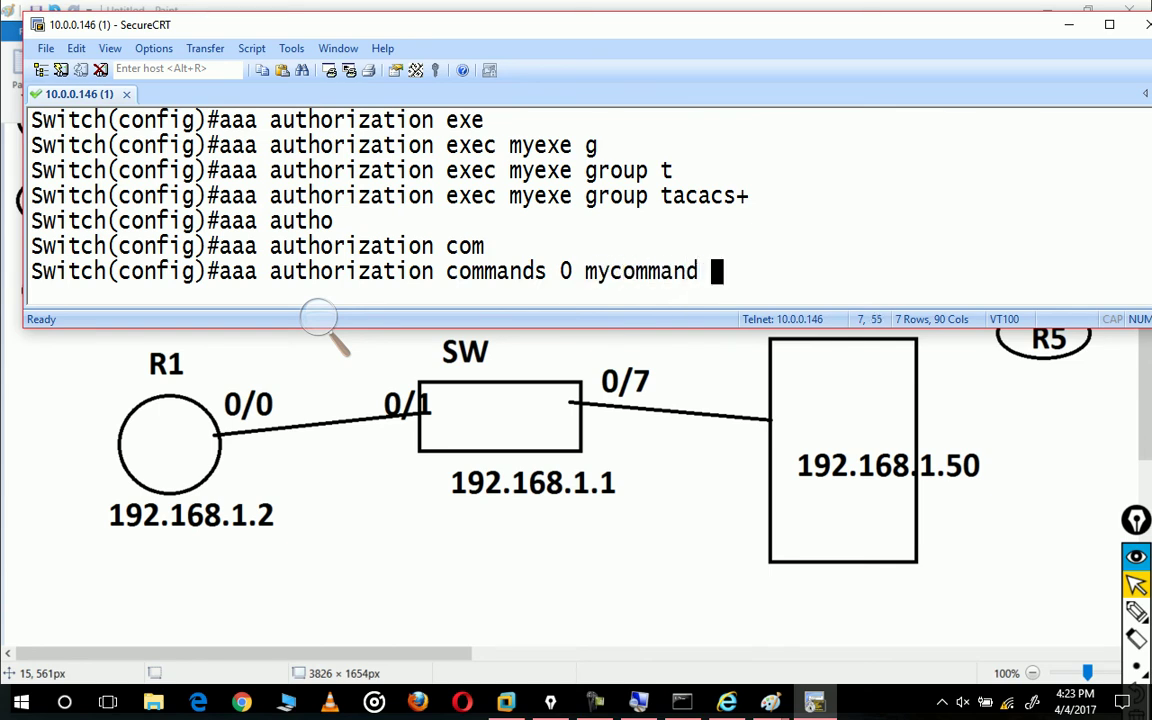
{"action": "key", "text": "Tab"}
{"action": "type", "text": "t"}
{"action": "key", "text": "Tab"}
{"action": "key", "text": "Return"}
Repeat the mycommand authorization for privilege levels 1 and 15
{"action": "key", "text": "Up"}
{"action": "key", "text": "Left"}
{"action": "key", "text": "Left"}
{"action": "key", "text": "Left"}
{"action": "key", "text": "Left"}
{"action": "key", "text": "Left"}
{"action": "key", "text": "Left"}
{"action": "key", "text": "Left"}
{"action": "key", "text": "Left"}
{"action": "key", "text": "Left"}
{"action": "key", "text": "Left"}
{"action": "key", "text": "Left"}
{"action": "key", "text": "Left"}
{"action": "key", "text": "Left"}
{"action": "key", "text": "Left"}
{"action": "key", "text": "Left"}
{"action": "key", "text": "Left"}
{"action": "key", "text": "Left"}
{"action": "key", "text": "Left"}
{"action": "key", "text": "Left"}
{"action": "key", "text": "Left"}
{"action": "key", "text": "Right"}
{"action": "key", "text": "Right"}
{"action": "key", "text": "Delete"}
{"action": "type", "text": "1"}
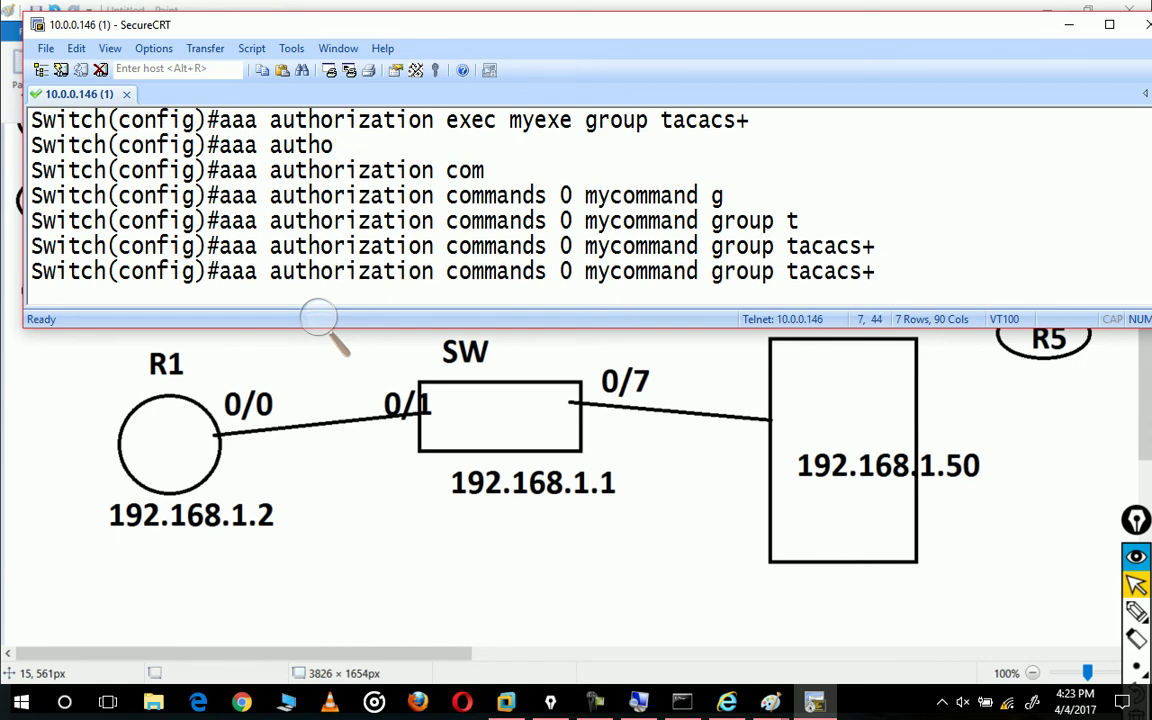
{"action": "key", "text": "Return"}
{"action": "key", "text": "Up"}
{"action": "key", "text": "Left"}
{"action": "key", "text": "Left"}
{"action": "key", "text": "Left"}
{"action": "key", "text": "Left"}
{"action": "key", "text": "Left"}
{"action": "key", "text": "Left"}
{"action": "key", "text": "Left"}
{"action": "key", "text": "Left"}
{"action": "key", "text": "Left"}
{"action": "key", "text": "Left"}
{"action": "key", "text": "Left"}
{"action": "key", "text": "Left"}
{"action": "key", "text": "Left"}
{"action": "key", "text": "Left"}
{"action": "key", "text": "Left"}
{"action": "key", "text": "Left"}
{"action": "key", "text": "Left"}
{"action": "key", "text": "Left"}
{"action": "key", "text": "Left"}
{"action": "key", "text": "Left"}
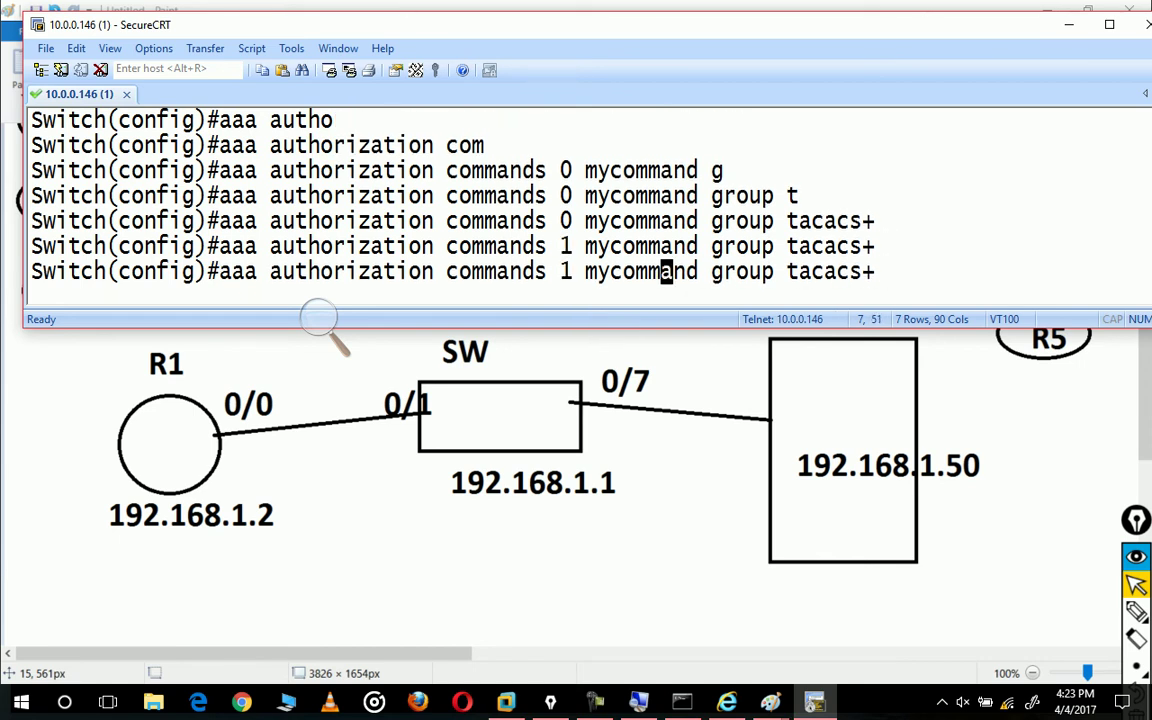
{"action": "type", "text": "5"}
{"action": "key", "text": "Return"}
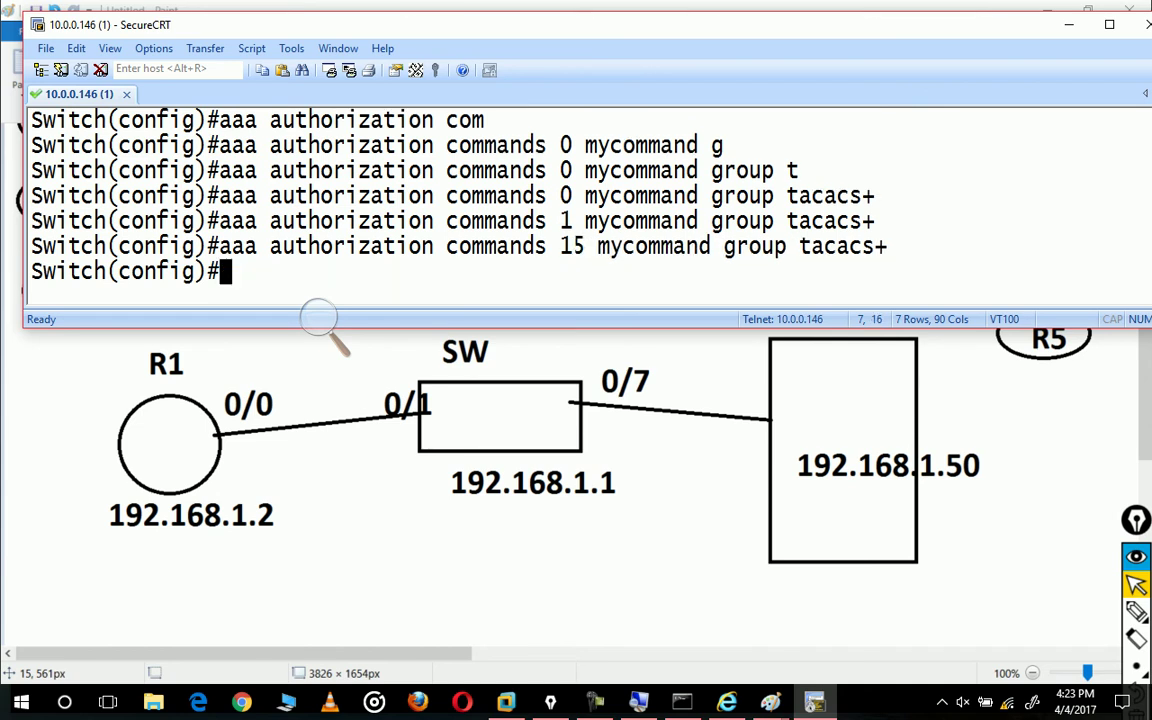
Begin an aaa authentication enable command, then erase it unfinished
{"action": "type", "text": "aaa authe"}
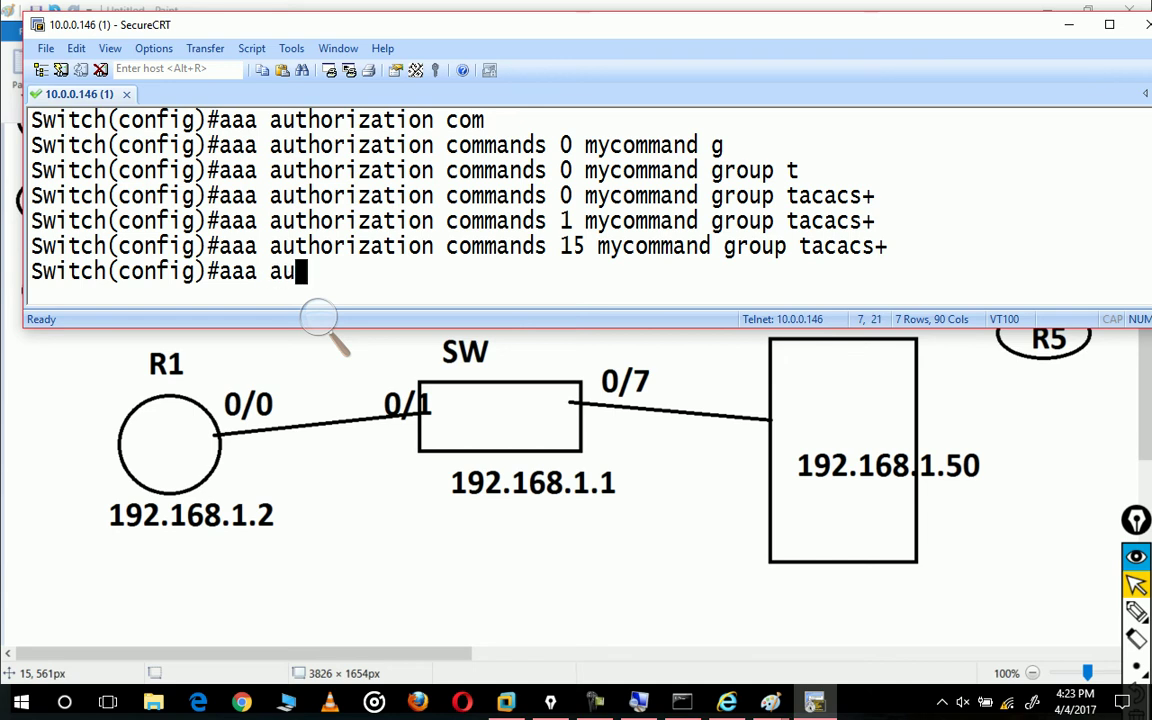
{"action": "key", "text": "Tab"}
{"action": "type", "text": "en"}
{"action": "key", "text": "Tab"}
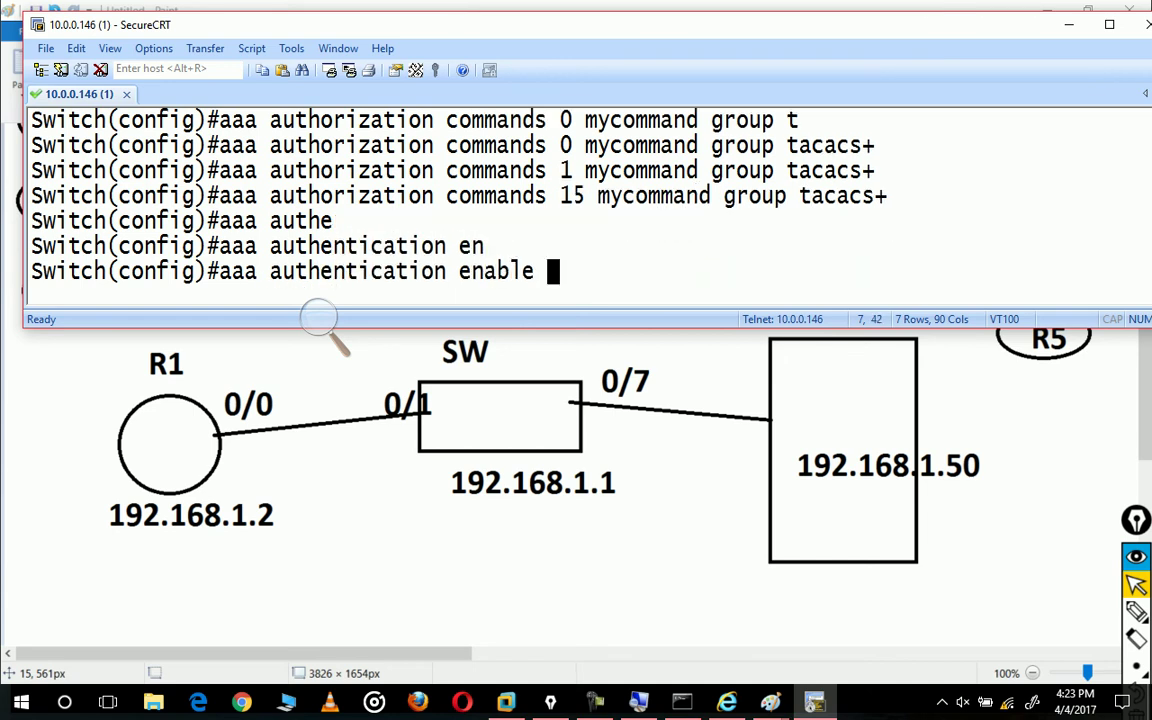
{"action": "key", "text": "BackSpace"}
{"action": "key", "text": "BackSpace"}
{"action": "key", "text": "BackSpace"}
{"action": "key", "text": "BackSpace"}
{"action": "key", "text": "BackSpace"}
{"action": "key", "text": "BackSpace"}
{"action": "key", "text": "BackSpace"}
{"action": "key", "text": "BackSpace"}
{"action": "key", "text": "BackSpace"}
{"action": "key", "text": "BackSpace"}
{"action": "key", "text": "BackSpace"}
{"action": "key", "text": "BackSpace"}
{"action": "key", "text": "BackSpace"}
{"action": "key", "text": "BackSpace"}
{"action": "key", "text": "BackSpace"}
{"action": "key", "text": "BackSpace"}
{"action": "key", "text": "BackSpace"}
{"action": "key", "text": "BackSpace"}
{"action": "key", "text": "BackSpace"}
{"action": "key", "text": "BackSpace"}
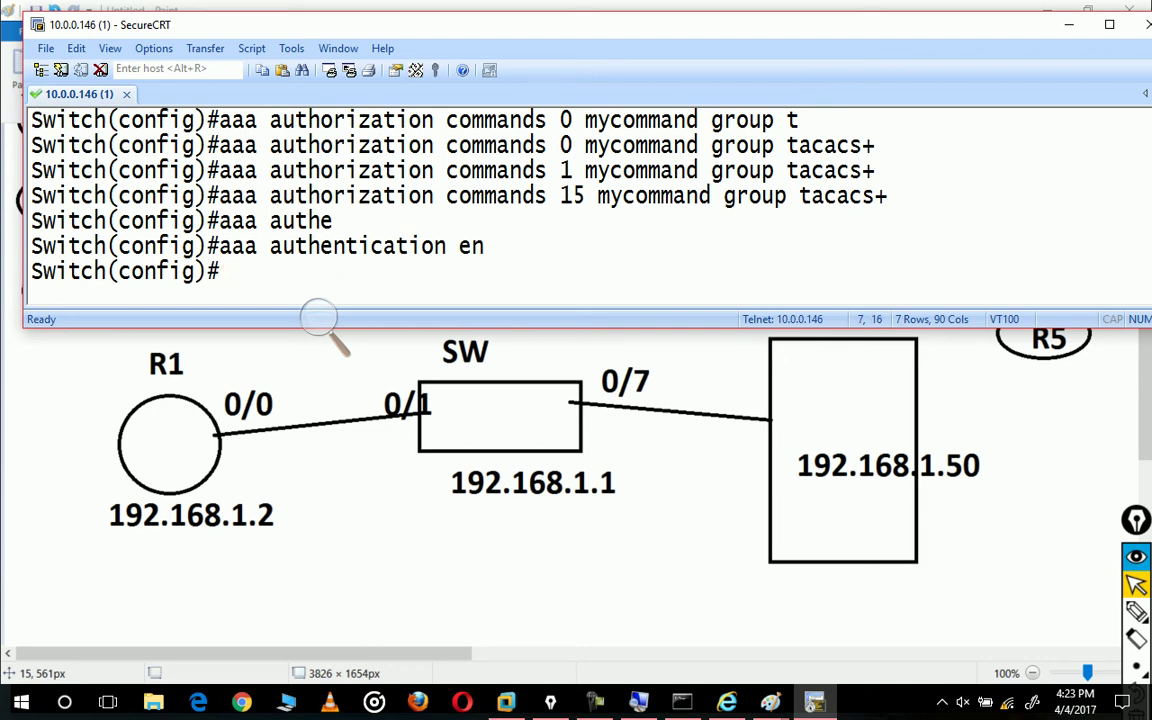
On vty lines 0 4, apply login authentication myauthen and exec authorization myexec
{"action": "type", "text": "line "}
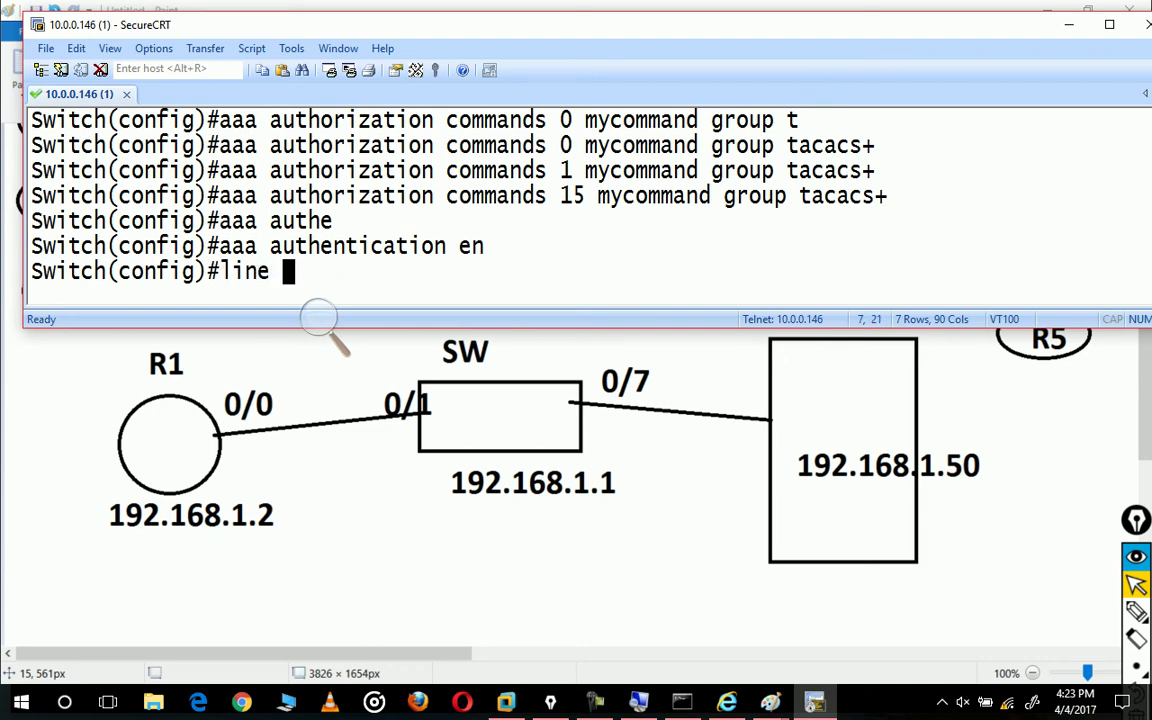
{"action": "type", "text": "vty 0 4"}
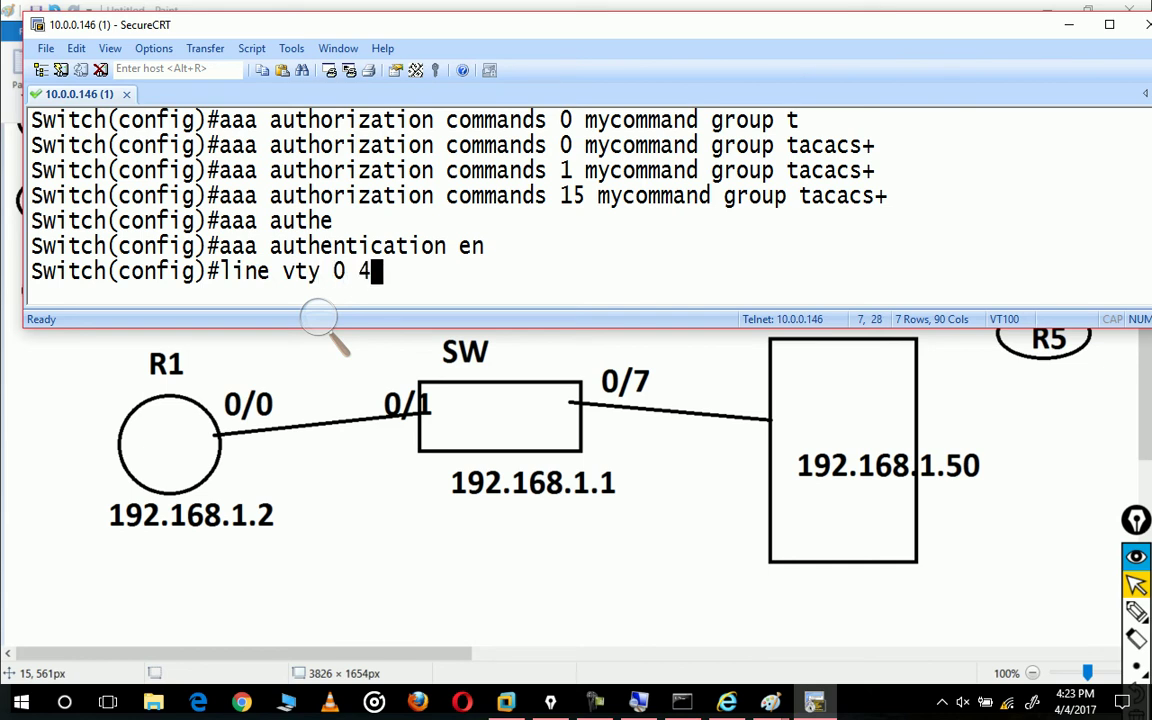
{"action": "key", "text": "Return"}
{"action": "type", "text": "login au"}
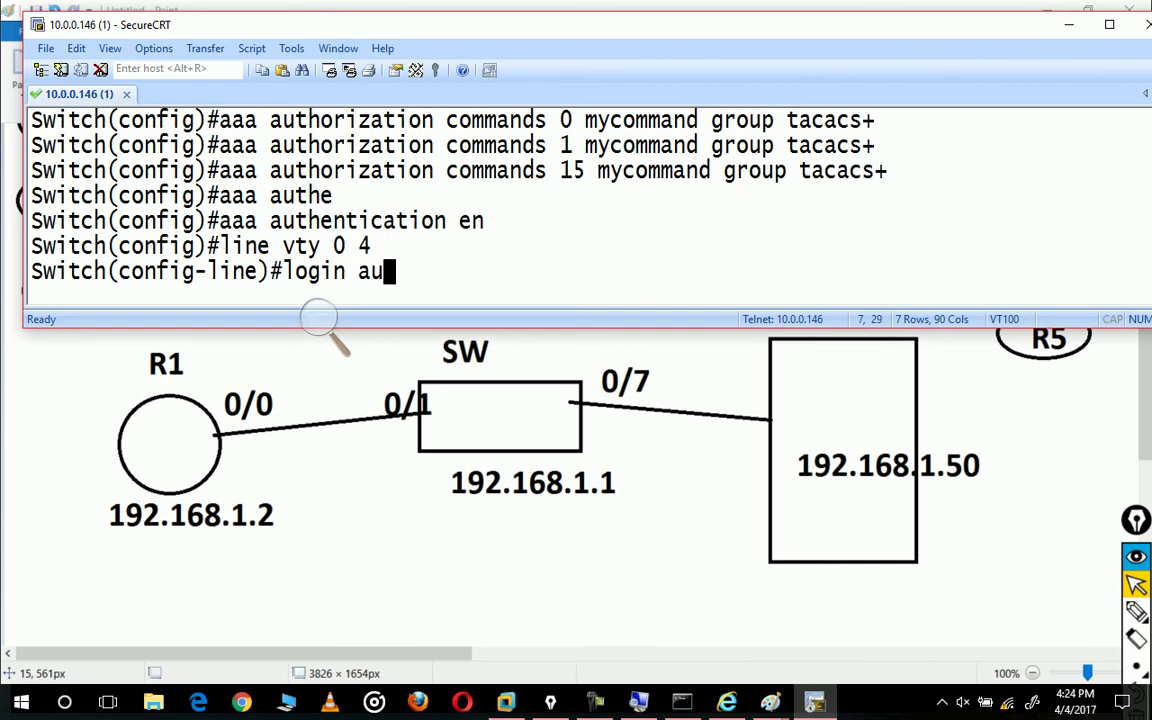
{"action": "key", "text": "Tab"}
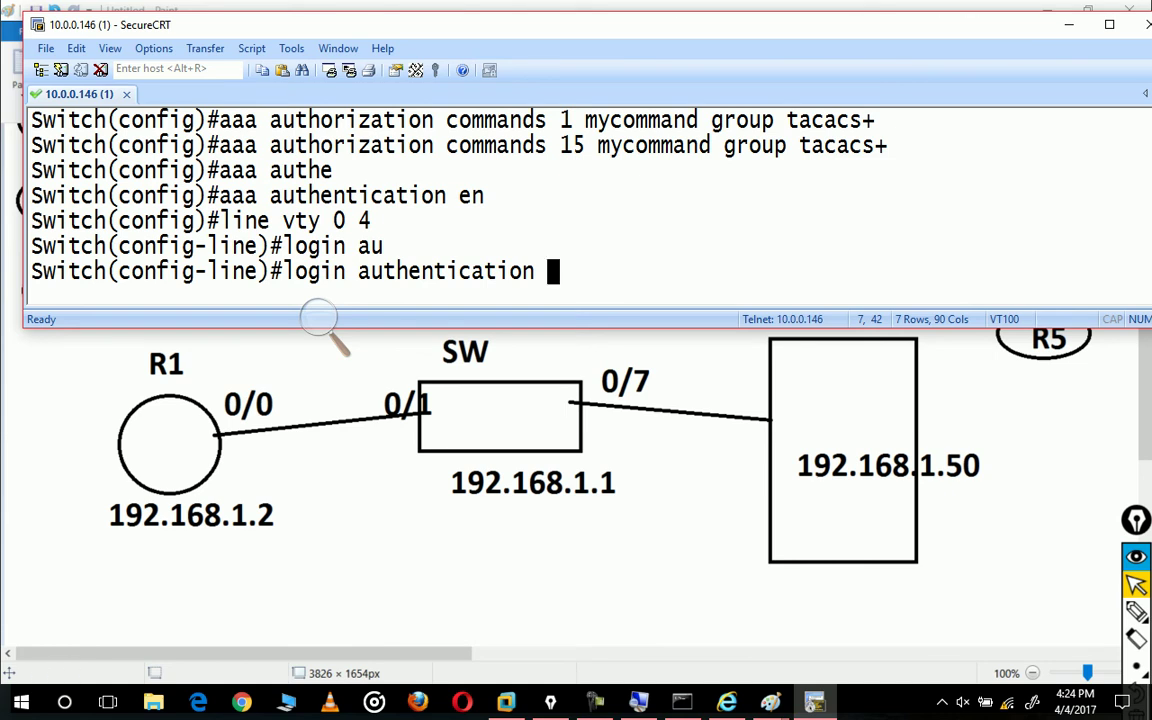
{"action": "left_click_drag", "start_coordinate": [320, 327], "coordinate": [320, 590]}
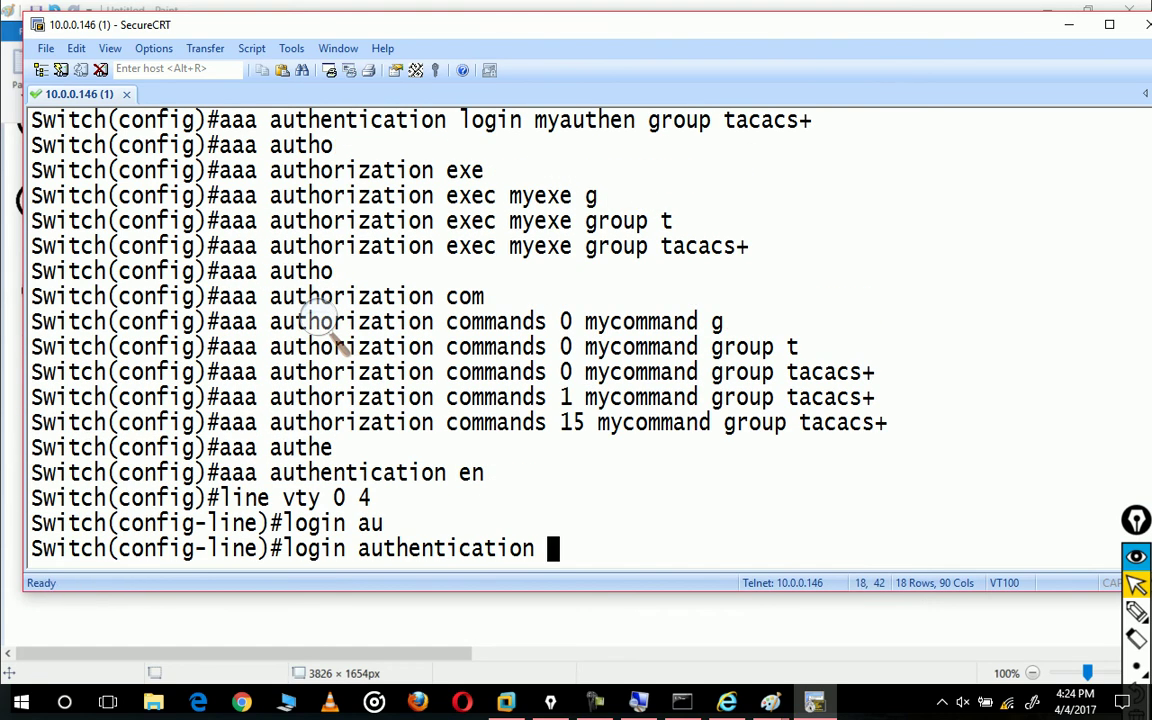
{"action": "type", "text": "myauthen"}
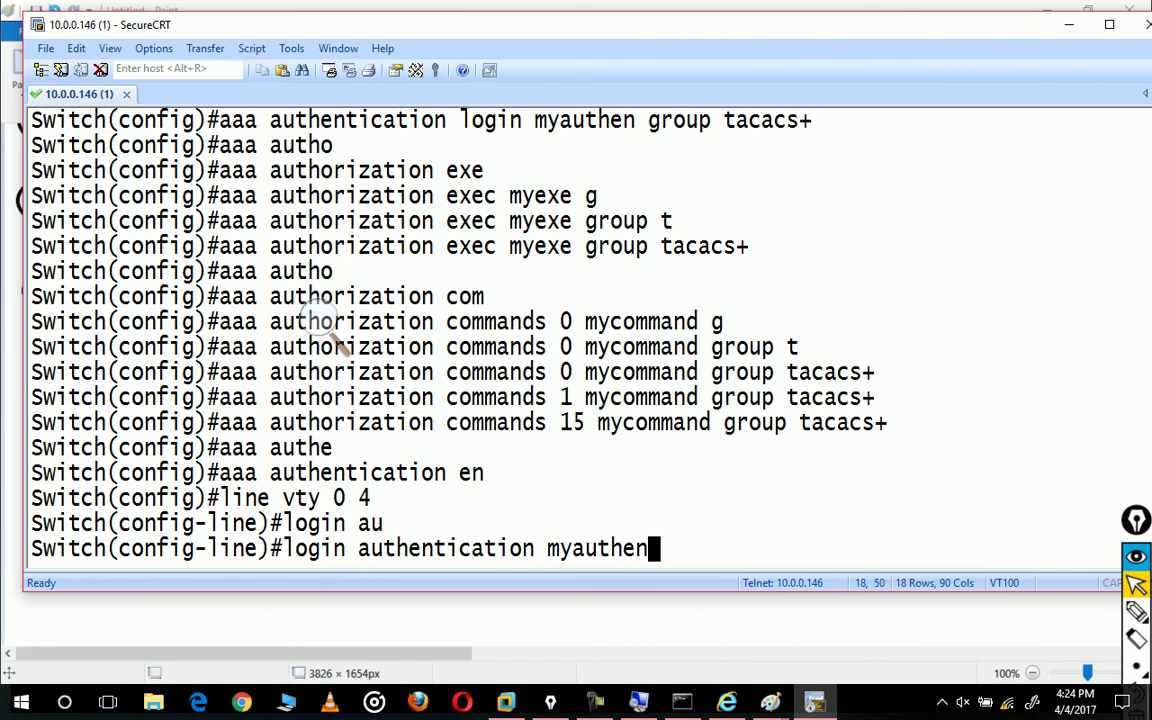
{"action": "key", "text": "Return"}
{"action": "type", "text": "autho"}
{"action": "key", "text": "Tab"}
{"action": "type", "text": "exe"}
{"action": "key", "text": "Tab"}
{"action": "type", "text": "myexec"}
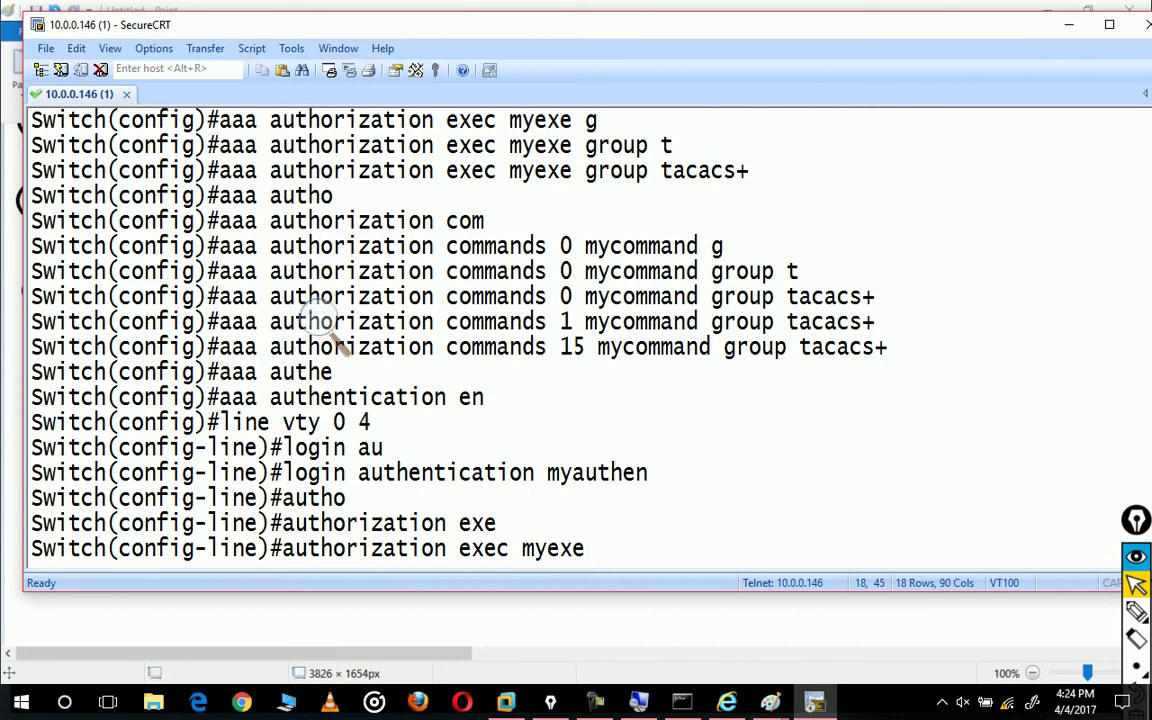
{"action": "key", "text": "Return"}
Apply command authorization list mycommand to privilege levels 0, 1 and 15 on the vty lines
{"action": "type", "text": "auth"}
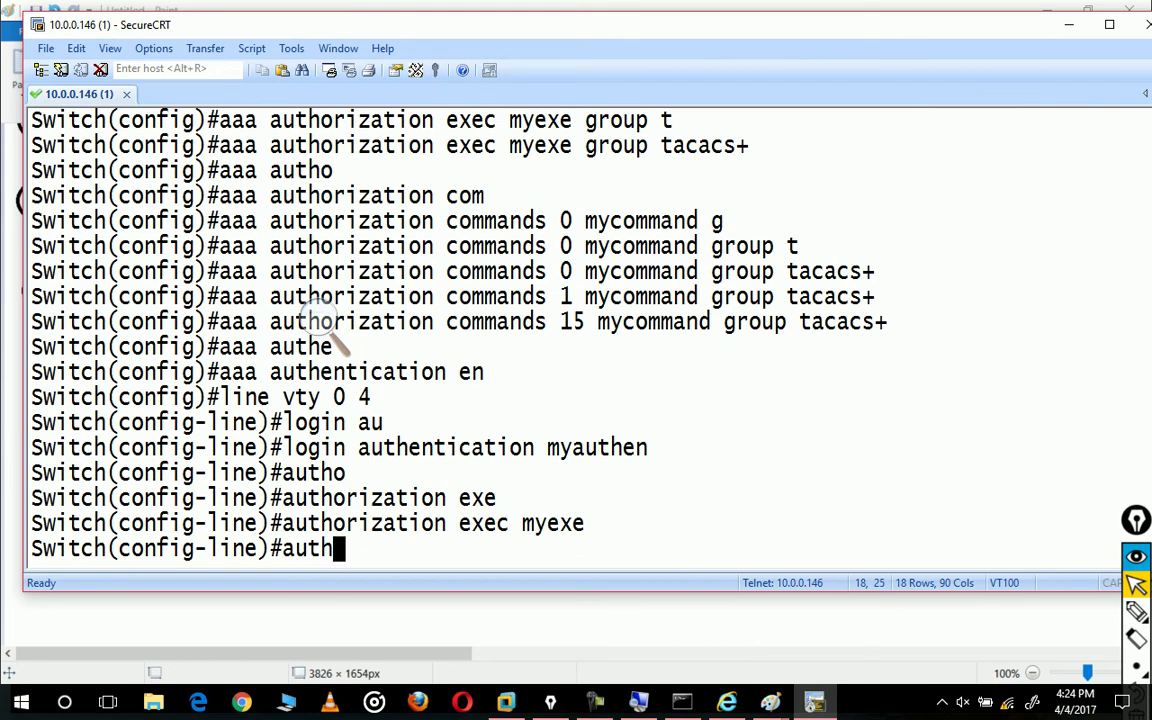
{"action": "type", "text": "o"}
{"action": "key", "text": "Tab"}
{"action": "type", "text": "com"}
{"action": "key", "text": "Tab"}
{"action": "type", "text": "0 mym"}
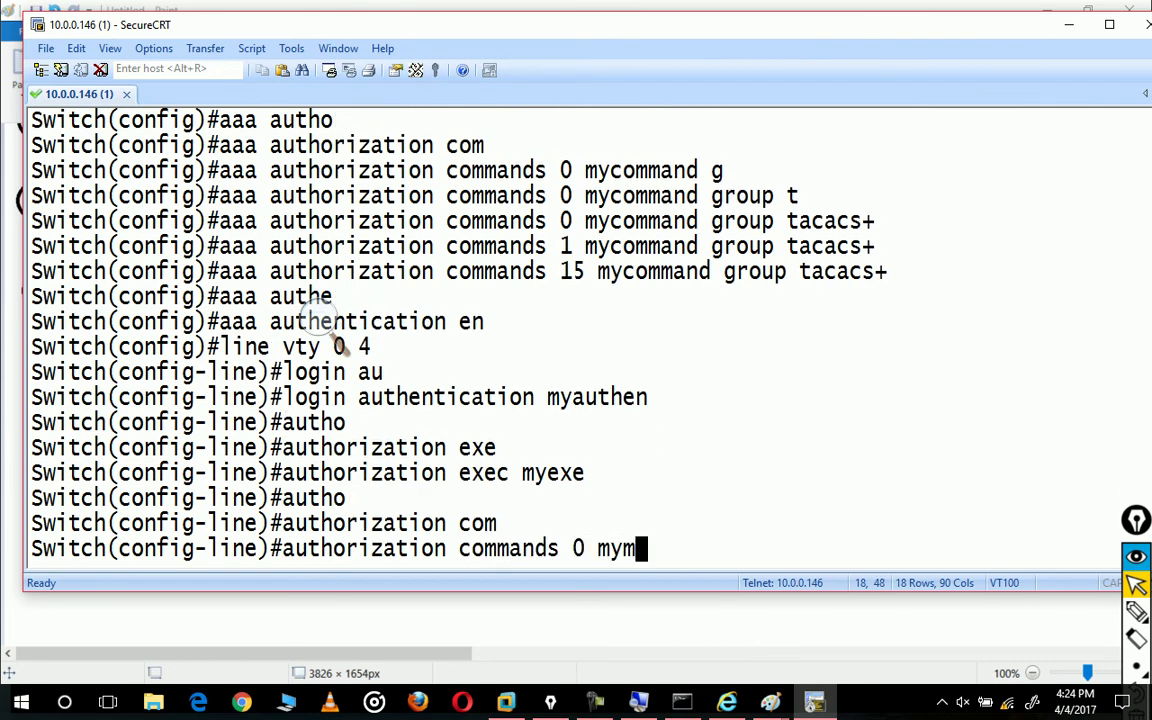
{"action": "key", "text": "BackSpace"}
{"action": "type", "text": "comm"}
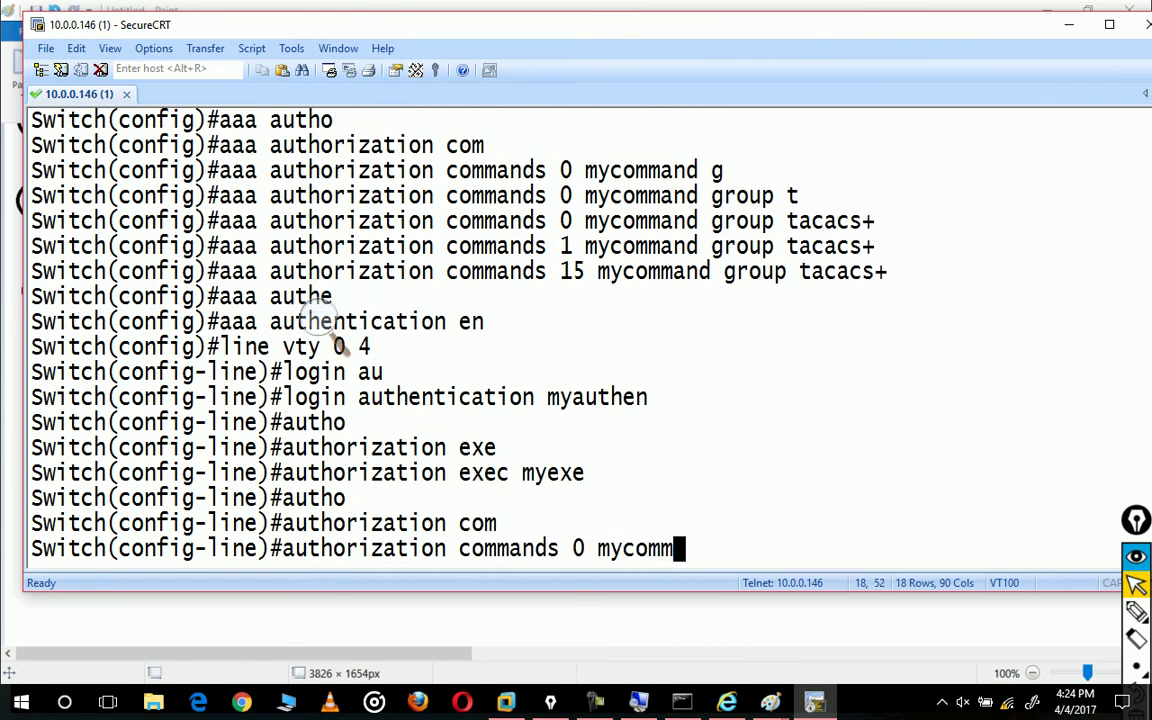
{"action": "type", "text": "d"}
{"action": "key", "text": "BackSpace"}
{"action": "type", "text": "and"}
{"action": "key", "text": "Return"}
{"action": "key", "text": "Up"}
{"action": "key", "text": "Left"}
{"action": "key", "text": "Left"}
{"action": "key", "text": "Left"}
{"action": "key", "text": "Left"}
{"action": "key", "text": "Left"}
{"action": "key", "text": "Left"}
{"action": "key", "text": "Left"}
{"action": "key", "text": "Left"}
{"action": "key", "text": "Left"}
{"action": "key", "text": "Left"}
{"action": "key", "text": "BackSpace"}
{"action": "type", "text": "1"}
{"action": "key", "text": "Return"}
{"action": "key", "text": "Up"}
{"action": "key", "text": "Left"}
{"action": "key", "text": "Left"}
{"action": "key", "text": "Left"}
{"action": "key", "text": "Left"}
{"action": "key", "text": "Left"}
{"action": "key", "text": "Left"}
{"action": "key", "text": "Left"}
{"action": "key", "text": "Left"}
{"action": "key", "text": "Left"}
{"action": "key", "text": "Left"}
{"action": "key", "text": "Left"}
{"action": "key", "text": "Left"}
{"action": "key", "text": "Right"}
{"action": "key", "text": "Right"}
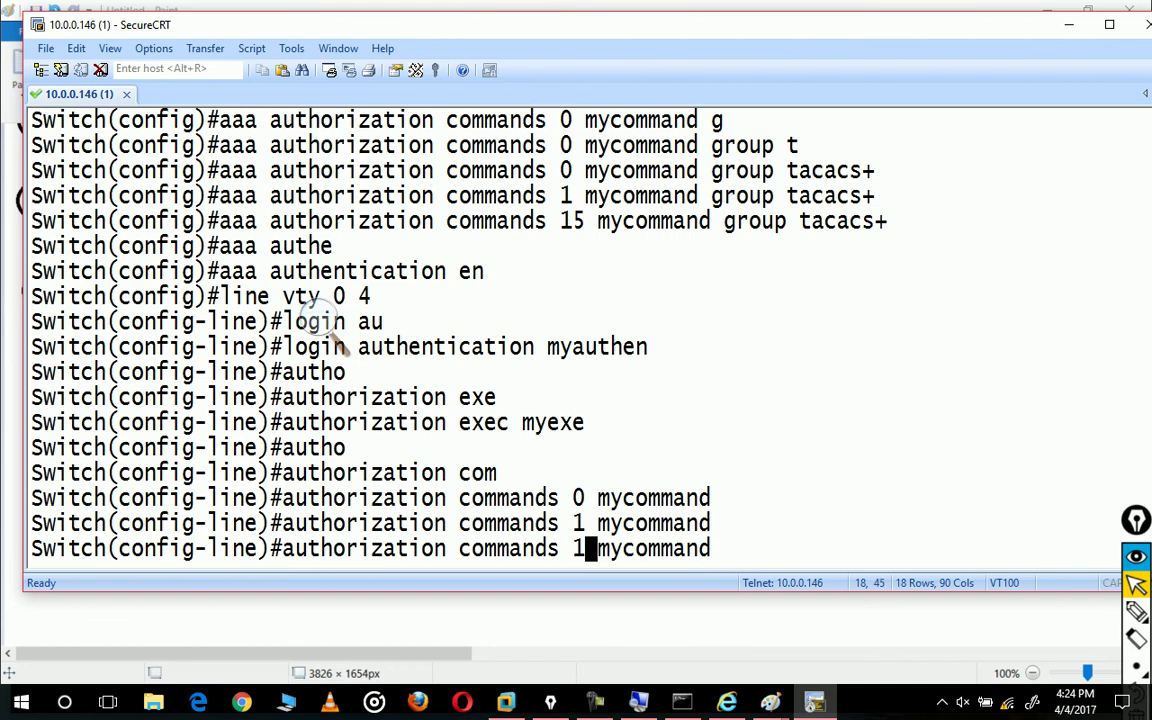
{"action": "type", "text": "5"}
{"action": "key", "text": "Return"}
Exit line configuration and list the command history with 'do show history'
{"action": "type", "text": "exit"}
{"action": "key", "text": "Return"}
{"action": "type", "text": "do show his"}
{"action": "key", "text": "Return"}
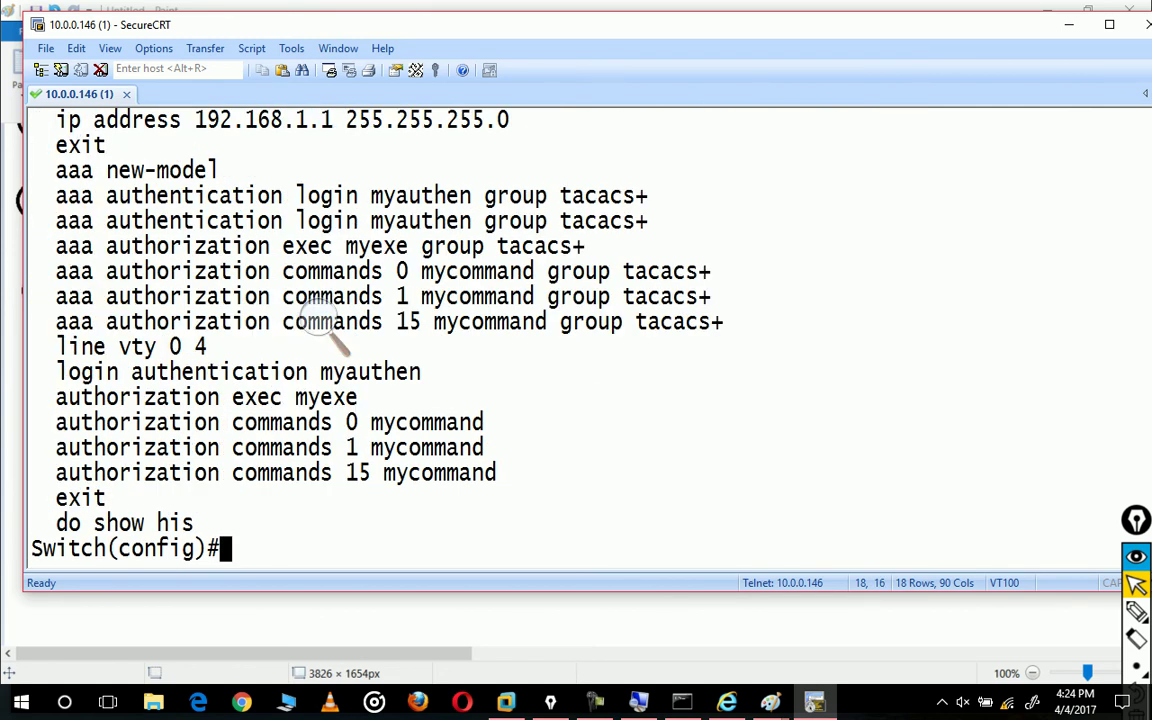
Configure TACACS+ server host 192.168.1.50 with its shared key, then bring up the Paint diagram
{"action": "type", "text": "tac"}
{"action": "key", "text": "Tab"}
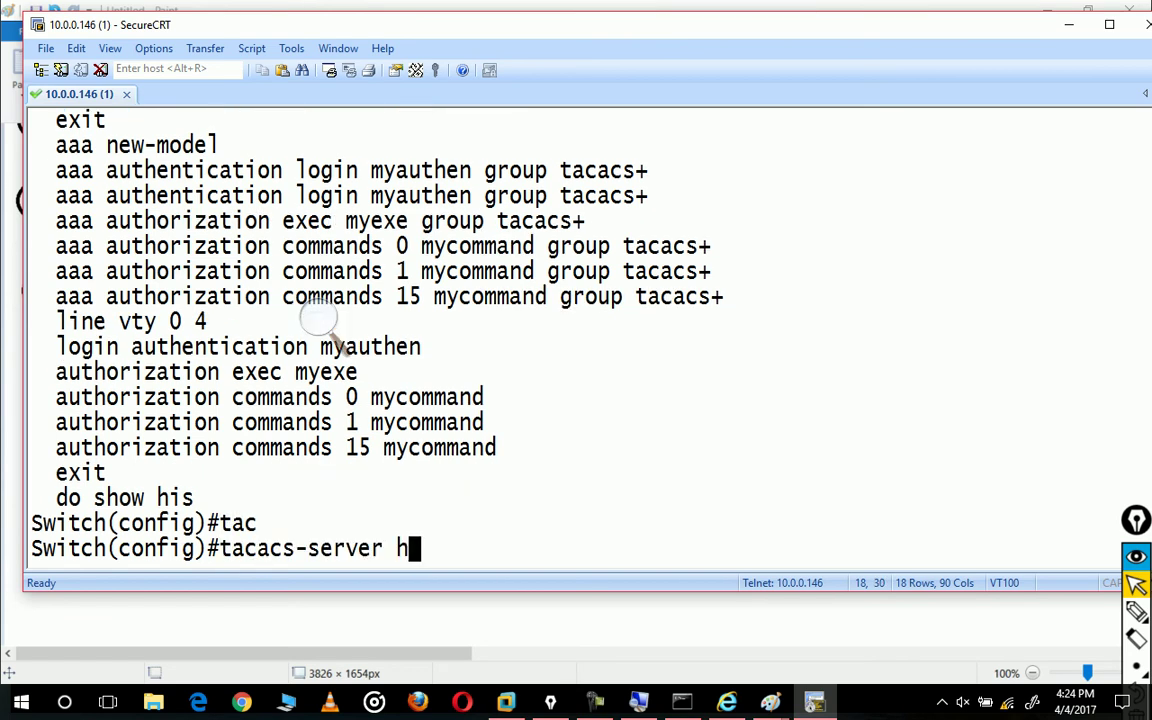
{"action": "type", "text": "ho"}
{"action": "key", "text": "Tab"}
{"action": "type", "text": "192.168.1.50 ke"}
{"action": "key", "text": "Tab"}
{"action": "key", "text": "Return"}
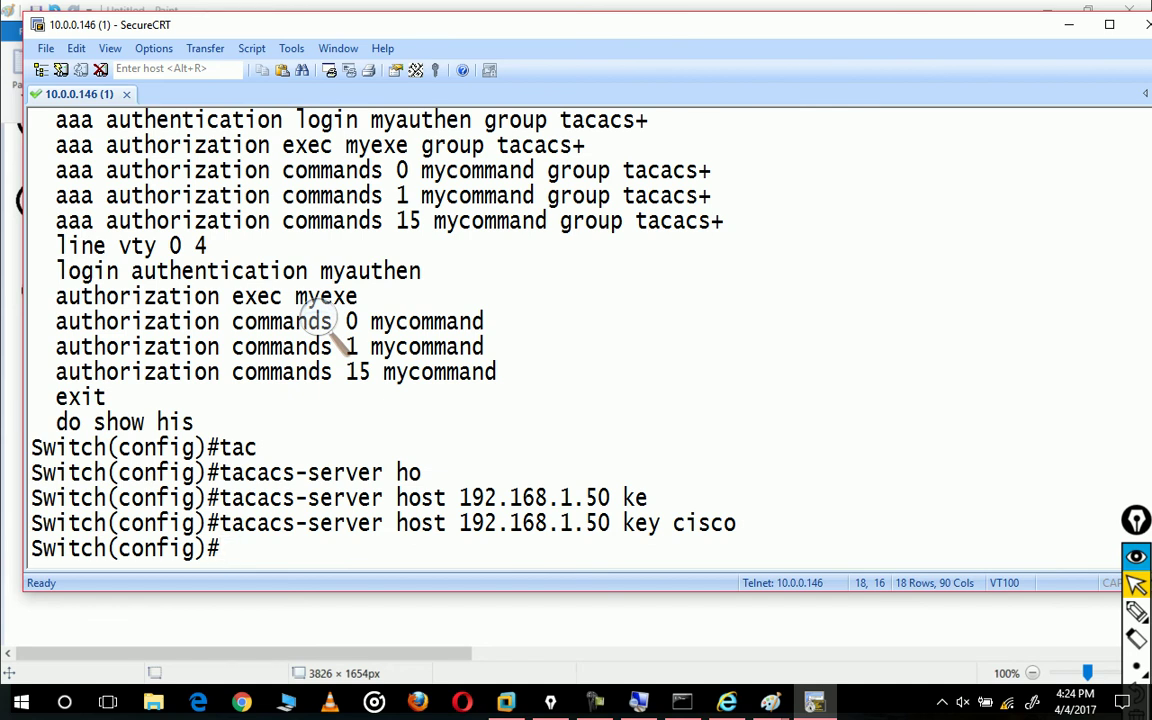
{"action": "key", "text": "alt+Tab"}
{"action": "key", "text": "alt+Tab"}
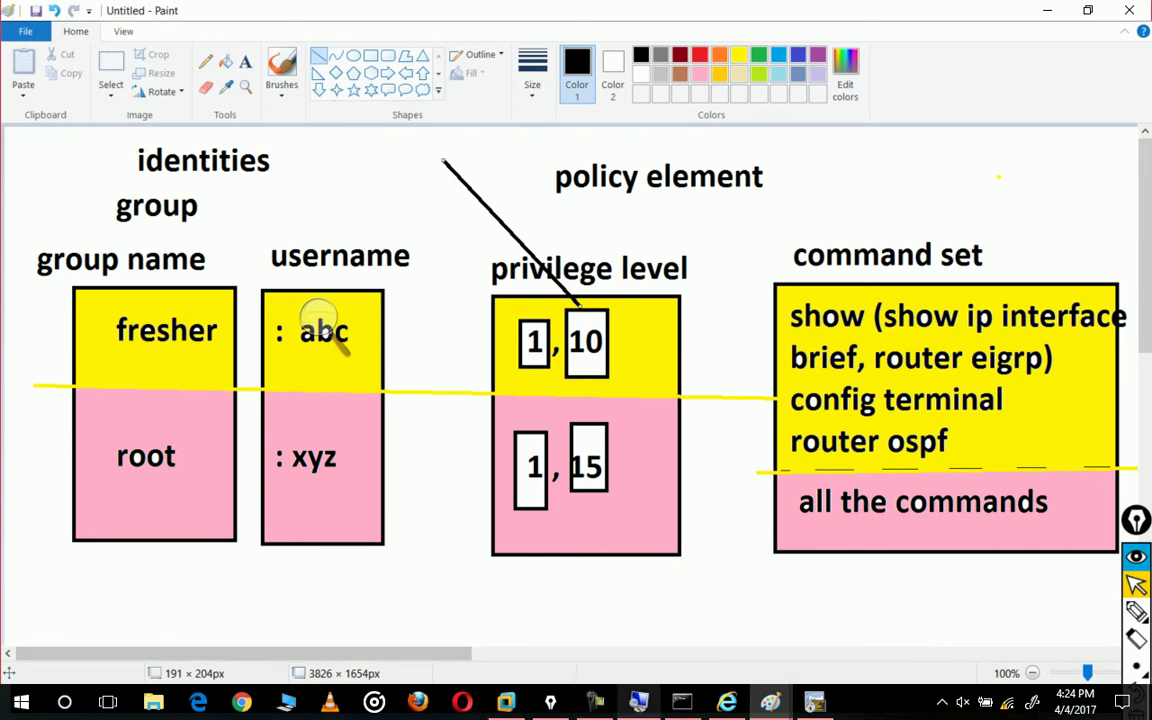
Log in to ACS with the administrator account and replace the old password with a new one
{"action": "key", "text": "alt+Tab"}
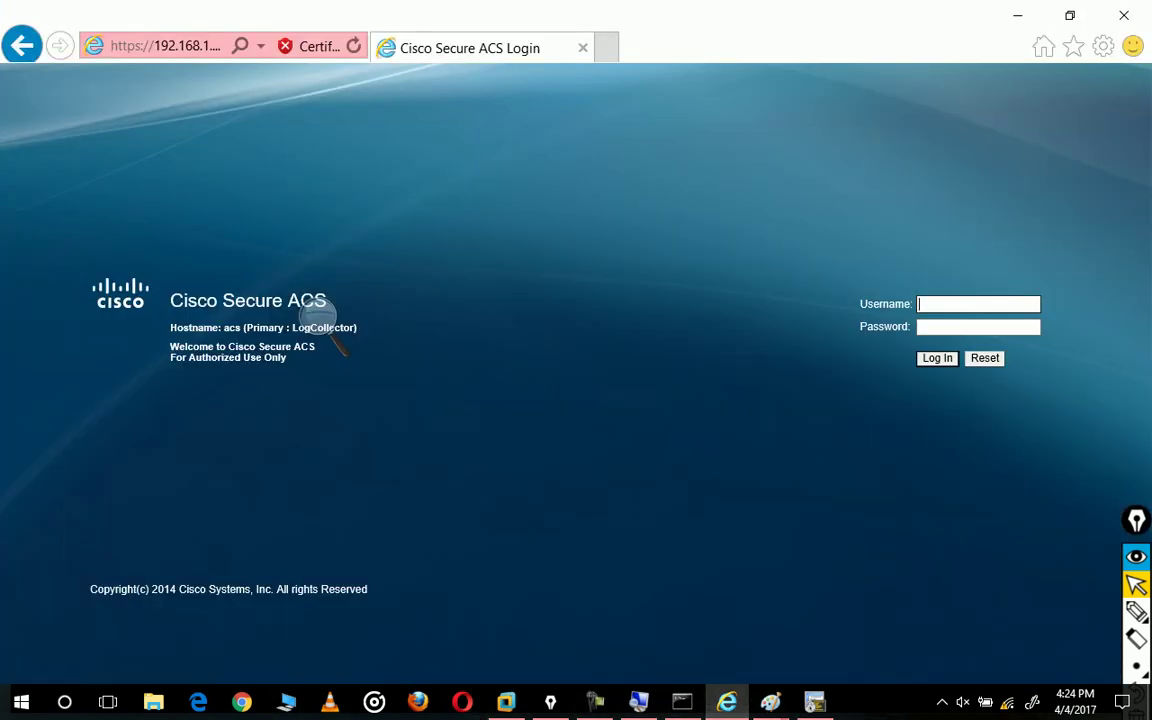
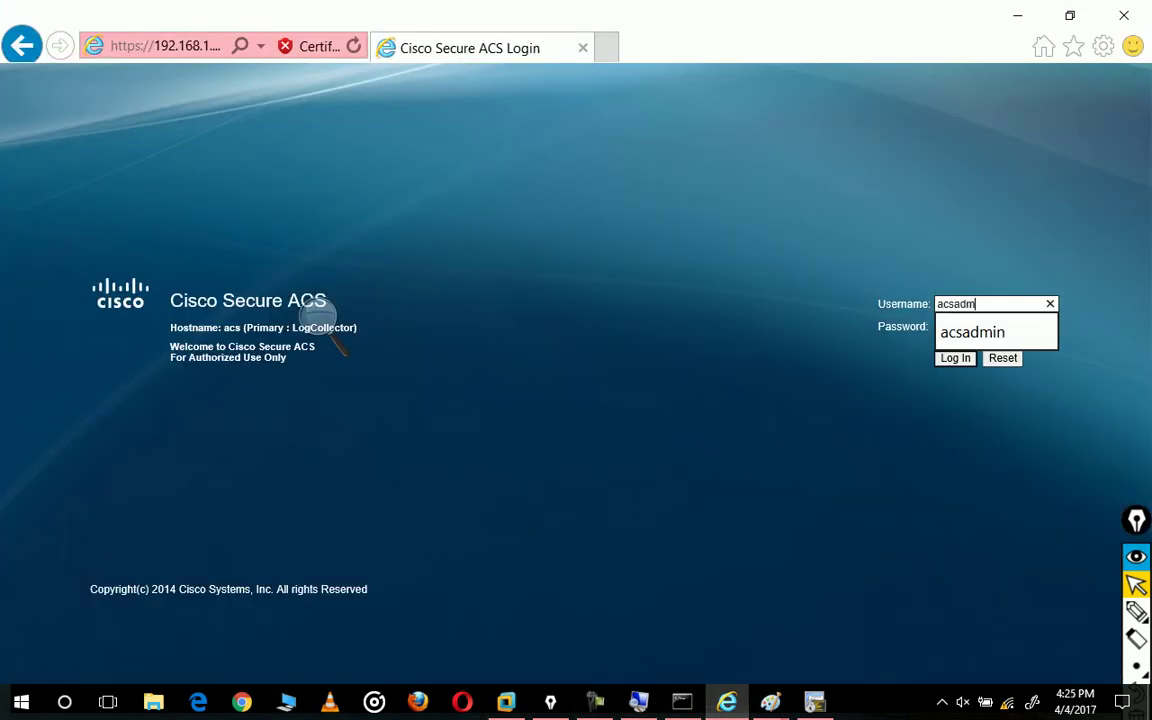
{"action": "key", "text": "Down"}
{"action": "key", "text": "Return"}
{"action": "key", "text": "Return"}
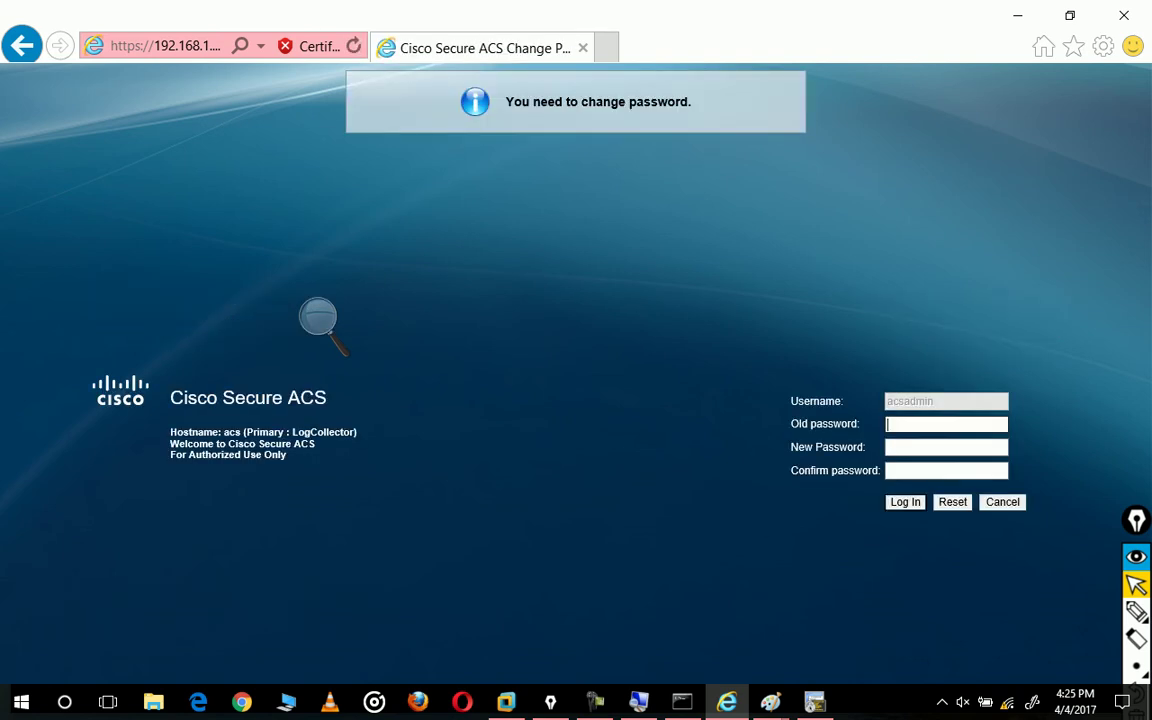
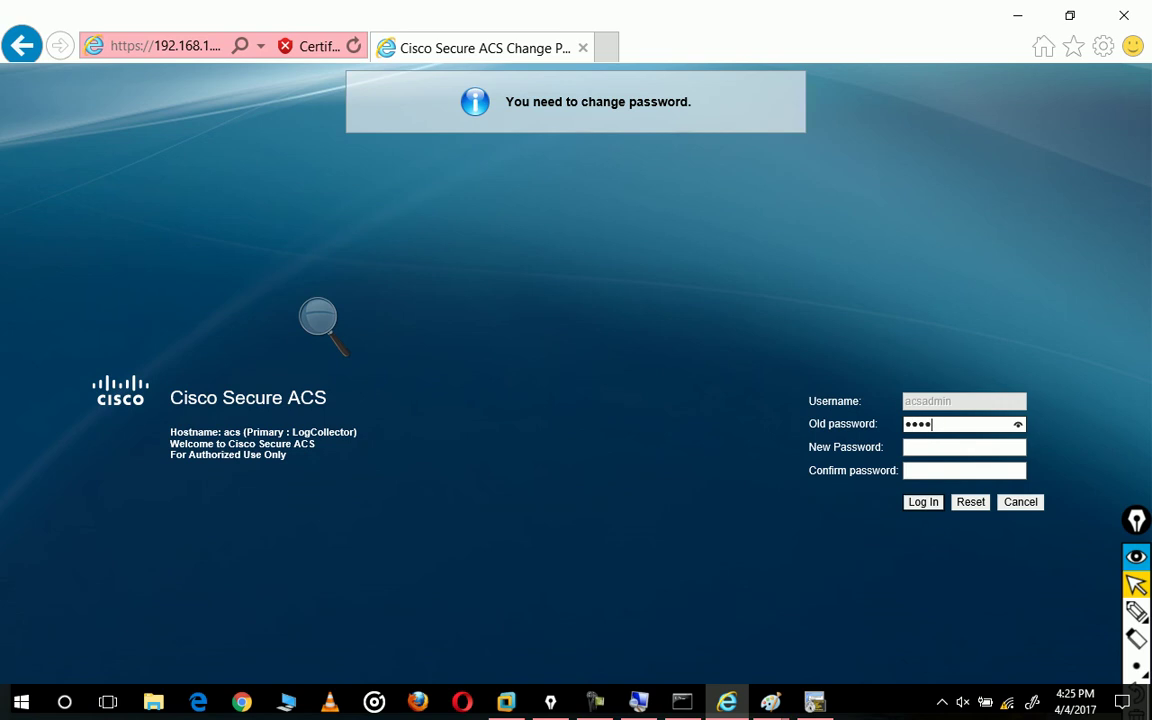
{"action": "key", "text": "Tab"}
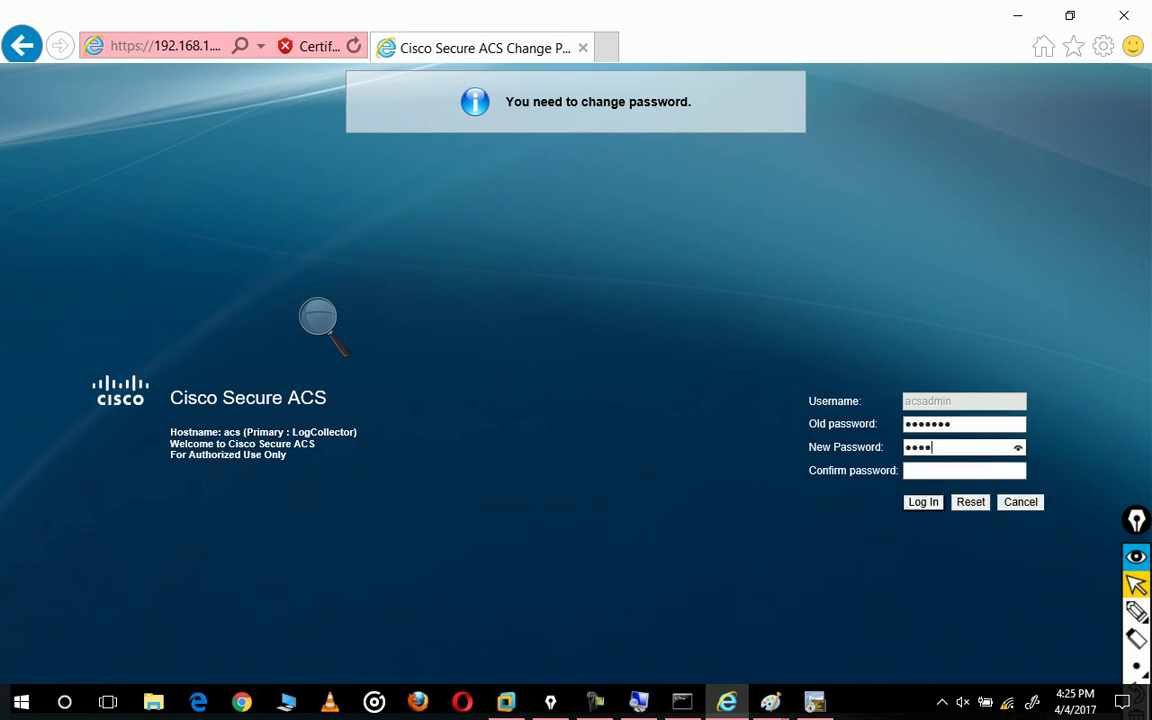
{"action": "key", "text": "Tab"}
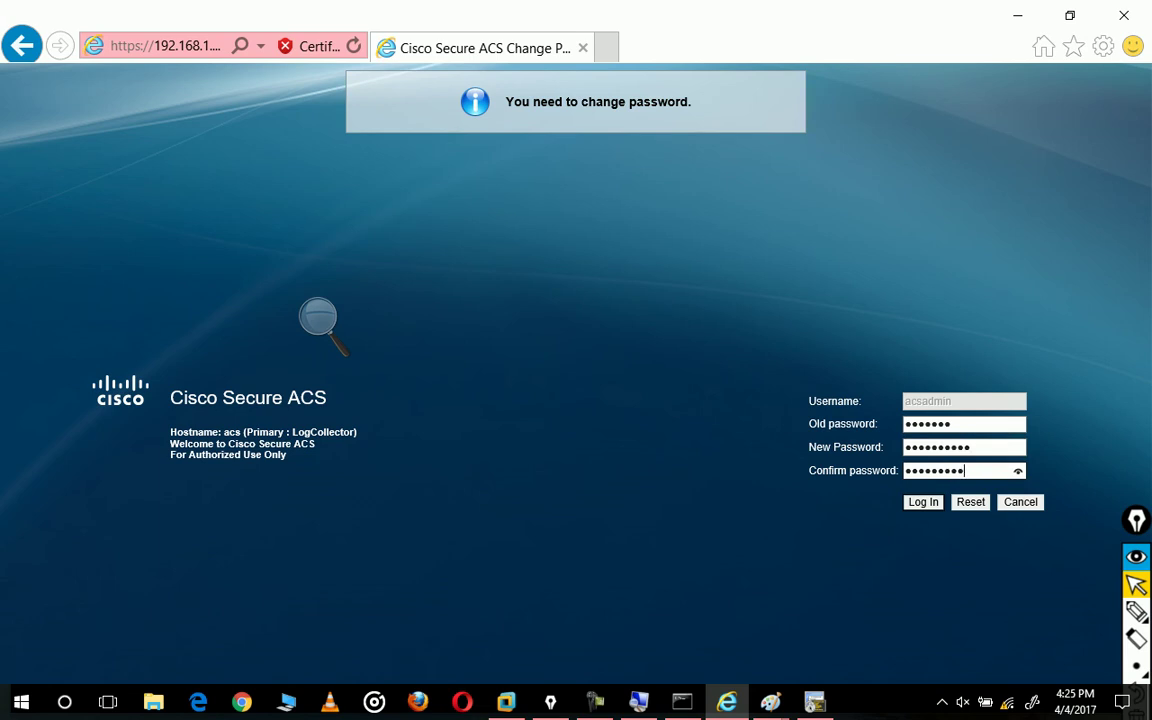
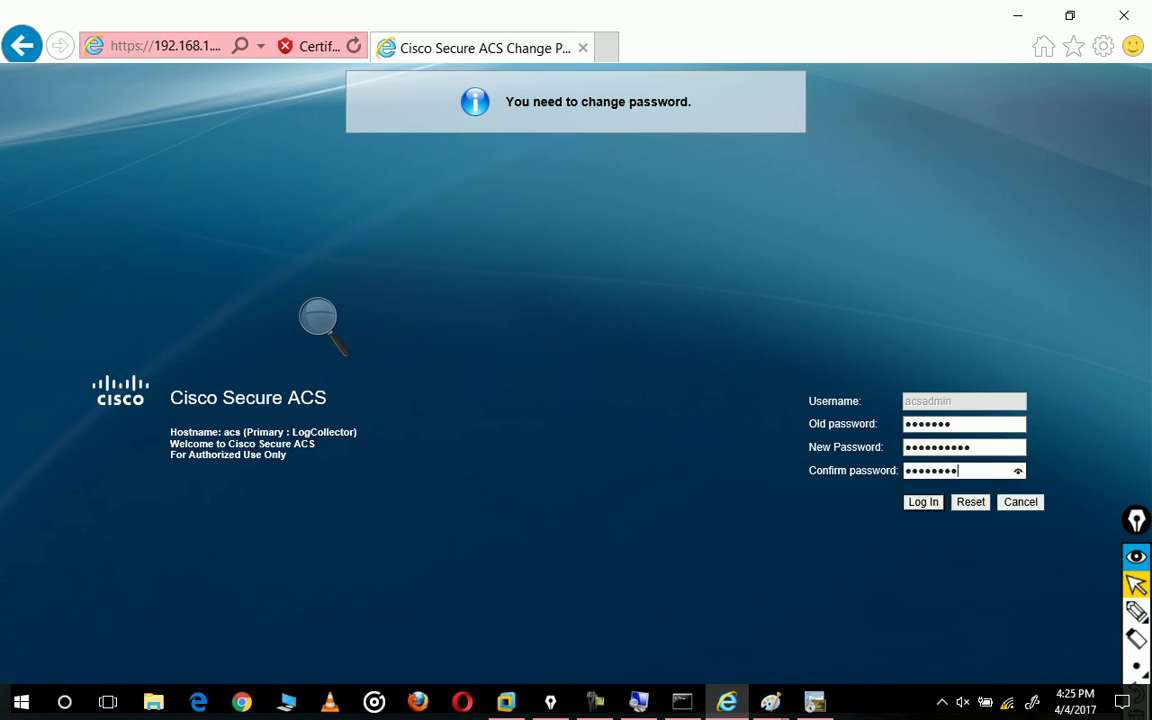
{"action": "key", "text": "Return"}
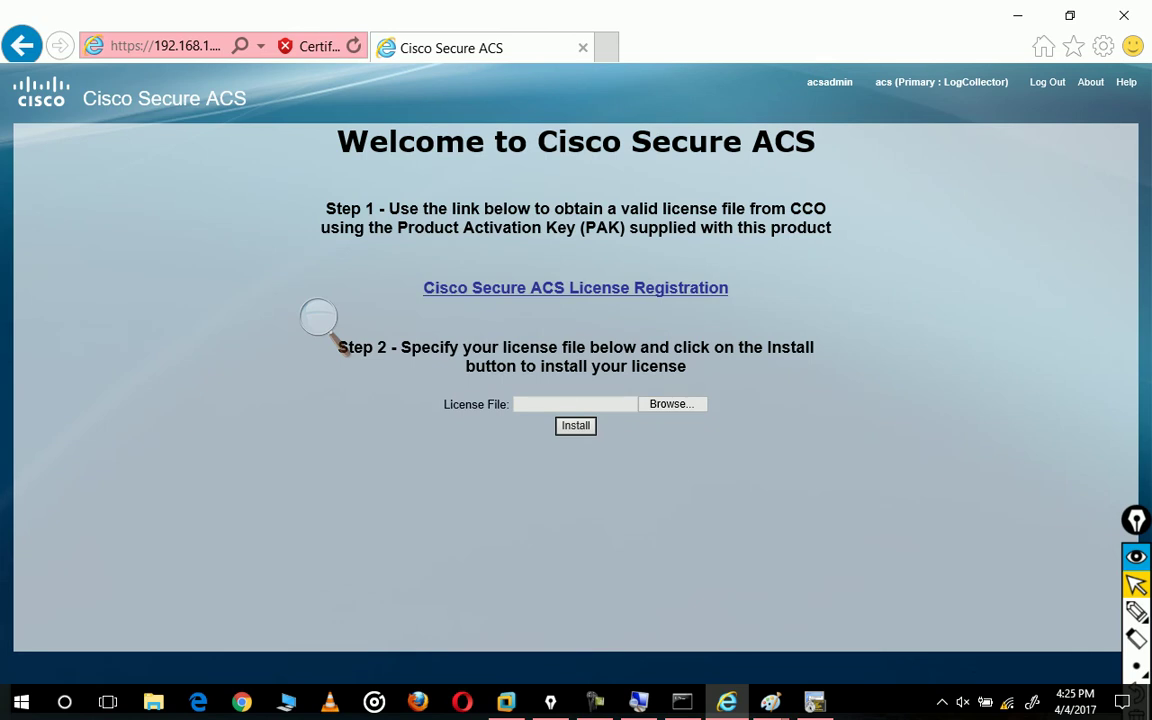
Upload and install the ACS5.0license.lic license file
{"action": "left_click", "coordinate": [671, 403]}
{"action": "left_click", "coordinate": [301, 180]}
{"action": "left_click", "coordinate": [534, 398]}
{"action": "left_click", "coordinate": [575, 425]}
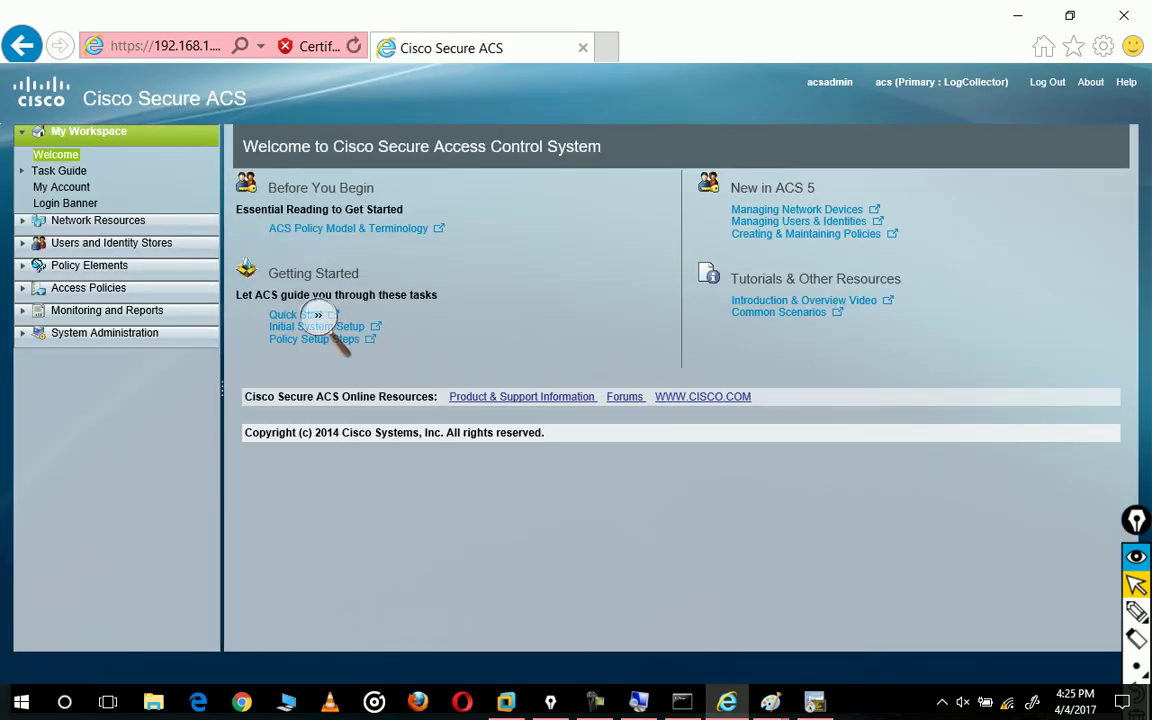
Expand Network Resources and open Network Devices and AAA Clients
{"action": "key", "text": "super+plus"}
{"action": "left_click", "coordinate": [328, 330]}
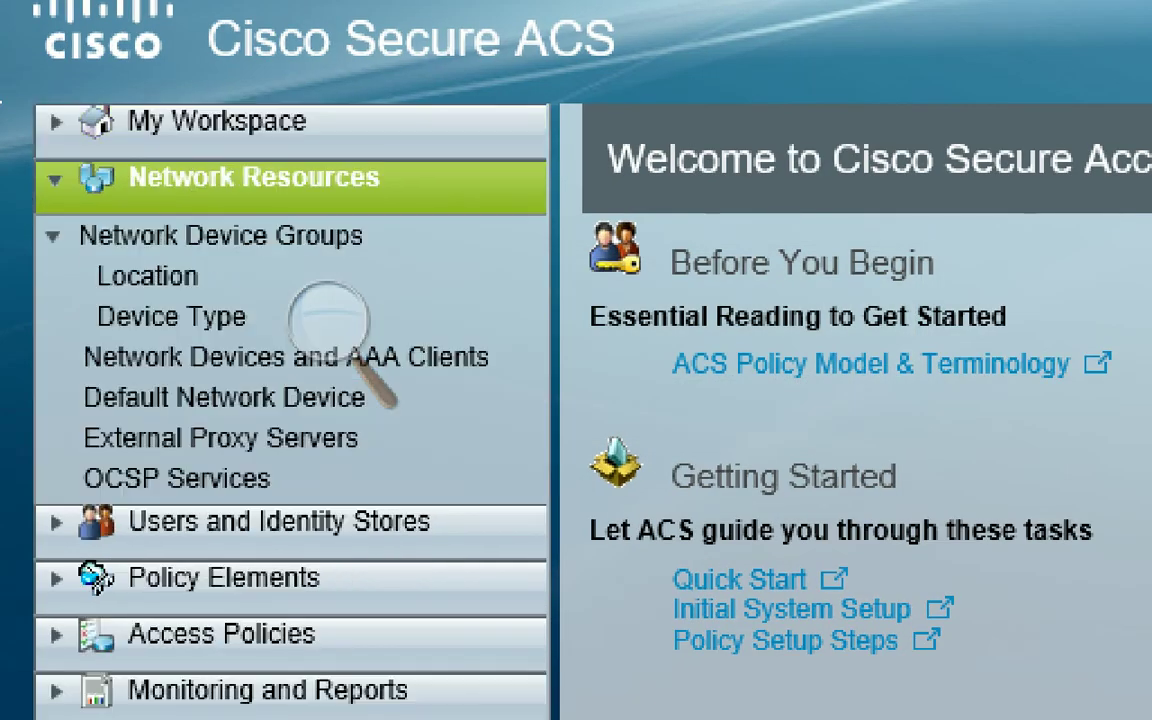
{"action": "left_click", "coordinate": [368, 356]}
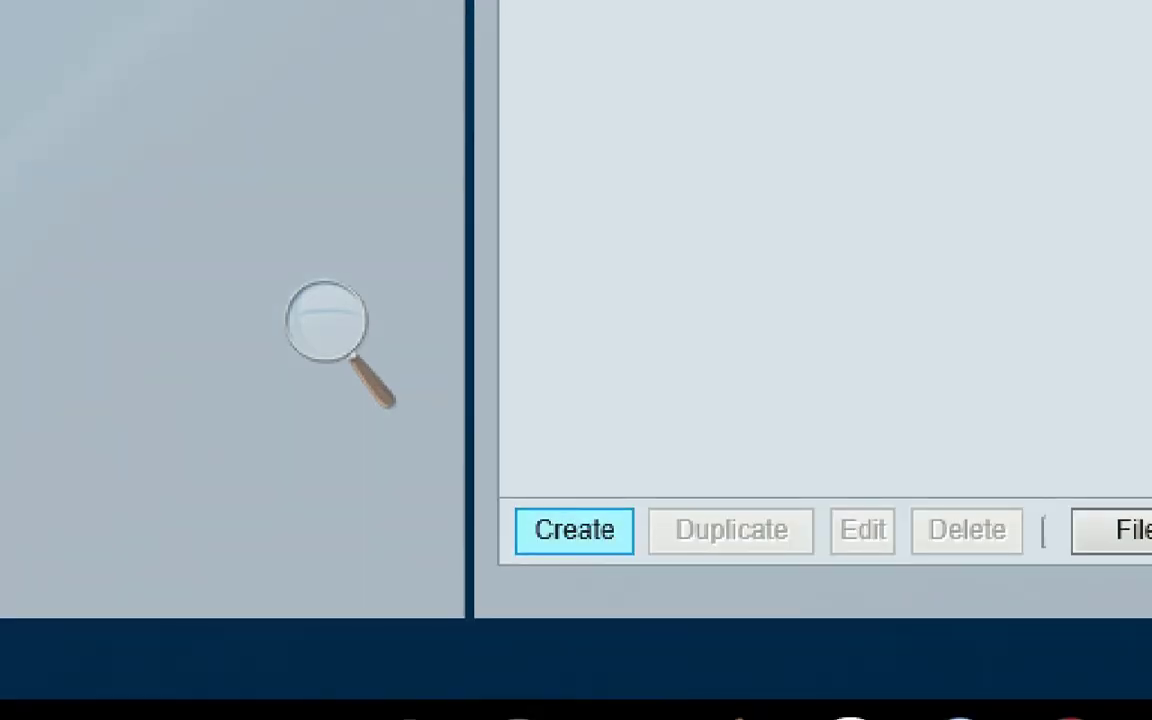
Create device SW1 with IP 192.168.1.1, TACACS+ enabled and a shared secret, and submit it
{"action": "left_click", "coordinate": [574, 530]}
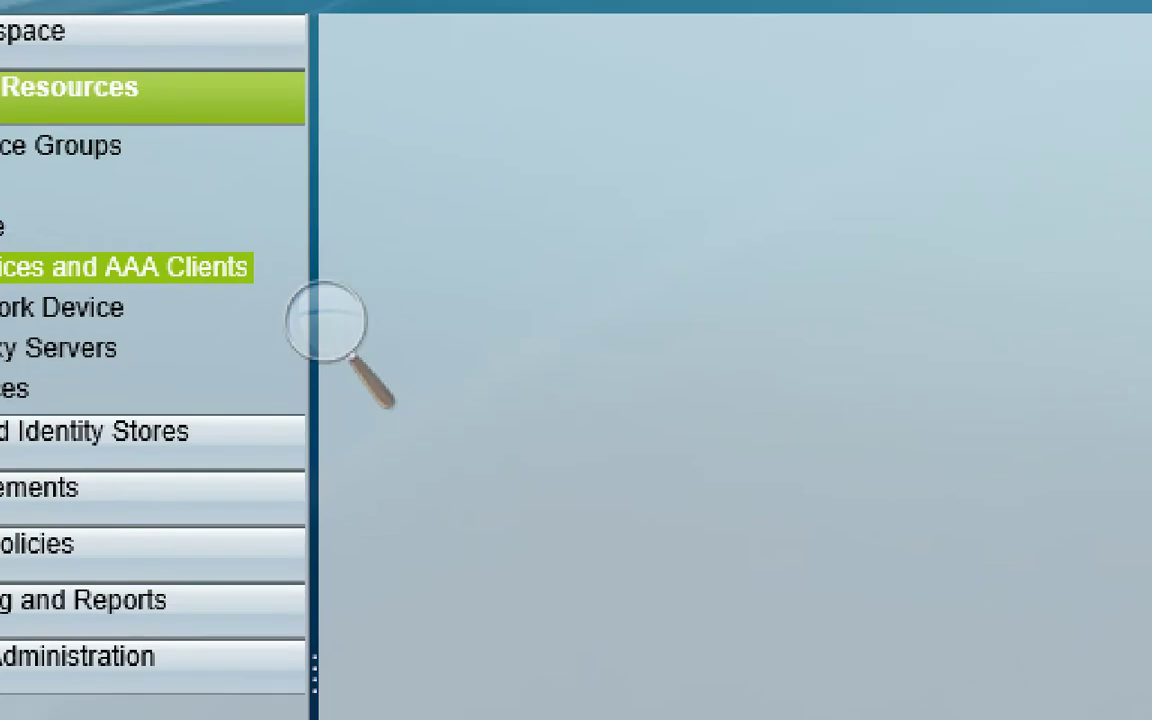
{"action": "type", "text": "SW1"}
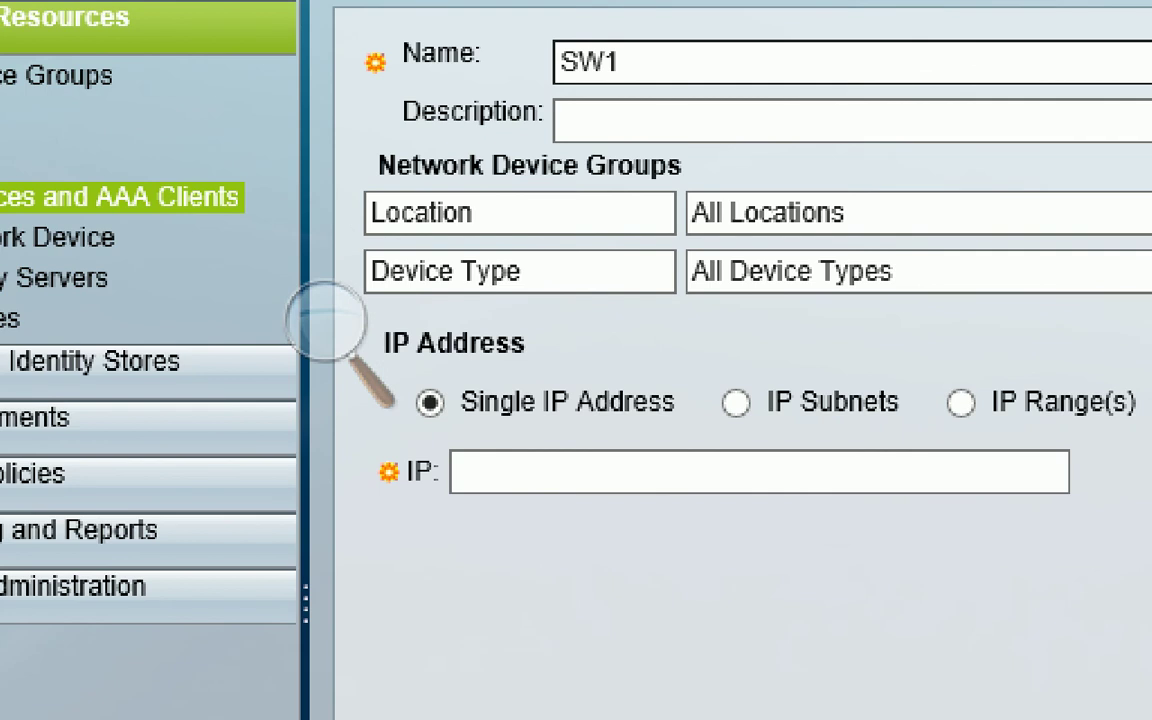
{"action": "left_click", "coordinate": [470, 551]}
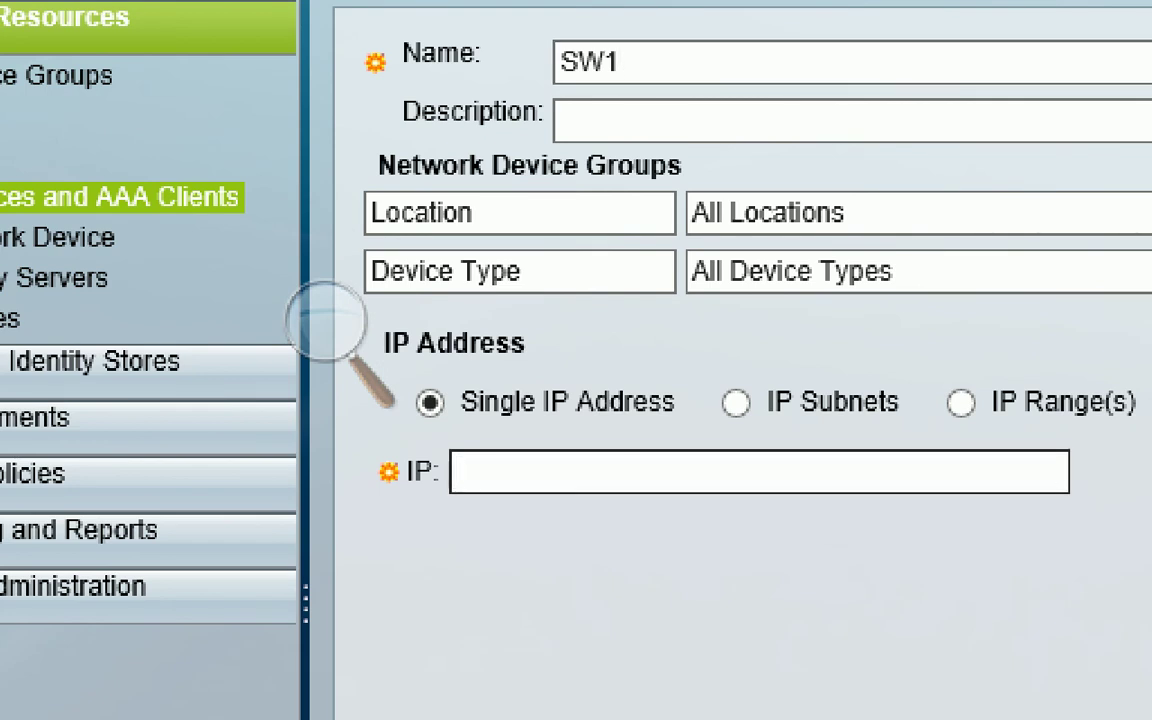
{"action": "type", "text": "192.168.1.1"}
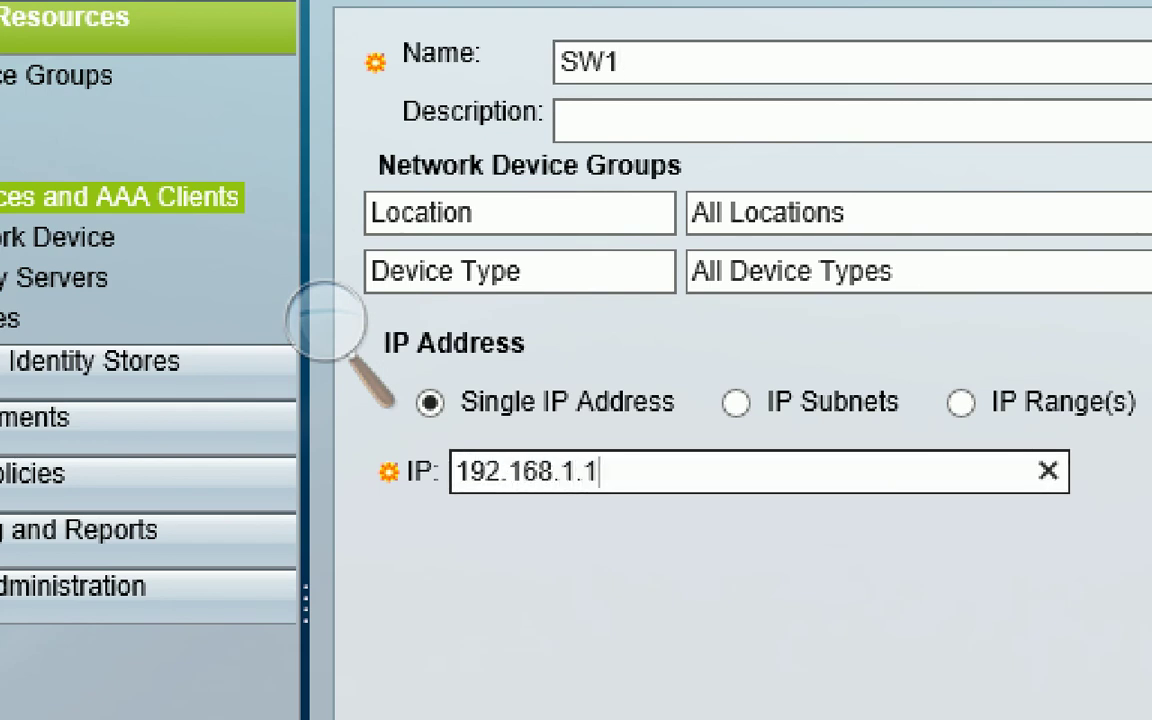
{"action": "key", "text": "space"}
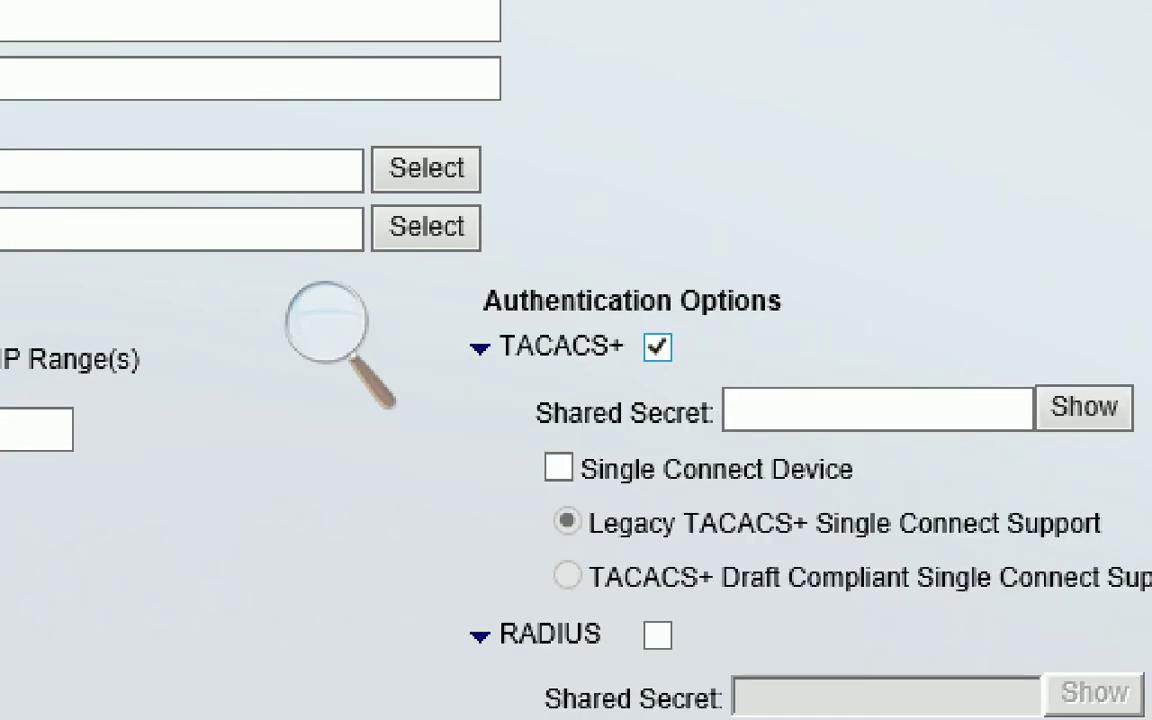
{"action": "key", "text": "Tab"}
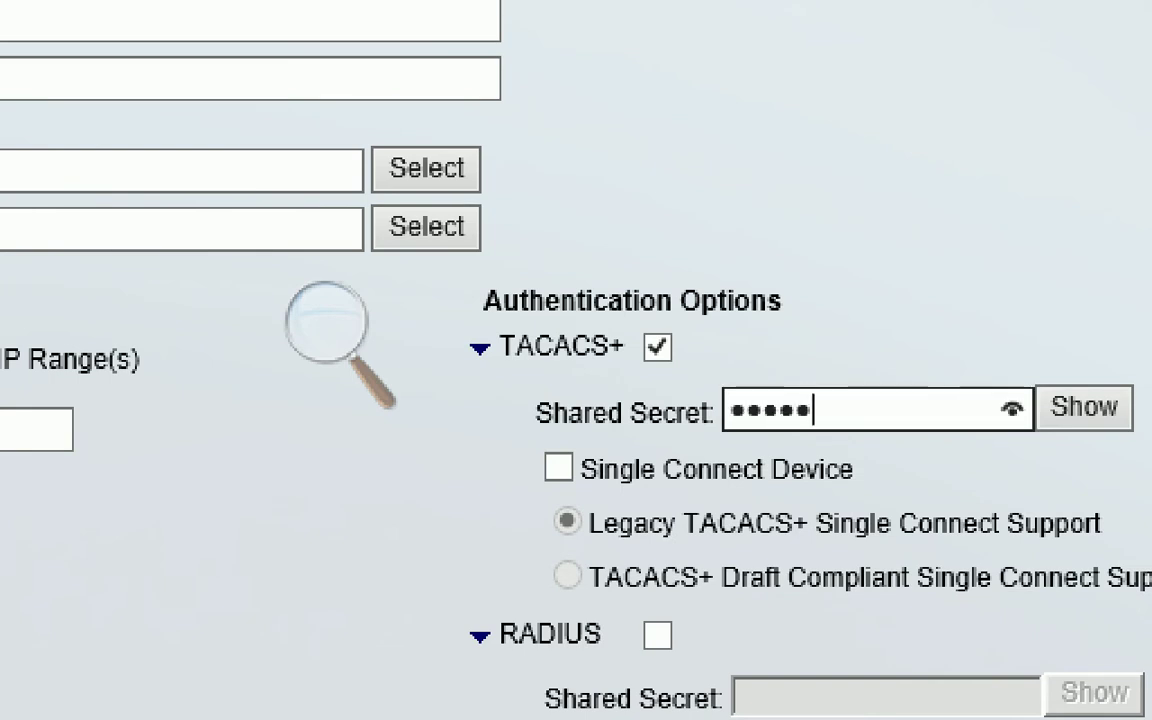
{"action": "left_click", "coordinate": [1012, 409]}
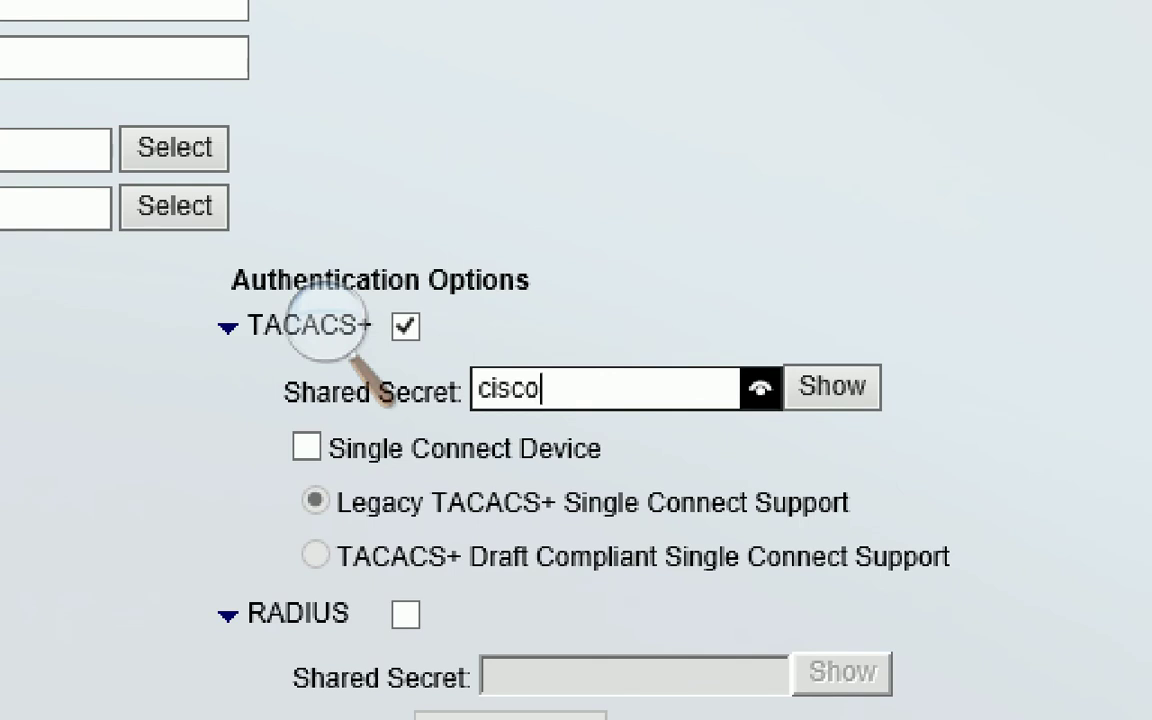
{"action": "left_click", "coordinate": [100, 578]}
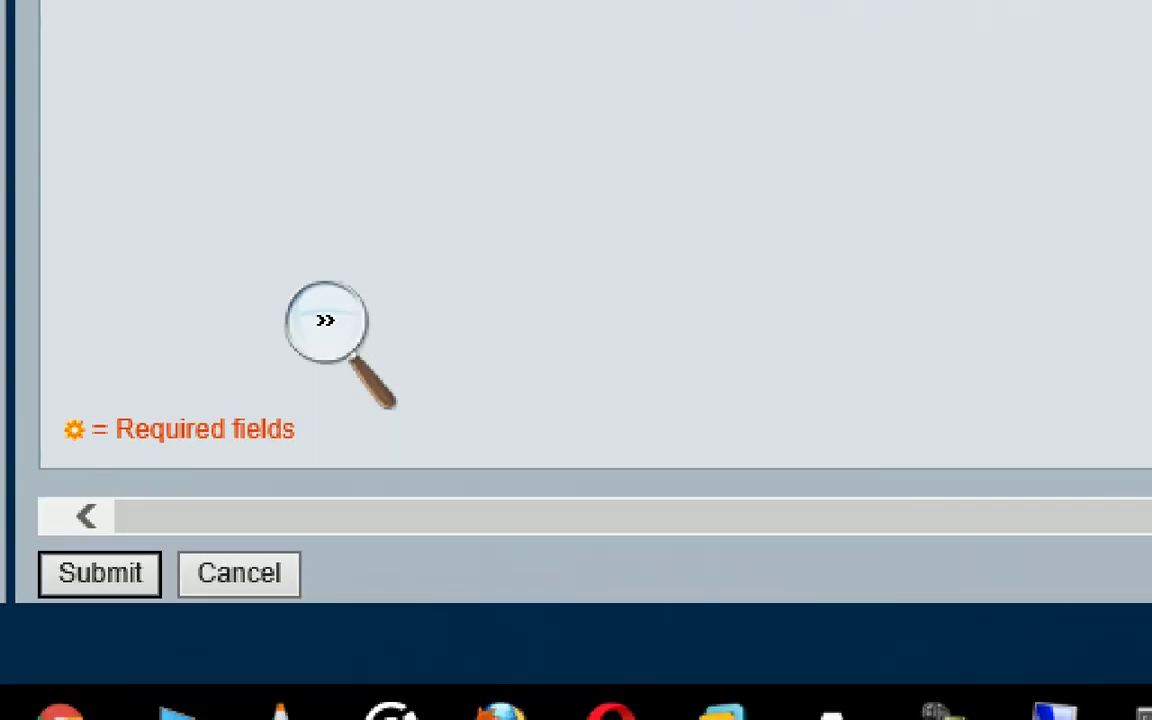
{"action": "left_click", "coordinate": [327, 385]}
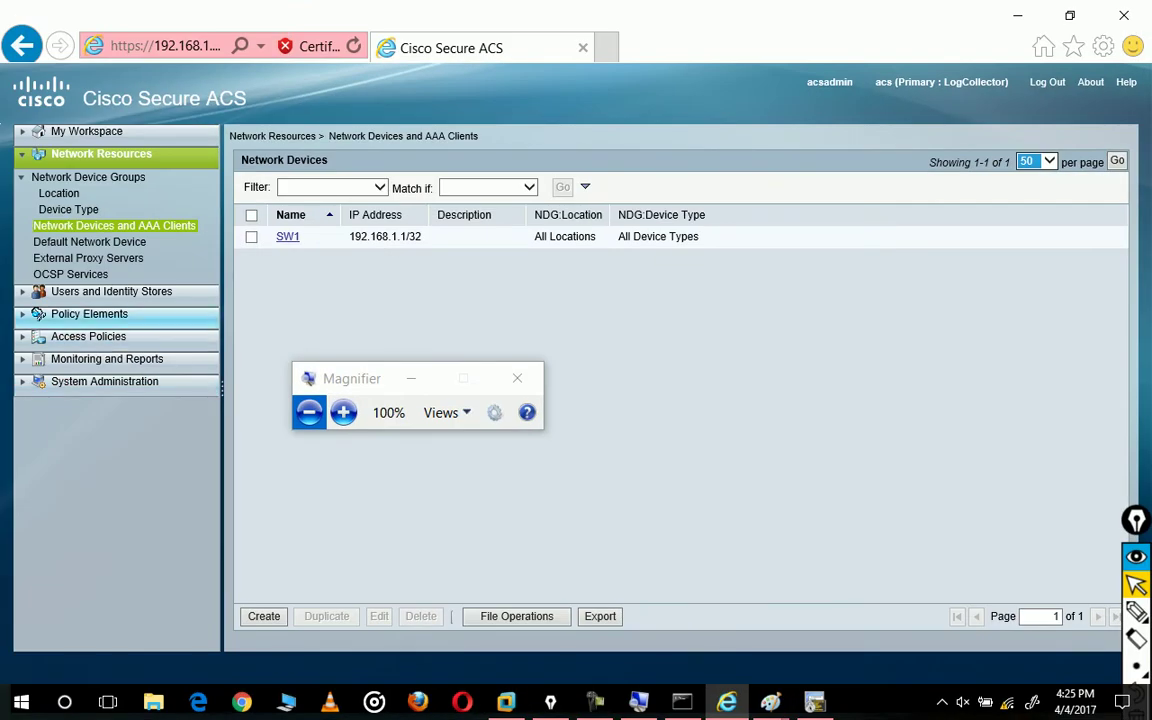
Go to Users and Identity Stores > Internal Identity Stores > Users, finding the list empty
{"action": "left_click", "coordinate": [111, 291]}
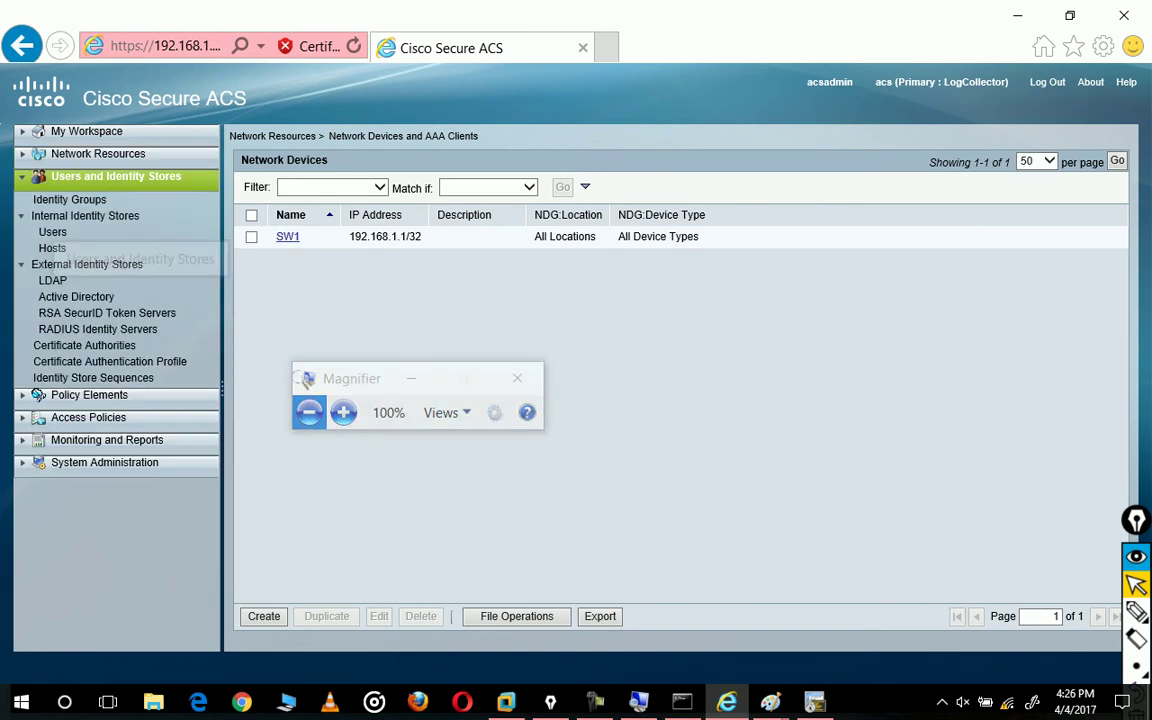
{"action": "left_click", "coordinate": [311, 388]}
{"action": "left_click", "coordinate": [342, 411]}
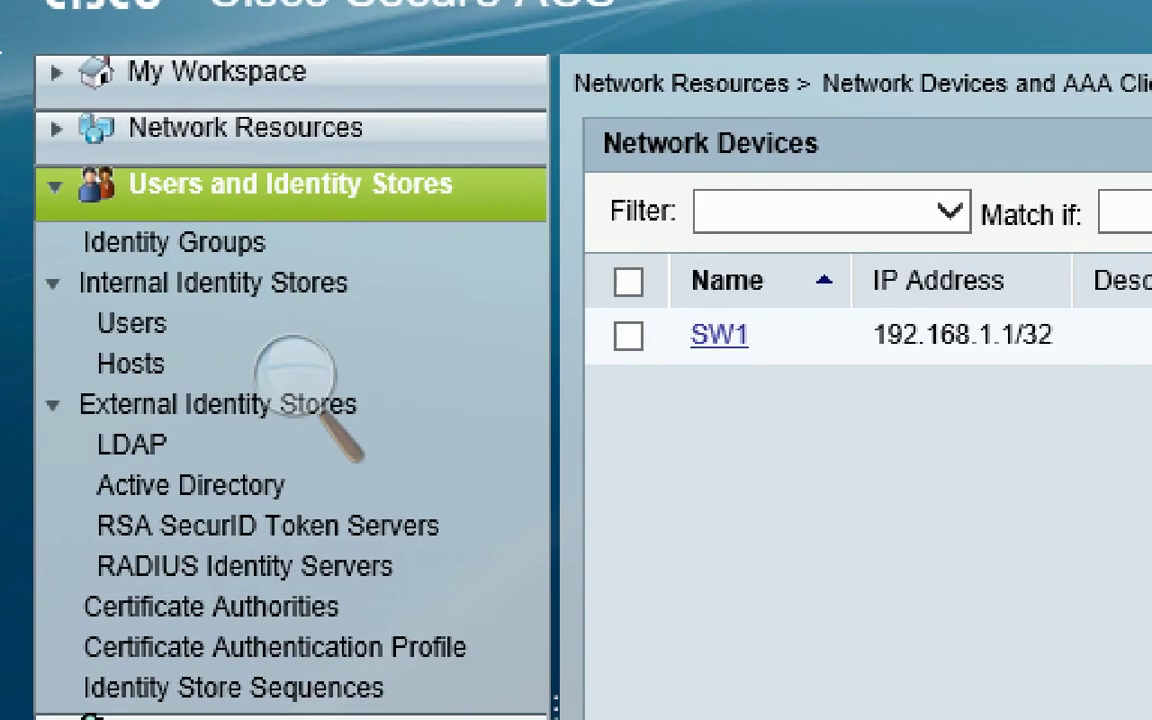
{"action": "left_click", "coordinate": [132, 323]}
{"action": "left_click", "coordinate": [174, 242]}
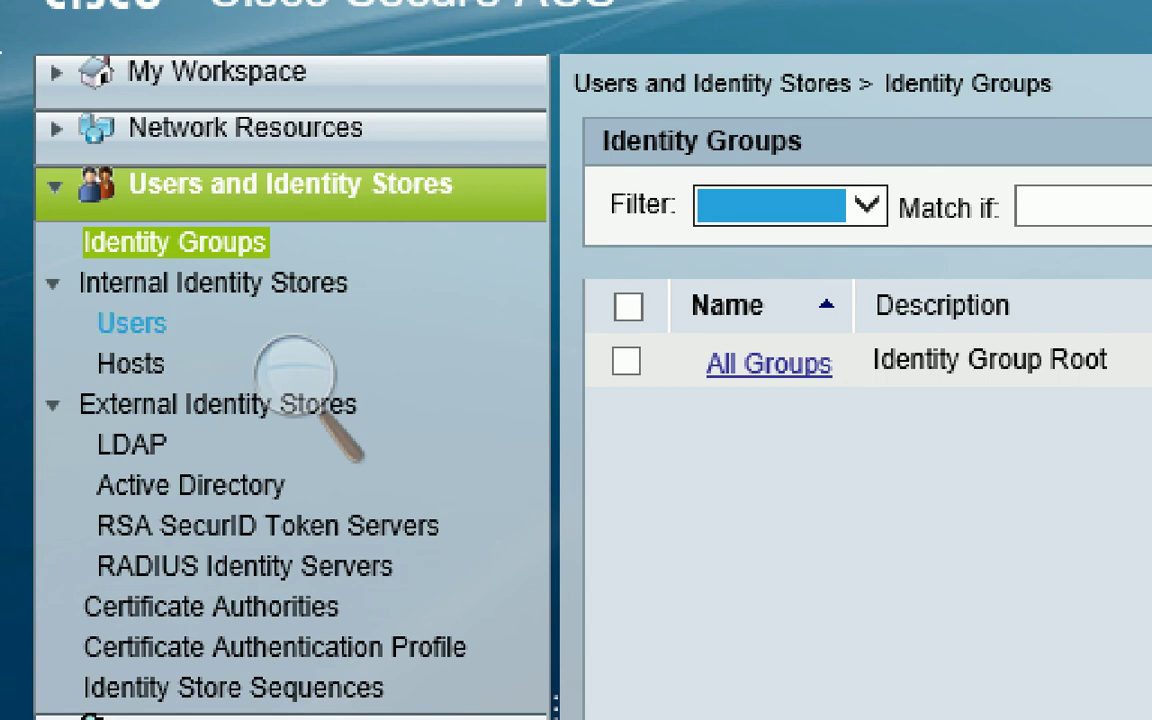
{"action": "left_click", "coordinate": [131, 323]}
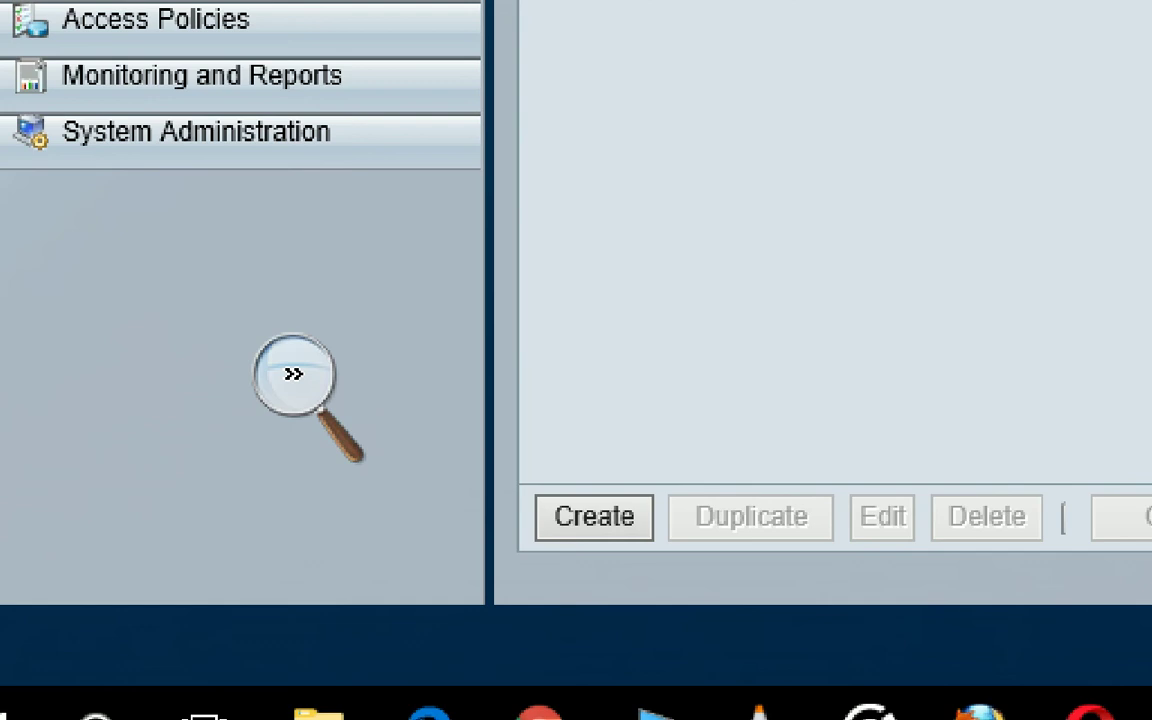
{"action": "left_click", "coordinate": [298, 382]}
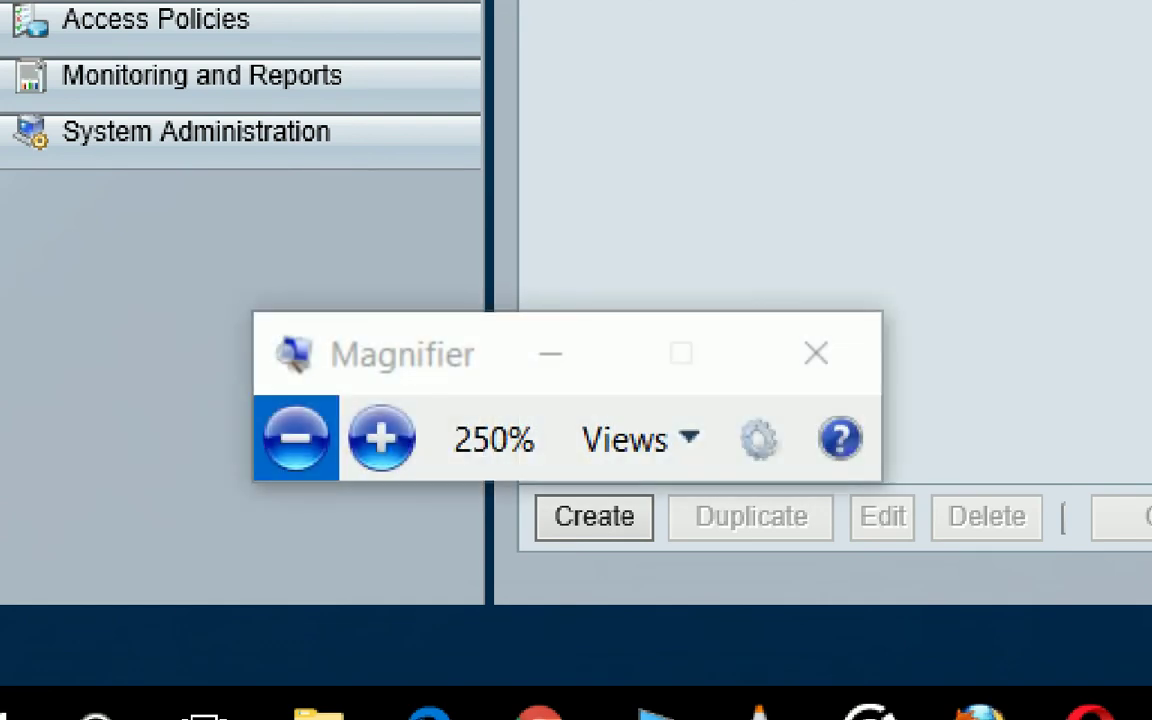
{"action": "left_click", "coordinate": [296, 438]}
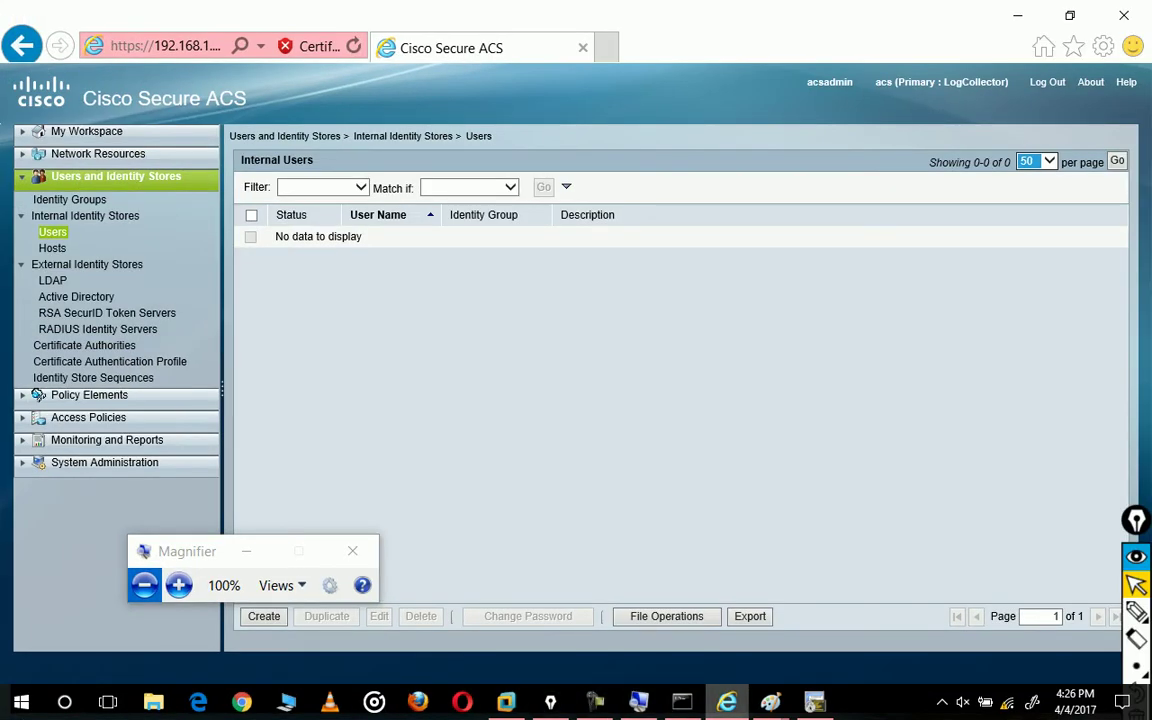
{"action": "left_click", "coordinate": [594, 700]}
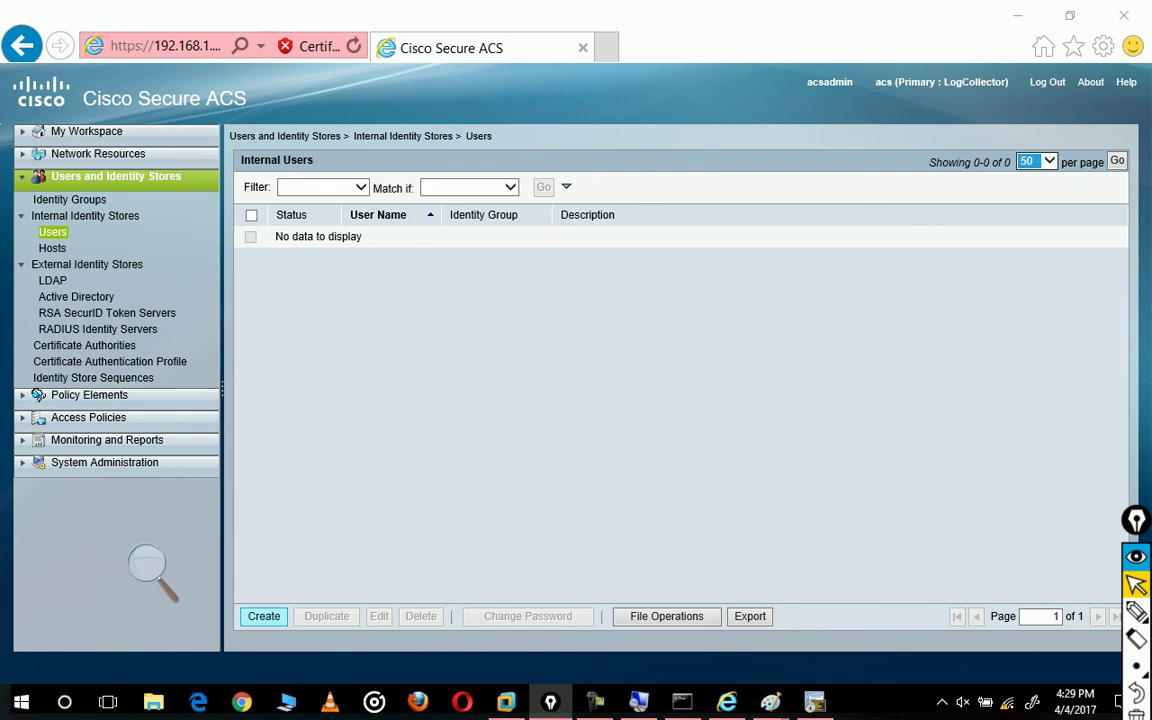
{"action": "left_click", "coordinate": [264, 616]}
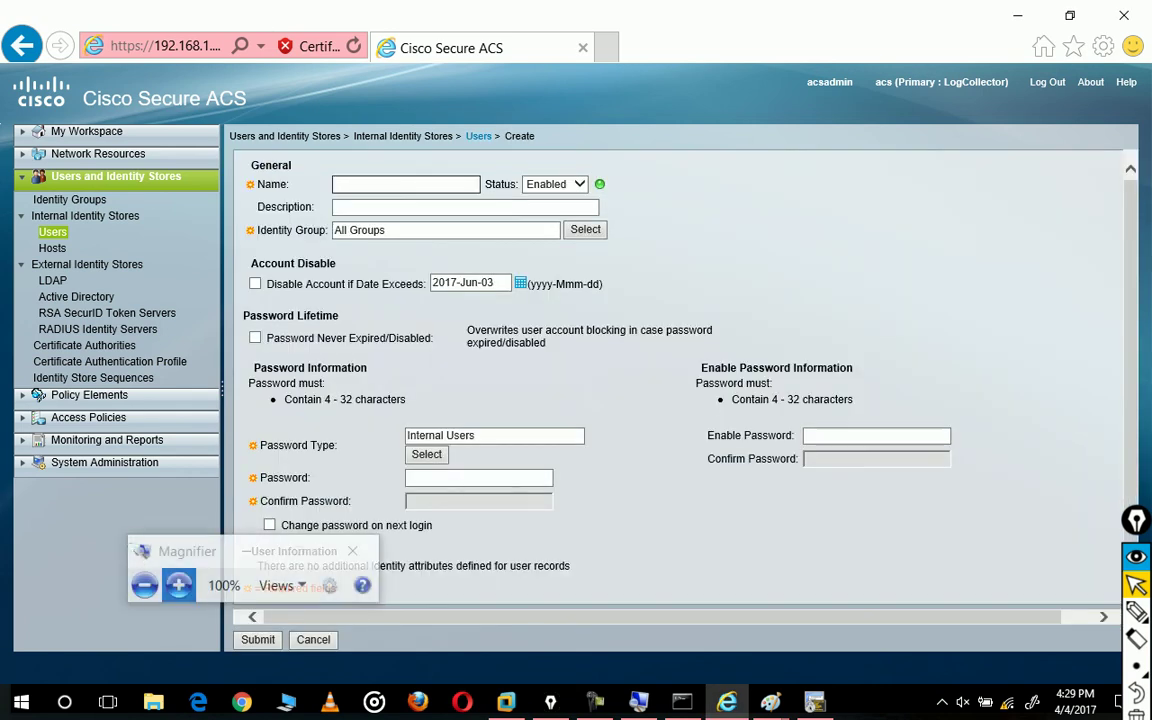
Create internal user abc with a password and confirmation, and submit
{"action": "left_click", "coordinate": [179, 585]}
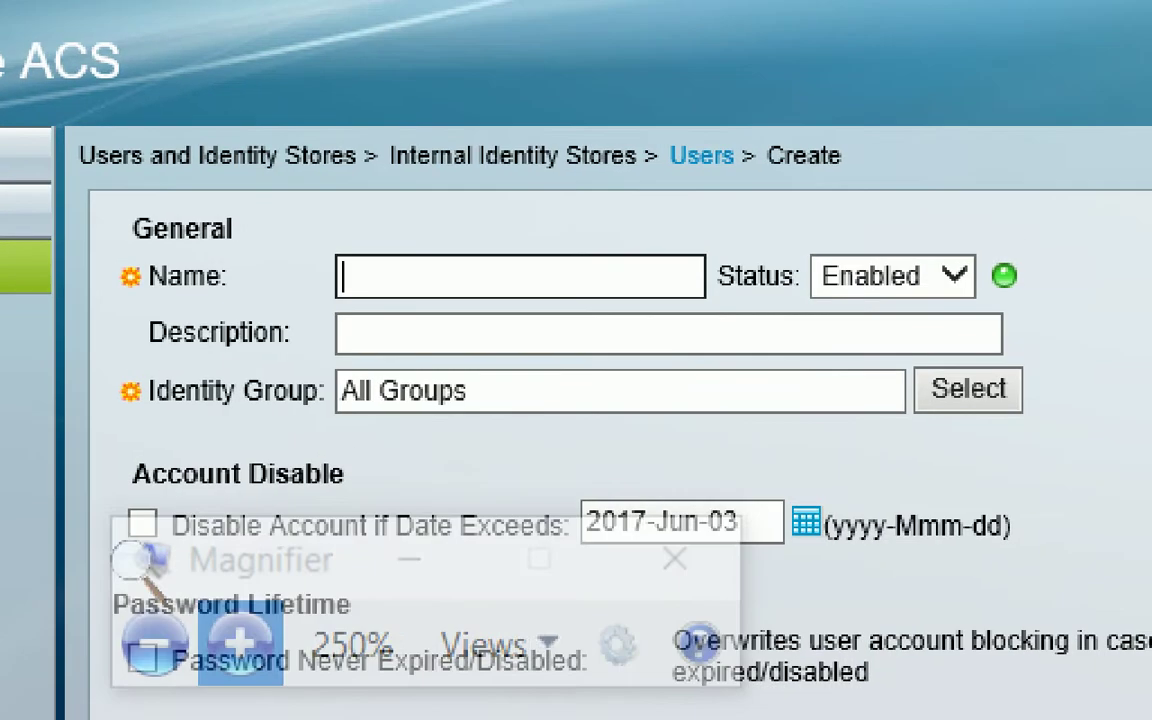
{"action": "type", "text": "abc"}
{"action": "left_click", "coordinate": [620, 474]}
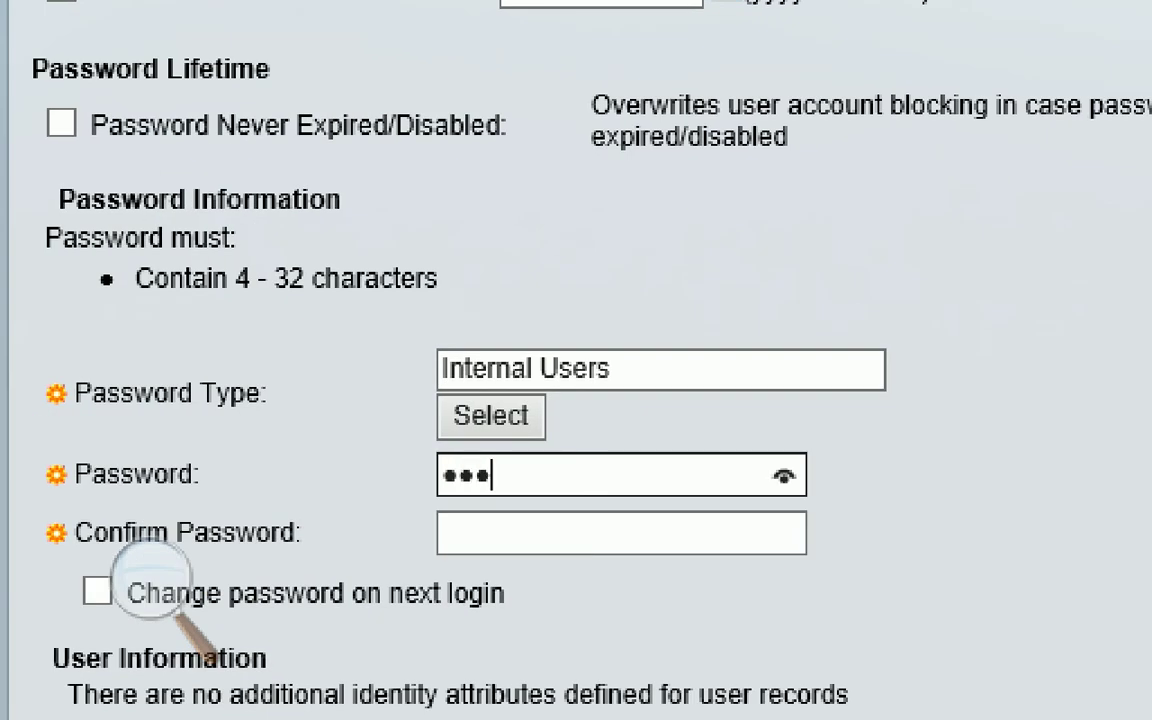
{"action": "left_click", "coordinate": [620, 532]}
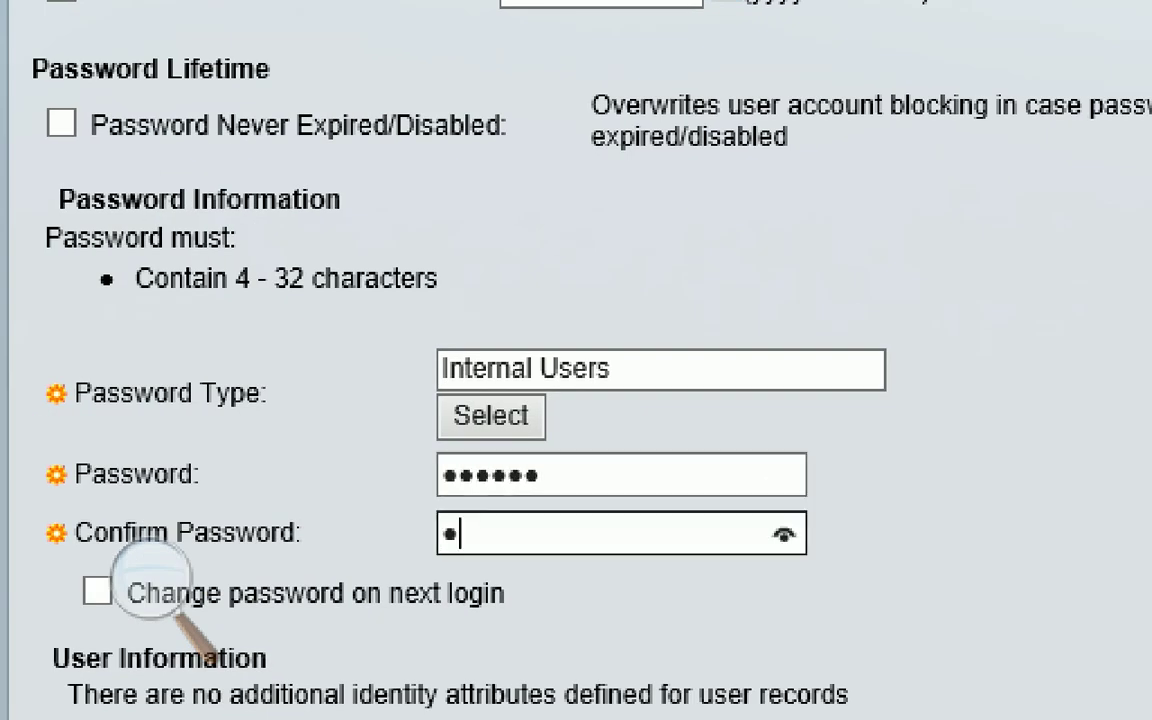
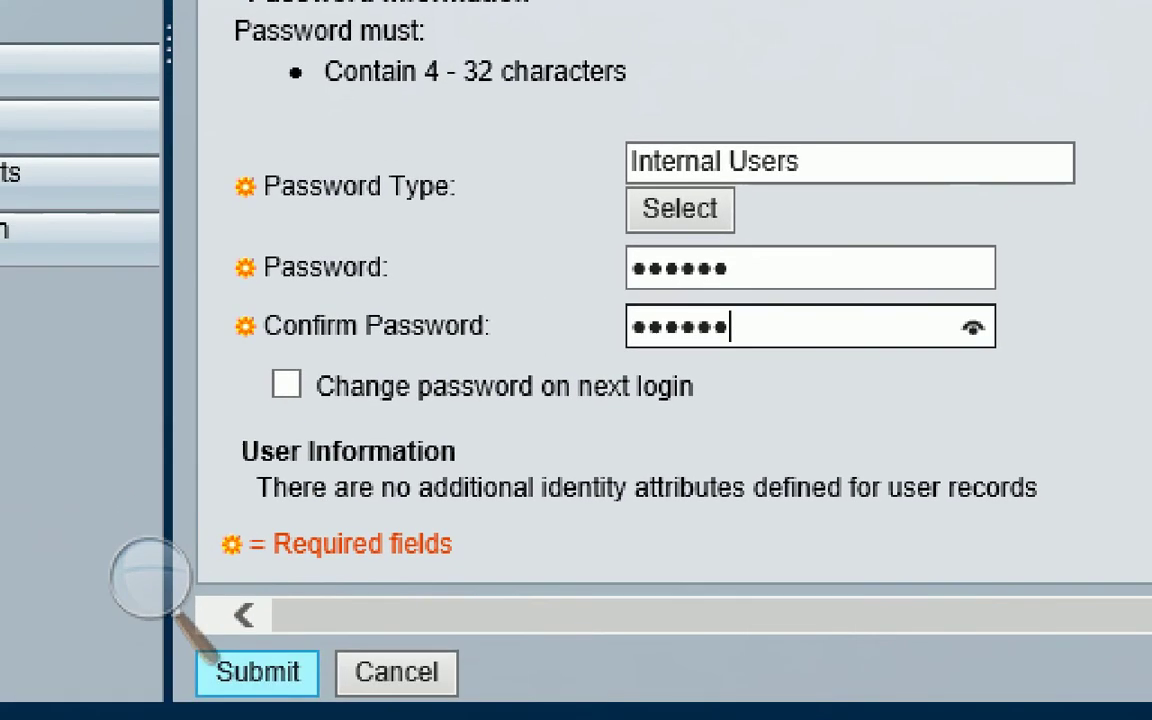
{"action": "left_click", "coordinate": [239, 708]}
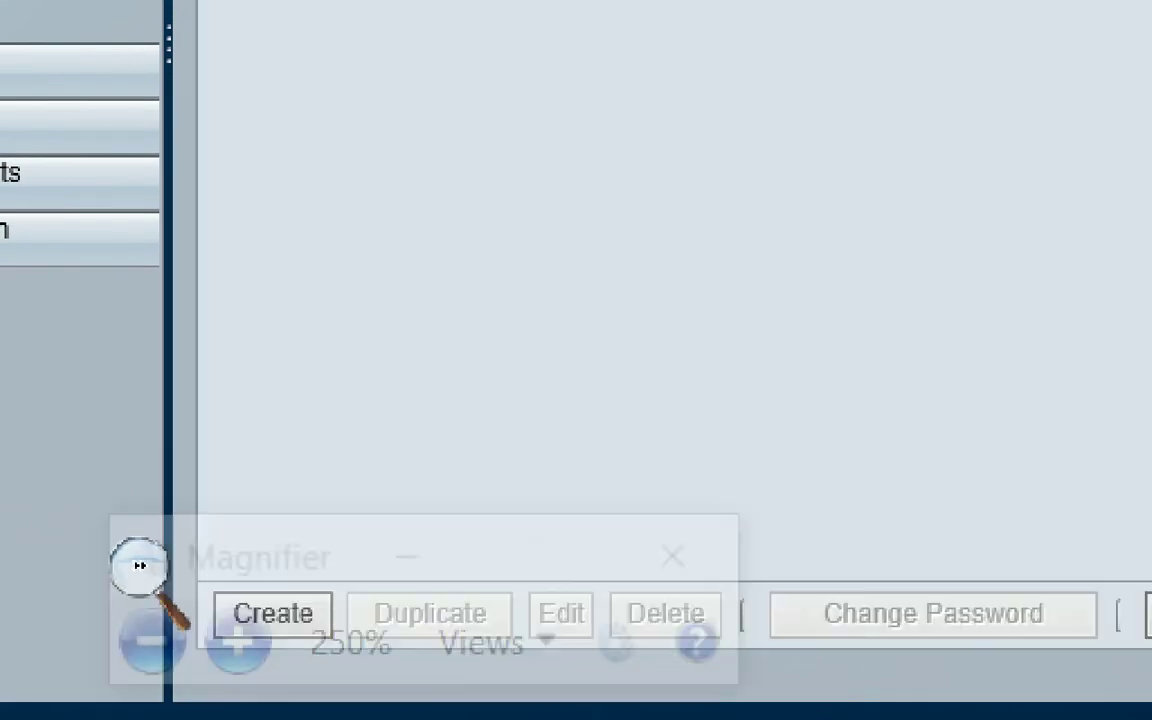
Create a second internal user xyz with its password and submit
{"action": "left_click", "coordinate": [152, 640]}
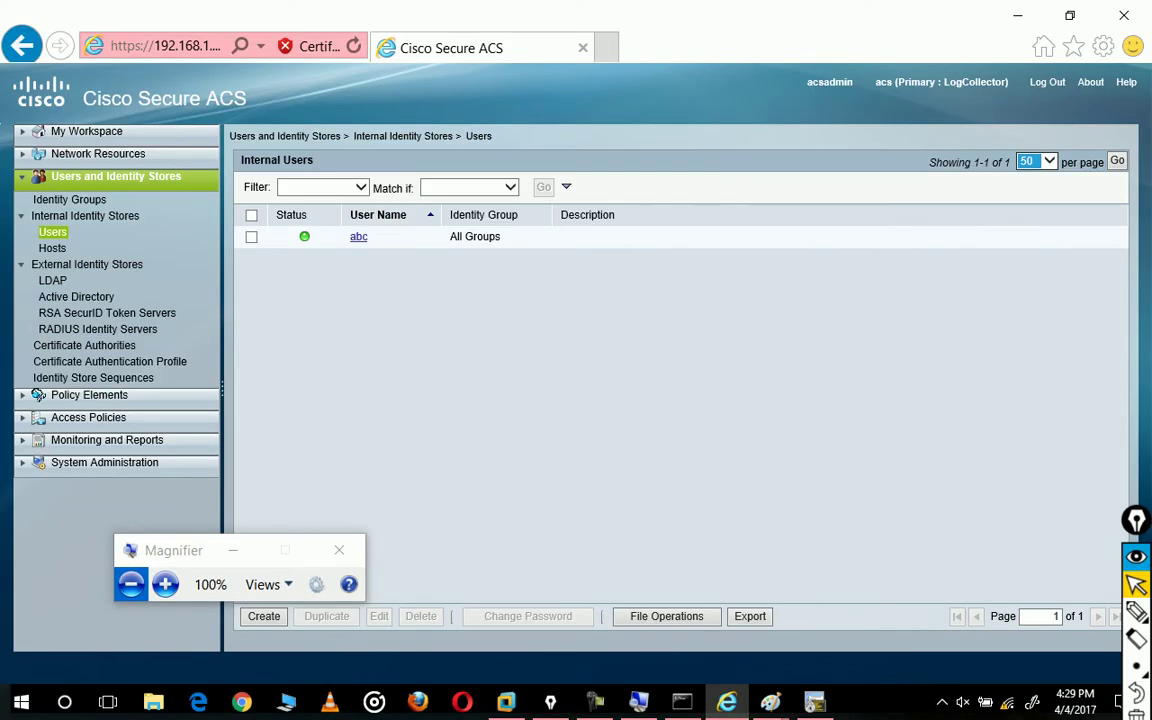
{"action": "left_click", "coordinate": [264, 616]}
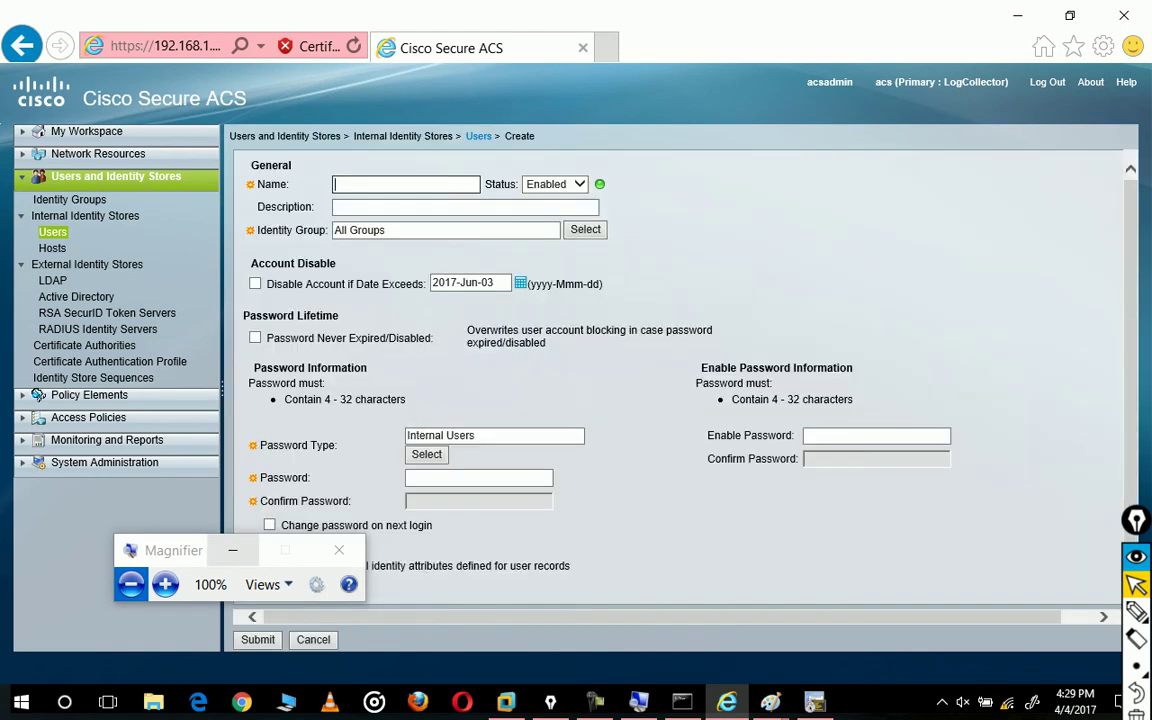
{"action": "left_click", "coordinate": [165, 584]}
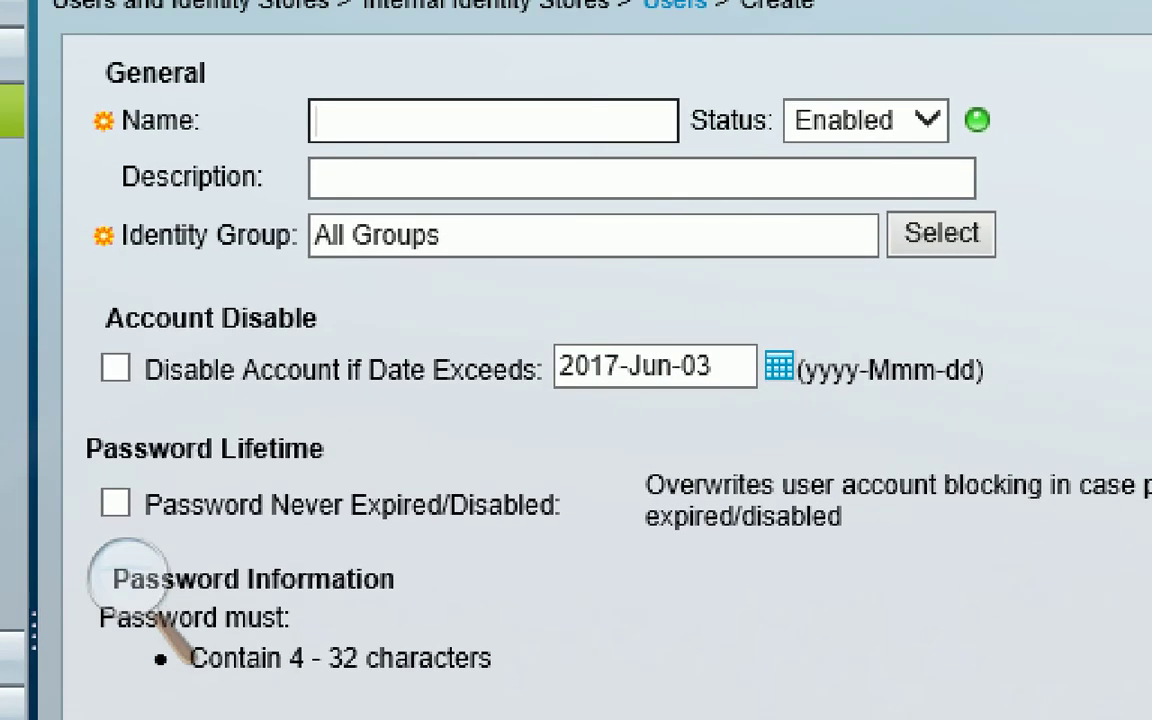
{"action": "type", "text": "xyz"}
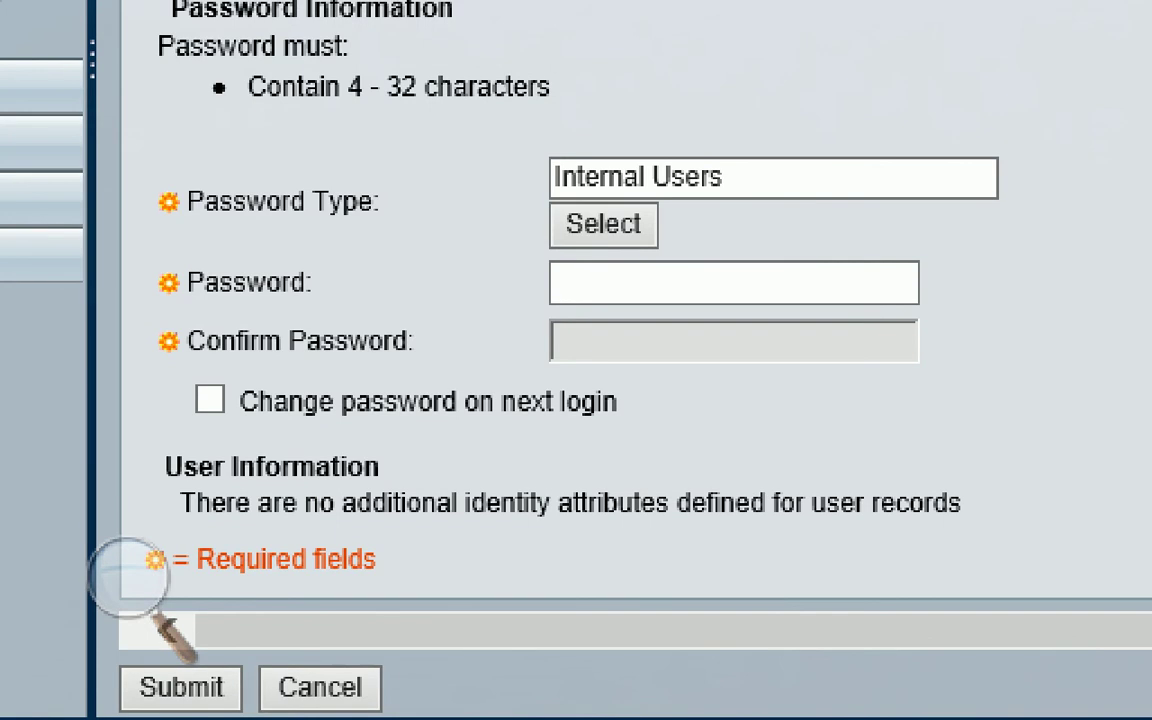
{"action": "left_click", "coordinate": [734, 283]}
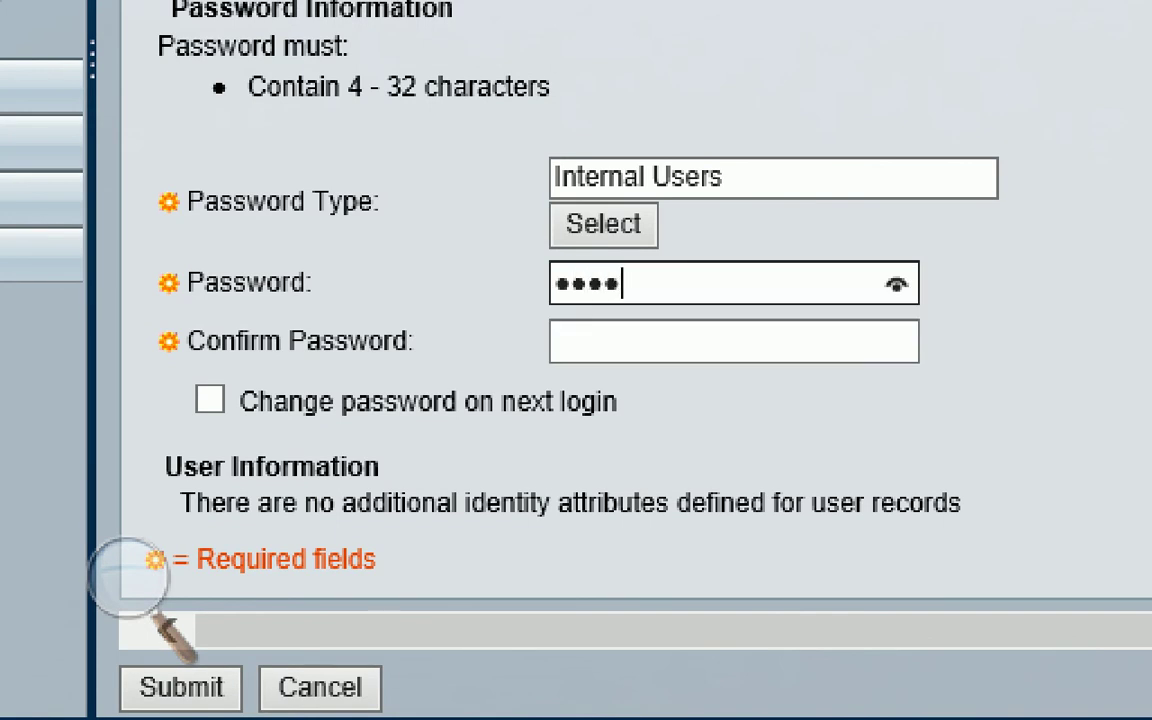
{"action": "key", "text": "Tab"}
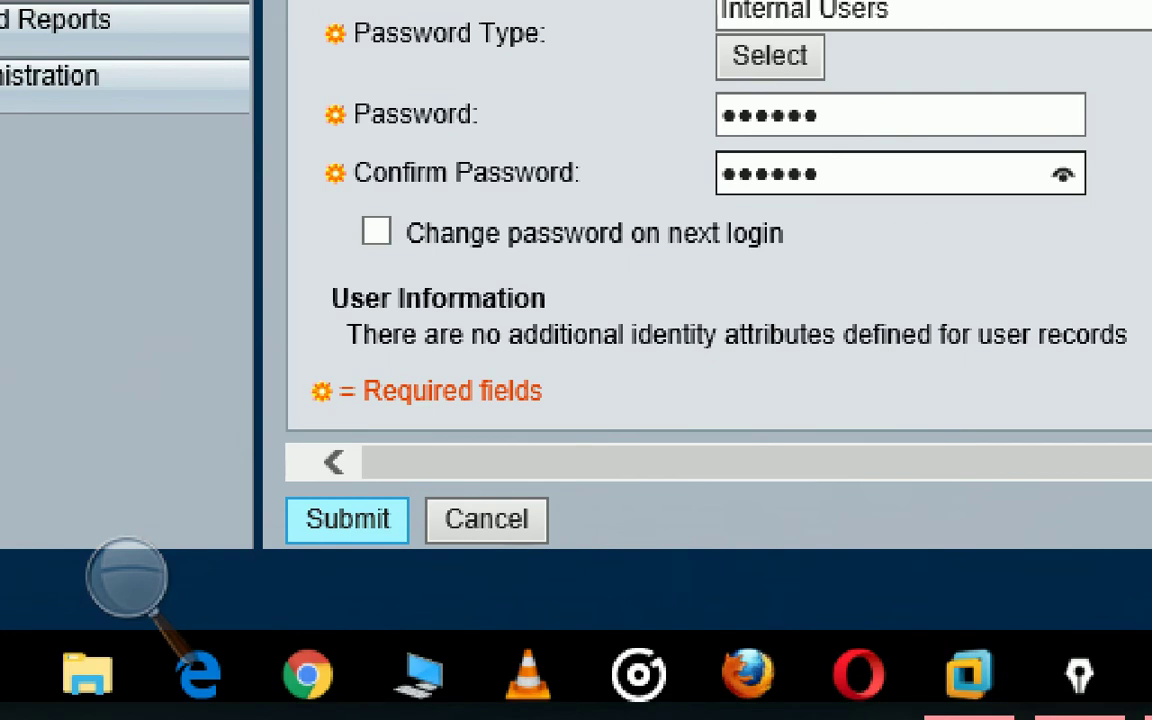
{"action": "left_click", "coordinate": [347, 519]}
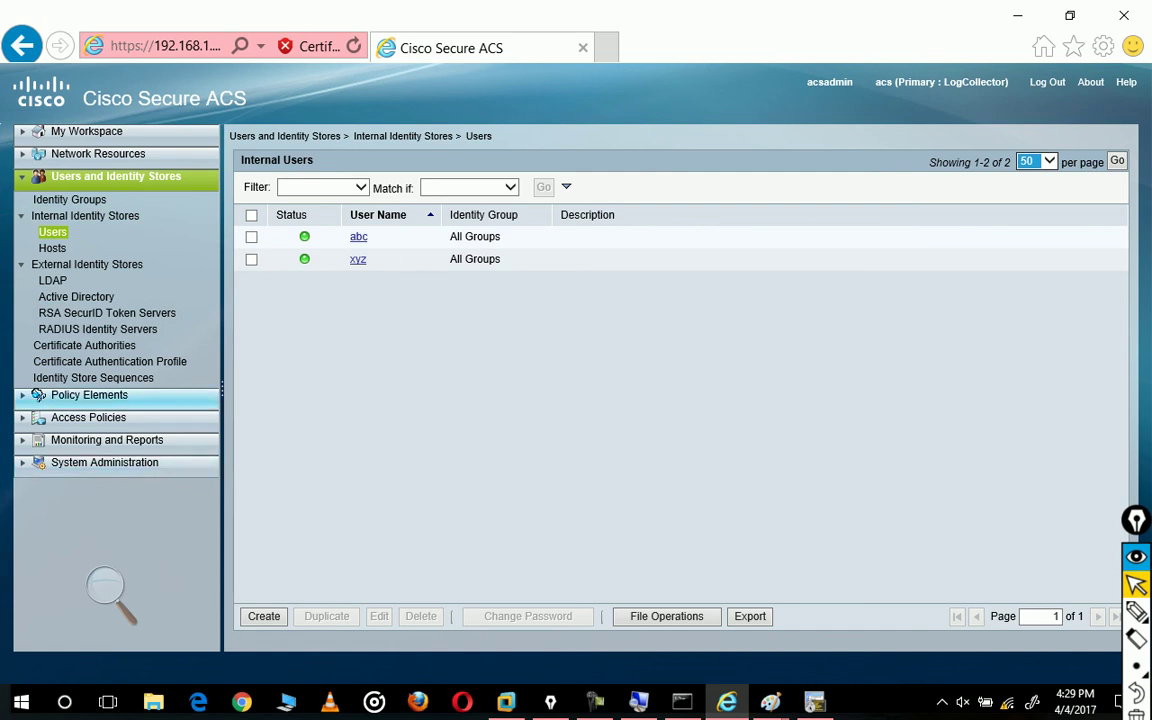
Under Policy Elements > Shell Profiles, start a new profile named abc_shell
{"action": "key", "text": "super+plus"}
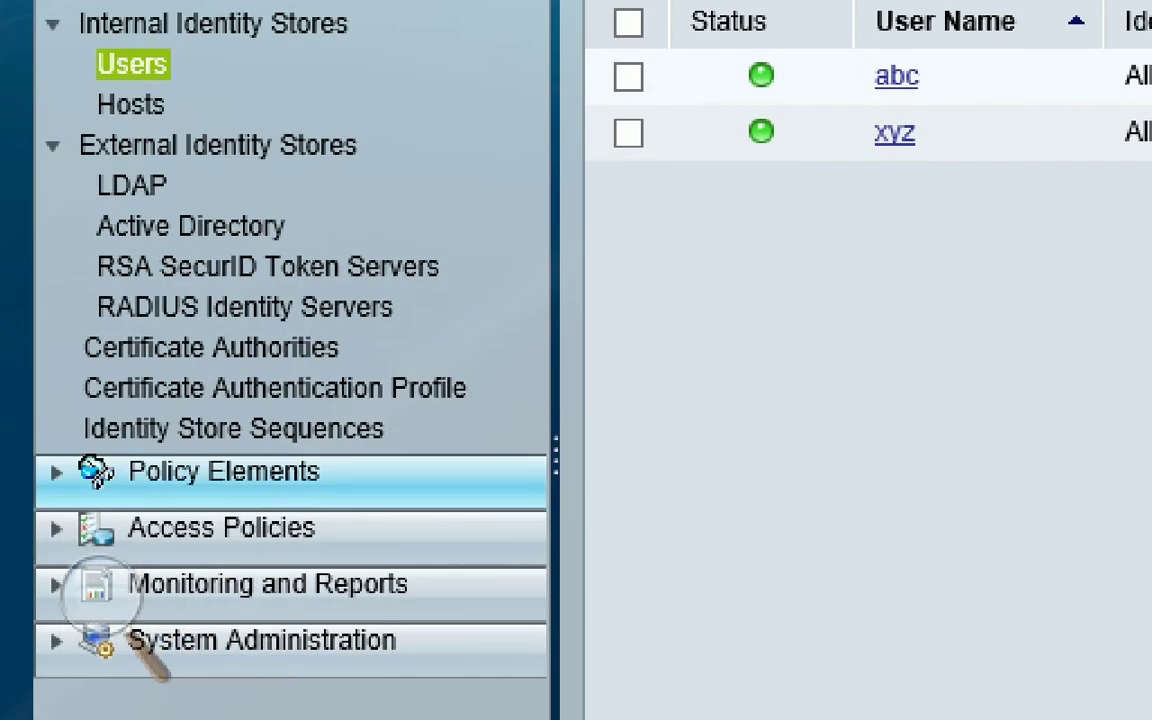
{"action": "left_click", "coordinate": [224, 478]}
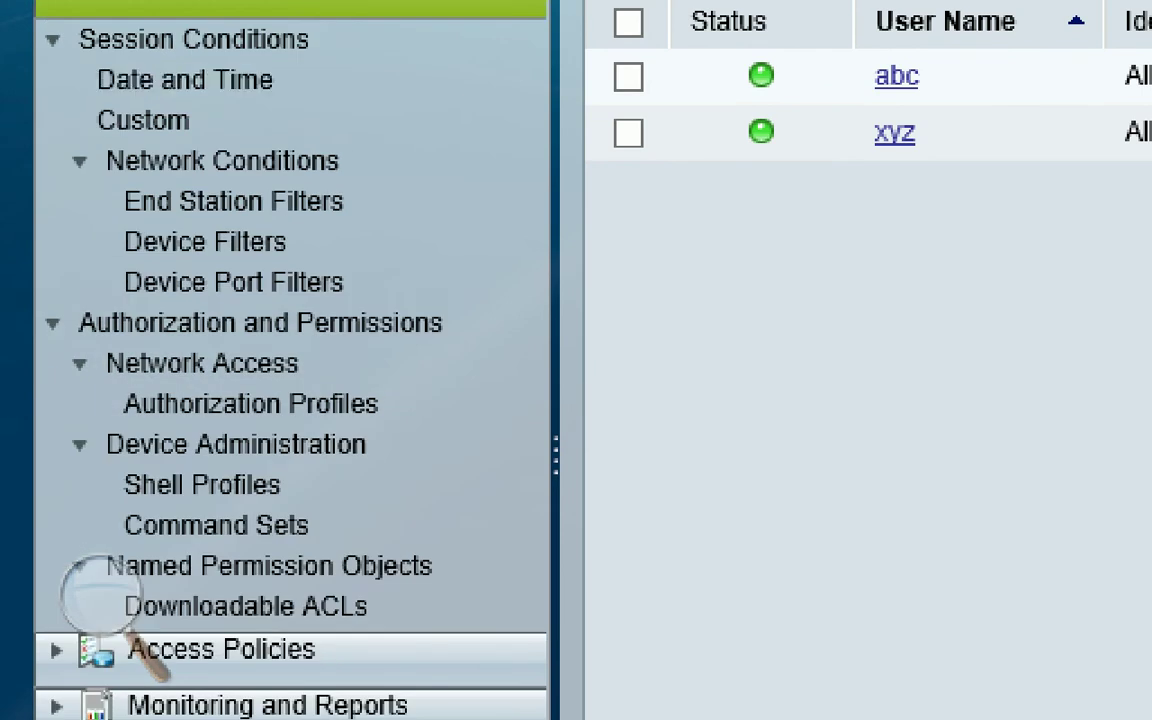
{"action": "left_click", "coordinate": [202, 484]}
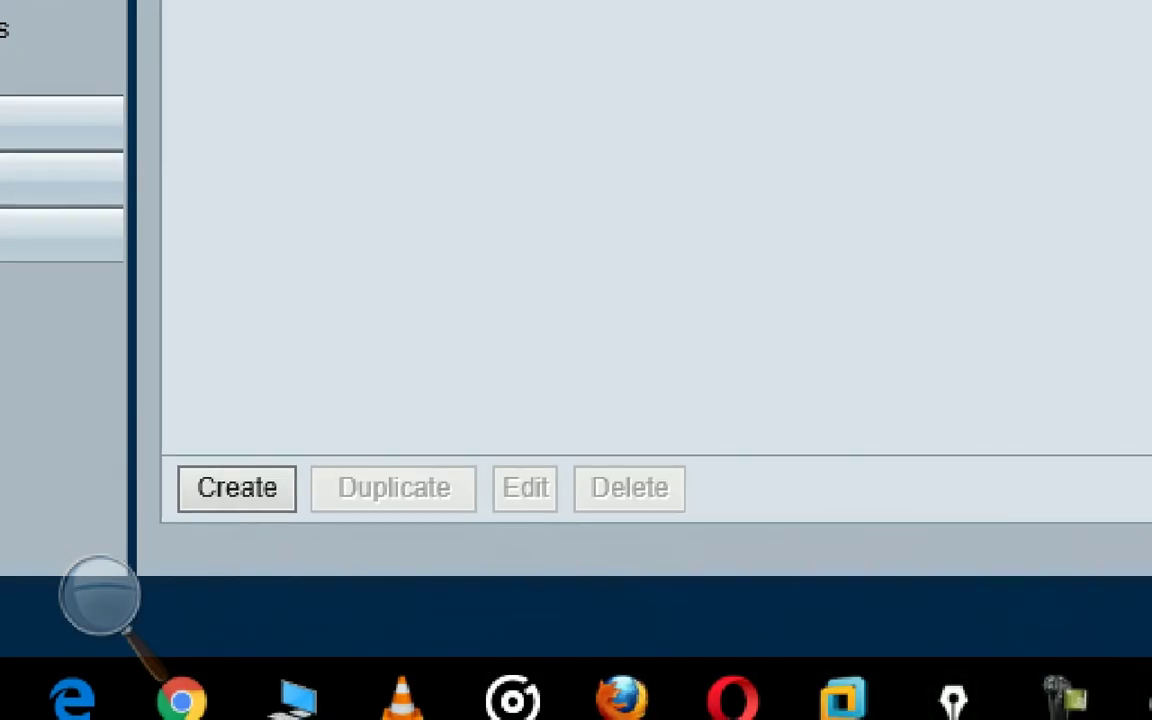
{"action": "left_click", "coordinate": [100, 595]}
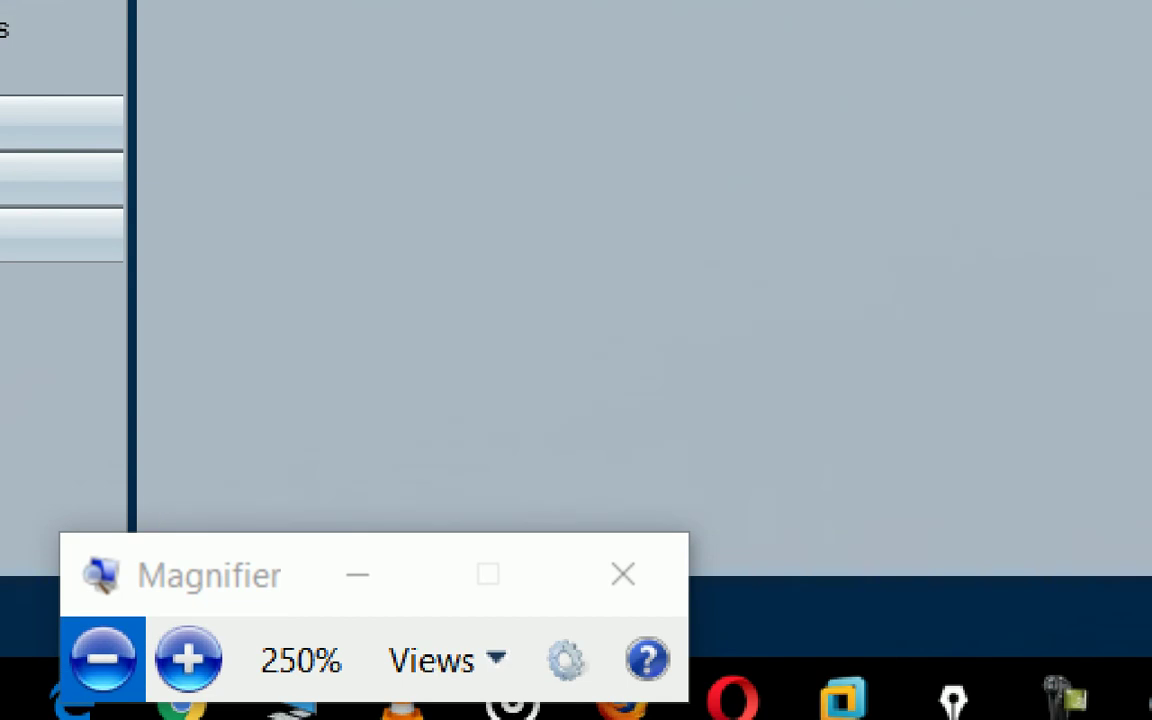
{"action": "left_click", "coordinate": [103, 658]}
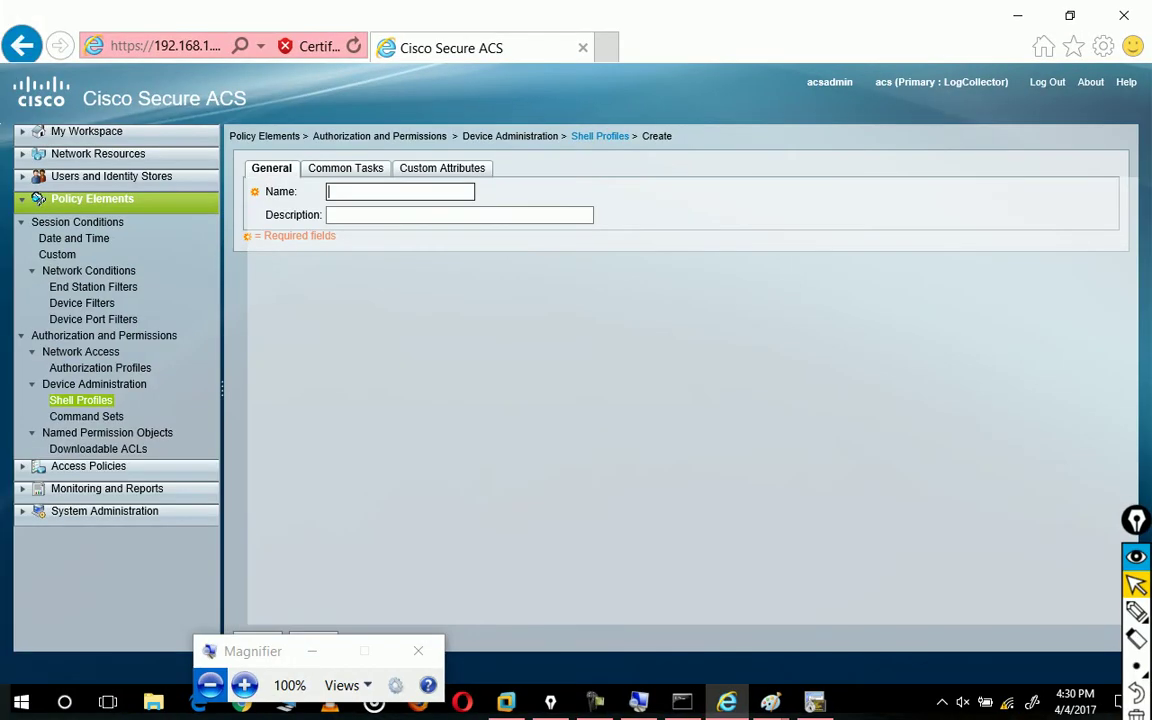
{"action": "left_click", "coordinate": [244, 685]}
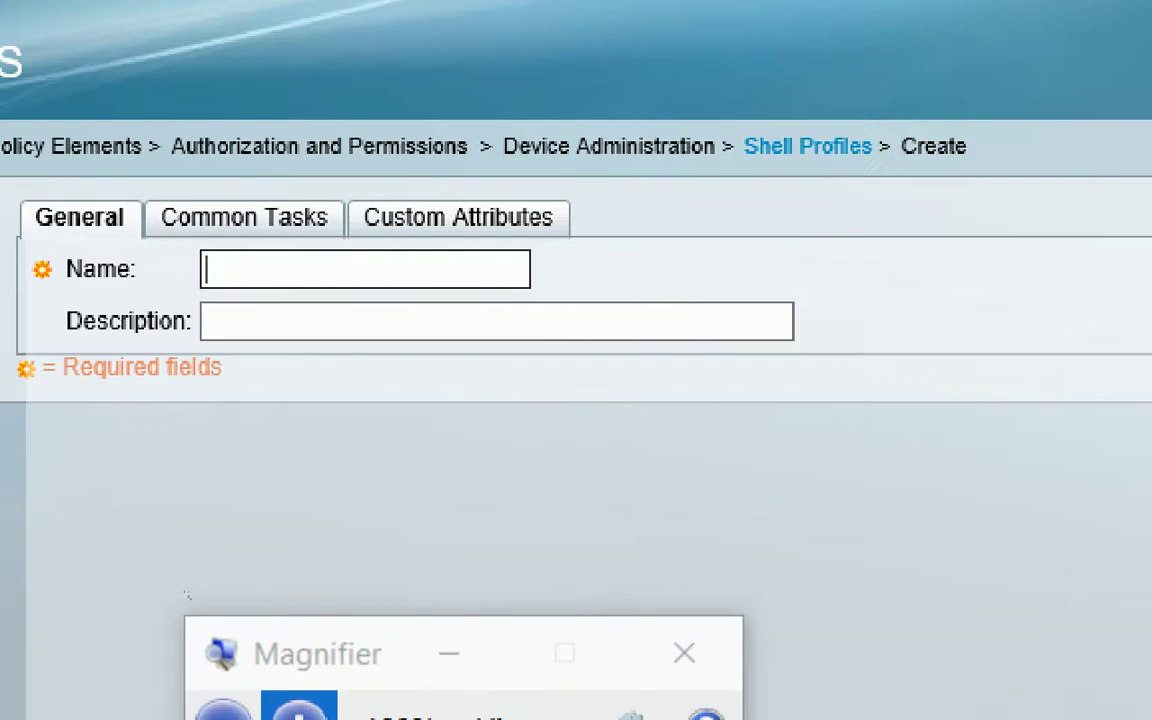
{"action": "type", "text": "abc"}
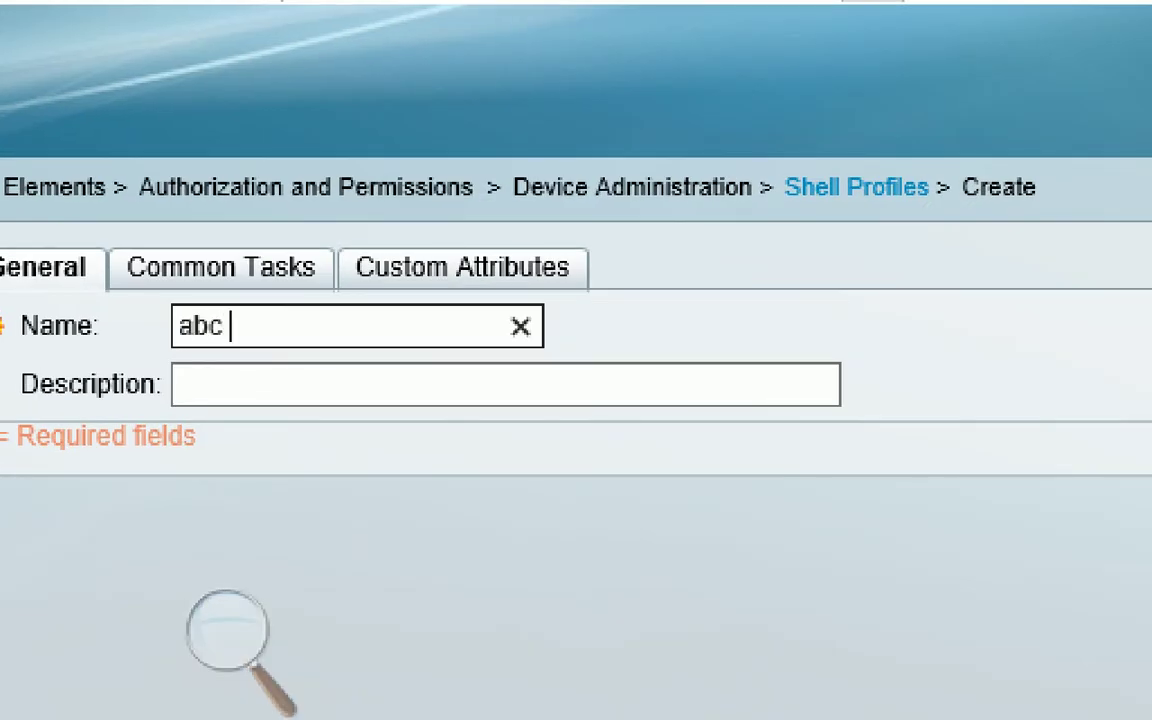
{"action": "type", "text": "_shell"}
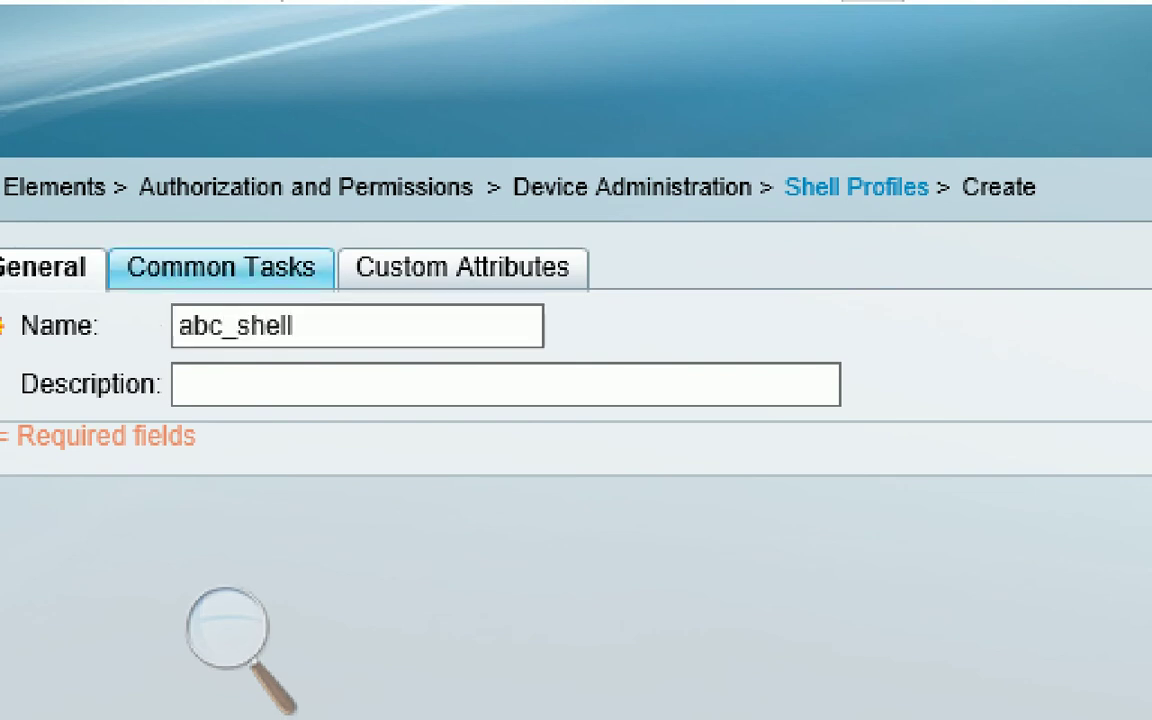
On Common Tasks, set the default privilege to Static level 10
{"action": "left_click", "coordinate": [221, 267]}
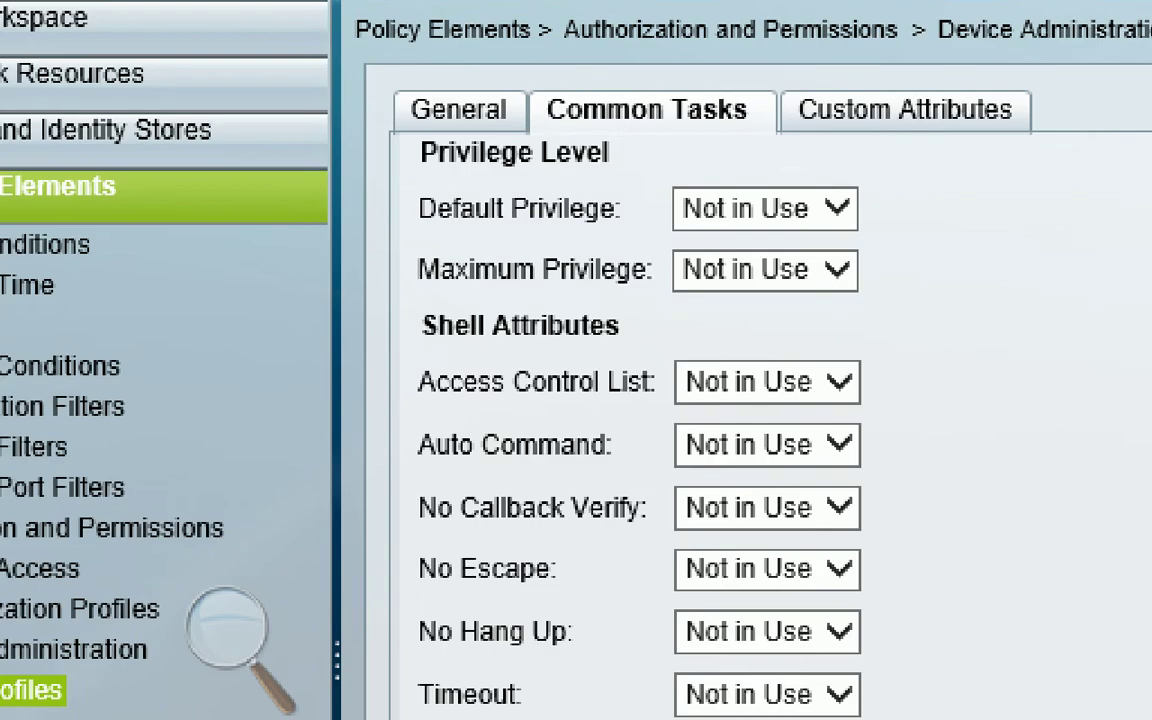
{"action": "key", "text": "Down"}
{"action": "key", "text": "Return"}
{"action": "key", "text": "Tab"}
{"action": "key", "text": "alt+Down"}
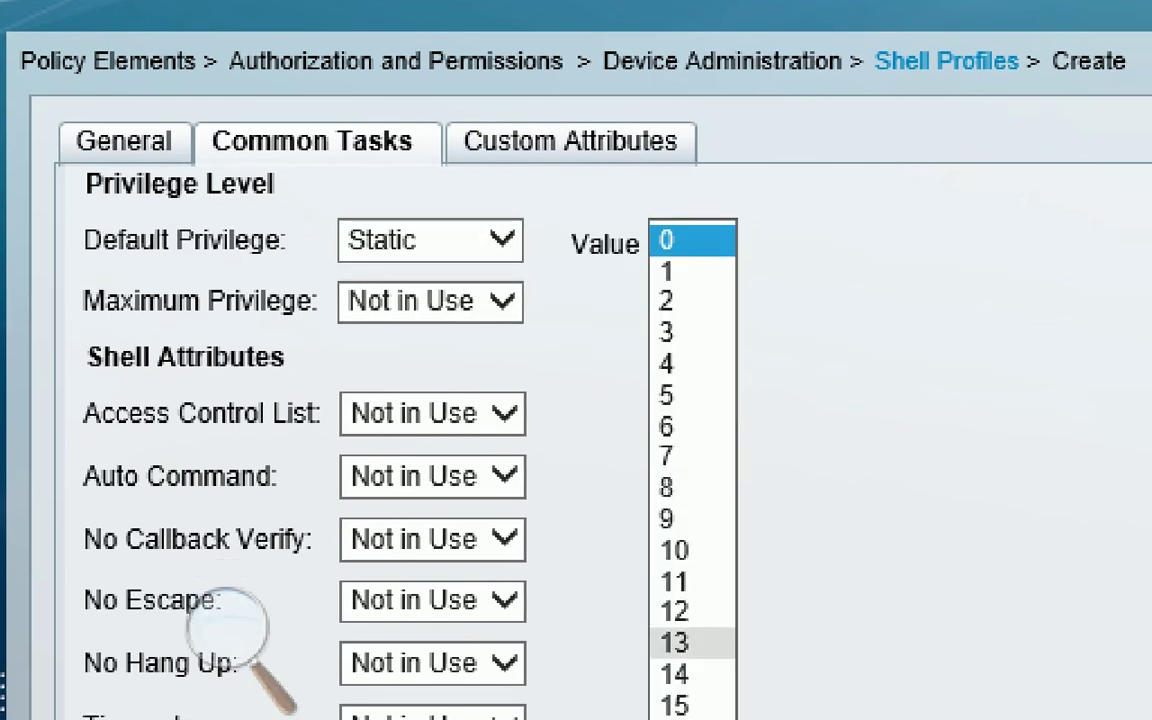
{"action": "left_click", "coordinate": [674, 577]}
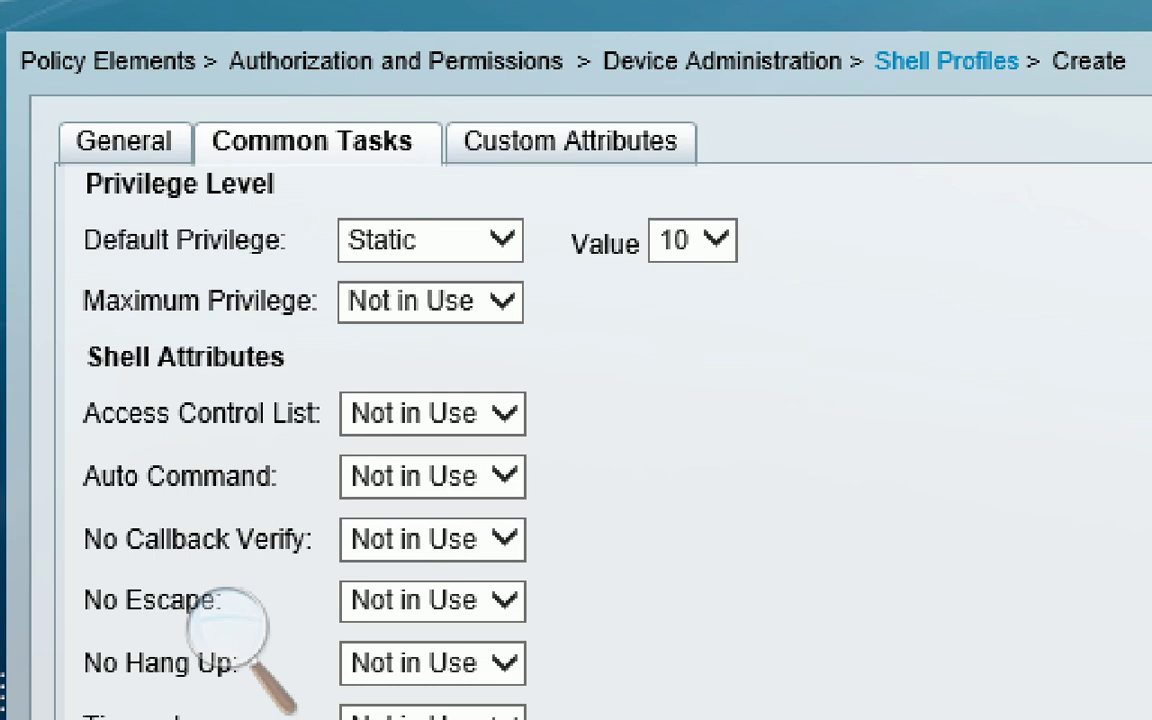
Set the maximum privilege to Static level 10 and submit the abc_shell profile
{"action": "left_click", "coordinate": [430, 301]}
{"action": "left_click", "coordinate": [420, 334]}
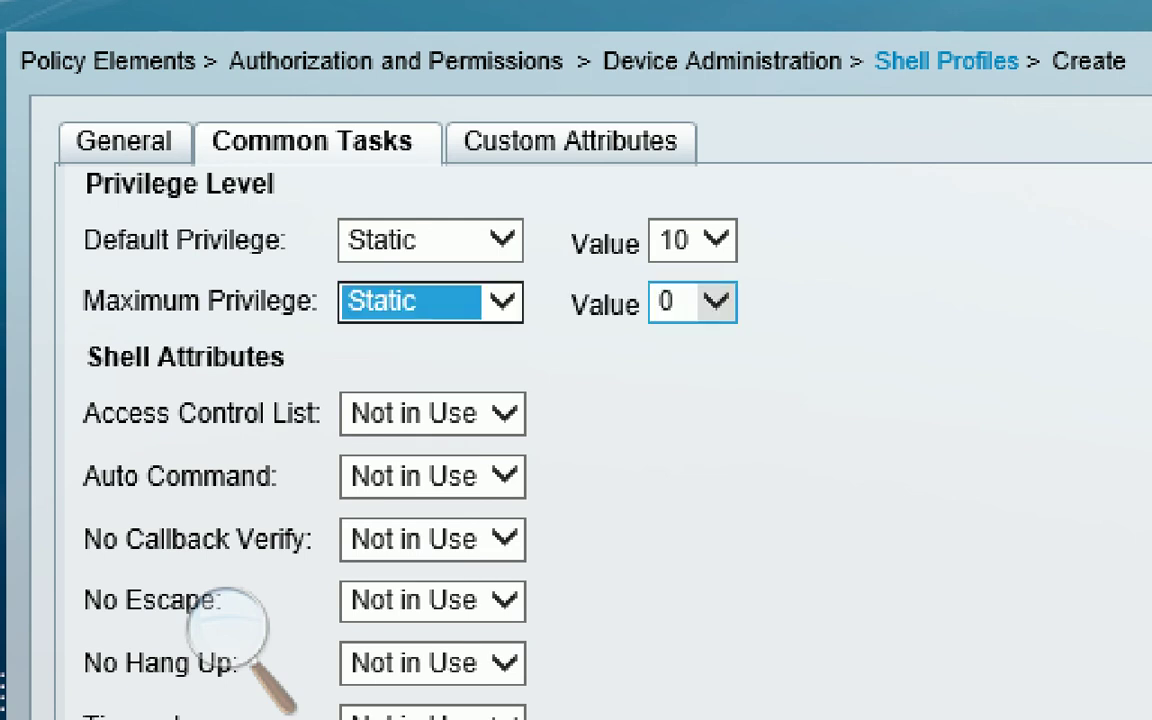
{"action": "left_click", "coordinate": [693, 302]}
{"action": "left_click", "coordinate": [674, 542]}
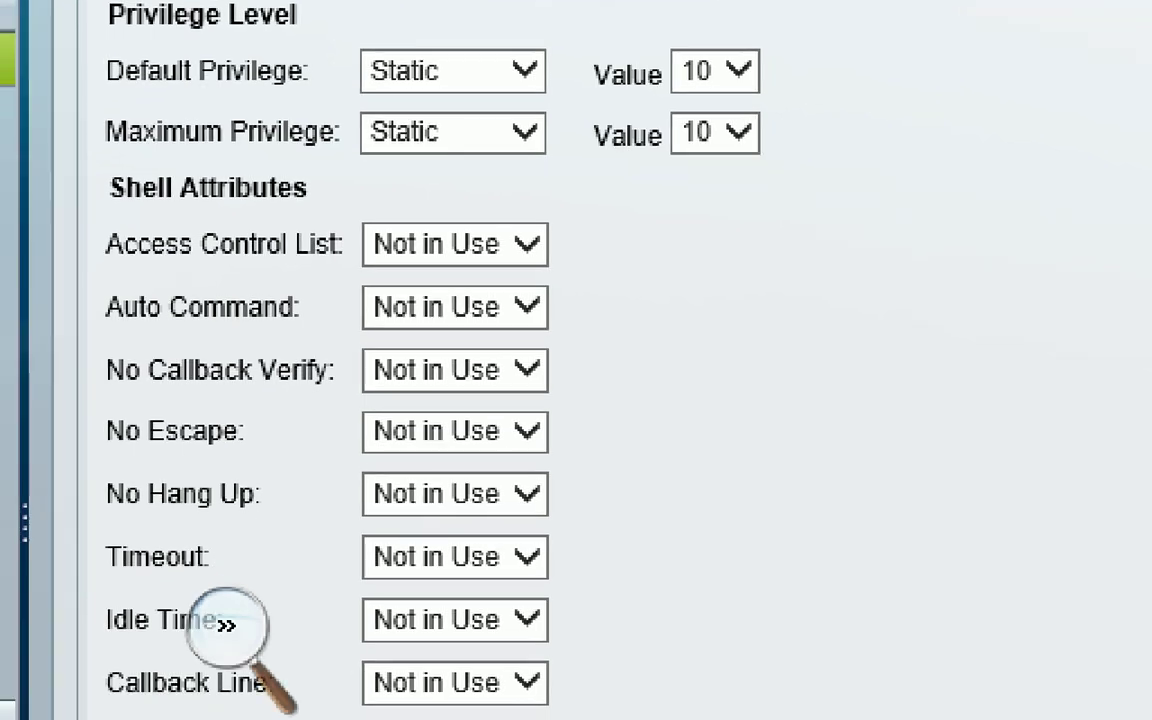
{"action": "left_click", "coordinate": [230, 660]}
{"action": "left_click", "coordinate": [226, 686]}
{"action": "left_click", "coordinate": [224, 614]}
{"action": "left_click", "coordinate": [257, 639]}
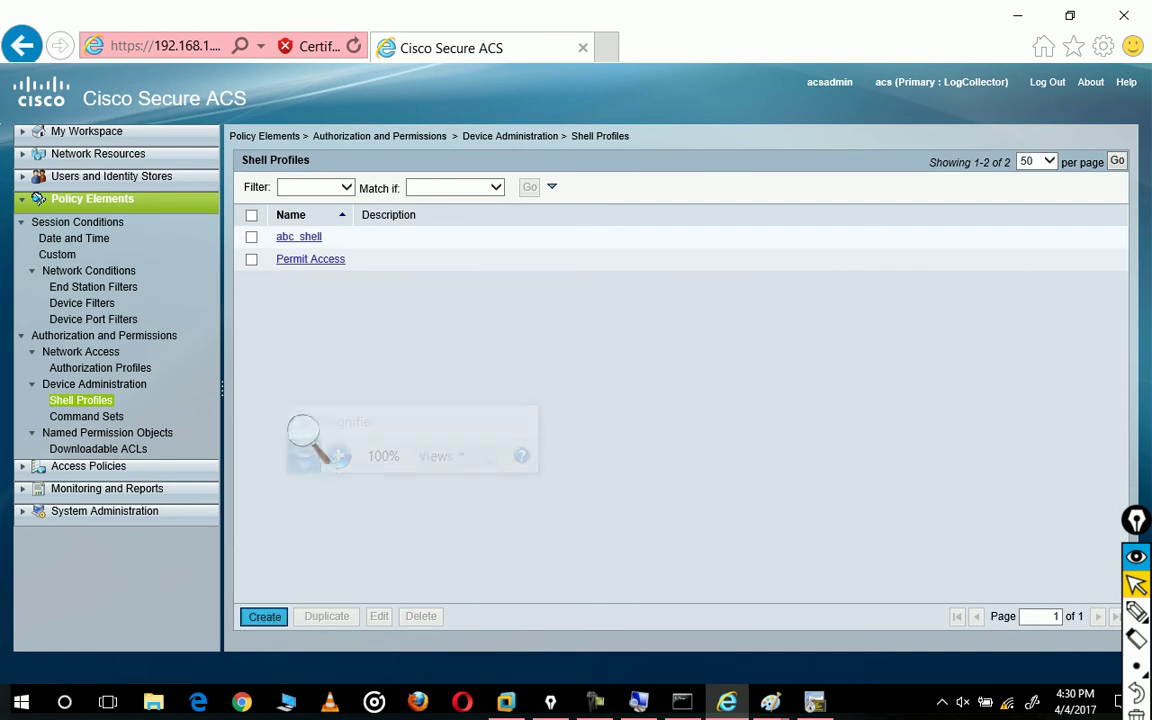
Create shell profile xyz_shell with a static default privilege of 15
{"action": "left_click", "coordinate": [264, 616]}
{"action": "left_click", "coordinate": [337, 455]}
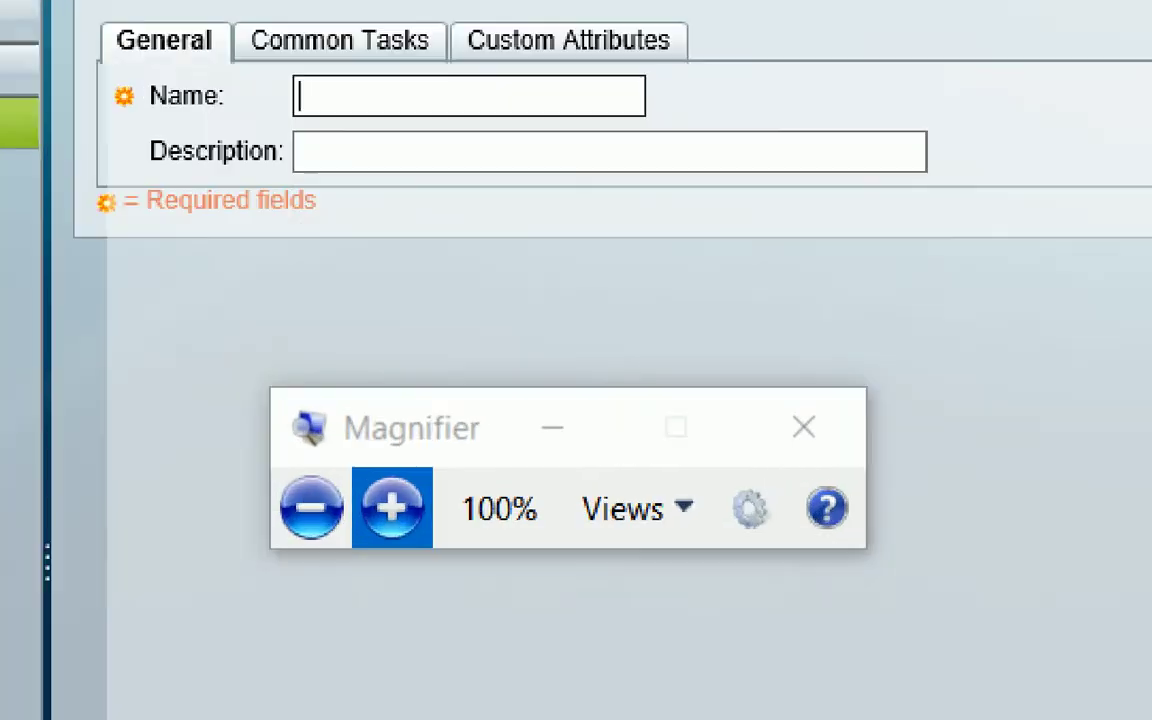
{"action": "type", "text": "xyz_shell"}
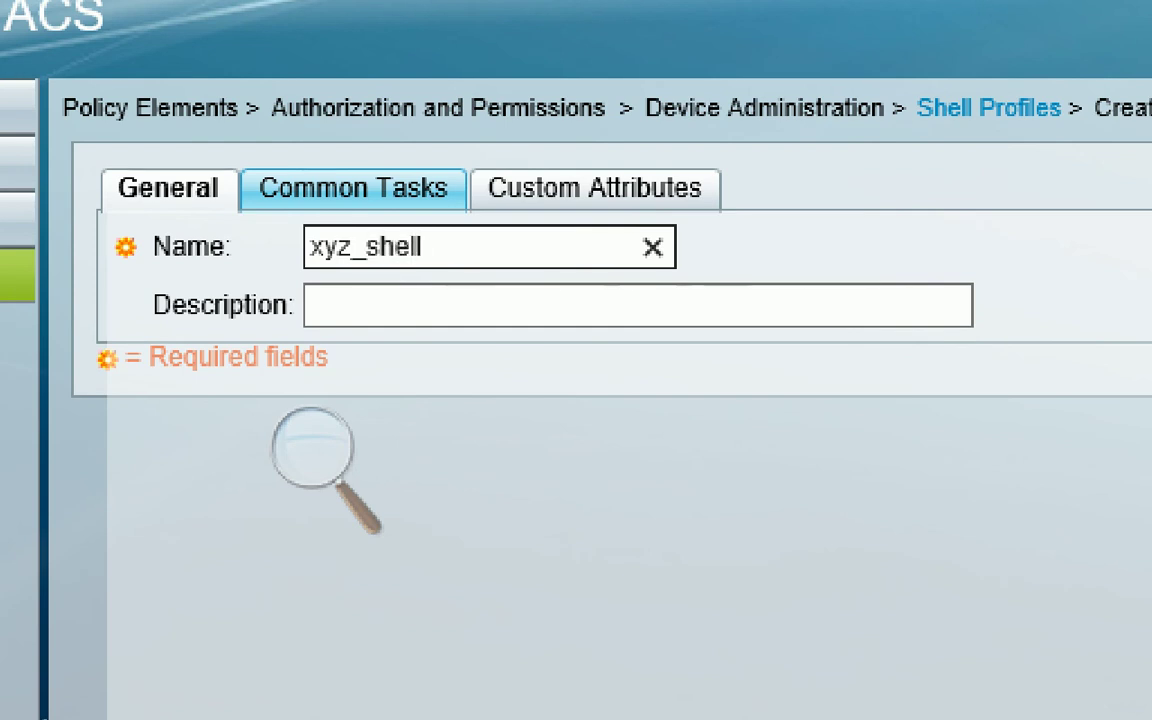
{"action": "left_click", "coordinate": [353, 188]}
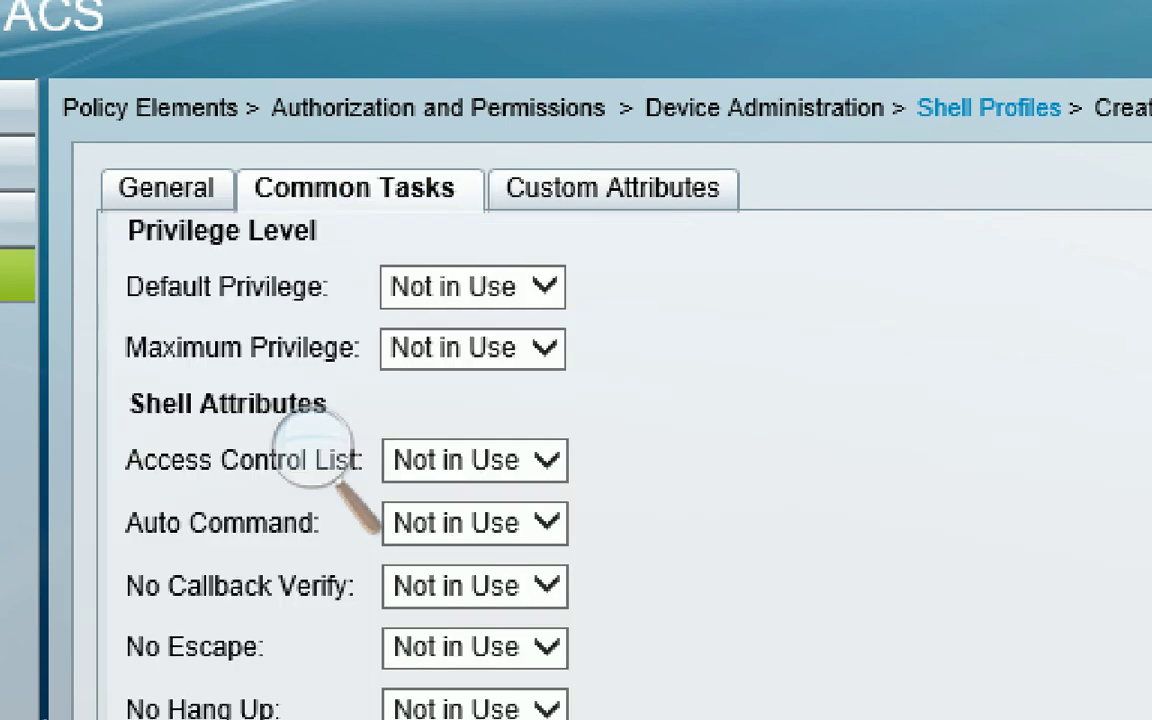
{"action": "key", "text": "alt+Down"}
{"action": "key", "text": "Down"}
{"action": "key", "text": "Return"}
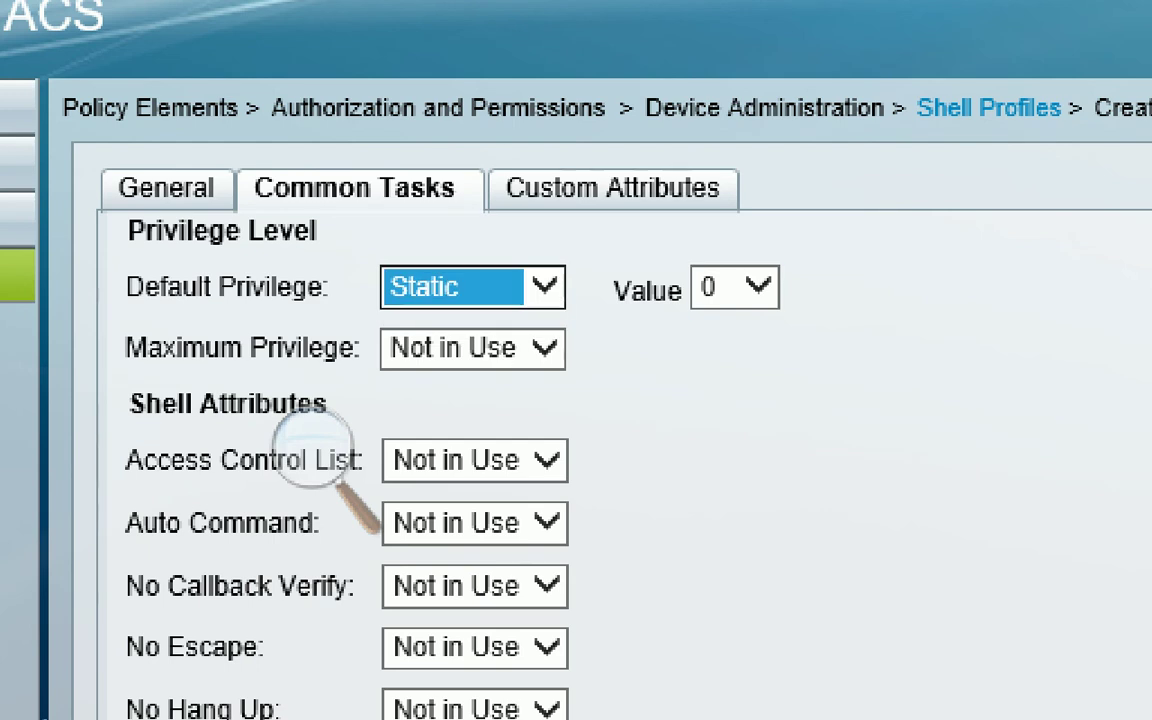
{"action": "key", "text": "alt+Down"}
{"action": "key", "text": "End"}
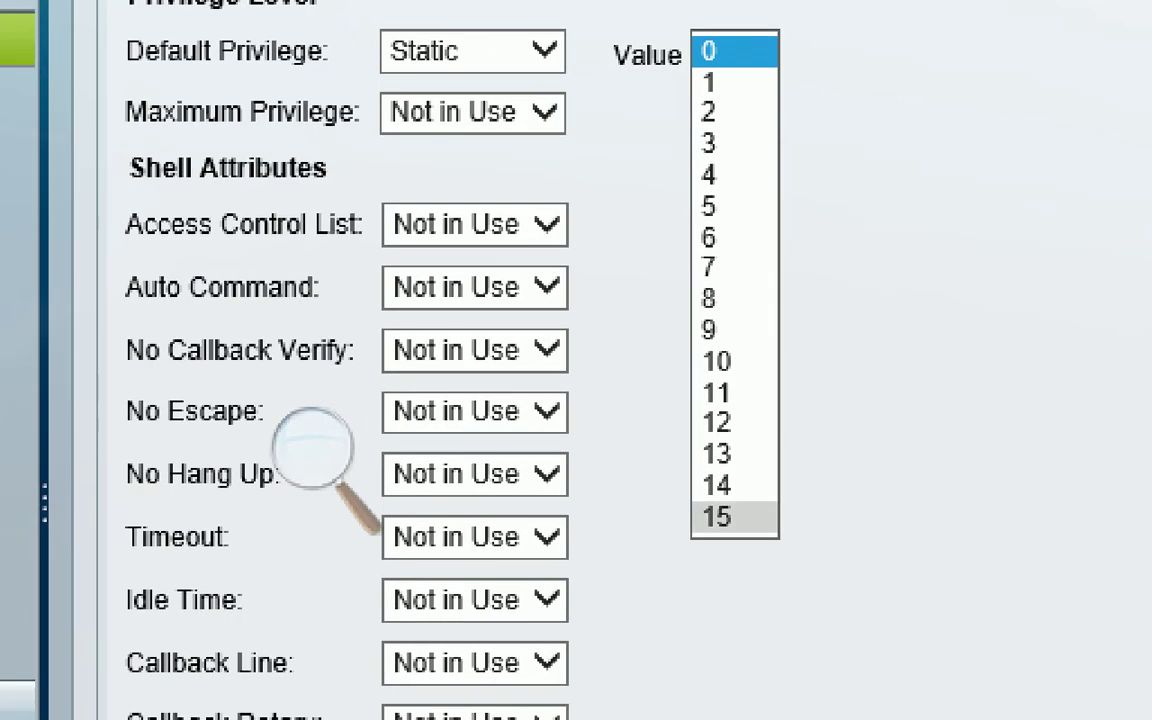
{"action": "key", "text": "Return"}
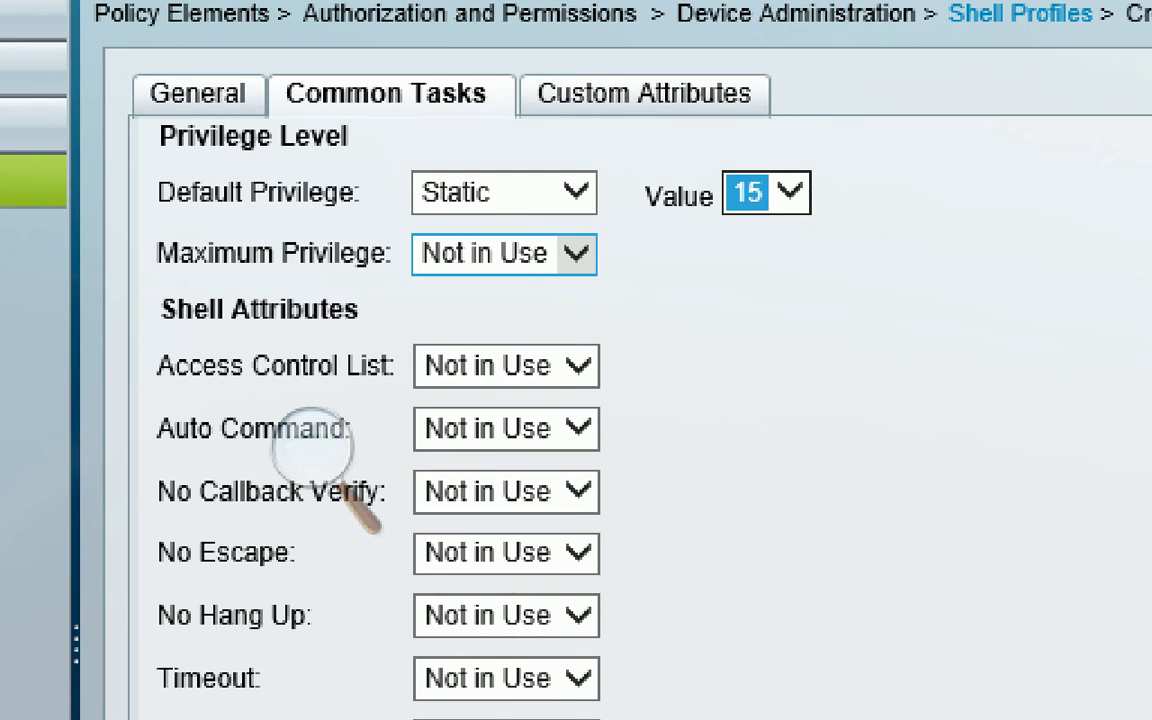
Set the profile's maximum privilege to static level 15
{"action": "key", "text": "Tab"}
{"action": "key", "text": "alt+Down"}
{"action": "key", "text": "Down"}
{"action": "key", "text": "Return"}
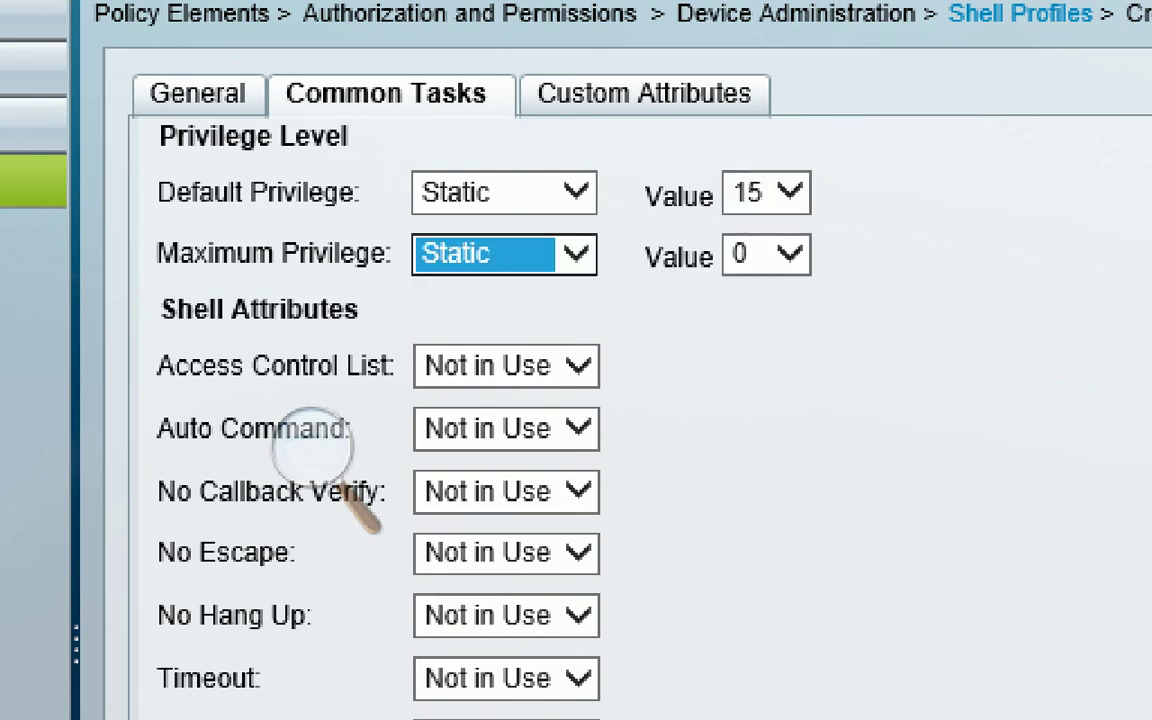
{"action": "key", "text": "Tab"}
{"action": "key", "text": "alt+Down"}
{"action": "key", "text": "End"}
{"action": "key", "text": "Return"}
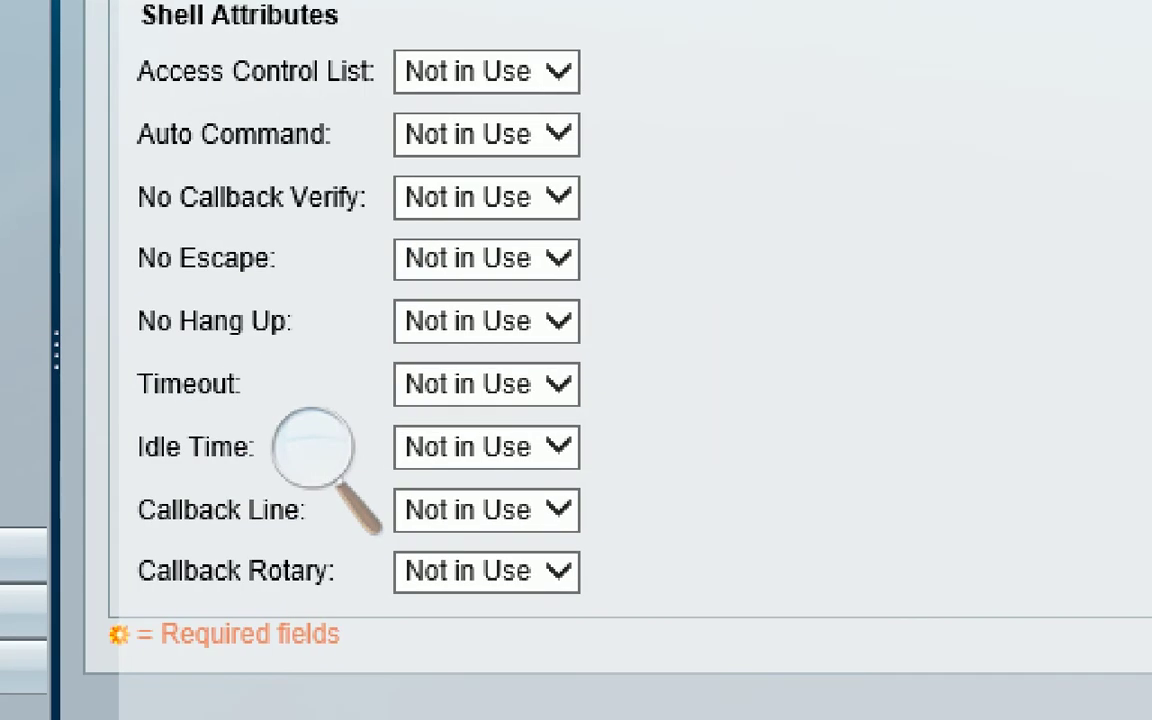
{"action": "key", "text": "Down"}
Submit the xyz_shell profile and go to the Command Sets list
{"action": "left_click", "coordinate": [312, 450]}
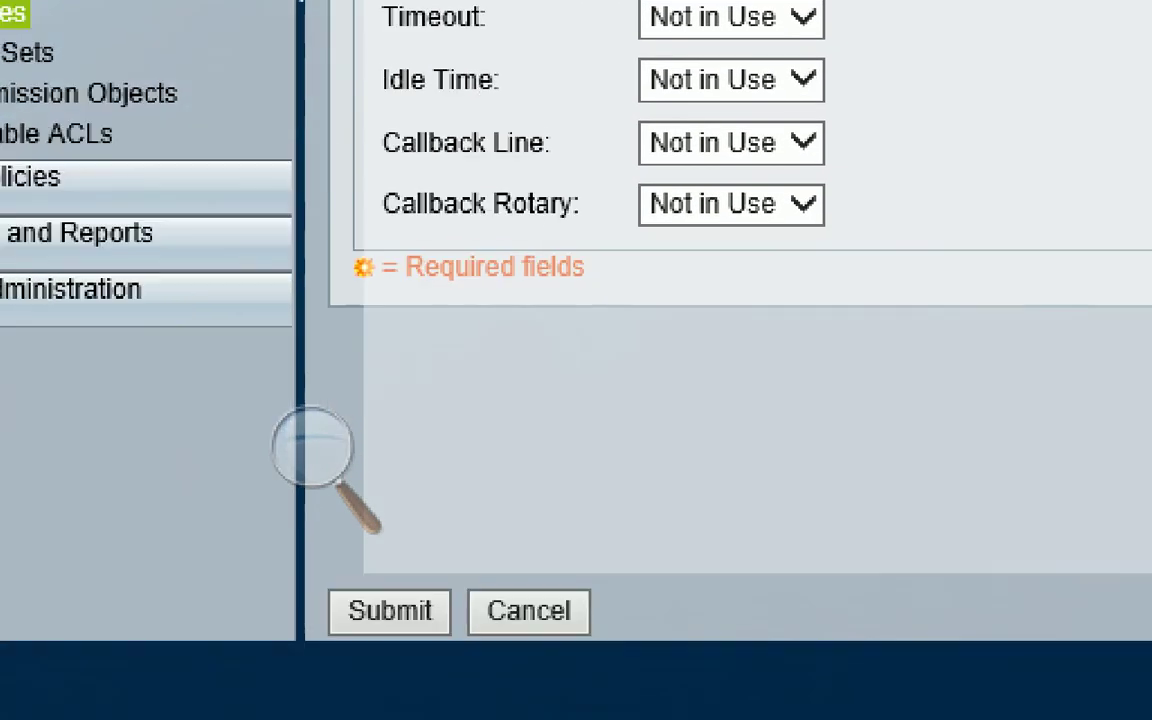
{"action": "left_click", "coordinate": [390, 611]}
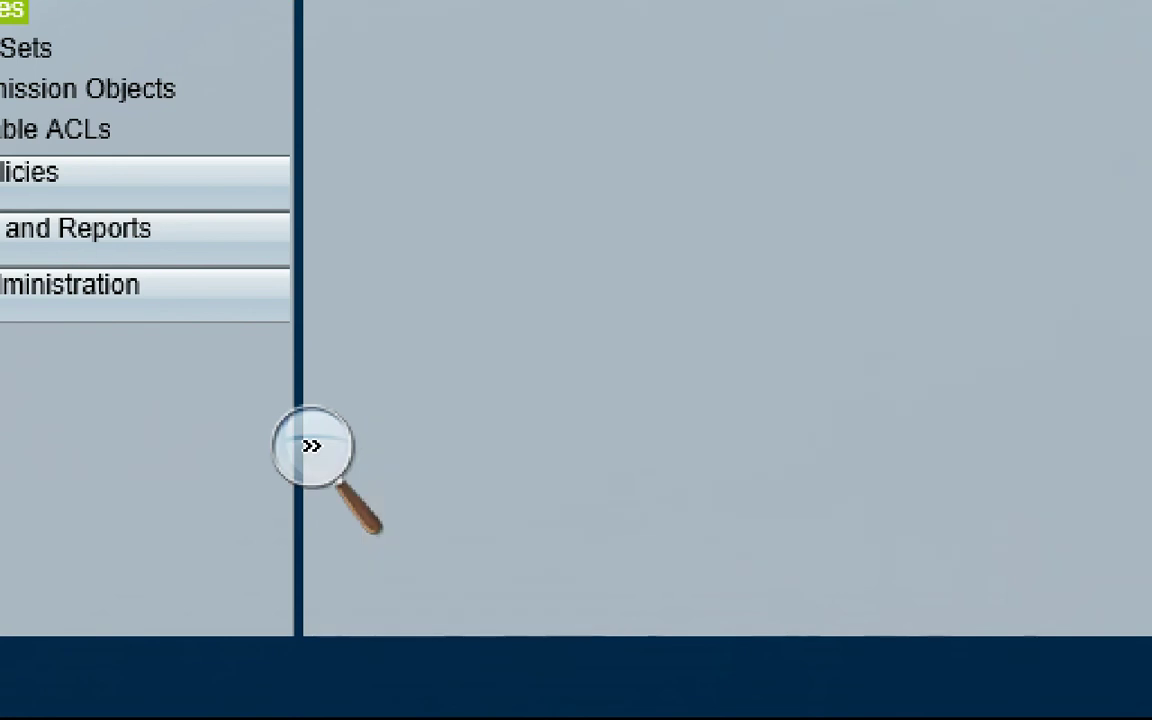
{"action": "left_click", "coordinate": [312, 450]}
{"action": "left_click", "coordinate": [311, 509]}
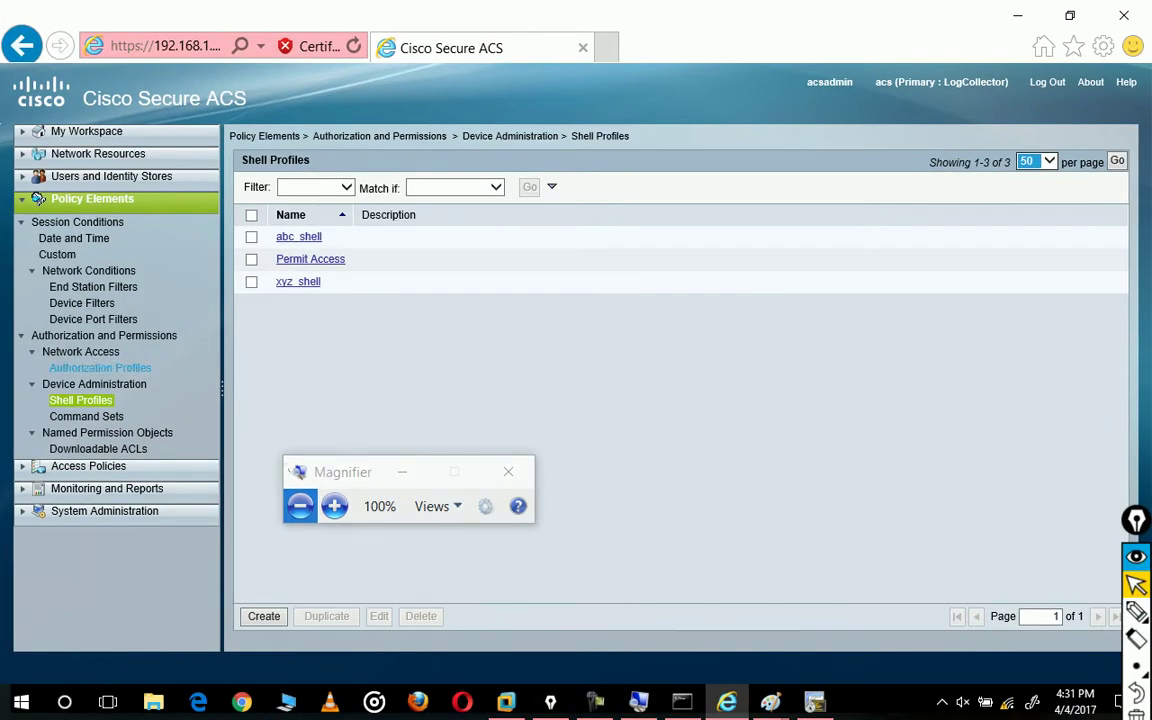
{"action": "left_click", "coordinate": [86, 416]}
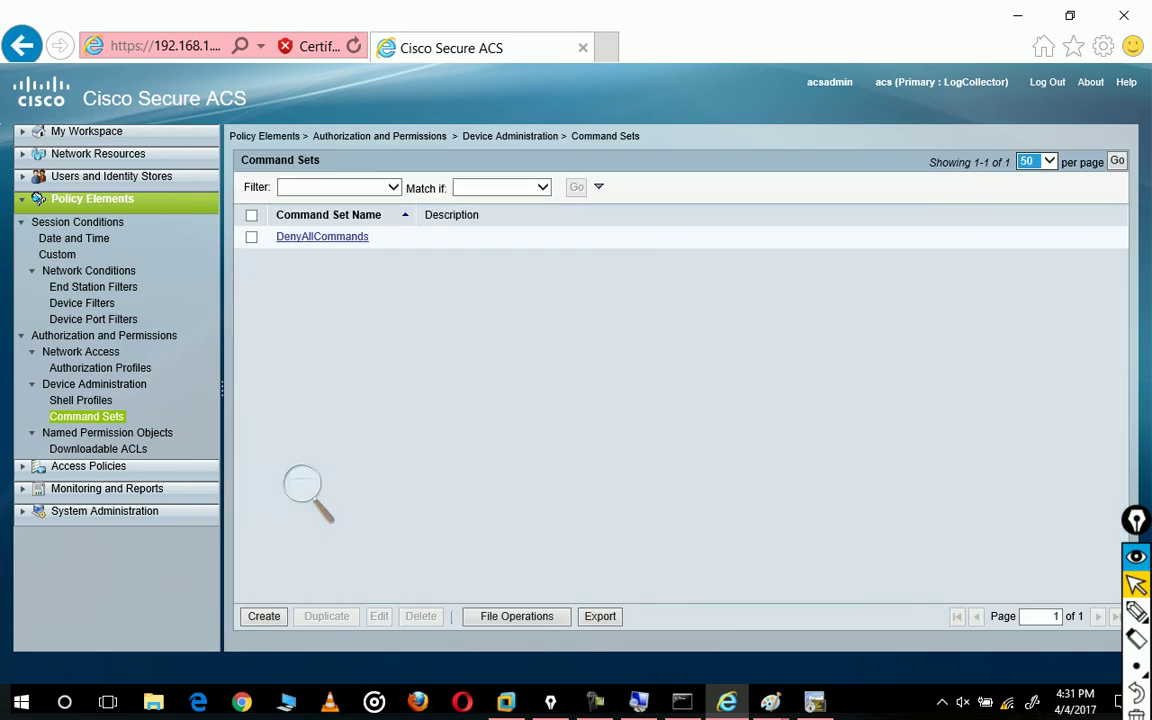
Start a new command set named 'abc command'
{"action": "left_click", "coordinate": [303, 490]}
{"action": "left_click", "coordinate": [264, 616]}
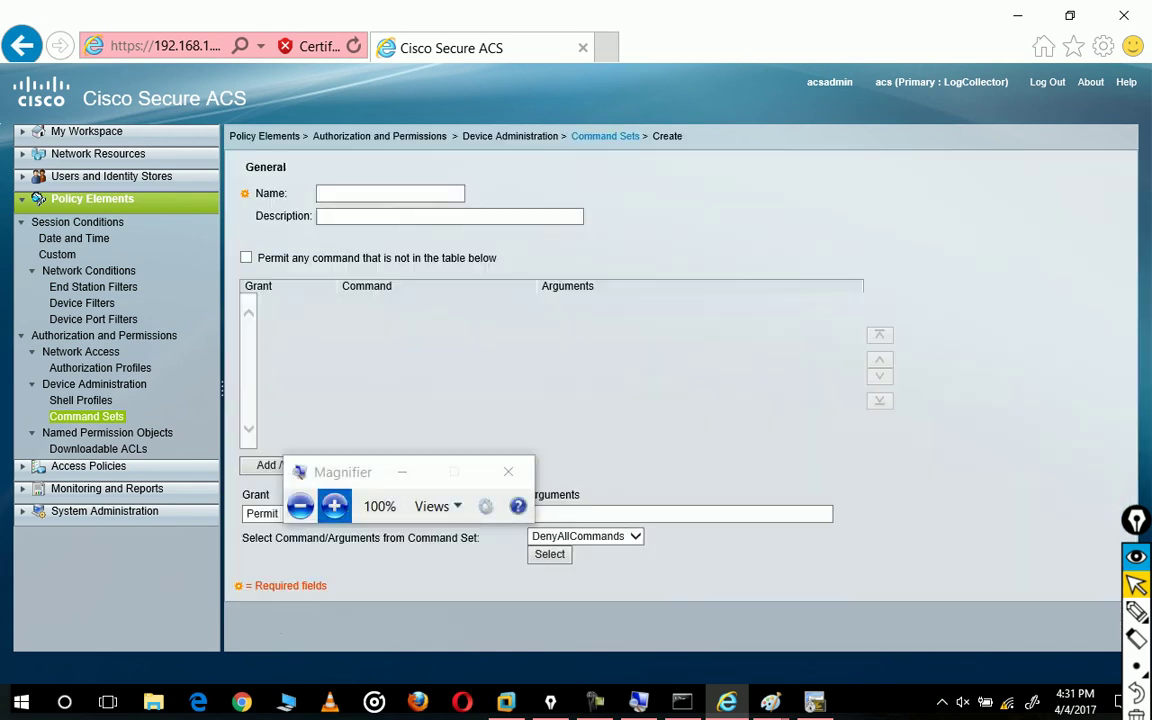
{"action": "left_click", "coordinate": [334, 506]}
{"action": "type", "text": "abc comman"}
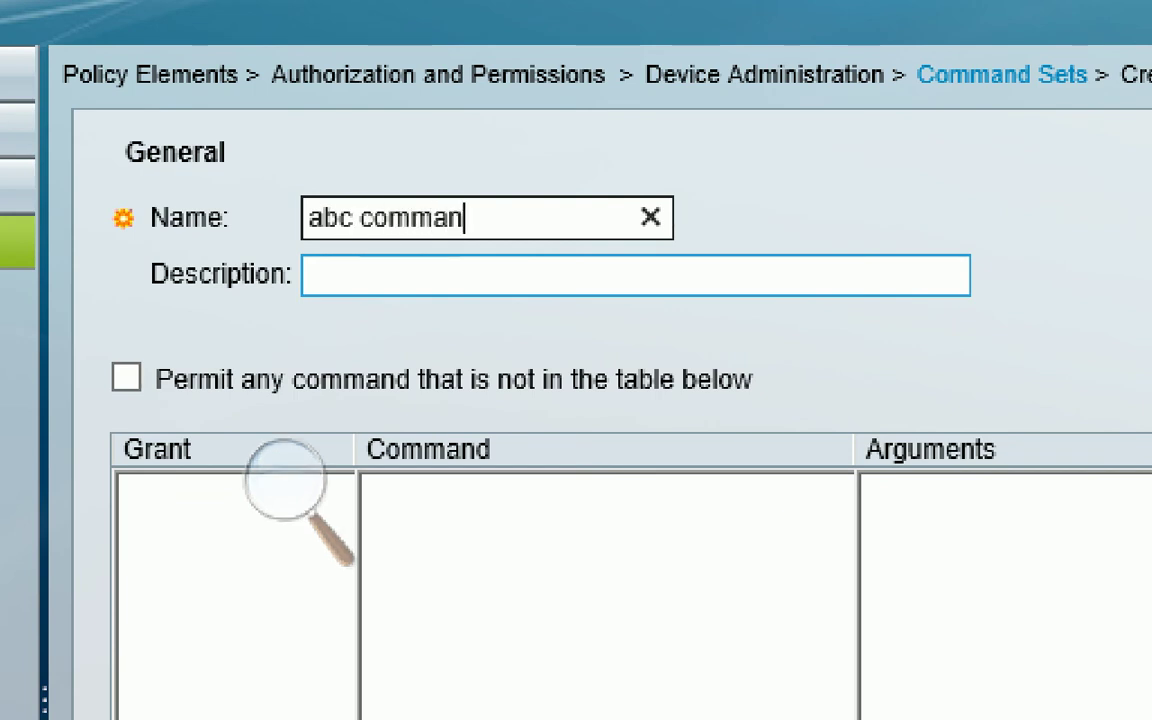
{"action": "type", "text": "d"}
Add a Permit rule for the show command and submit the set
{"action": "left_click", "coordinate": [600, 582]}
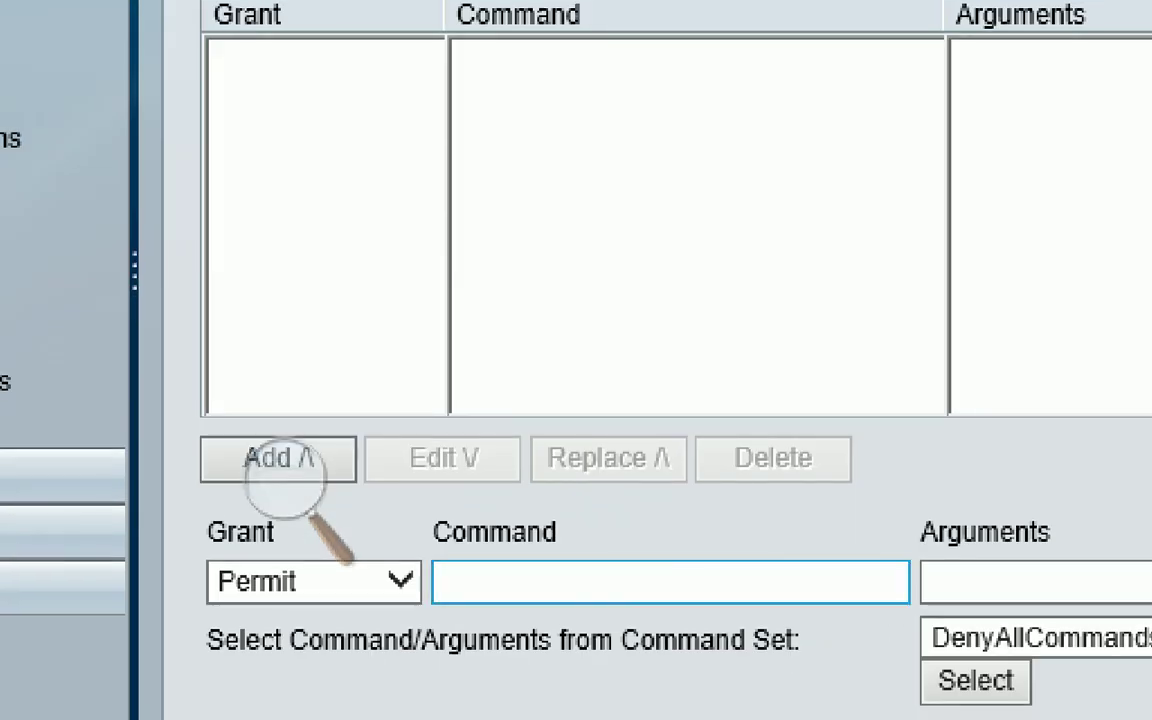
{"action": "type", "text": "show"}
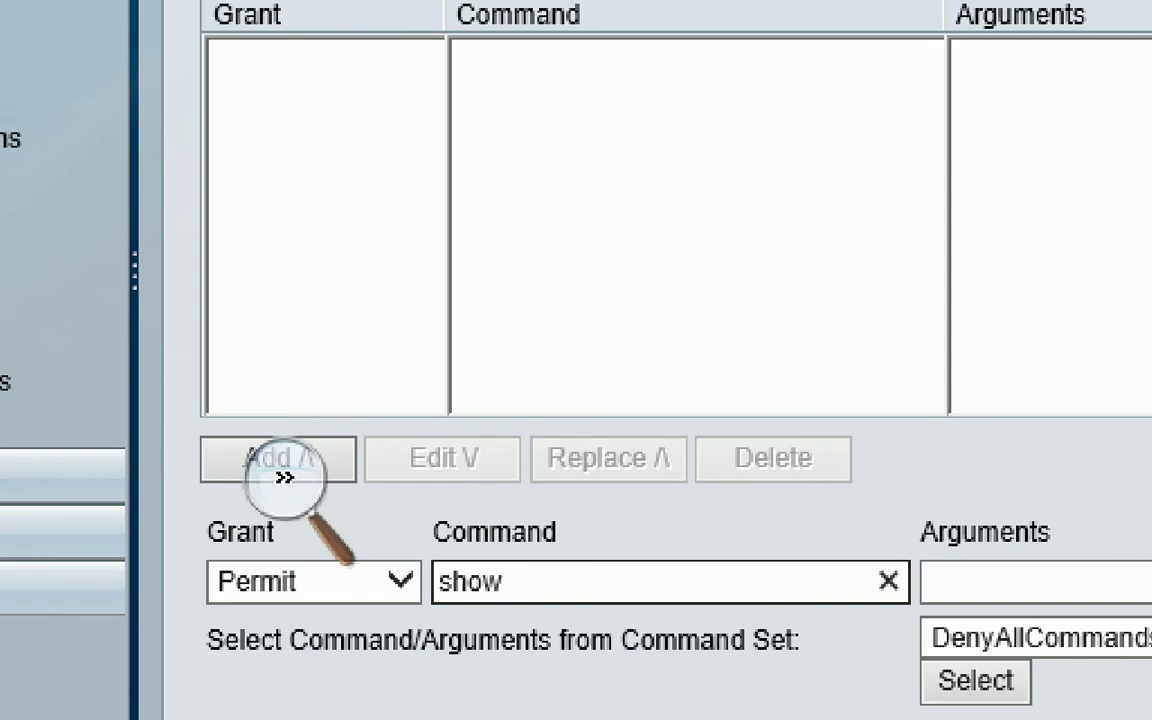
{"action": "left_click", "coordinate": [280, 468]}
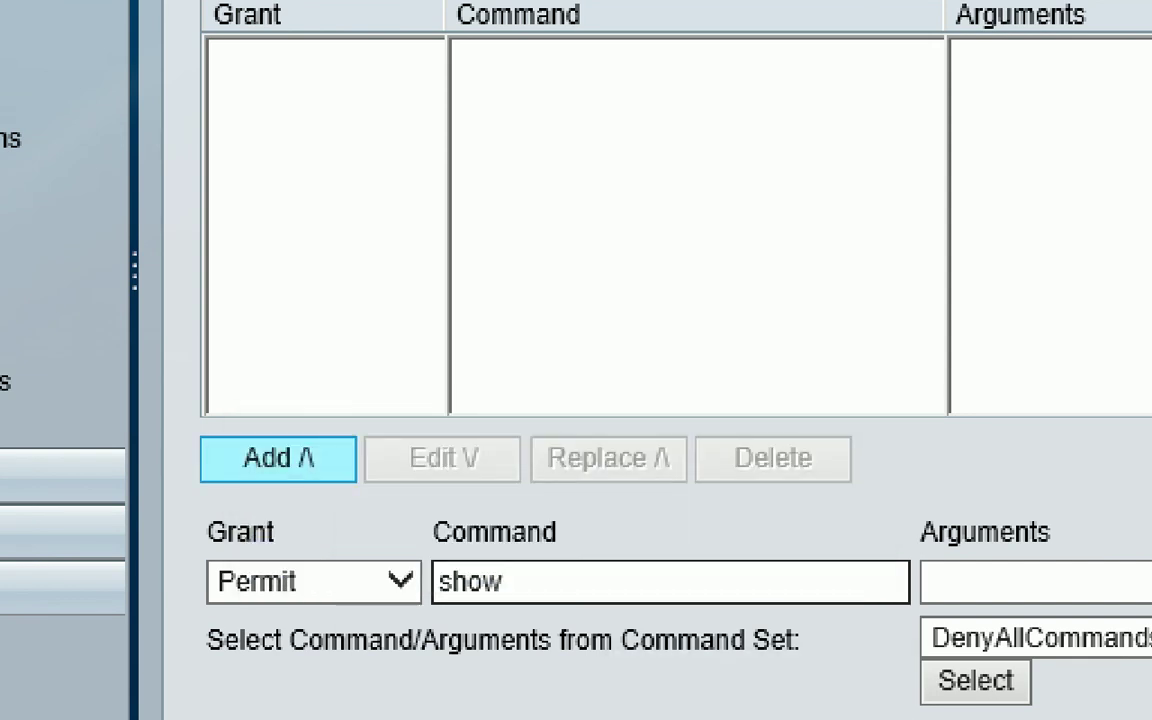
{"action": "left_click", "coordinate": [278, 458]}
{"action": "left_click", "coordinate": [600, 582]}
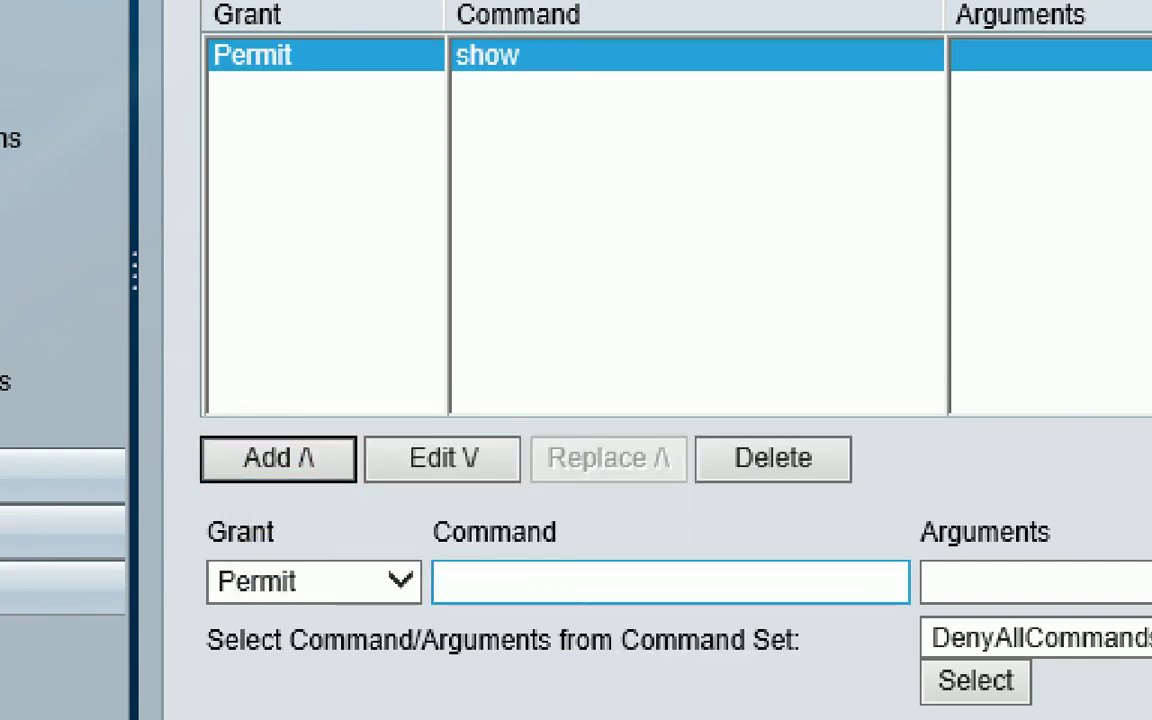
{"action": "left_click", "coordinate": [440, 582]}
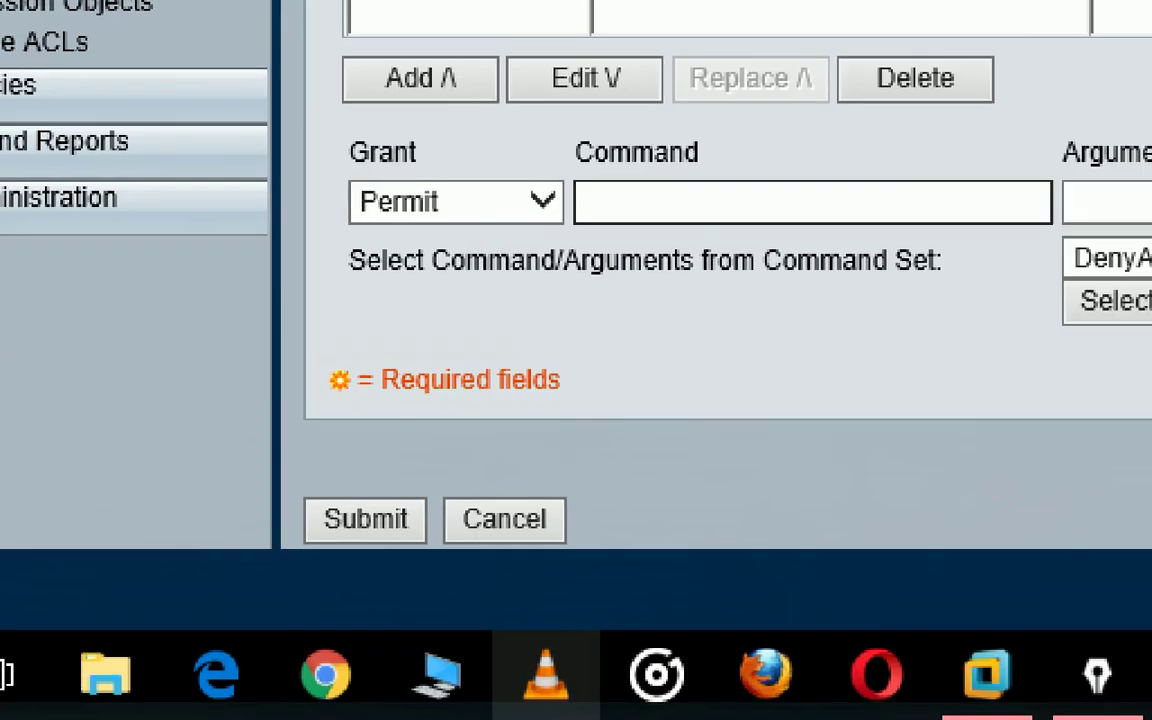
{"action": "left_click", "coordinate": [366, 519]}
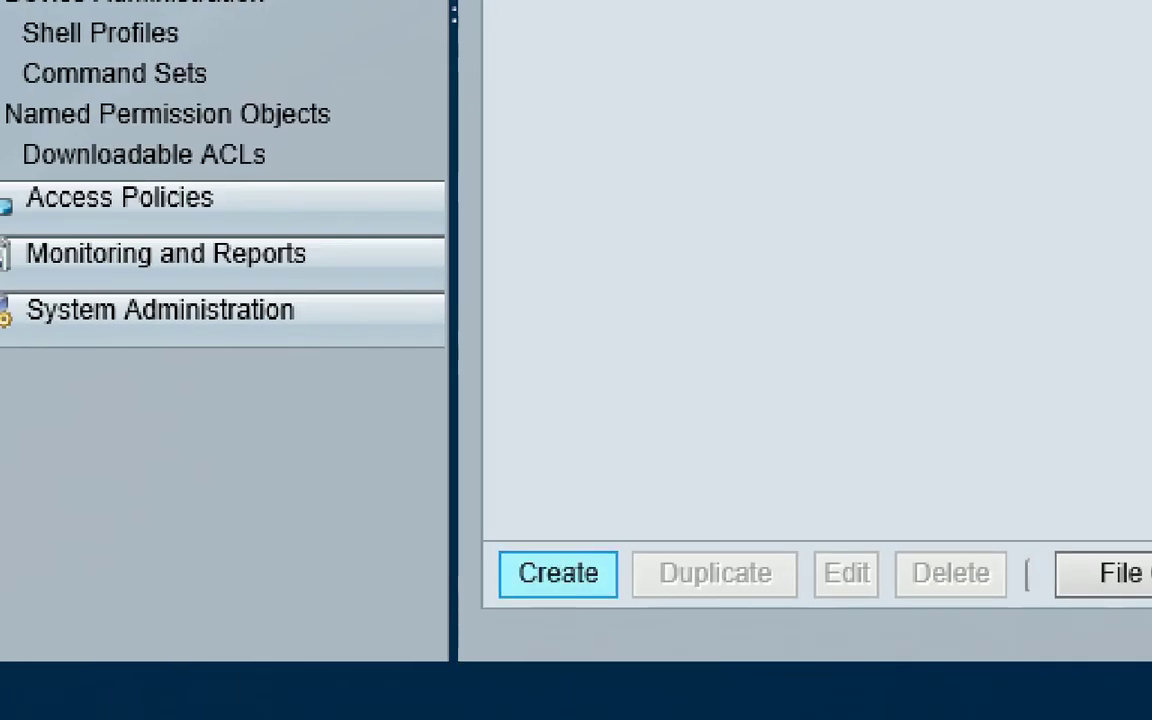
Create command set xyz permitting any command not in its table, and submit it
{"action": "left_click", "coordinate": [558, 571]}
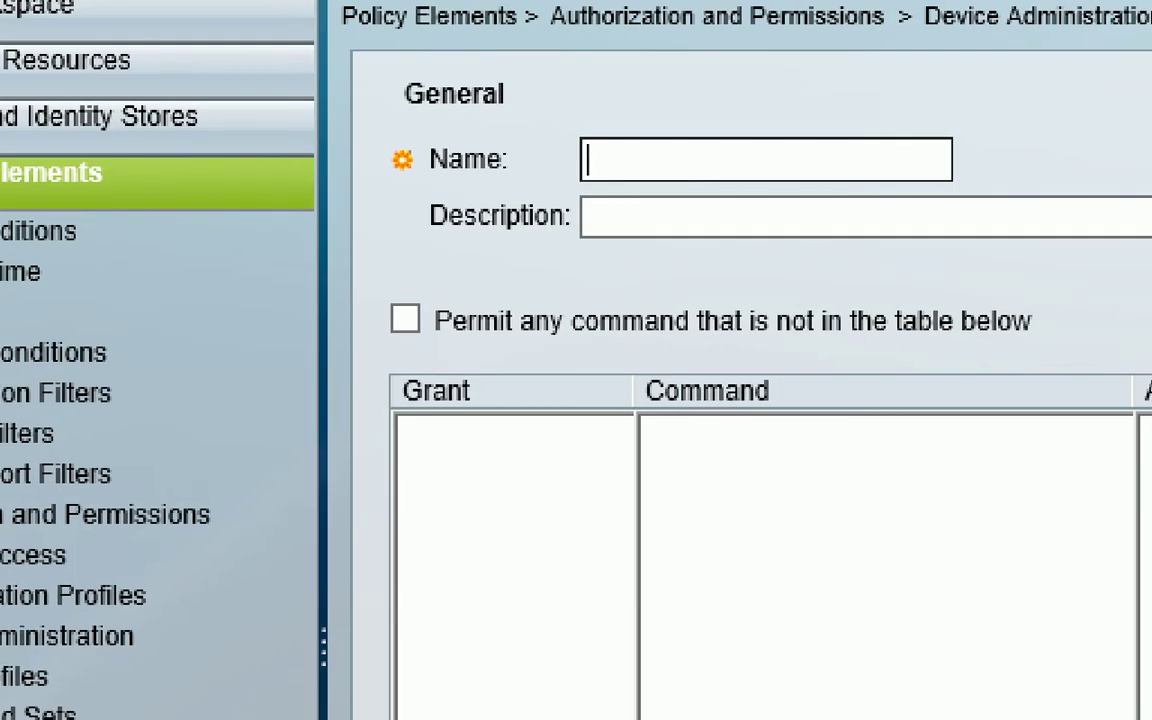
{"action": "type", "text": "x"}
{"action": "left_click", "coordinate": [405, 319]}
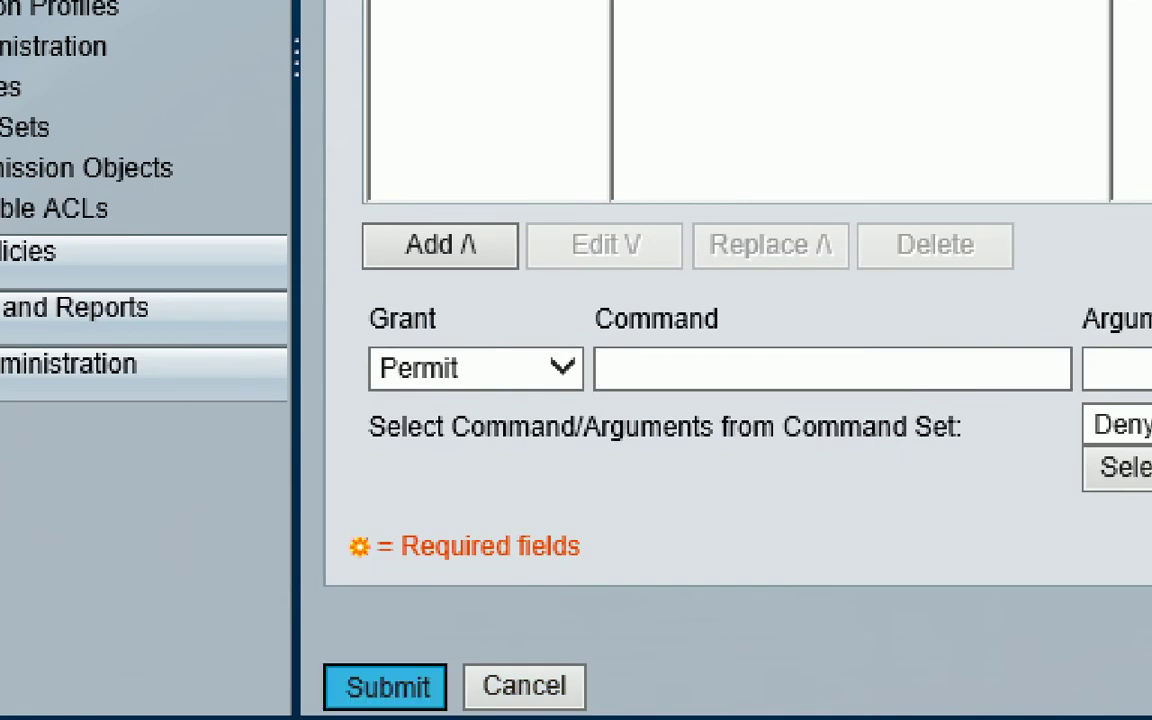
{"action": "key", "text": "Return"}
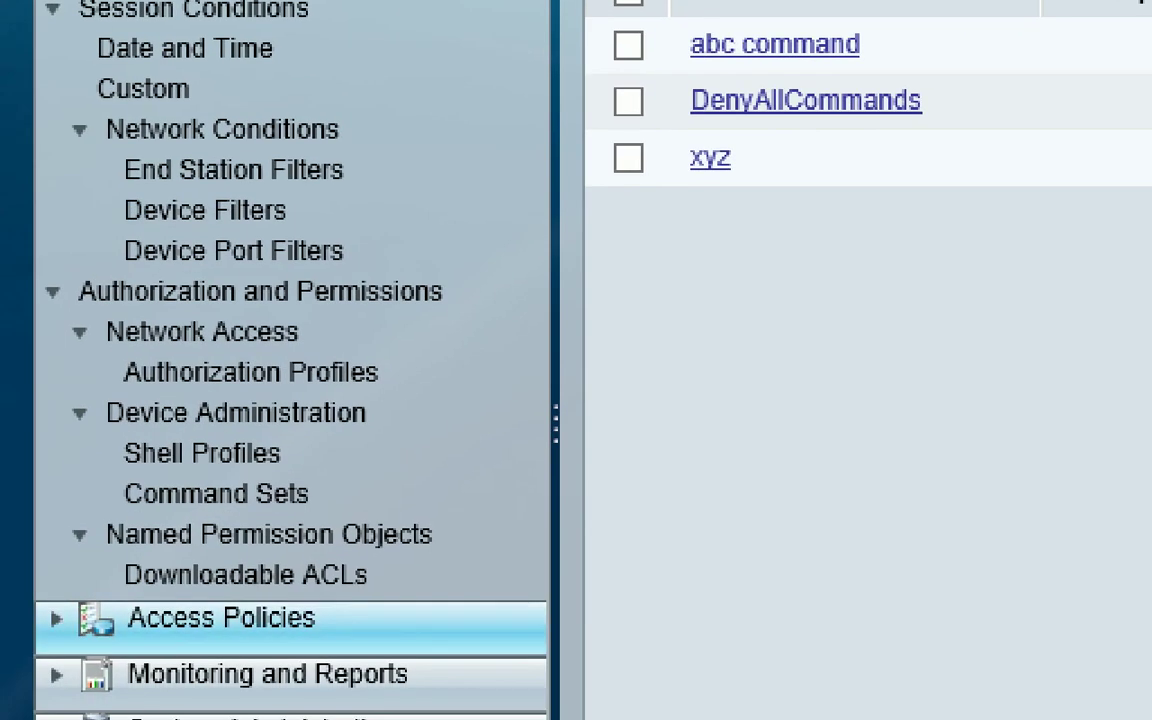
Open the Default Device Admin authorization rules under Access Policies, dismissing a new-rule dialog
{"action": "left_click", "coordinate": [220, 617]}
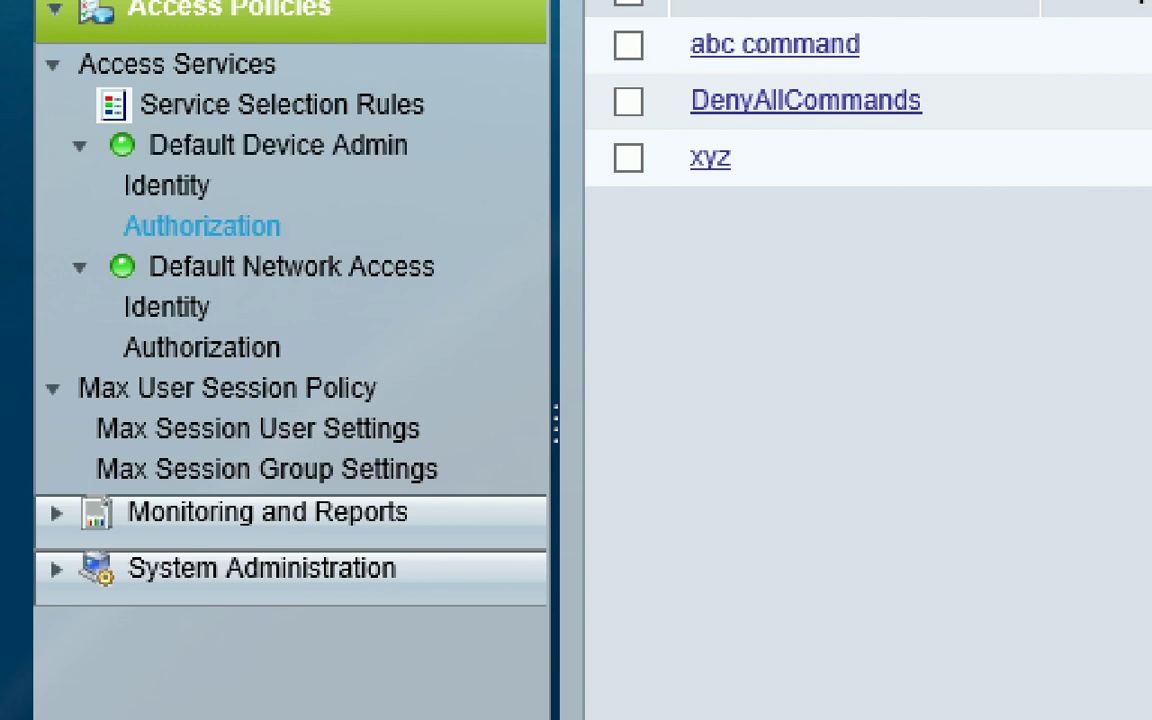
{"action": "left_click", "coordinate": [201, 226]}
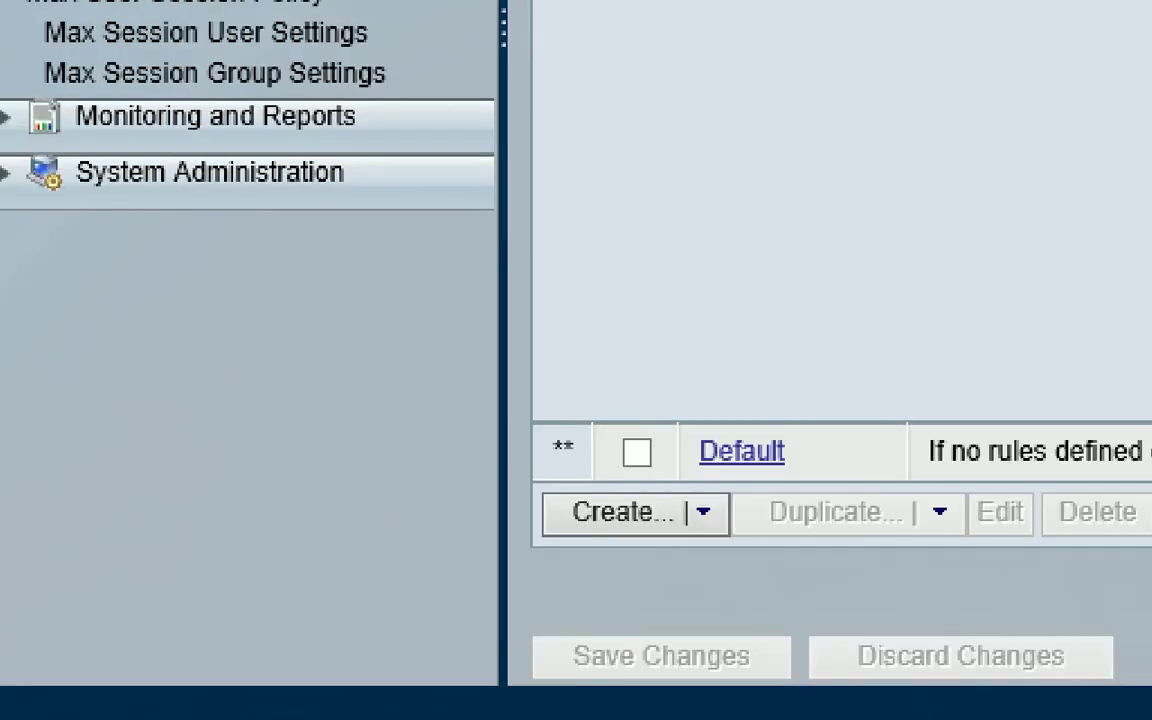
{"action": "left_click", "coordinate": [620, 512]}
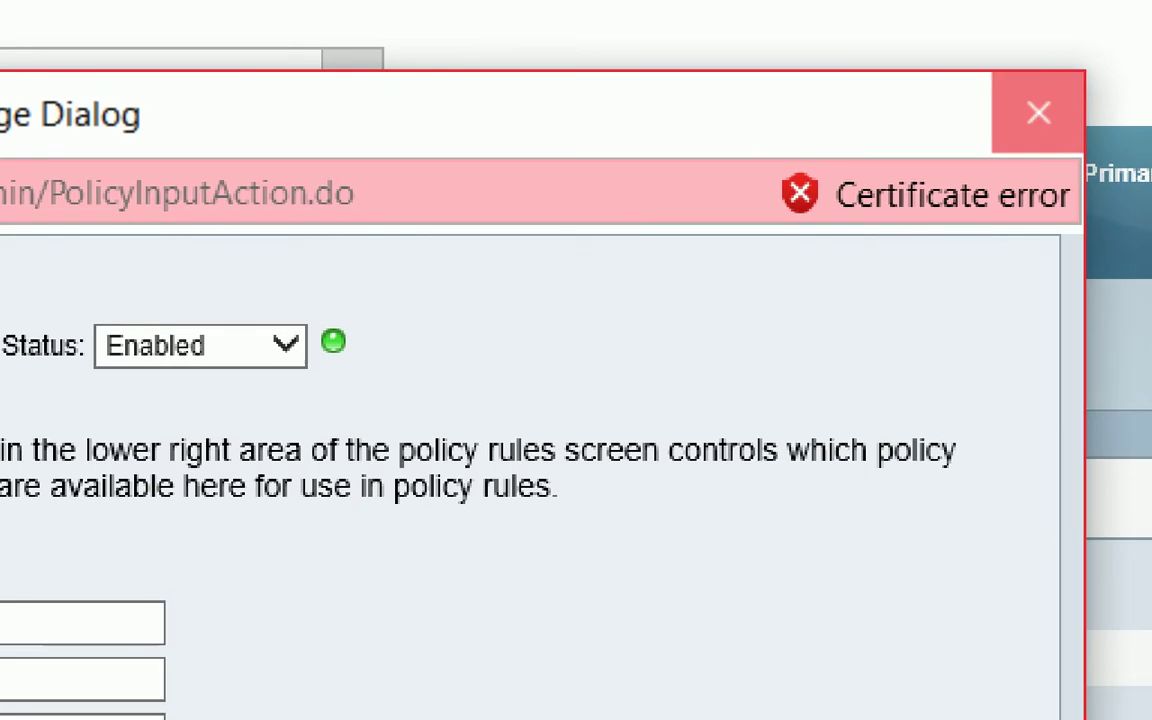
{"action": "left_click", "coordinate": [1041, 108]}
Customize the policy: add Command Sets to the results and clear the selected conditions
{"action": "left_click", "coordinate": [1027, 377]}
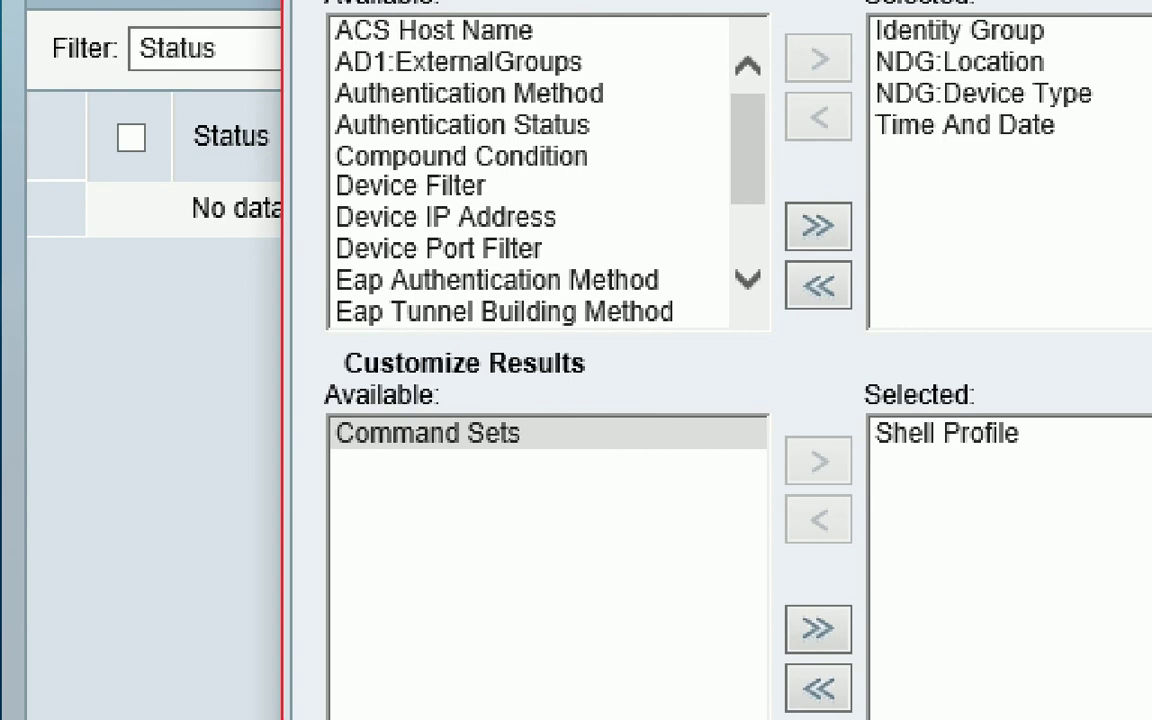
{"action": "left_click", "coordinate": [420, 508]}
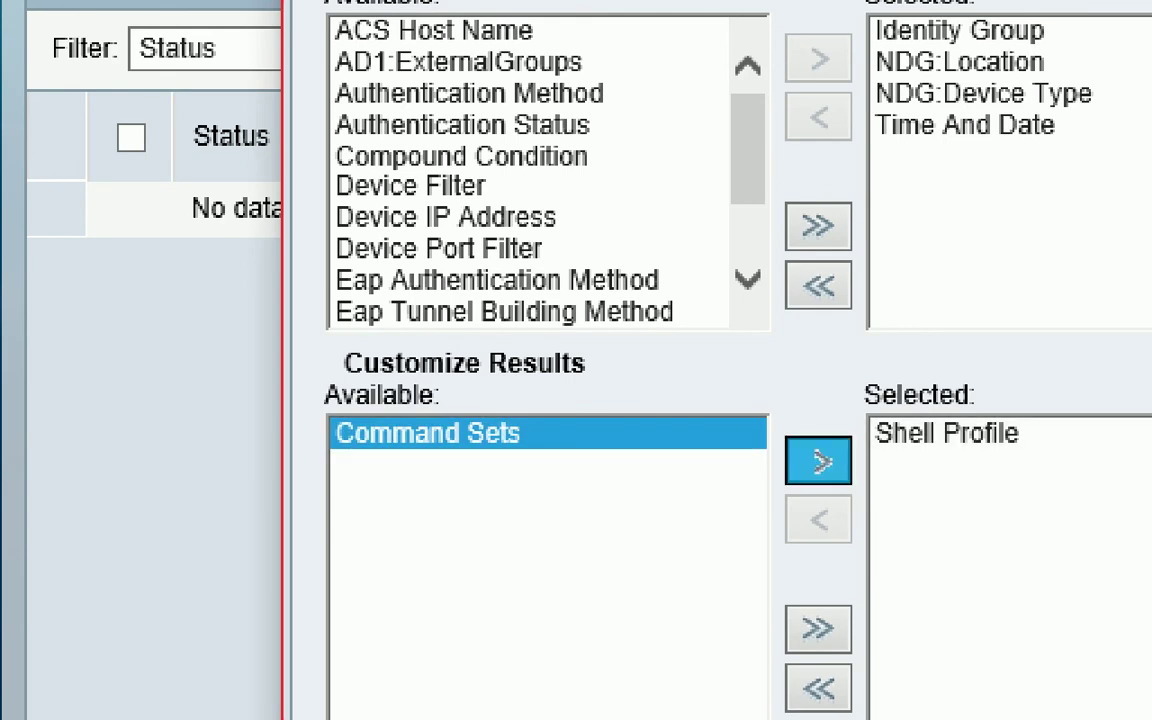
{"action": "left_click", "coordinate": [820, 461]}
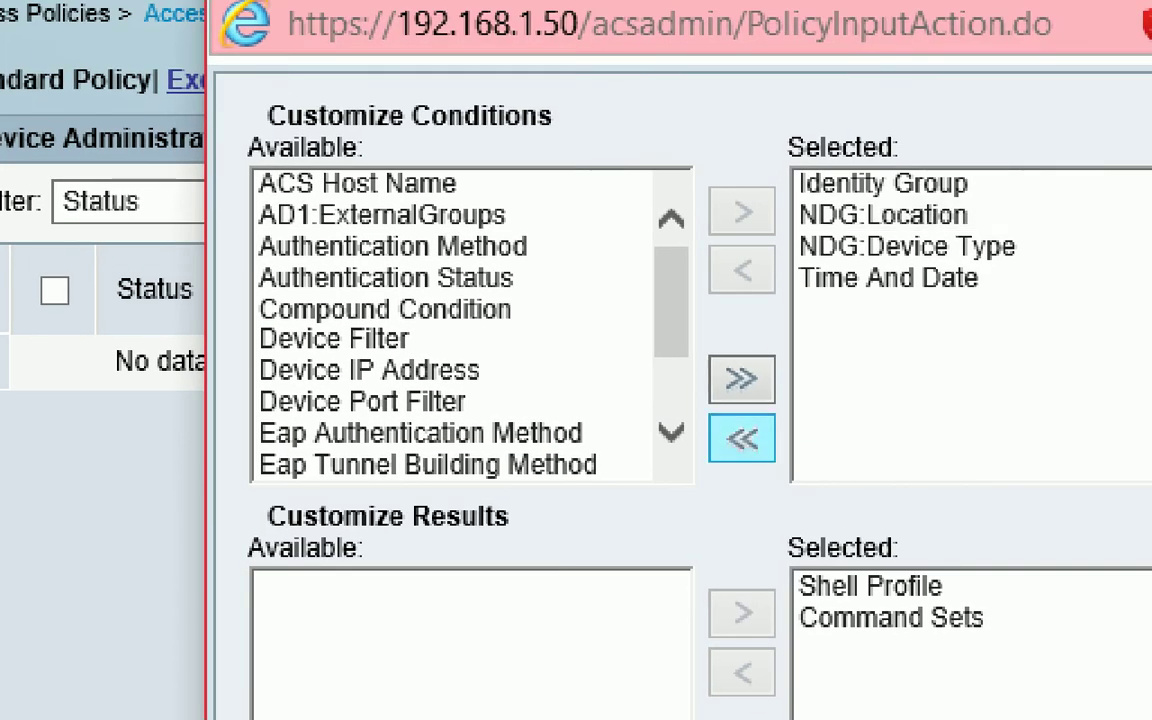
{"action": "left_click", "coordinate": [741, 438]}
Select System:UserName and Protocol as rule conditions and confirm
{"action": "left_click", "coordinate": [362, 401]}
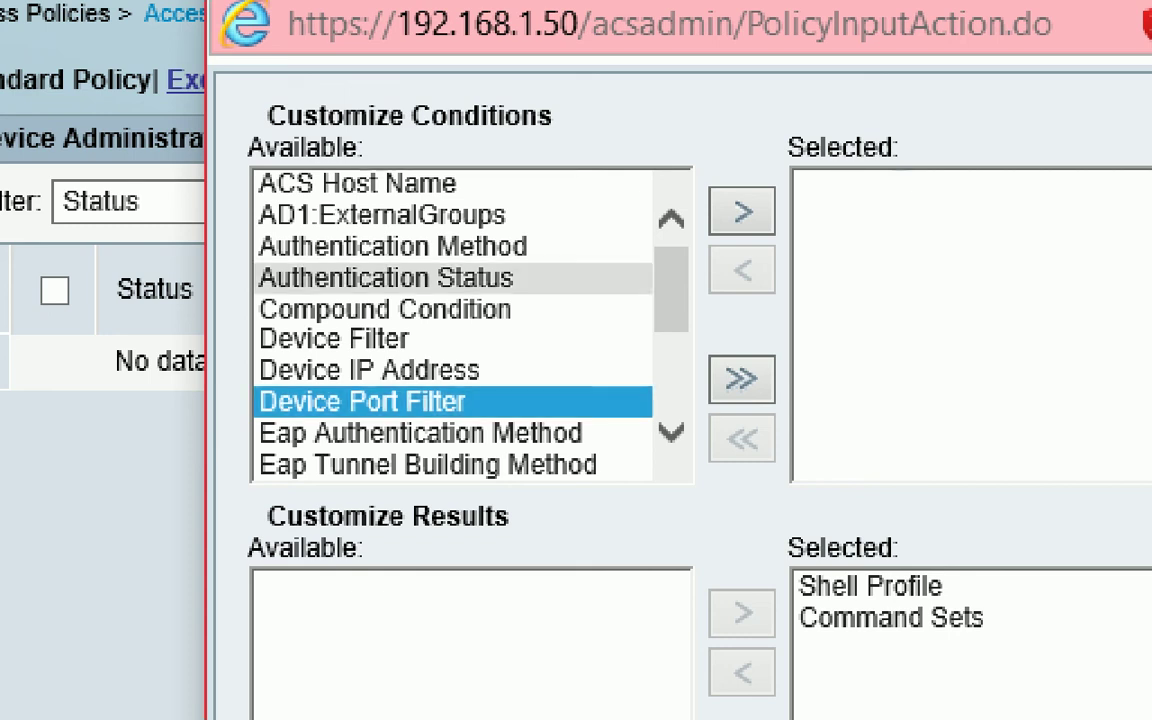
{"action": "scroll", "coordinate": [450, 300], "scroll_direction": "down", "scroll_amount": 2}
{"action": "scroll", "coordinate": [450, 400], "scroll_direction": "down", "scroll_amount": 1}
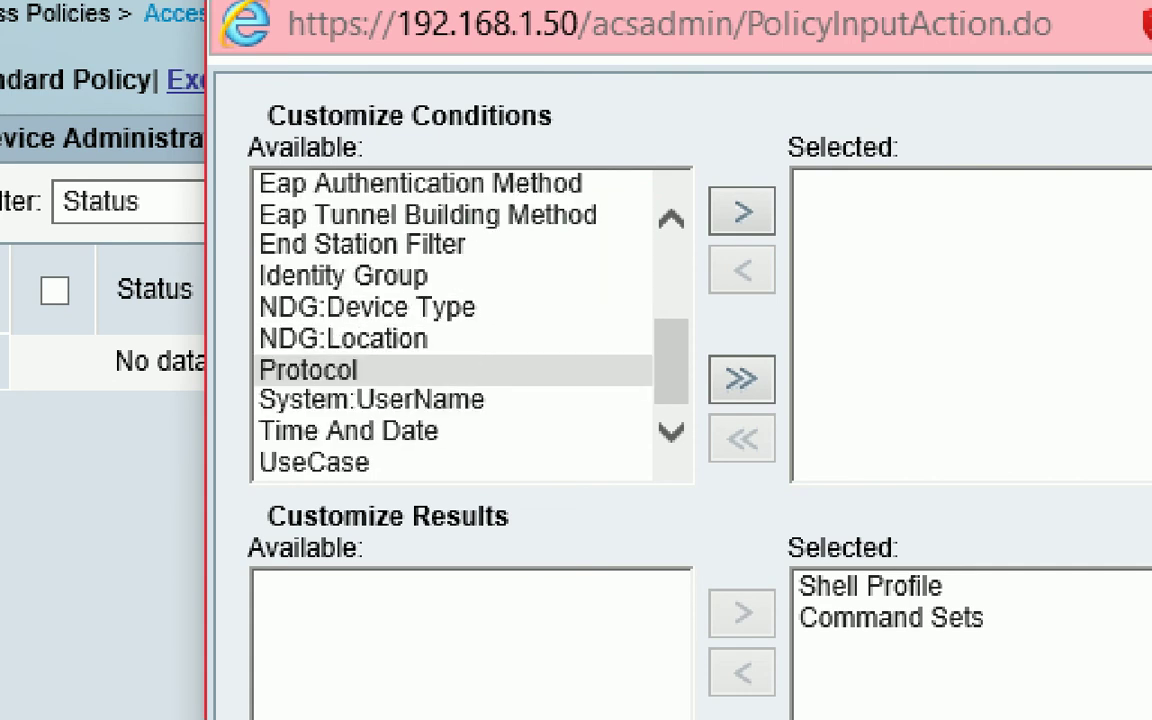
{"action": "left_click", "coordinate": [370, 400]}
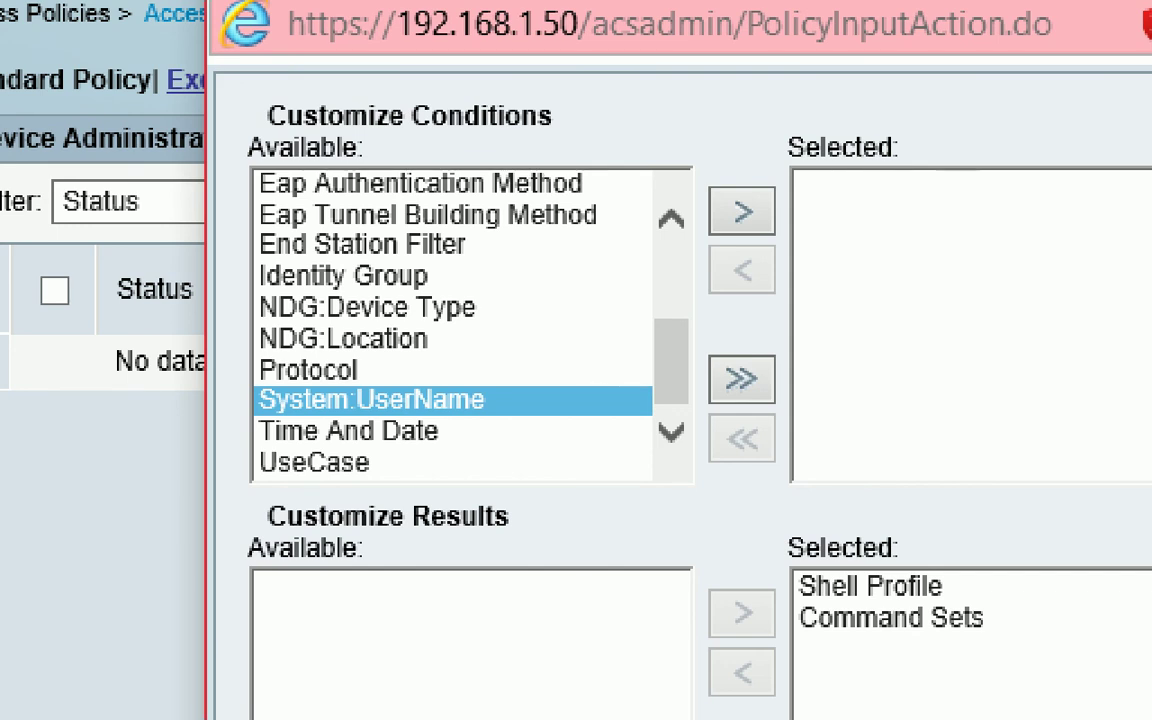
{"action": "left_click", "coordinate": [742, 211]}
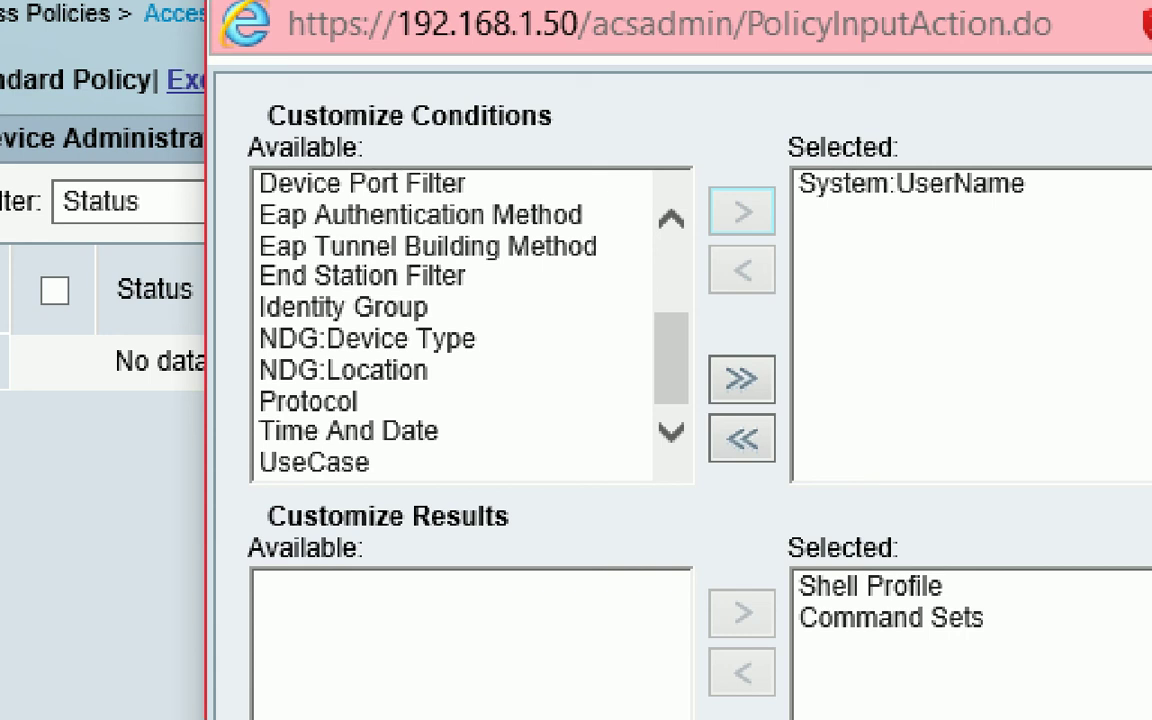
{"action": "left_click", "coordinate": [343, 370]}
{"action": "left_click", "coordinate": [308, 401]}
{"action": "left_click", "coordinate": [742, 211]}
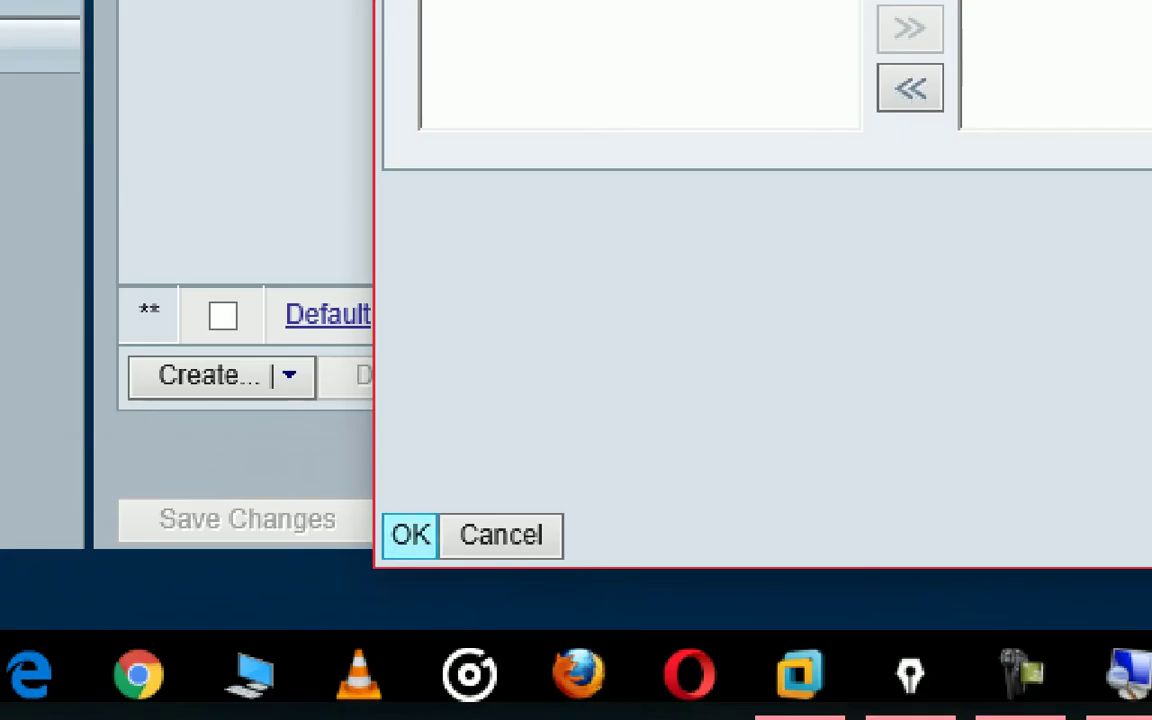
{"action": "left_click", "coordinate": [406, 535]}
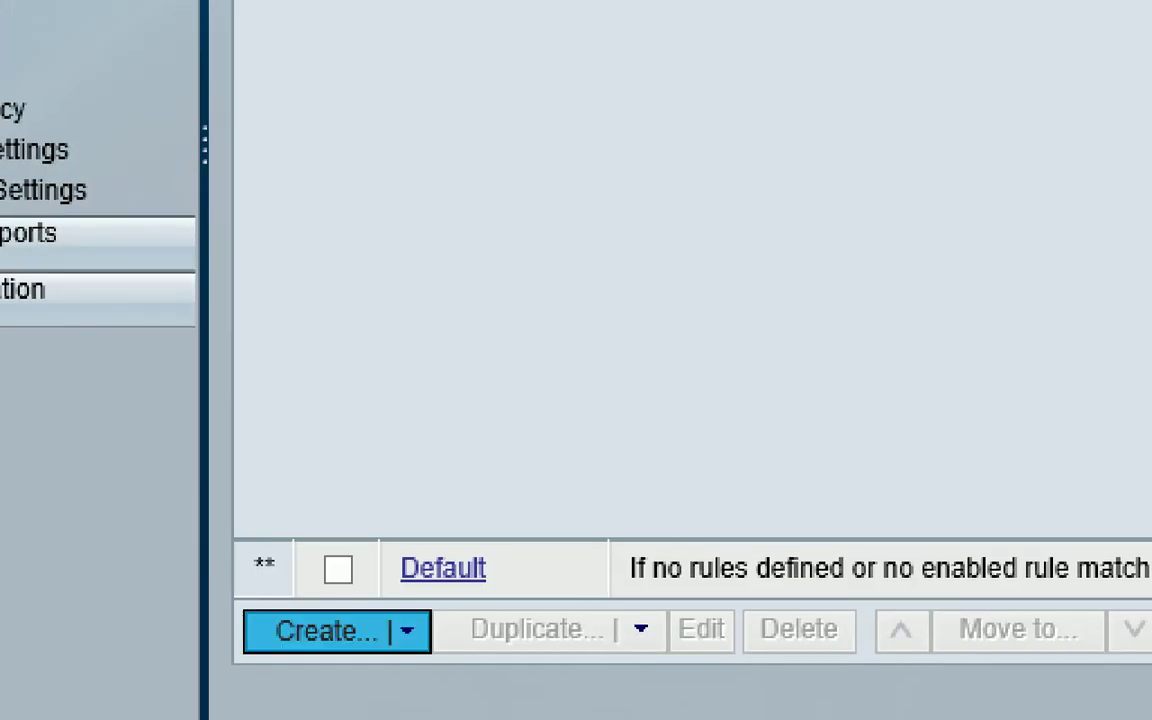
Start a new rule matching UserName abc and Protocol Tacacs
{"action": "left_click", "coordinate": [325, 631]}
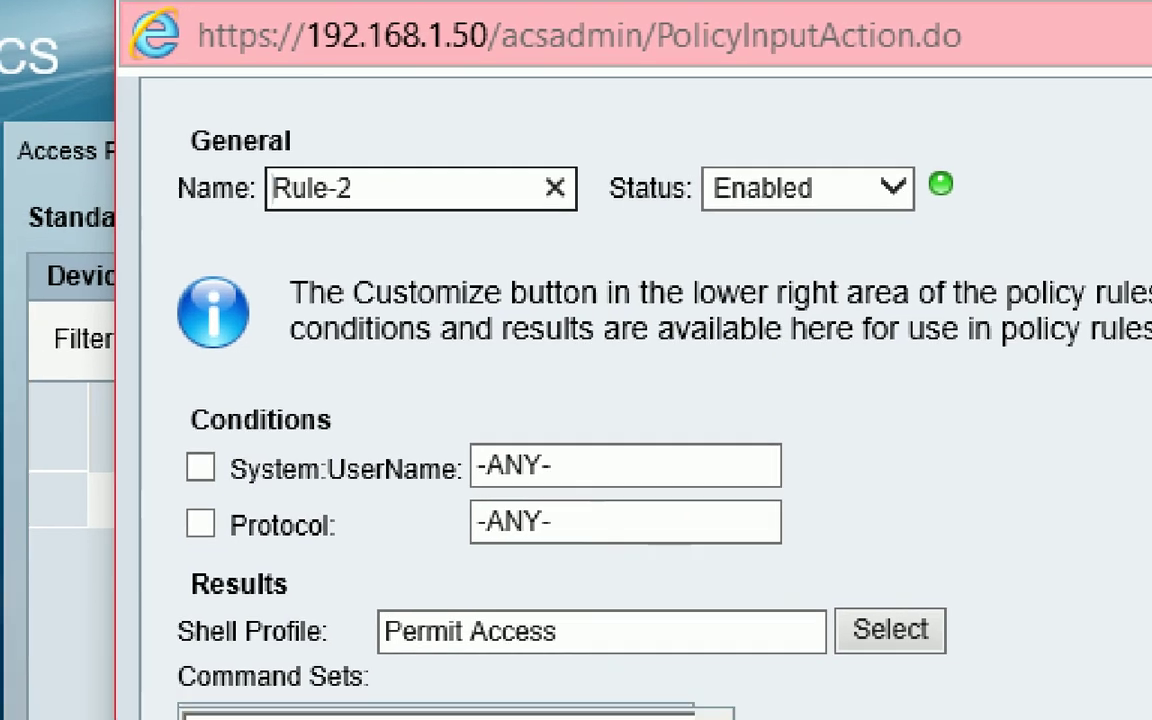
{"action": "left_click", "coordinate": [200, 467]}
{"action": "left_click", "coordinate": [938, 465]}
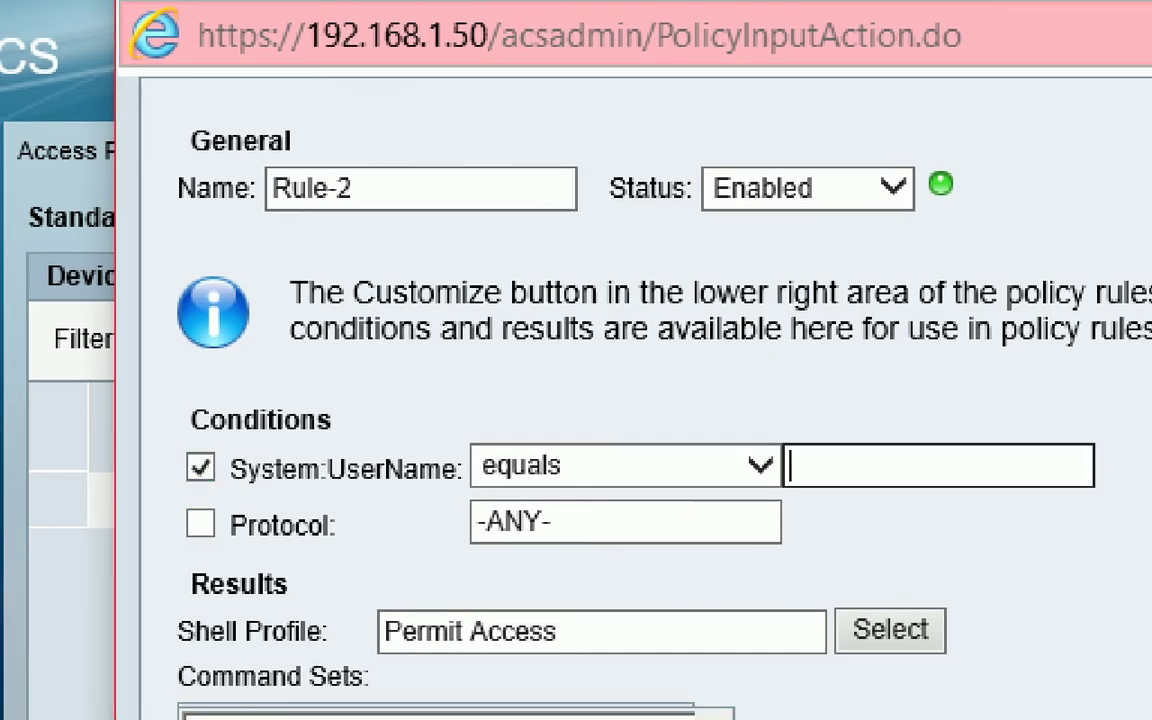
{"action": "type", "text": "abc"}
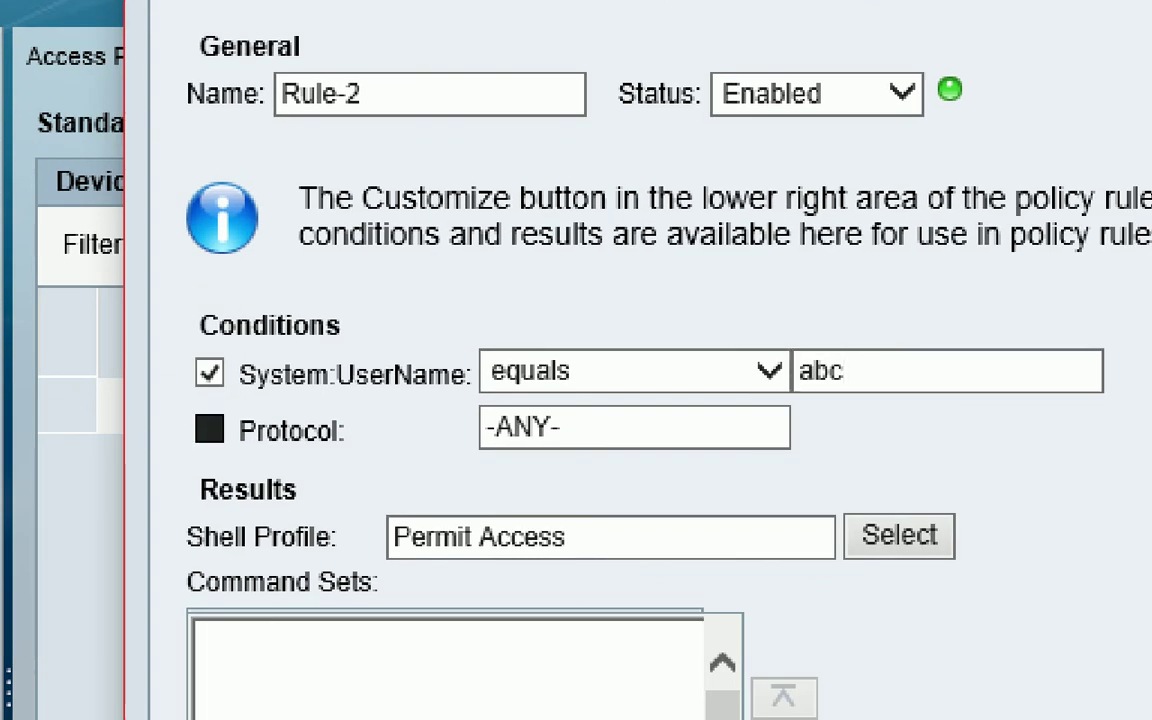
{"action": "left_click", "coordinate": [209, 428]}
{"action": "left_click", "coordinate": [1151, 425]}
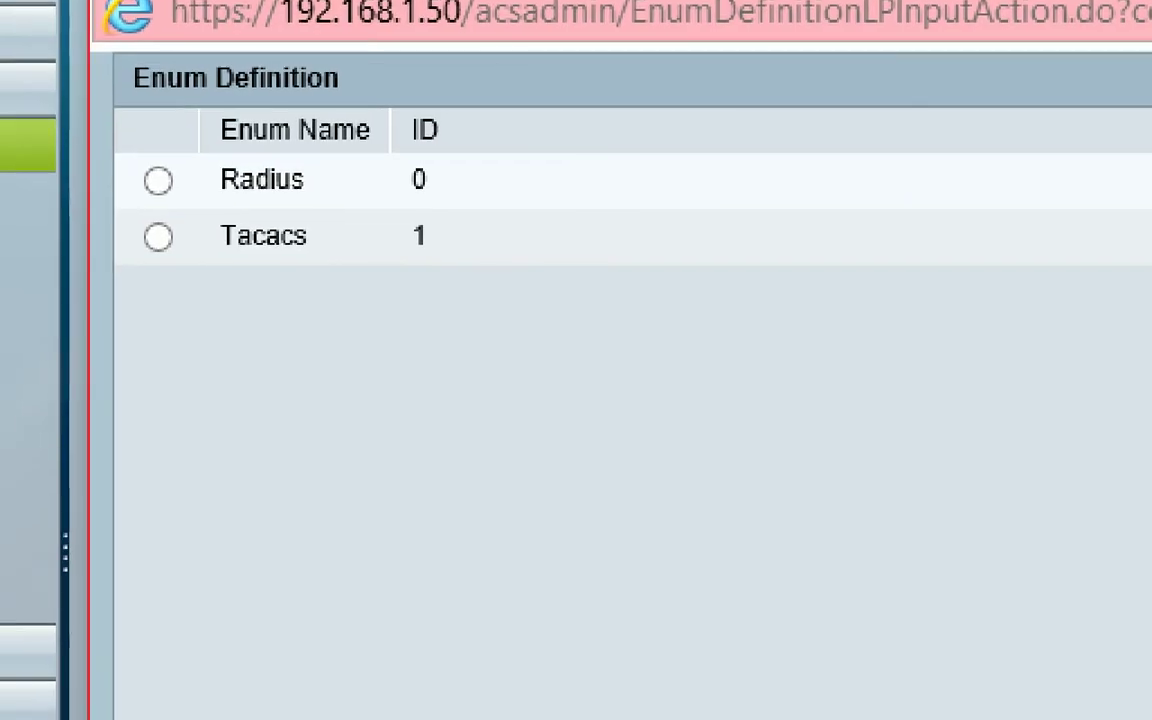
{"action": "left_click", "coordinate": [158, 236]}
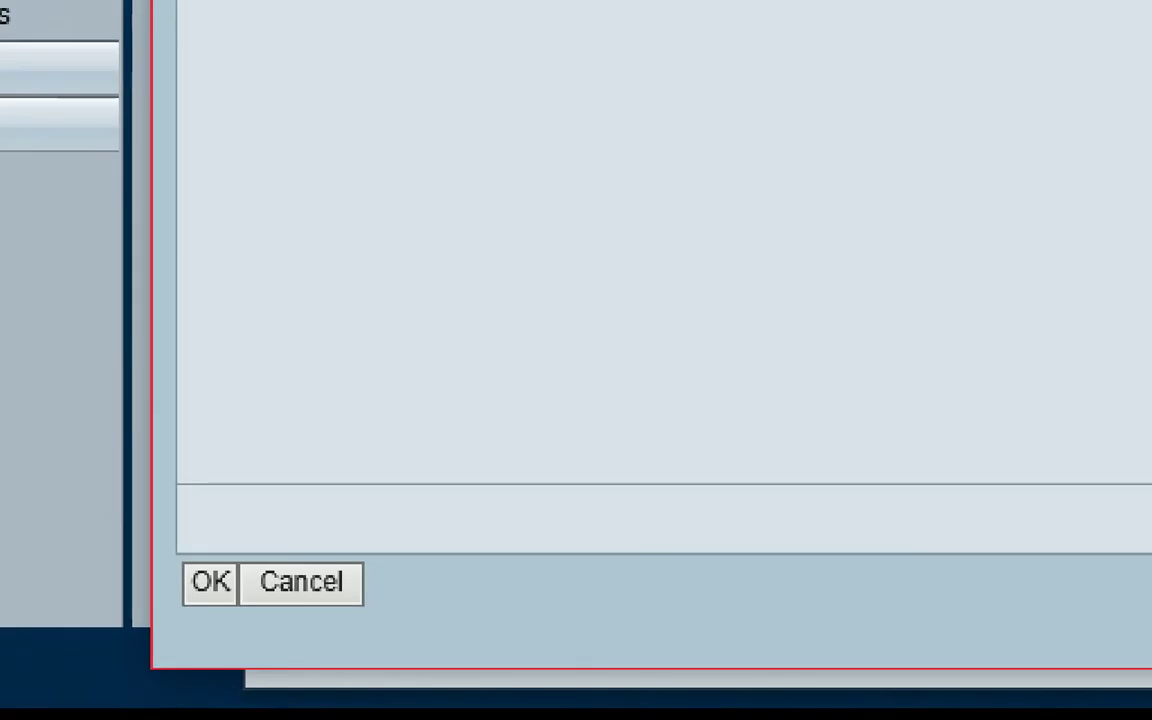
{"action": "left_click", "coordinate": [208, 581]}
Assign shell profile abc_shell and the 'abc command' set, then save Rule-2
{"action": "left_click", "coordinate": [933, 231]}
{"action": "left_click", "coordinate": [886, 401]}
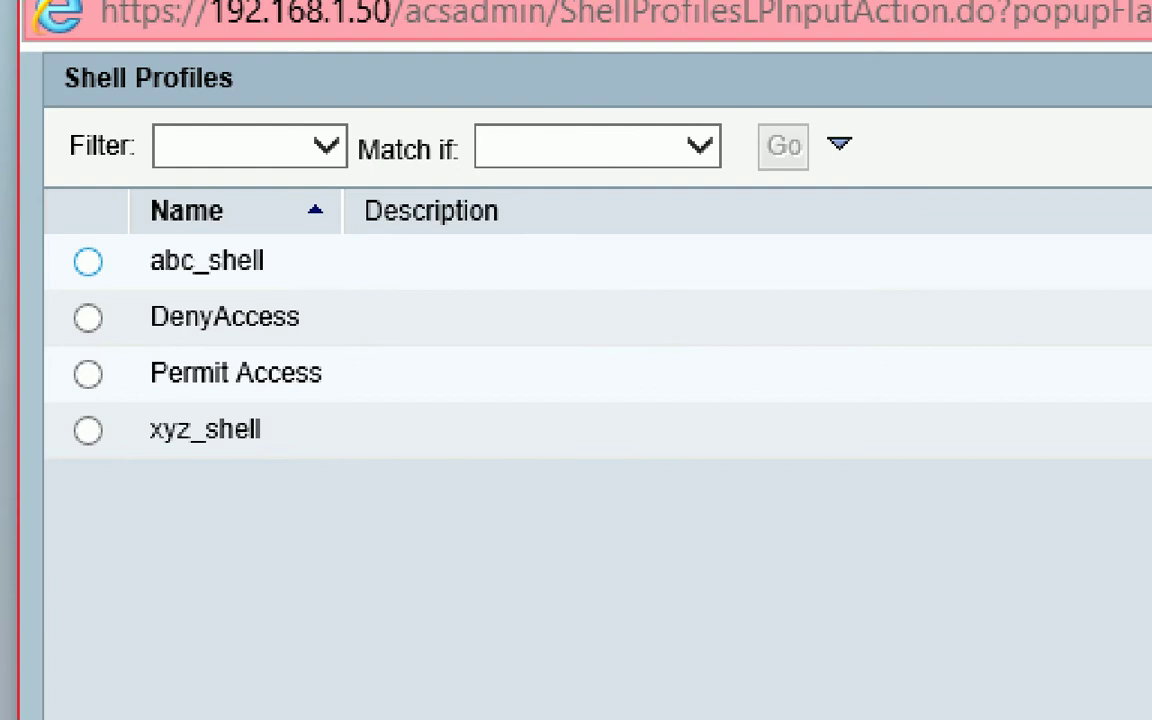
{"action": "left_click", "coordinate": [88, 261]}
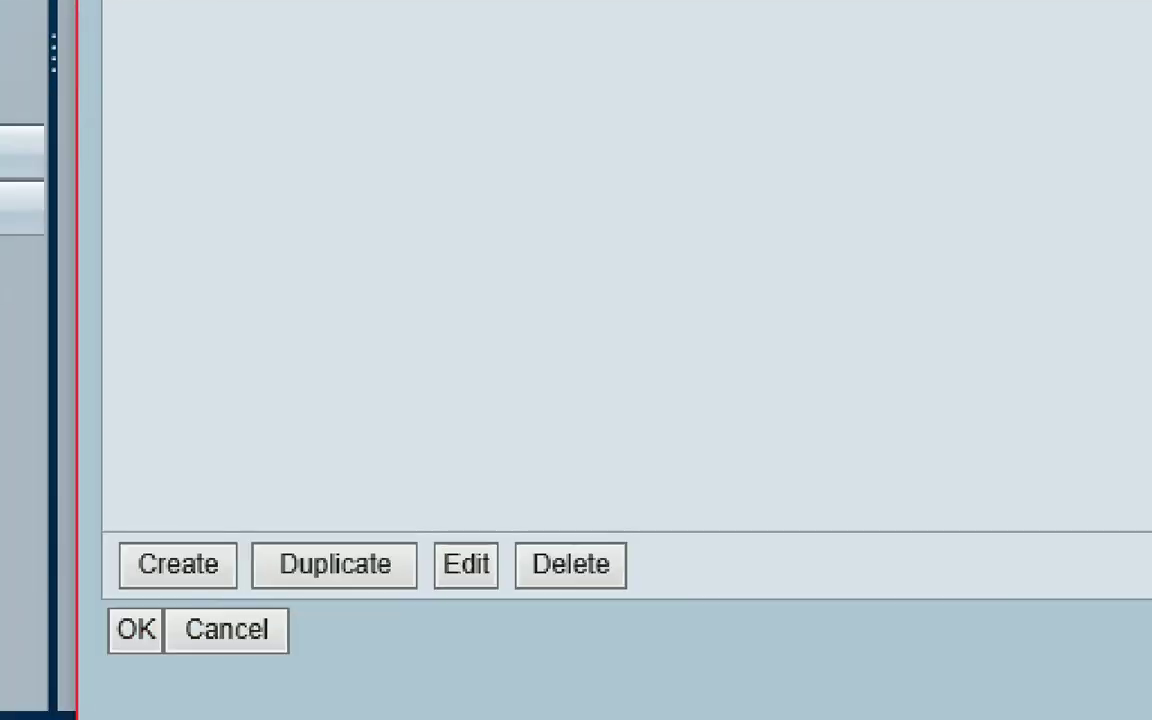
{"action": "left_click", "coordinate": [136, 629]}
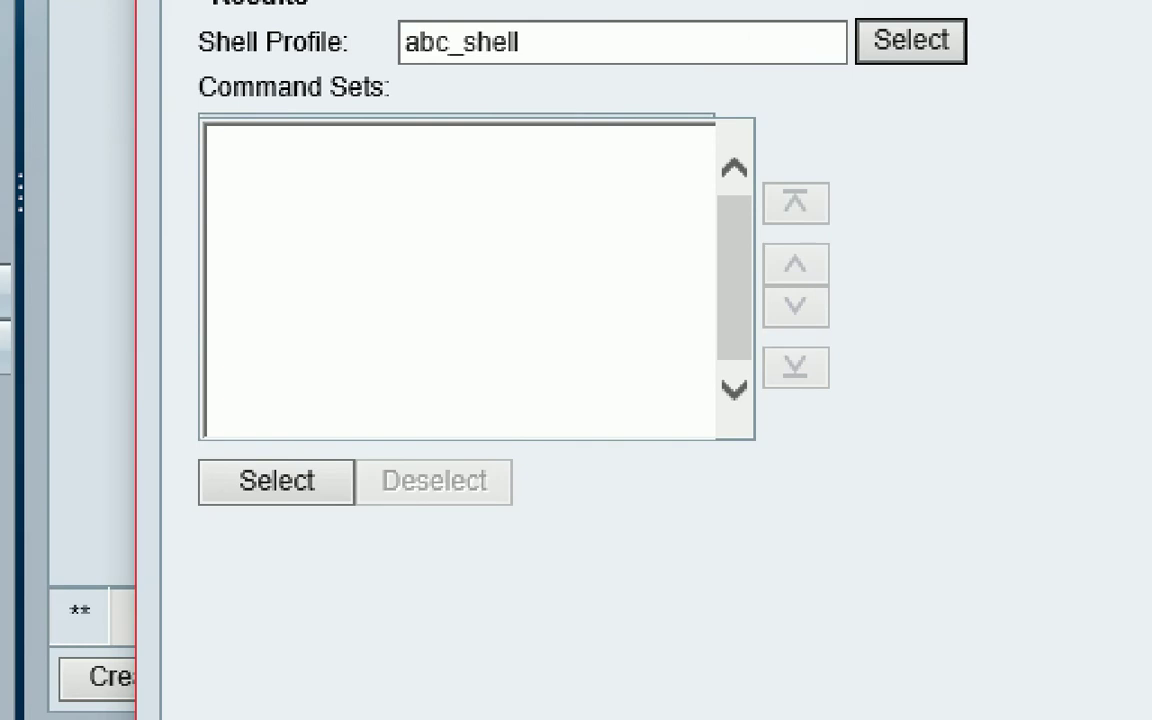
{"action": "left_click", "coordinate": [276, 481]}
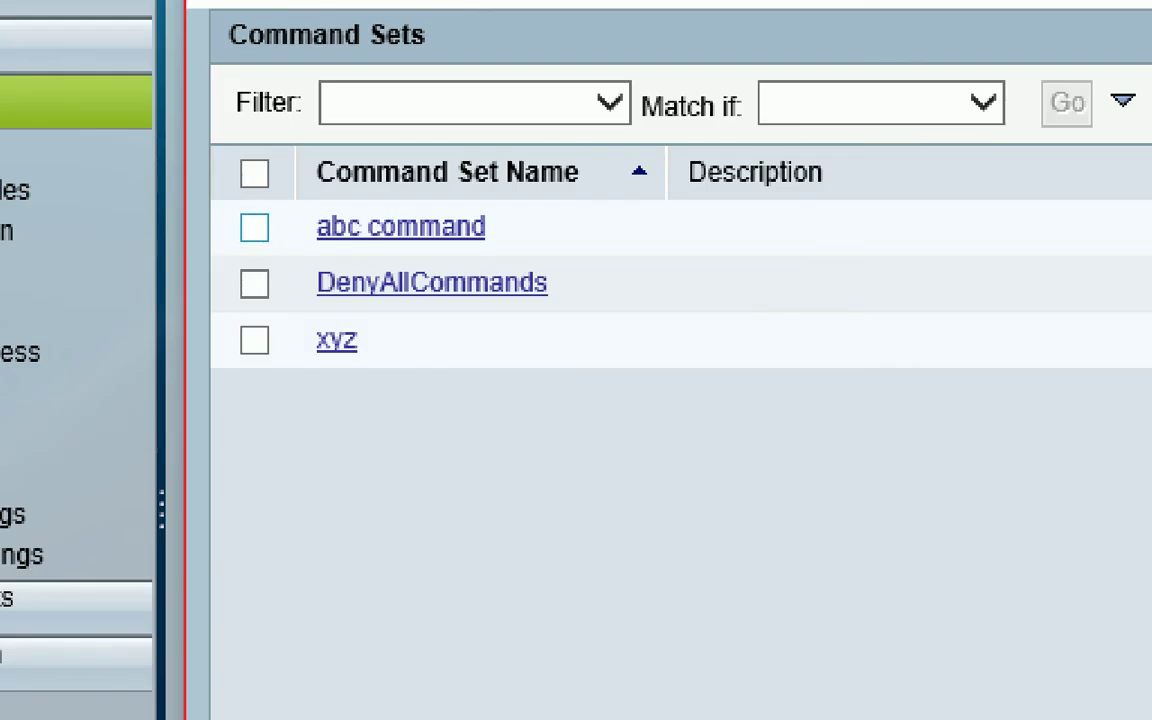
{"action": "left_click", "coordinate": [254, 228]}
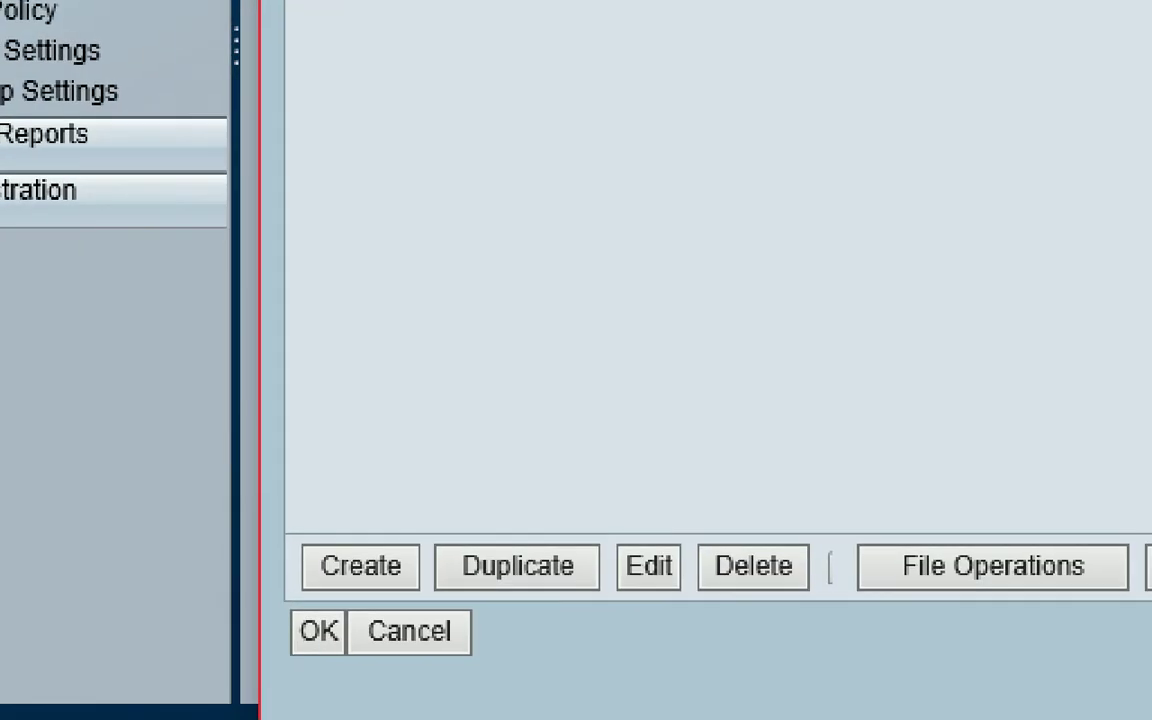
{"action": "left_click", "coordinate": [318, 630]}
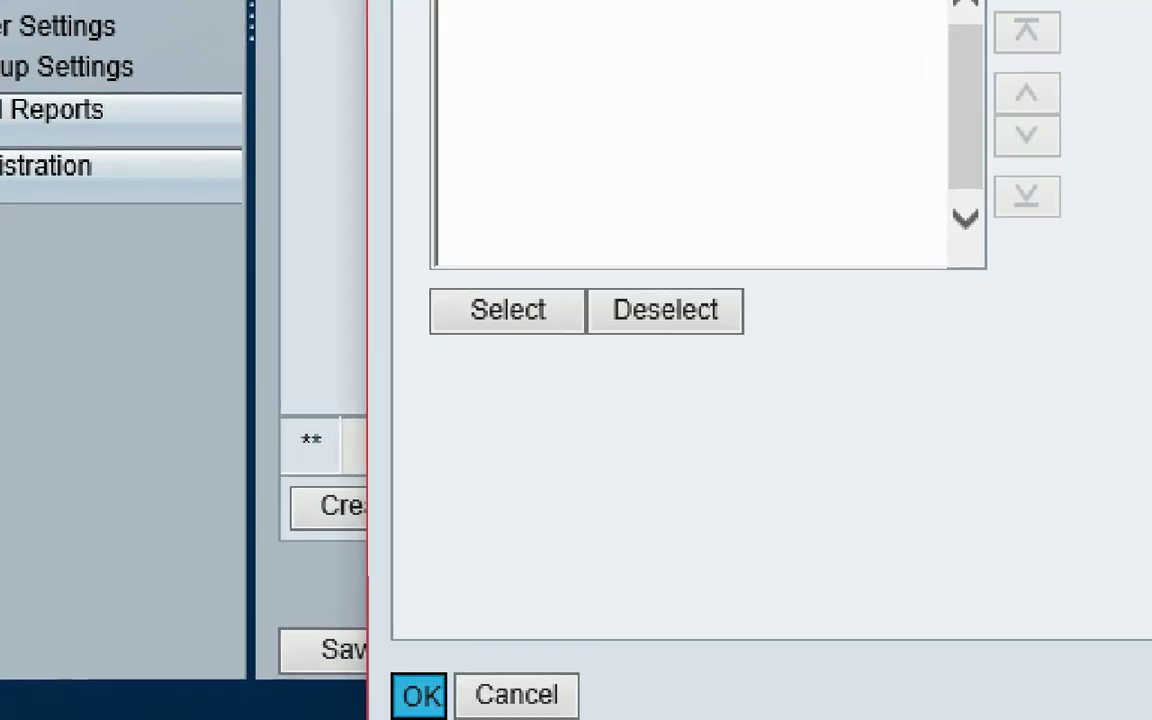
{"action": "left_click", "coordinate": [405, 712]}
{"action": "left_click", "coordinate": [396, 675]}
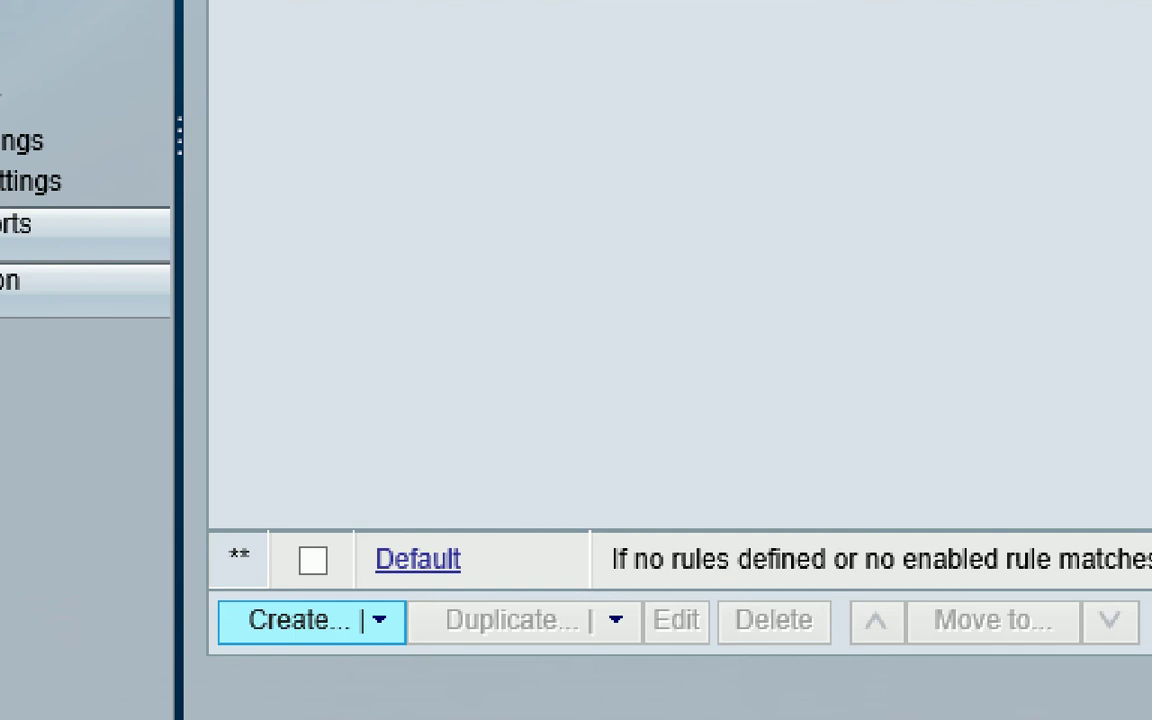
{"action": "left_click", "coordinate": [300, 621]}
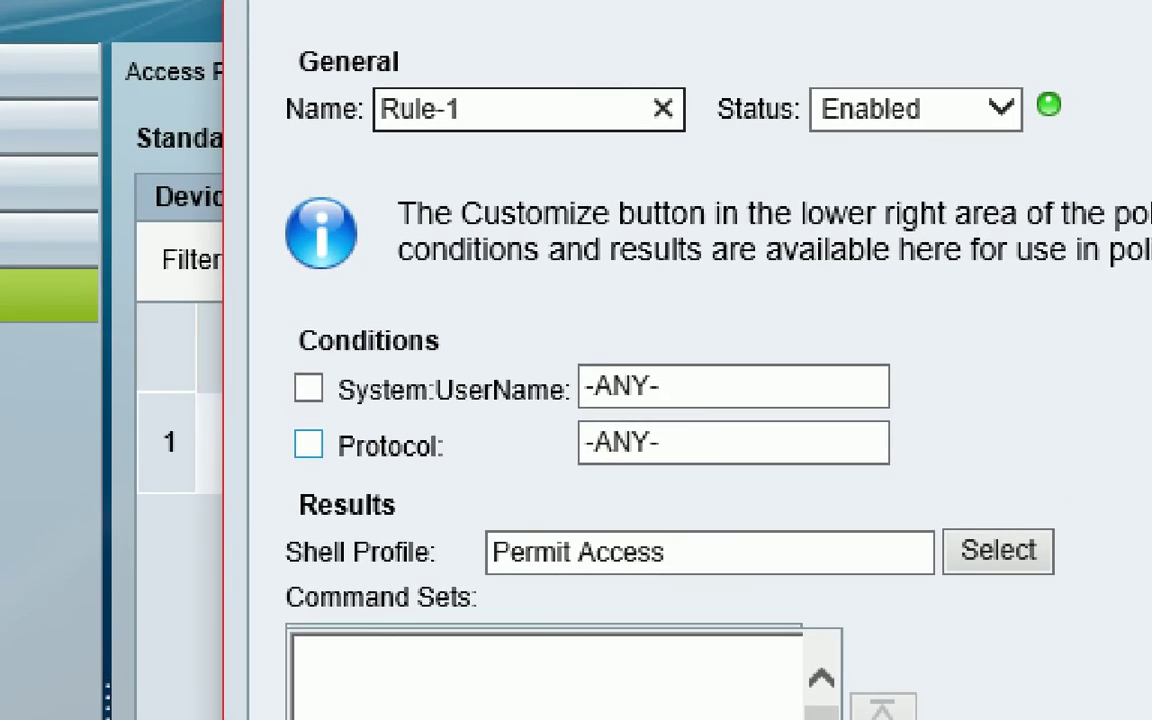
Set the new rule's conditions to UserName xyz and Protocol Tacacs
{"action": "left_click", "coordinate": [308, 388]}
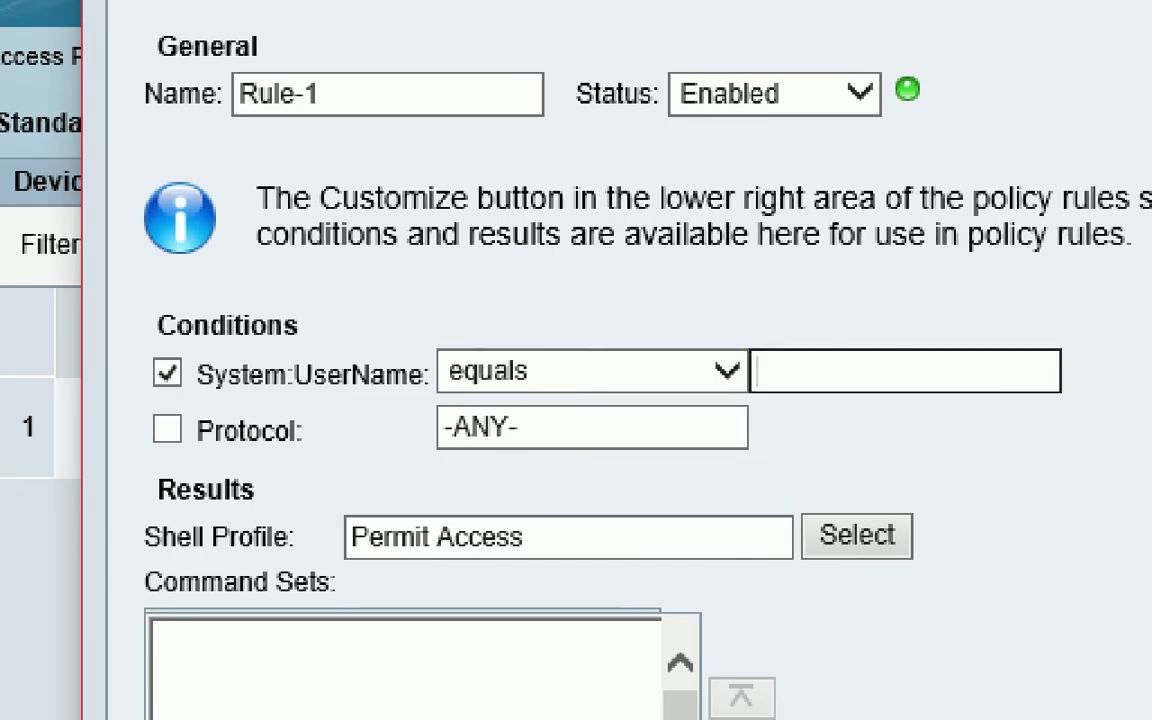
{"action": "type", "text": "xyz"}
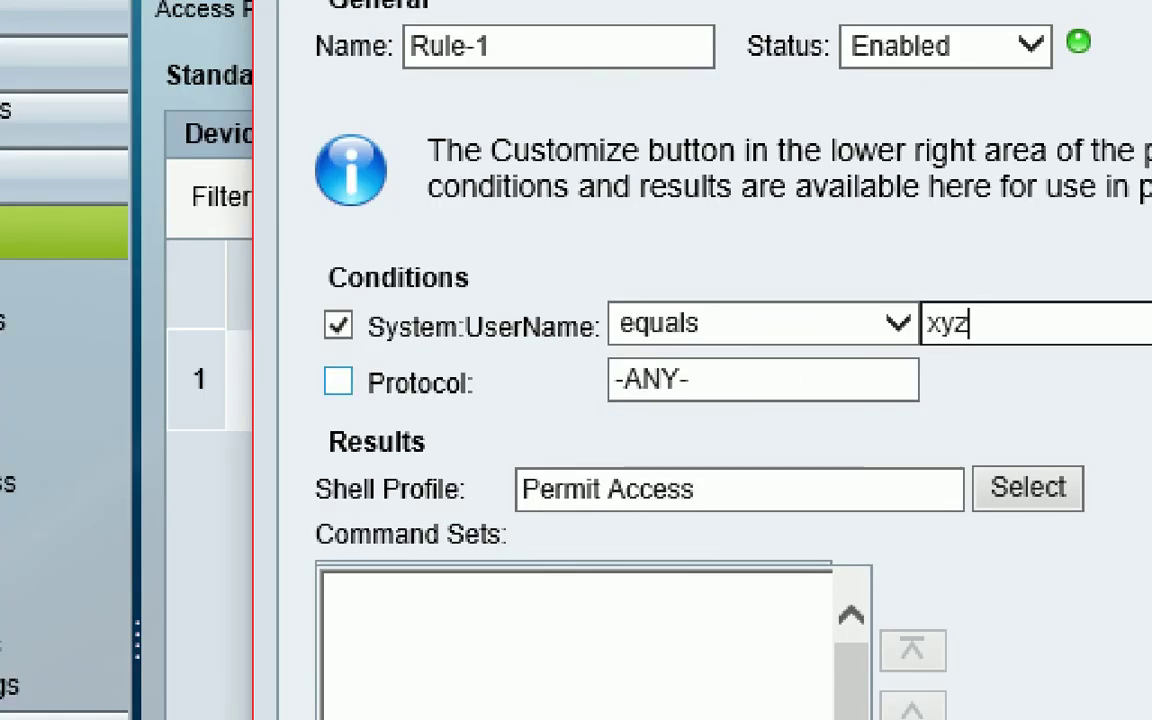
{"action": "left_click", "coordinate": [338, 381]}
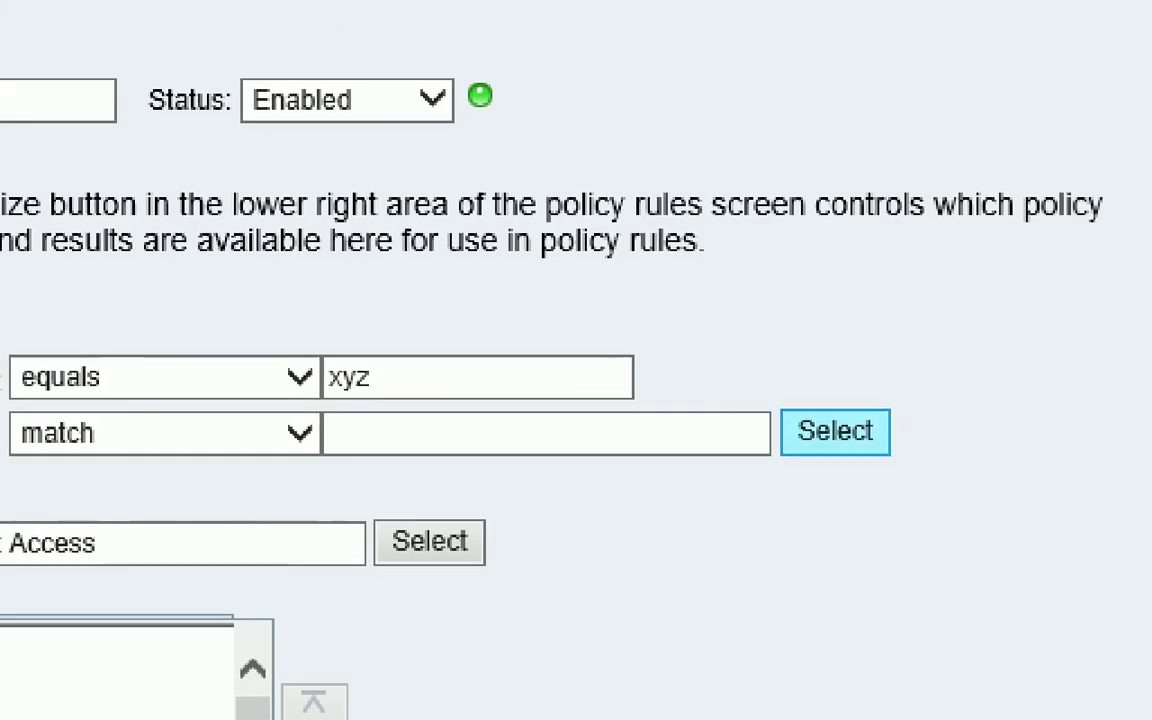
{"action": "left_click", "coordinate": [836, 429]}
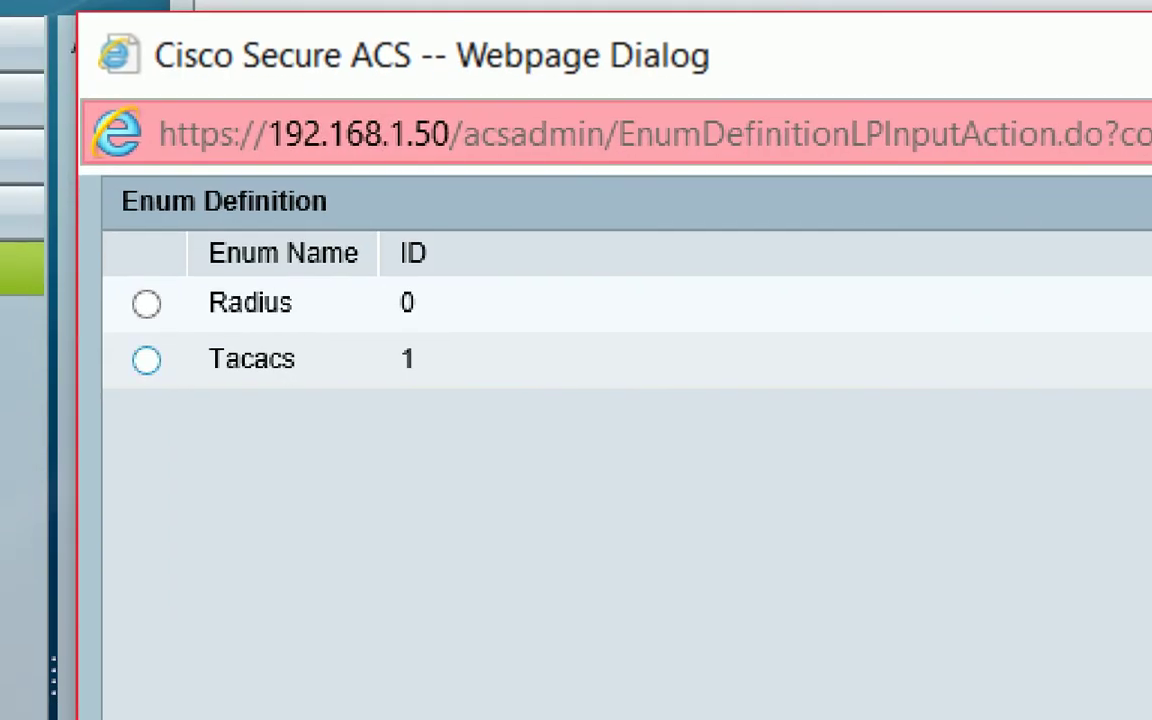
{"action": "left_click", "coordinate": [140, 369]}
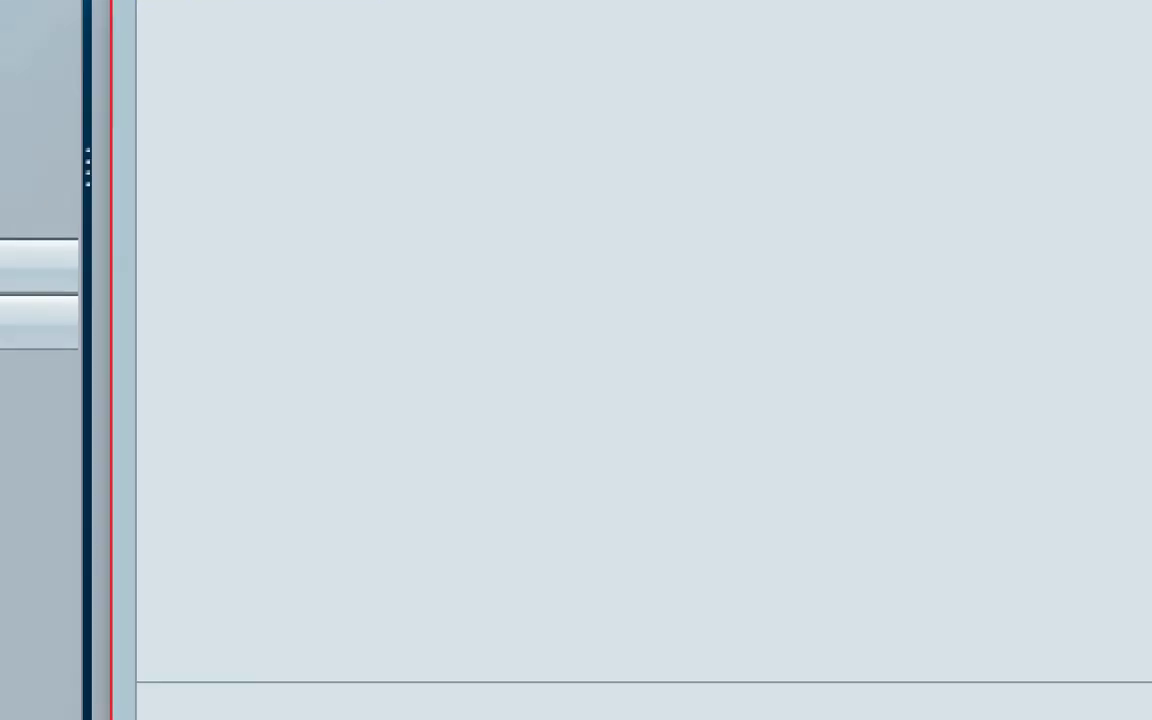
{"action": "left_click", "coordinate": [138, 719]}
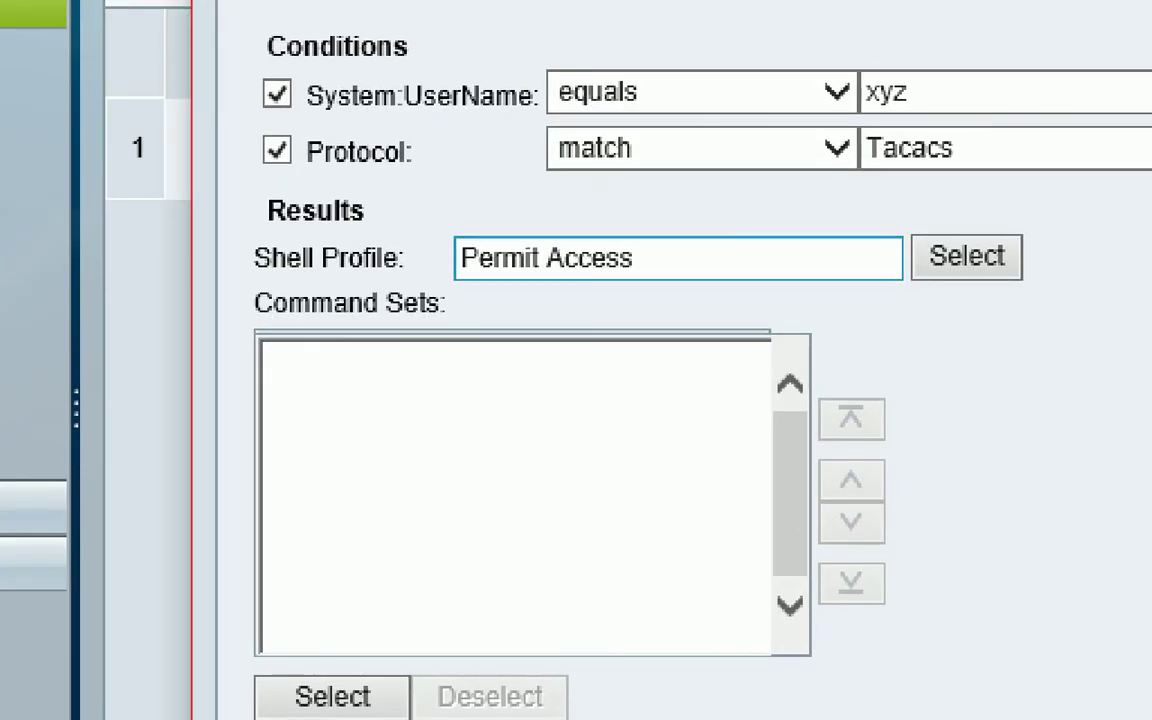
Assign shell profile xyz_shell and command set xyz, then save the rule
{"action": "left_click", "coordinate": [946, 256]}
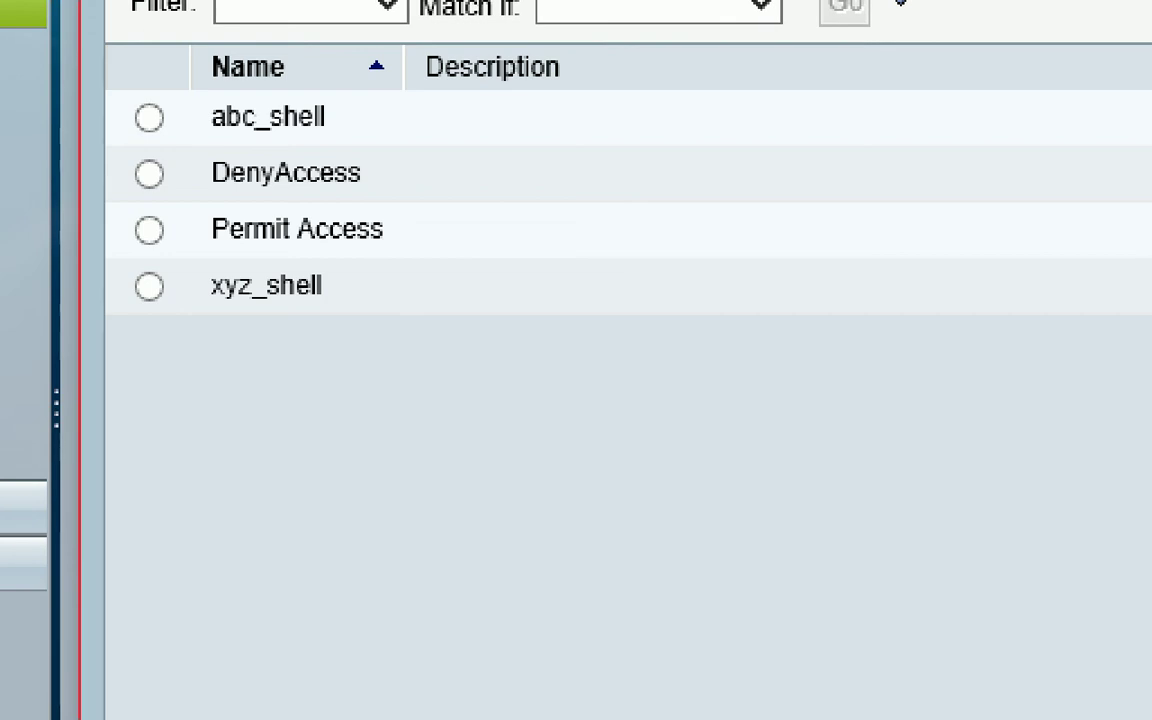
{"action": "left_click", "coordinate": [149, 286]}
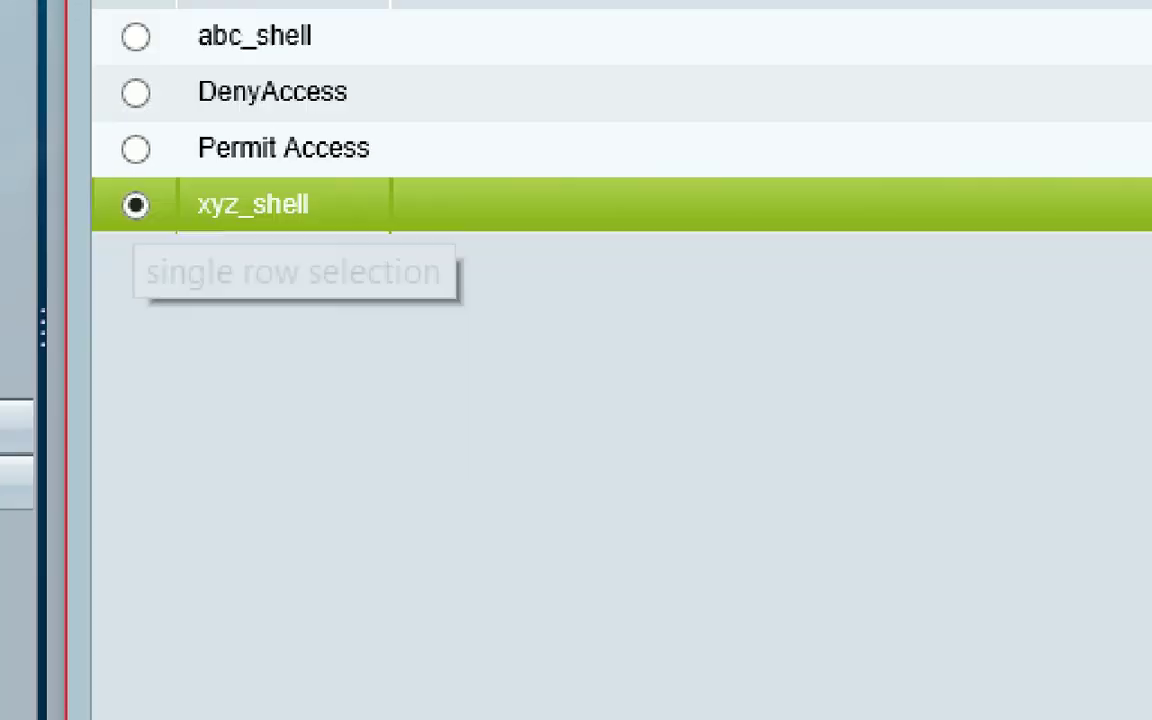
{"action": "left_click", "coordinate": [170, 585]}
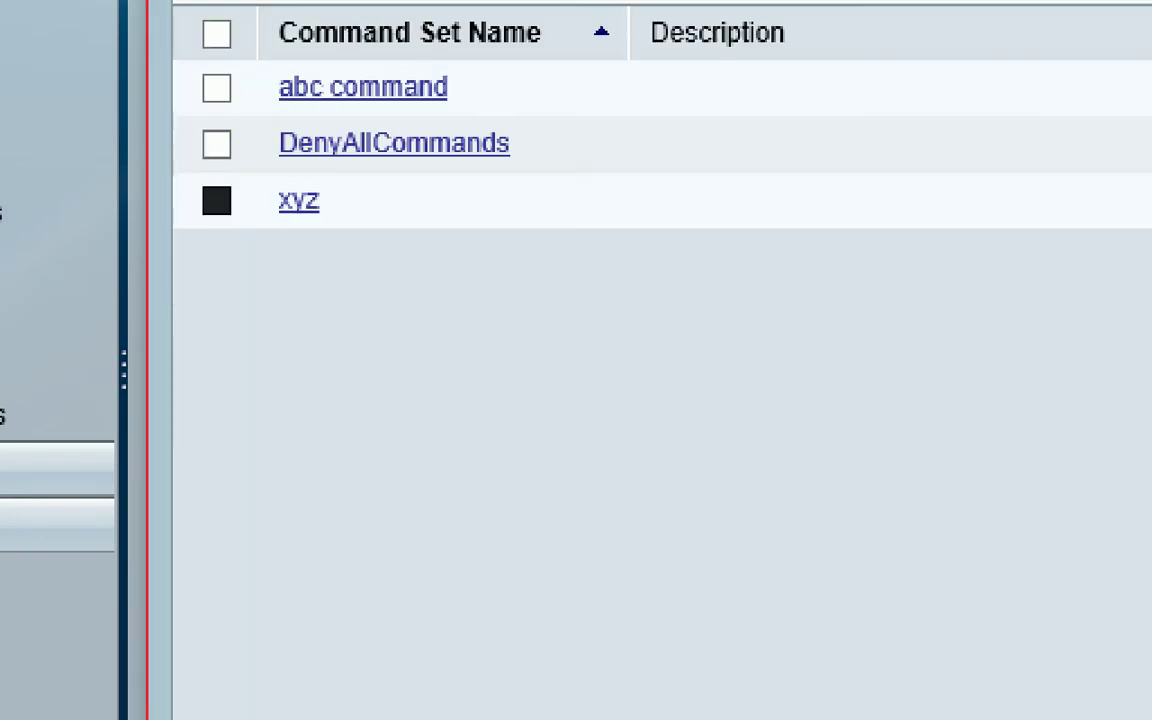
{"action": "left_click", "coordinate": [217, 201]}
{"action": "left_click", "coordinate": [201, 578]}
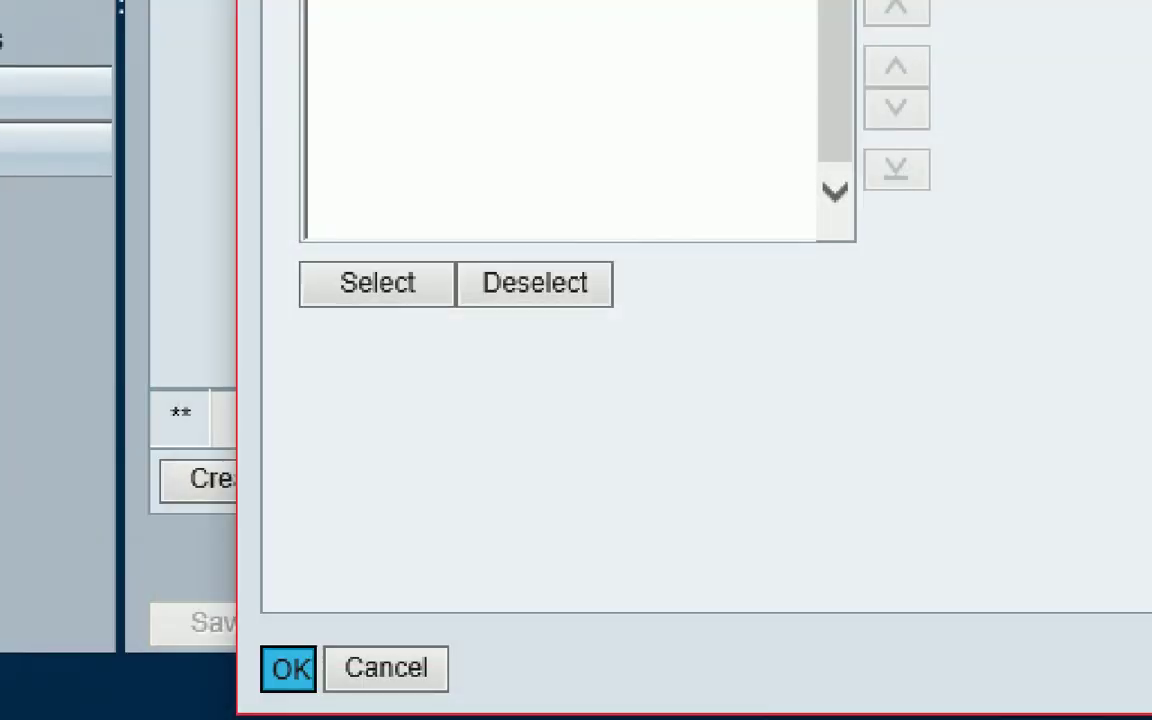
{"action": "left_click", "coordinate": [288, 668]}
{"action": "left_click", "coordinate": [279, 622]}
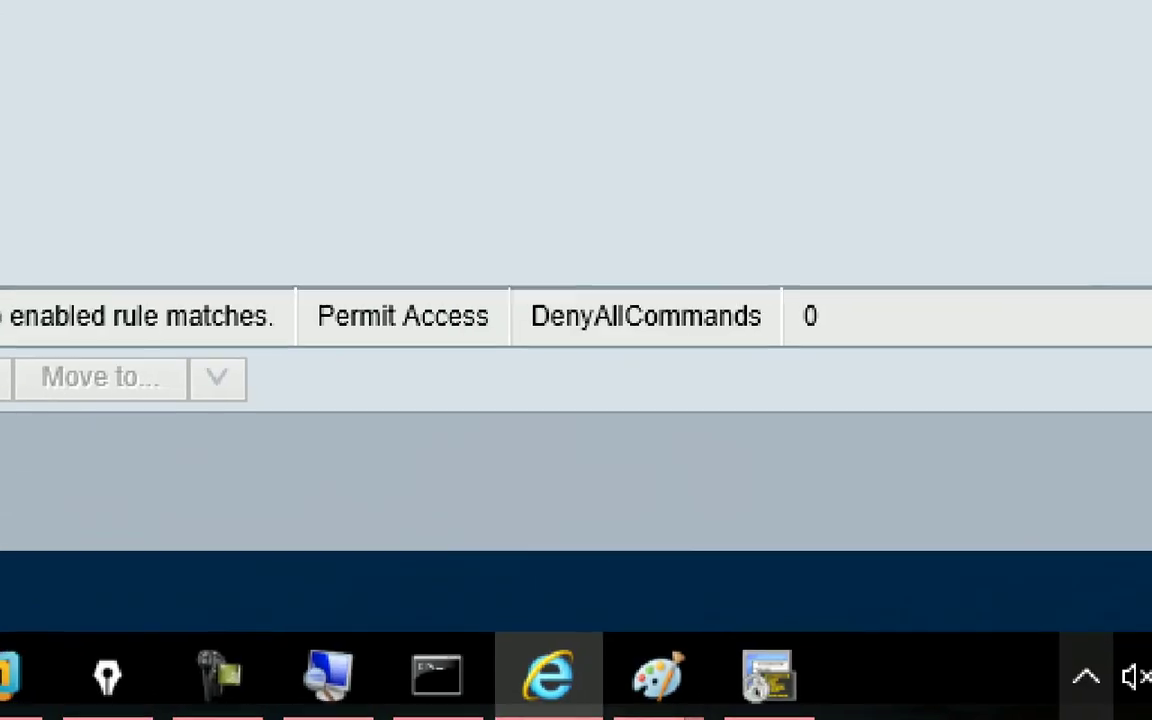
Set the screen magnifier back to 100%
{"action": "left_click", "coordinate": [351, 672]}
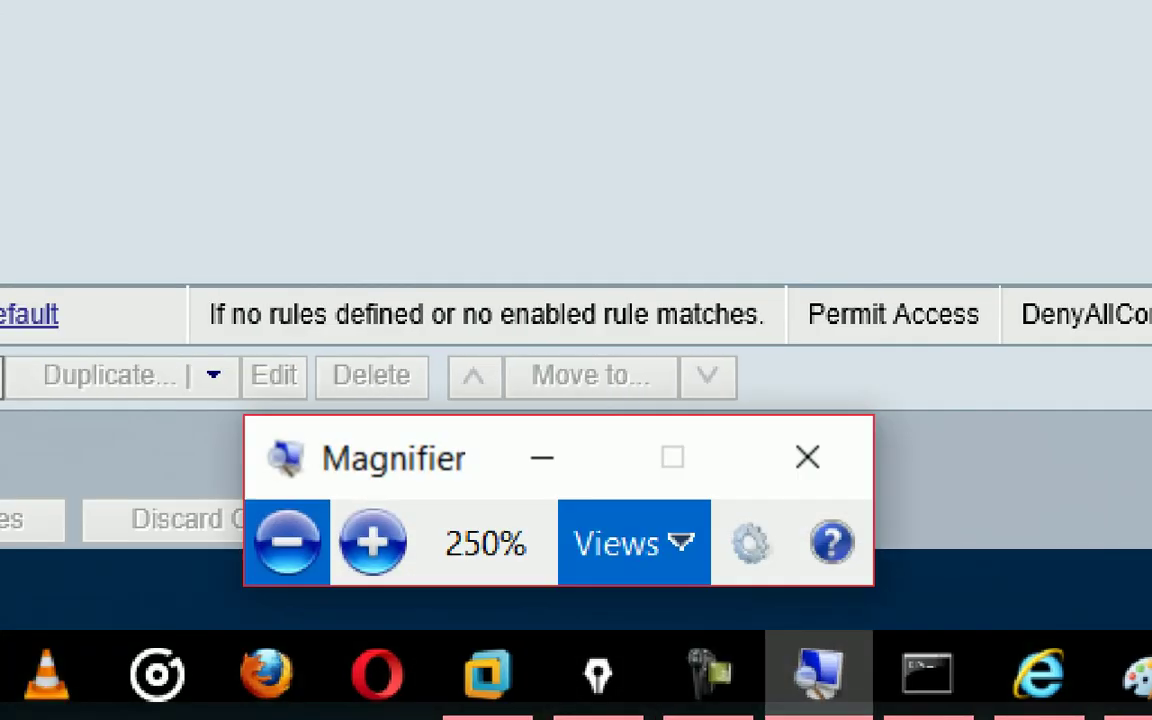
{"action": "left_click", "coordinate": [309, 545]}
{"action": "left_click", "coordinate": [309, 545]}
Launch Wireshark, start a live Ethernet capture and enter a tacacs display filter
{"action": "key", "text": "super"}
{"action": "type", "text": "wir"}
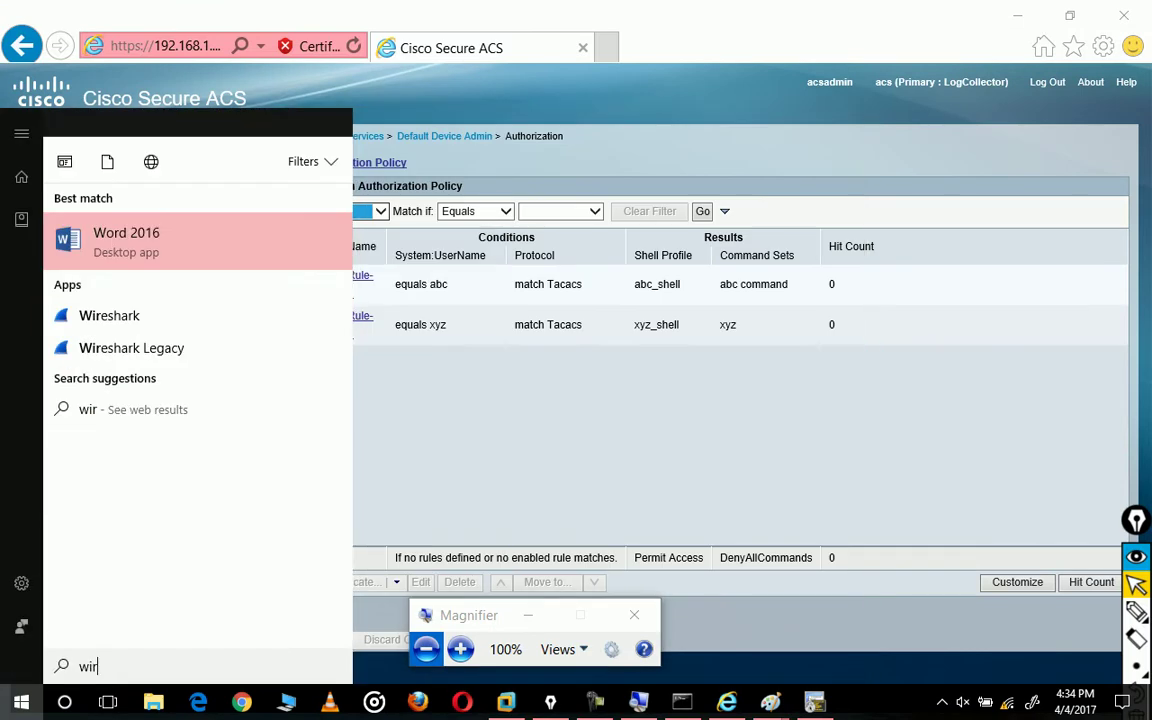
{"action": "type", "text": "e"}
{"action": "key", "text": "Return"}
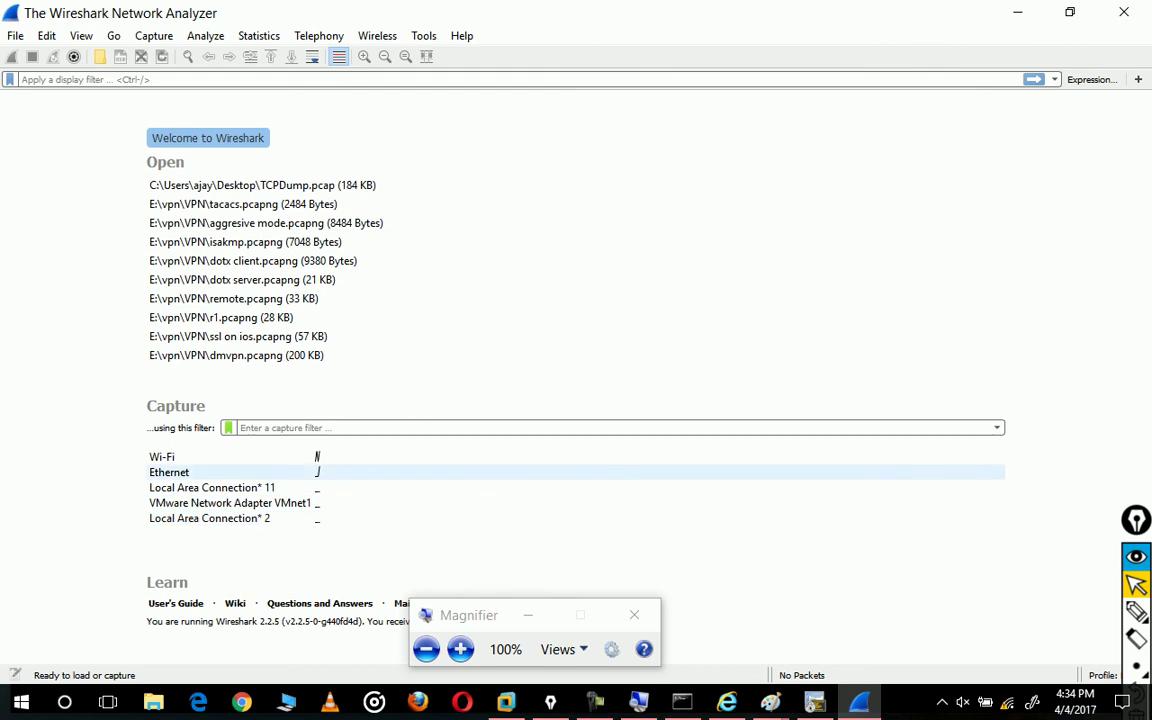
{"action": "double_click", "coordinate": [168, 472]}
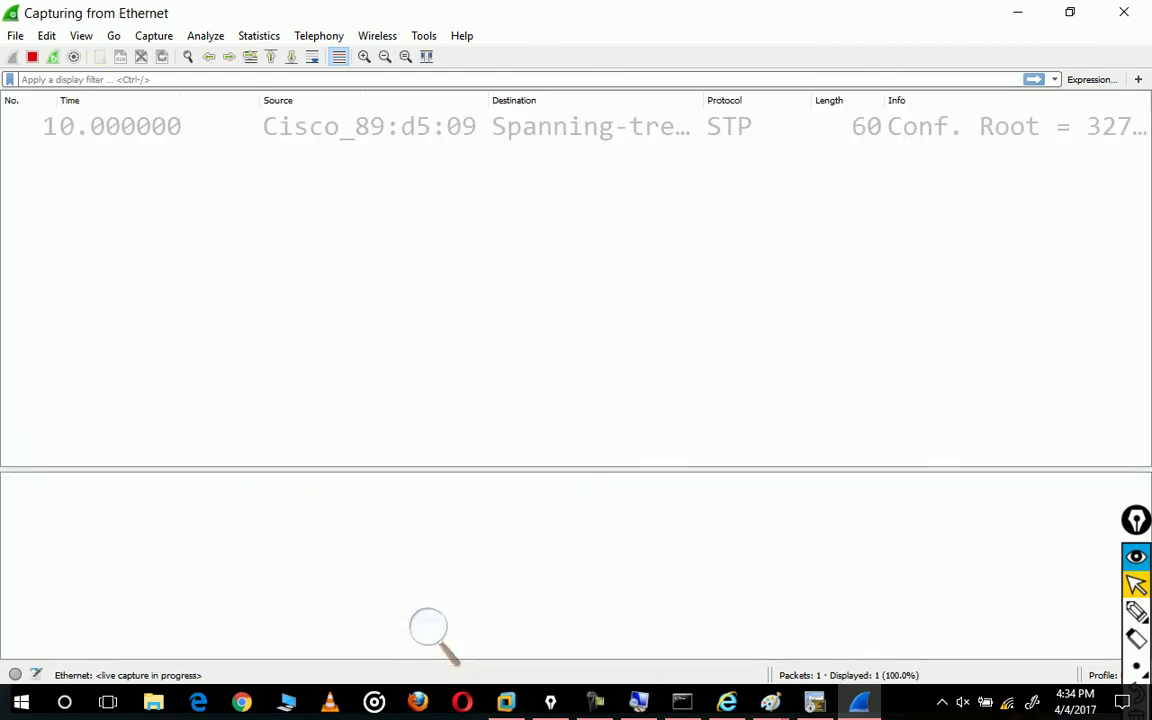
{"action": "type", "text": "tac"}
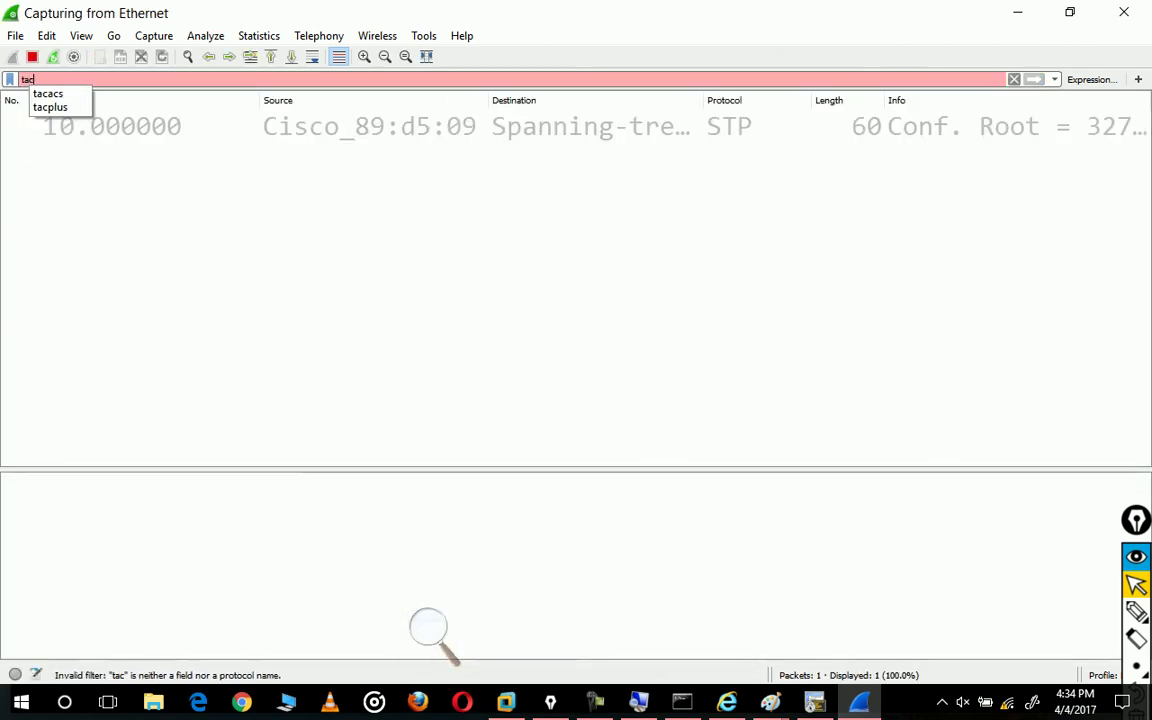
{"action": "type", "text": "acs"}
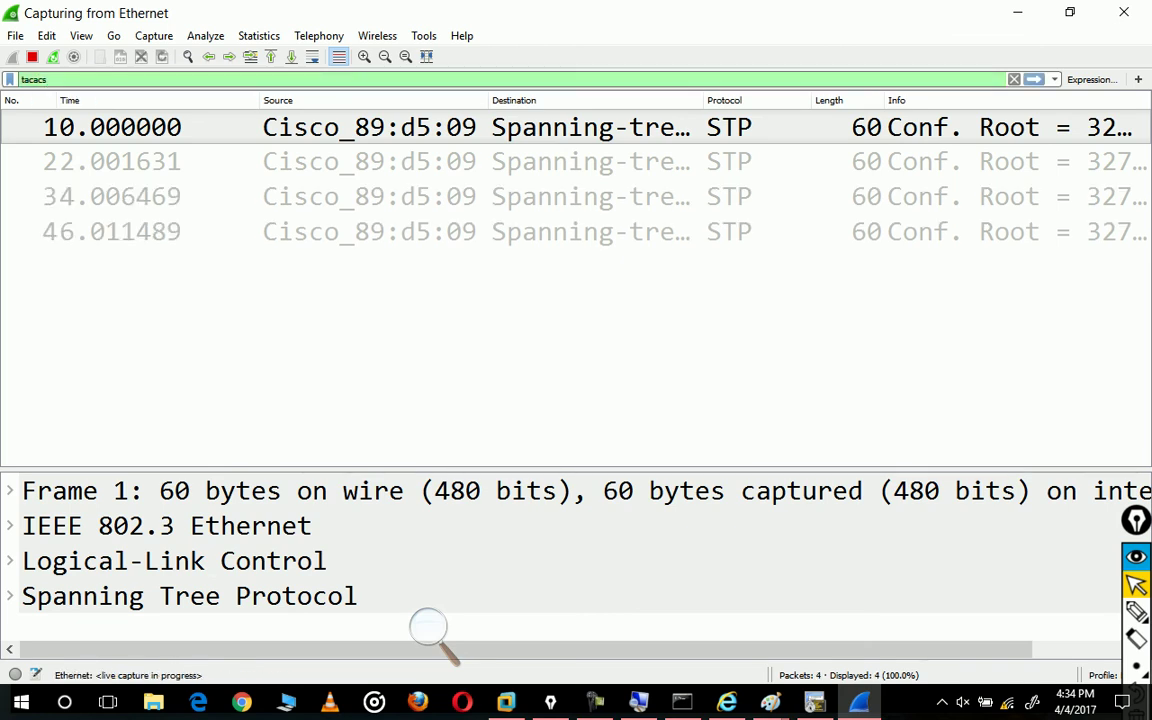
Exit config mode on the switch and begin a 'test aaa group tacacs+' command
{"action": "key", "text": "alt+Tab"}
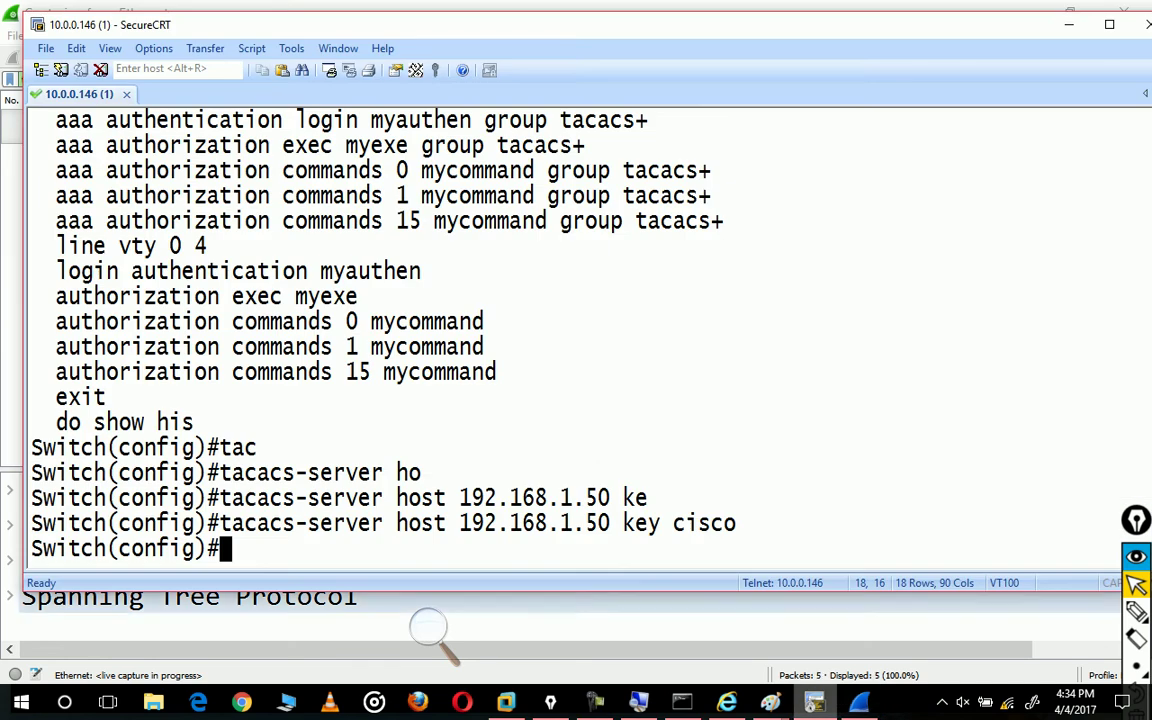
{"action": "key", "text": "ctrl+z"}
{"action": "type", "text": "tes"}
{"action": "key", "text": "Tab"}
{"action": "type", "text": "aaa g"}
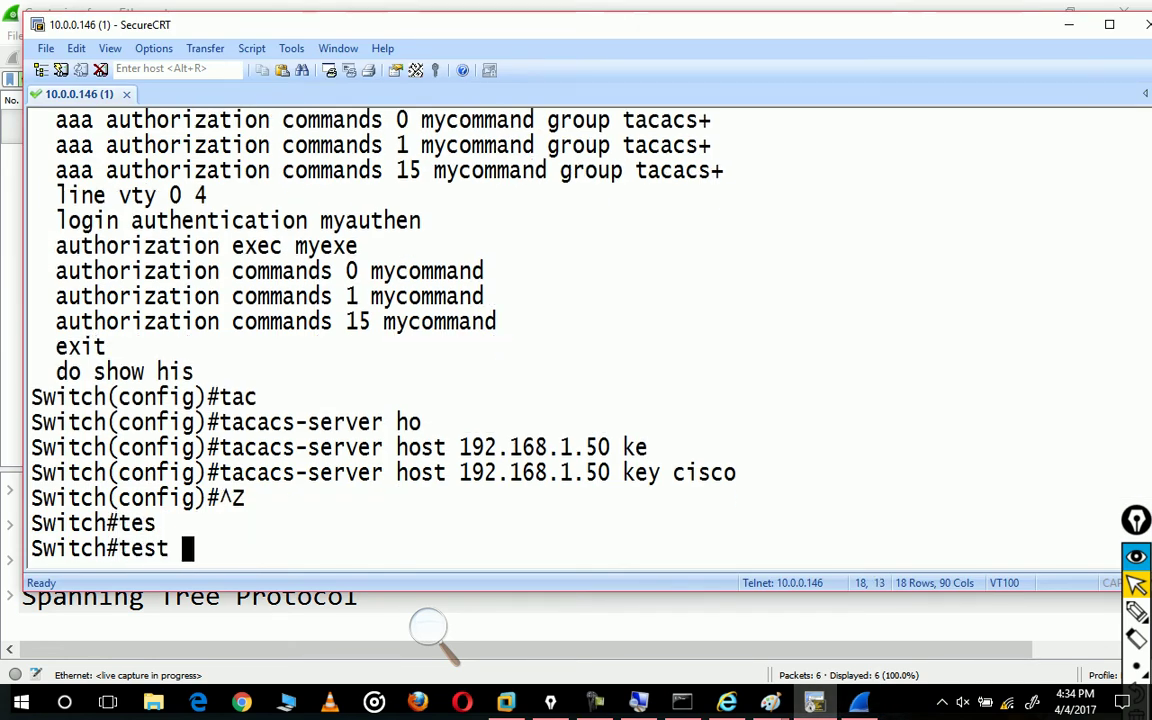
{"action": "key", "text": "Tab"}
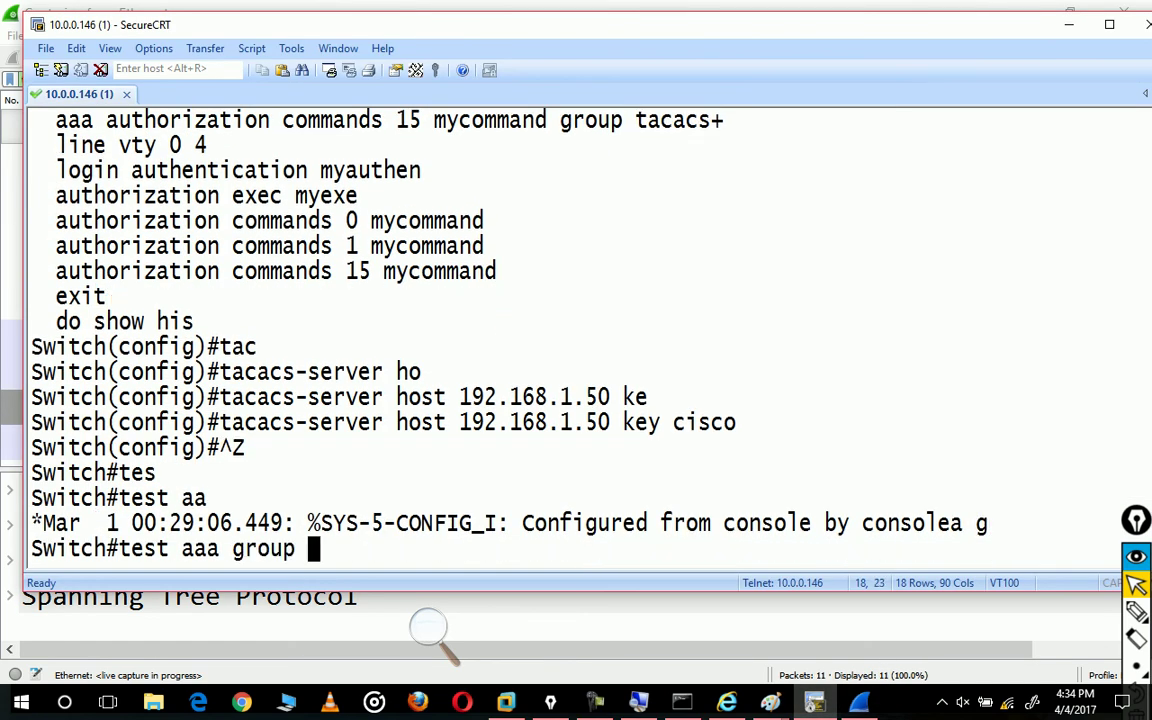
{"action": "type", "text": "t"}
{"action": "key", "text": "Tab"}
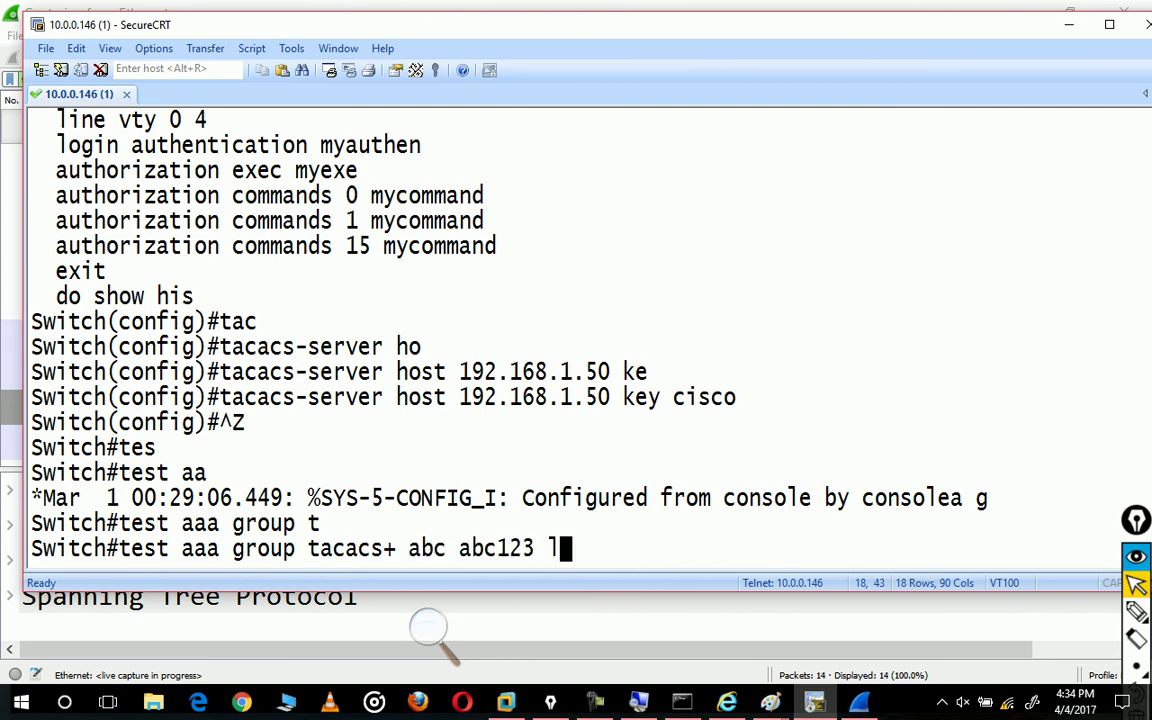
Test legacy authentication for user abc with its password, then return to Wireshark
{"action": "type", "text": "e"}
{"action": "key", "text": "Tab"}
{"action": "key", "text": "Return"}
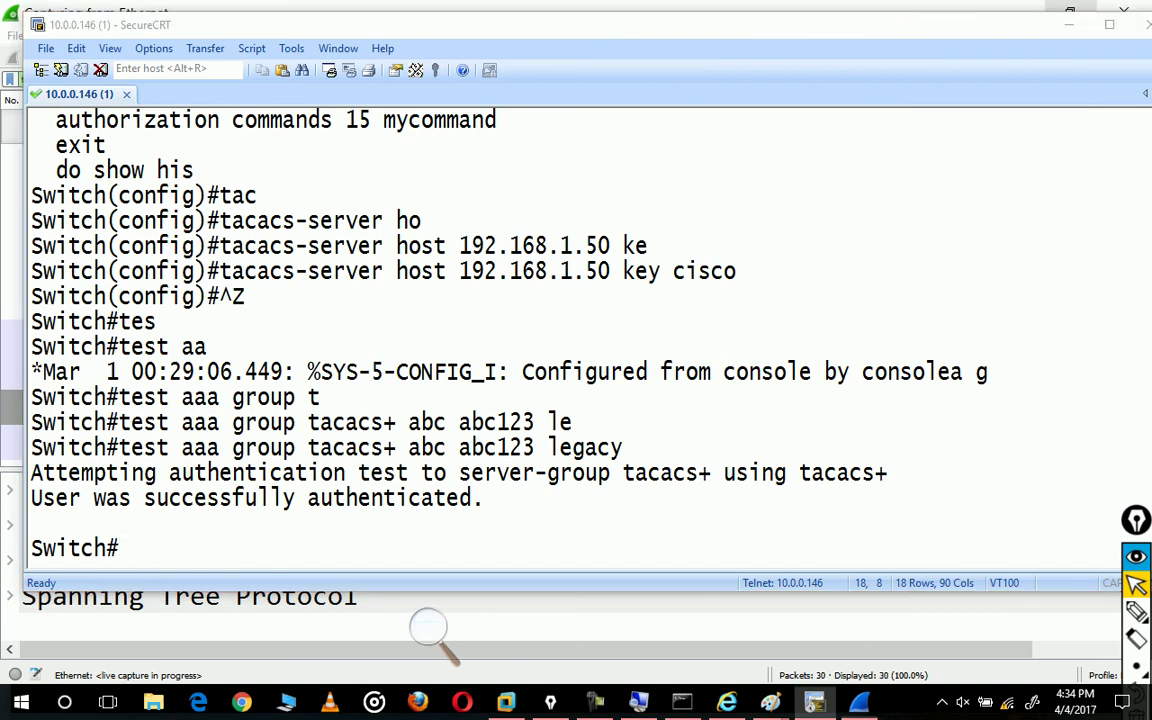
{"action": "key", "text": "alt+Tab"}
{"action": "scroll", "coordinate": [570, 285], "scroll_direction": "up", "scroll_amount": 3}
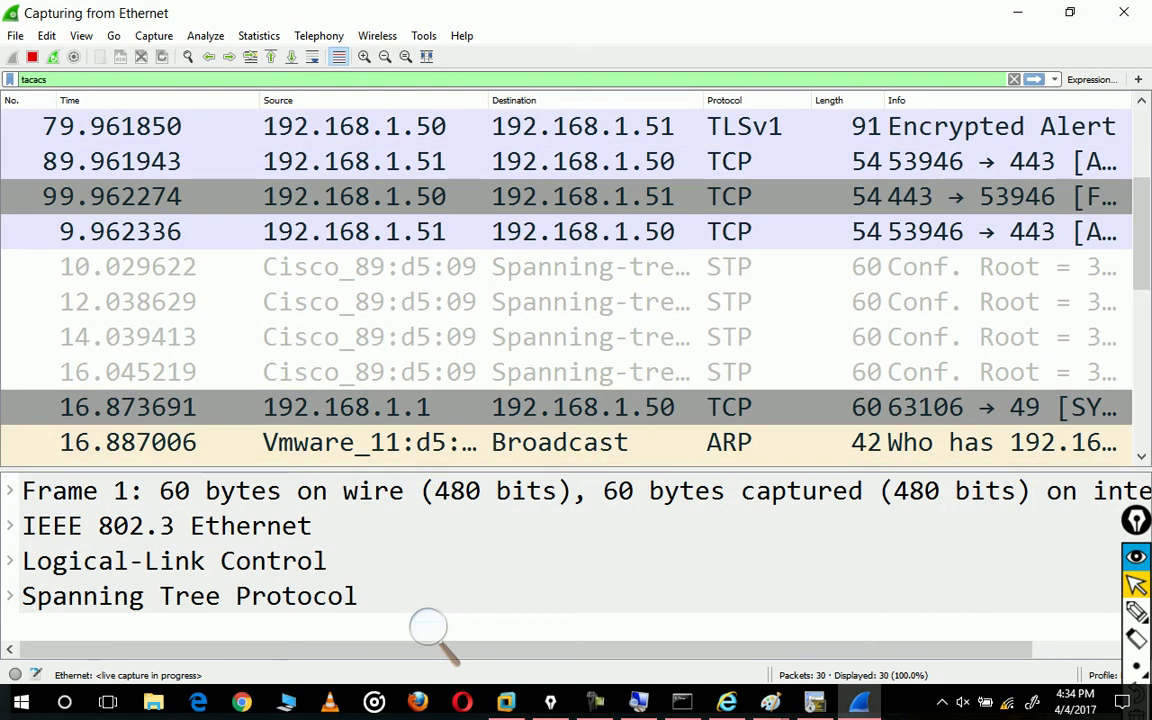
Correct the tacacs filter text, then clear the display filter to show all packets
{"action": "key", "text": "BackSpace"}
{"action": "key", "text": "BackSpace"}
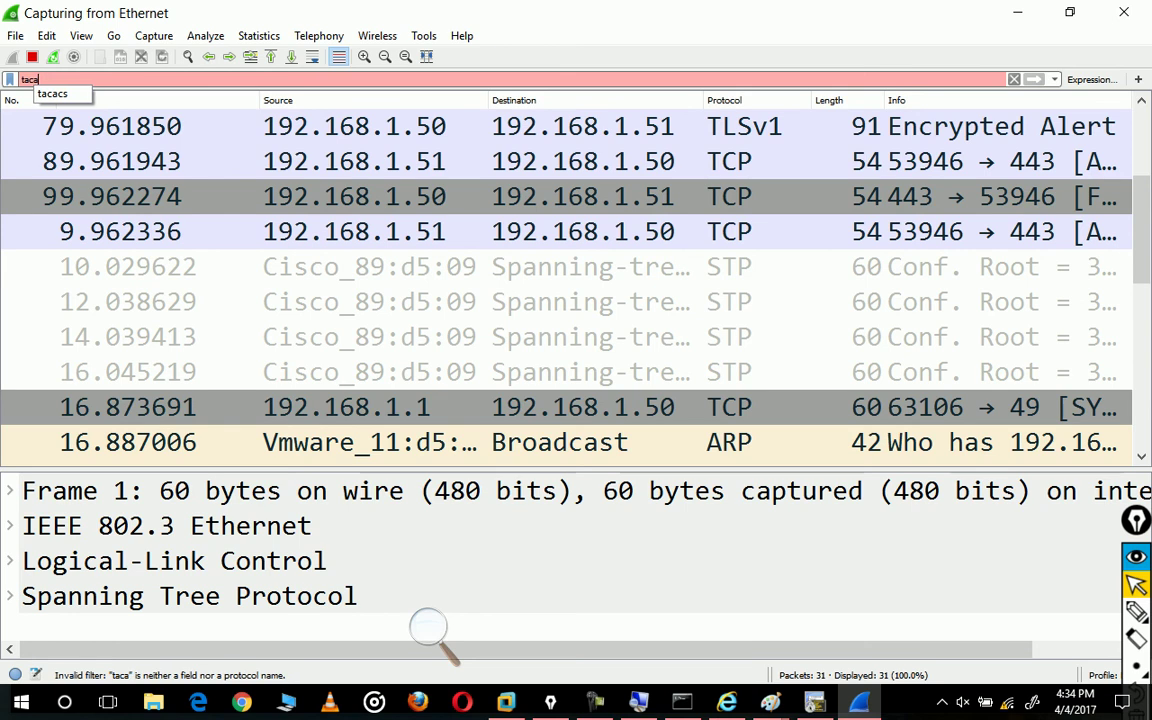
{"action": "type", "text": "cs"}
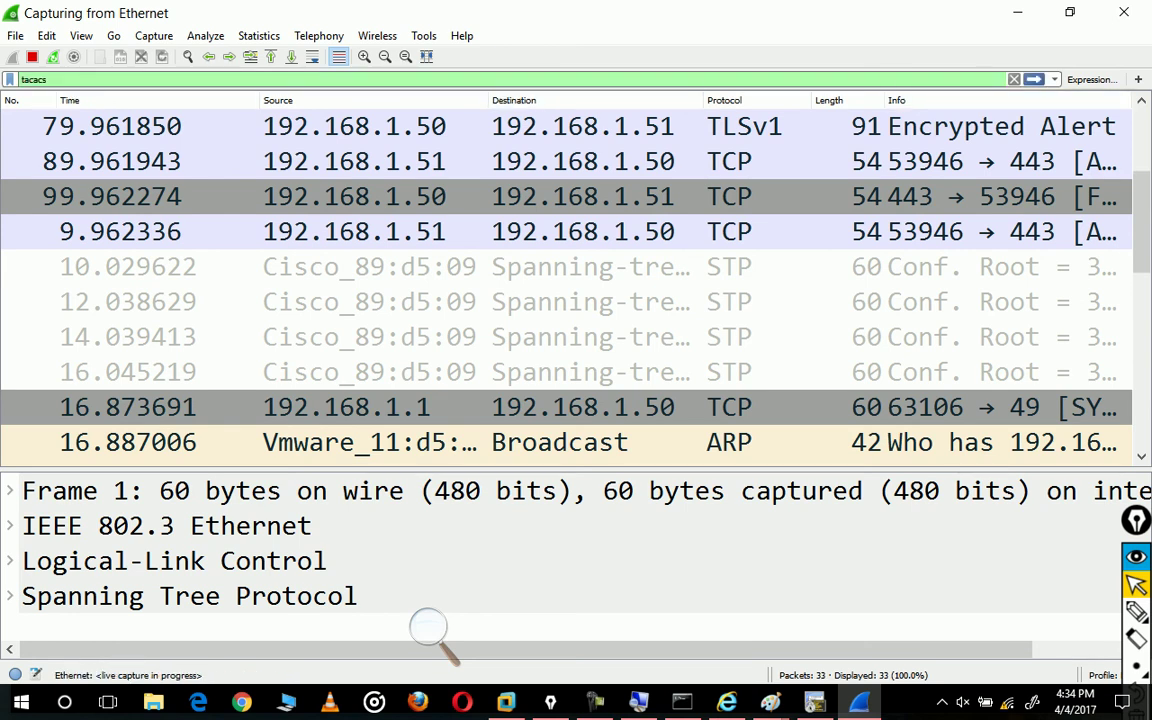
{"action": "left_click", "coordinate": [1014, 79]}
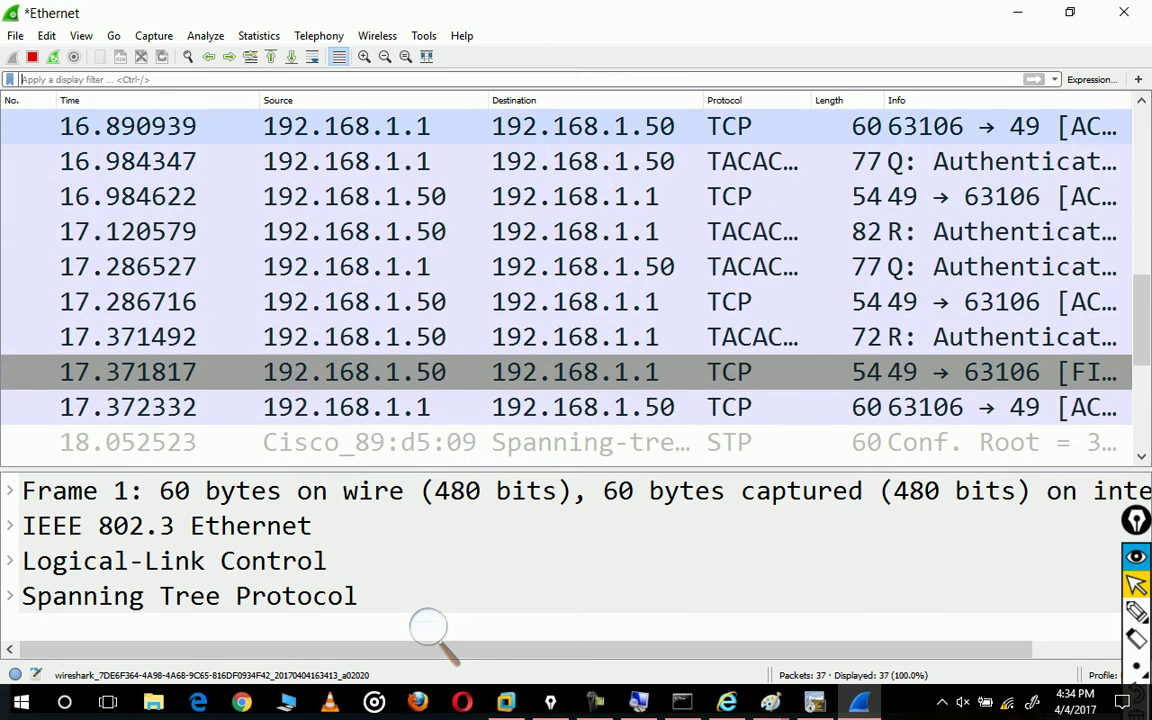
Resize the Destination and Protocol columns and inspect the TACACS+ authentication query and reply
{"action": "left_click_drag", "start_coordinate": [704, 100], "coordinate": [620, 100]}
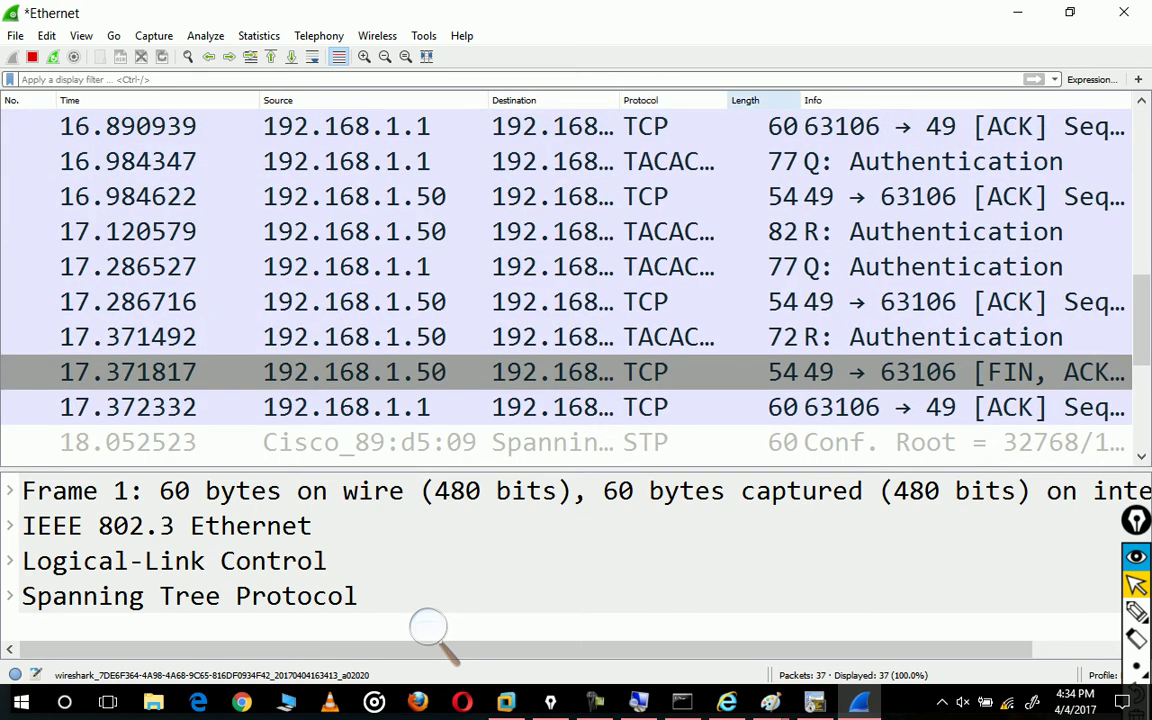
{"action": "left_click_drag", "start_coordinate": [733, 100], "coordinate": [819, 100]}
{"action": "left_click", "coordinate": [700, 161]}
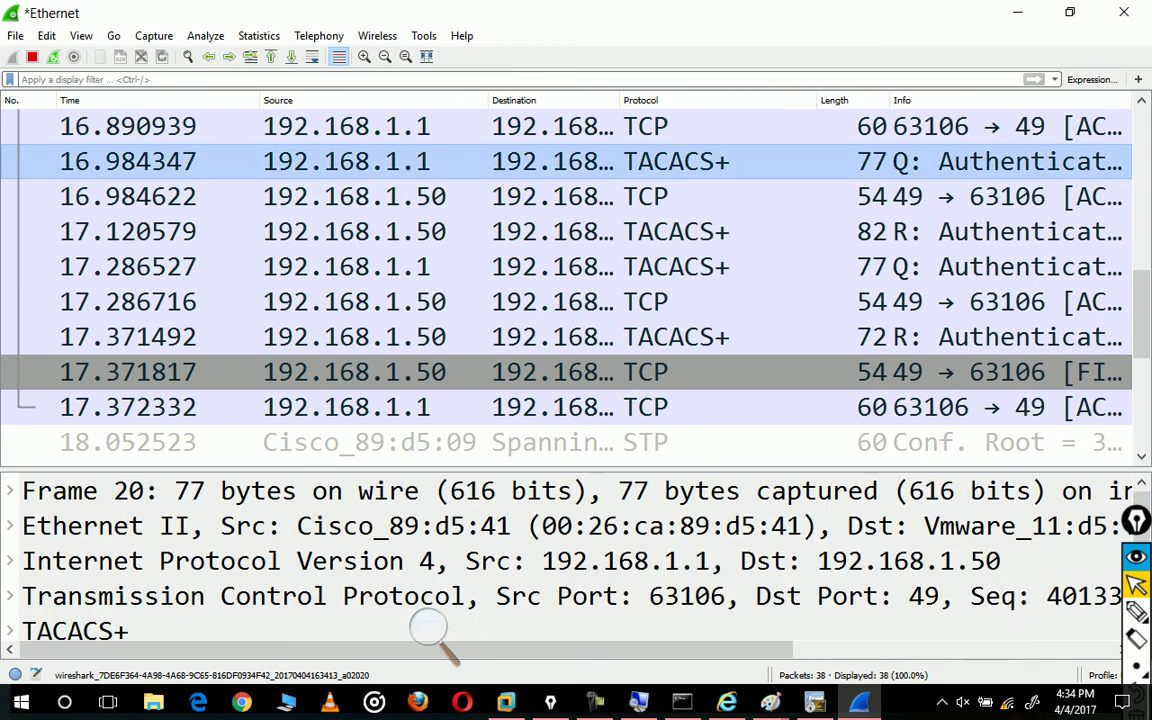
{"action": "left_click", "coordinate": [700, 231]}
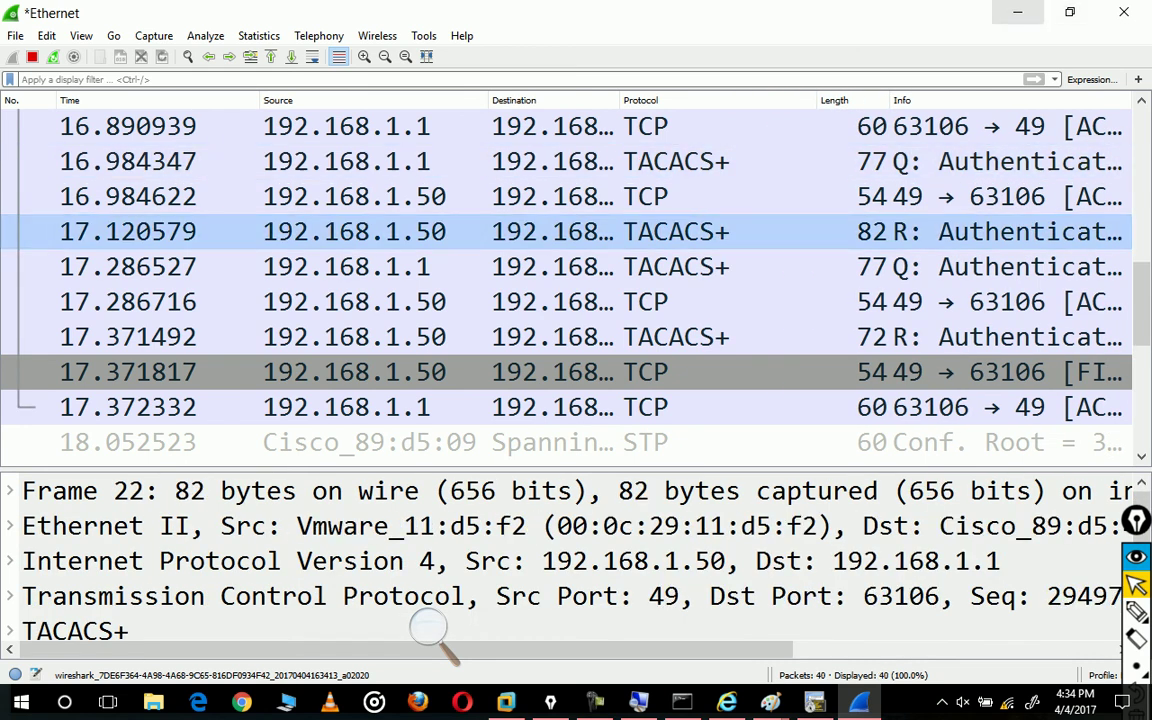
{"action": "left_click", "coordinate": [1017, 12]}
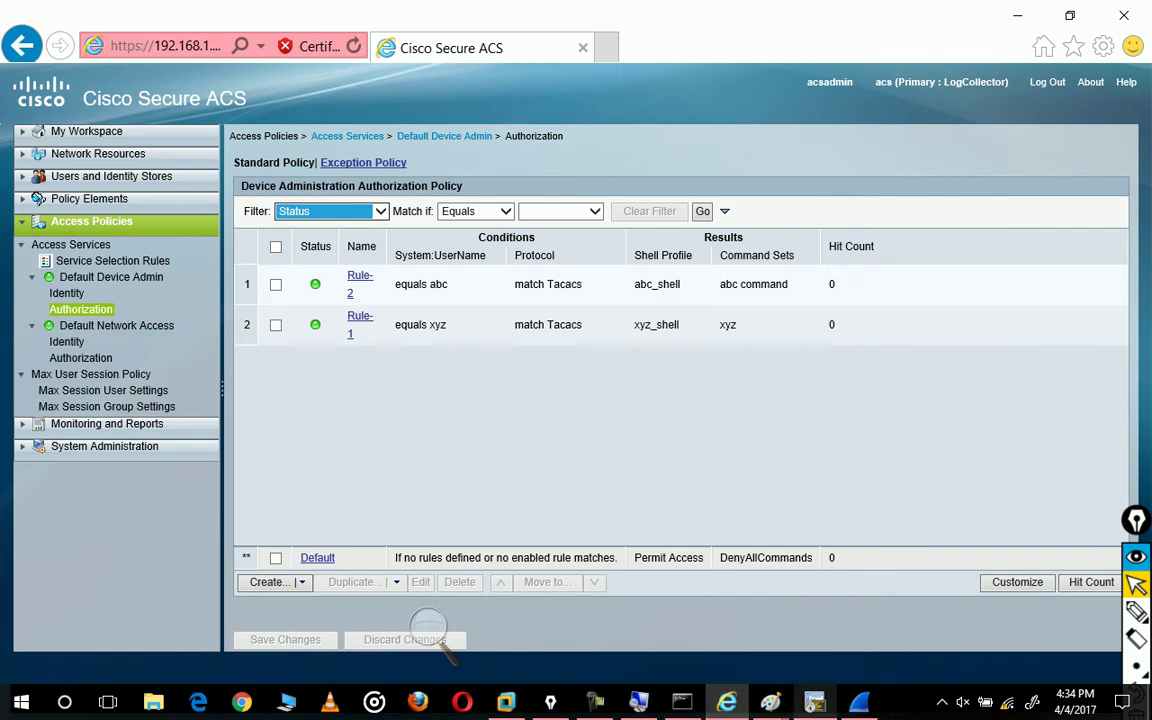
Clone the terminal server session into a new tab and log in
{"action": "left_click", "coordinate": [814, 703]}
{"action": "right_click", "coordinate": [95, 94]}
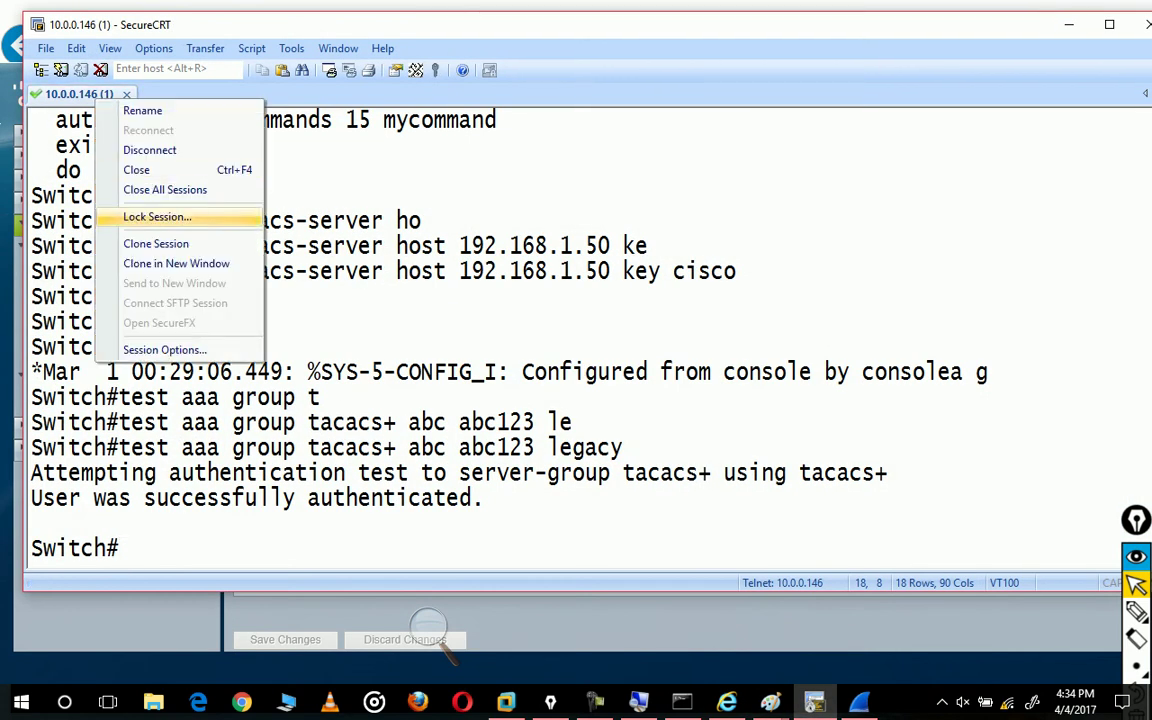
{"action": "left_click", "coordinate": [141, 244]}
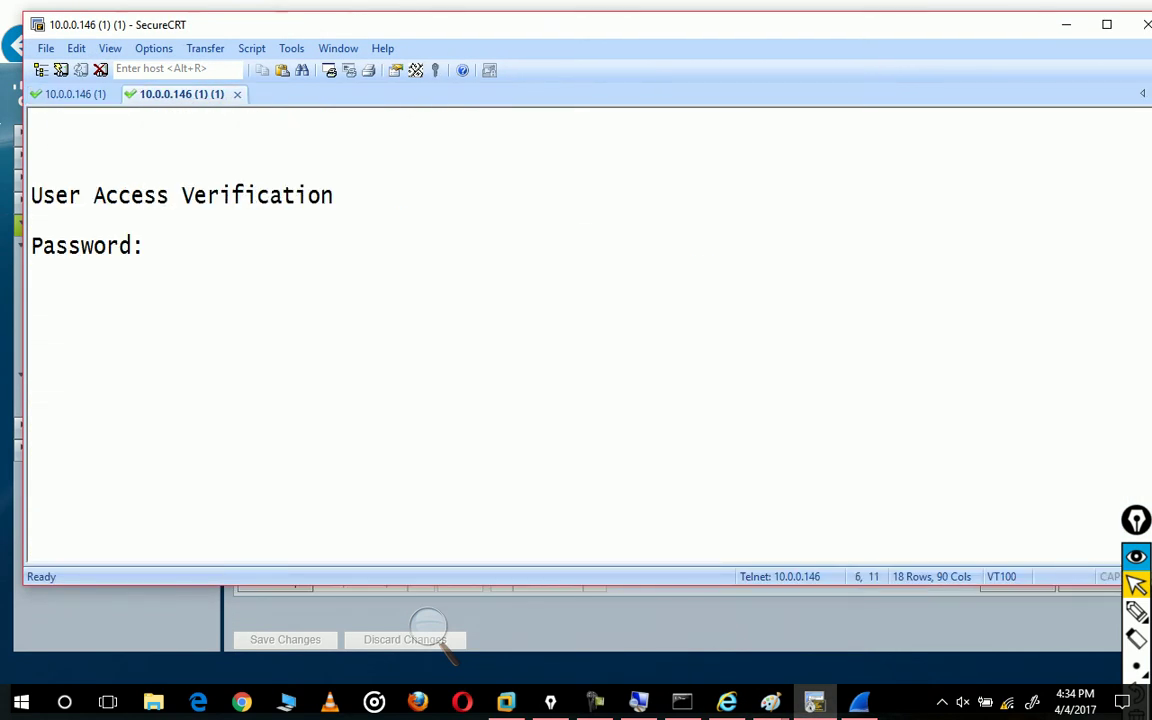
{"action": "key", "text": "Return"}
Clear line 33 with 'cl 33', connect to R1's console, and answer 'no' to the setup dialog
{"action": "type", "text": "r1"}
{"action": "key", "text": "Return"}
{"action": "type", "text": "cl 33"}
{"action": "key", "text": "Return"}
{"action": "key", "text": "Return"}
{"action": "key", "text": "Return"}
{"action": "type", "text": "r1"}
{"action": "key", "text": "Return"}
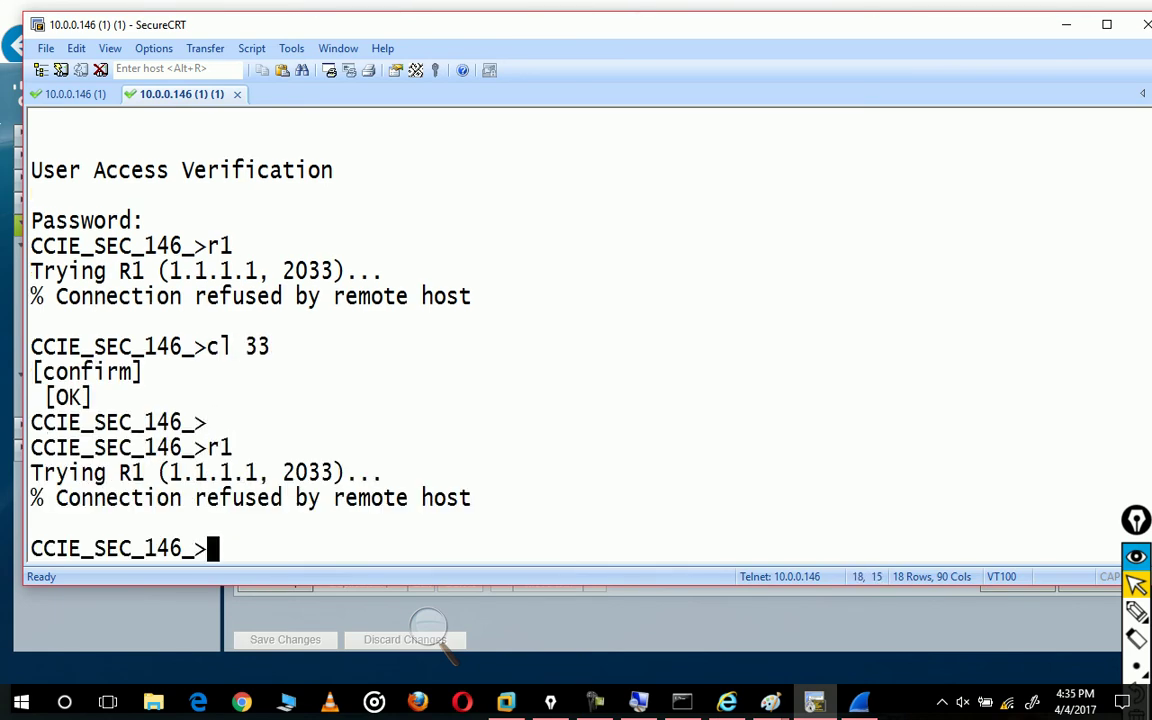
{"action": "type", "text": "cl 33"}
{"action": "key", "text": "Return"}
{"action": "key", "text": "Return"}
{"action": "type", "text": "r1"}
{"action": "key", "text": "Return"}
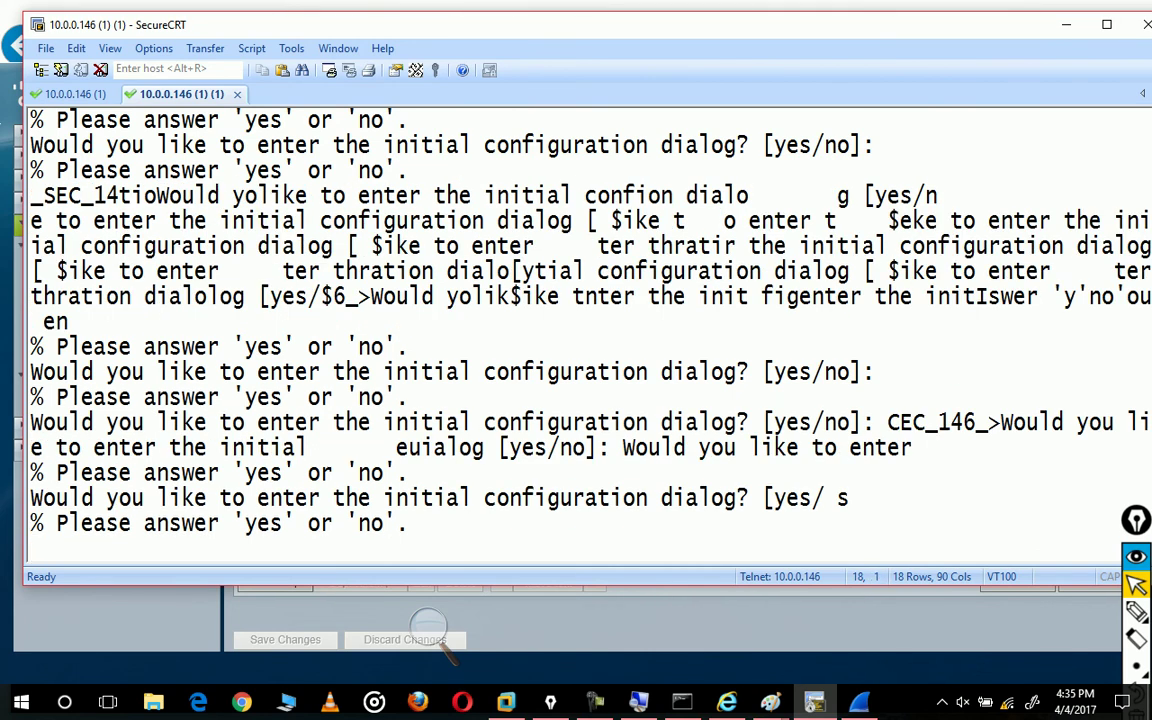
{"action": "key", "text": "Return"}
{"action": "type", "text": "no"}
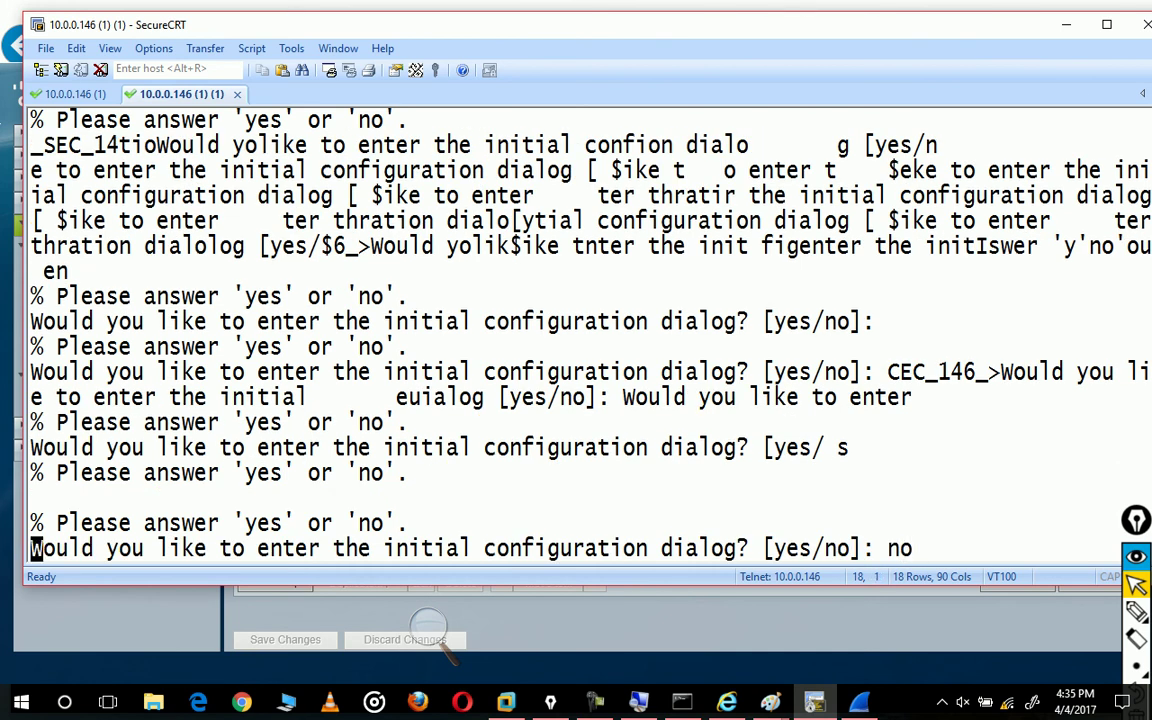
Check the network diagram in Paint, then enter privileged mode on R1 with 'ena'
{"action": "left_click", "coordinate": [770, 703]}
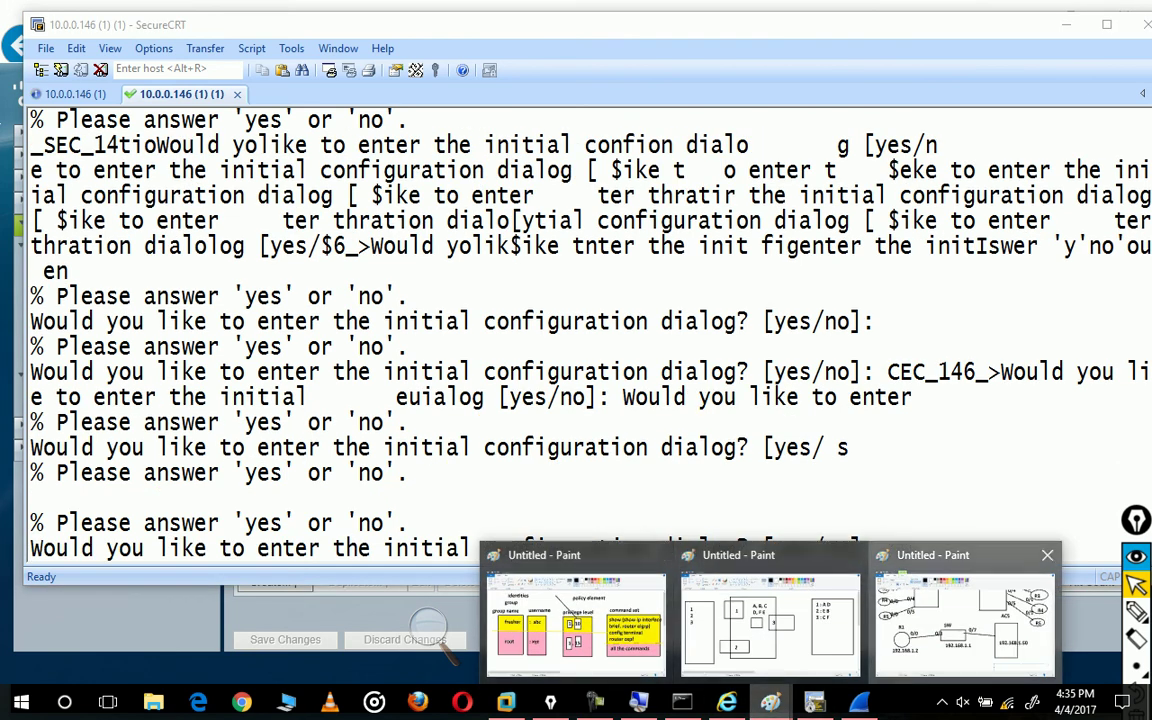
{"action": "left_click", "coordinate": [965, 615]}
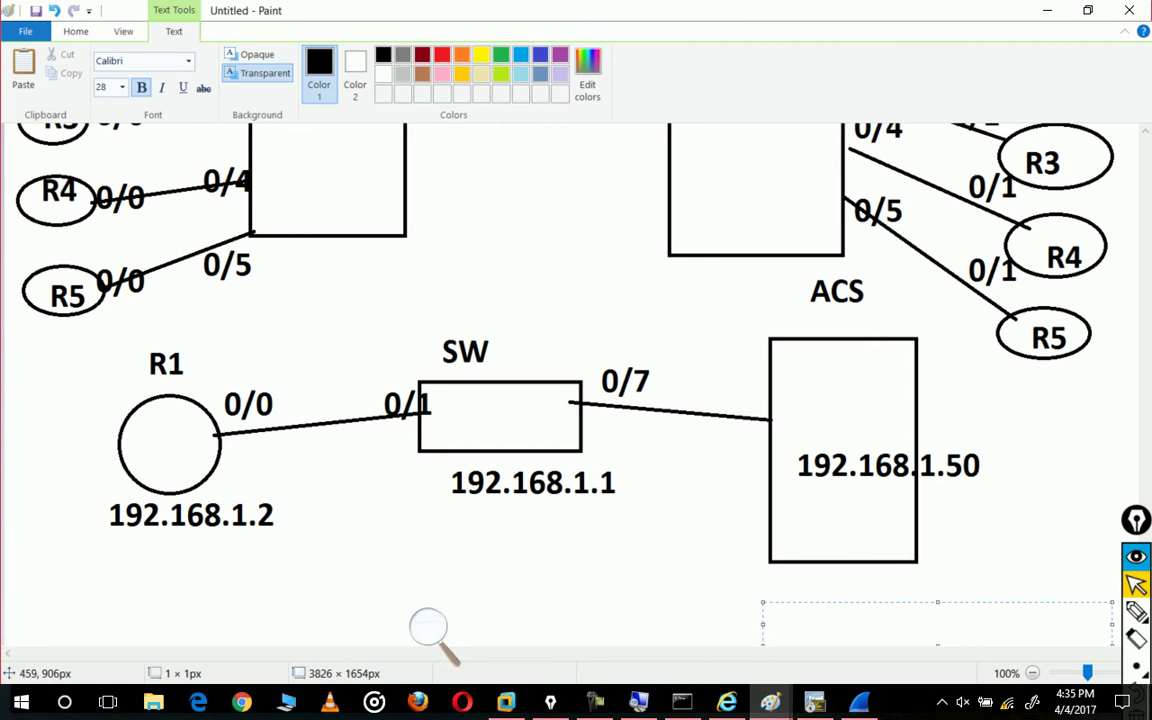
{"action": "key", "text": "alt+Tab"}
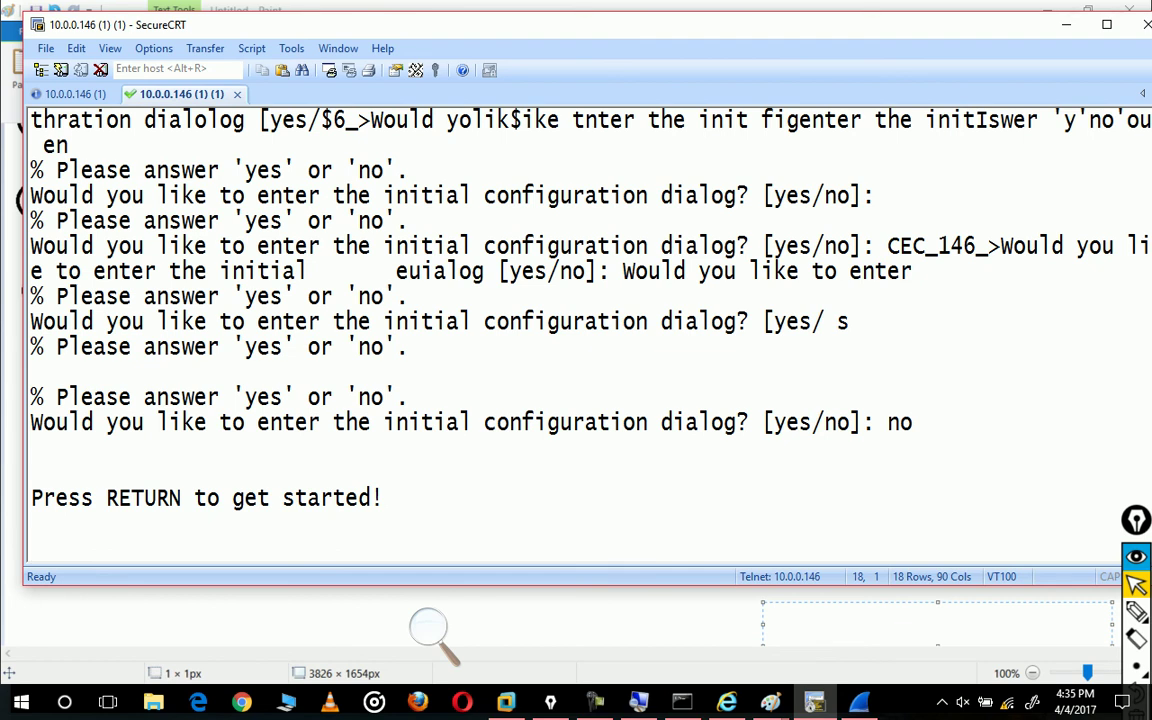
{"action": "key", "text": "Return"}
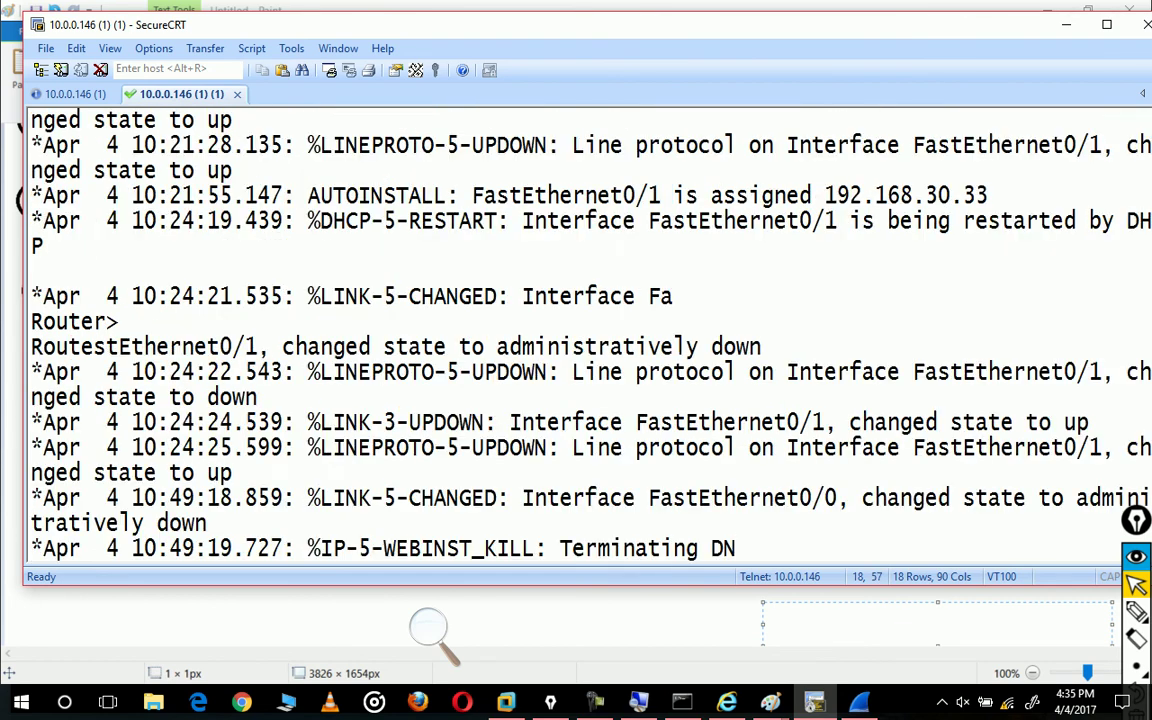
{"action": "type", "text": "ena"}
{"action": "key", "text": "Return"}
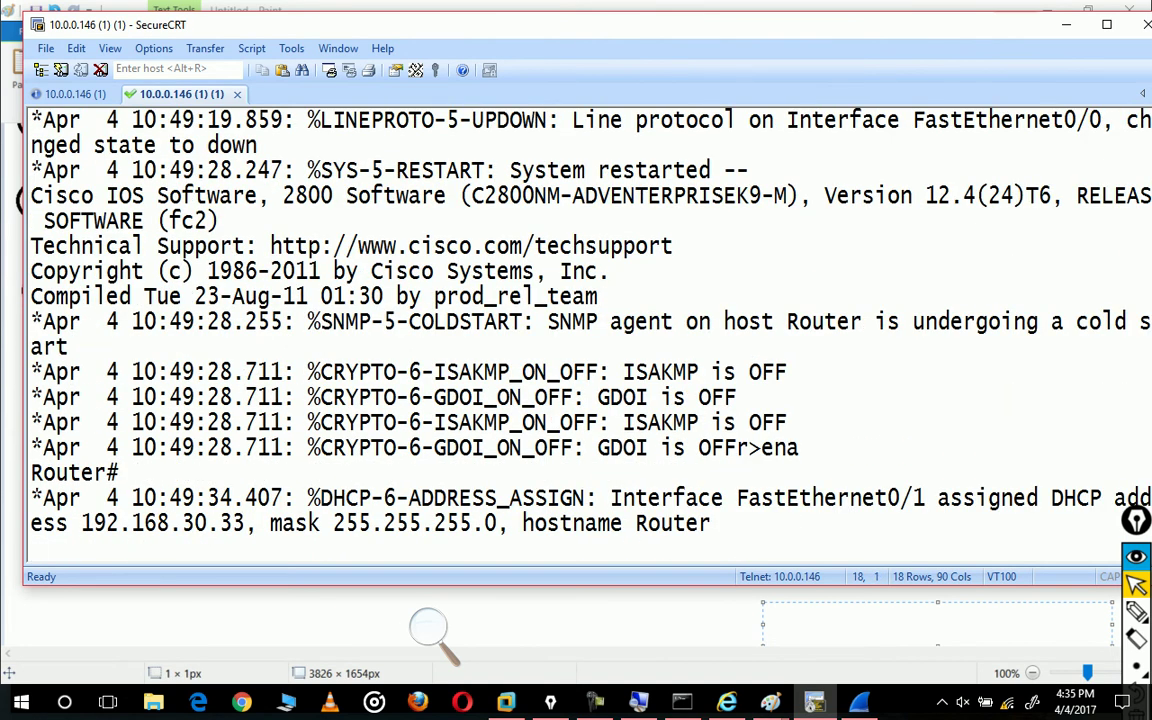
{"action": "key", "text": "Return"}
{"action": "key", "text": "Return"}
{"action": "key", "text": "Return"}
{"action": "key", "text": "Return"}
{"action": "key", "text": "Return"}
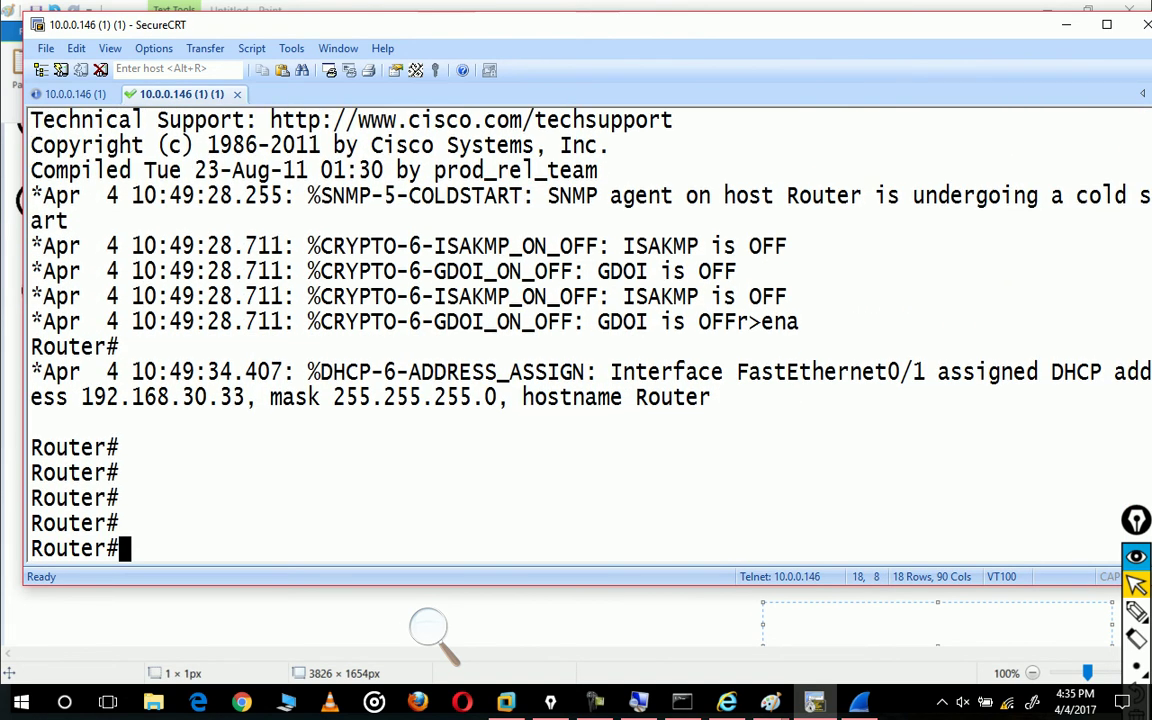
{"action": "type", "text": "ping 8.8.8.8"}
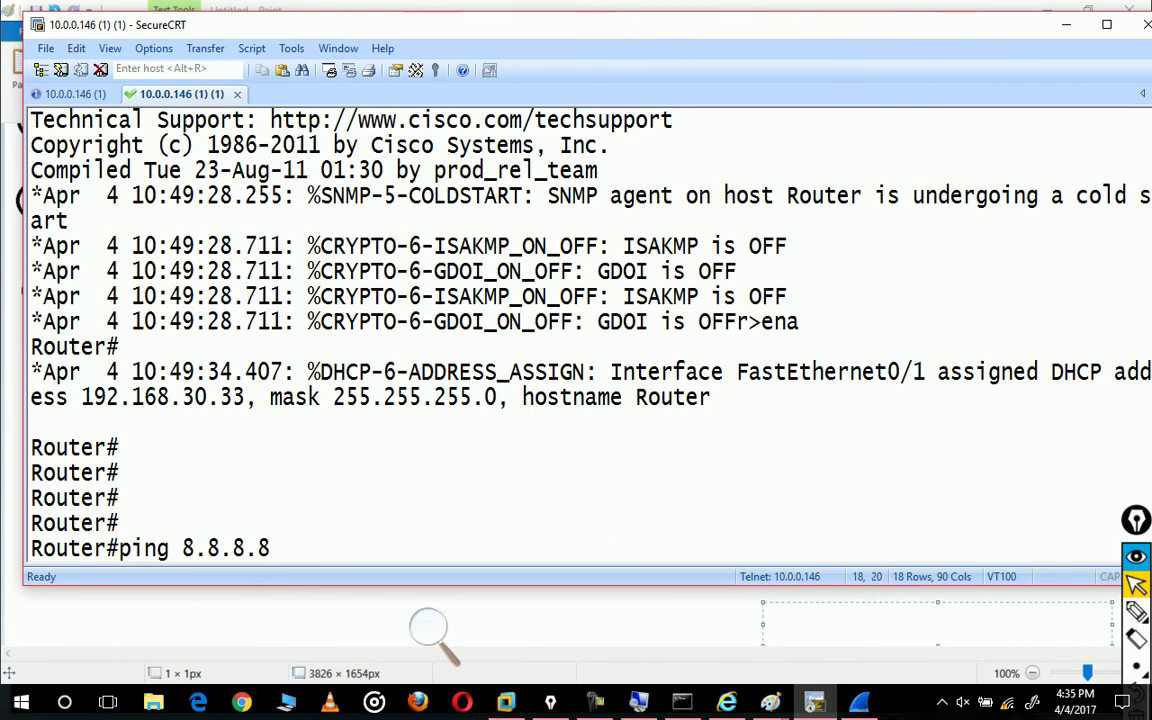
{"action": "key", "text": "Return"}
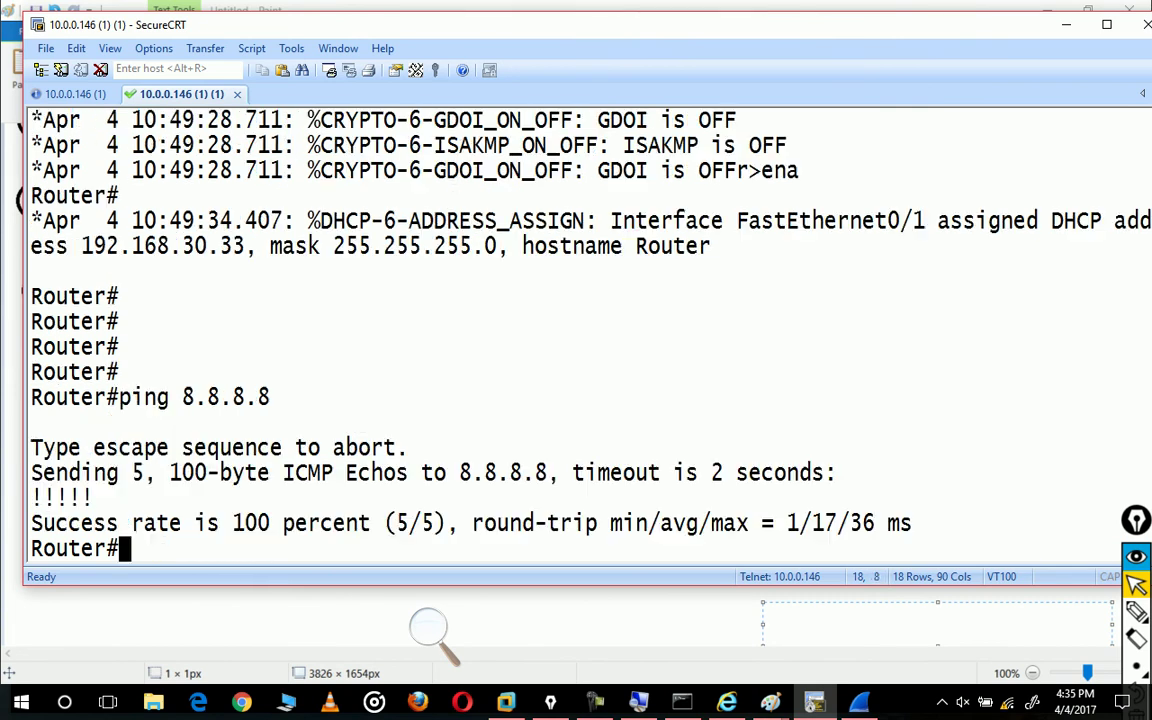
{"action": "type", "text": "ping ww"}
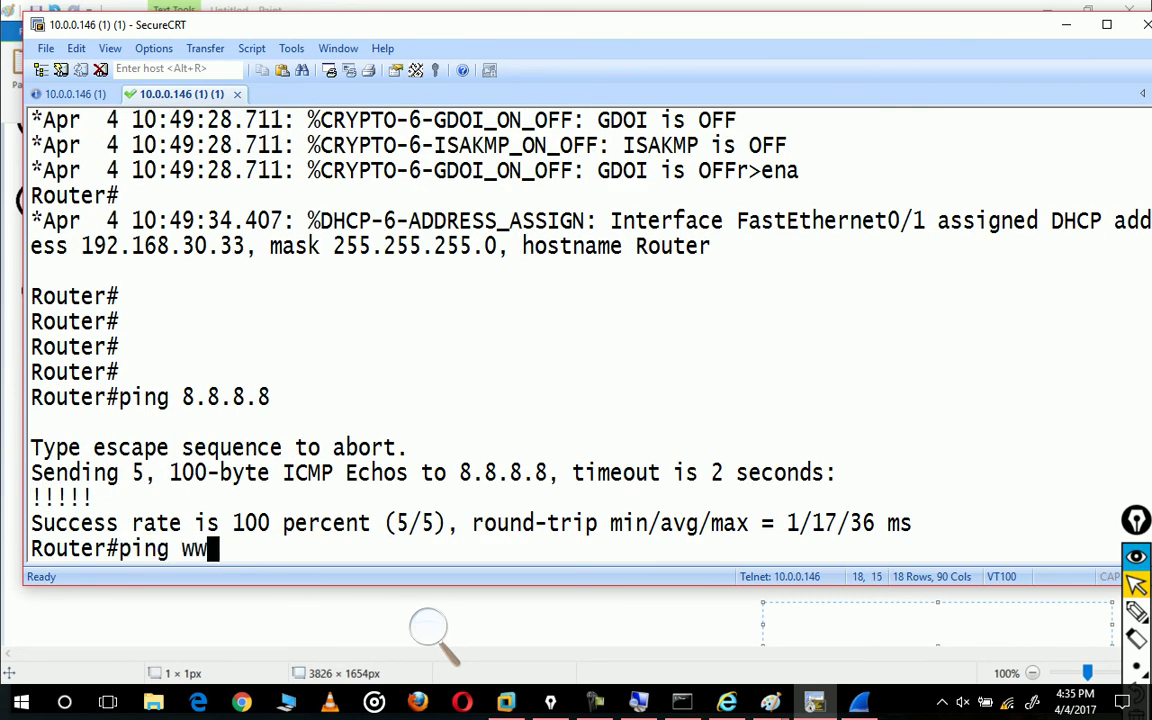
{"action": "type", "text": "w.cisco.com"}
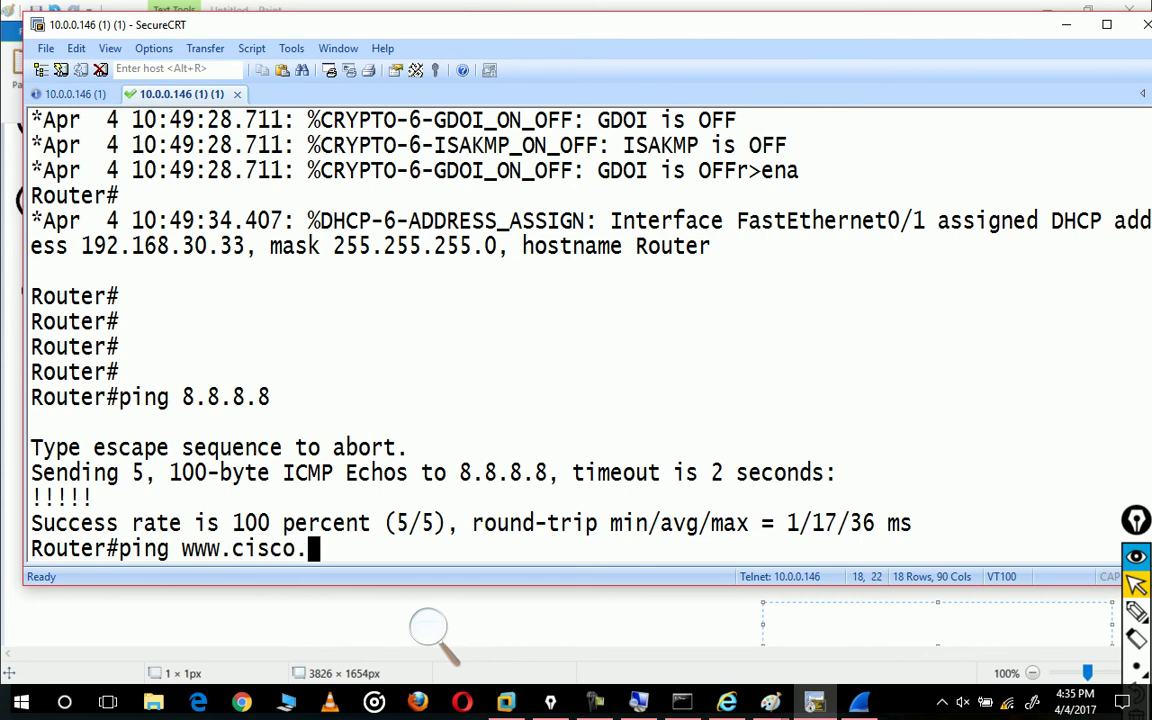
{"action": "key", "text": "Return"}
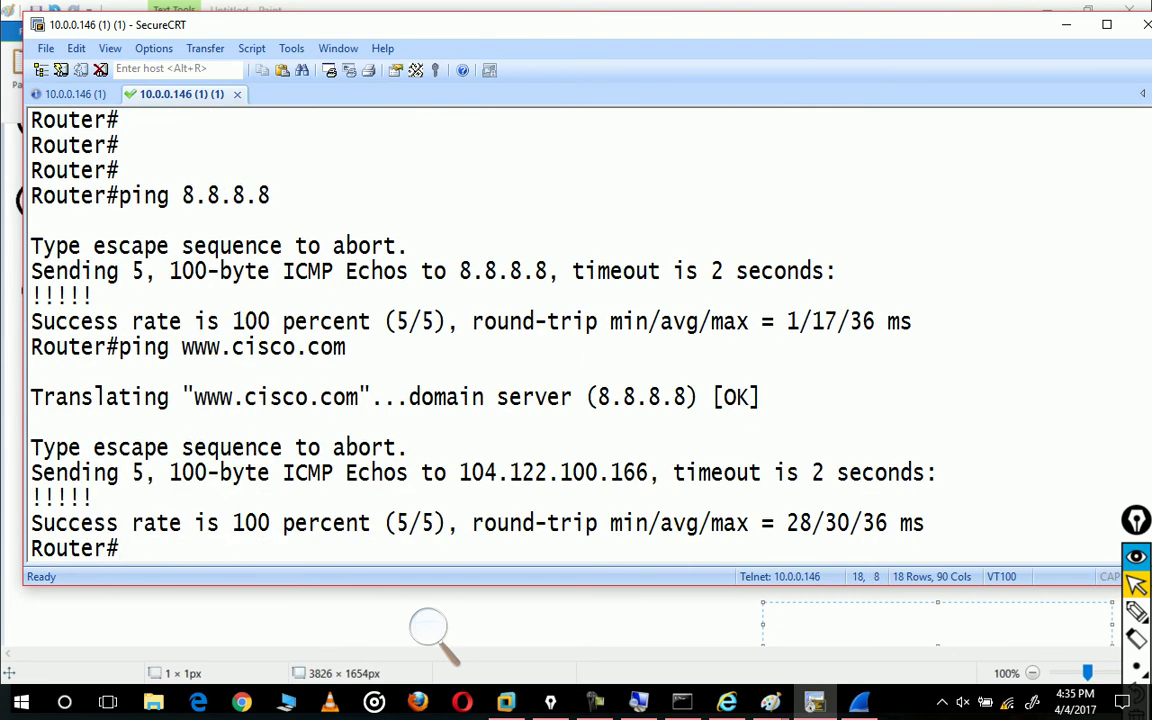
{"action": "key", "text": "Return"}
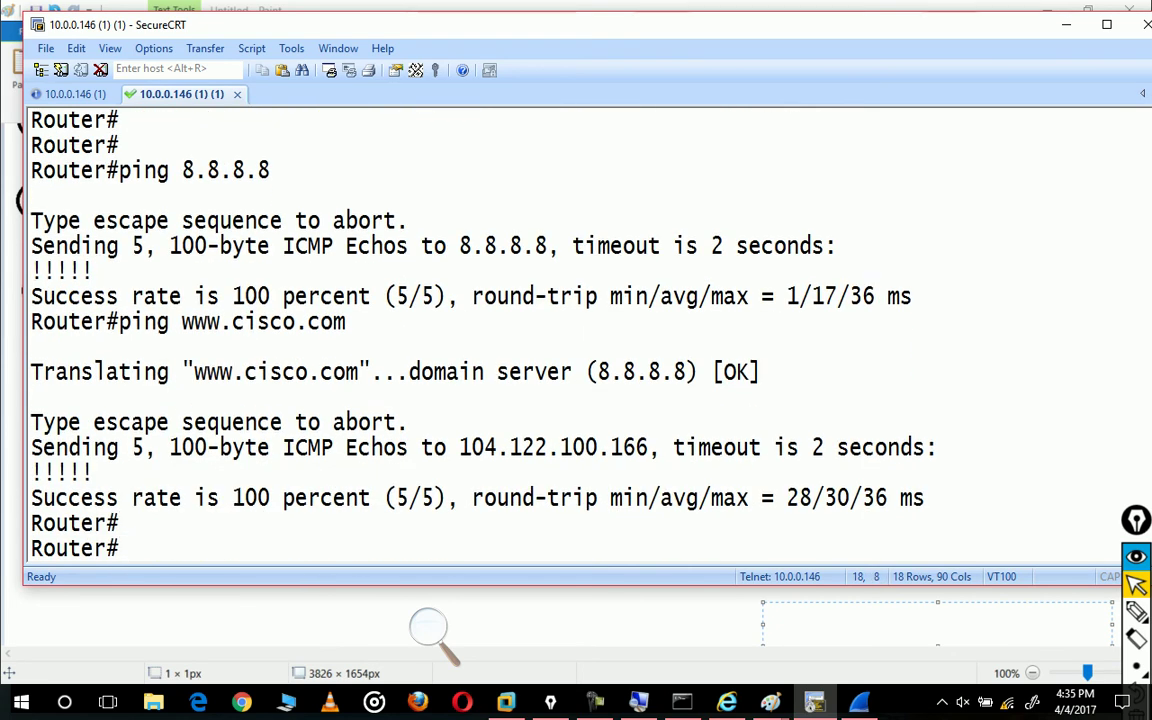
{"action": "left_click_drag", "start_coordinate": [459, 447], "coordinate": [648, 447]}
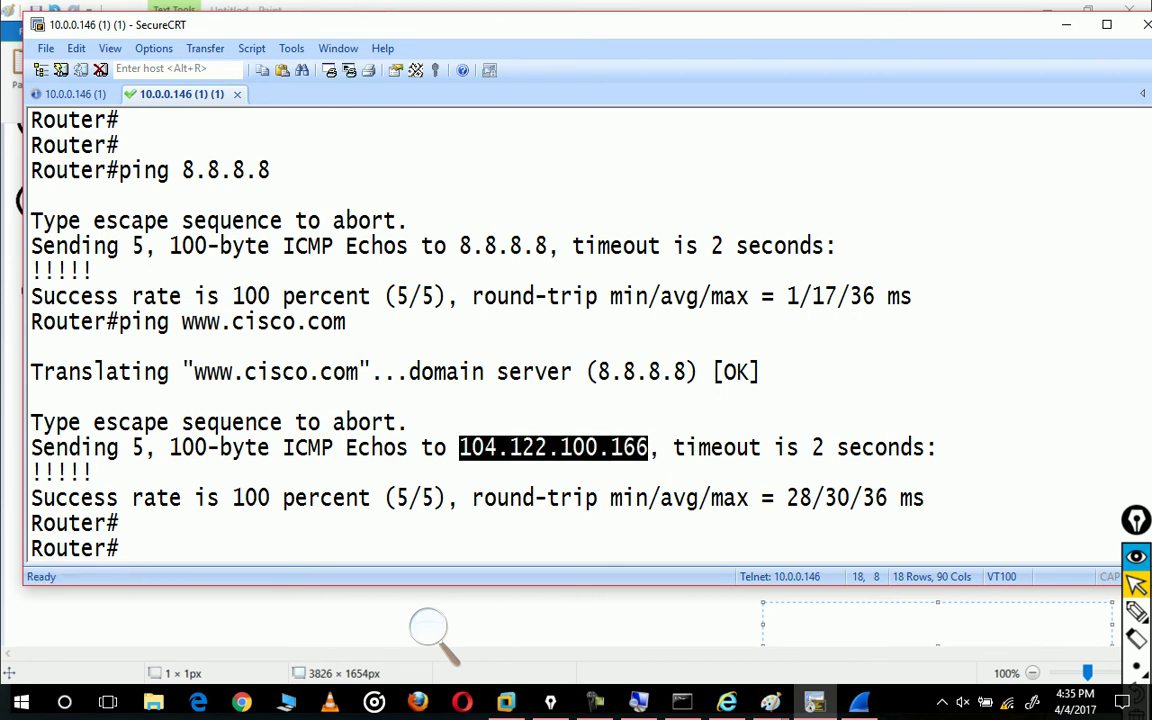
On R1, assign 192.168.1.2 255.255.255.0 to interface f0/0 and enable it with 'no shut'
{"action": "type", "text": "conf"}
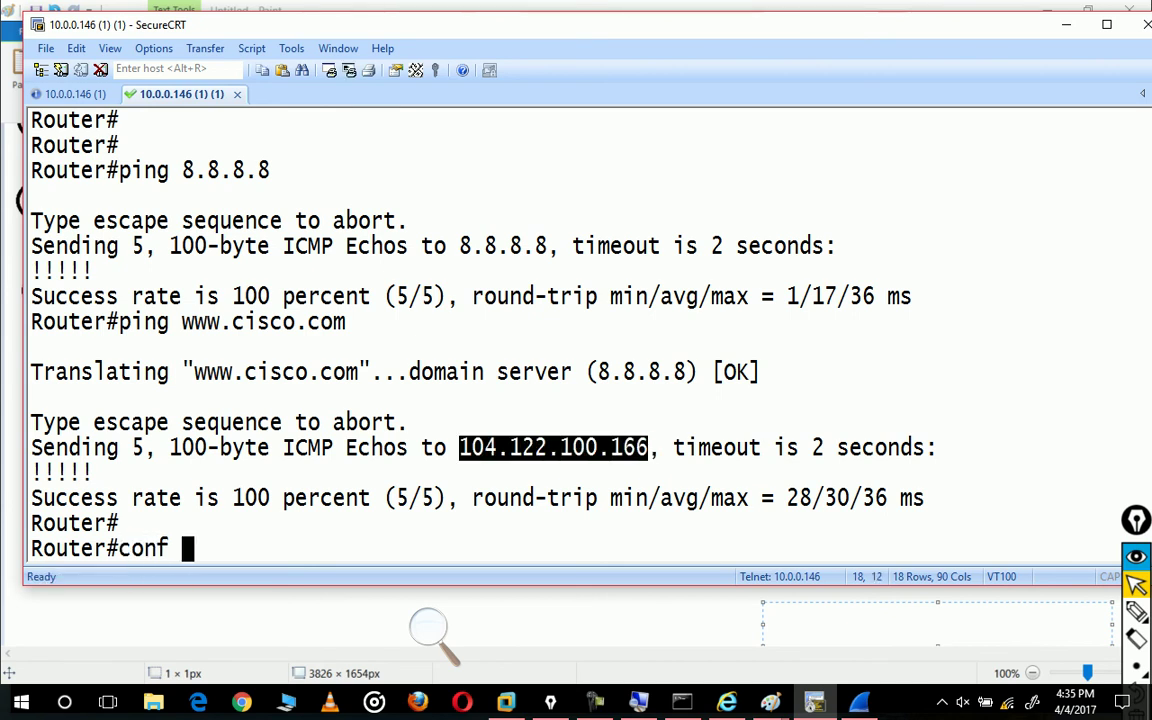
{"action": "type", "text": " t"}
{"action": "key", "text": "Return"}
{"action": "key", "text": "Return"}
{"action": "key", "text": "Return"}
{"action": "key", "text": "Return"}
{"action": "type", "text": "int f0/0"}
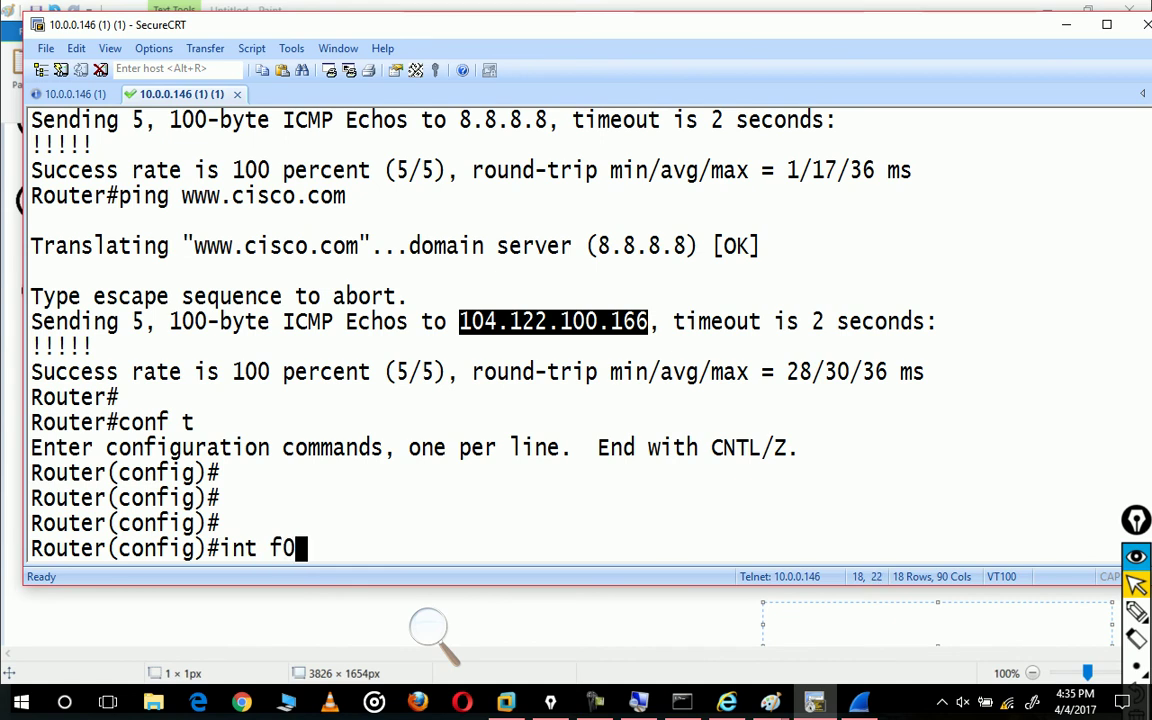
{"action": "key", "text": "Return"}
{"action": "type", "text": "ip add"}
{"action": "key", "text": "Tab"}
{"action": "type", "text": "192.168.1."}
{"action": "type", "text": "1 25"}
{"action": "key", "text": "BackSpace"}
{"action": "key", "text": "BackSpace"}
{"action": "type", "text": "2 2"}
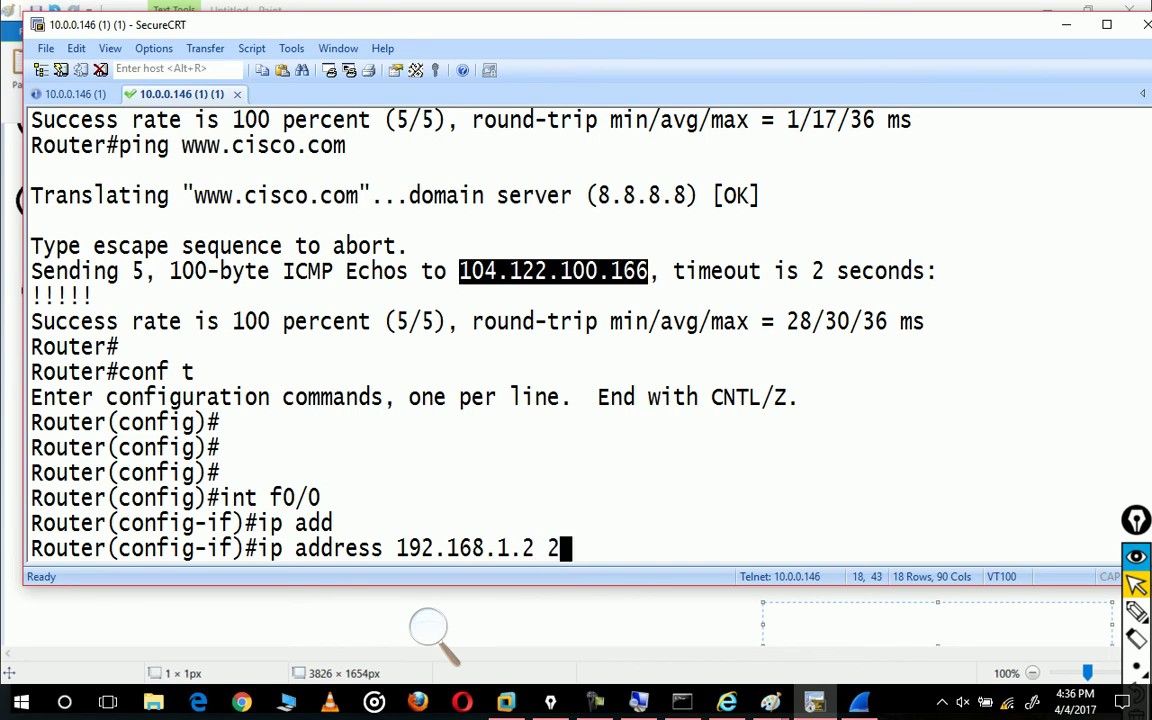
{"action": "type", "text": "55.255.255.0"}
{"action": "key", "text": "Return"}
{"action": "type", "text": "no shut"}
{"action": "key", "text": "Return"}
{"action": "type", "text": "exit"}
{"action": "key", "text": "Return"}
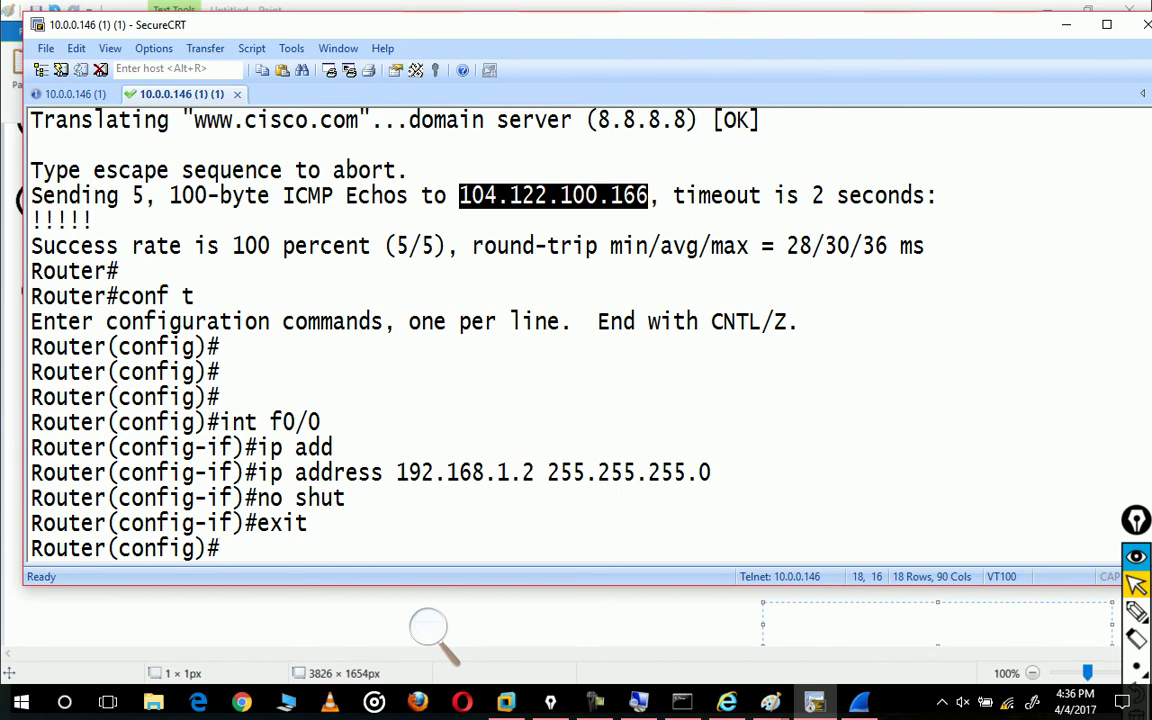
On the switch, make port f1/0/1 a host port in access VLAN 192
{"action": "key", "text": "ctrl+Tab"}
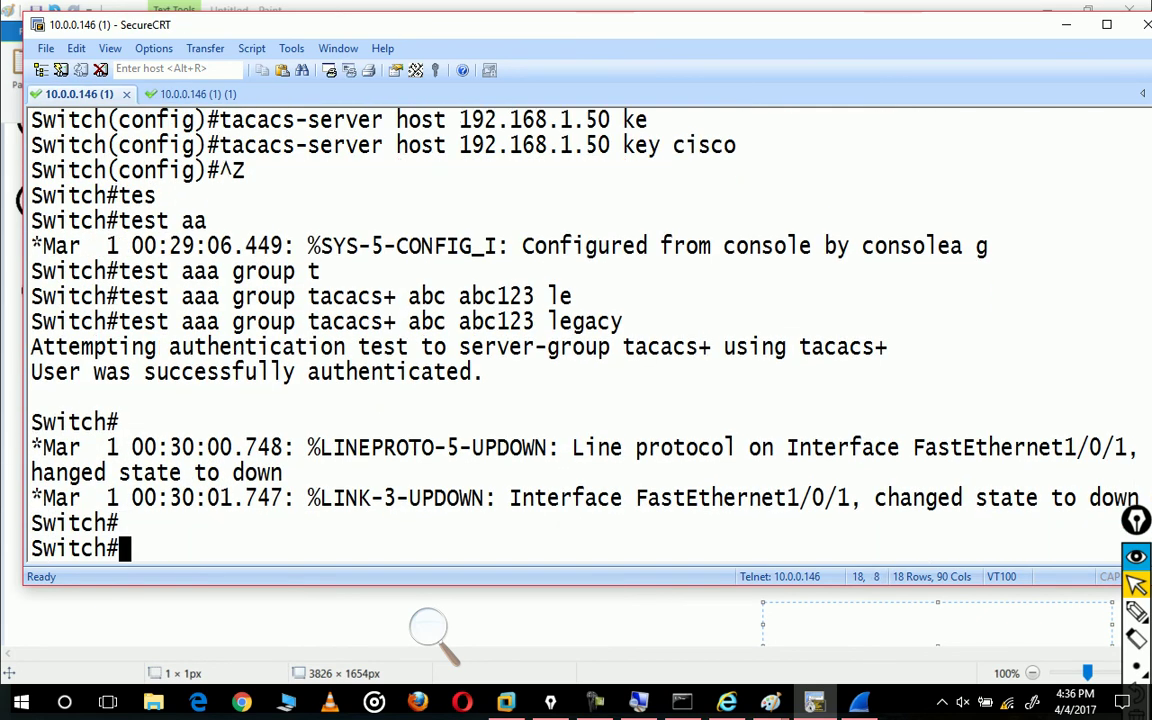
{"action": "key", "text": "Return"}
{"action": "type", "text": "i"}
{"action": "key", "text": "BackSpace"}
{"action": "type", "text": "conf t"}
{"action": "key", "text": "Return"}
{"action": "key", "text": "Return"}
{"action": "key", "text": "Return"}
{"action": "type", "text": "int f1/0/9"}
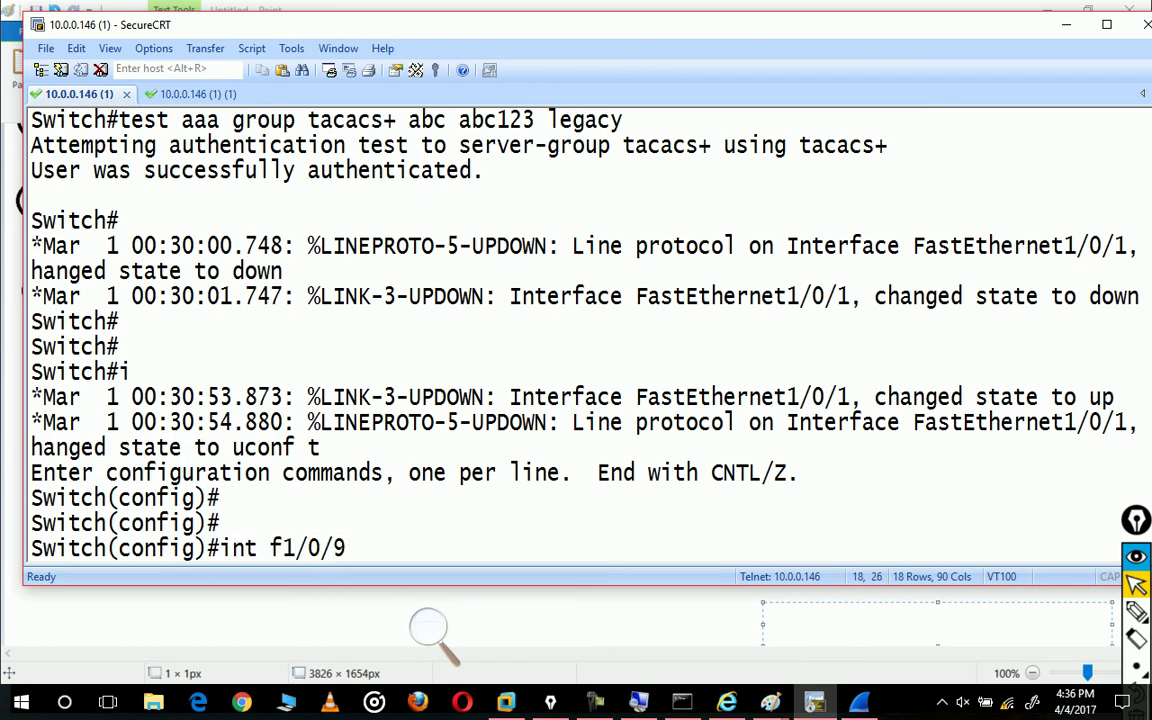
{"action": "key", "text": "Return"}
{"action": "type", "text": "sw"}
{"action": "key", "text": "Tab"}
{"action": "type", "text": "ho"}
{"action": "key", "text": "Tab"}
{"action": "key", "text": "Return"}
{"action": "type", "text": "sw"}
{"action": "key", "text": "Tab"}
{"action": "type", "text": "a"}
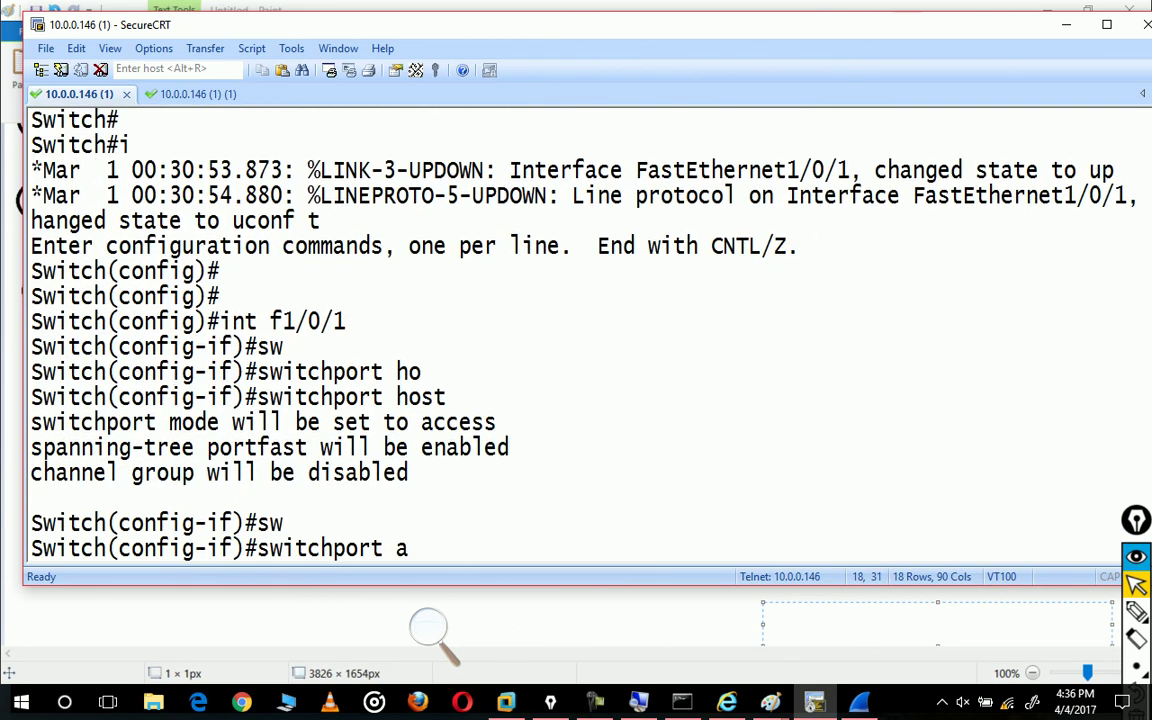
{"action": "type", "text": "c"}
{"action": "key", "text": "Tab"}
{"action": "type", "text": "v"}
{"action": "key", "text": "Tab"}
{"action": "type", "text": "192"}
{"action": "key", "text": "Return"}
{"action": "type", "text": "exit"}
{"action": "key", "text": "Return"}
Return R1 to privileged mode and enter a ping to 192.168.1.1
{"action": "key", "text": "Return"}
{"action": "key", "text": "Return"}
{"action": "key", "text": "Return"}
{"action": "key", "text": "ctrl+z"}
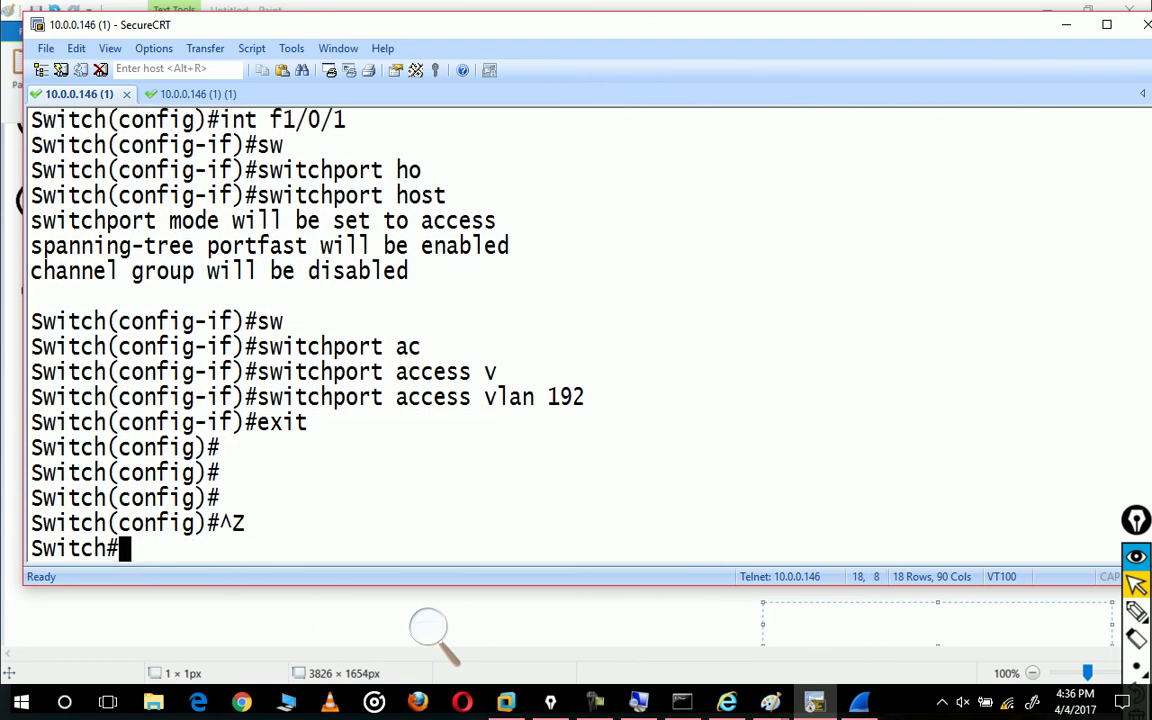
{"action": "key", "text": "ctrl+Tab"}
{"action": "key", "text": "Return"}
{"action": "key", "text": "ctrl+z"}
{"action": "type", "text": "ping 192.168.1.1"}
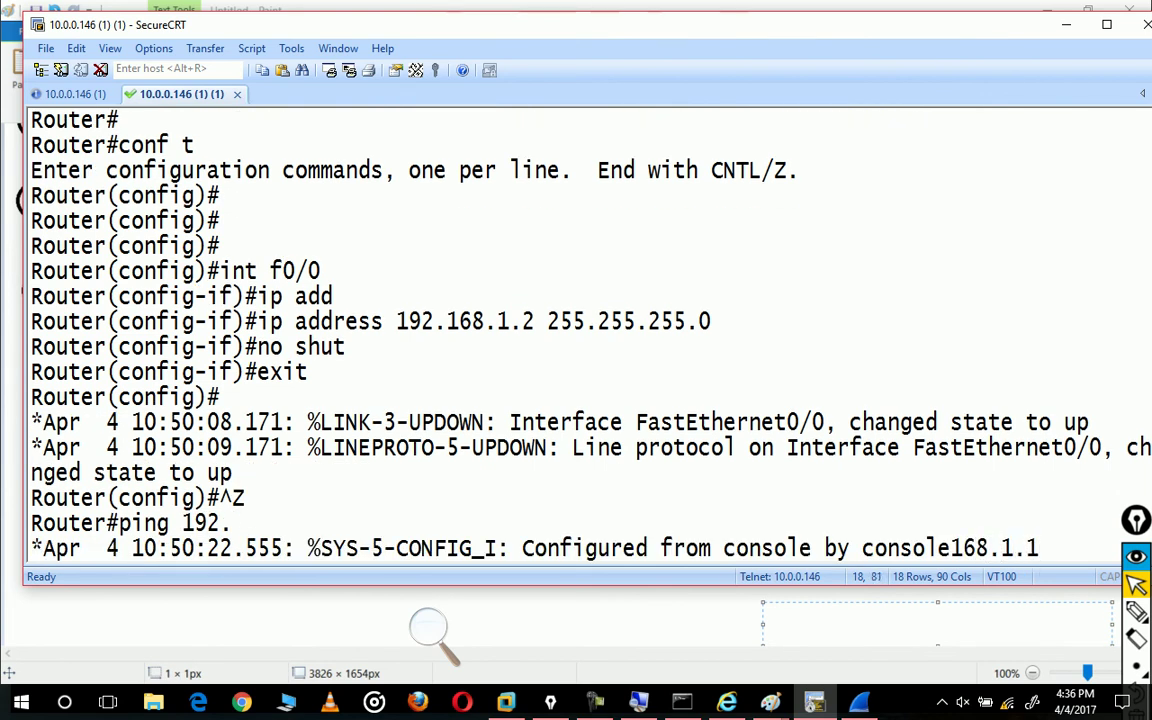
Ping 192.168.1.1, then telnet from R1 to the switch at 192.168.1.1
{"action": "key", "text": "Return"}
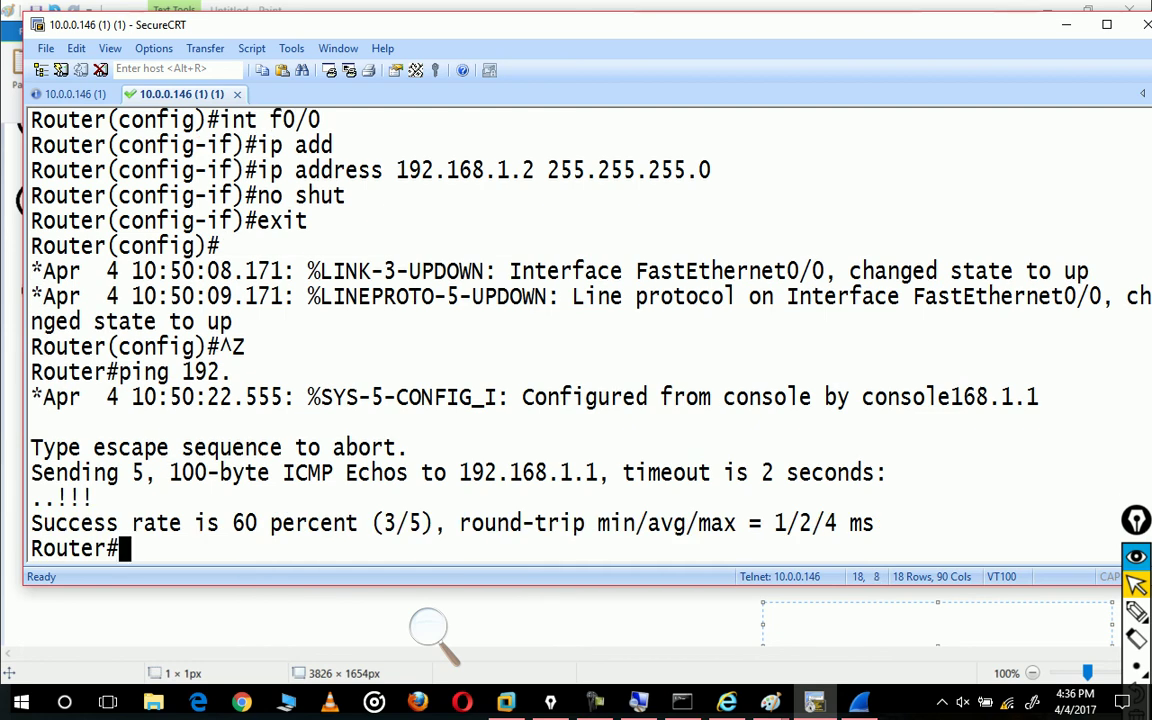
{"action": "type", "text": "tel"}
{"action": "key", "text": "Tab"}
{"action": "type", "text": "192.168.1.1"}
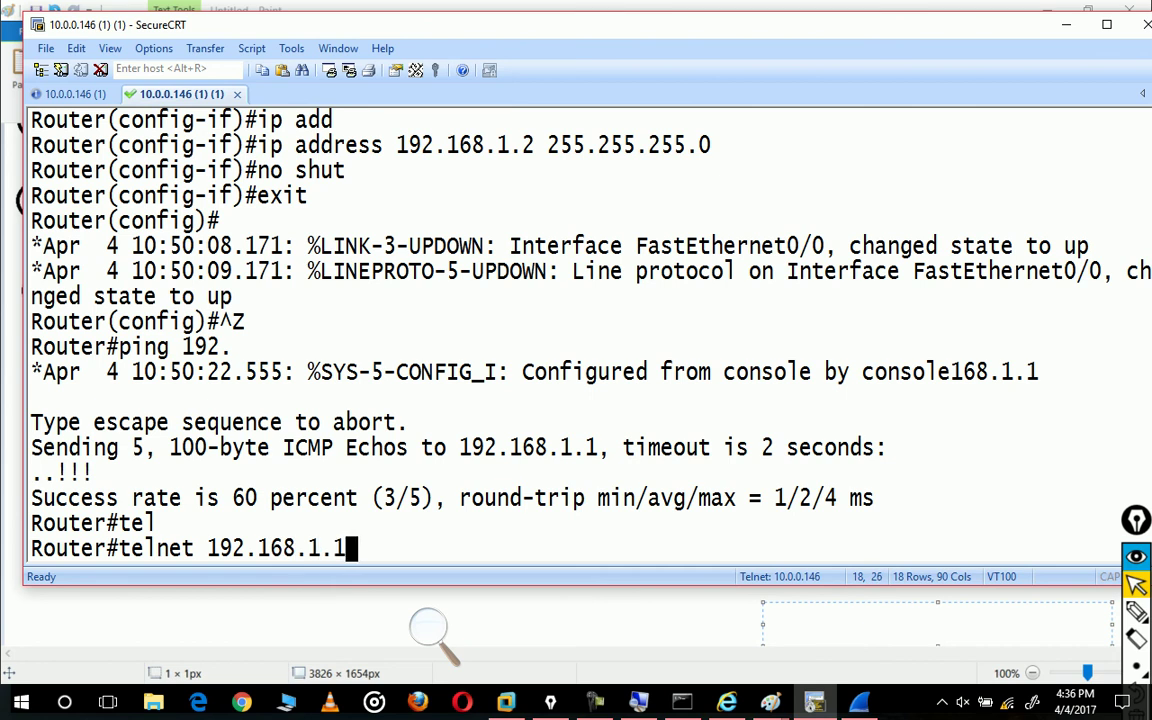
{"action": "key", "text": "Return"}
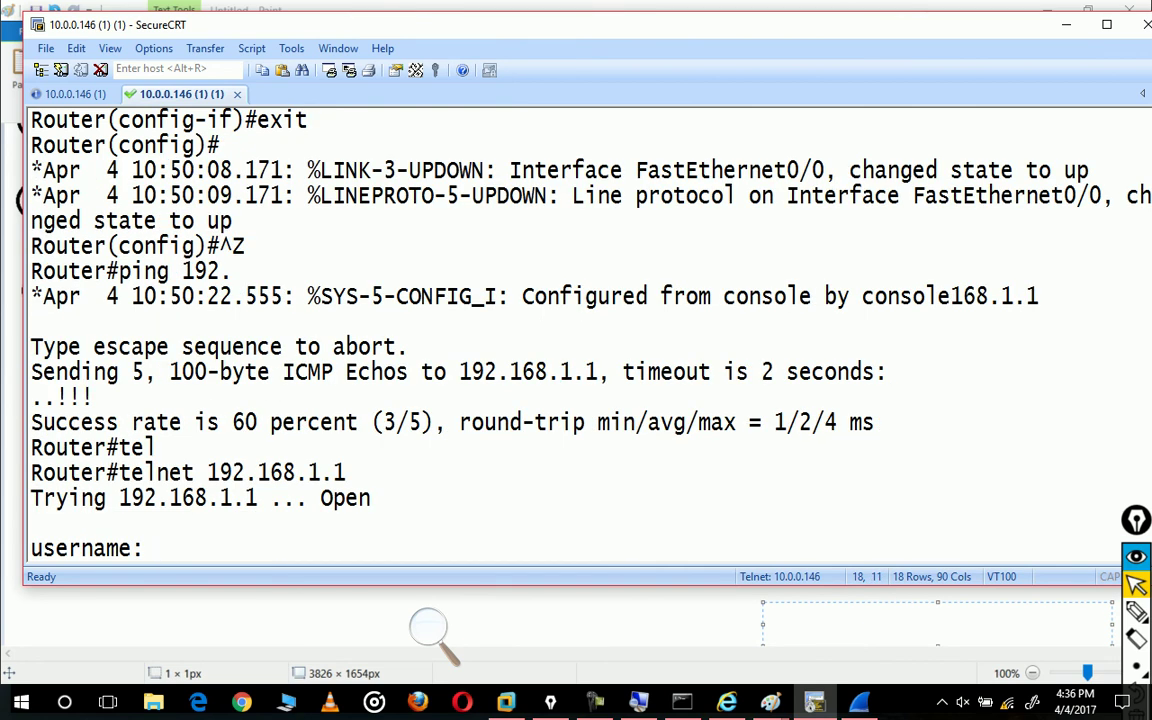
Log in as user abc with its password and confirm privilege level 10 via 'show privilege'
{"action": "type", "text": "abc"}
{"action": "key", "text": "Return"}
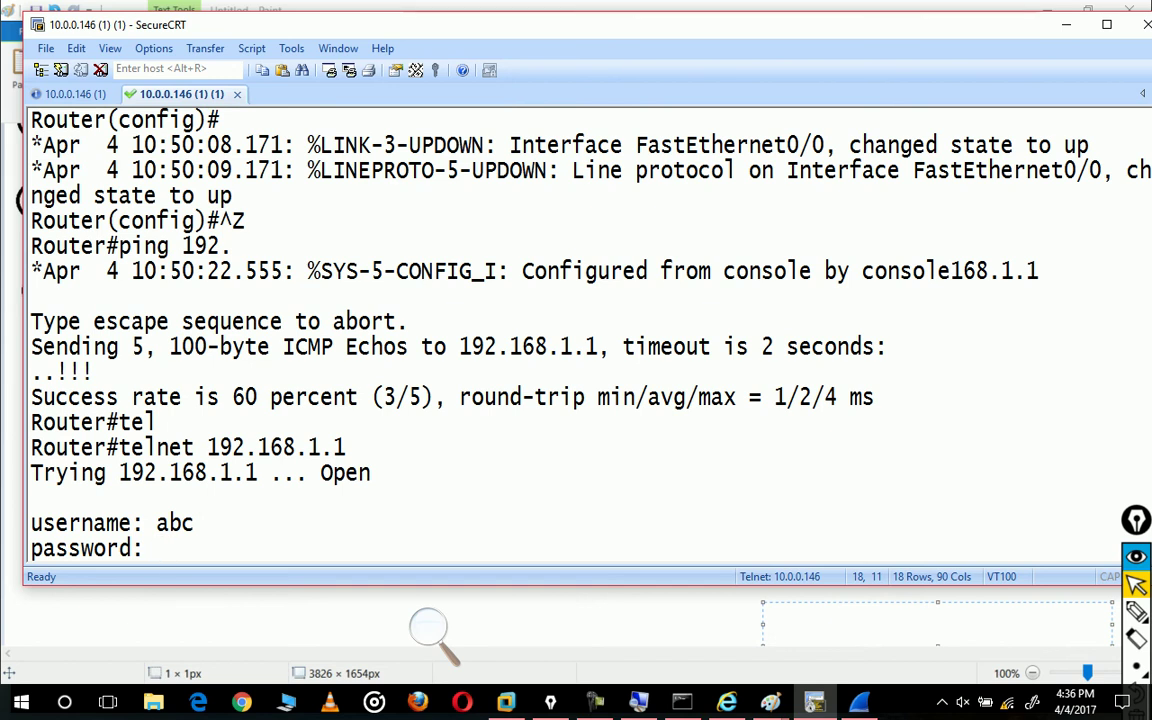
{"action": "key", "text": "Return"}
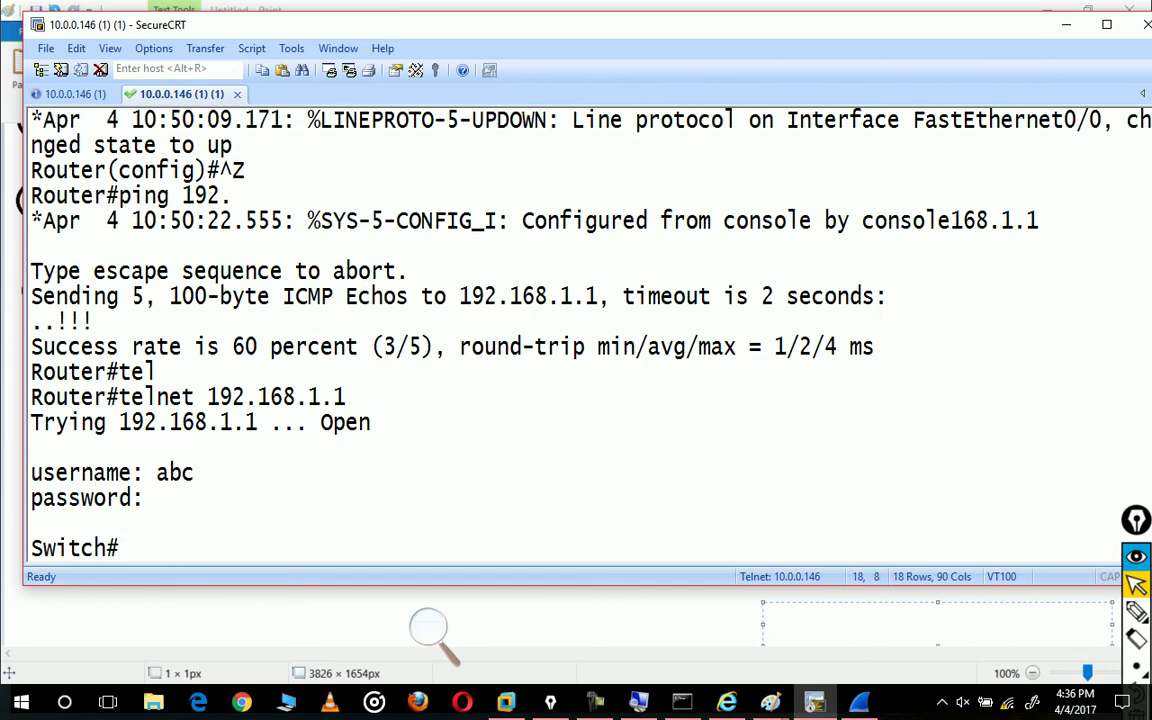
{"action": "type", "text": "show privi"}
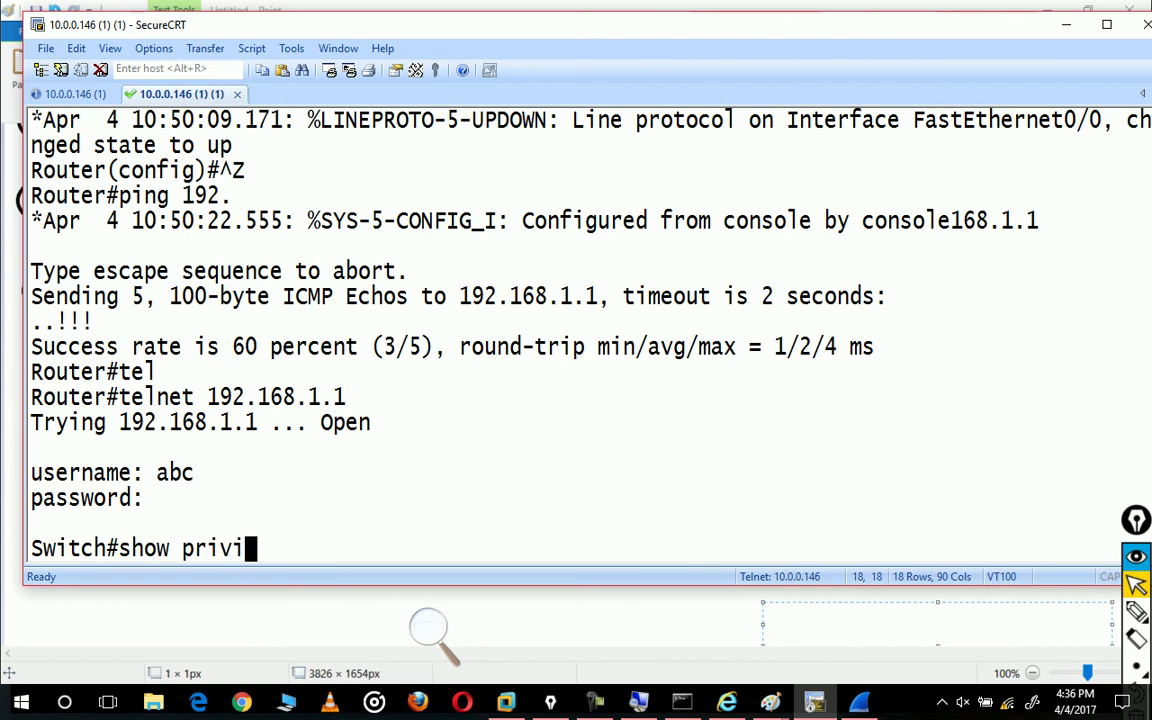
{"action": "key", "text": "Return"}
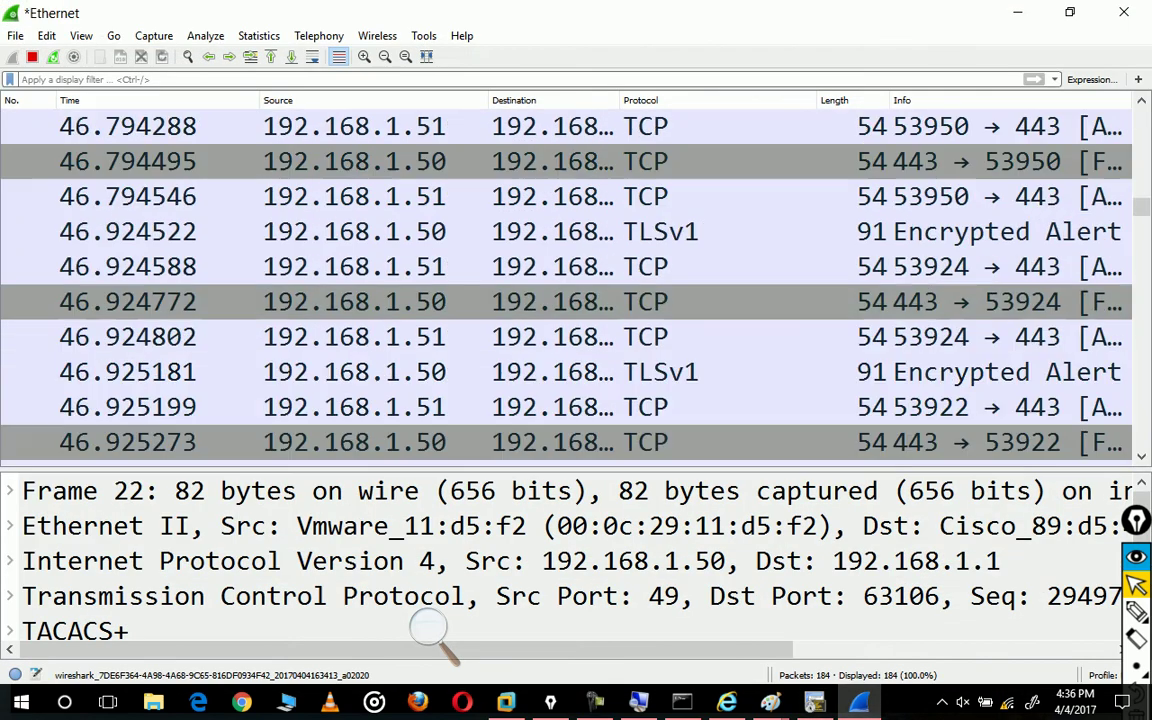
Open TACACS+ authorization request packet 173 in its own window
{"action": "scroll", "coordinate": [570, 280], "scroll_direction": "down", "scroll_amount": 15}
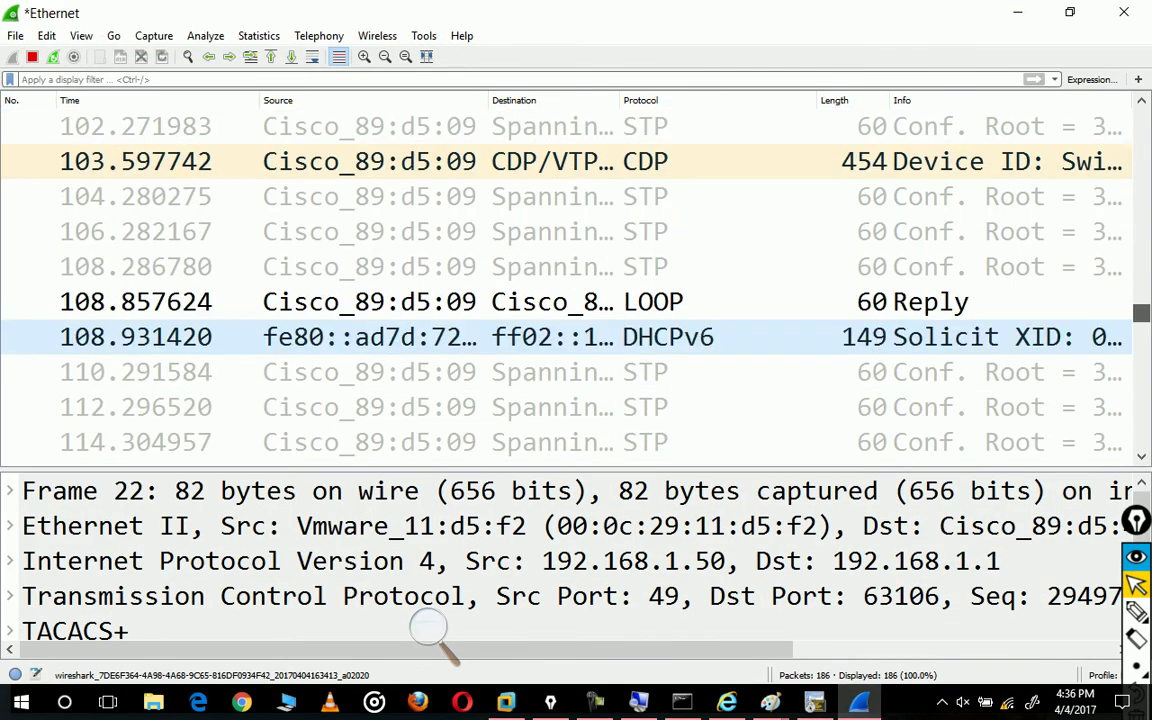
{"action": "scroll", "coordinate": [570, 280], "scroll_direction": "up", "scroll_amount": 6}
{"action": "scroll", "coordinate": [570, 280], "scroll_direction": "down", "scroll_amount": 1}
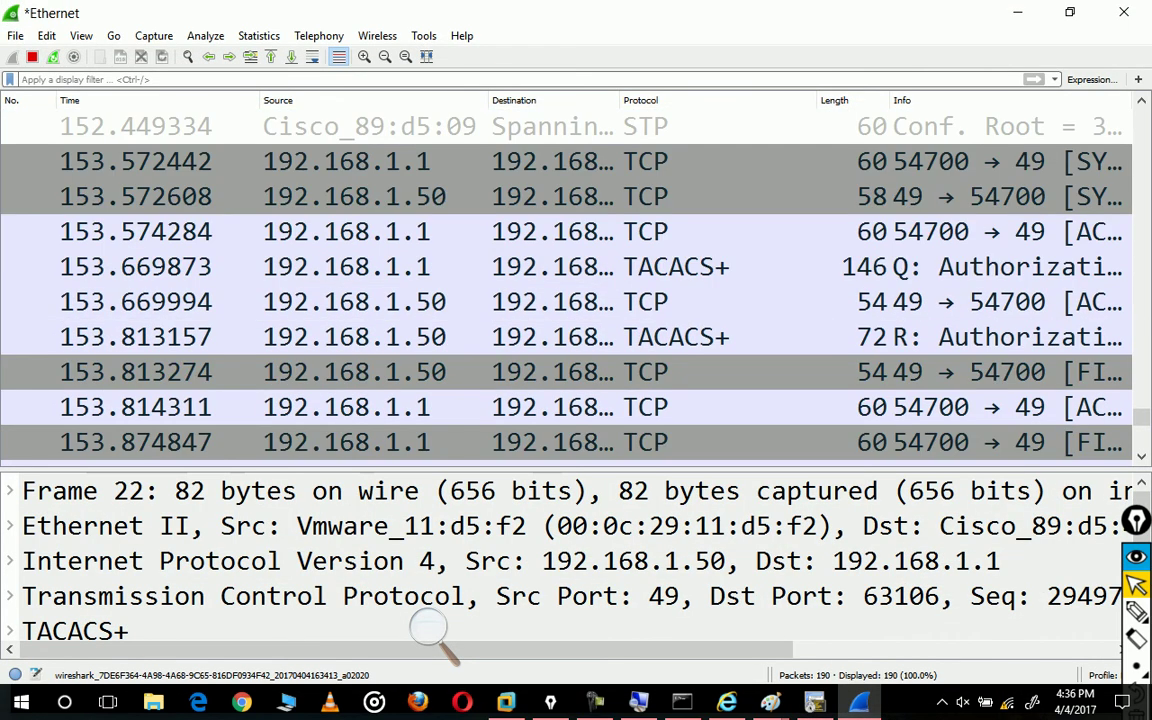
{"action": "double_click", "coordinate": [400, 266]}
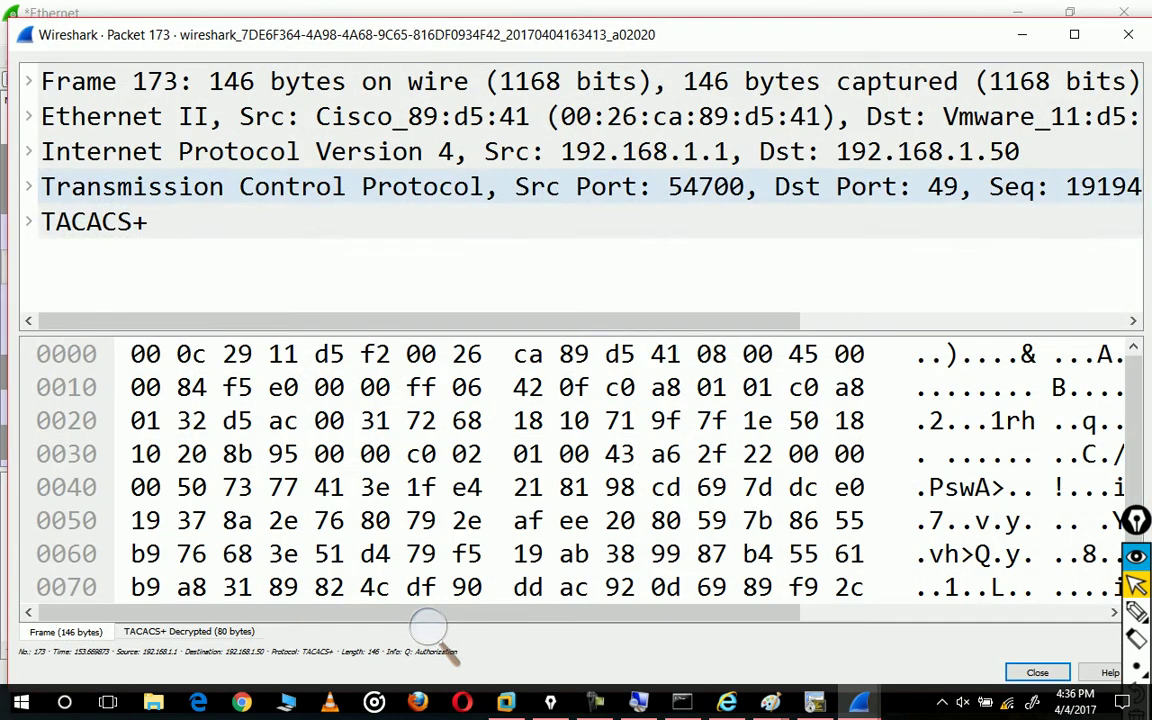
Expand TACACS+ to show the decrypted arguments: user abc, service=shell, cmd=show, cmd-arg=privilege
{"action": "left_click", "coordinate": [95, 222]}
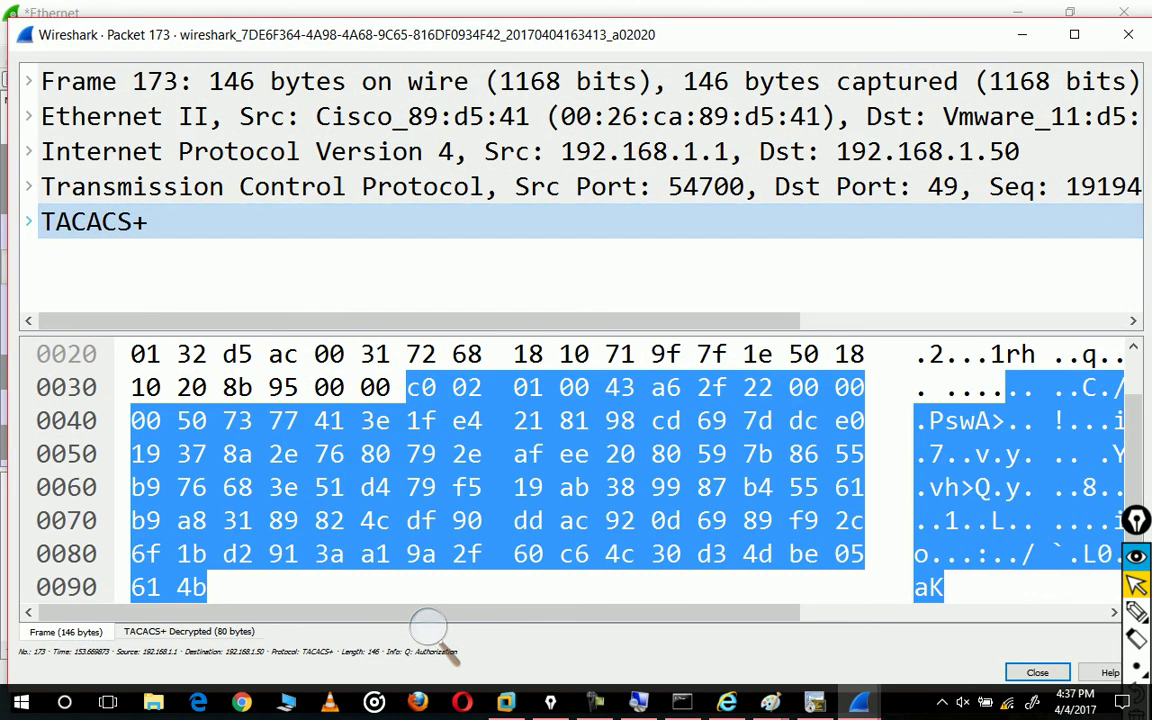
{"action": "double_click", "coordinate": [95, 222]}
{"action": "scroll", "coordinate": [95, 222], "scroll_direction": "down", "scroll_amount": 3}
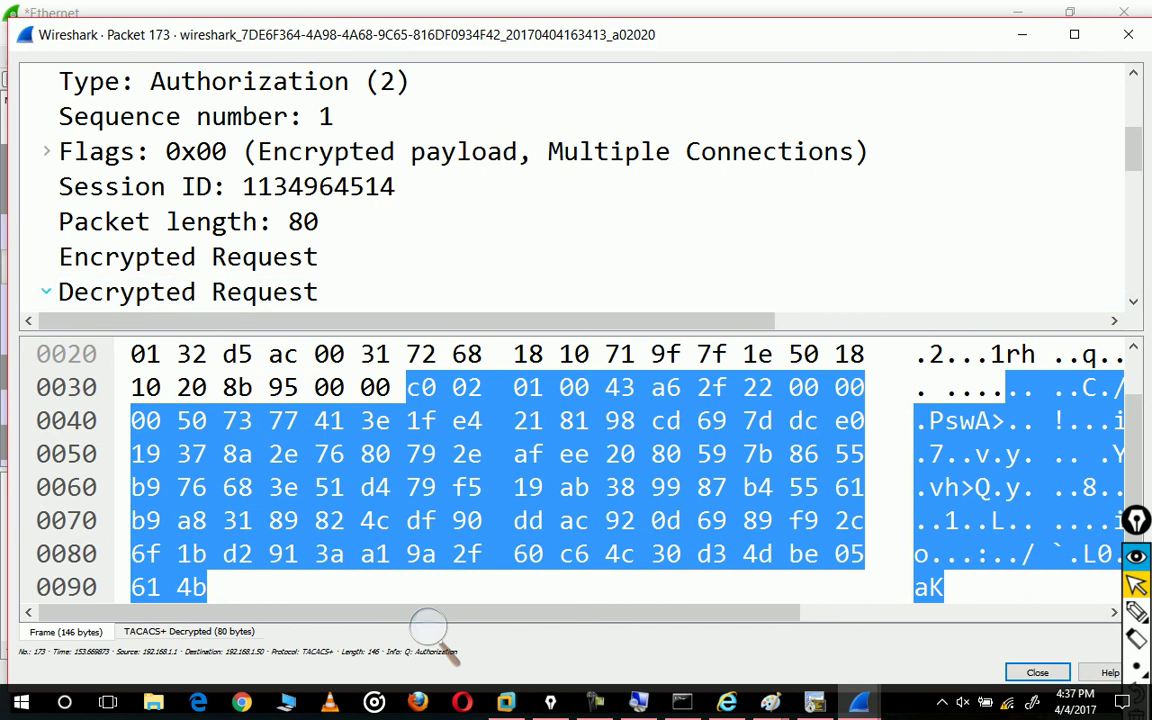
{"action": "scroll", "coordinate": [580, 221], "scroll_direction": "down", "scroll_amount": 5}
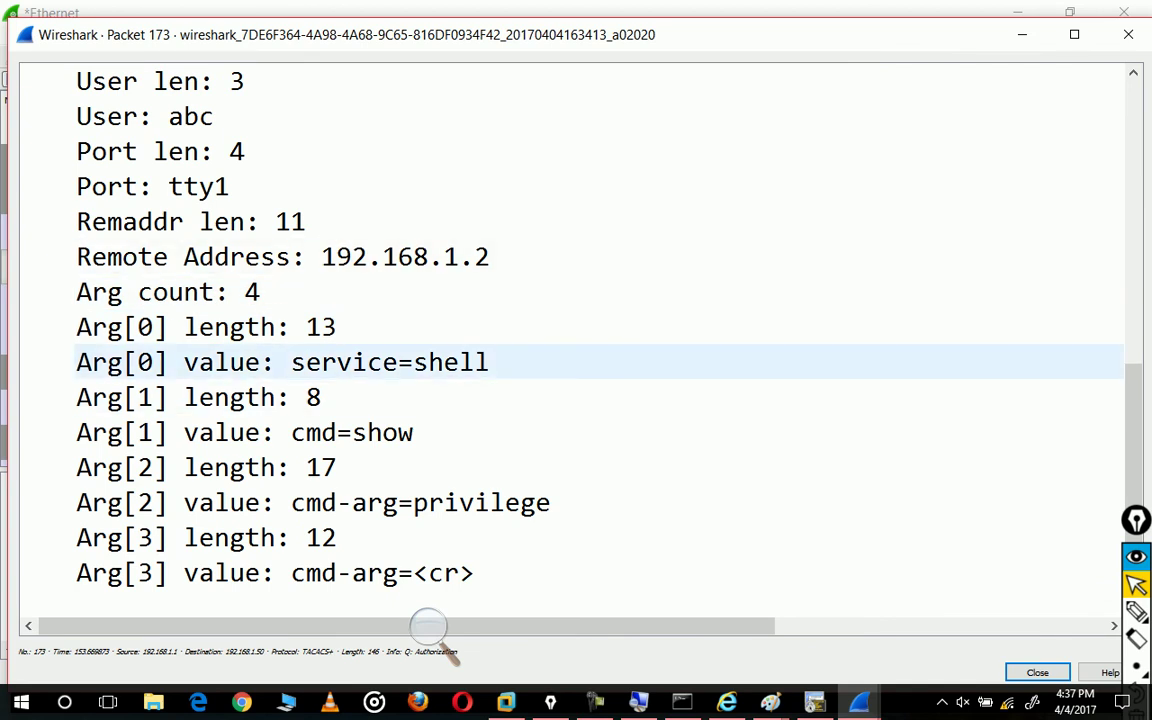
{"action": "left_click", "coordinate": [290, 362]}
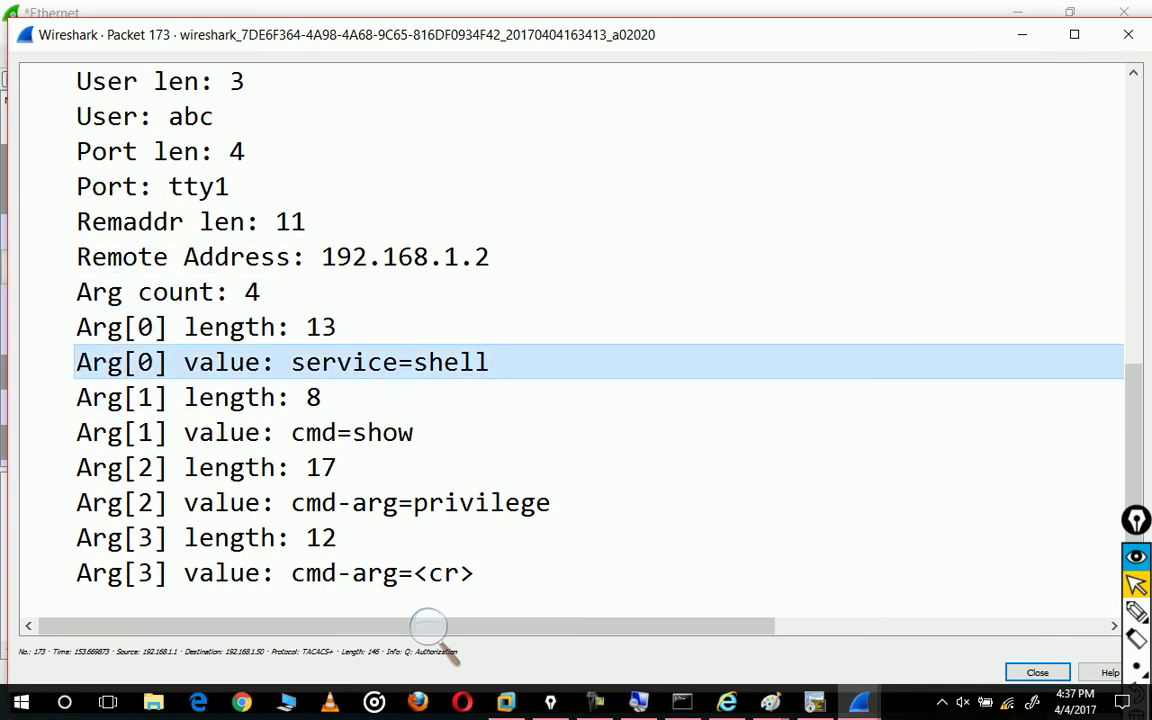
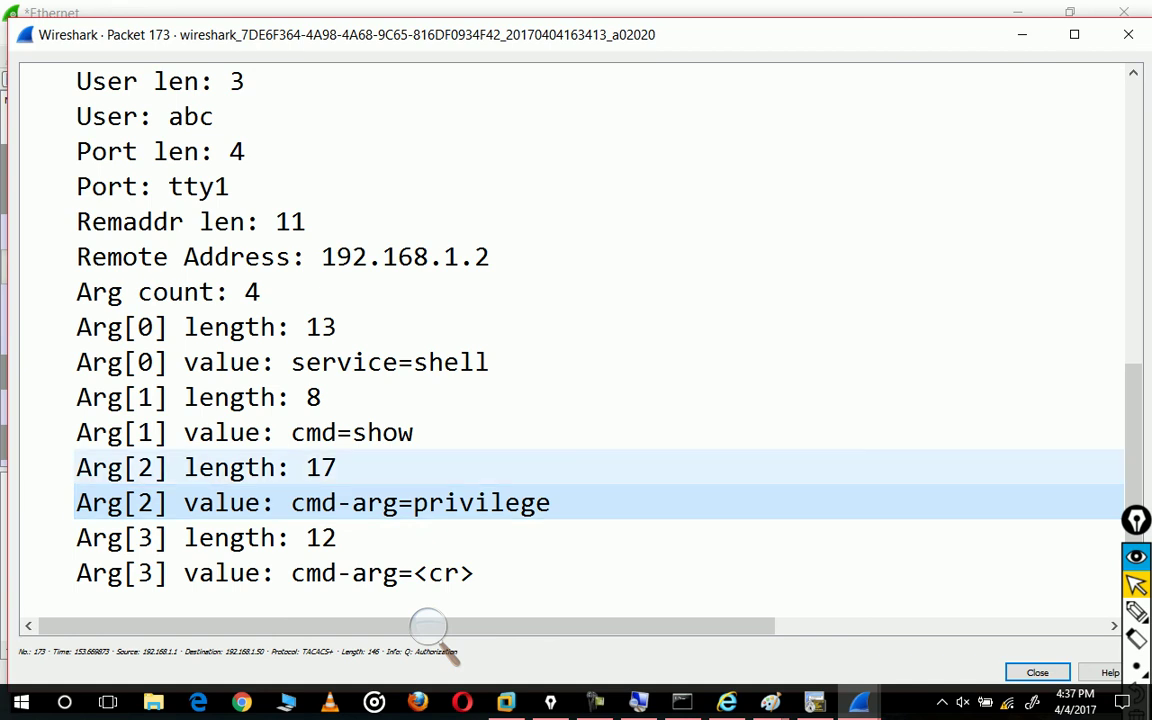
Highlight the User: abc field in the TACACS+ packet, then bring up the Paint network diagram
{"action": "scroll", "coordinate": [300, 440], "scroll_direction": "up", "scroll_amount": 1}
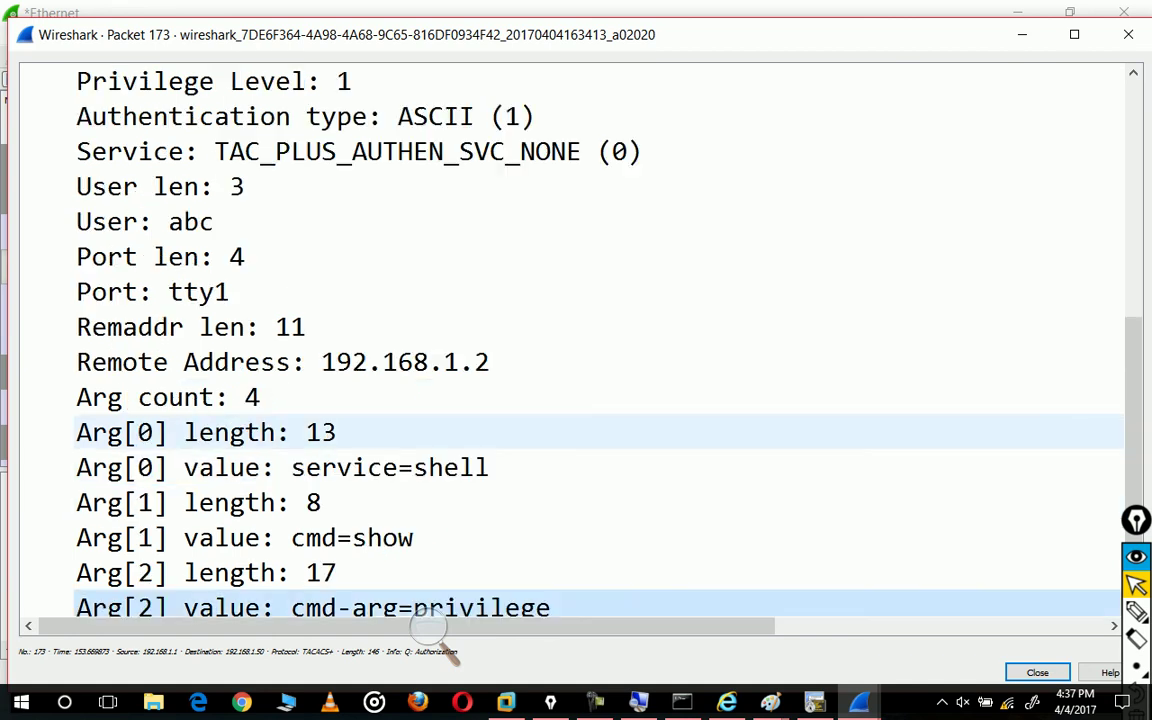
{"action": "left_click", "coordinate": [145, 221]}
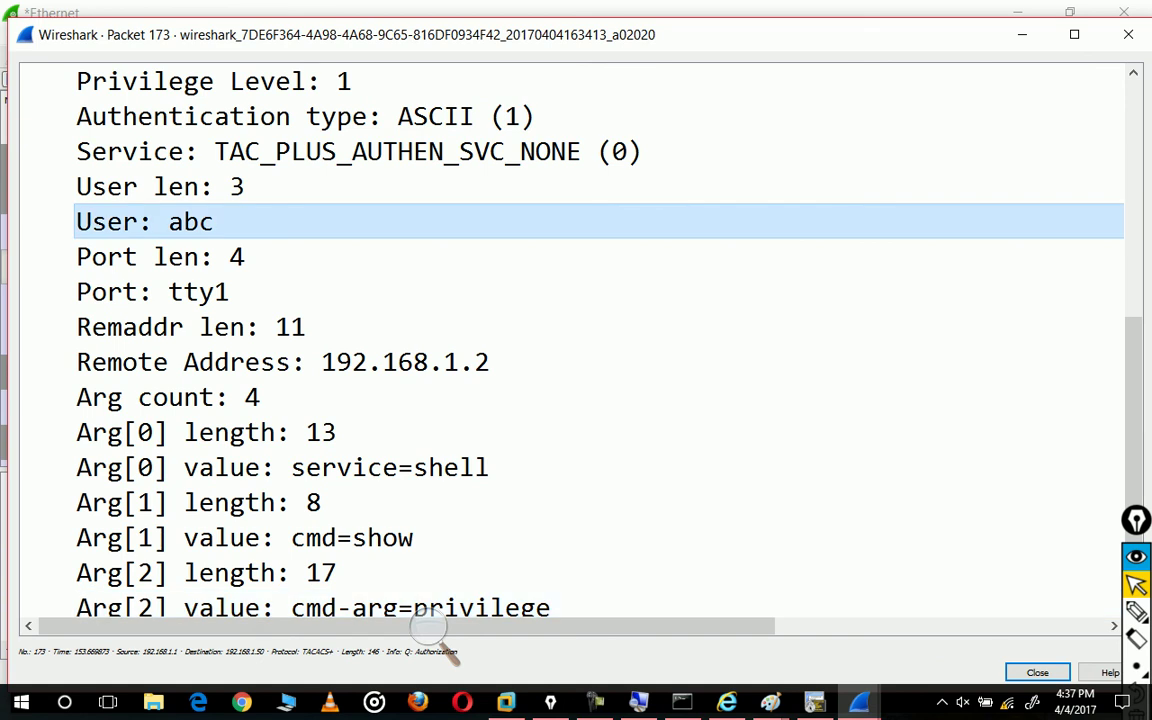
{"action": "left_click", "coordinate": [770, 702]}
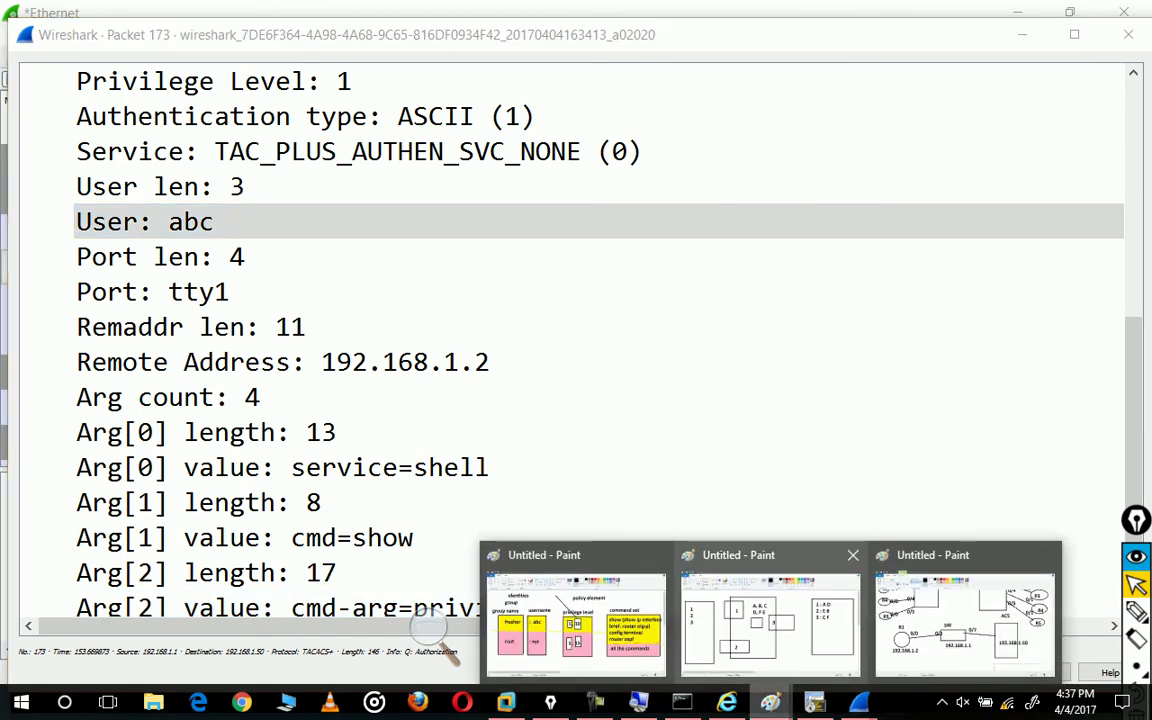
{"action": "left_click", "coordinate": [965, 615]}
Draw a right arrow below SW pointing toward ACS on the diagram
{"action": "scroll", "coordinate": [560, 380], "scroll_direction": "down", "scroll_amount": 3}
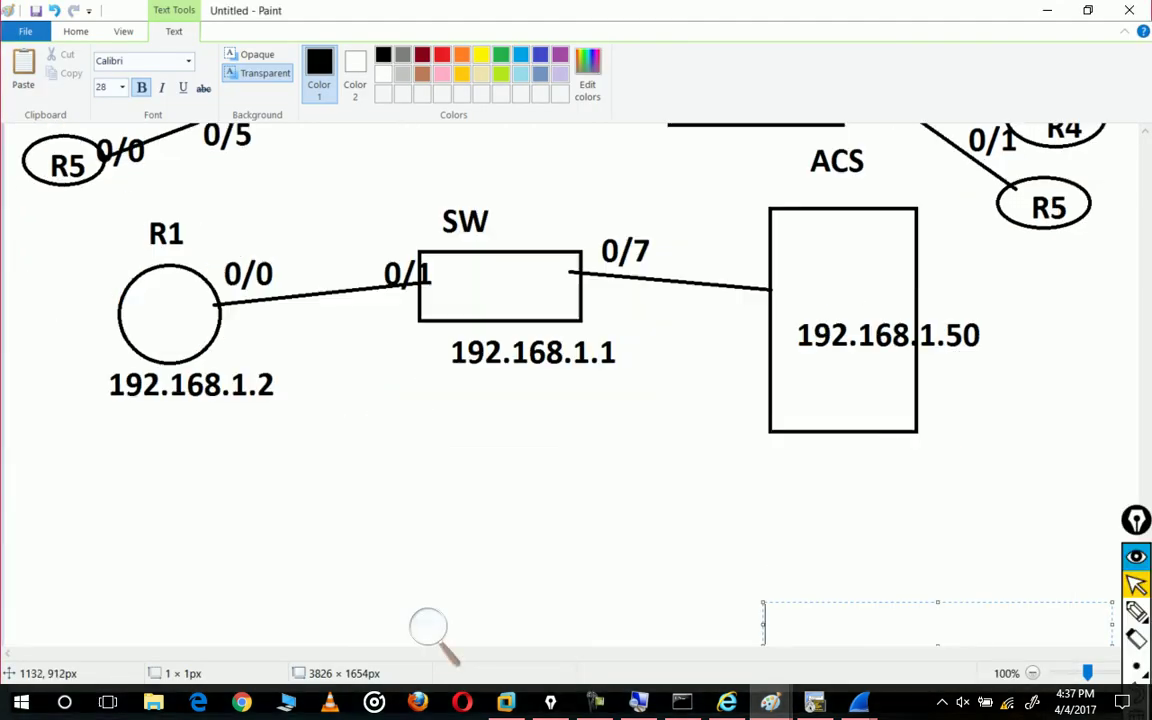
{"action": "key", "text": "Escape"}
{"action": "left_click", "coordinate": [388, 72]}
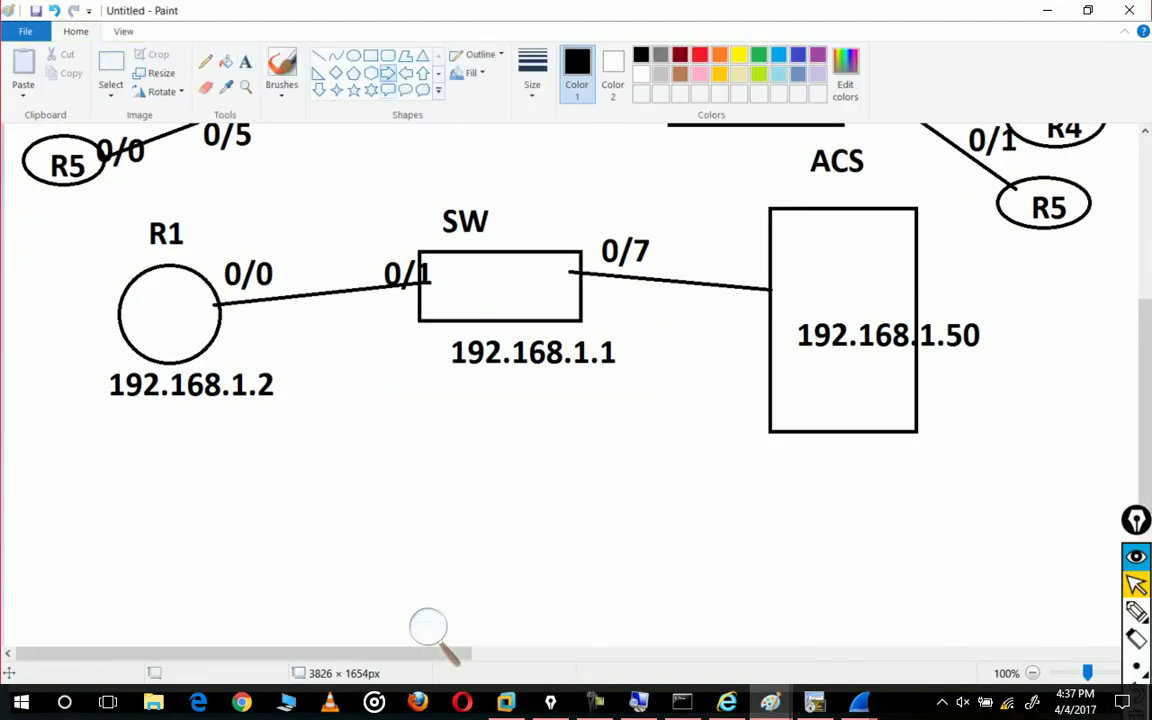
{"action": "left_click_drag", "start_coordinate": [404, 403], "coordinate": [731, 522]}
Label the arrow 'show privilege' and bring the Wireshark packet back to the front
{"action": "left_click", "coordinate": [245, 62]}
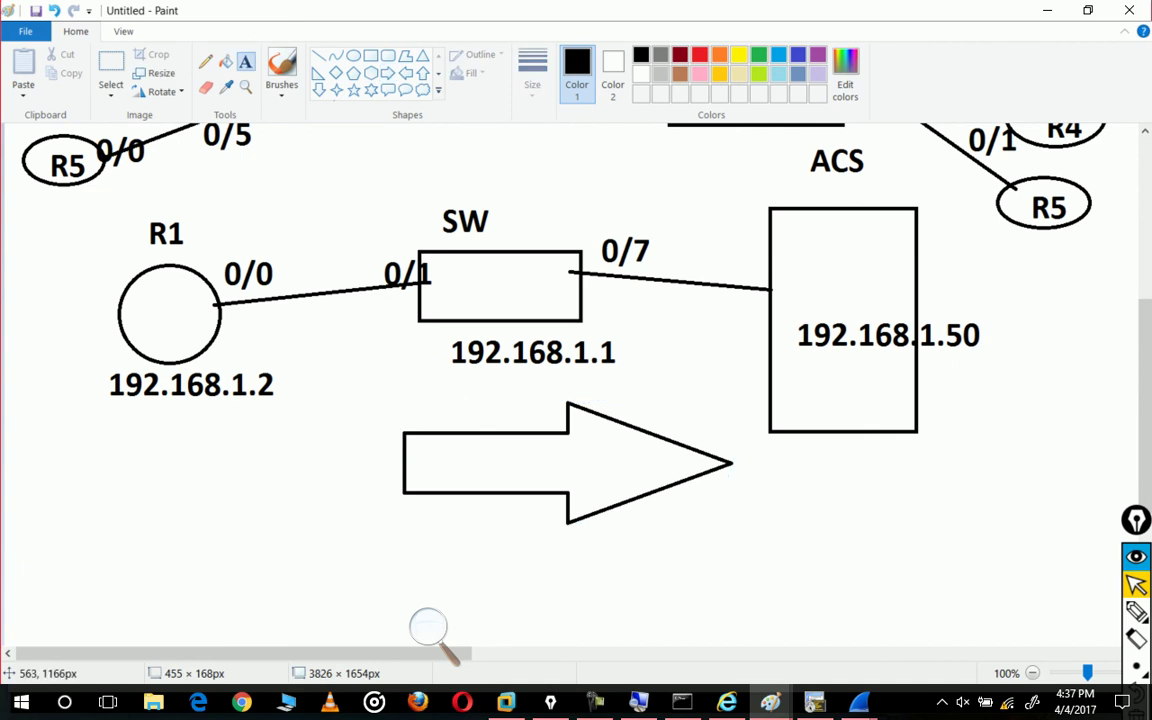
{"action": "left_click", "coordinate": [397, 522]}
{"action": "type", "text": "show privilege"}
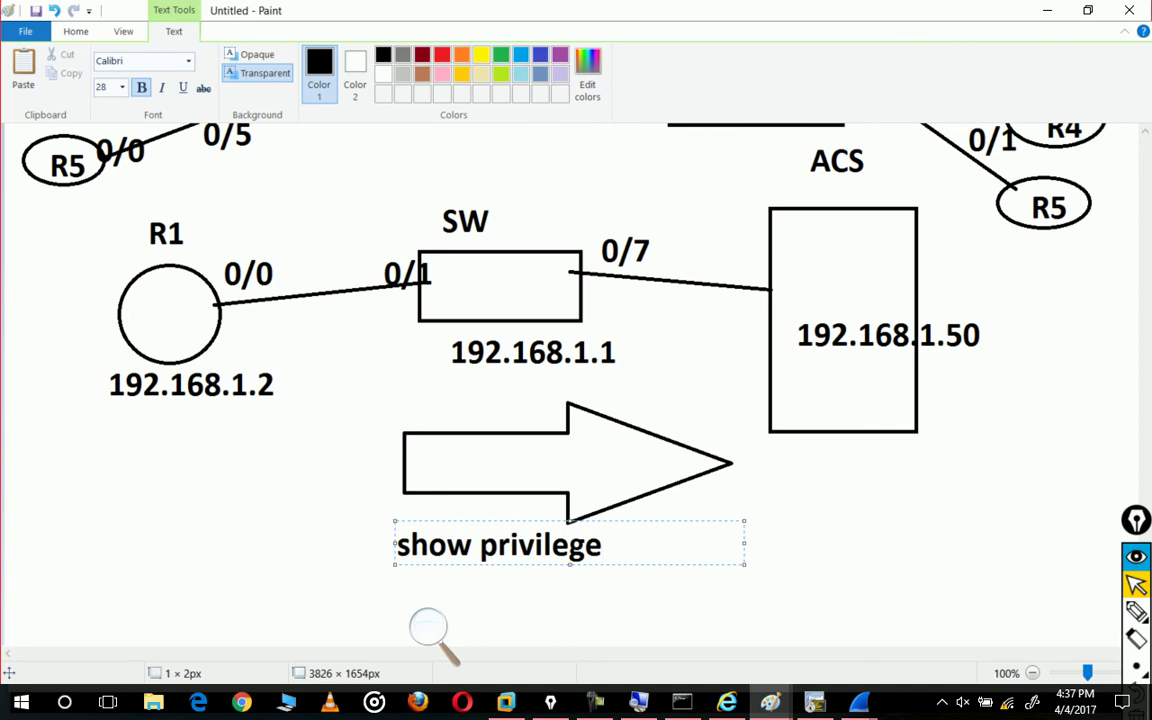
{"action": "mouse_move", "coordinate": [858, 703]}
{"action": "left_click", "coordinate": [955, 618]}
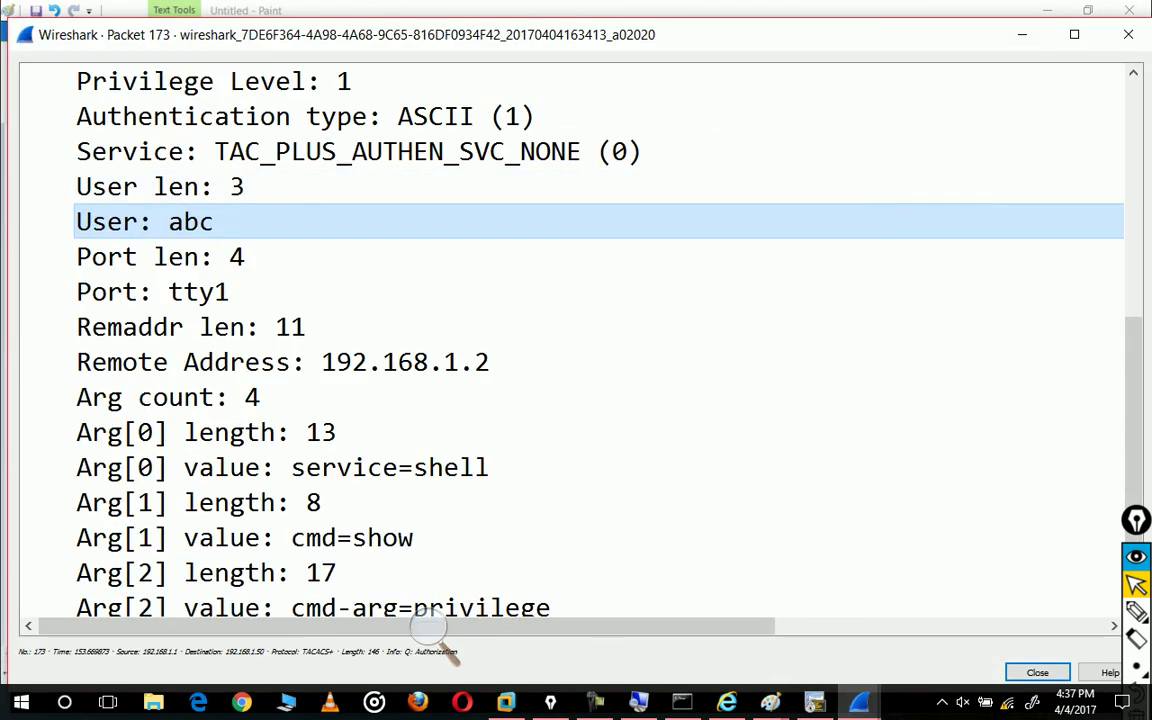
Highlight Remote Address 192.168.1.2, Arg[0] service=shell, Arg[1] cmd=show, Arg[2] cmd-arg=privilege, then switch to ACS
{"action": "left_click", "coordinate": [283, 362]}
{"action": "key", "text": "Up"}
{"action": "key", "text": "Up"}
{"action": "key", "text": "Up"}
{"action": "key", "text": "Up"}
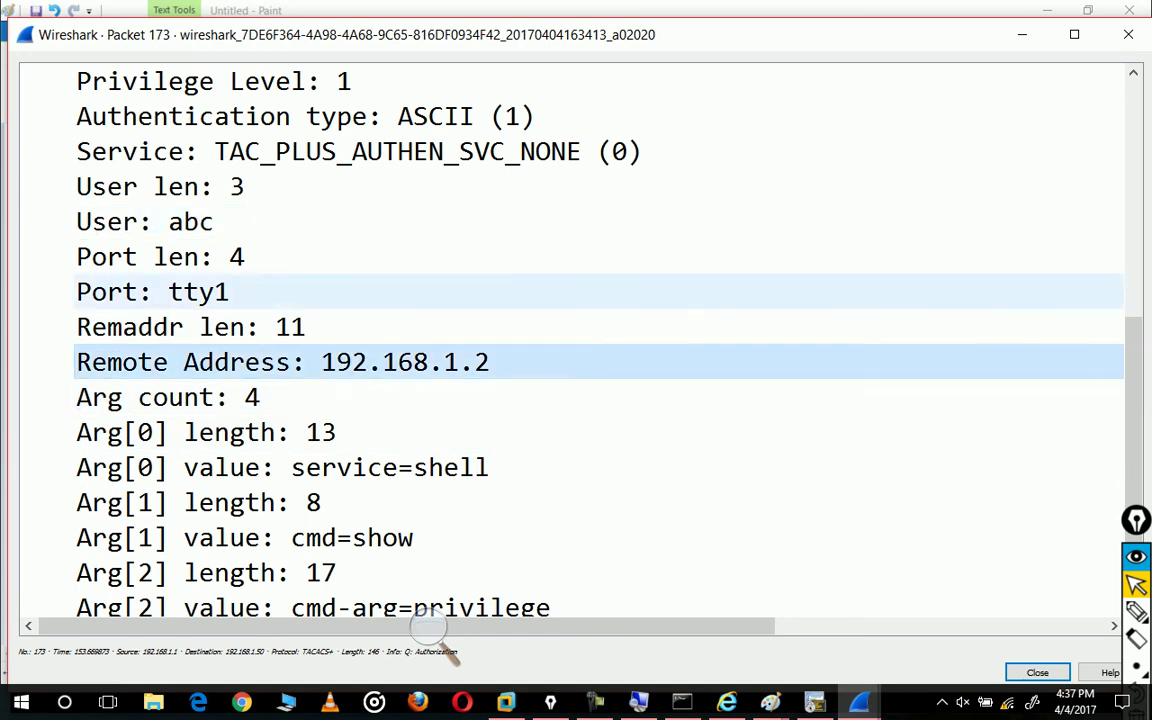
{"action": "left_click", "coordinate": [283, 362]}
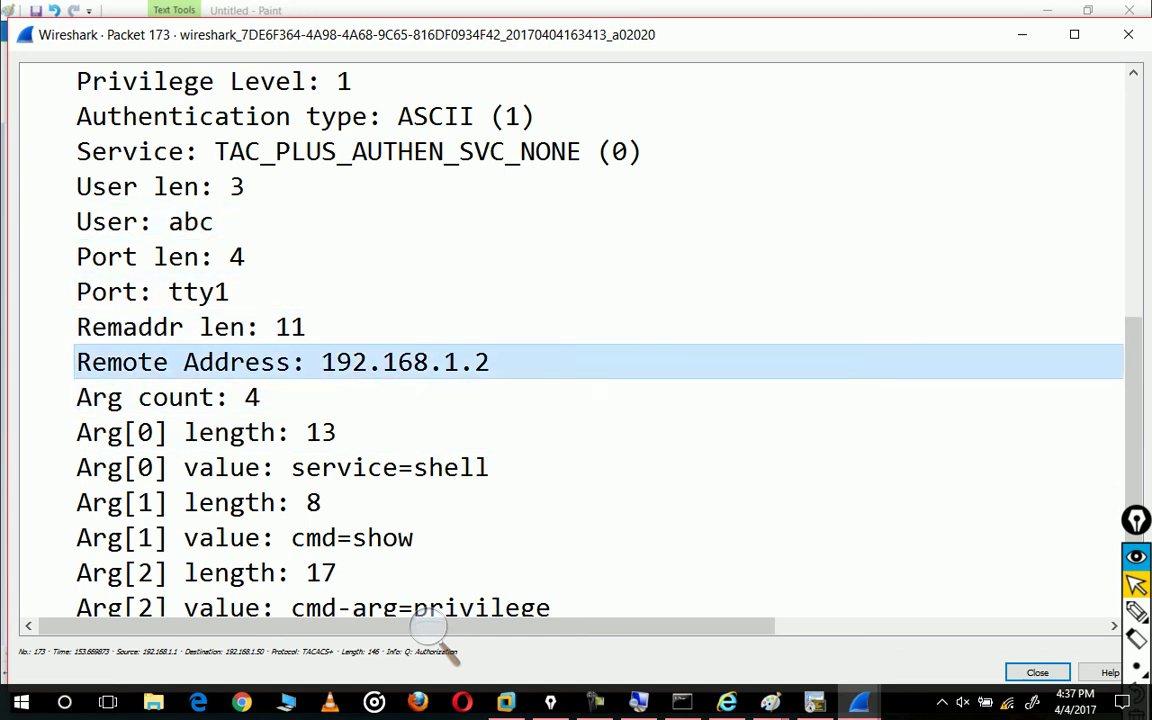
{"action": "scroll", "coordinate": [283, 362], "scroll_direction": "down", "scroll_amount": 1}
{"action": "left_click", "coordinate": [283, 362]}
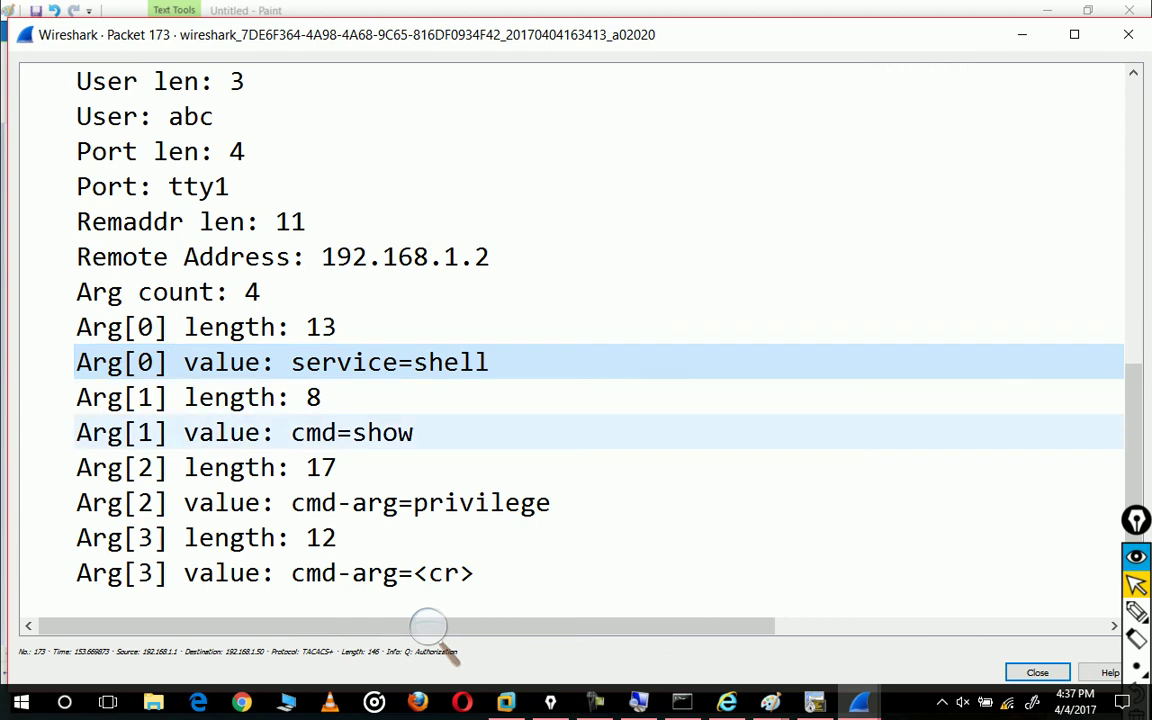
{"action": "left_click", "coordinate": [283, 432]}
{"action": "left_click", "coordinate": [283, 502]}
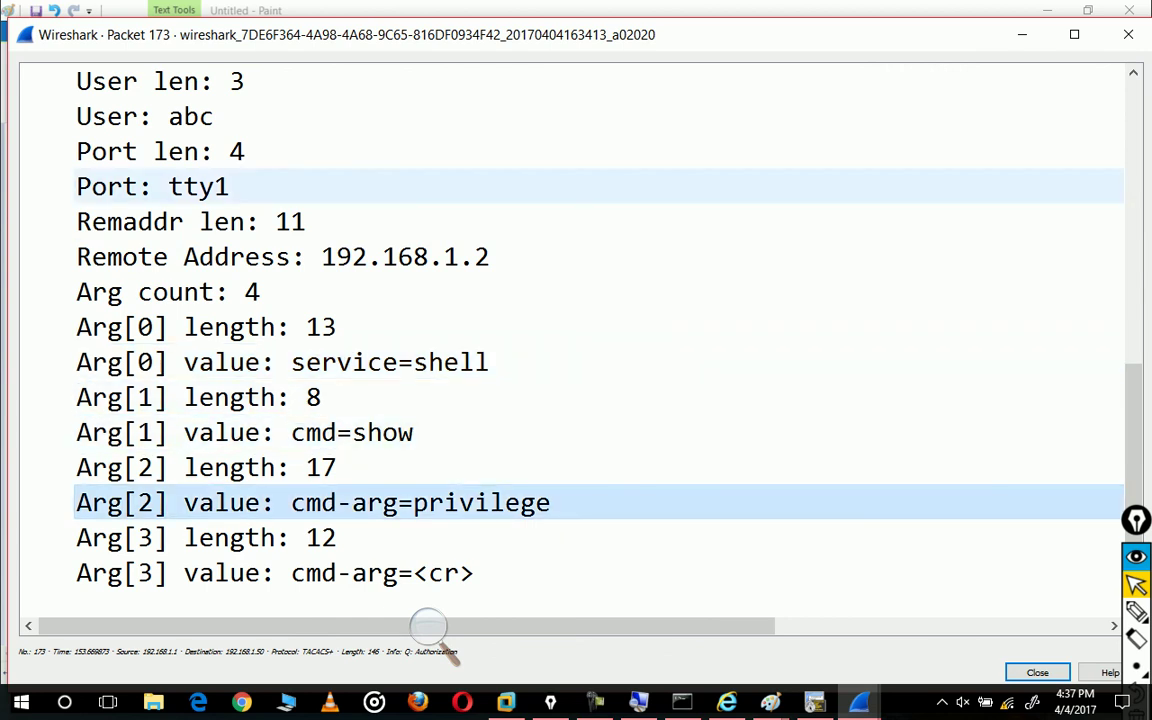
{"action": "left_click", "coordinate": [283, 116]}
{"action": "key", "text": "alt+Tab"}
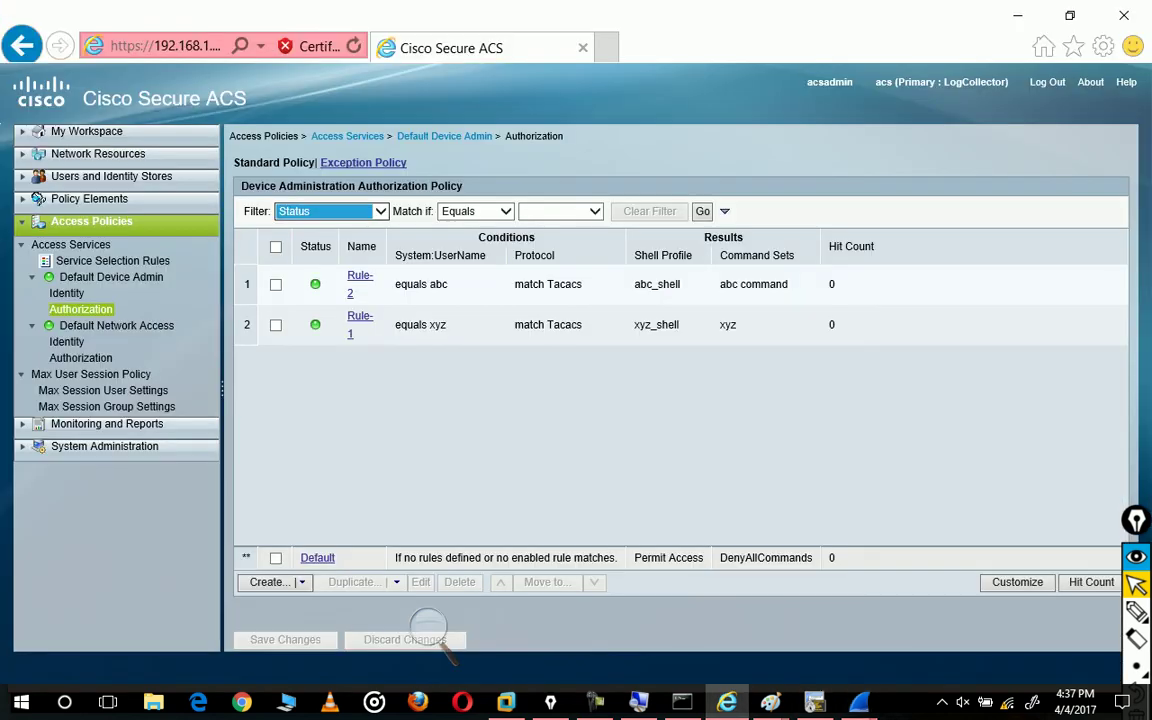
{"action": "left_click", "coordinate": [428, 628]}
{"action": "left_click", "coordinate": [460, 649]}
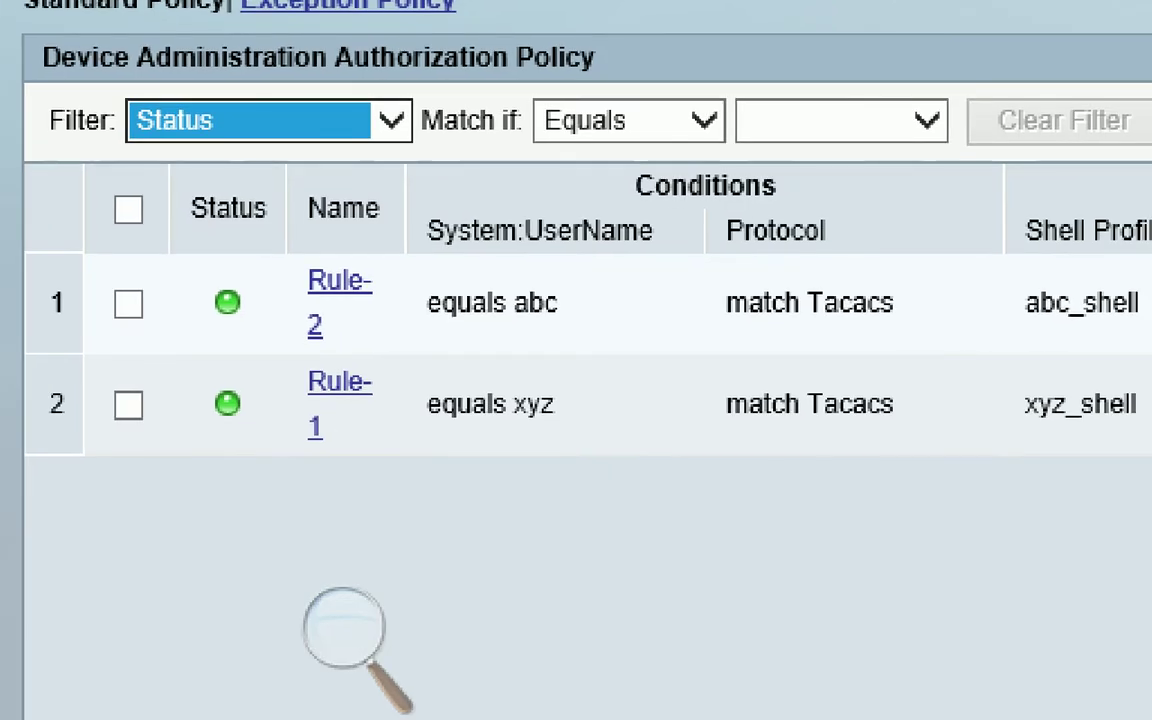
{"action": "left_click_drag", "start_coordinate": [513, 303], "coordinate": [558, 303]}
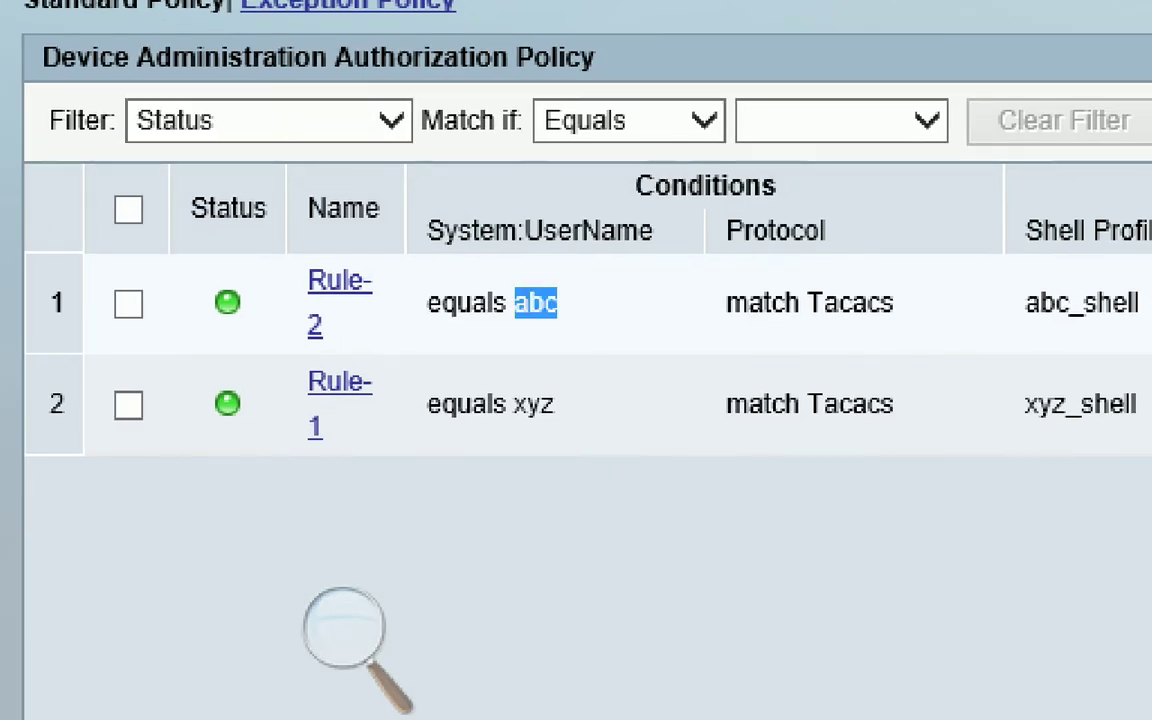
{"action": "left_click_drag", "start_coordinate": [779, 271], "coordinate": [947, 271]}
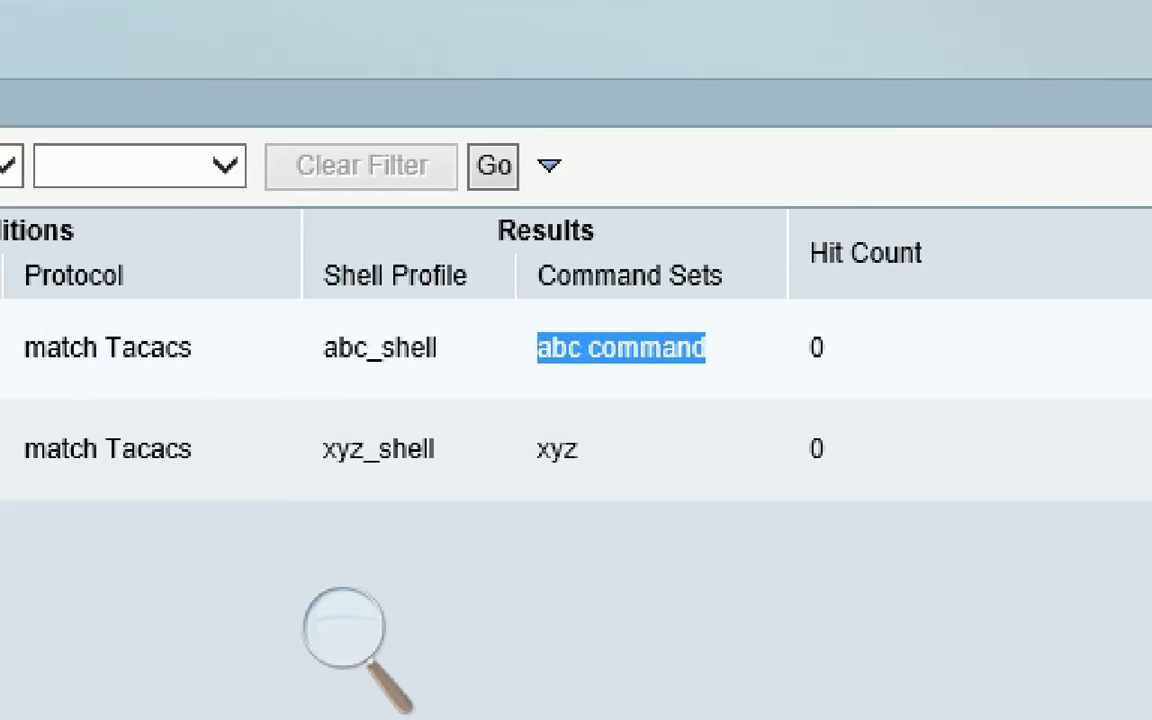
{"action": "left_click_drag", "start_coordinate": [810, 253], "coordinate": [921, 253]}
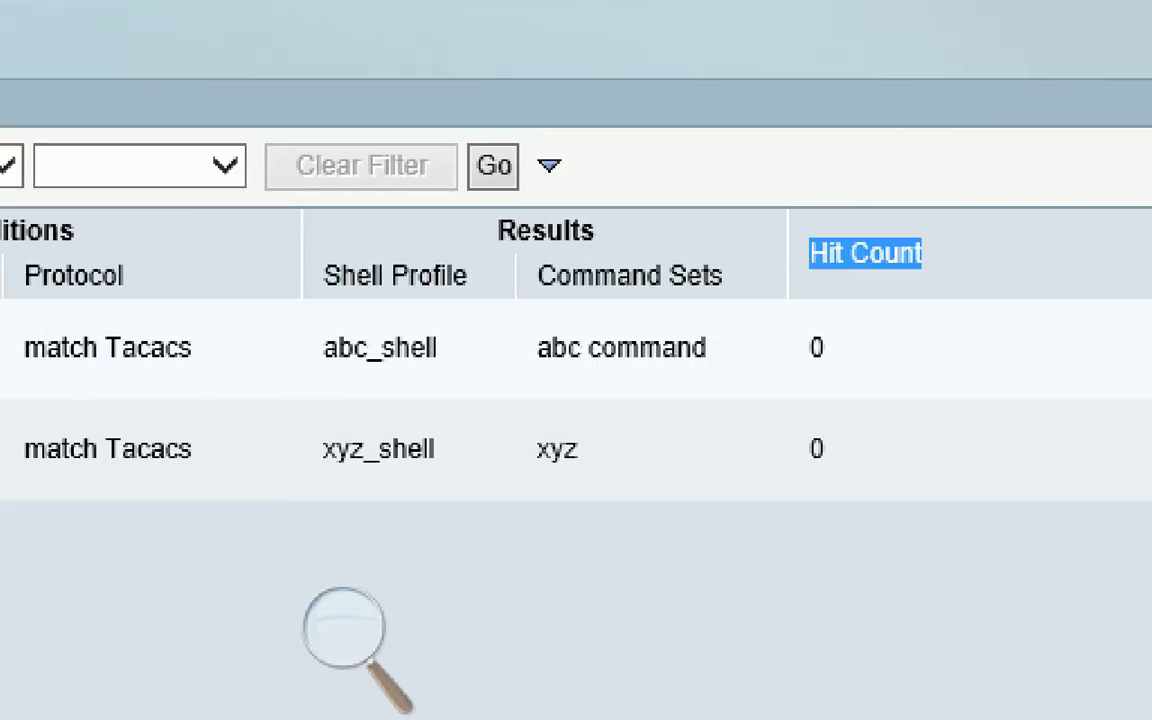
{"action": "left_click", "coordinate": [345, 630]}
{"action": "left_click", "coordinate": [347, 689]}
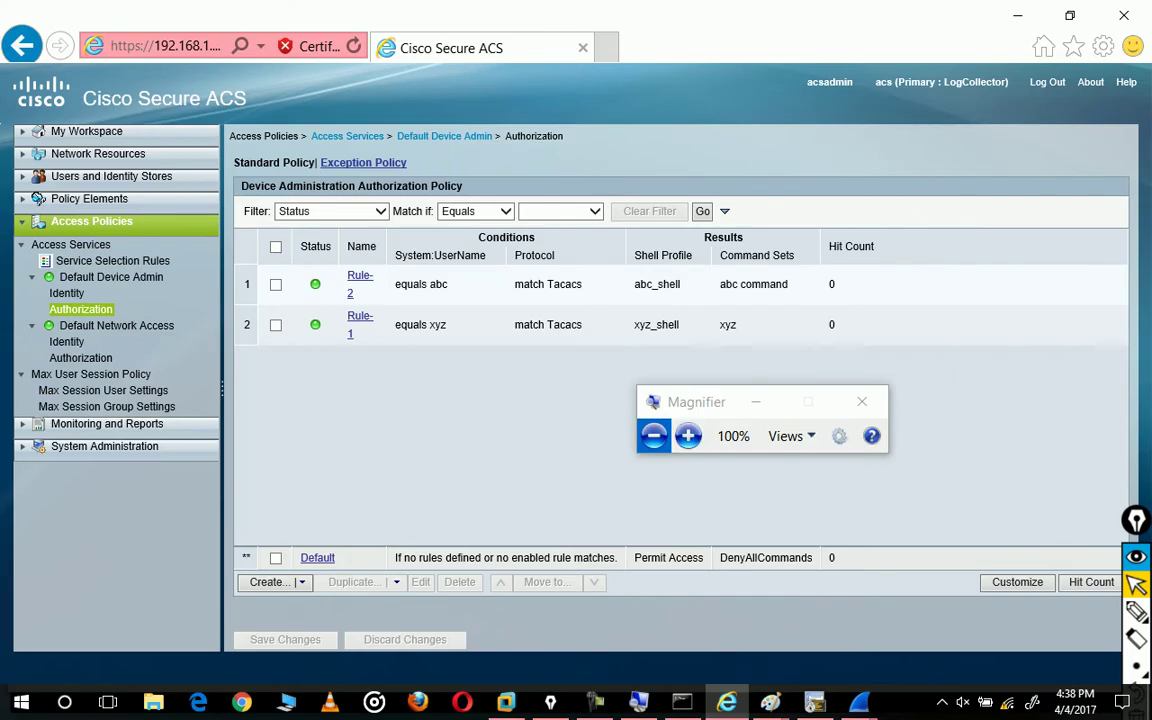
Refresh the authorization policy's hit counts, magnifying the Hit Count settings
{"action": "left_click", "coordinate": [1091, 582]}
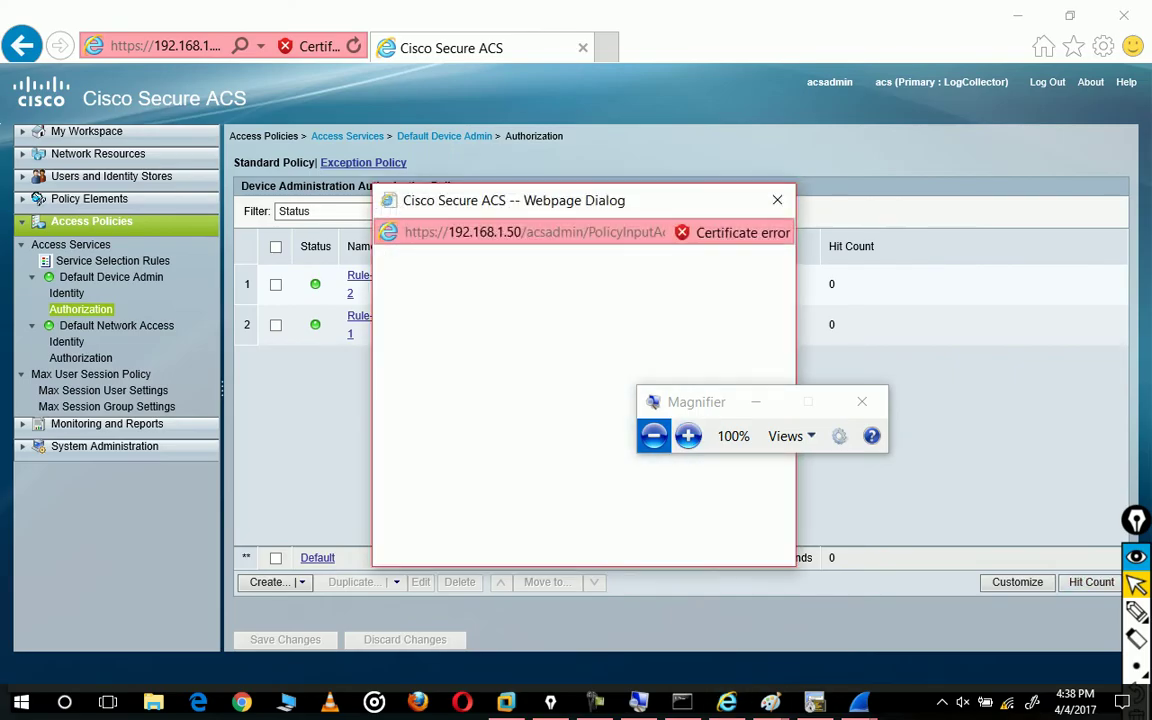
{"action": "left_click_drag", "start_coordinate": [700, 401], "coordinate": [745, 438]}
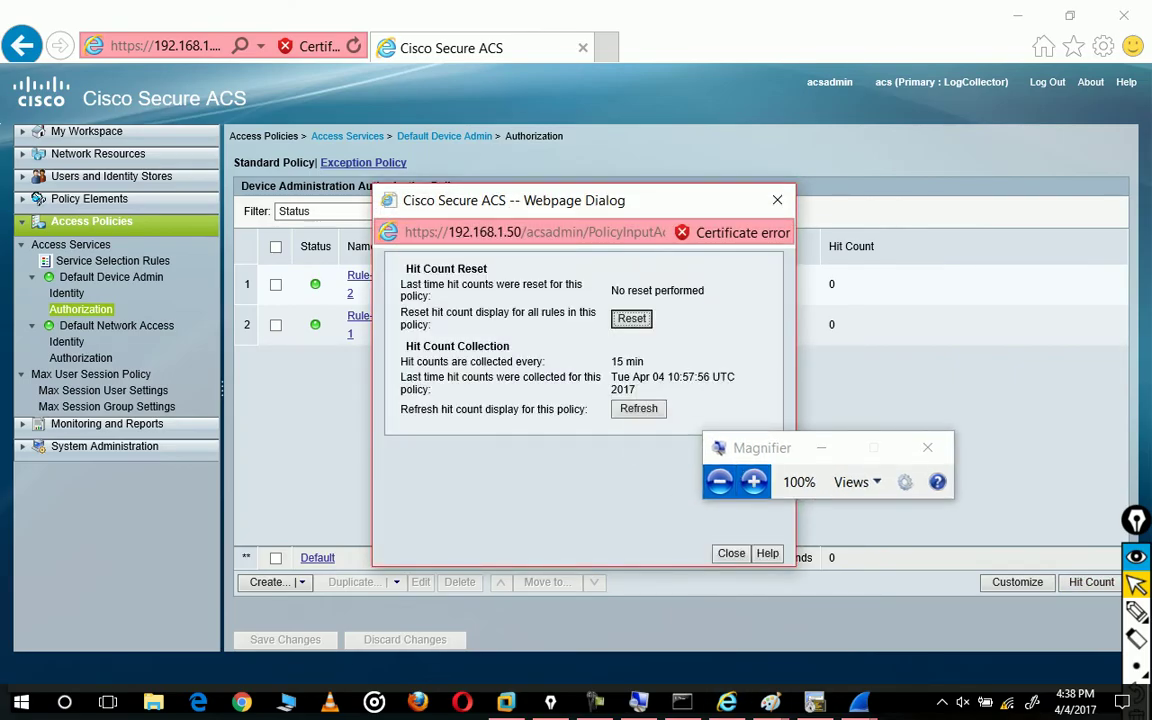
{"action": "left_click", "coordinate": [733, 473]}
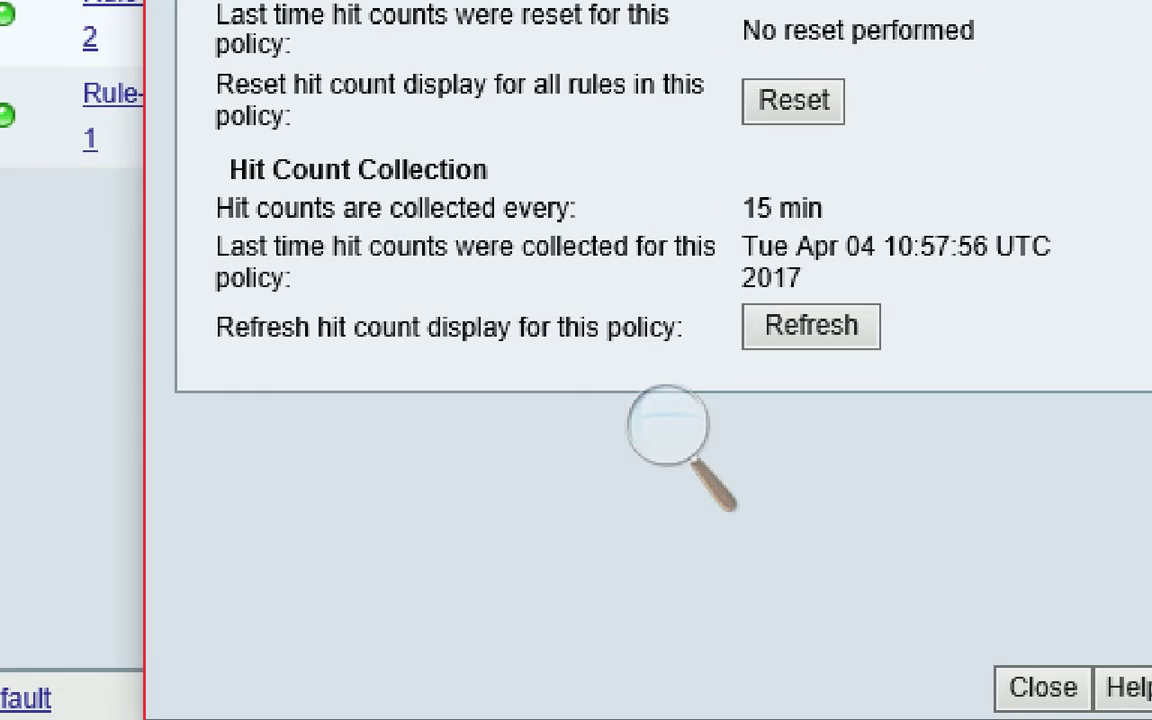
{"action": "left_click", "coordinate": [811, 326]}
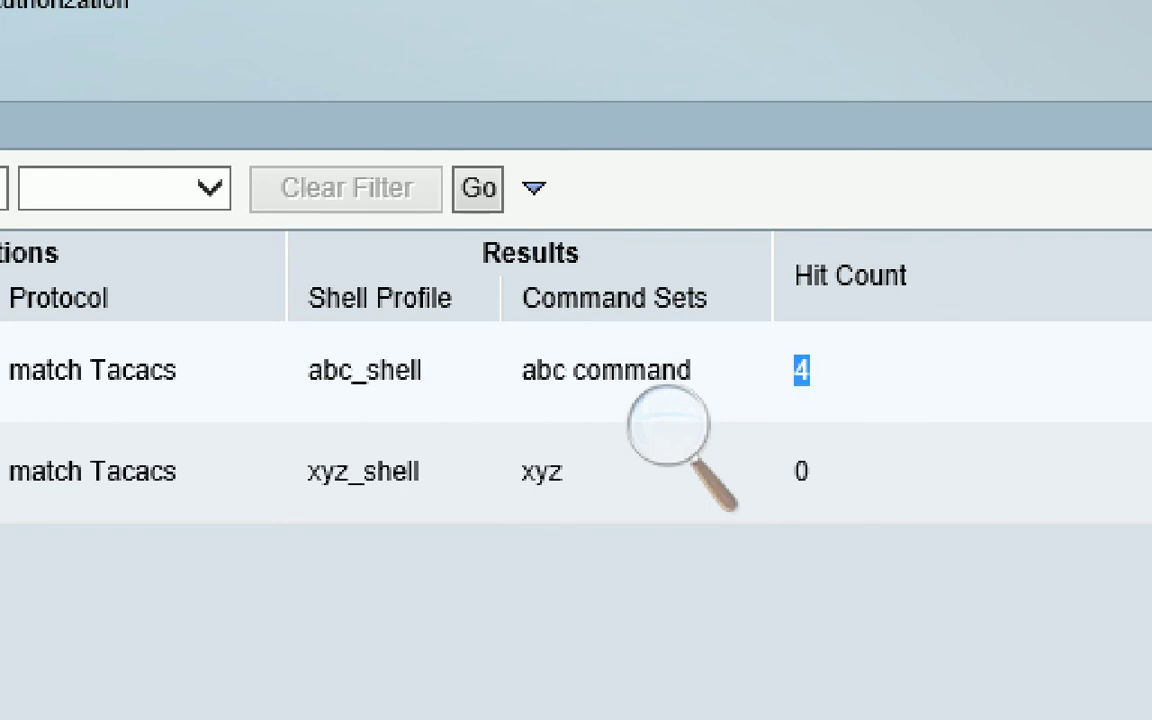
Highlight the xyz rule's hit count of 0, restore normal magnification, and switch to SecureCRT
{"action": "double_click", "coordinate": [801, 471]}
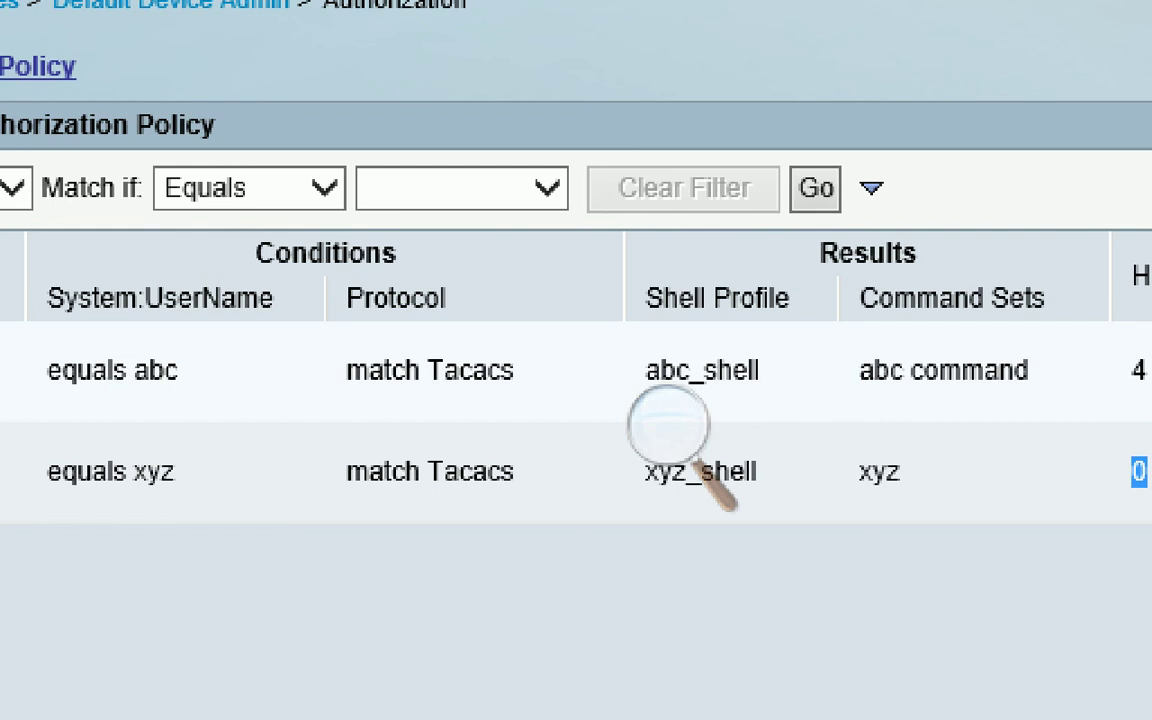
{"action": "left_click", "coordinate": [668, 430]}
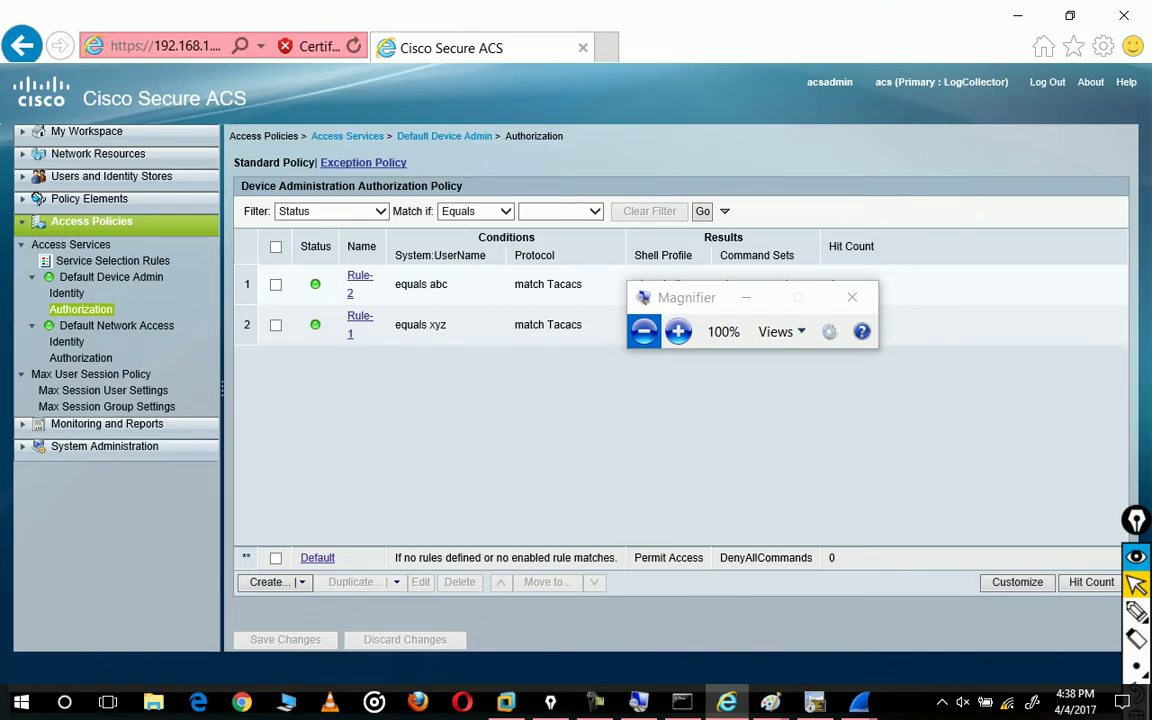
{"action": "key", "text": "alt+Tab"}
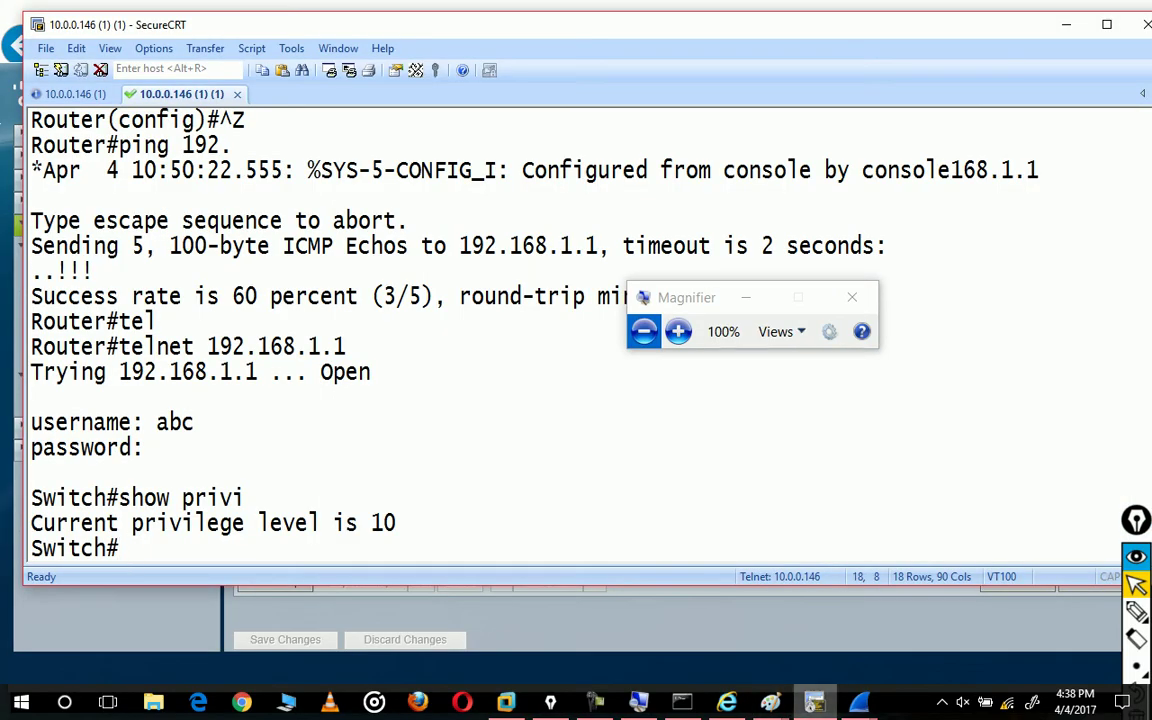
{"action": "mouse_move", "coordinate": [858, 703]}
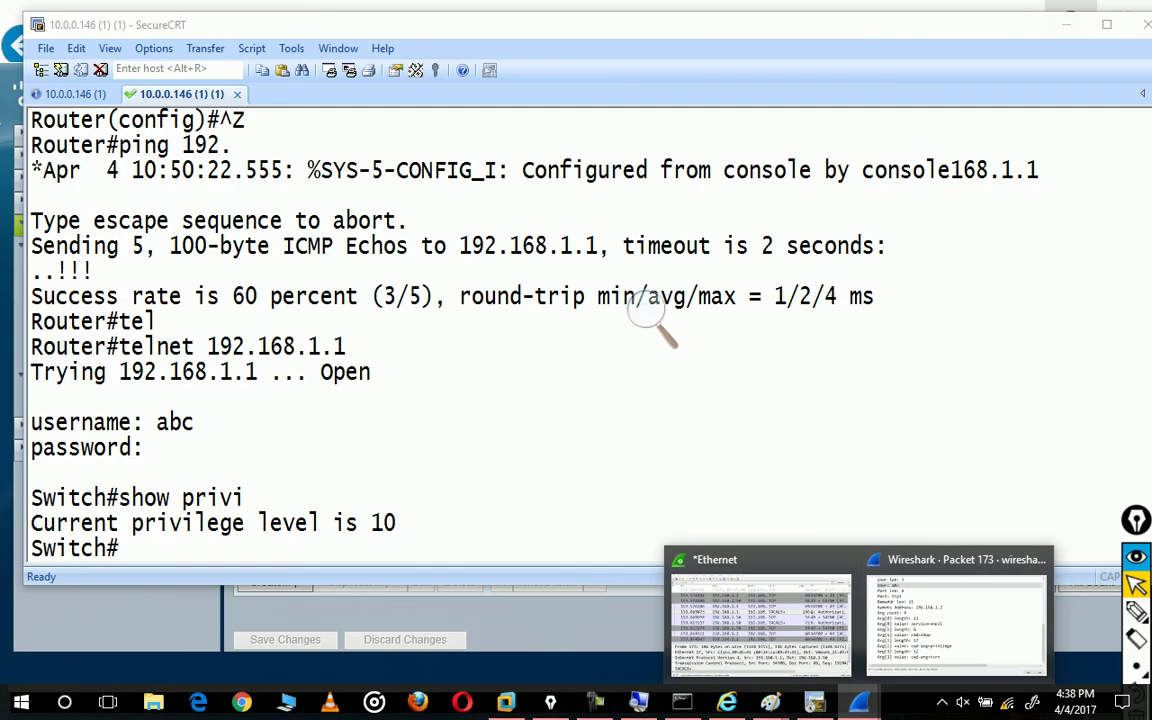
In the Paint diagram, add a 'show ip int brief' label below 'show privilege'
{"action": "mouse_move", "coordinate": [770, 703]}
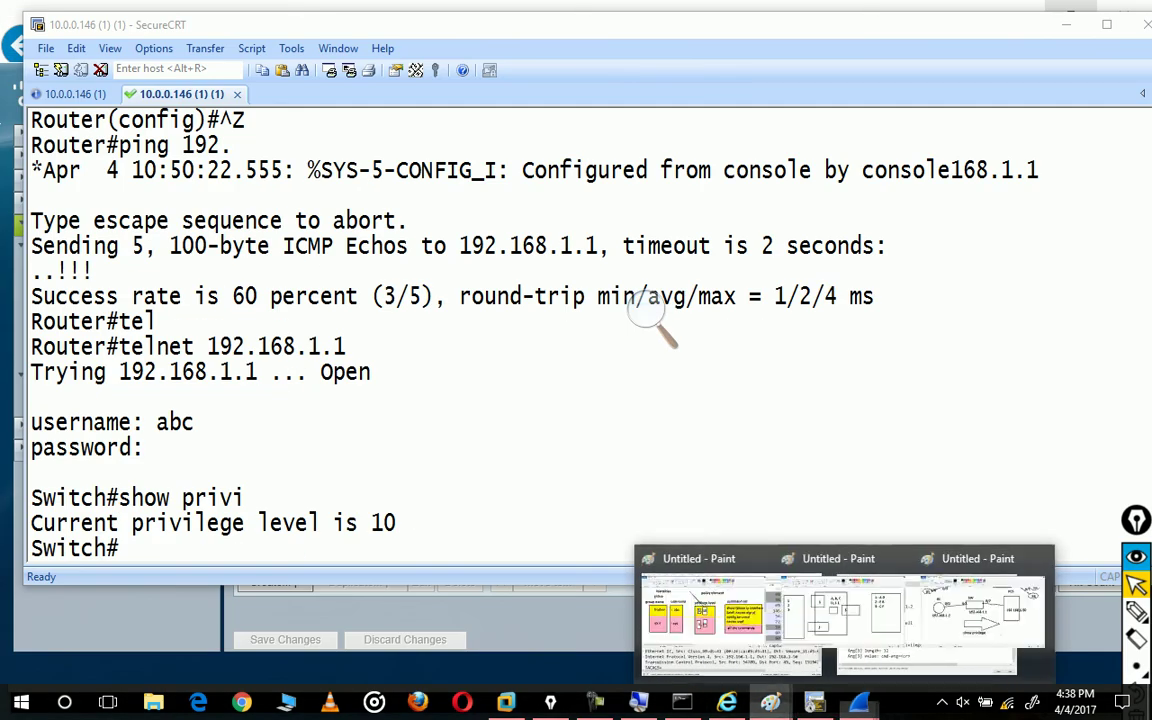
{"action": "left_click", "coordinate": [965, 622]}
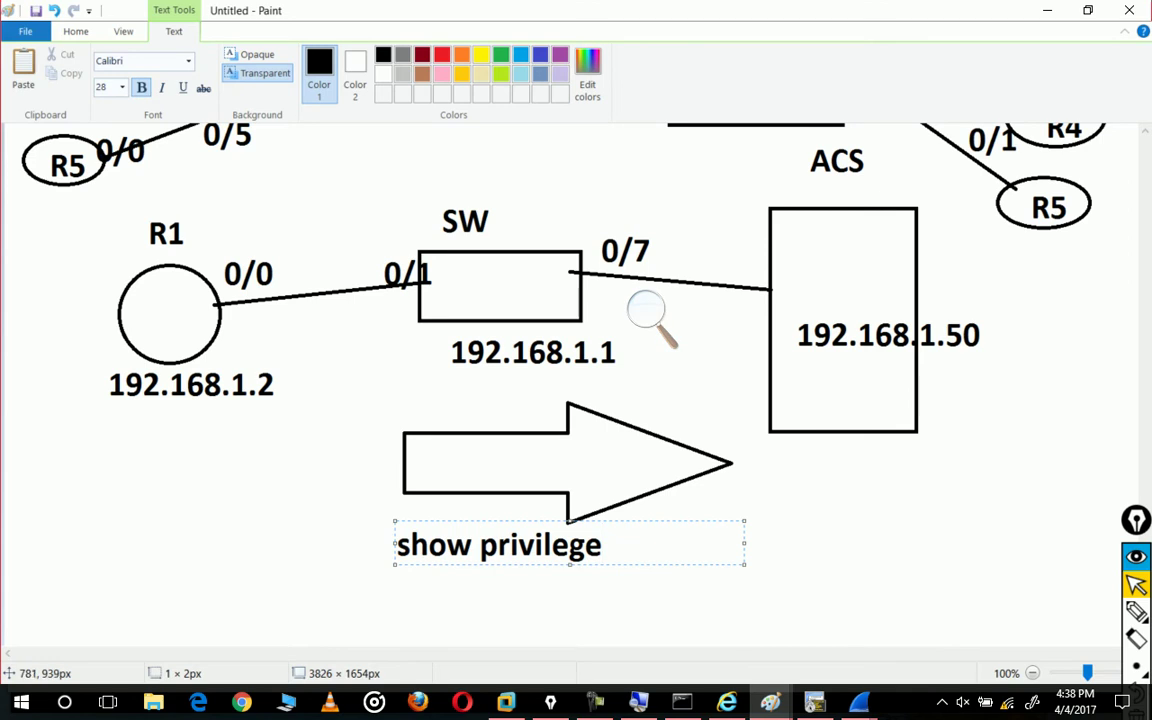
{"action": "left_click", "coordinate": [541, 373]}
{"action": "scroll", "coordinate": [541, 373], "scroll_direction": "down", "scroll_amount": 3}
{"action": "left_click", "coordinate": [263, 490]}
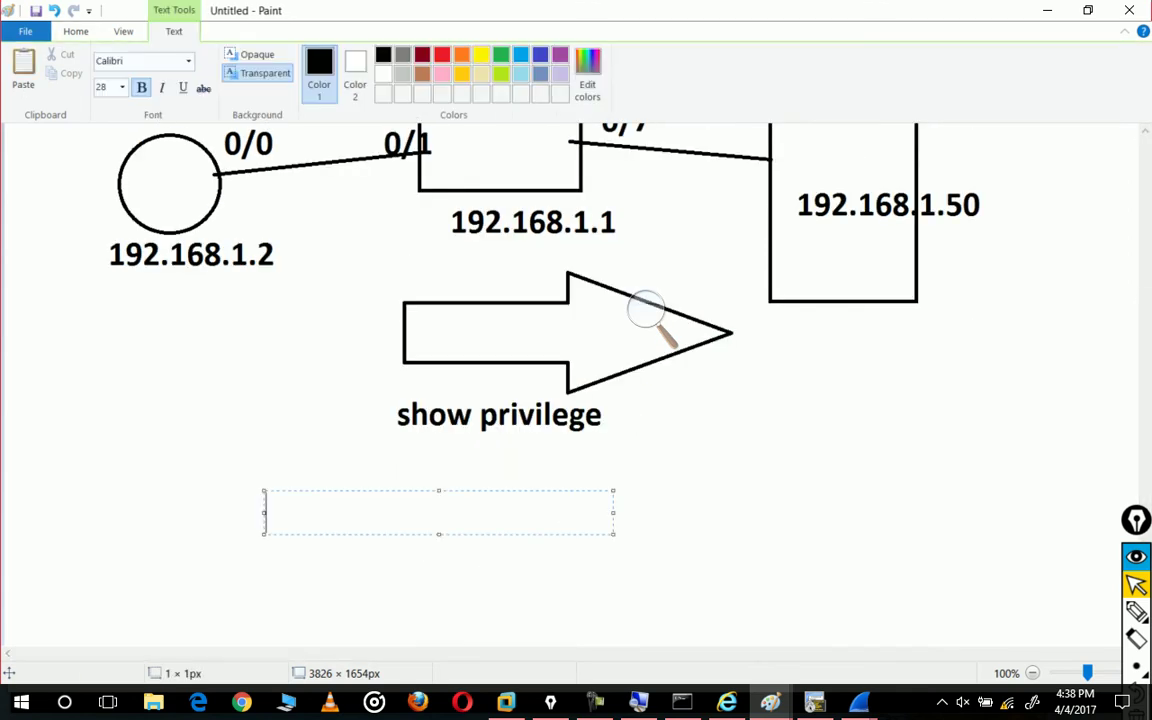
{"action": "type", "text": "show ip int bru"}
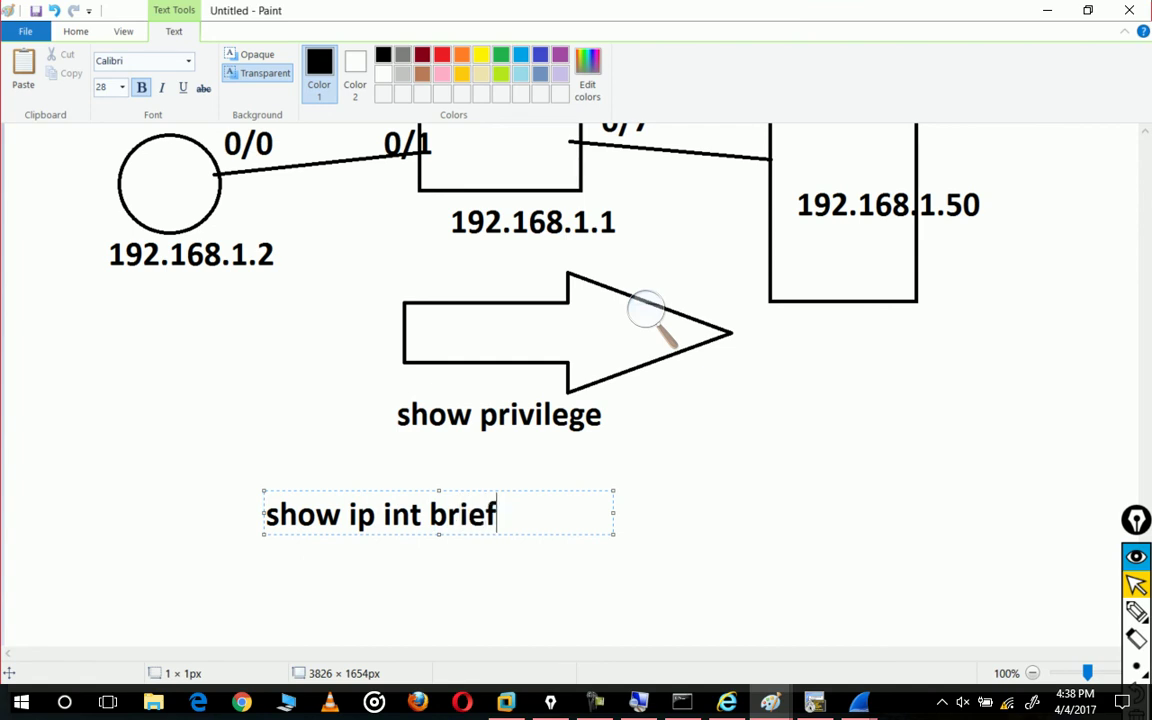
{"action": "left_click", "coordinate": [280, 555]}
Draw a box around 'show ip int brief' and label it abc
{"action": "left_click", "coordinate": [371, 56]}
{"action": "left_click_drag", "start_coordinate": [168, 468], "coordinate": [755, 597]}
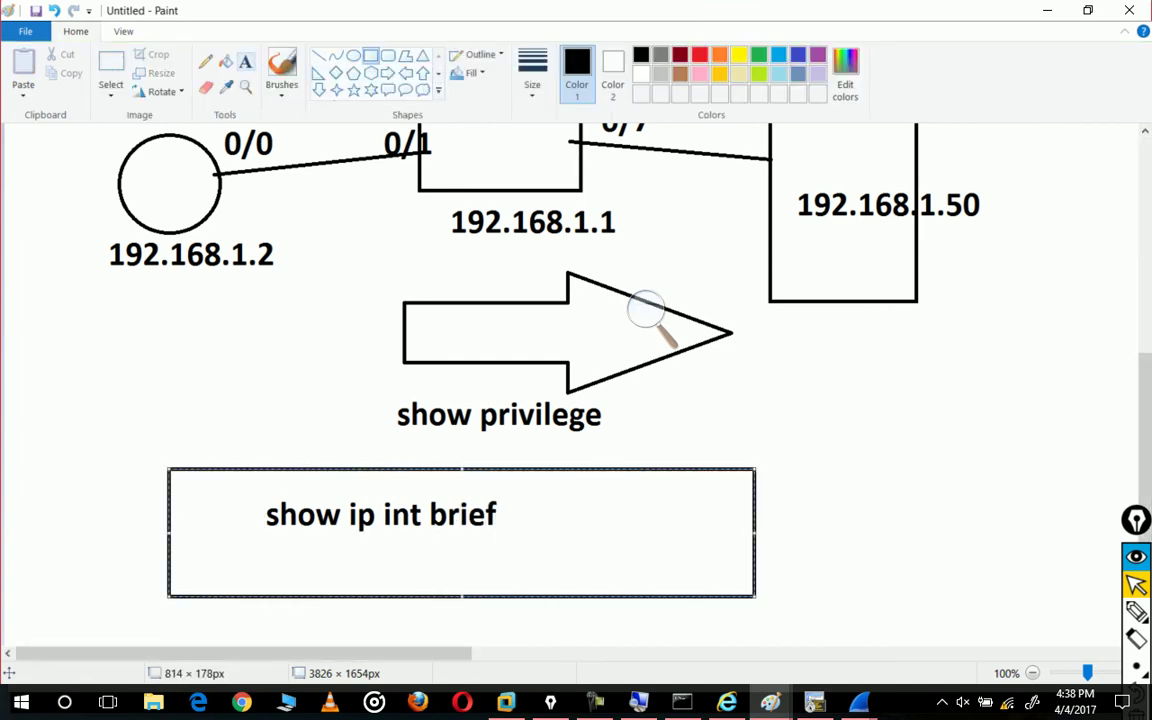
{"action": "left_click", "coordinate": [245, 61]}
{"action": "left_click", "coordinate": [218, 542]}
{"action": "type", "text": "abc"}
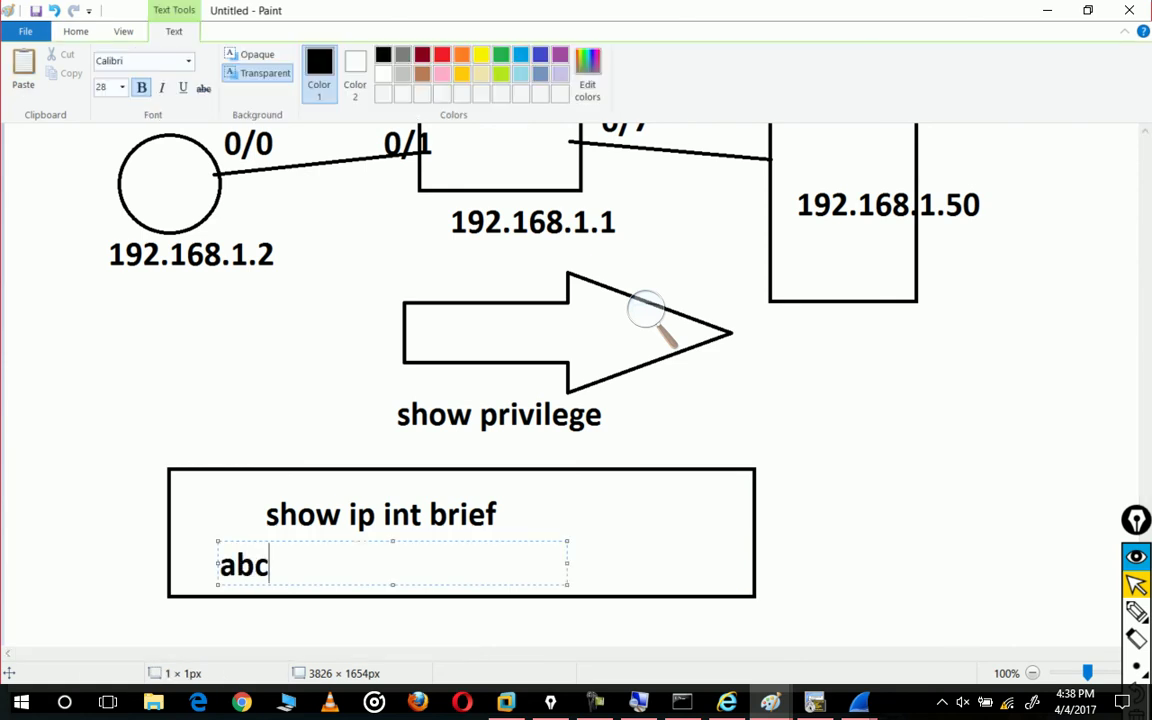
{"action": "left_click", "coordinate": [221, 535]}
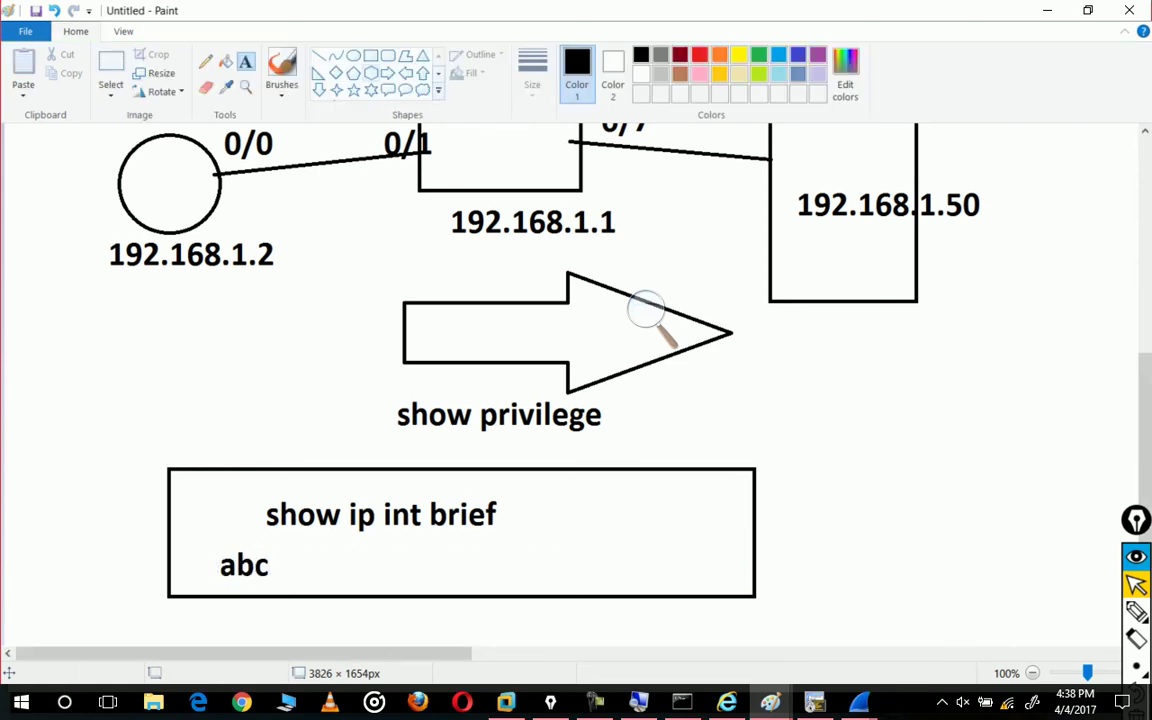
Draw a right arrow beside the box and a left arrow below it
{"action": "left_click", "coordinate": [387, 73]}
{"action": "left_click_drag", "start_coordinate": [678, 470], "coordinate": [806, 532]}
{"action": "scroll", "coordinate": [806, 532], "scroll_direction": "down", "scroll_amount": 2}
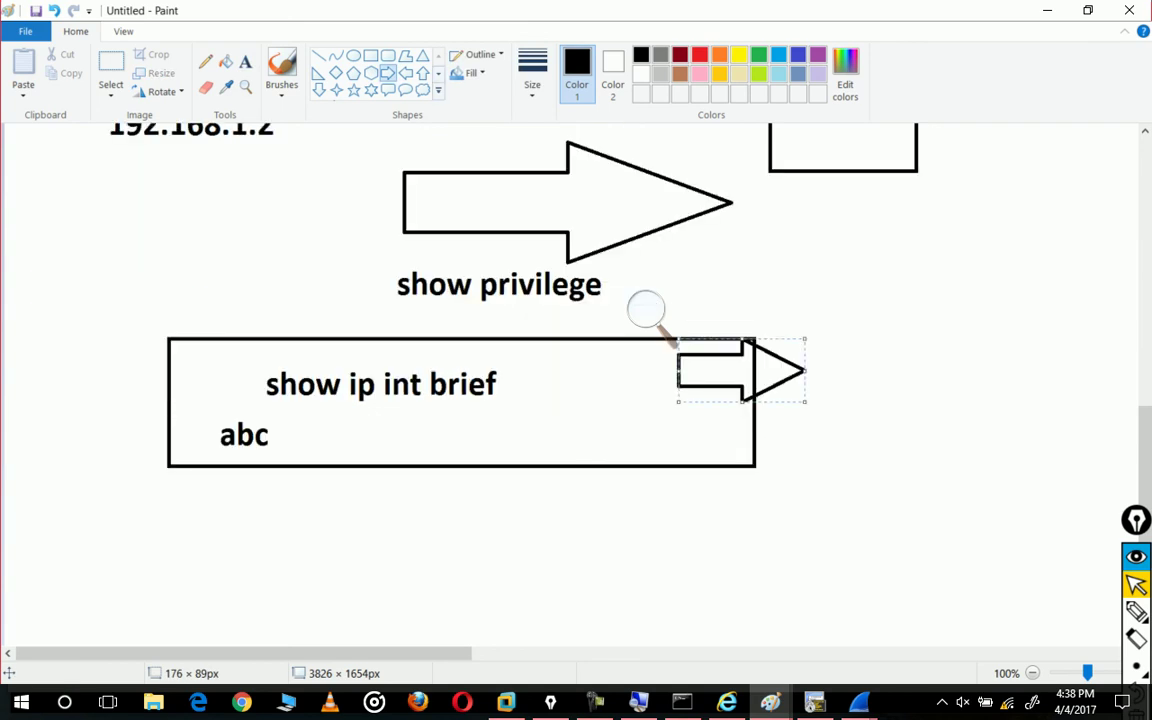
{"action": "left_click", "coordinate": [646, 310]}
{"action": "left_click_drag", "start_coordinate": [598, 490], "coordinate": [838, 570]}
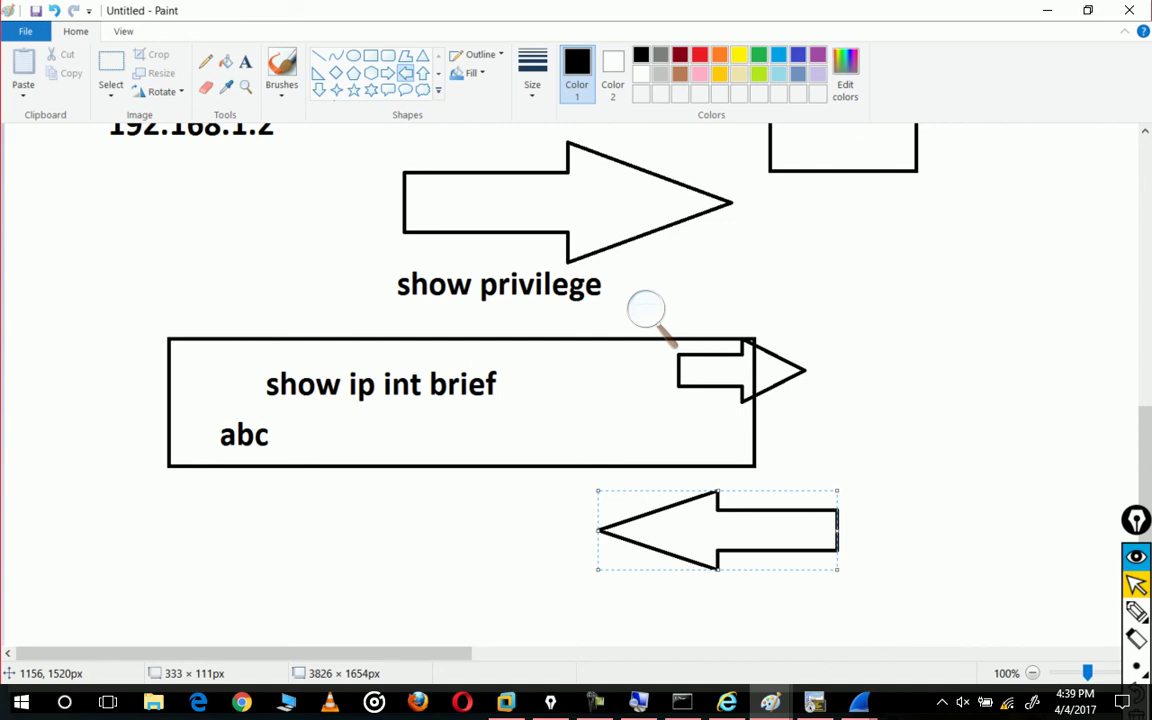
Open TACACS+ packet 175 in its own Wireshark window
{"action": "key", "text": "alt+Tab"}
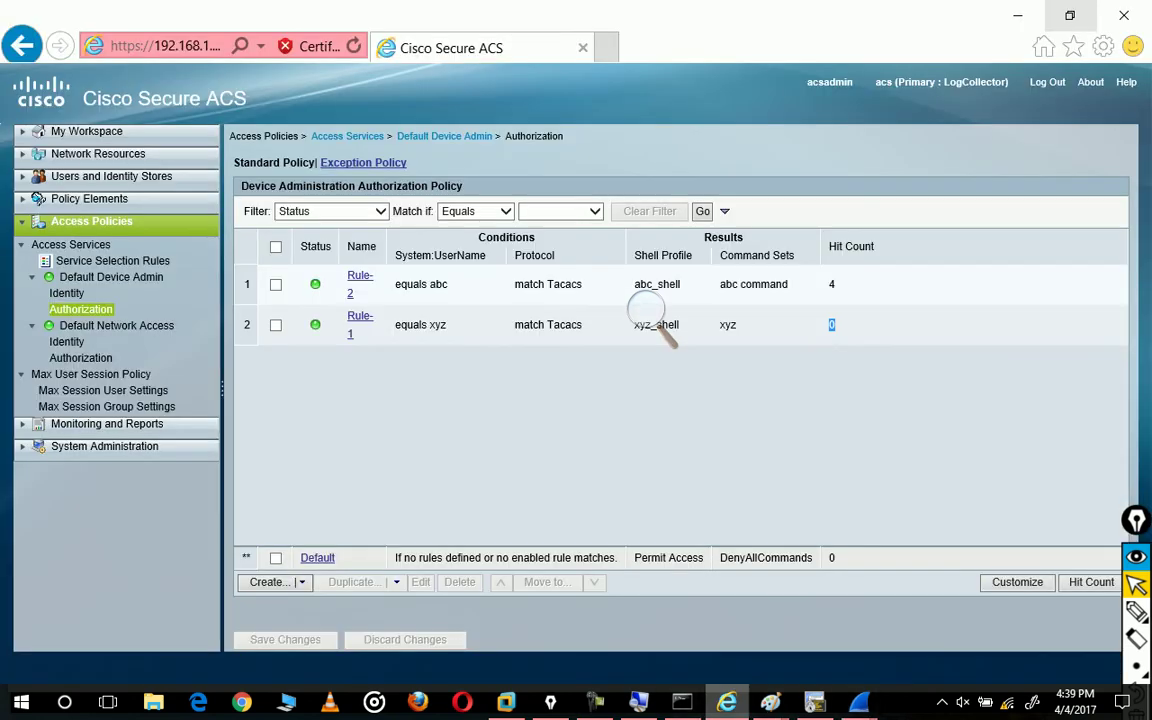
{"action": "mouse_move", "coordinate": [858, 703]}
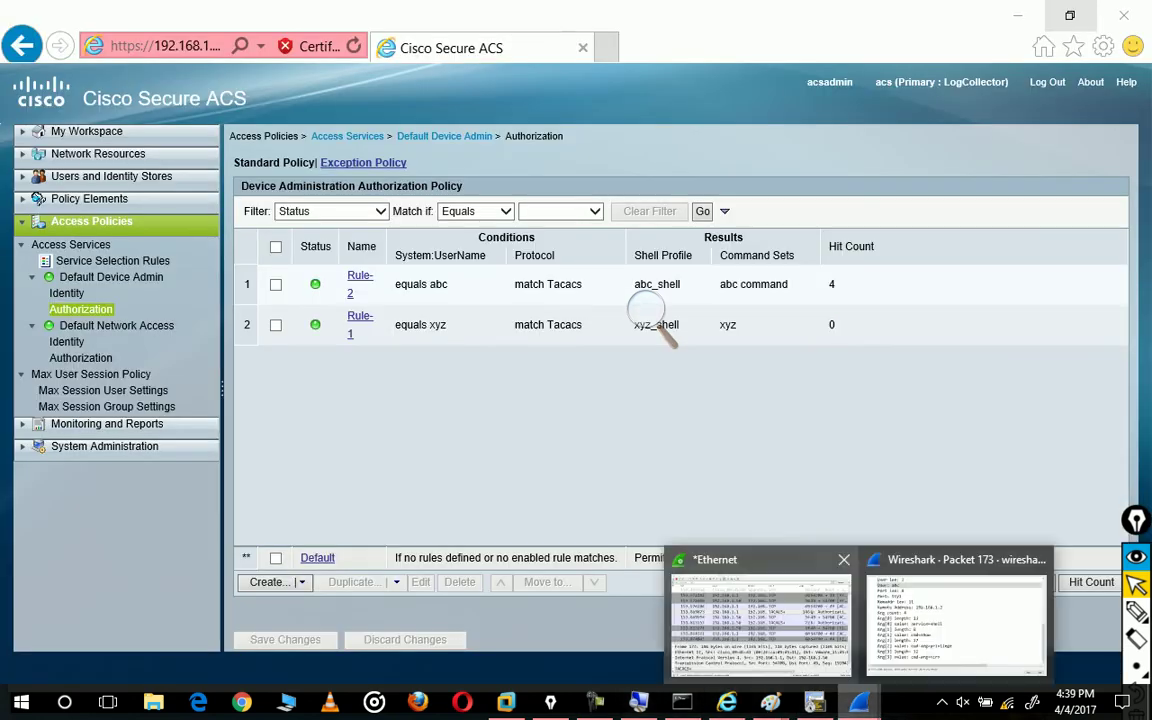
{"action": "left_click", "coordinate": [760, 615]}
{"action": "double_click", "coordinate": [656, 333]}
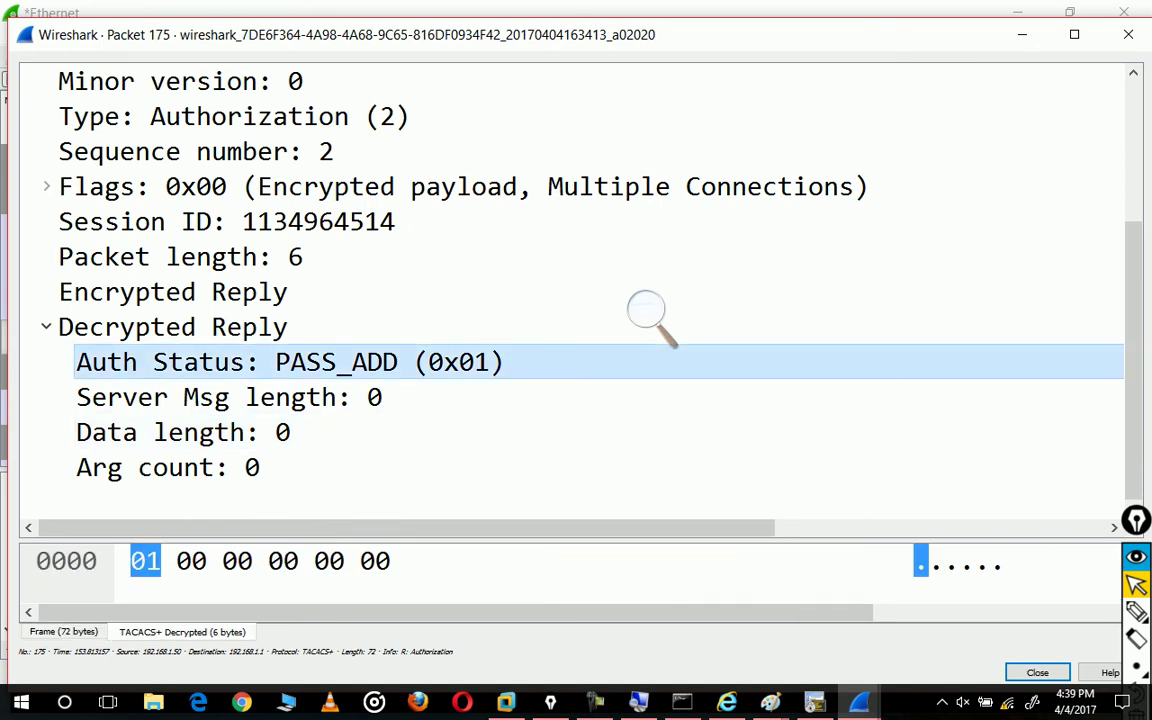
As abc on the switch, enter 'config terminal' and see it rejected as invalid input
{"action": "key", "text": "alt+Tab"}
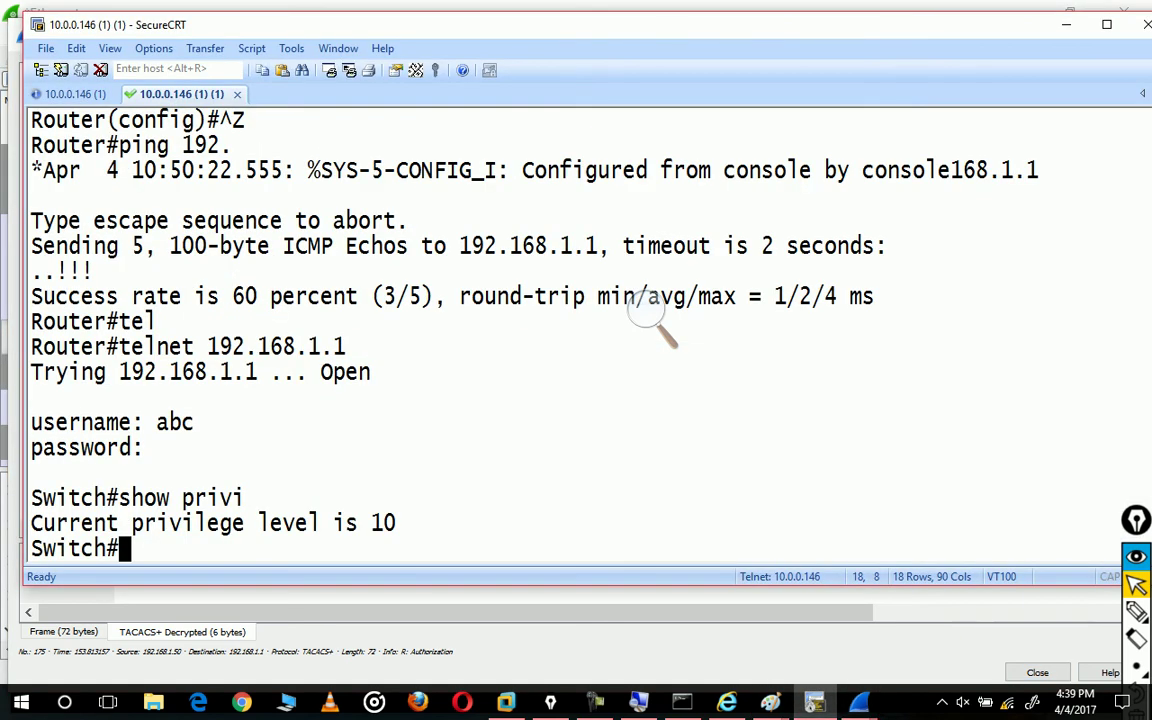
{"action": "type", "text": "conf"}
{"action": "key", "text": "Tab"}
{"action": "type", "text": "i"}
{"action": "key", "text": "BackSpace"}
{"action": "key", "text": "BackSpace"}
{"action": "key", "text": "BackSpace"}
{"action": "key", "text": "BackSpace"}
{"action": "type", "text": "onfig "}
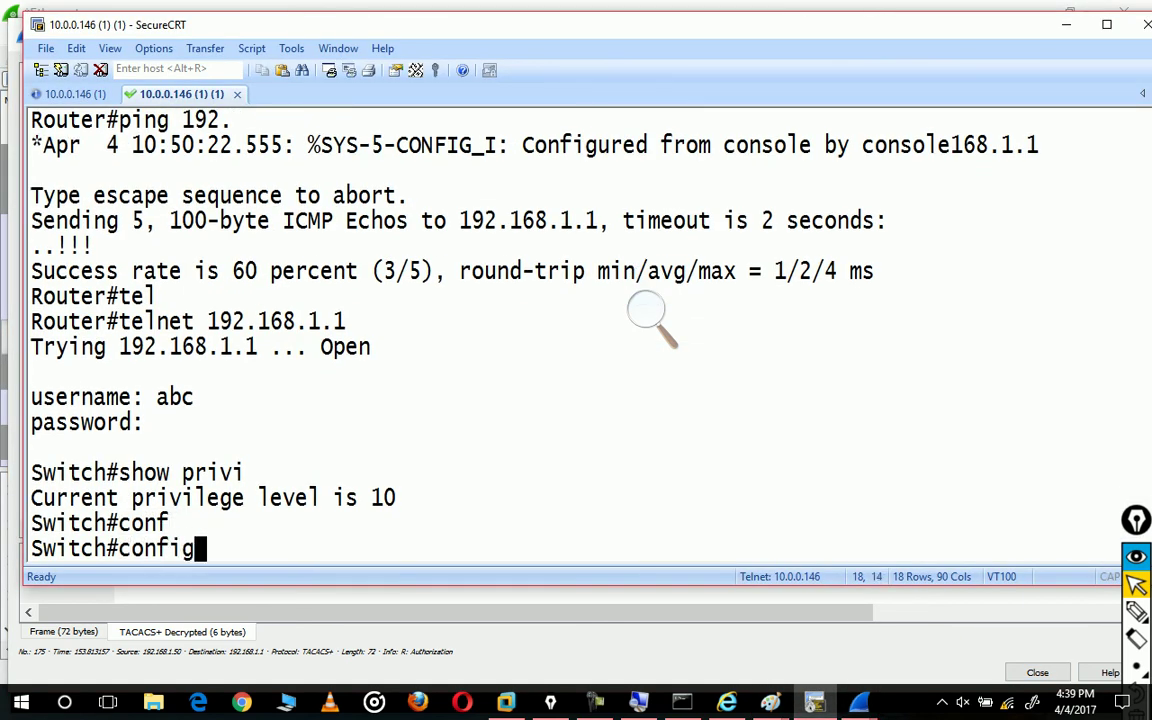
{"action": "type", "text": "terminal"}
{"action": "key", "text": "Return"}
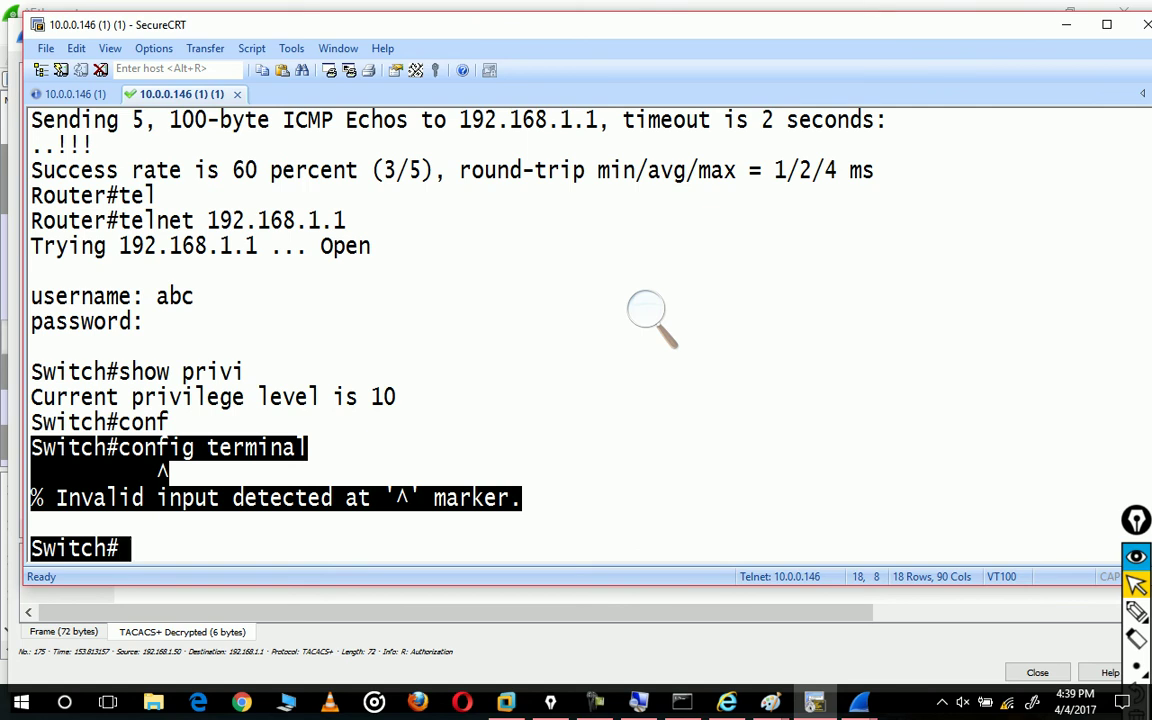
Run 'show run', also rejected as invalid input, then return to Wireshark
{"action": "type", "text": "show run"}
{"action": "key", "text": "Tab"}
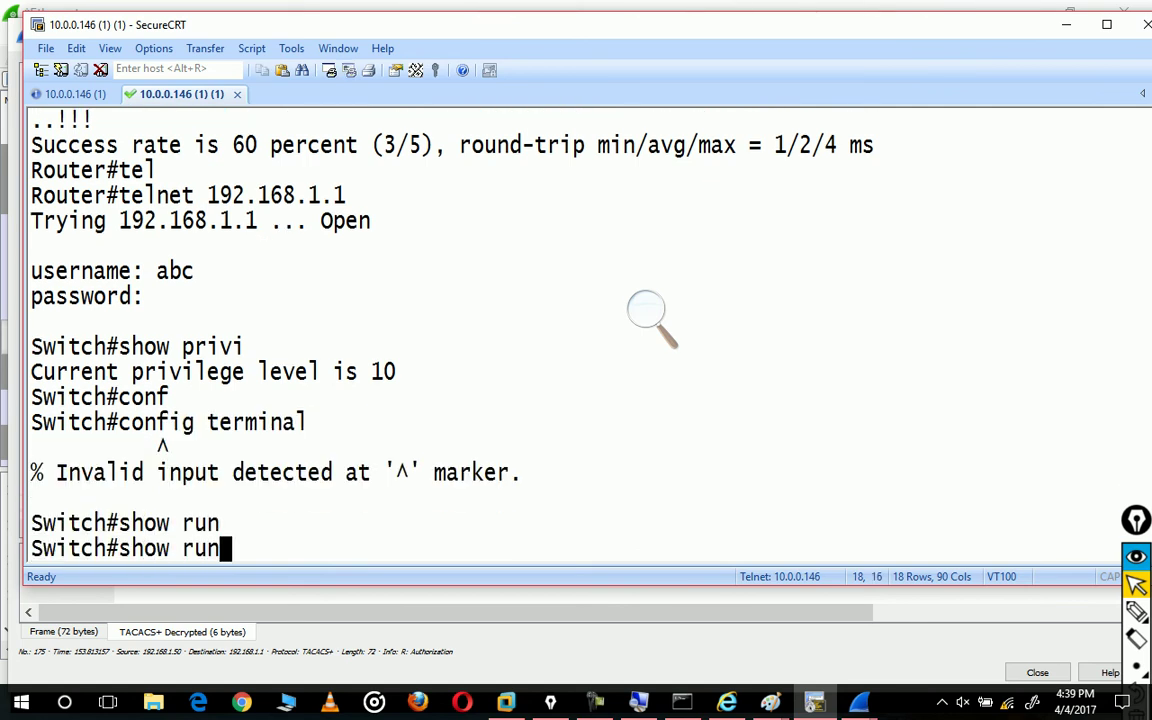
{"action": "key", "text": "Return"}
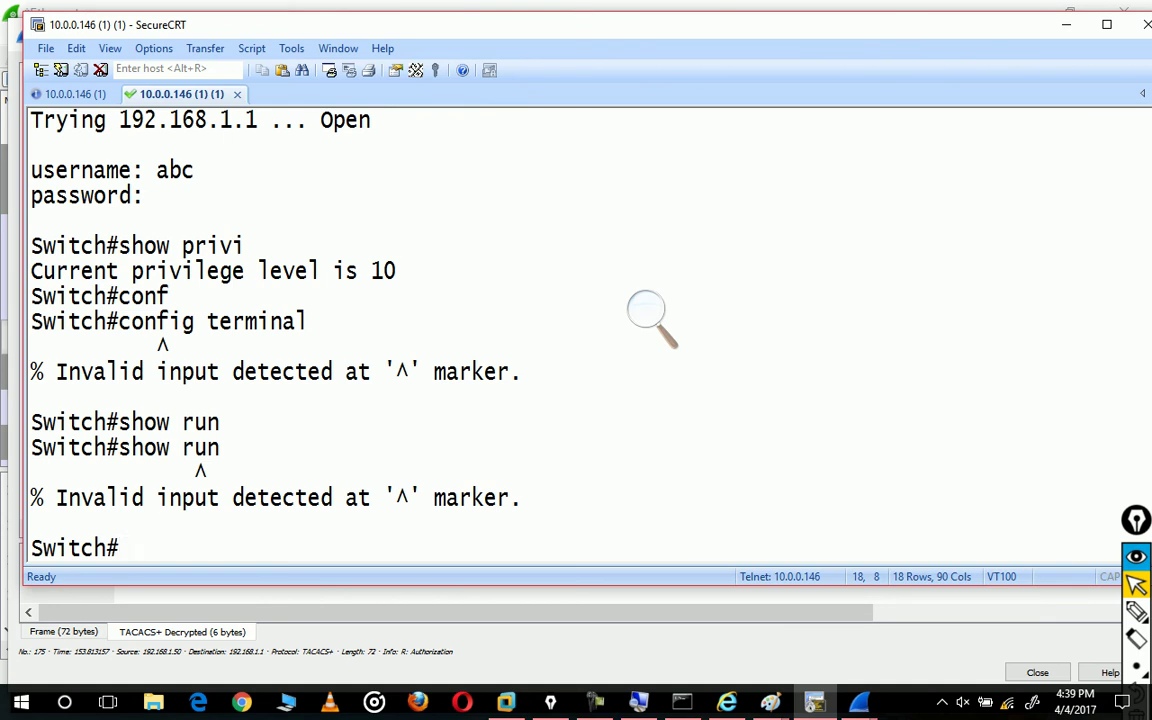
{"action": "key", "text": "alt+Tab"}
{"action": "scroll", "coordinate": [655, 320], "scroll_direction": "down", "scroll_amount": 15}
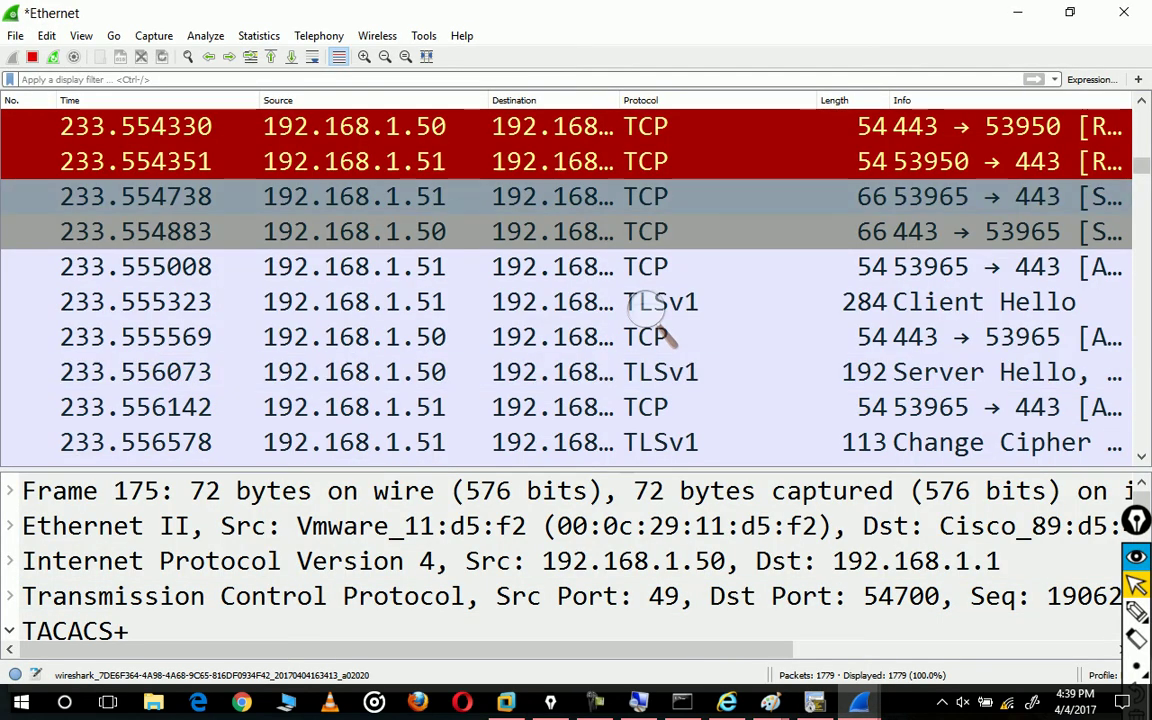
Scroll back to frame 175, open it in its own window, and select Auth Status PASS_ADD
{"action": "scroll", "coordinate": [660, 337], "scroll_direction": "down", "scroll_amount": 10}
{"action": "scroll", "coordinate": [660, 337], "scroll_direction": "up", "scroll_amount": 4}
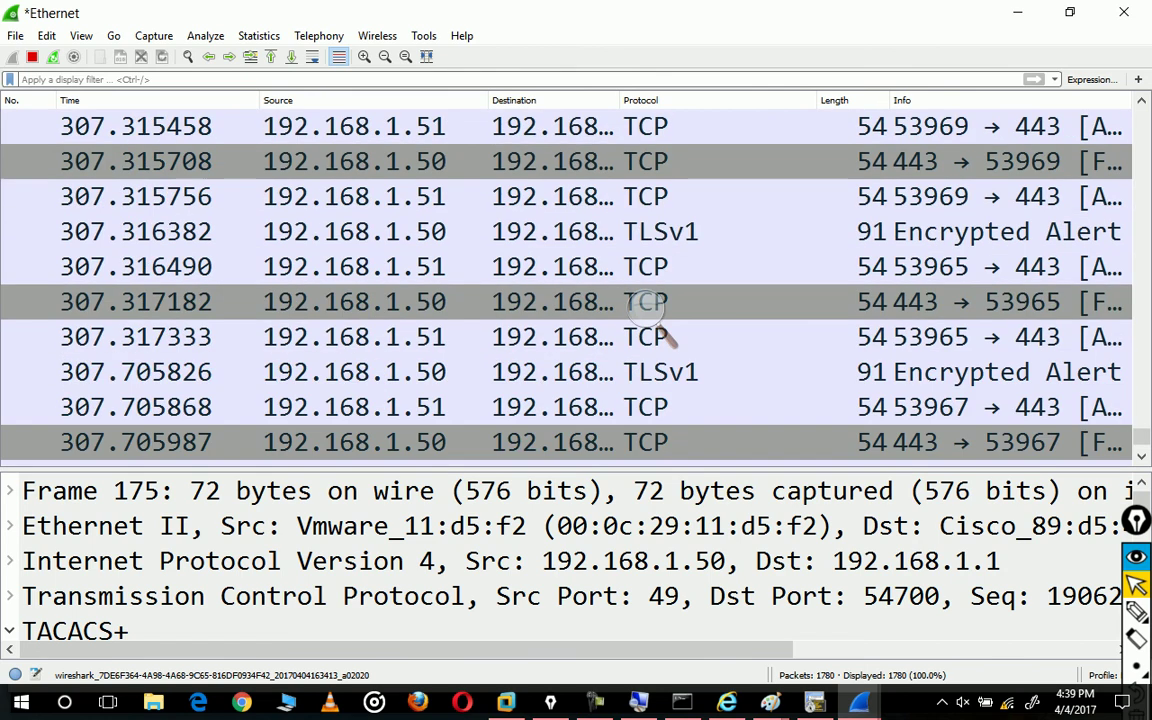
{"action": "scroll", "coordinate": [655, 337], "scroll_direction": "up", "scroll_amount": 7}
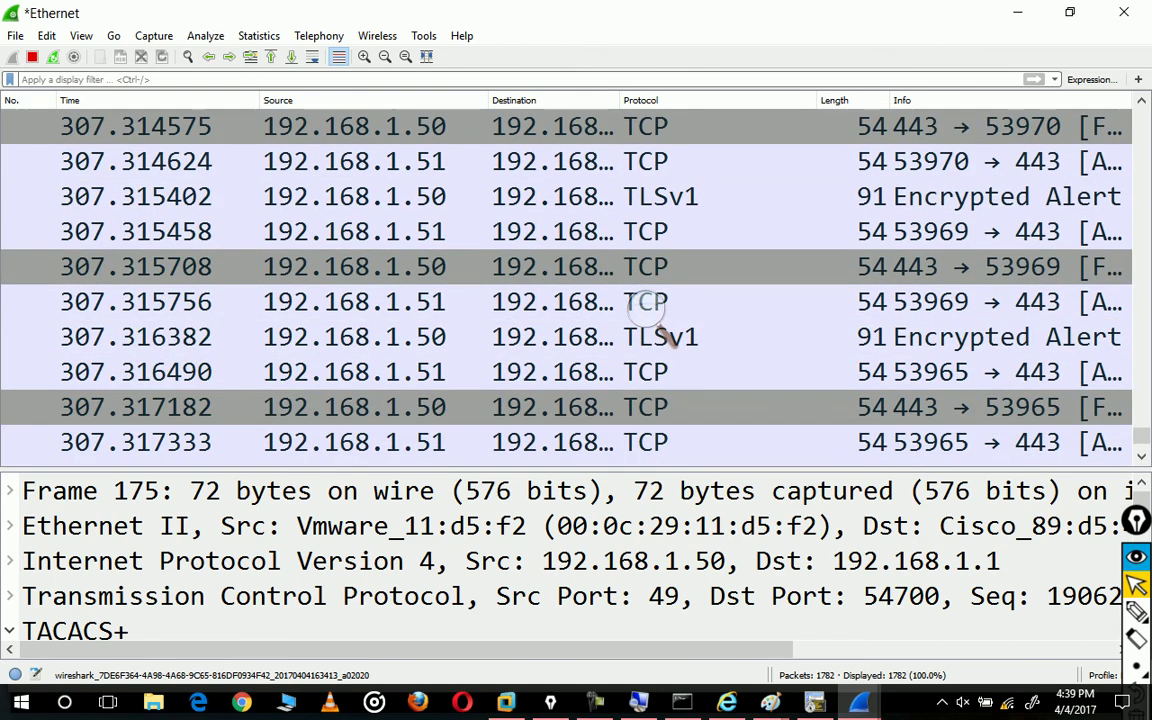
{"action": "scroll", "coordinate": [655, 320], "scroll_direction": "up", "scroll_amount": 12}
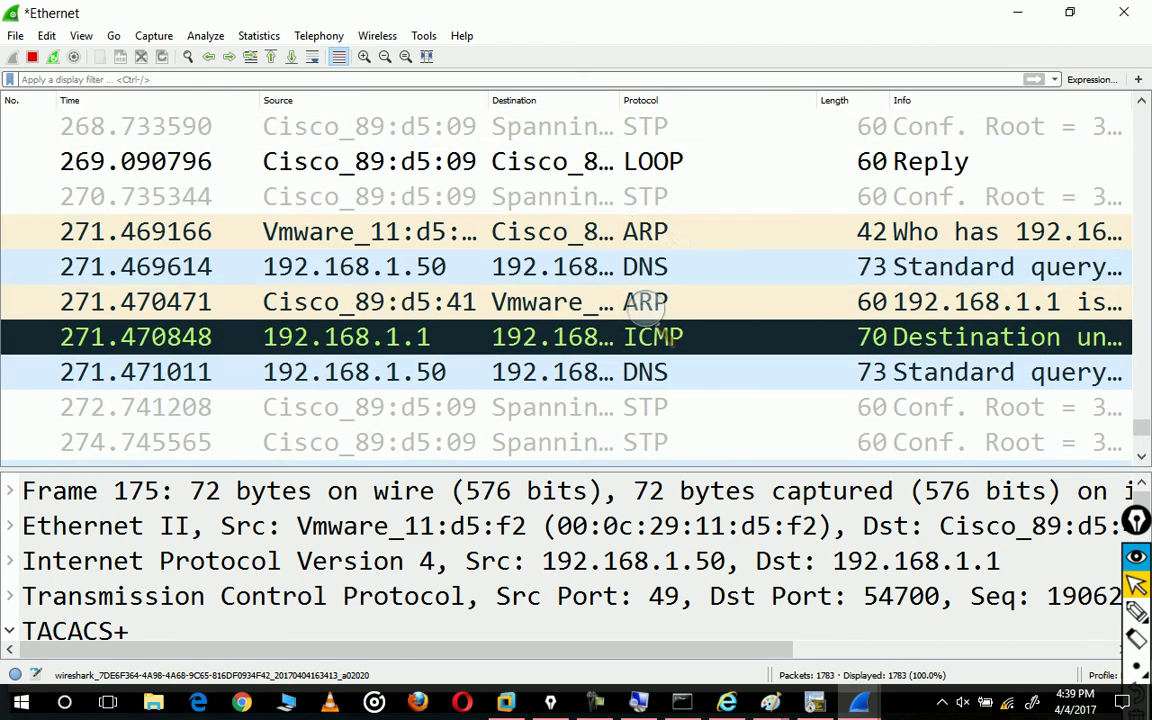
{"action": "scroll", "coordinate": [655, 320], "scroll_direction": "up", "scroll_amount": 10}
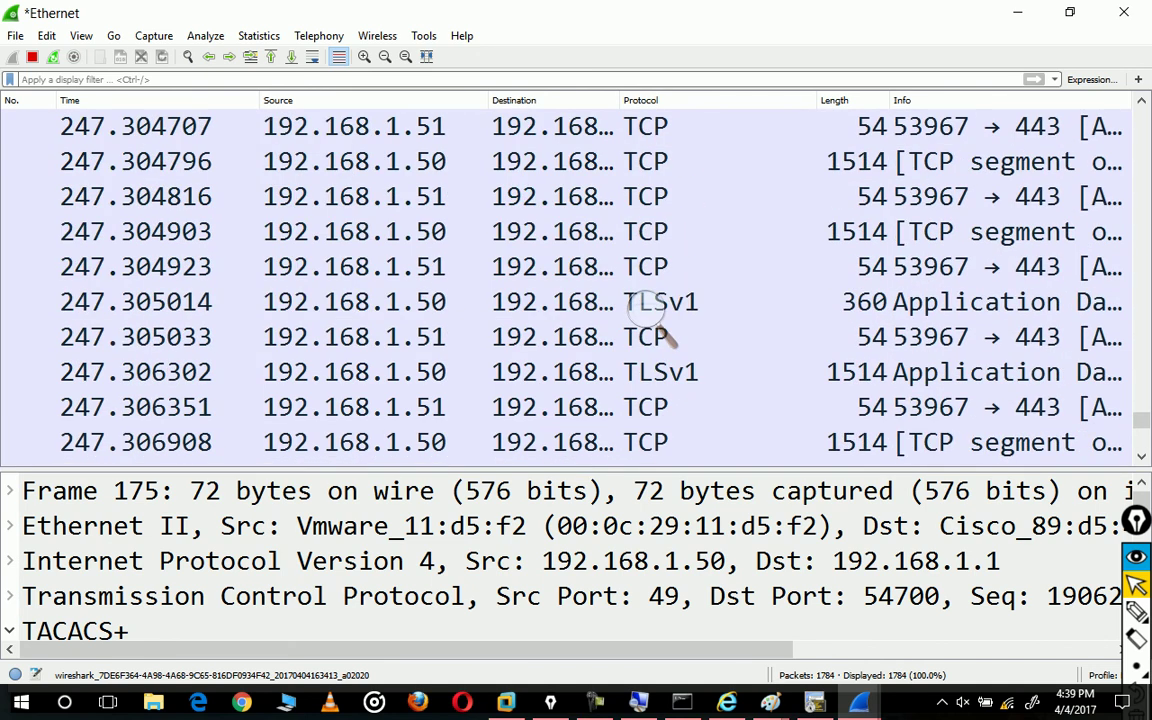
{"action": "scroll", "coordinate": [655, 320], "scroll_direction": "up", "scroll_amount": 10}
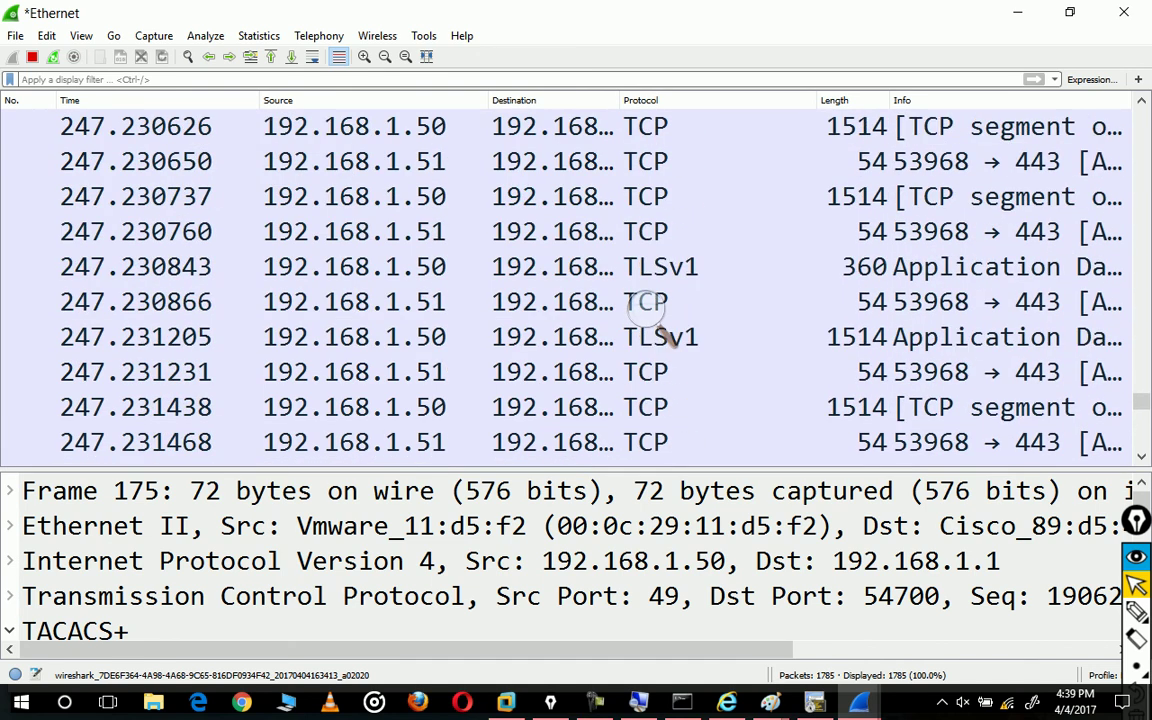
{"action": "scroll", "coordinate": [655, 320], "scroll_direction": "up", "scroll_amount": 3}
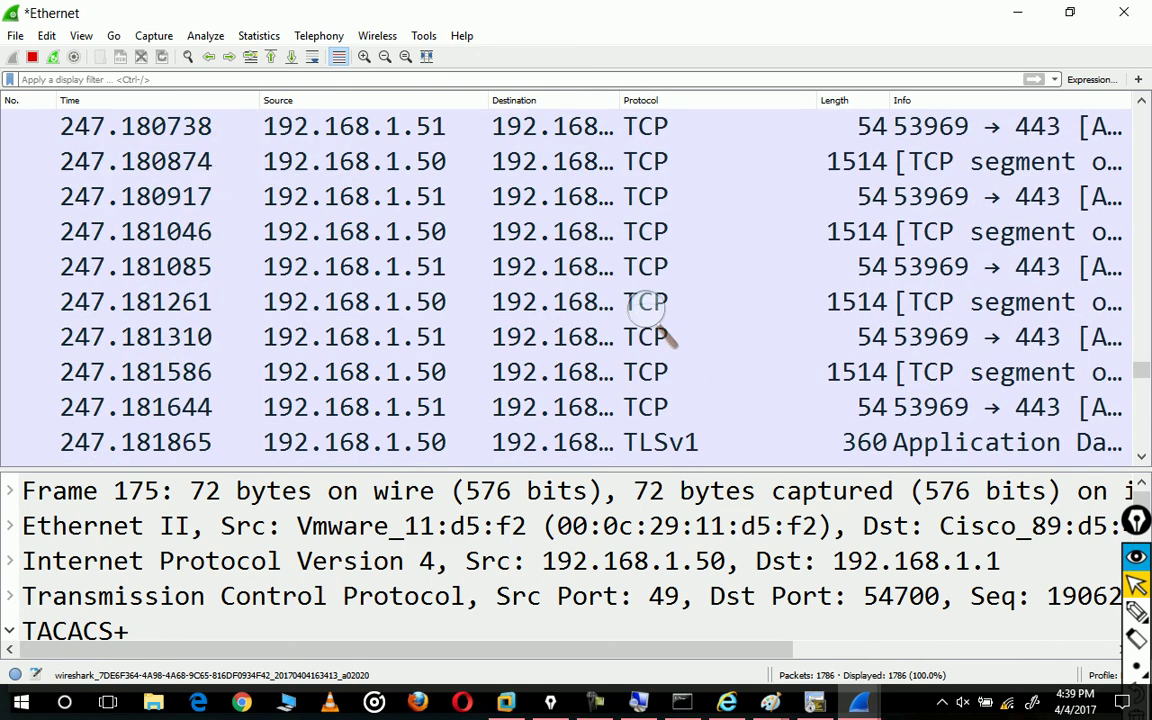
{"action": "scroll", "coordinate": [660, 332], "scroll_direction": "up", "scroll_amount": 10}
{"action": "scroll", "coordinate": [660, 332], "scroll_direction": "up", "scroll_amount": 10}
{"action": "scroll", "coordinate": [660, 335], "scroll_direction": "up", "scroll_amount": 15}
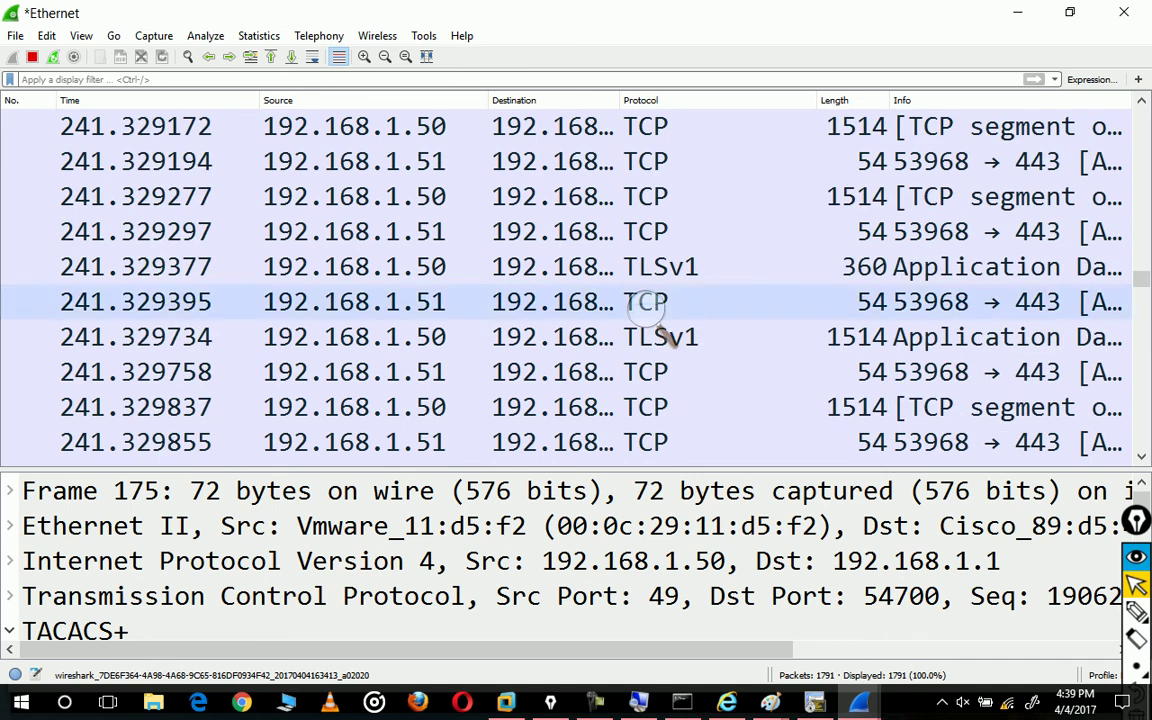
{"action": "scroll", "coordinate": [660, 335], "scroll_direction": "up", "scroll_amount": 15}
{"action": "scroll", "coordinate": [660, 335], "scroll_direction": "up", "scroll_amount": 12}
{"action": "scroll", "coordinate": [652, 328], "scroll_direction": "up", "scroll_amount": 15}
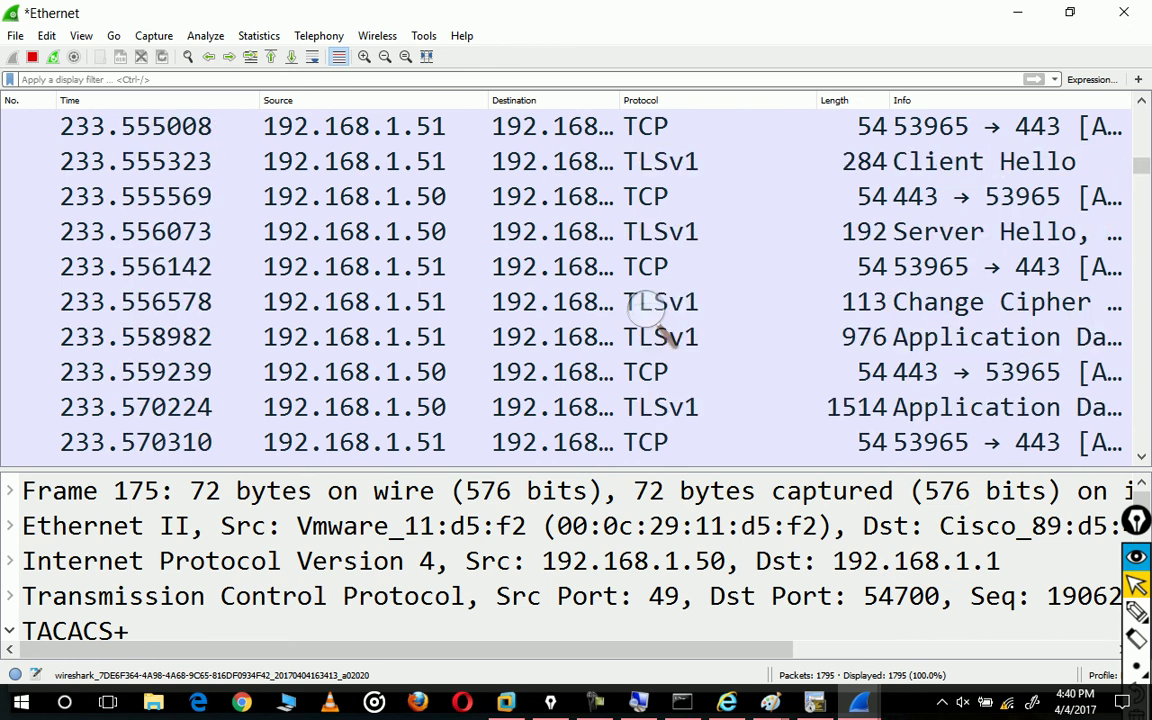
{"action": "scroll", "coordinate": [650, 320], "scroll_direction": "up", "scroll_amount": 20}
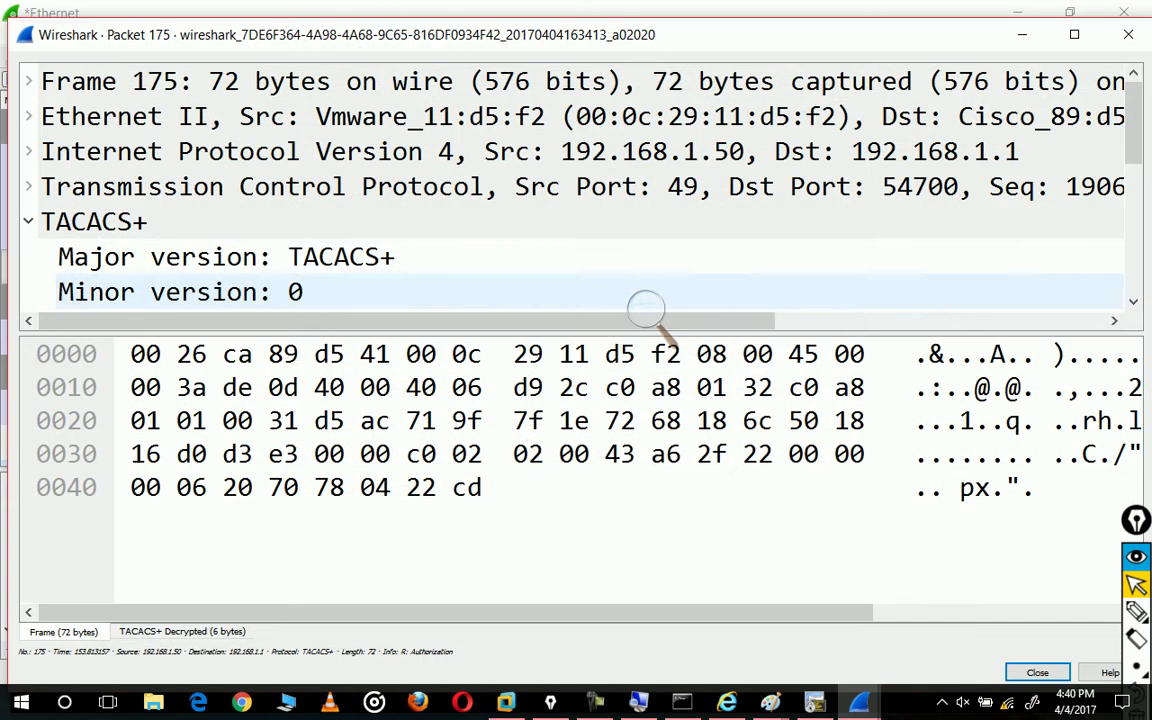
{"action": "double_click", "coordinate": [647, 305]}
{"action": "scroll", "coordinate": [650, 300], "scroll_direction": "down", "scroll_amount": 3}
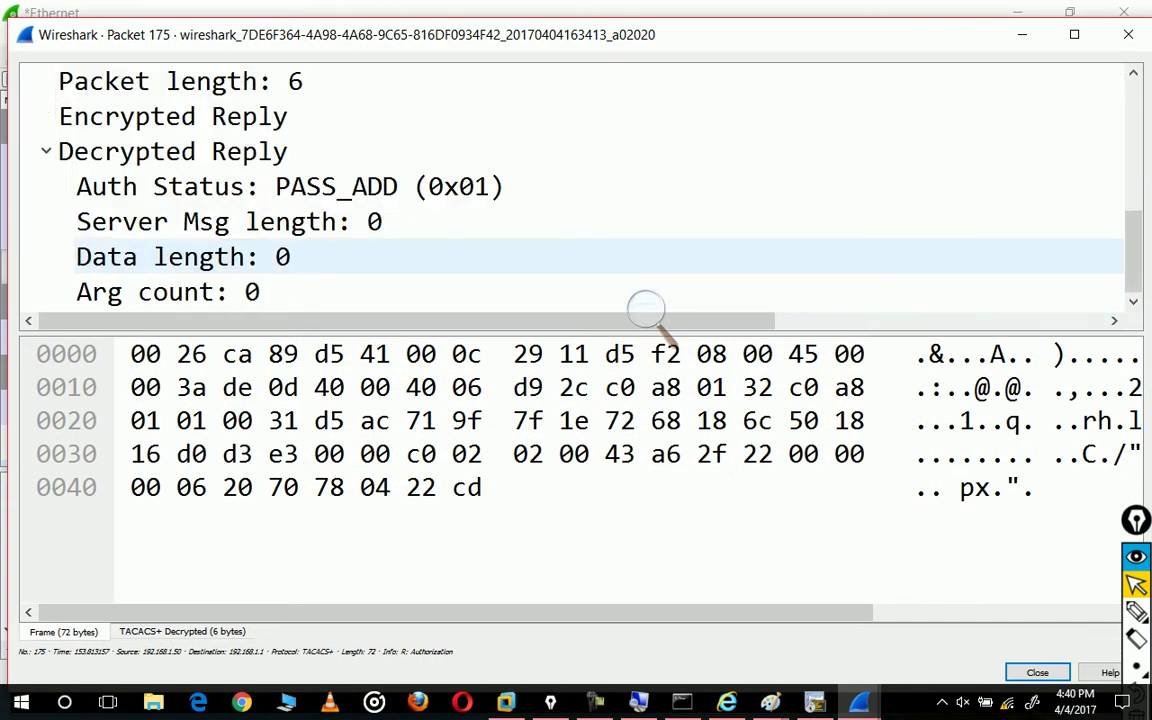
{"action": "key", "text": "Up"}
{"action": "key", "text": "Up"}
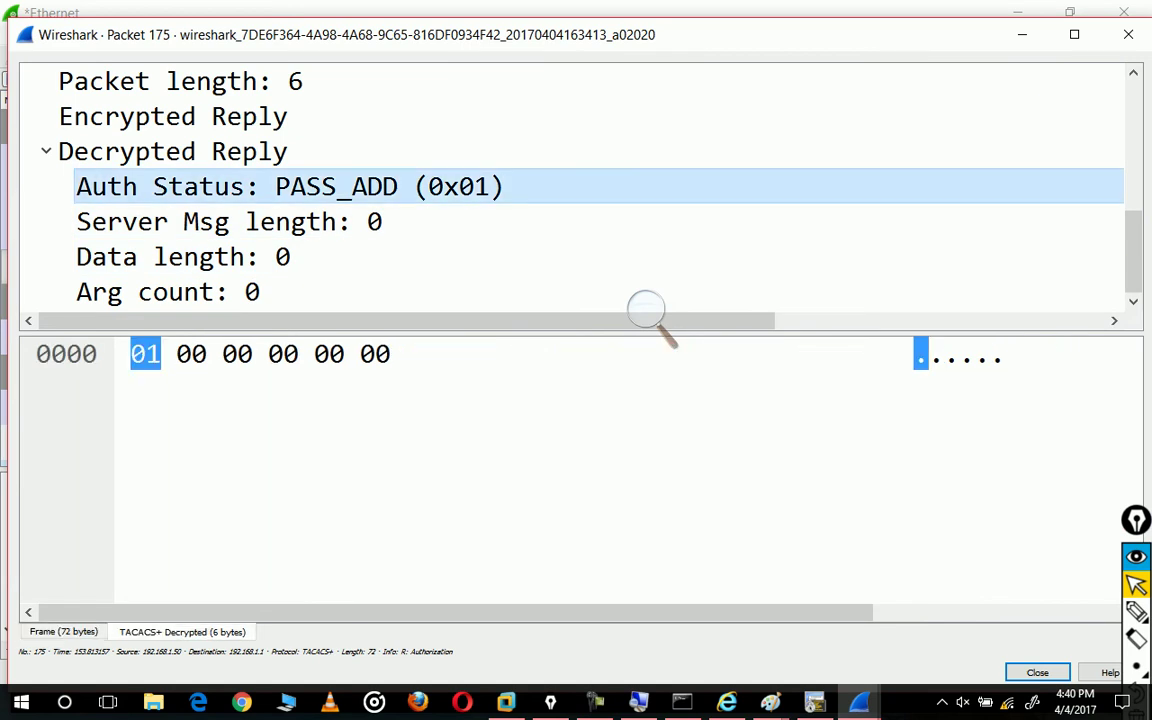
On the switch console session, turn on debug tacacs
{"action": "key", "text": "alt+Tab"}
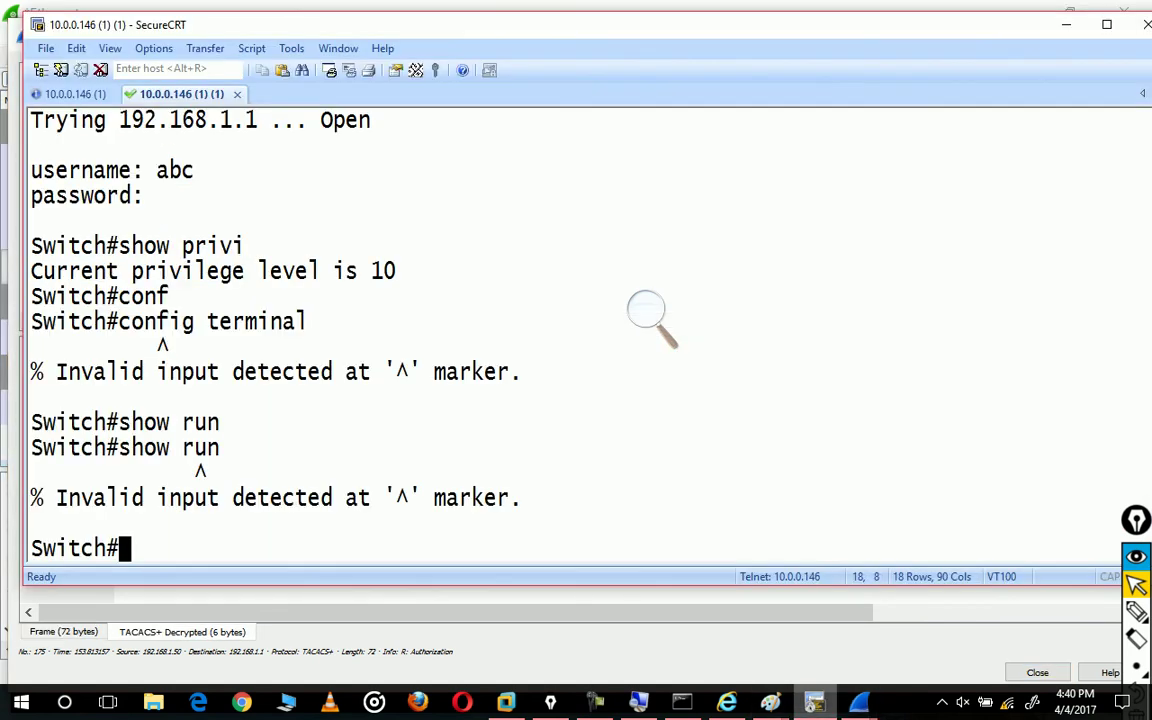
{"action": "key", "text": "ctrl+Tab"}
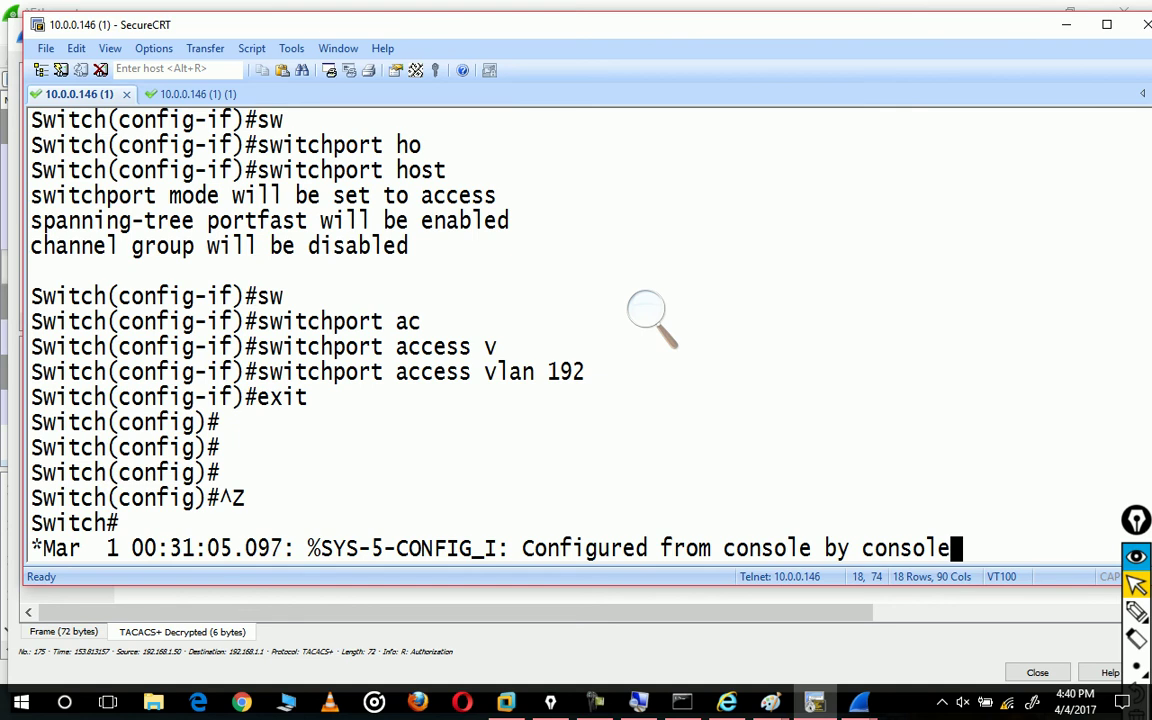
{"action": "key", "text": "Return"}
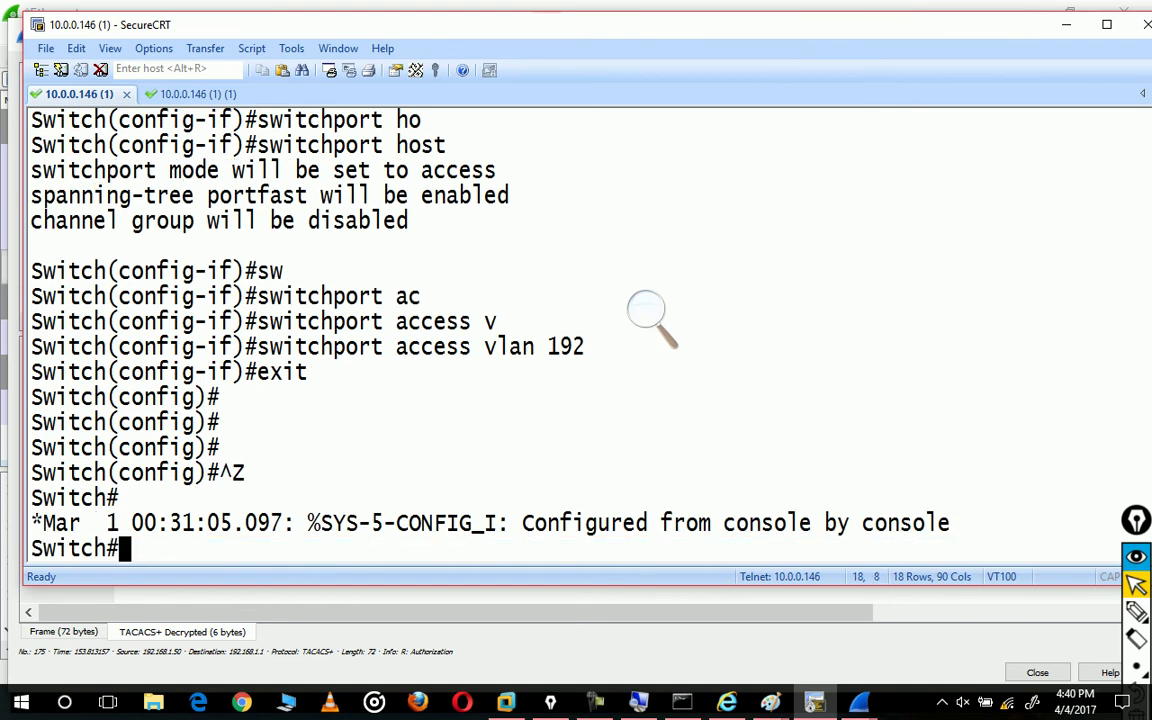
{"action": "type", "text": "d"}
{"action": "key", "text": "Return"}
{"action": "type", "text": "ebug t"}
{"action": "key", "text": "BackSpace"}
{"action": "key", "text": "BackSpace"}
{"action": "key", "text": "BackSpace"}
{"action": "key", "text": "BackSpace"}
{"action": "key", "text": "BackSpace"}
{"action": "key", "text": "BackSpace"}
{"action": "type", "text": "debug ta"}
{"action": "key", "text": "Tab"}
{"action": "type", "text": "c"}
{"action": "key", "text": "Tab"}
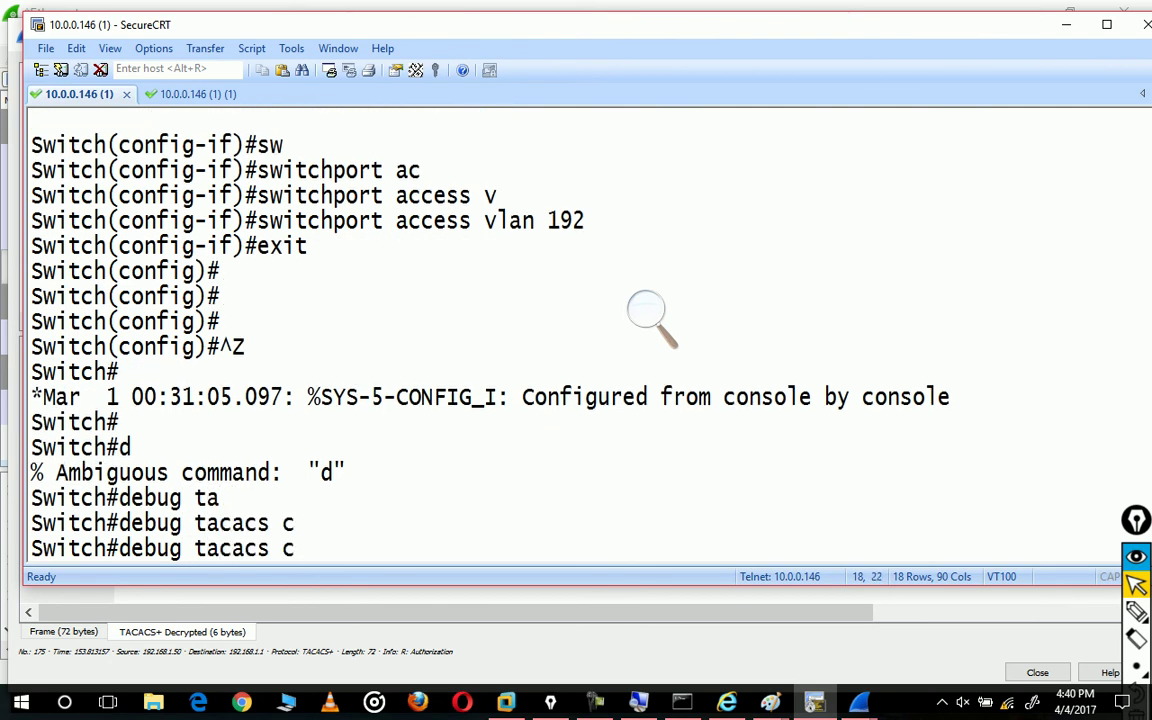
Run show privilege in abc's session and check the console's debug output
{"action": "key", "text": "ctrl+Tab"}
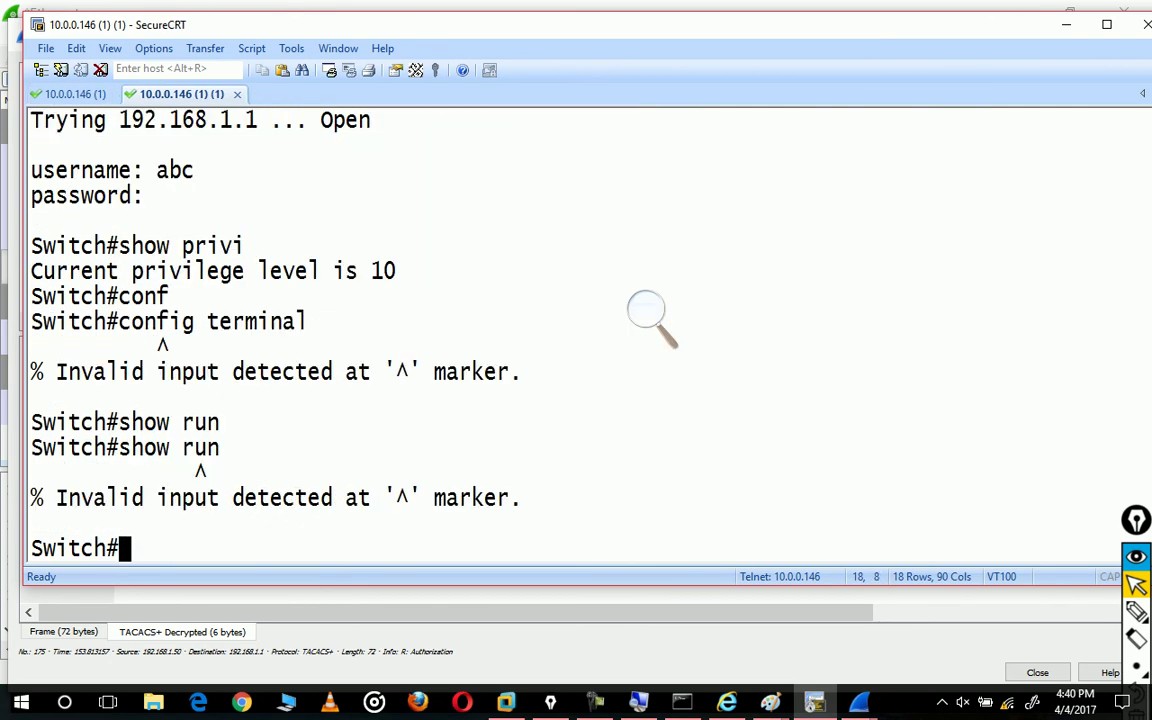
{"action": "key", "text": "Return"}
{"action": "type", "text": "show privi"}
{"action": "key", "text": "Return"}
{"action": "key", "text": "ctrl+Tab"}
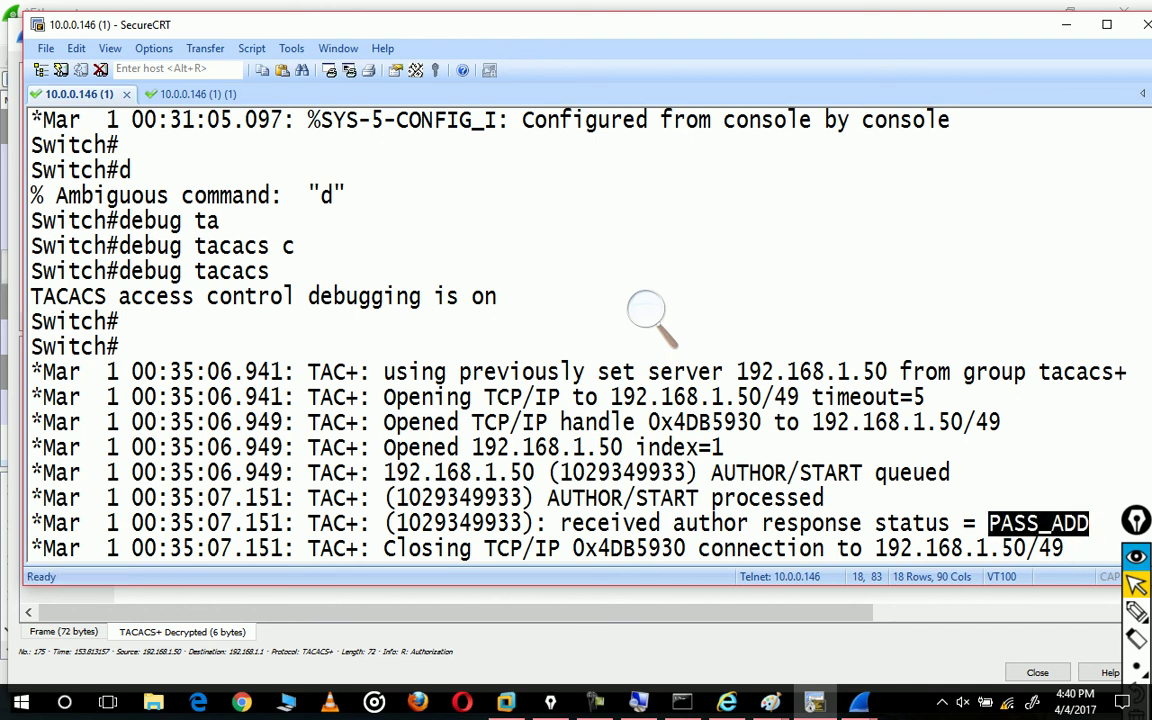
Highlight abc's privilege level 10 line, run show run, and review the PASS_ADD debug output
{"action": "key", "text": "ctrl+Tab"}
{"action": "left_click_drag", "start_coordinate": [55, 522], "coordinate": [369, 522]}
{"action": "type", "text": "show run"}
{"action": "key", "text": "Return"}
{"action": "key", "text": "ctrl+Tab"}
{"action": "key", "text": "Return"}
{"action": "key", "text": "Return"}
{"action": "key", "text": "Return"}
{"action": "key", "text": "Return"}
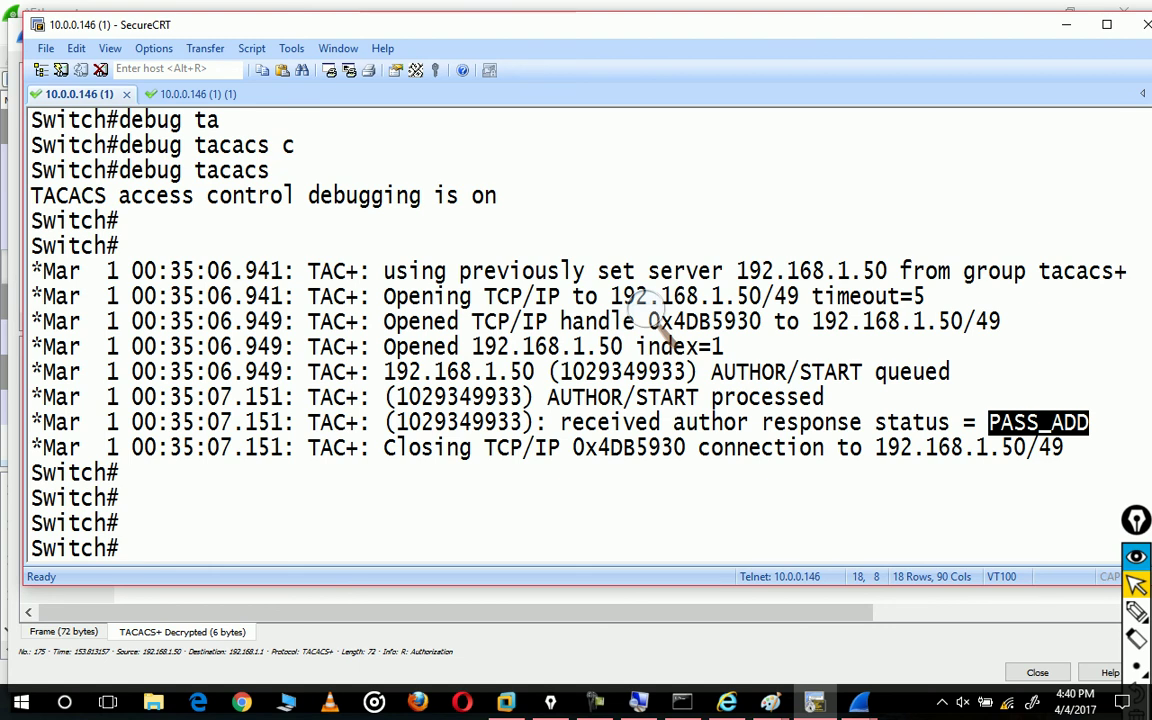
{"action": "key", "text": "ctrl+Tab"}
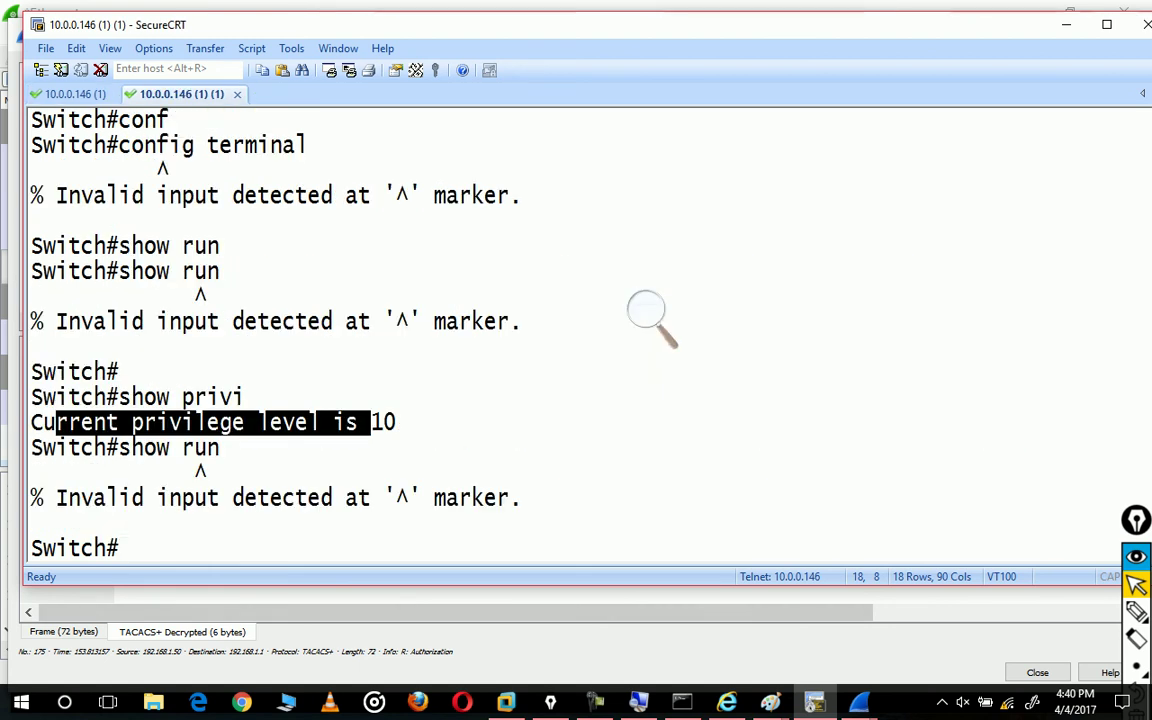
Clone the session into a new router connection and decline the initial configuration dialog
{"action": "mouse_move", "coordinate": [814, 703]}
{"action": "right_click", "coordinate": [205, 94]}
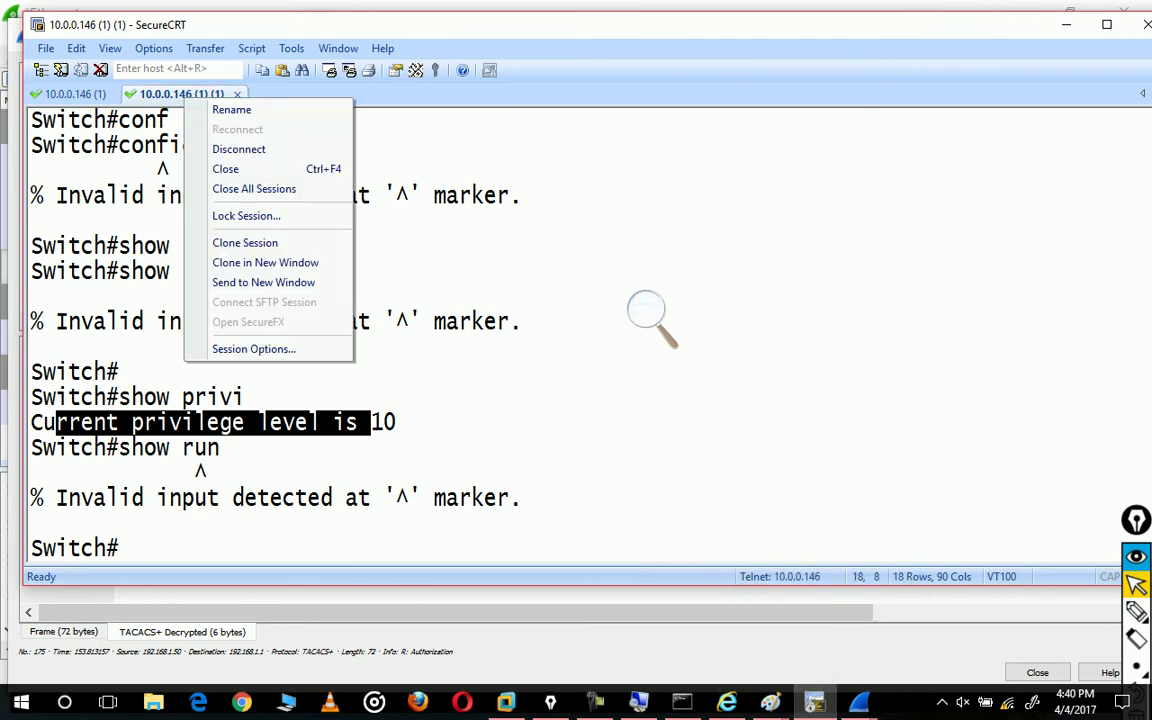
{"action": "left_click", "coordinate": [240, 242]}
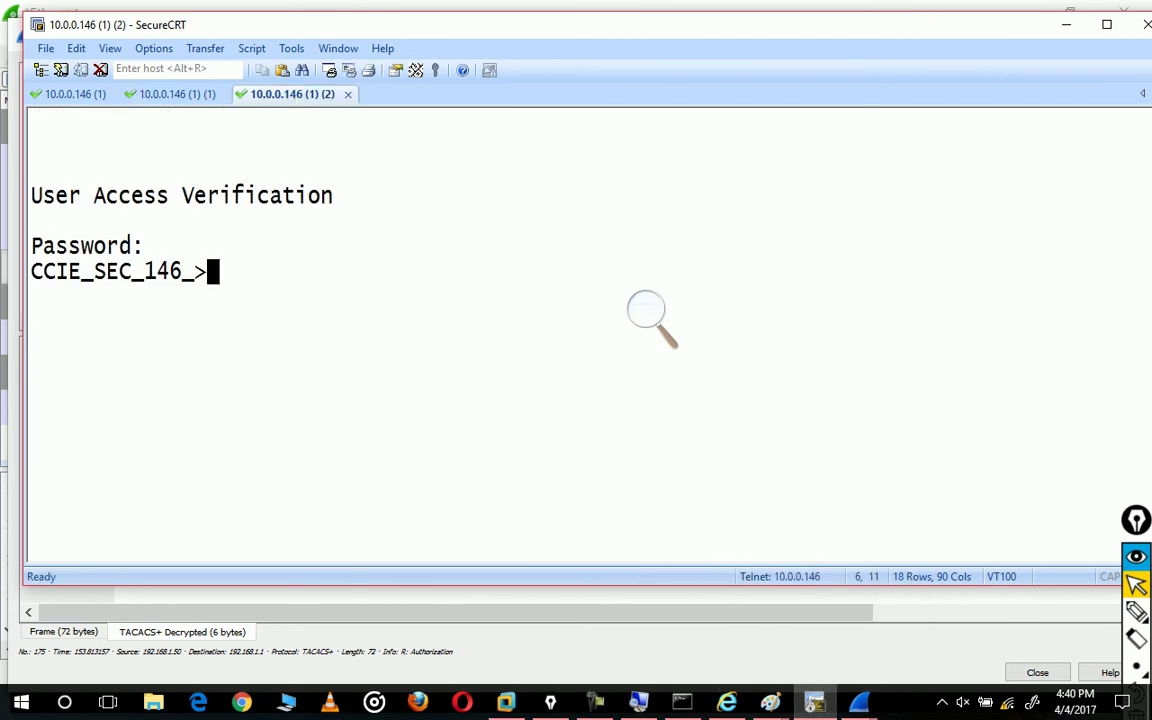
{"action": "type", "text": "no"}
{"action": "key", "text": "Return"}
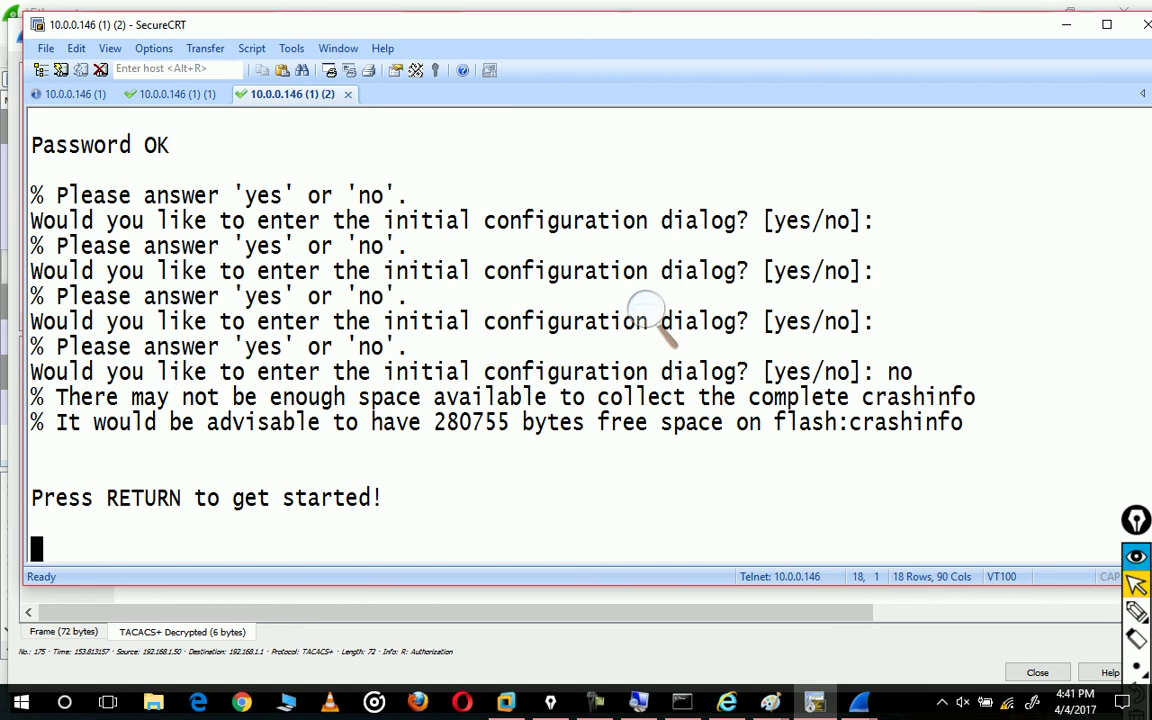
{"action": "key", "text": "Return"}
{"action": "key", "text": "Return"}
{"action": "key", "text": "Return"}
{"action": "key", "text": "Return"}
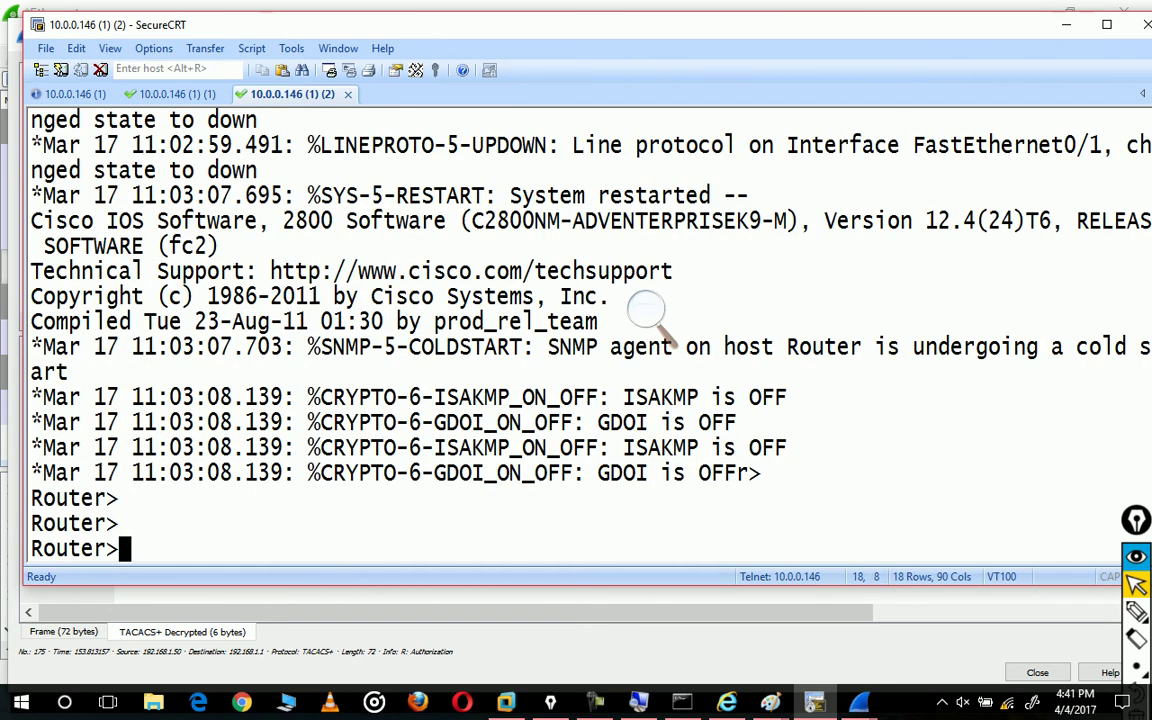
Check the router's privilege level in user mode and after enable, then disable back to level 1
{"action": "type", "text": "show priv"}
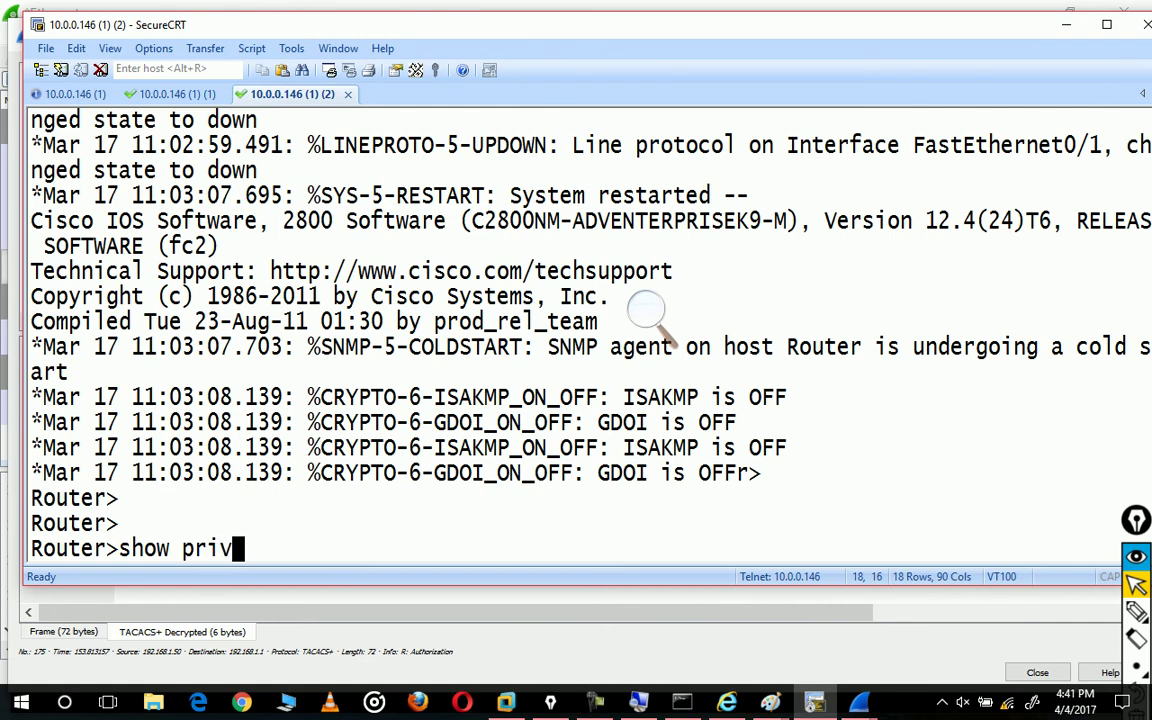
{"action": "key", "text": "Return"}
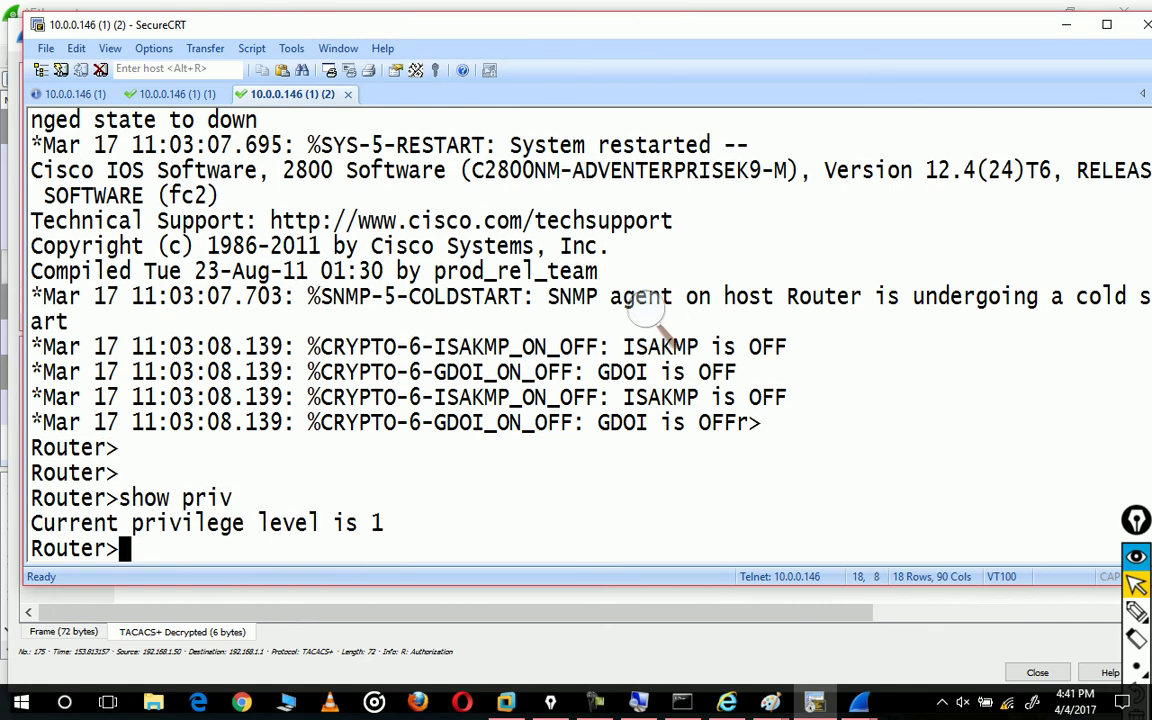
{"action": "type", "text": "d"}
{"action": "key", "text": "BackSpace"}
{"action": "type", "text": "eba"}
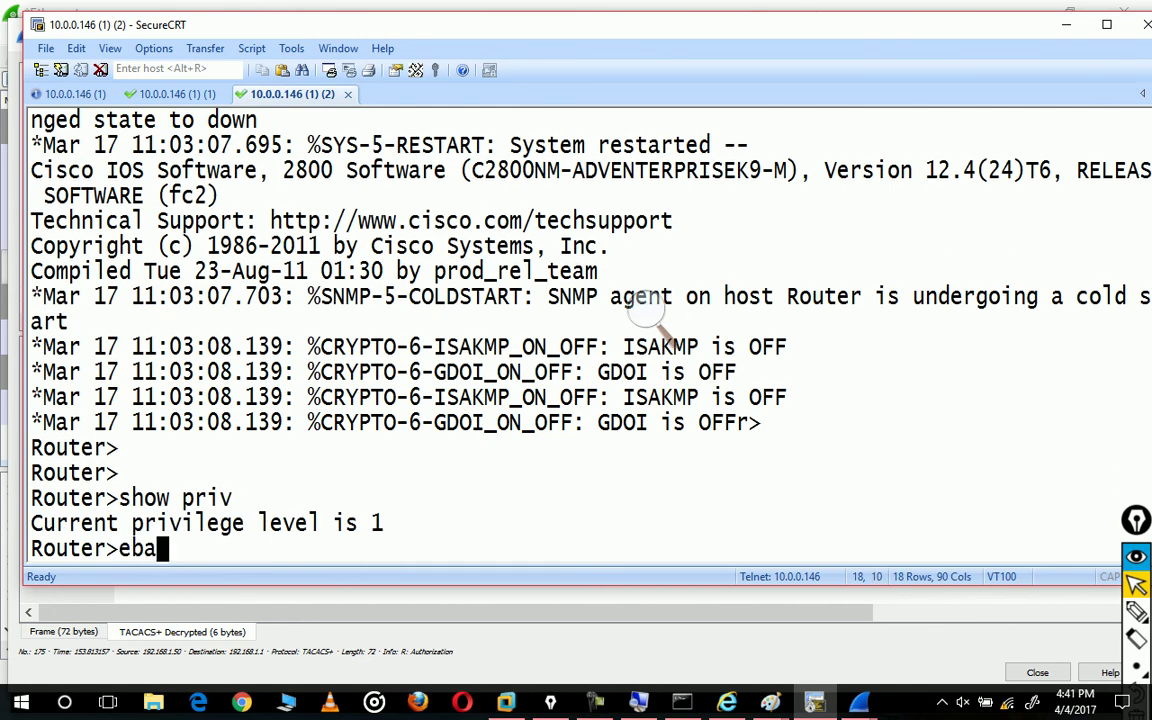
{"action": "key", "text": "Return"}
{"action": "type", "text": "ena"}
{"action": "key", "text": "Return"}
{"action": "type", "text": "show privi"}
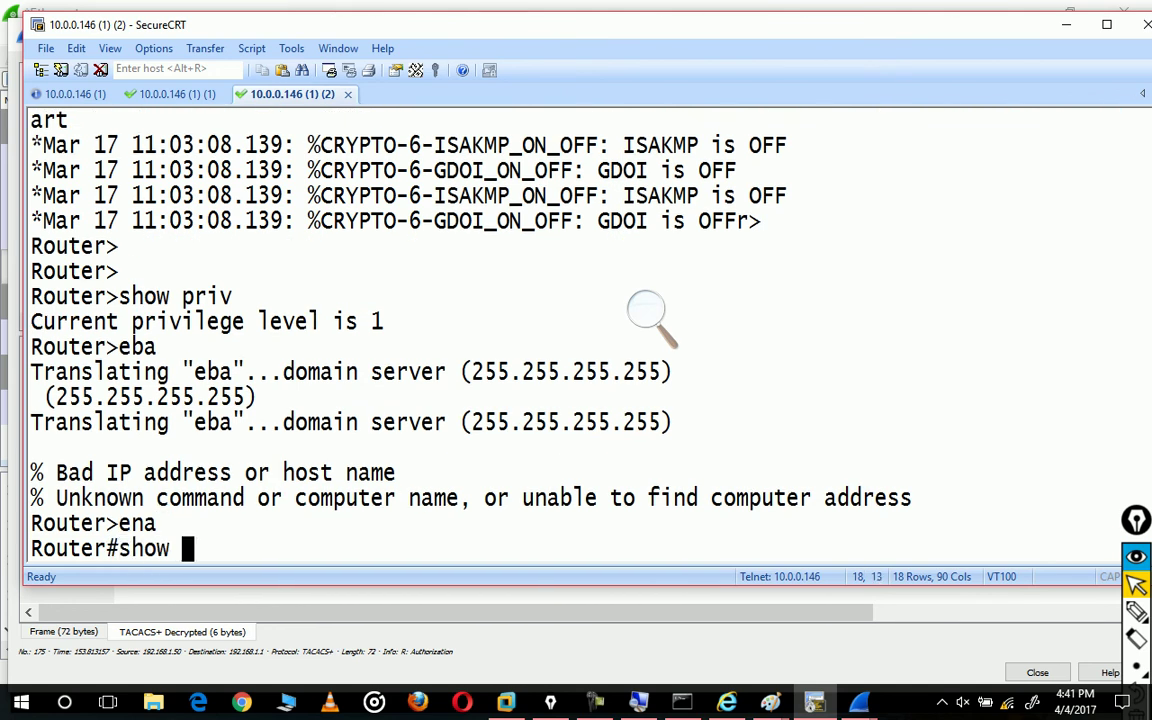
{"action": "key", "text": "Return"}
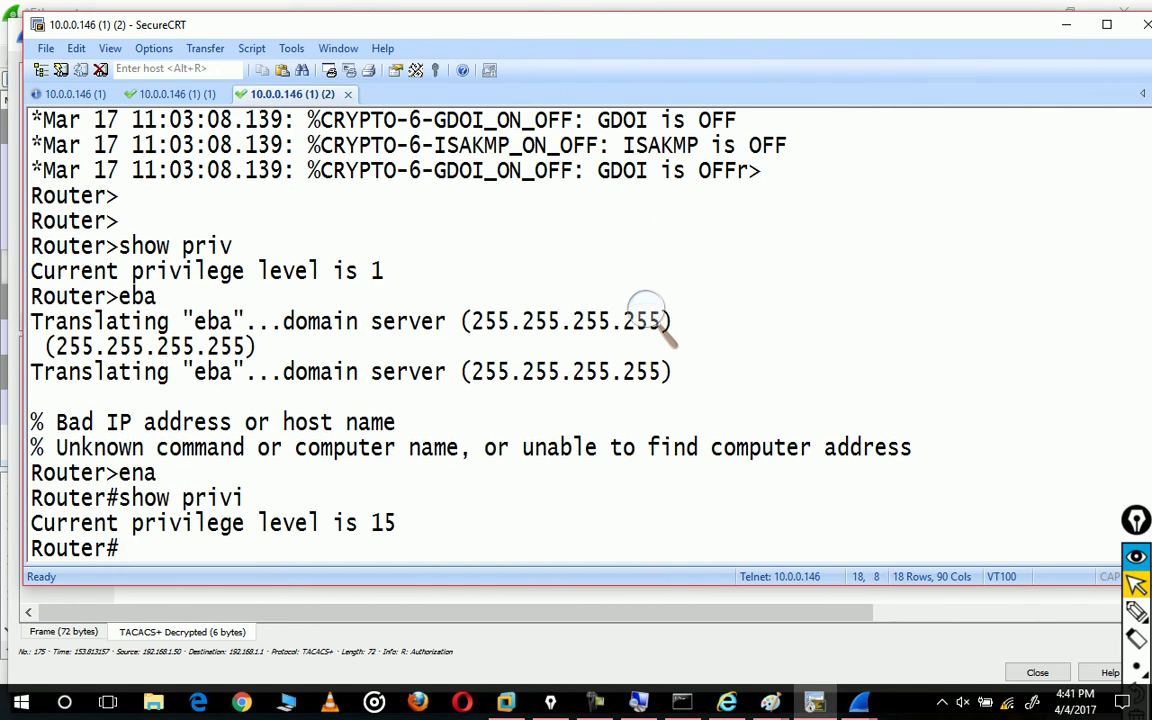
{"action": "type", "text": "disable"}
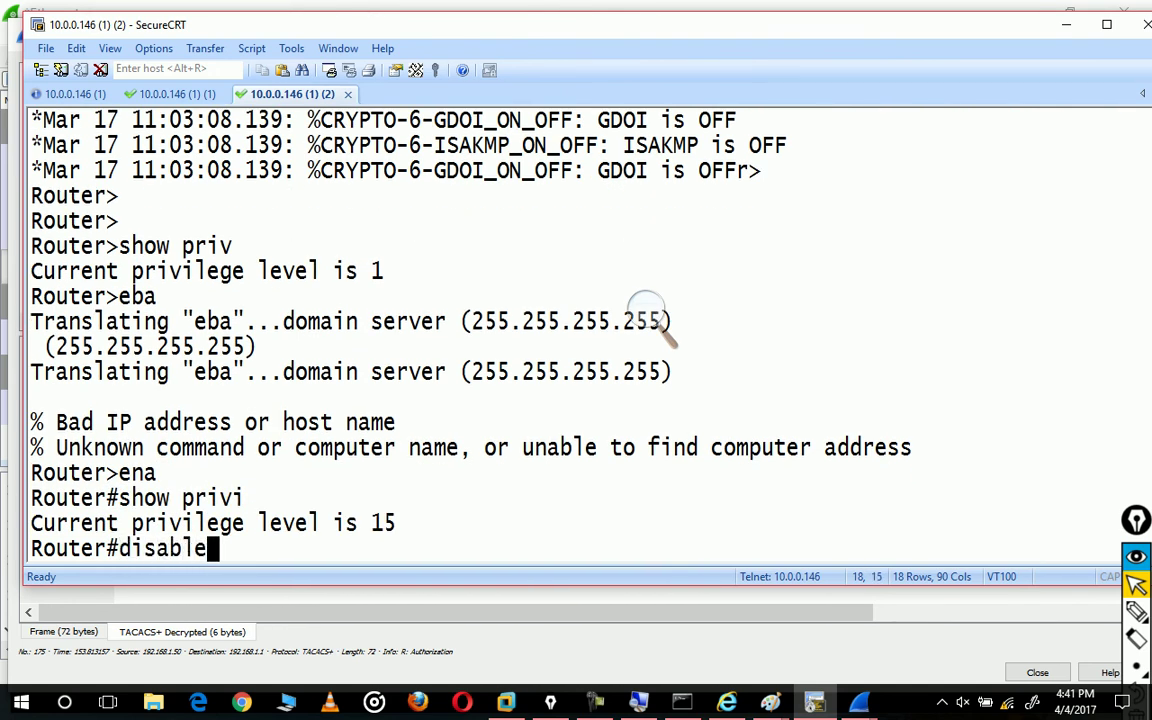
{"action": "key", "text": "Return"}
Run show ip int brief successfully at level 1, while show run is refused
{"action": "type", "text": "show ip int br"}
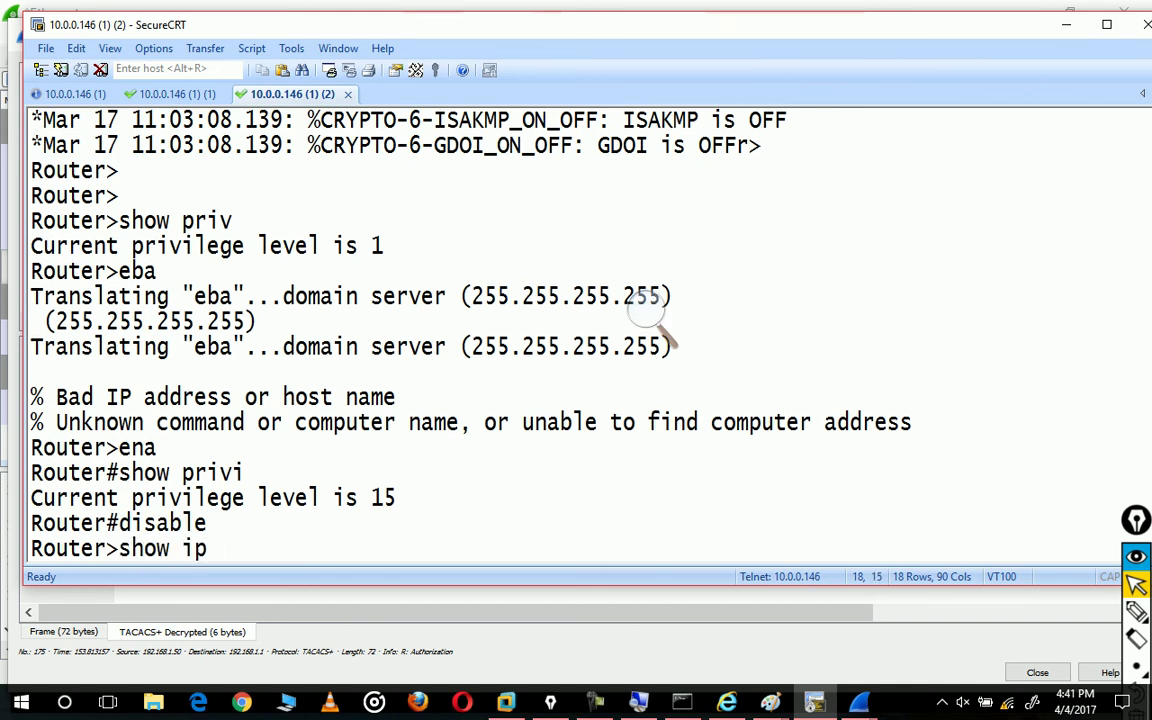
{"action": "key", "text": "Tab"}
{"action": "key", "text": "Return"}
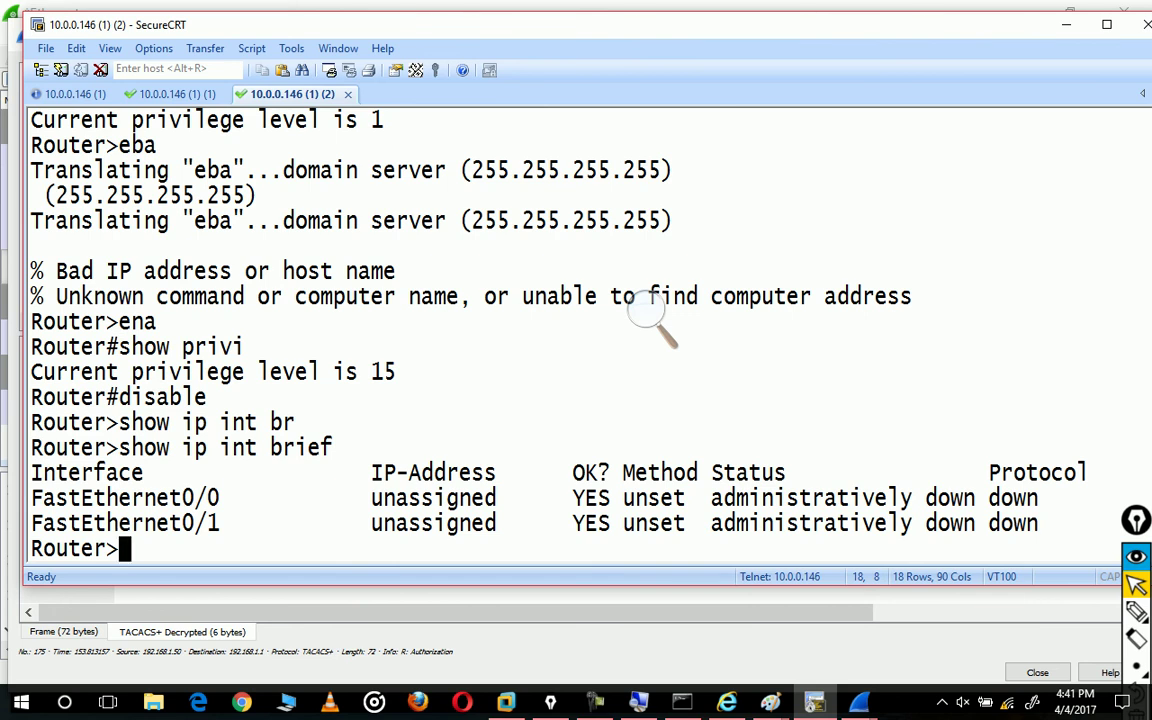
{"action": "type", "text": "show run"}
{"action": "key", "text": "Return"}
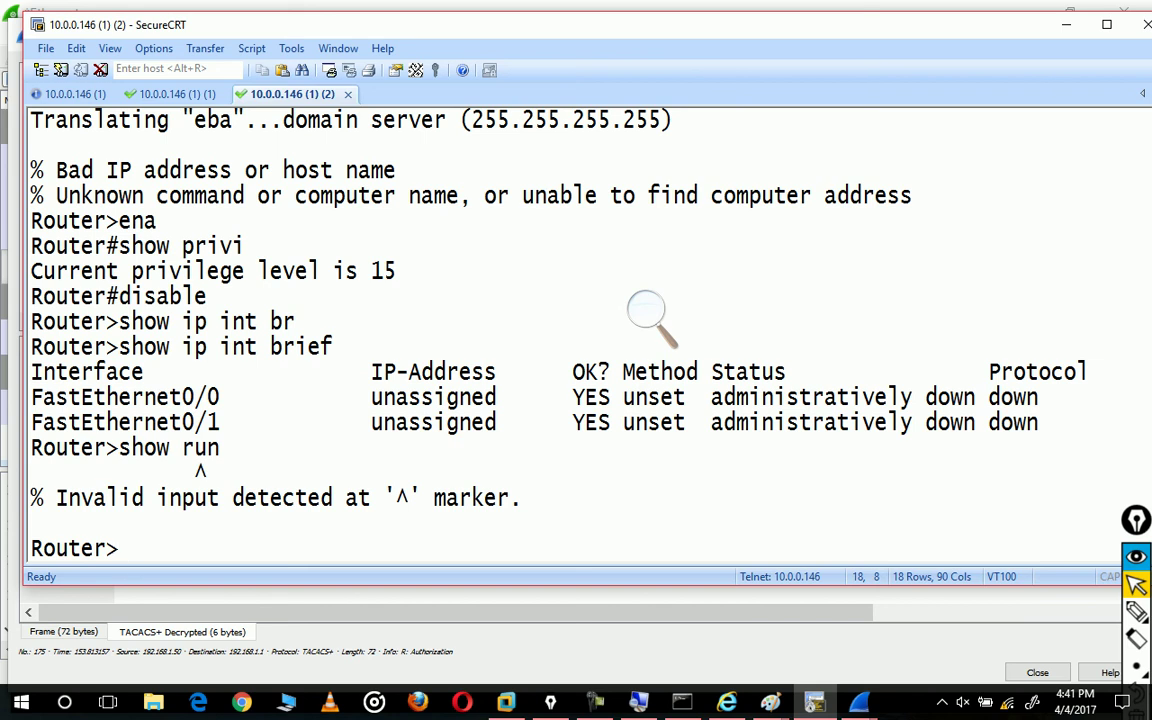
Re-enable and display the router's running configuration
{"action": "type", "text": "ena"}
{"action": "key", "text": "Return"}
{"action": "type", "text": "show run"}
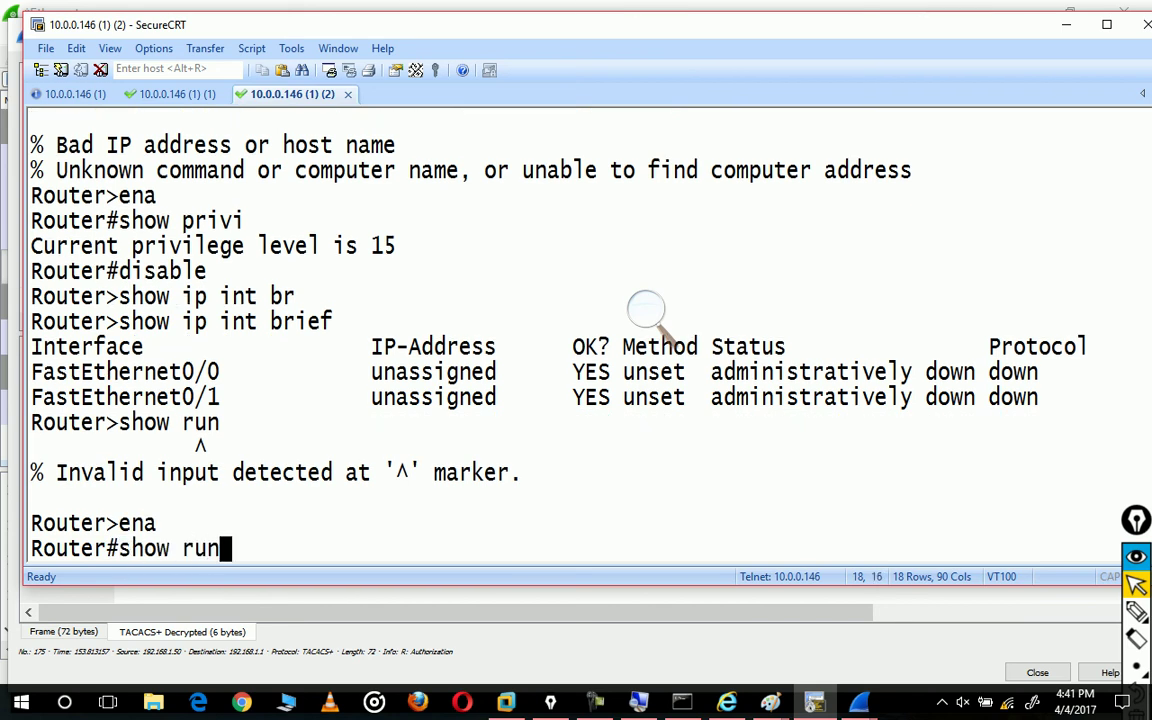
{"action": "key", "text": "Tab"}
{"action": "key", "text": "Return"}
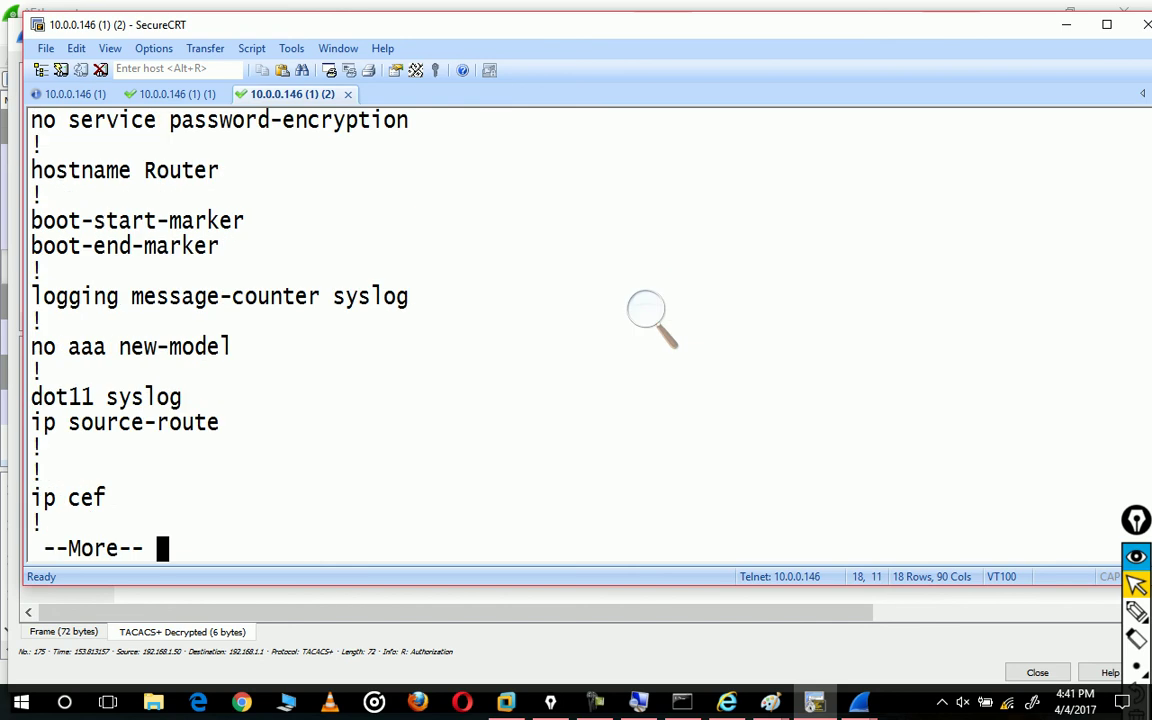
{"action": "type", "text": "qshow privi"}
Confirm the router's privilege level, then run show run on the switch session
{"action": "key", "text": "Return"}
{"action": "key", "text": "alt+2"}
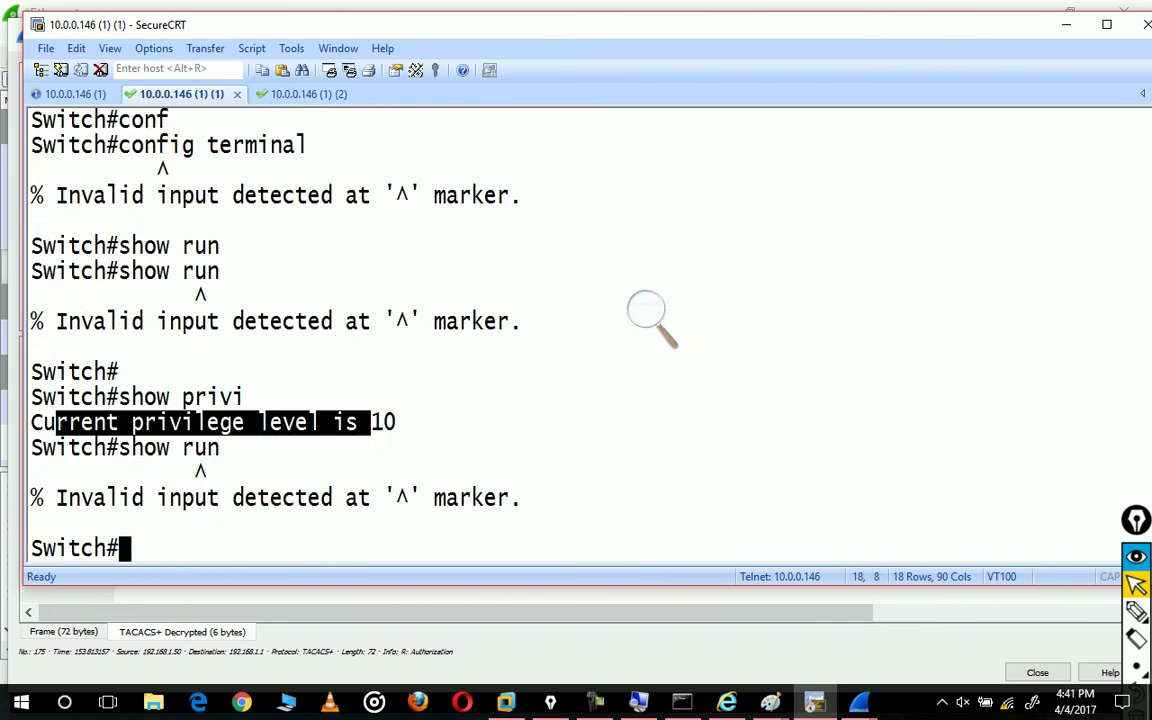
{"action": "key", "text": "alt+1"}
{"action": "key", "text": "alt+2"}
{"action": "key", "text": "Return"}
{"action": "type", "text": "show run"}
{"action": "key", "text": "Return"}
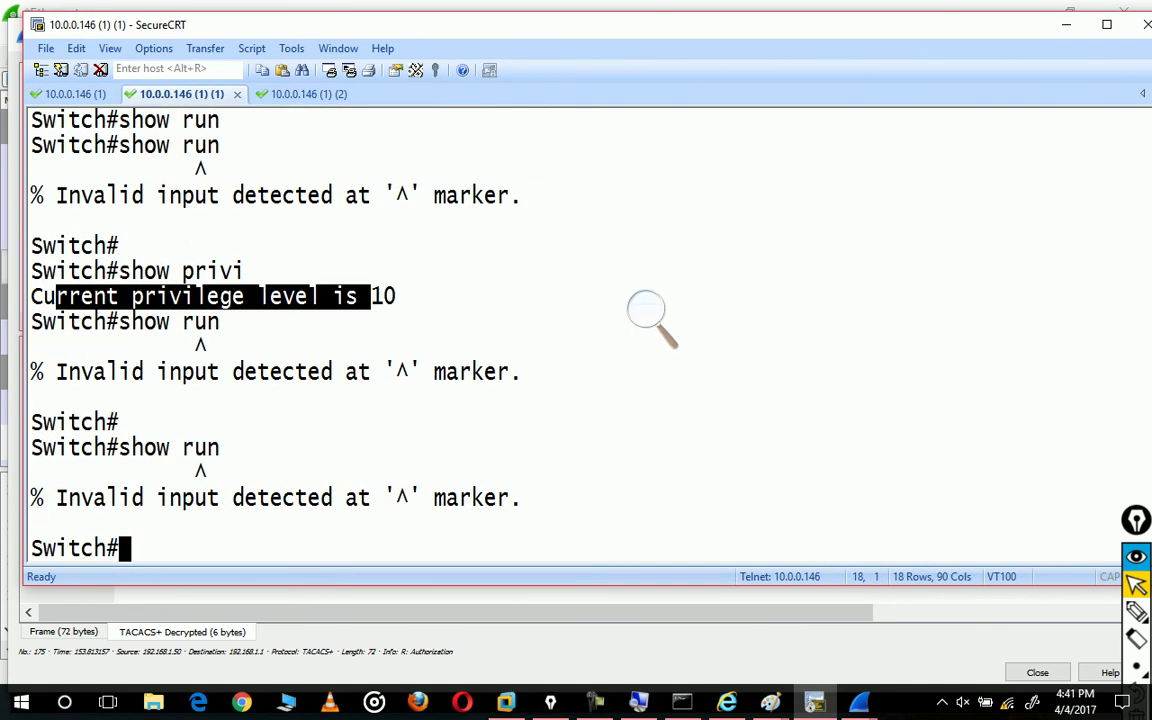
Check the TACACS debug output and the switch's privilege level 10, then bring up the third Paint diagram
{"action": "key", "text": "alt+1"}
{"action": "key", "text": "Return"}
{"action": "key", "text": "Return"}
{"action": "key", "text": "Return"}
{"action": "key", "text": "Return"}
{"action": "key", "text": "Return"}
{"action": "key", "text": "Return"}
{"action": "key", "text": "Return"}
{"action": "key", "text": "Return"}
{"action": "key", "text": "Return"}
{"action": "key", "text": "Return"}
{"action": "key", "text": "Return"}
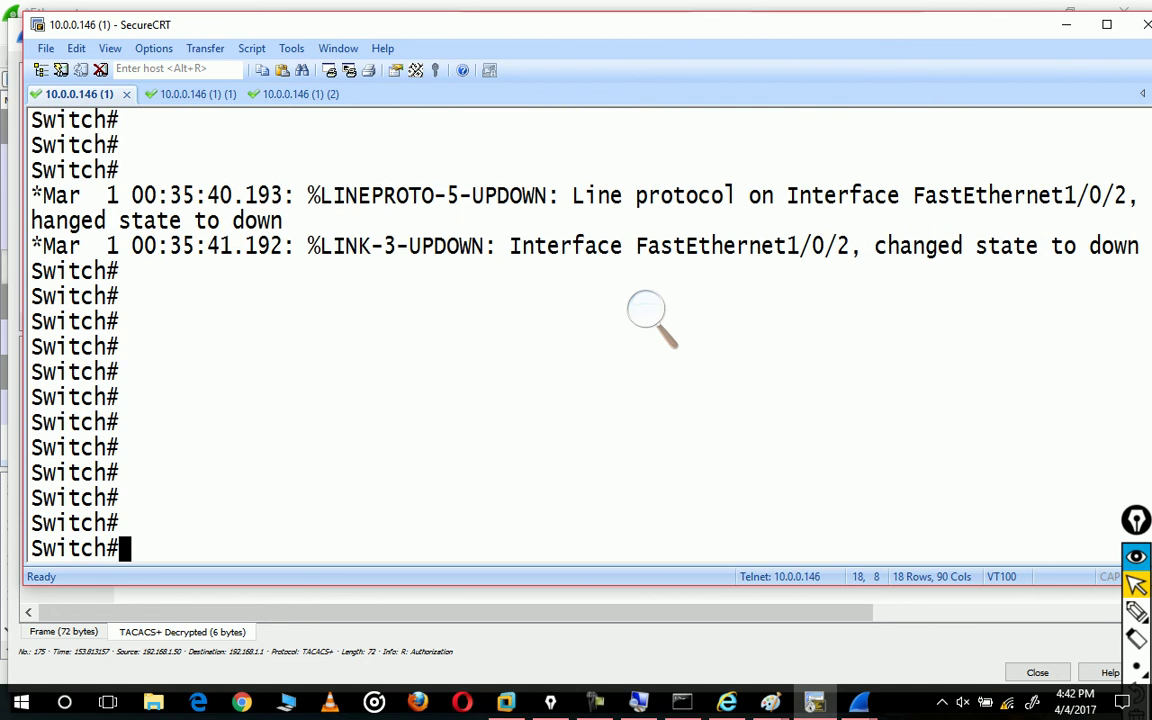
{"action": "key", "text": "alt+2"}
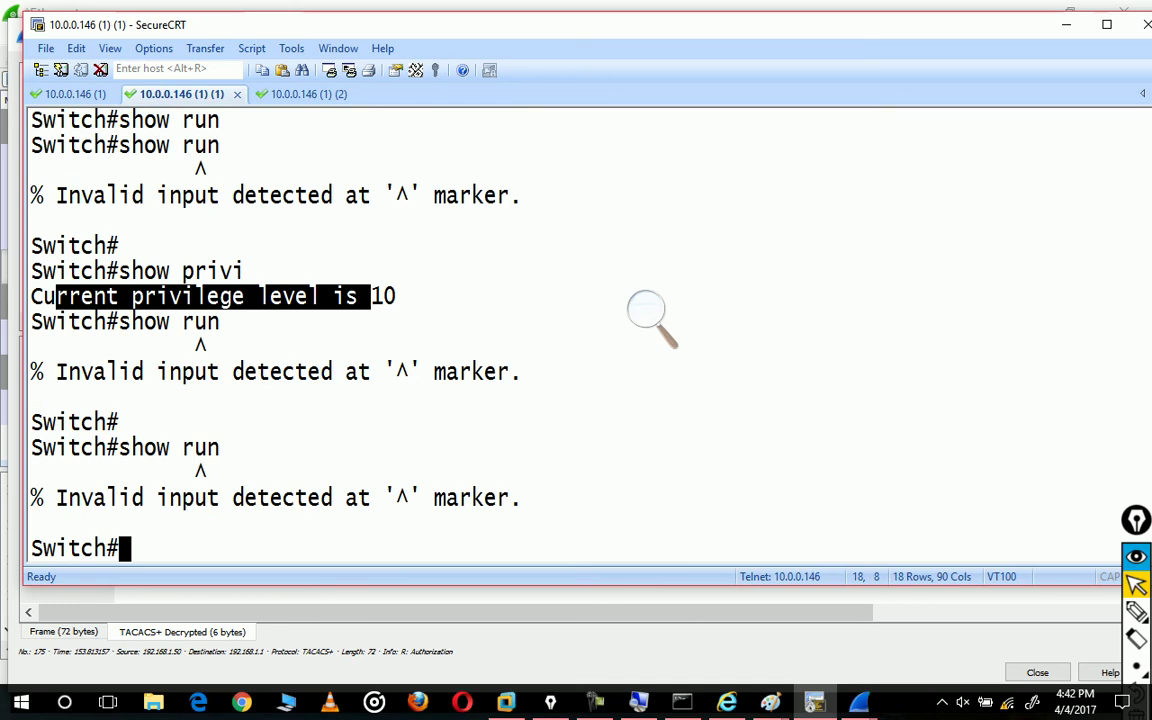
{"action": "type", "text": "show privi"}
{"action": "key", "text": "Return"}
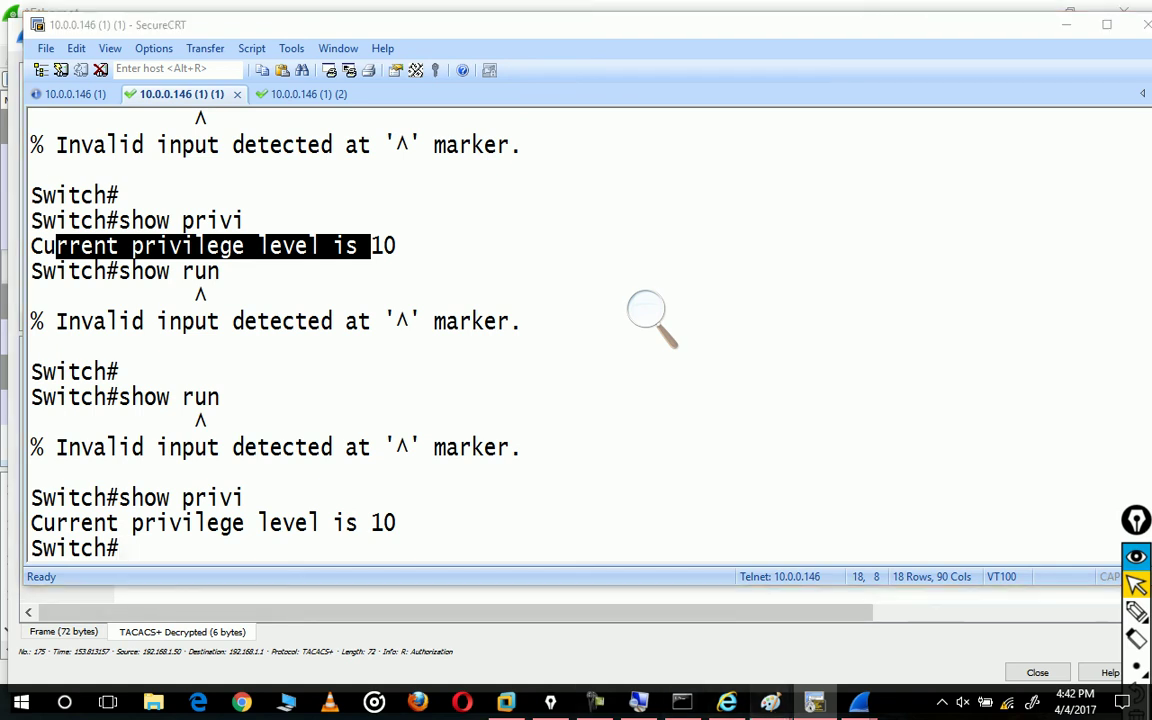
{"action": "left_click", "coordinate": [770, 703]}
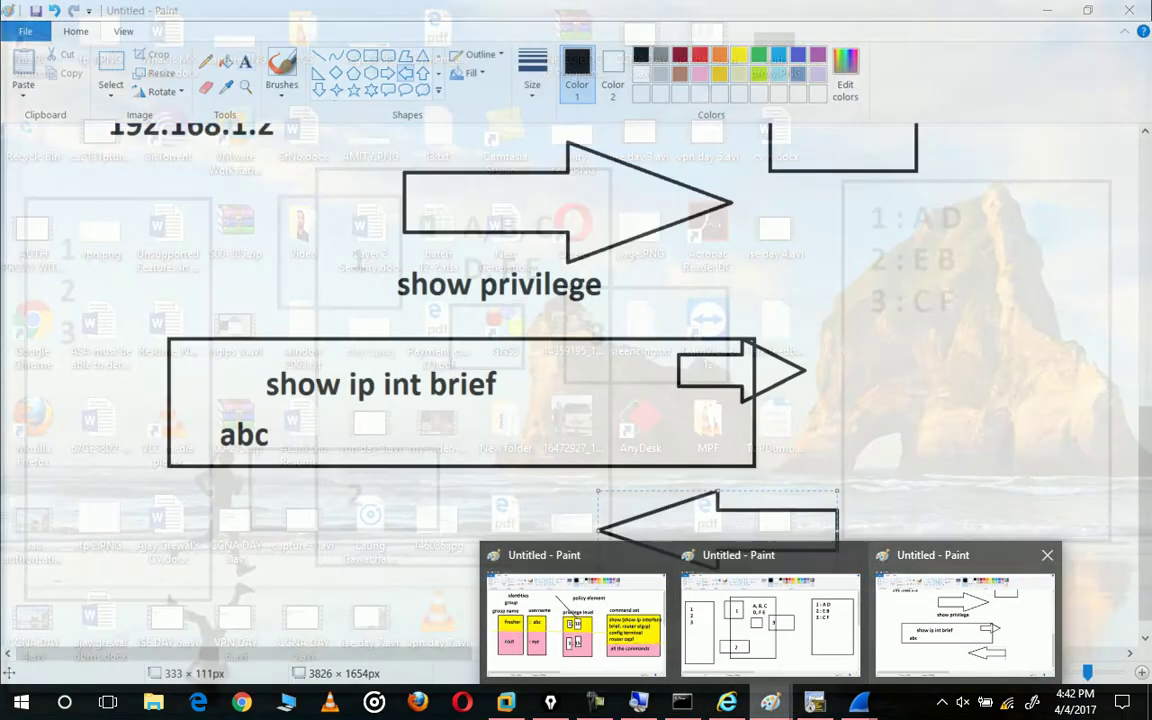
{"action": "left_click", "coordinate": [964, 622]}
Add a two-line text label '10' / 'show run : 15' above the show privilege label
{"action": "left_click", "coordinate": [245, 61]}
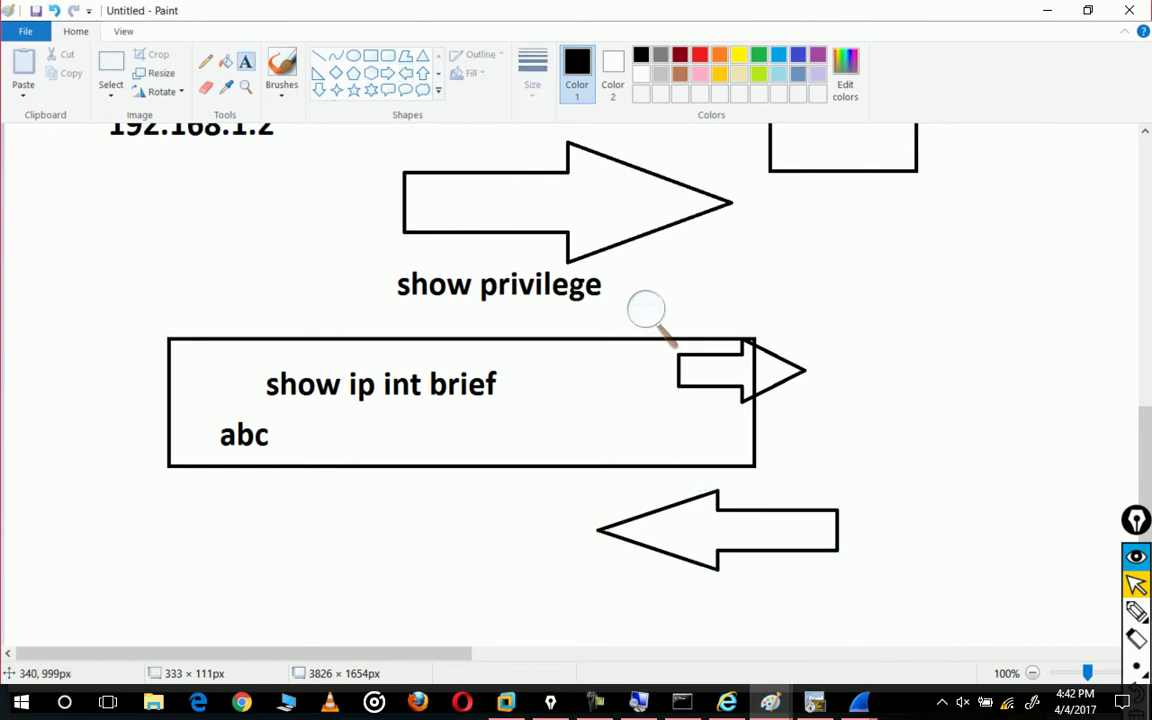
{"action": "left_click", "coordinate": [247, 177]}
{"action": "type", "text": "10"}
{"action": "key", "text": "Return"}
{"action": "type", "text": "show "}
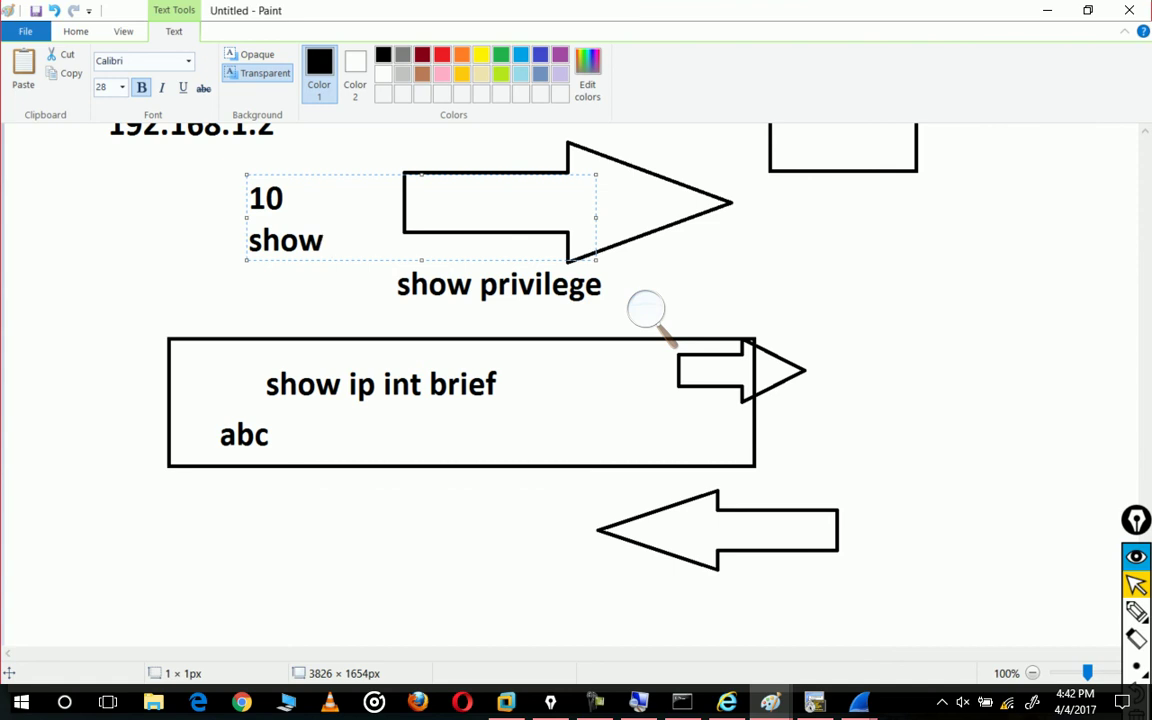
{"action": "type", "text": "run : 15"}
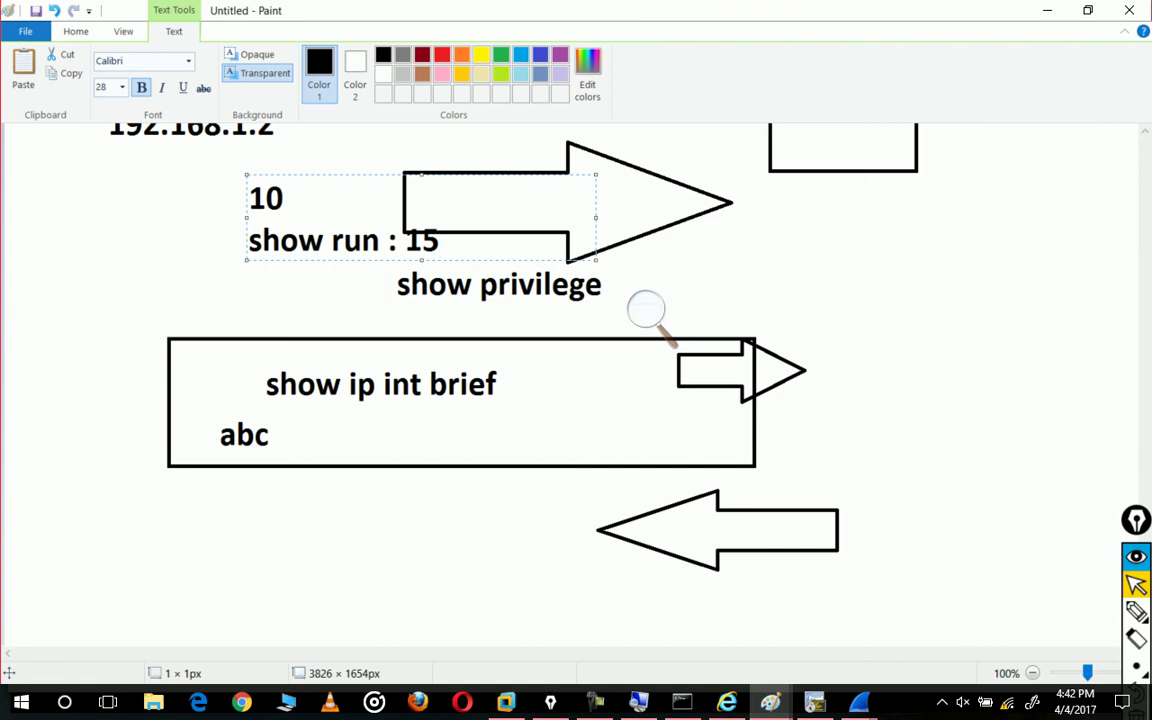
Highlight the switch's rejected show run at level 10 against the router's level 15 output
{"action": "key", "text": "alt+Tab"}
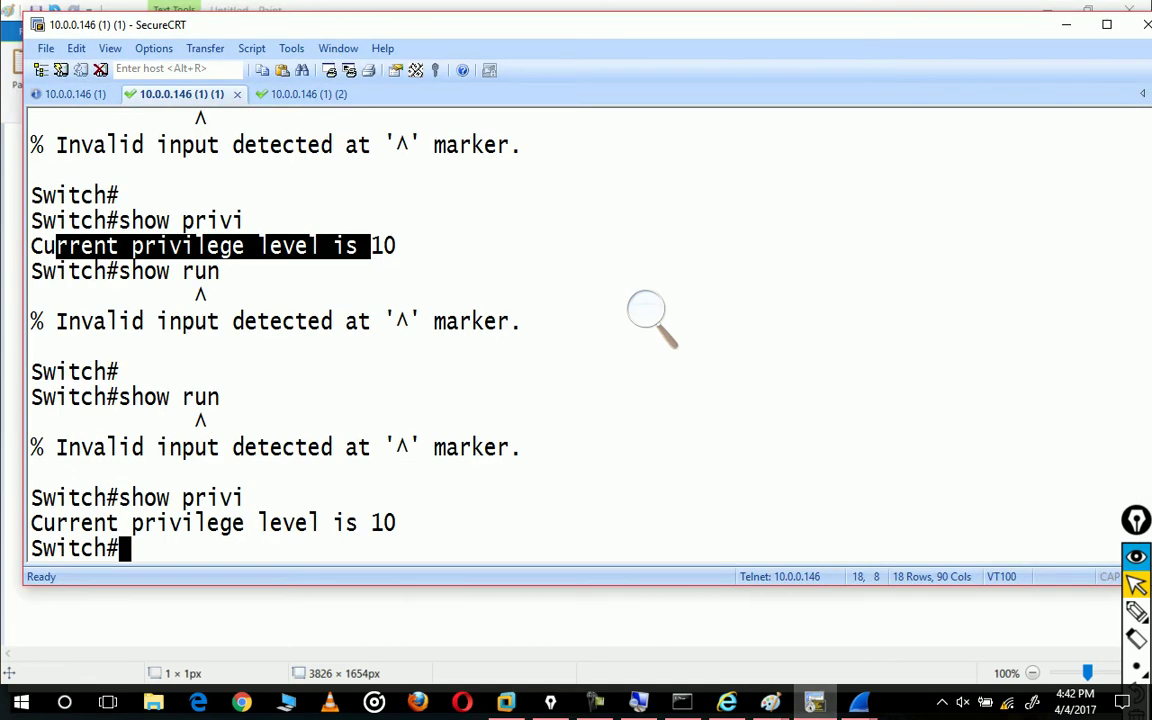
{"action": "left_click_drag", "start_coordinate": [131, 271], "coordinate": [219, 271]}
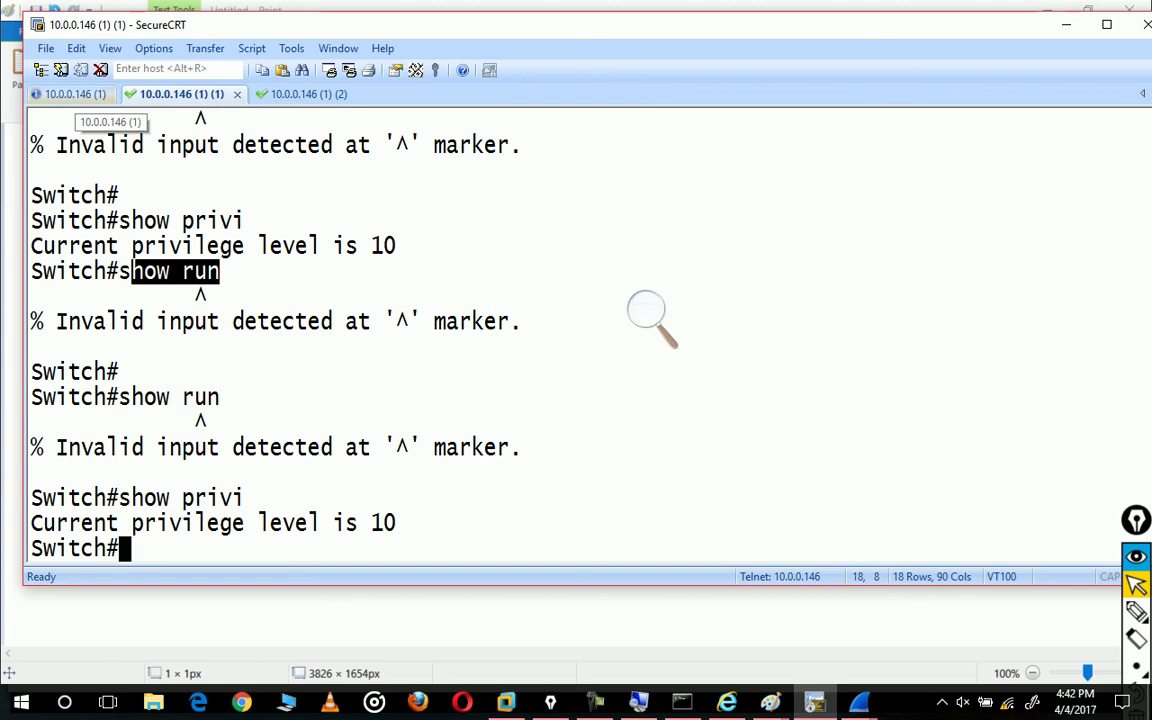
{"action": "left_click_drag", "start_coordinate": [66, 321], "coordinate": [521, 321]}
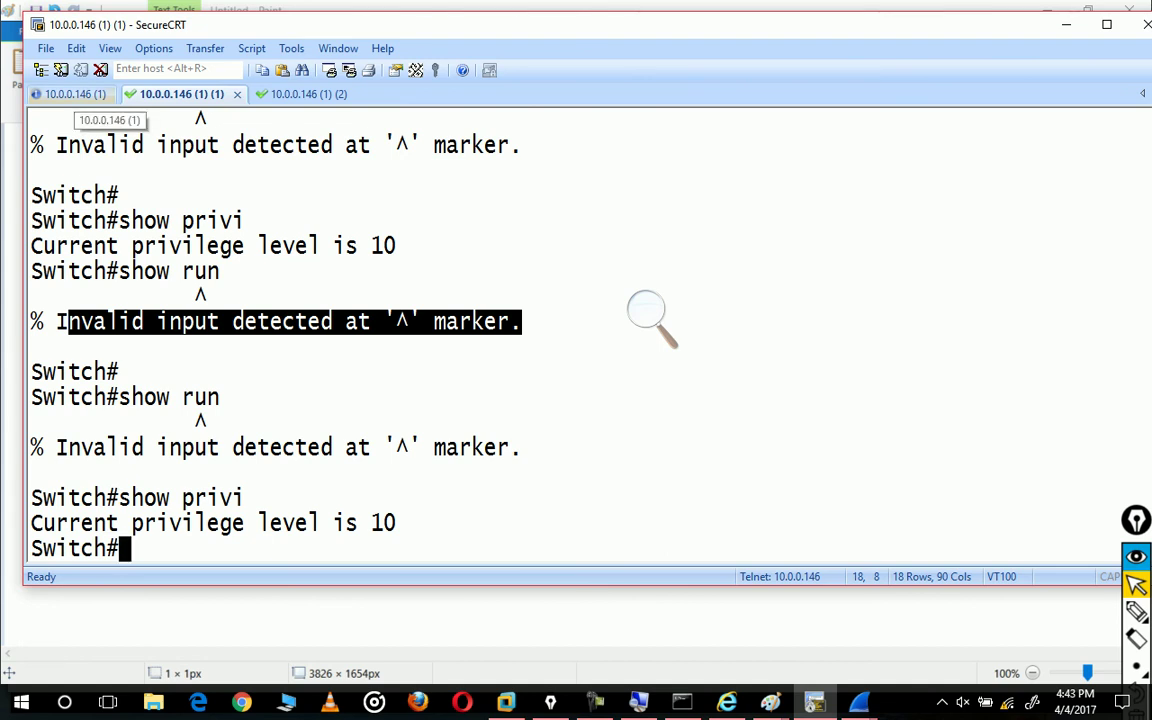
{"action": "left_click_drag", "start_coordinate": [119, 271], "coordinate": [219, 271]}
{"action": "key", "text": "ctrl+Tab"}
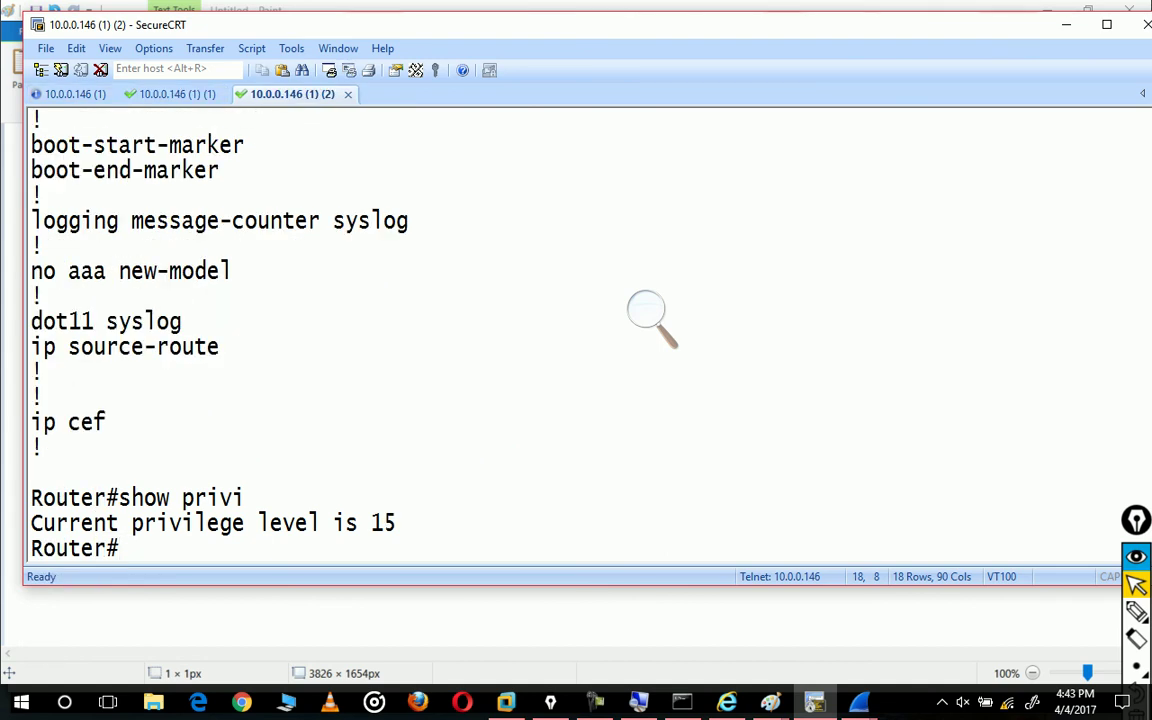
{"action": "left_click_drag", "start_coordinate": [31, 523], "coordinate": [396, 523]}
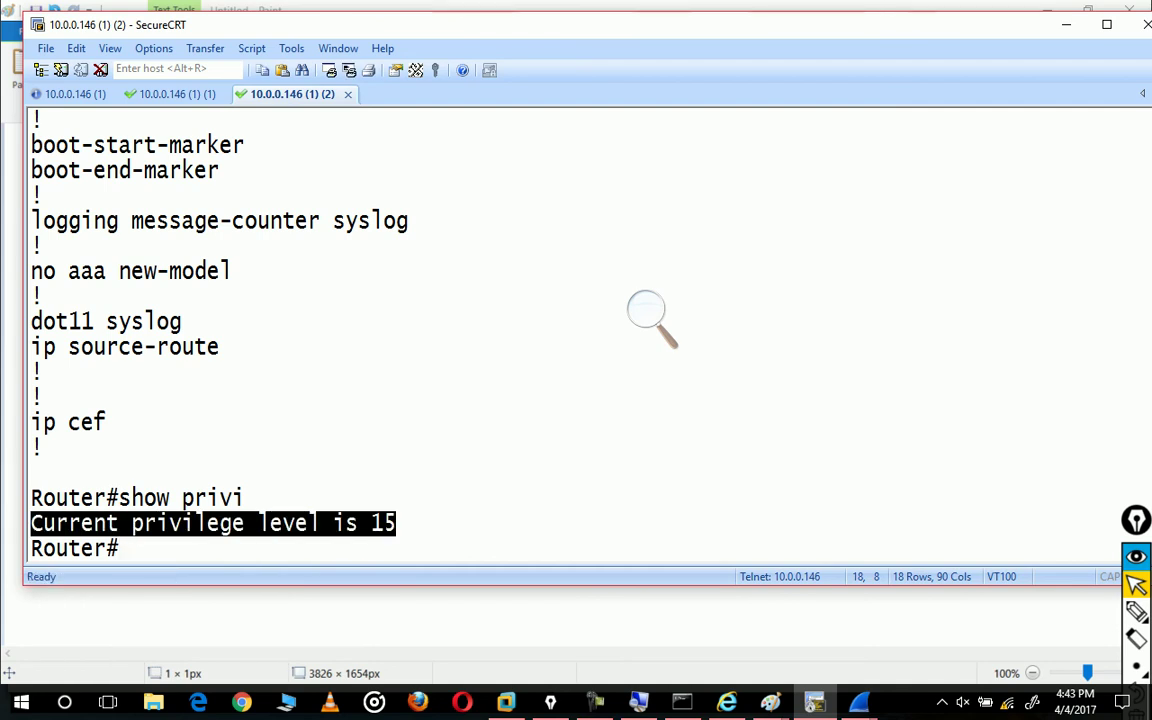
{"action": "key", "text": "ctrl+Tab"}
{"action": "left_click_drag", "start_coordinate": [219, 271], "coordinate": [107, 246]}
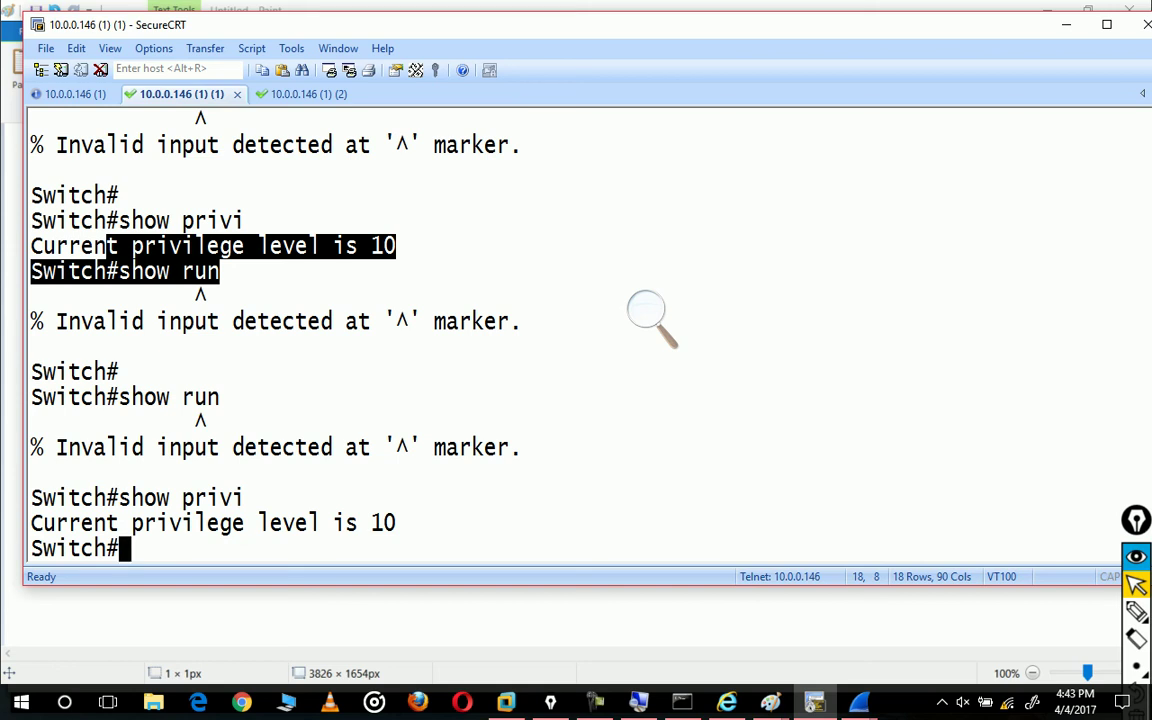
Add the '15' and '2 , 14' annotations at the upper right of the diagram
{"action": "key", "text": "alt+Tab"}
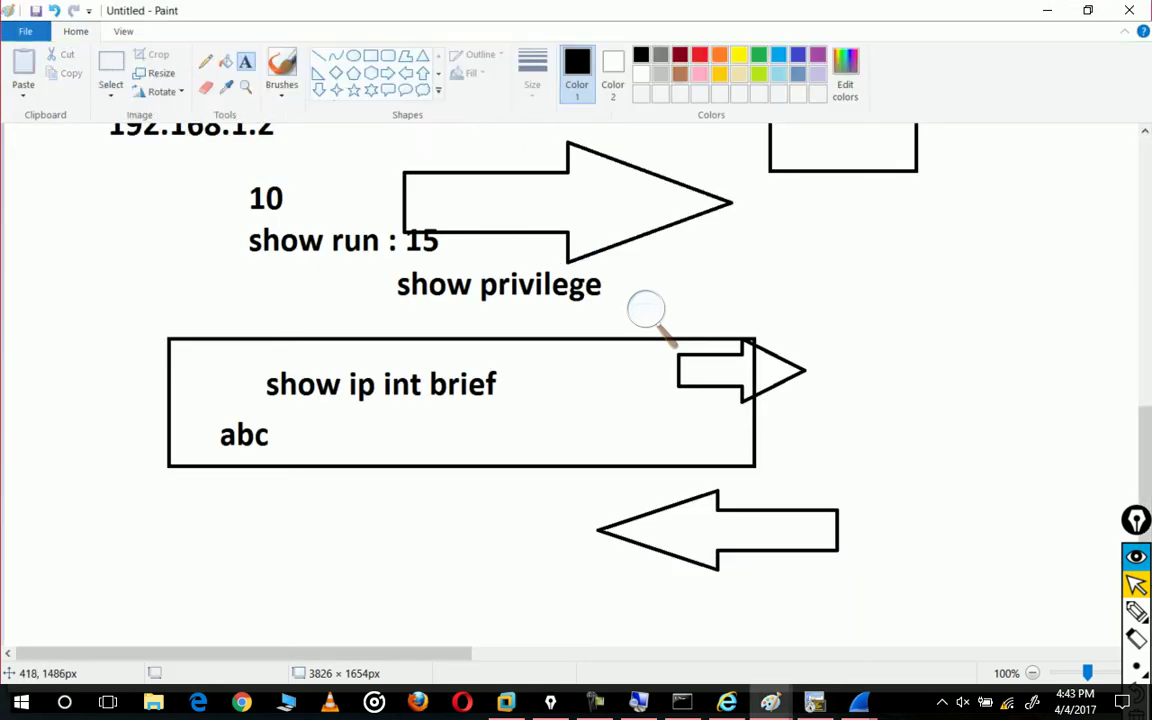
{"action": "type", "text": "15"}
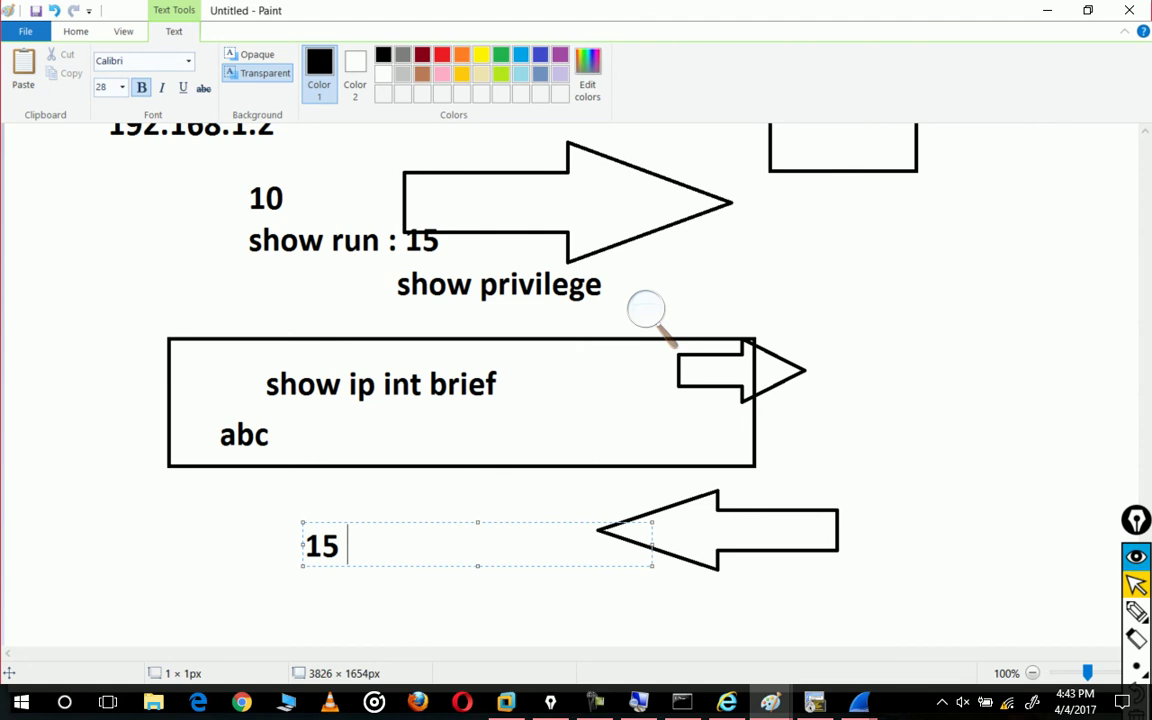
{"action": "left_click", "coordinate": [849, 240]}
{"action": "type", "text": "2 , 14"}
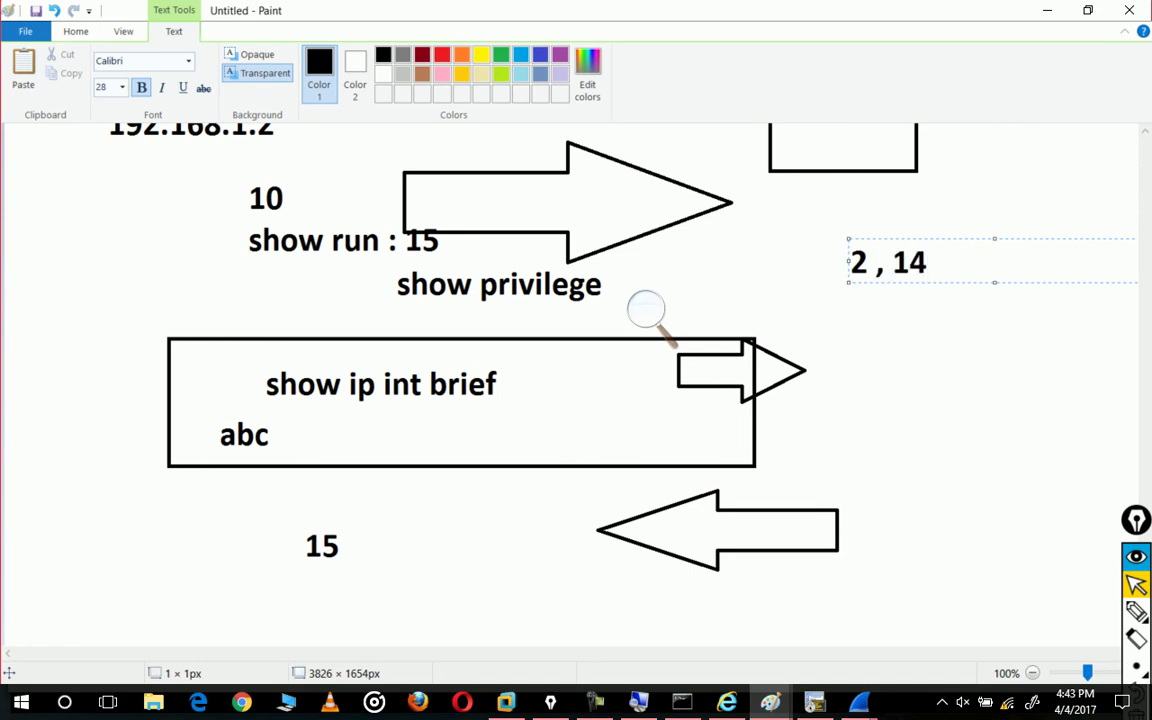
{"action": "left_click", "coordinate": [730, 280]}
Add a '1 , 15' note with 'show + show run' beneath it and box the 15
{"action": "left_click", "coordinate": [809, 313]}
{"action": "type", "text": "1 , 15"}
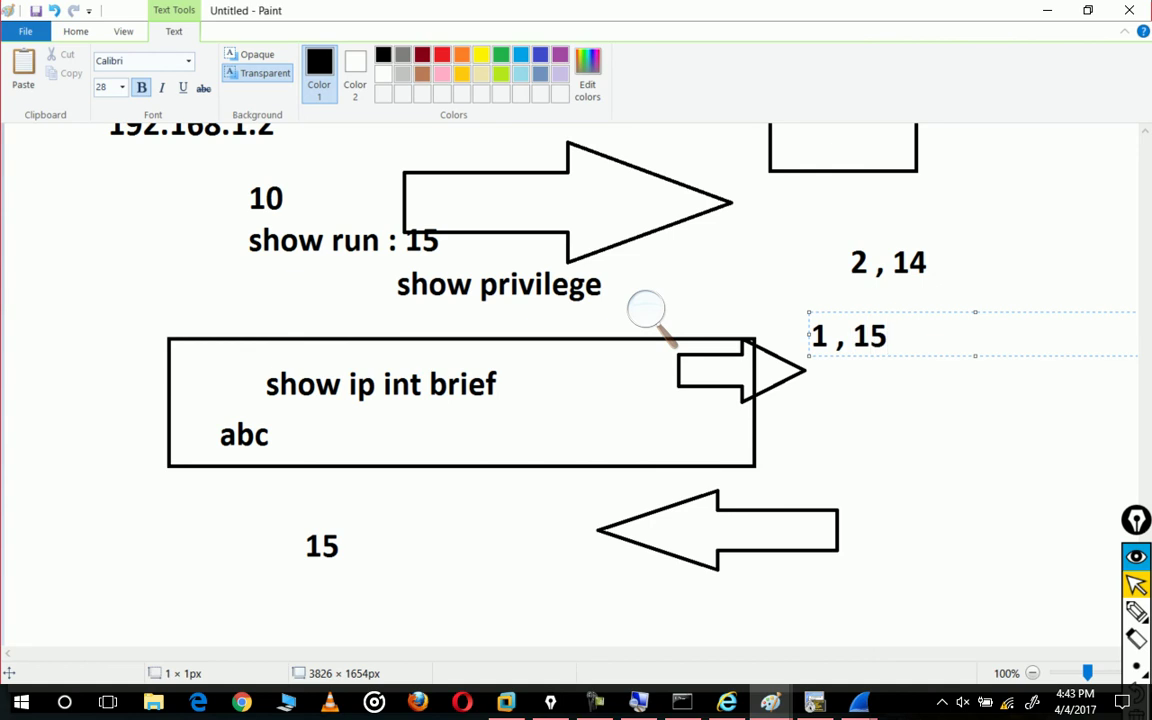
{"action": "key", "text": "Return"}
{"action": "type", "text": "sho"}
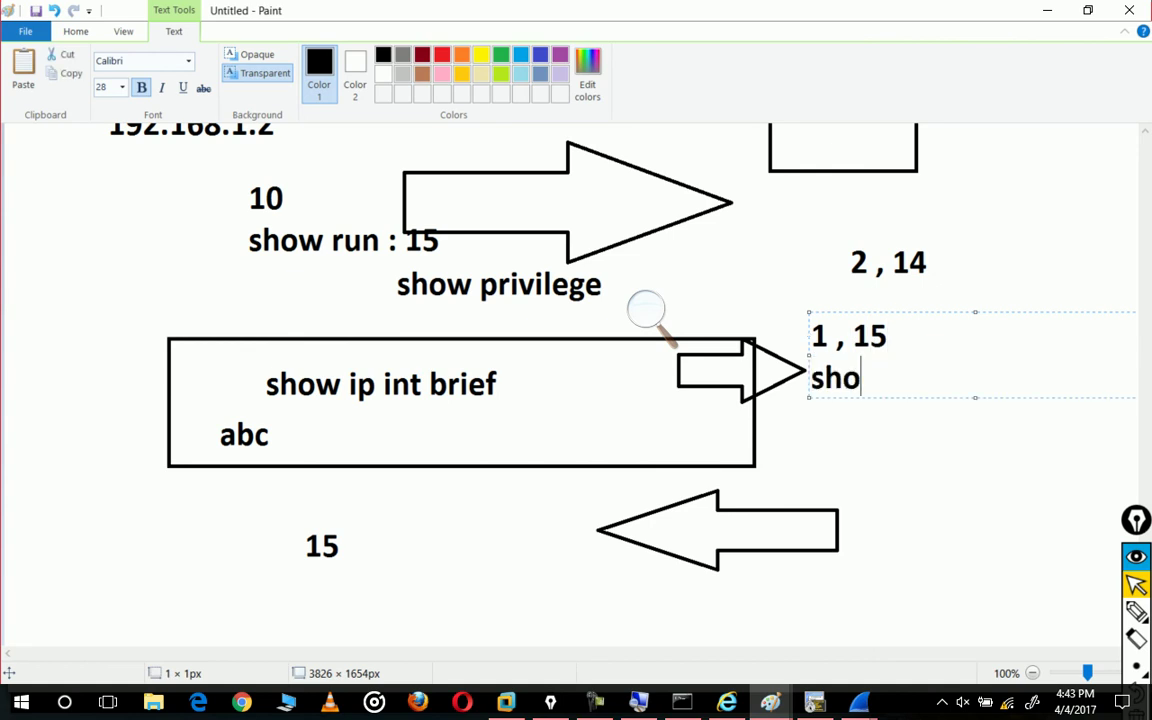
{"action": "type", "text": "w + show run"}
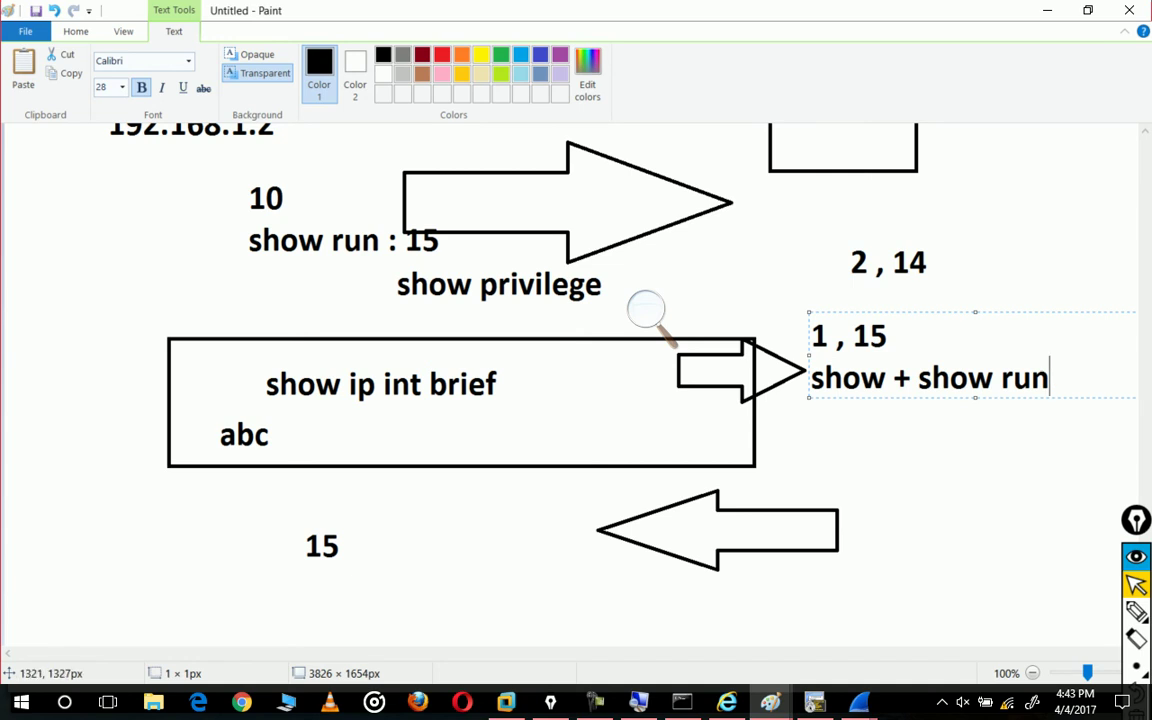
{"action": "left_click", "coordinate": [646, 310]}
{"action": "left_click_drag", "start_coordinate": [846, 312], "coordinate": [913, 361]}
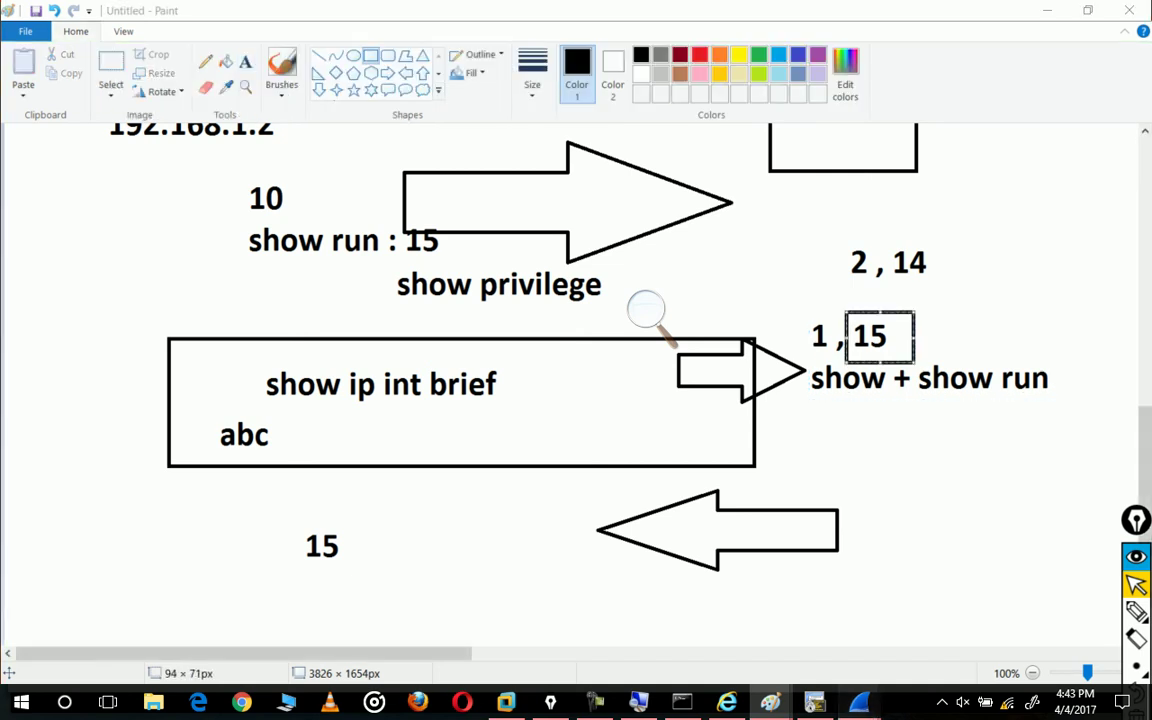
{"action": "mouse_move", "coordinate": [859, 703]}
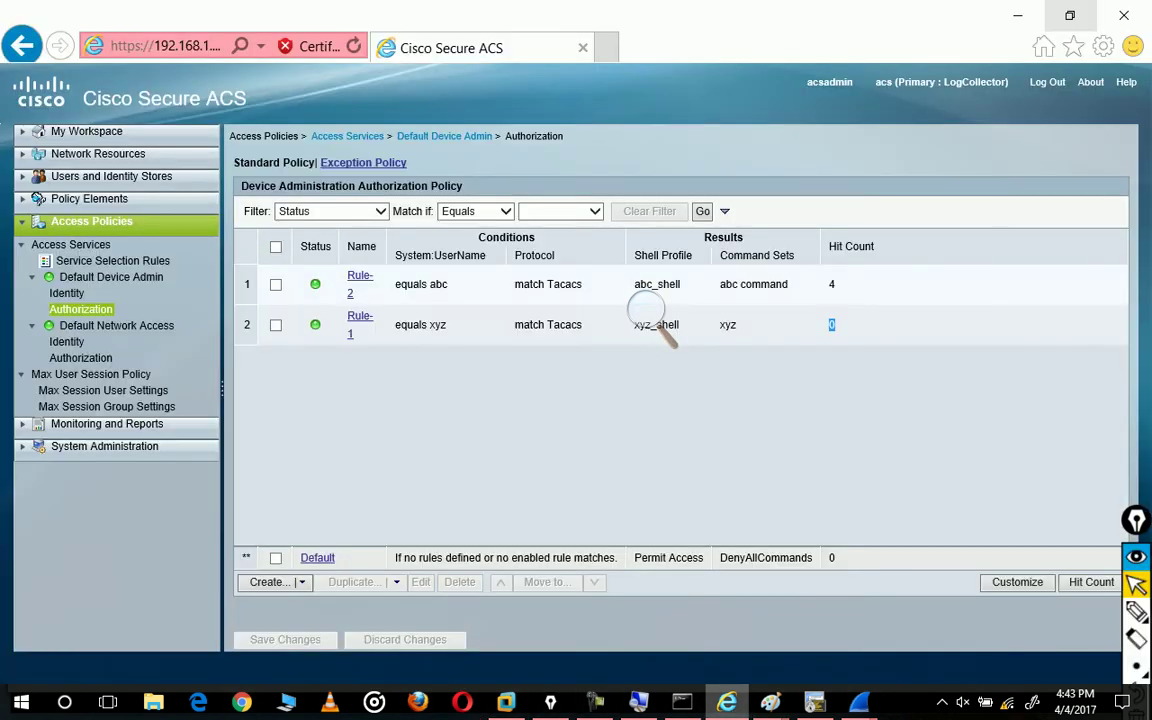
Set the abc_shell shell profile's default and maximum privilege values to 15
{"action": "left_click", "coordinate": [726, 703]}
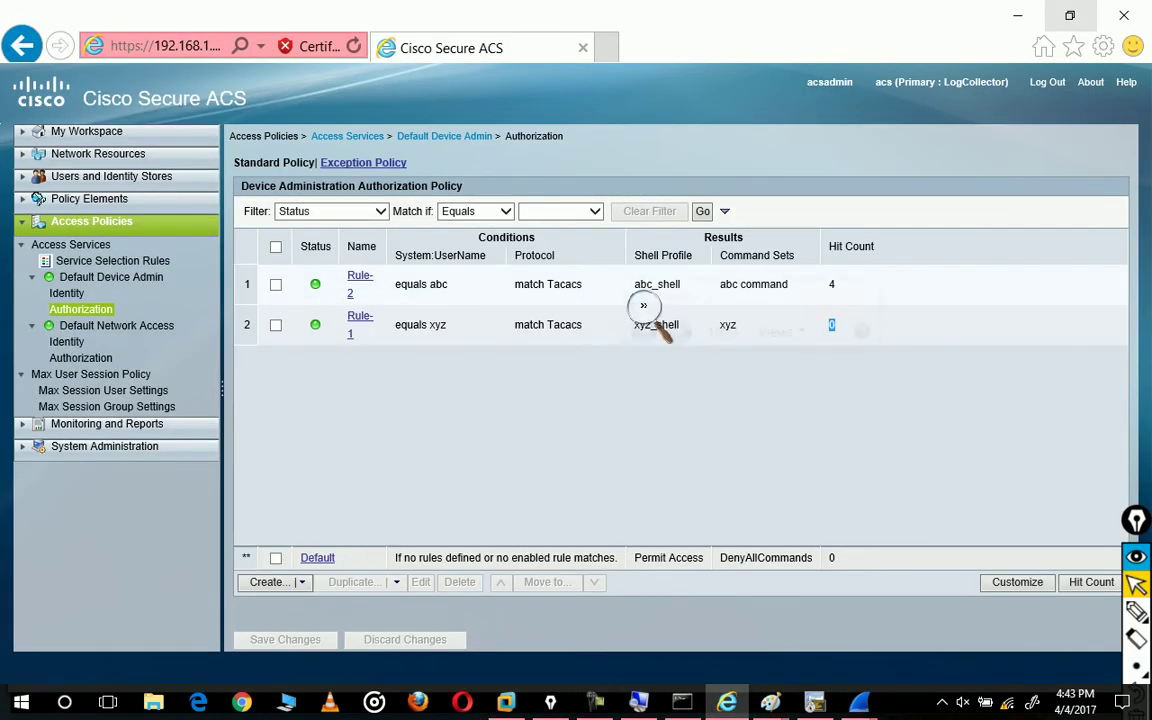
{"action": "key", "text": "super+plus"}
{"action": "left_click", "coordinate": [224, 213]}
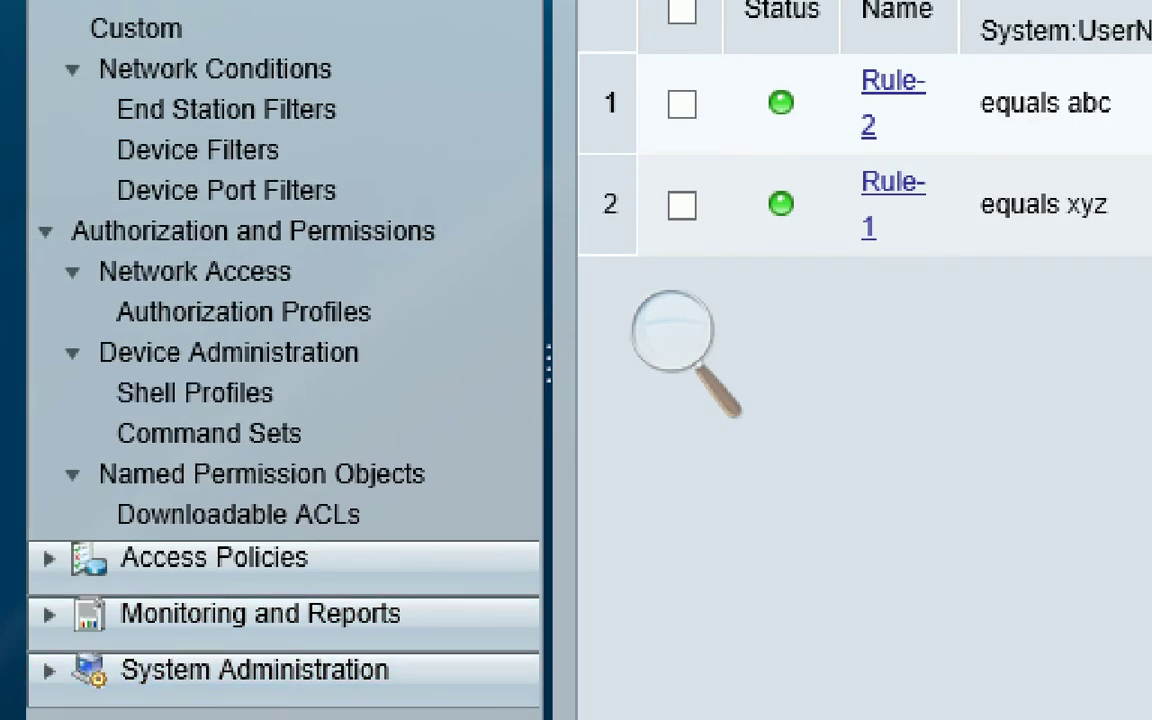
{"action": "left_click", "coordinate": [195, 393]}
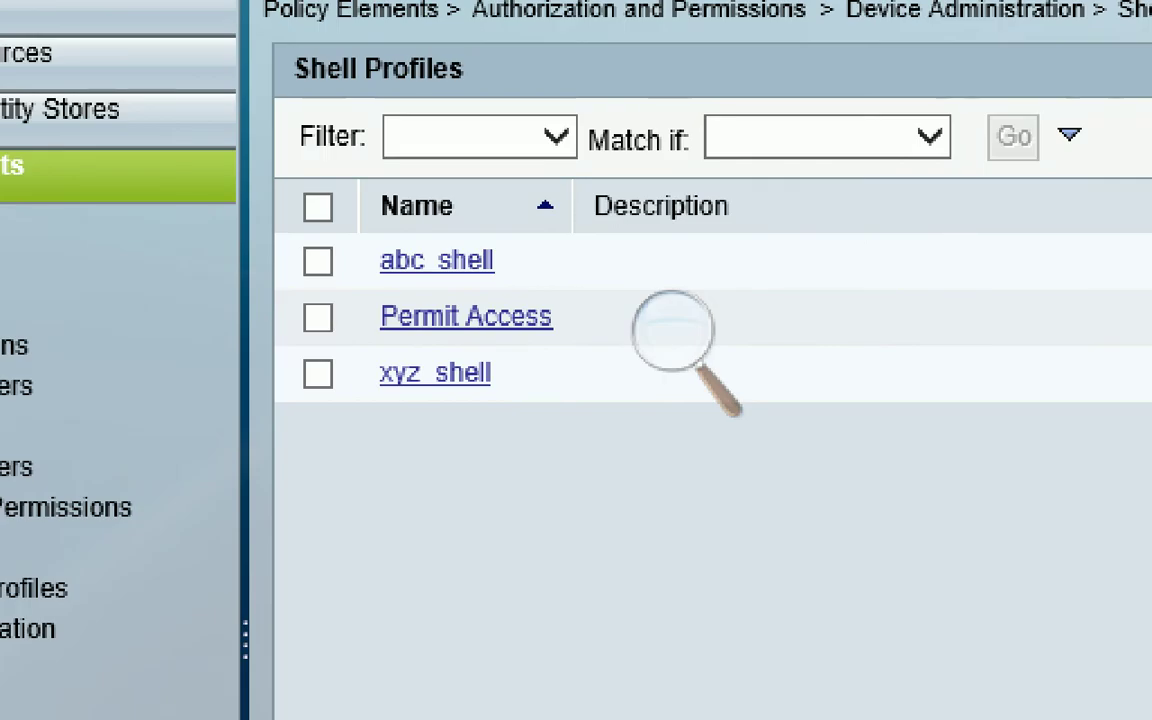
{"action": "left_click", "coordinate": [437, 260]}
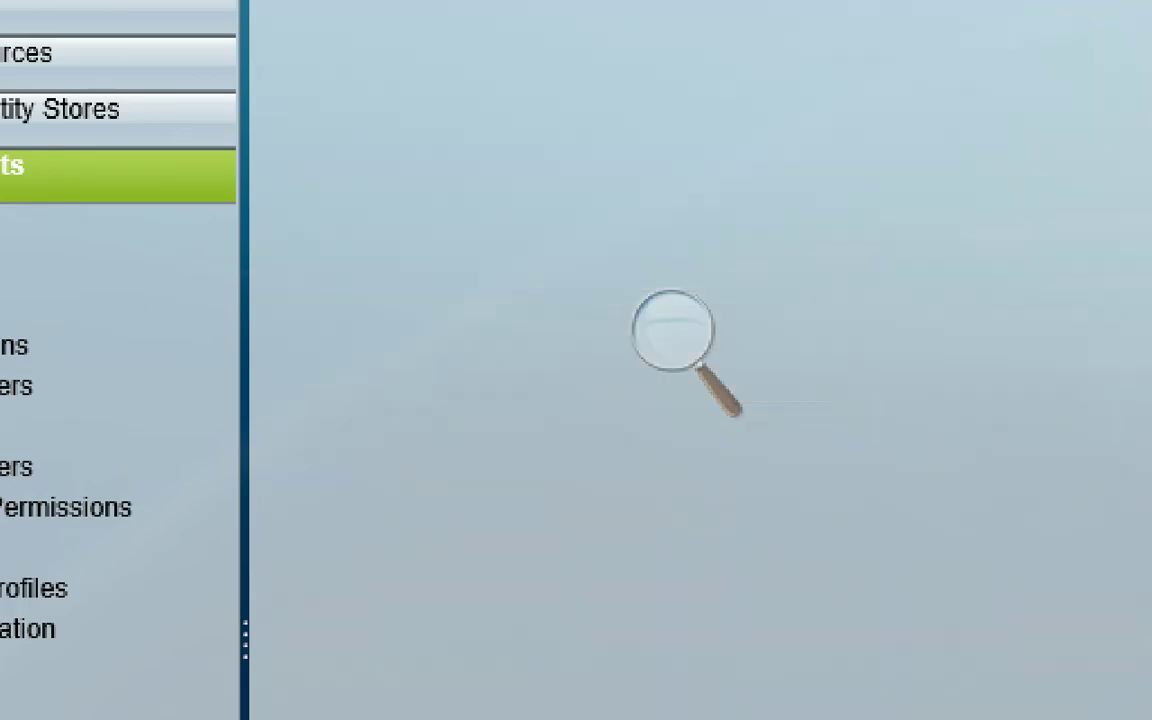
{"action": "left_click", "coordinate": [555, 89]}
{"action": "left_click", "coordinate": [935, 188]}
{"action": "left_click", "coordinate": [918, 339]}
{"action": "key", "text": "Tab"}
{"action": "key", "text": "alt+Down"}
{"action": "key", "text": "End"}
{"action": "key", "text": "Return"}
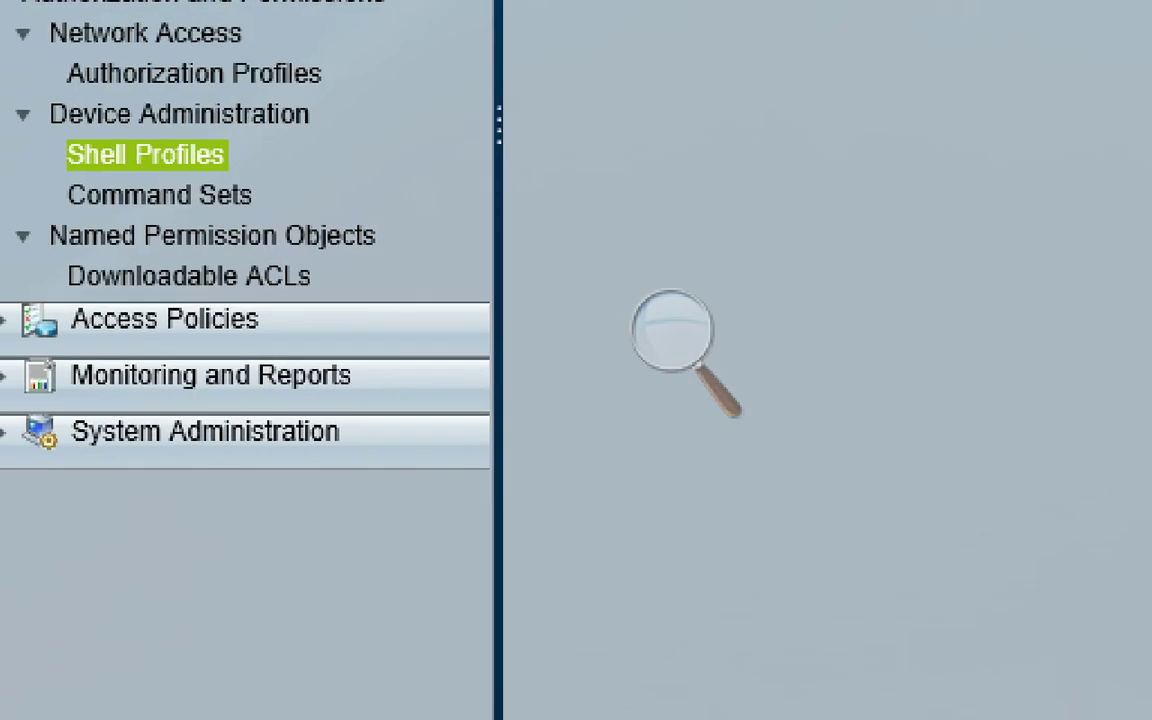
Inspect the abc command set, which permits only the show command
{"action": "left_click", "coordinate": [70, 186]}
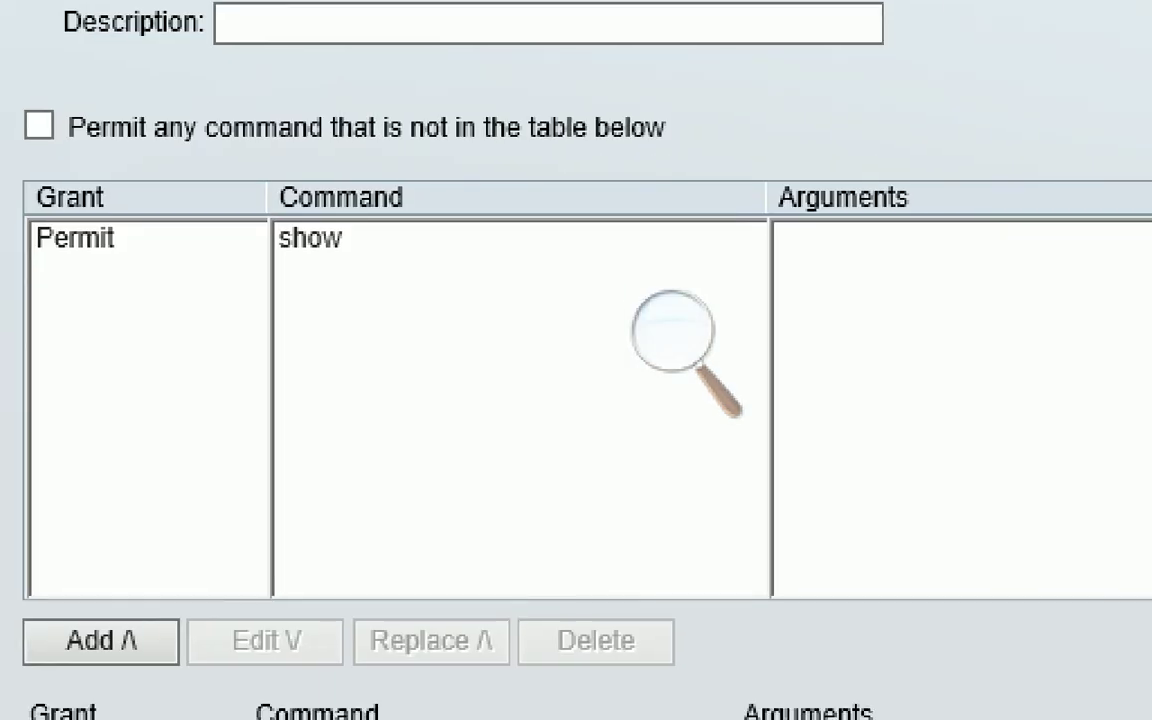
{"action": "left_click", "coordinate": [435, 328]}
{"action": "left_click", "coordinate": [670, 328]}
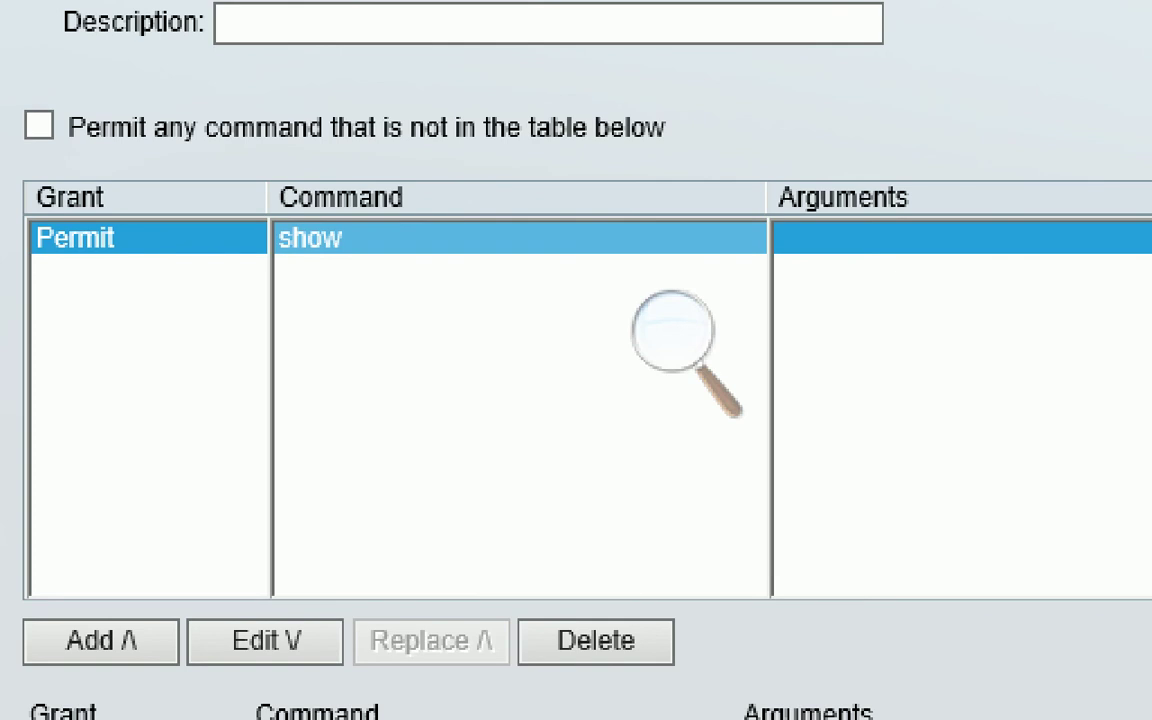
{"action": "left_click", "coordinate": [672, 330]}
{"action": "left_click", "coordinate": [674, 393]}
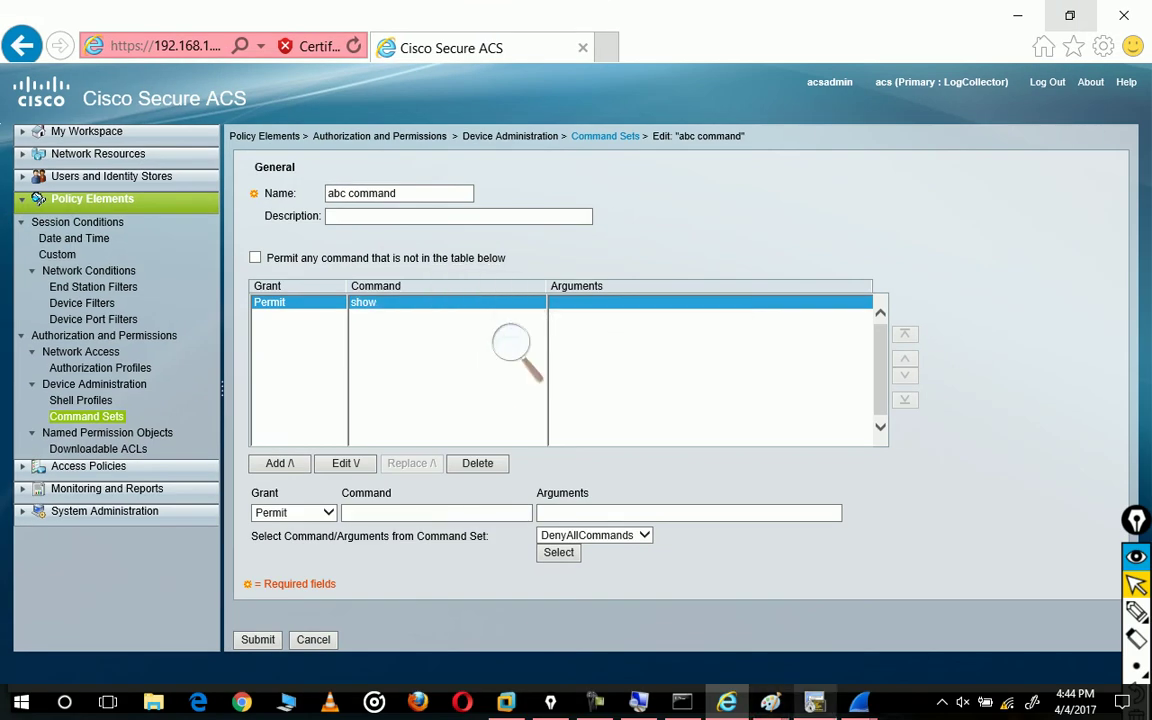
Run exit on the switch and mark that the command was refused
{"action": "key", "text": "alt+Tab"}
{"action": "left_click", "coordinate": [510, 342]}
{"action": "type", "text": "exiut"}
{"action": "key", "text": "BackSpace"}
{"action": "key", "text": "BackSpace"}
{"action": "type", "text": "t"}
{"action": "key", "text": "Return"}
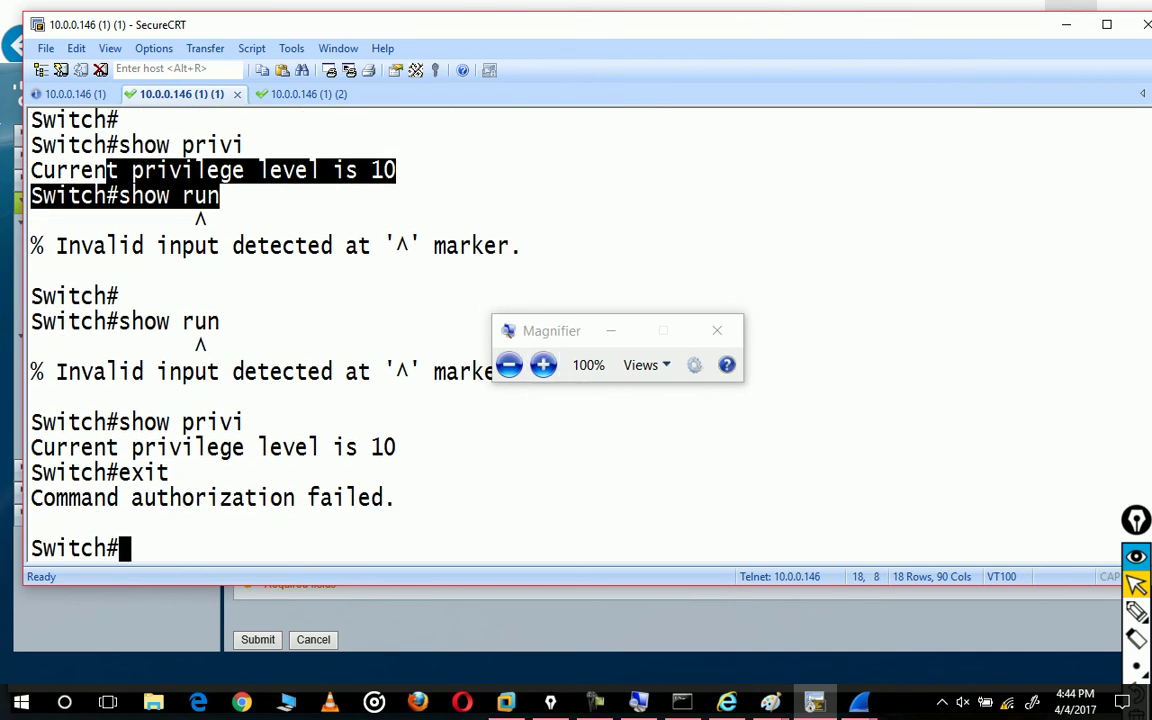
{"action": "left_click_drag", "start_coordinate": [107, 472], "coordinate": [168, 472]}
{"action": "left_click", "coordinate": [168, 472]}
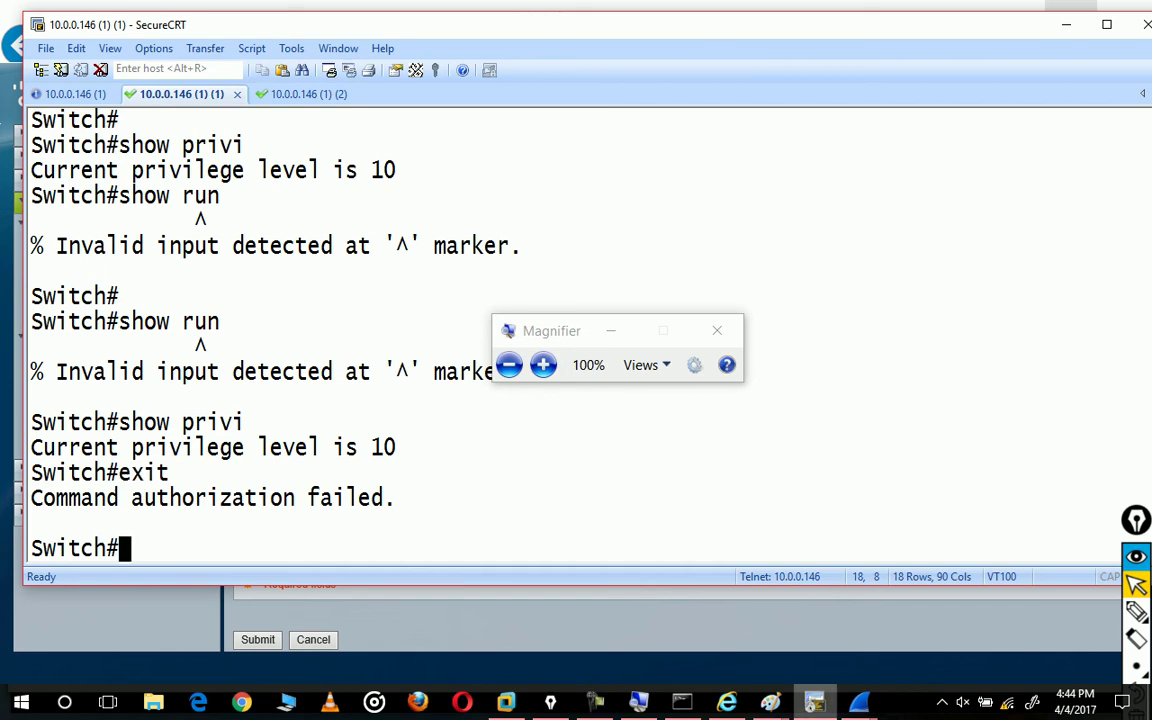
{"action": "key", "text": "alt+Tab"}
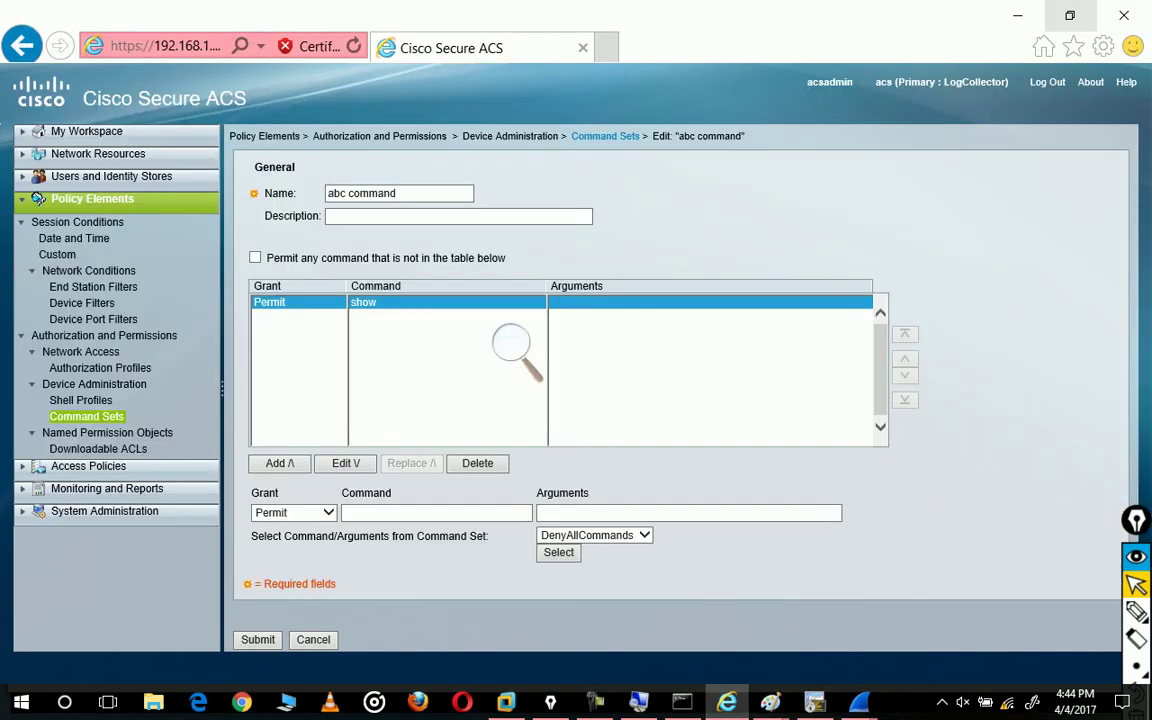
Add exit as a permitted command in the abc command set and submit it
{"action": "left_click", "coordinate": [512, 345]}
{"action": "left_click", "coordinate": [542, 362]}
{"action": "type", "text": "exit"}
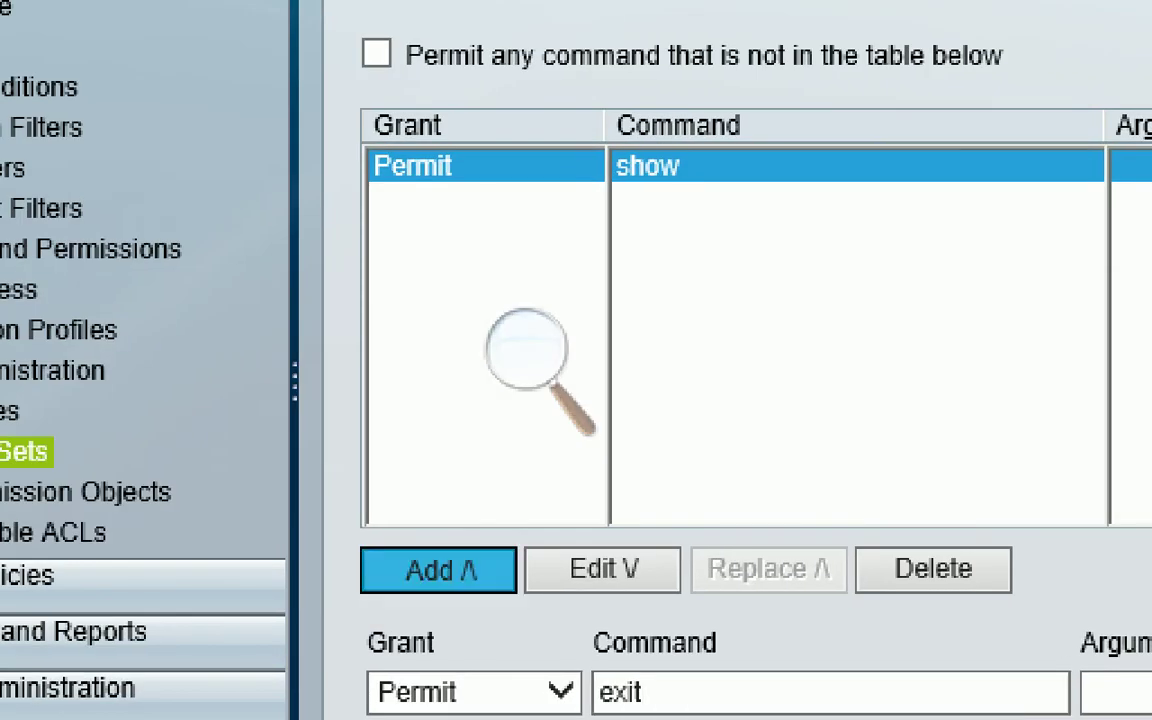
{"action": "left_click", "coordinate": [30, 489]}
{"action": "left_click", "coordinate": [358, 683]}
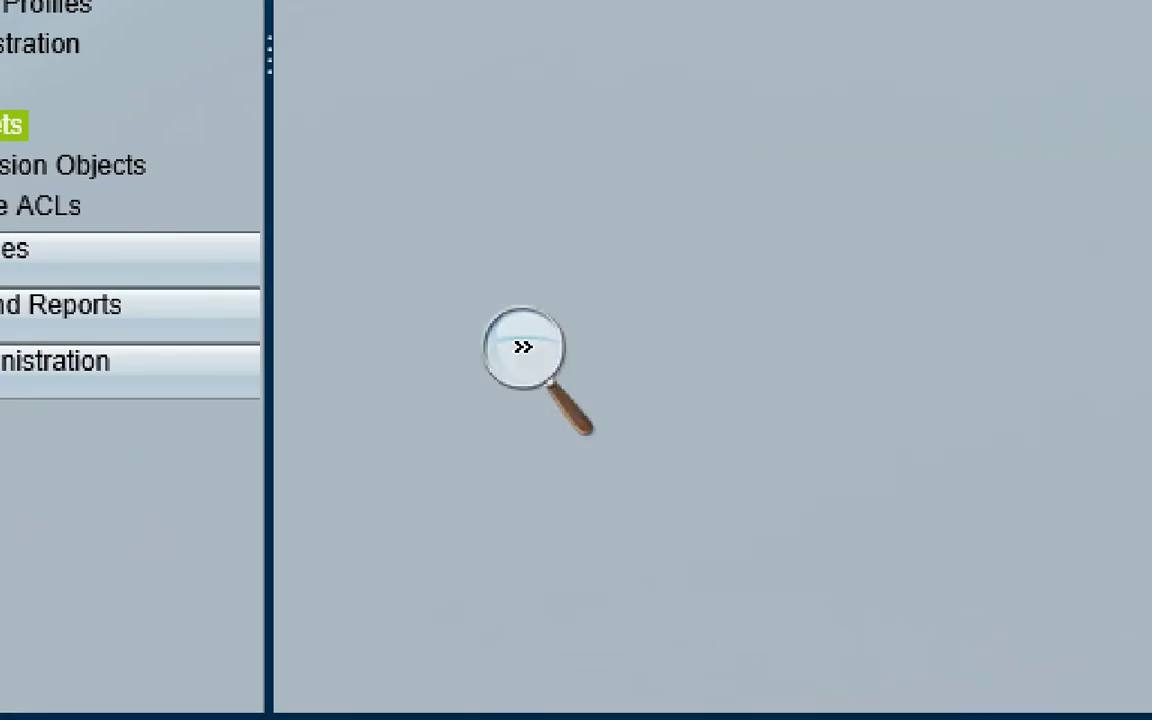
{"action": "left_click", "coordinate": [525, 350]}
{"action": "left_click", "coordinate": [524, 411]}
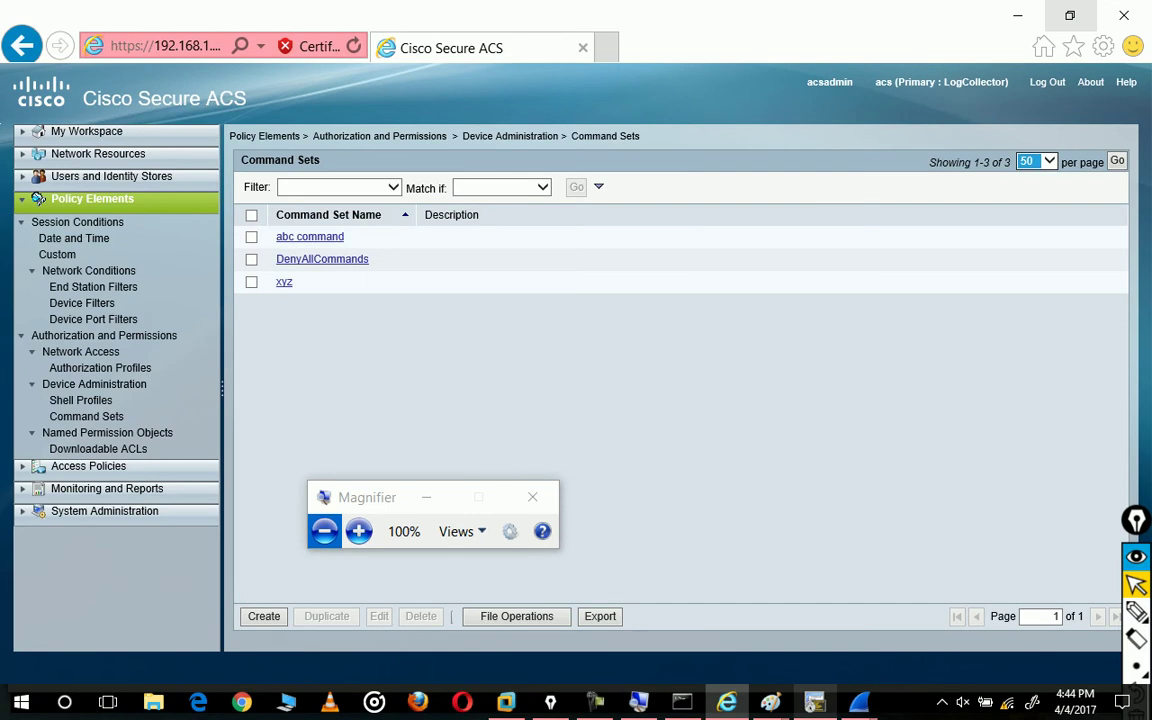
{"action": "left_click", "coordinate": [814, 703]}
Exit and telnet back to 192.168.1.1, logging in as user abc
{"action": "type", "text": "exit"}
{"action": "key", "text": "Return"}
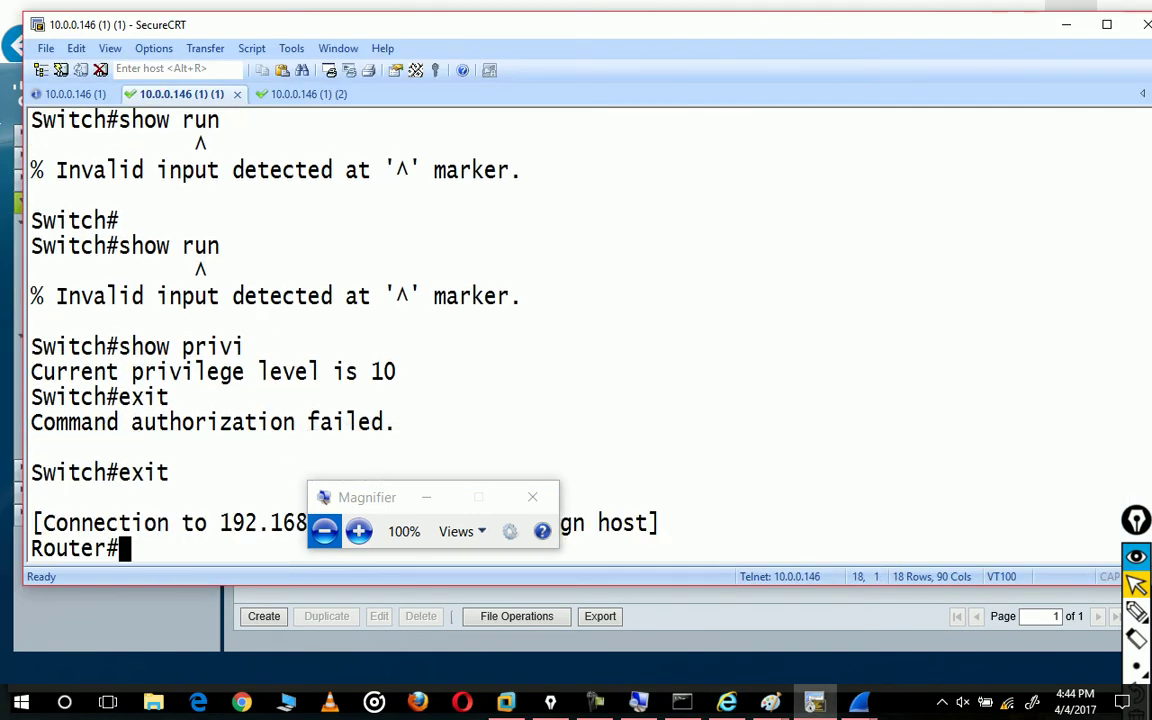
{"action": "key", "text": "Up"}
{"action": "key", "text": "Return"}
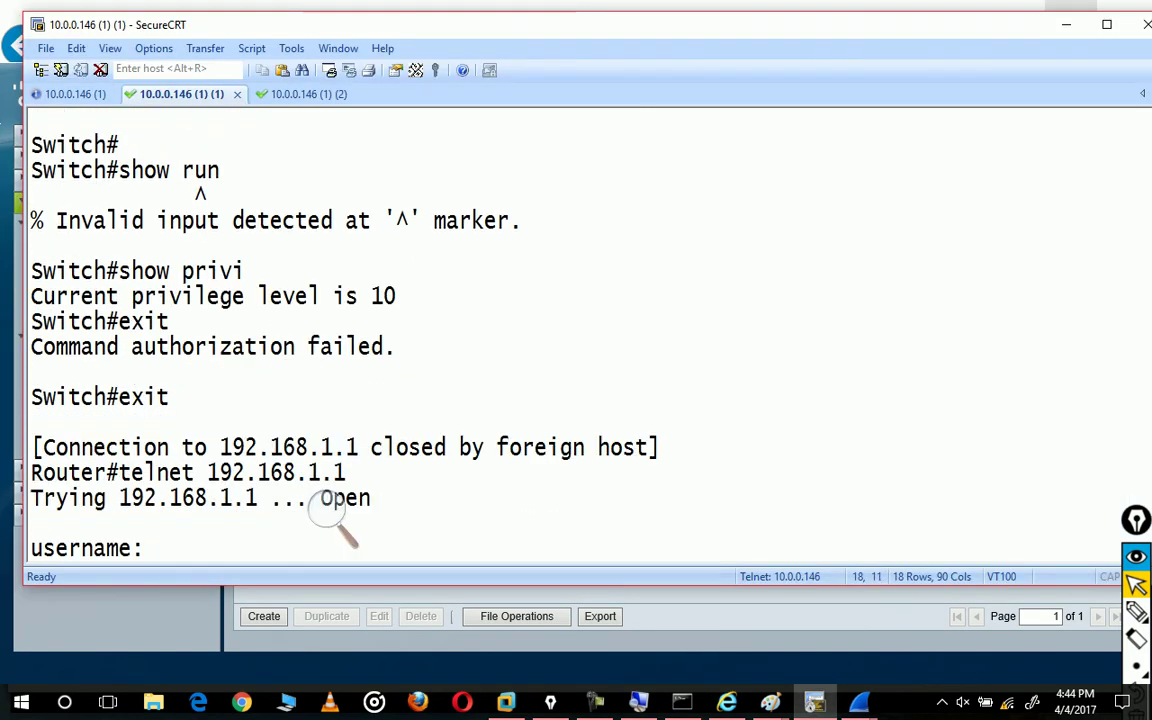
{"action": "type", "text": "abc"}
{"action": "key", "text": "Return"}
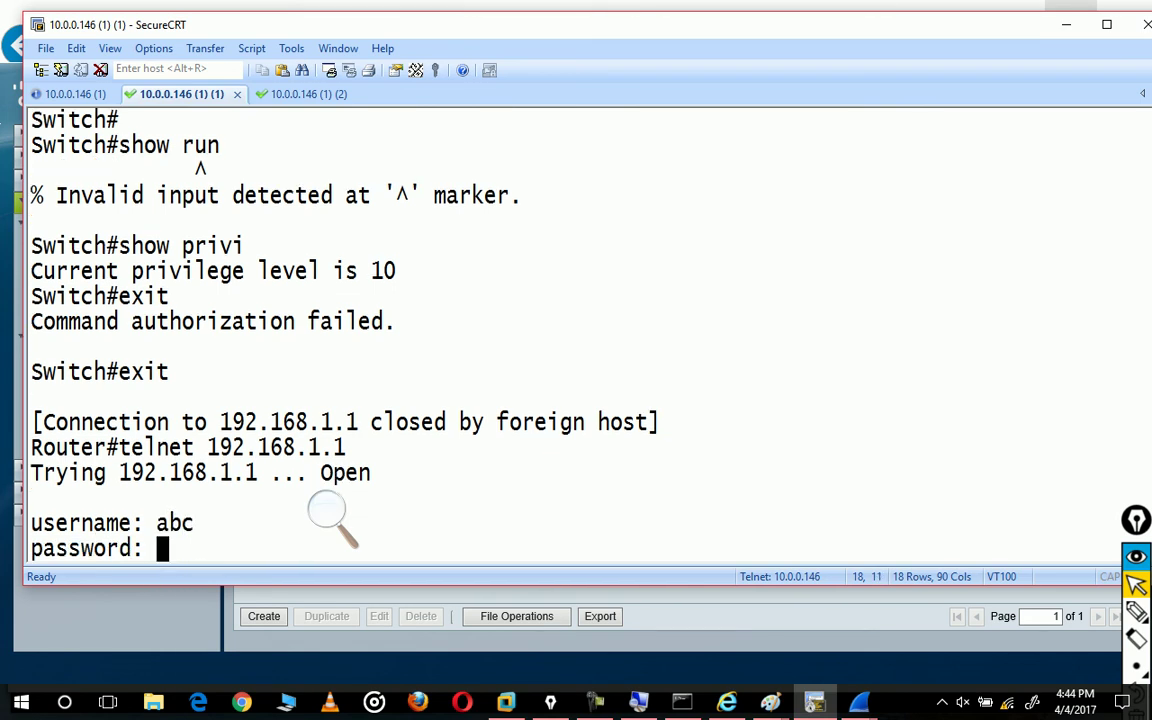
{"action": "key", "text": "Return"}
Confirm privilege 15 and a working show running-config, while conf t is refused
{"action": "type", "text": "show privi"}
{"action": "key", "text": "Return"}
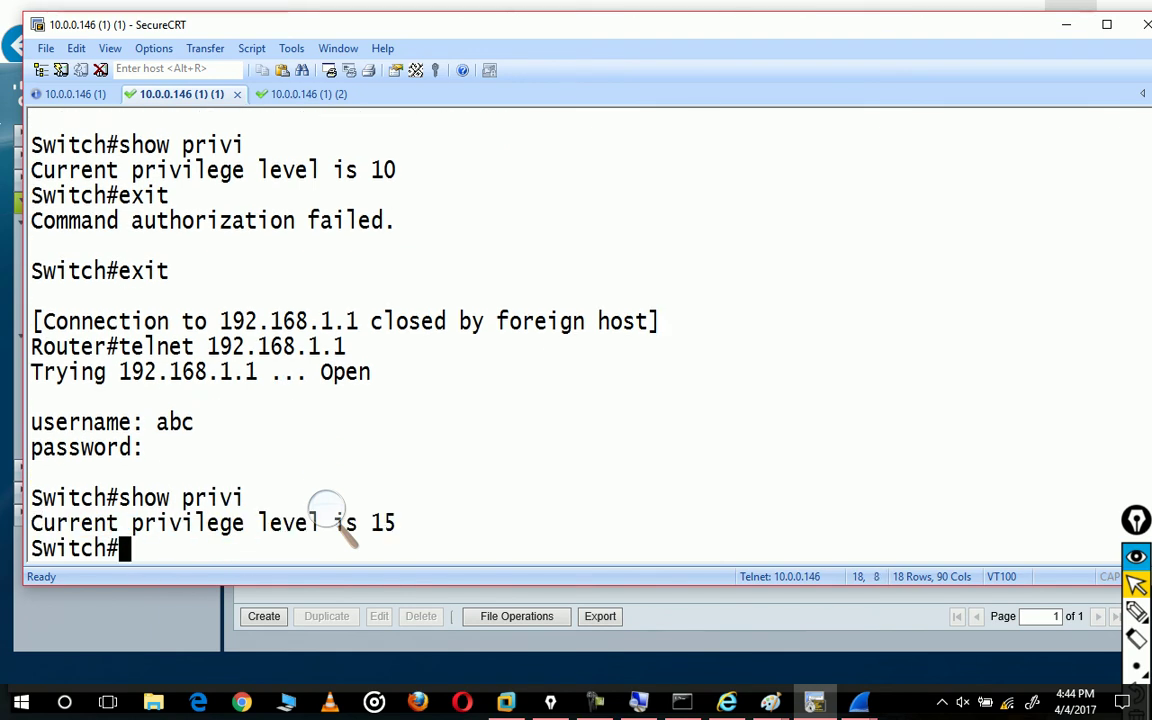
{"action": "type", "text": "show run"}
{"action": "key", "text": "Tab"}
{"action": "key", "text": "Return"}
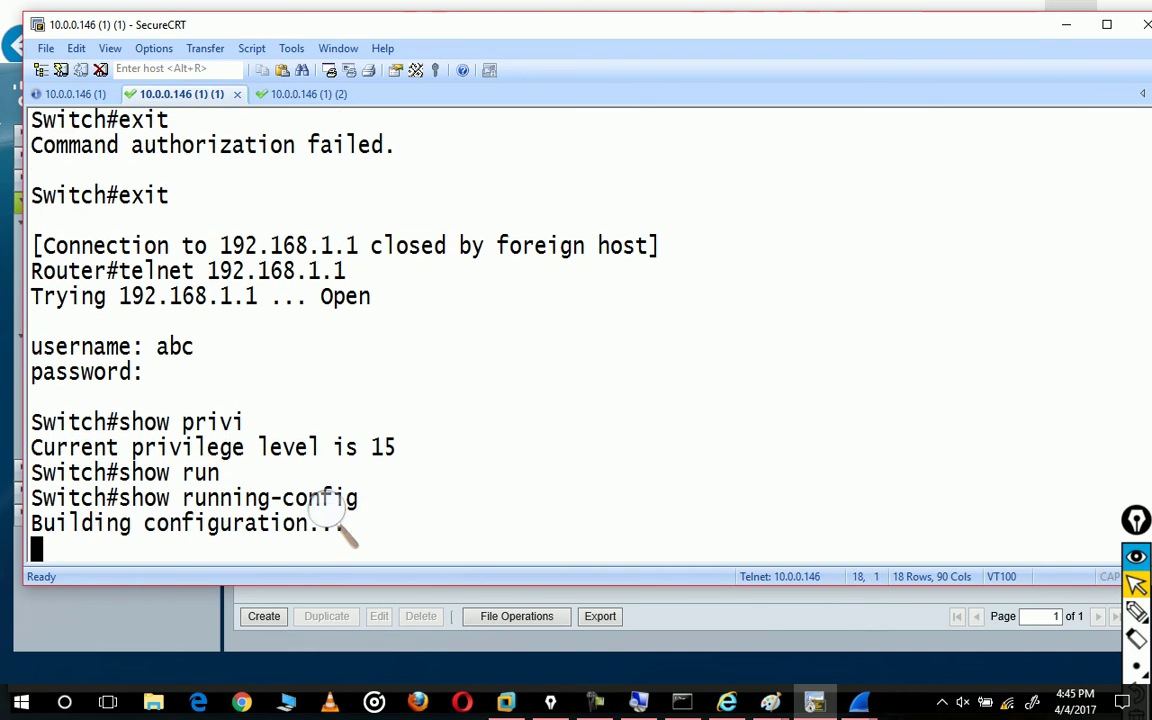
{"action": "type", "text": "qconf t"}
{"action": "key", "text": "Return"}
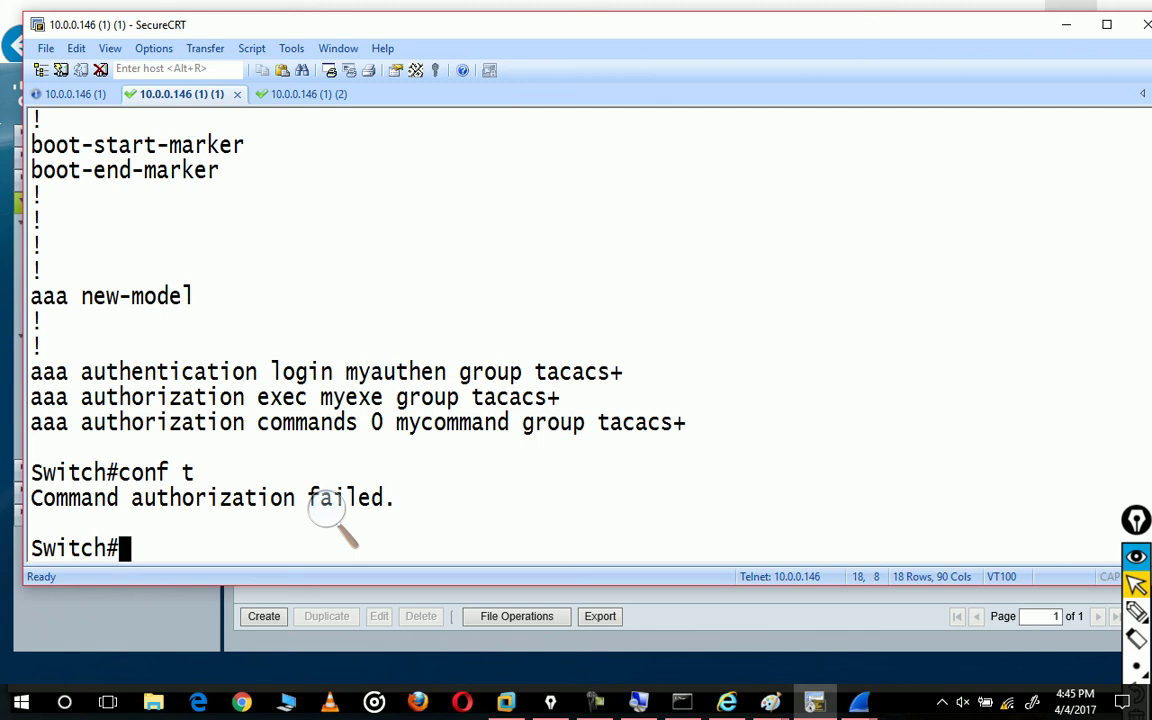
{"action": "key", "text": "alt+Tab"}
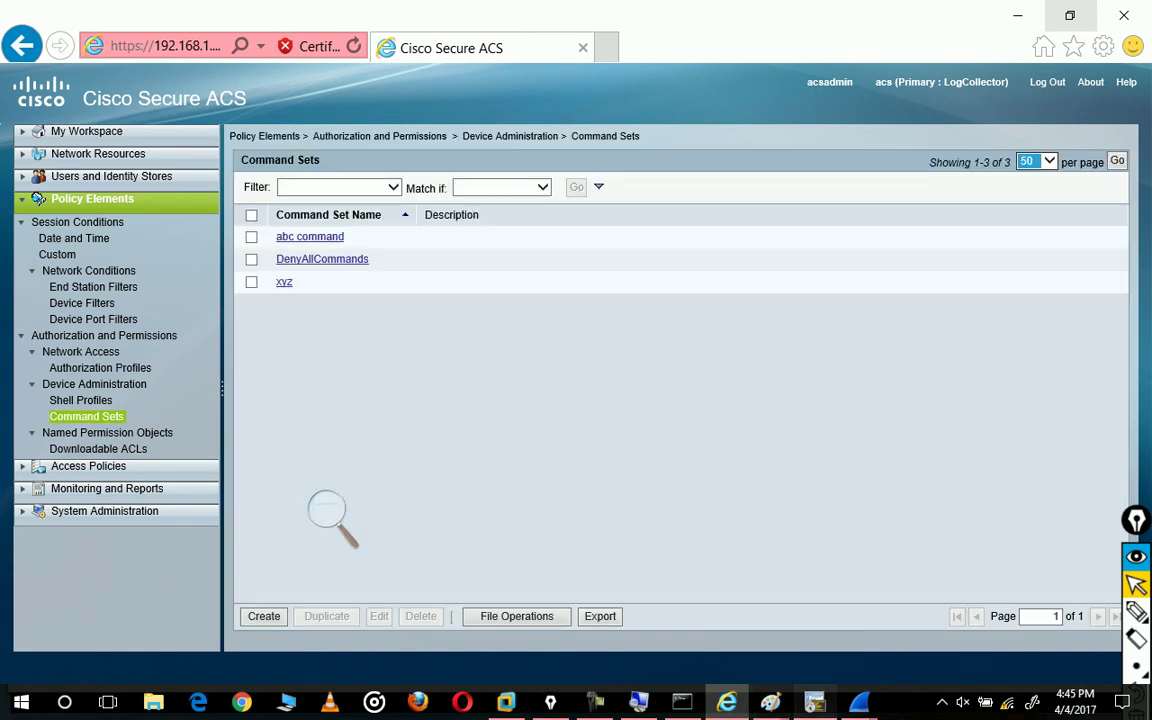
{"action": "key", "text": "alt+Tab"}
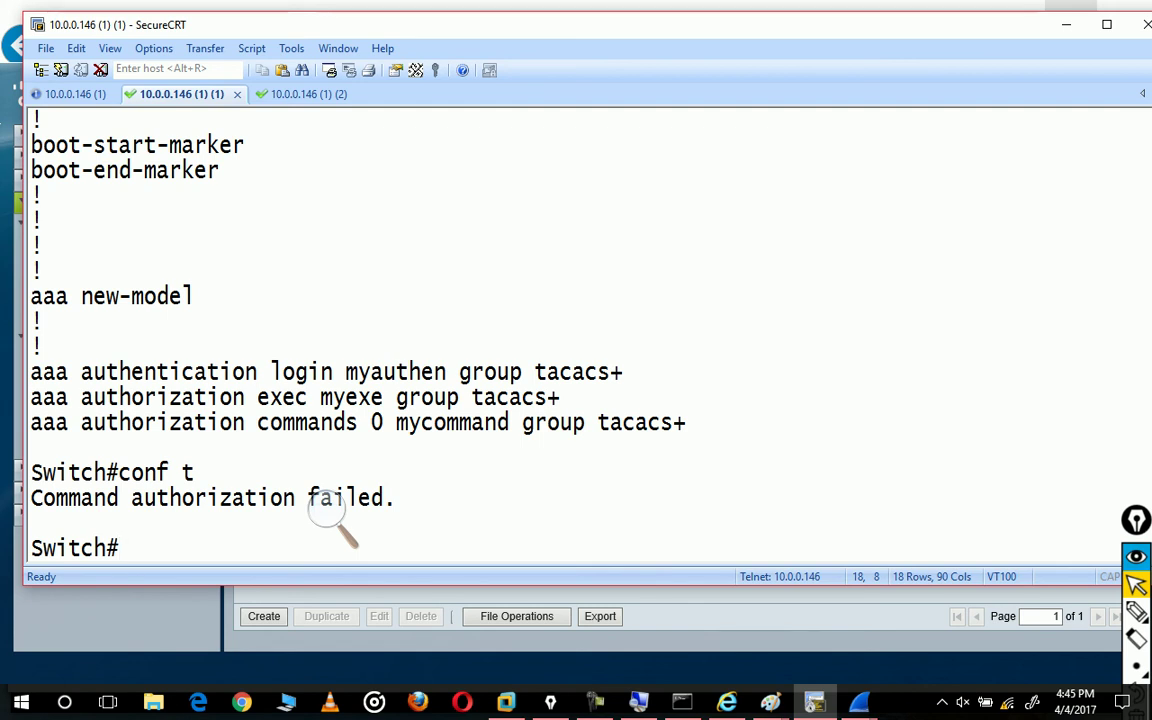
{"action": "left_click_drag", "start_coordinate": [106, 472], "coordinate": [194, 472]}
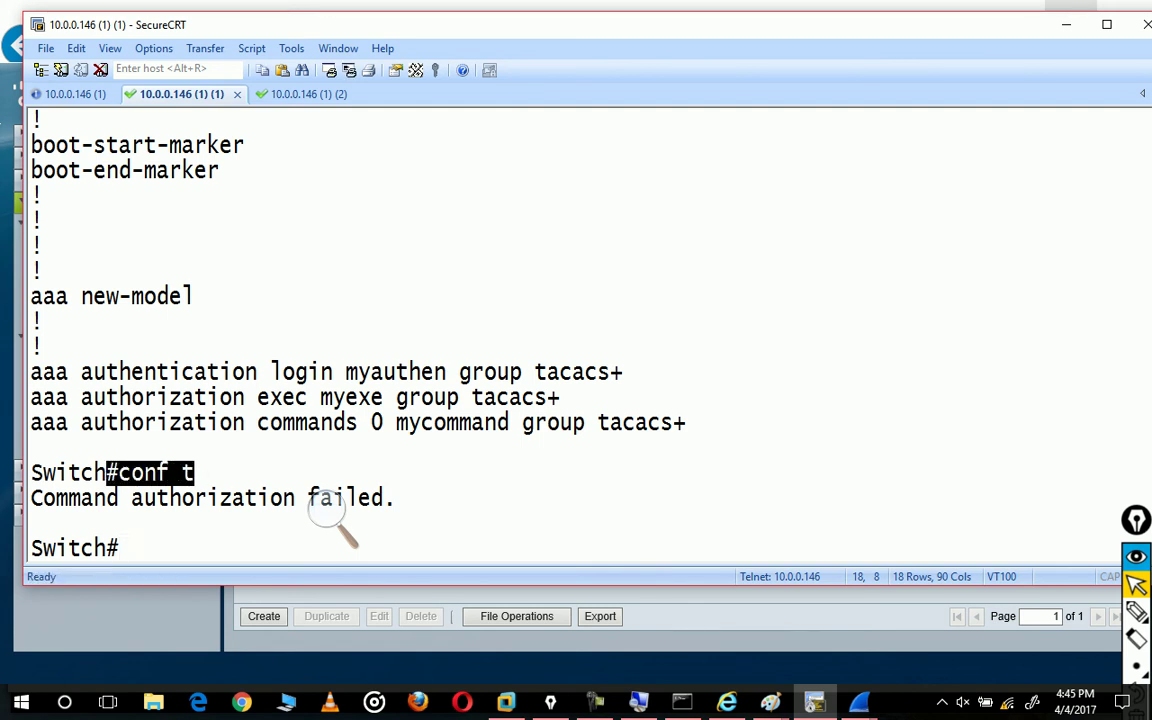
Add a permit entry 'congur' with argument 'teknkn' to the abc command set and submit
{"action": "key", "text": "alt+Tab"}
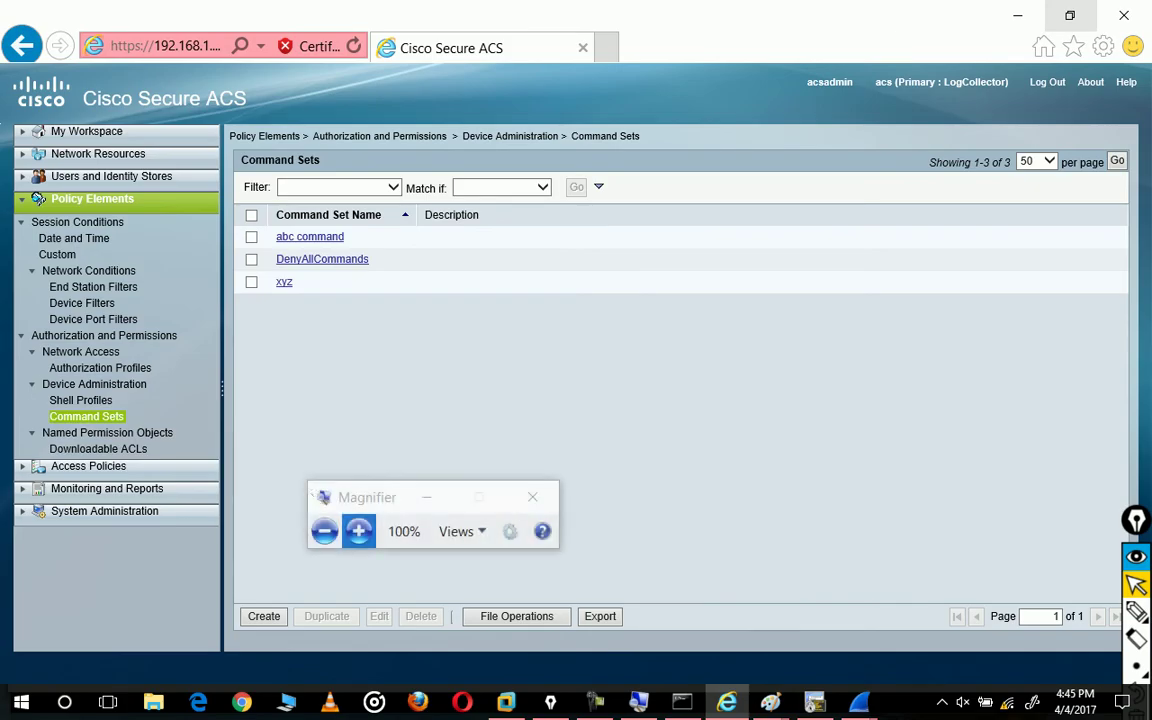
{"action": "left_click", "coordinate": [359, 531]}
{"action": "left_click", "coordinate": [448, 215]}
{"action": "left_click", "coordinate": [600, 314]}
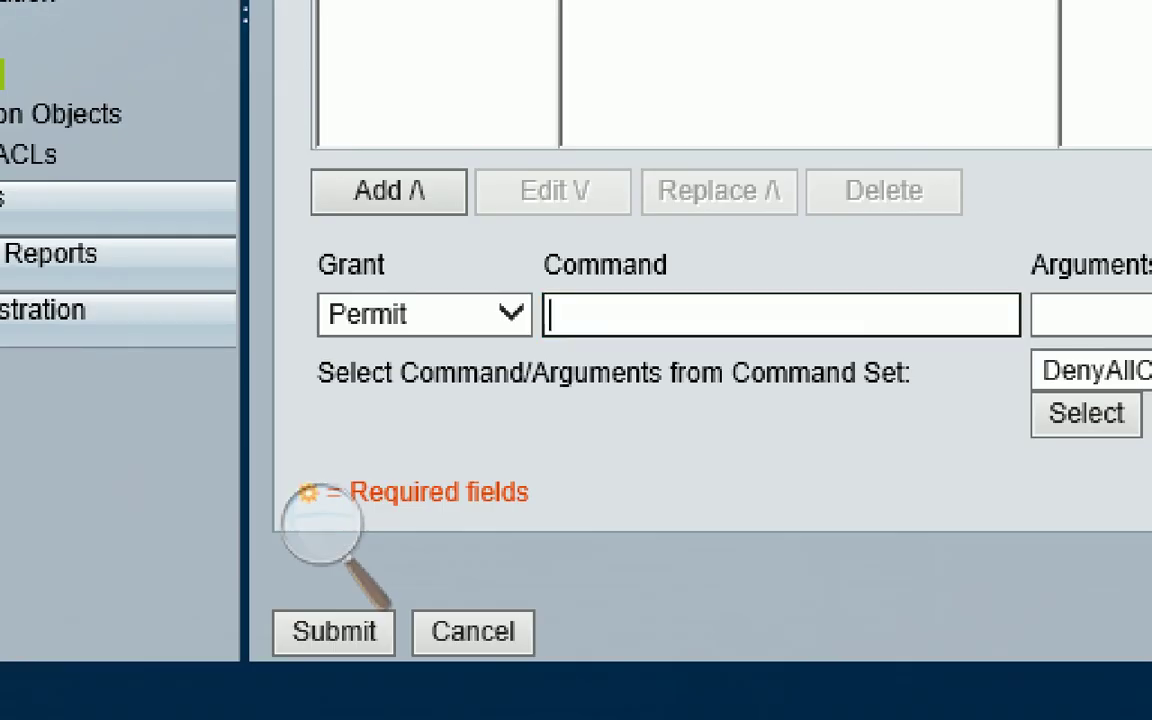
{"action": "type", "text": "configure"}
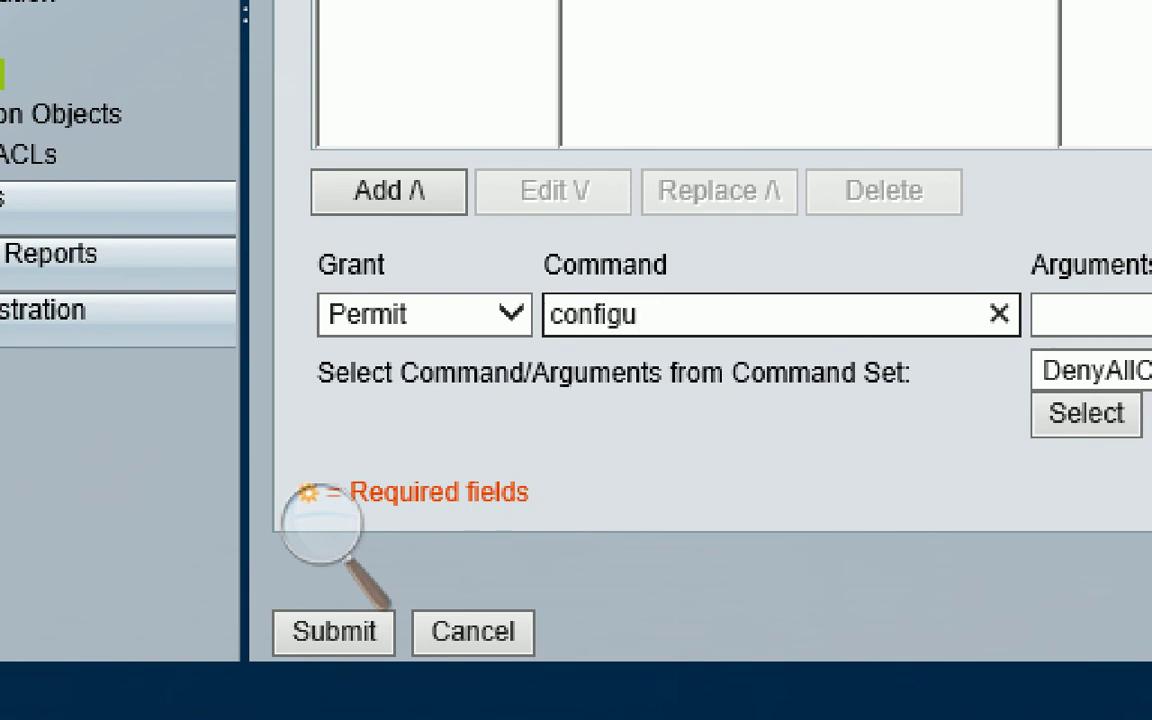
{"action": "key", "text": "BackSpace"}
{"action": "key", "text": "BackSpace"}
{"action": "type", "text": "gur"}
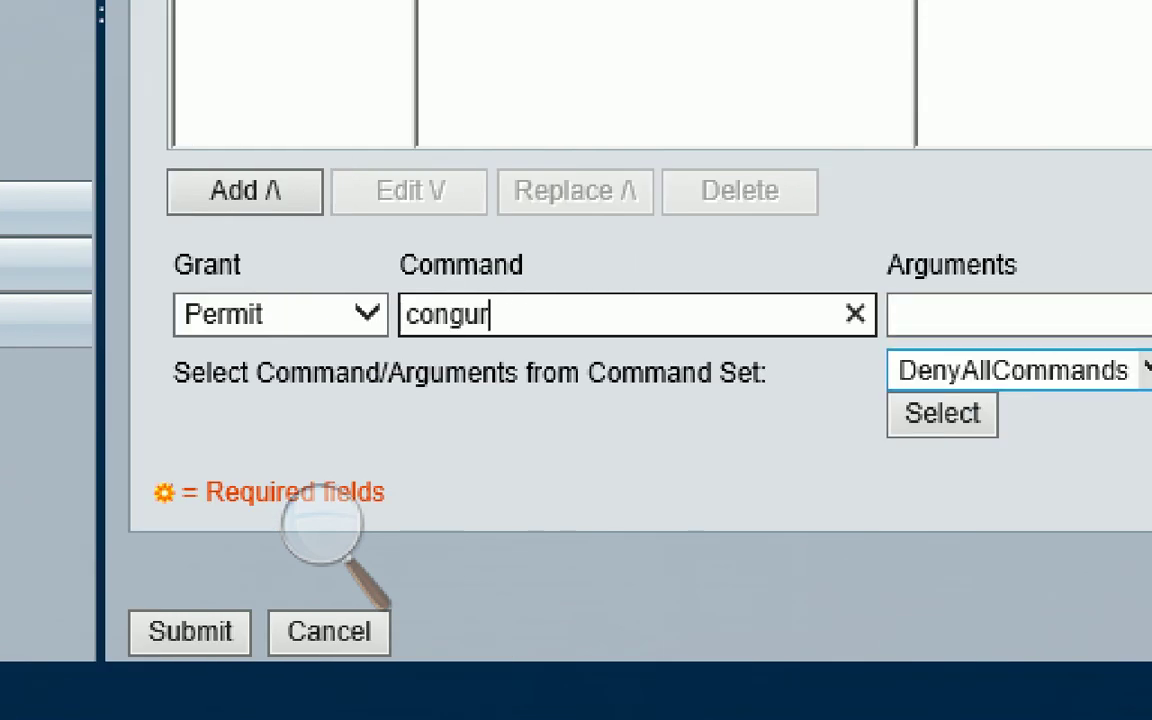
{"action": "key", "text": "Tab"}
{"action": "type", "text": "teknkn"}
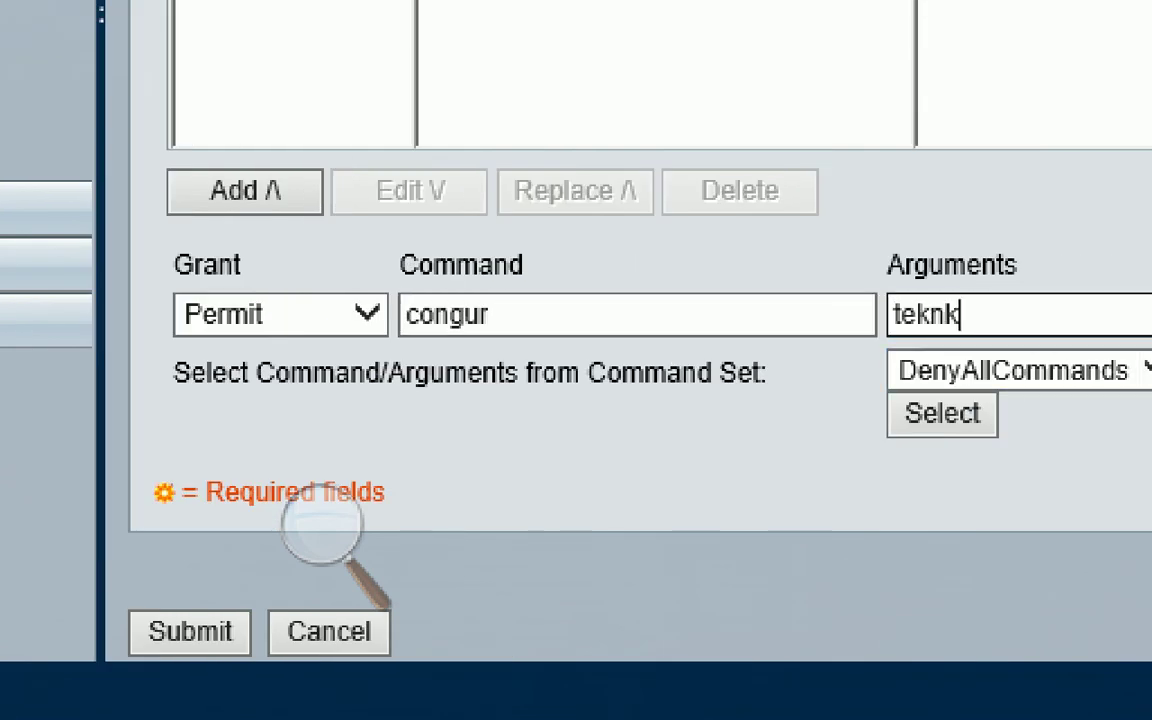
{"action": "left_click", "coordinate": [245, 190]}
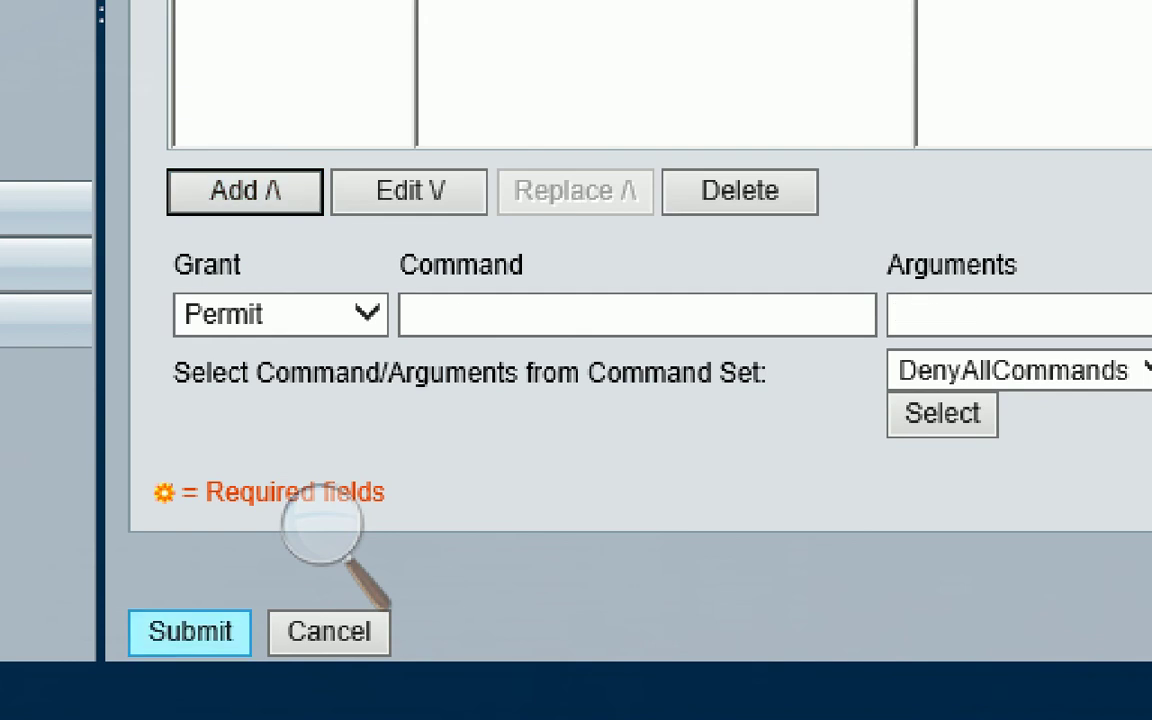
{"action": "left_click", "coordinate": [190, 631]}
{"action": "left_click", "coordinate": [323, 588]}
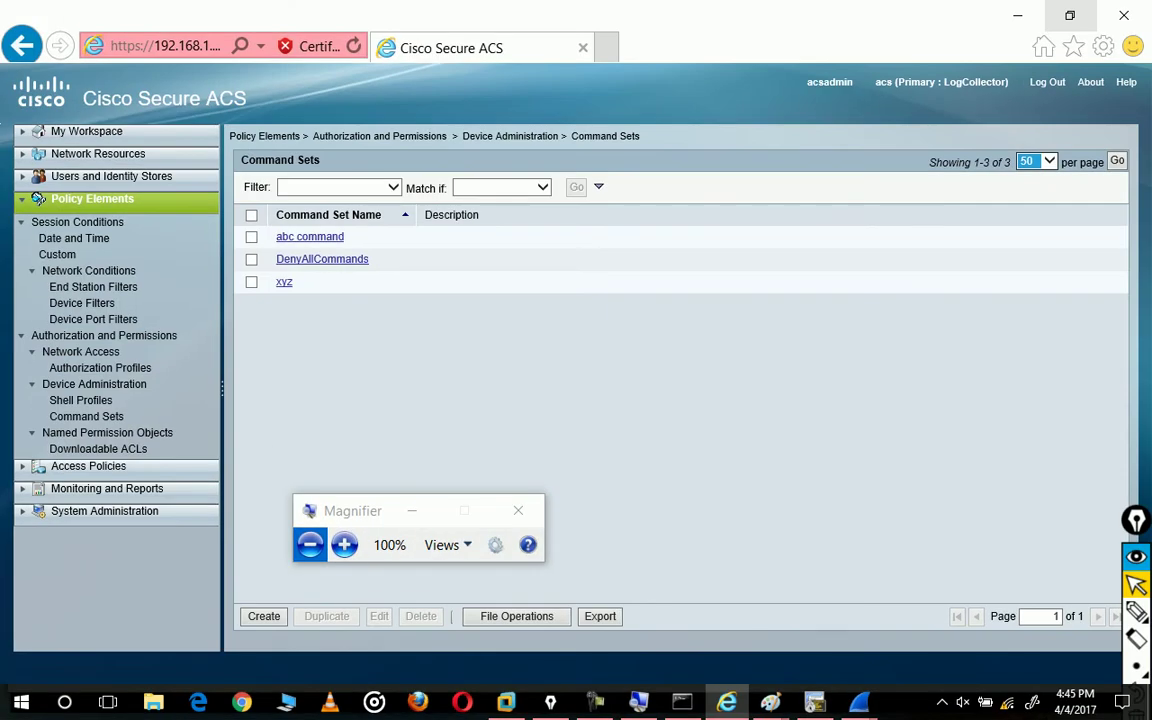
Retry conf t on the switch and mark the Command authorization failed message
{"action": "key", "text": "alt+Tab"}
{"action": "type", "text": "conf t"}
{"action": "key", "text": "Return"}
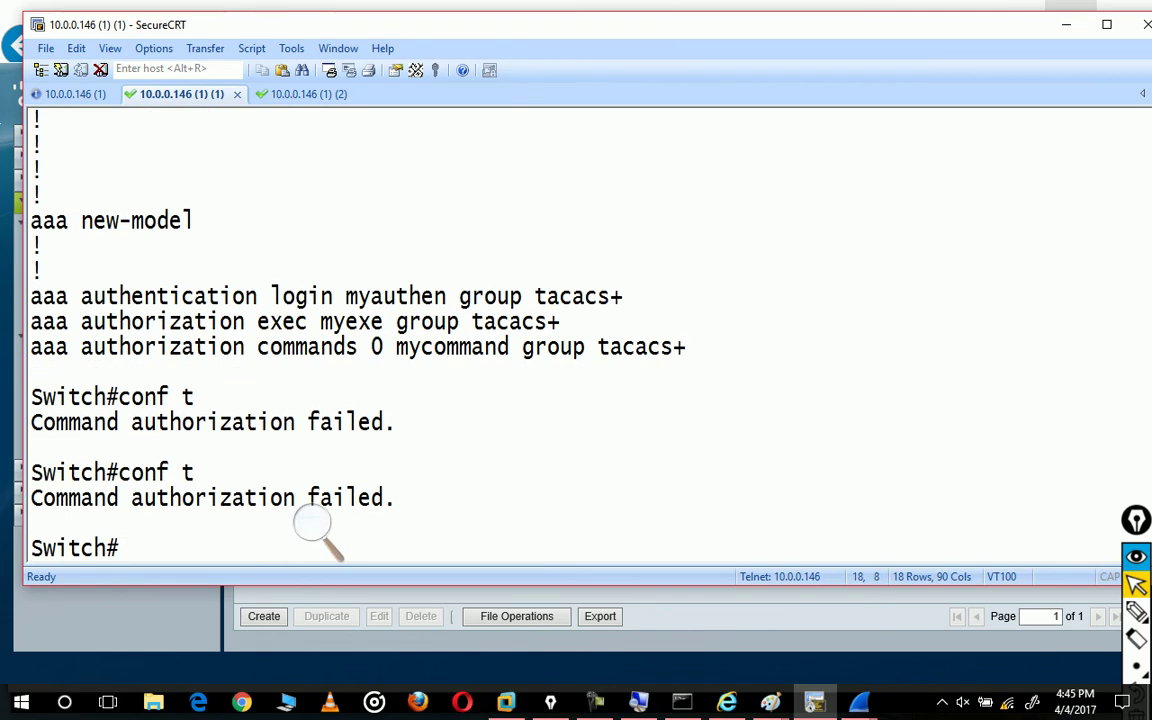
{"action": "left_click_drag", "start_coordinate": [55, 497], "coordinate": [372, 497]}
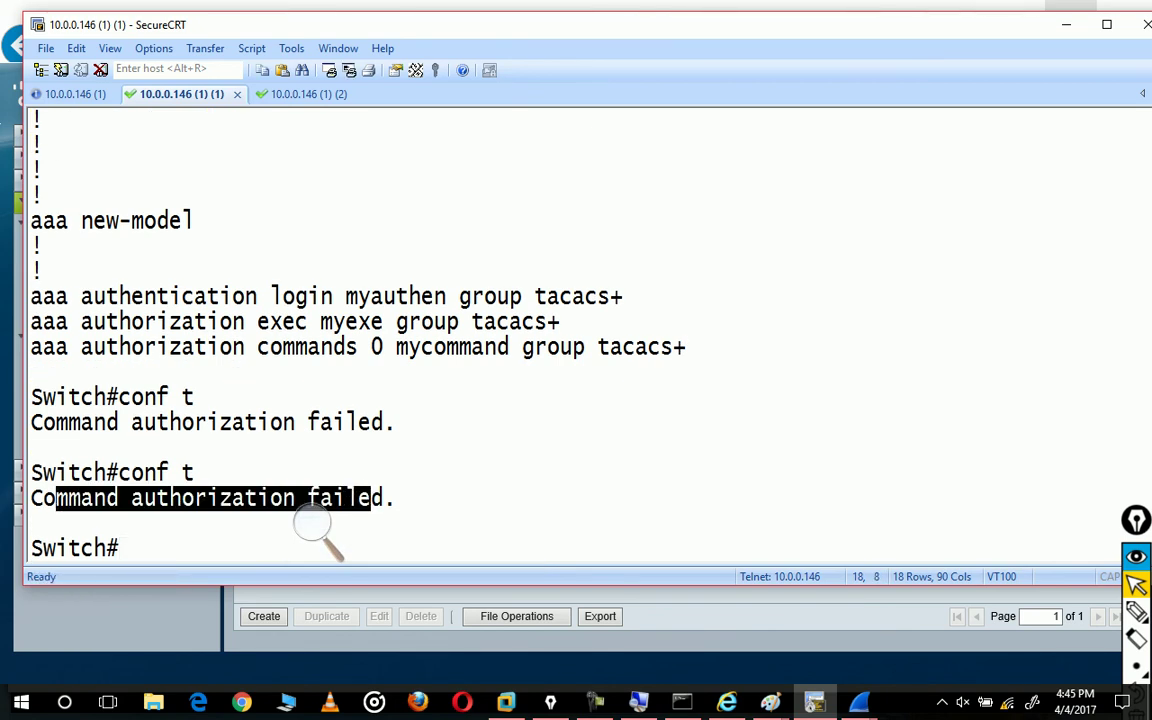
{"action": "key", "text": "alt+Tab"}
{"action": "key", "text": "super+plus"}
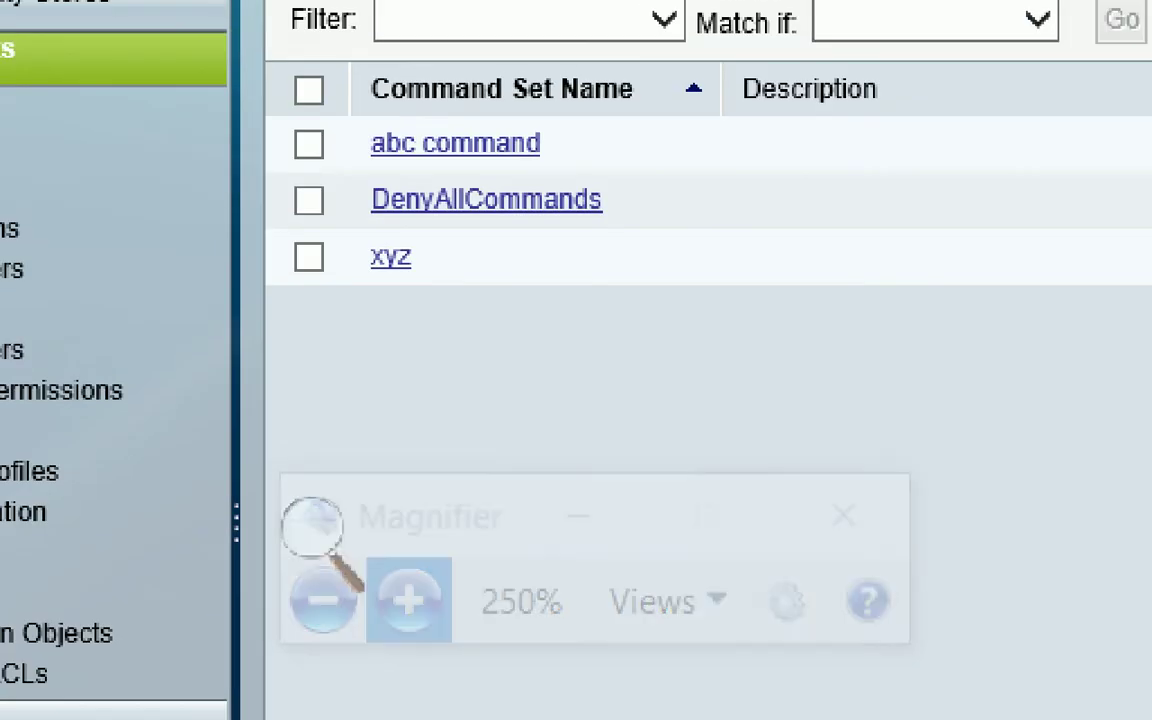
Delete the congur entry and enter configure with argument terminal in the abc command set
{"action": "left_click", "coordinate": [455, 143]}
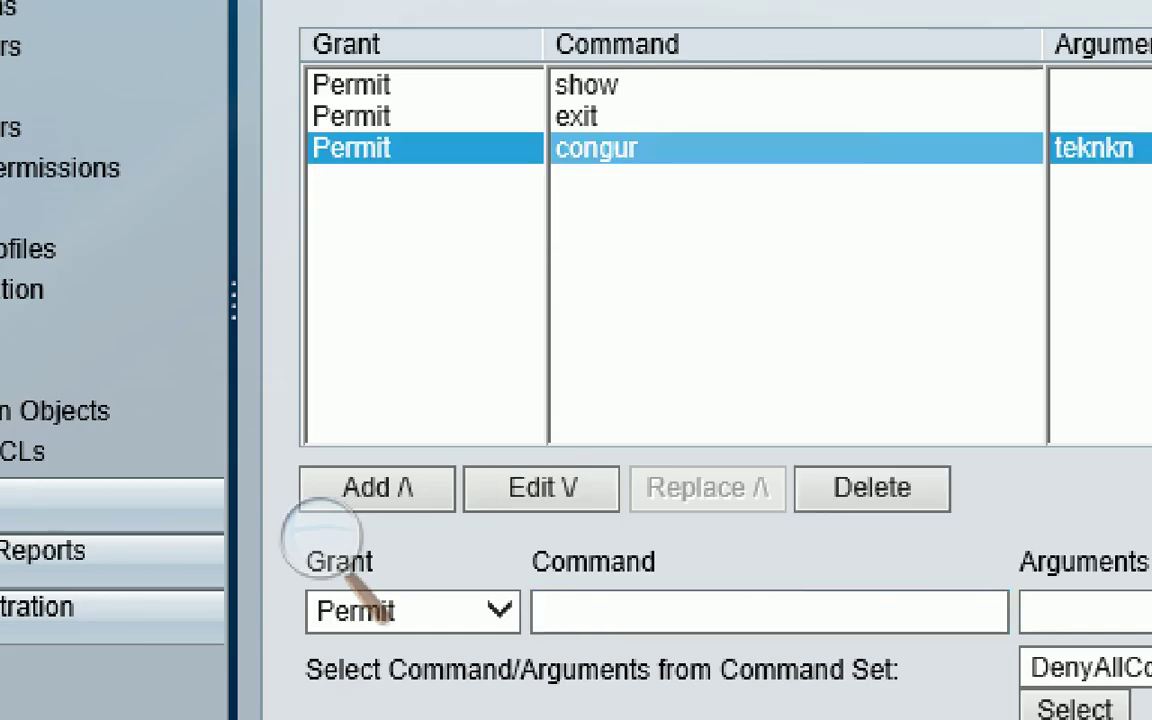
{"action": "key", "text": "Tab"}
{"action": "key", "text": "Tab"}
{"action": "key", "text": "space"}
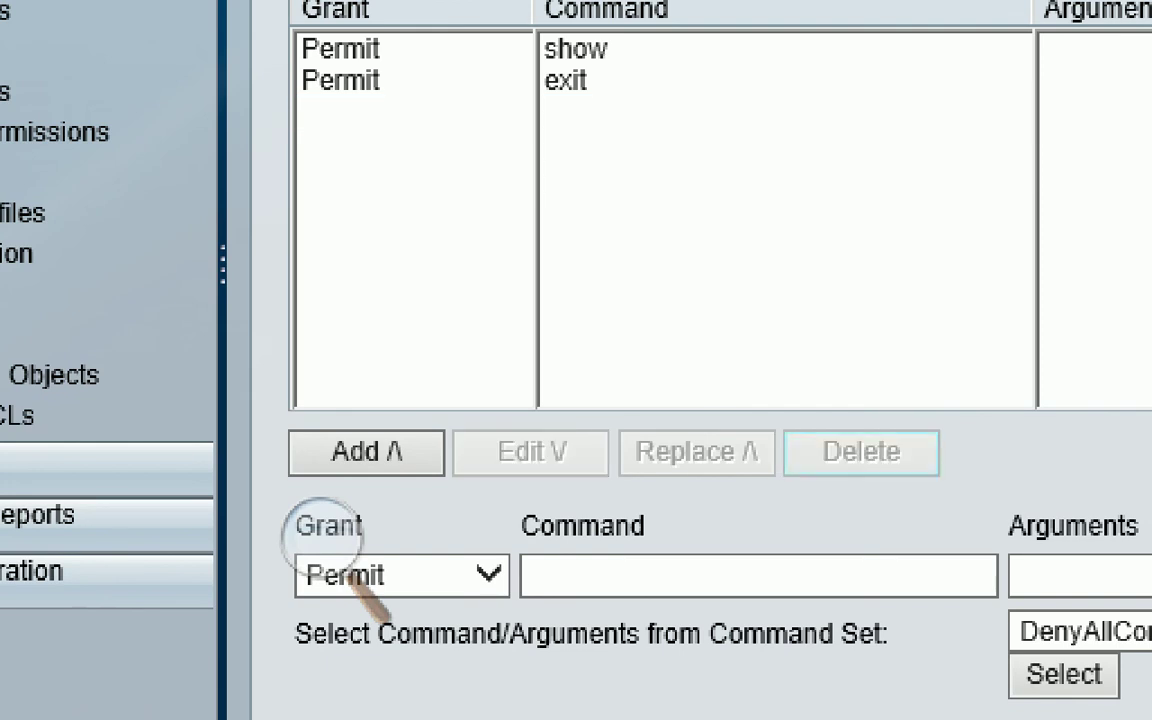
{"action": "type", "text": "cin"}
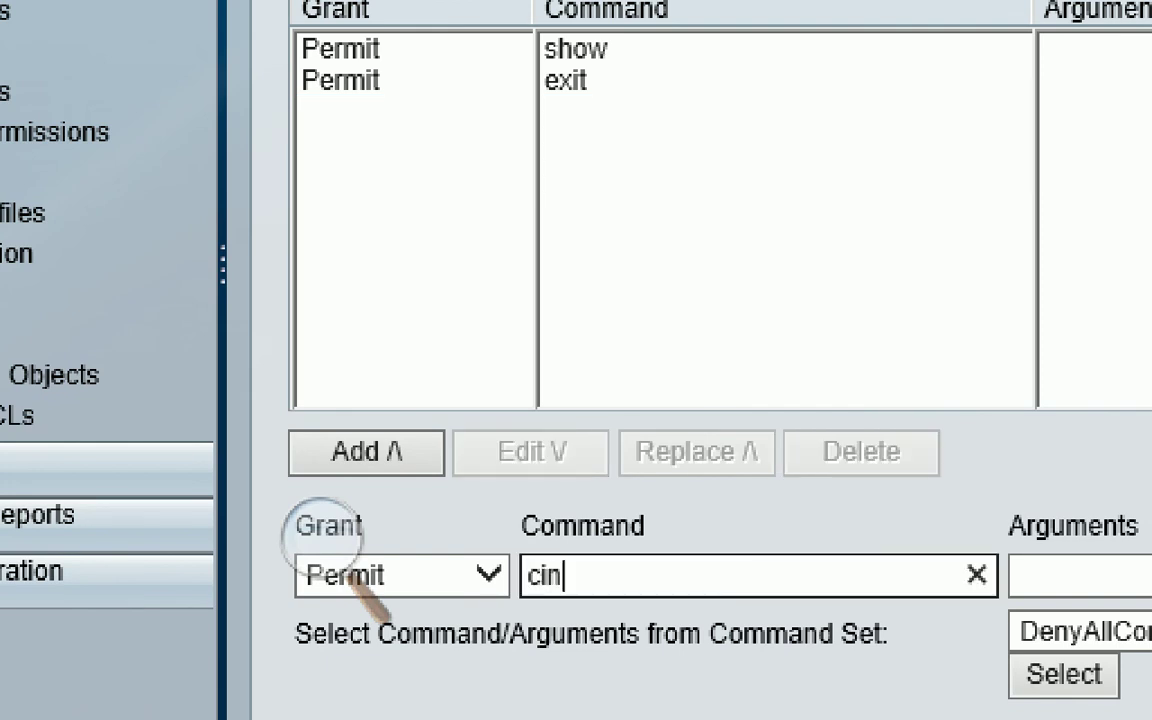
{"action": "type", "text": "onfigure"}
{"action": "key", "text": "Tab"}
{"action": "type", "text": "terminal"}
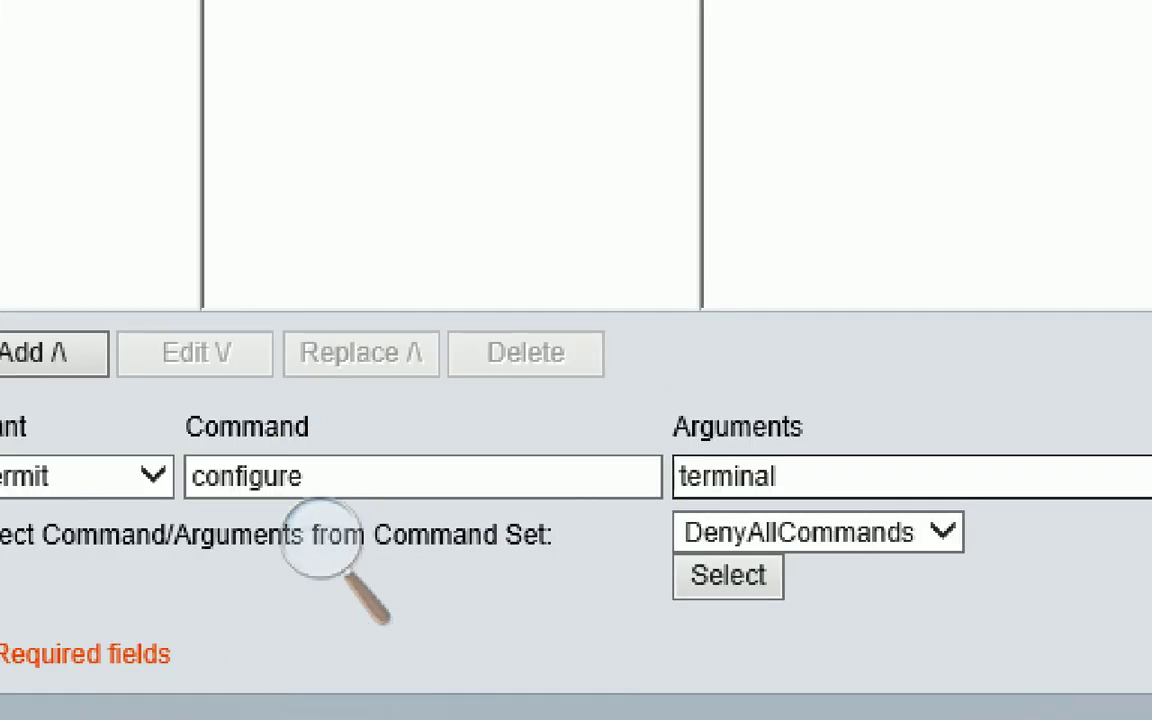
Adjust entries on the command set page, then review the debug console's TACACS+ FAIL replies
{"action": "left_click", "coordinate": [325, 537]}
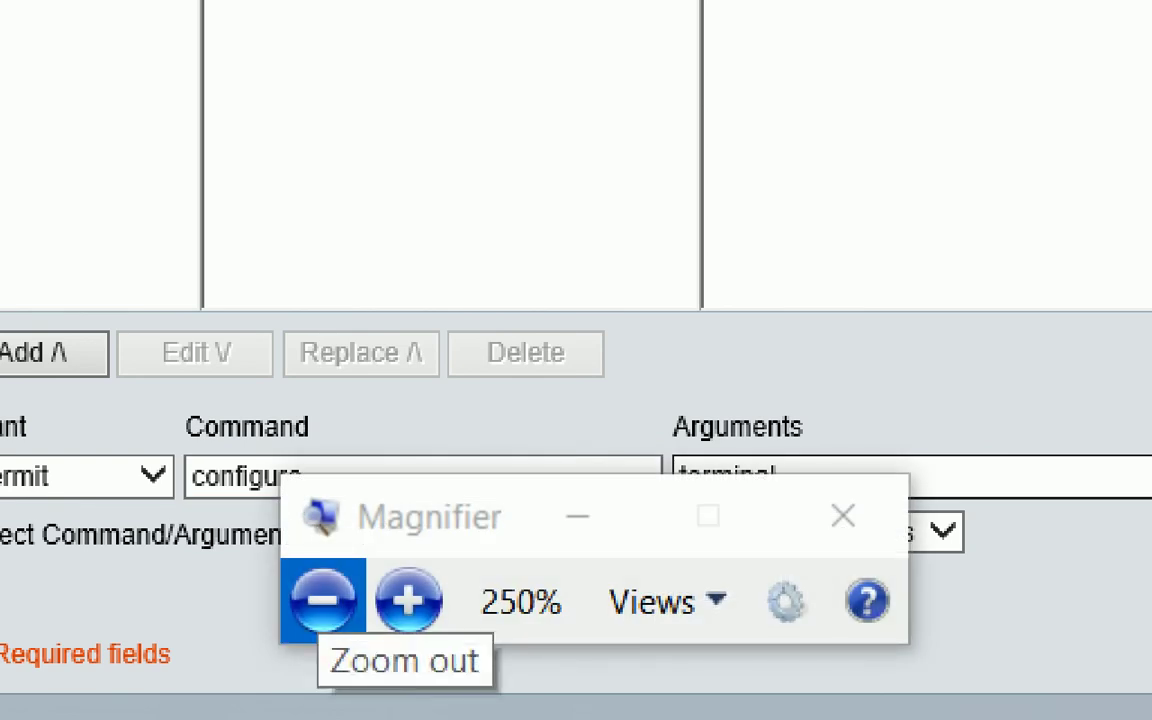
{"action": "left_click", "coordinate": [322, 600]}
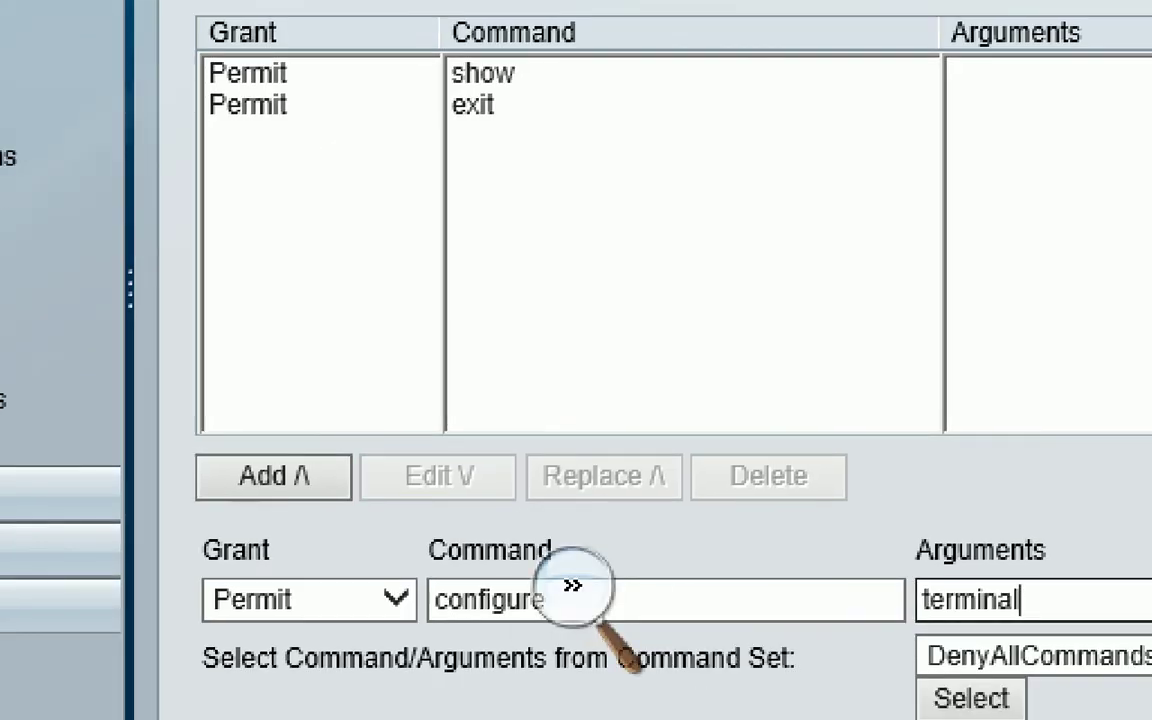
{"action": "left_click", "coordinate": [575, 588]}
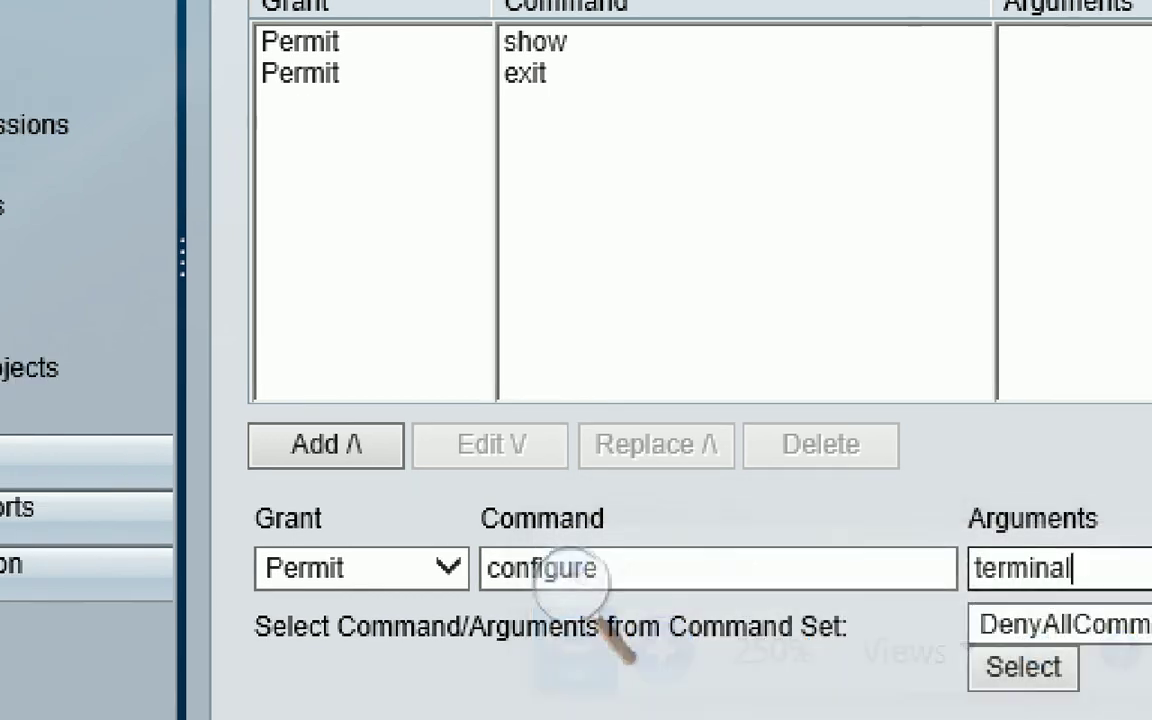
{"action": "left_click", "coordinate": [575, 650]}
{"action": "left_click_drag", "start_coordinate": [450, 512], "coordinate": [734, 566]}
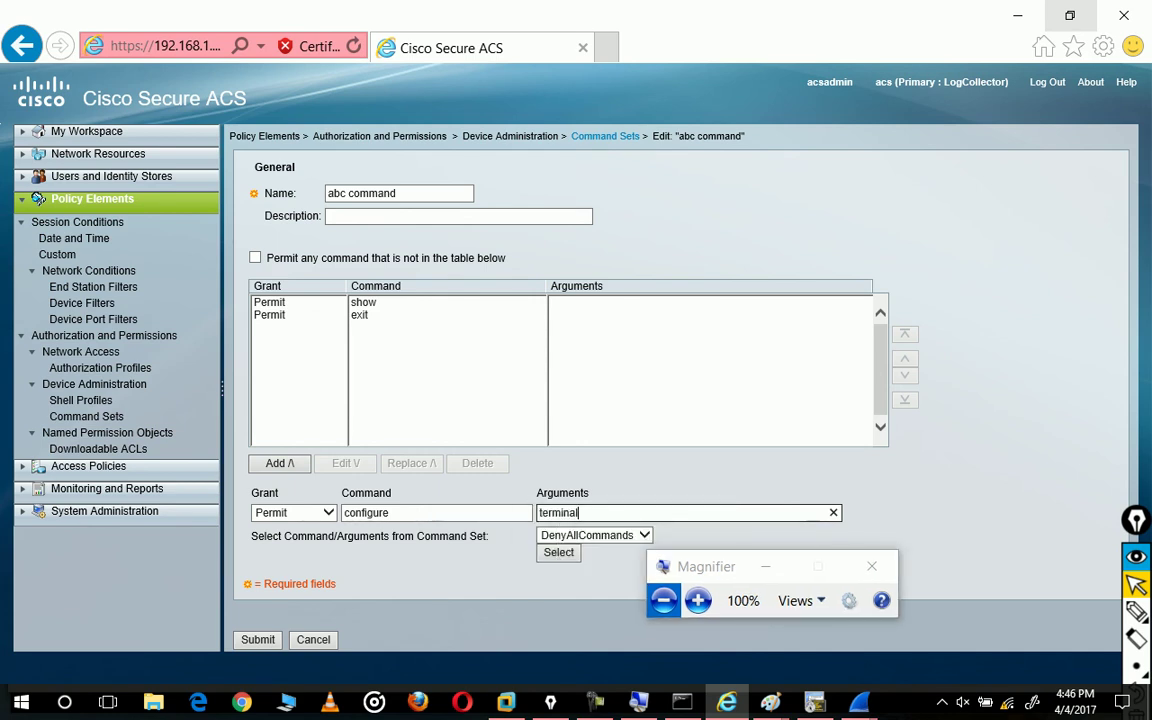
{"action": "key", "text": "alt+Tab"}
Enter 'configure terminal' at the debug session's switch prompt via Tab completion without running it
{"action": "key", "text": "alt+1"}
{"action": "key", "text": "Return"}
{"action": "key", "text": "Return"}
{"action": "key", "text": "Return"}
{"action": "type", "text": "conf"}
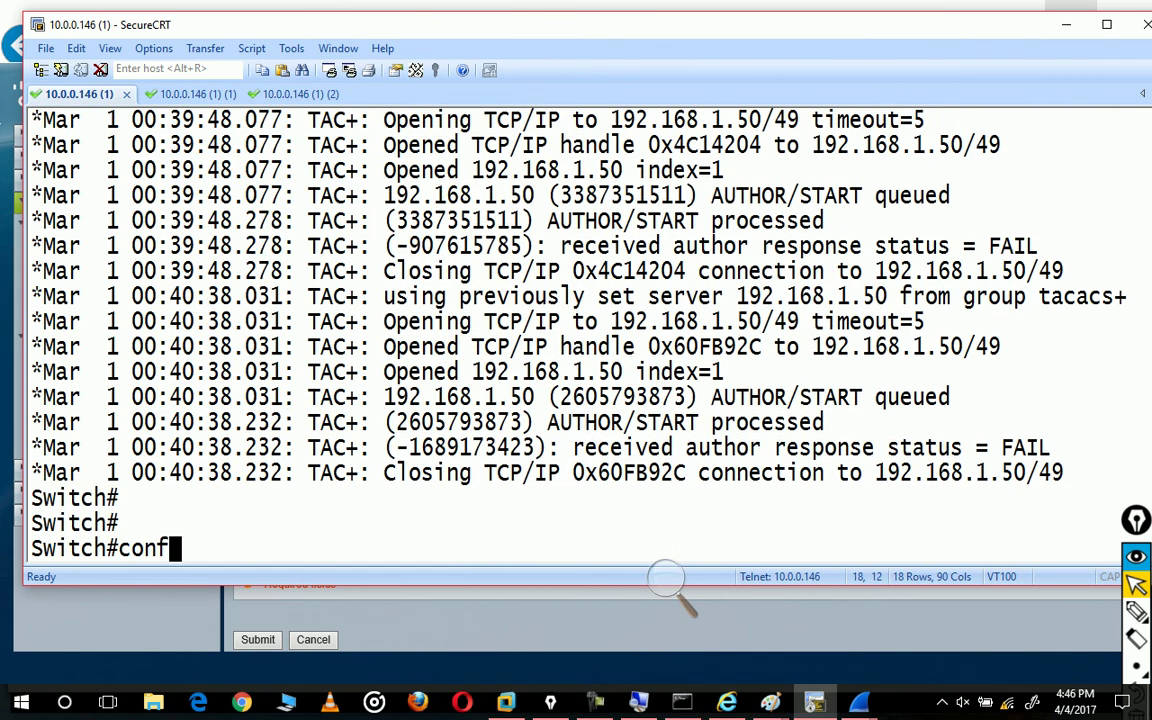
{"action": "key", "text": "Tab"}
{"action": "type", "text": "ter"}
{"action": "key", "text": "Tab"}
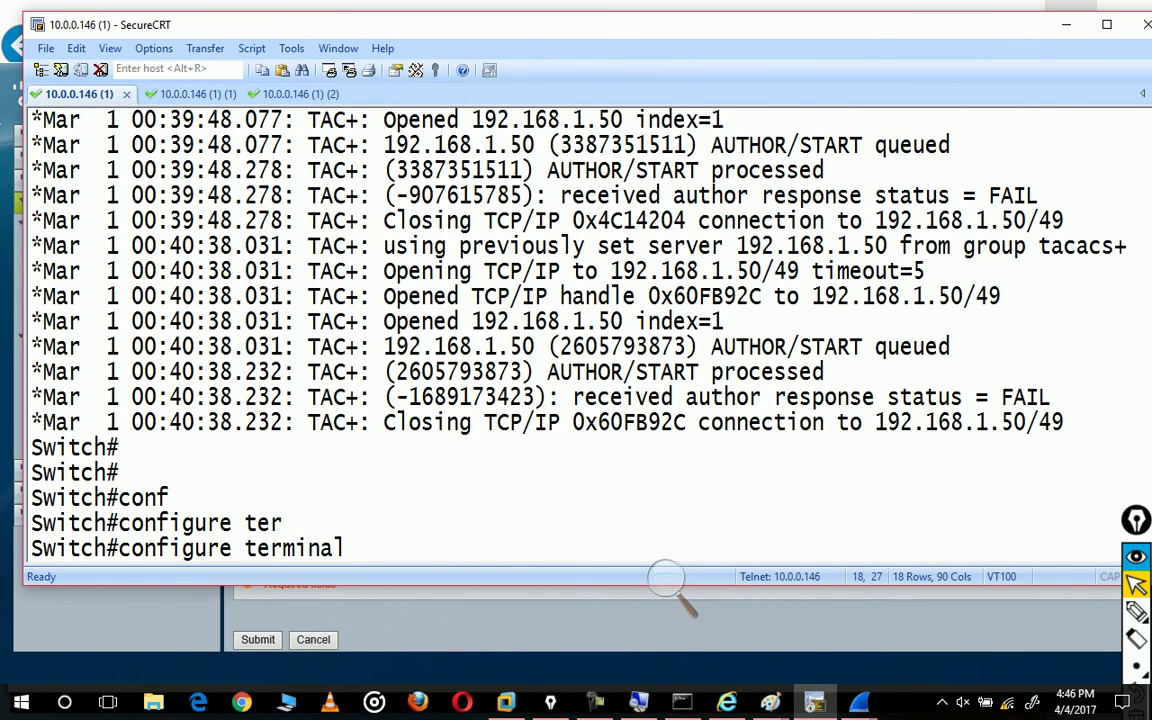
{"action": "key", "text": "alt+Tab"}
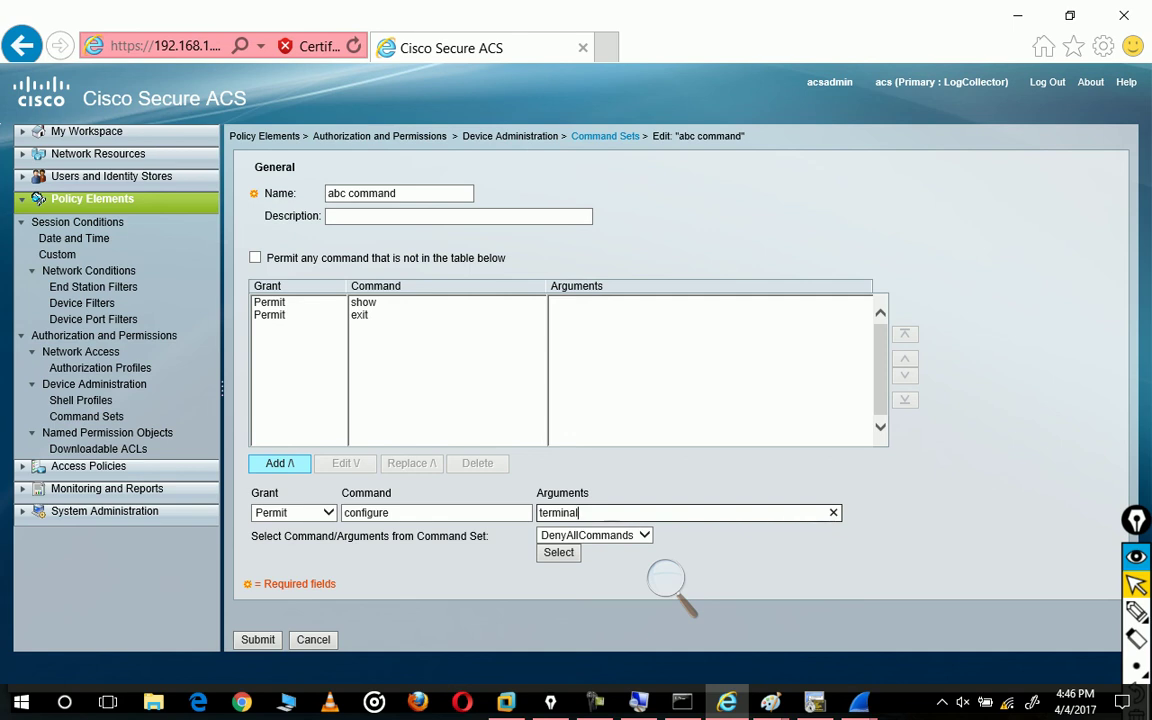
Add configure terminal to the abc command set's permitted commands and submit the set
{"action": "key", "text": "Return"}
{"action": "left_click", "coordinate": [674, 648]}
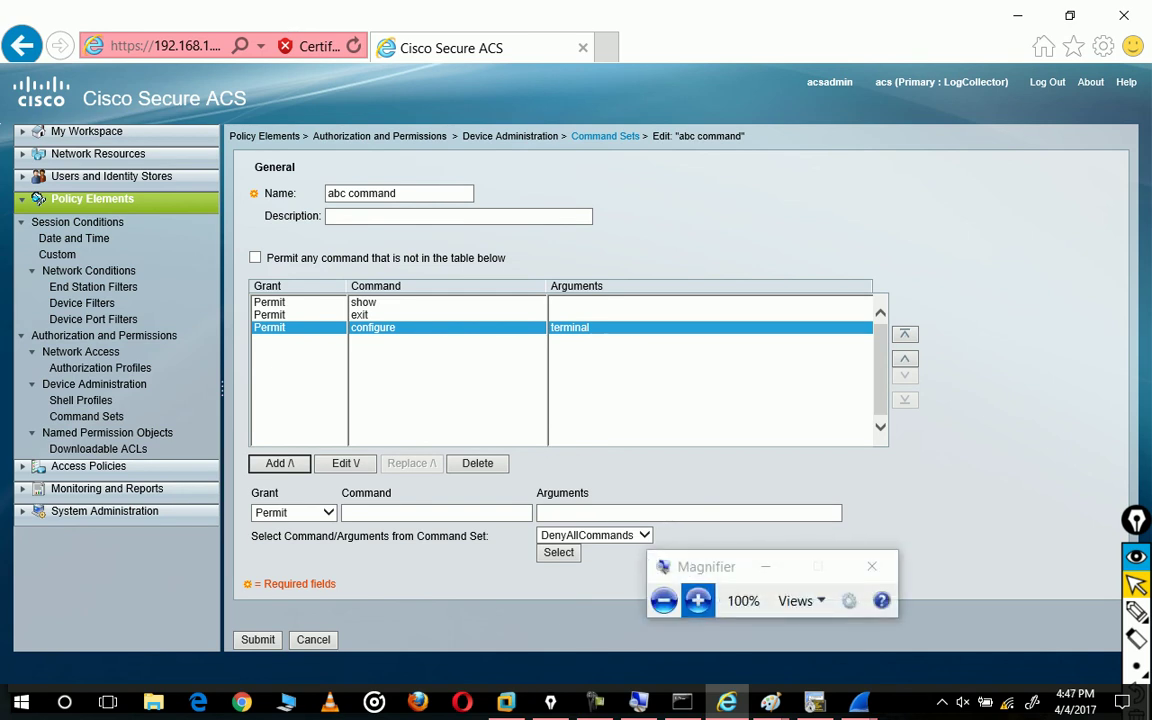
{"action": "left_click", "coordinate": [698, 600]}
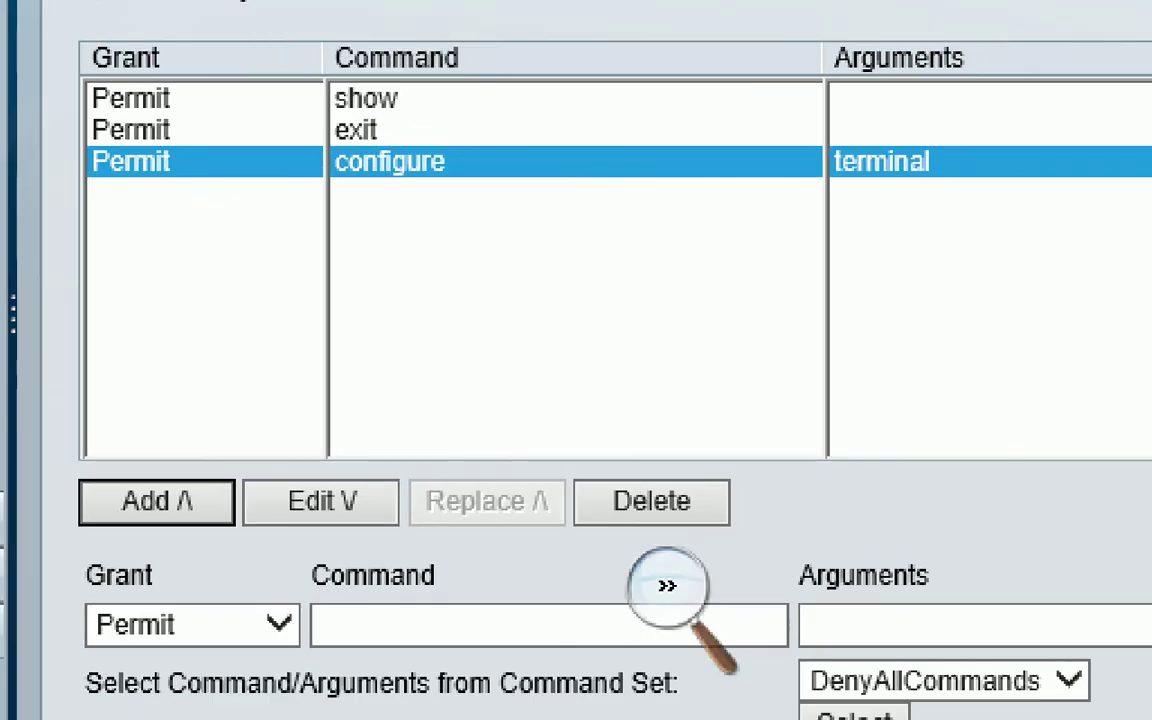
{"action": "left_click", "coordinate": [668, 598]}
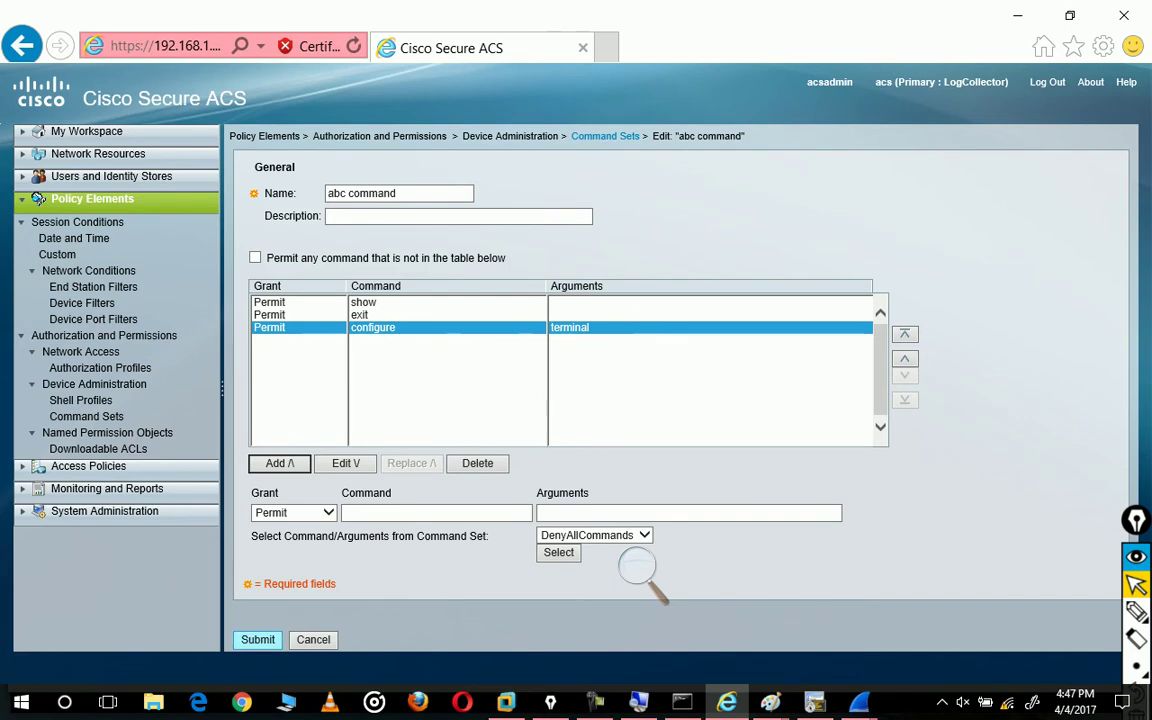
{"action": "key", "text": "Return"}
{"action": "key", "text": "alt+Tab"}
In the second switch session, enter global configuration mode with configure terminal
{"action": "key", "text": "ctrl+Tab"}
{"action": "key", "text": "Return"}
{"action": "type", "text": "configure"}
{"action": "key", "text": "Tab"}
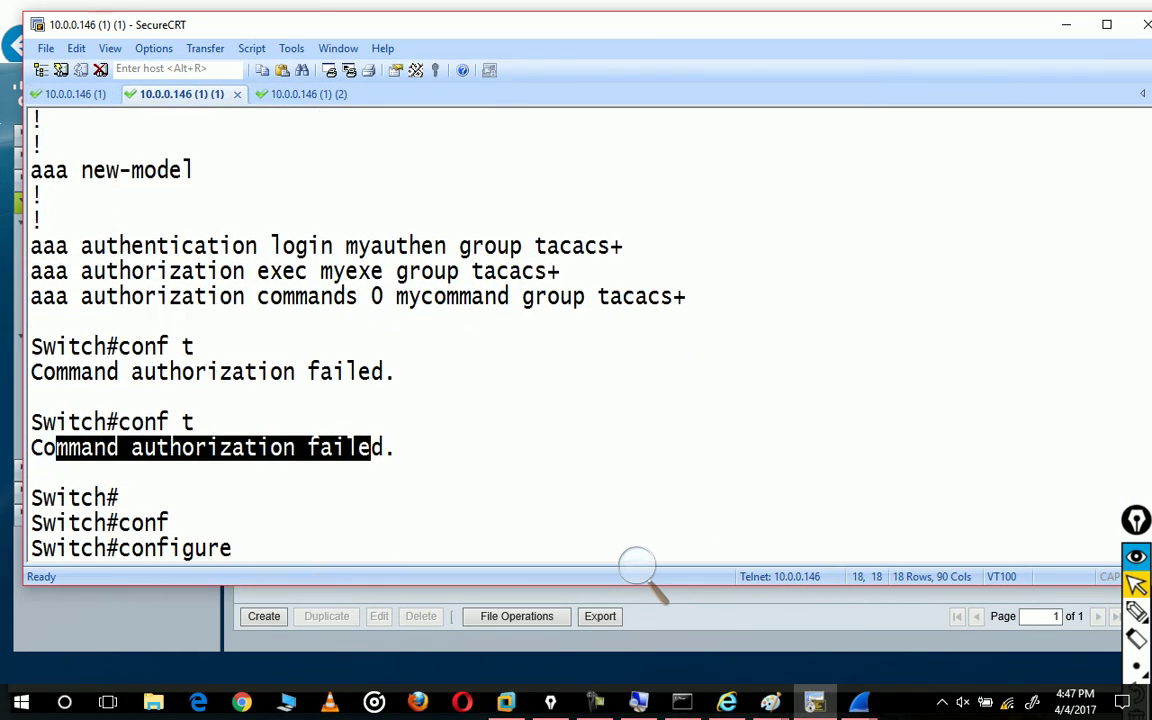
{"action": "type", "text": "ter"}
{"action": "key", "text": "Tab"}
{"action": "key", "text": "Return"}
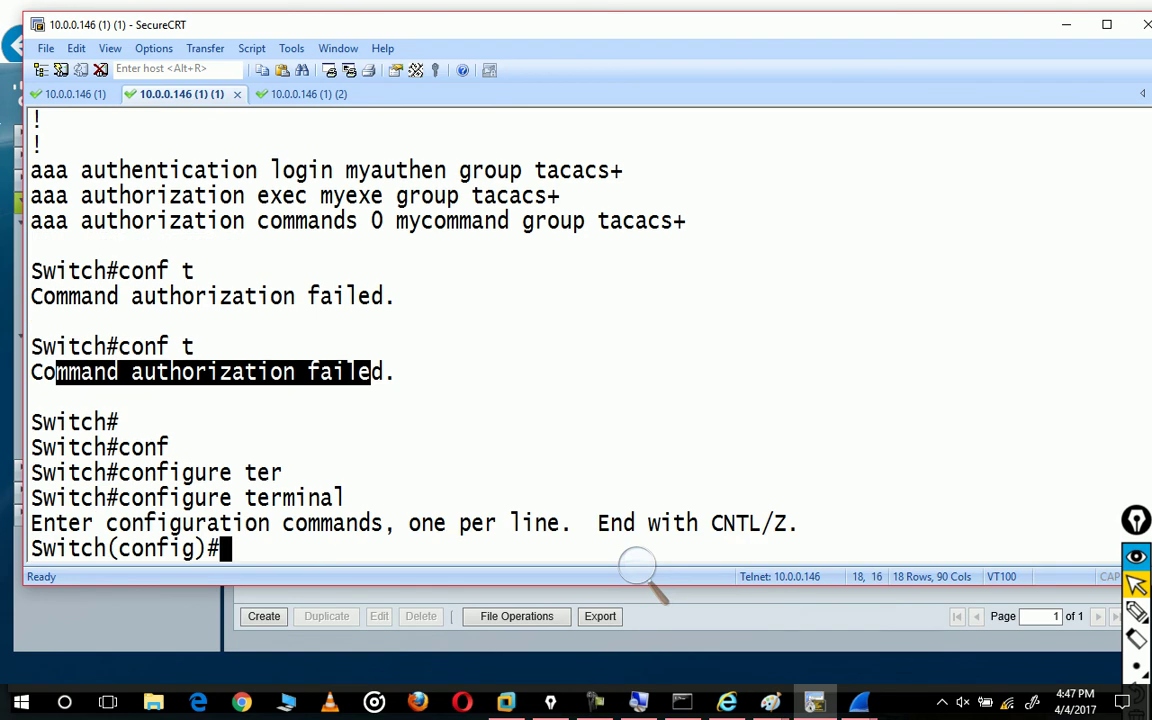
Run router eigrp 1, enable ip routing, then start EIGRP process 1 again
{"action": "type", "text": "router eig"}
{"action": "key", "text": "Tab"}
{"action": "type", "text": "1"}
{"action": "key", "text": "Return"}
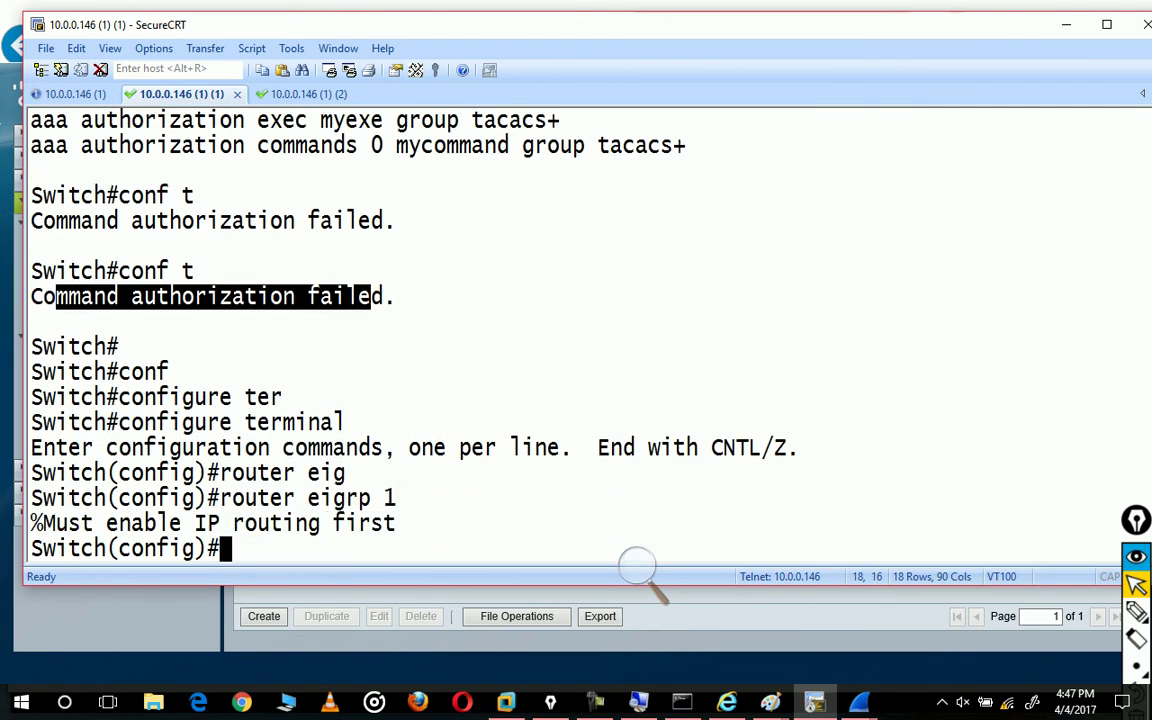
{"action": "type", "text": "ip routing"}
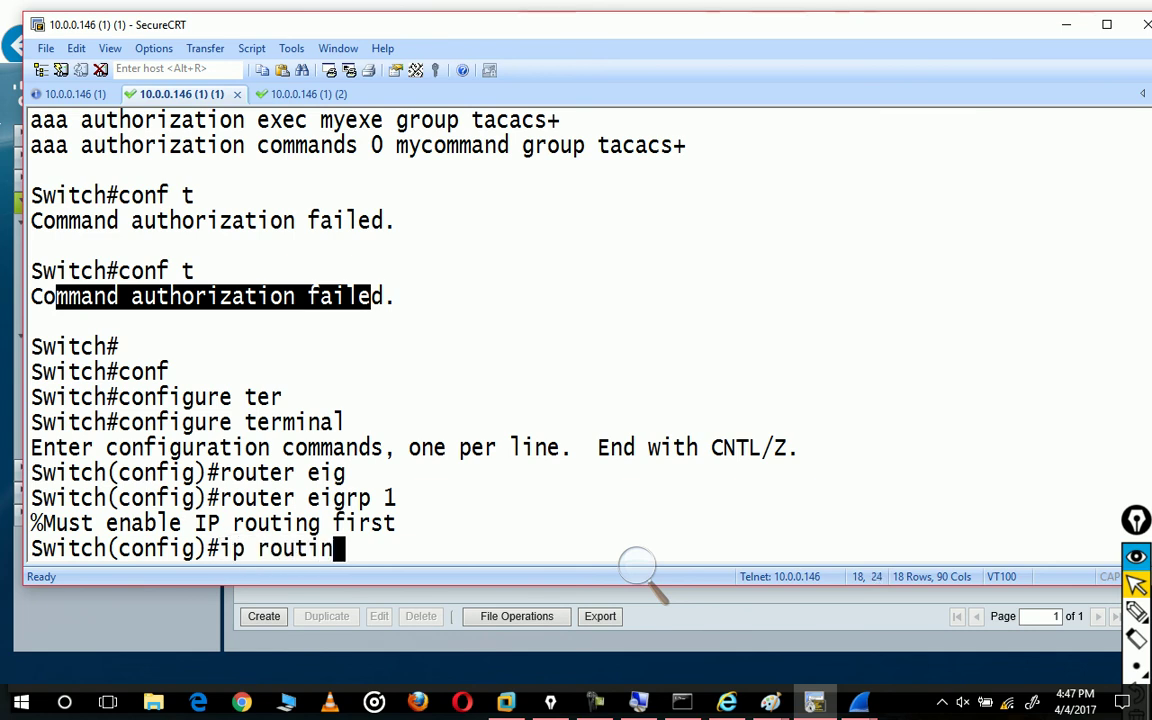
{"action": "key", "text": "Return"}
{"action": "key", "text": "Up"}
{"action": "key", "text": "Up"}
{"action": "key", "text": "Return"}
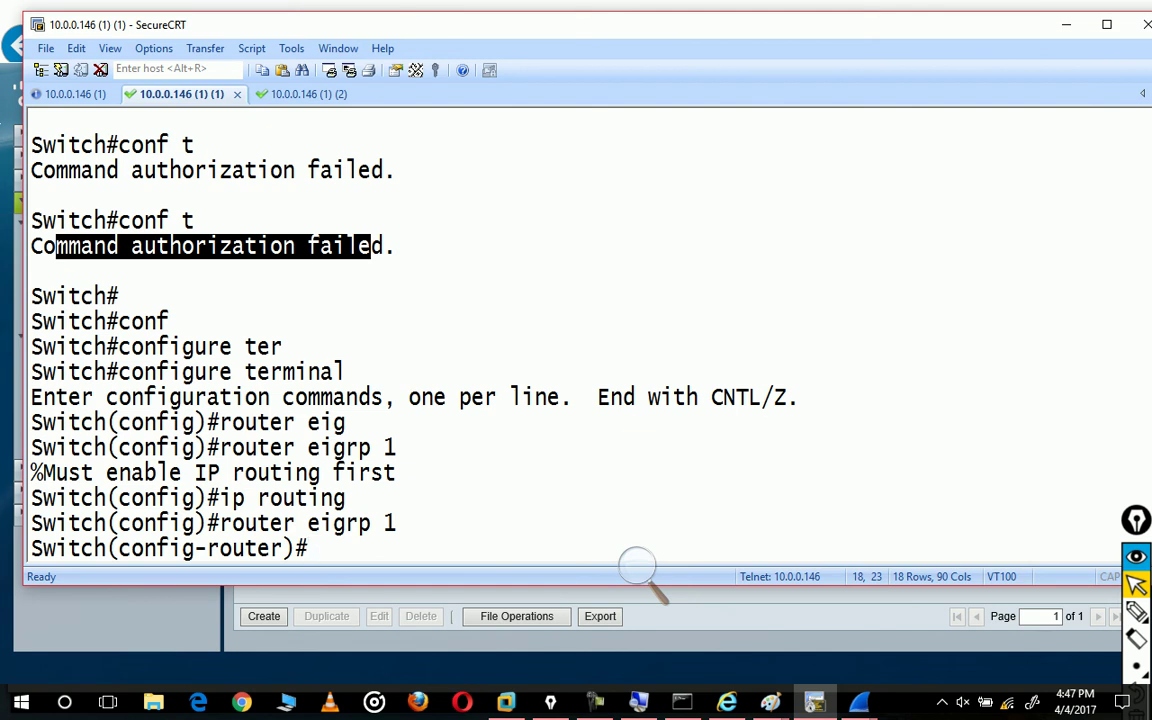
In the debug session, enable aaa authorization config-commands on the switch
{"action": "key", "text": "alt+1"}
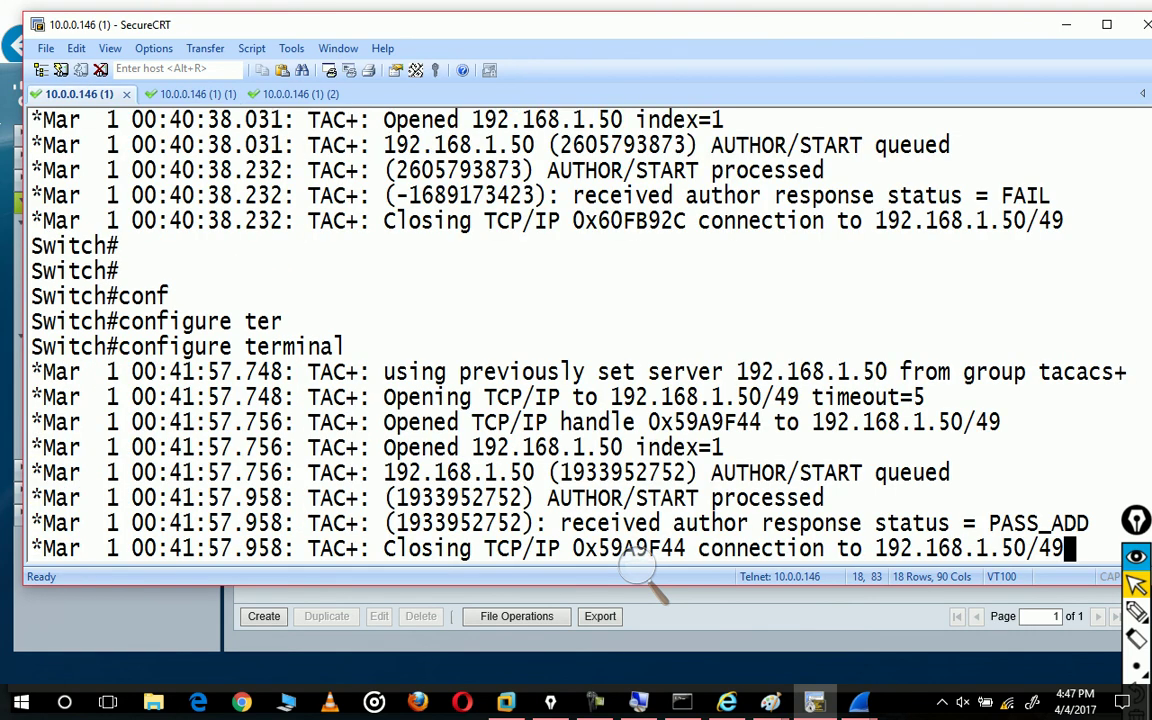
{"action": "key", "text": "Return"}
{"action": "key", "text": "Return"}
{"action": "type", "text": "con"}
{"action": "key", "text": "BackSpace"}
{"action": "key", "text": "BackSpace"}
{"action": "key", "text": "BackSpace"}
{"action": "type", "text": "aaa autho"}
{"action": "key", "text": "Tab"}
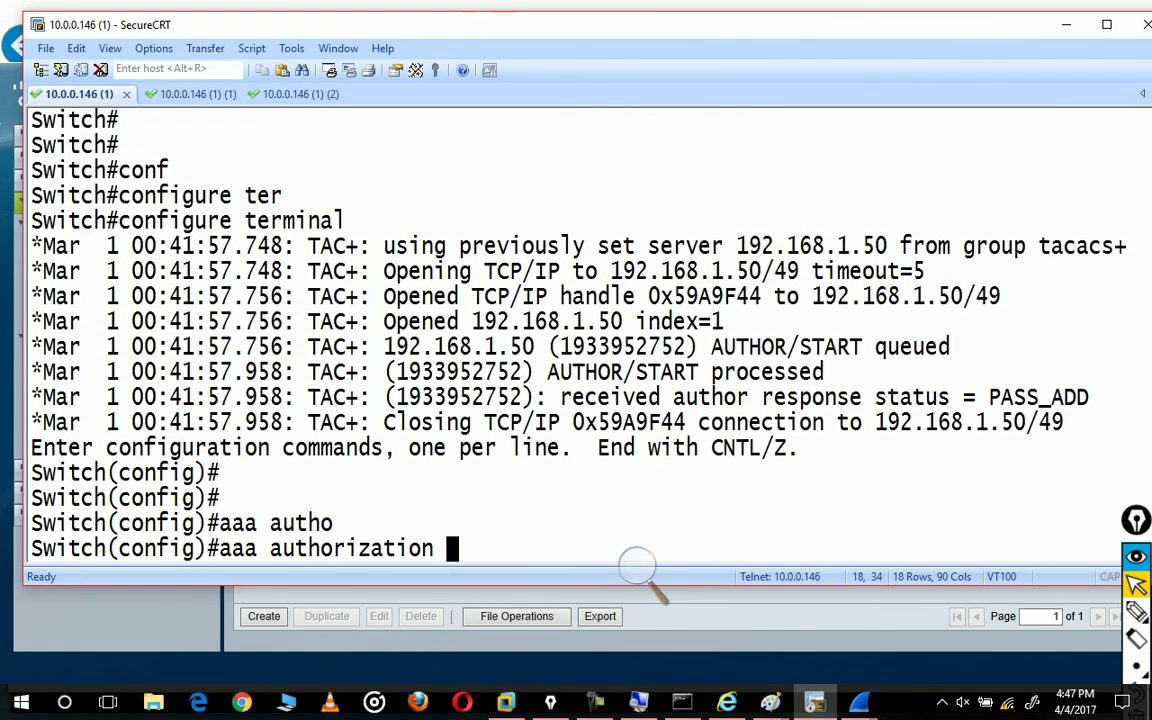
{"action": "type", "text": "conf"}
{"action": "key", "text": "Tab"}
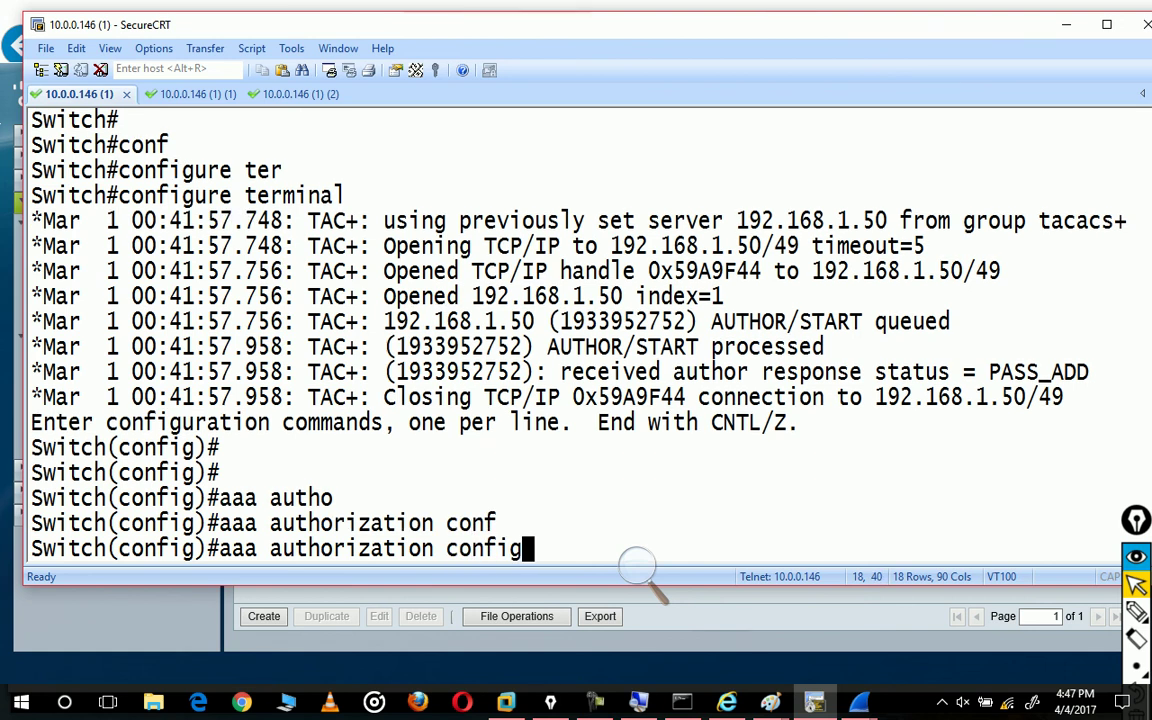
{"action": "type", "text": "-com"}
{"action": "key", "text": "Tab"}
{"action": "key", "text": "Return"}
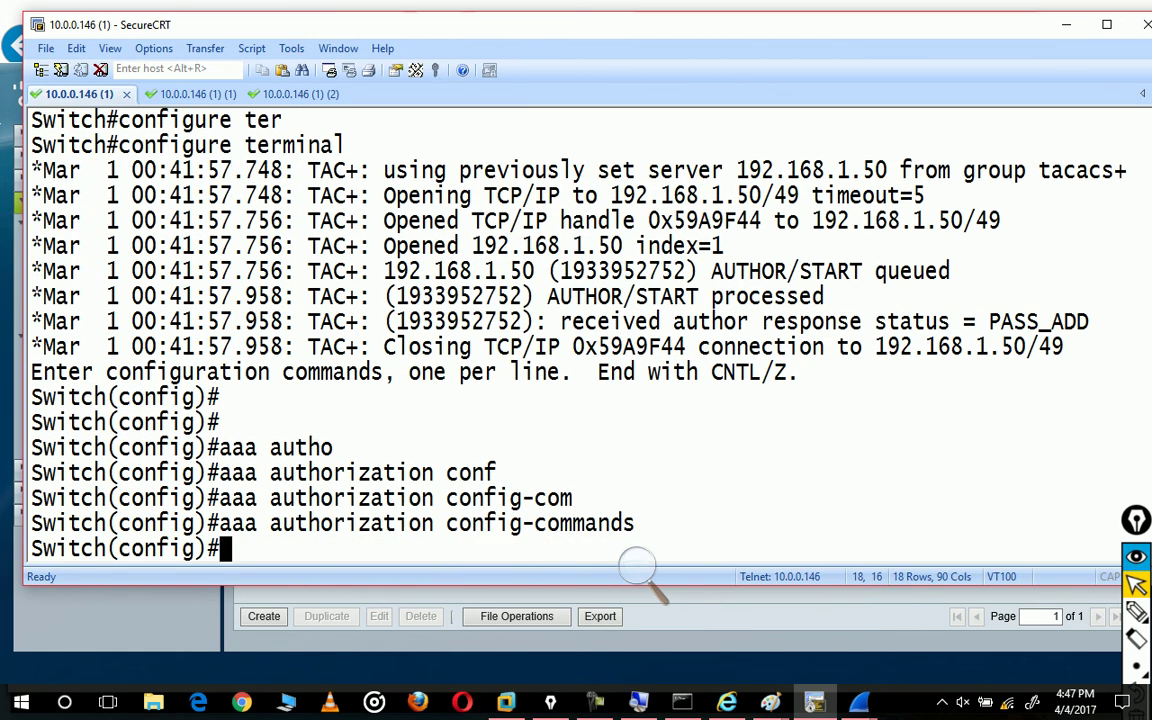
In the other session, retry router eigrp 1 and router ospf 1; both are denied
{"action": "key", "text": "ctrl+Tab"}
{"action": "key", "text": "Up"}
{"action": "key", "text": "Return"}
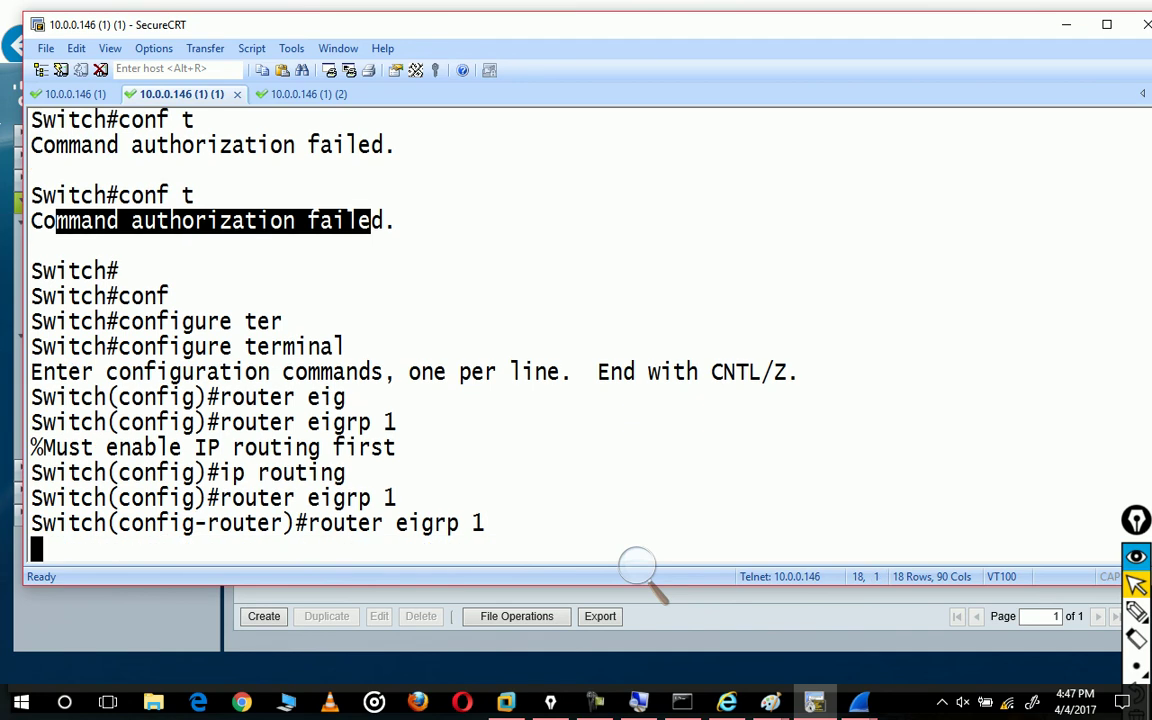
{"action": "key", "text": "Up"}
{"action": "key", "text": "BackSpace"}
{"action": "key", "text": "BackSpace"}
{"action": "key", "text": "BackSpace"}
{"action": "key", "text": "BackSpace"}
{"action": "key", "text": "BackSpace"}
{"action": "key", "text": "BackSpace"}
{"action": "key", "text": "BackSpace"}
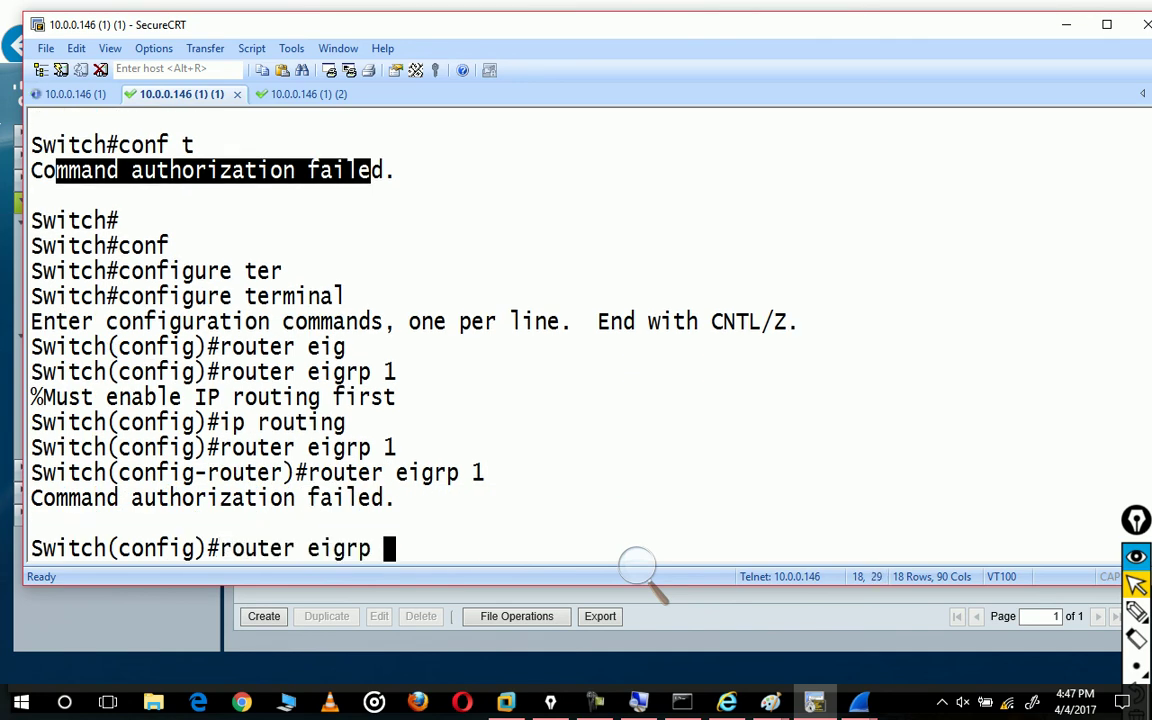
{"action": "type", "text": "ospf"}
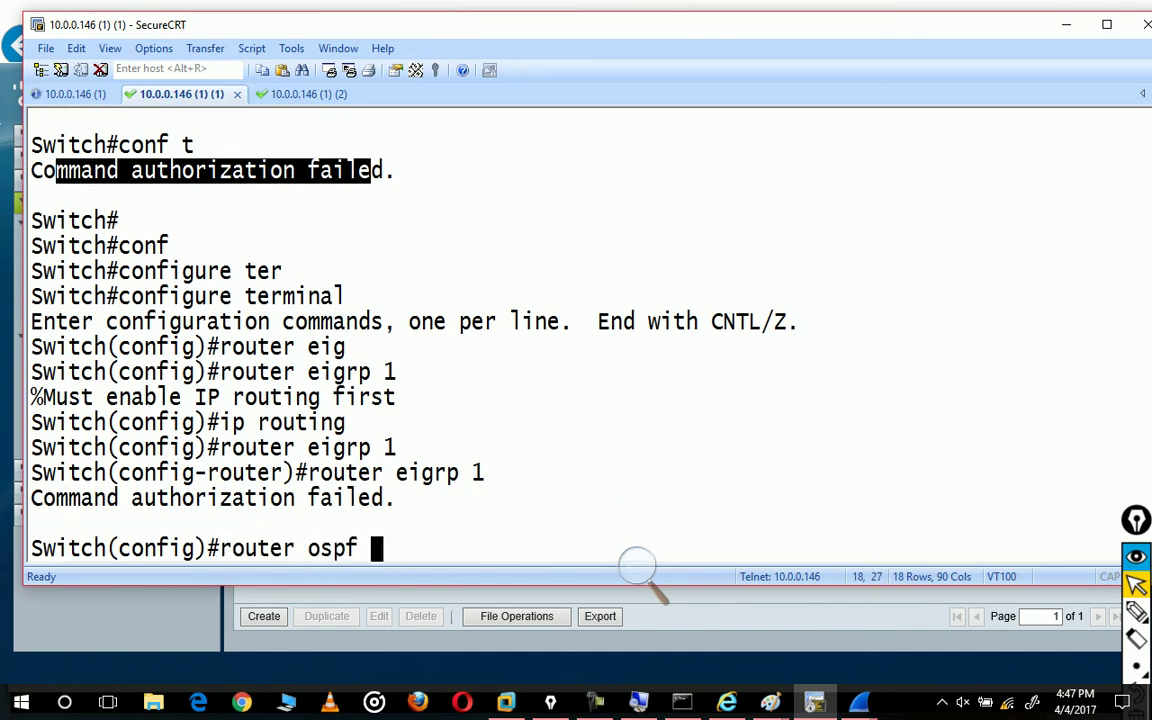
{"action": "type", "text": " 1"}
{"action": "key", "text": "Return"}
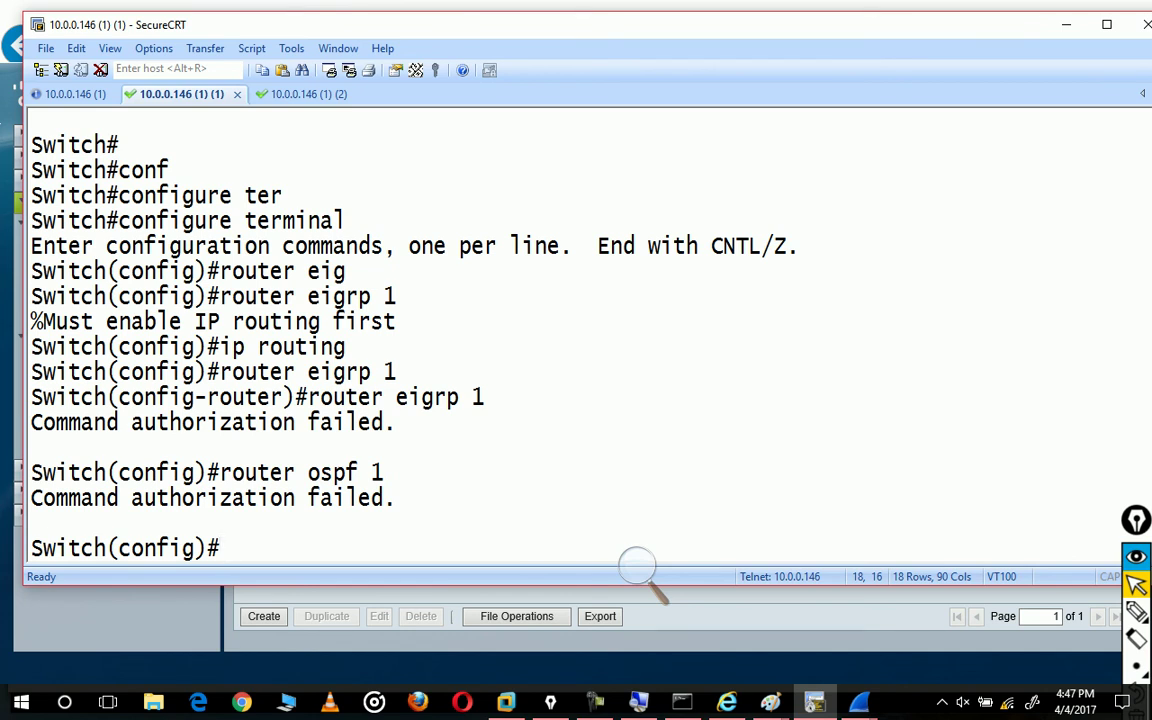
{"action": "key", "text": "alt+Tab"}
{"action": "key", "text": "super+plus"}
{"action": "key", "text": "super+plus"}
Add a Permit rule for command router with argument ospf to 'abc command' and submit it
{"action": "left_click", "coordinate": [365, 328]}
{"action": "left_click", "coordinate": [576, 523]}
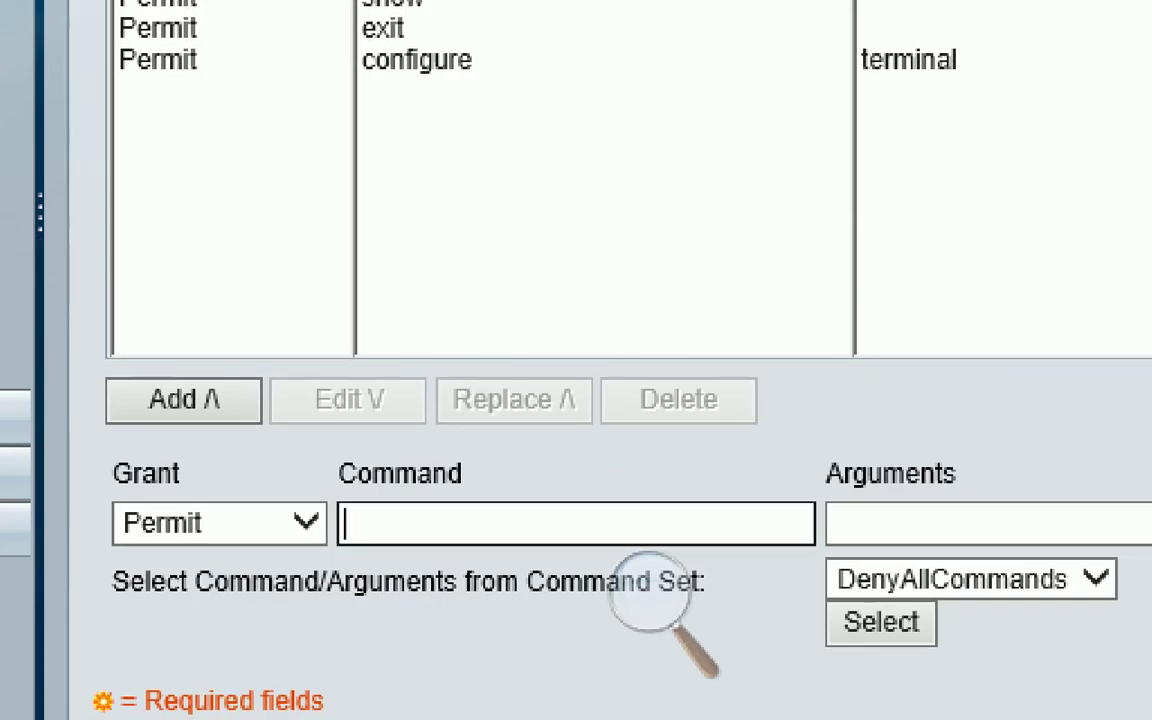
{"action": "type", "text": "router"}
{"action": "key", "text": "Tab"}
{"action": "type", "text": "ospf"}
{"action": "key", "text": "Return"}
{"action": "left_click", "coordinate": [650, 590]}
{"action": "left_click", "coordinate": [653, 656]}
{"action": "key", "text": "shift+Tab"}
{"action": "key", "text": "Return"}
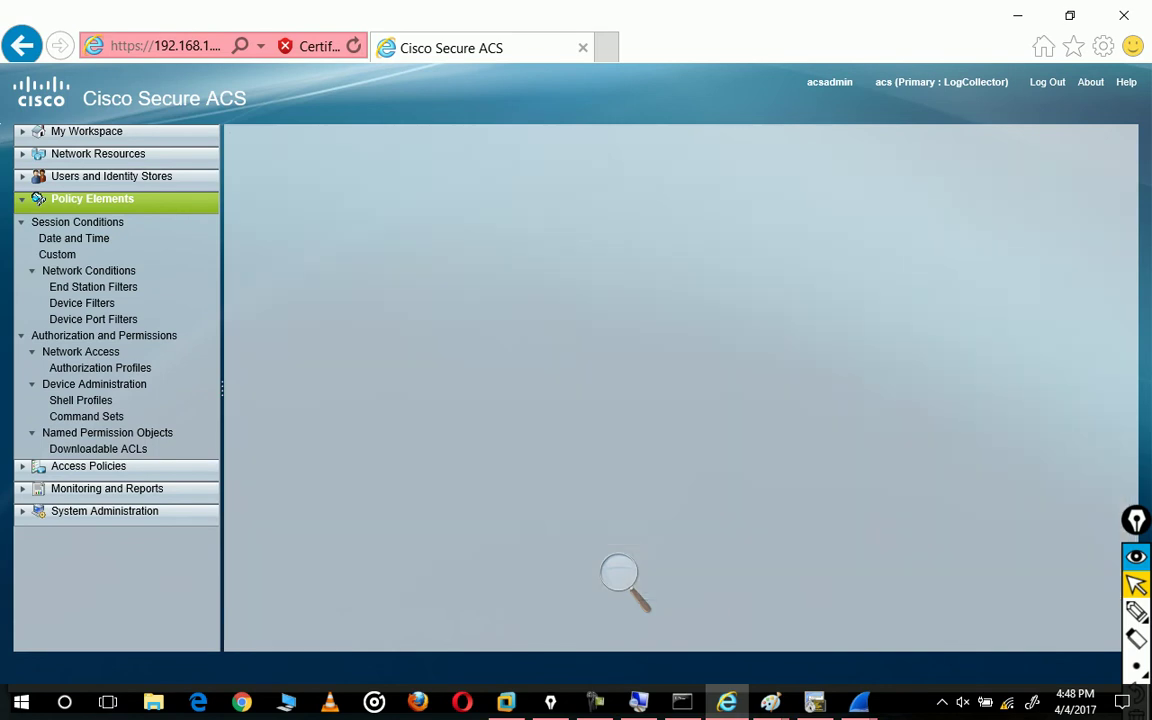
Rerun router ospf 1 on the switch, which now enters config-router mode
{"action": "key", "text": "alt+Tab"}
{"action": "key", "text": "Up"}
{"action": "key", "text": "Return"}
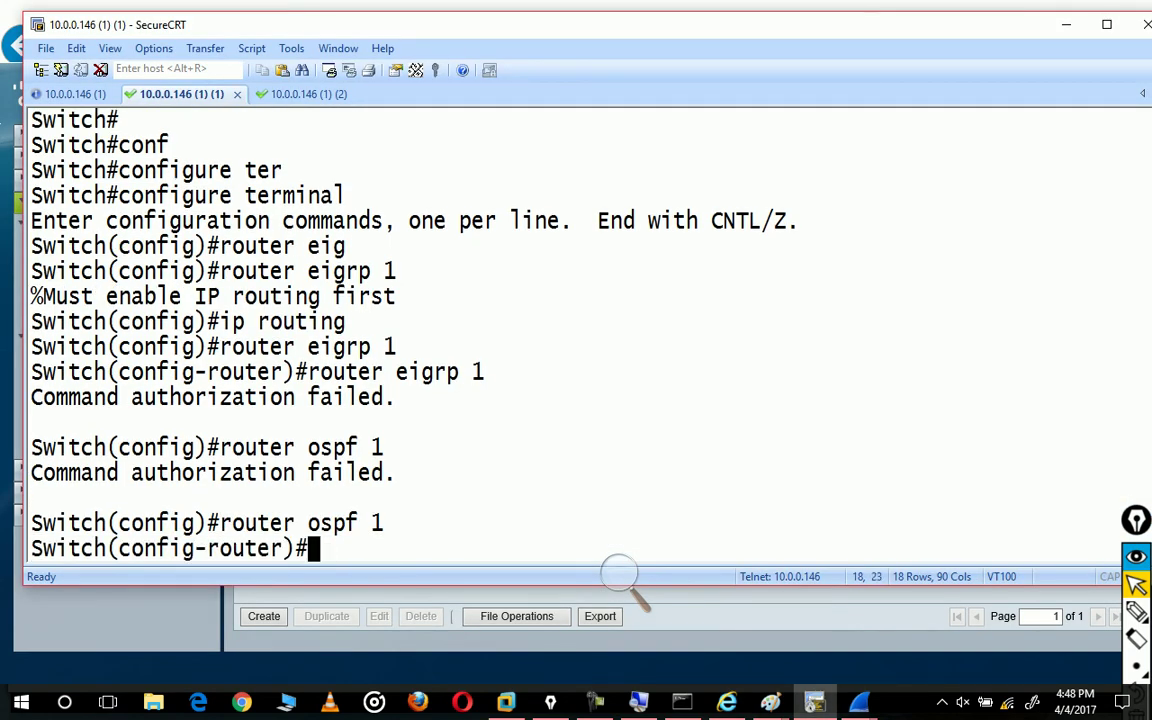
Highlight the PASS_ADD result and the earlier FAIL result in the TACACS debug log
{"action": "key", "text": "alt+1"}
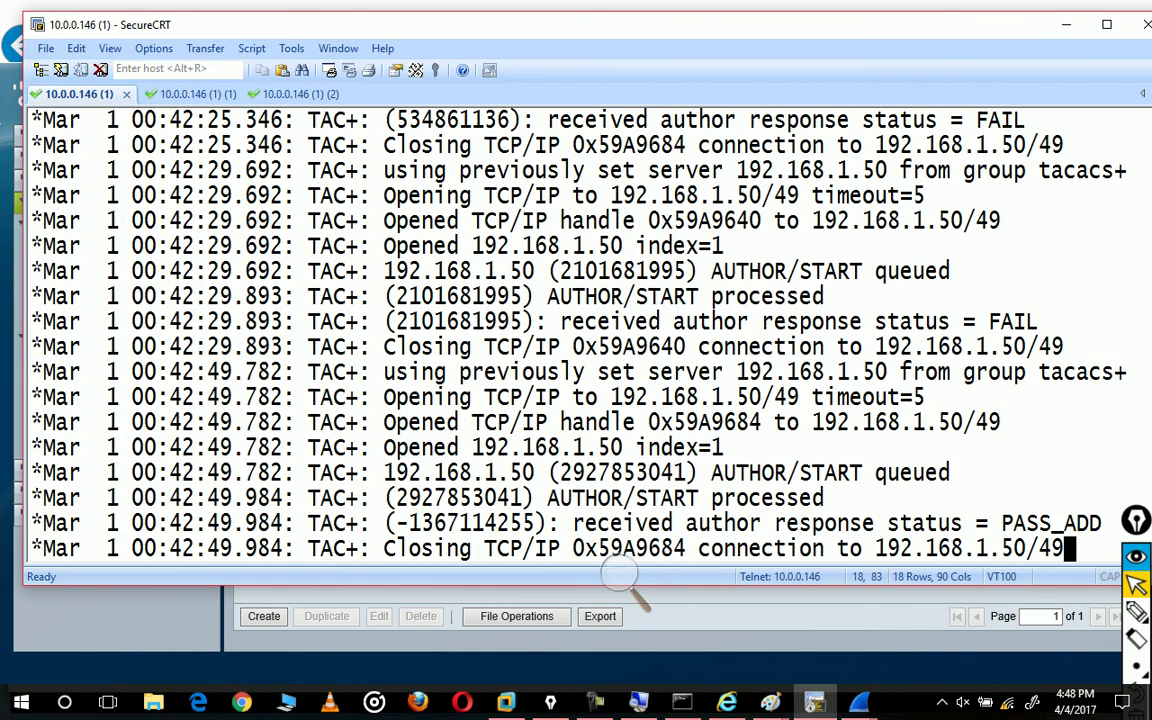
{"action": "left_click_drag", "start_coordinate": [1001, 523], "coordinate": [1088, 523]}
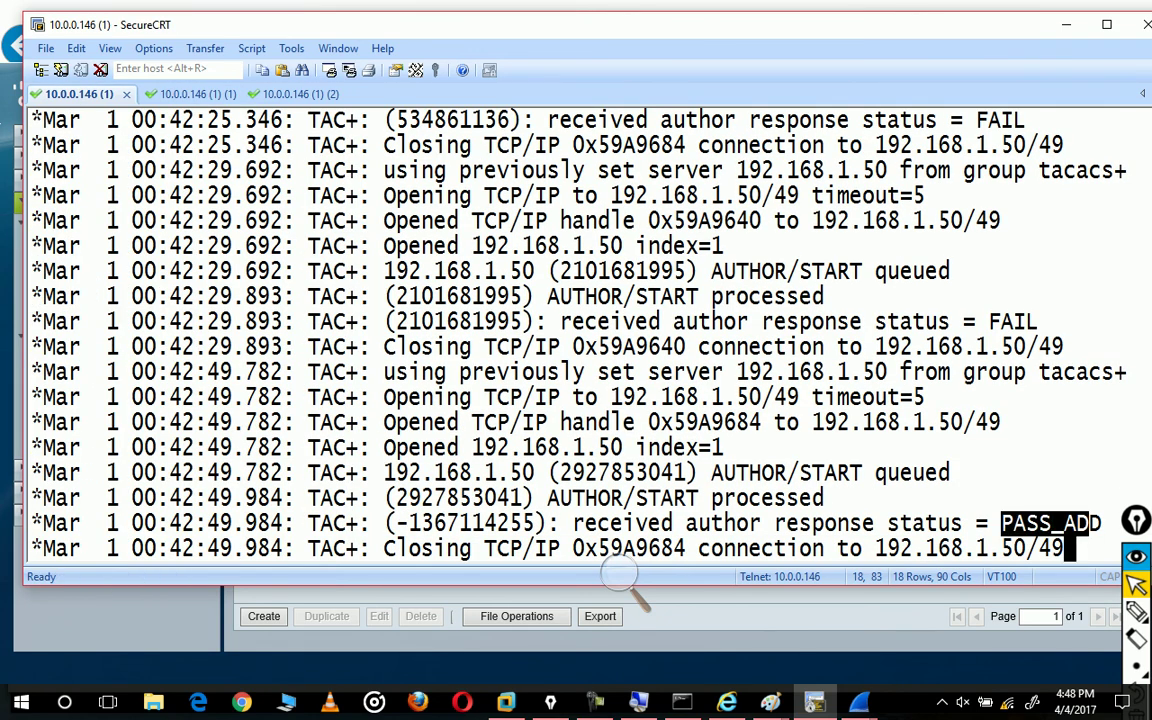
{"action": "left_click_drag", "start_coordinate": [1038, 321], "coordinate": [900, 321]}
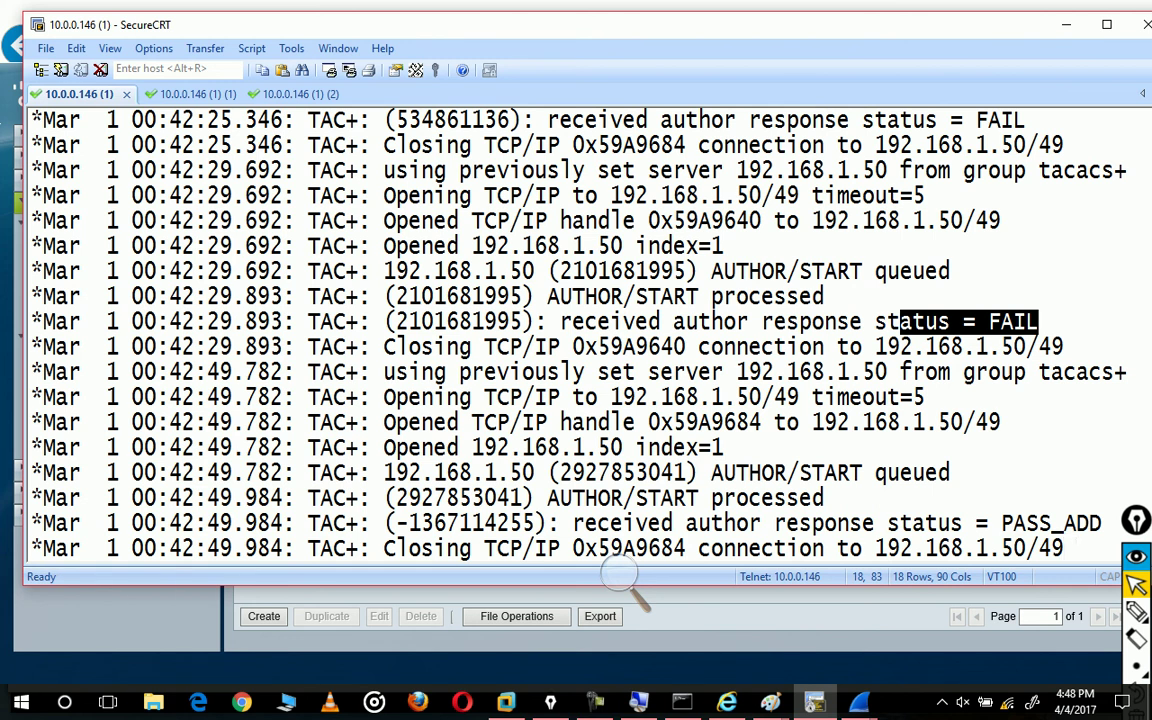
{"action": "key", "text": "alt+Tab"}
{"action": "left_click", "coordinate": [613, 566]}
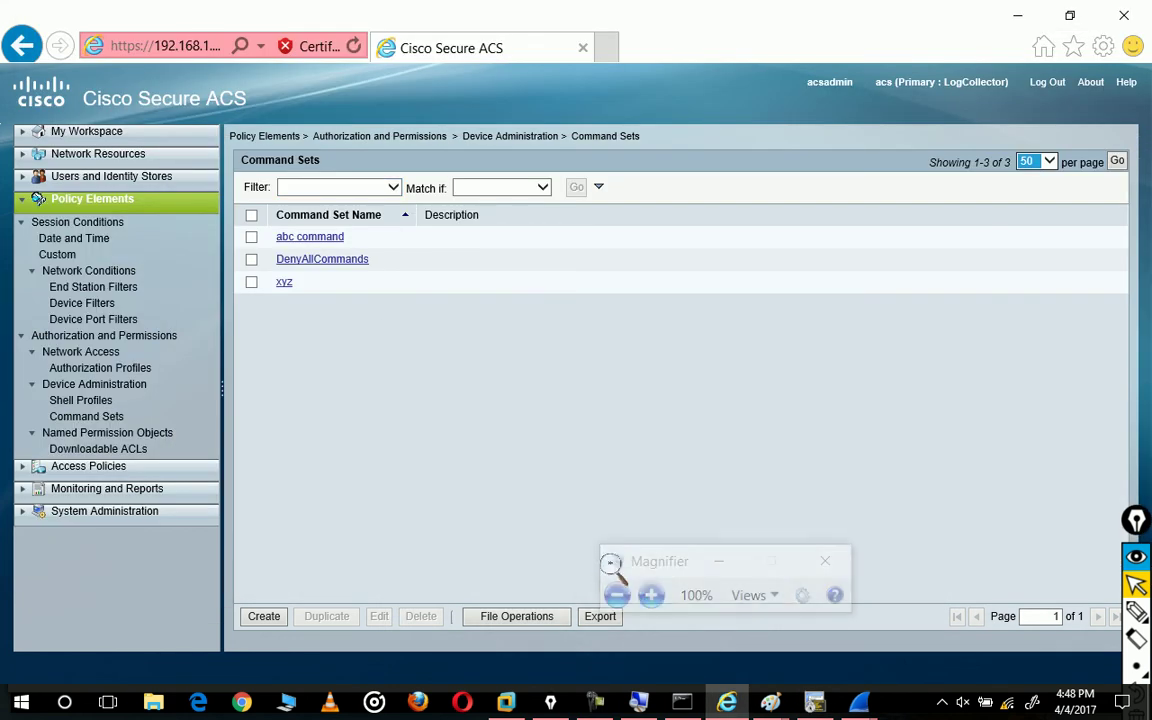
Expand Monitoring and Reports in the ACS navigation and launch the Monitoring and Report Viewer
{"action": "left_click", "coordinate": [651, 595]}
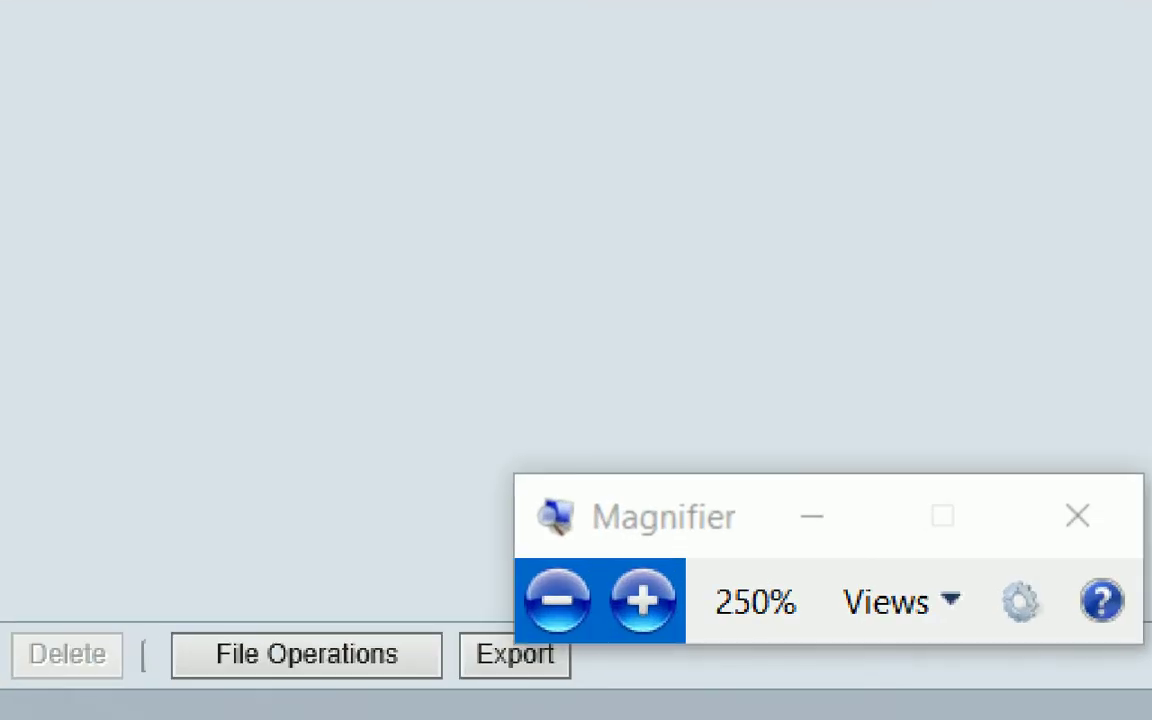
{"action": "left_click", "coordinate": [557, 600]}
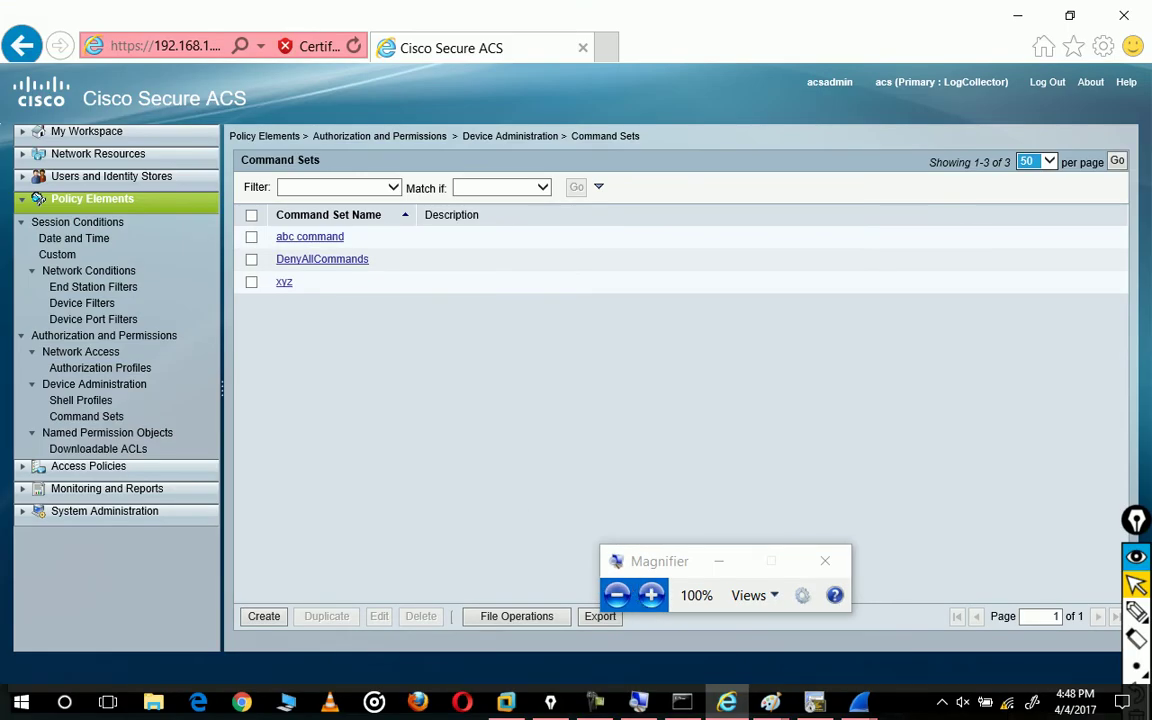
{"action": "left_click", "coordinate": [651, 595]}
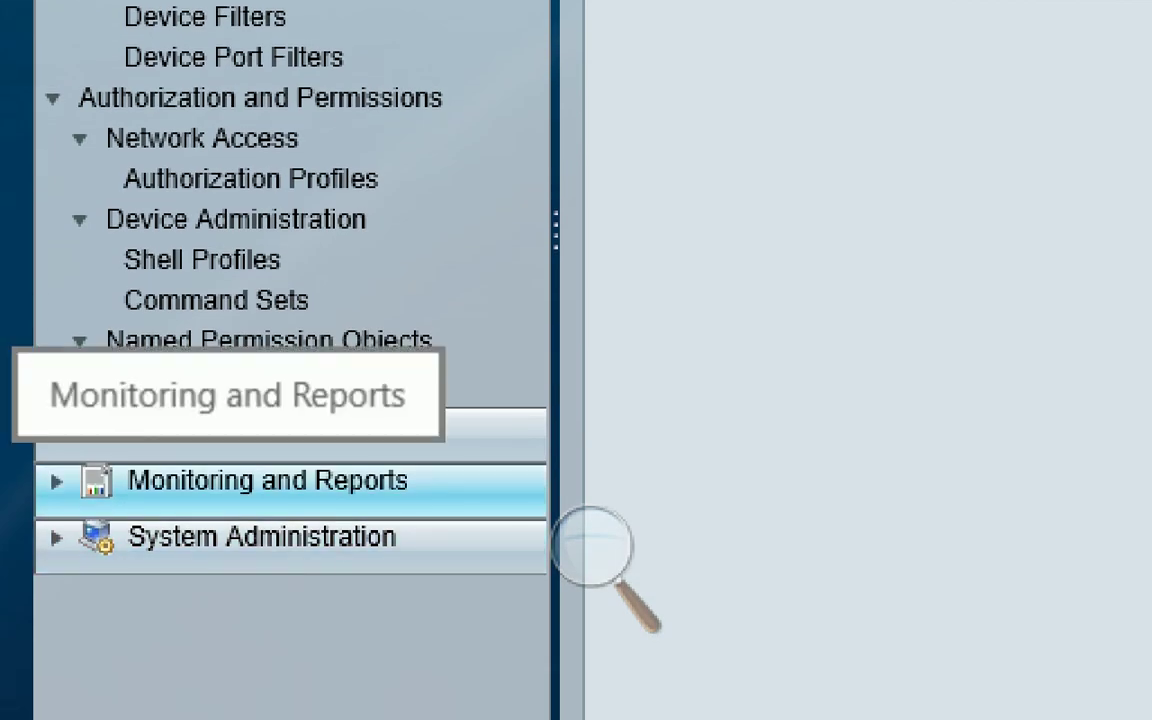
{"action": "left_click", "coordinate": [267, 481]}
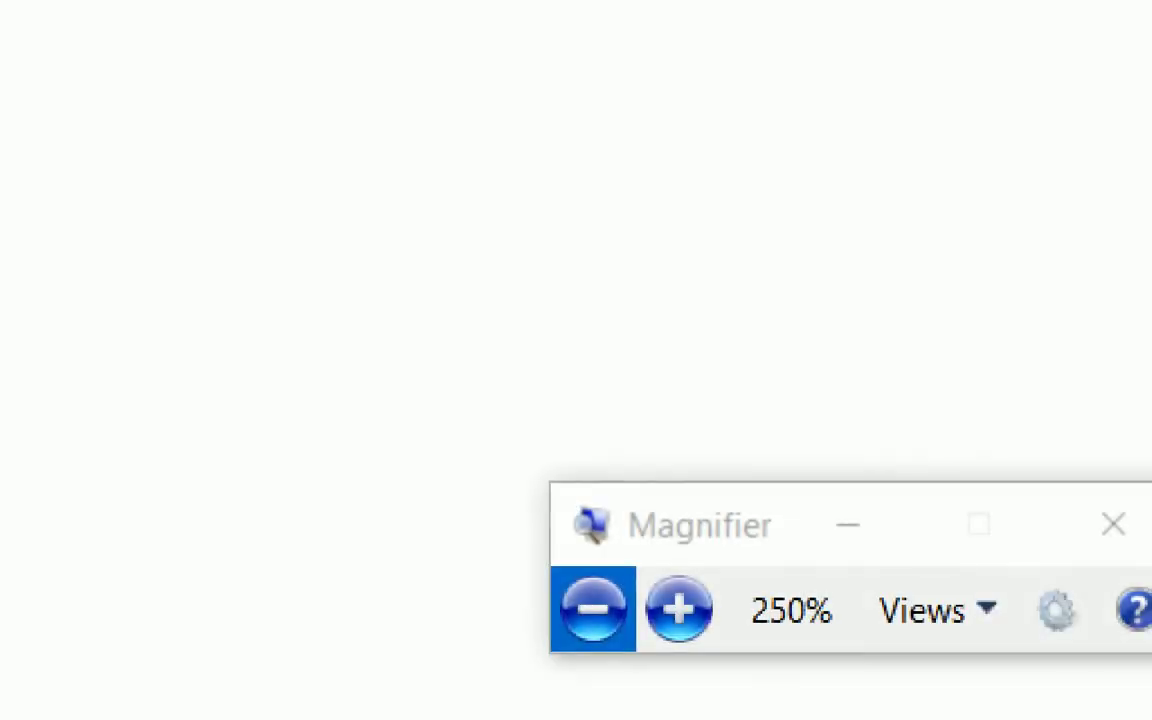
{"action": "left_click", "coordinate": [237, 358]}
{"action": "left_click", "coordinate": [237, 358]}
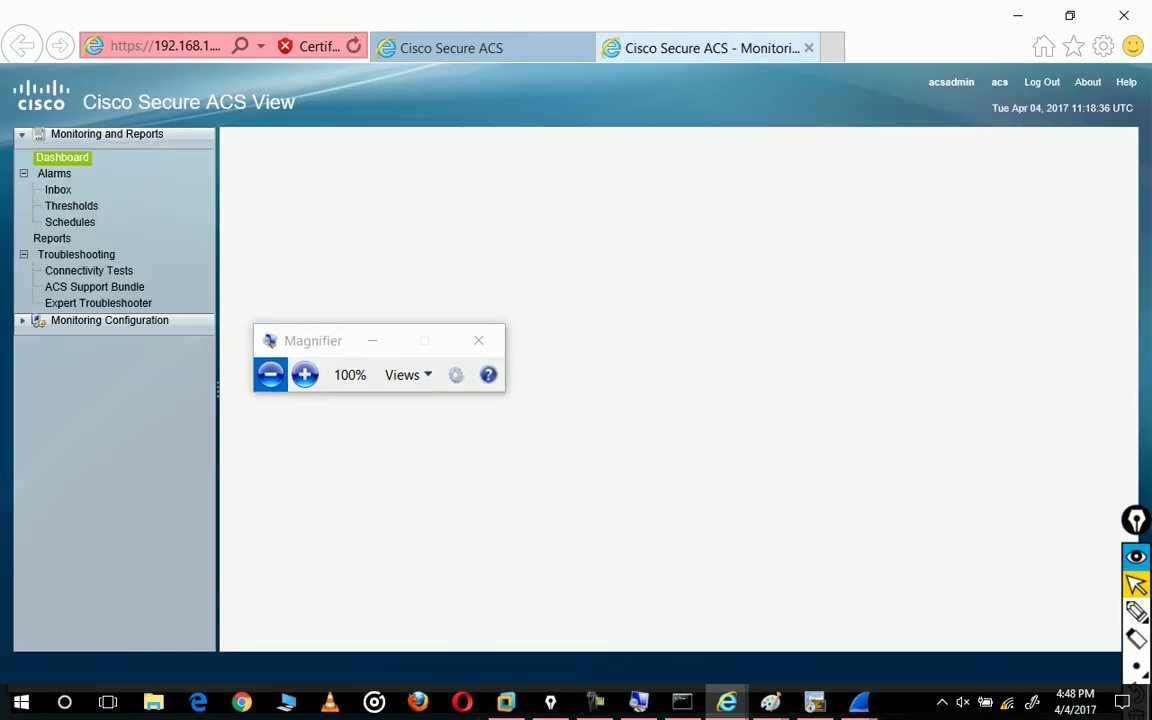
{"action": "left_click", "coordinate": [305, 374]}
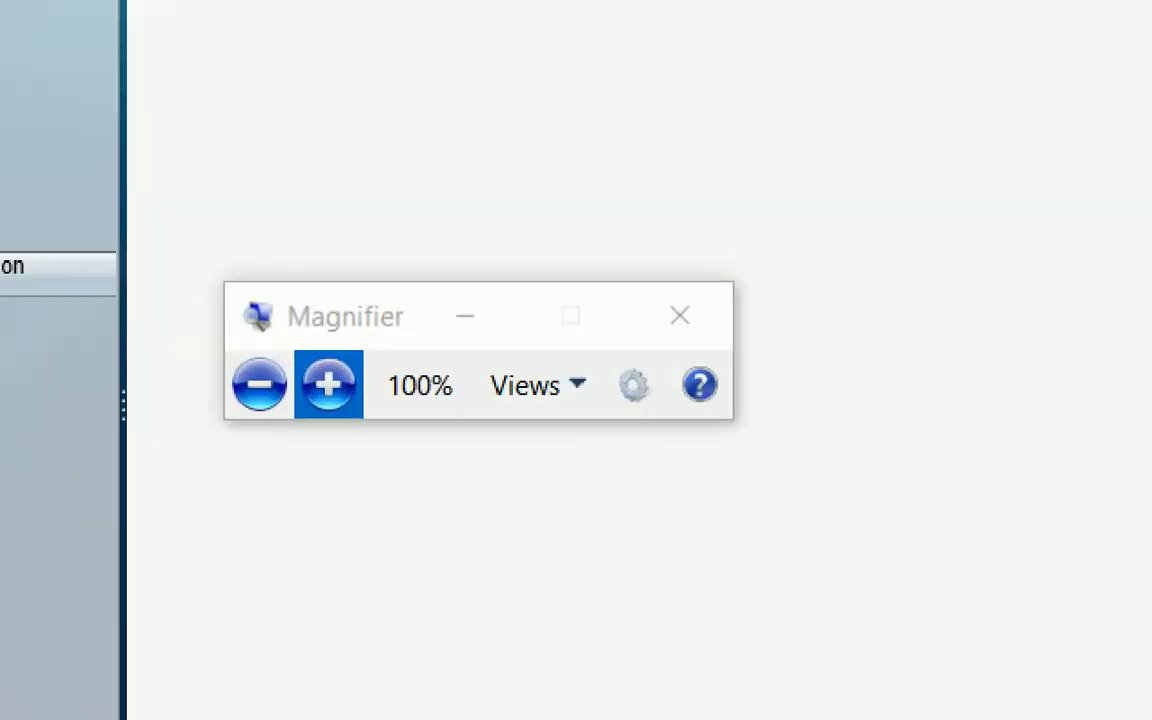
{"action": "left_click", "coordinate": [305, 374]}
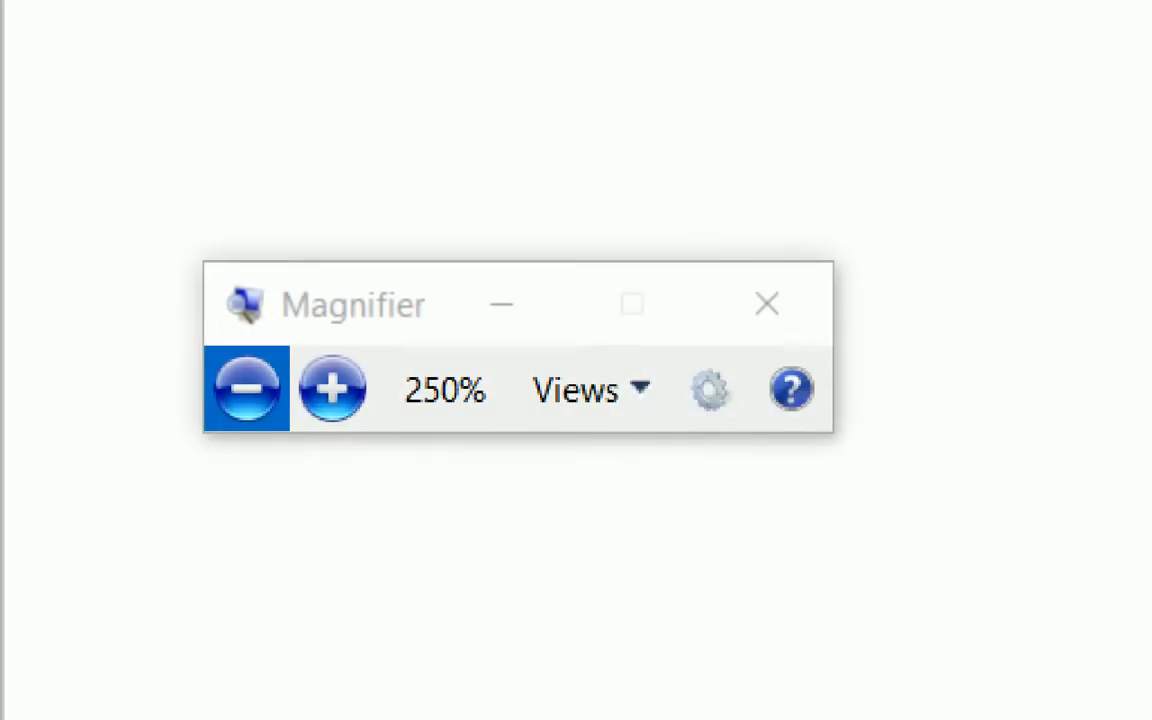
{"action": "left_click", "coordinate": [247, 388]}
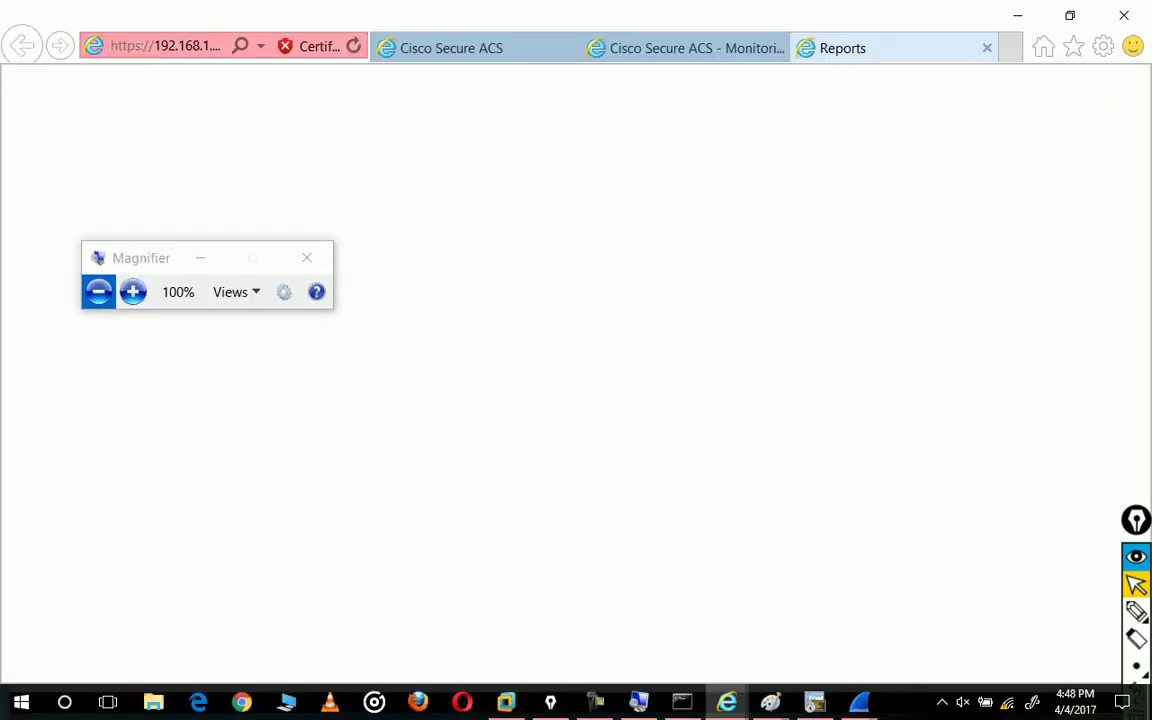
Relaunch the viewer from the ACS configuration page and bring up its dashboard tab
{"action": "key", "text": "ctrl+shift+Tab"}
{"action": "key", "text": "ctrl+shift+Tab"}
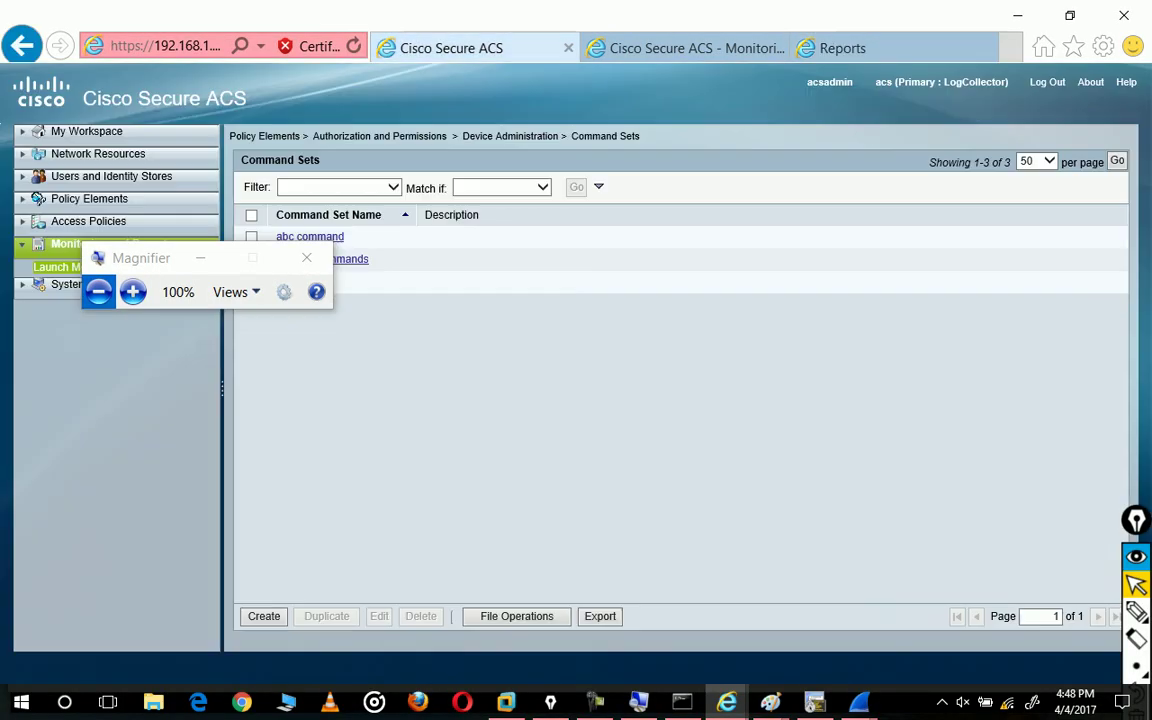
{"action": "left_click", "coordinate": [133, 291]}
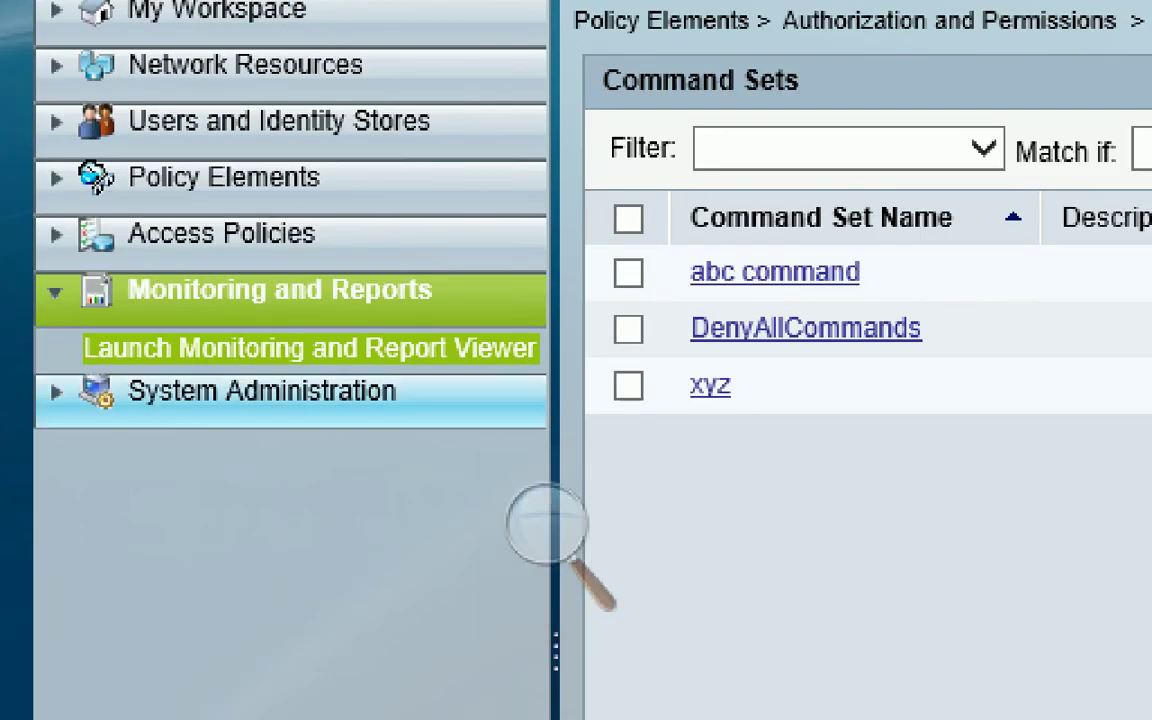
{"action": "left_click", "coordinate": [548, 525]}
{"action": "left_click", "coordinate": [542, 586]}
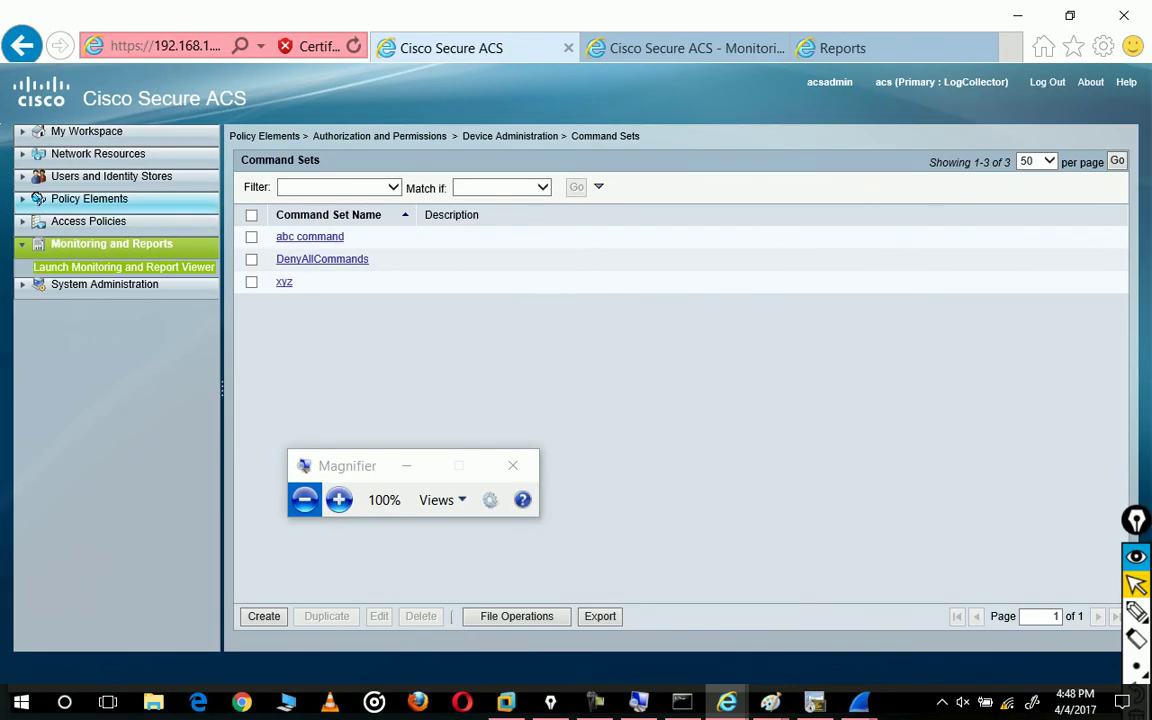
{"action": "key", "text": "ctrl+Tab"}
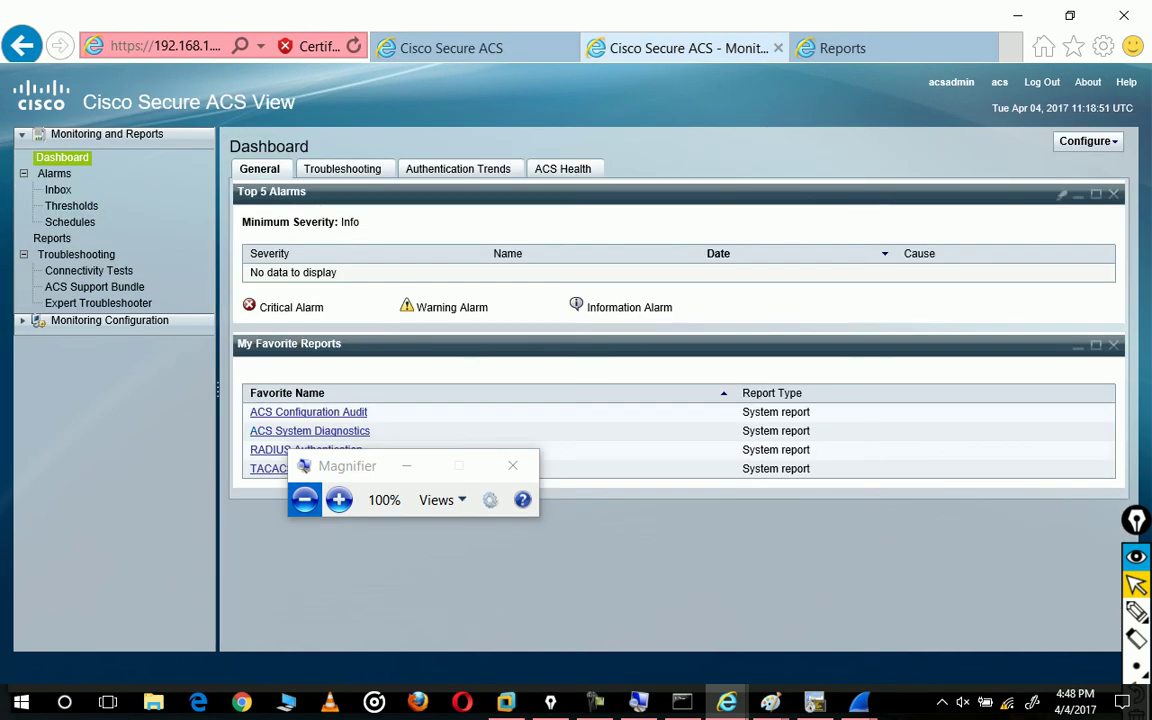
On the Reports tab, expand AAA Protocol and open the TACACS Authorization report
{"action": "left_click", "coordinate": [339, 499]}
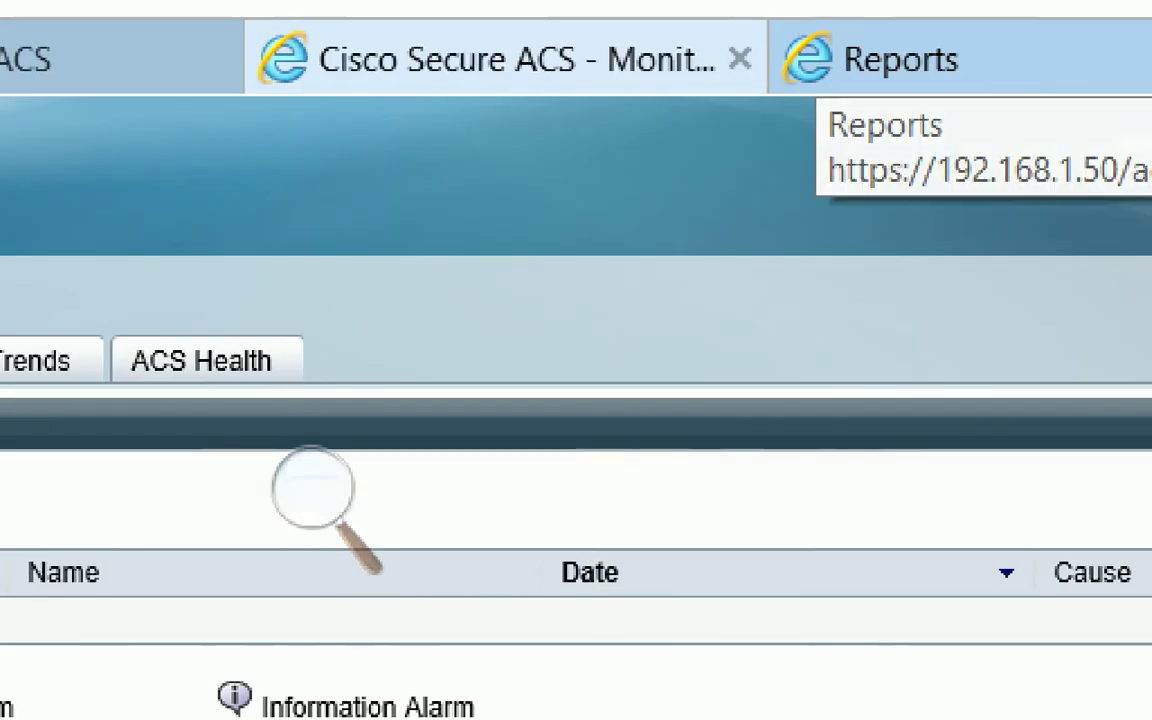
{"action": "left_click", "coordinate": [860, 62]}
{"action": "left_click", "coordinate": [310, 490]}
{"action": "left_click", "coordinate": [314, 550]}
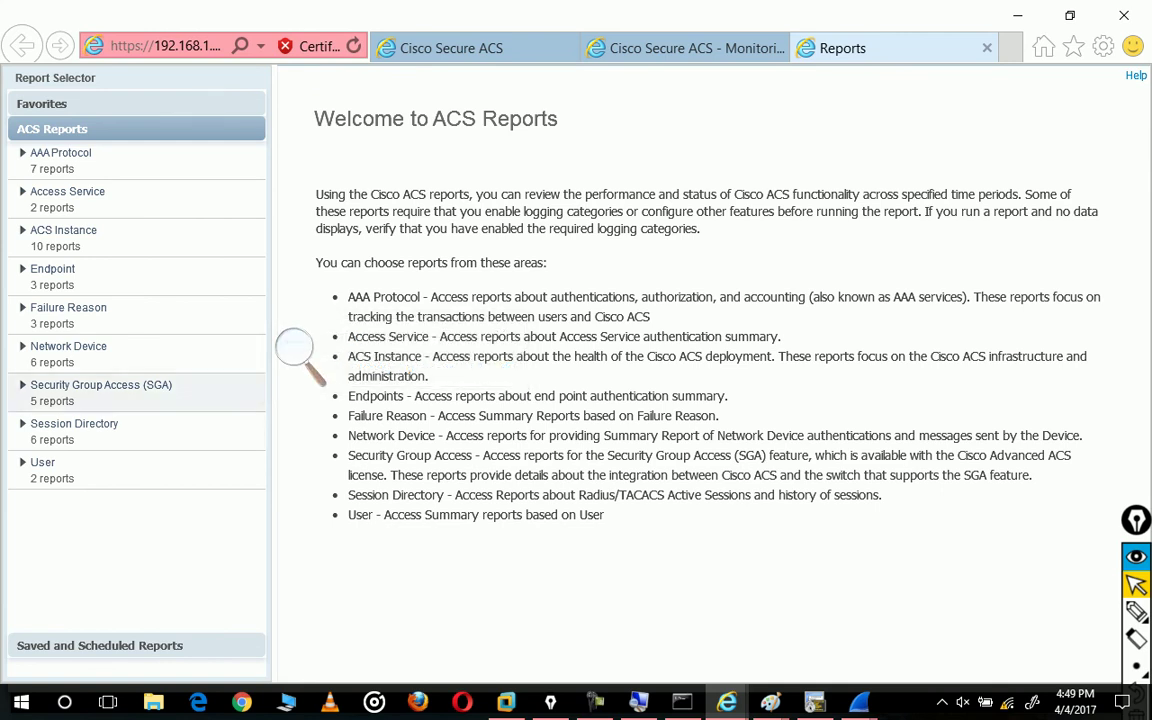
{"action": "left_click", "coordinate": [60, 160]}
{"action": "left_click", "coordinate": [295, 347]}
{"action": "left_click", "coordinate": [293, 329]}
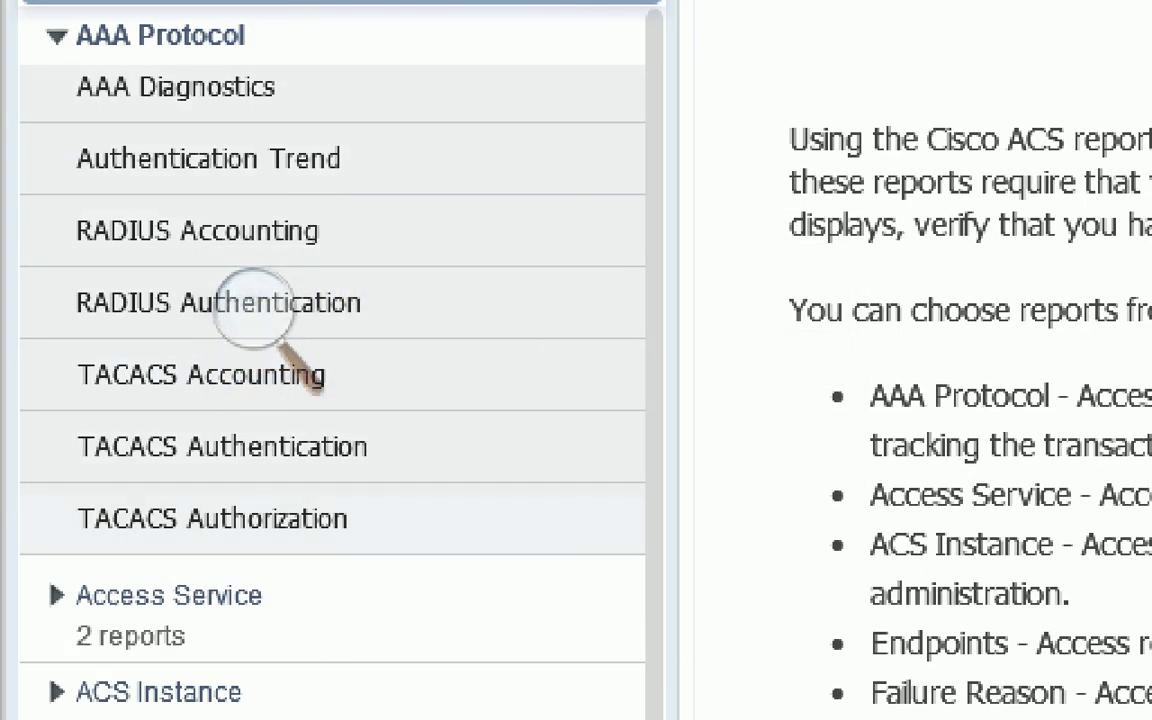
{"action": "left_click", "coordinate": [212, 518]}
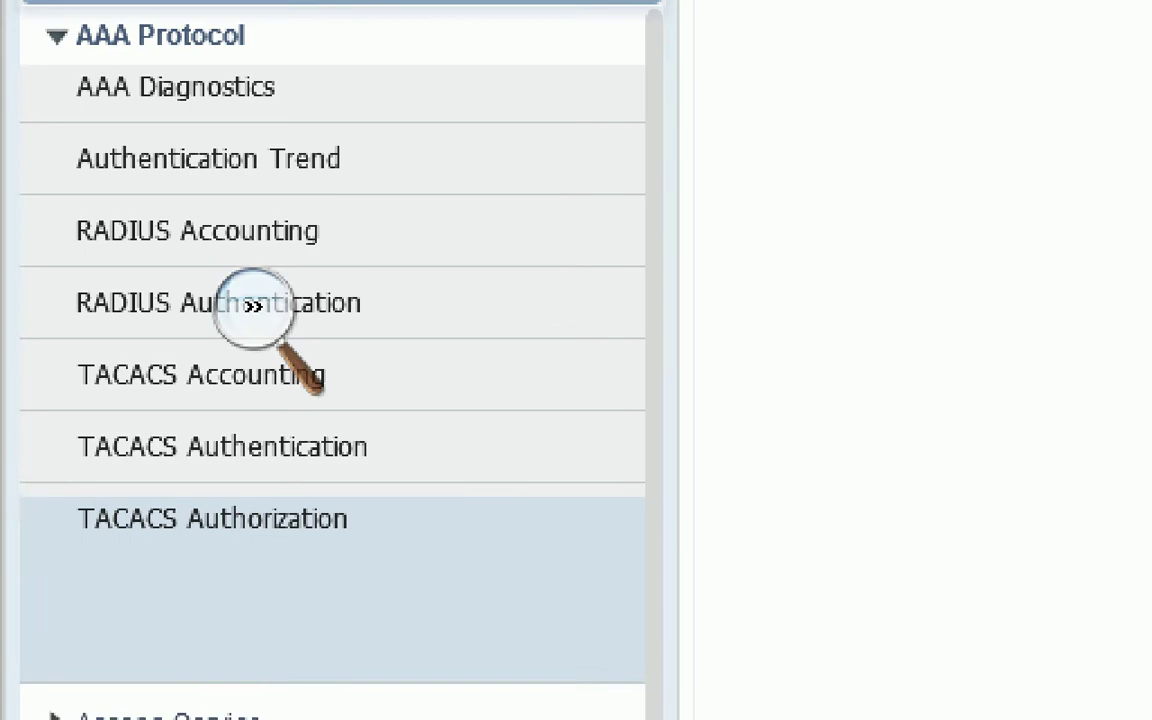
{"action": "left_click", "coordinate": [253, 305]}
{"action": "left_click", "coordinate": [257, 373]}
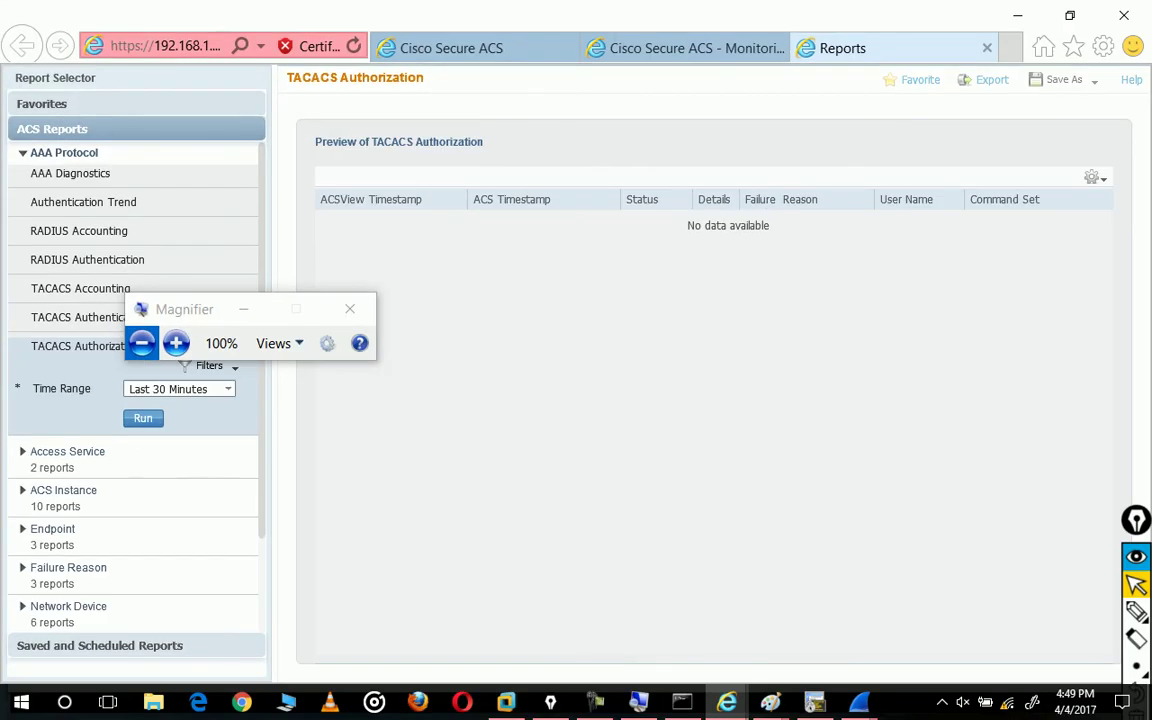
Run the report for Last 30 Minutes, highlight router ospf 1 and configure terminal results, and open a record's details
{"action": "left_click_drag", "start_coordinate": [200, 309], "coordinate": [361, 309]}
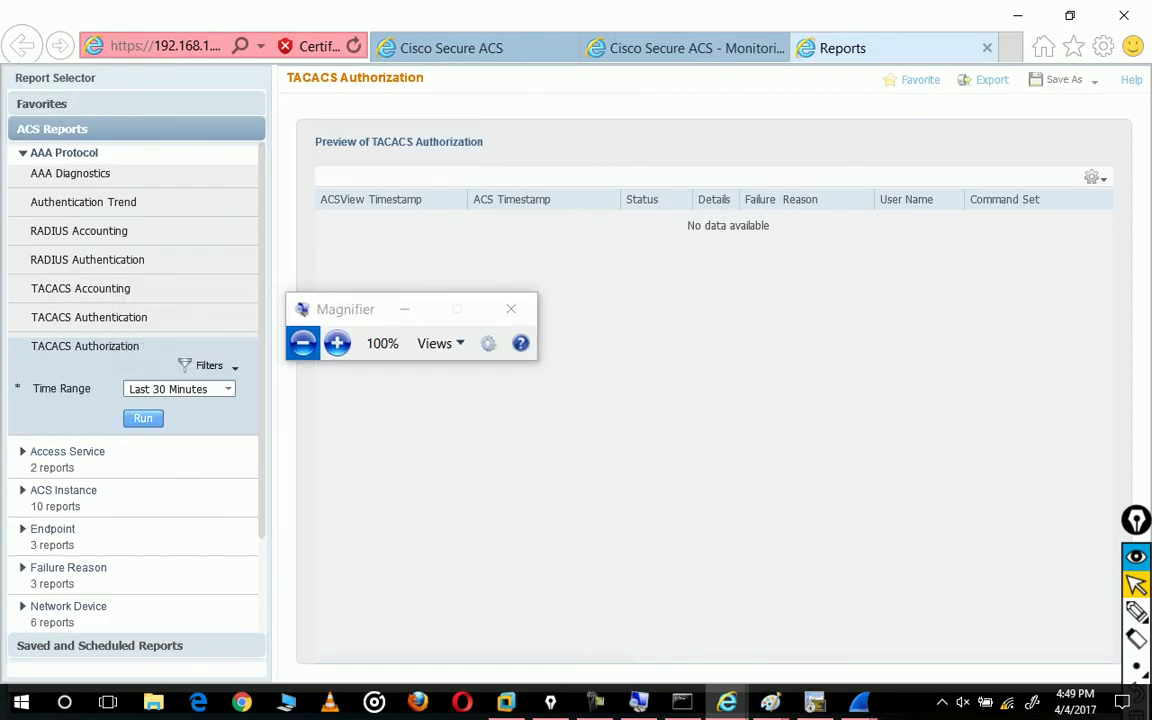
{"action": "left_click", "coordinate": [143, 418]}
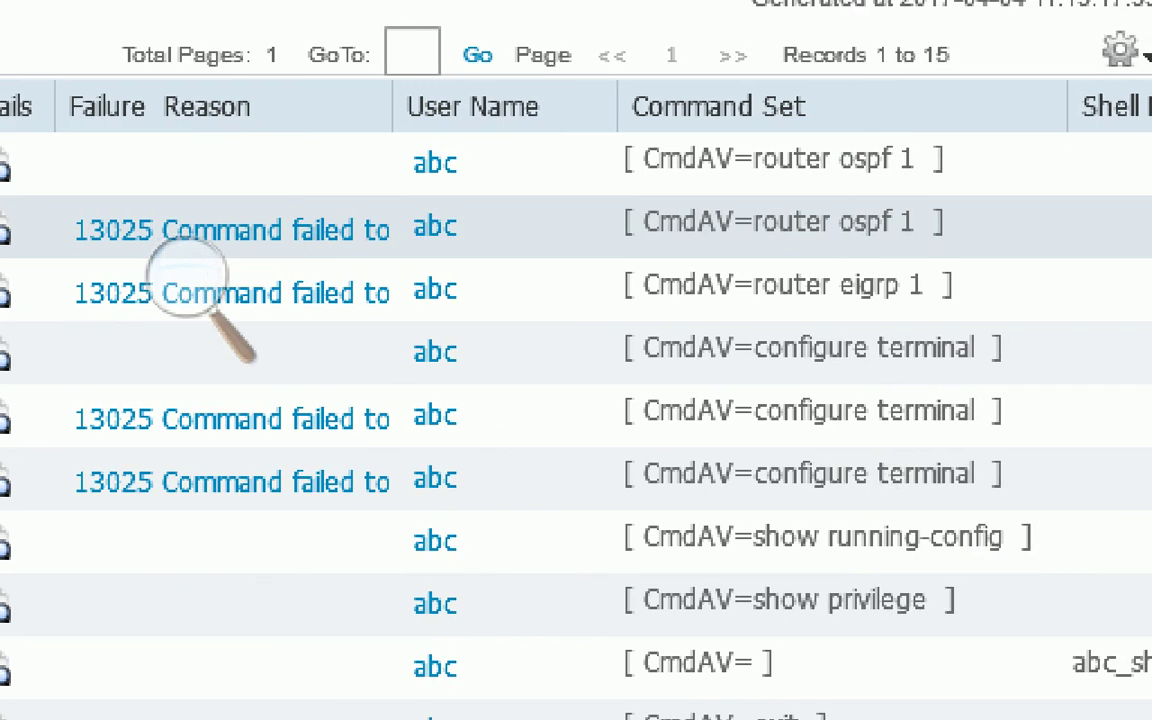
{"action": "left_click_drag", "start_coordinate": [755, 222], "coordinate": [925, 222]}
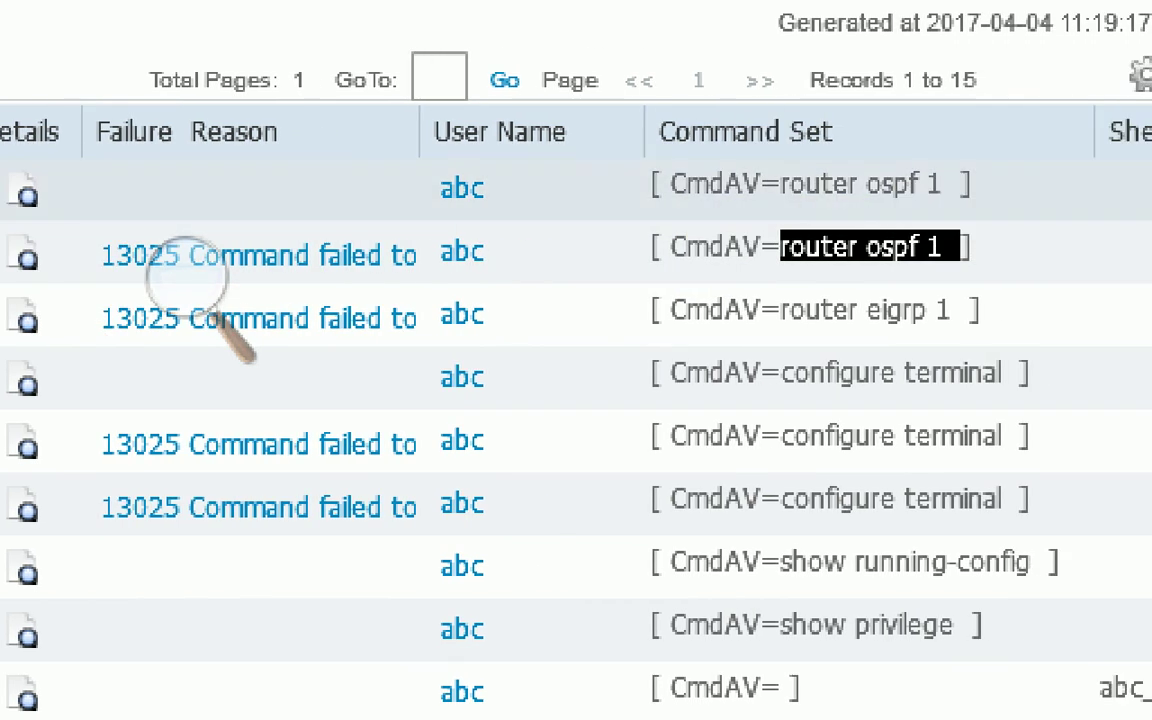
{"action": "left_click_drag", "start_coordinate": [782, 184], "coordinate": [941, 184]}
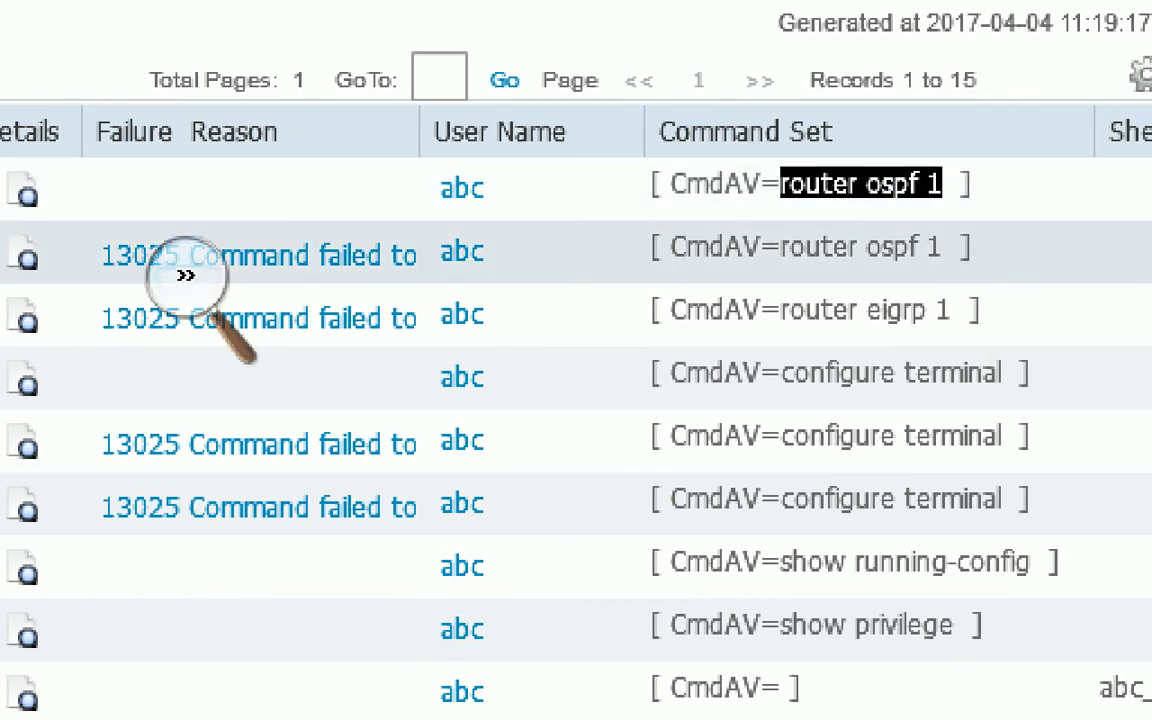
{"action": "left_click_drag", "start_coordinate": [782, 373], "coordinate": [1002, 373]}
{"action": "left_click_drag", "start_coordinate": [782, 436], "coordinate": [1002, 436]}
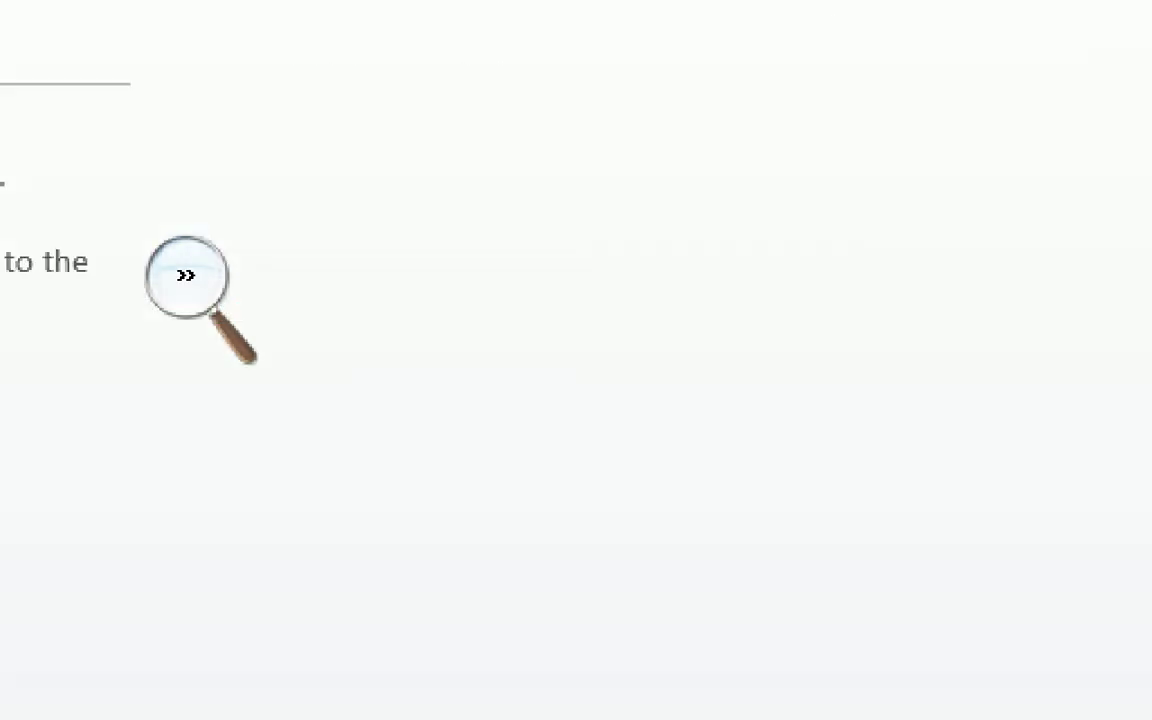
{"action": "left_click", "coordinate": [185, 282]}
{"action": "left_click", "coordinate": [231, 337]}
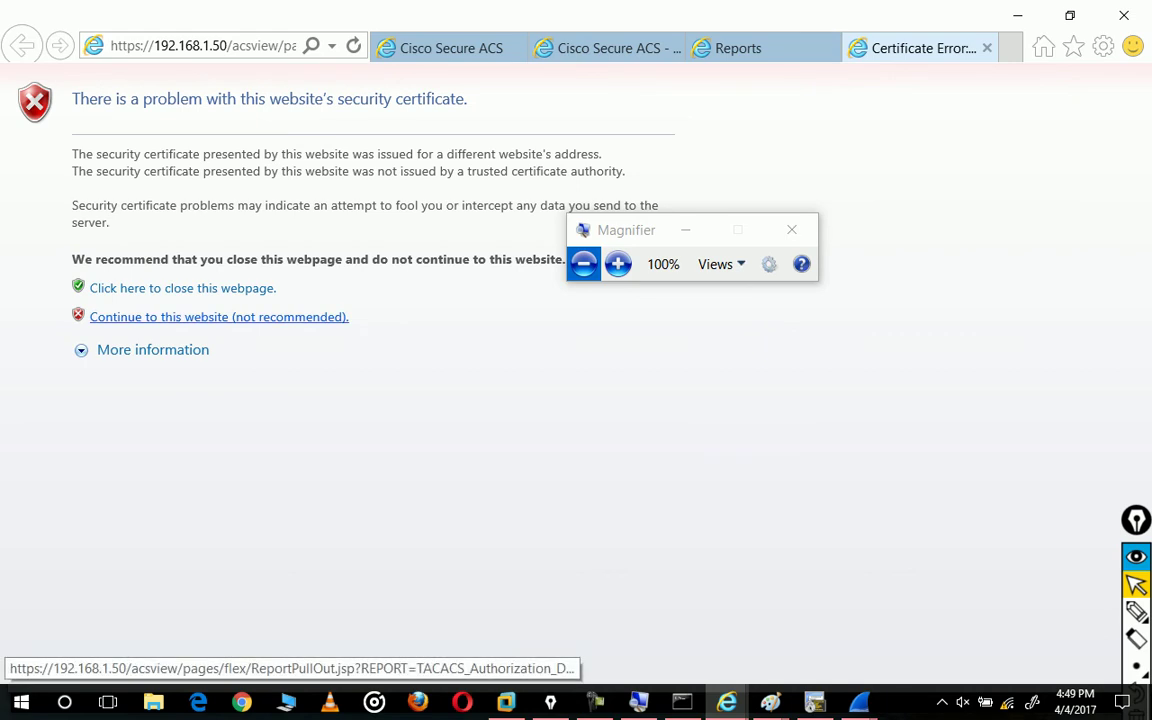